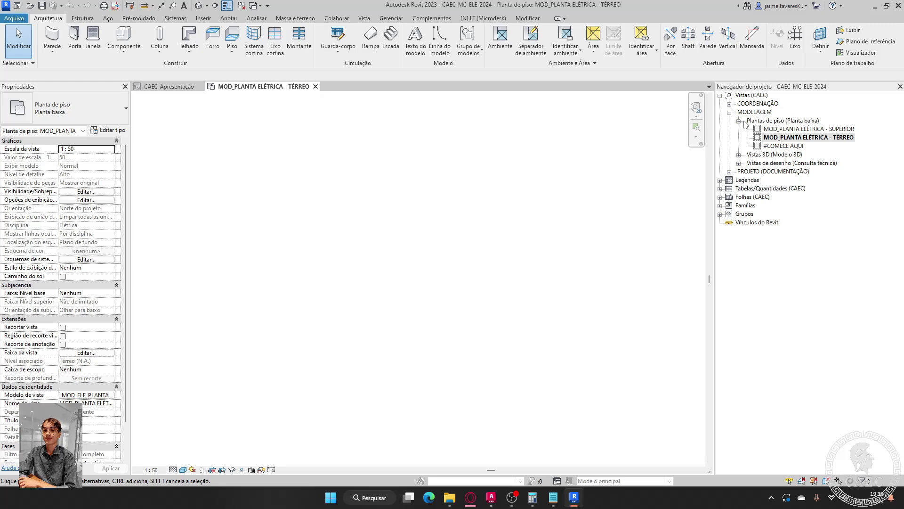
- Open the ground-floor plan view PLANTA ELÉTRICA - TÉRREO from the PROJETO (DOCUMENTAÇÃO) views of the project
double_click(748, 122)
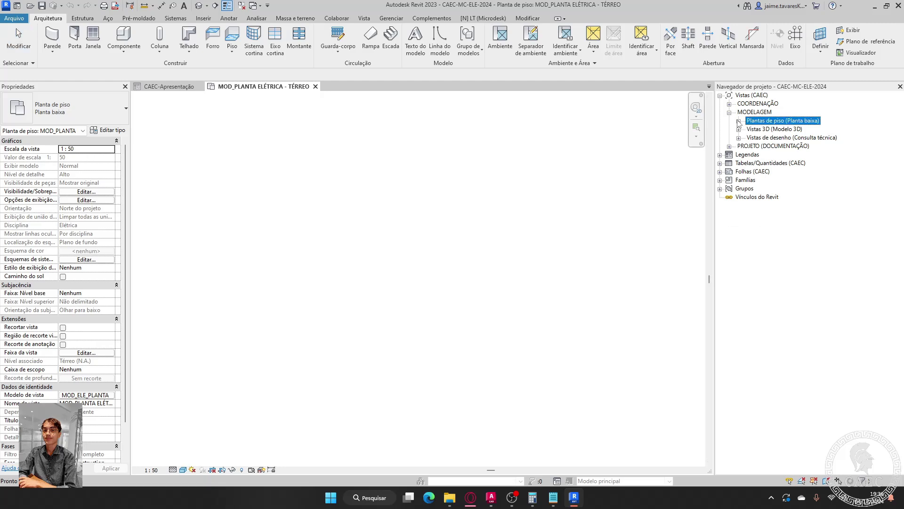
click(729, 146)
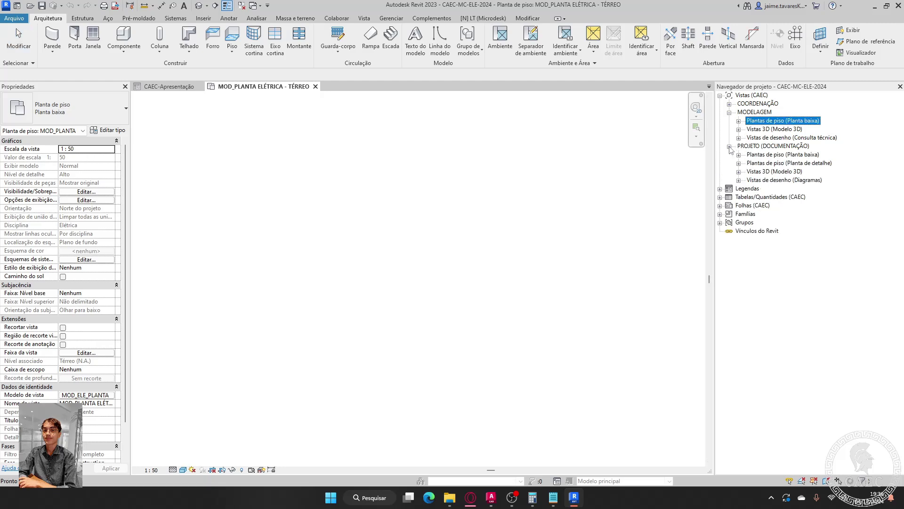
click(739, 155)
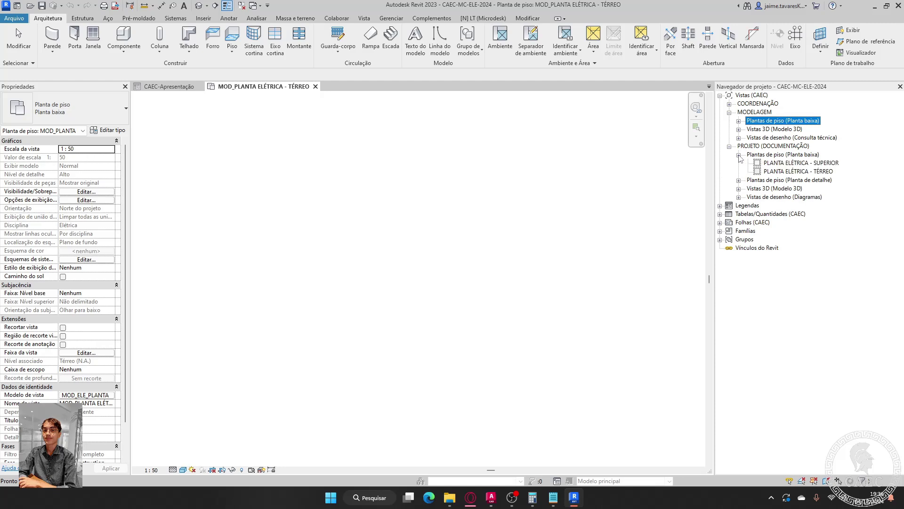
click(797, 172)
double_click(797, 172)
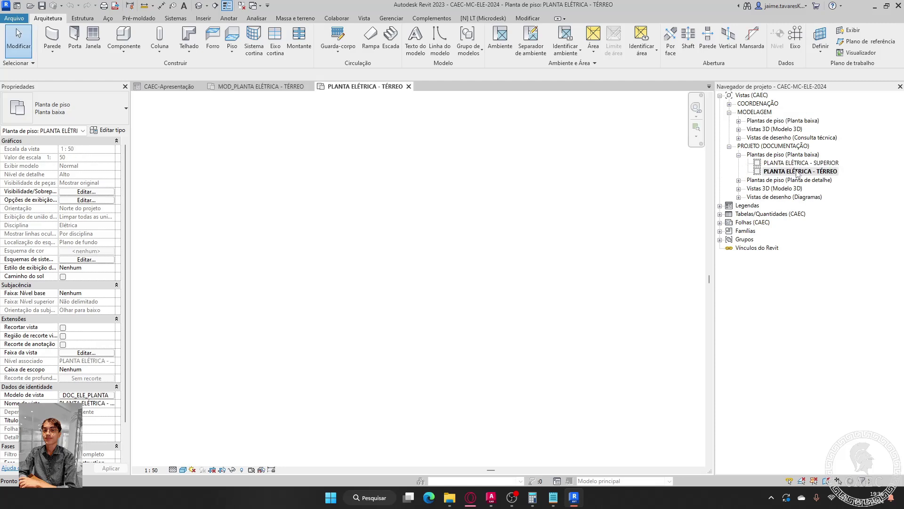
- Return to the modelling view MOD_PLANTA ELÉTRICA - TÉRREO and close both open ground-floor plan views
click(739, 121)
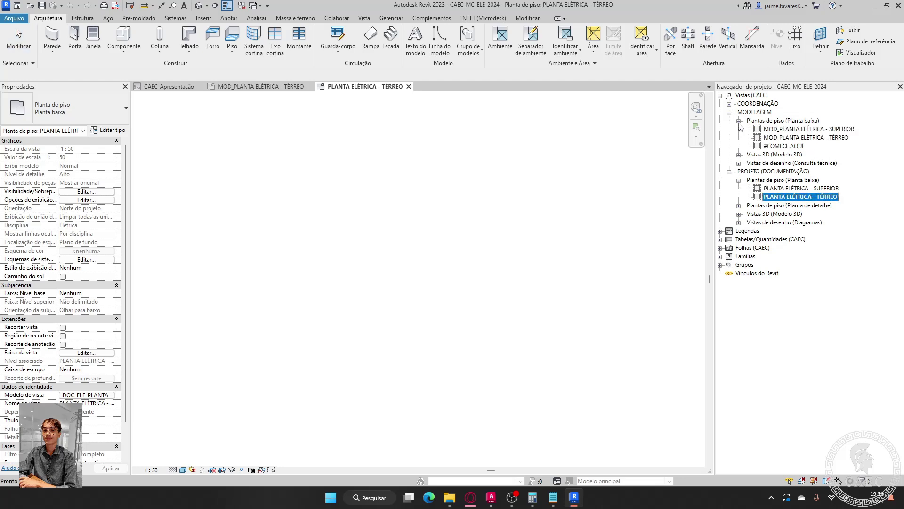
double_click(794, 137)
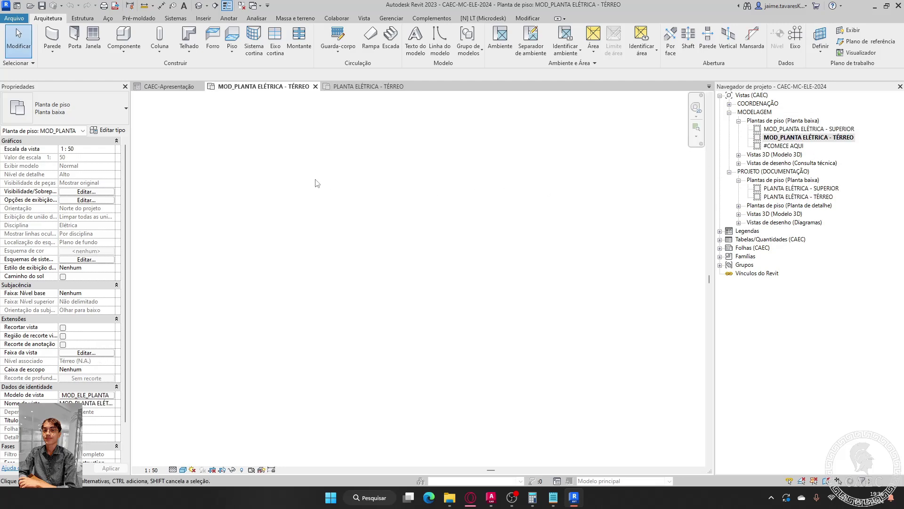
click(315, 87)
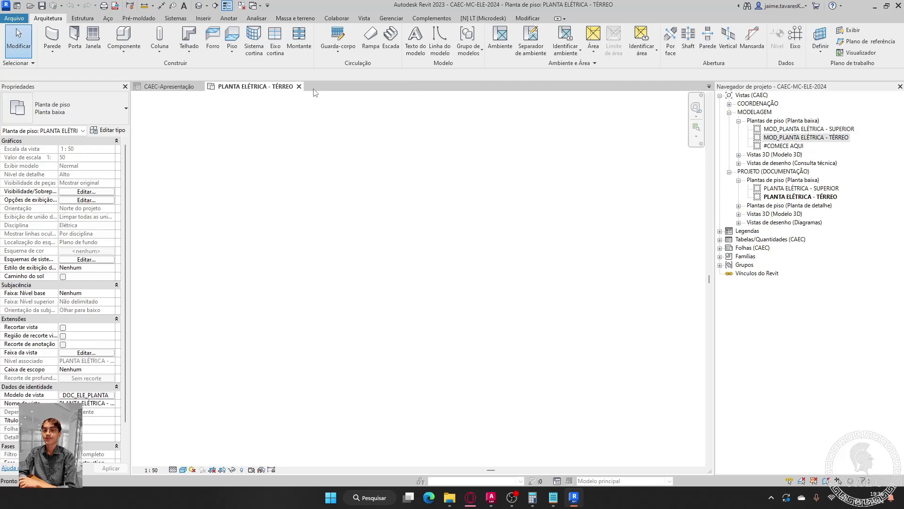
click(299, 87)
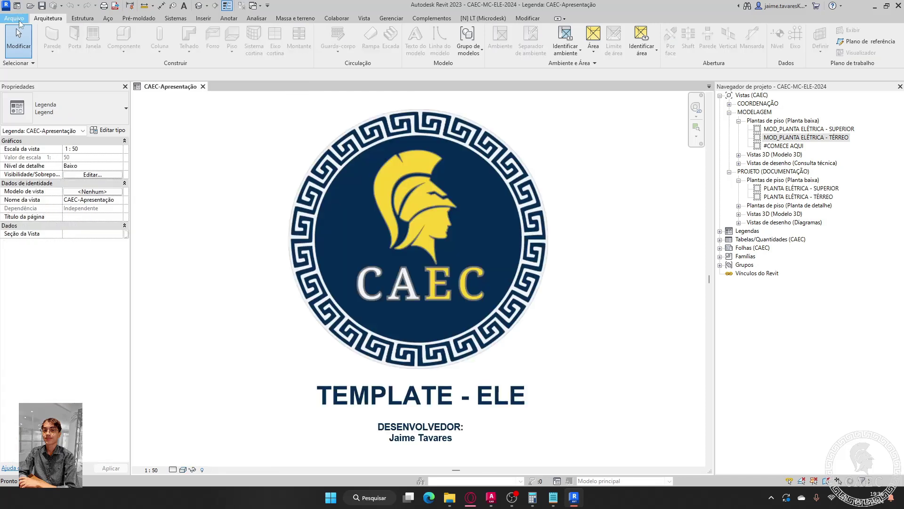
- Open the project file CAEC-MC-ELE-AULA 02 from the CAEC 2024 folder in Documentos
click(18, 21)
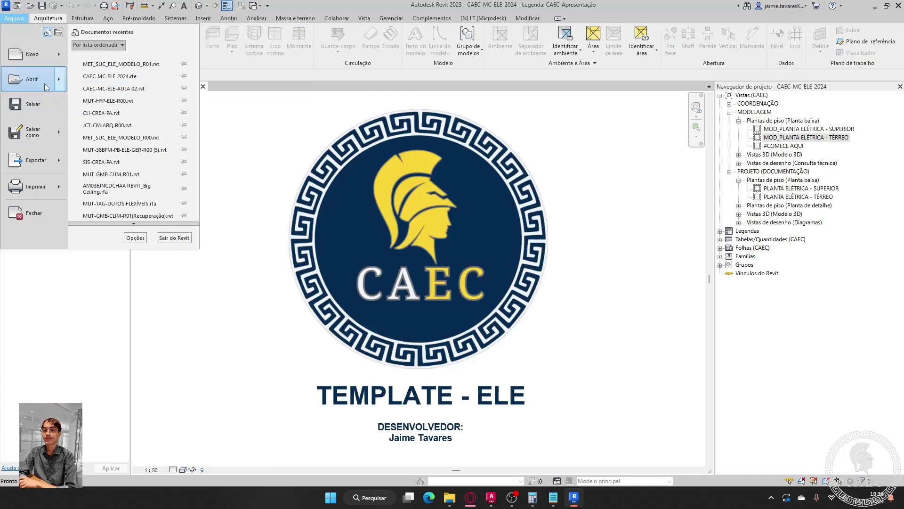
mouse_move(46, 87)
click(117, 75)
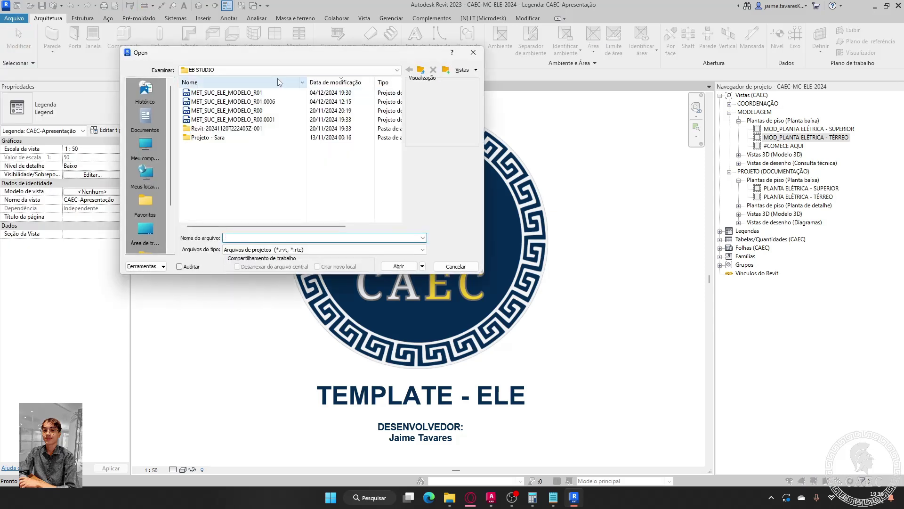
click(248, 72)
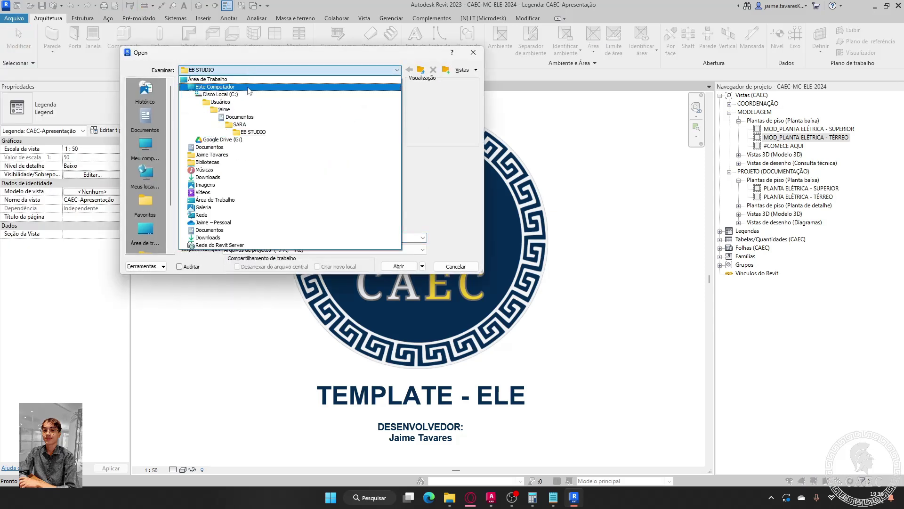
click(240, 117)
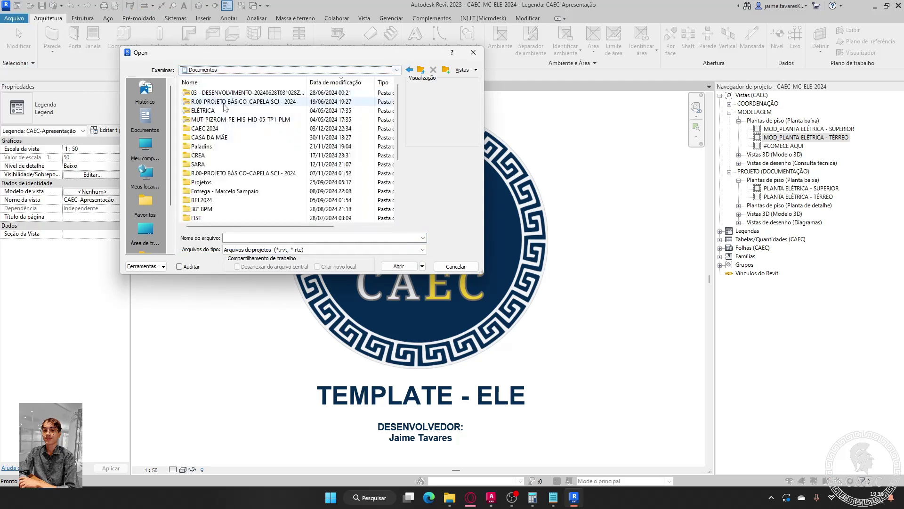
scroll(233, 171, down, 2)
scroll(233, 170, down, 2)
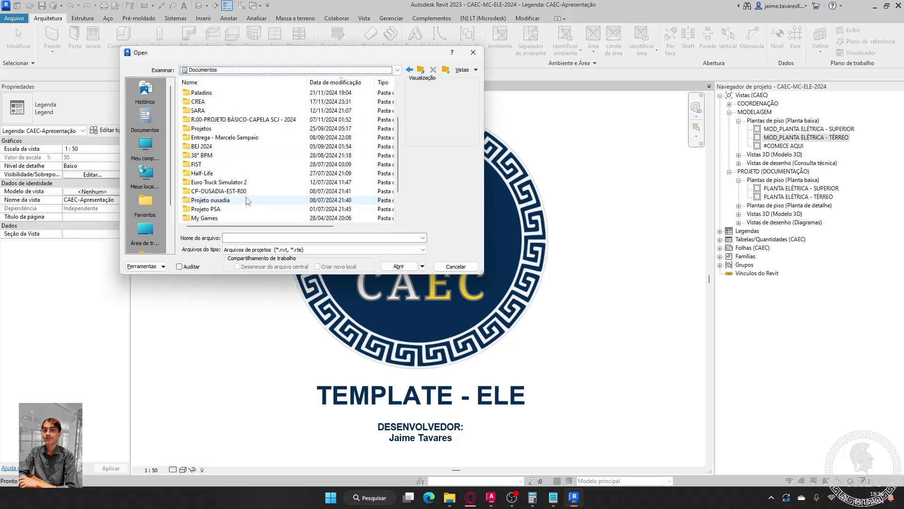
scroll(234, 160, up, 4)
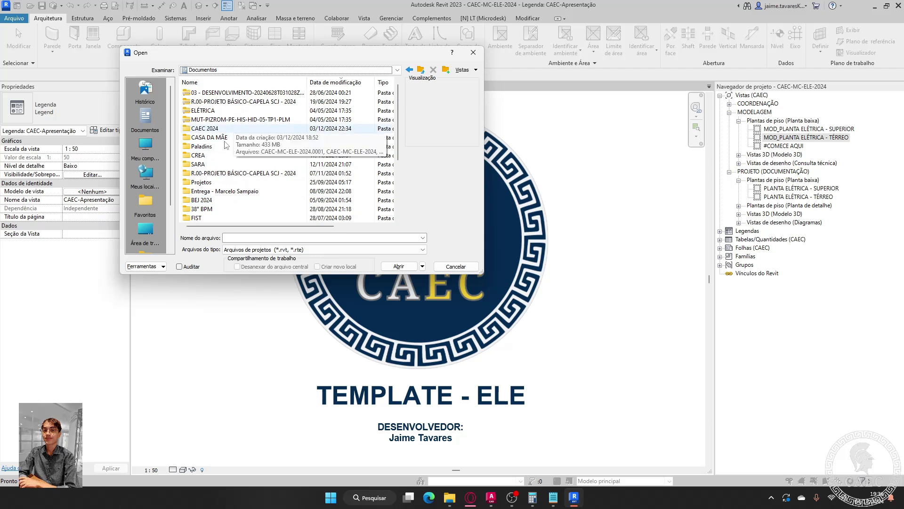
click(244, 131)
double_click(244, 131)
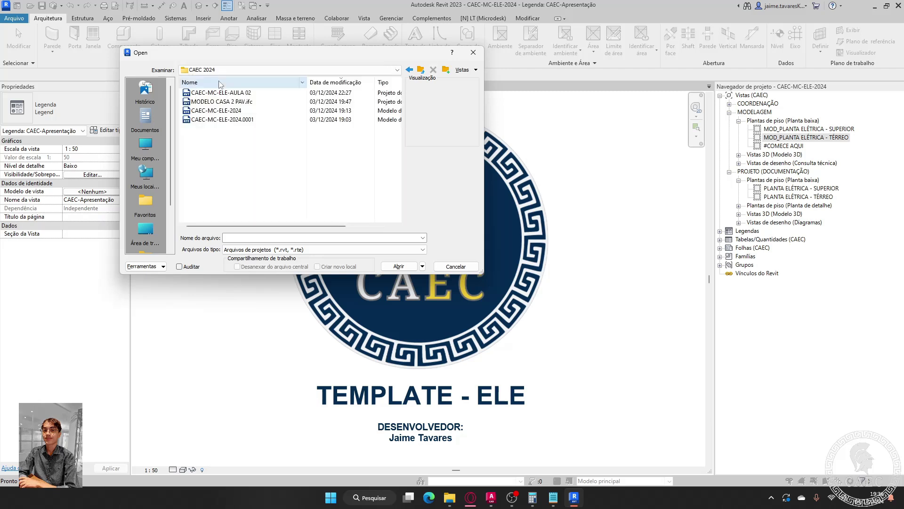
click(222, 93)
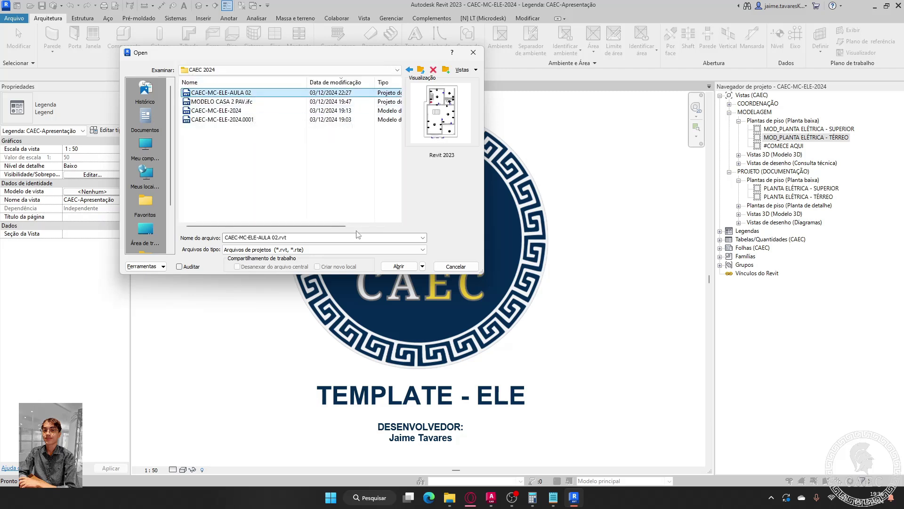
click(399, 266)
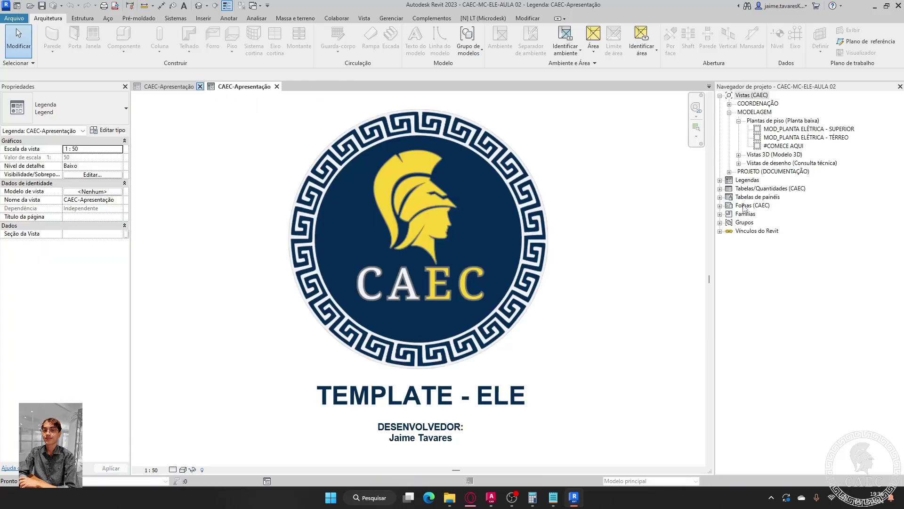
- Open the modelling plan MOD_PLANTA ELÉTRICA - TÉRREO and the panel schedule QDIT-TER
double_click(801, 138)
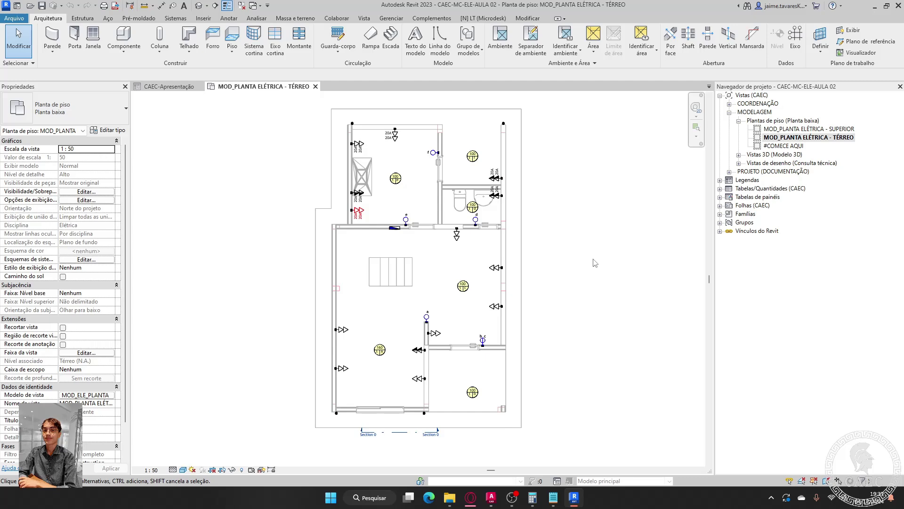
click(720, 197)
click(757, 207)
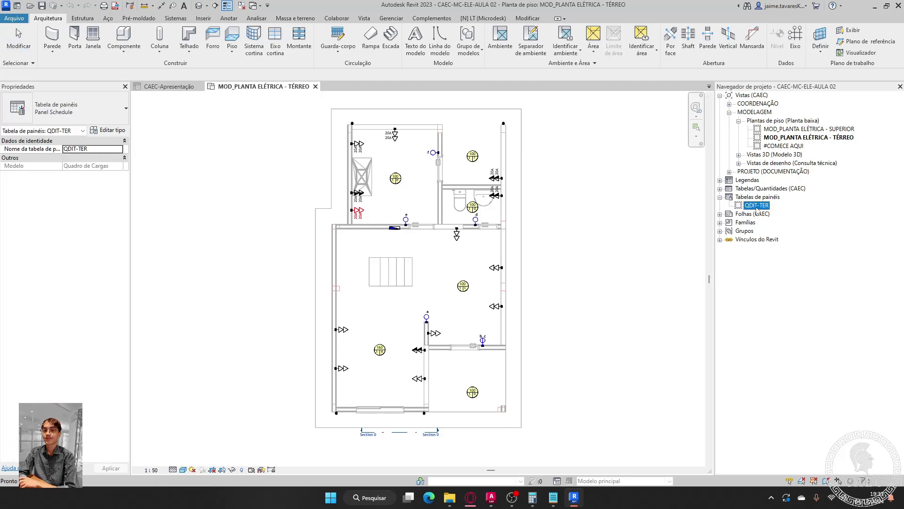
double_click(756, 206)
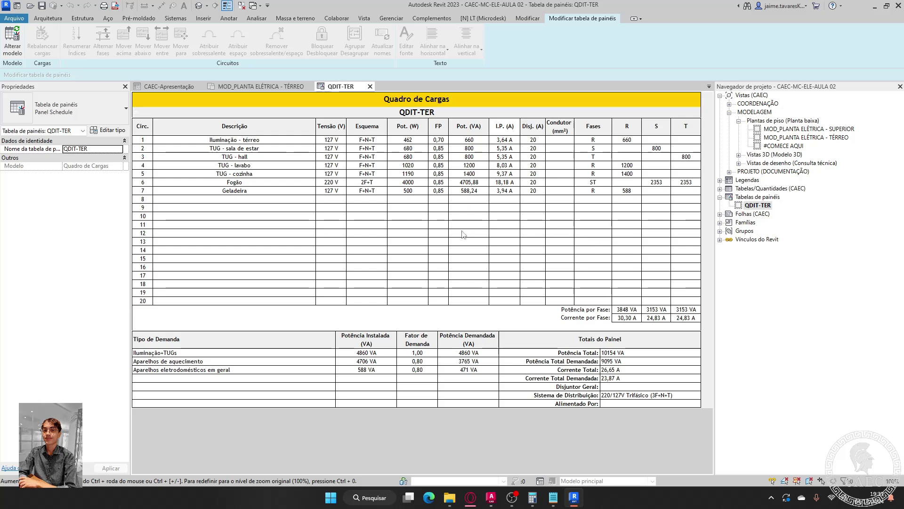
- Return to the ground-floor modelling plan and look over its whole electrical layout
click(278, 87)
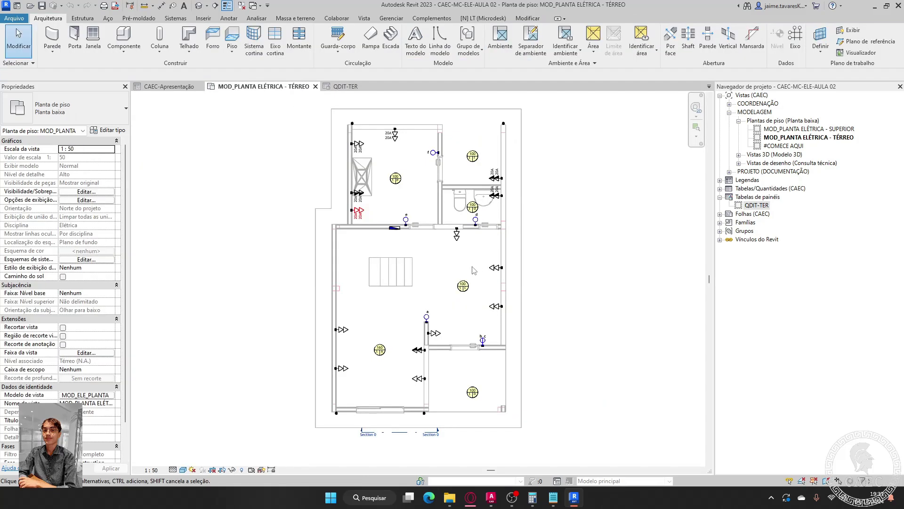
scroll(424, 271, up, 5)
scroll(510, 206, down, 3)
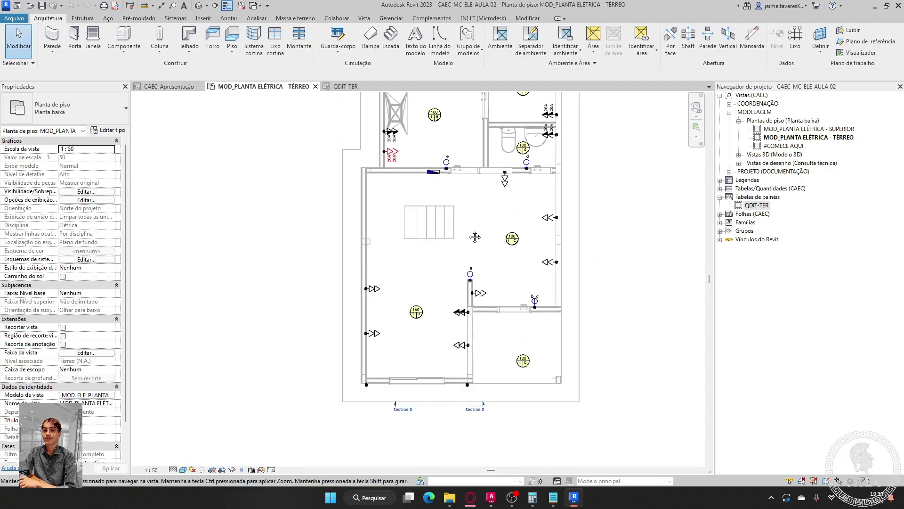
scroll(477, 267, up, 2)
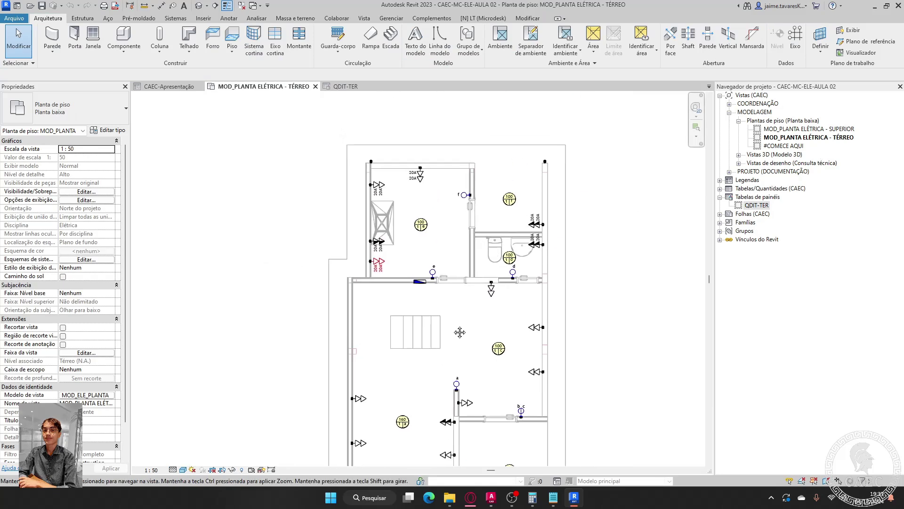
scroll(419, 298, down, 2)
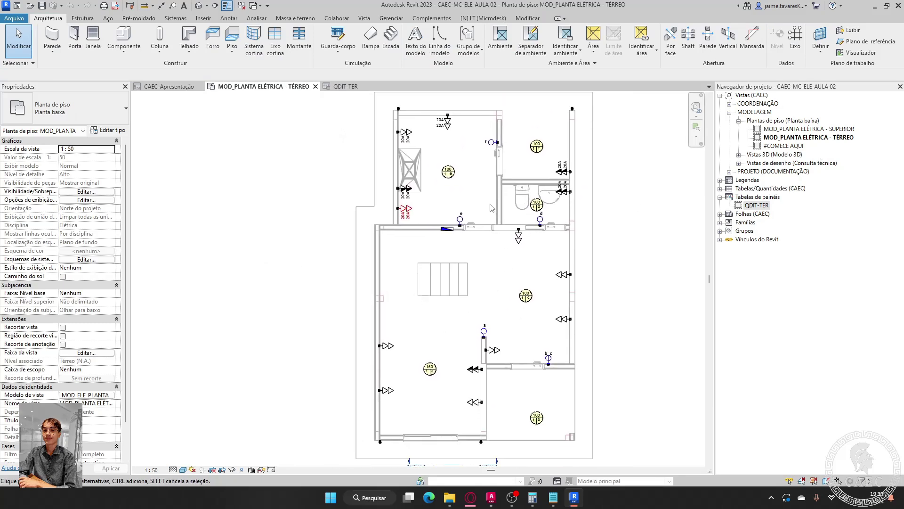
- Open the upper-floor plan MOD_PLANTA ELÉTRICA - SUPERIOR for a look and return to the ground-floor modelling plan
double_click(844, 130)
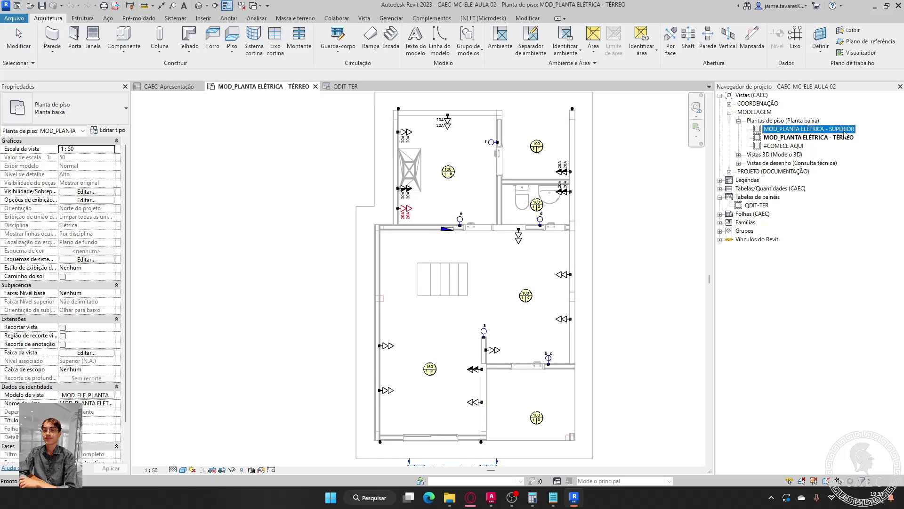
middle_drag(575, 370, 554, 369)
click(278, 87)
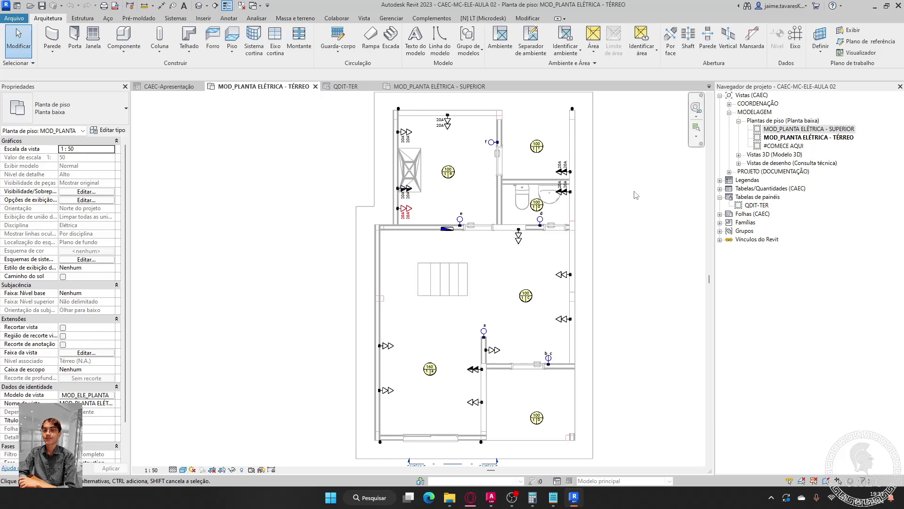
- Examine the outlets, switches and light circuit tags in the ground-floor rooms below the stairs
middle_drag(475, 278, 495, 247)
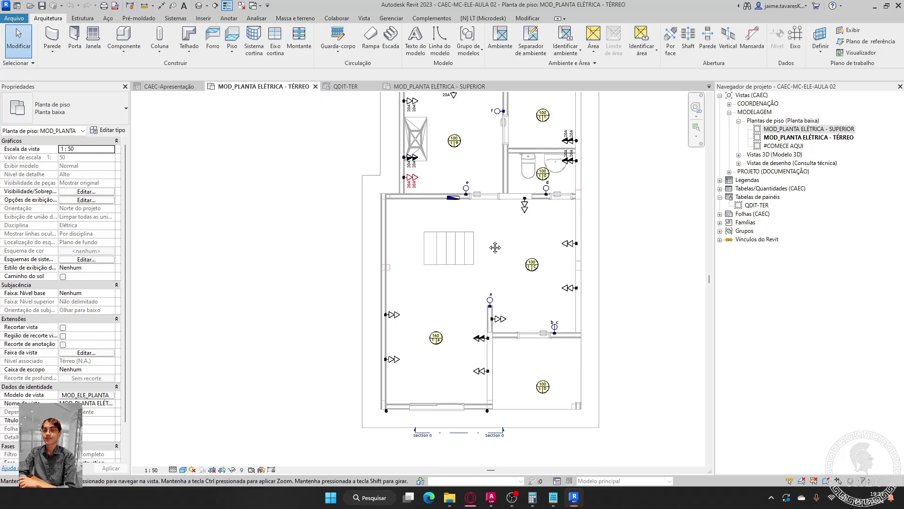
scroll(469, 360, up, 4)
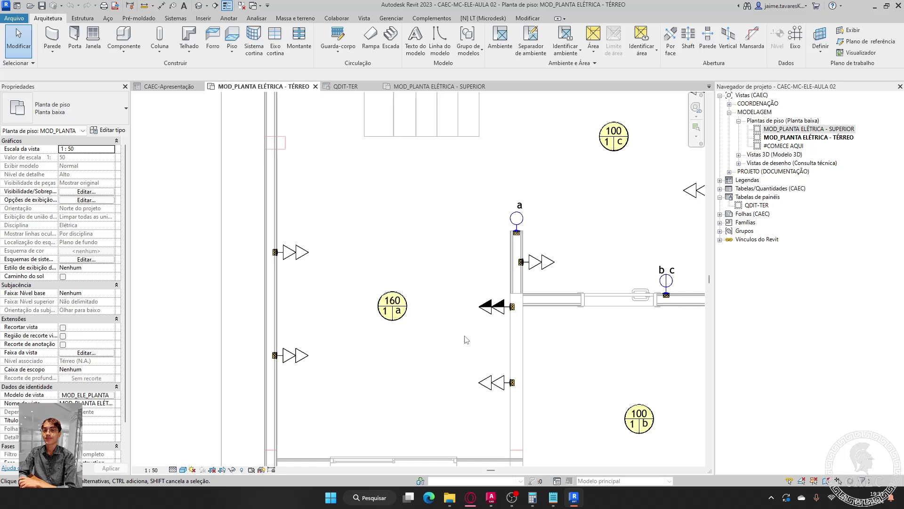
scroll(466, 339, down, 4)
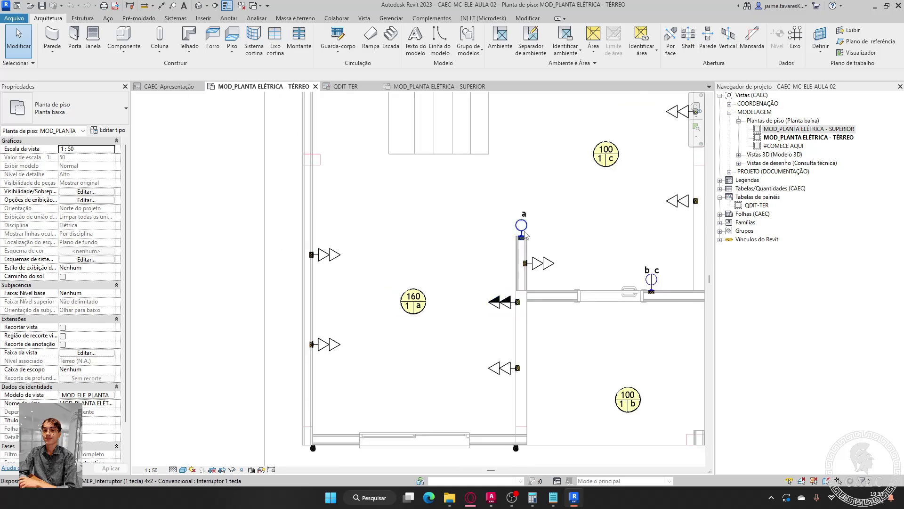
middle_drag(495, 254, 482, 319)
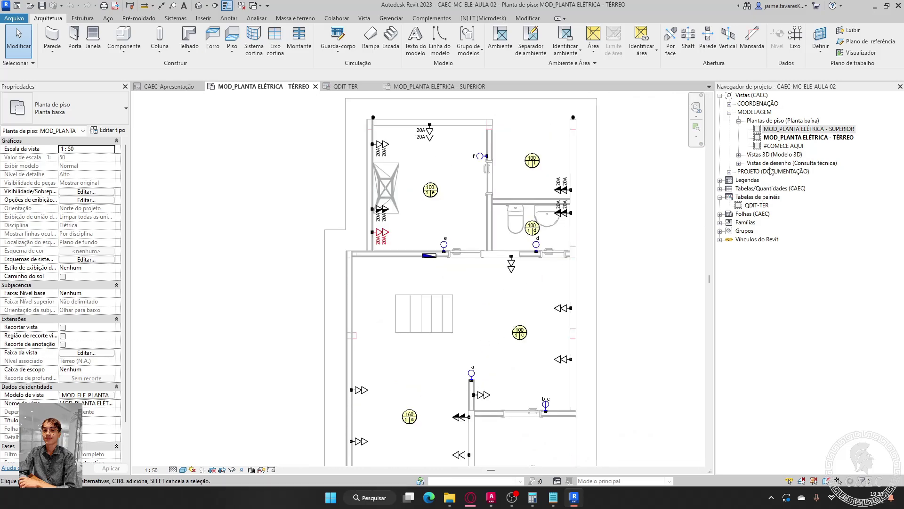
- Review the circuits in the QDIT-TER load schedule and go back to the full ground-floor plan
click(343, 86)
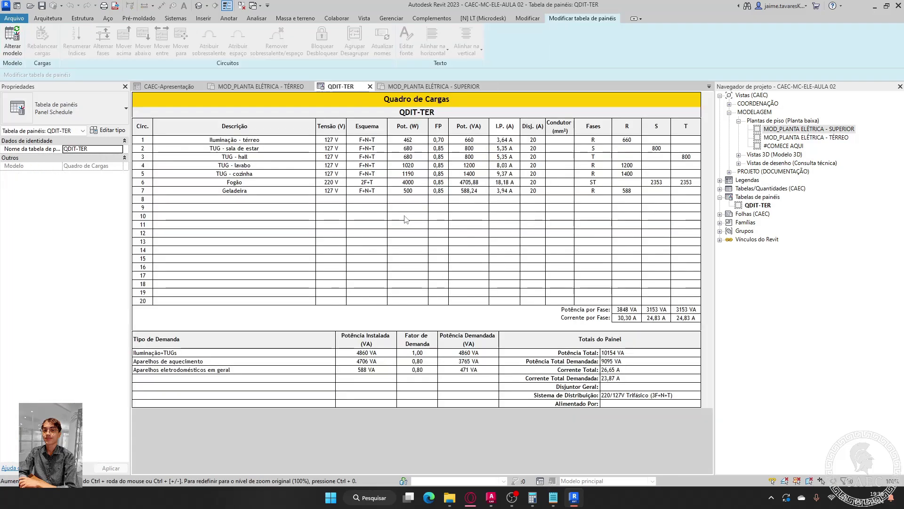
click(254, 88)
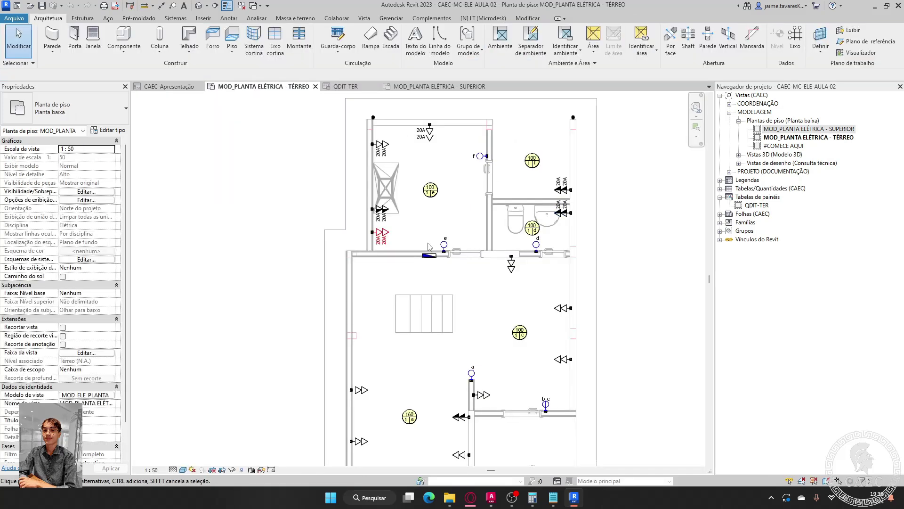
scroll(463, 238, down, 1)
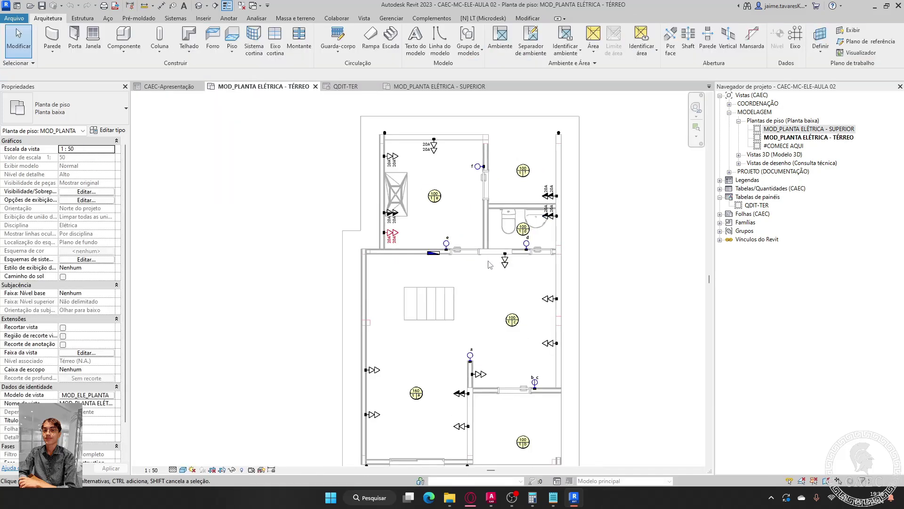
middle_drag(488, 264, 480, 246)
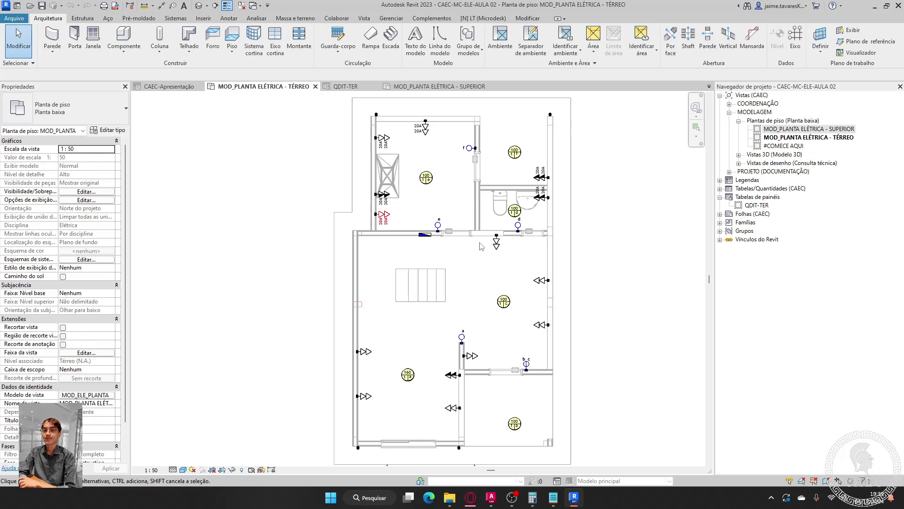
- Switch to the AULA ELE 3 Google Meet call to check its chat, and return to the Revit ground-floor plan
mouse_move(470, 496)
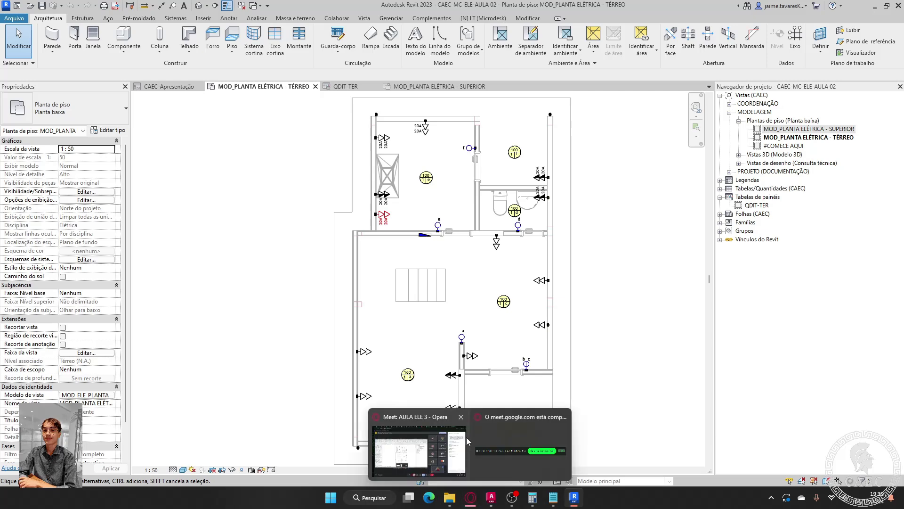
click(466, 438)
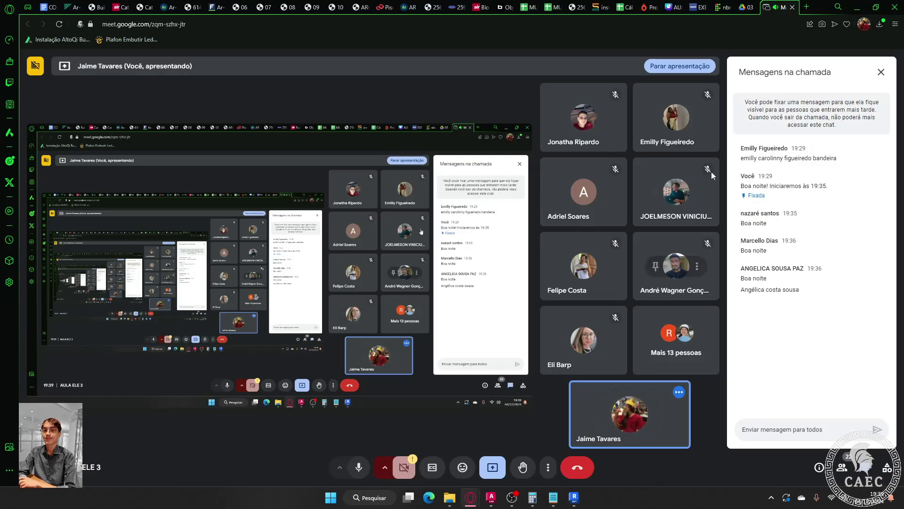
click(856, 5)
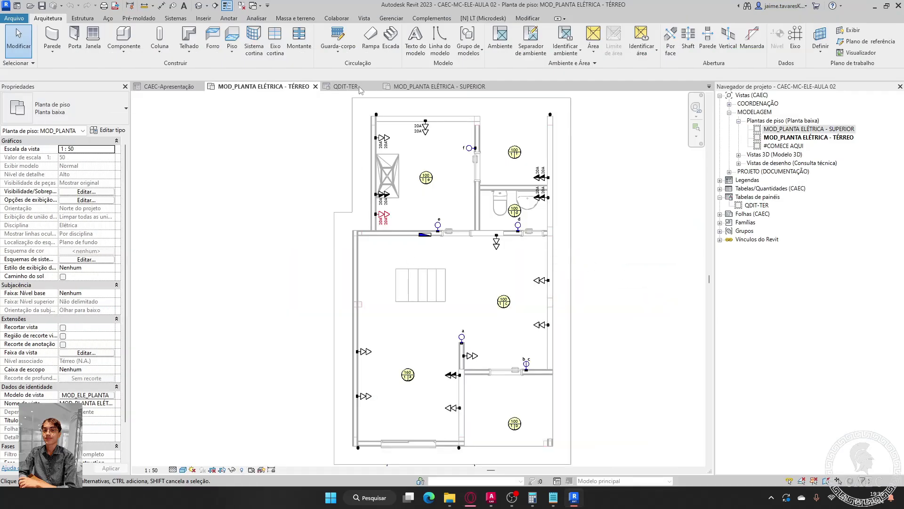
- Open the upper-floor plan MOD_PLANTA ELÉTRICA - SUPERIOR and examine the ceiling light points showing in its rooms
click(428, 87)
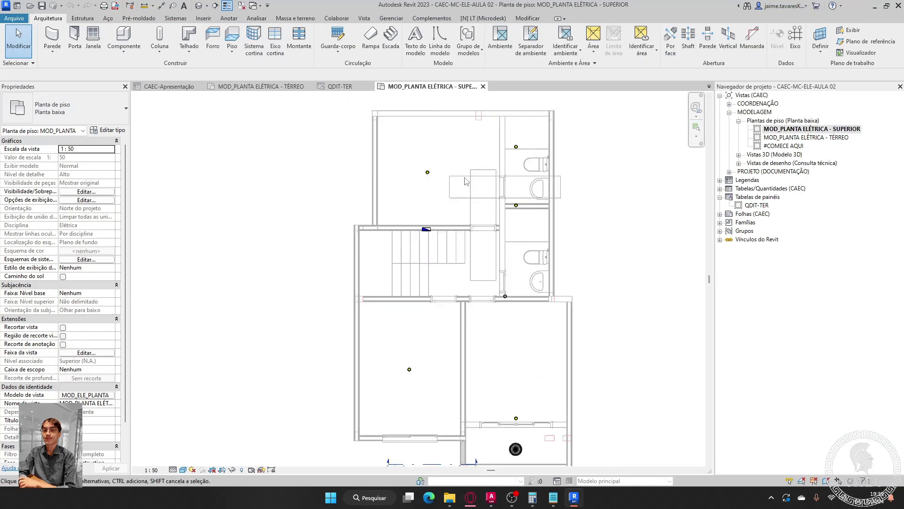
scroll(484, 185, up, 3)
ctrl+scroll(490, 212, down, 5)
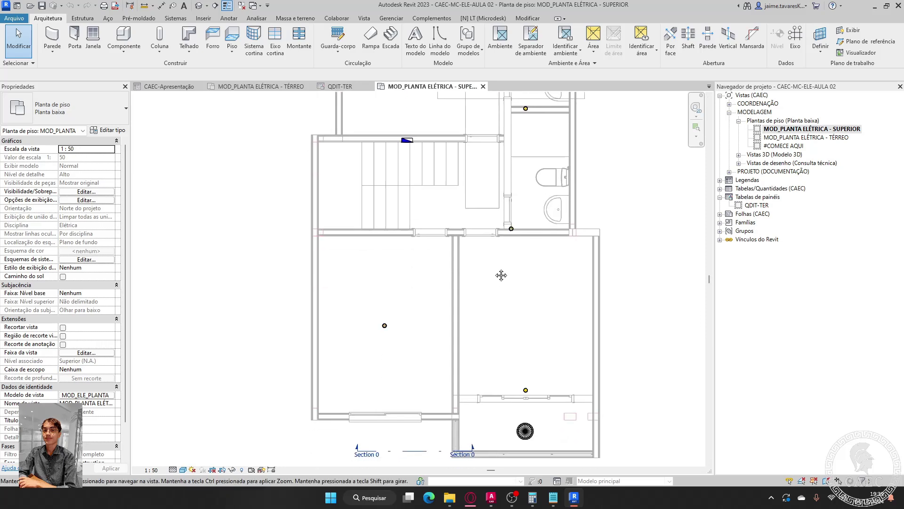
scroll(513, 172, up, 5)
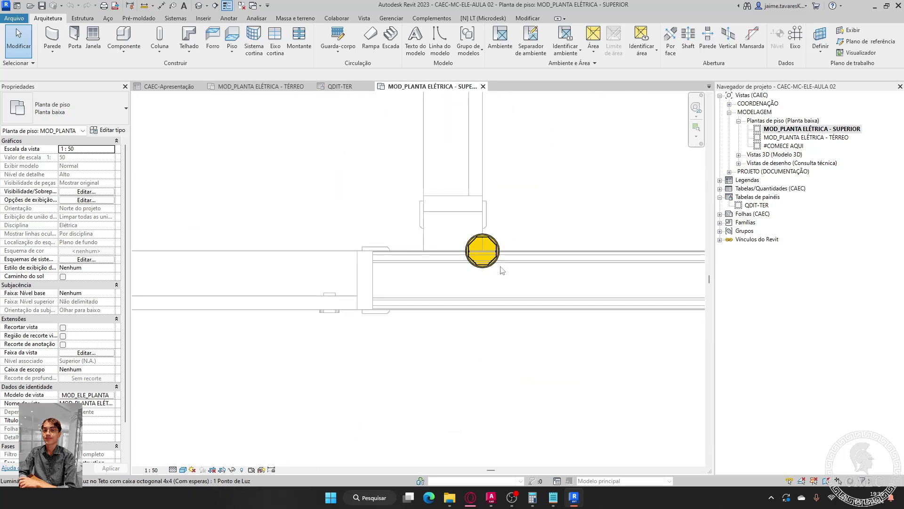
scroll(523, 252, down, 2)
scroll(526, 251, down, 3)
scroll(550, 372, up, 5)
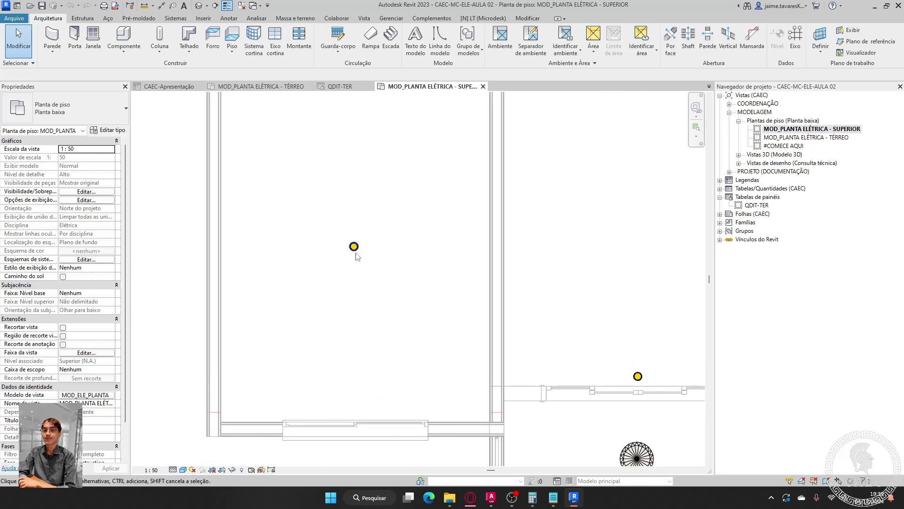
middle_drag(414, 208, 362, 325)
scroll(361, 325, down, 2)
middle_drag(473, 305, 510, 426)
scroll(412, 176, up, 2)
scroll(413, 178, up, 2)
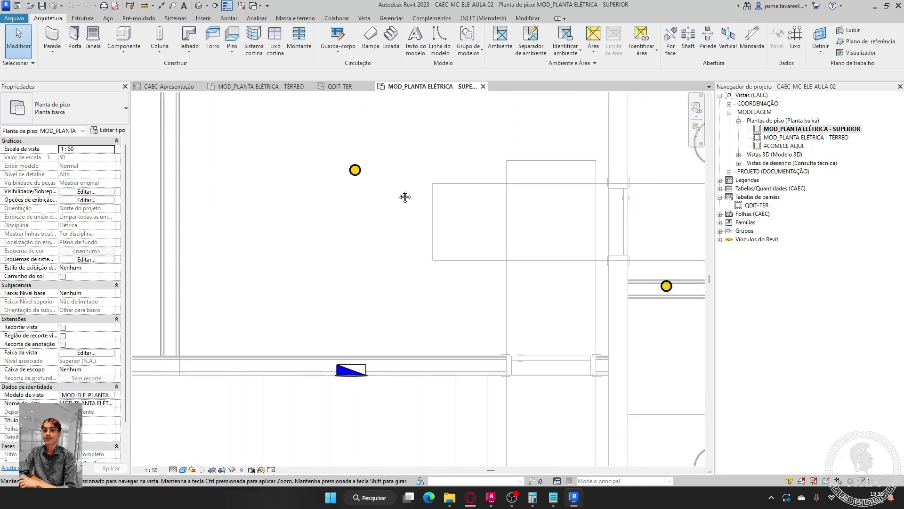
middle_drag(405, 196, 355, 281)
scroll(355, 281, down, 2)
scroll(330, 276, up, 4)
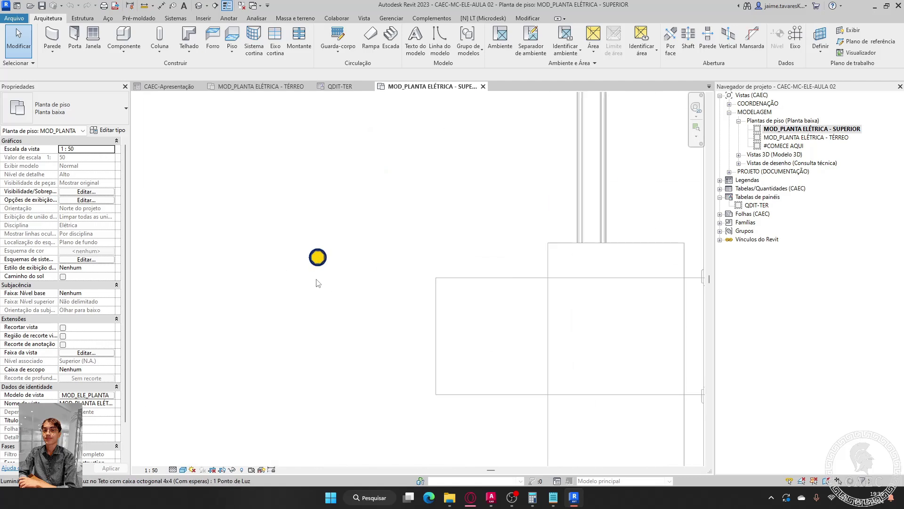
- Inspect the properties of the ceiling light point in the room above the stairs and clear the selection
click(324, 241)
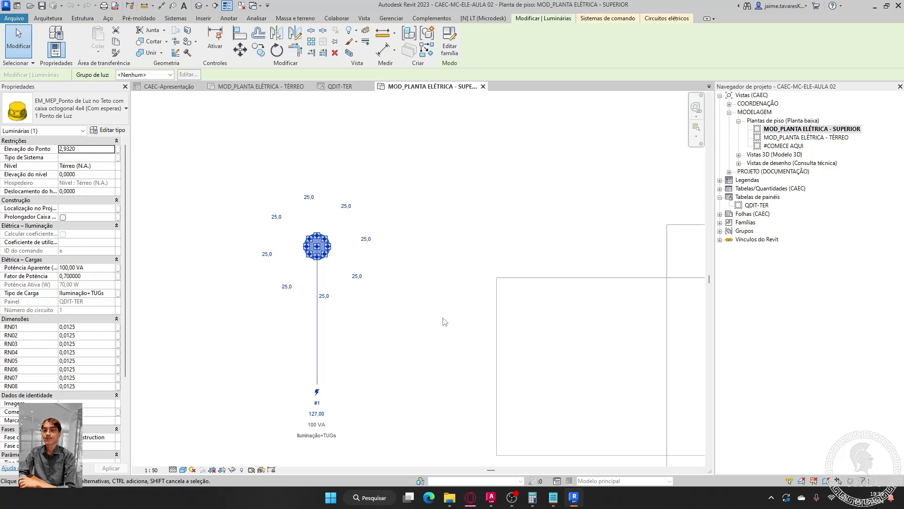
click(464, 263)
scroll(464, 263, down, 4)
middle_drag(474, 254, 434, 239)
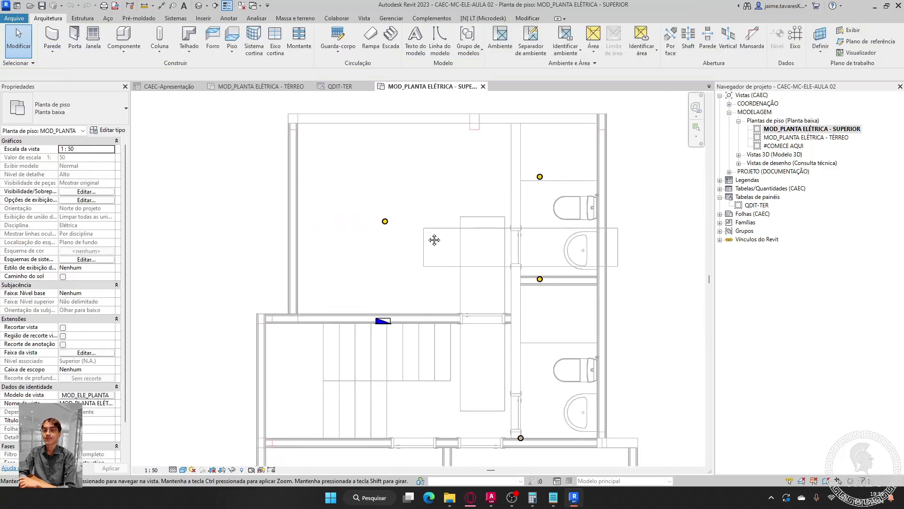
click(385, 221)
scroll(369, 284, down, 3)
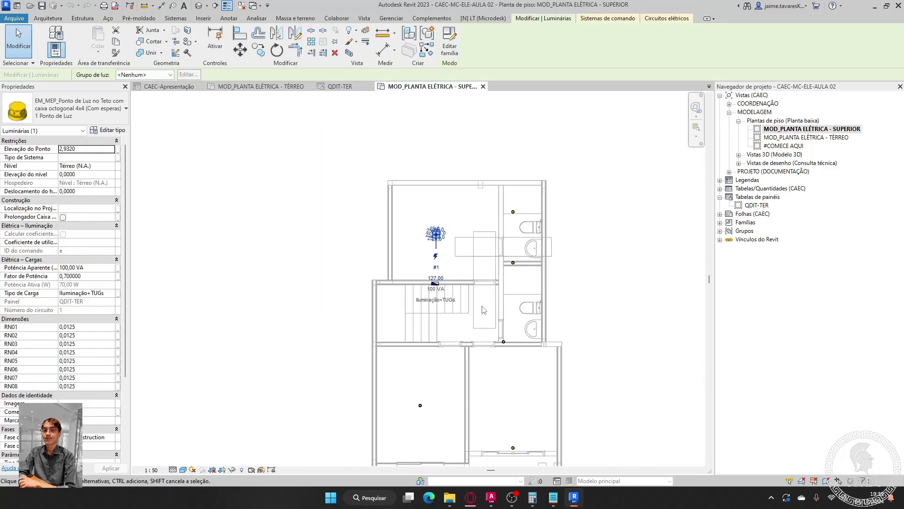
middle_drag(430, 336, 494, 272)
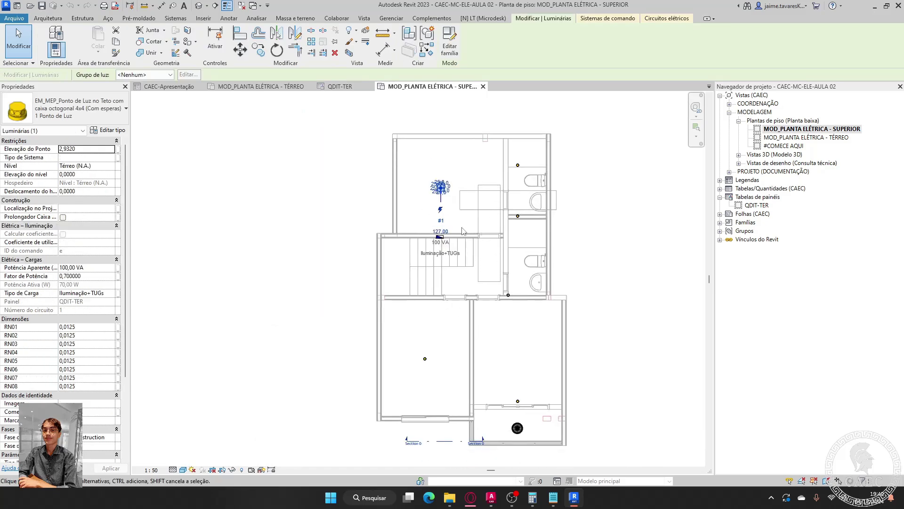
click(461, 325)
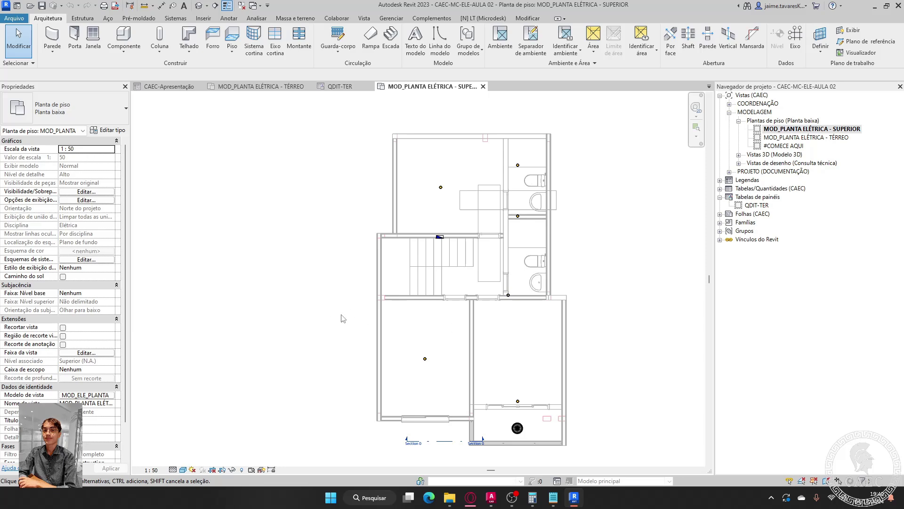
- Set the bottom offset and the view depth offset of the upper-floor plan's view range to 0
click(89, 353)
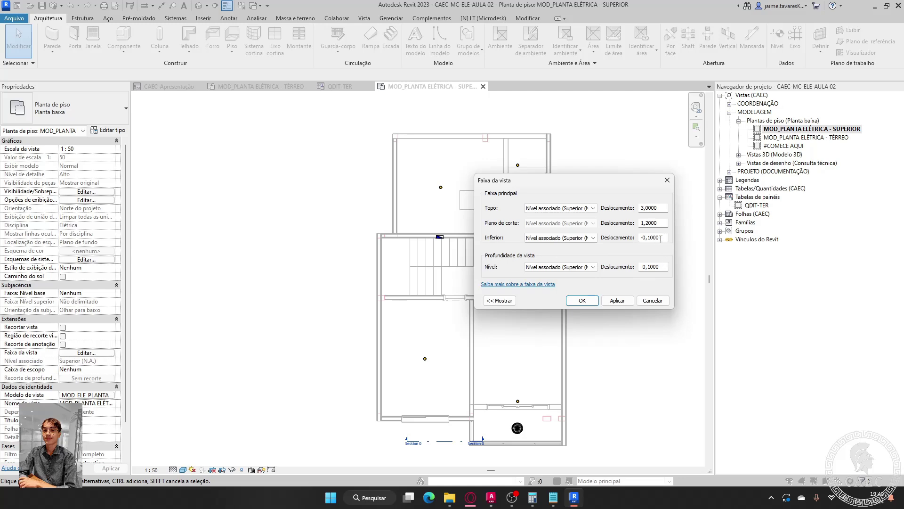
drag(663, 238, 640, 240)
click(583, 301)
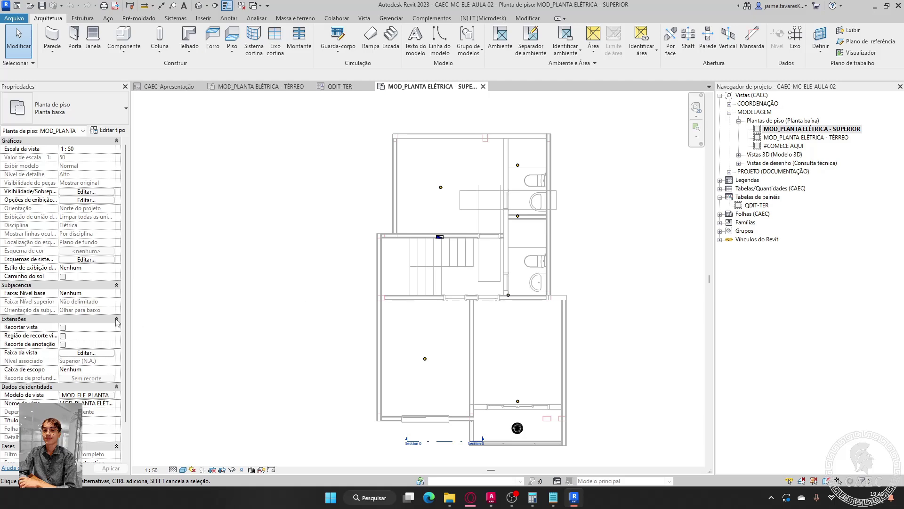
click(86, 352)
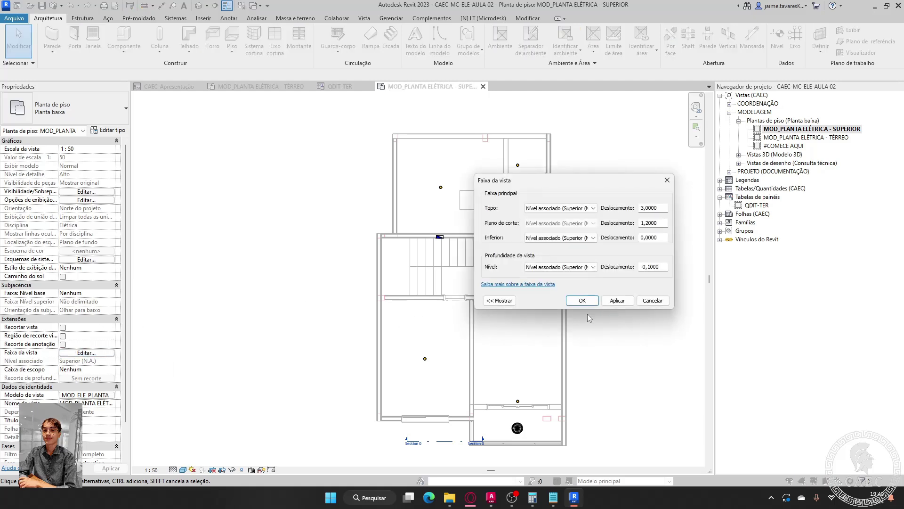
drag(663, 267, 610, 273)
text(0)
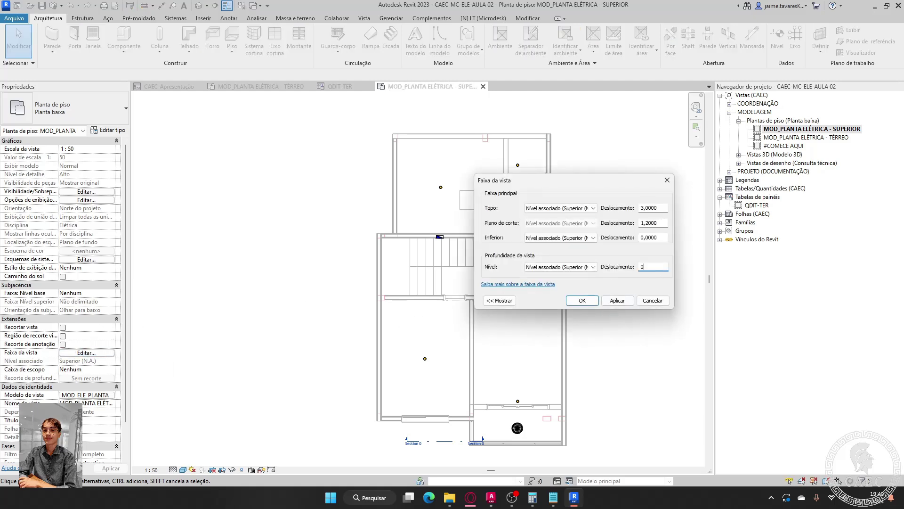
key(Return)
scroll(517, 427, up, 5)
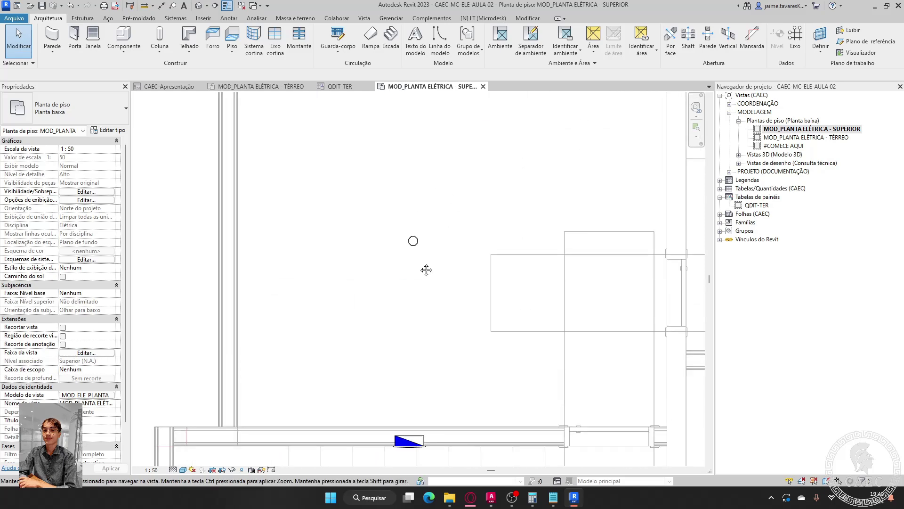
scroll(428, 236, up, 2)
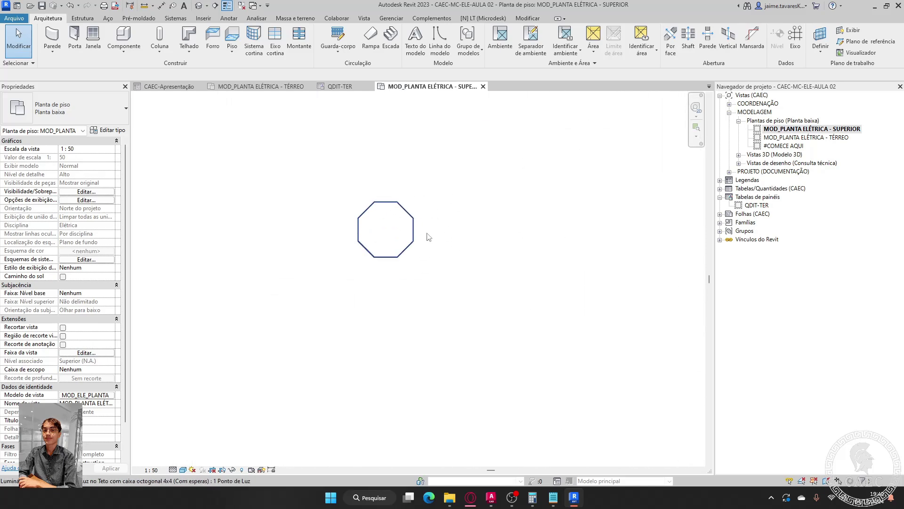
scroll(461, 262, down, 4)
scroll(460, 263, down, 6)
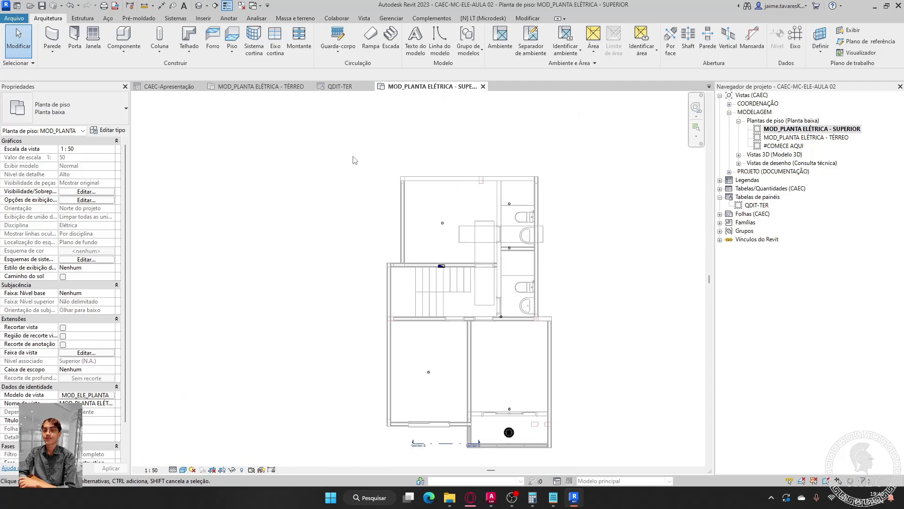
- Move the Section 0 line up into the room below the stairs, near its light point, and open the section view
scroll(350, 145, down, 2)
scroll(394, 337, up, 3)
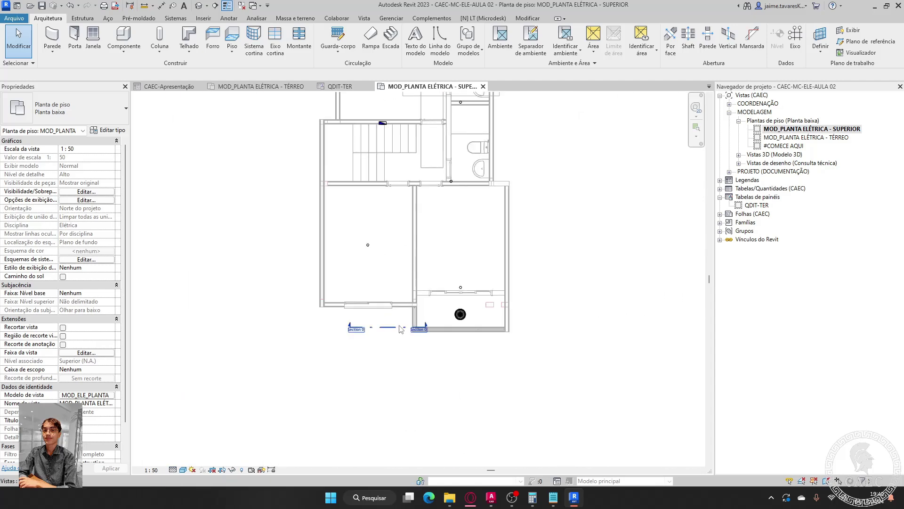
click(393, 327)
drag(393, 328, 375, 254)
right_click(375, 254)
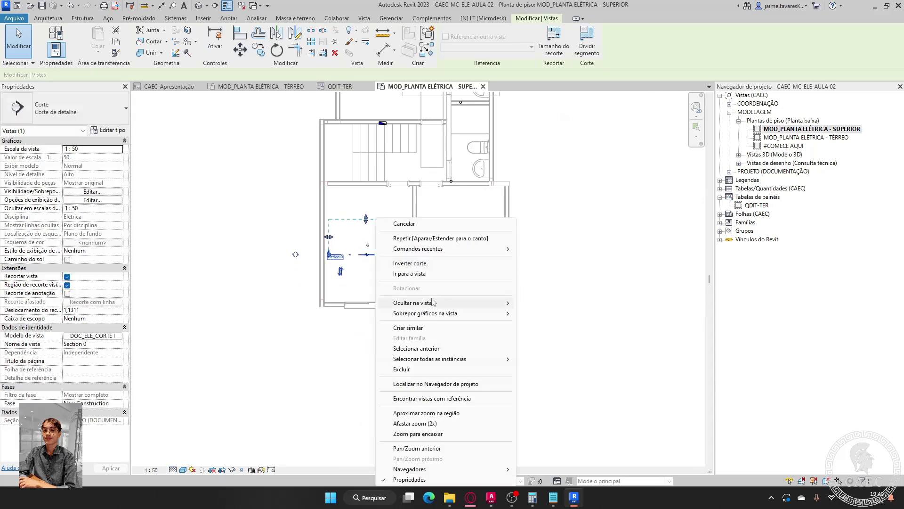
click(433, 279)
scroll(443, 306, up, 5)
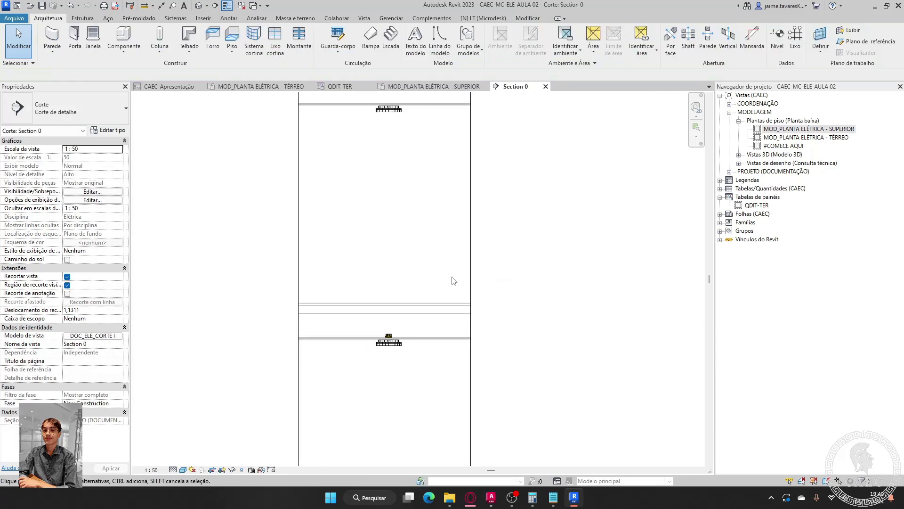
- Reveal the hidden elements in Section 0 and bring the upper-floor level lines into view
scroll(430, 317, down, 3)
middle_drag(430, 316, 477, 319)
scroll(458, 299, up, 2)
mouse_move(435, 272)
middle_down()
mouse_move(471, 325)
mouse_move(439, 256)
middle_up()
scroll(439, 256, down, 2)
scroll(467, 311, down, 2)
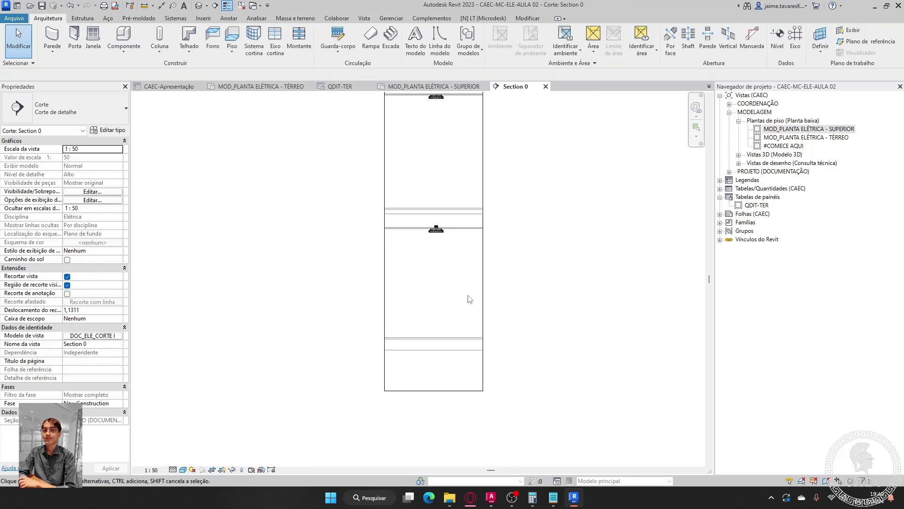
click(242, 470)
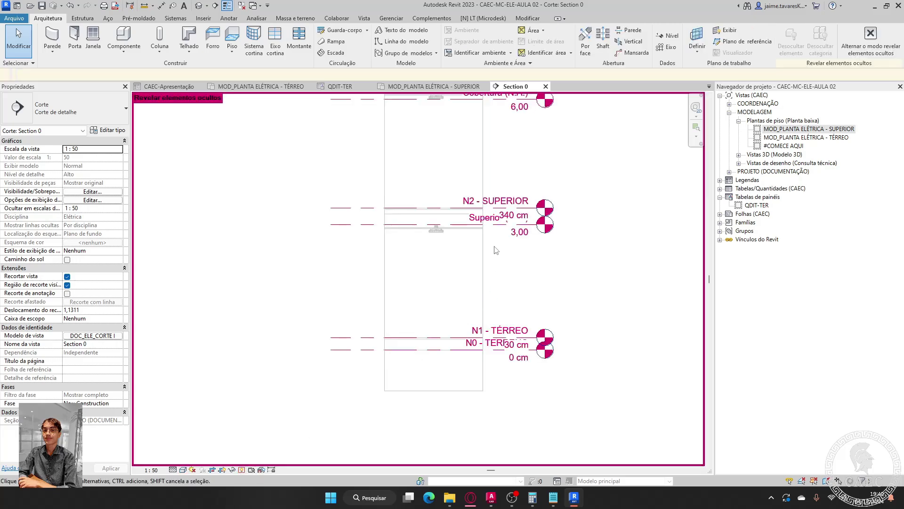
scroll(496, 247, up, 2)
middle_drag(511, 255, 520, 273)
scroll(521, 274, up, 2)
middle_drag(585, 246, 353, 257)
middle_drag(424, 296, 464, 298)
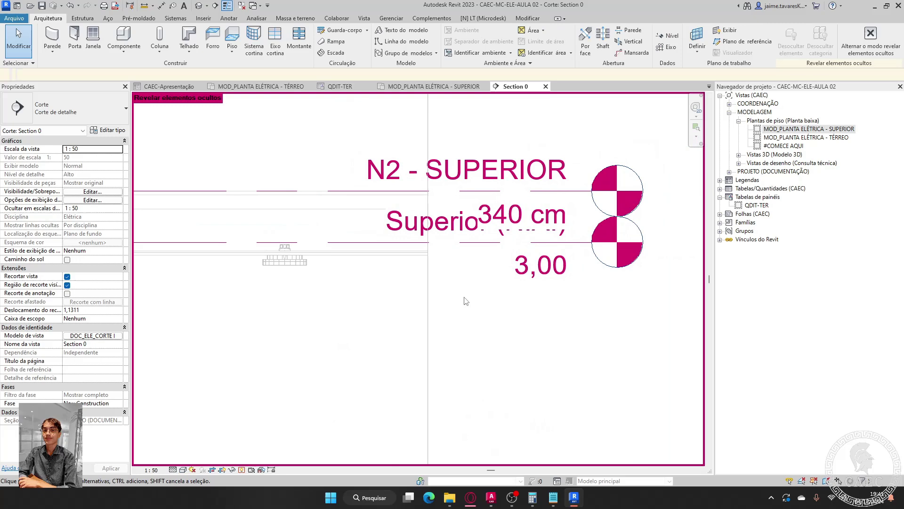
- Compare the elevation of the Superior (N.A.) level with that of the ceiling light point in Section 0
click(453, 245)
scroll(433, 319, up, 4)
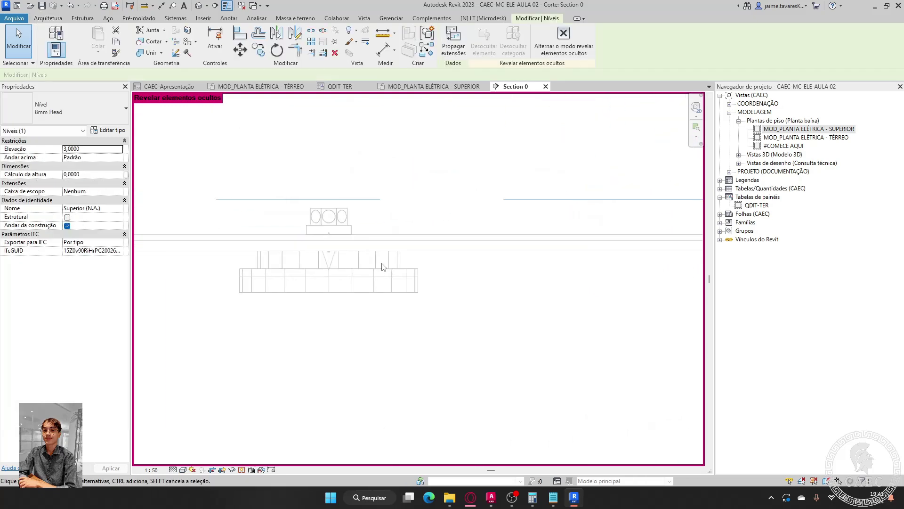
click(339, 229)
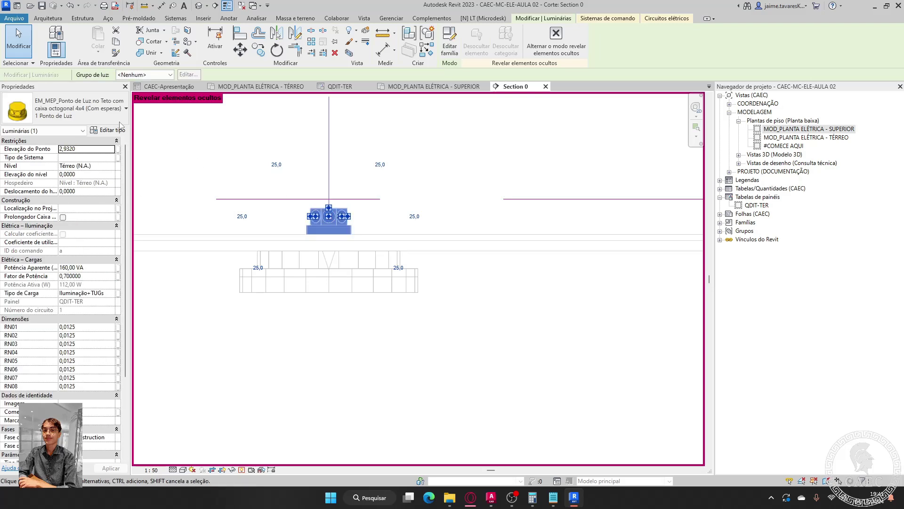
scroll(372, 292, down, 6)
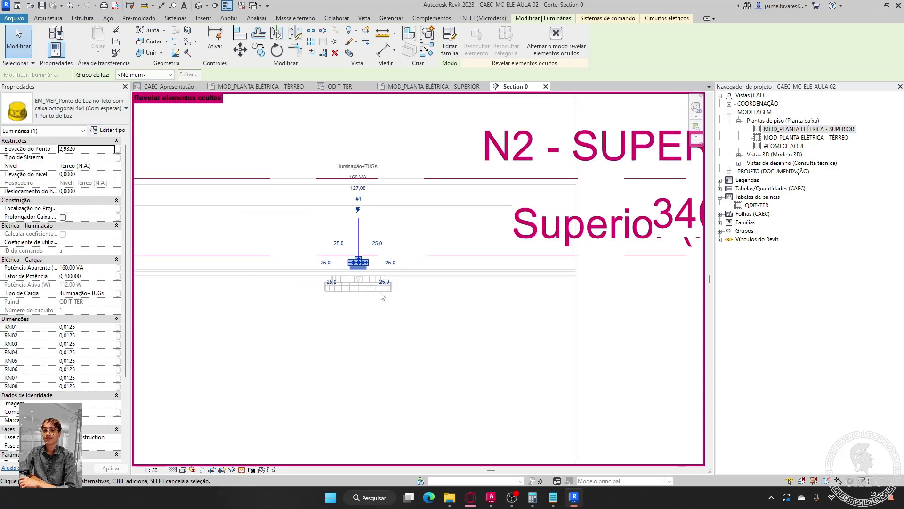
scroll(490, 269, down, 2)
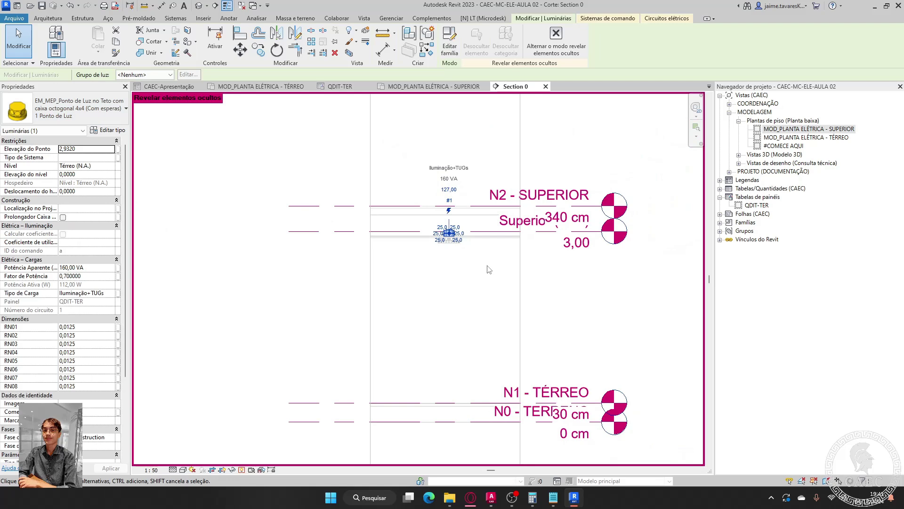
scroll(504, 302, up, 5)
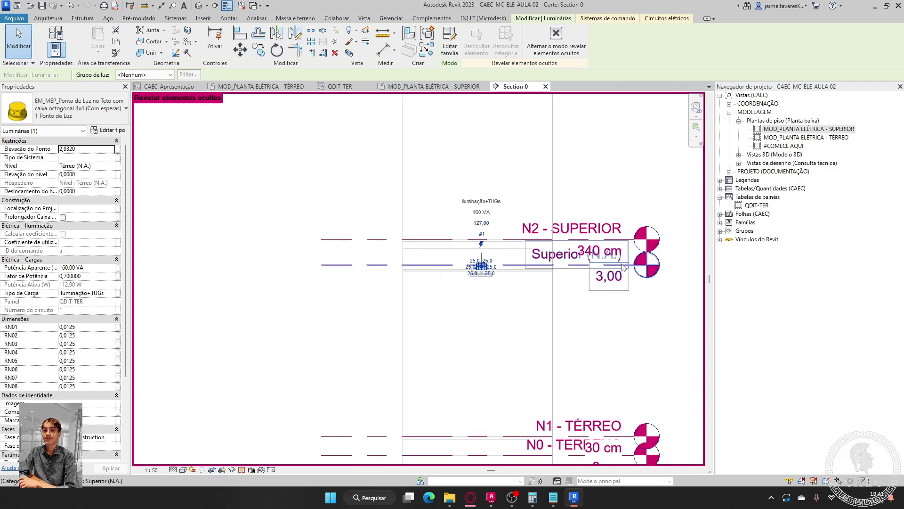
middle_drag(456, 340, 462, 298)
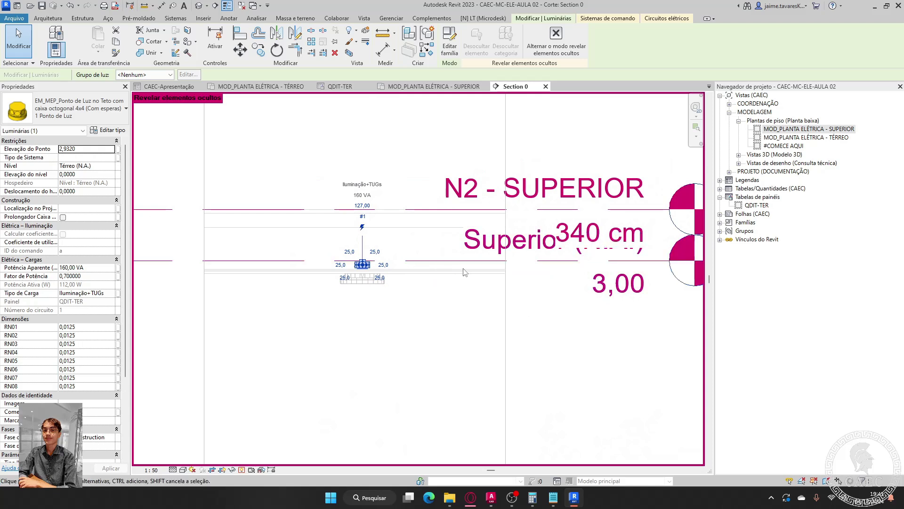
click(437, 262)
scroll(493, 269, down, 3)
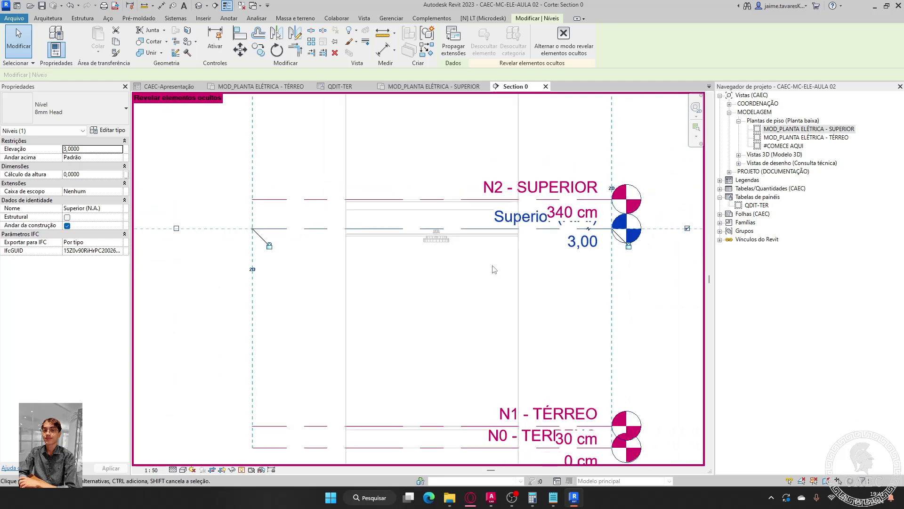
scroll(494, 269, down, 2)
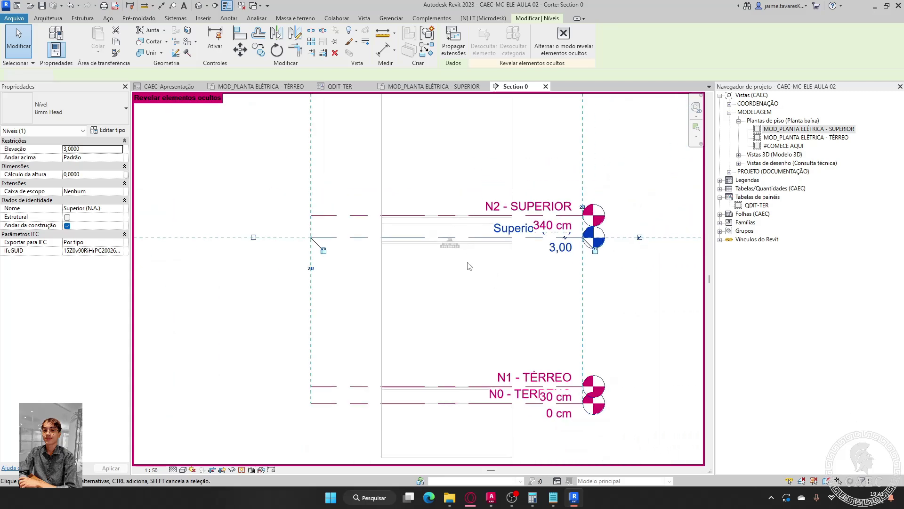
- Try lowering the Superior (N.A.) level in Section 0 to an elevation of about 2,25, below the ceiling light point
key(Escape)
scroll(456, 217, up, 3)
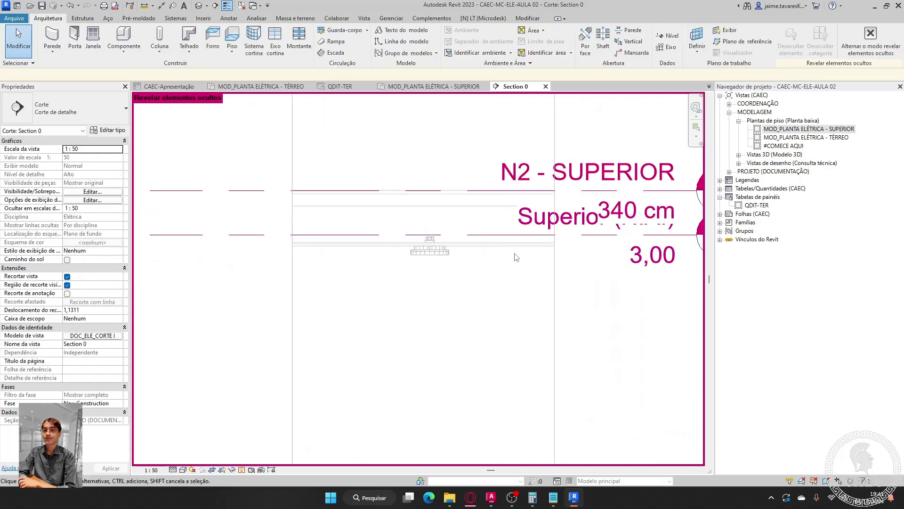
click(479, 234)
drag(479, 235, 486, 318)
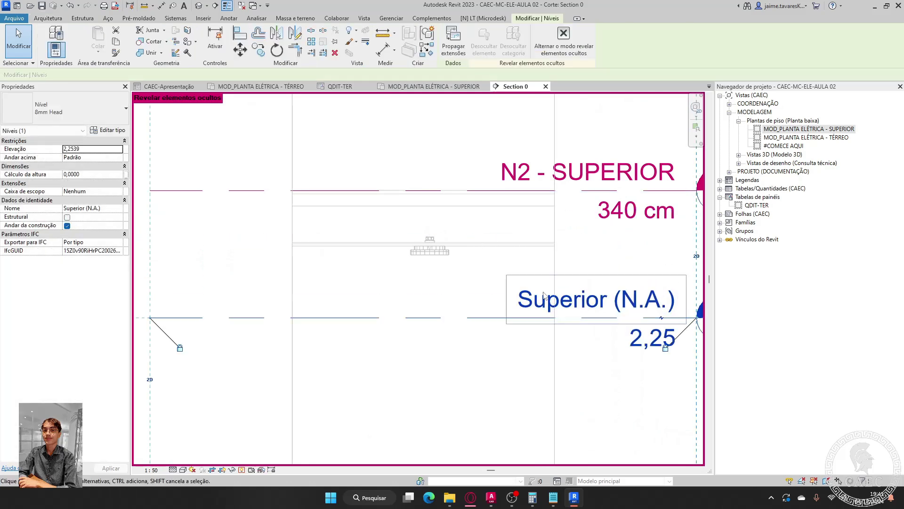
middle_drag(610, 262, 503, 252)
scroll(506, 330, down, 4)
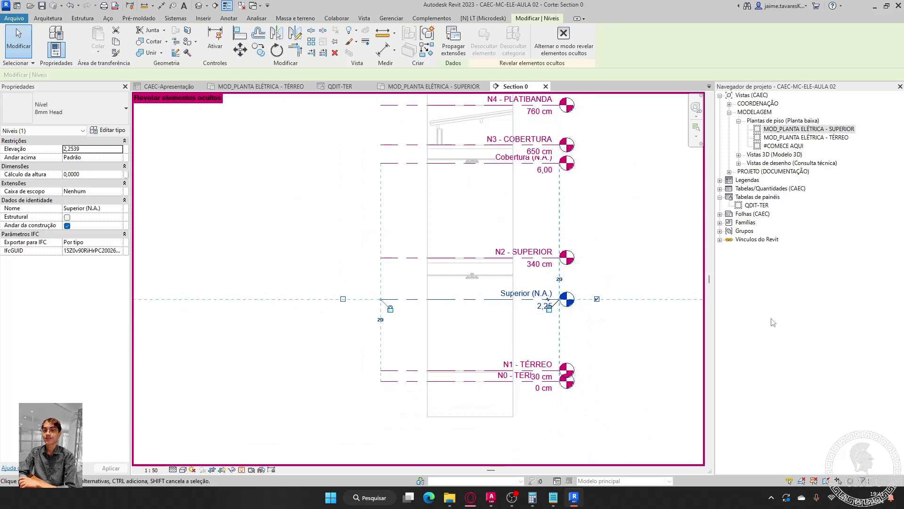
key(Escape)
scroll(536, 257, up, 2)
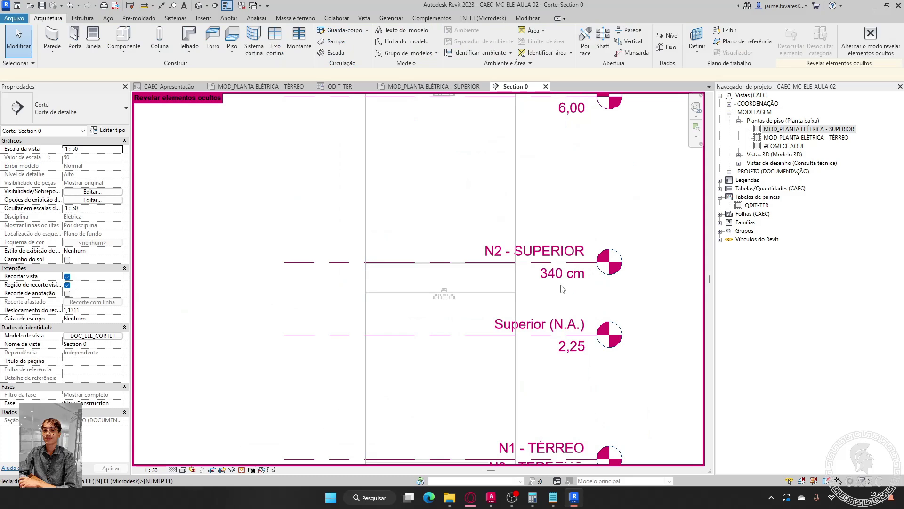
key(a)
key(l)
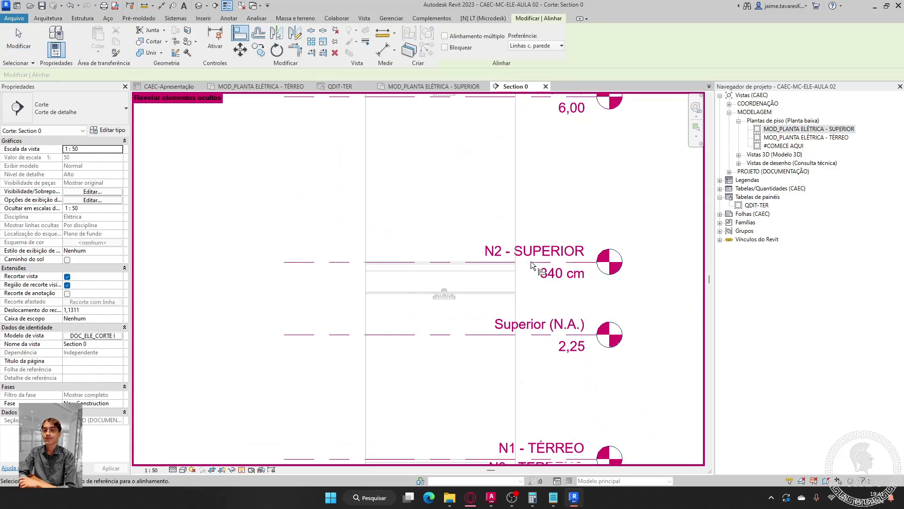
key(Escape)
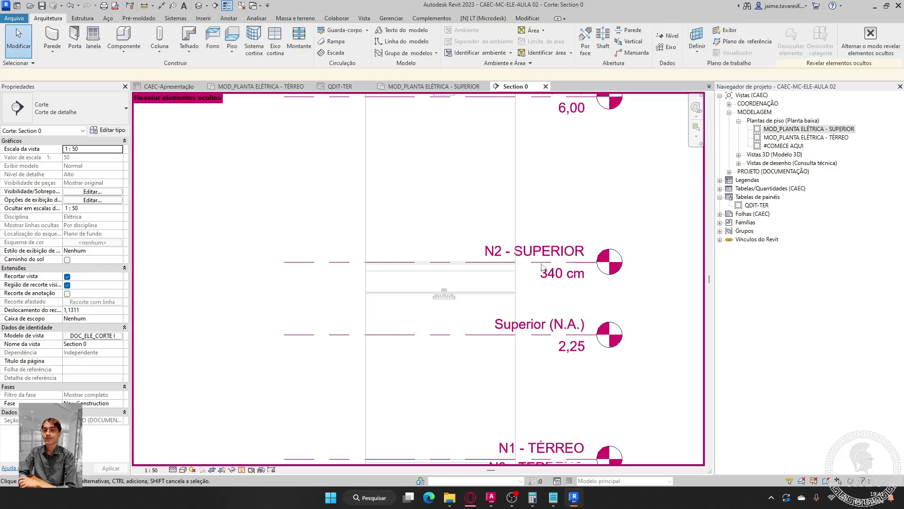
- Set the elevation of the Superior (N.A.) level to 3,4 to match the N2 - SUPERIOR level
click(450, 336)
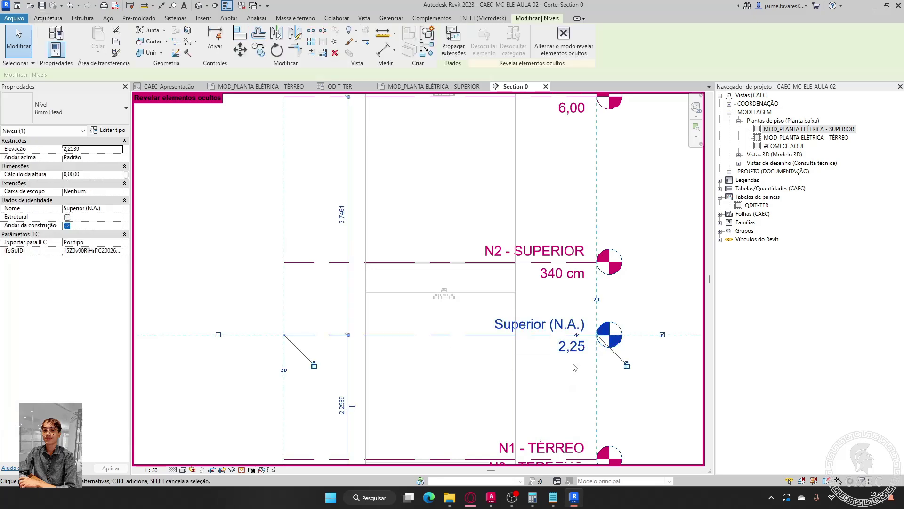
click(575, 350)
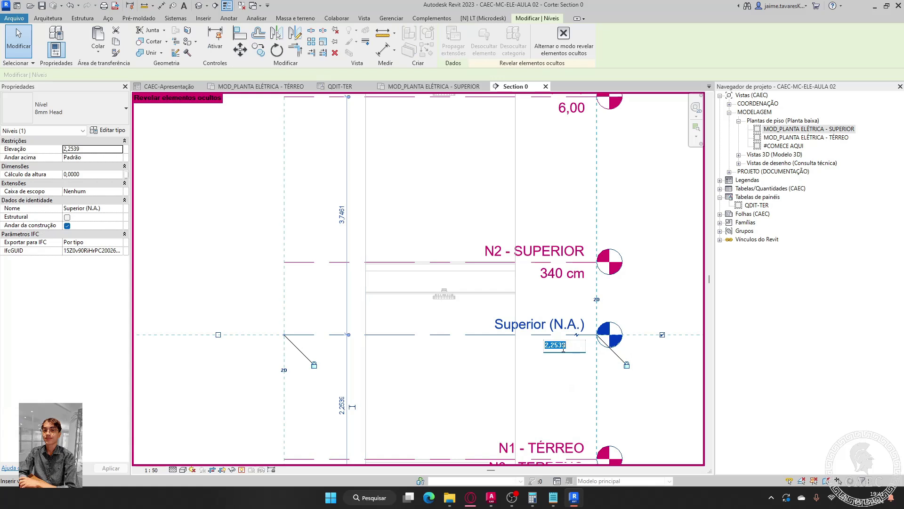
text(3,4)
key(Return)
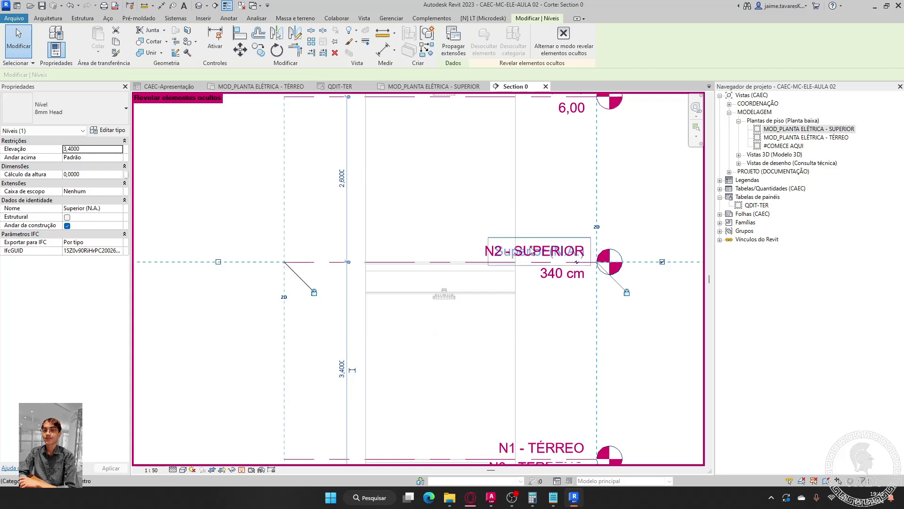
scroll(512, 268, down, 3)
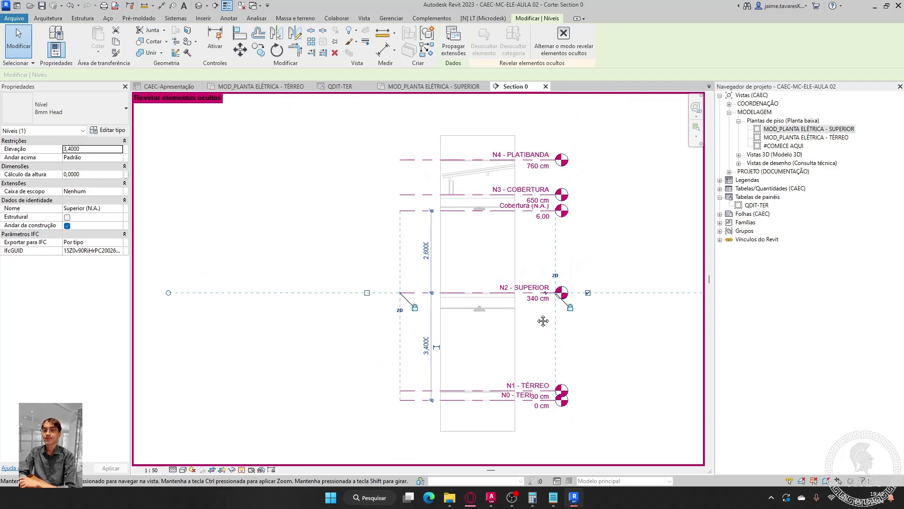
click(530, 344)
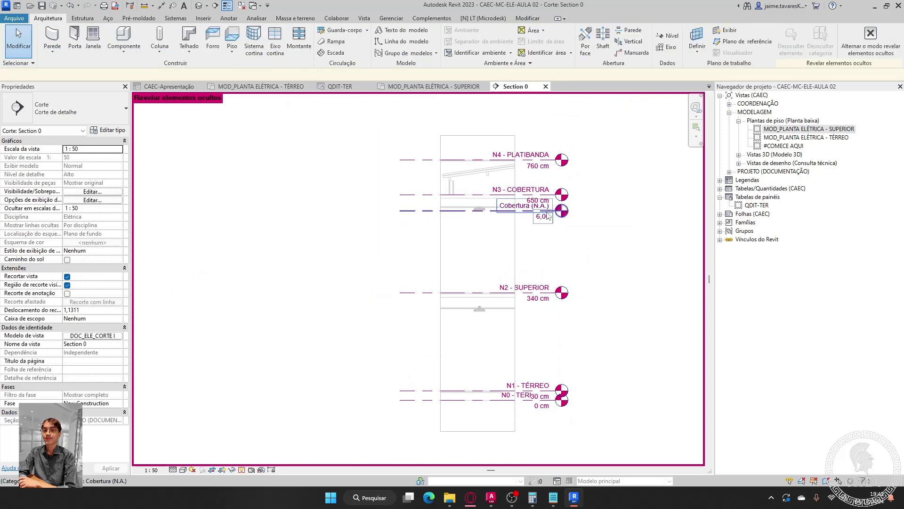
- Set the elevation of the Cobertura (N.A.) level to 6,5 to match the N3 - COBERTURA level
scroll(541, 236, up, 4)
scroll(544, 285, down, 4)
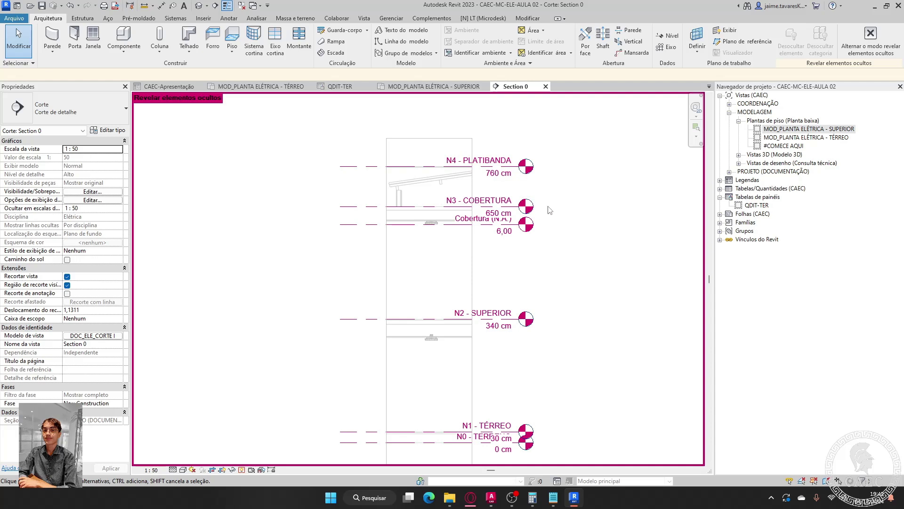
scroll(549, 210, down, 2)
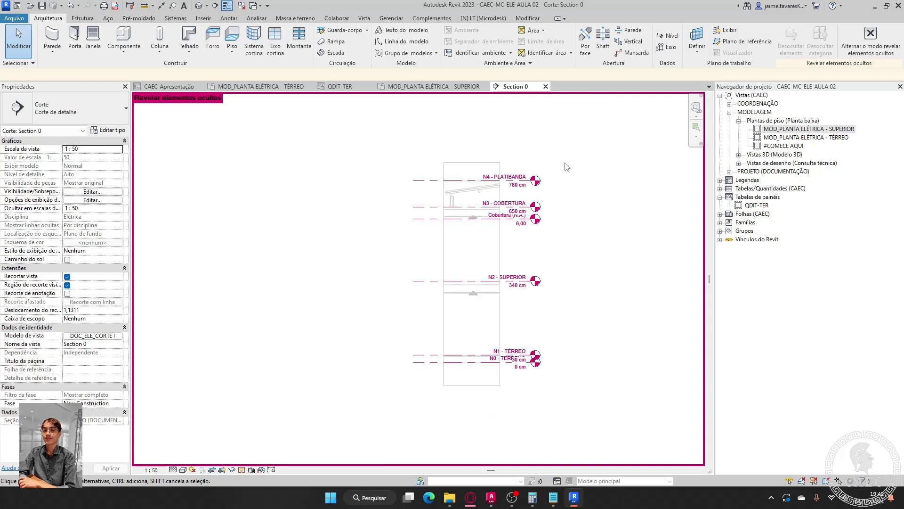
scroll(574, 190, up, 2)
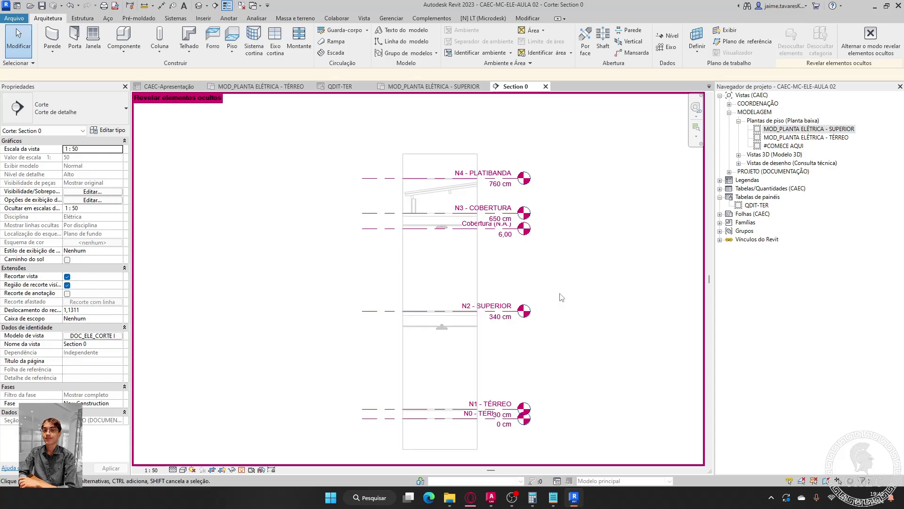
scroll(500, 218, up, 4)
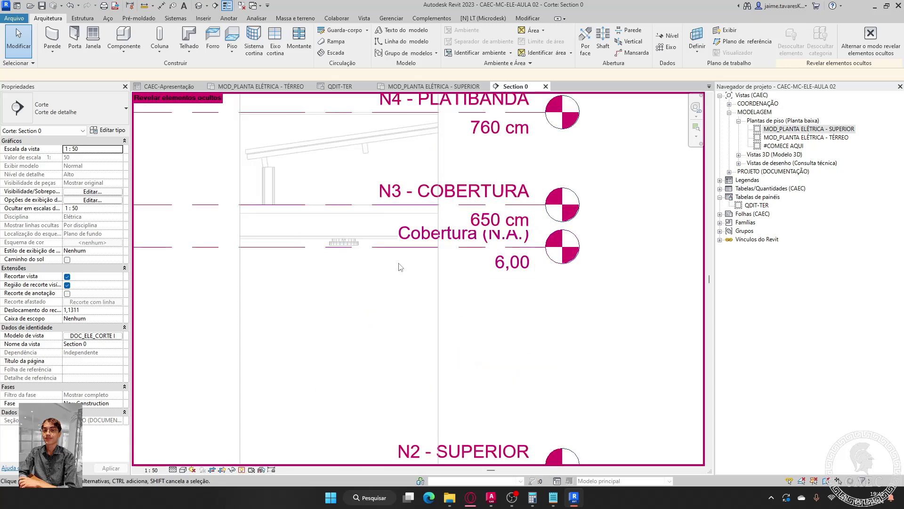
middle_drag(400, 267, 418, 305)
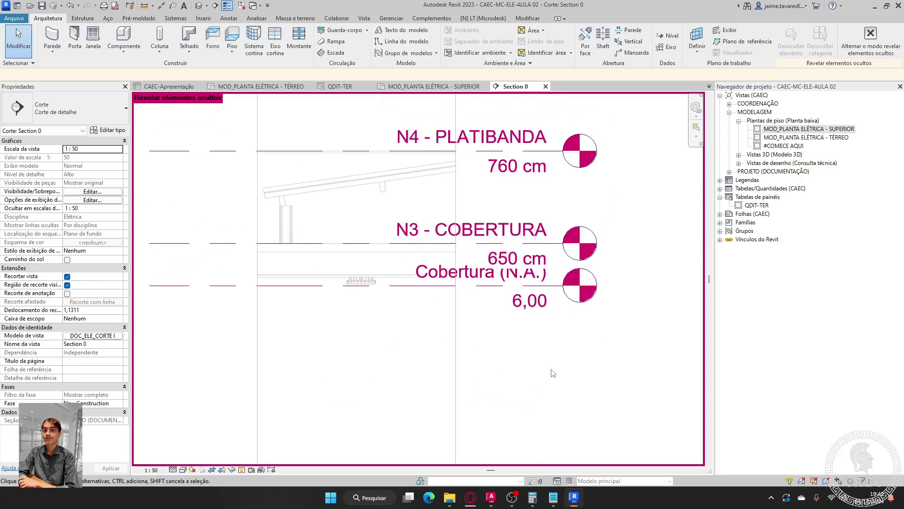
scroll(454, 308, up, 2)
middle_drag(561, 360, 559, 386)
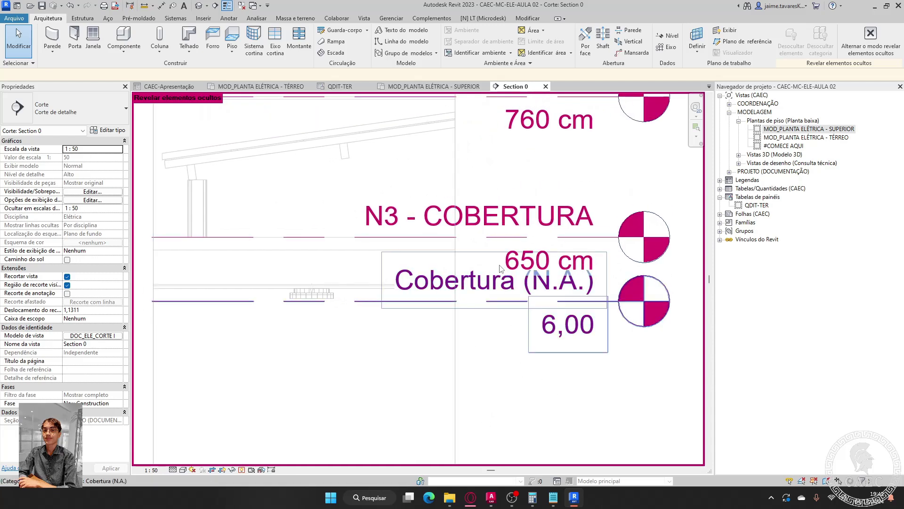
click(592, 333)
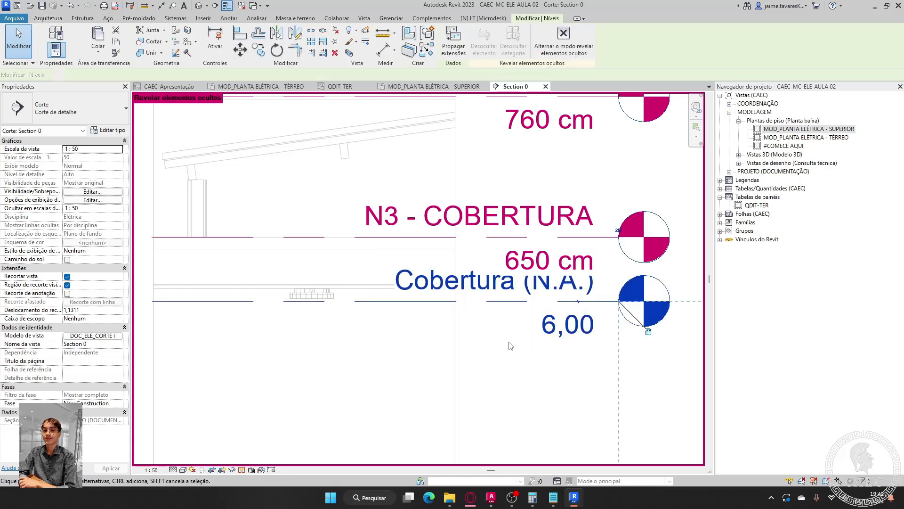
click(594, 334)
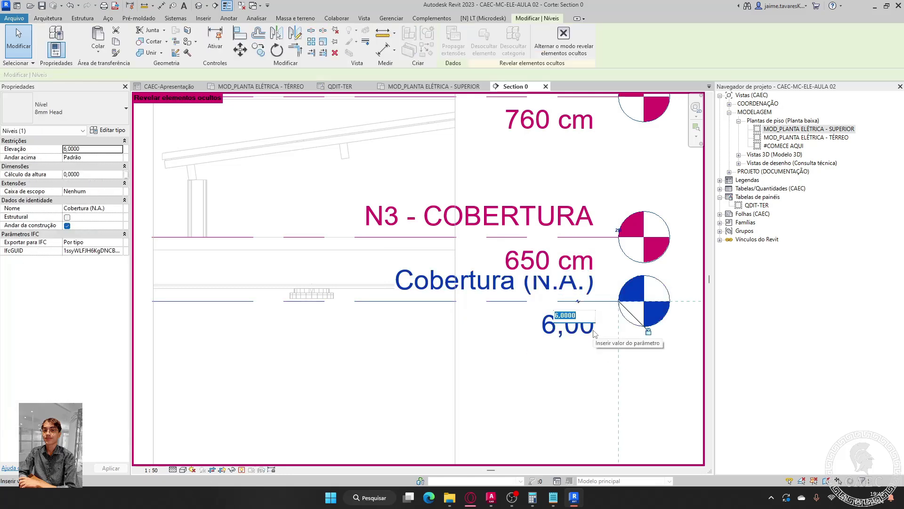
text(6,5)
key(Return)
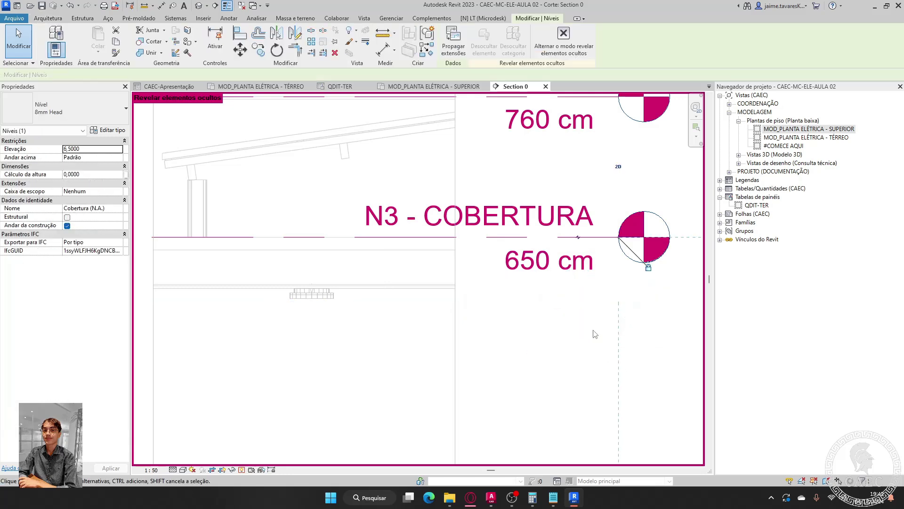
click(588, 331)
scroll(531, 310, down, 8)
middle_drag(529, 369, 482, 271)
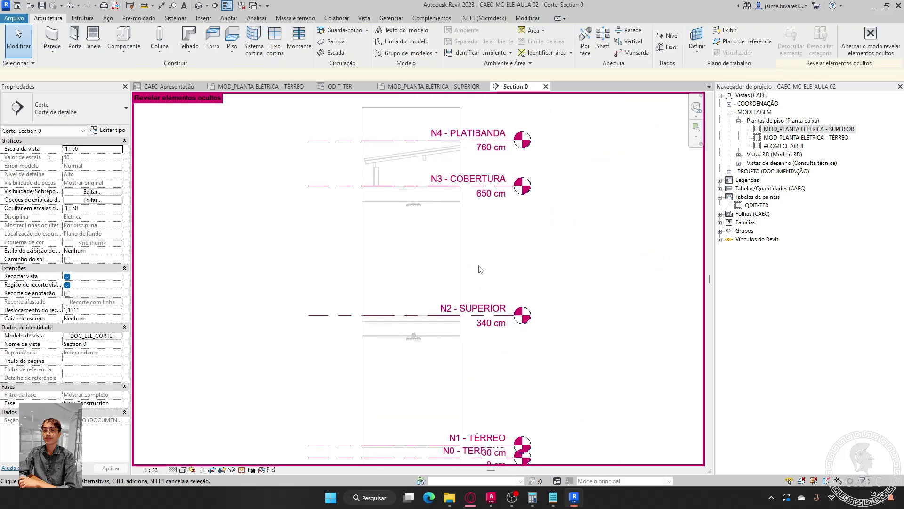
- Return to the MOD_PLANTA ELÉTRICA - SUPERIOR plan and examine the light points in each room and near Section 0
click(419, 87)
scroll(476, 243, up, 4)
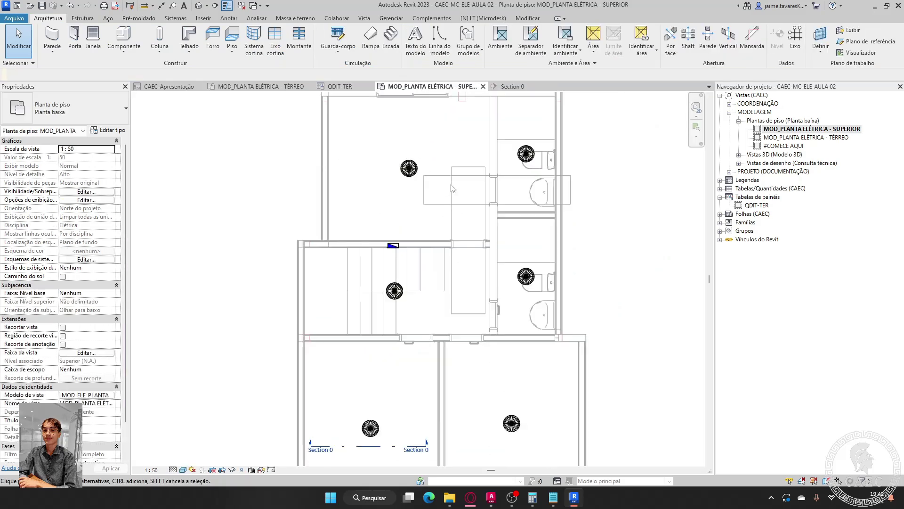
scroll(451, 188, up, 5)
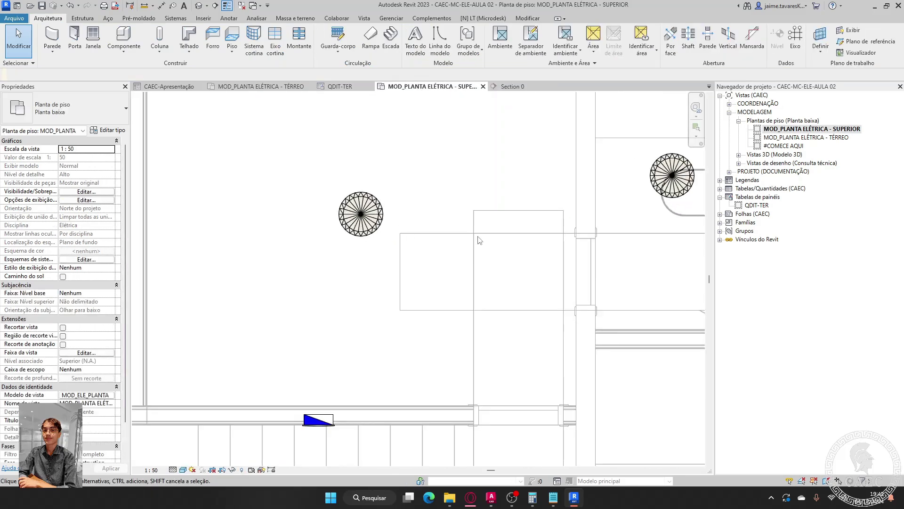
scroll(479, 240, down, 2)
middle_drag(456, 306, 482, 119)
middle_drag(515, 262, 545, 81)
middle_drag(384, 295, 454, 152)
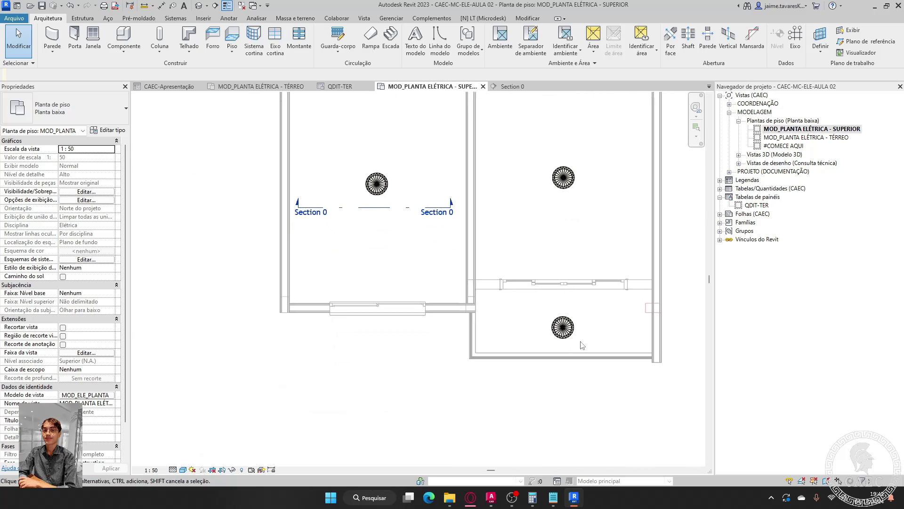
middle_drag(456, 89, 482, 265)
scroll(410, 363, up, 6)
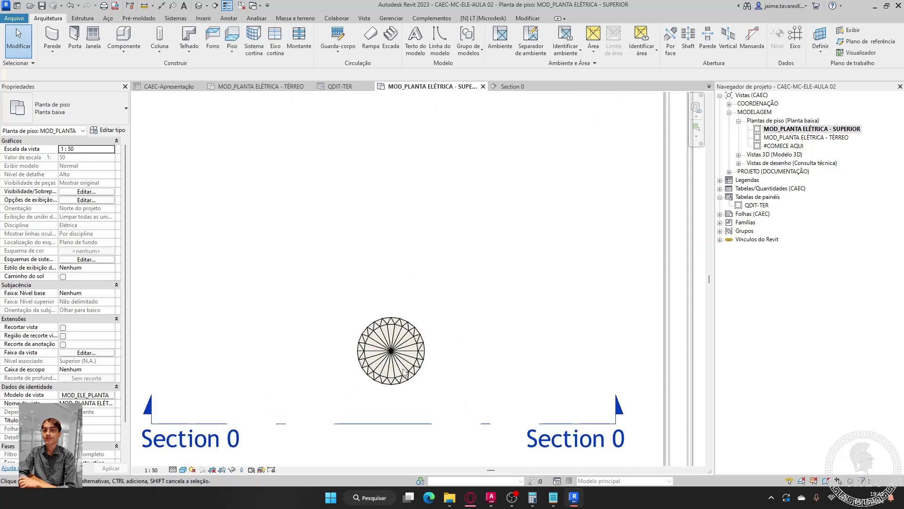
scroll(366, 279, down, 5)
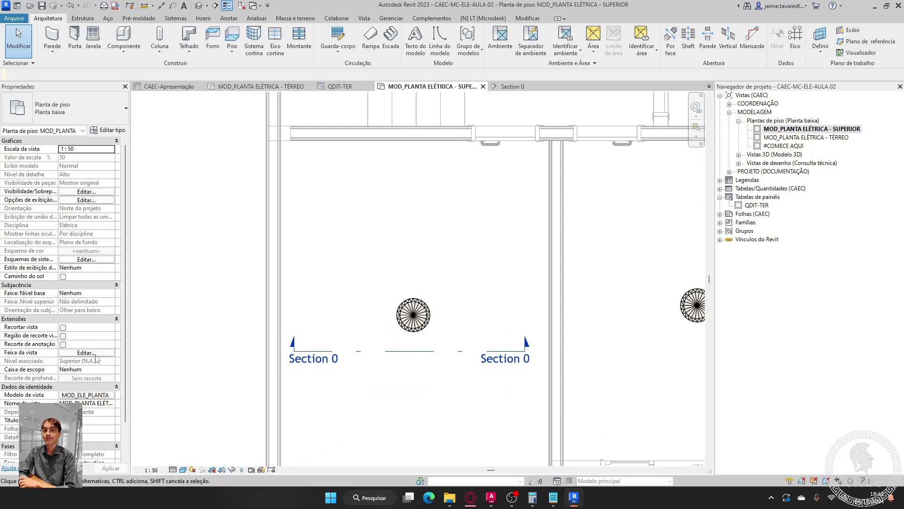
- Set the view depth offset and the bottom offset of the upper-floor plan's view range to -0,1
click(86, 353)
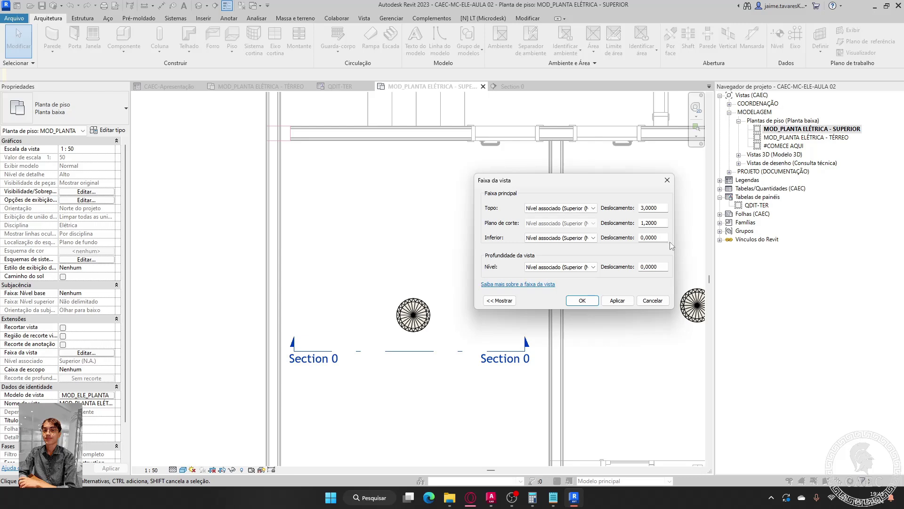
drag(663, 267, 623, 265)
text(-.1)
key(Return)
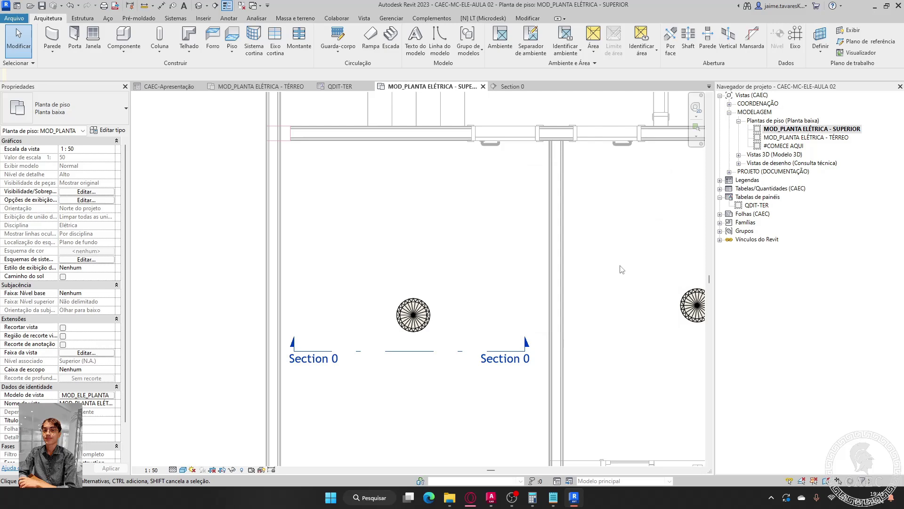
click(88, 353)
drag(659, 238, 642, 244)
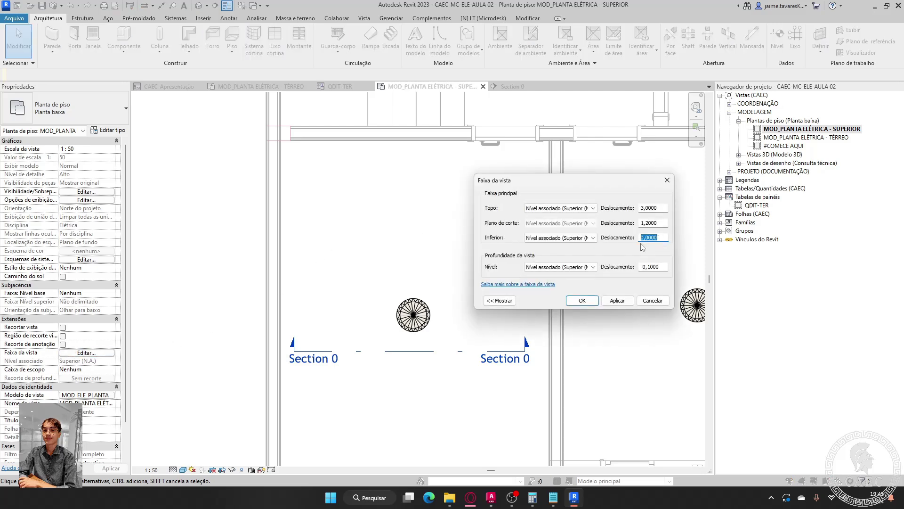
text(-.1)
key(Return)
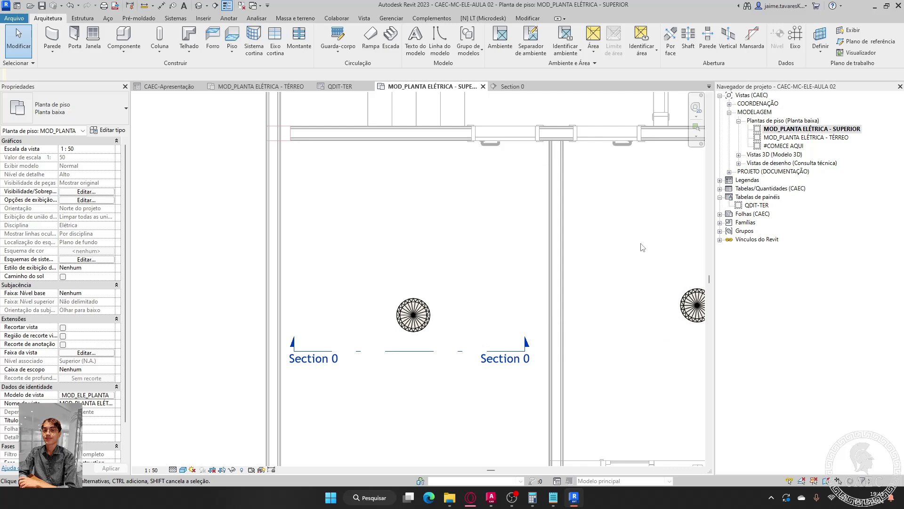
- Check the light points across the upper-floor plan's bedrooms, stairs and bathrooms under the changed view range
scroll(556, 293, down, 4)
middle_drag(557, 293, 445, 358)
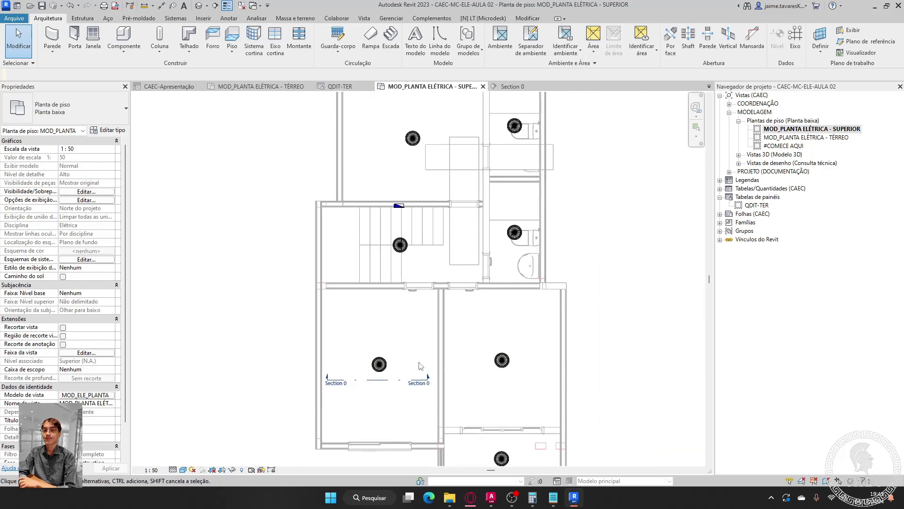
scroll(402, 365, up, 2)
middle_drag(430, 337, 388, 412)
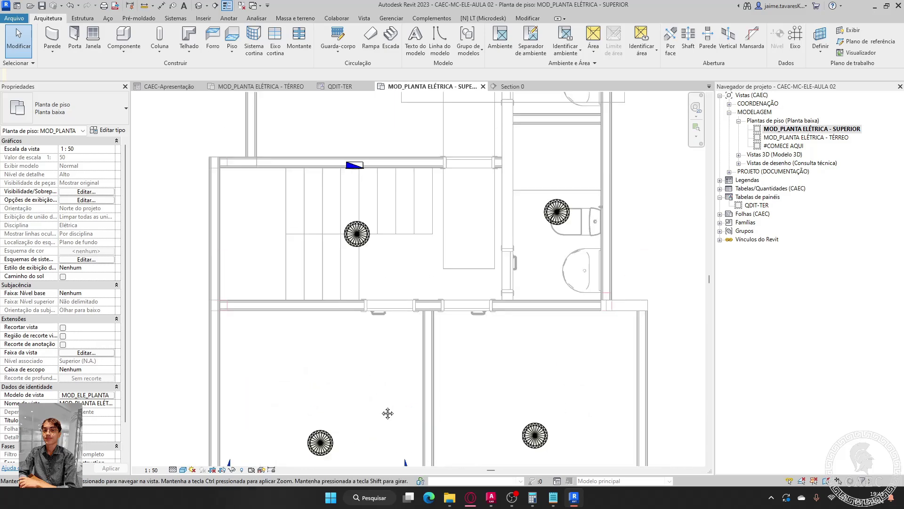
scroll(387, 411, down, 1)
middle_drag(421, 276, 471, 363)
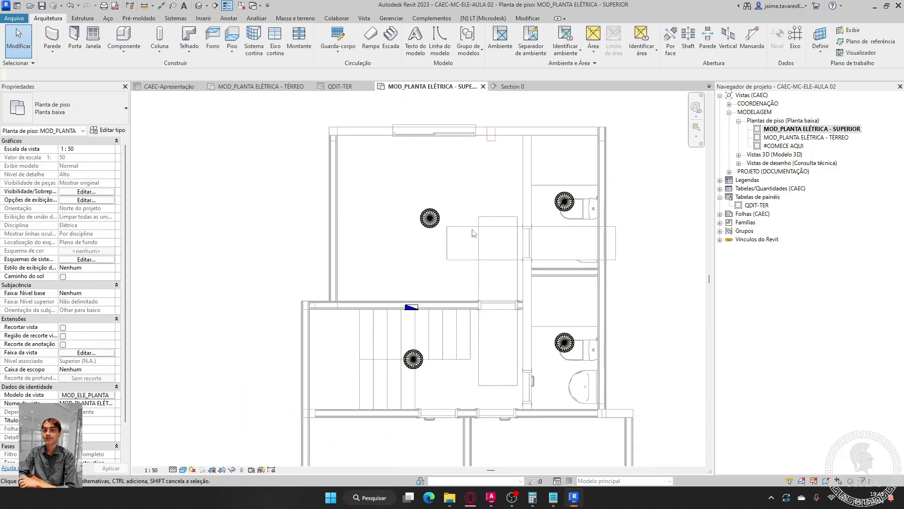
scroll(430, 284, up, 1)
middle_drag(483, 238, 466, 297)
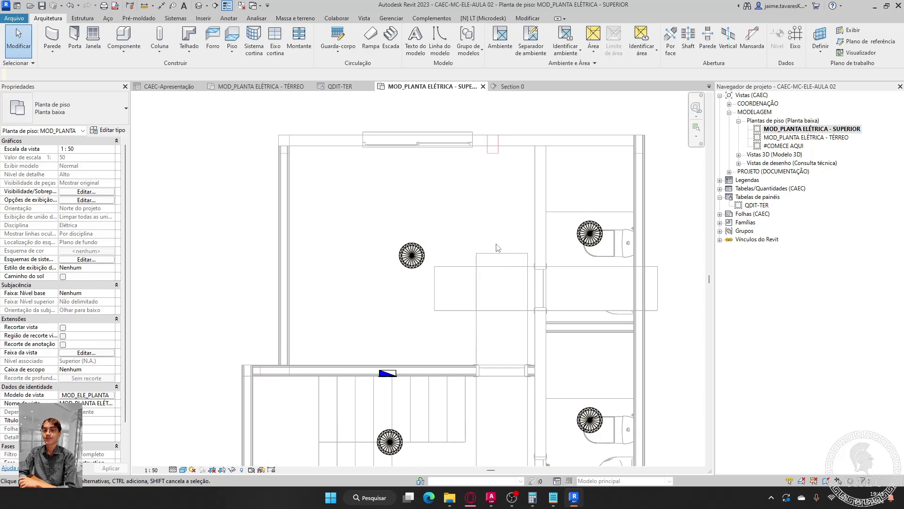
scroll(504, 235, down, 2)
scroll(505, 235, up, 1)
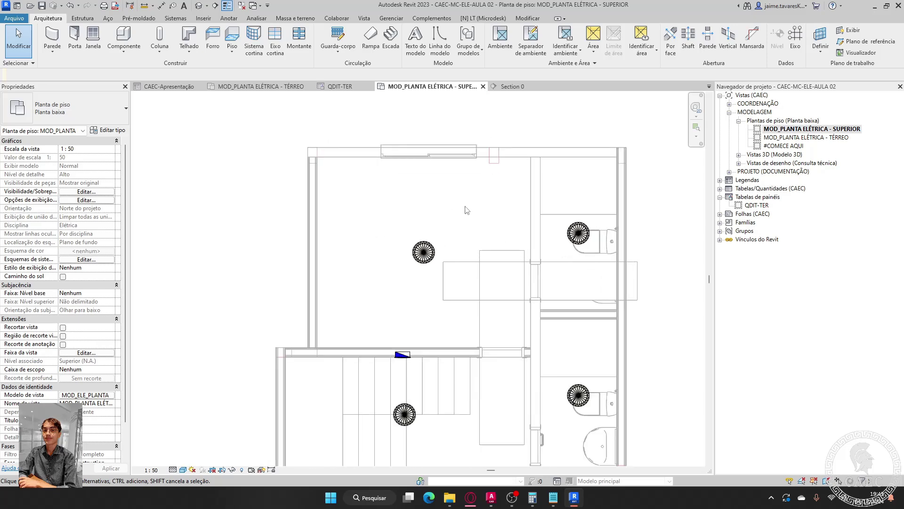
- Set the stair-wall distribution board to 3 phases and assign it the 220/127V Trifásico (3F+N+T) distribution system
scroll(464, 225, down, 1)
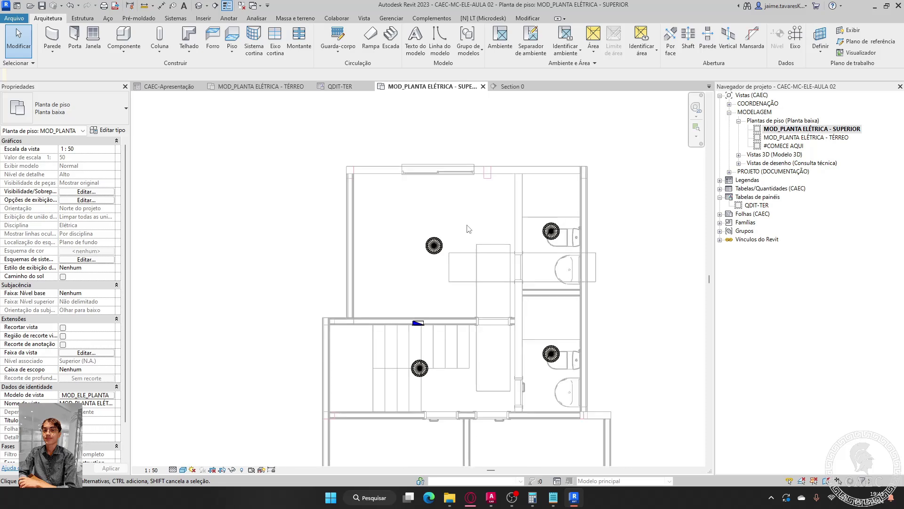
scroll(478, 259, down, 1)
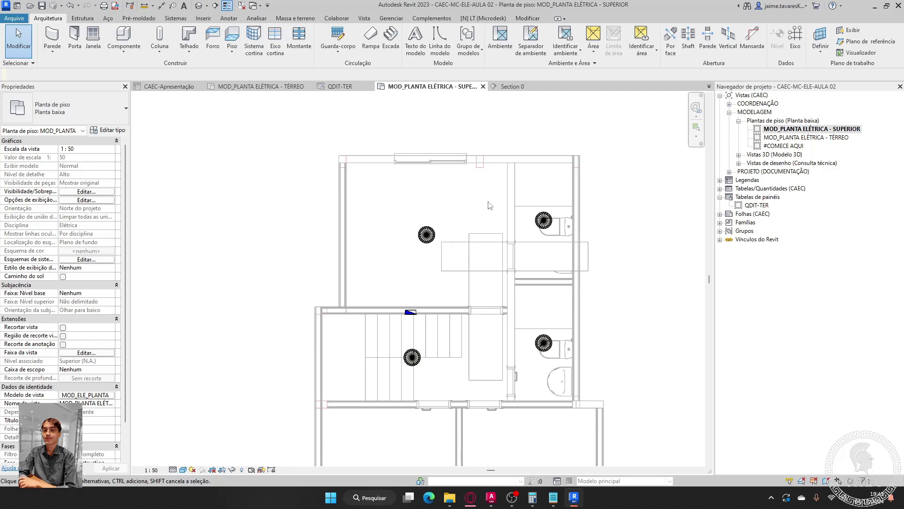
scroll(491, 207, down, 1)
scroll(347, 309, down, 1)
scroll(372, 299, up, 5)
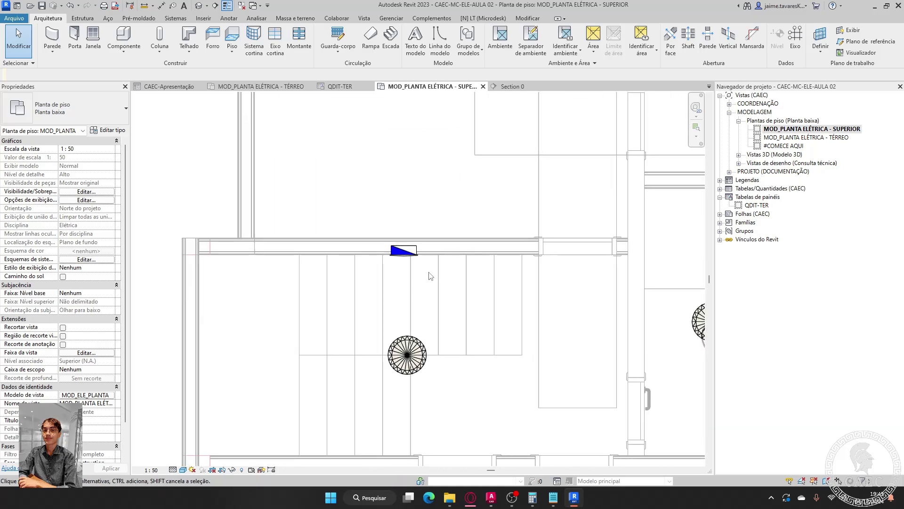
click(404, 250)
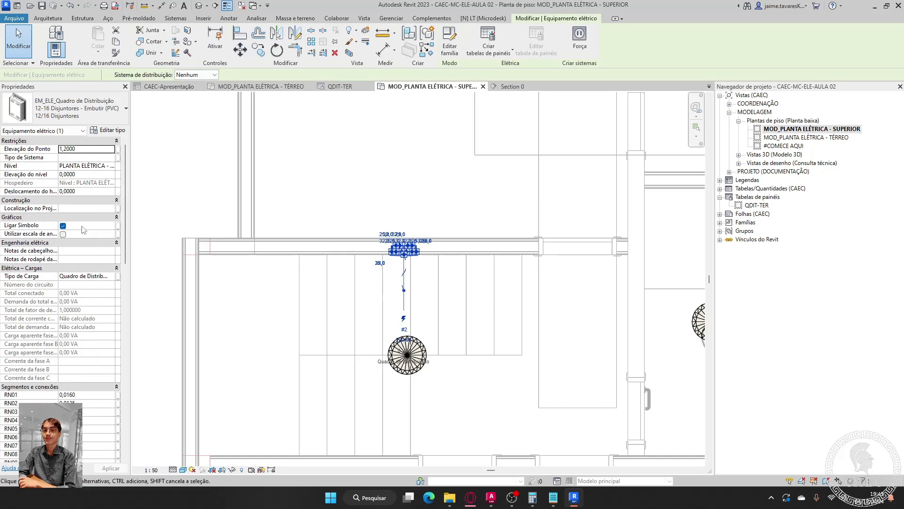
scroll(83, 230, down, 15)
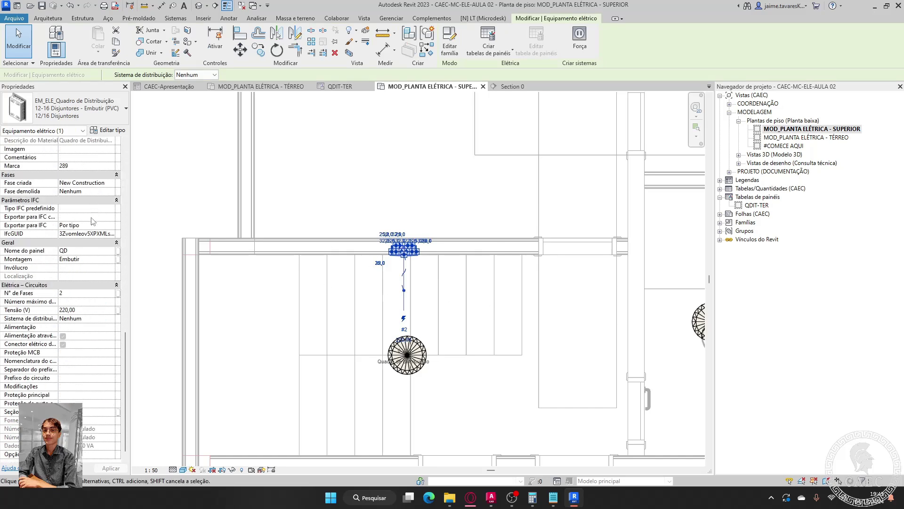
click(87, 292)
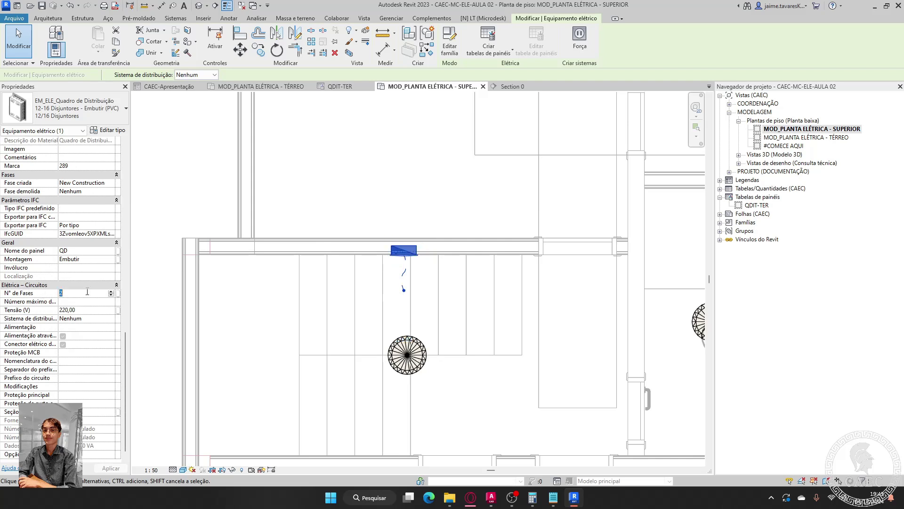
text(3)
click(203, 75)
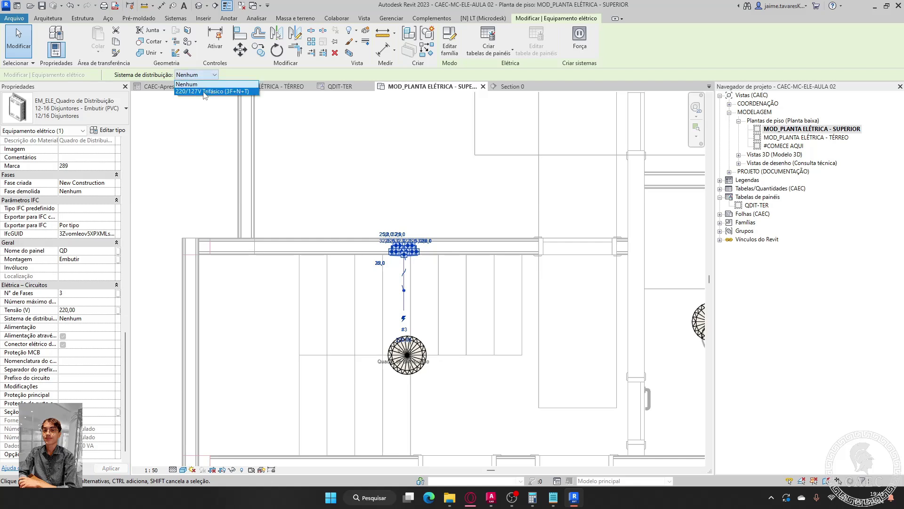
click(227, 92)
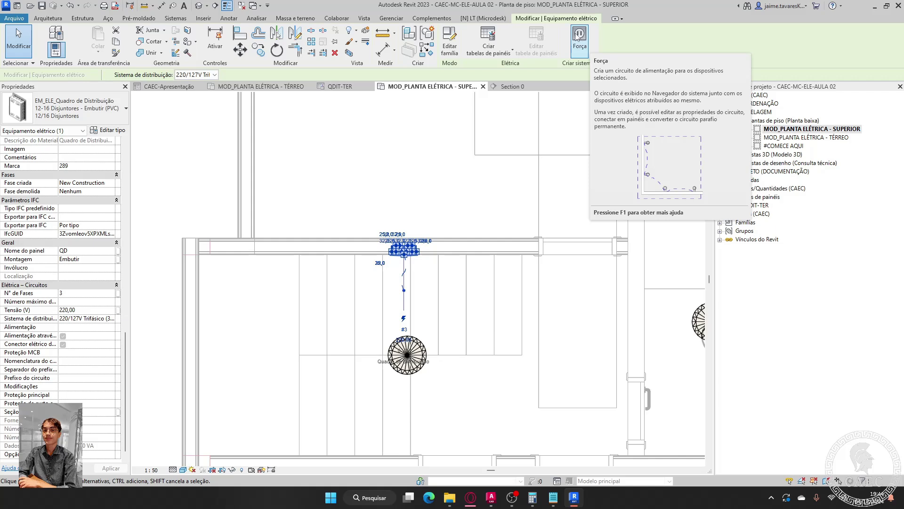
- Create a 3-pole power circuit for the upper-floor distribution board and connect it to panel QDIT-TER
click(580, 37)
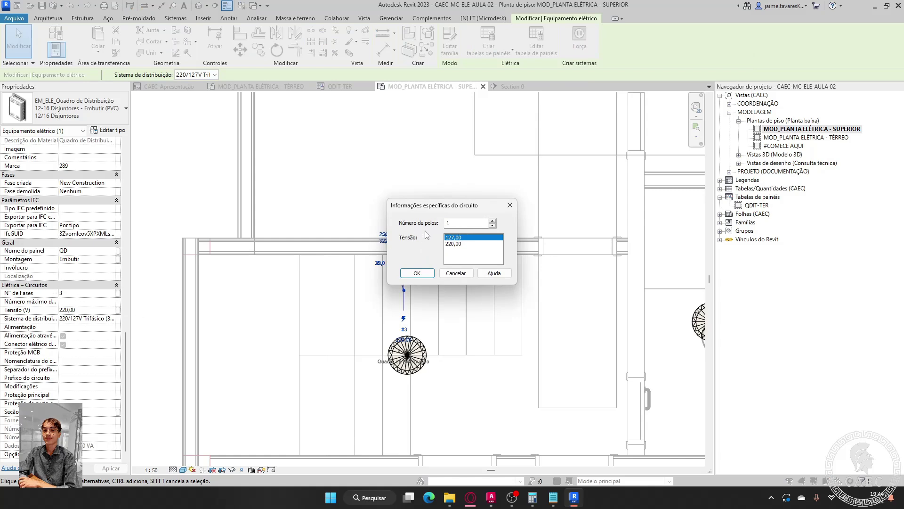
click(493, 221)
click(493, 221)
click(421, 274)
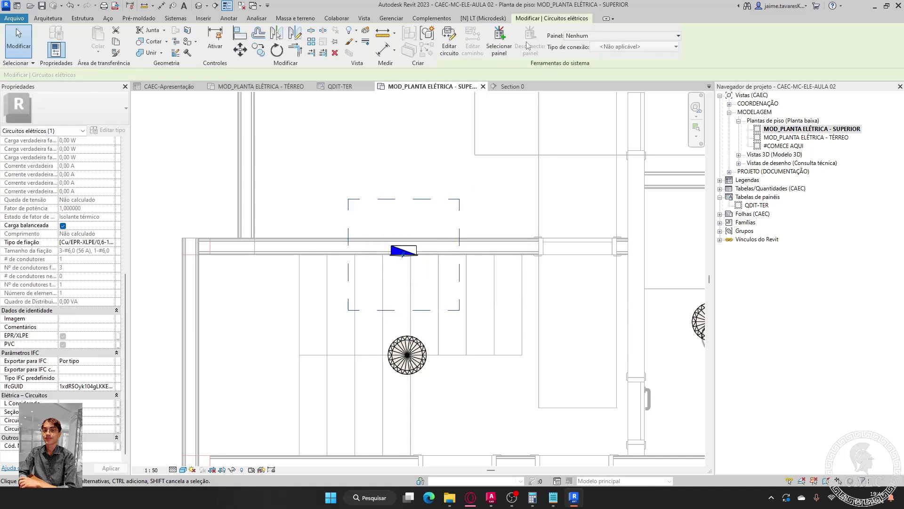
click(610, 37)
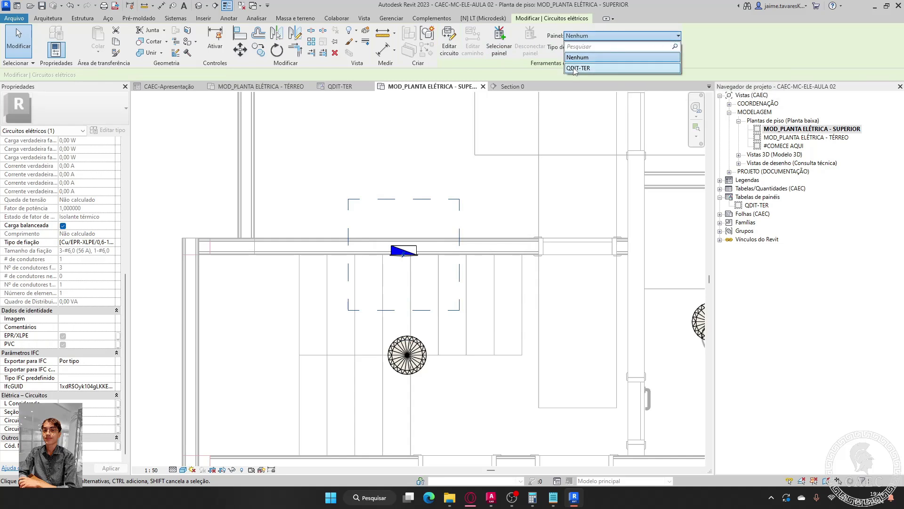
click(576, 68)
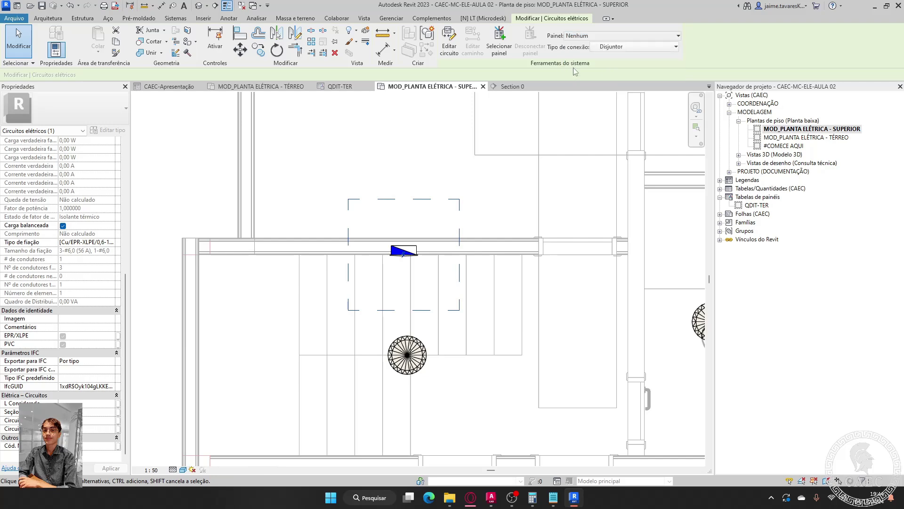
click(570, 183)
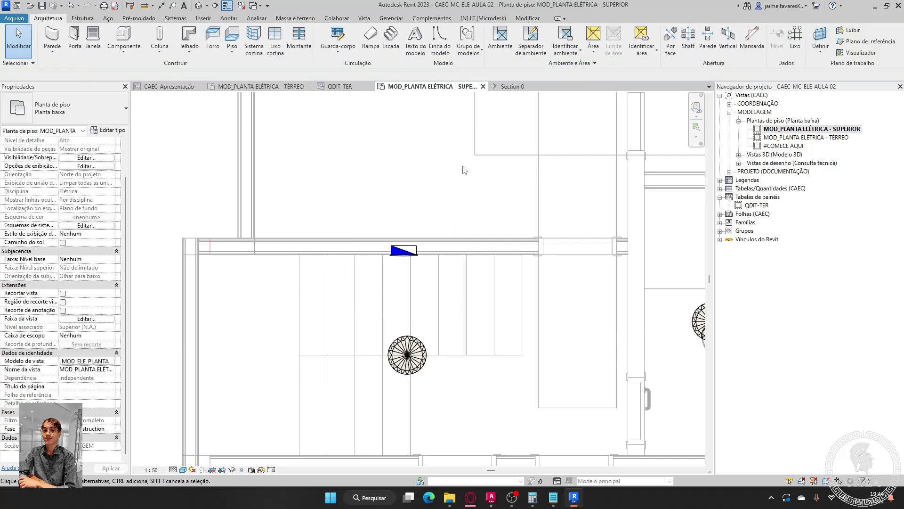
- In the QDIT-TER panel schedule, shift the QD, Geladeira and Fogão circuits down to slots 9, 8 and 7
click(339, 88)
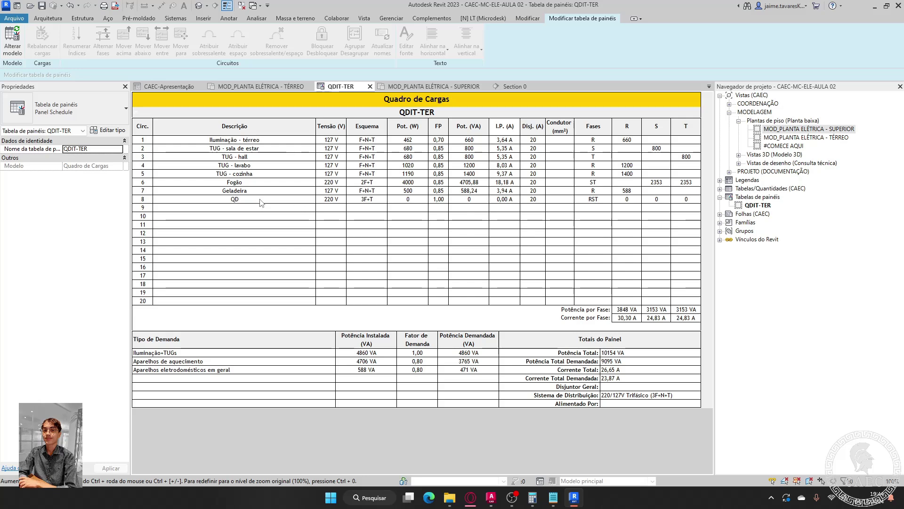
click(249, 199)
click(143, 43)
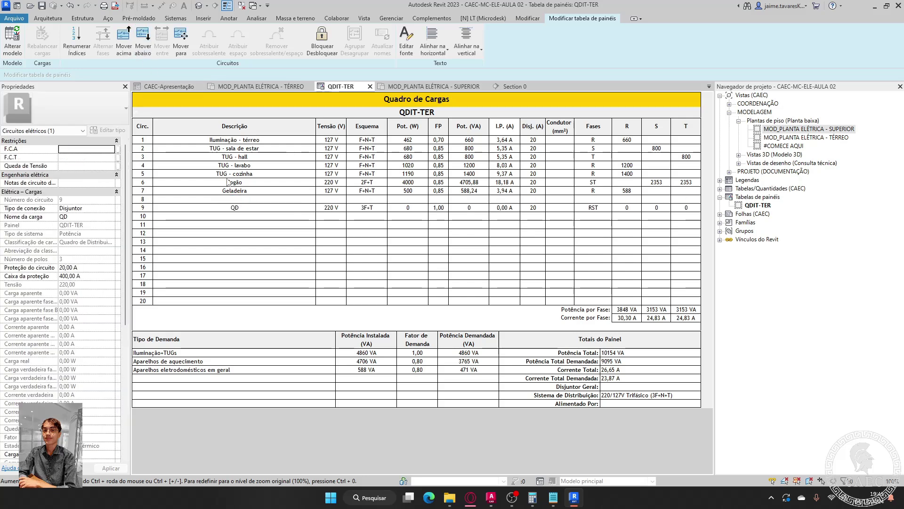
click(247, 191)
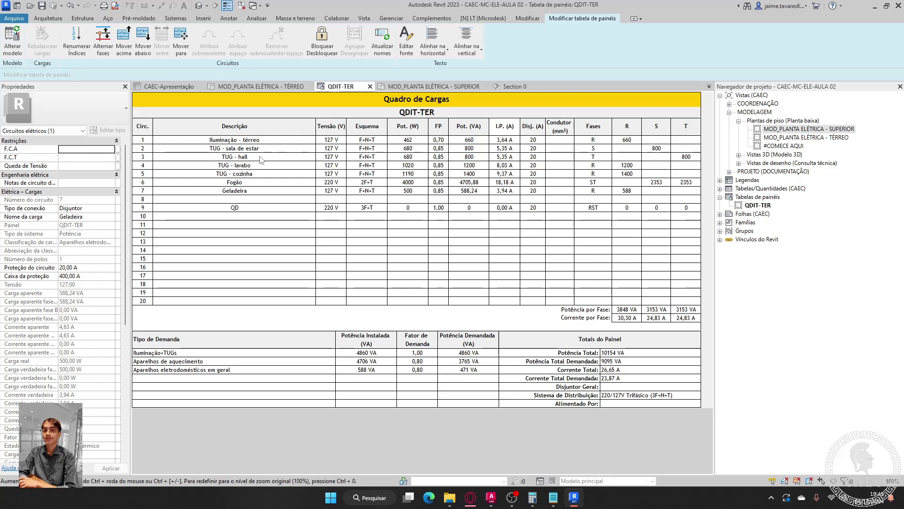
click(256, 192)
click(142, 47)
click(236, 183)
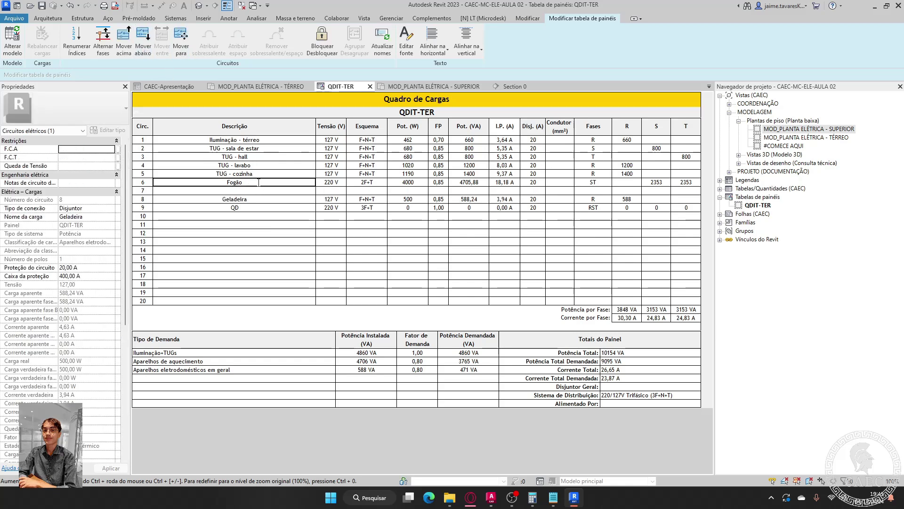
click(143, 47)
- Shift the four TUG circuits and Iluminação - térreo down one slot each, leaving circuit slot 1 empty
click(245, 174)
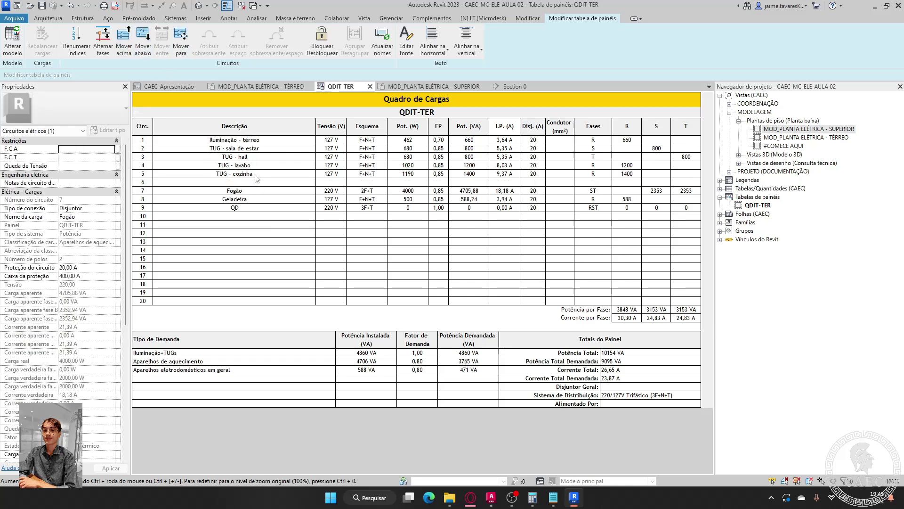
click(143, 47)
click(258, 168)
click(143, 47)
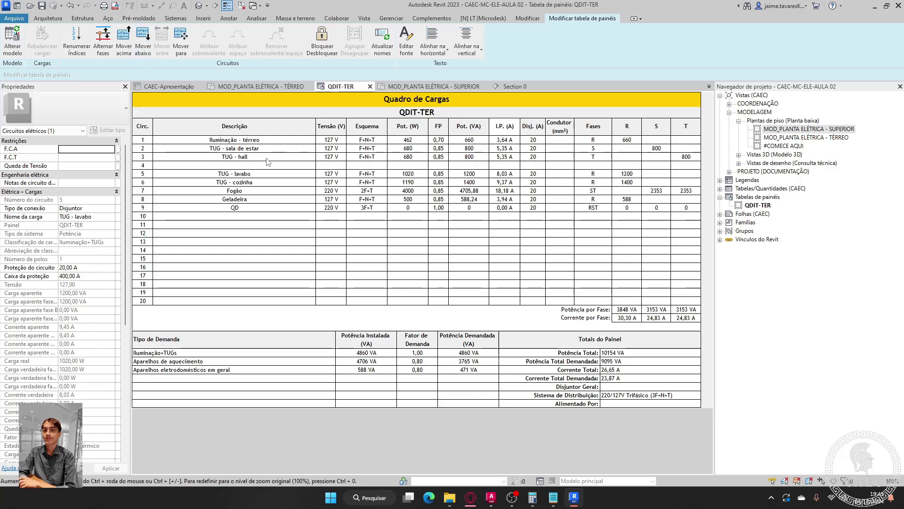
click(262, 158)
click(142, 47)
click(235, 148)
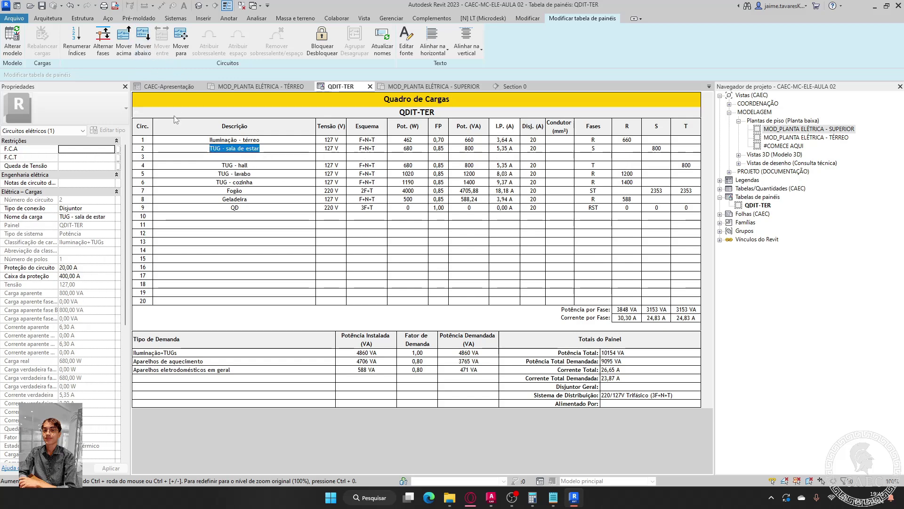
click(143, 47)
click(244, 140)
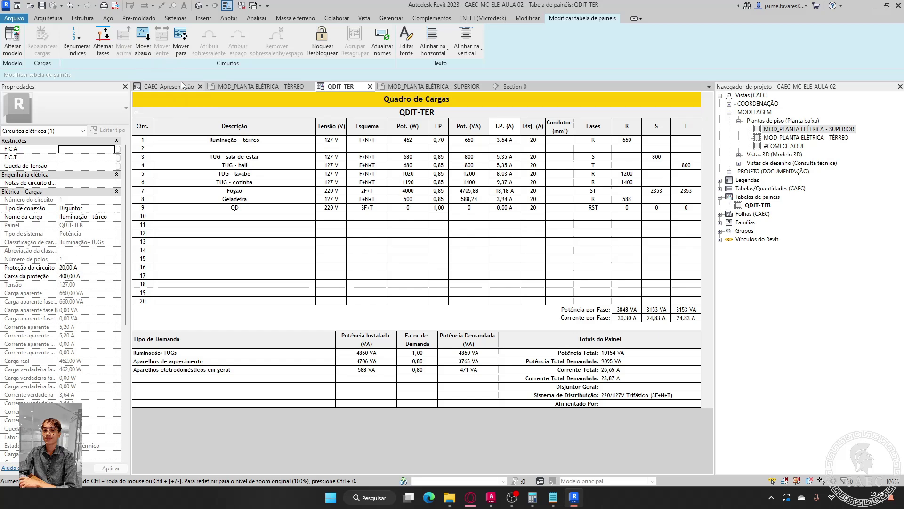
click(142, 47)
- Move the QD circuit to slot 1 of the panel schedule and rename its description QDIT-SUP
click(246, 207)
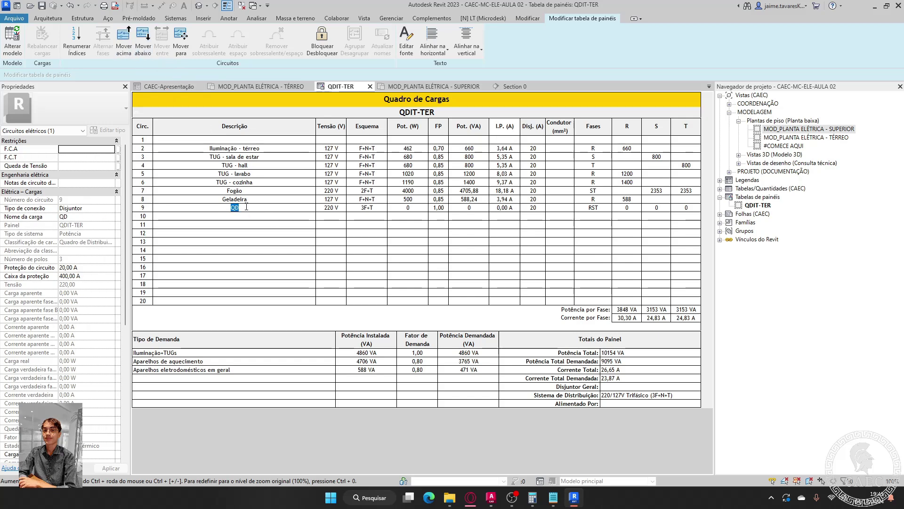
click(181, 40)
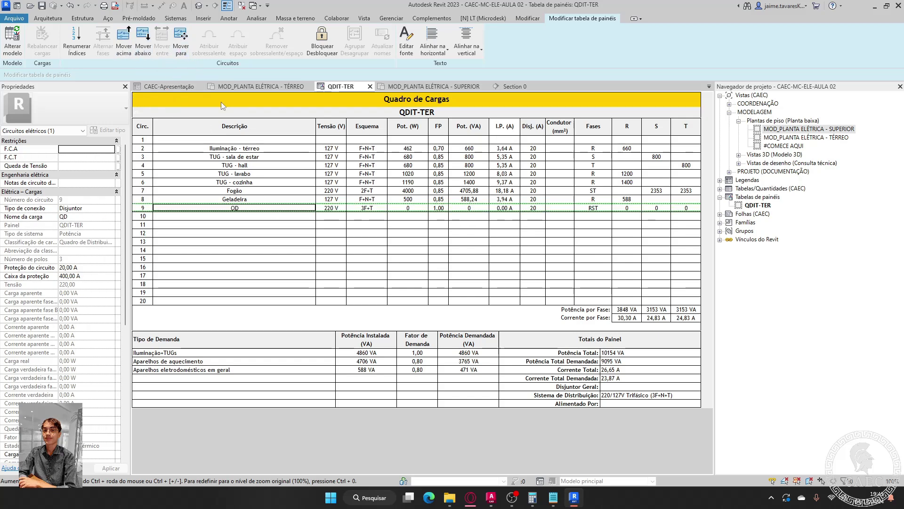
click(245, 140)
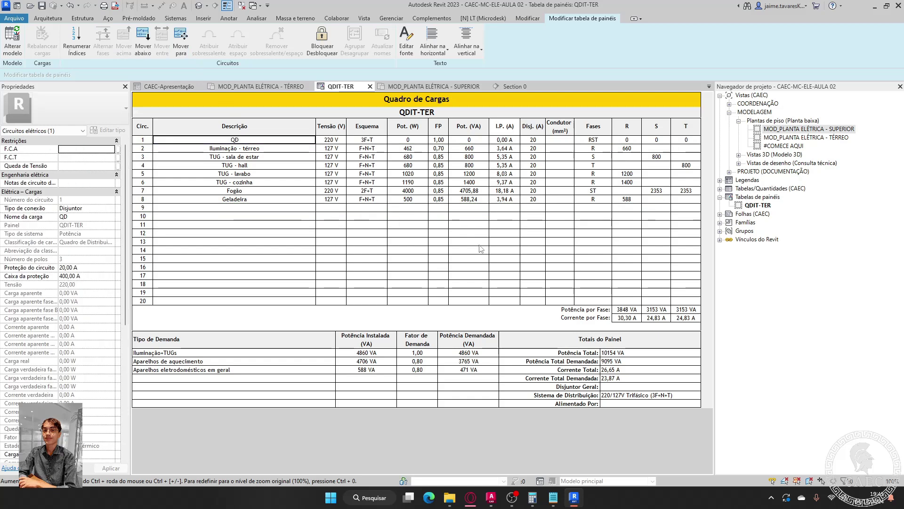
double_click(276, 139)
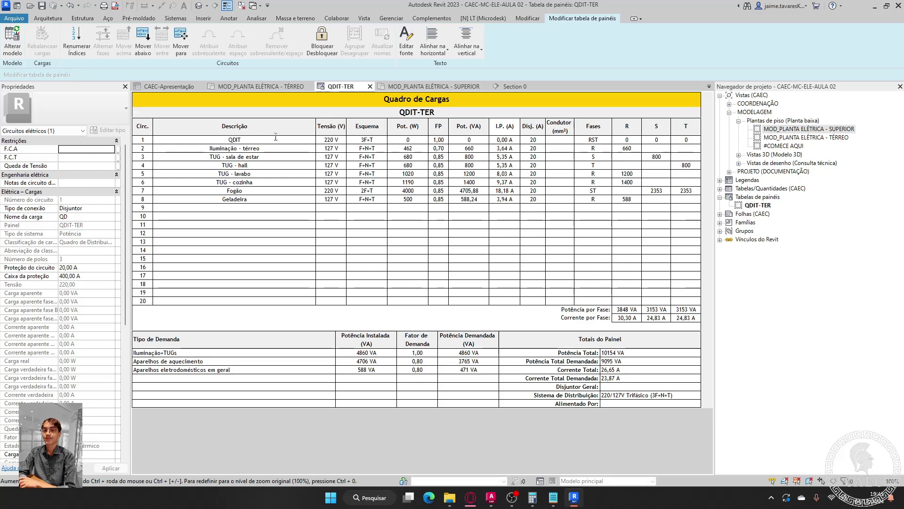
text(QDIT-SUP)
key(Return)
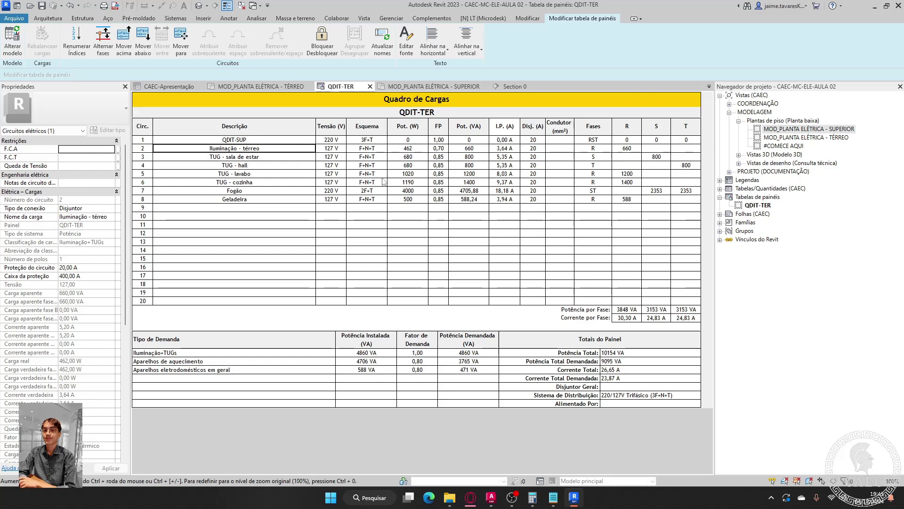
- In the MOD_PLANTA ELÉTRICA - SUPERIOR plan, place a 1 Ponto de Luz octagonal-box (4x4, Com esperas) ceiling light at the upper bedroom's linked fixture centre
click(417, 86)
middle_drag(431, 270, 359, 171)
scroll(365, 175, down, 2)
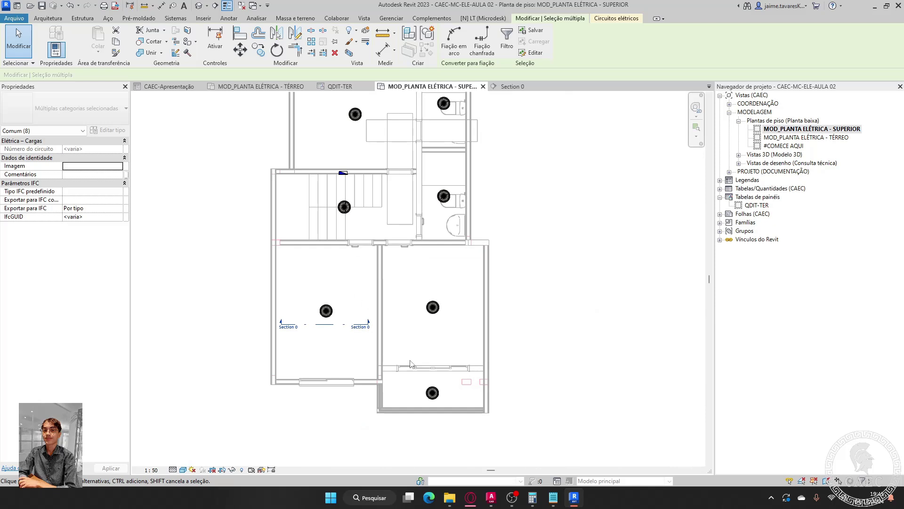
middle_drag(377, 260, 418, 316)
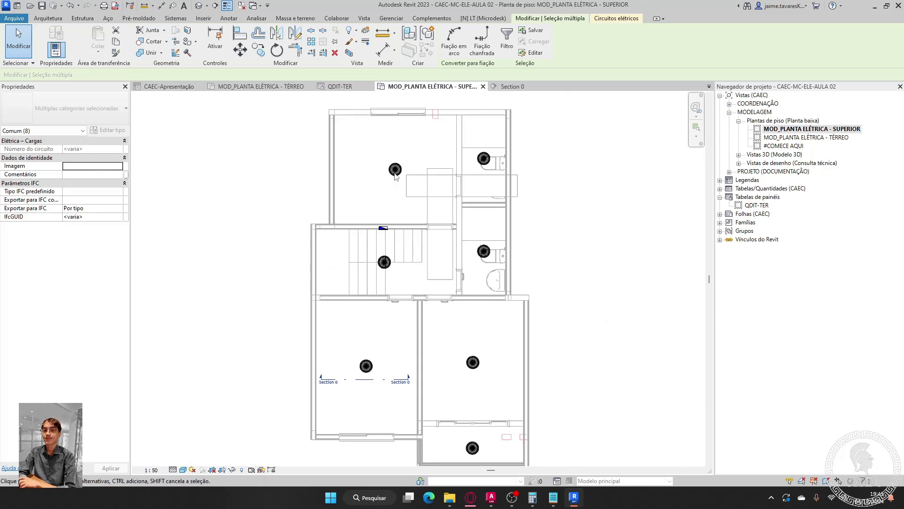
scroll(368, 165, up, 4)
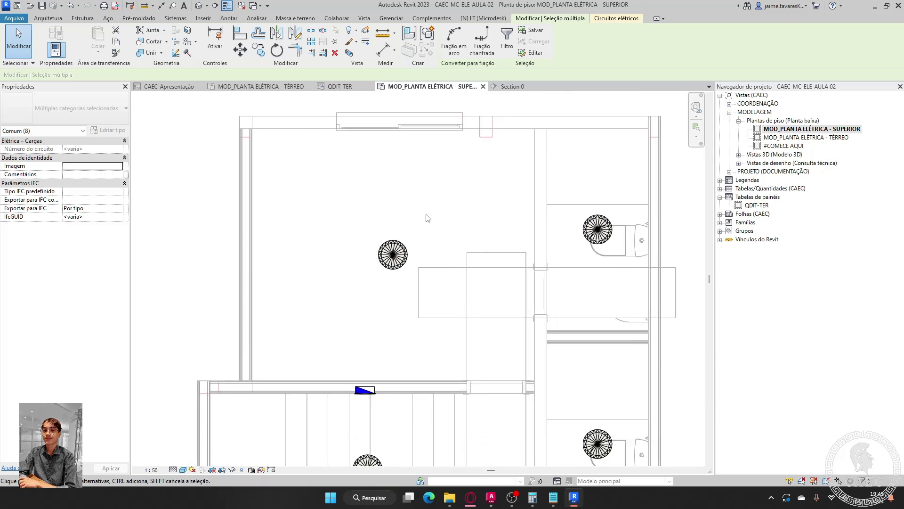
key(c)
key(m)
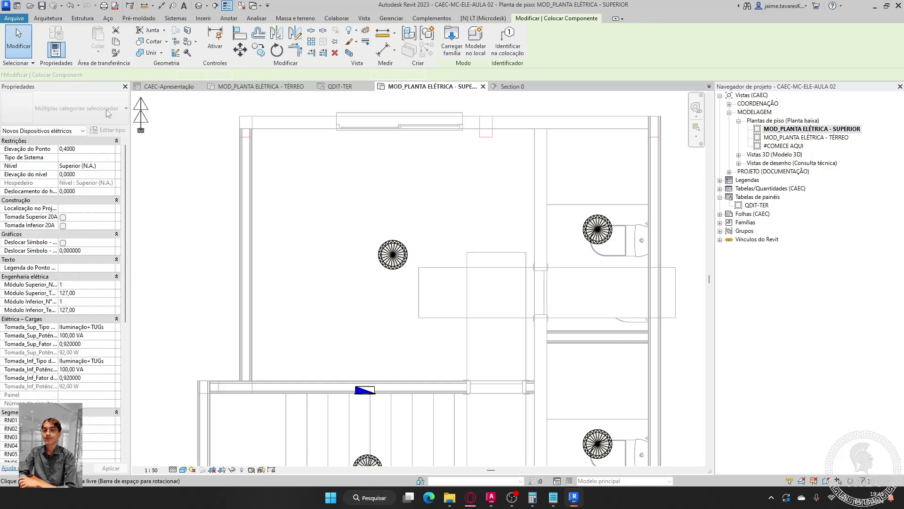
click(87, 104)
text(CAIXA OC)
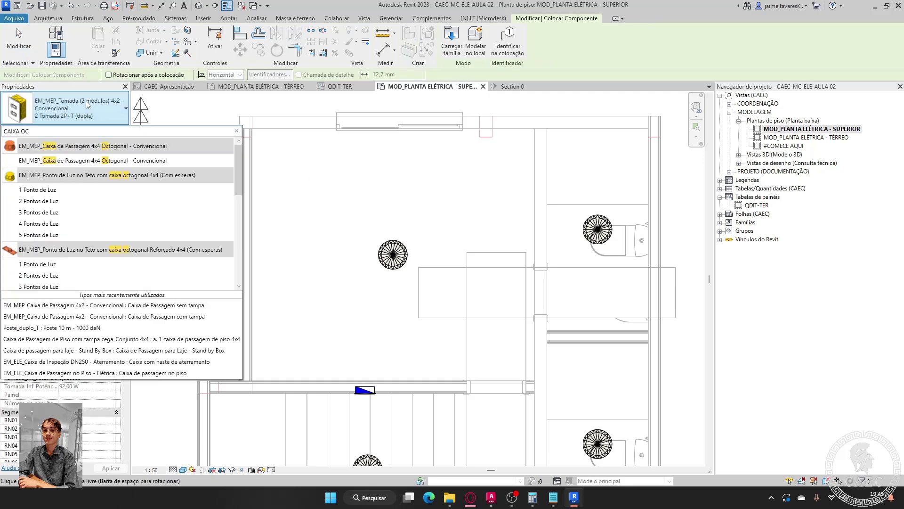
click(87, 190)
scroll(377, 259, up, 5)
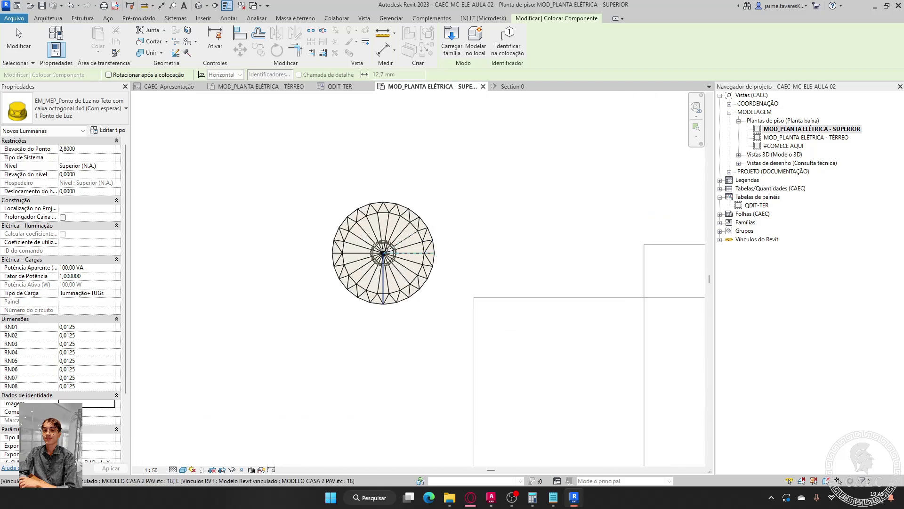
click(383, 253)
scroll(462, 244, down, 5)
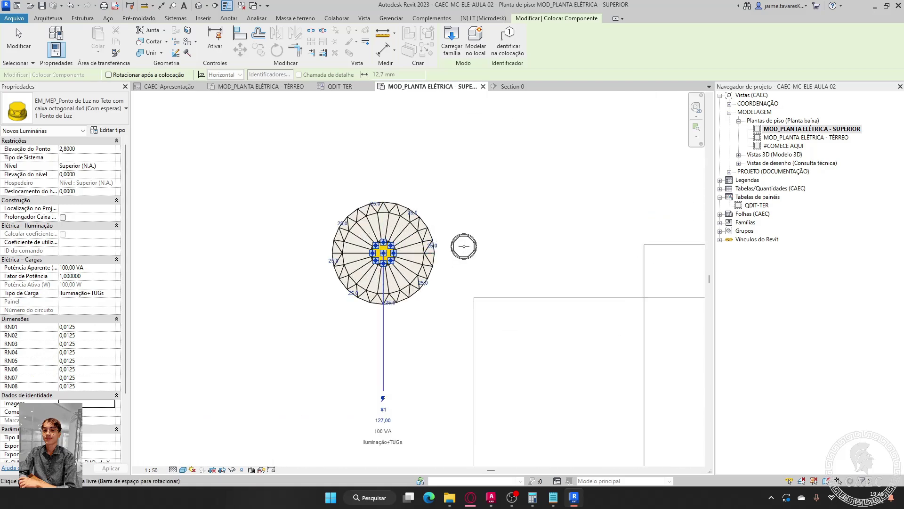
key(Escape)
- Move the Section 0 line into the bedroom above the stairs, just below the ceiling light point placed there
scroll(483, 238, up, 4)
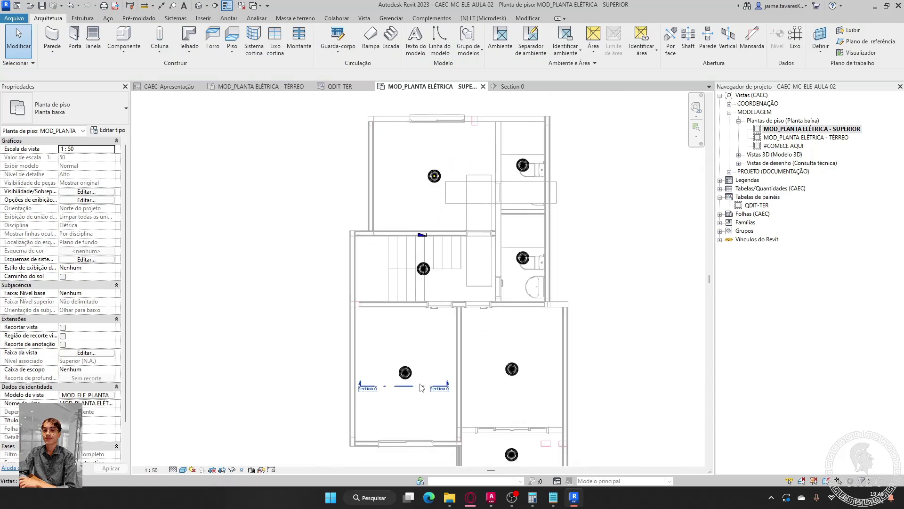
click(421, 385)
drag(421, 386, 446, 191)
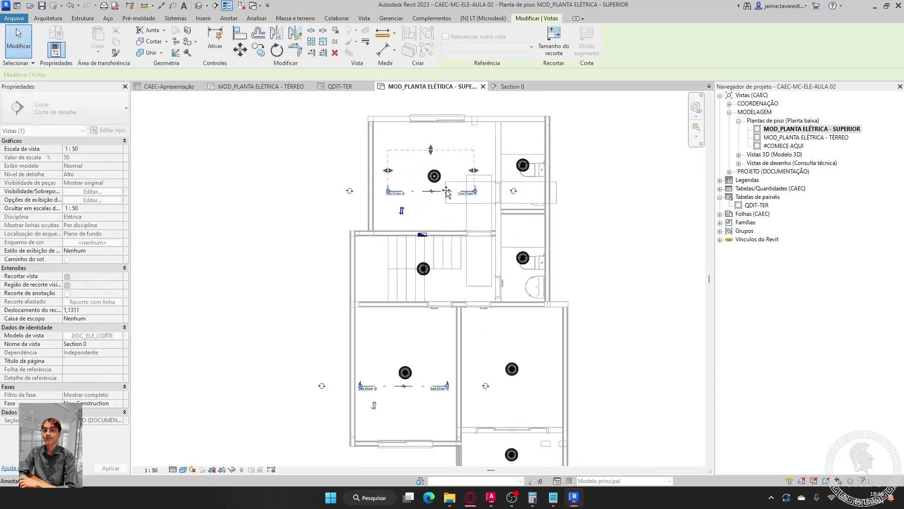
- Open the Section 0 view from its section line and frame the bedroom's light point above the linked ceiling fixture
right_click(446, 190)
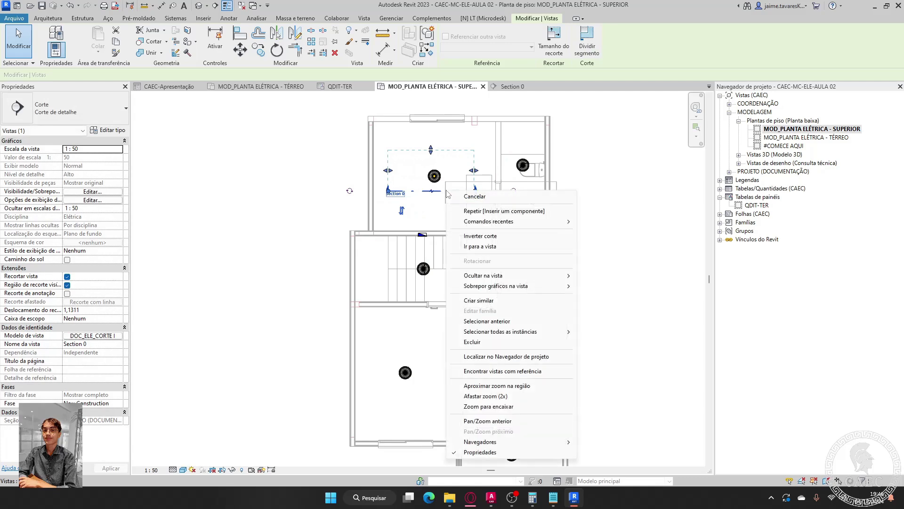
click(474, 247)
scroll(413, 208, up, 5)
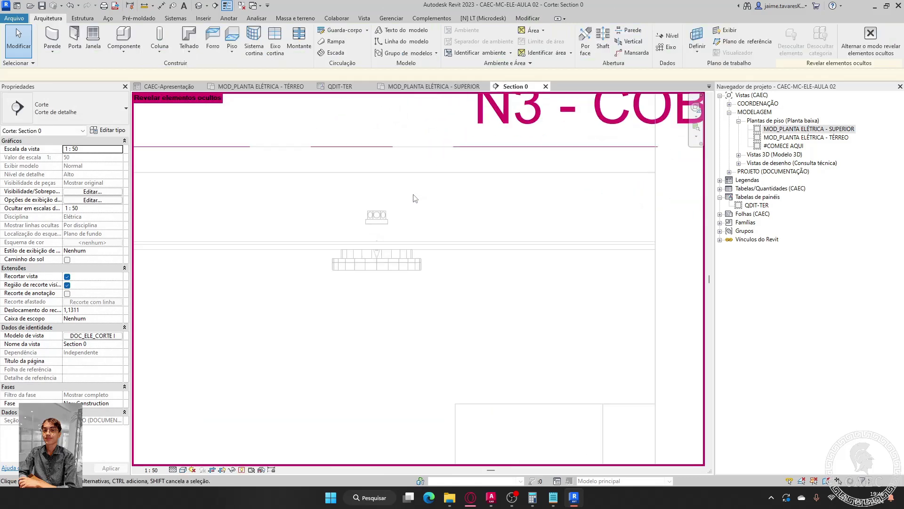
scroll(403, 222, up, 2)
scroll(447, 278, down, 5)
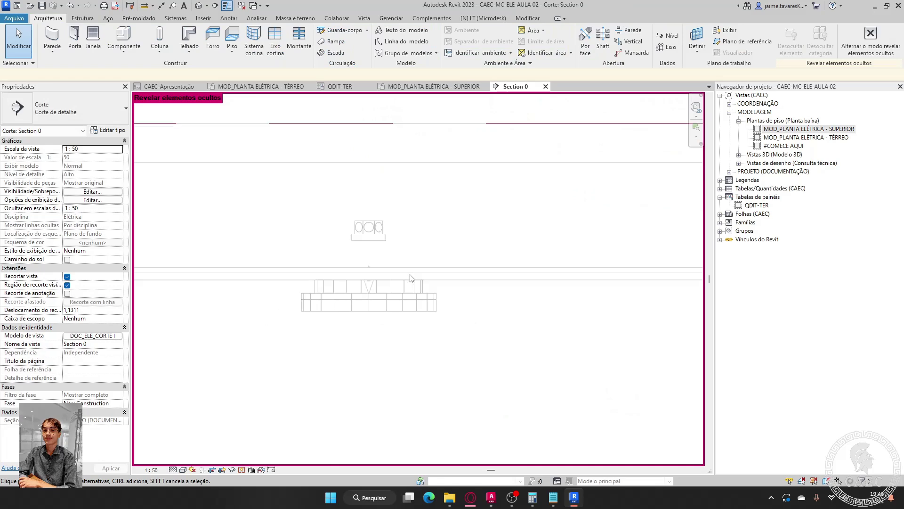
scroll(444, 283, down, 3)
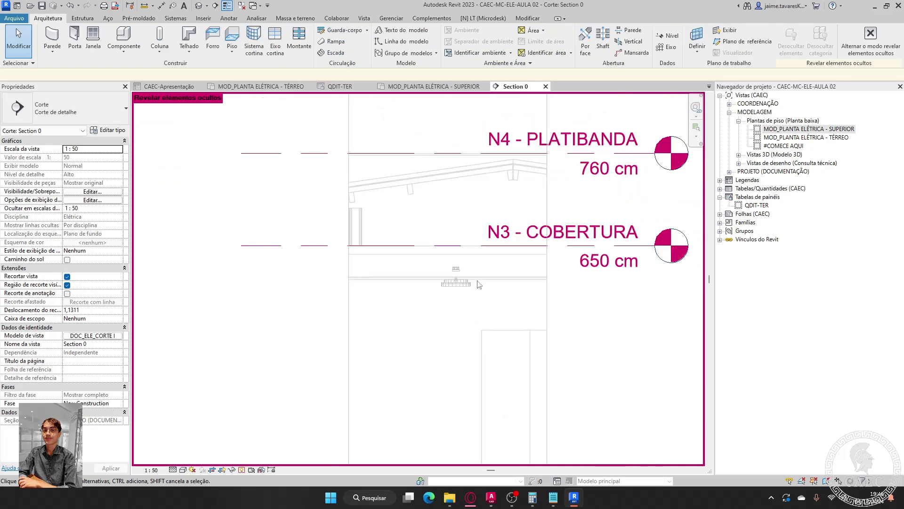
middle_drag(443, 283, 476, 182)
scroll(449, 162, up, 3)
scroll(450, 162, up, 5)
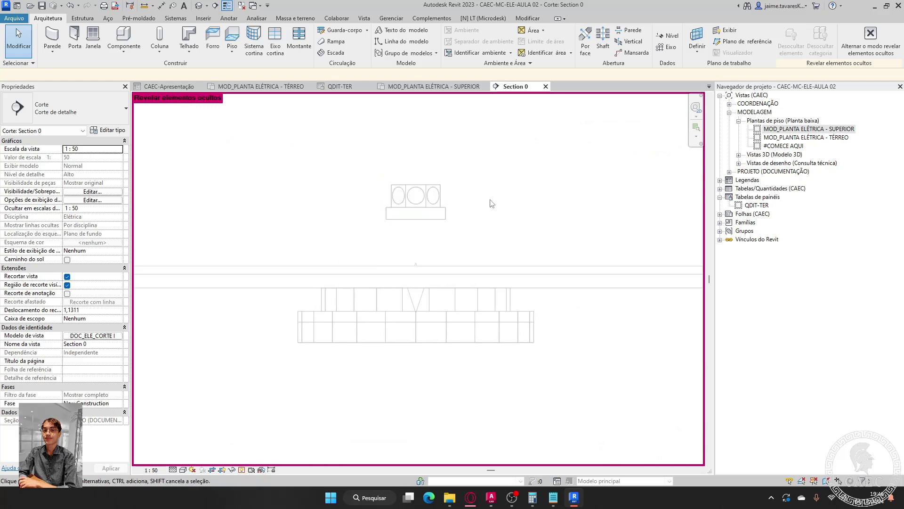
- Align the base of the bedroom's octagonal light box with the upper ceiling line just below it
key(a)
key(l)
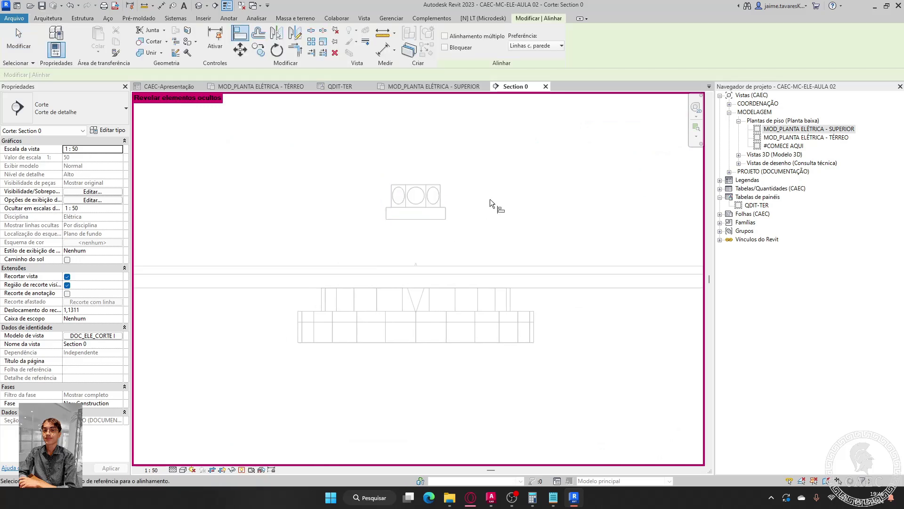
click(437, 266)
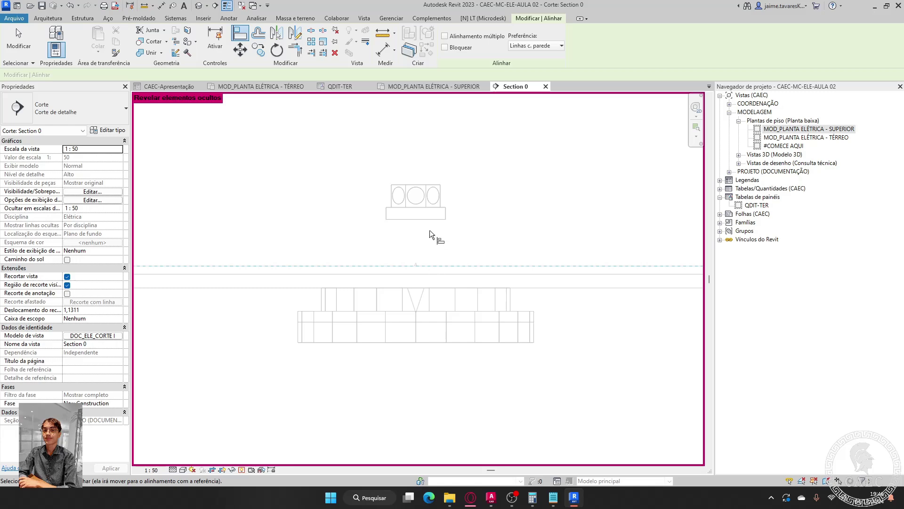
click(423, 220)
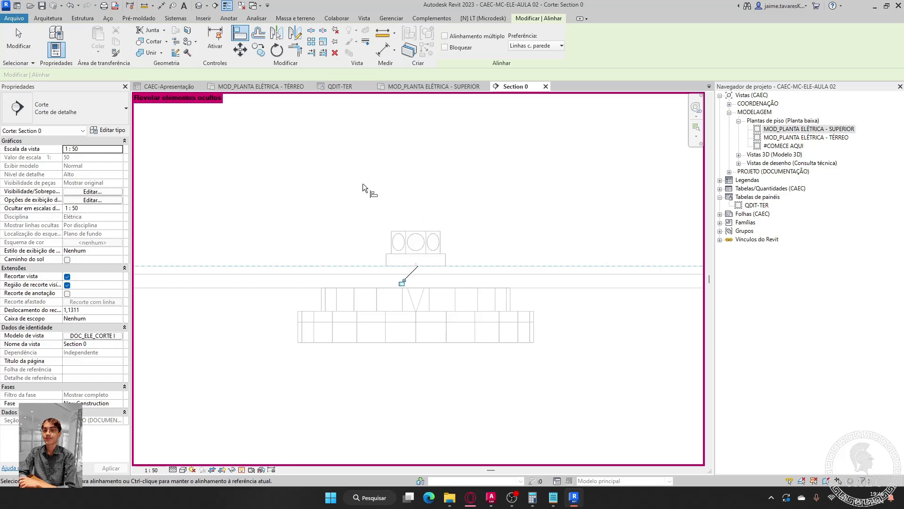
key(Escape)
key(Escape)
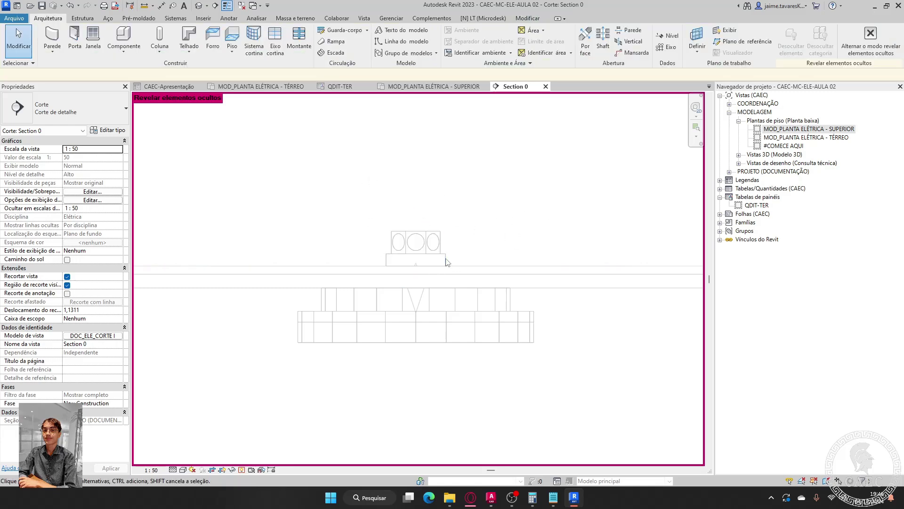
- Select the aligned light point, calculate 2,8 + 0,068 in Calculator and copy the result
click(446, 260)
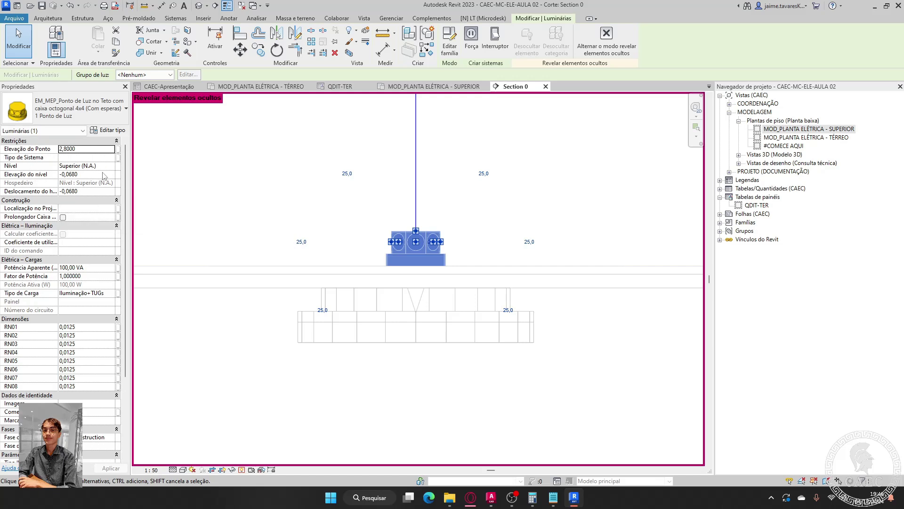
click(532, 497)
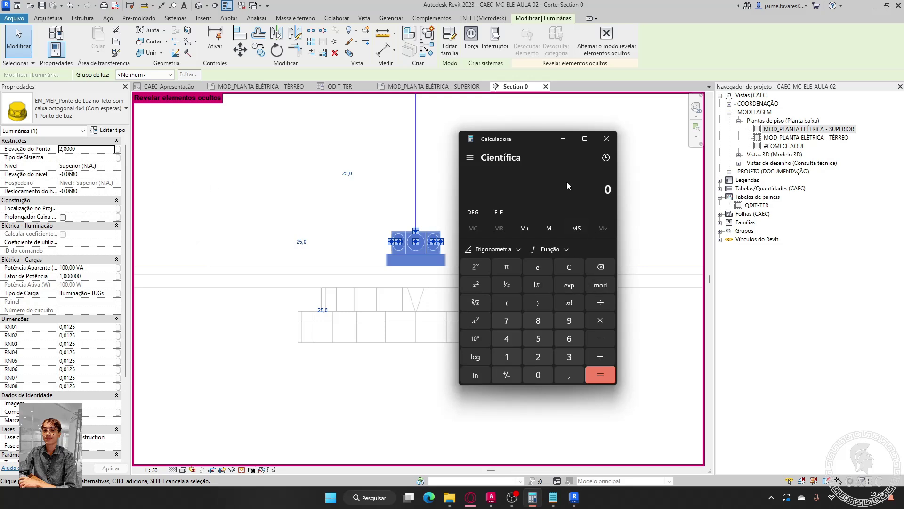
text(2,8 + 0,068)
key(Return)
drag(581, 189, 621, 191)
key(ctrl+c)
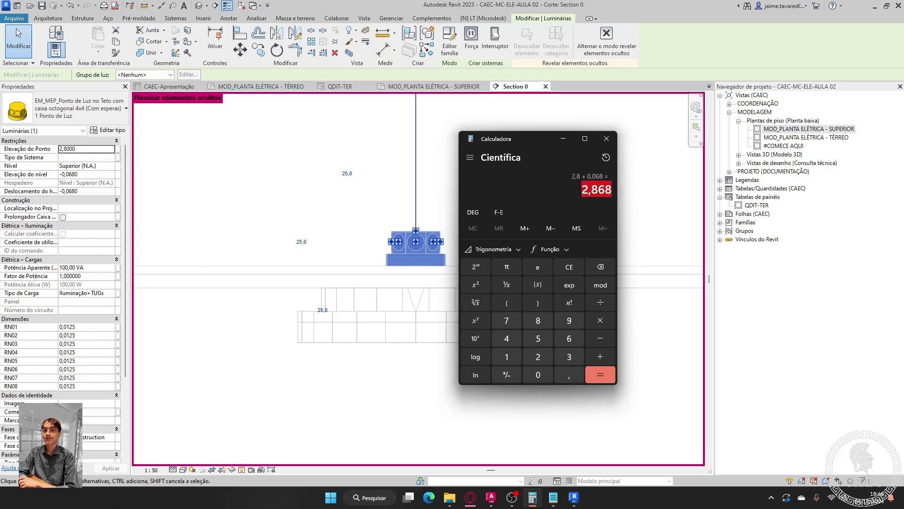
- Try setting the light point's Elevação do Ponto to 2,868 and its Elevação do nível to 0 in Revit
click(89, 150)
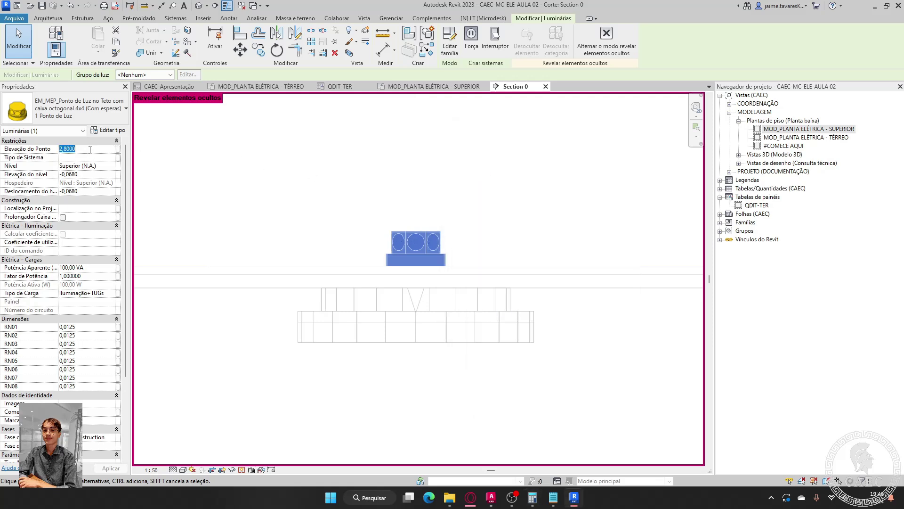
key(ctrl+v)
click(85, 173)
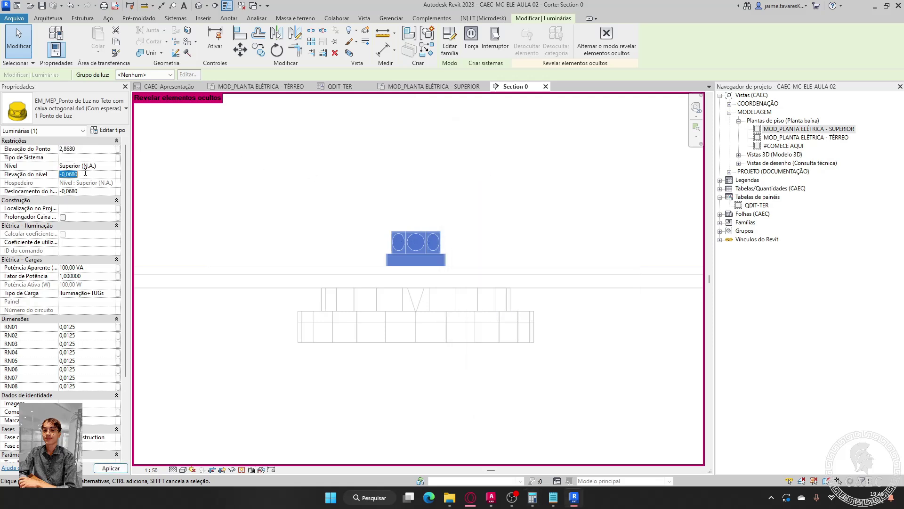
text(00)
key(Return)
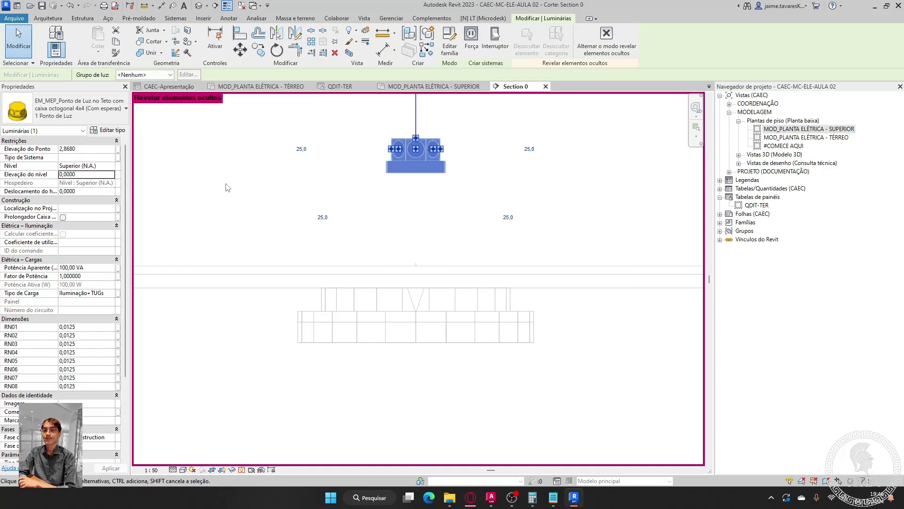
- Check the light point in section and undo its last elevation changes
click(567, 233)
scroll(481, 235, down, 2)
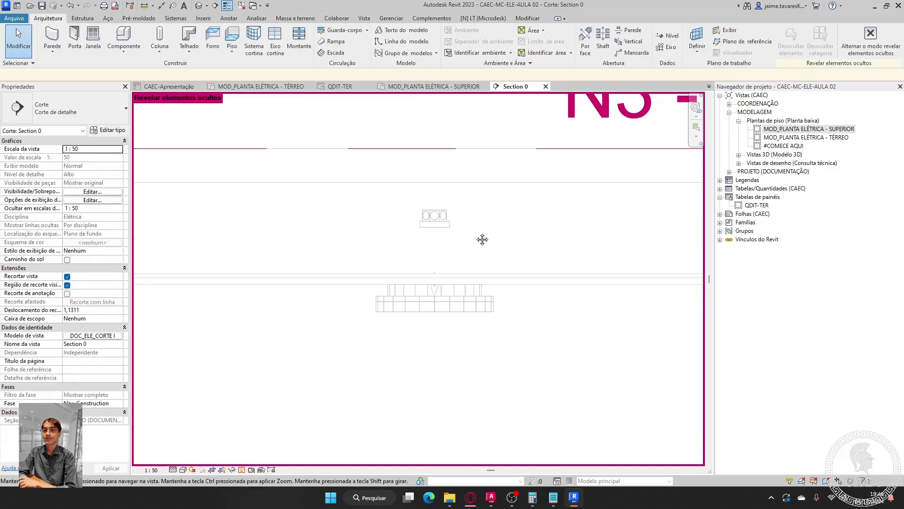
click(450, 227)
text(2,8680)
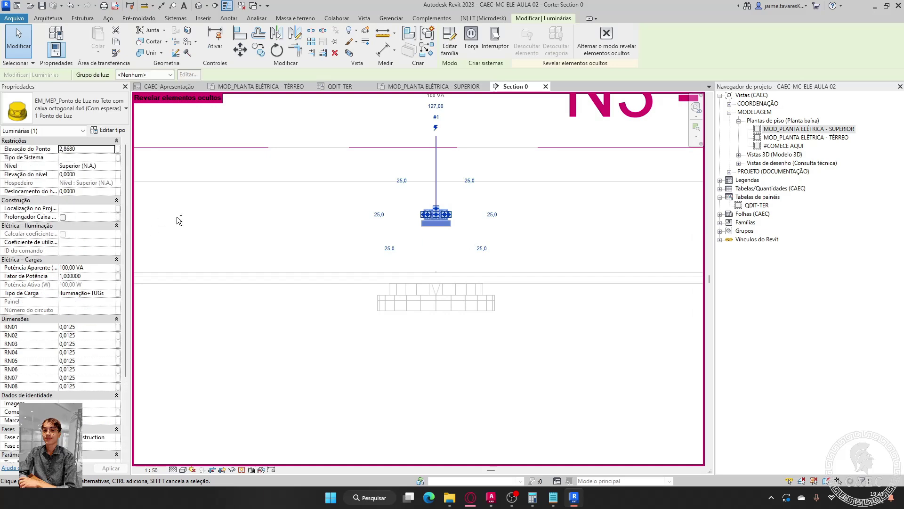
click(176, 216)
click(435, 261)
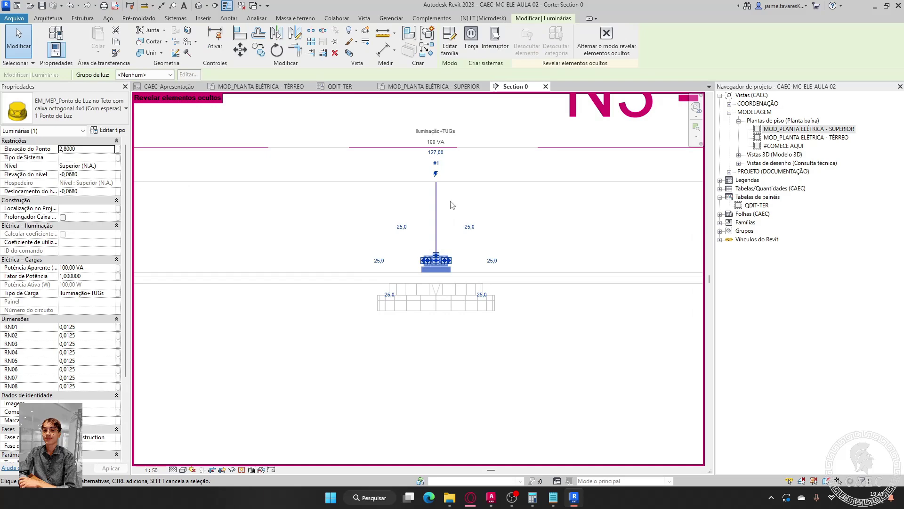
click(535, 222)
scroll(488, 317, down, 2)
middle_drag(556, 333, 509, 280)
scroll(509, 281, up, 2)
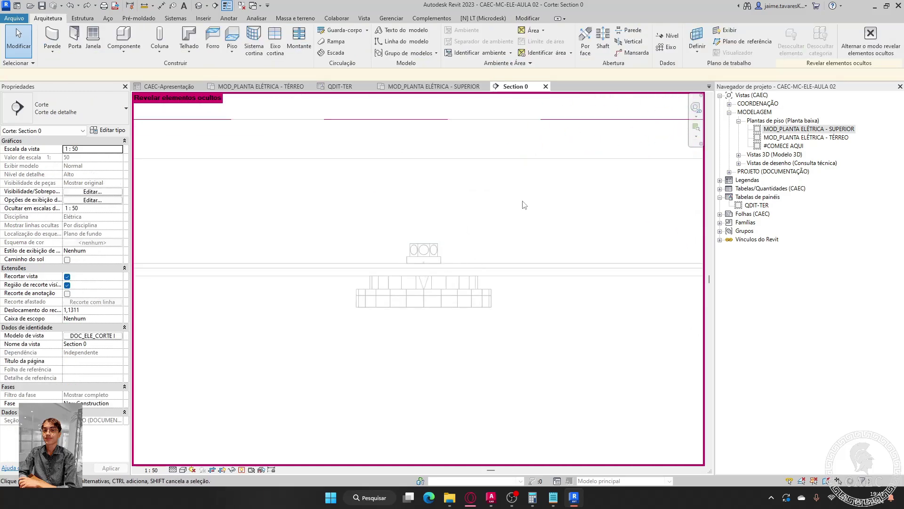
- In MOD_PLANTA ELÉTRICA - SUPERIOR, create a similar light point from the bedroom's one, centred on the upper bathroom's linked fixture
click(423, 86)
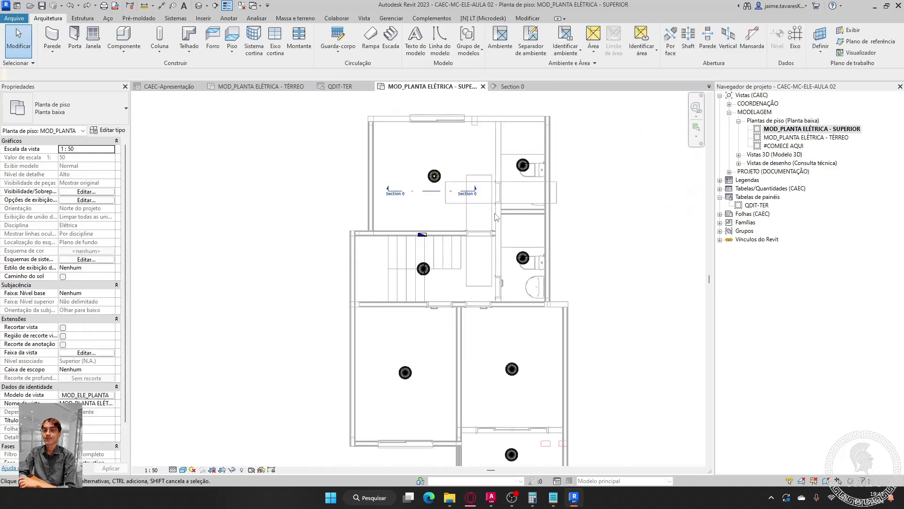
scroll(470, 212, up, 5)
scroll(470, 211, up, 3)
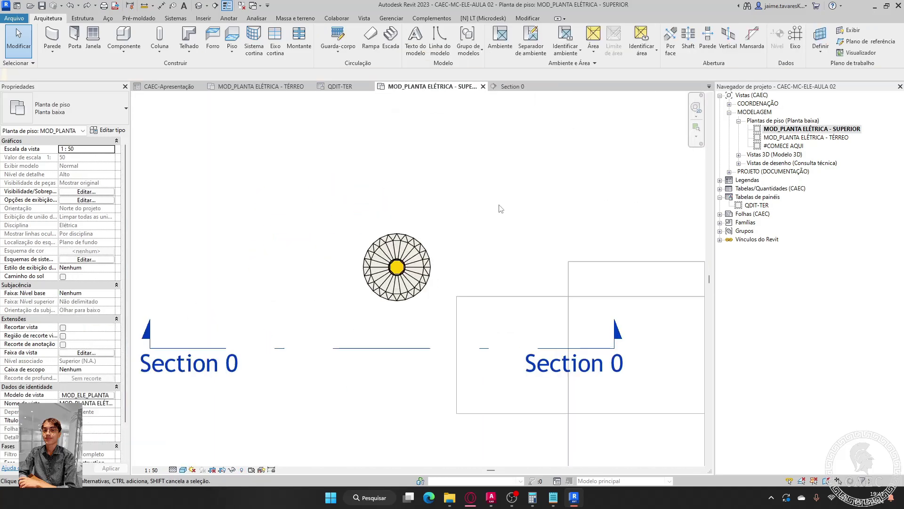
scroll(499, 204, down, 4)
scroll(469, 191, up, 3)
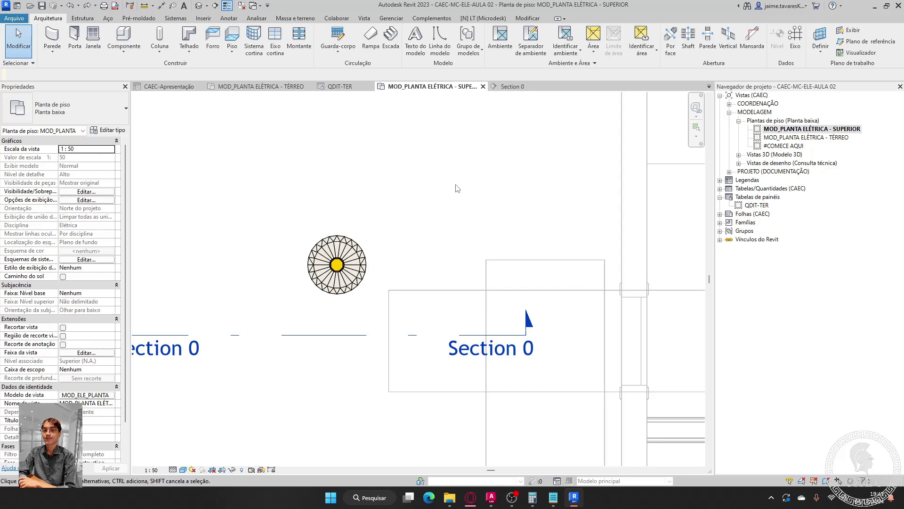
click(343, 266)
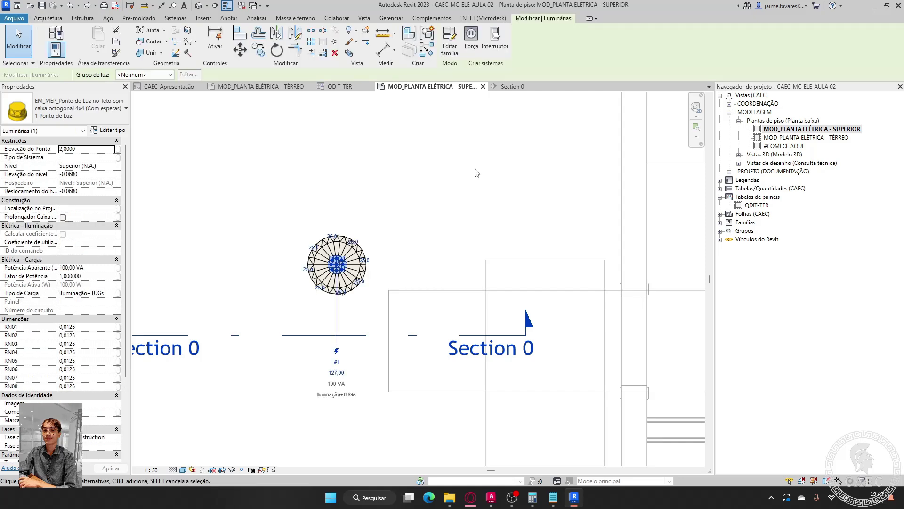
key(c)
key(s)
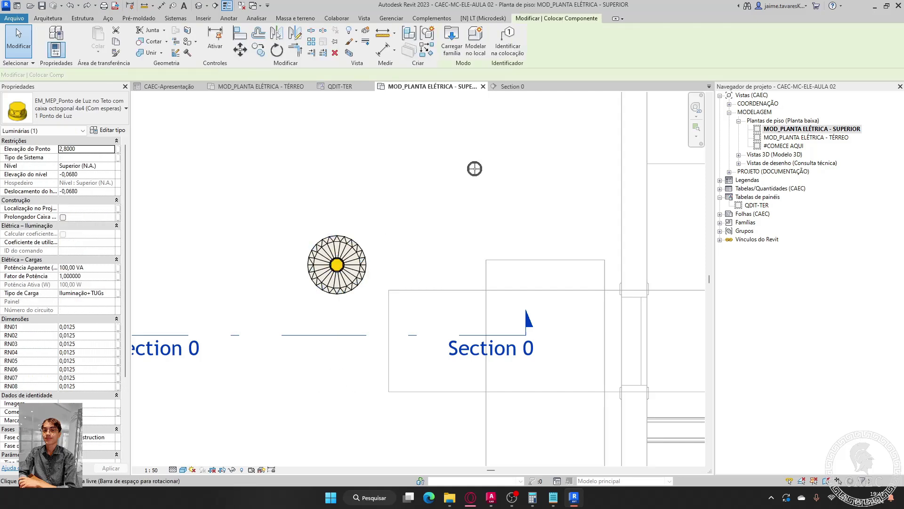
scroll(475, 166, down, 2)
middle_drag(523, 185, 306, 234)
scroll(311, 236, up, 5)
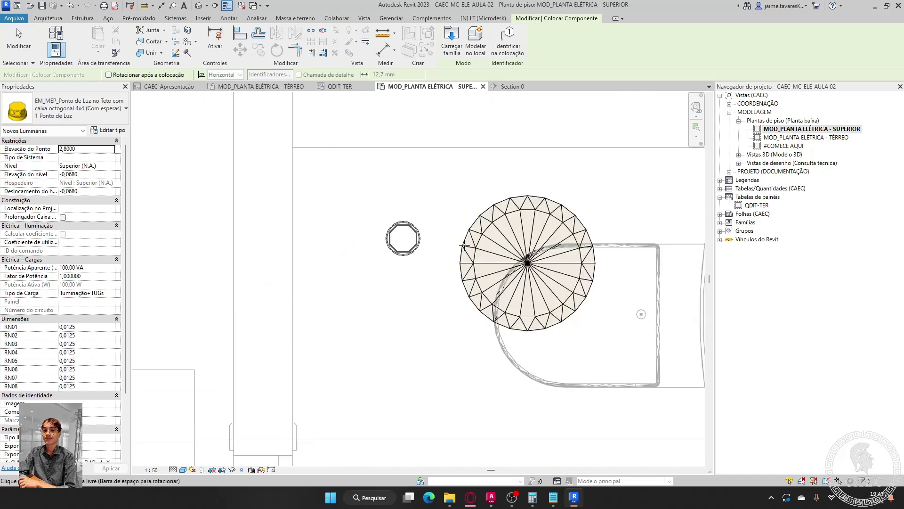
scroll(544, 263, down, 1)
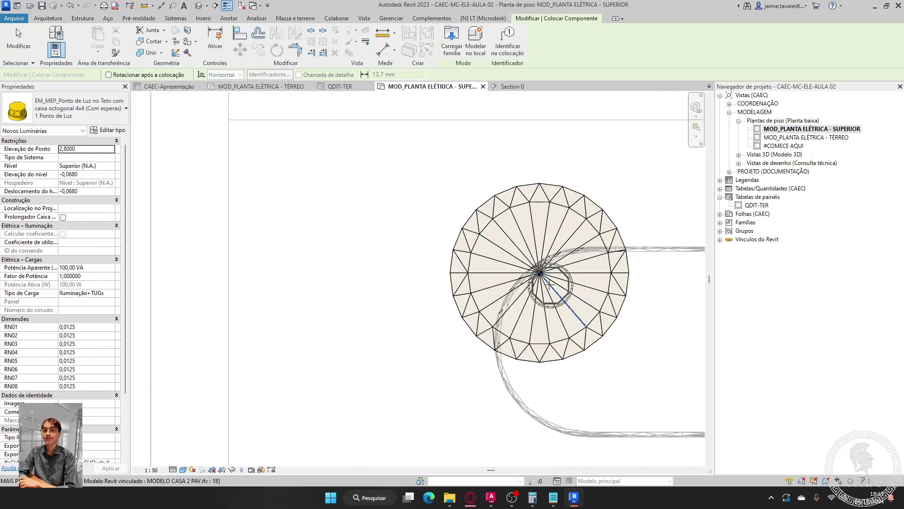
click(540, 272)
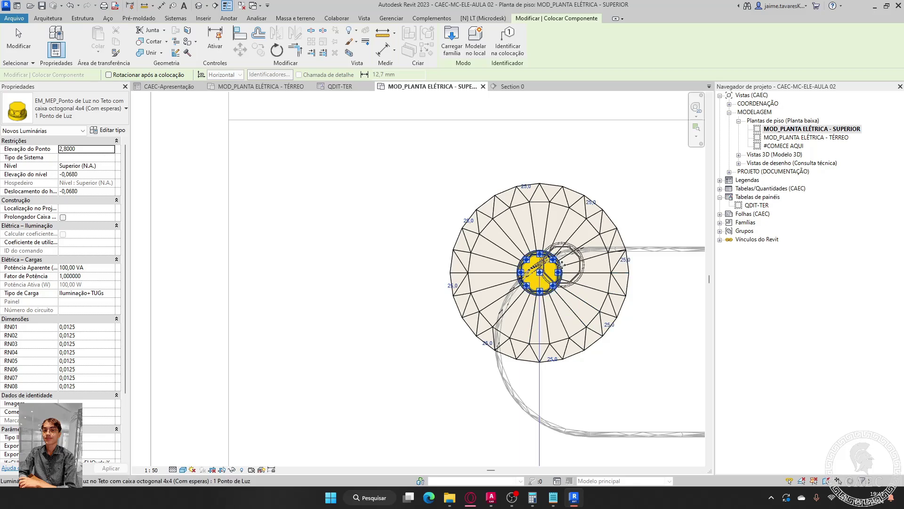
- Place matching ceiling light points at the centres of the lower bathroom's and the staircase's linked fixtures
scroll(539, 271, down, 3)
middle_drag(581, 333, 519, 141)
scroll(539, 196, down, 3)
scroll(522, 347, up, 3)
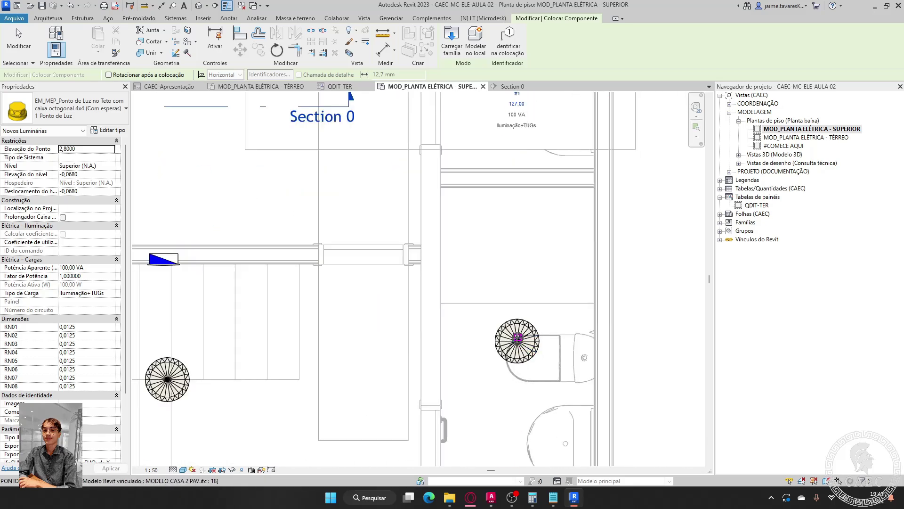
click(517, 338)
scroll(616, 192, down, 2)
scroll(421, 195, up, 3)
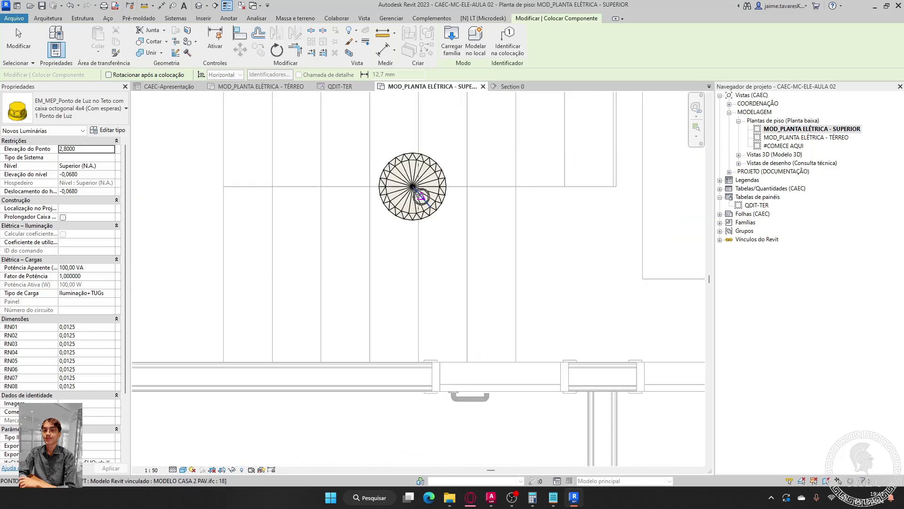
scroll(422, 196, up, 2)
scroll(405, 178, down, 3)
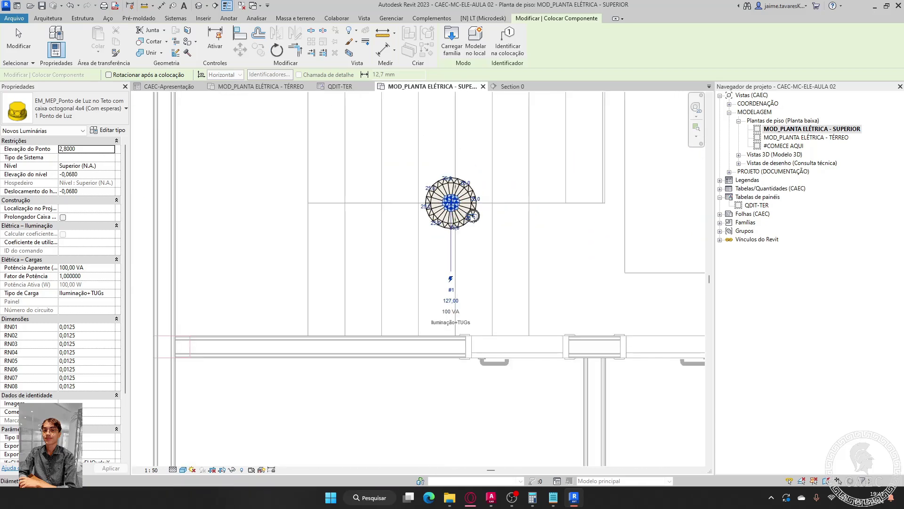
- Place matching ceiling light points at the linked fixture centres of the two large rooms below the staircase
scroll(369, 268, up, 3)
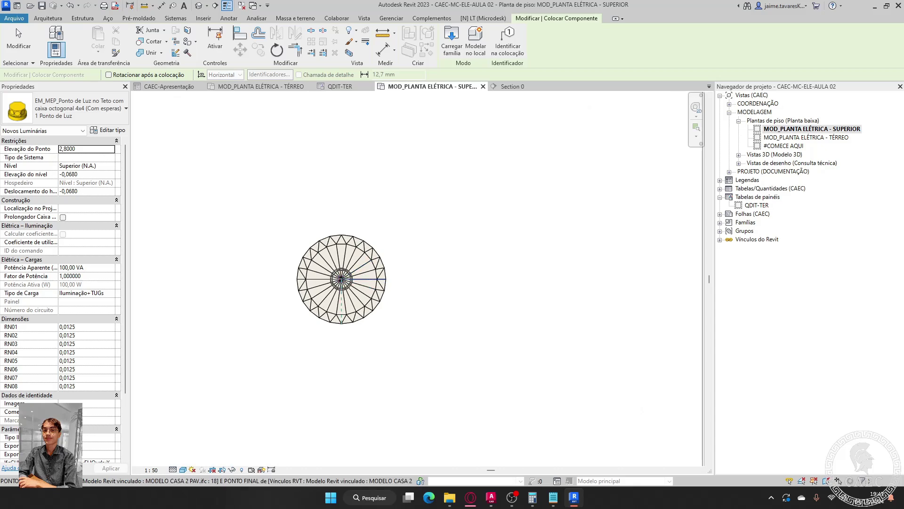
click(341, 279)
scroll(529, 281, down, 3)
scroll(503, 266, up, 4)
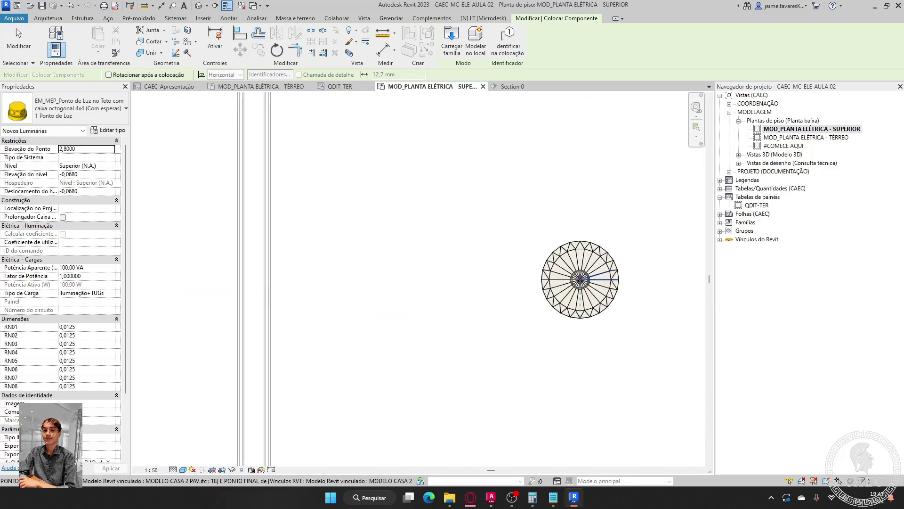
click(580, 279)
- Place the same ceiling light point at the small lowest room's linked fixture centre and finish placing components
scroll(491, 332, down, 3)
scroll(440, 289, up, 5)
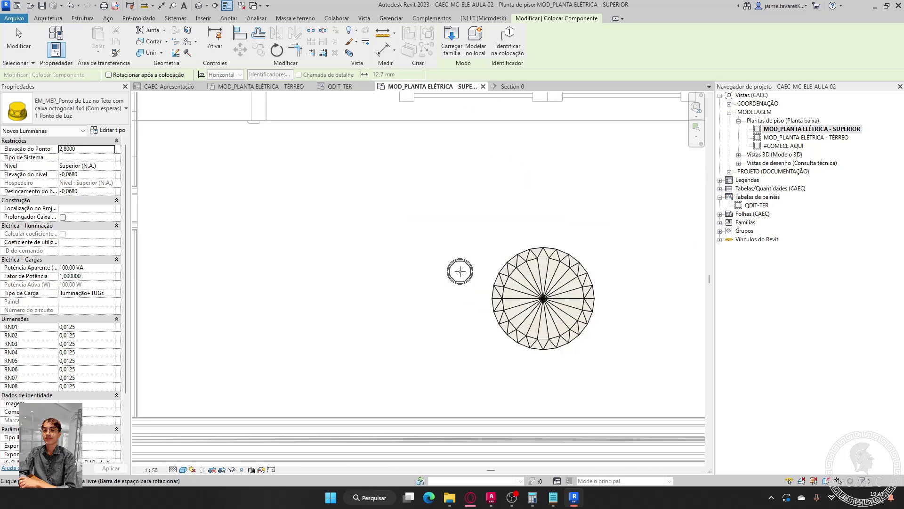
click(544, 298)
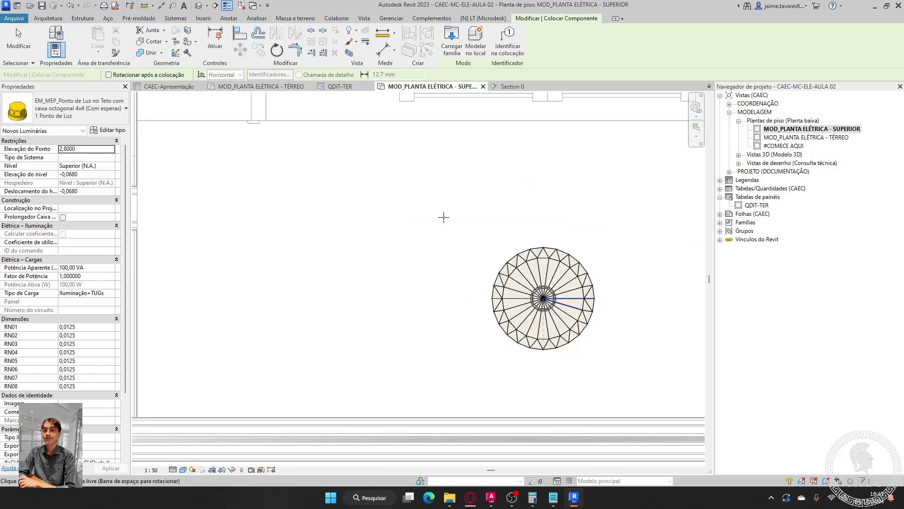
scroll(444, 217, down, 5)
key(Escape)
scroll(468, 245, down, 3)
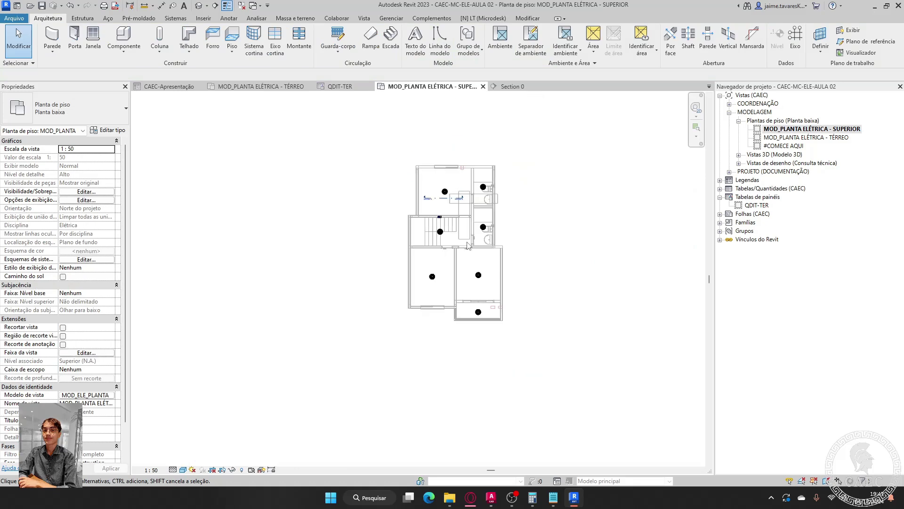
- Create a rectangular EM_Amarelo (255,204,0) filled region over the topmost bedroom, spanning its inner wall corners
scroll(467, 245, up, 8)
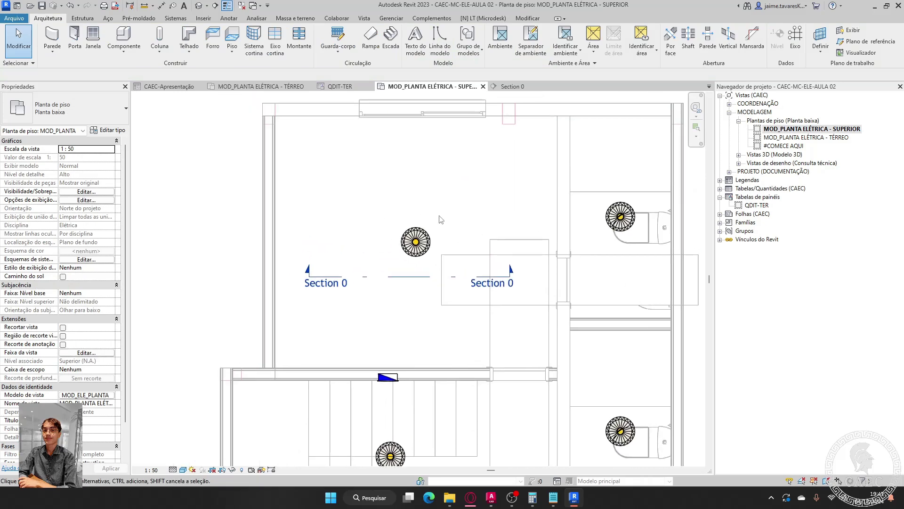
scroll(440, 220, up, 2)
scroll(444, 225, down, 2)
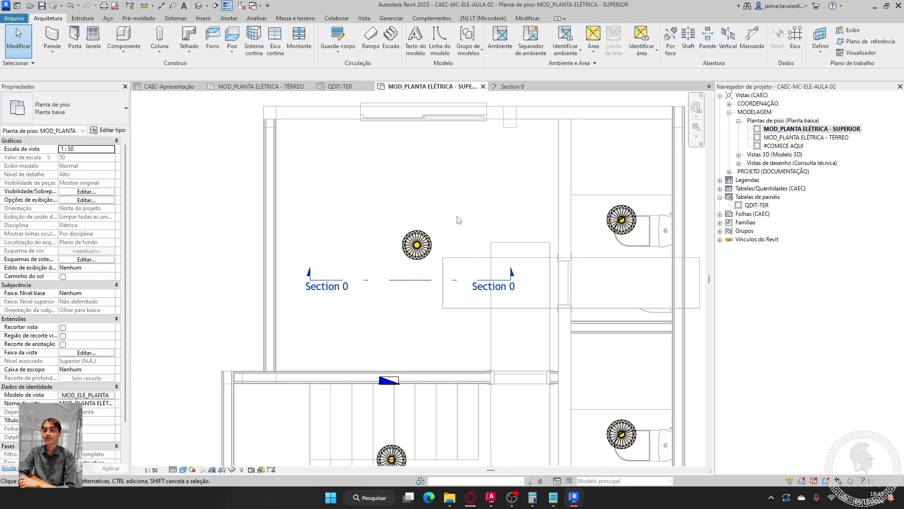
click(230, 18)
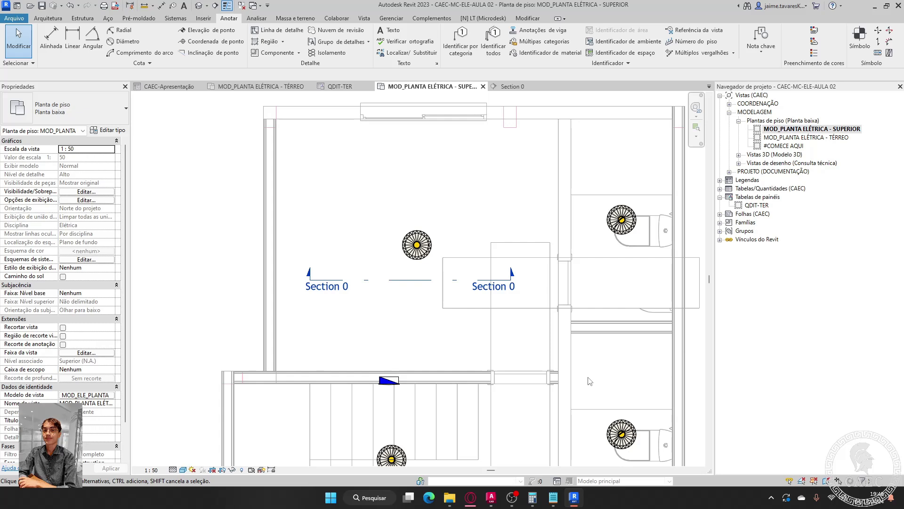
scroll(450, 197, up, 3)
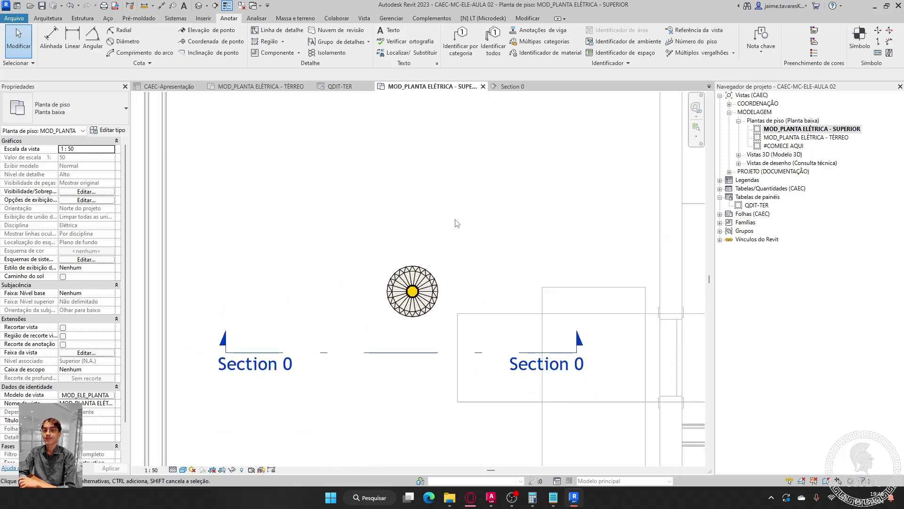
click(283, 41)
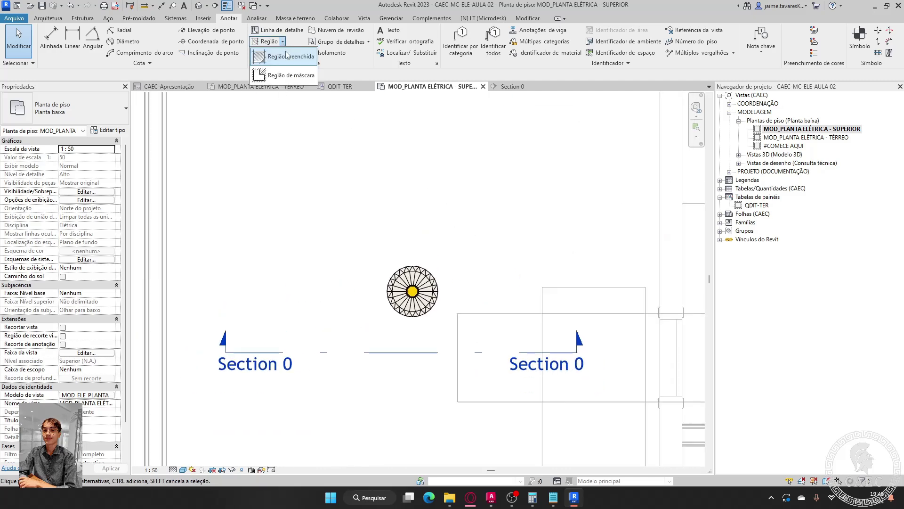
click(272, 56)
scroll(363, 141, down, 3)
click(477, 31)
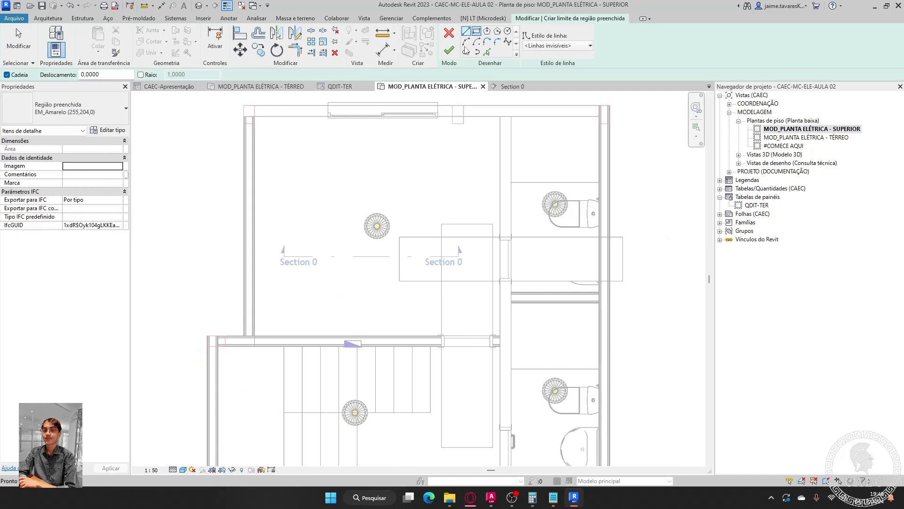
scroll(259, 106, up, 5)
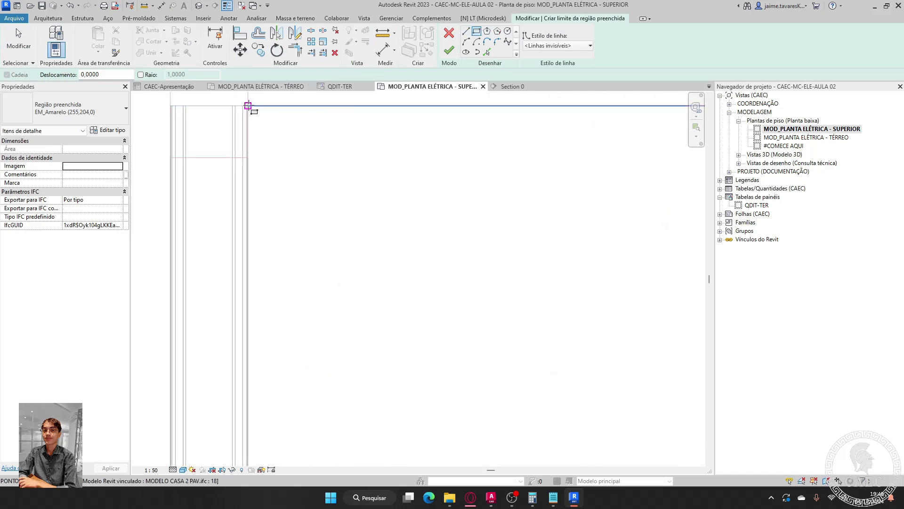
click(248, 106)
scroll(319, 166, down, 4)
middle_drag(408, 209, 297, 196)
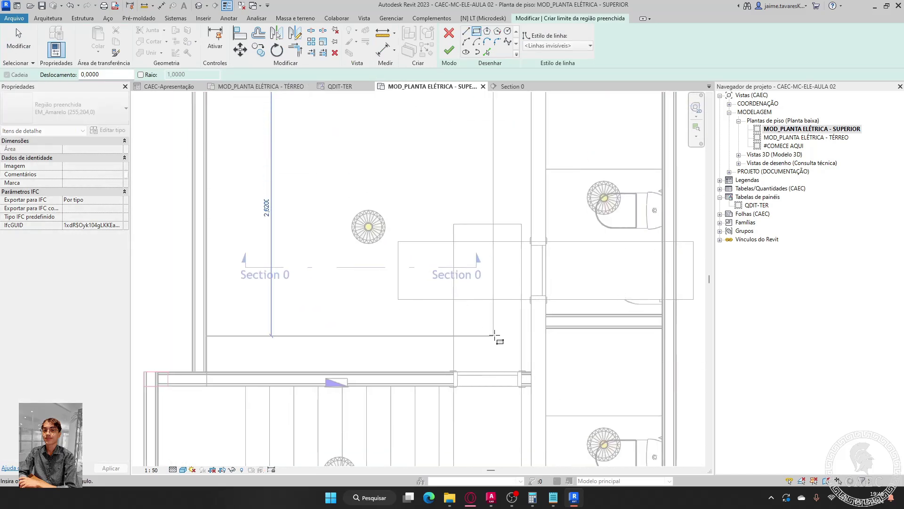
scroll(494, 339, up, 3)
click(547, 399)
scroll(518, 283, down, 4)
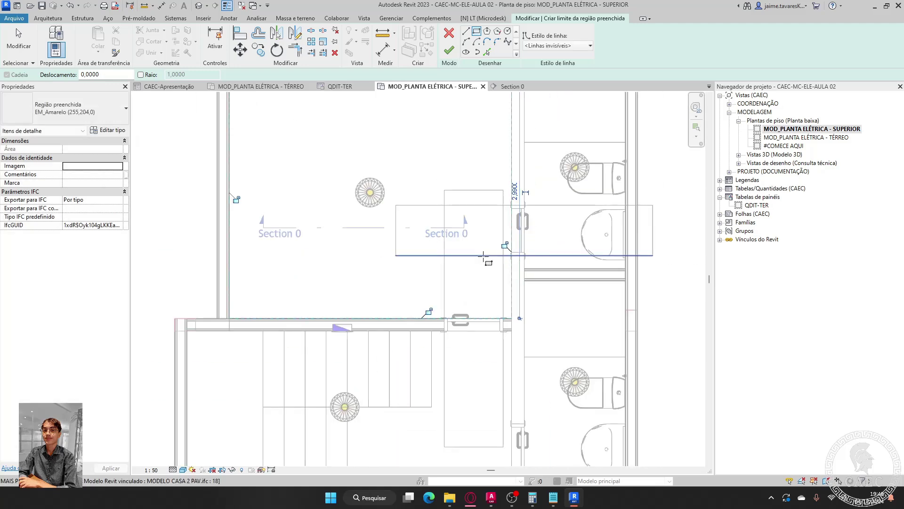
scroll(471, 292, up, 2)
click(449, 50)
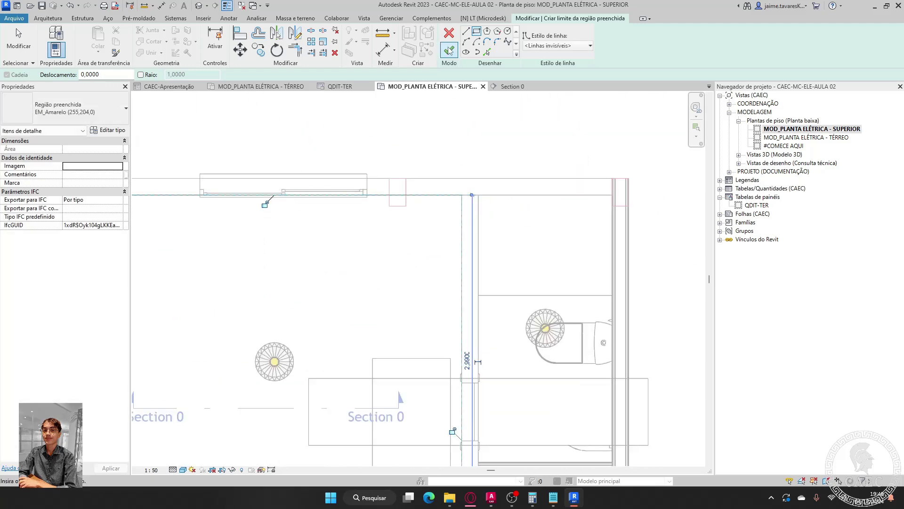
- Add a rectangular yellow filled region covering the upper bathroom between its inner wall faces
key(e)
key(b)
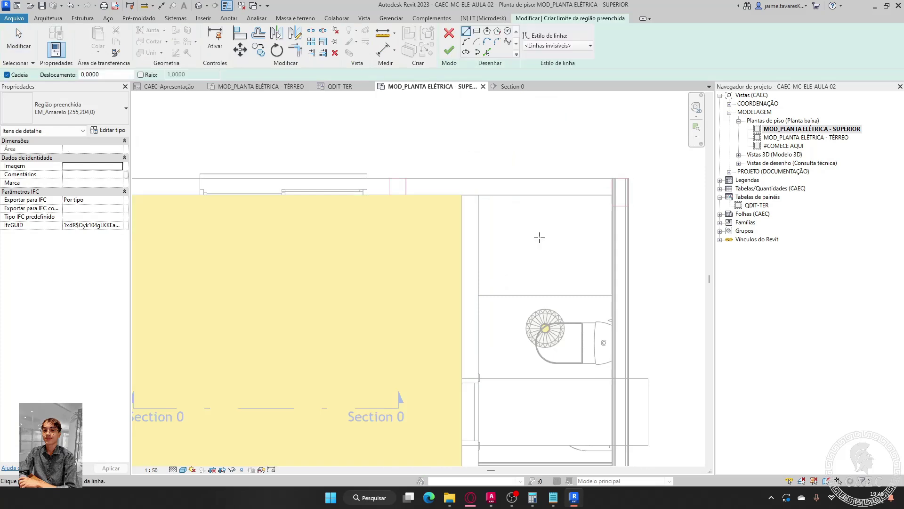
click(477, 194)
scroll(477, 193, down, 2)
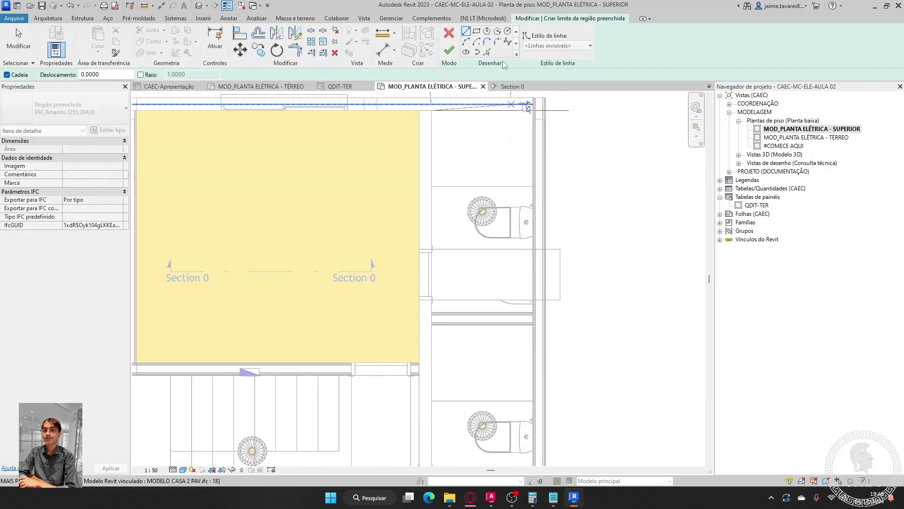
key(Escape)
key(Escape)
click(476, 31)
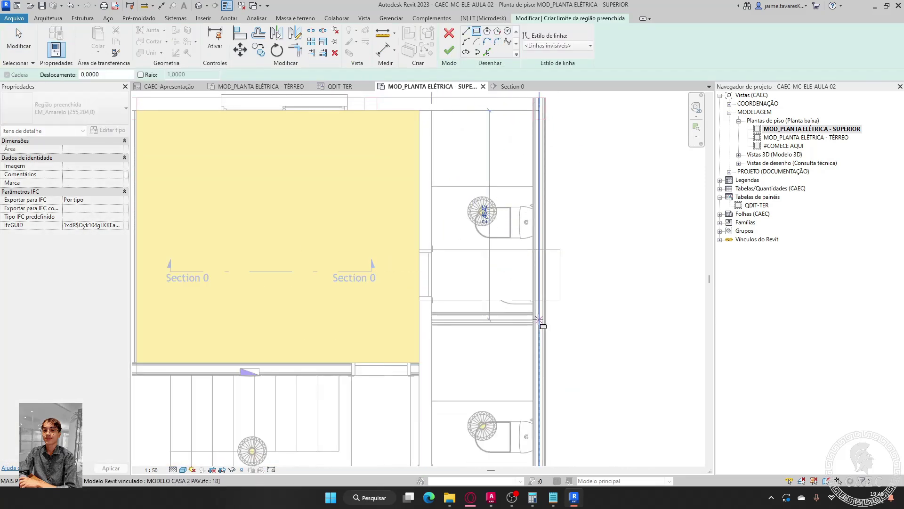
scroll(535, 309, up, 4)
click(535, 309)
scroll(535, 309, down, 5)
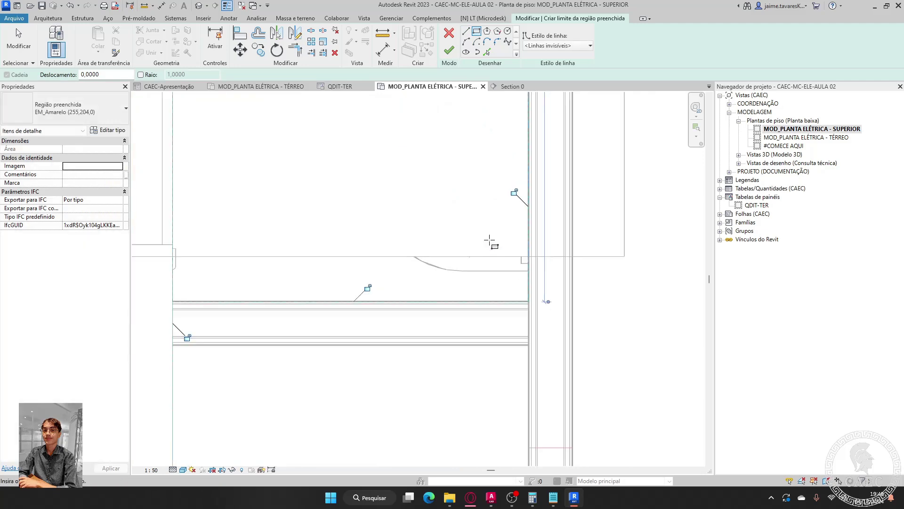
click(449, 52)
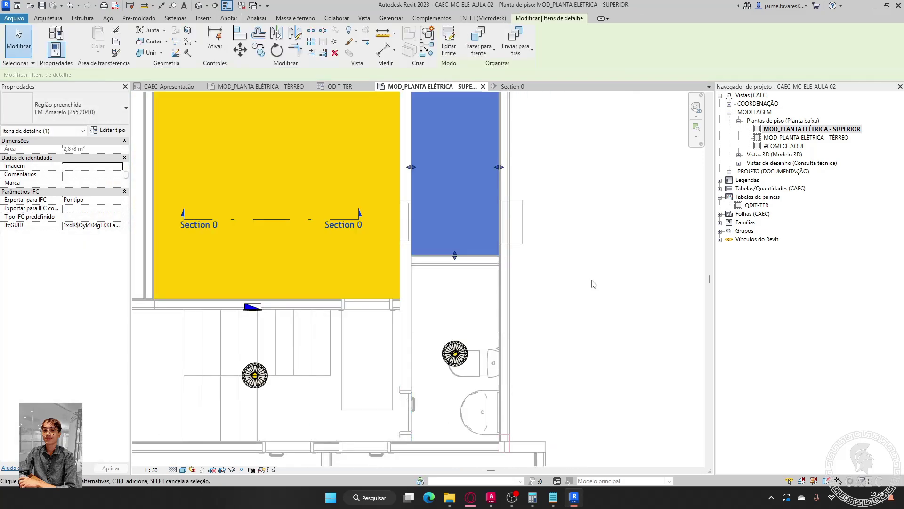
click(582, 282)
- Cover the lower bathroom with another rectangular yellow filled region between its inner wall corners
scroll(435, 288, up, 5)
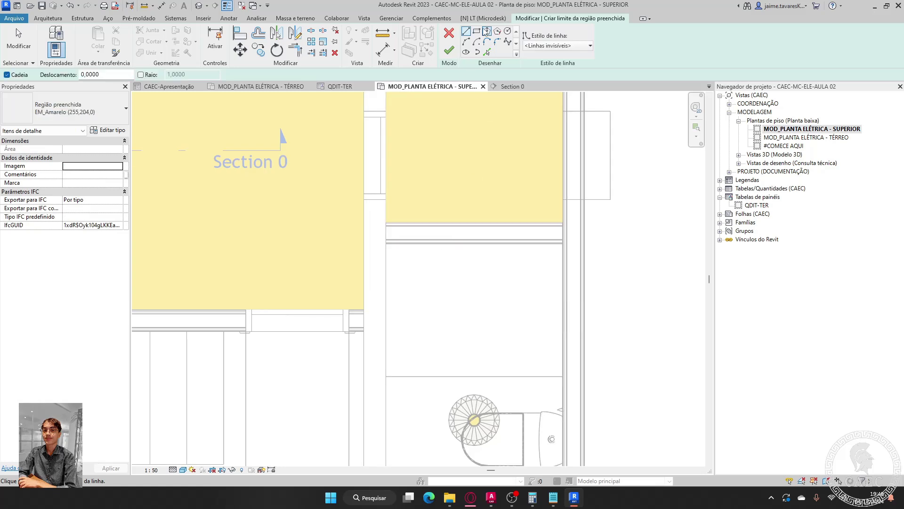
click(476, 31)
click(387, 244)
scroll(556, 331, down, 1)
middle_drag(556, 331, 492, 156)
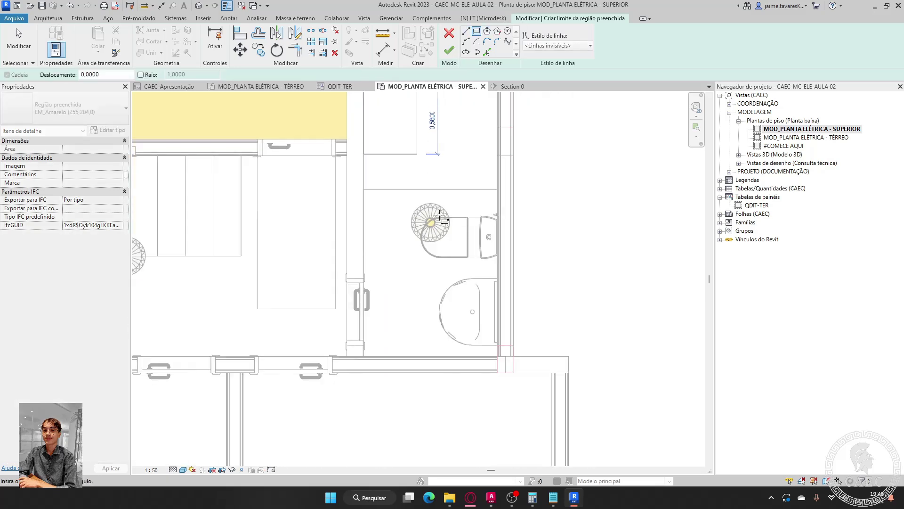
scroll(497, 352, up, 2)
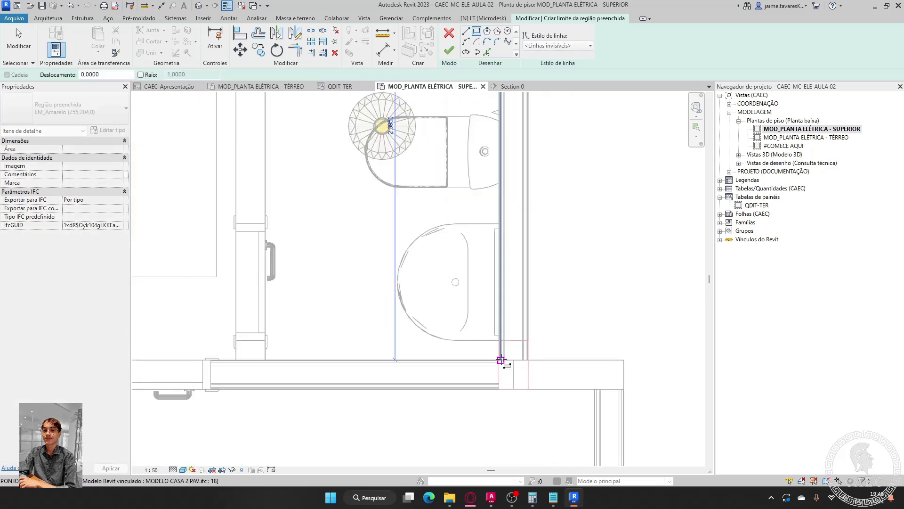
click(501, 361)
scroll(501, 361, down, 2)
scroll(501, 330, up, 1)
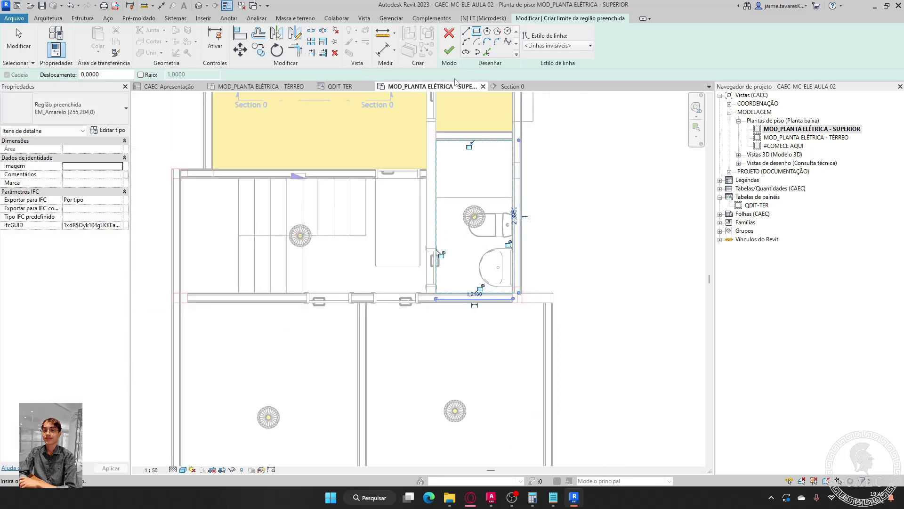
click(449, 49)
middle_drag(570, 277, 614, 292)
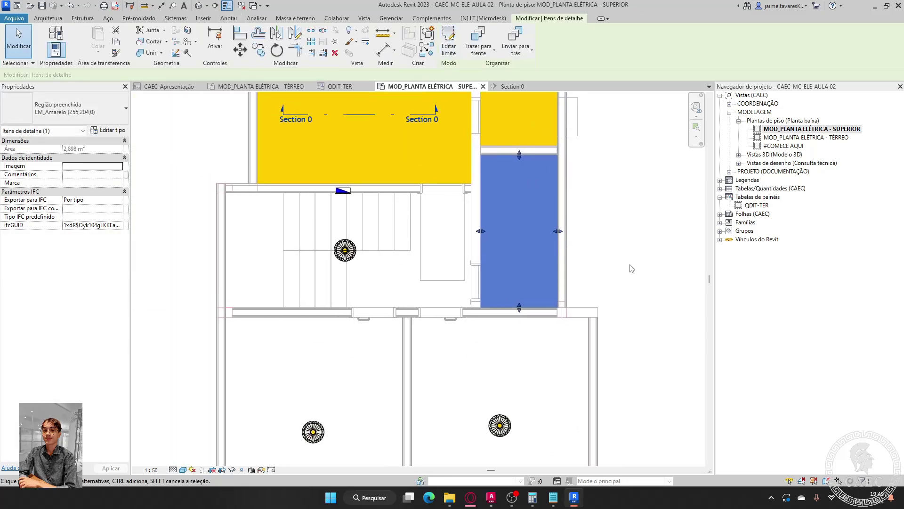
click(612, 261)
- Fill the staircase and hall area with a rectangular yellow region reaching the bathroom wall
key(Return)
scroll(227, 186, up, 4)
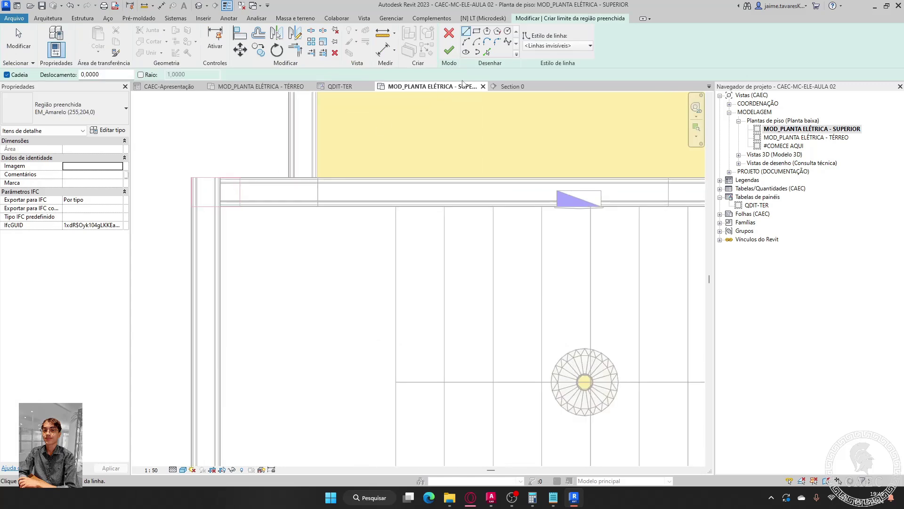
click(476, 31)
click(221, 204)
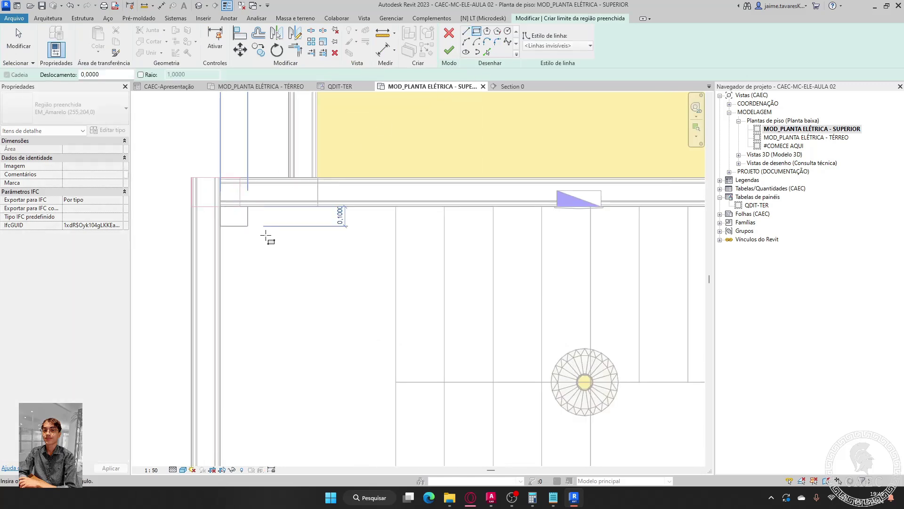
scroll(268, 238, down, 3)
scroll(608, 385, up, 3)
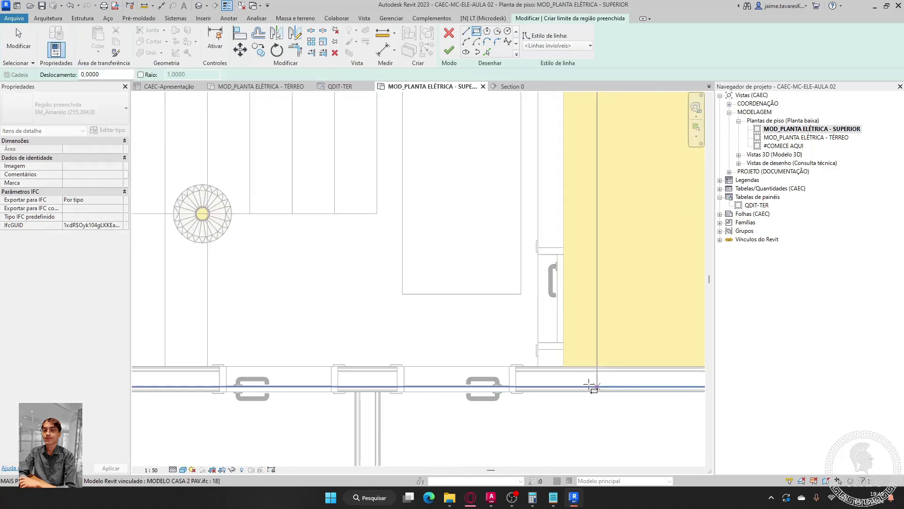
click(538, 366)
click(449, 50)
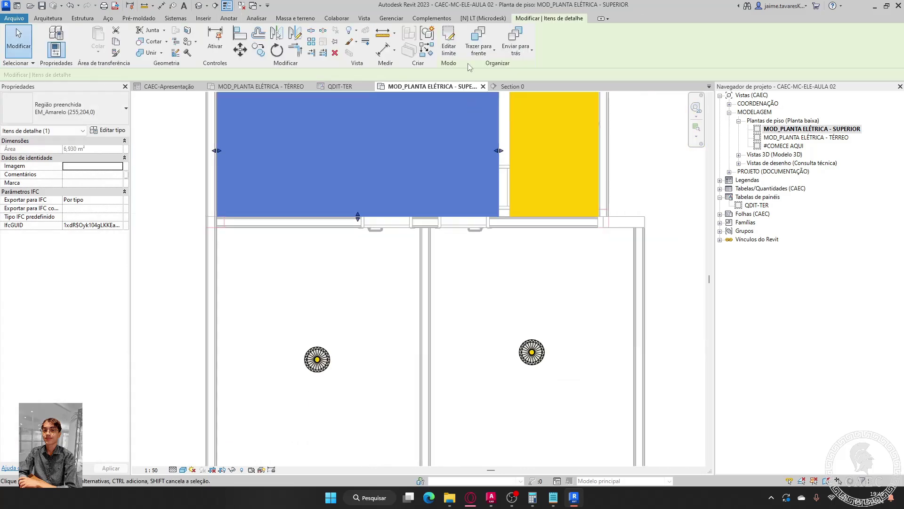
click(571, 282)
- Create a rectangular yellow filled region over the large left room below the staircase, from inner corner to inner corner
key(Return)
scroll(232, 218, up, 5)
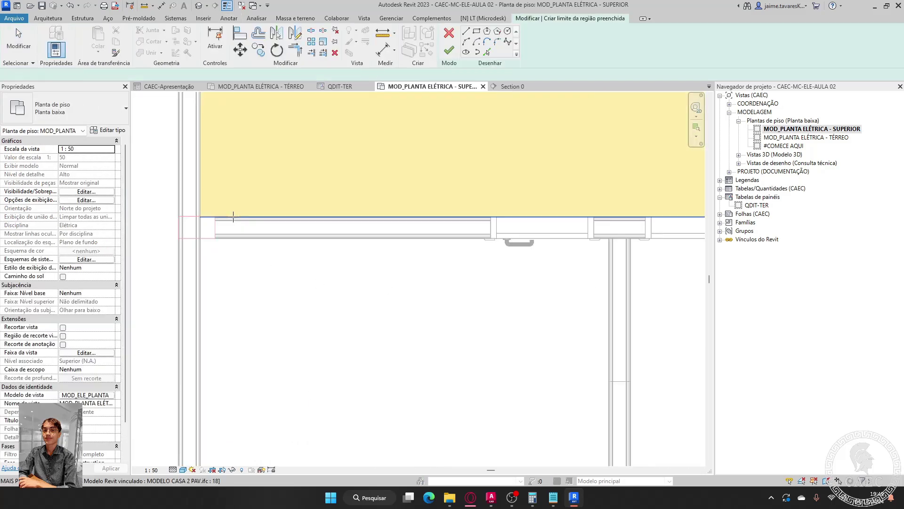
click(477, 31)
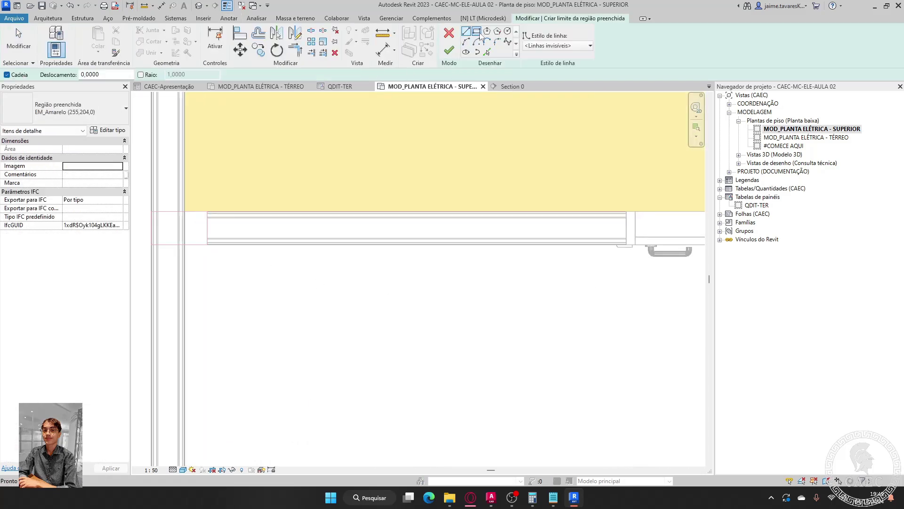
click(185, 245)
scroll(240, 255, down, 5)
middle_drag(381, 358, 404, 256)
scroll(404, 304, up, 5)
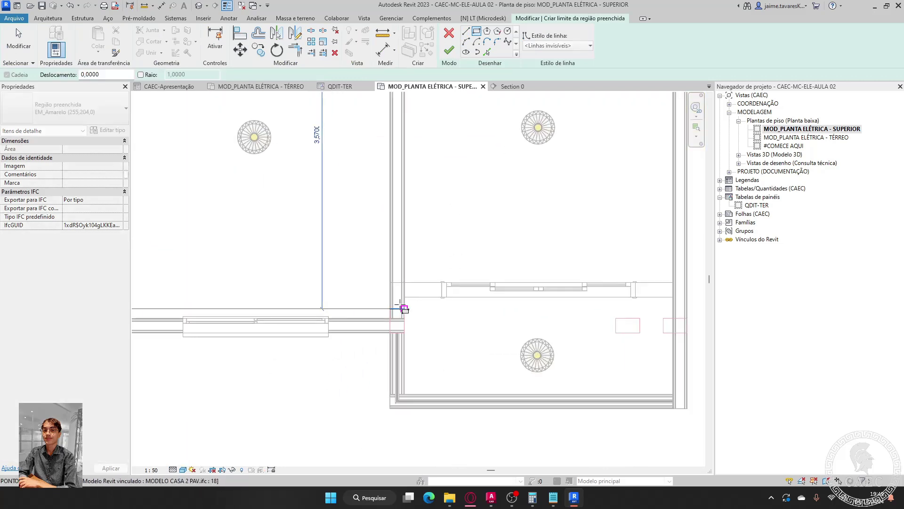
click(381, 325)
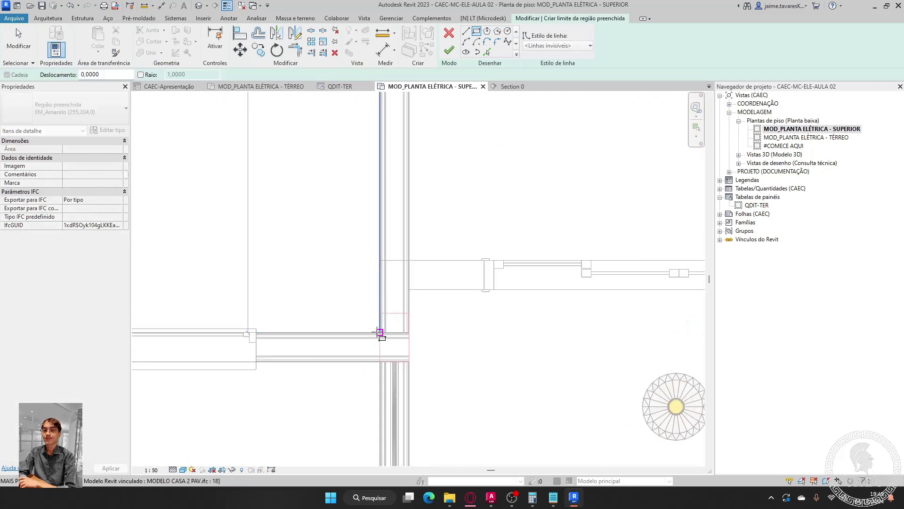
click(449, 50)
scroll(507, 215, down, 4)
click(478, 295)
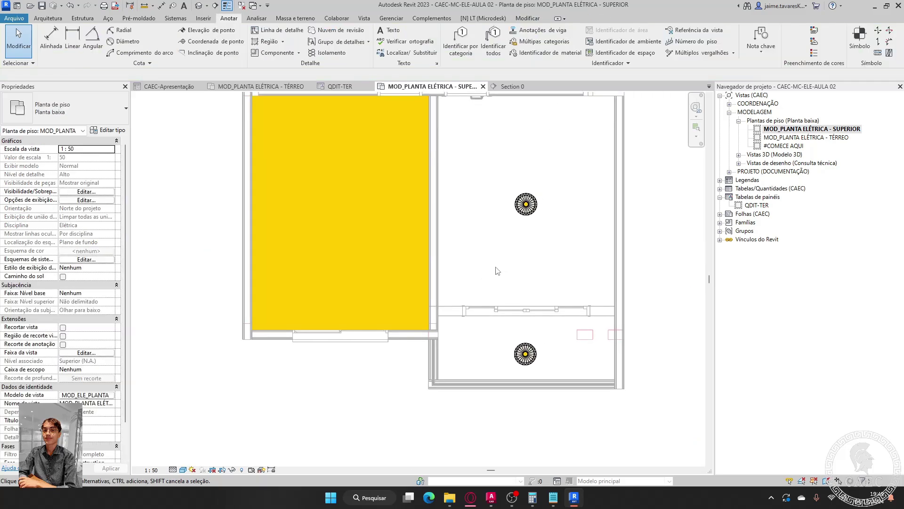
- Add a matching yellow filled region to the large right room, ending at its sliding-door wall
key(Return)
click(476, 31)
scroll(448, 131, up, 4)
mouse_move(448, 130)
middle_down()
mouse_move(472, 172)
mouse_move(459, 283)
middle_up()
middle_drag(578, 352, 373, 174)
scroll(377, 180, down, 1)
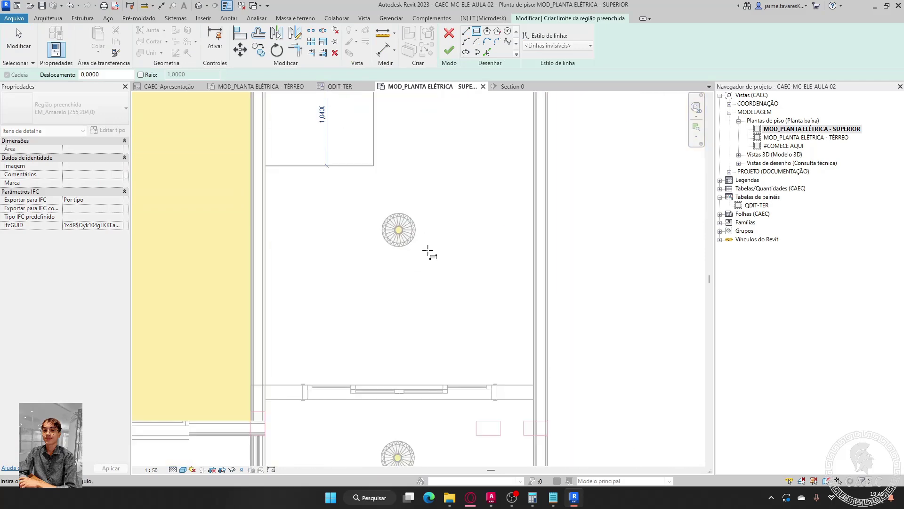
click(532, 386)
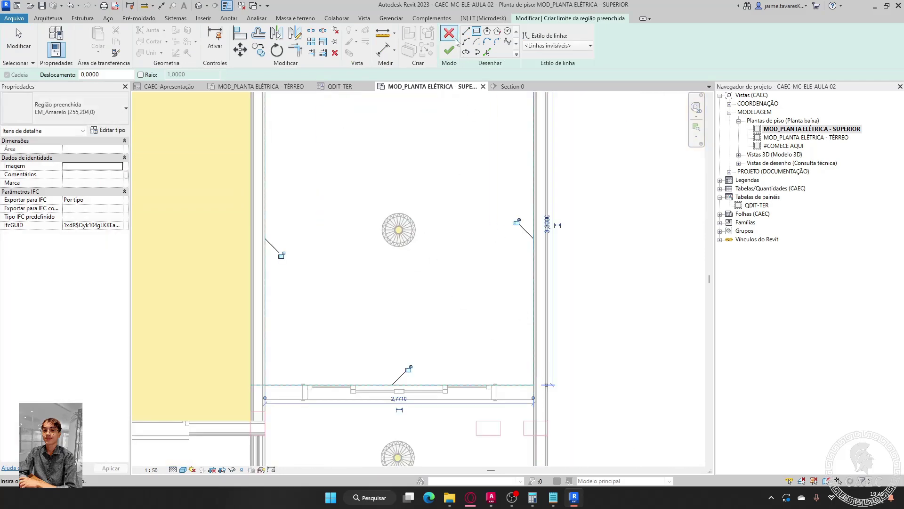
click(449, 50)
click(595, 252)
- Create a rectangular yellow filled region over the balcony beyond the sliding door, about 2.77 m by 1.00 m
scroll(615, 203, down, 1)
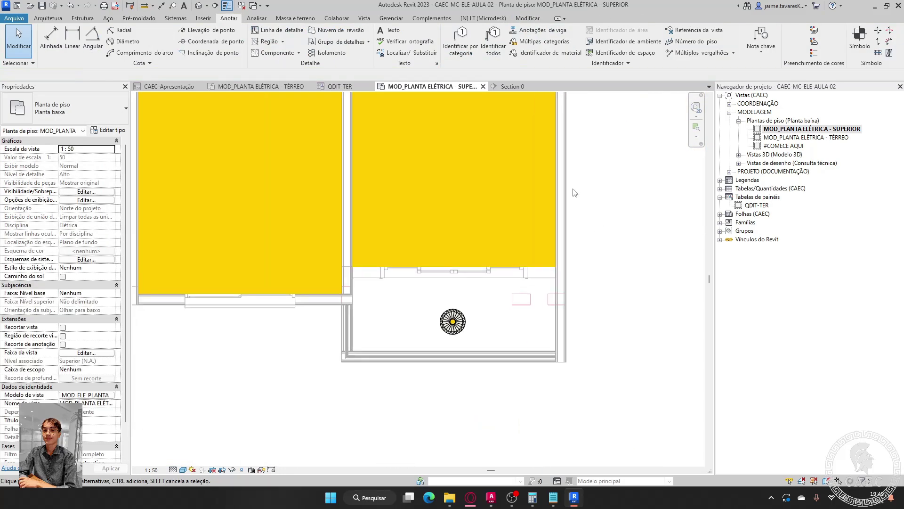
key(Return)
click(476, 31)
scroll(455, 306, up, 2)
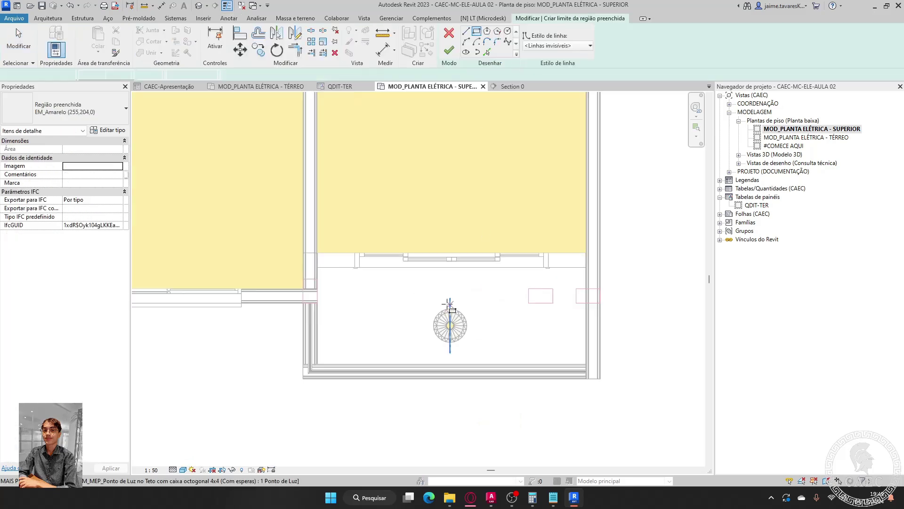
click(276, 255)
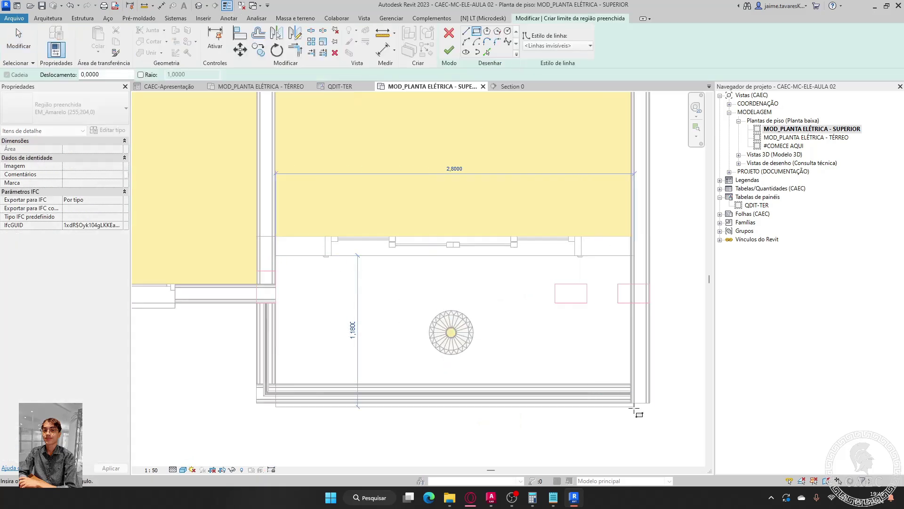
click(631, 384)
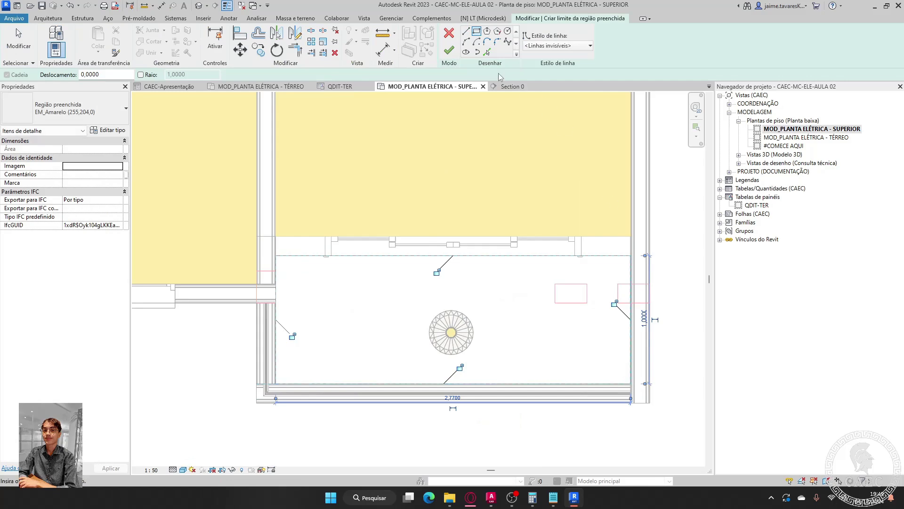
click(449, 50)
scroll(645, 319, down, 3)
click(684, 282)
scroll(685, 282, down, 3)
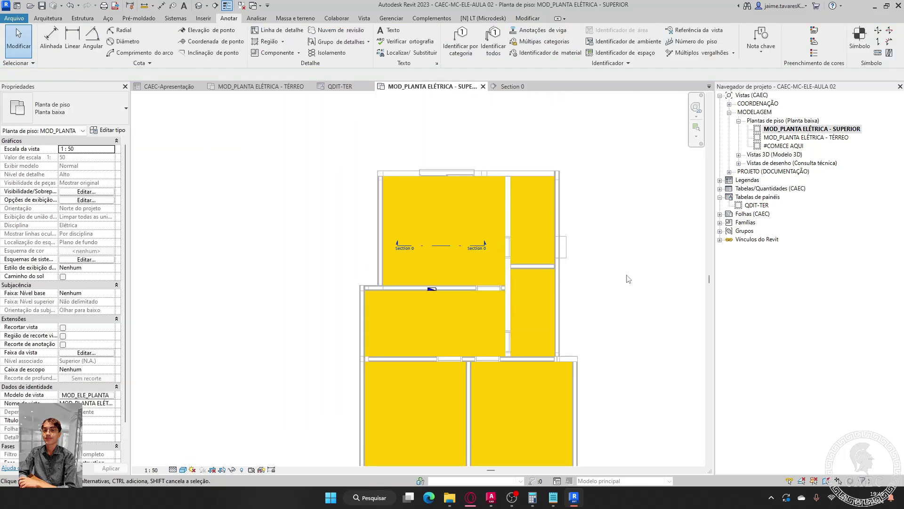
- Check the area of the yellow filled region over the large room above the staircase, and delete that region
middle_drag(596, 266, 586, 306)
scroll(549, 259, up, 3)
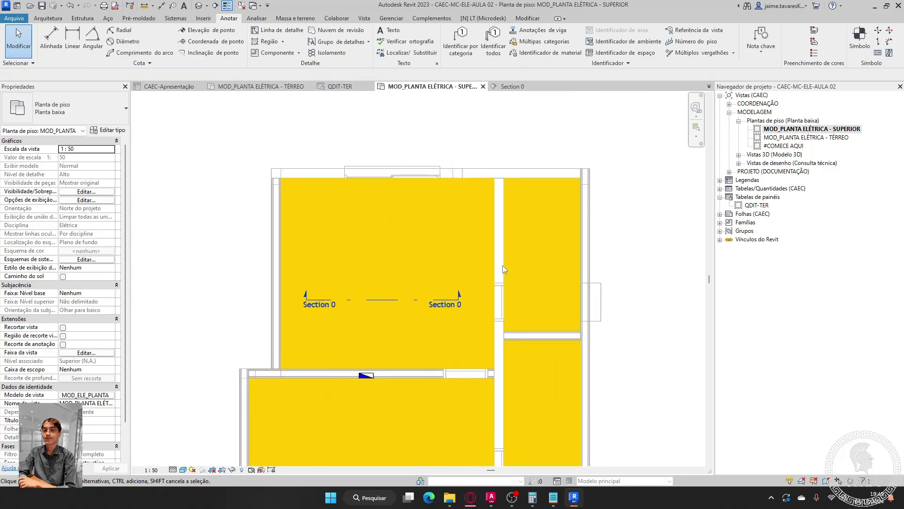
click(494, 201)
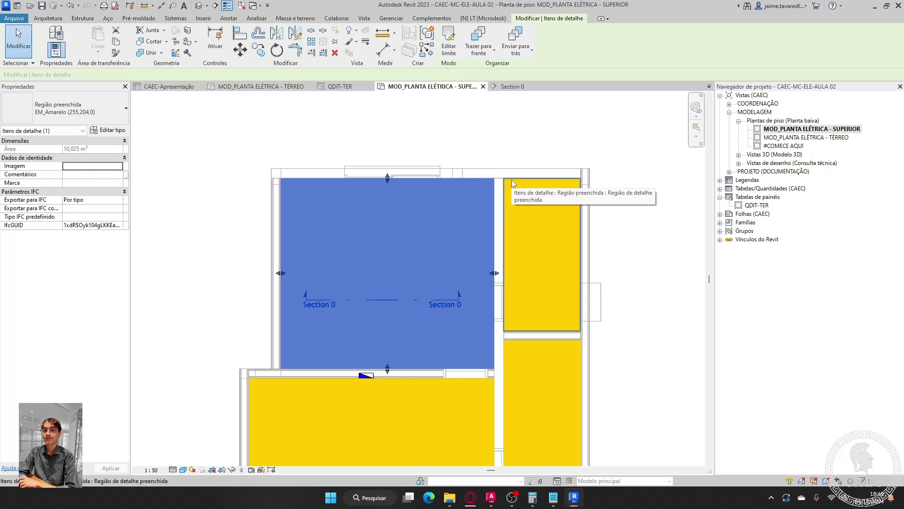
key(Delete)
- Set the power factor to 0,7 and the apparent power to 160 VA for the light point near the Section 0 mark
scroll(323, 288, up, 1)
scroll(324, 288, up, 2)
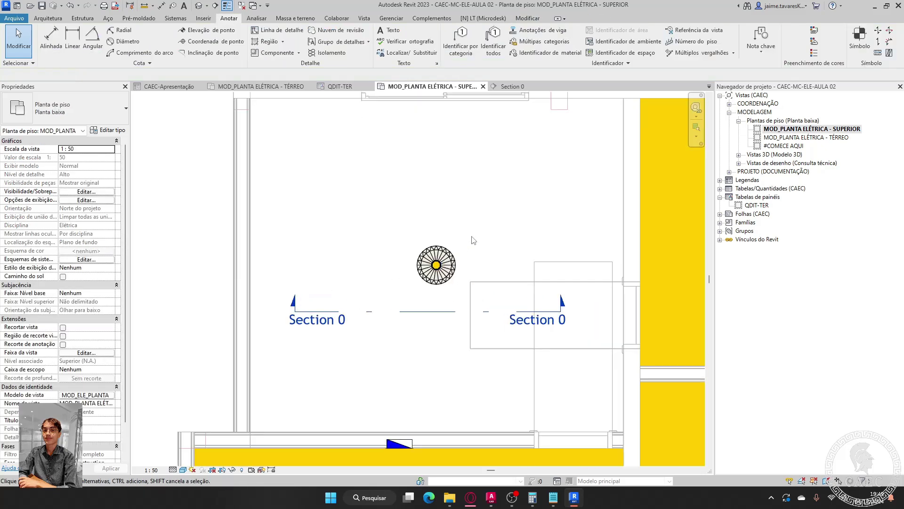
click(454, 276)
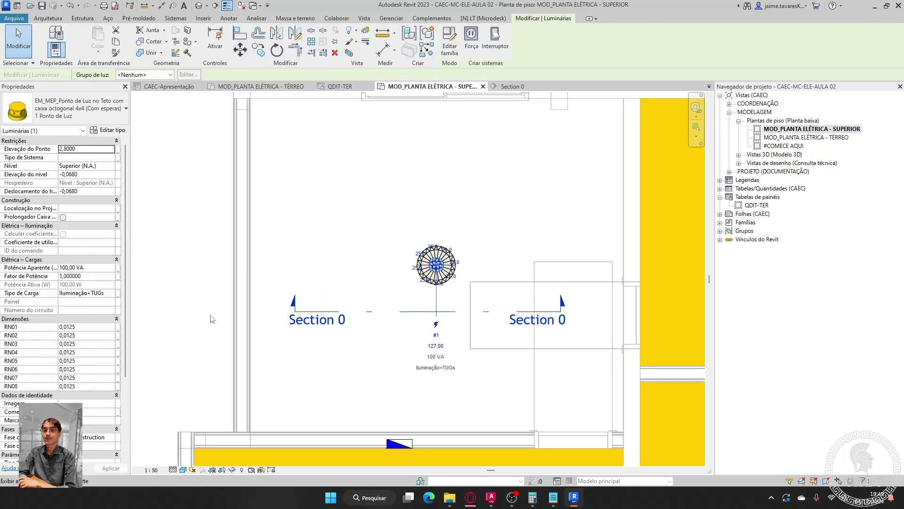
click(90, 277)
text(0,7)
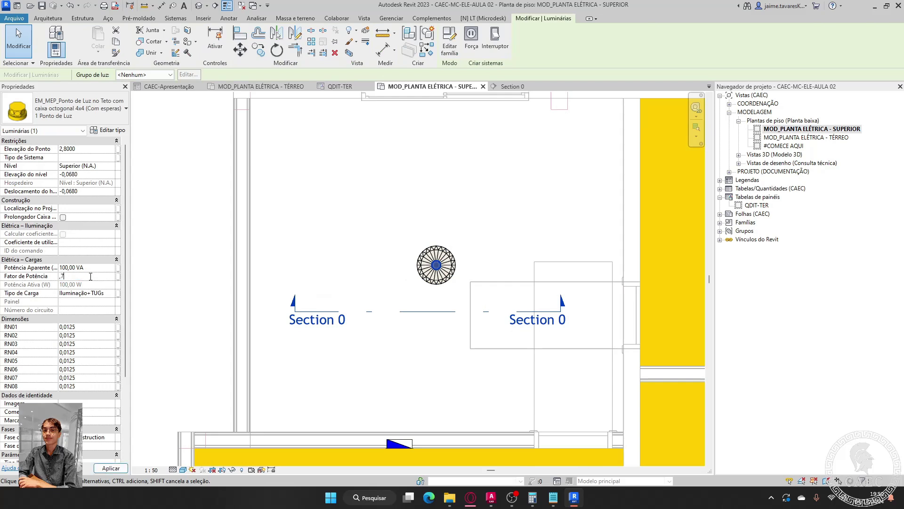
key(Return)
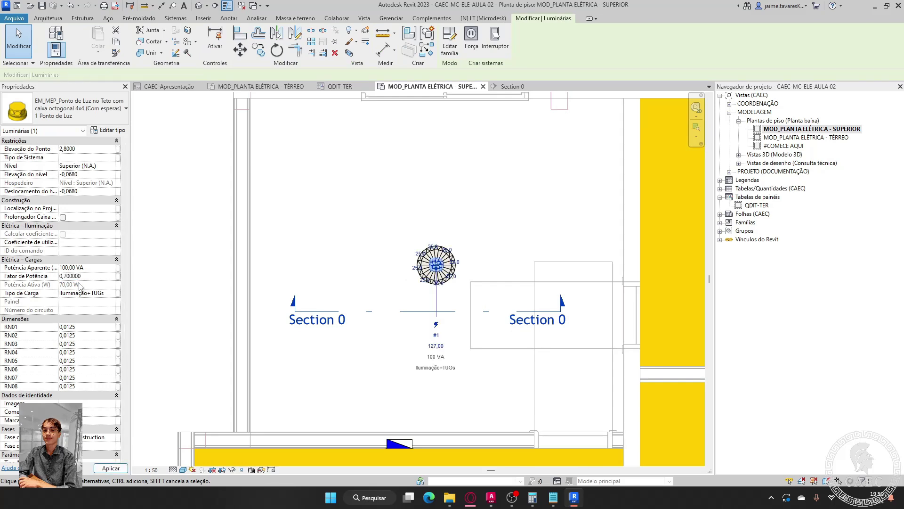
click(100, 267)
text(160)
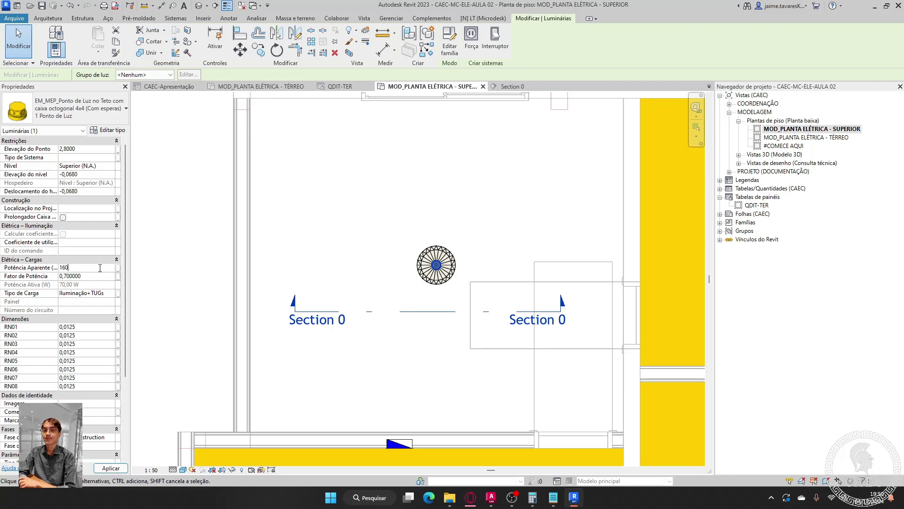
key(Return)
click(383, 230)
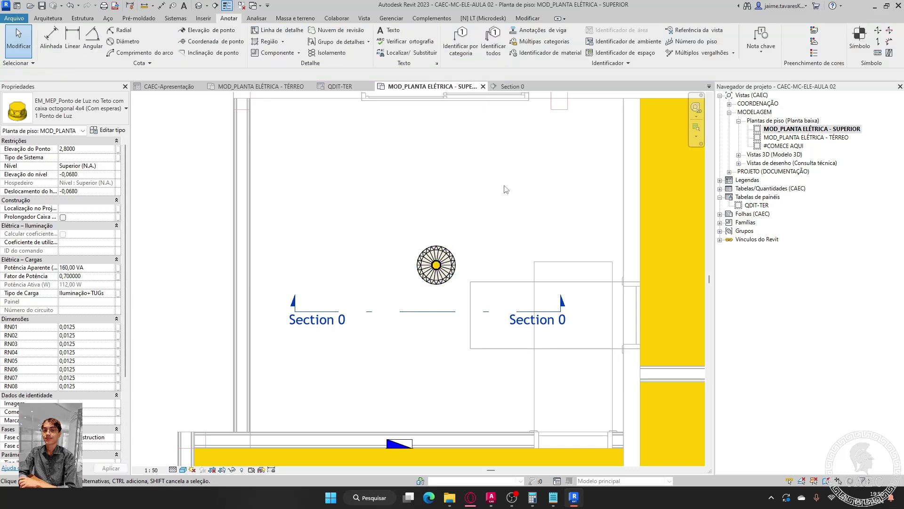
- Check the area of the upper bathroom's yellow filled region and delete the region
scroll(455, 198, down, 2)
middle_drag(451, 197, 279, 241)
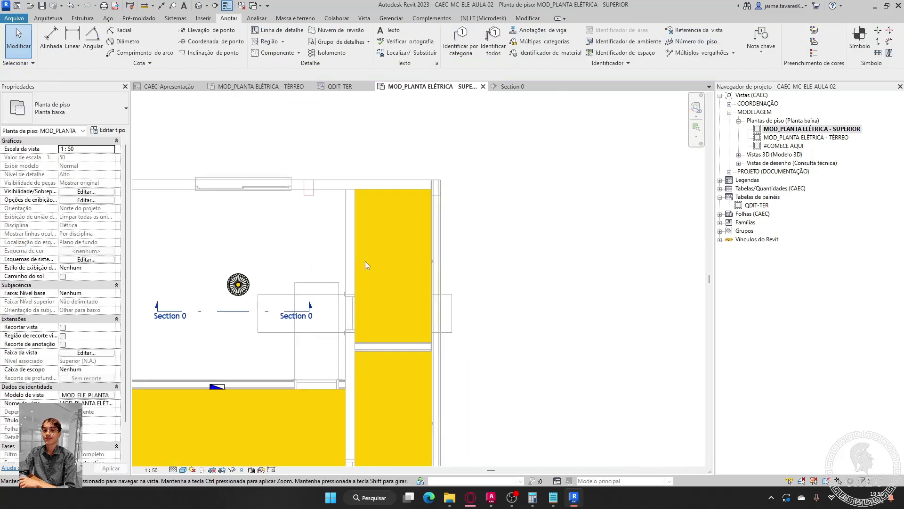
scroll(424, 254, up, 1)
click(442, 257)
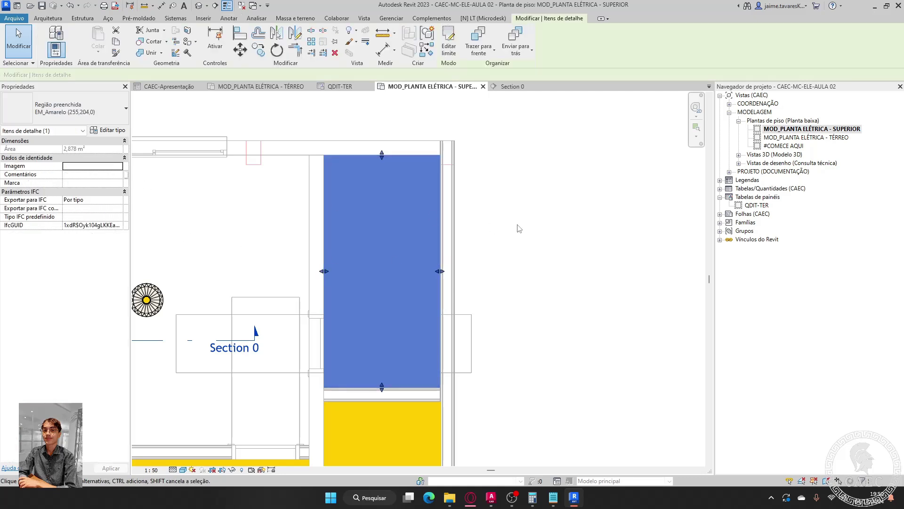
key(Delete)
- Set the power factor of the upper bathroom's ceiling light point to 0,7
click(395, 280)
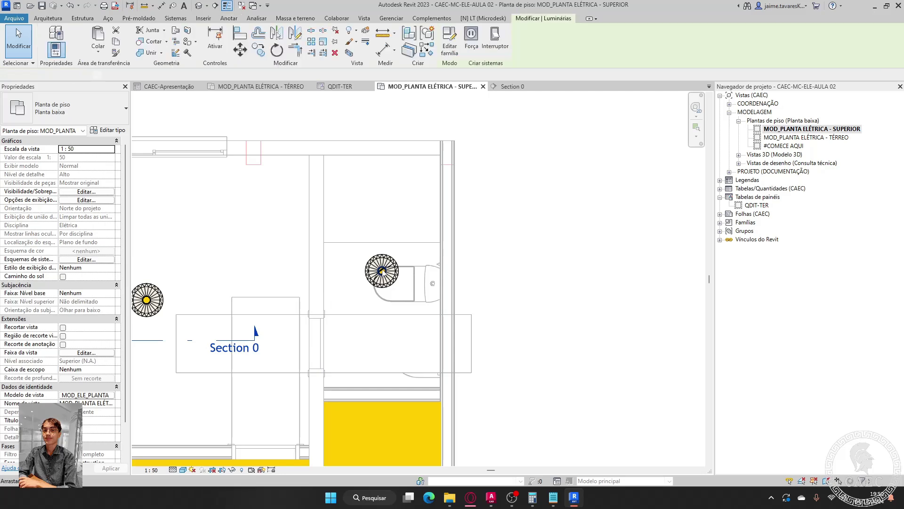
click(92, 276)
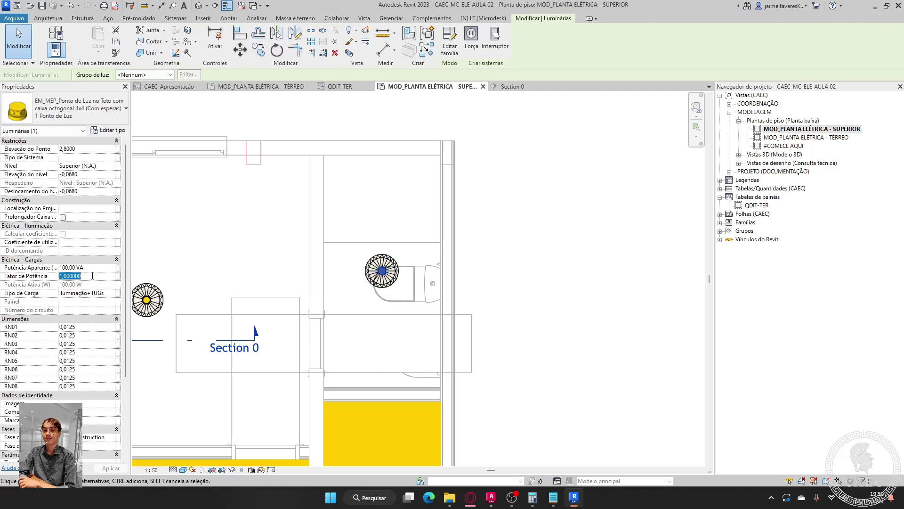
text(0,7)
key(Return)
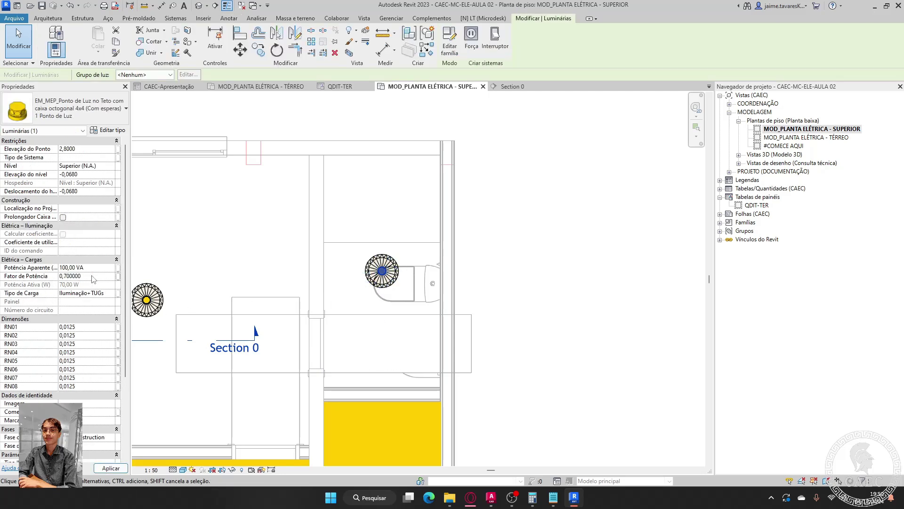
click(382, 271)
middle_drag(358, 324, 502, 184)
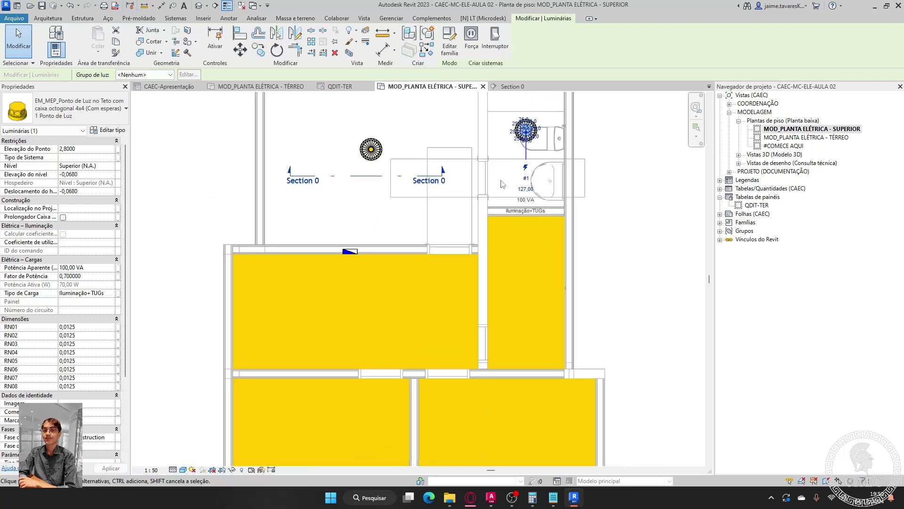
key(Escape)
- Delete the staircase hall's yellow filled region after checking its area, and set its light point's power factor to 0,7
click(424, 263)
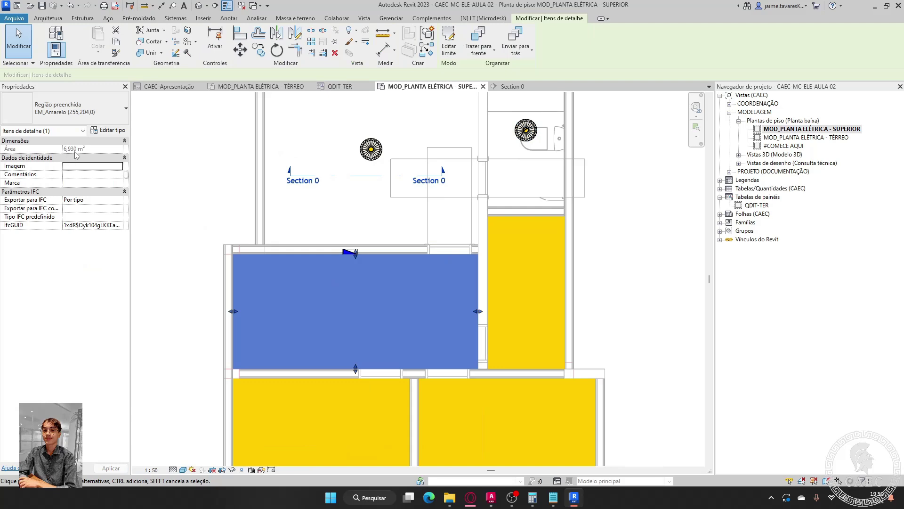
key(Delete)
click(352, 311)
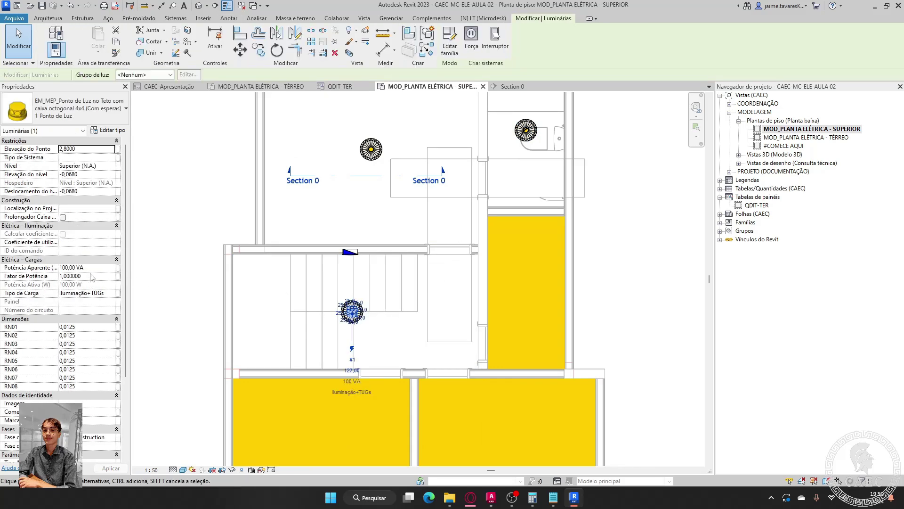
click(92, 277)
text(0,7)
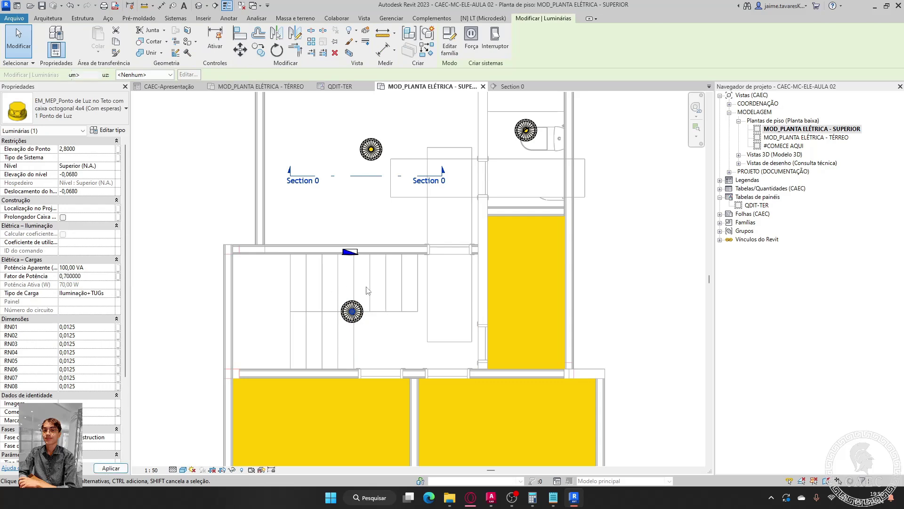
key(Escape)
- Delete the lower bathroom's yellow filled region after checking its area, and open its light point's power factor for editing
click(562, 254)
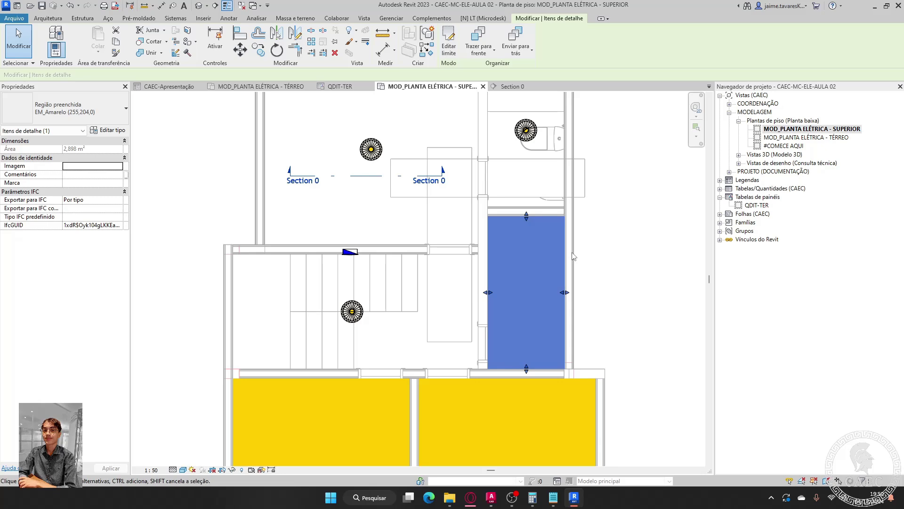
key(Delete)
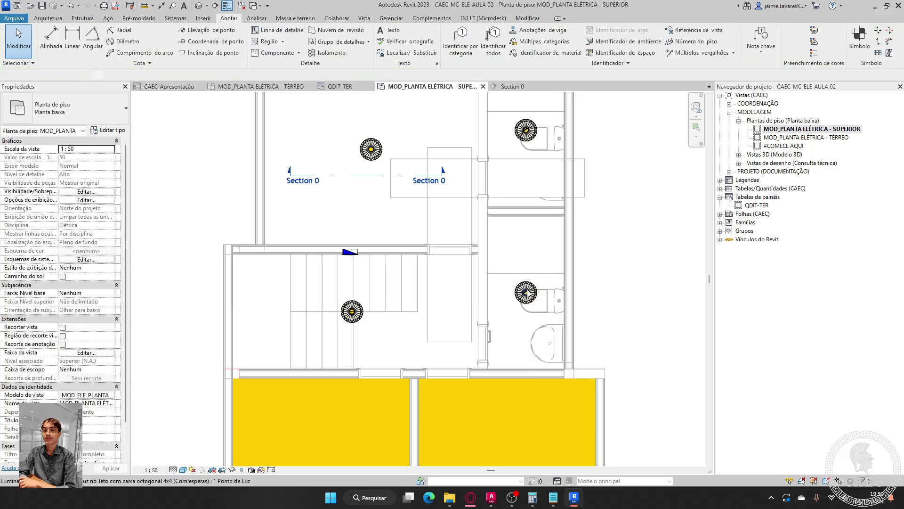
click(526, 292)
click(97, 273)
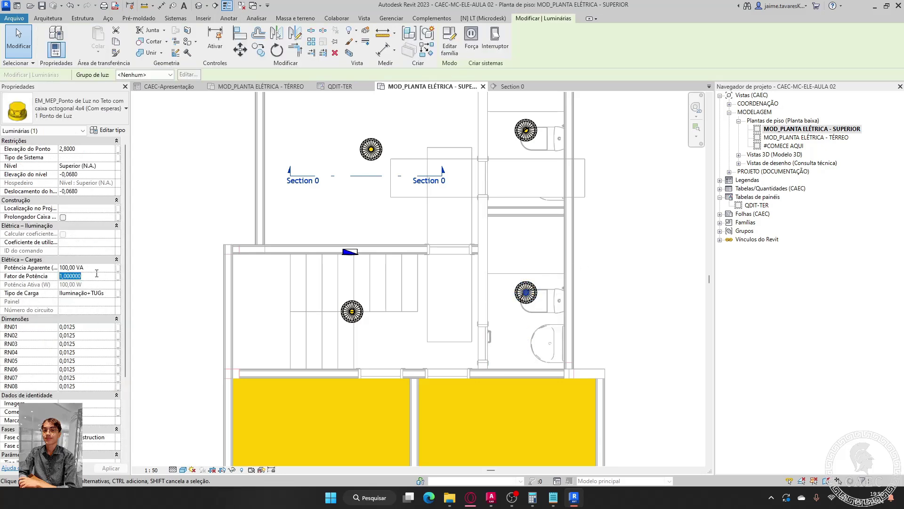
click(669, 278)
- Check the area of the yellow filled region over the large left room below the staircase, and delete the region
middle_drag(633, 316, 696, 136)
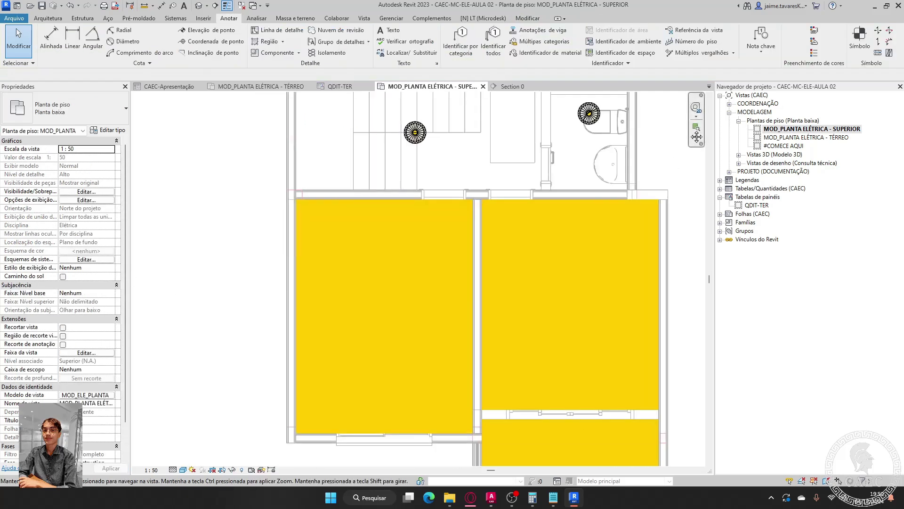
click(363, 316)
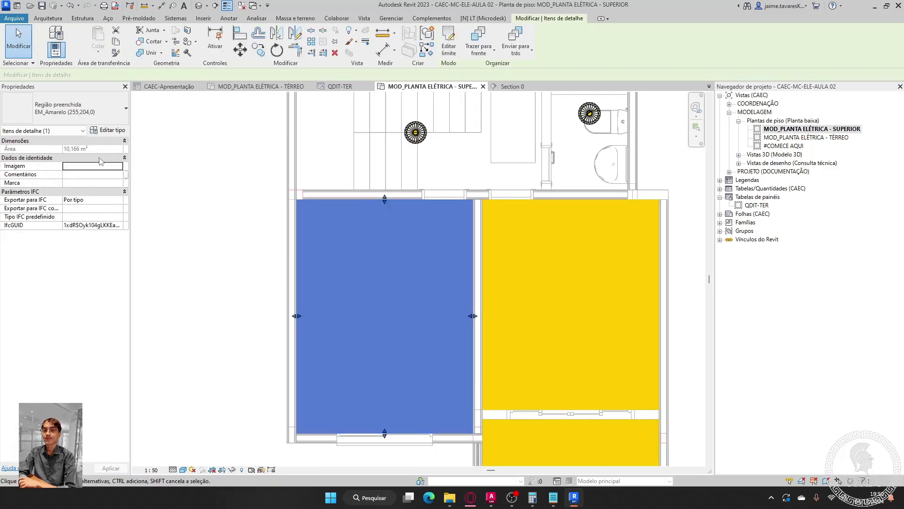
key(Delete)
- Set the large left room's light point to 160 VA apparent power and a power factor of 0,7
click(384, 314)
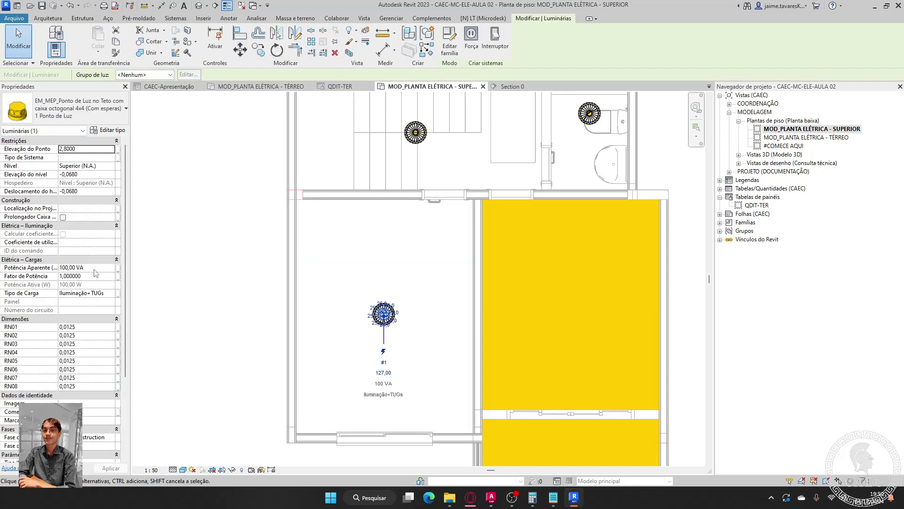
click(90, 267)
text(160)
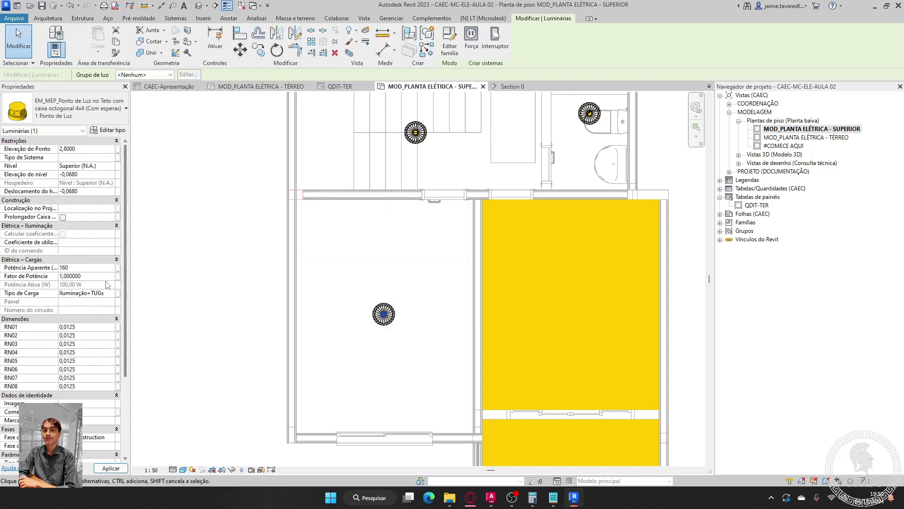
click(103, 277)
key(BackSpace)
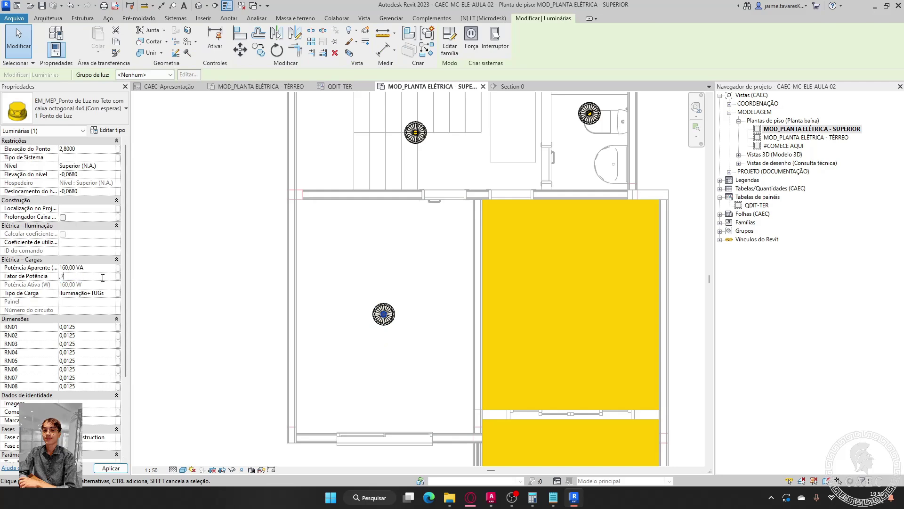
text(,7)
click(413, 245)
- Check the area of the yellow filled region over the large right room with the sliding door, and delete the region
click(669, 265)
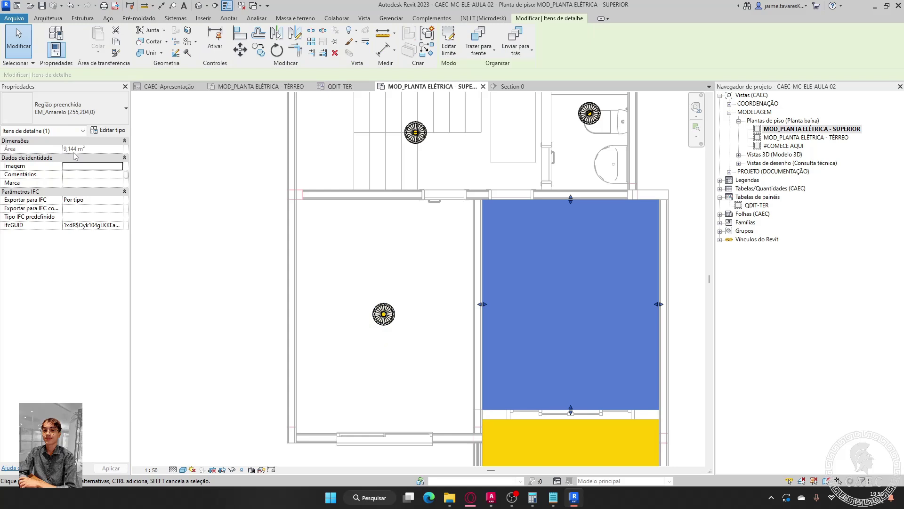
middle_drag(625, 224, 502, 215)
key(Delete)
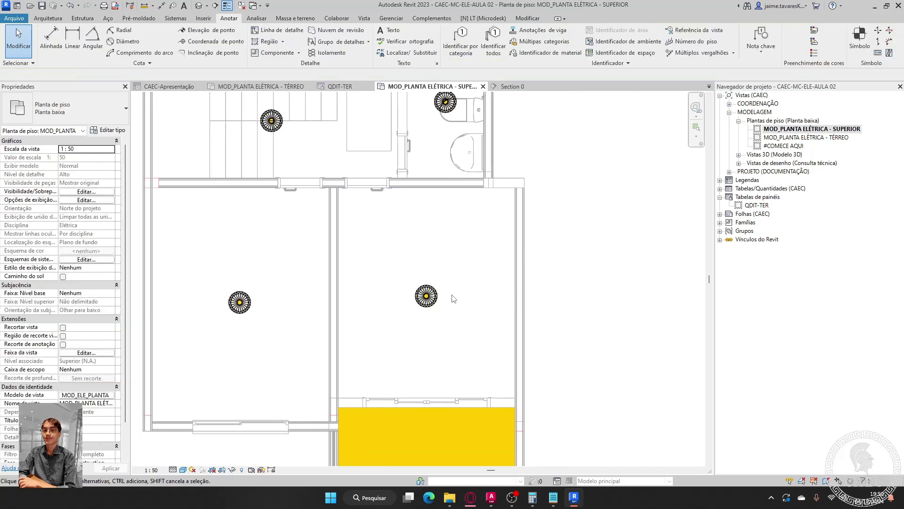
- Set the power factor of the large right room's ceiling light point to 0,7
click(426, 295)
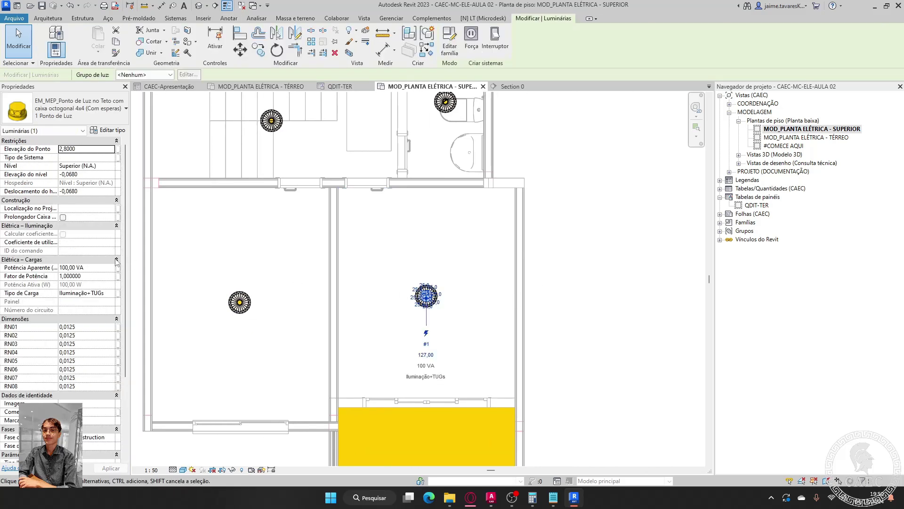
click(87, 275)
key(BackSpace)
text(1)
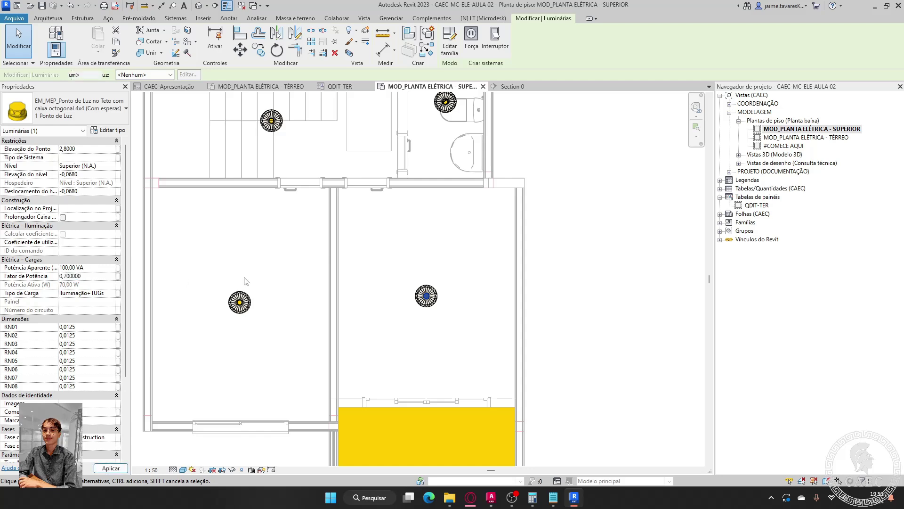
click(244, 283)
- Check the area of the yellow filled region over the balcony below the large right room, and delete the region
middle_drag(481, 363, 564, 208)
click(564, 209)
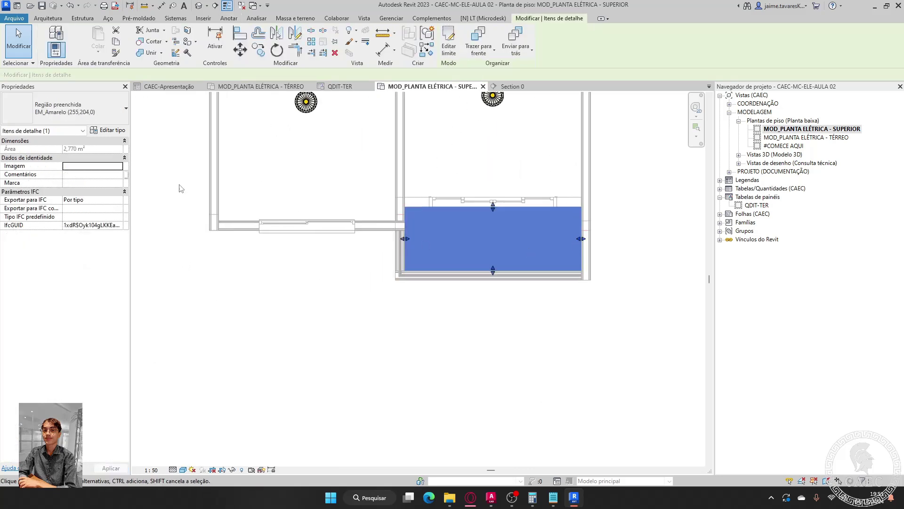
key(Delete)
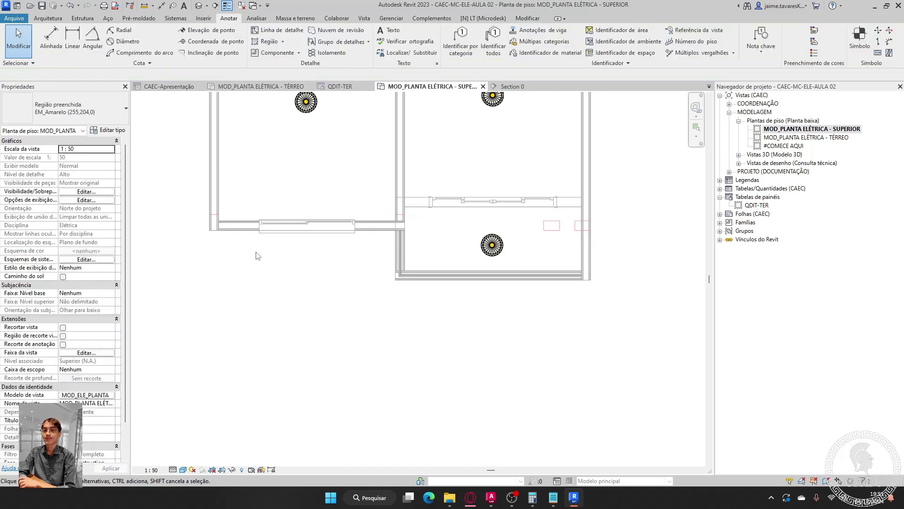
- Set the power factor of the balcony's ceiling light point to 0,7
click(492, 246)
click(105, 276)
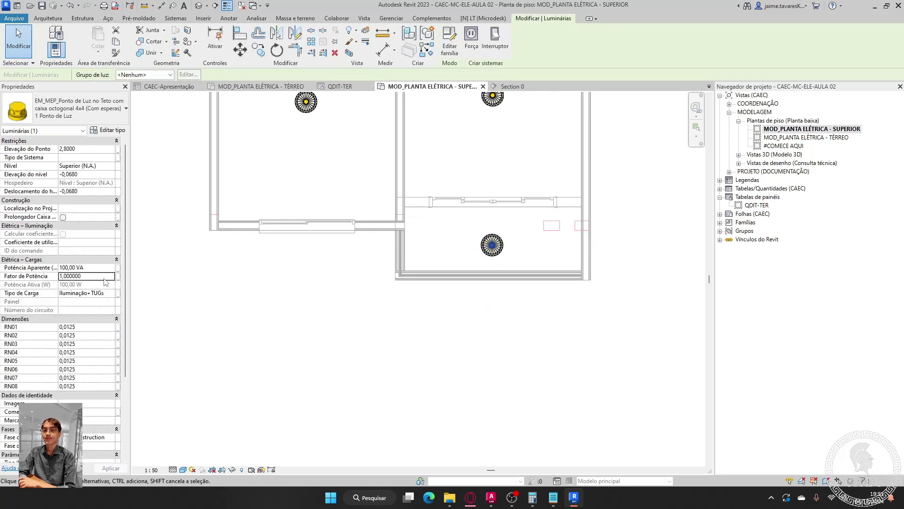
text(,7)
key(Return)
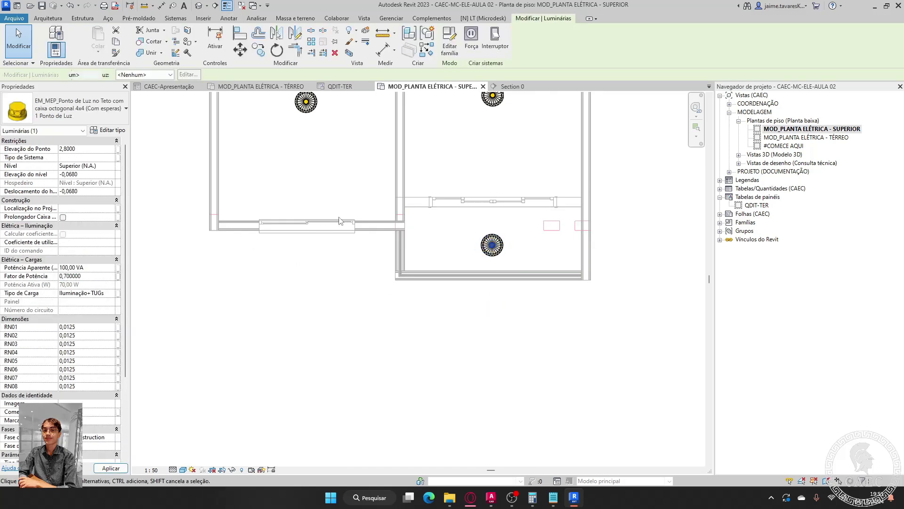
middle_drag(347, 212, 395, 294)
click(347, 266)
- Create a panel schedule for the distribution board in the staircase's upper wall, using the Quadro de Cargas (Padrão) template
scroll(419, 188, down, 2)
middle_drag(419, 188, 414, 343)
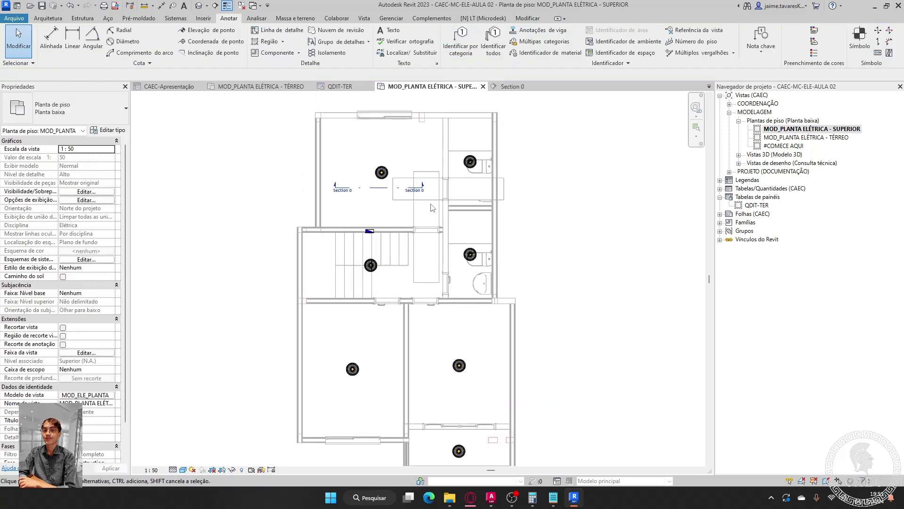
middle_drag(550, 336, 572, 254)
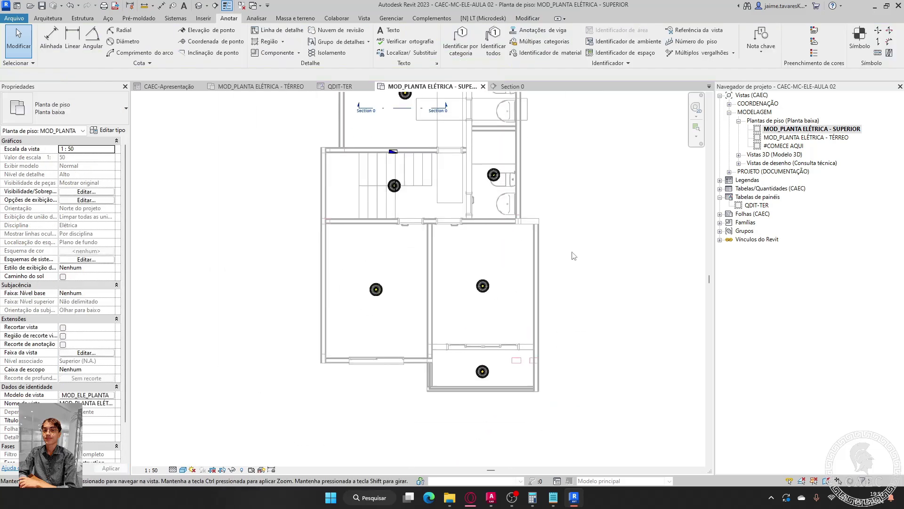
middle_drag(511, 259, 544, 289)
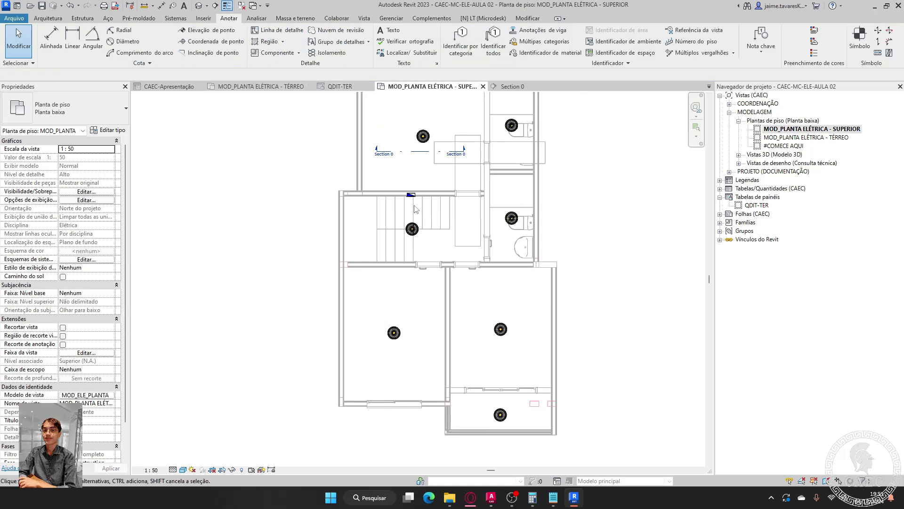
scroll(414, 197, up, 6)
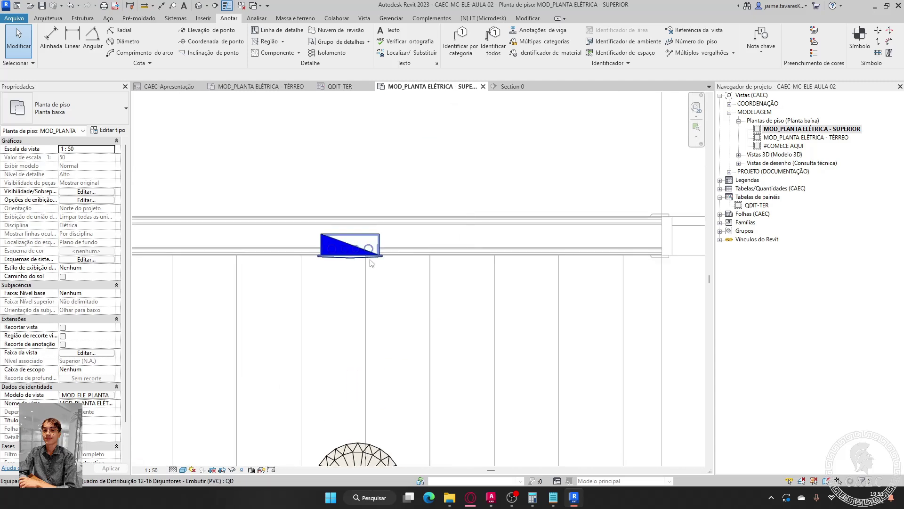
click(368, 254)
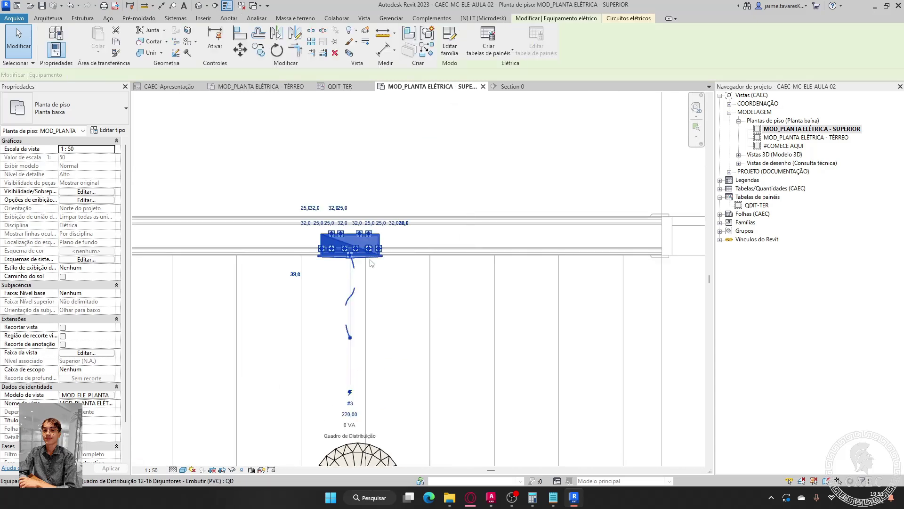
click(500, 56)
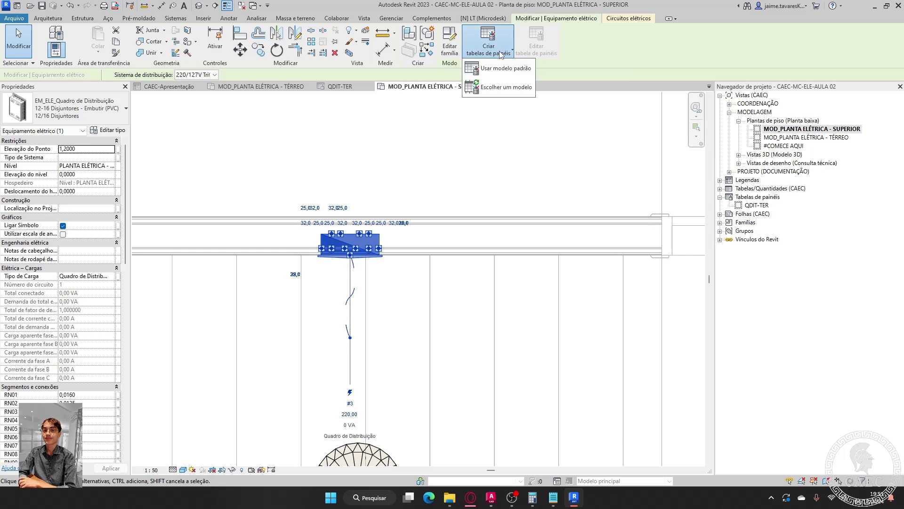
click(509, 88)
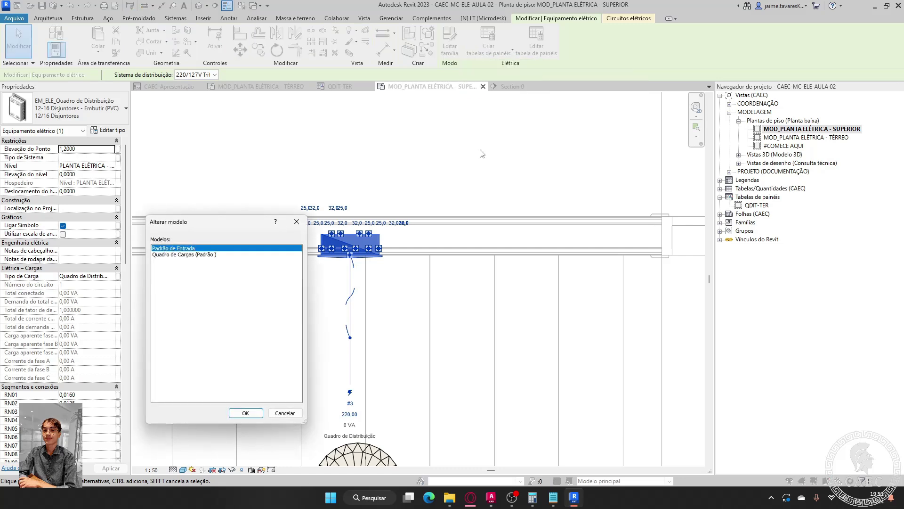
click(184, 255)
click(246, 413)
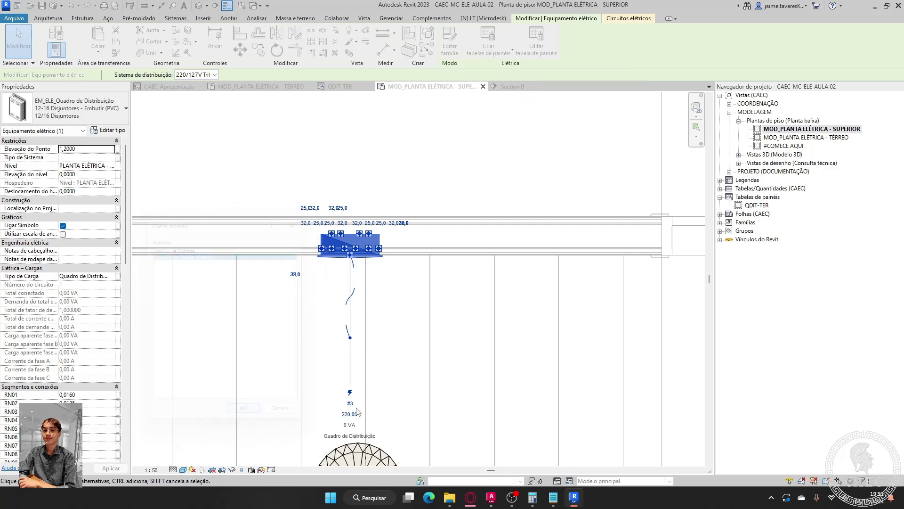
- Review the new QD panel schedule and reduce it to 20 circuit rows
scroll(470, 281, down, 2)
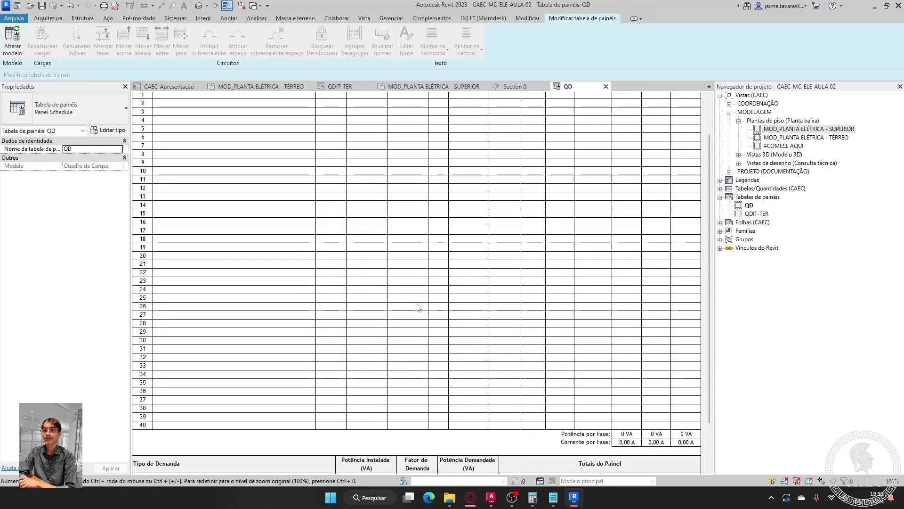
scroll(168, 420, up, 2)
scroll(165, 330, down, 2)
scroll(154, 205, up, 2)
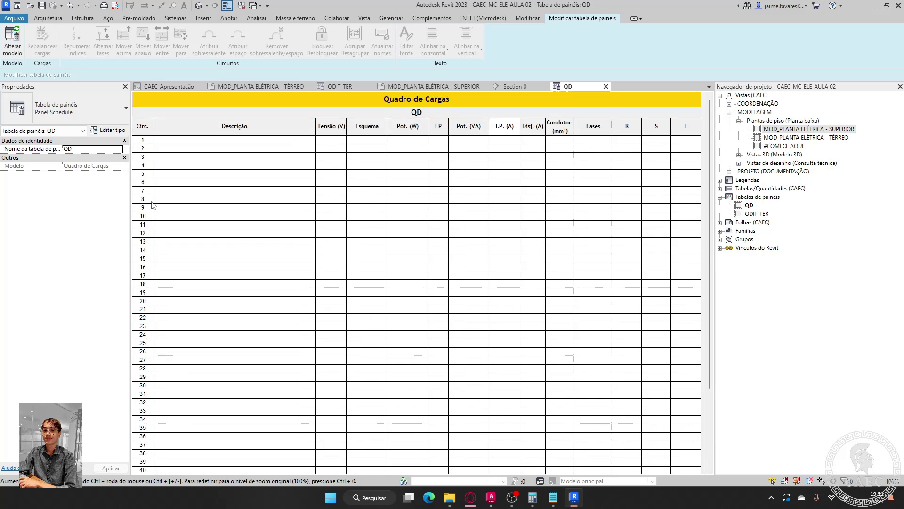
click(135, 112)
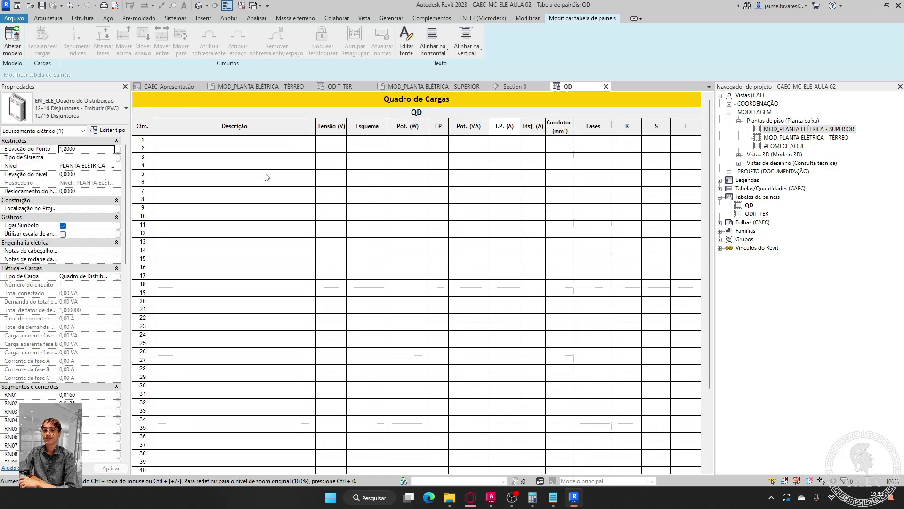
key(Escape)
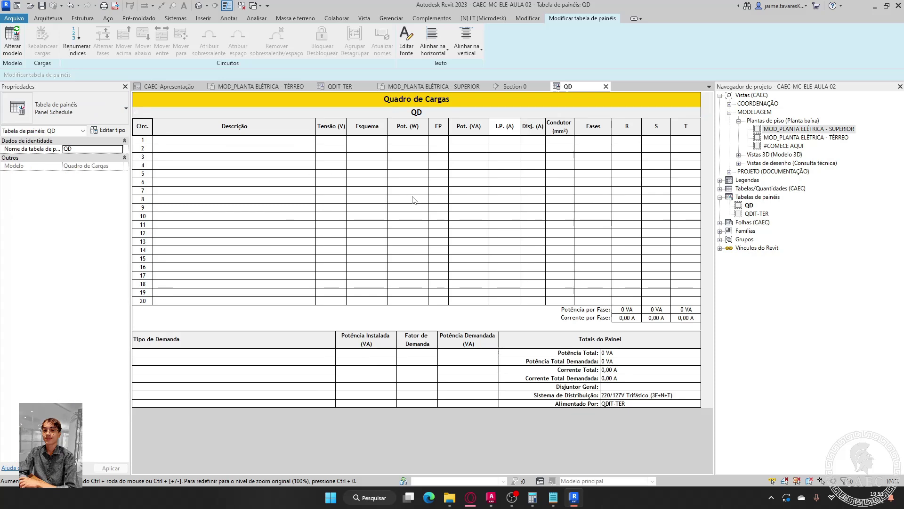
click(414, 200)
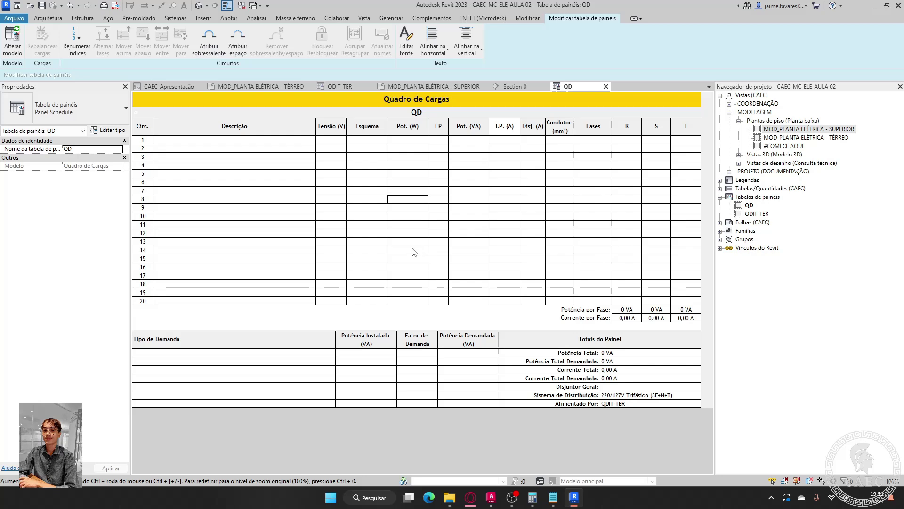
- In the upper-floor plan, create a 1-pole, 127 V power circuit for the ceiling light point above the Section 0 line
click(450, 85)
scroll(447, 261, down, 5)
middle_drag(576, 288, 537, 407)
scroll(457, 220, up, 4)
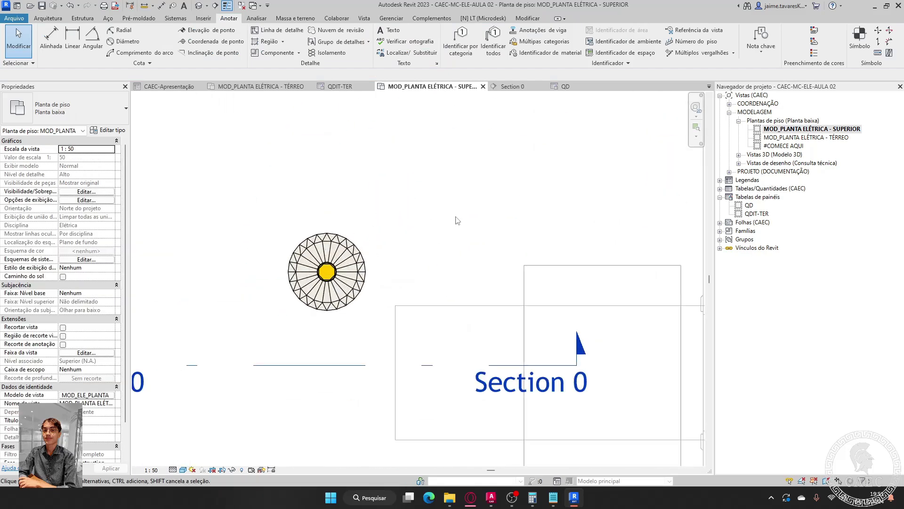
click(335, 276)
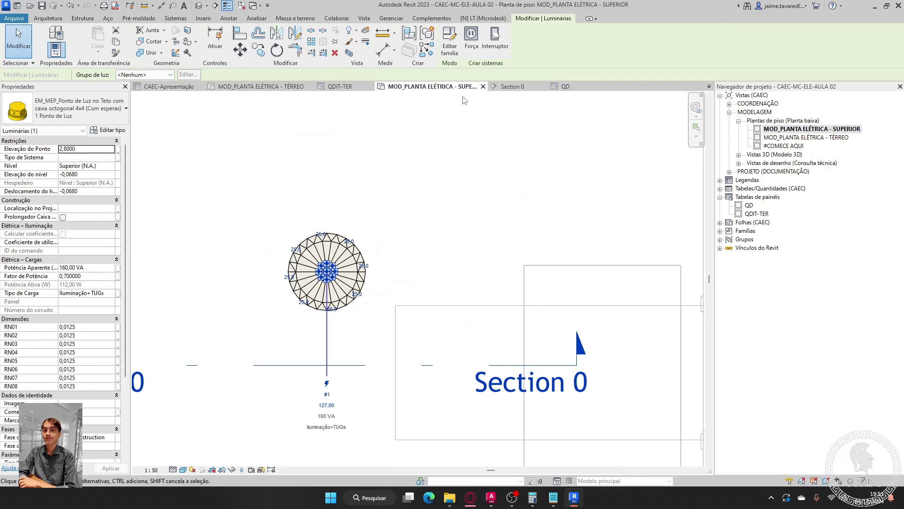
click(471, 39)
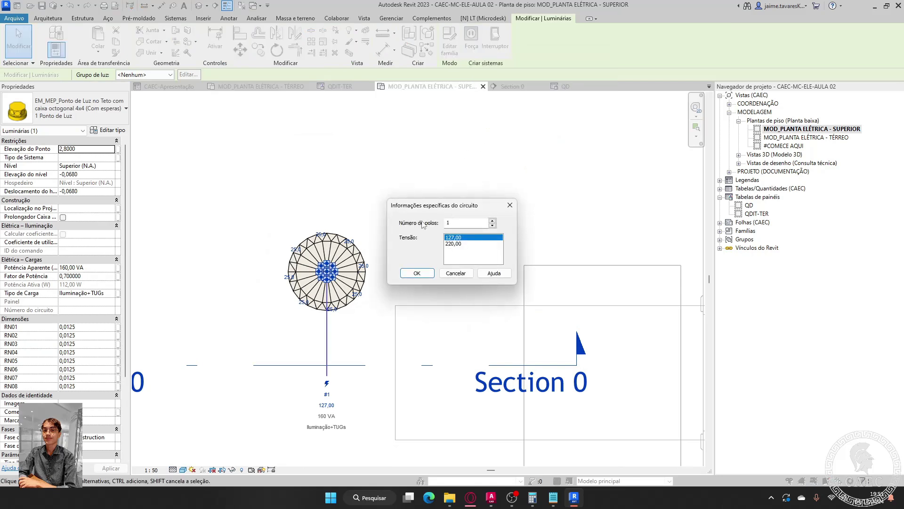
click(417, 273)
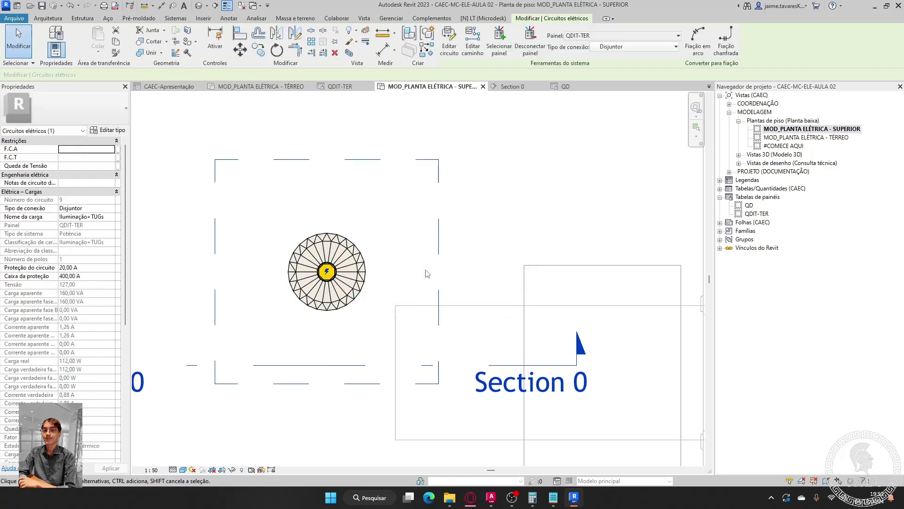
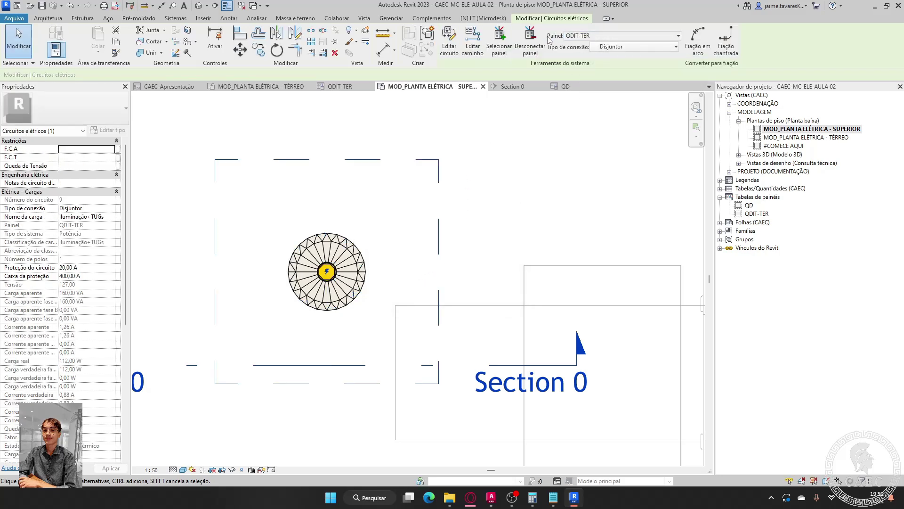
- Assign the light point's new circuit to panel QD
click(587, 37)
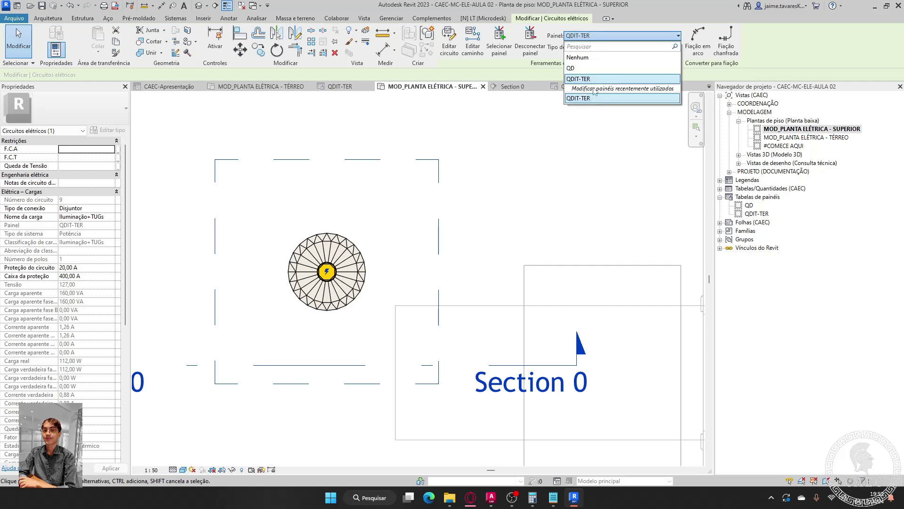
click(586, 98)
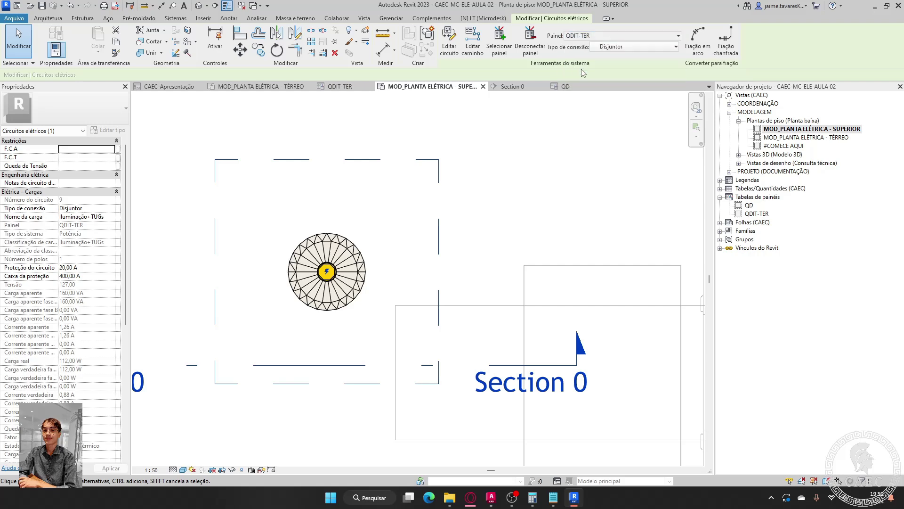
click(595, 142)
- Rename the panel of the distribution board above the staircase as QDIT-SUP
scroll(621, 198, down, 4)
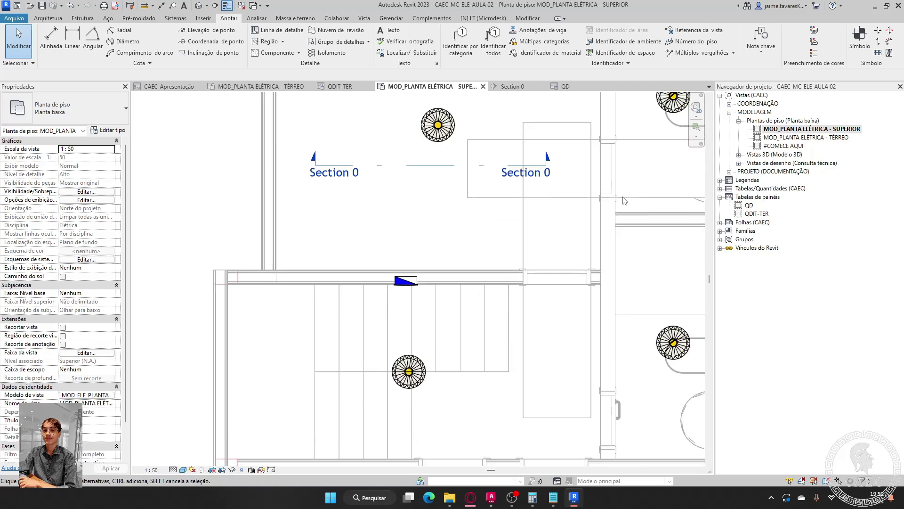
scroll(372, 314, up, 5)
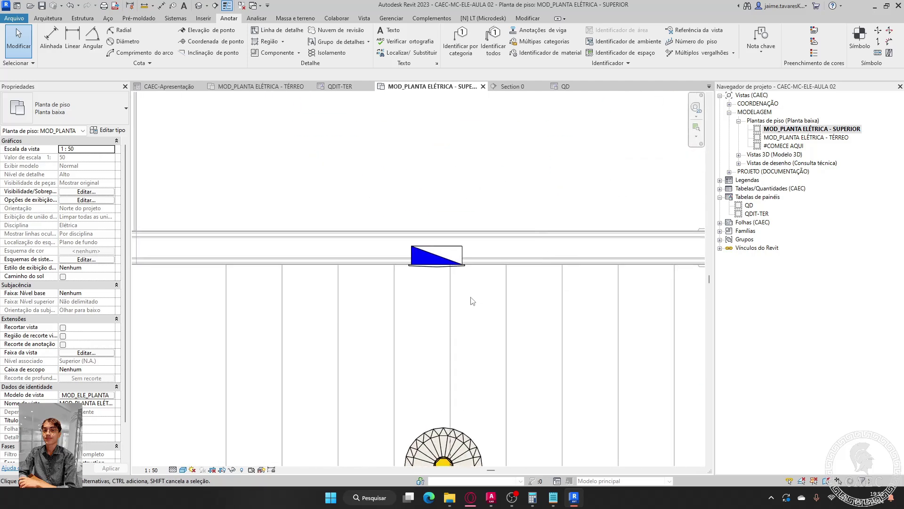
click(440, 268)
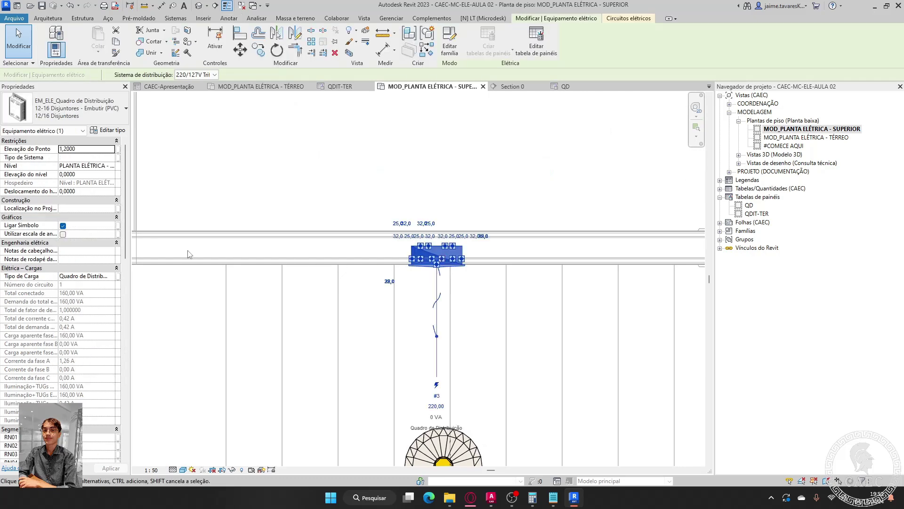
scroll(83, 263, down, 15)
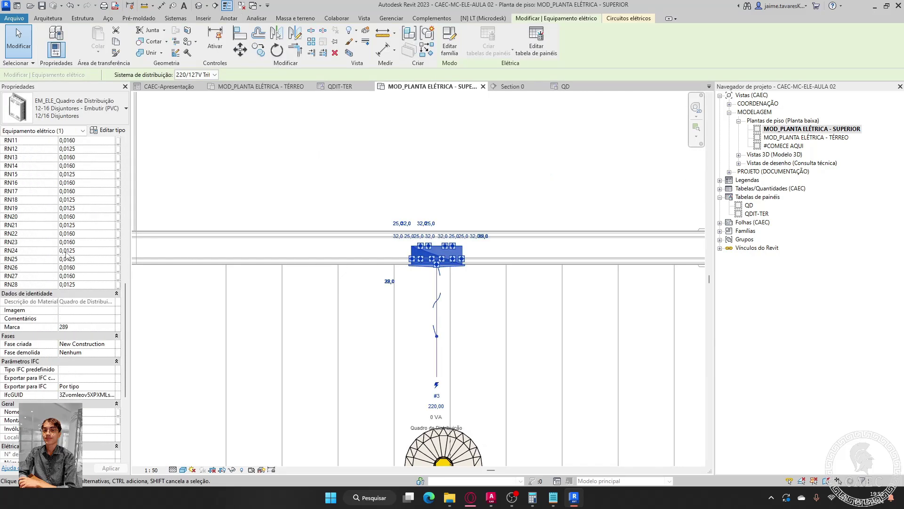
scroll(93, 158, down, 4)
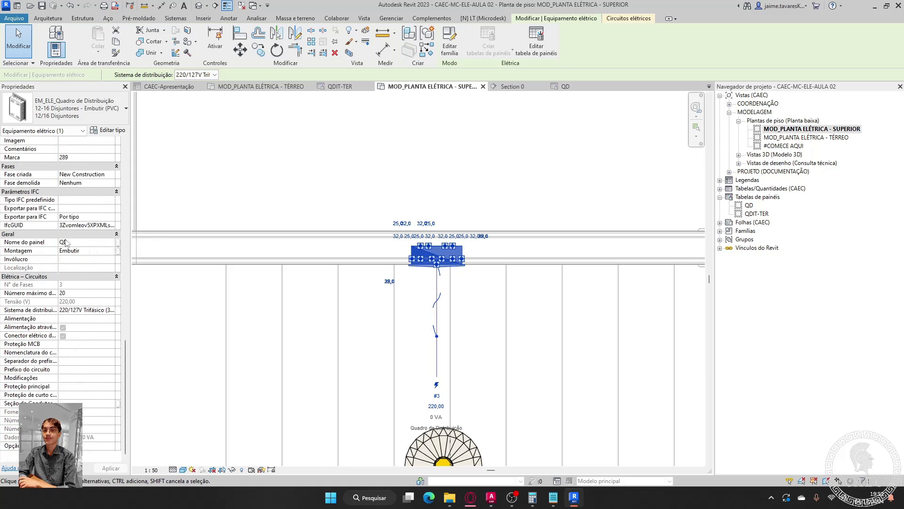
click(86, 242)
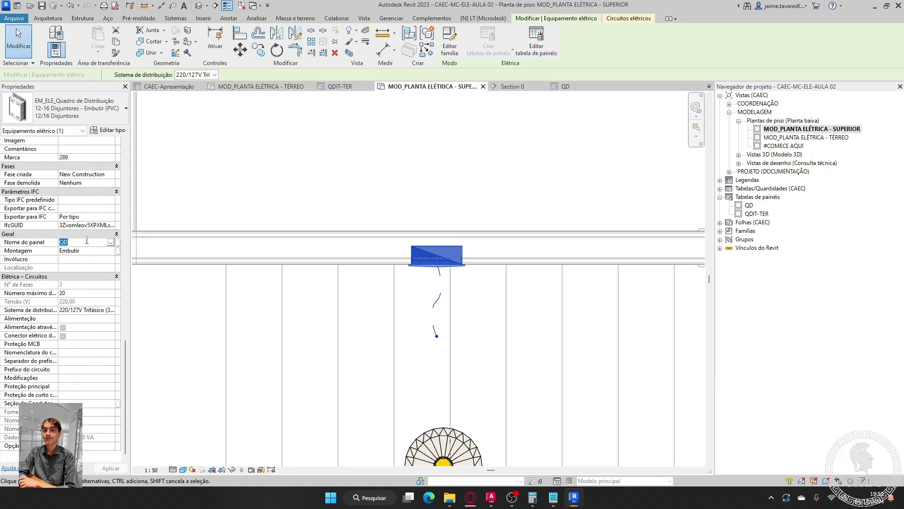
text(qd)
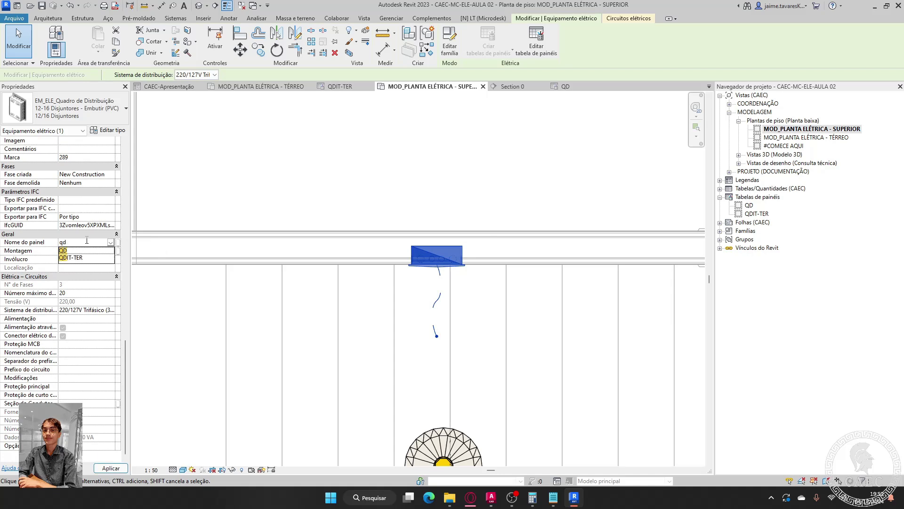
text(DIT)
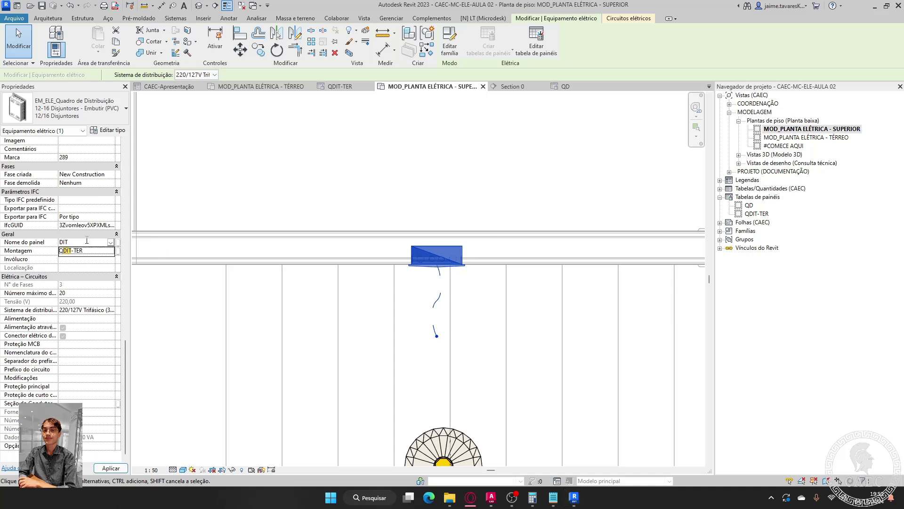
text(I)
key(BackSpace)
key(BackSpace)
text(QDIT-SUP)
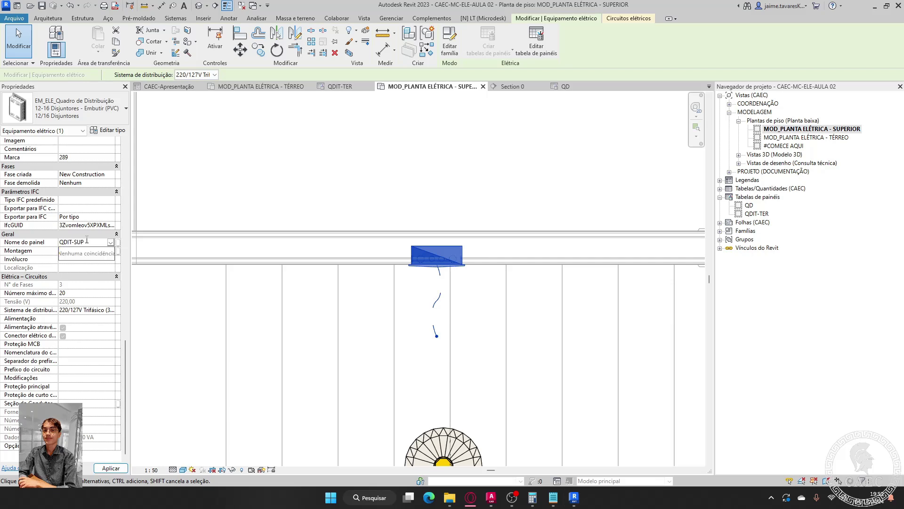
key(Return)
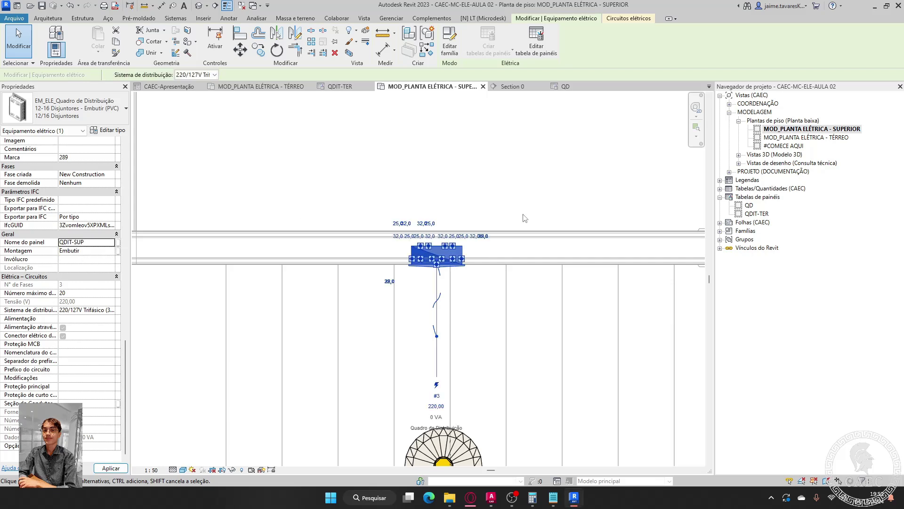
click(524, 216)
scroll(521, 218, down, 3)
middle_drag(465, 263, 375, 413)
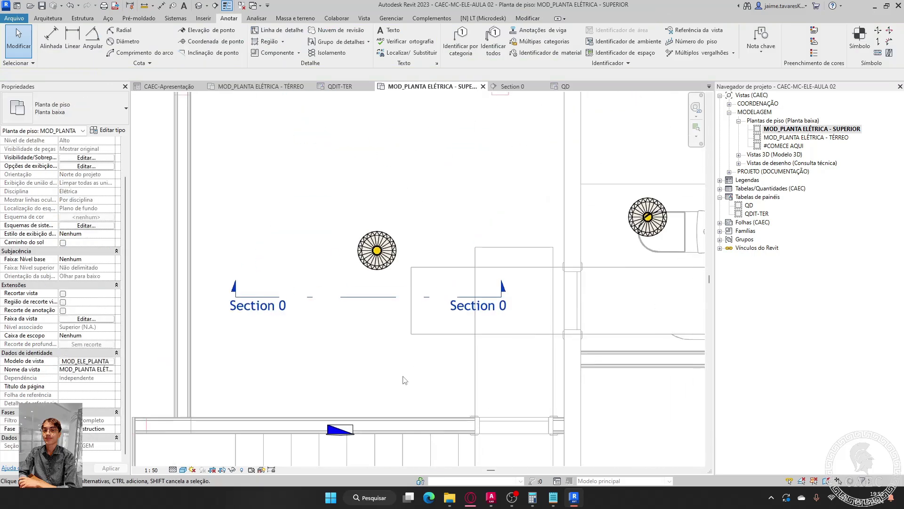
- Rename the QD panel schedule in the project so it matches its board as QDIT-SUP
scroll(514, 226, down, 2)
middle_drag(515, 226, 449, 231)
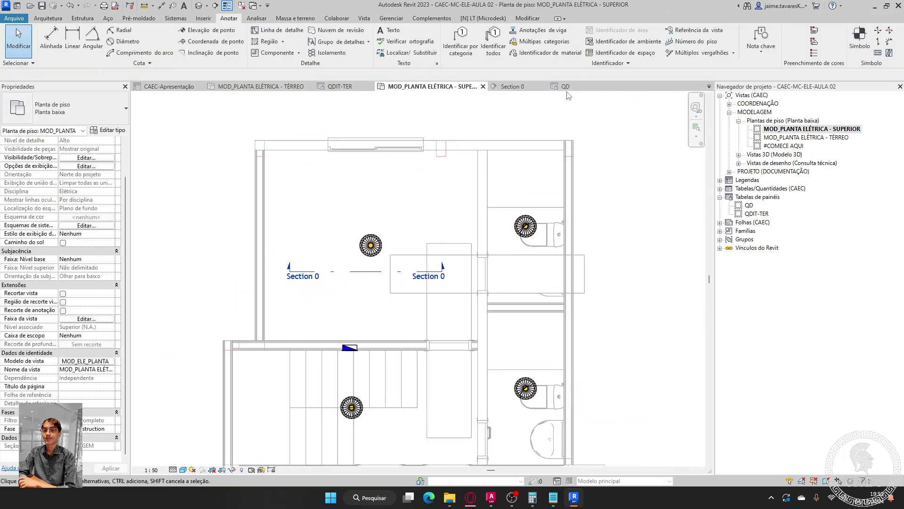
right_click(749, 207)
click(756, 323)
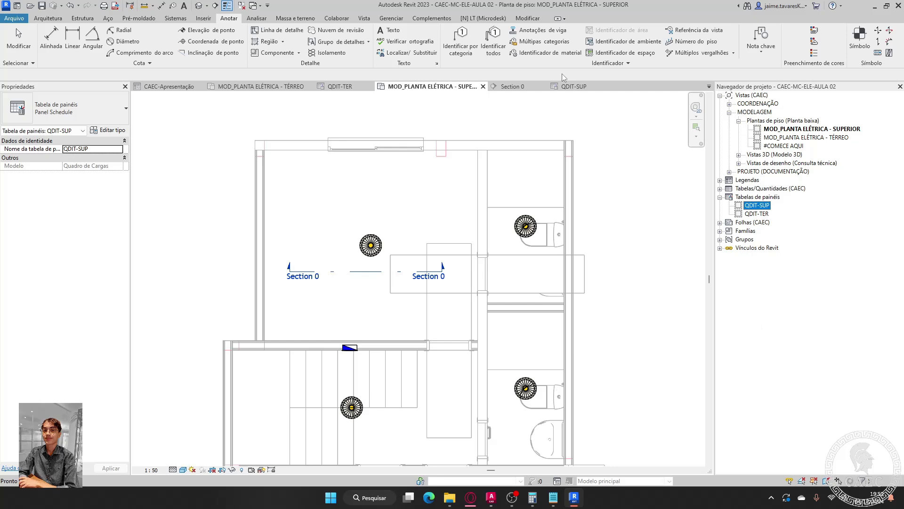
- In the QDIT-SUP panel schedule, set circuit 1's description to "Iluminação - superior", following the naming used in the QDIT-TER schedule
click(567, 88)
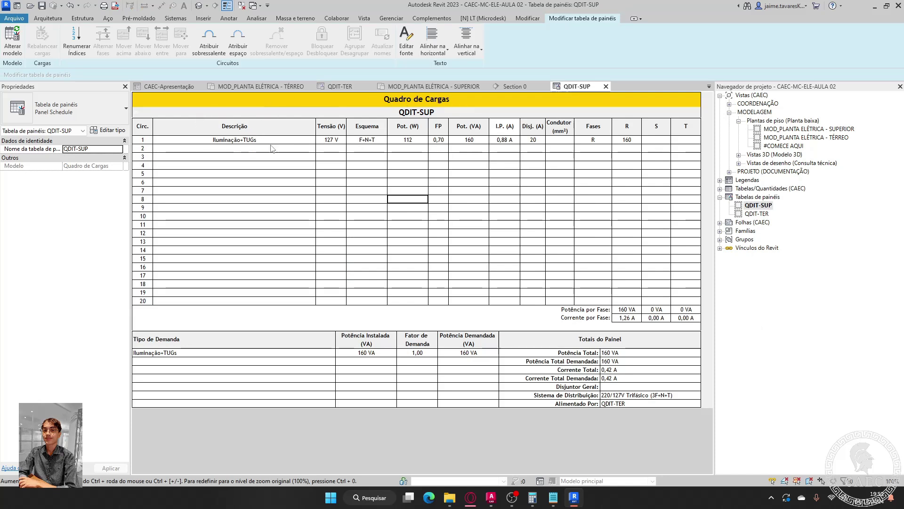
click(337, 87)
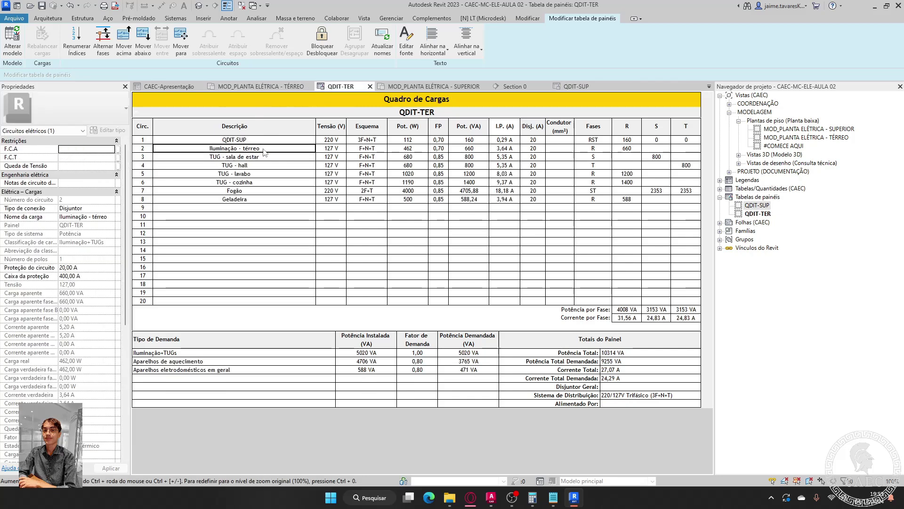
click(571, 89)
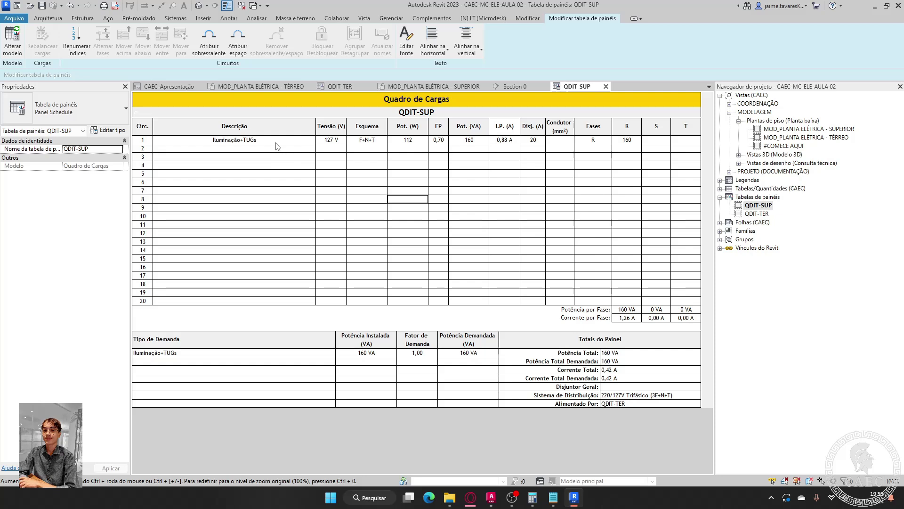
click(274, 141)
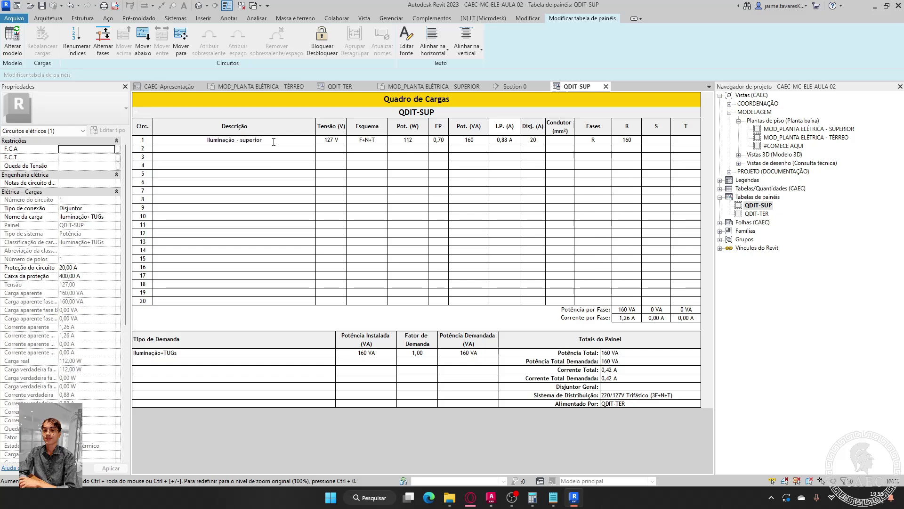
key(Return)
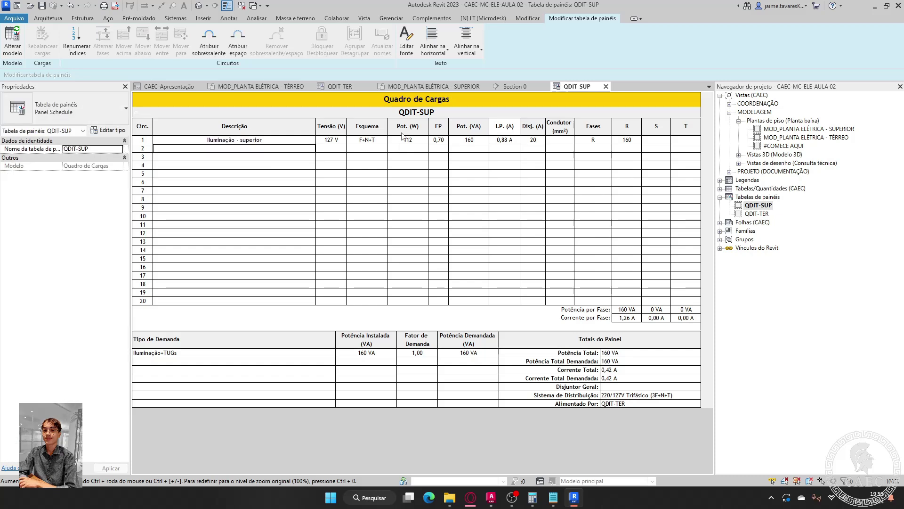
- In the upper-floor plan, edit the circuit of the light point above the Section 0 line and add the upper bathroom's light point
click(433, 87)
scroll(449, 249, up, 5)
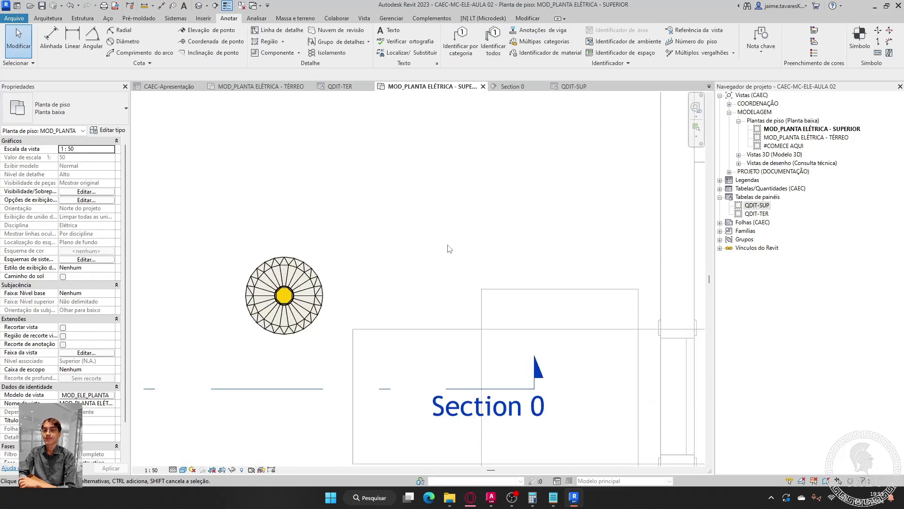
click(295, 298)
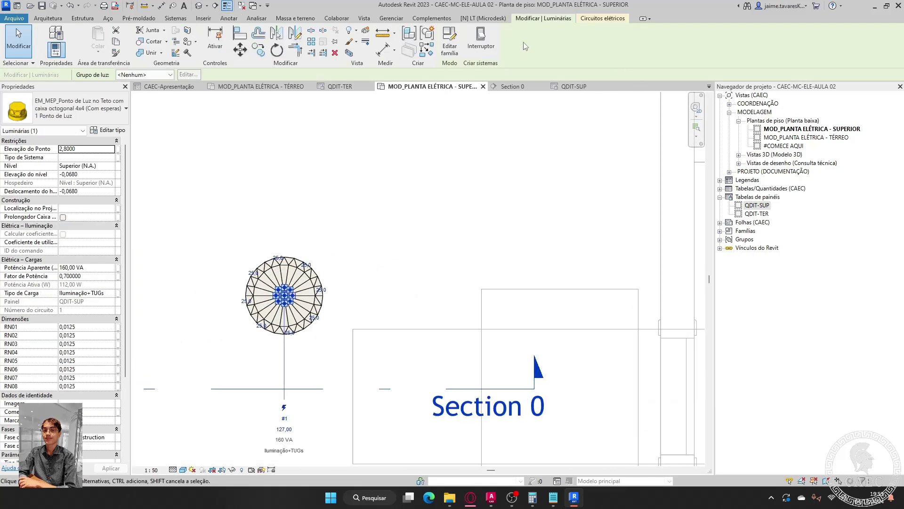
click(607, 19)
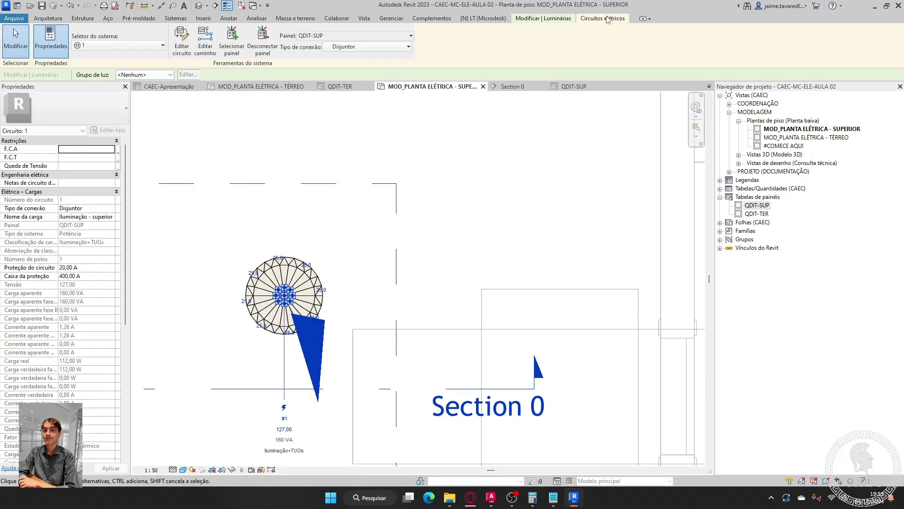
click(183, 42)
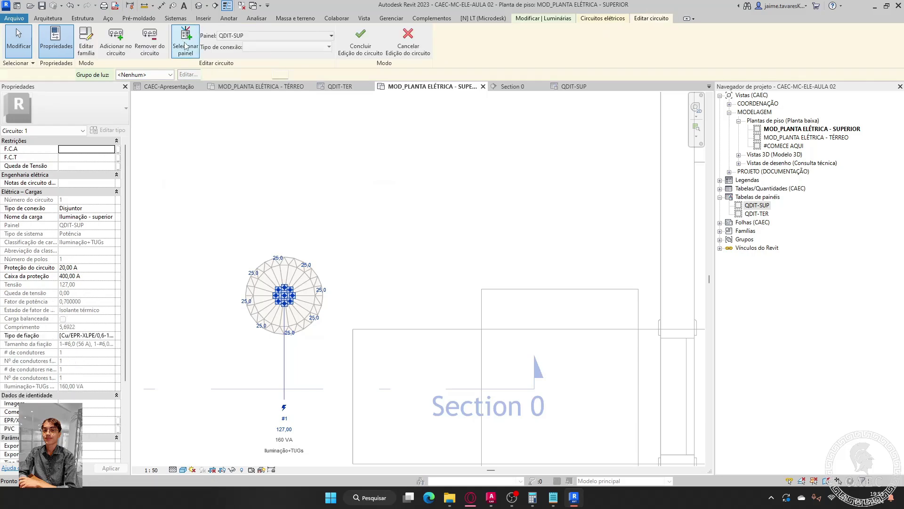
scroll(480, 202, down, 3)
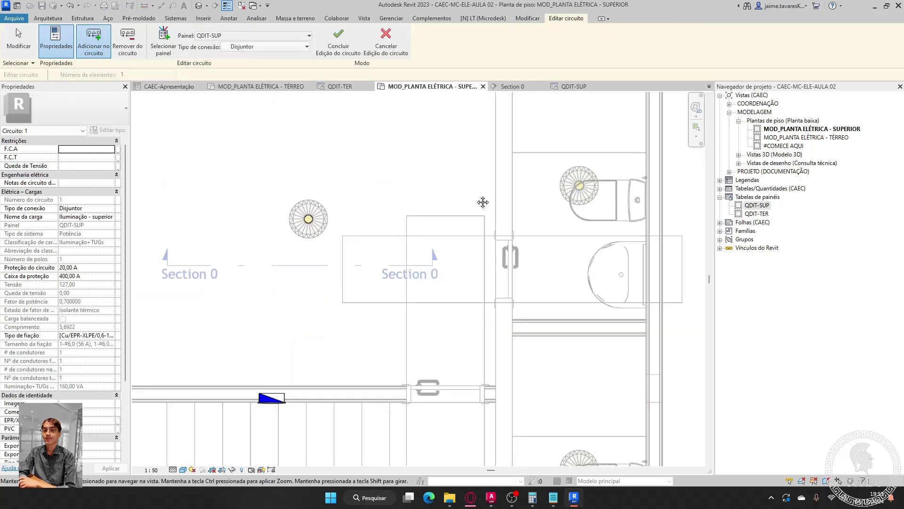
scroll(442, 144, up, 2)
scroll(437, 139, down, 2)
middle_drag(440, 161, 457, 196)
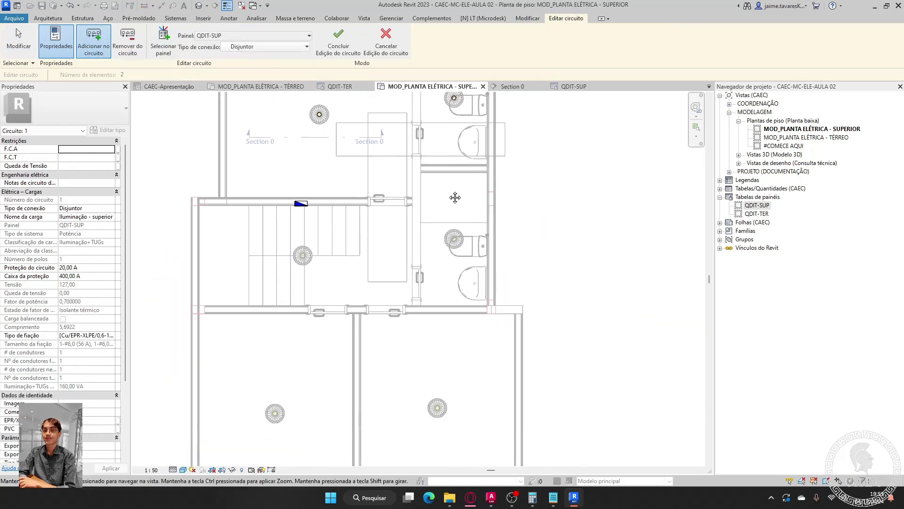
- Add the lower bathroom, staircase, two bedroom and balcony light points to the circuit and finish editing it
scroll(457, 196, down, 1)
click(454, 227)
click(306, 242)
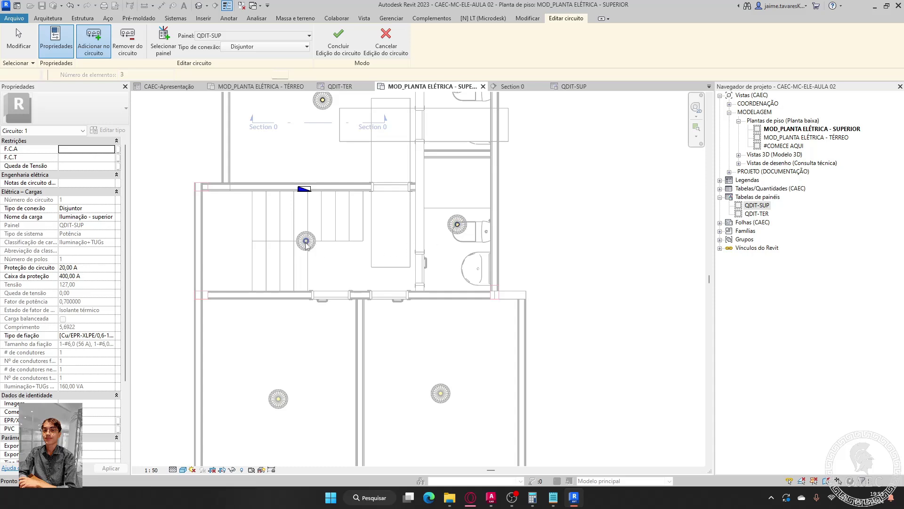
click(441, 388)
click(278, 399)
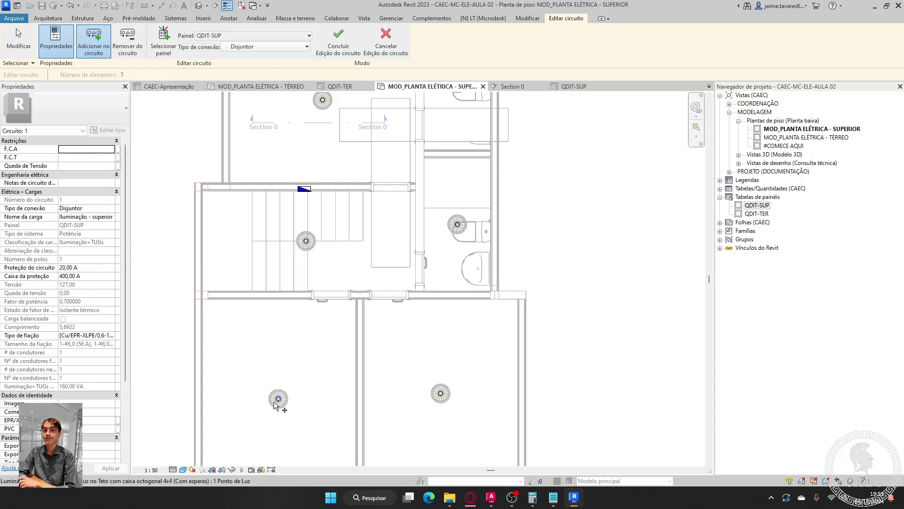
middle_drag(370, 420, 404, 276)
click(469, 367)
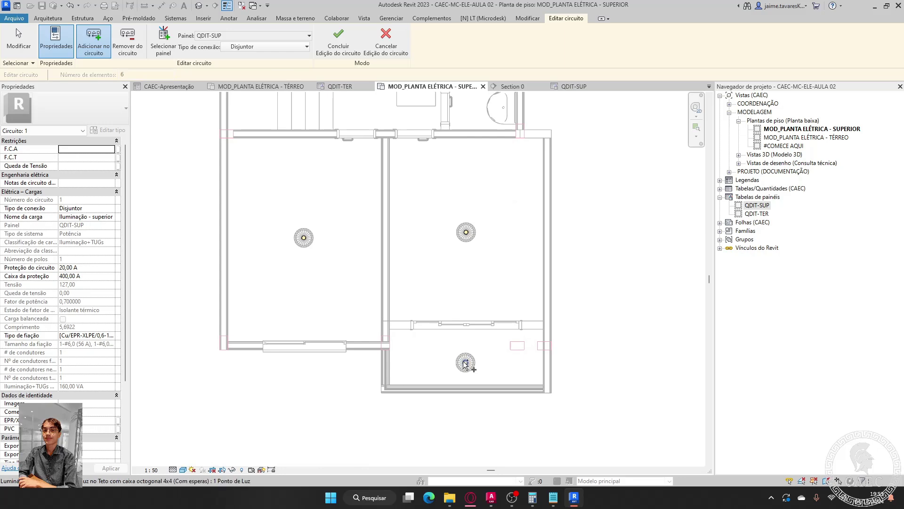
middle_drag(439, 209, 443, 362)
scroll(443, 362, down, 2)
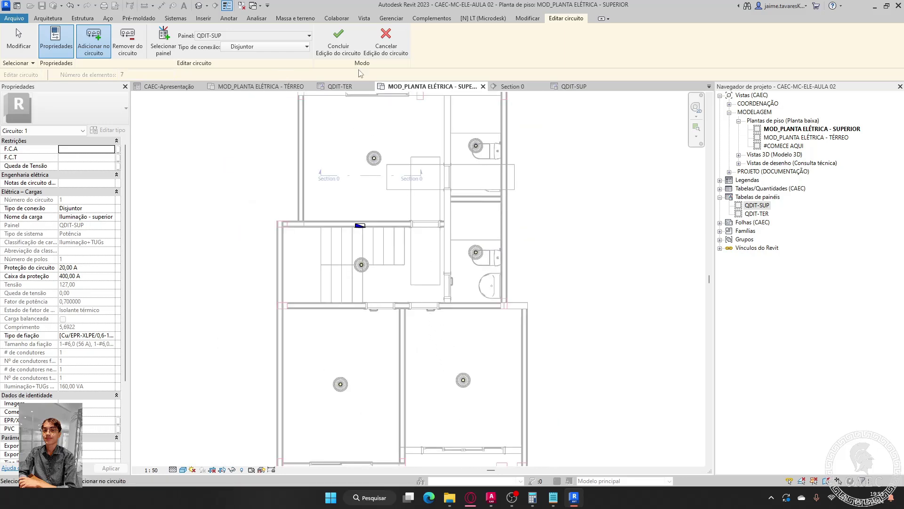
click(339, 50)
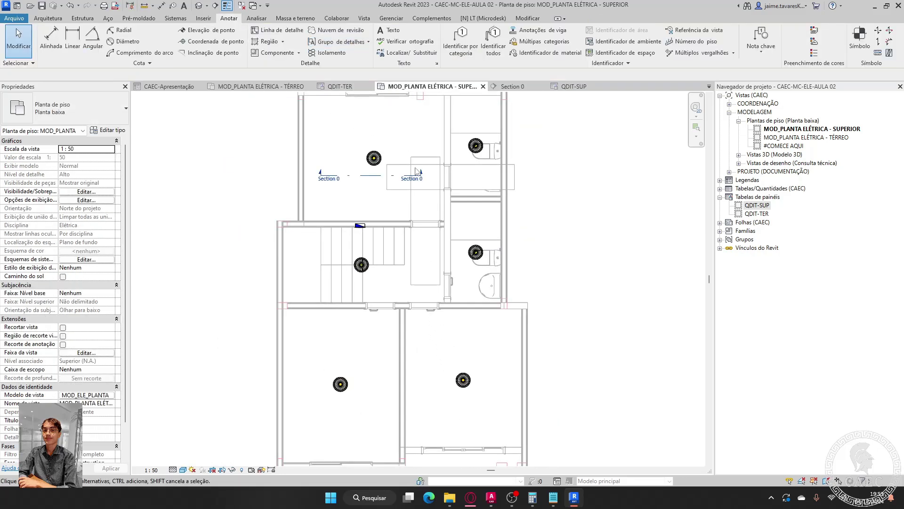
- Tag by category, with leaders, the light points above the Section 0 line, in both bathrooms and over the staircase
scroll(417, 173, up, 4)
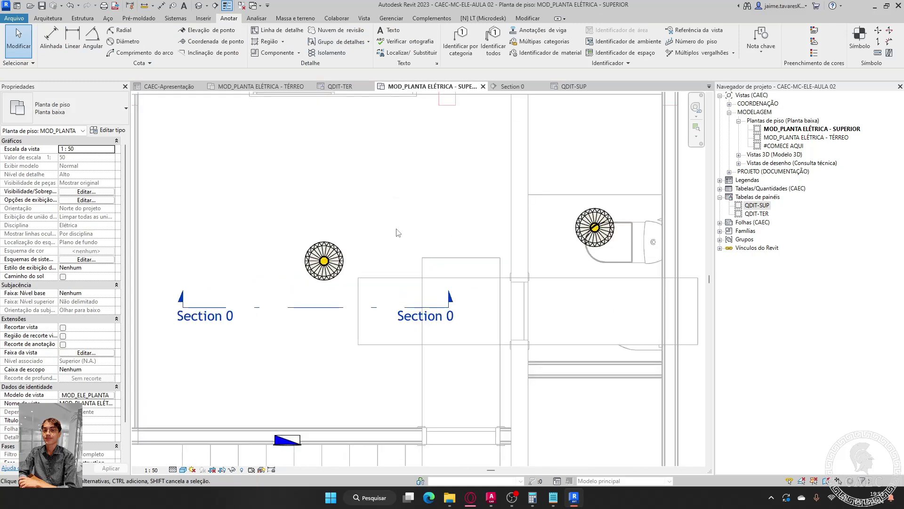
key(t)
key(g)
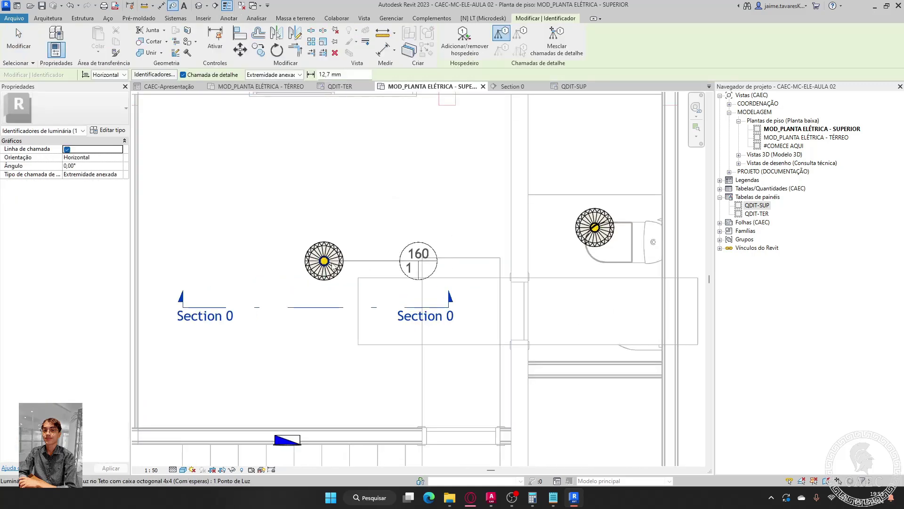
click(331, 266)
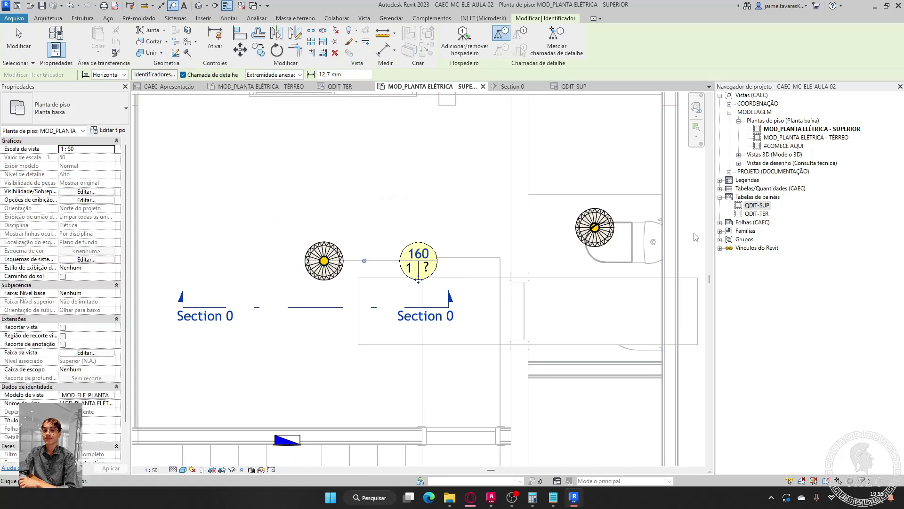
click(604, 230)
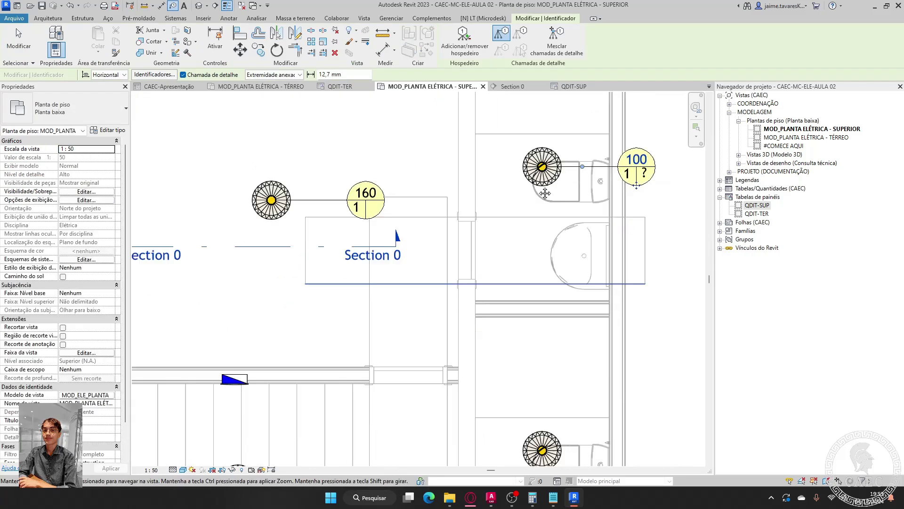
scroll(604, 229, down, 2)
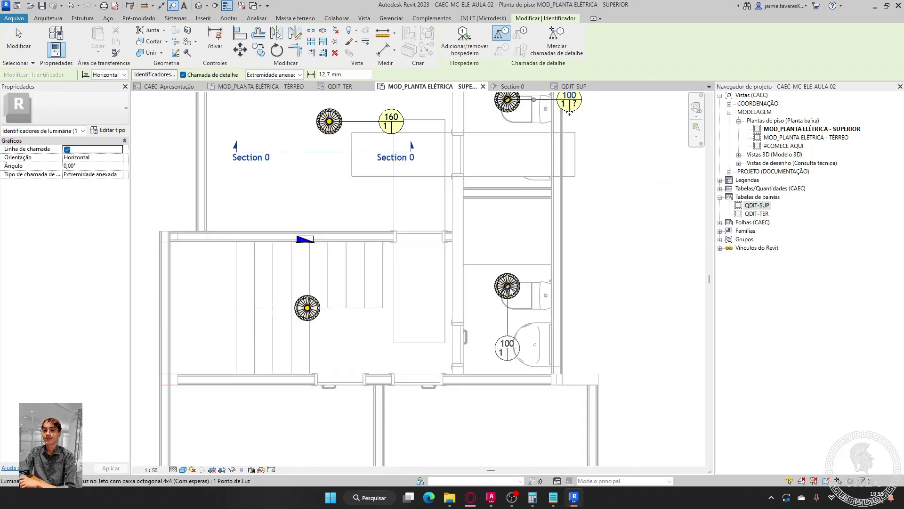
click(569, 297)
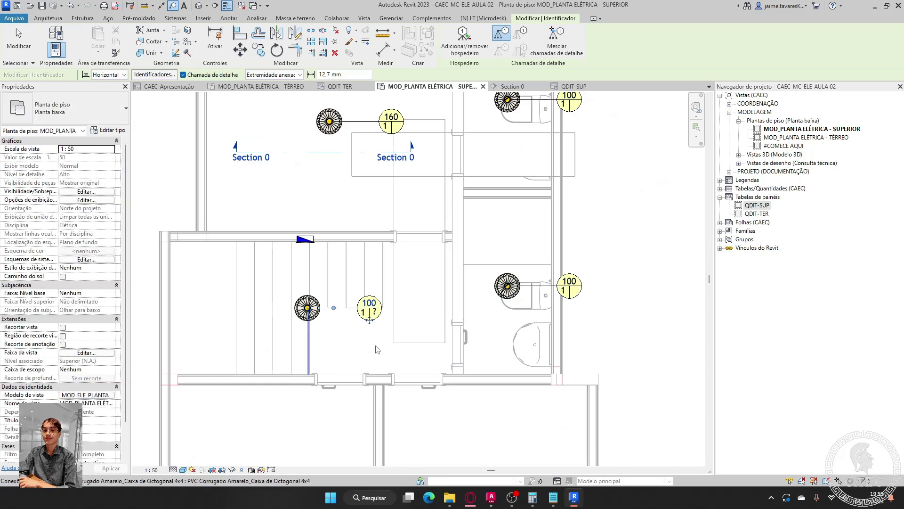
- Tag the light points of the two lower bedrooms and the balcony, and end the tagging command
middle_drag(369, 317, 401, 137)
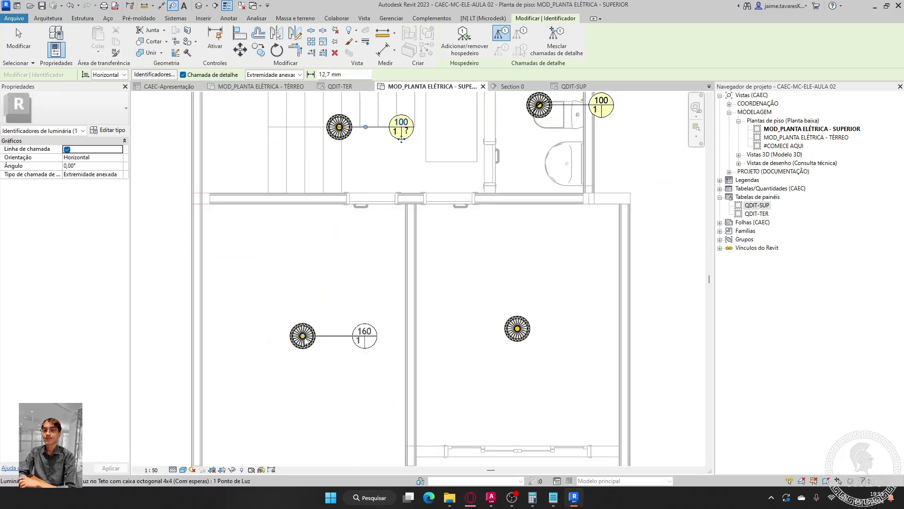
click(518, 330)
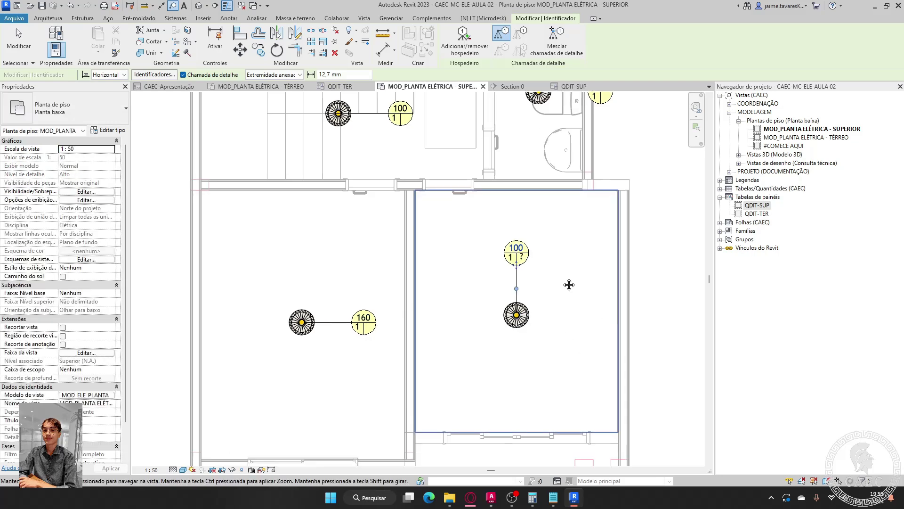
ctrl+scroll(529, 309, down, 5)
click(517, 307)
key(Escape)
key(Escape)
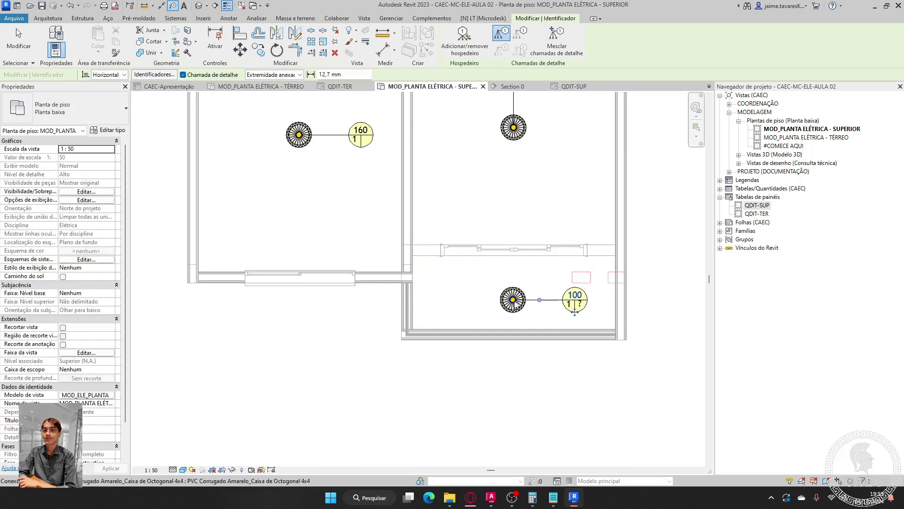
- Select all light fixture tags visible in the plan and turn off their leader lines
scroll(585, 400, down, 5)
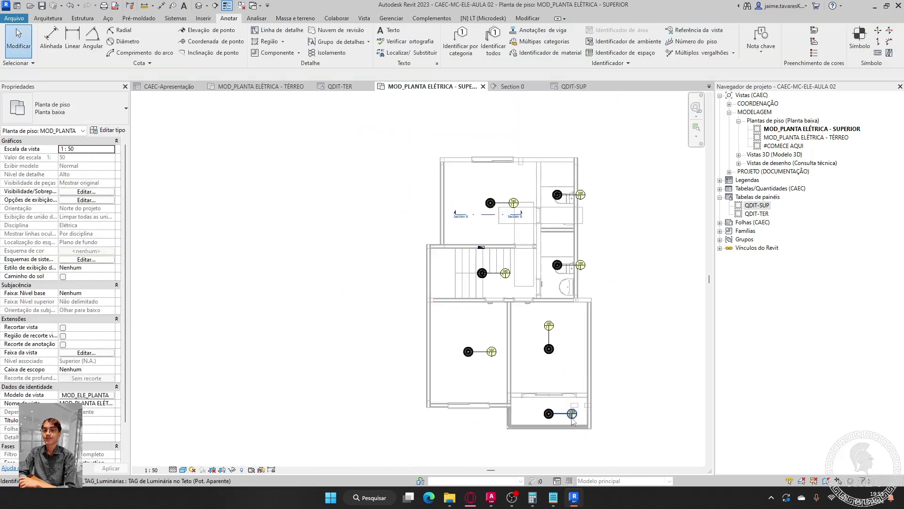
click(572, 413)
right_click(568, 272)
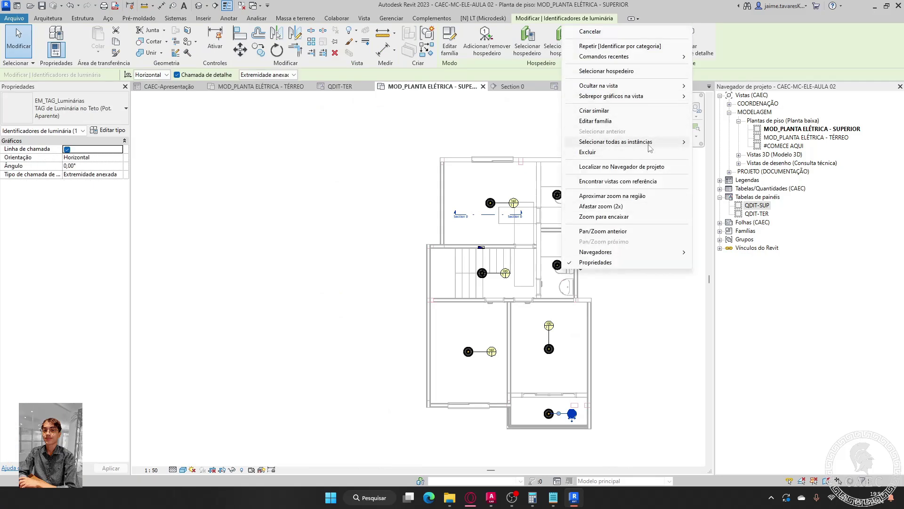
mouse_move(659, 142)
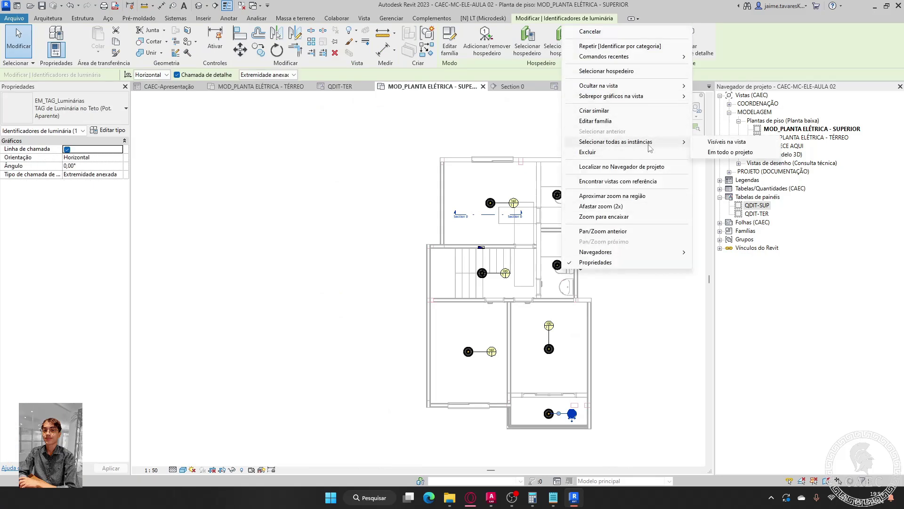
click(712, 145)
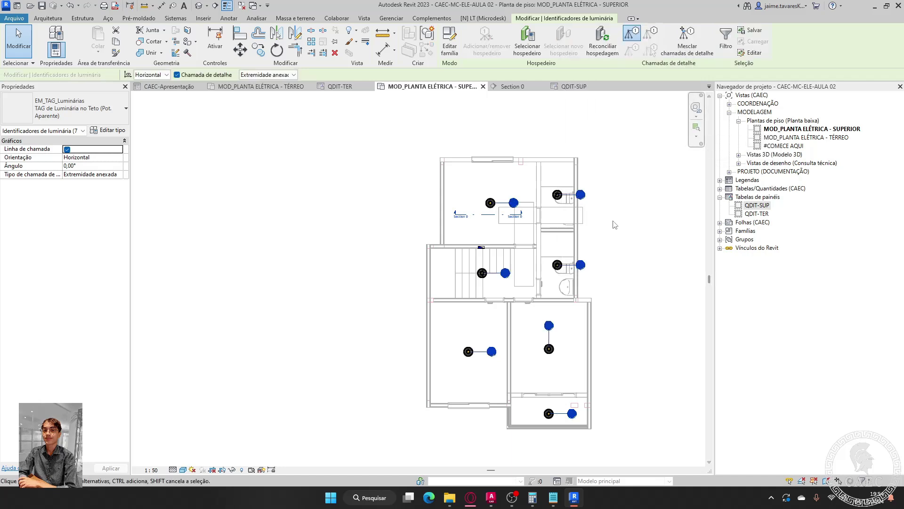
click(67, 150)
- Align the tag of the light point above the Section 0 line with that light point's vertical centreline
scroll(527, 169, up, 5)
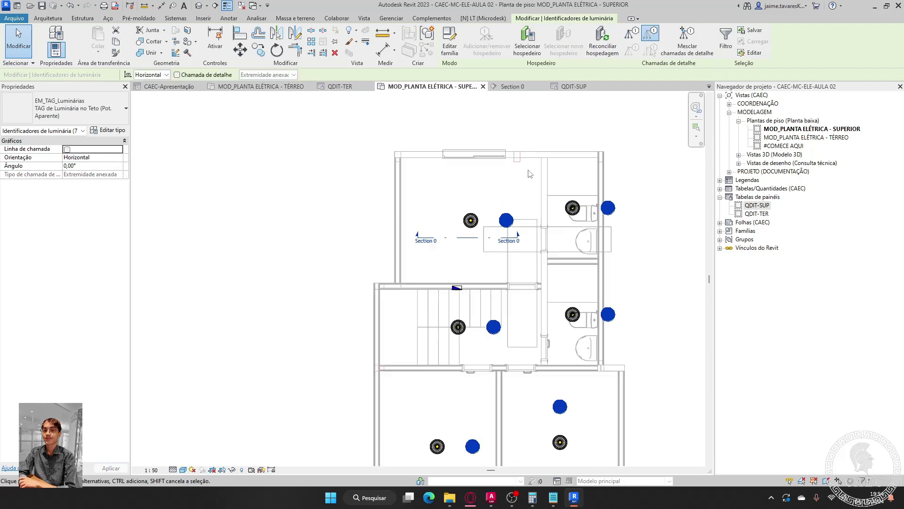
scroll(513, 189, up, 3)
click(414, 272)
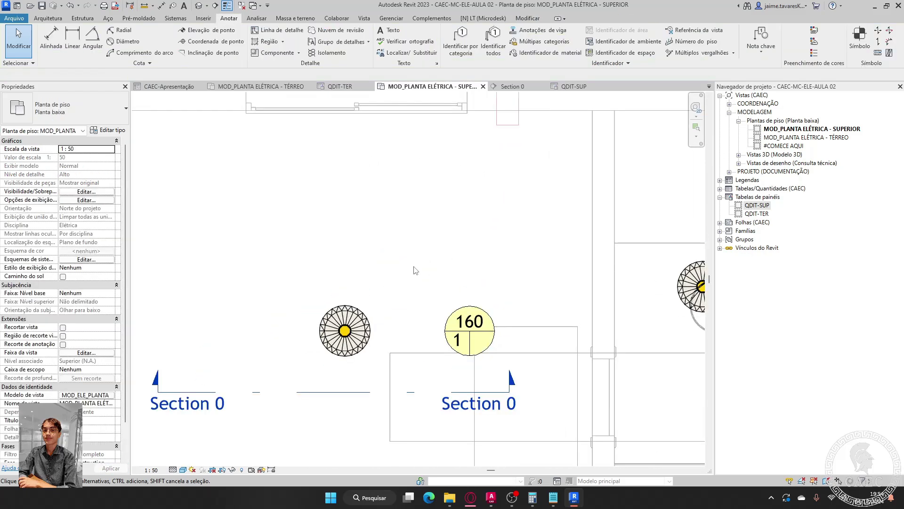
key(a)
key(l)
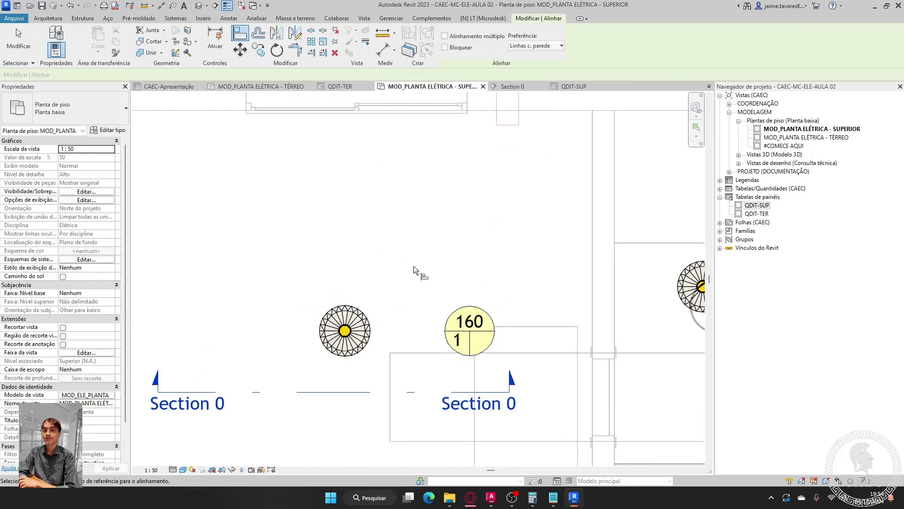
click(350, 314)
click(471, 322)
middle_drag(511, 311, 326, 280)
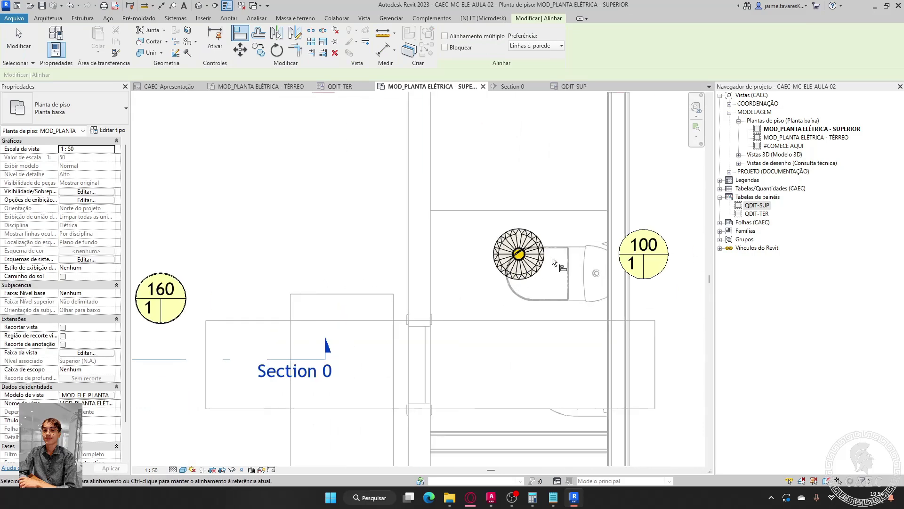
- Align the tags of both bathroom light points with the vertical centrelines of their light points
click(522, 241)
click(643, 244)
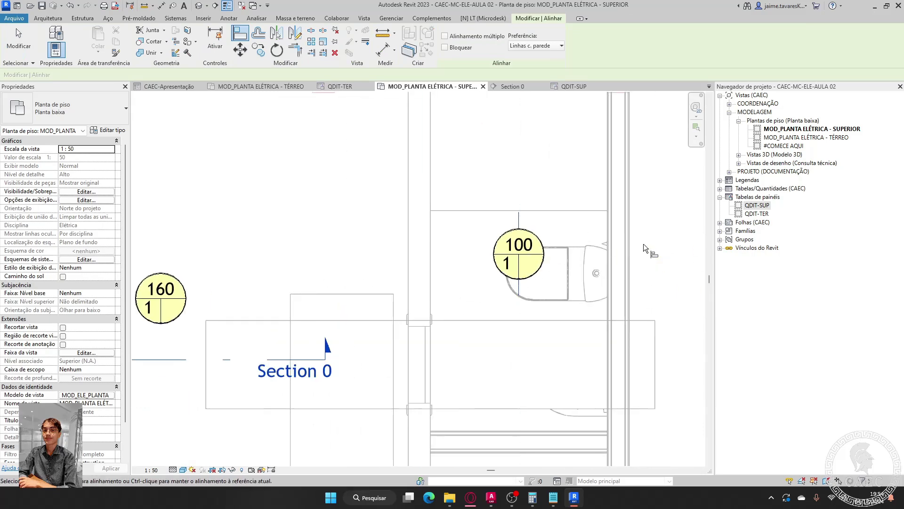
scroll(524, 349, down, 2)
middle_drag(524, 350, 561, 256)
scroll(558, 304, up, 2)
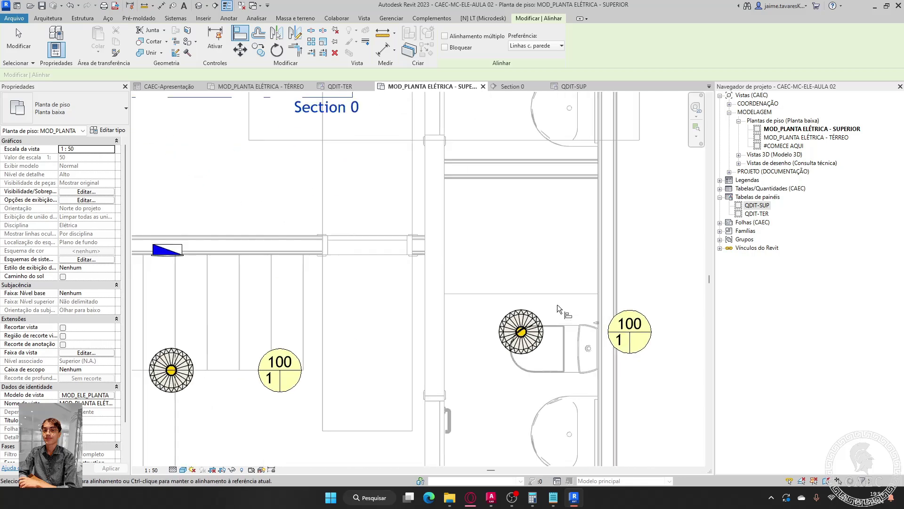
click(523, 312)
click(633, 321)
- Align the tags of the staircase and lower-left bedroom light points with the vertical centrelines of their light points
middle_drag(424, 342, 595, 258)
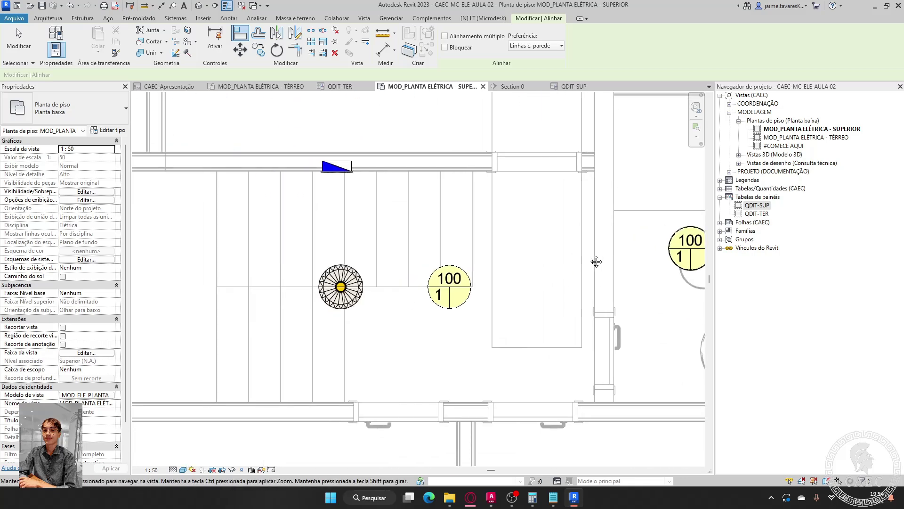
click(450, 285)
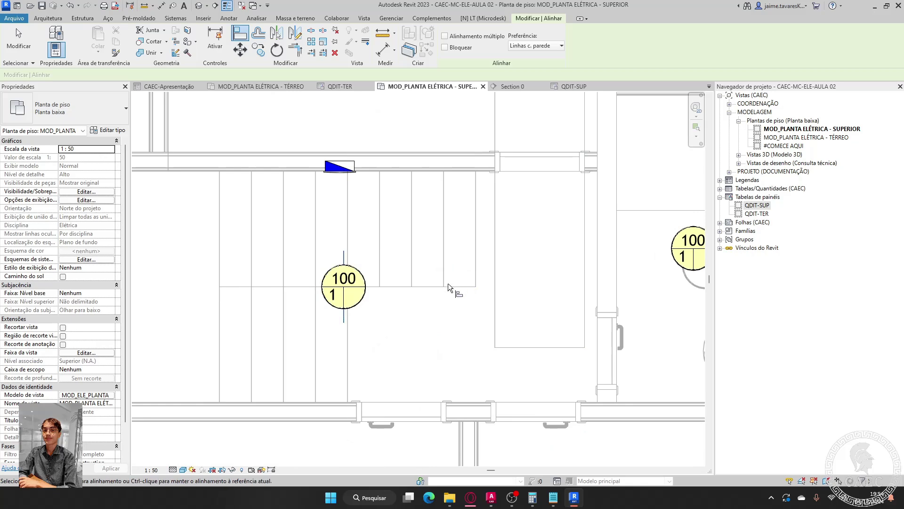
scroll(448, 284, down, 3)
scroll(378, 300, up, 3)
click(379, 300)
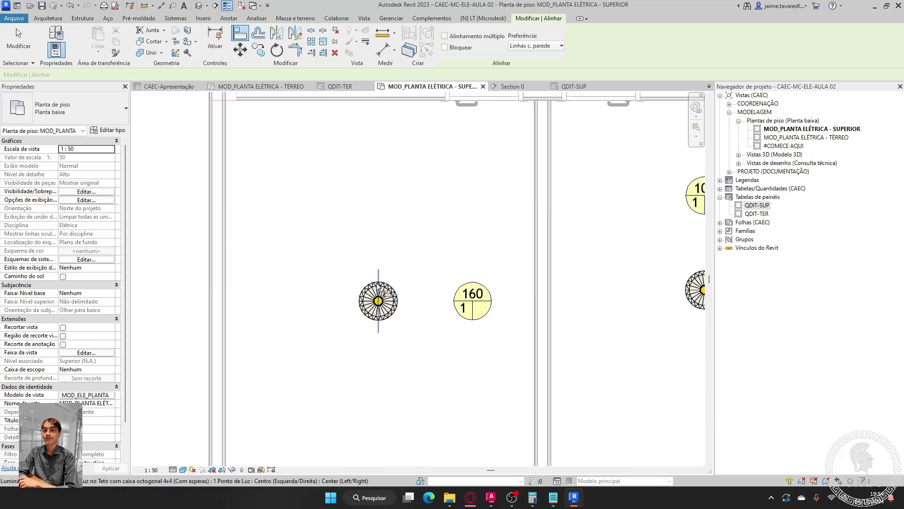
click(483, 293)
- Align the lower-right bedroom tag with its light's horizontal centreline and the balcony tag with its light's vertical centreline, and end the alignment
middle_drag(536, 282, 466, 239)
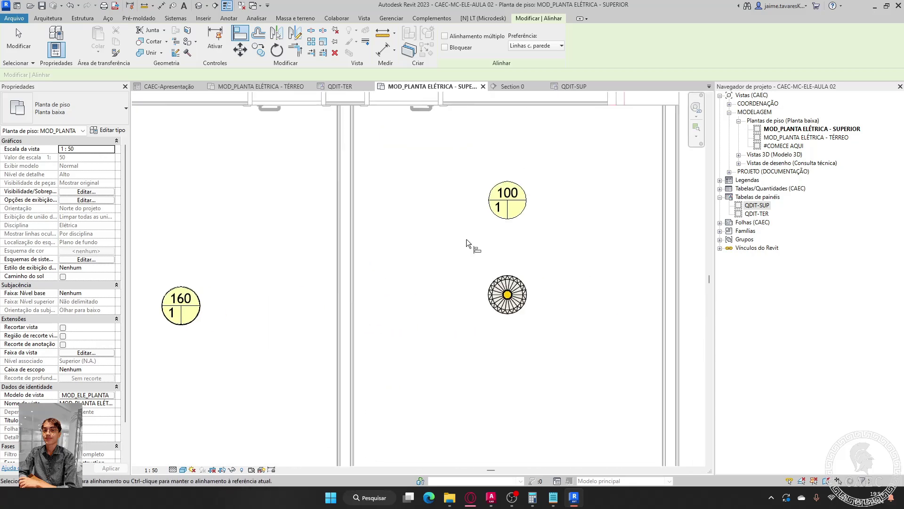
click(533, 295)
click(528, 200)
scroll(528, 200, down, 3)
scroll(482, 337, up, 3)
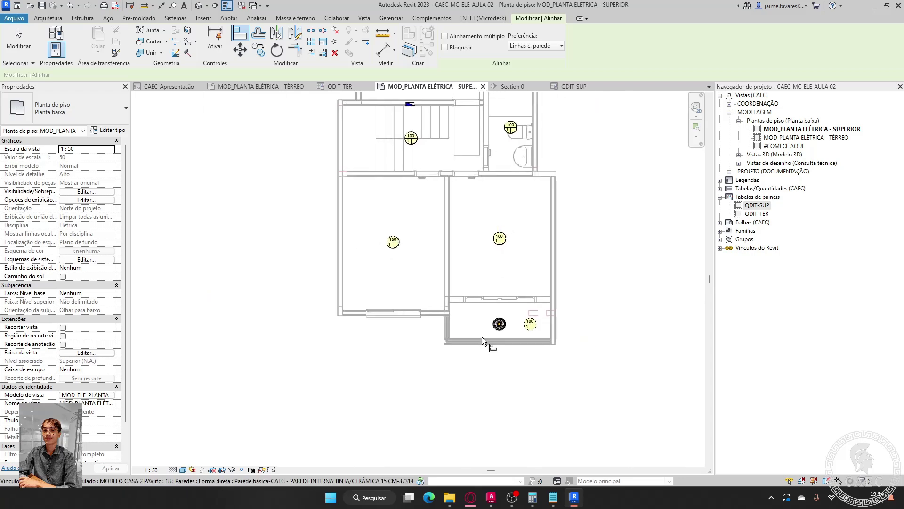
click(578, 306)
key(Escape)
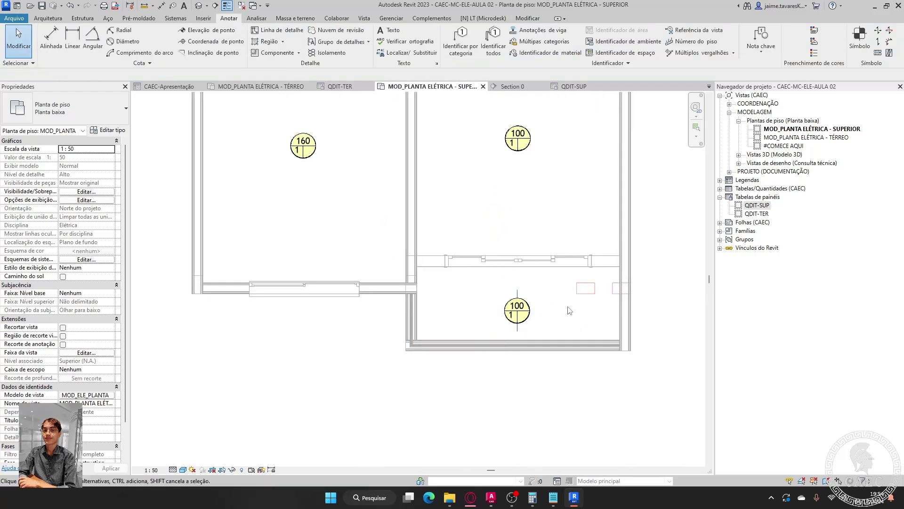
- Examine the aligned light point tags in the rooms of the upper-floor plan
scroll(545, 191, down, 3)
scroll(526, 281, up, 2)
scroll(528, 282, up, 3)
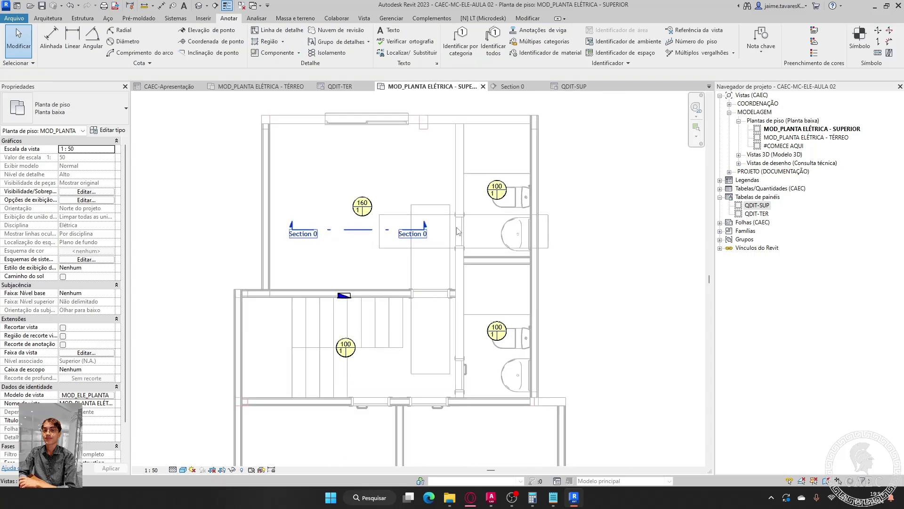
scroll(530, 285, down, 2)
scroll(534, 288, up, 2)
scroll(412, 309, down, 1)
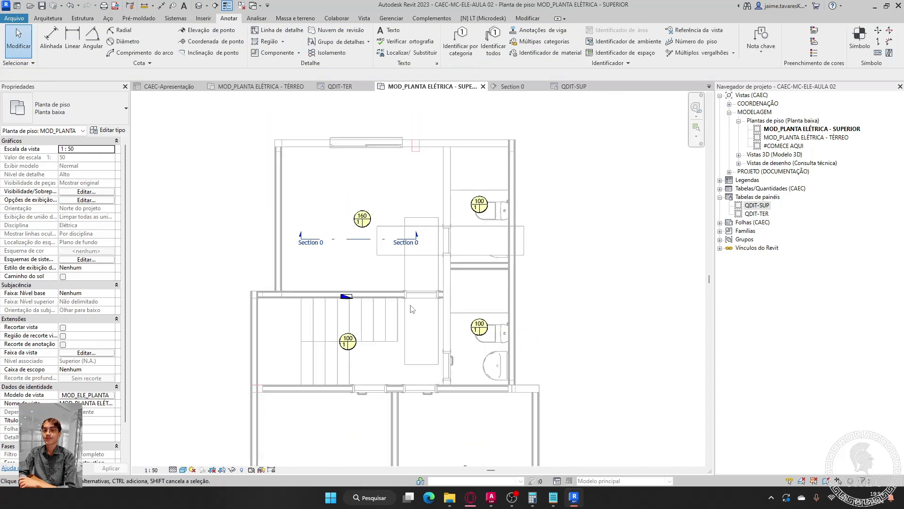
scroll(454, 207, up, 2)
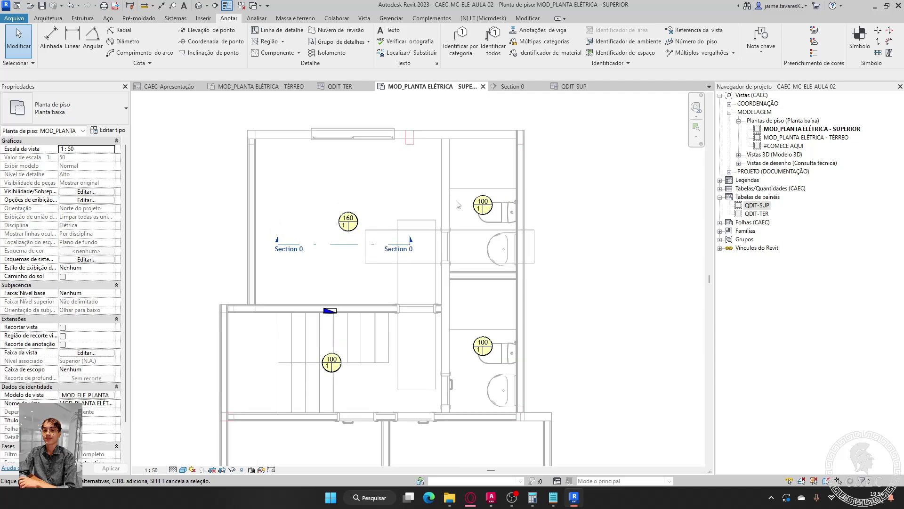
scroll(447, 194, up, 1)
scroll(447, 193, down, 3)
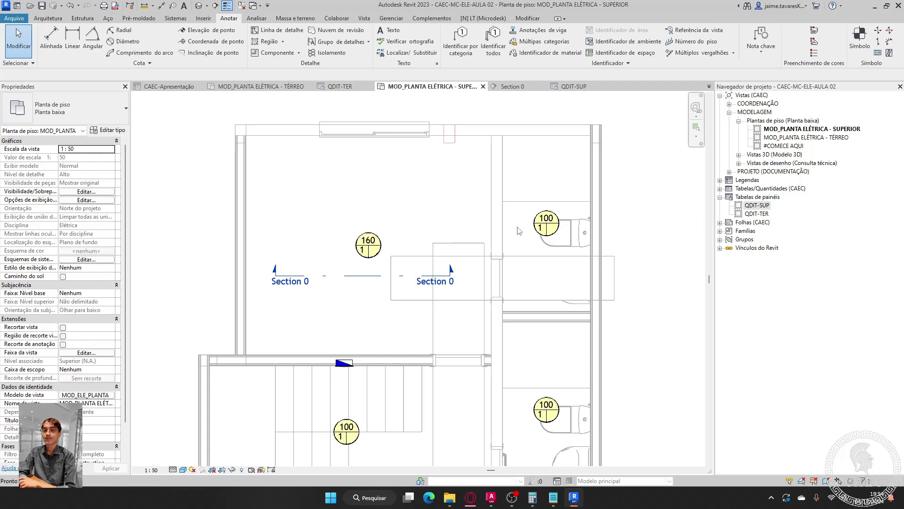
- Start placing a component, search the types for "interrupt" and choose Interruptor 1 tecla from EM_MEP_Interruptor (1 tecla) 4x2 - Convencional
key(c)
key(m)
click(112, 123)
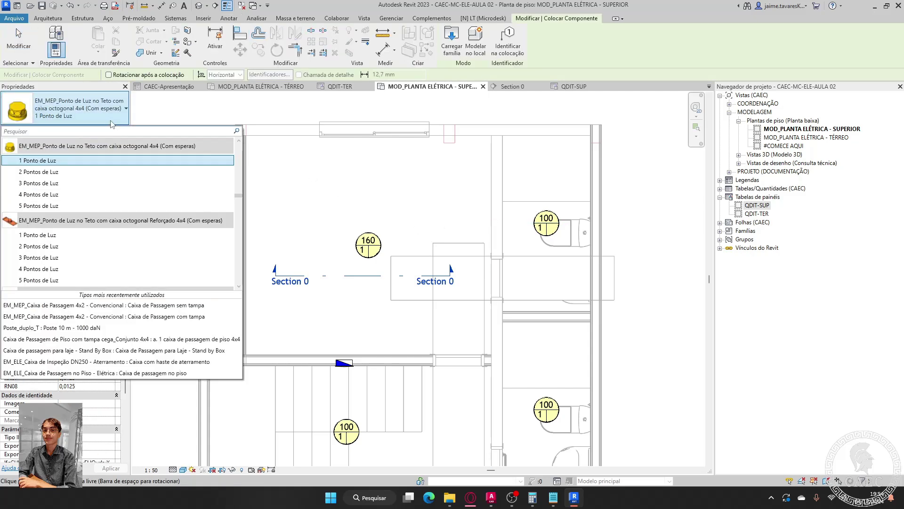
text(interrupt)
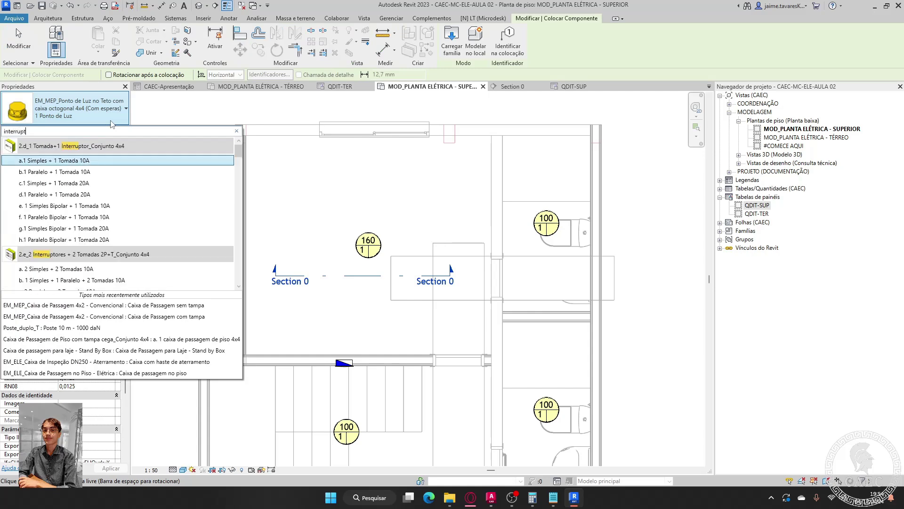
scroll(90, 197, down, 6)
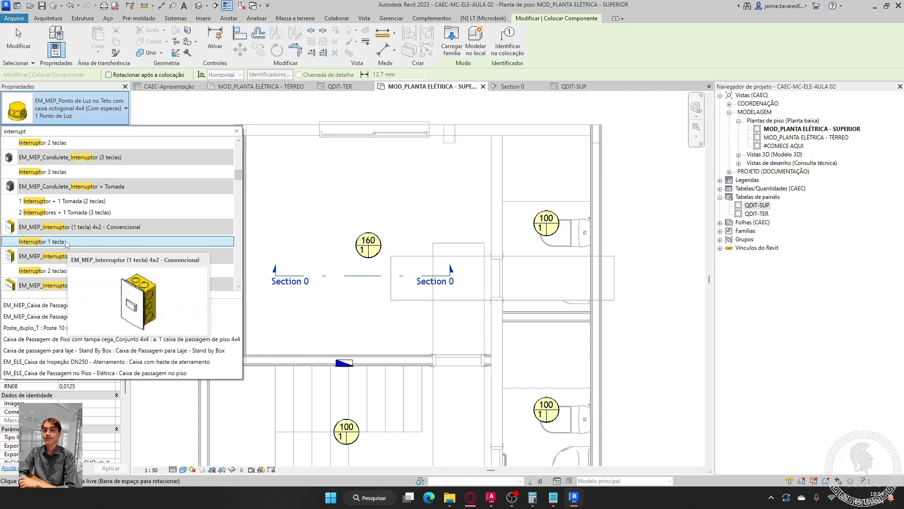
click(69, 243)
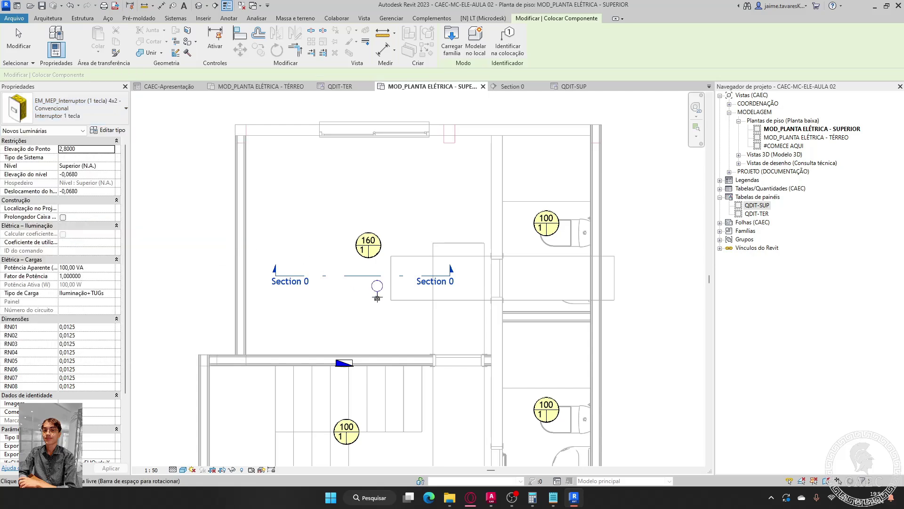
- Place a one-key switch on the suite wall beside its door and another, rotated, on the upper bathroom wall above its door
scroll(450, 357, up, 5)
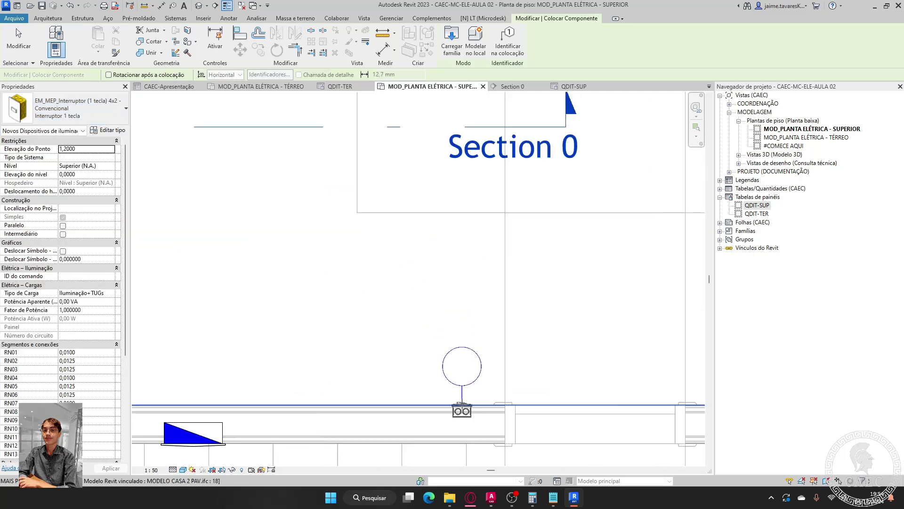
middle_drag(501, 308, 177, 417)
scroll(178, 418, down, 2)
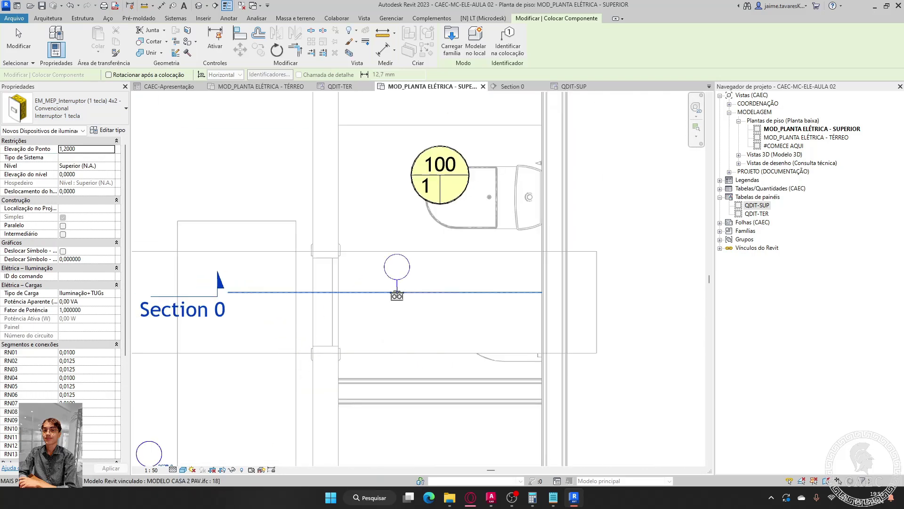
key(space)
key(space)
key(space)
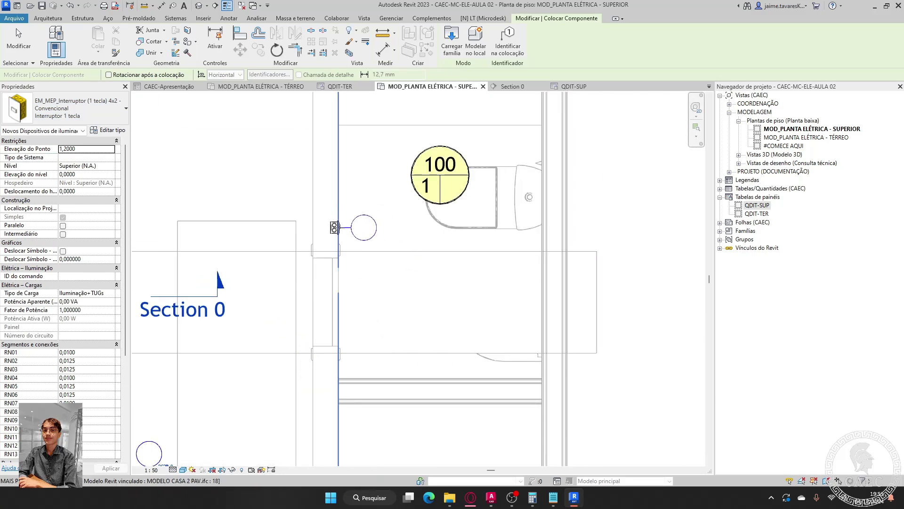
click(335, 229)
- Place a one-key switch on the lower bathroom's wall just above its door
scroll(365, 226, down, 4)
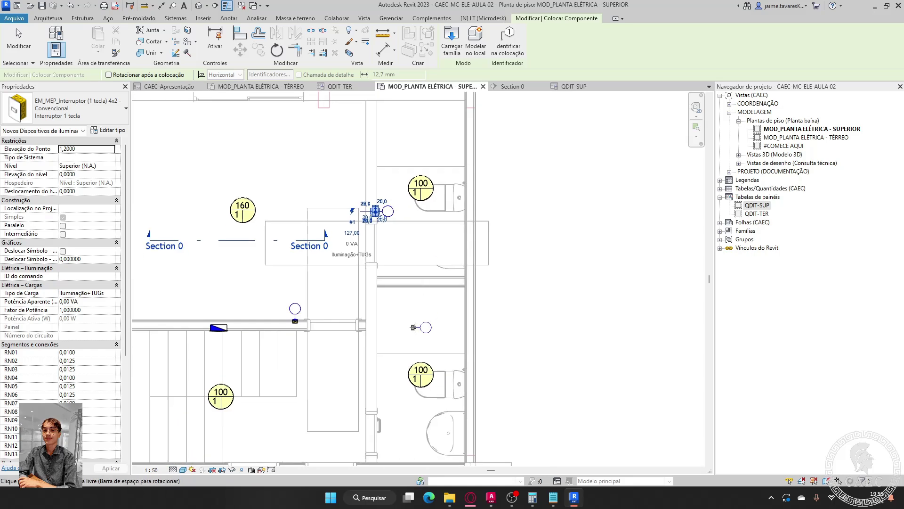
scroll(407, 367, up, 3)
click(411, 330)
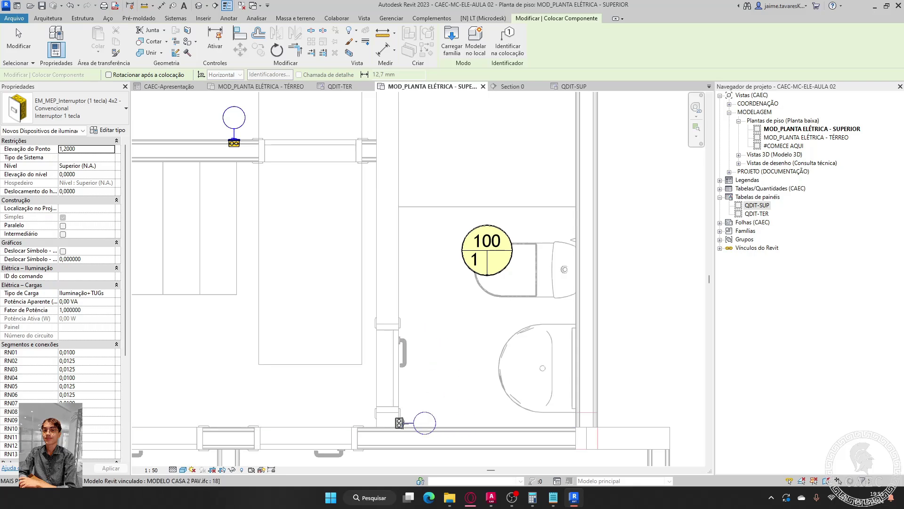
click(396, 300)
scroll(424, 330, down, 3)
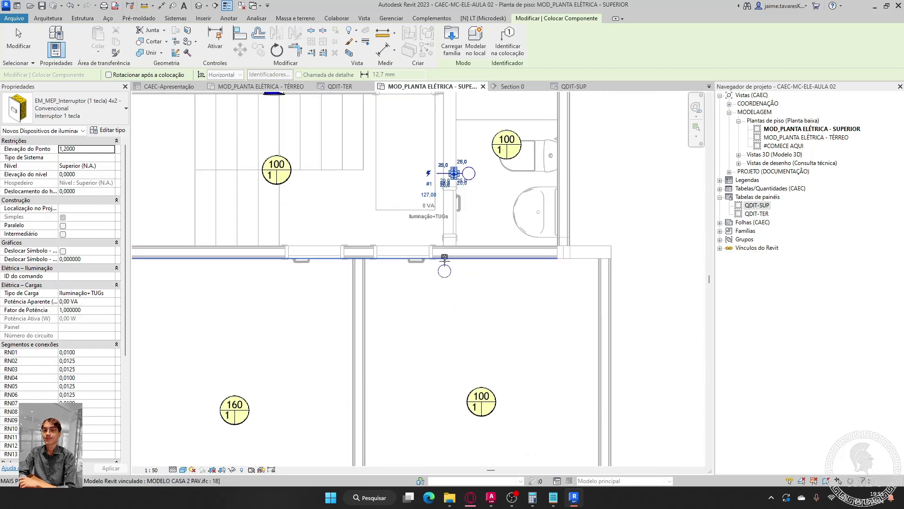
- Switch to AutoCAD to examine the rooms and door swings in the upper-floor plan, and check the meeting window
scroll(444, 258, down, 2)
middle_drag(578, 269, 495, 191)
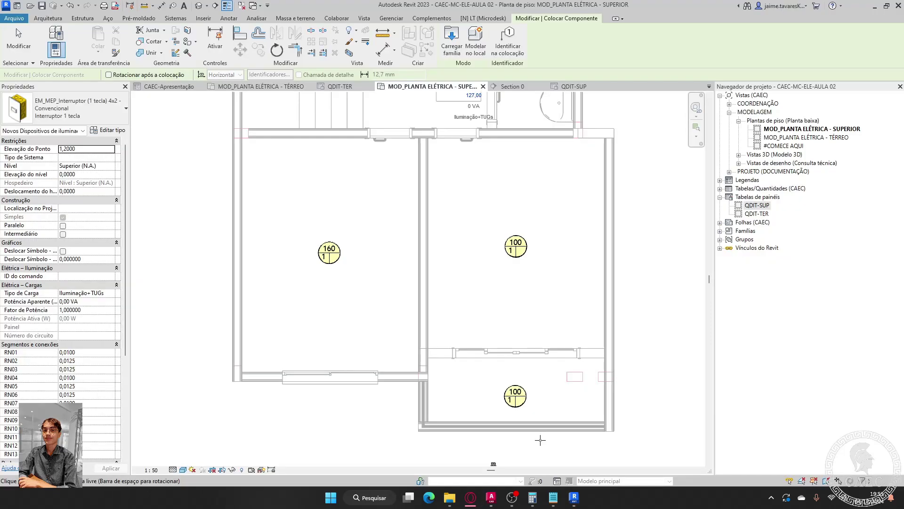
click(492, 497)
scroll(563, 281, down, 3)
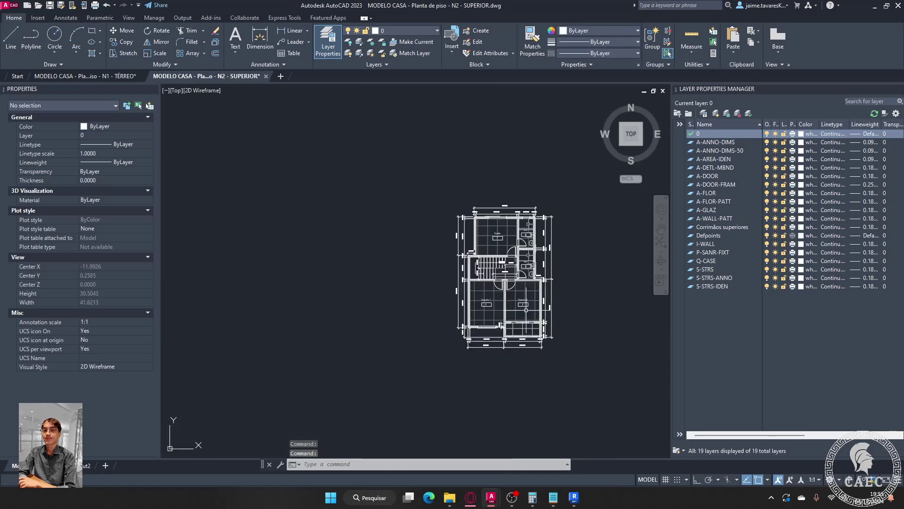
scroll(526, 310, up, 10)
scroll(546, 302, down, 3)
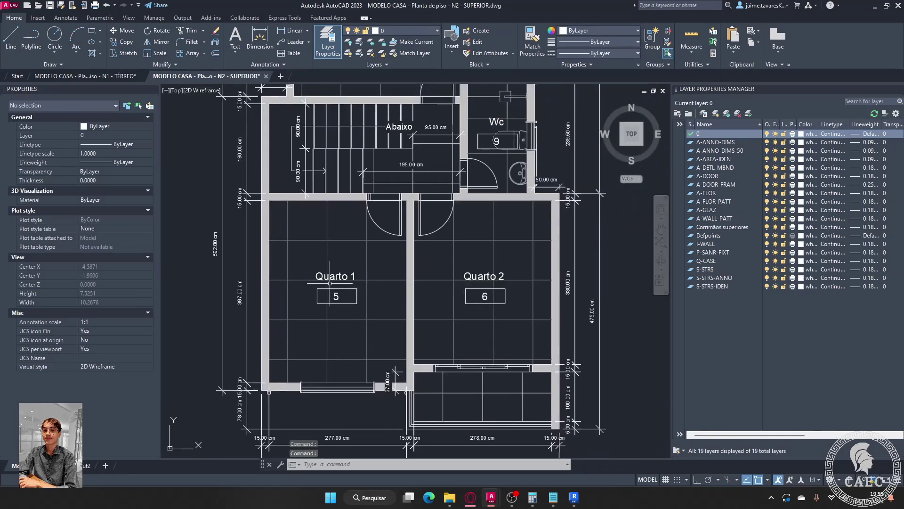
middle_drag(371, 264, 414, 431)
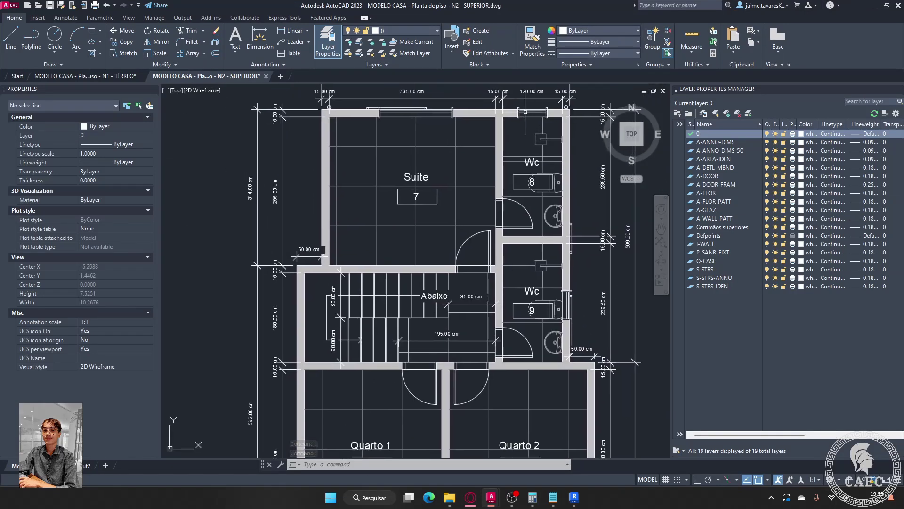
scroll(441, 259, down, 2)
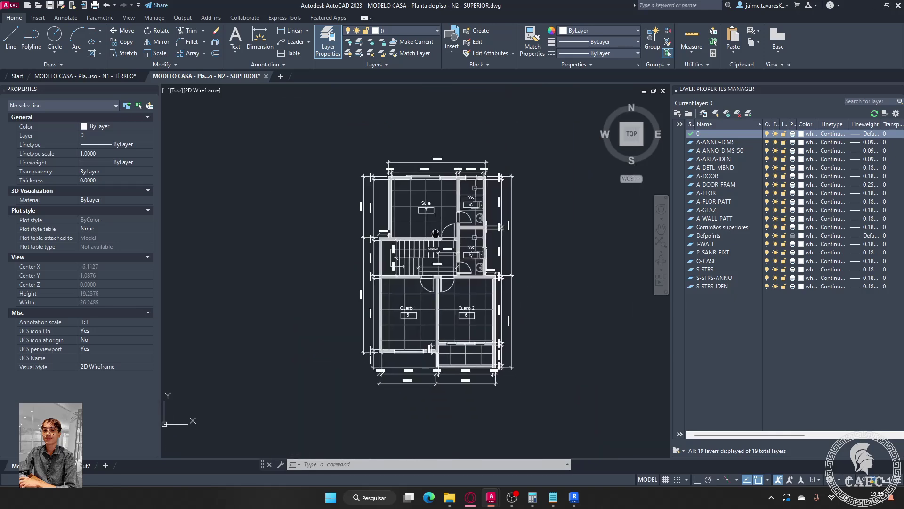
scroll(420, 237, up, 6)
mouse_move(477, 498)
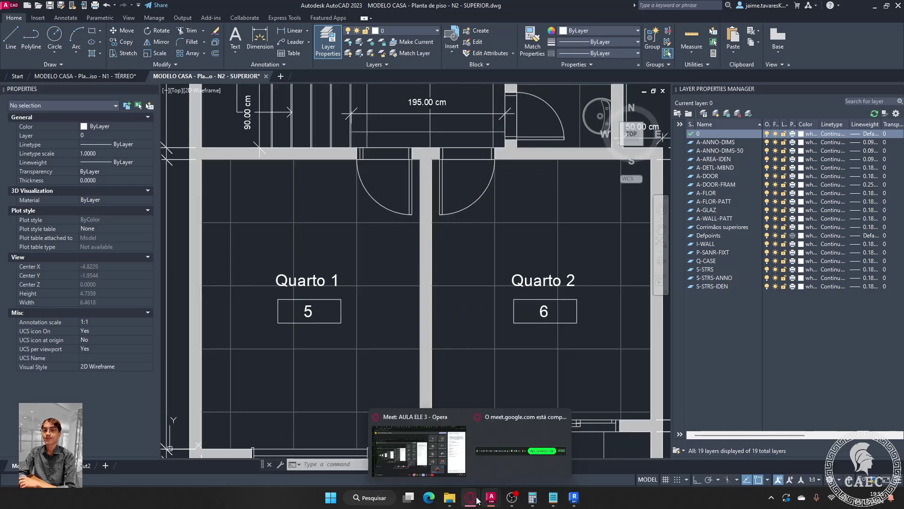
click(445, 473)
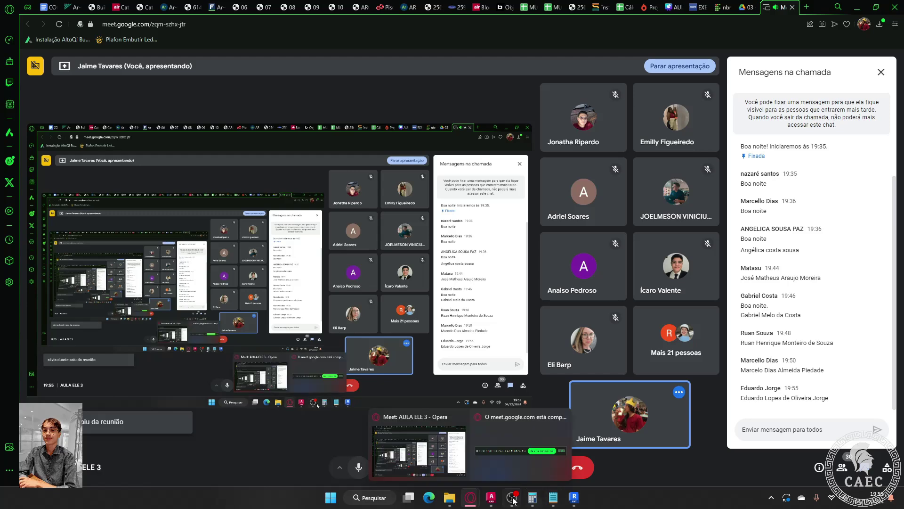
- Switch back to Revit, place a one-key switch beside the door of each lower bedroom, and end the placement
click(573, 497)
scroll(481, 240, up, 5)
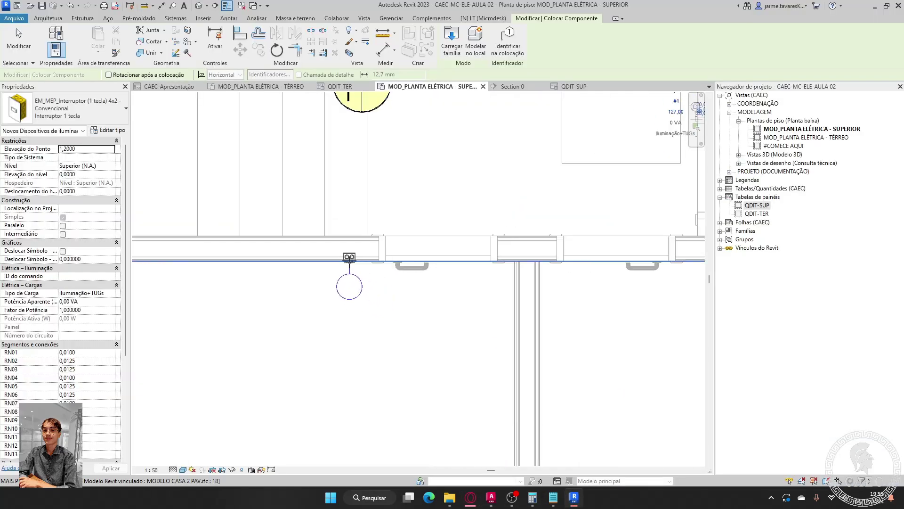
click(350, 261)
scroll(410, 338, down, 2)
middle_drag(441, 354, 411, 170)
middle_drag(506, 266, 411, 369)
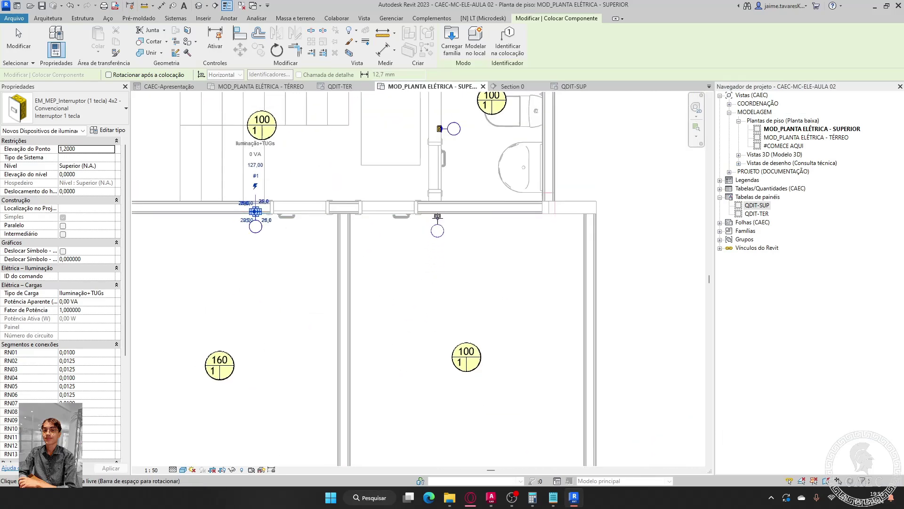
click(436, 213)
scroll(502, 200, down, 3)
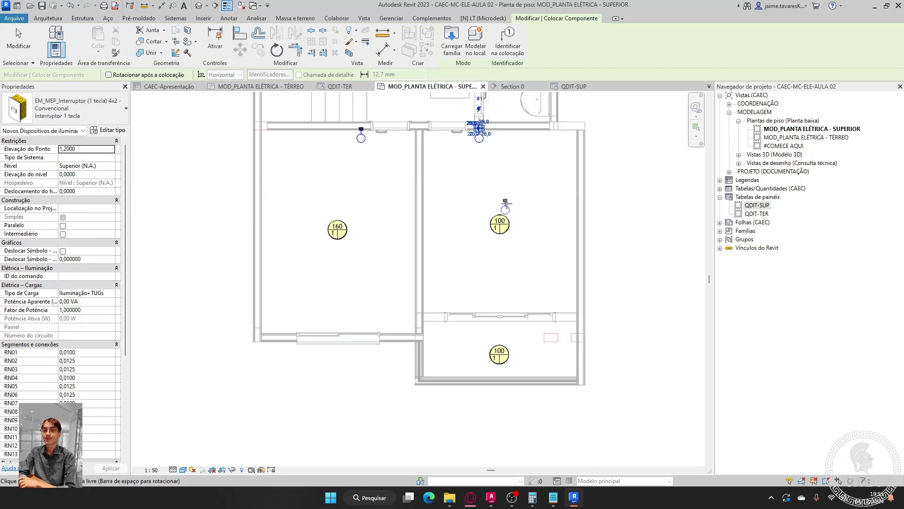
middle_drag(503, 199, 509, 328)
scroll(476, 263, up, 1)
key(Escape)
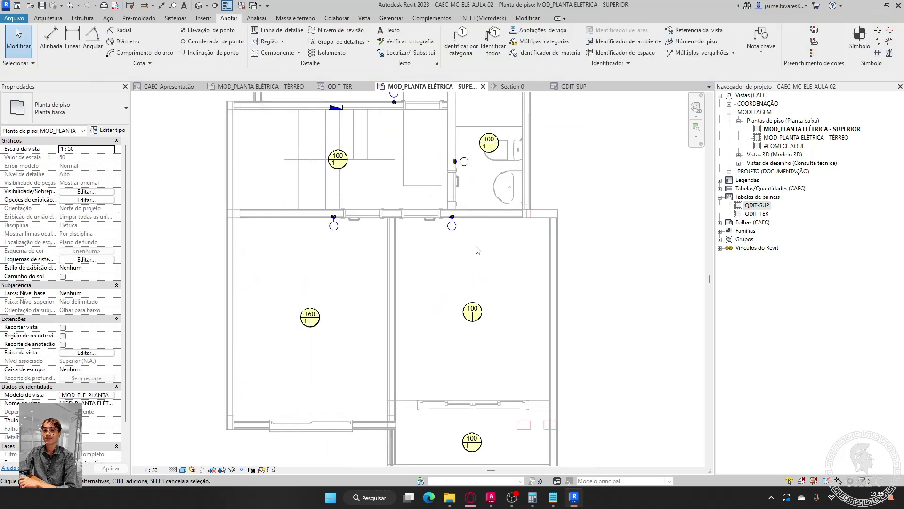
- Add an aligned dimension between the suite door's frame and the centre of the switch beside it, placed above the switch
scroll(477, 250, down, 1)
middle_drag(476, 250, 497, 366)
middle_drag(456, 208, 473, 291)
scroll(452, 298, up, 6)
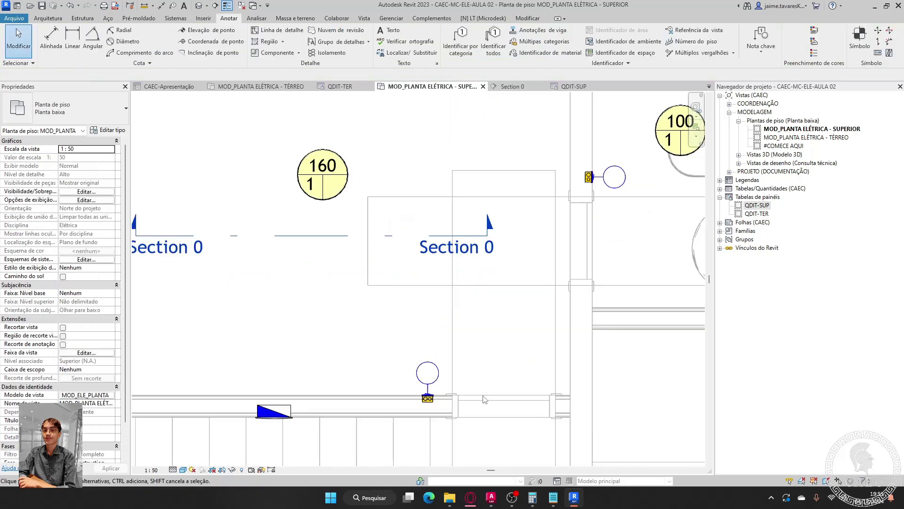
key(d)
key(i)
scroll(456, 426, up, 3)
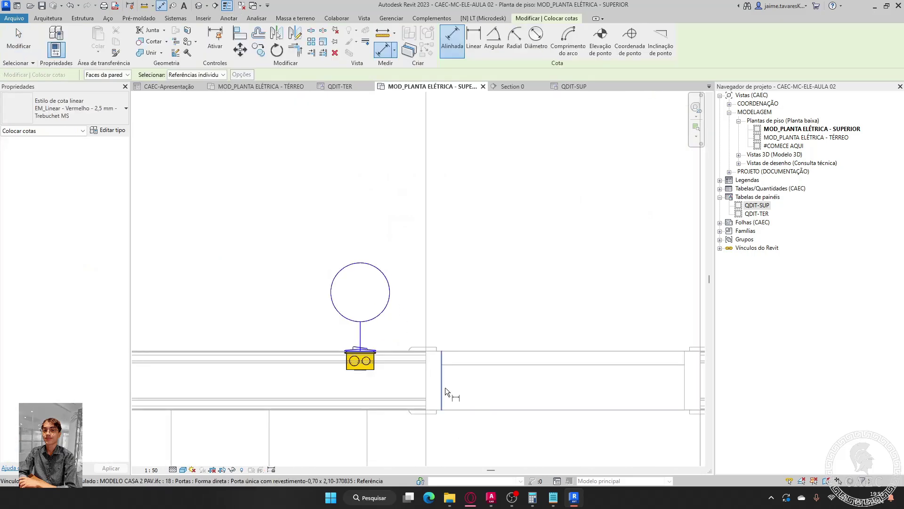
scroll(424, 380, up, 3)
click(317, 360)
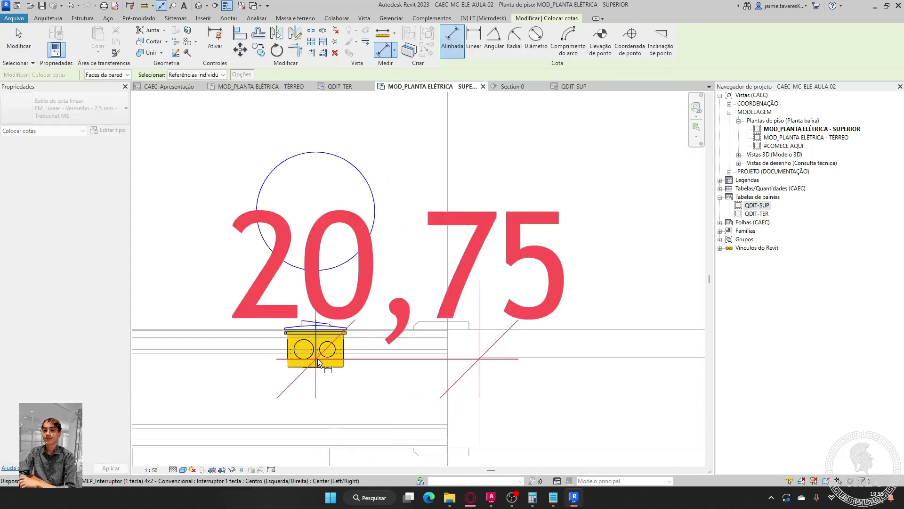
scroll(312, 347, down, 2)
middle_drag(312, 348, 381, 412)
click(283, 219)
key(Escape)
key(Escape)
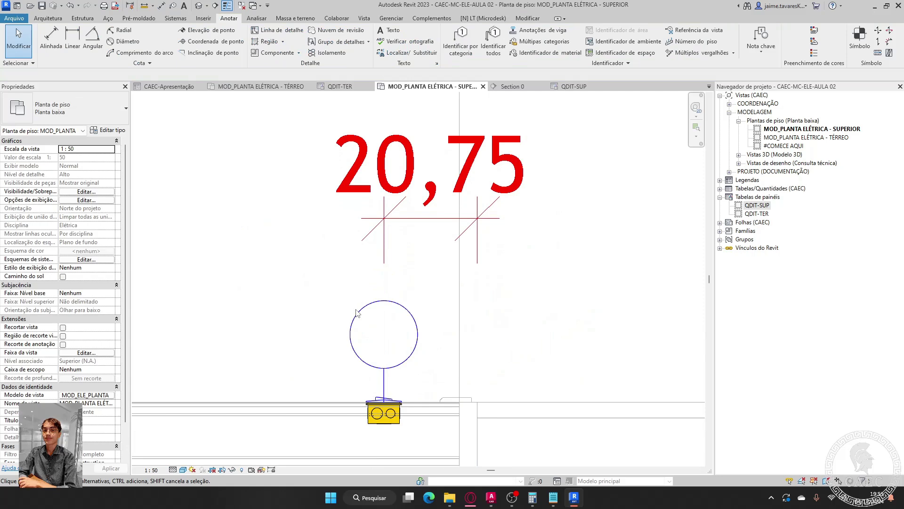
- Set the switch's distance from the door in the upper bedroom to 15 cm and delete the dimension
click(357, 313)
click(435, 209)
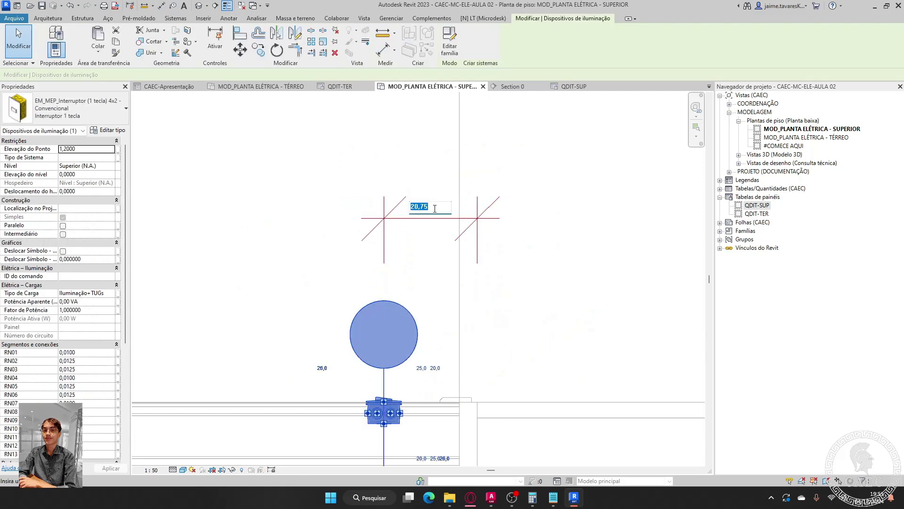
key(Return)
drag(539, 241, 461, 203)
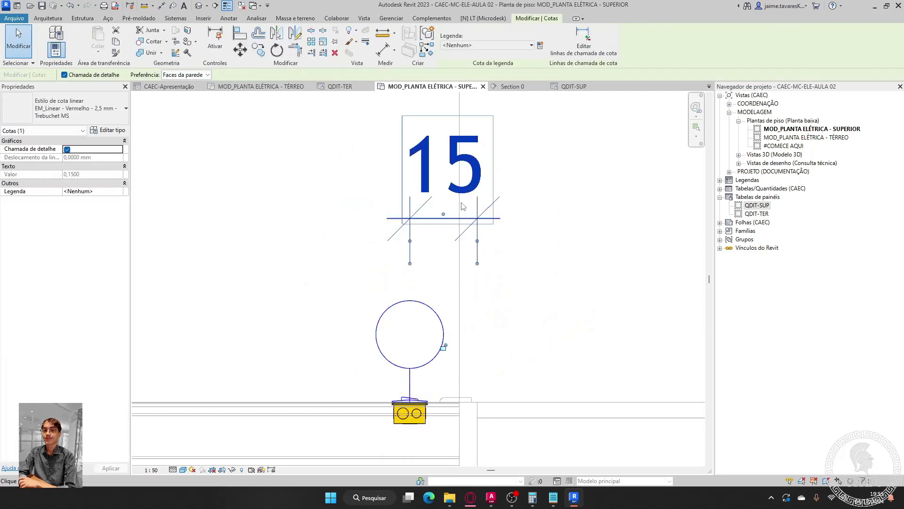
key(Delete)
- Place an aligned dimension between the door edge and the centre of the upper bathroom's switch
scroll(452, 235, down, 2)
middle_drag(430, 284, 310, 321)
scroll(310, 322, down, 3)
middle_drag(453, 173, 447, 301)
scroll(447, 300, up, 5)
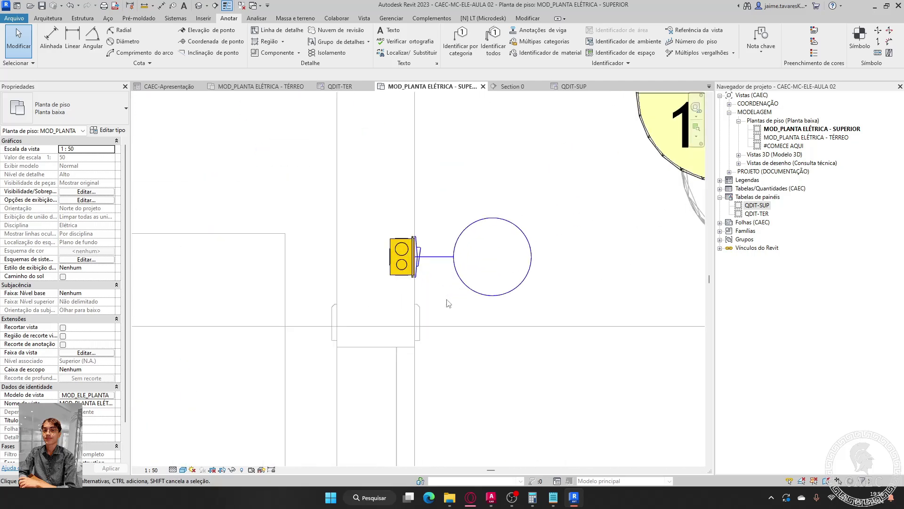
key(d)
key(i)
click(390, 353)
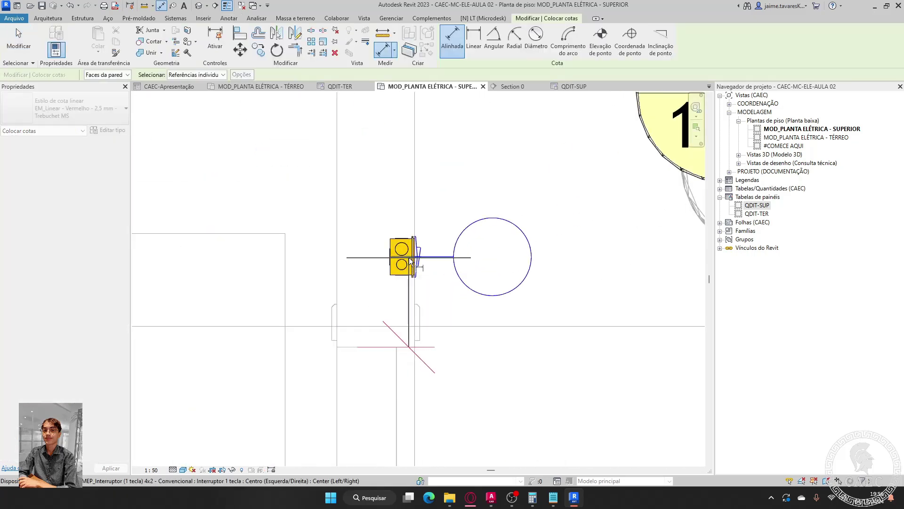
click(431, 257)
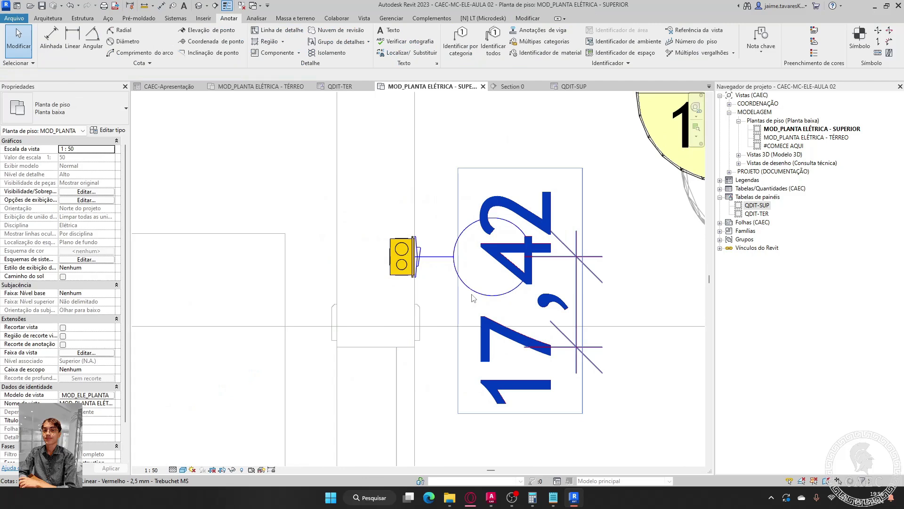
- Set the upper bathroom switch's distance from the door edge to 15 cm and remove the dimension
click(445, 262)
click(565, 302)
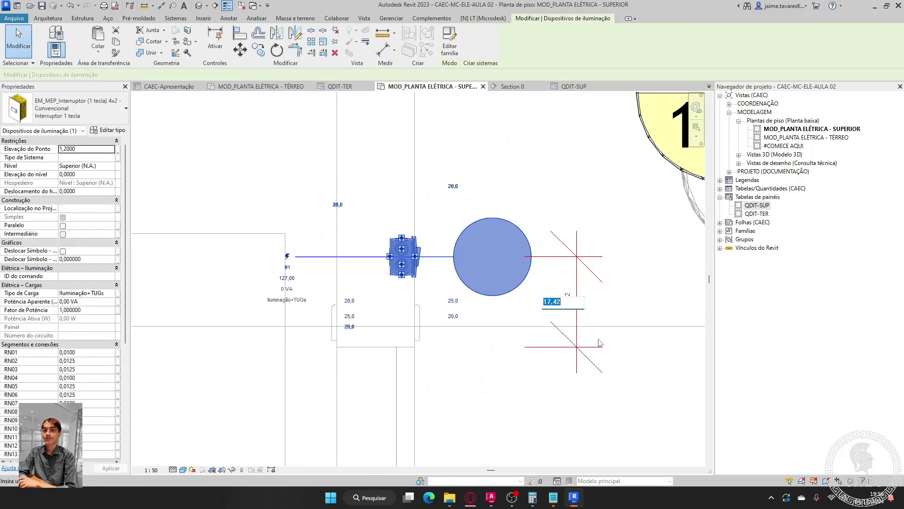
text(15)
key(Return)
drag(634, 422, 574, 349)
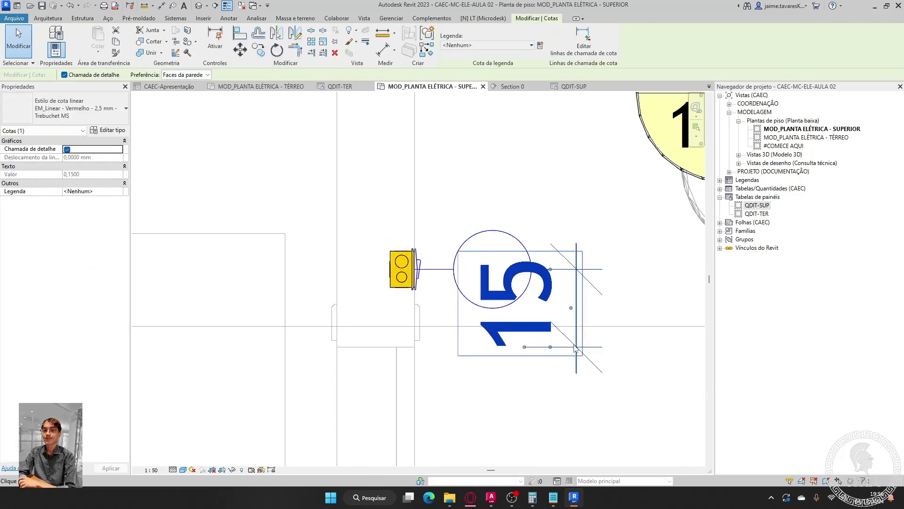
key(Escape)
- Place an aligned dimension between the lower bathroom switch's centre and the door edge below it
scroll(575, 347, down, 3)
scroll(485, 437, up, 3)
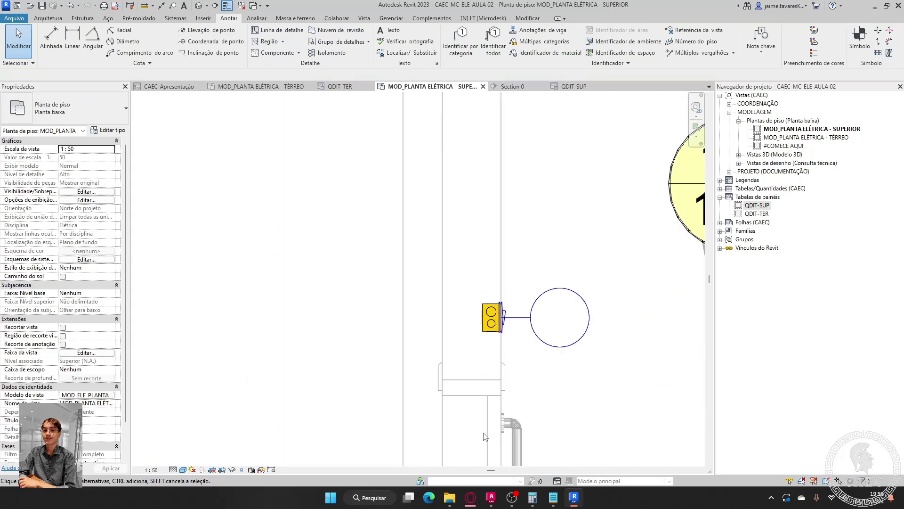
key(d)
key(i)
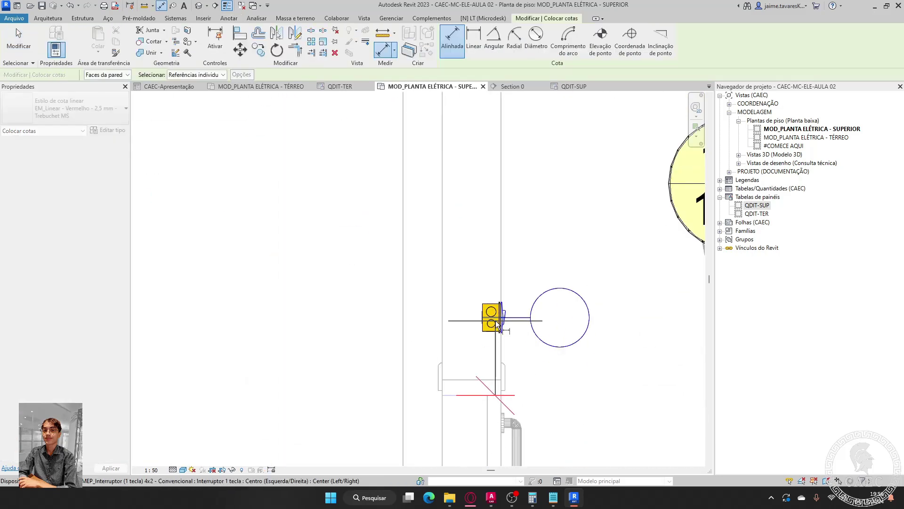
click(497, 324)
click(495, 394)
middle_drag(672, 264, 495, 288)
scroll(495, 289, down, 2)
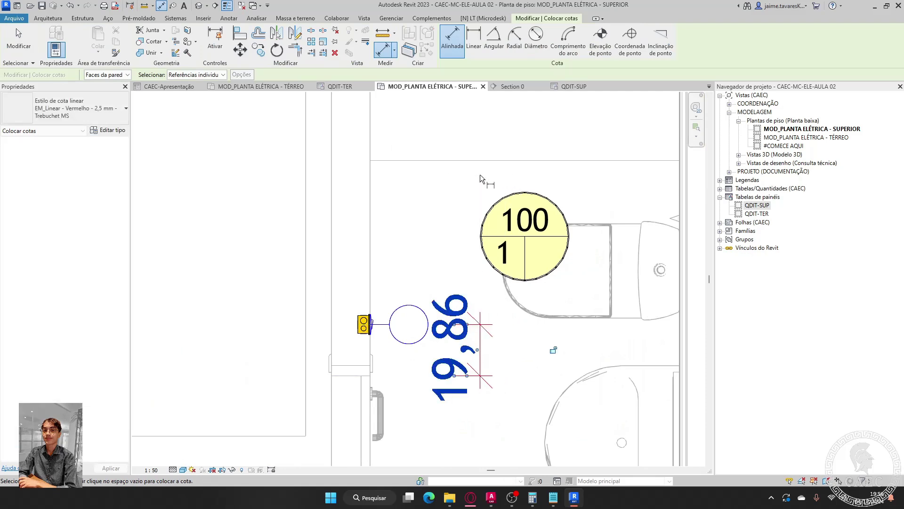
click(482, 179)
key(Escape)
- Set the lower bathroom switch's distance from the door edge to 15 cm and delete the dimension
click(475, 351)
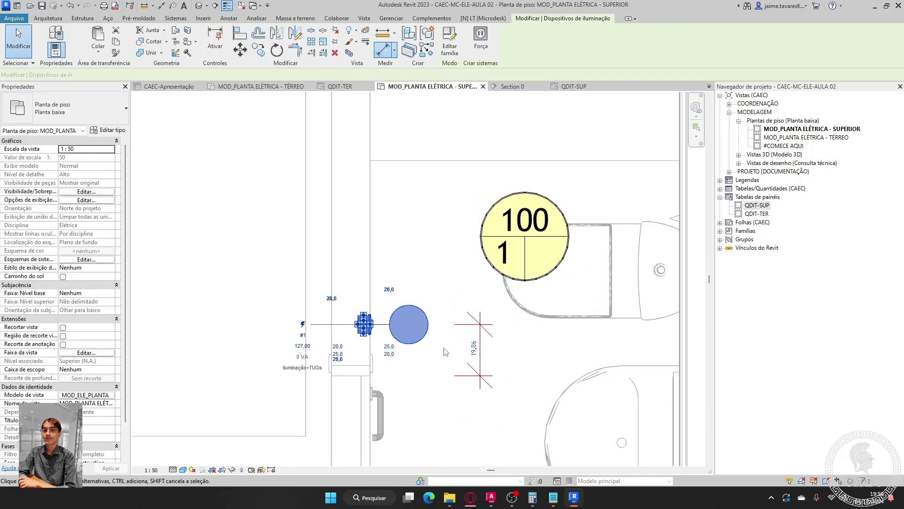
click(473, 350)
text(15)
key(Return)
click(522, 432)
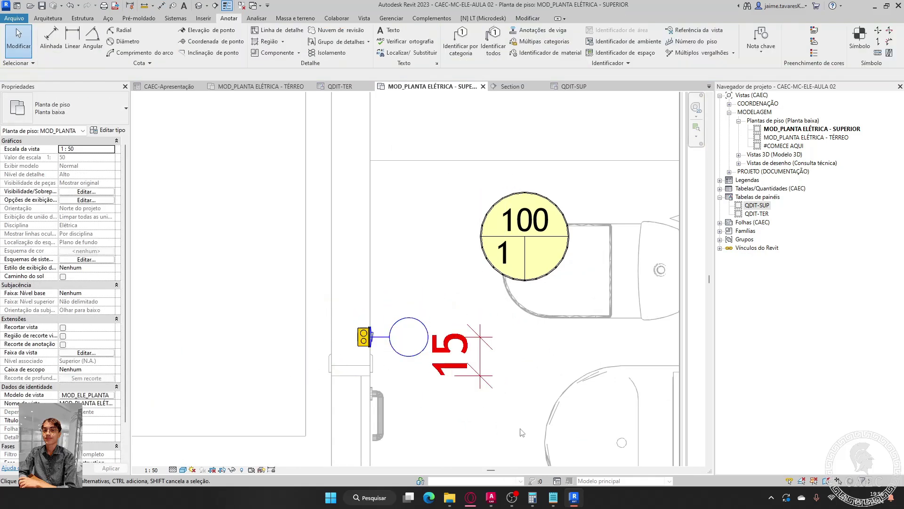
click(481, 358)
key(Delete)
- Place an aligned dimension from the door edge to the centre of the switch in the lower-right bedroom
scroll(485, 376, down, 3)
middle_drag(488, 398, 509, 264)
scroll(508, 264, up, 5)
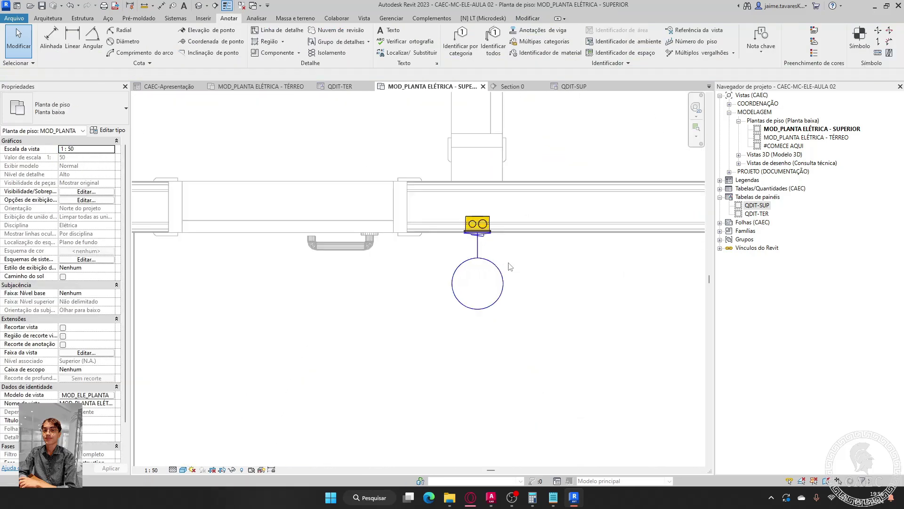
key(d)
key(i)
scroll(434, 163, up, 3)
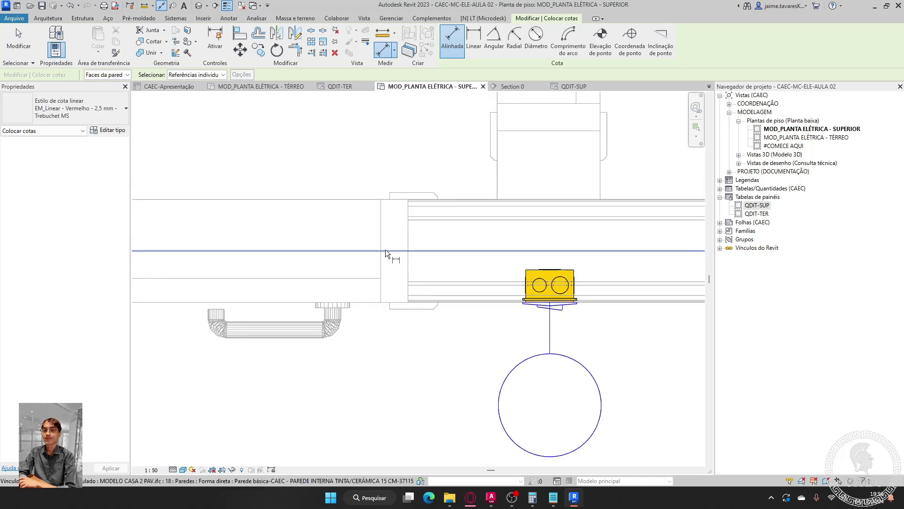
click(385, 249)
scroll(563, 277, up, 3)
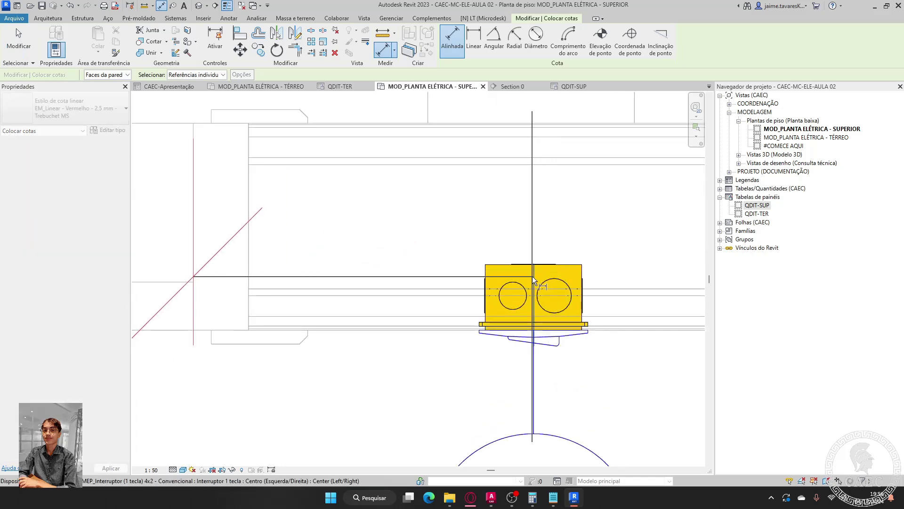
click(534, 280)
scroll(533, 283, down, 10)
click(549, 328)
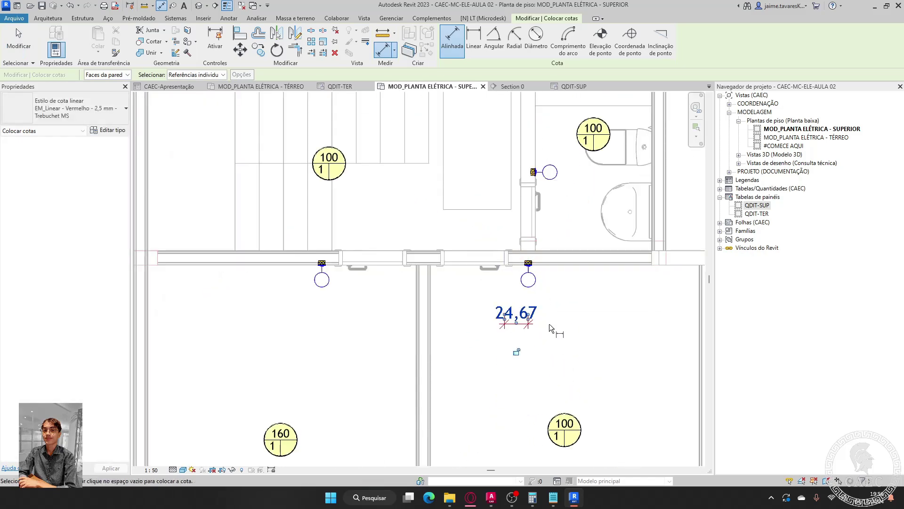
key(Escape)
key(Escape)
- Set the lower-right bedroom switch's distance from the door edge to 15 cm and remove the dimension
click(528, 280)
click(505, 315)
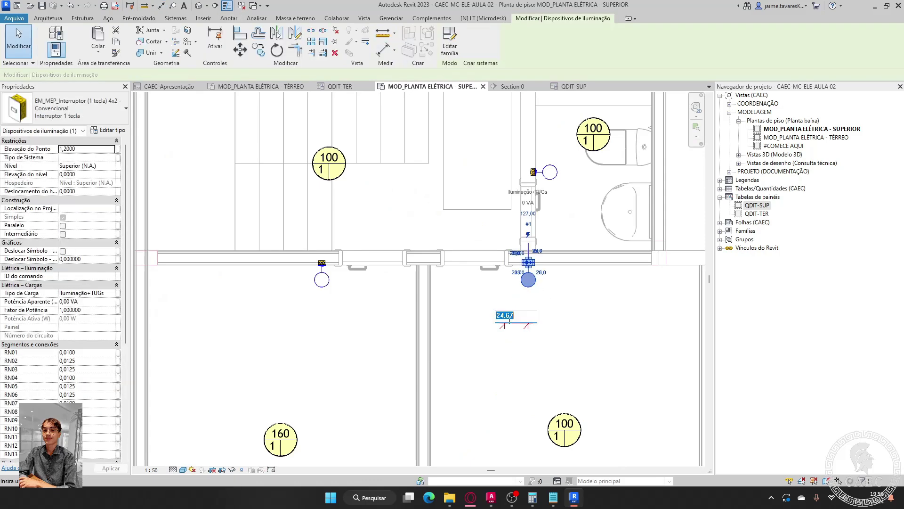
text(15)
key(Return)
click(512, 324)
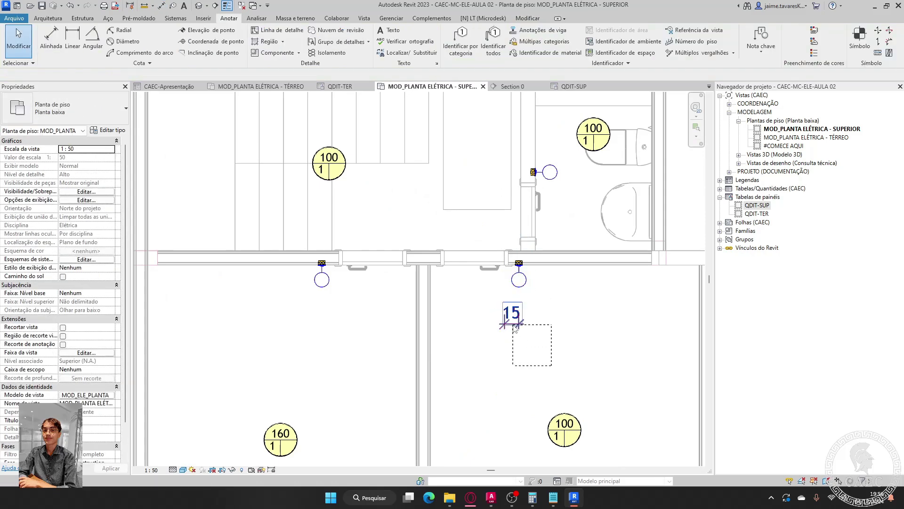
key(Escape)
- Place an aligned dimension from the door edge to the centre of the switch in the lower-left bedroom
scroll(442, 286, up, 5)
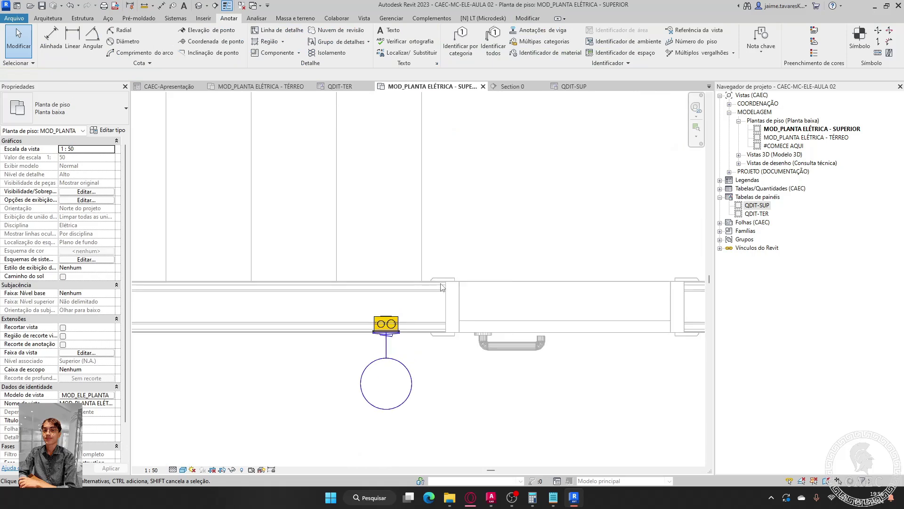
key(d)
key(i)
scroll(472, 287, up, 3)
click(450, 315)
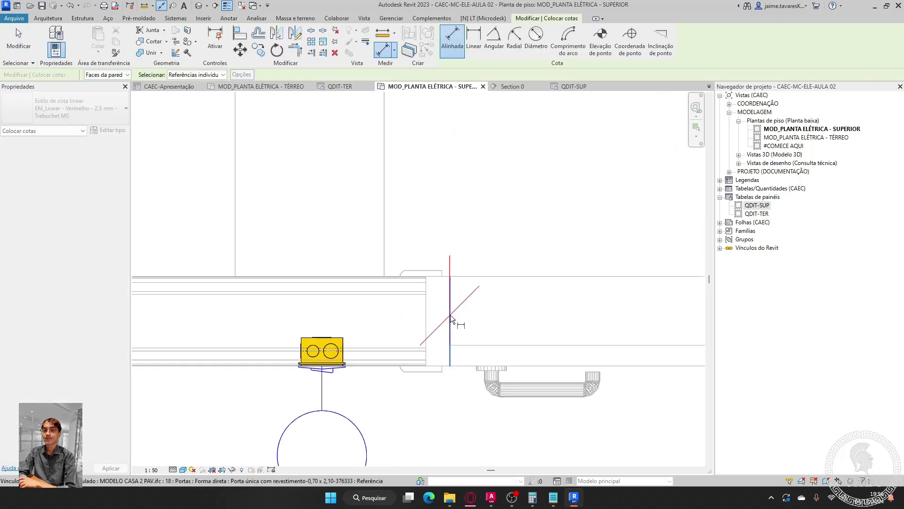
click(330, 366)
scroll(330, 366, down, 6)
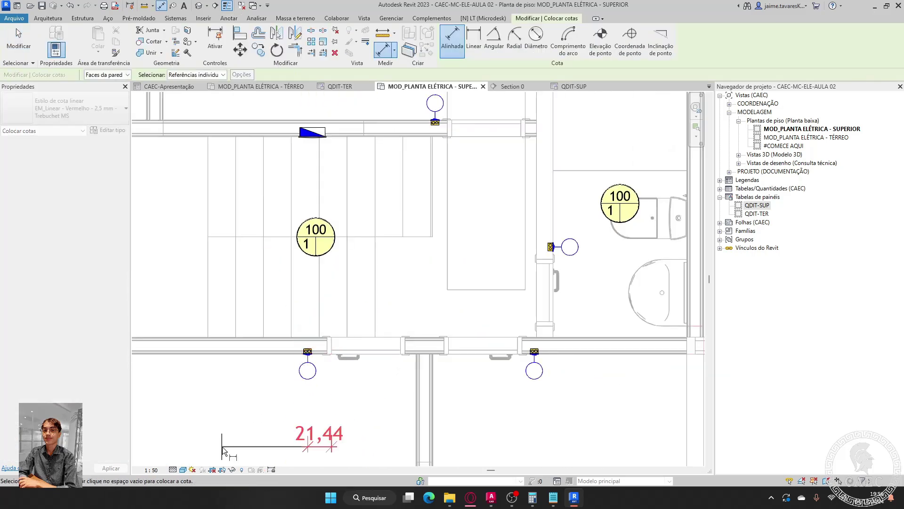
scroll(343, 332, up, 2)
click(438, 334)
key(Escape)
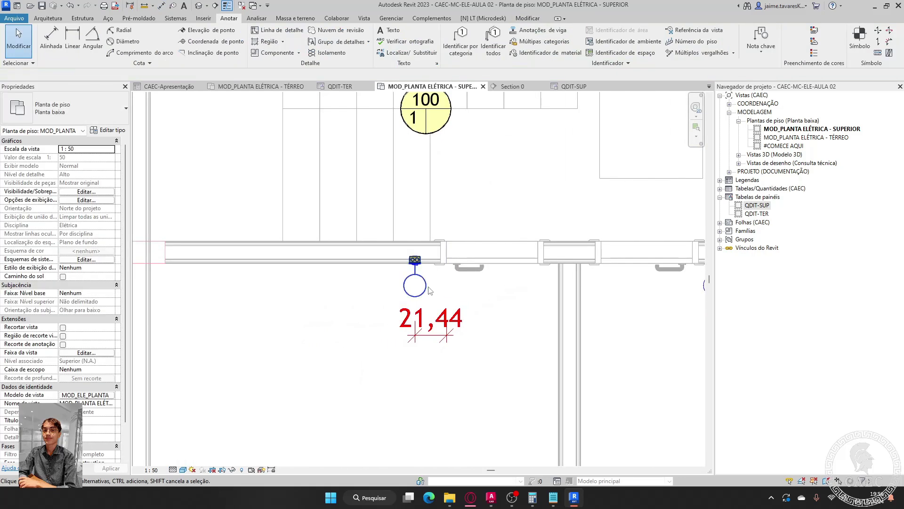
- Set the lower-left bedroom switch's distance from the door edge to 15 cm and delete the dimension
text(15)
key(Return)
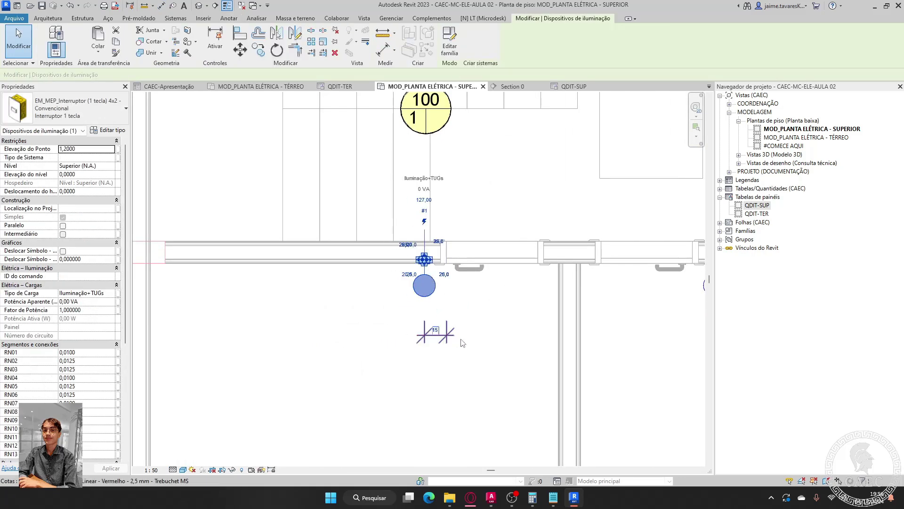
click(451, 374)
click(436, 319)
key(Delete)
- Examine the switch and light-point positions in the bedrooms, bathrooms and stair area of the upper floor plan
scroll(433, 203, down, 3)
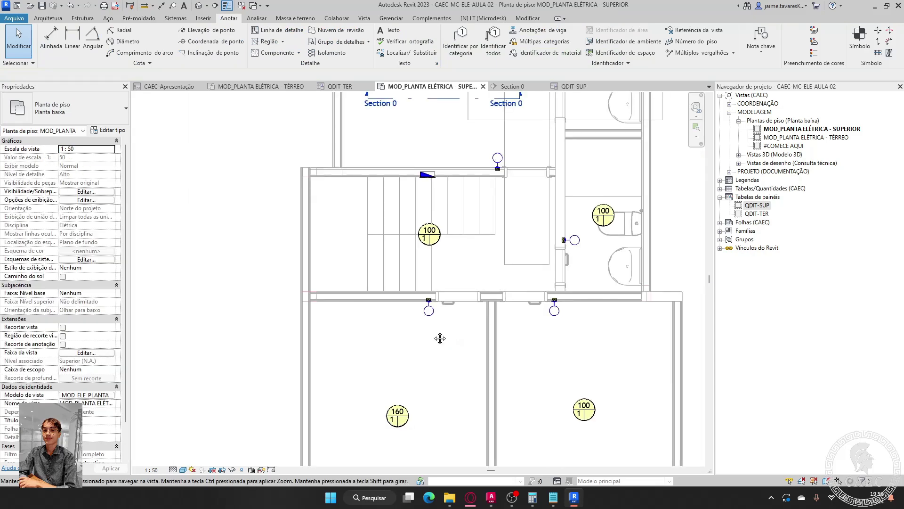
middle_drag(433, 203, 417, 267)
middle_drag(476, 278, 465, 317)
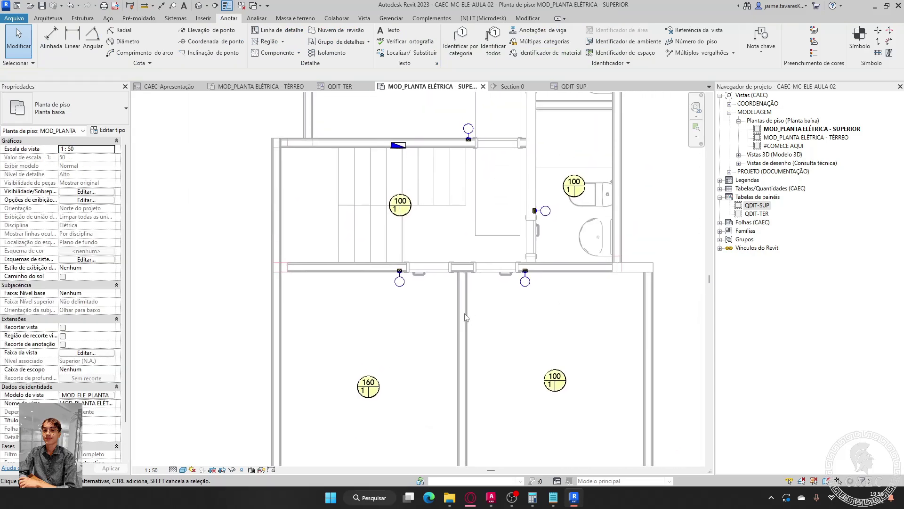
scroll(487, 316, down, 2)
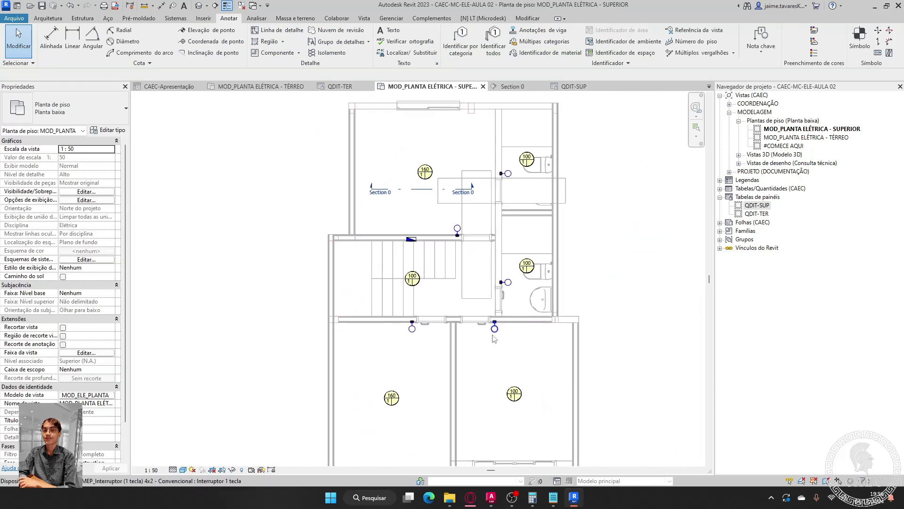
scroll(615, 222, up, 2)
middle_drag(616, 222, 611, 284)
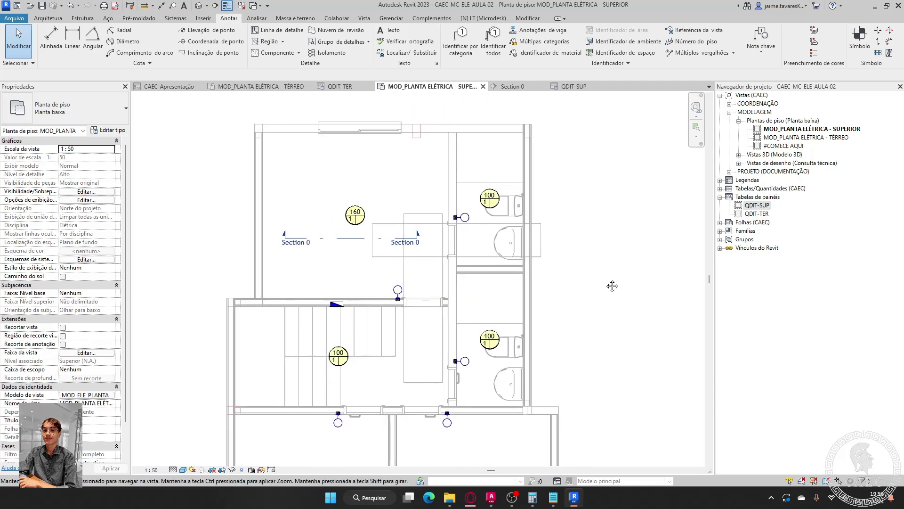
scroll(430, 285, up, 2)
middle_drag(430, 284, 476, 354)
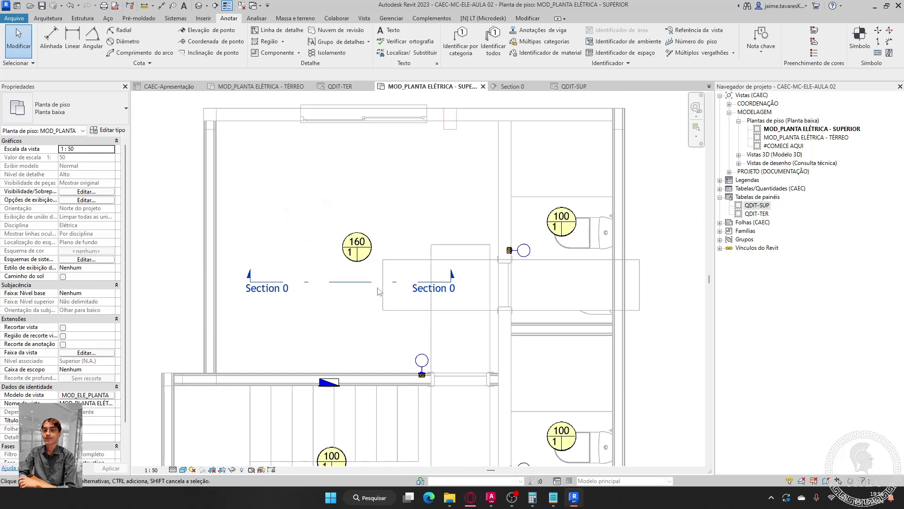
middle_drag(379, 331, 456, 252)
scroll(430, 316, down, 2)
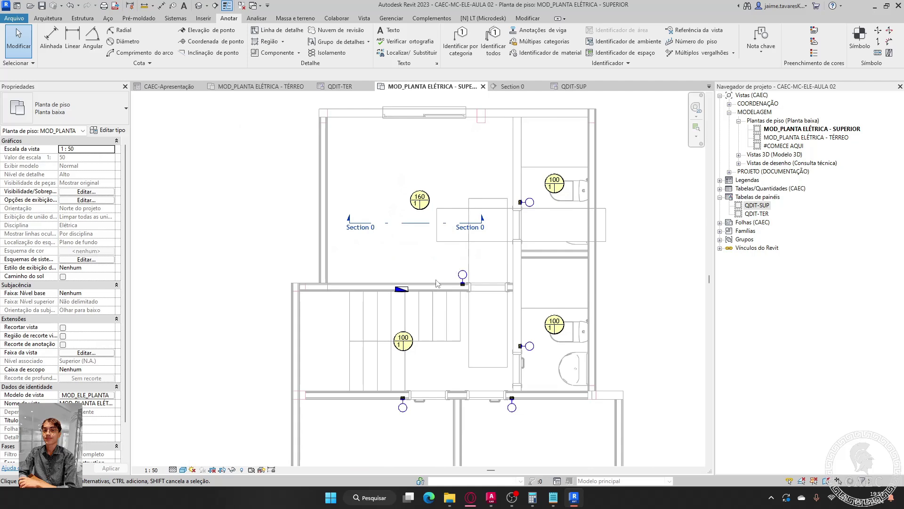
middle_drag(496, 318, 460, 225)
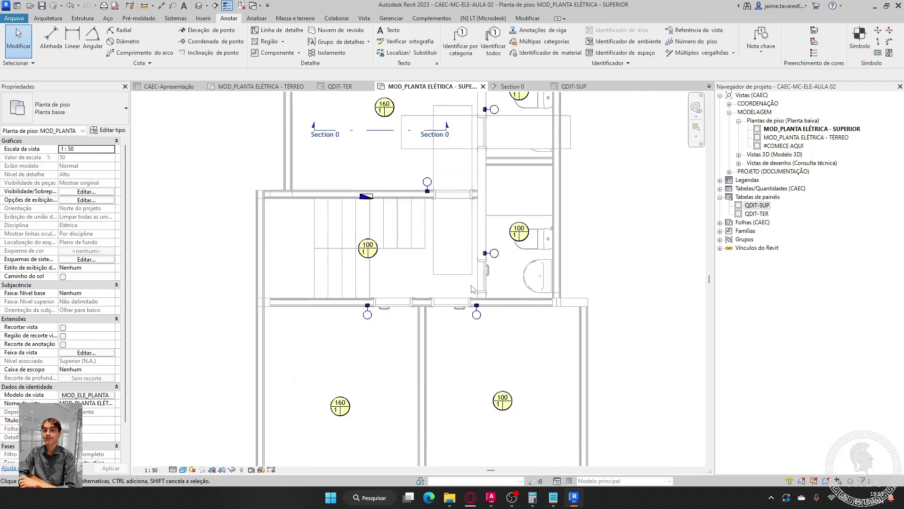
scroll(473, 289, down, 1)
middle_drag(472, 289, 468, 264)
scroll(467, 296, up, 2)
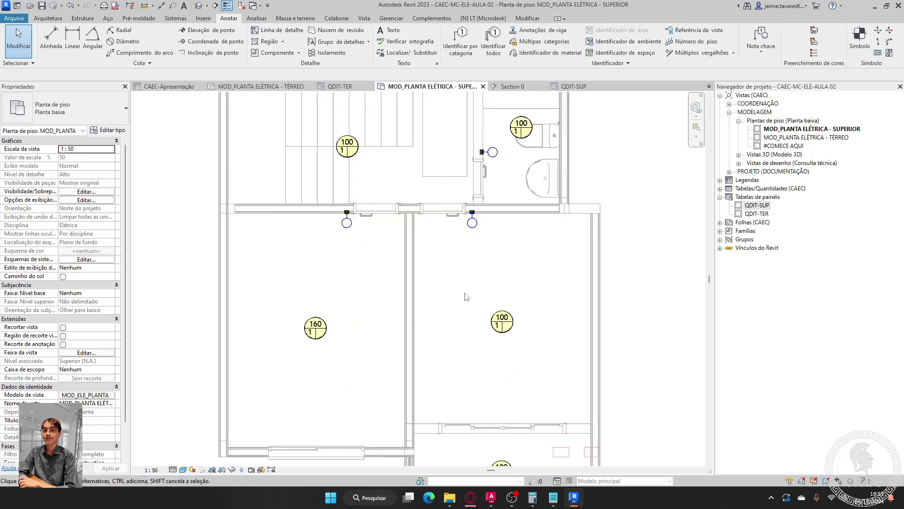
middle_drag(465, 296, 517, 363)
scroll(386, 298, up, 3)
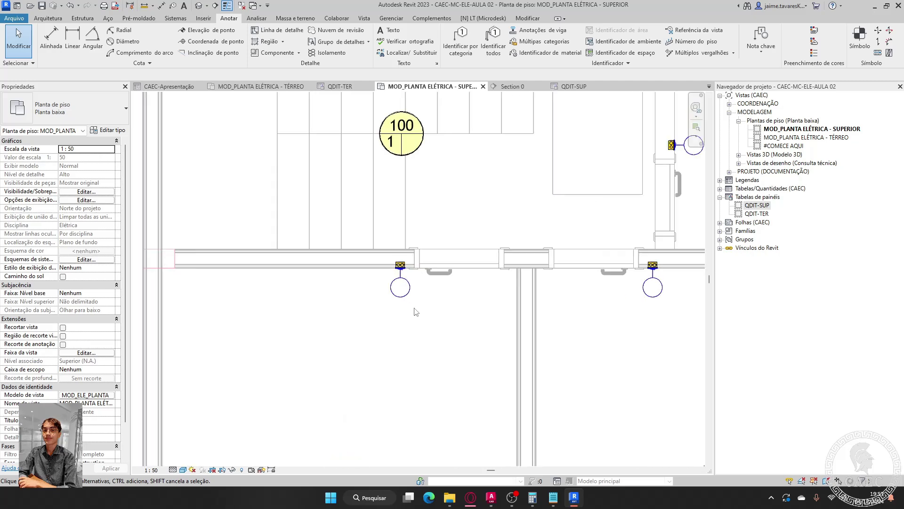
scroll(376, 268, down, 3)
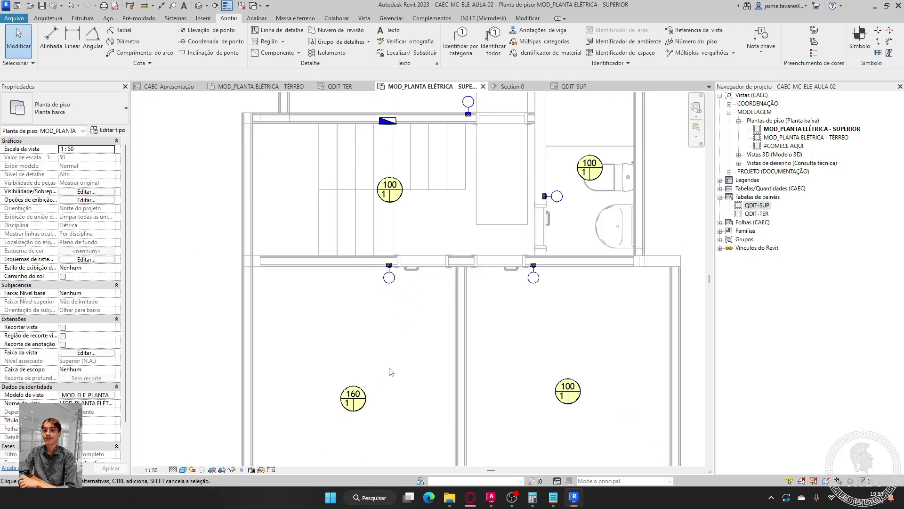
middle_drag(380, 340, 414, 359)
scroll(413, 294, up, 2)
scroll(412, 293, up, 1)
middle_drag(412, 294, 425, 334)
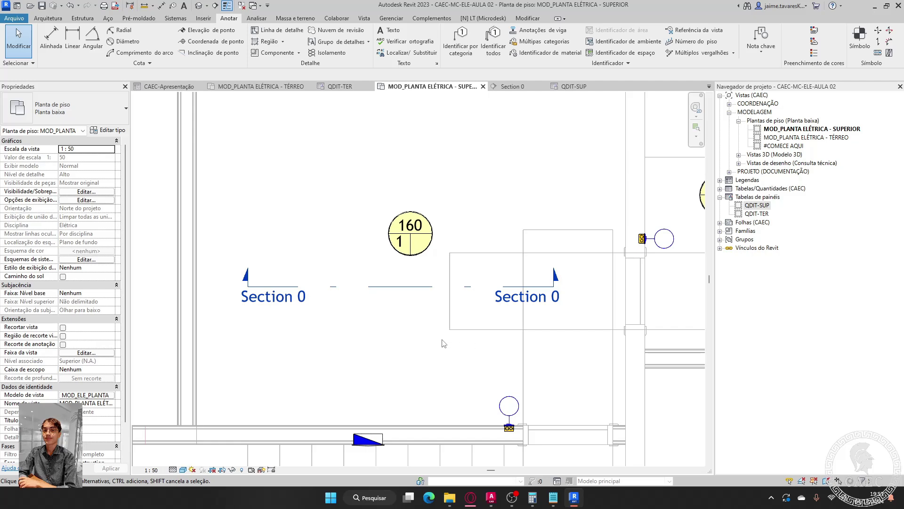
scroll(373, 267, down, 2)
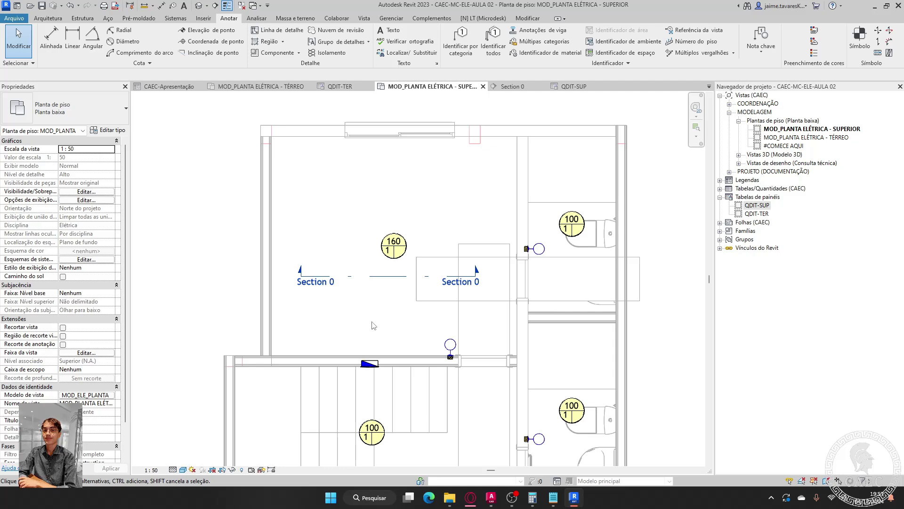
- Set the switch beside the upper bedroom's door to parallel (Paralelo)
scroll(383, 320, up, 2)
scroll(380, 278, up, 1)
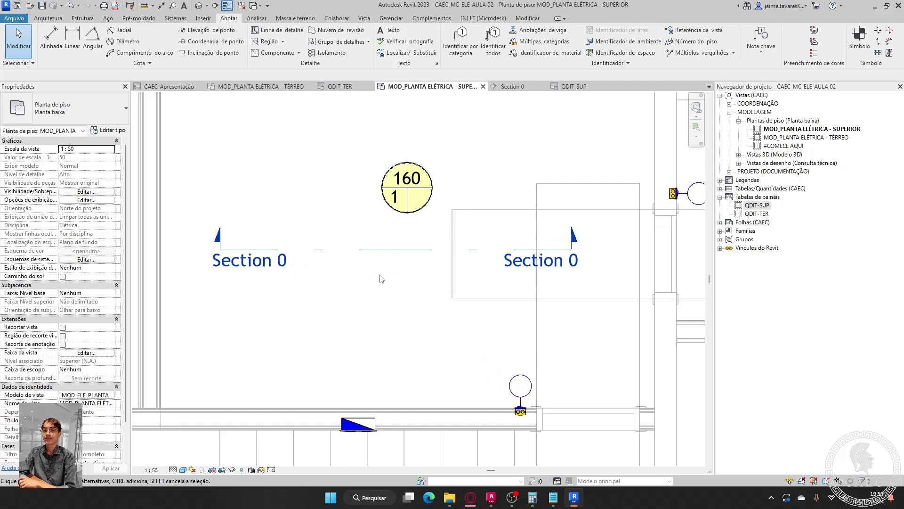
scroll(381, 278, down, 1)
scroll(465, 301, down, 3)
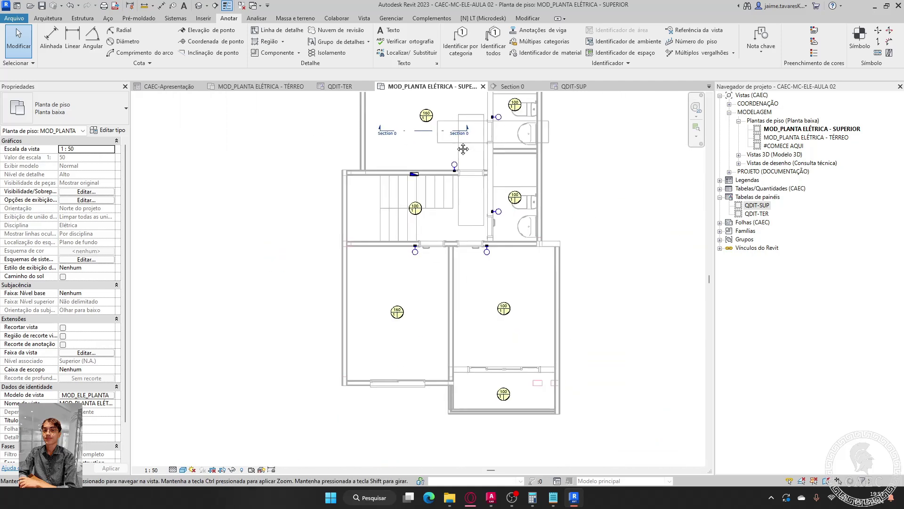
scroll(428, 281, up, 1)
scroll(428, 281, up, 2)
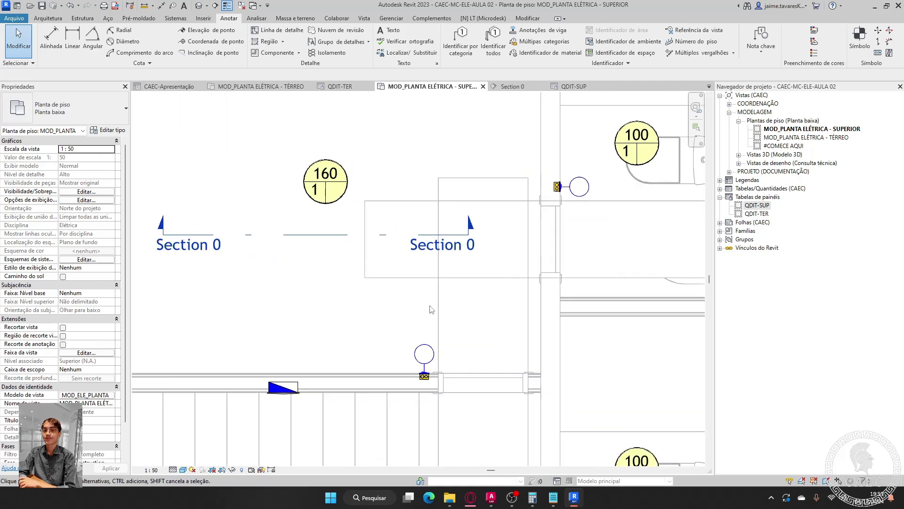
click(422, 353)
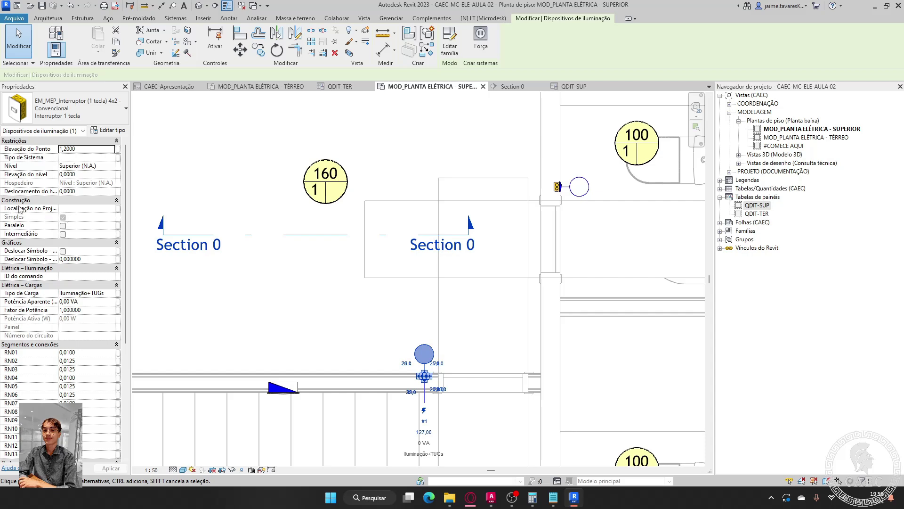
click(63, 225)
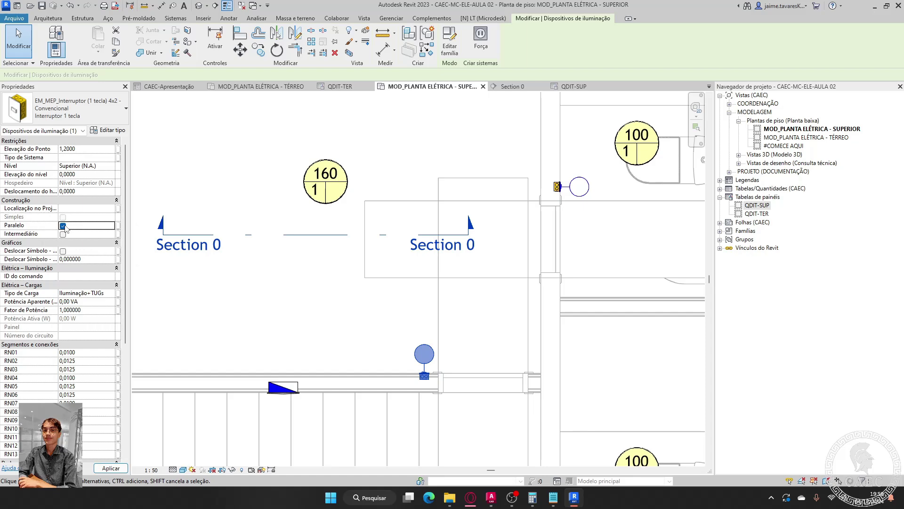
click(331, 311)
scroll(426, 371, up, 5)
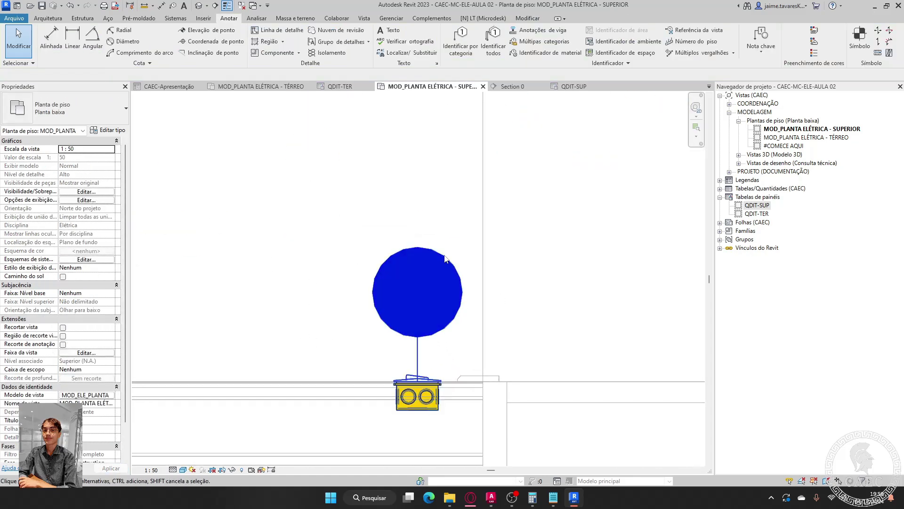
- Create a similar parallel one-key switch and place it on the left wall of the upper bedroom
scroll(402, 311, down, 5)
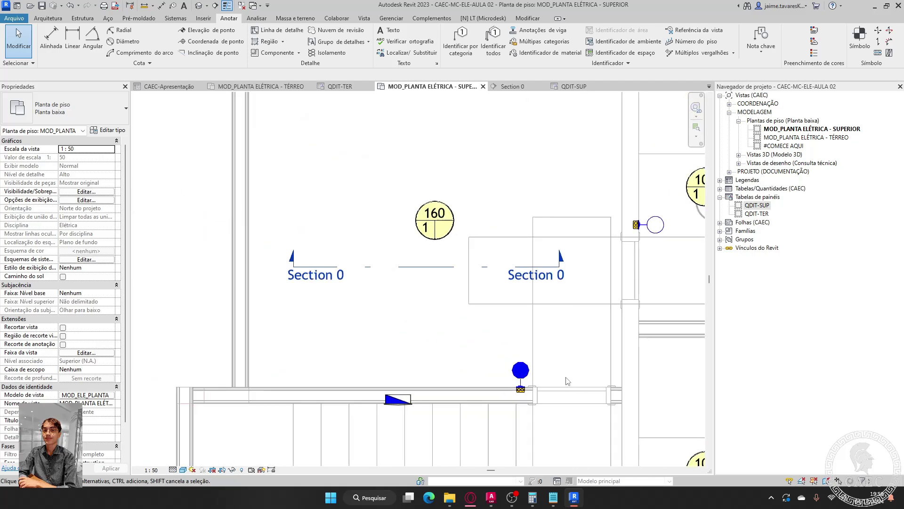
scroll(568, 381, down, 2)
scroll(547, 374, up, 3)
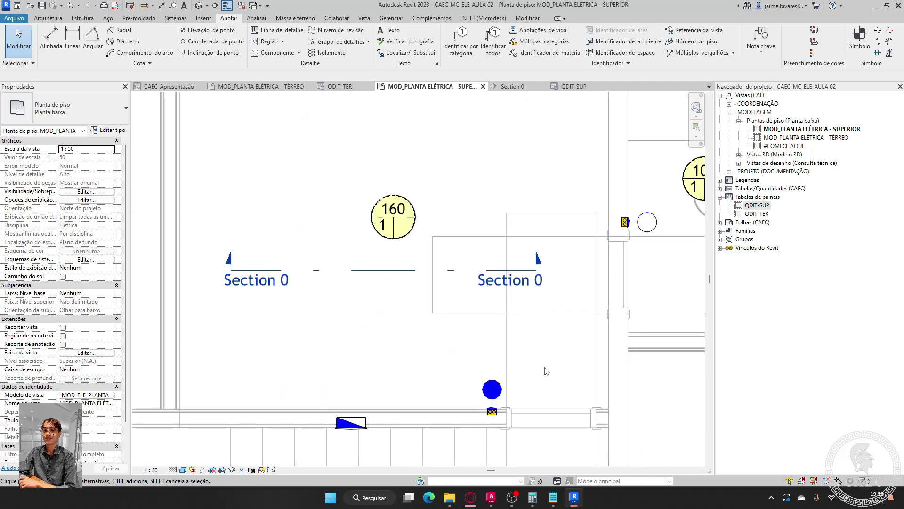
scroll(516, 410, up, 3)
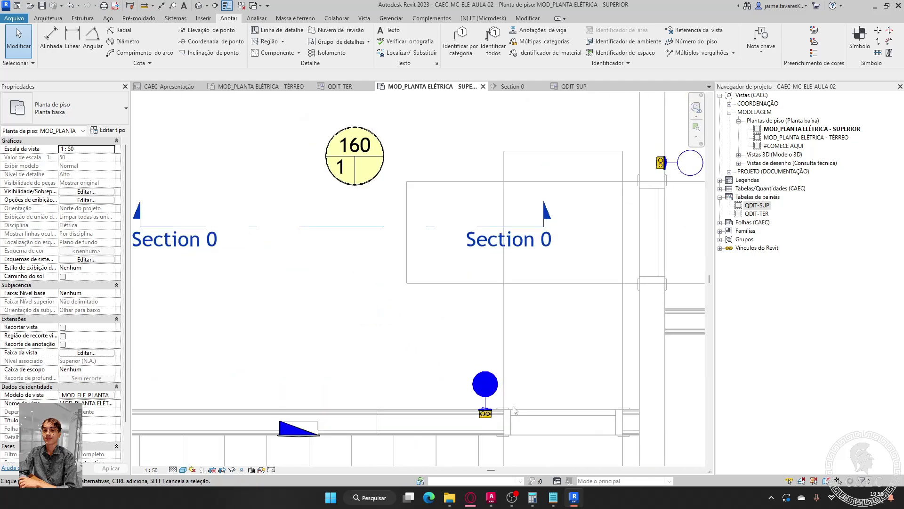
click(490, 393)
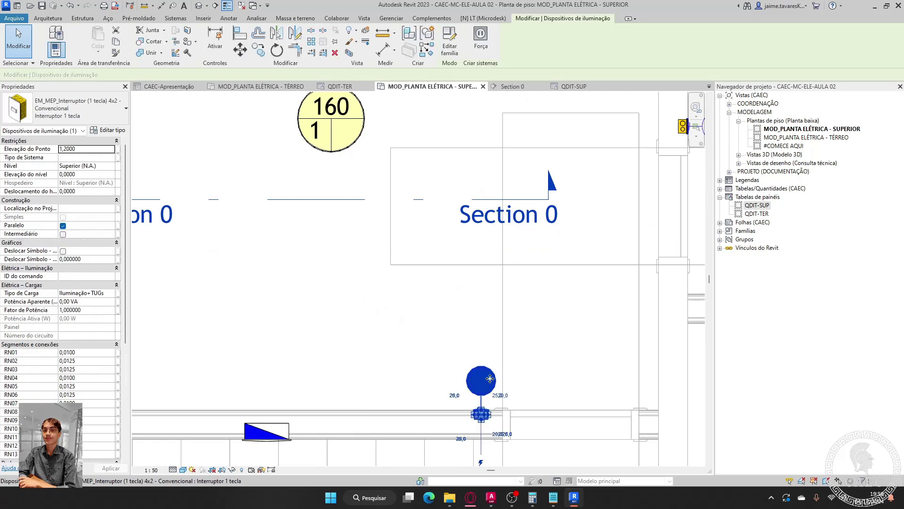
key(c)
key(s)
middle_drag(429, 344, 510, 367)
scroll(510, 367, down, 2)
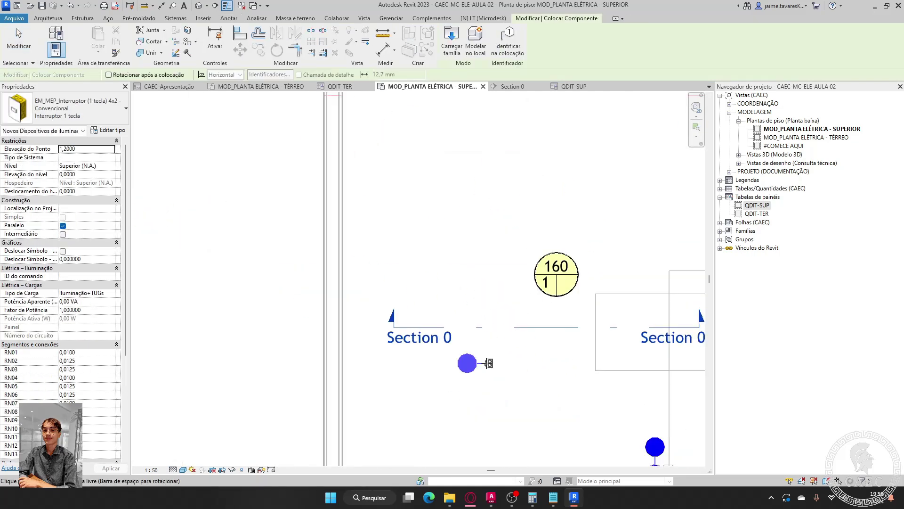
middle_drag(395, 406, 348, 386)
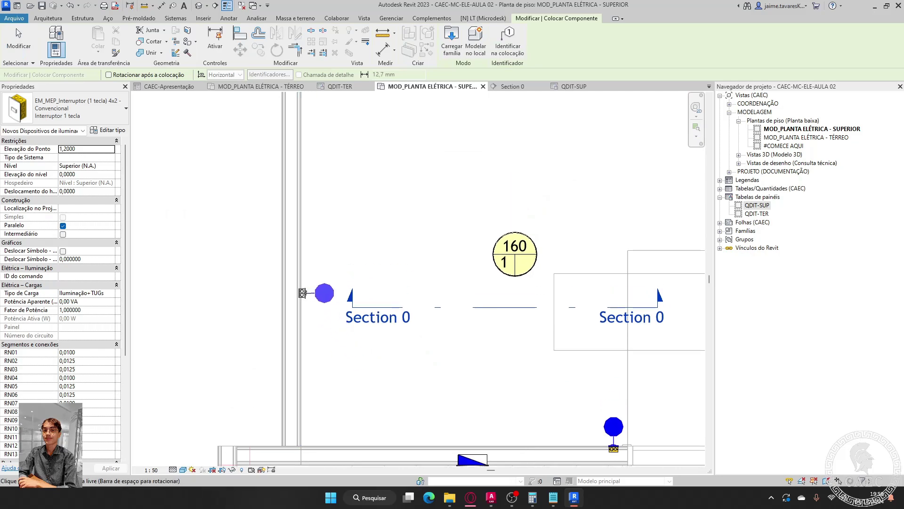
click(302, 294)
scroll(342, 259, down, 3)
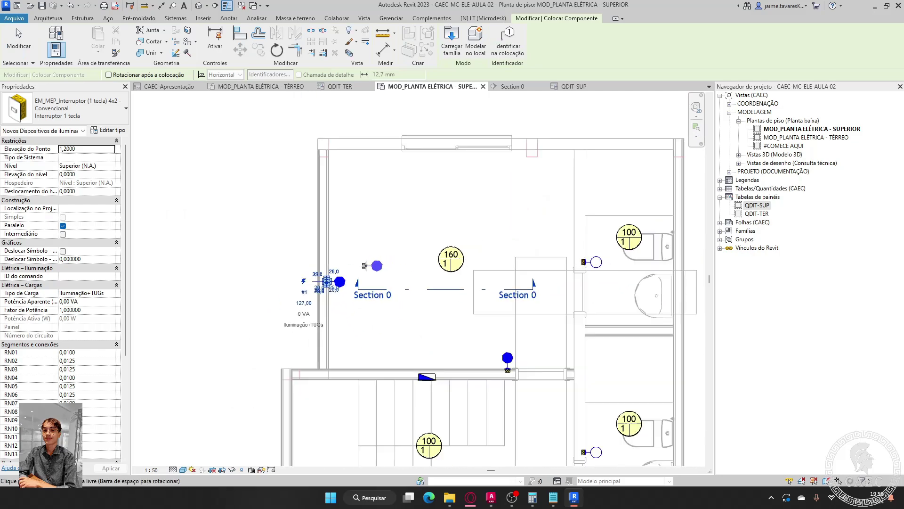
middle_drag(358, 264, 350, 296)
key(Escape)
key(Escape)
scroll(377, 288, up, 1)
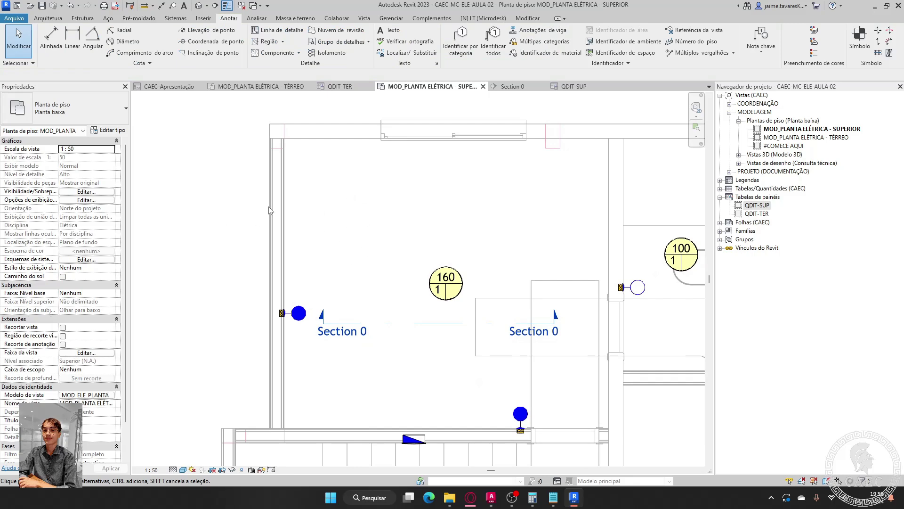
- Align the centre of the upper bedroom's left-wall switch with the upper edge of the bathroom doorway
scroll(380, 258, down, 2)
scroll(369, 271, up, 1)
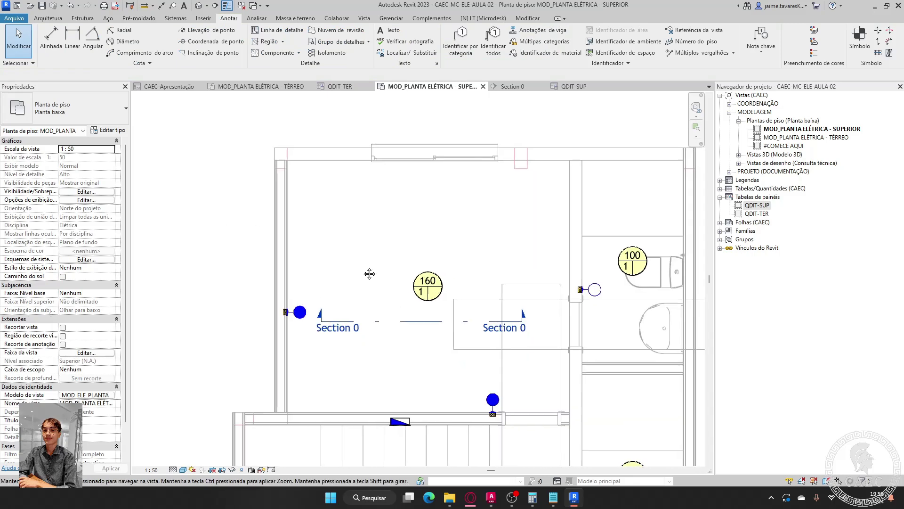
middle_drag(370, 271, 344, 280)
key(a)
key(l)
scroll(558, 322, up, 2)
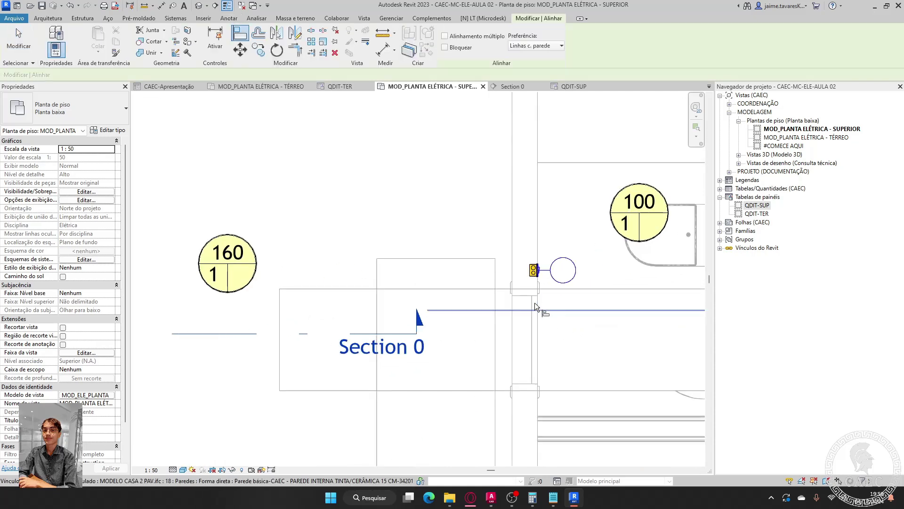
middle_drag(521, 294, 653, 332)
scroll(292, 315, up, 4)
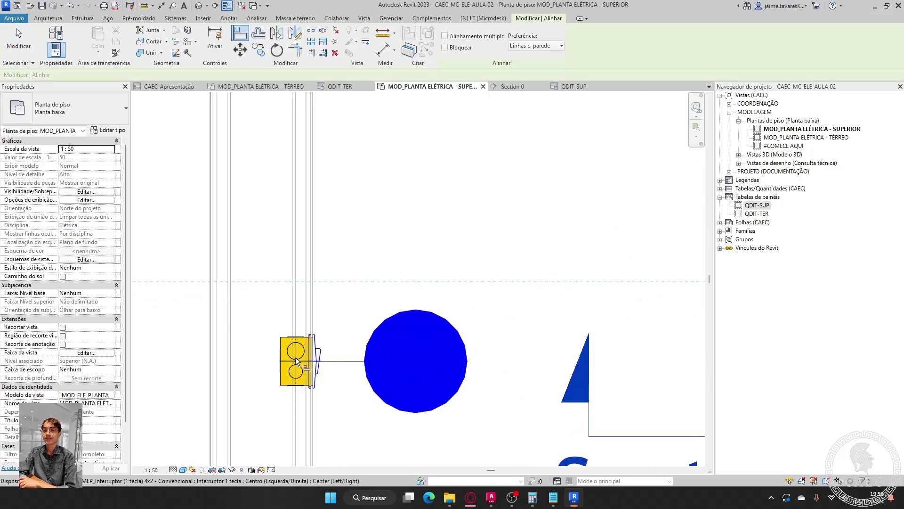
click(295, 357)
scroll(290, 351, down, 3)
key(Escape)
key(Escape)
scroll(291, 353, down, 3)
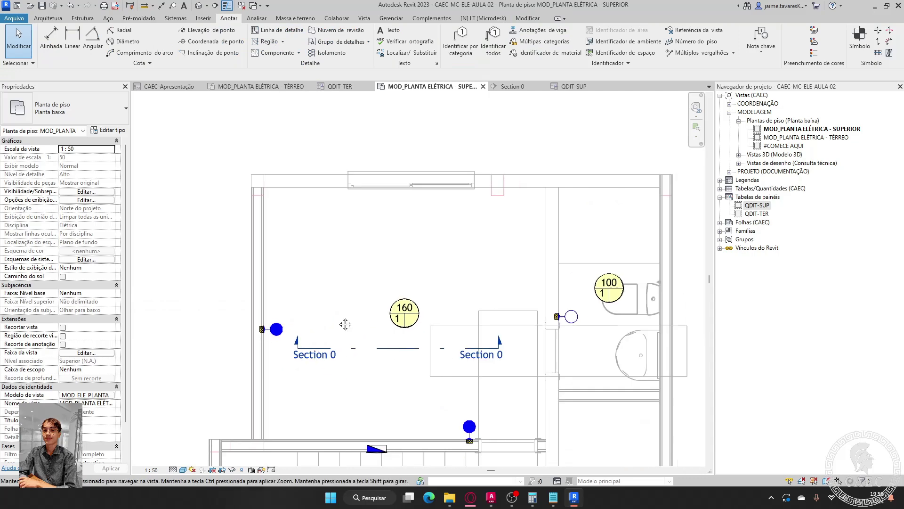
middle_drag(362, 306, 353, 305)
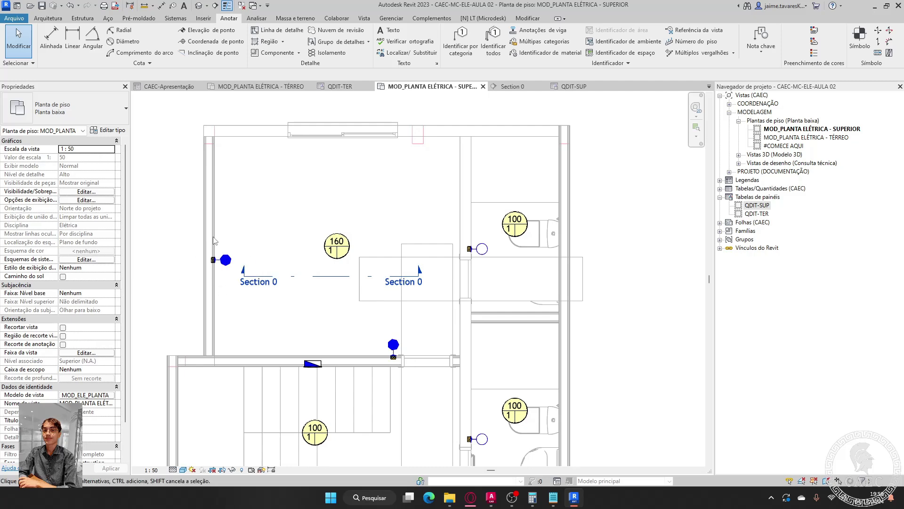
- Set the door-side switches of both lower bedrooms to parallel (Paralelo)
middle_drag(408, 259, 474, 115)
scroll(474, 115, down, 3)
middle_drag(528, 305, 460, 260)
scroll(460, 261, up, 3)
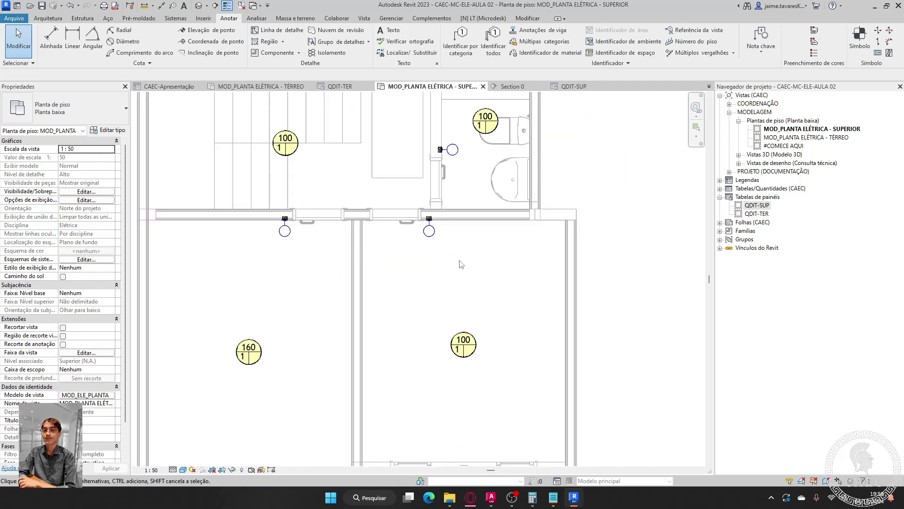
drag(444, 257, 277, 228)
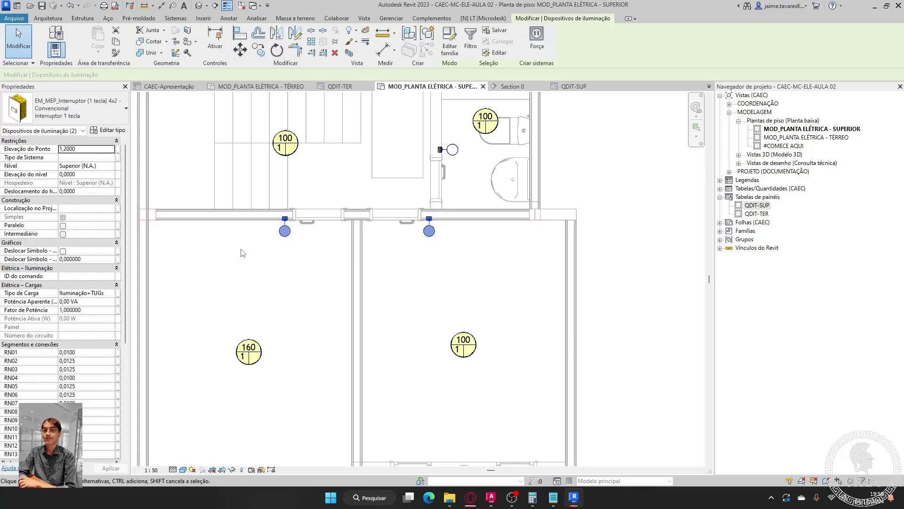
click(63, 226)
key(Escape)
scroll(442, 281, down, 3)
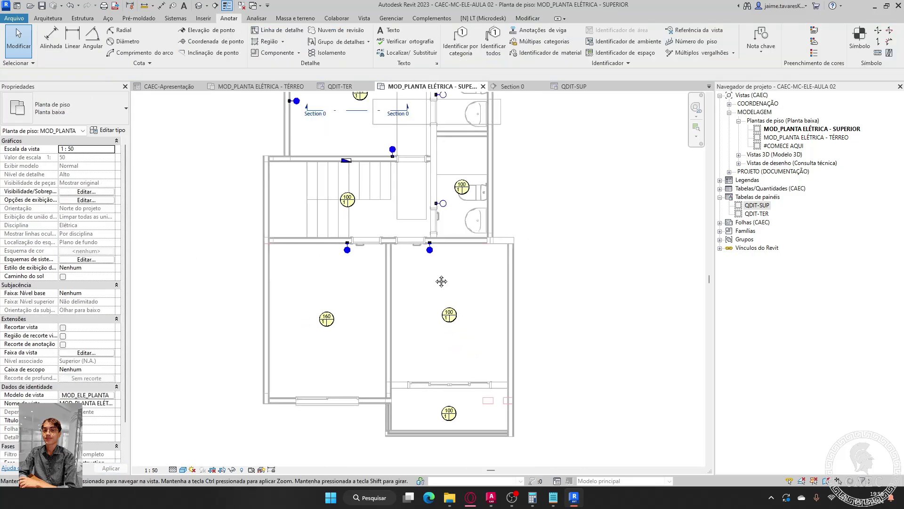
- Create a similar parallel switch and place it on the right wall of the lower-right bedroom
middle_drag(441, 281, 434, 297)
scroll(434, 297, up, 2)
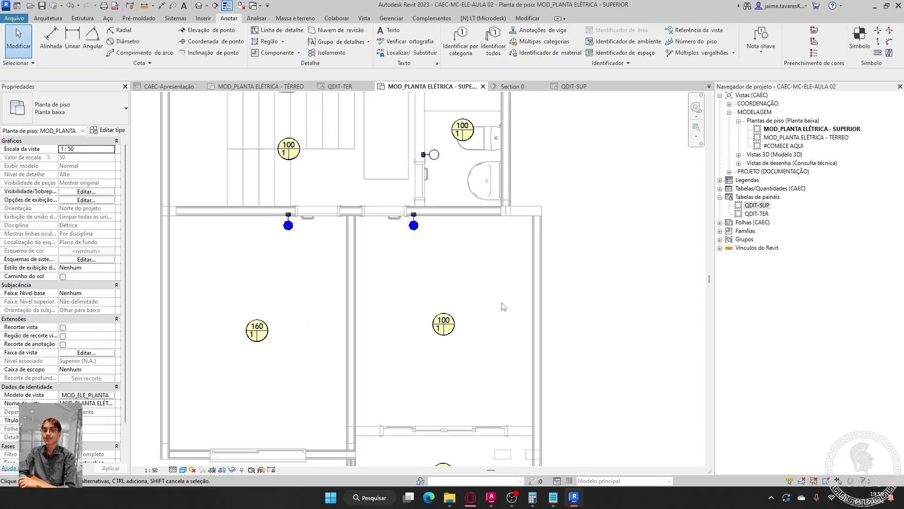
scroll(480, 316, down, 2)
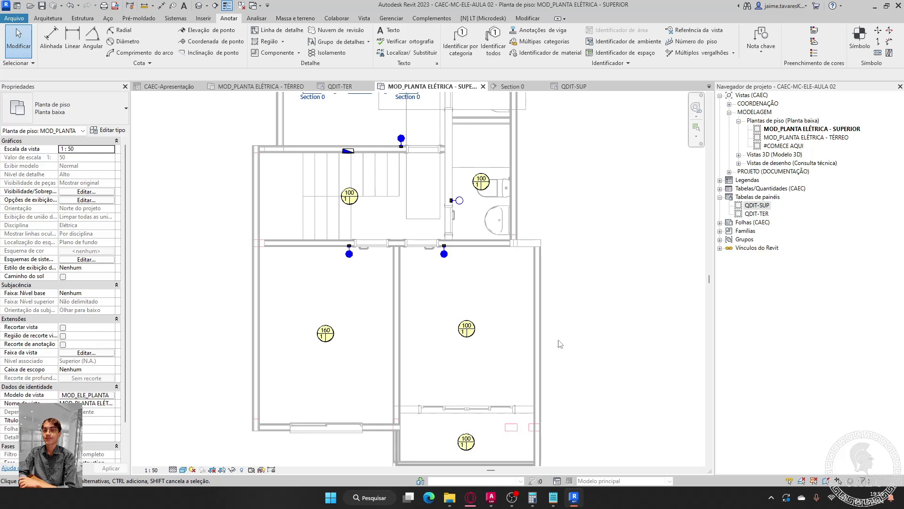
scroll(550, 345, up, 1)
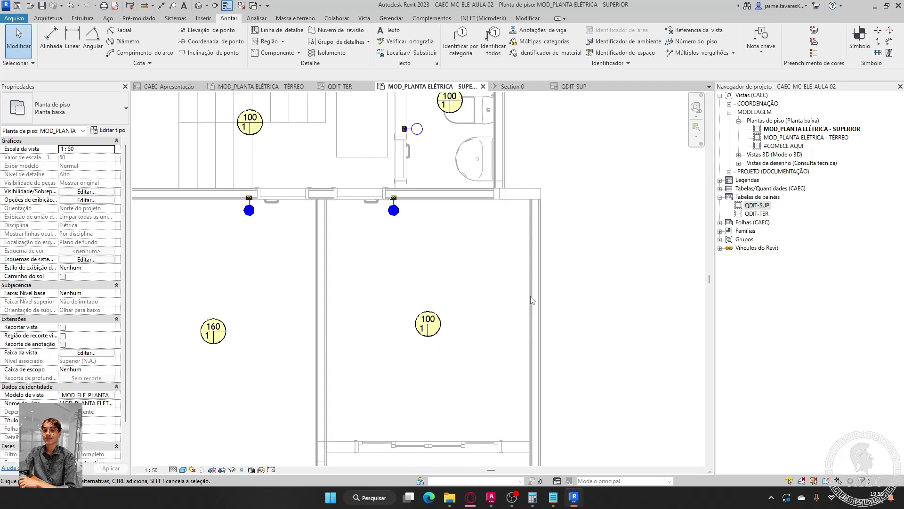
click(393, 210)
key(c)
key(s)
scroll(504, 259, up, 2)
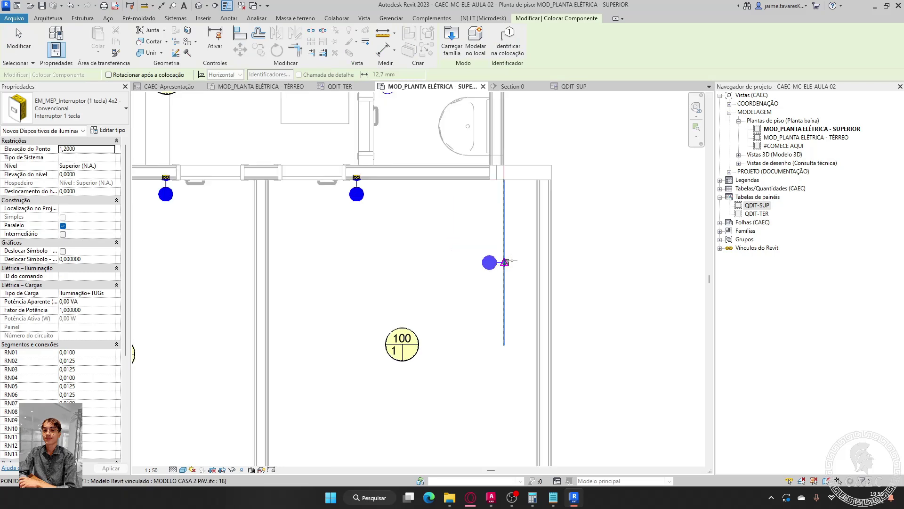
click(539, 272)
middle_drag(514, 288, 589, 290)
scroll(426, 286, down, 1)
- Place another parallel switch on the left wall of the lower-left bedroom and end placement
middle_drag(426, 286, 563, 254)
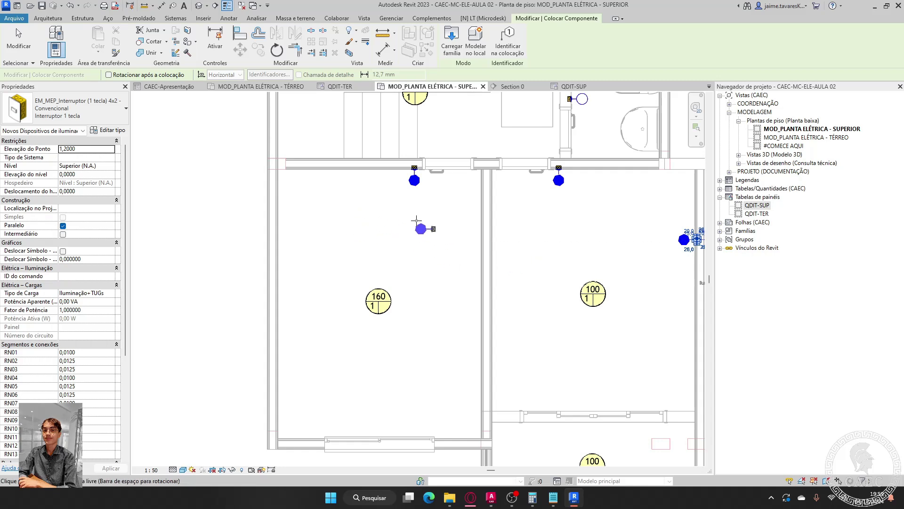
click(276, 244)
key(Escape)
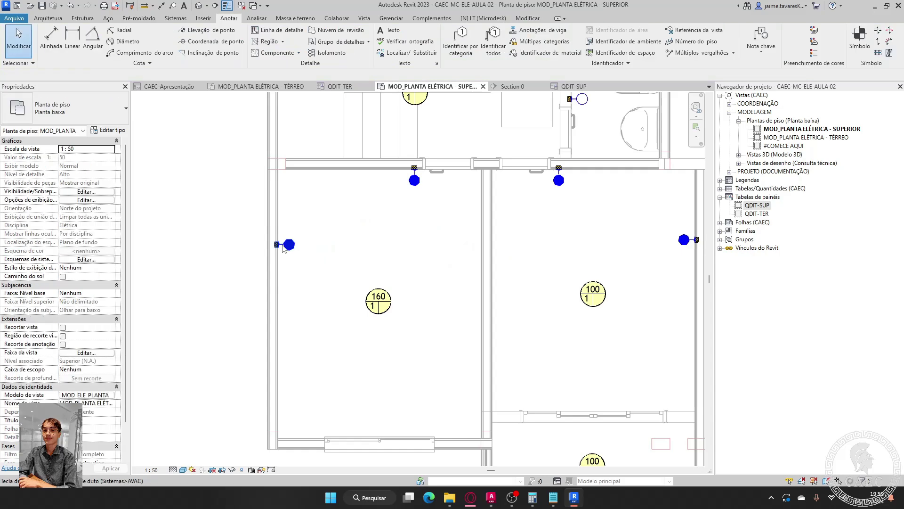
- Place an aligned dimension from the lower-left bedroom's upper wall face to the centre of its left-wall switch
key(d)
key(i)
scroll(304, 188, up, 4)
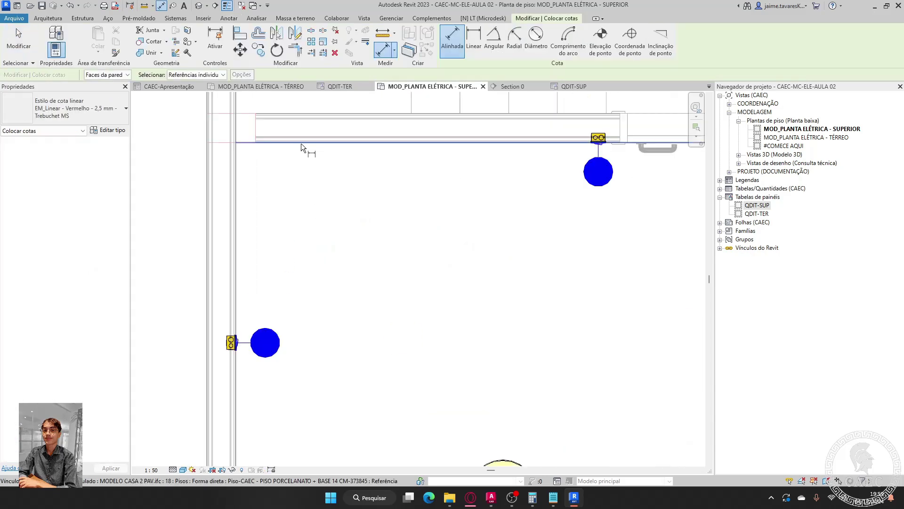
scroll(230, 344, up, 2)
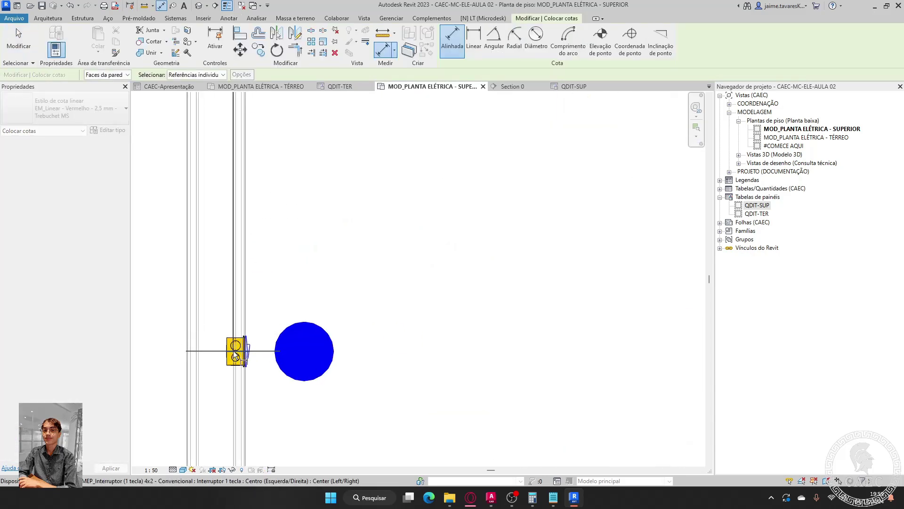
click(233, 354)
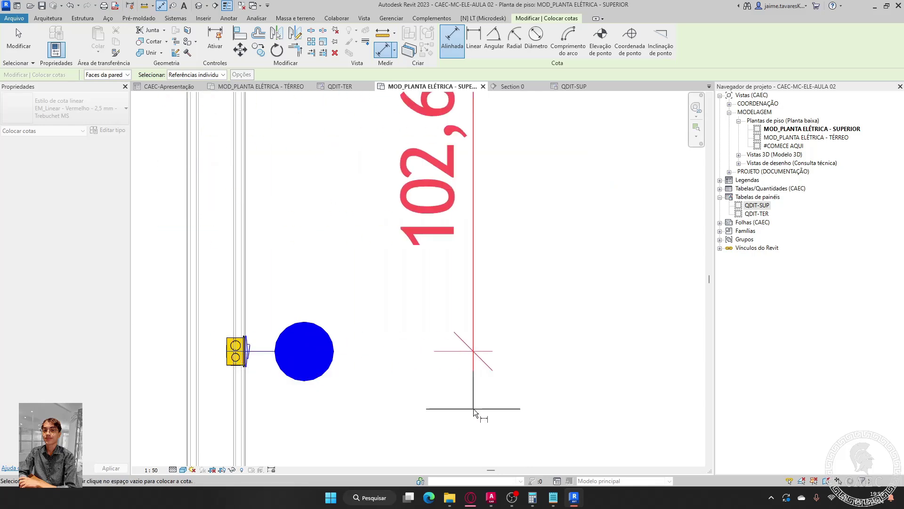
click(473, 410)
key(Escape)
- Set the left-wall switch's distance from the upper wall to 105 cm and delete the dimension
click(327, 369)
scroll(327, 369, down, 2)
click(411, 243)
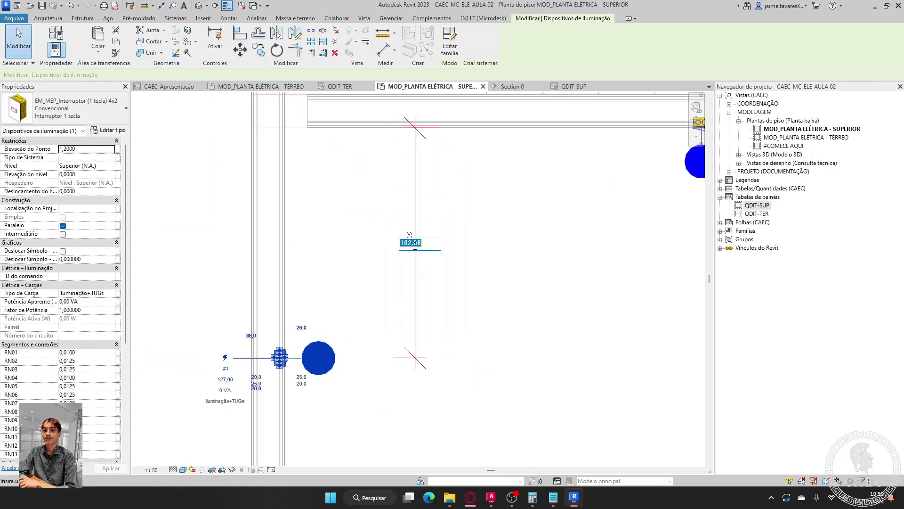
key(Return)
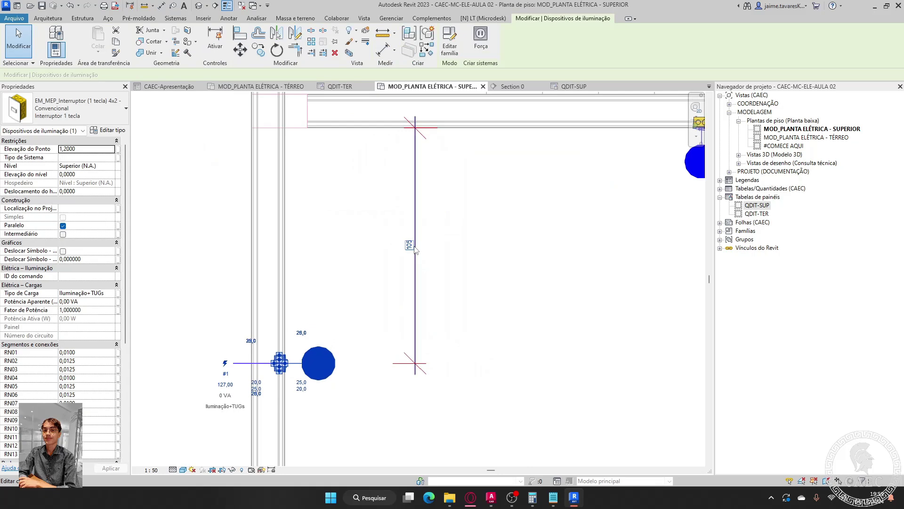
click(415, 245)
key(Escape)
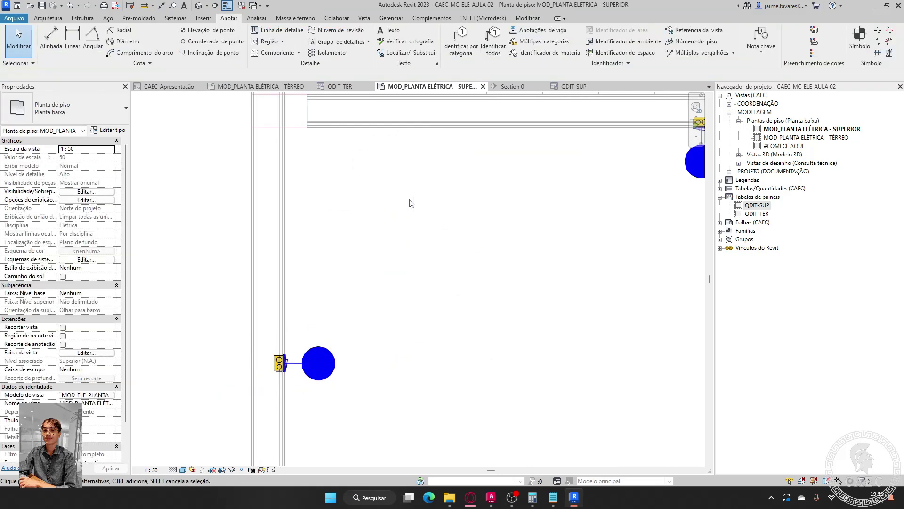
- Align the centre of the lower-right bedroom's right-wall switch with the centre of the lower-left bedroom's left-wall switch
key(a)
key(l)
scroll(283, 362, up, 5)
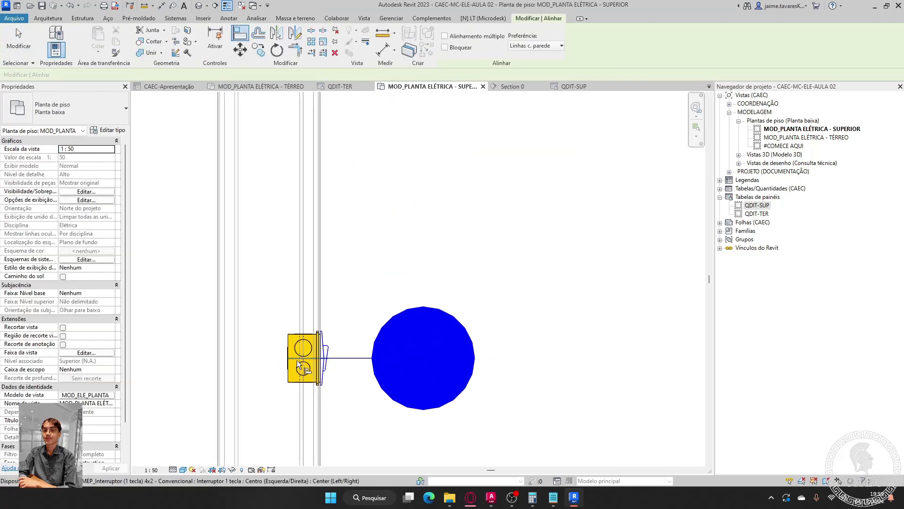
scroll(330, 326, down, 4)
scroll(527, 323, up, 2)
click(527, 325)
scroll(527, 324, up, 4)
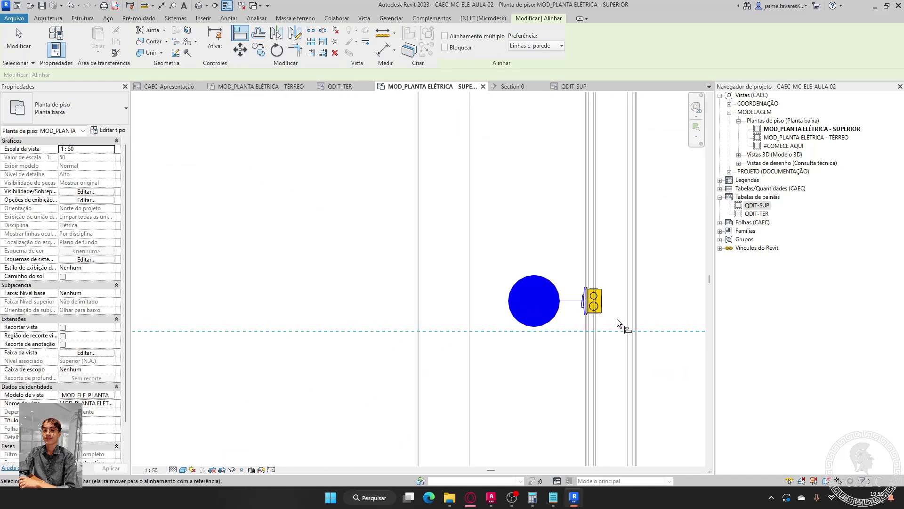
click(576, 278)
scroll(576, 278, down, 3)
key(Escape)
scroll(576, 278, down, 6)
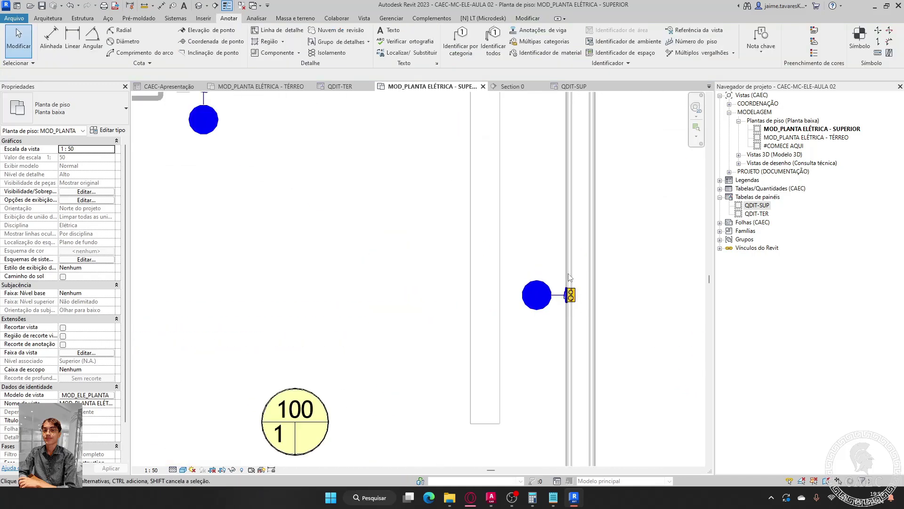
- Place an aligned dimension between the lower-right bedroom's right-wall switch centre and the face of the wall separating the bedroom from the balcony
scroll(535, 255, up, 3)
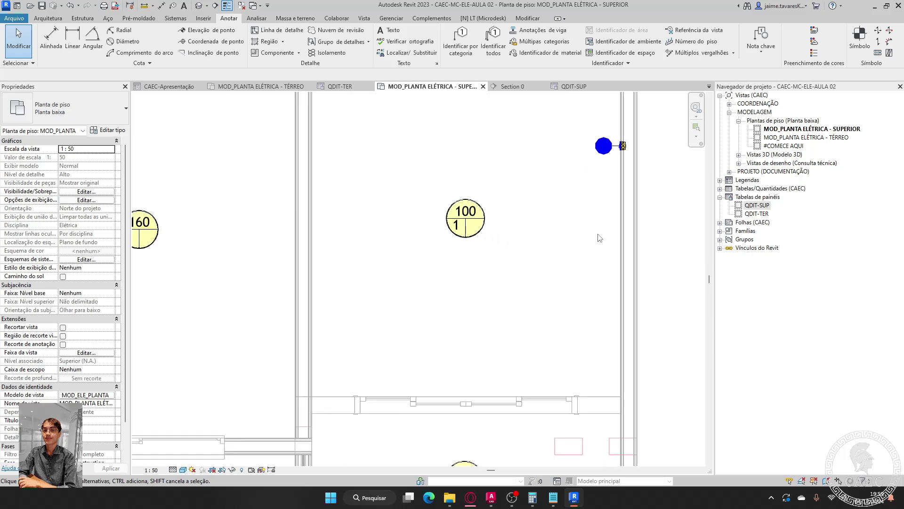
middle_drag(600, 236, 542, 313)
scroll(519, 268, down, 2)
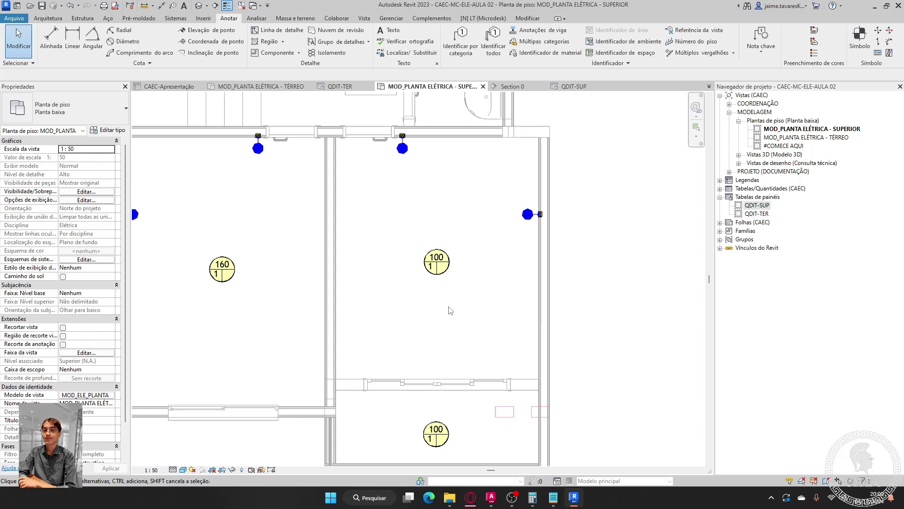
middle_drag(451, 310, 485, 250)
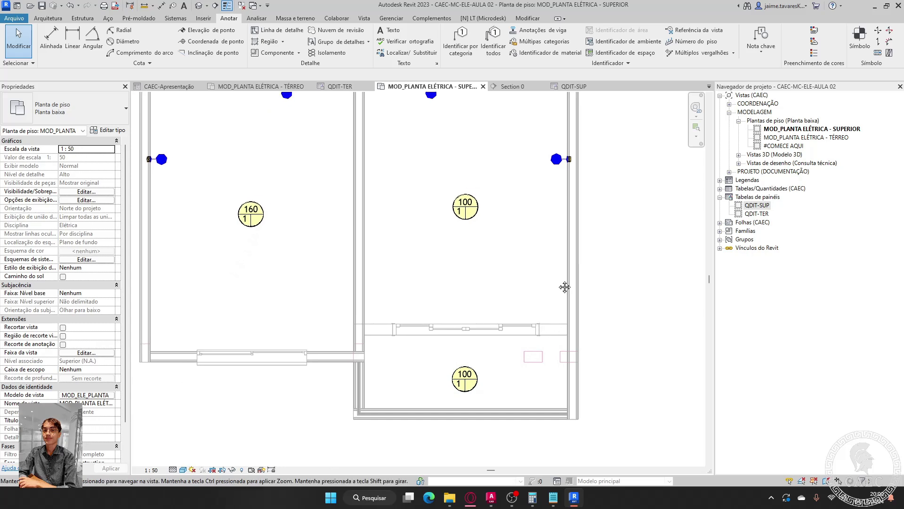
middle_drag(565, 285, 539, 300)
scroll(541, 206, up, 1)
key(d)
key(i)
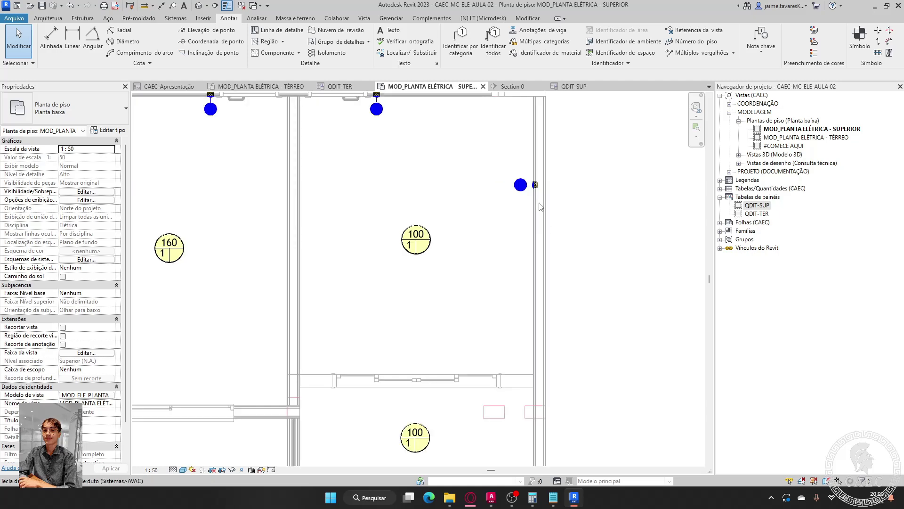
middle_drag(487, 311, 455, 323)
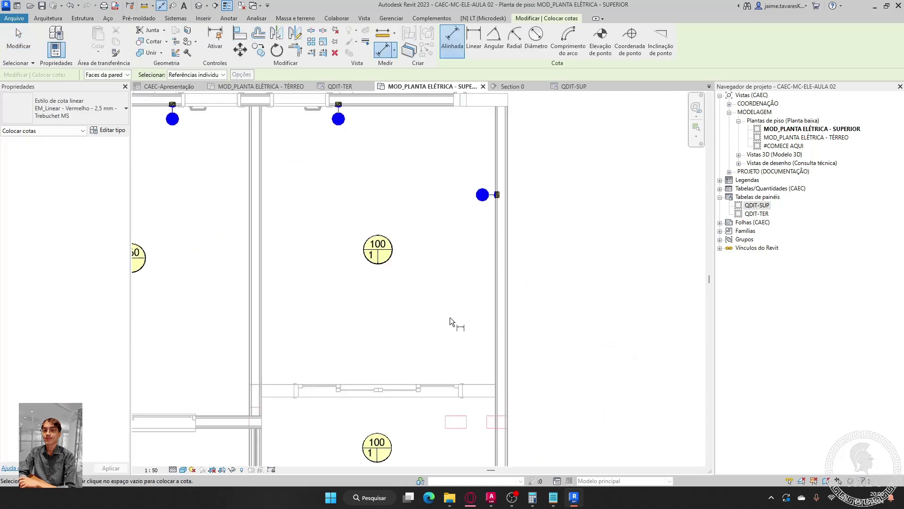
scroll(503, 180, up, 2)
scroll(504, 183, up, 2)
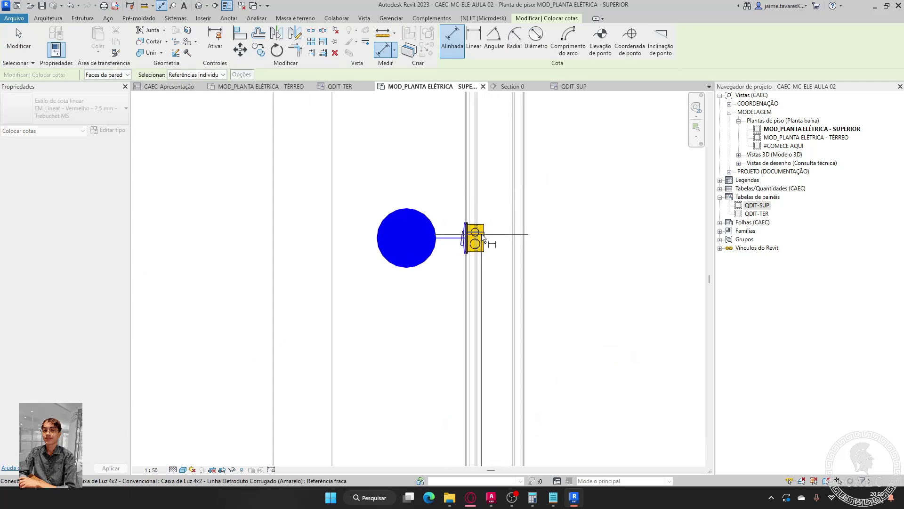
scroll(480, 241, up, 2)
scroll(481, 241, down, 3)
scroll(481, 241, down, 2)
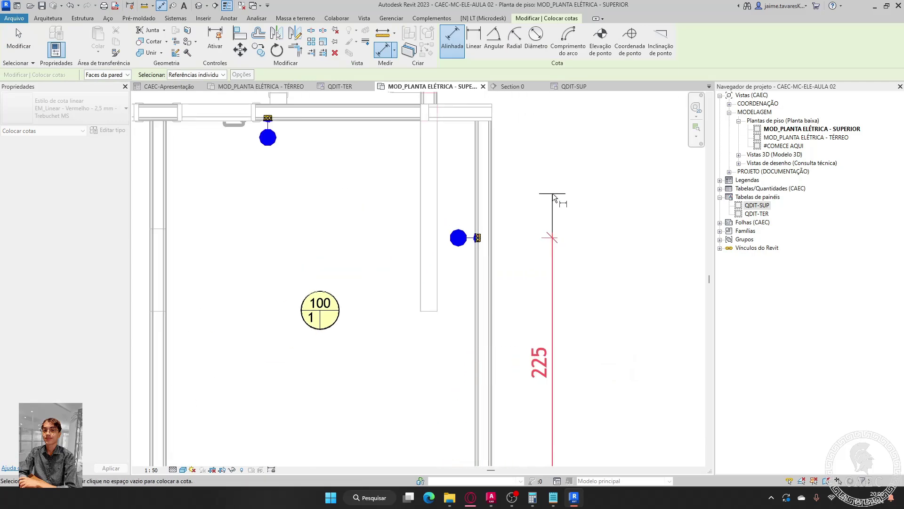
key(Escape)
key(Escape)
scroll(518, 198, down, 1)
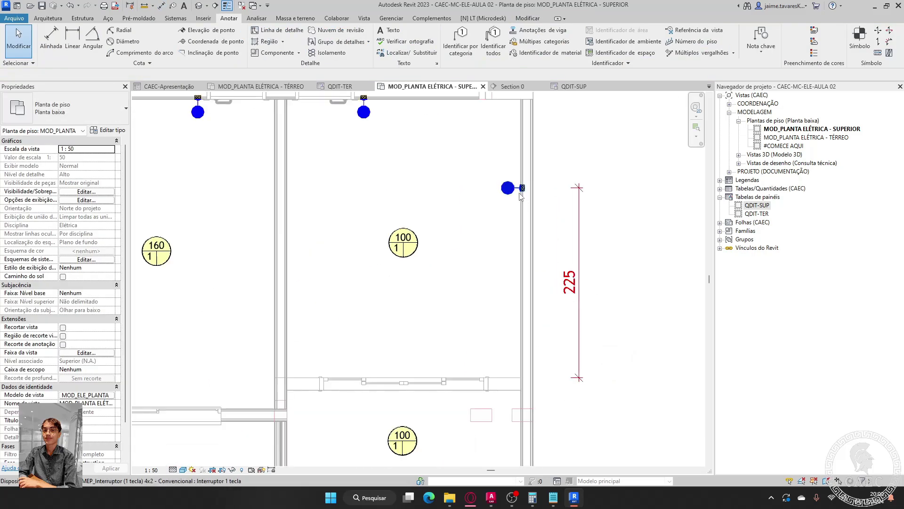
- Set the right-wall switch's distance from the balcony wall to 50 cm and delete the dimension
click(522, 187)
click(572, 284)
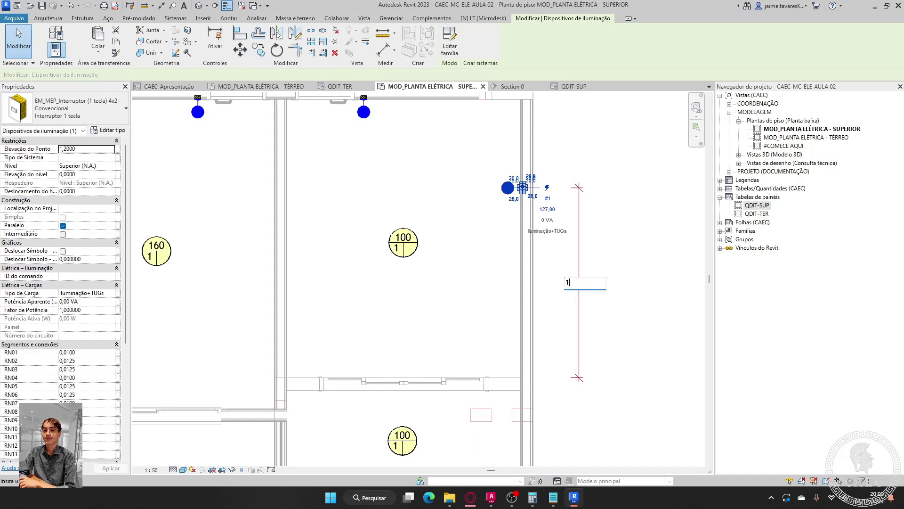
key(Return)
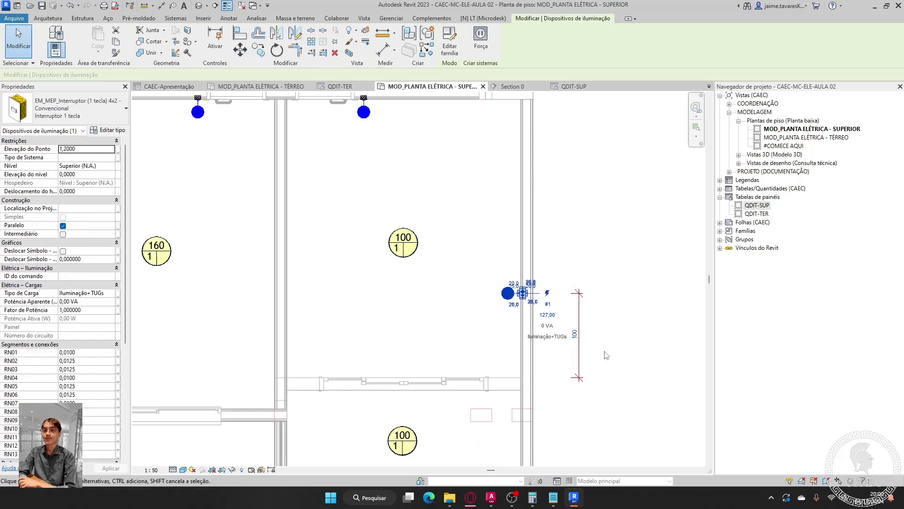
click(575, 335)
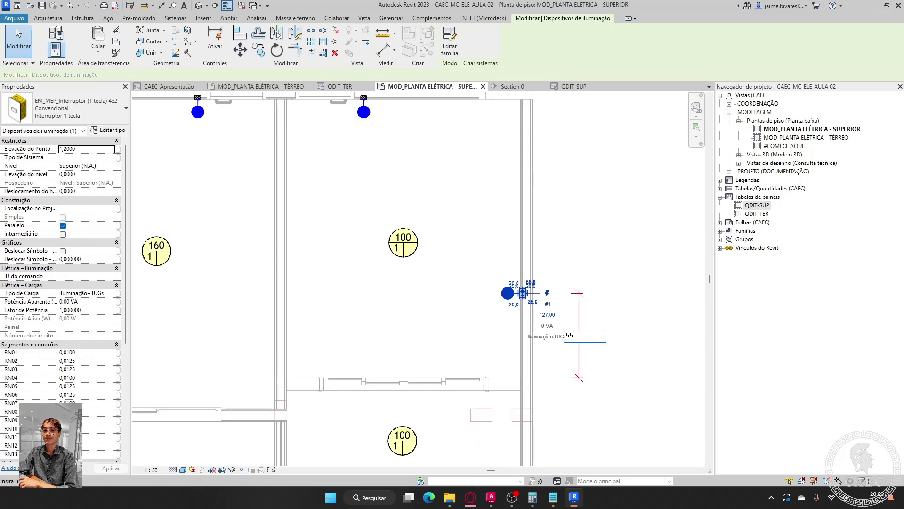
text(50)
key(Return)
click(576, 334)
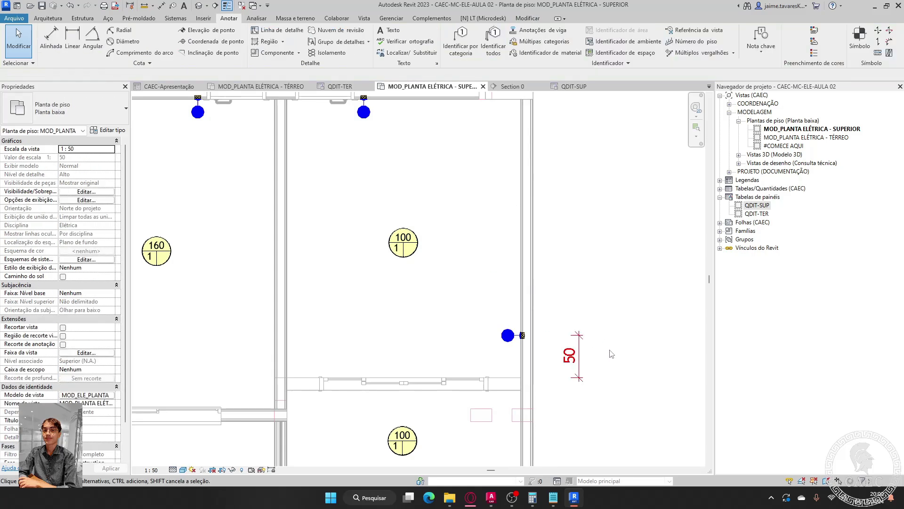
key(Escape)
- Change the right-wall switch to the 4x2 Convencional type Interruptor 2 teclas and enable (Sup.) Paralelo
scroll(575, 334, up, 5)
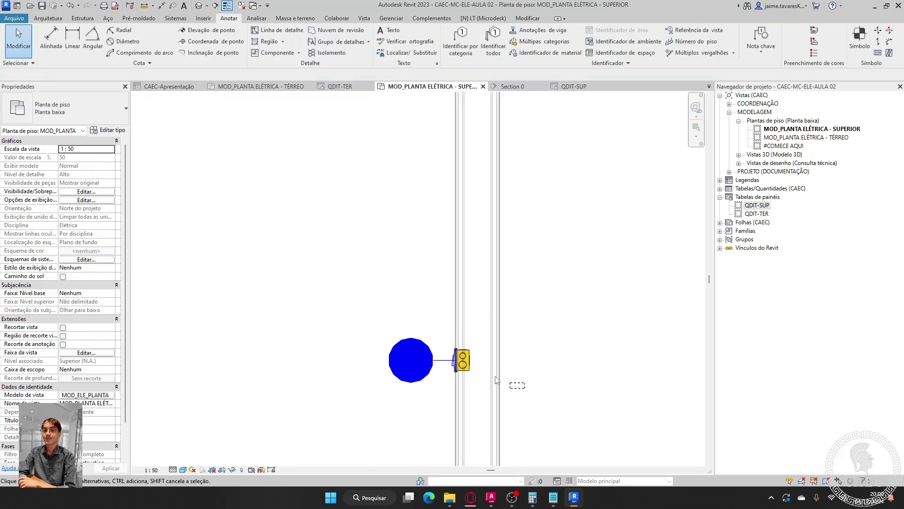
click(462, 360)
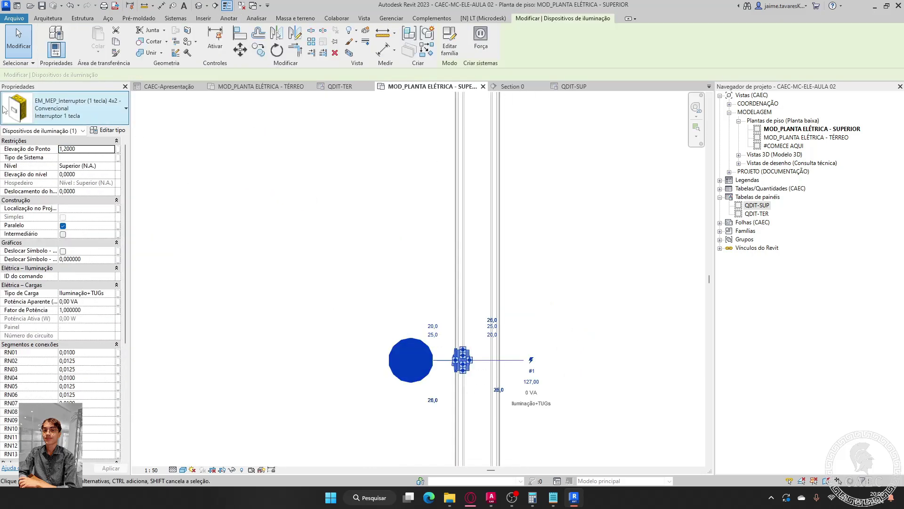
click(46, 110)
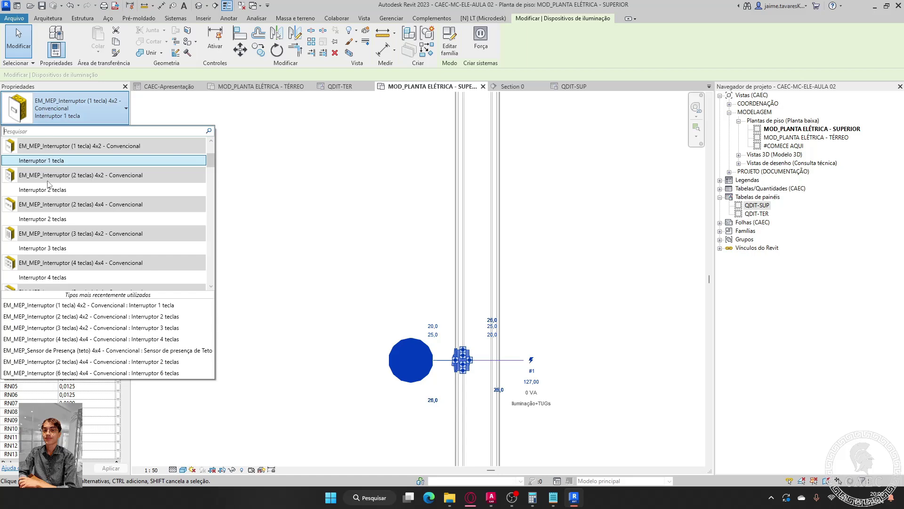
click(48, 189)
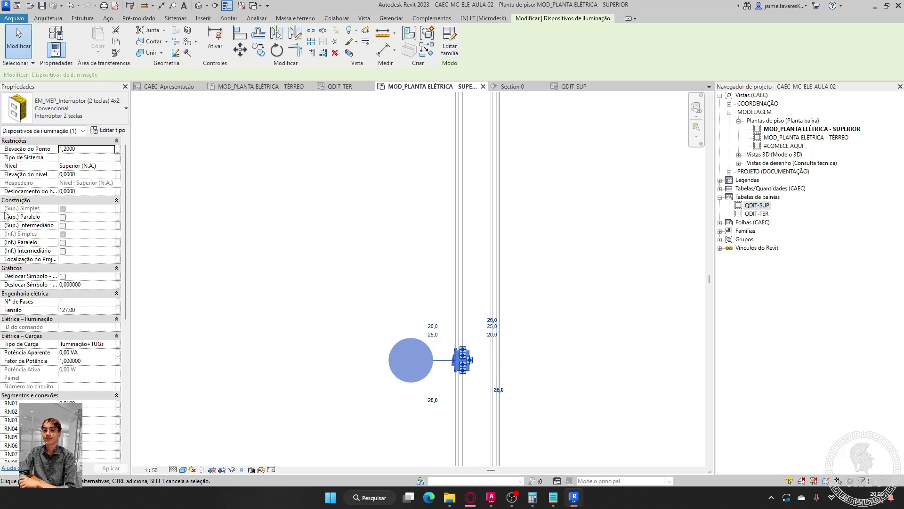
click(63, 218)
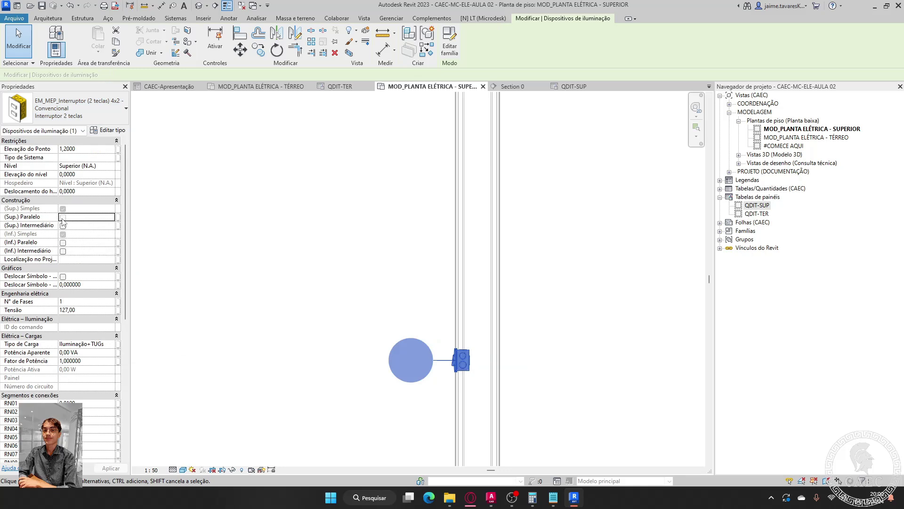
click(349, 224)
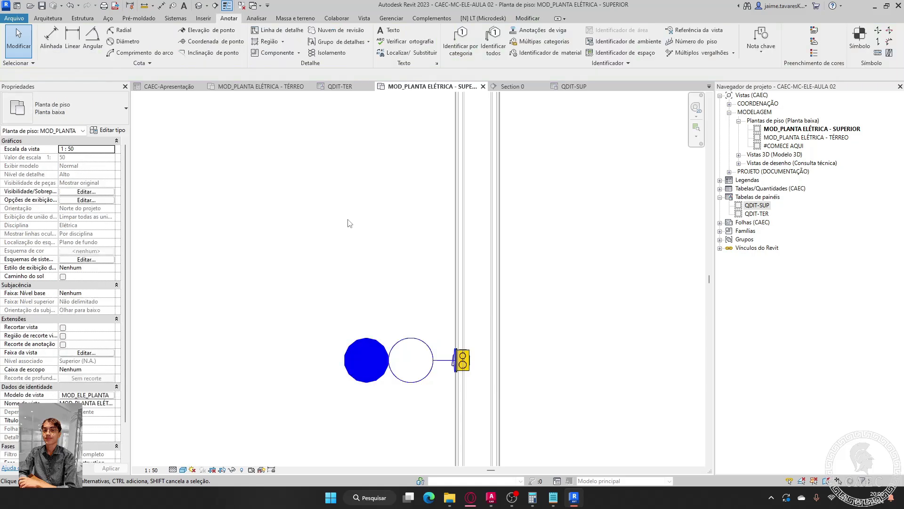
- Examine the switch layout of the two lower bedrooms and the balcony around the two-key switch
scroll(369, 210, down, 3)
middle_drag(369, 210, 495, 252)
scroll(495, 252, down, 3)
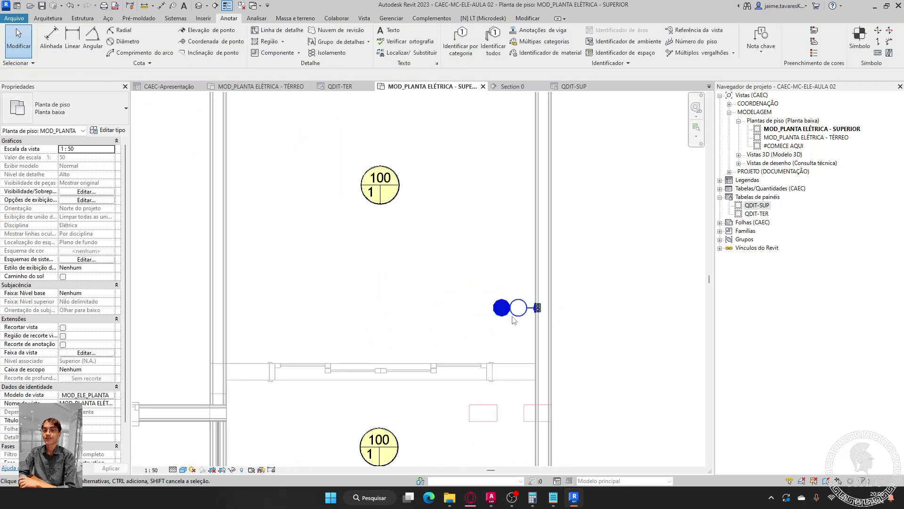
mouse_move(507, 307)
middle_down()
mouse_move(518, 292)
mouse_move(492, 323)
mouse_move(495, 311)
middle_up()
scroll(492, 324, down, 3)
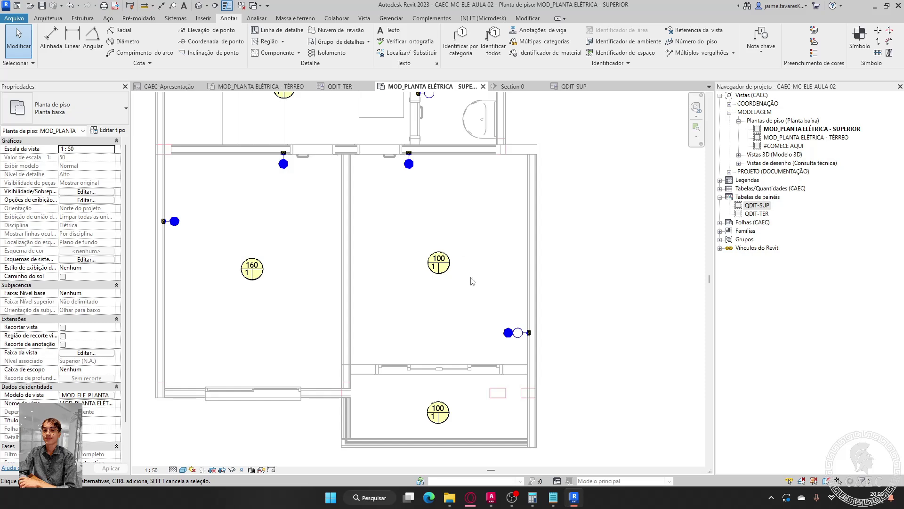
scroll(471, 280, up, 3)
middle_drag(481, 374, 558, 303)
scroll(514, 289, down, 2)
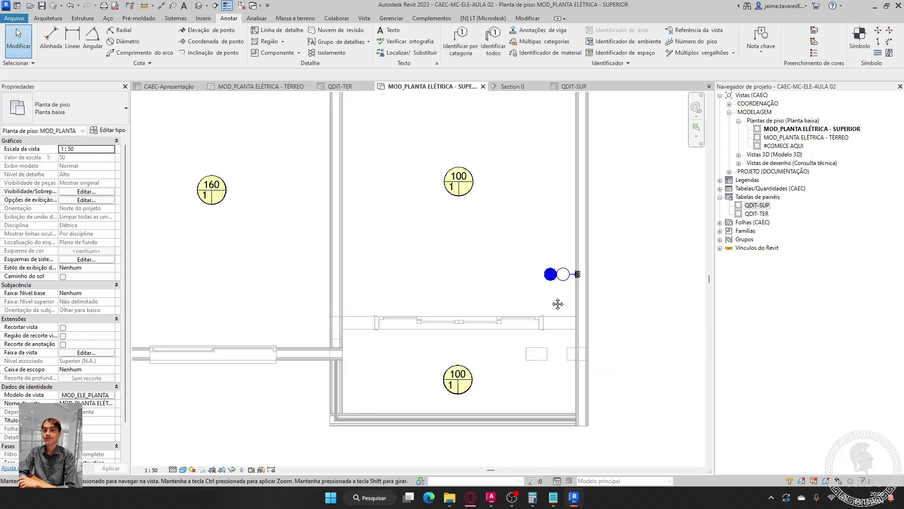
scroll(557, 304, down, 3)
scroll(541, 301, up, 3)
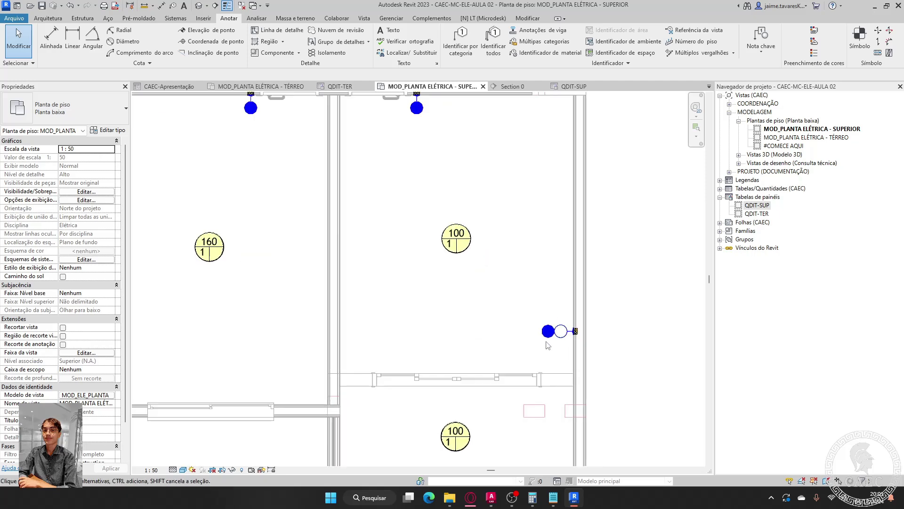
scroll(469, 341, down, 4)
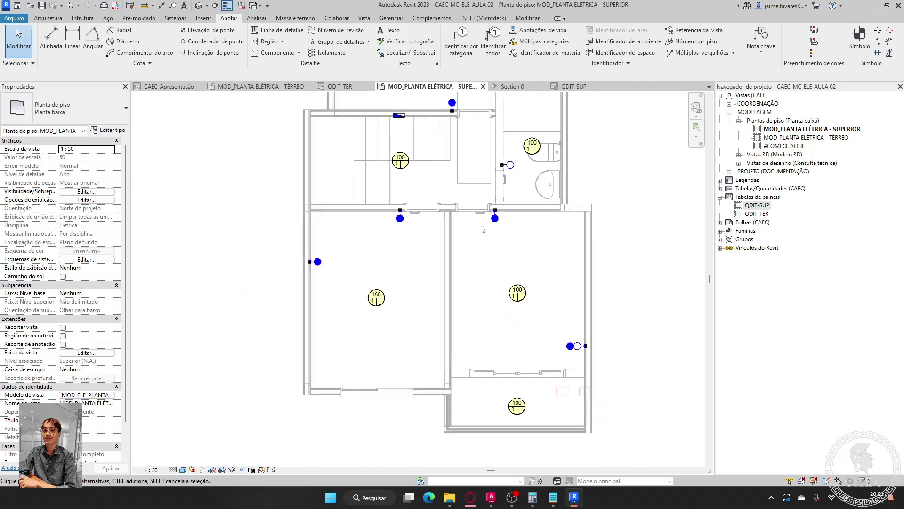
- Tag the upper bedroom's left-wall switch and the switch on its lower wall by category, with leaders
middle_drag(396, 243, 372, 283)
scroll(364, 275, up, 3)
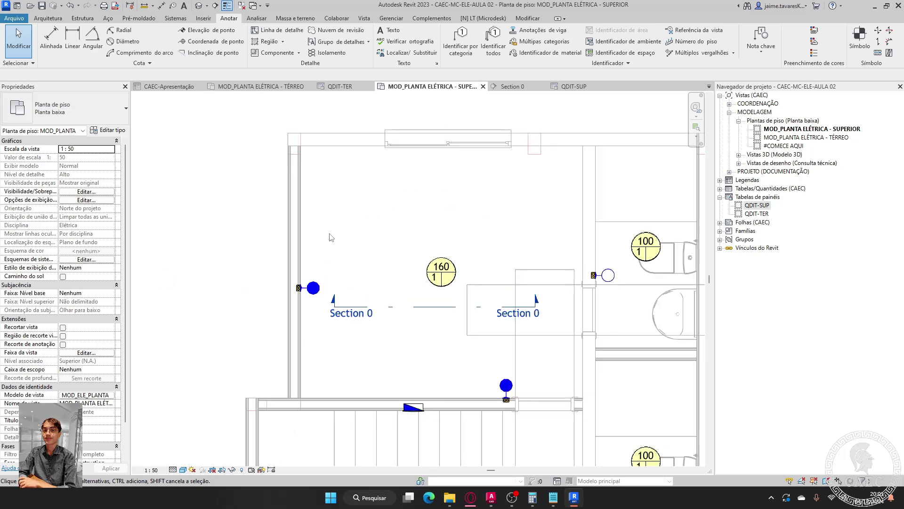
scroll(363, 275, up, 2)
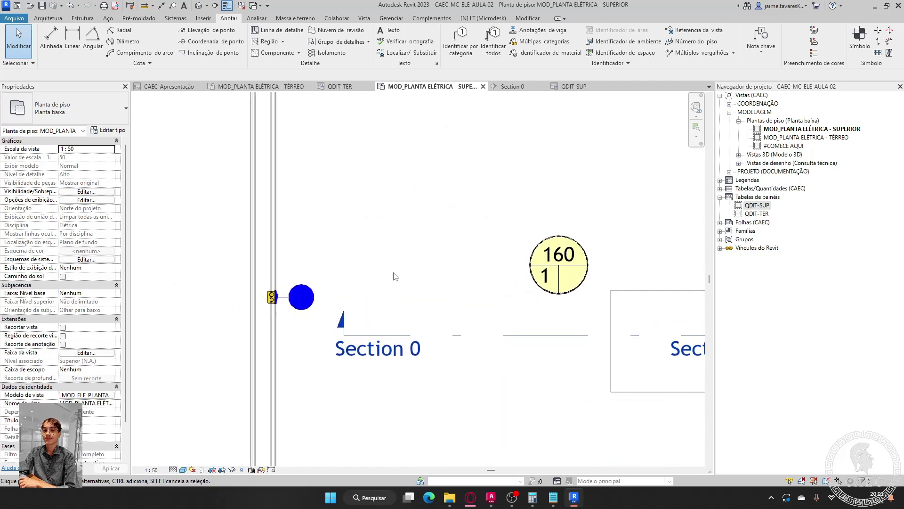
key(t)
key(g)
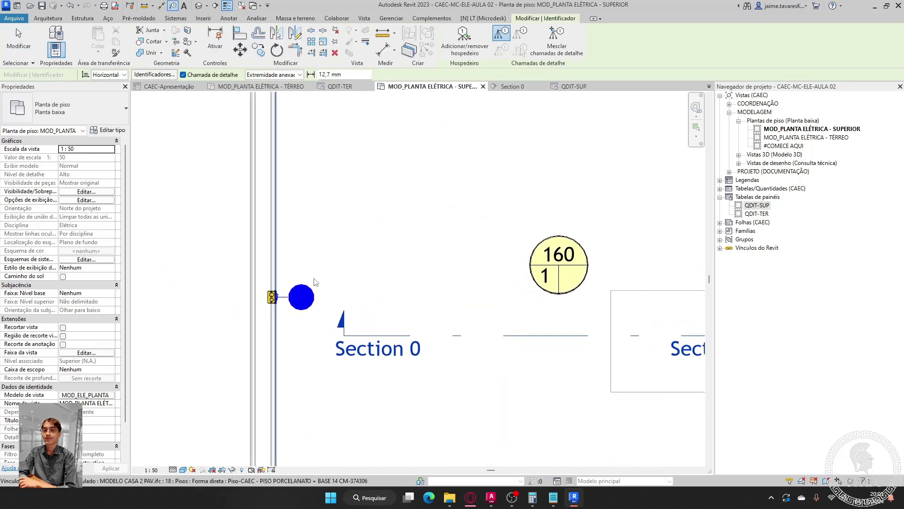
click(402, 282)
middle_drag(398, 304, 292, 238)
scroll(292, 238, down, 1)
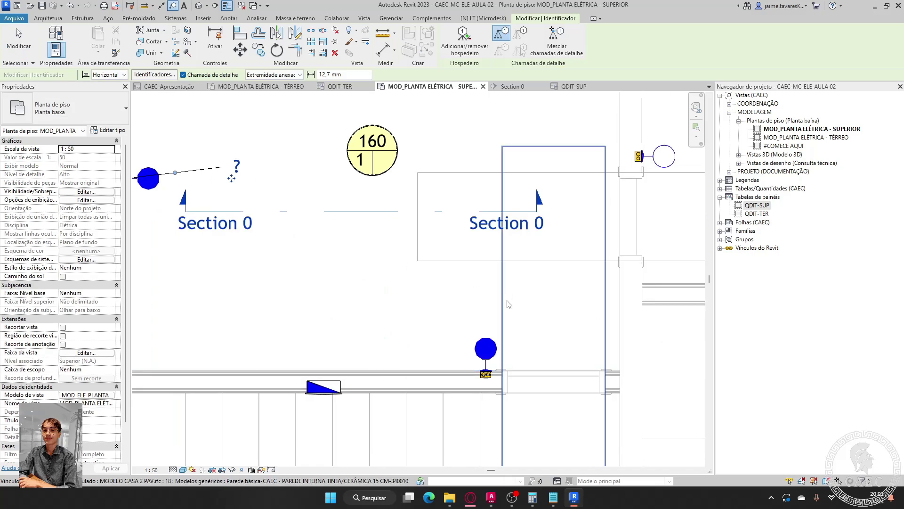
click(488, 339)
- Tag the light switches of the two bathrooms, each with a leader
middle_drag(487, 339, 311, 384)
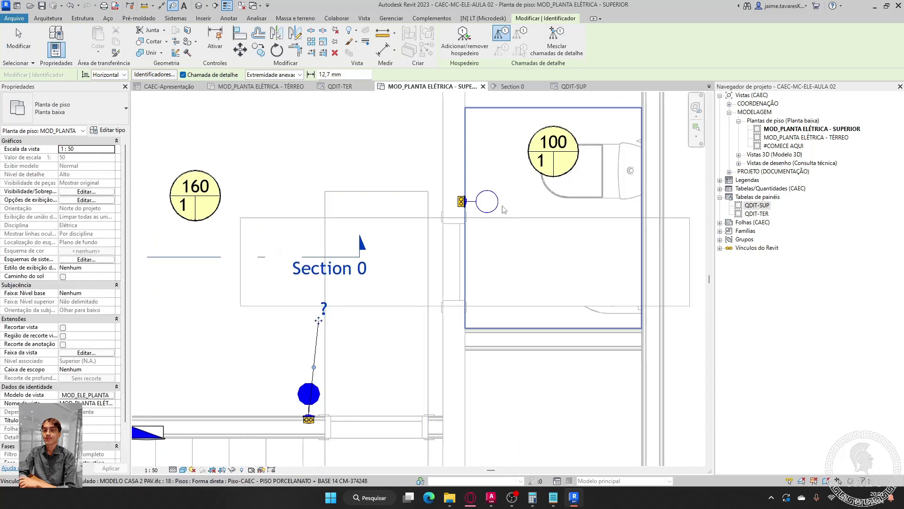
middle_drag(546, 294, 592, 137)
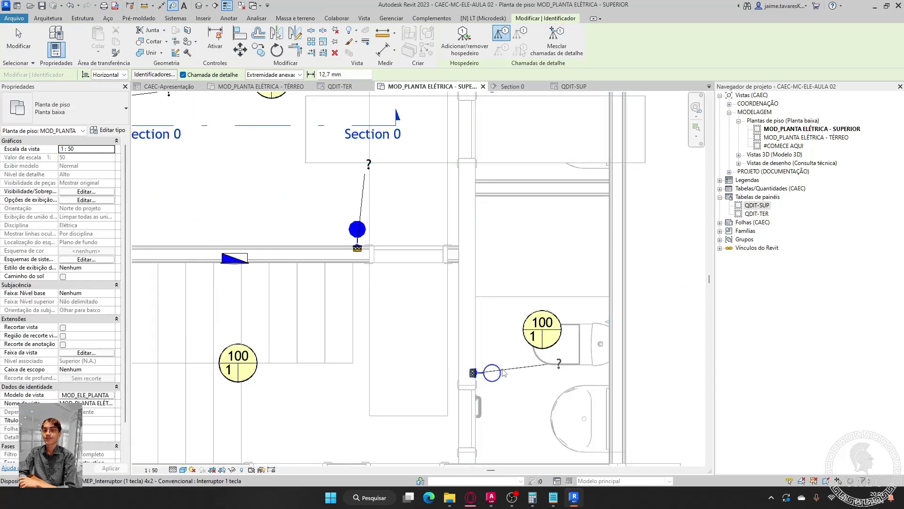
middle_drag(535, 407, 635, 176)
click(634, 176)
- Tag the lower-left bedroom's upper-wall and left-wall switches and the lower-right bedroom's upper-wall switch, each with a leader
click(388, 278)
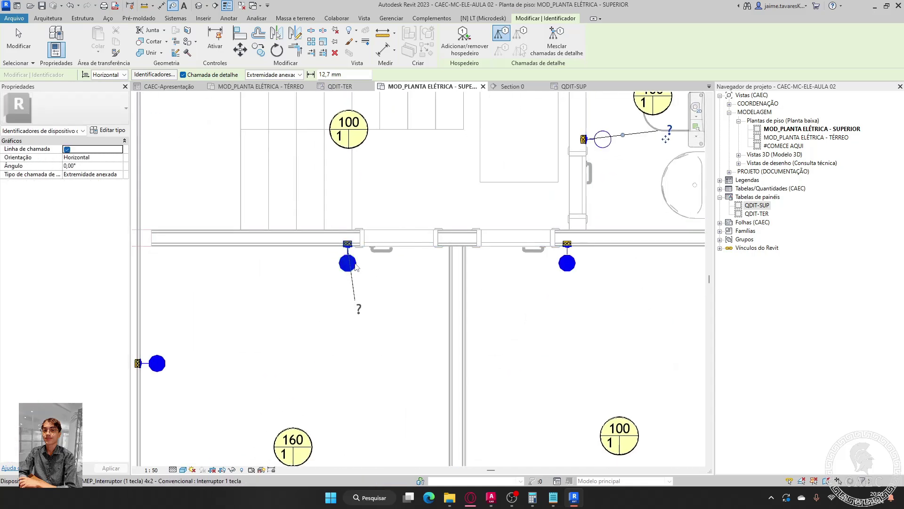
click(263, 358)
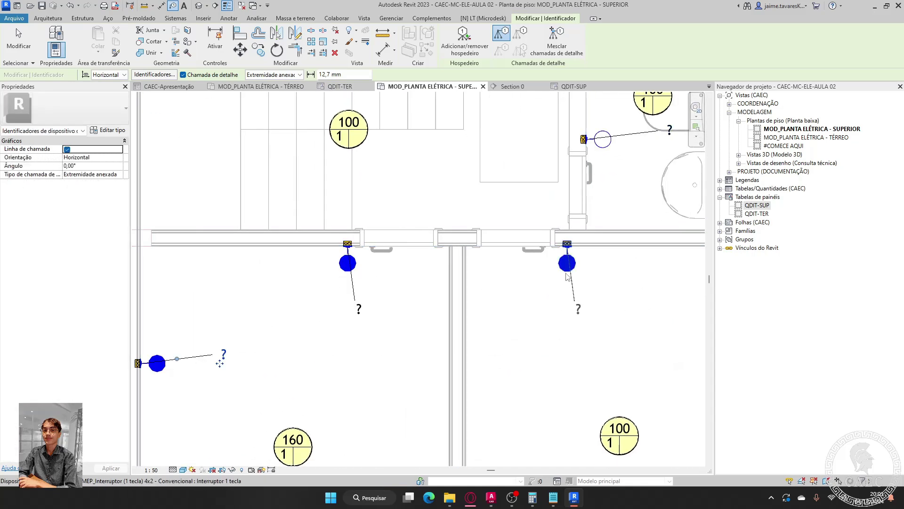
middle_drag(613, 290, 484, 144)
- Tag one key of the lower-right bedroom's two-key switch and place its tag above the hollow circle
middle_drag(565, 386, 391, 278)
scroll(509, 278, up, 3)
scroll(452, 289, up, 2)
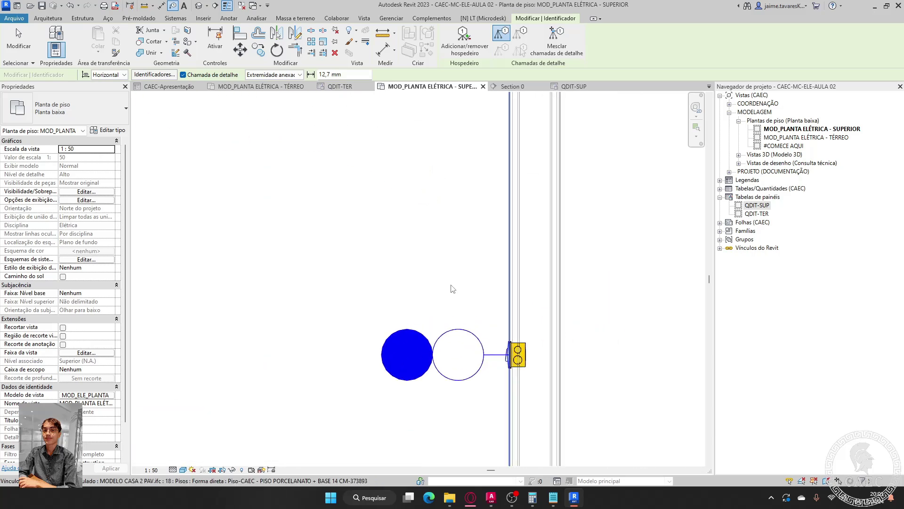
click(404, 334)
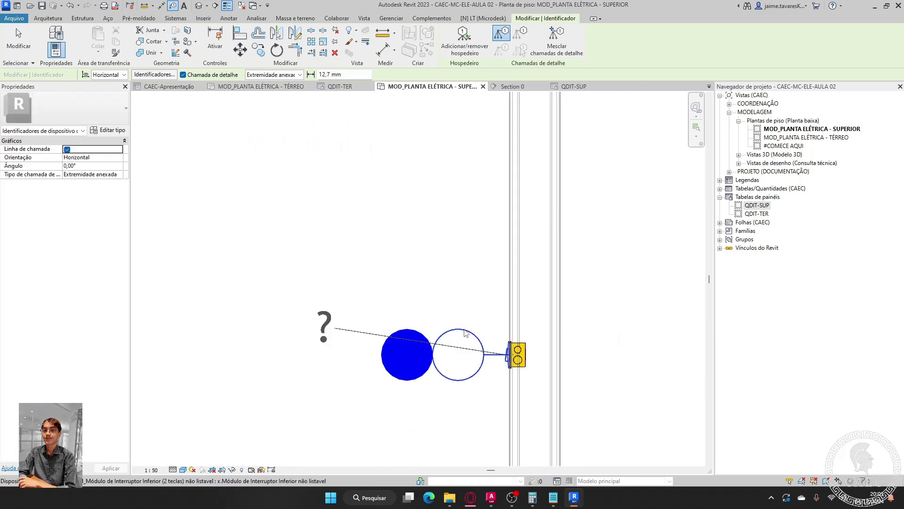
click(326, 343)
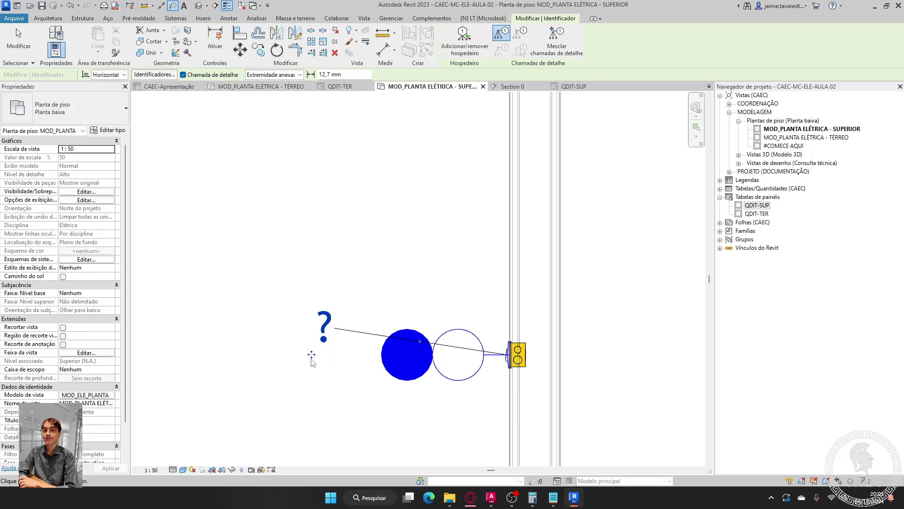
drag(311, 359, 454, 321)
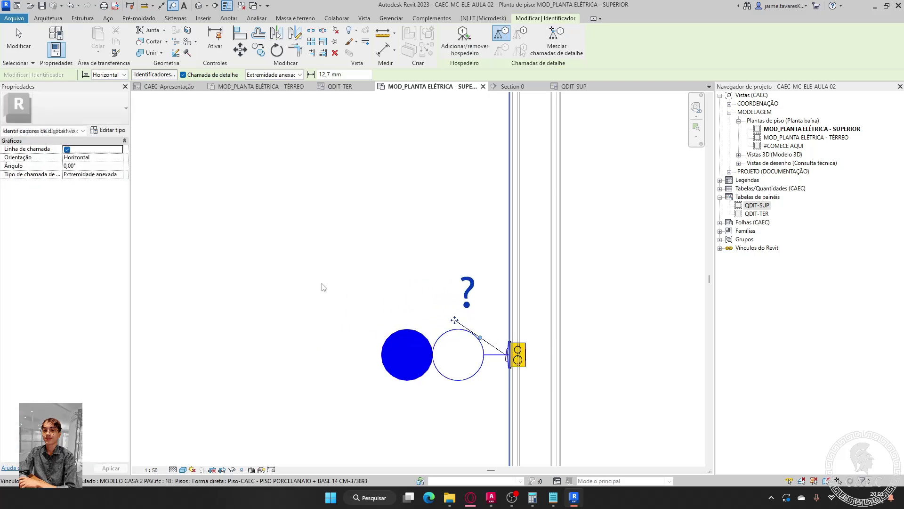
- Tag the other key of the two-key switch, place its tag above the filled circle and finish tagging
click(385, 342)
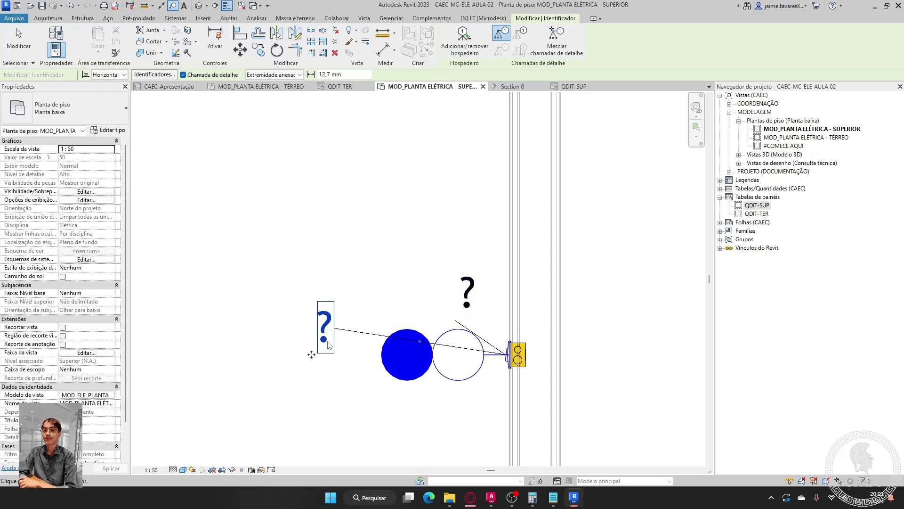
drag(311, 354, 389, 320)
key(Escape)
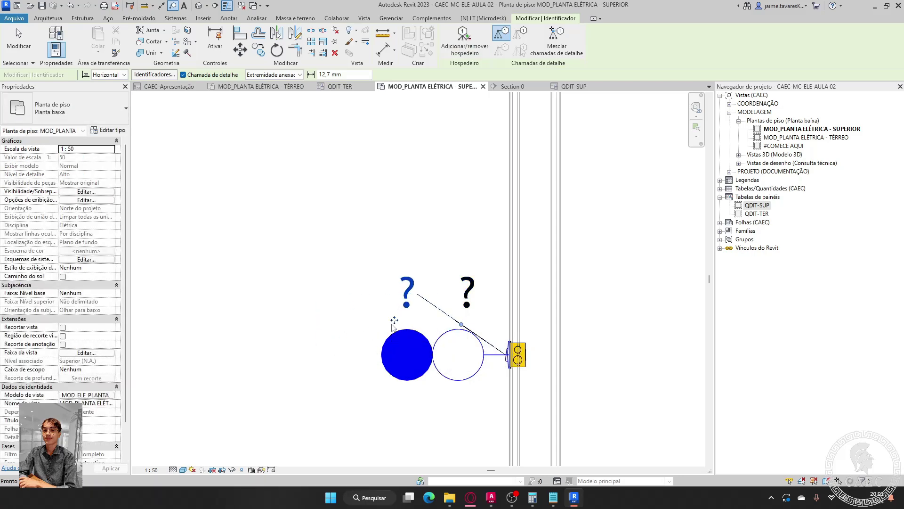
key(Escape)
- Examine the tagged switches across the whole upper-floor plan
scroll(377, 307, down, 4)
scroll(379, 232, down, 3)
middle_drag(302, 245, 490, 342)
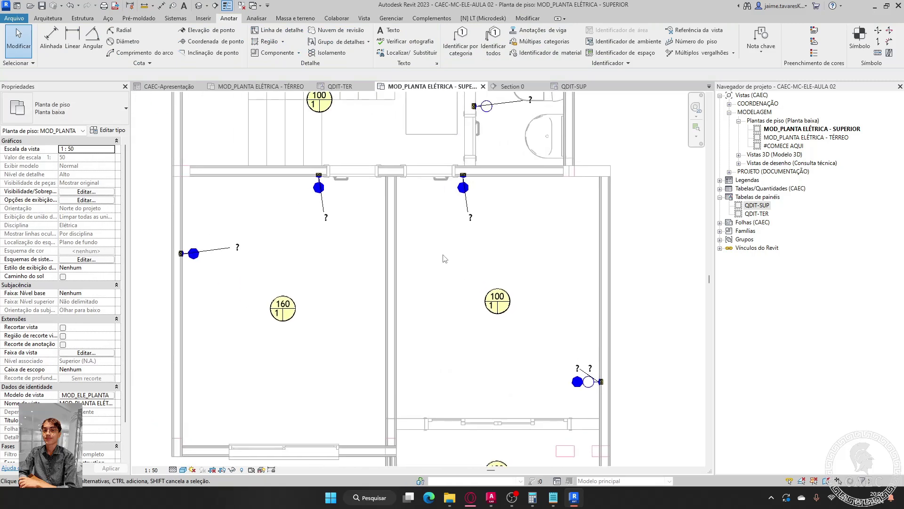
middle_drag(419, 129, 431, 416)
middle_drag(391, 232, 402, 274)
scroll(402, 274, down, 4)
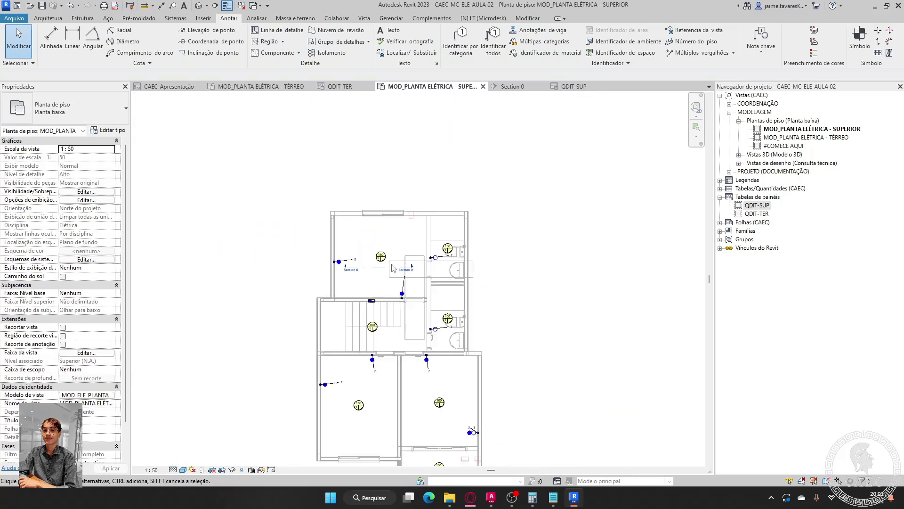
middle_drag(382, 394, 408, 343)
middle_drag(421, 299, 426, 336)
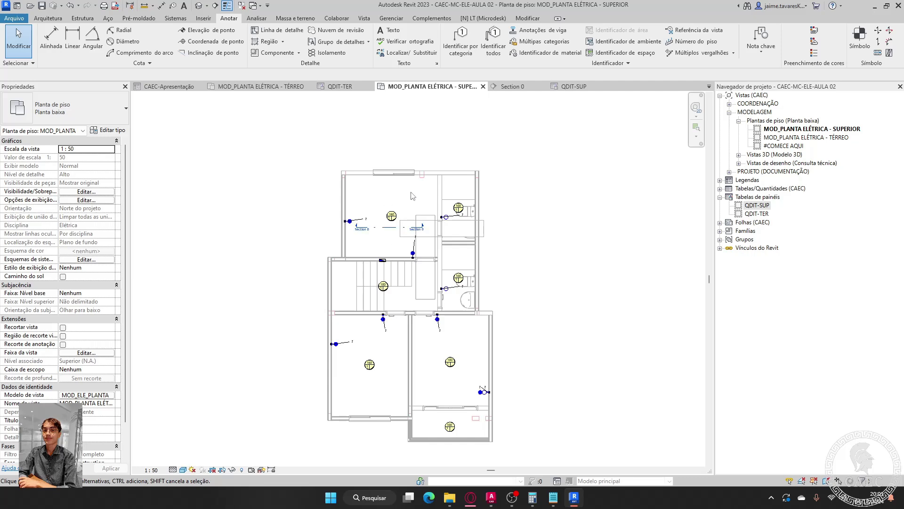
- Create a switch system for the upper bedroom's 160 VA ceiling light and assign the lower-wall switch to it
scroll(421, 228, up, 6)
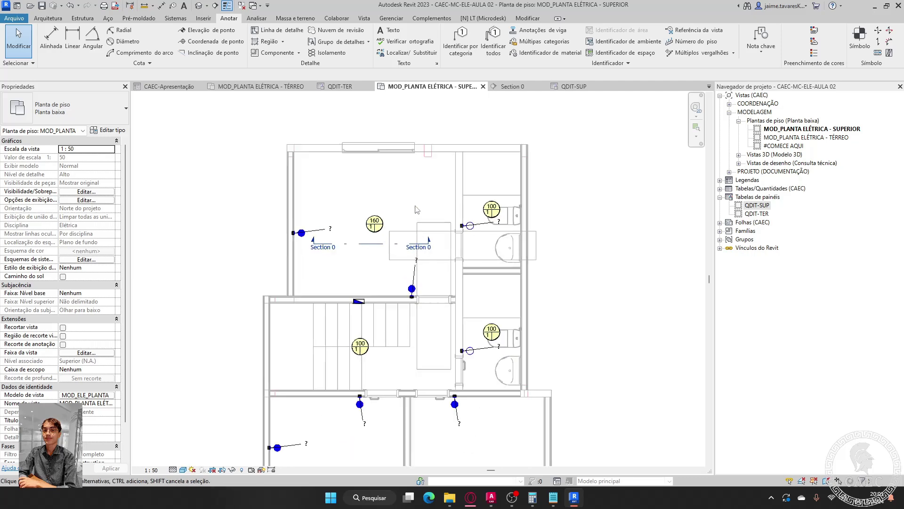
middle_drag(442, 336, 530, 356)
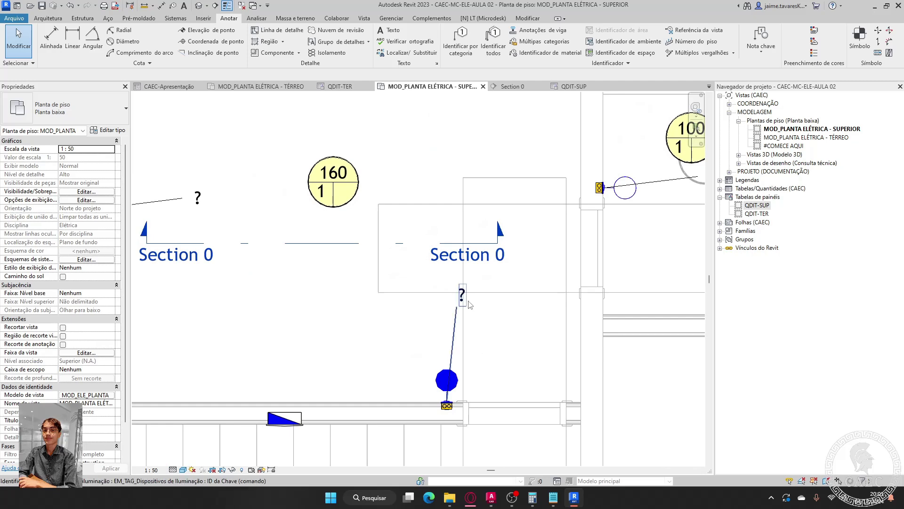
middle_drag(411, 240, 453, 275)
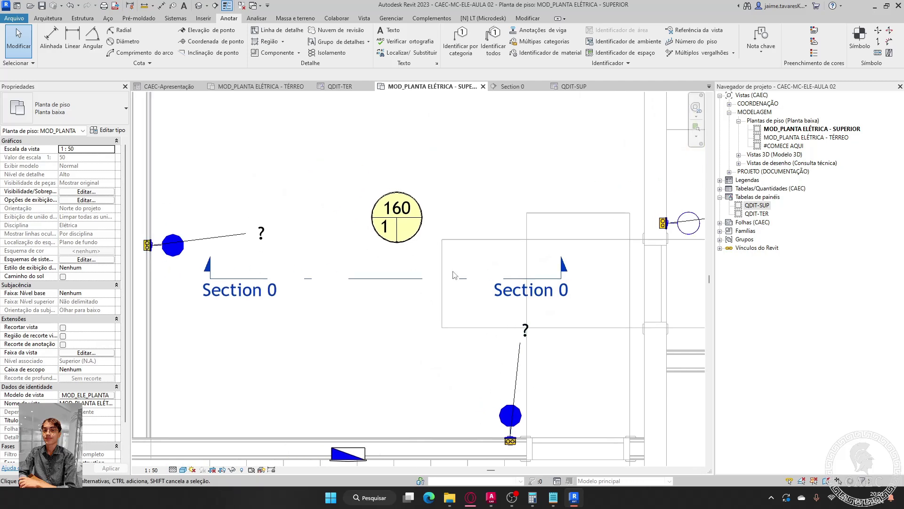
click(396, 219)
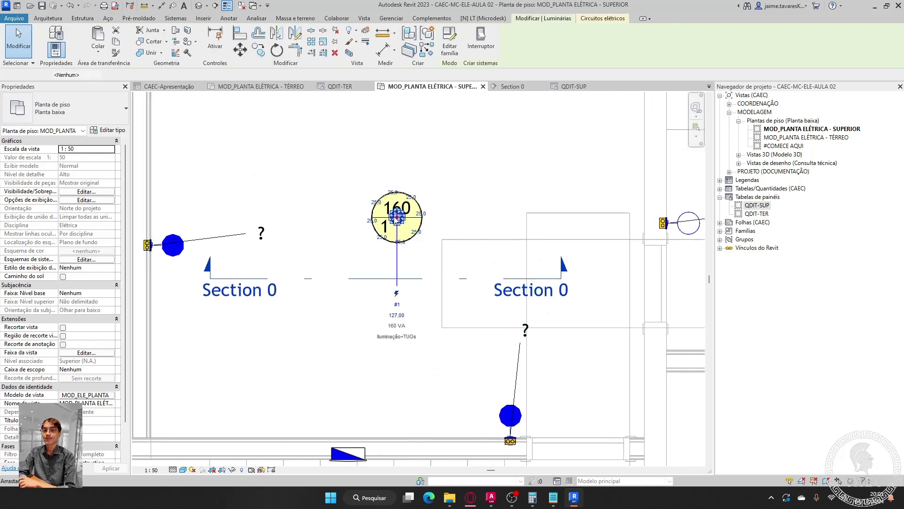
click(484, 47)
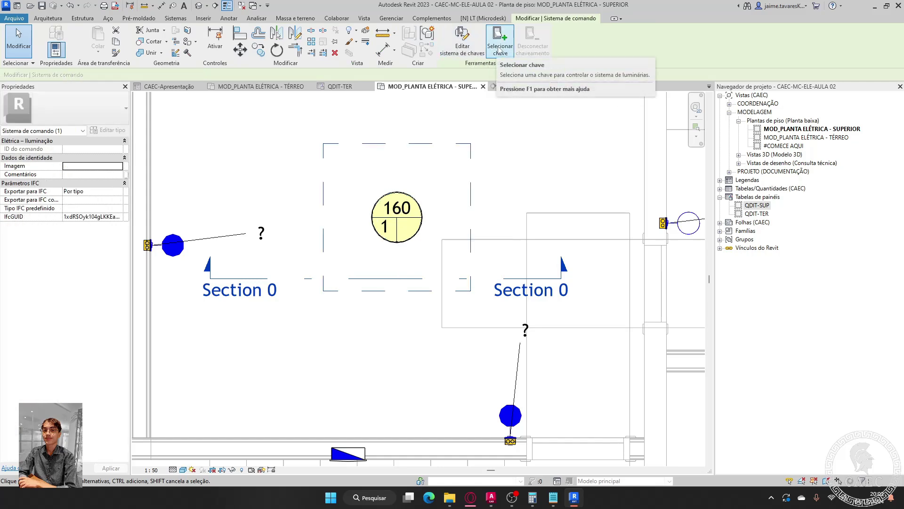
click(500, 50)
click(503, 410)
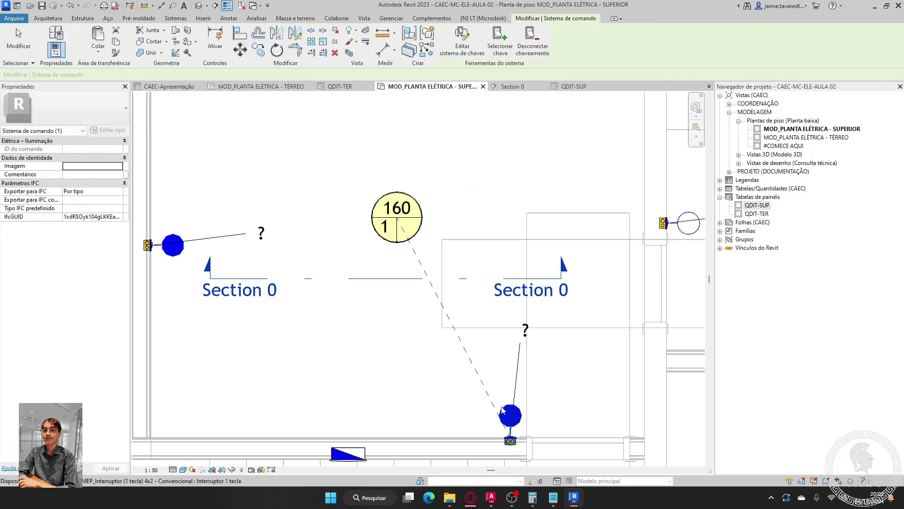
click(456, 46)
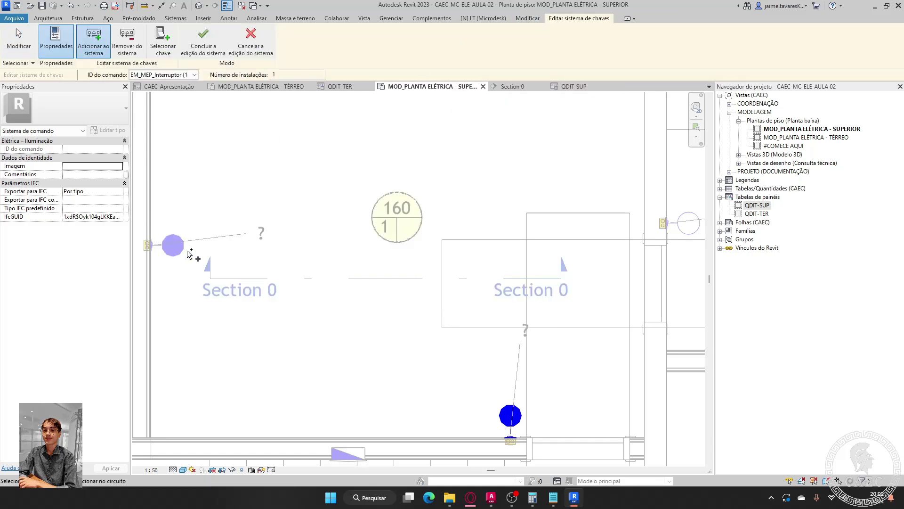
click(218, 46)
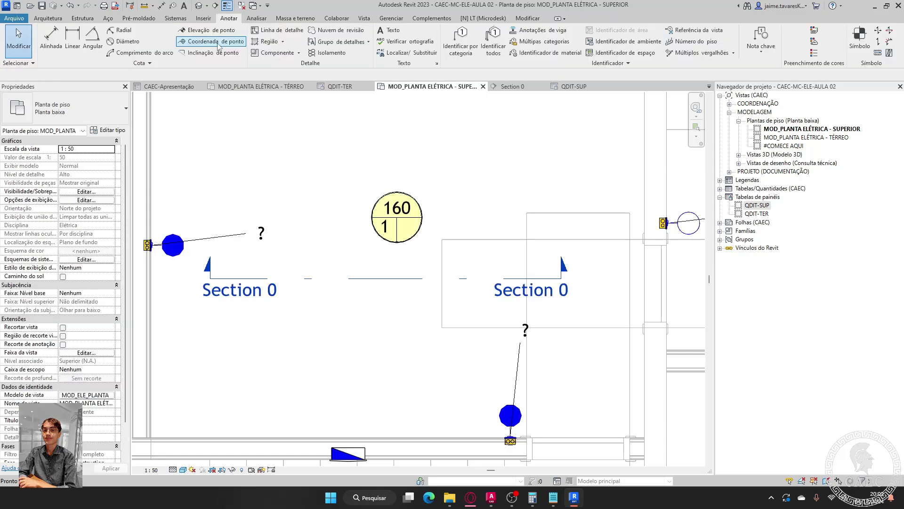
- Set the command ID to a in the tags of the upper bedroom's left-wall and lower-wall switches
scroll(514, 203, down, 2)
scroll(502, 202, up, 2)
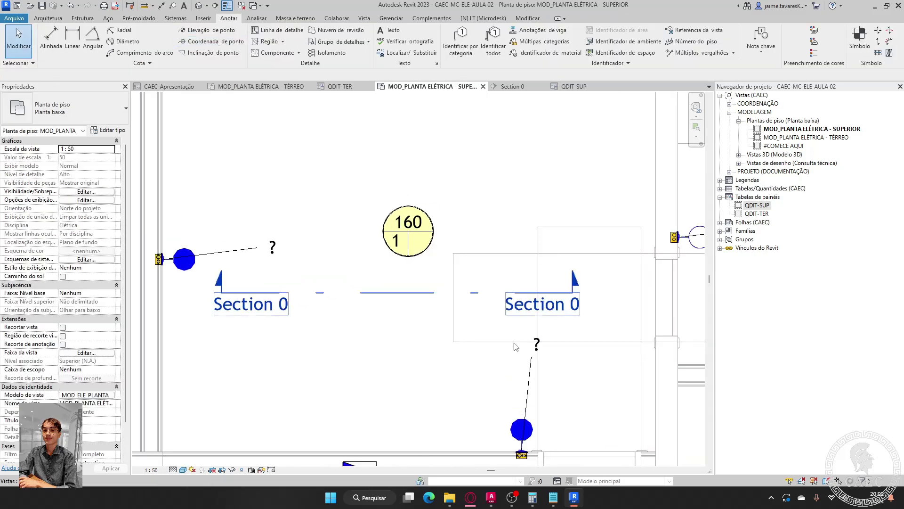
click(275, 252)
click(275, 249)
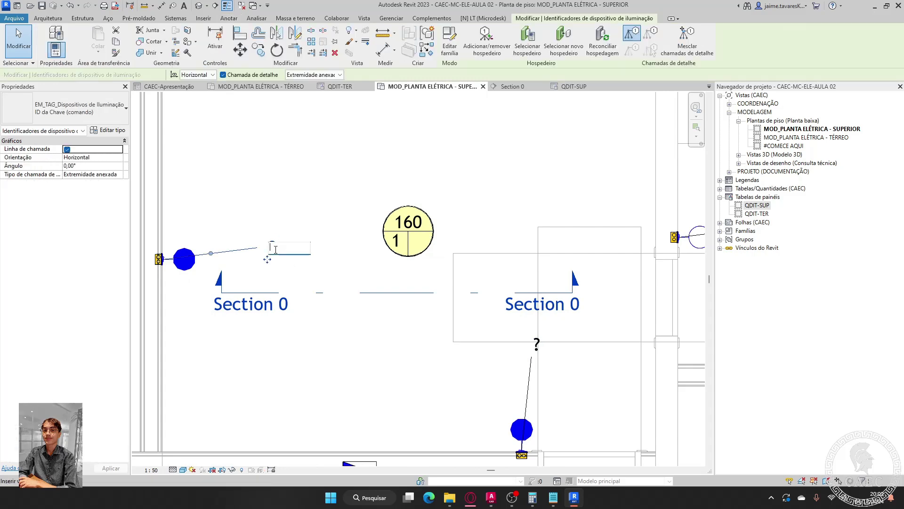
click(357, 266)
click(528, 217)
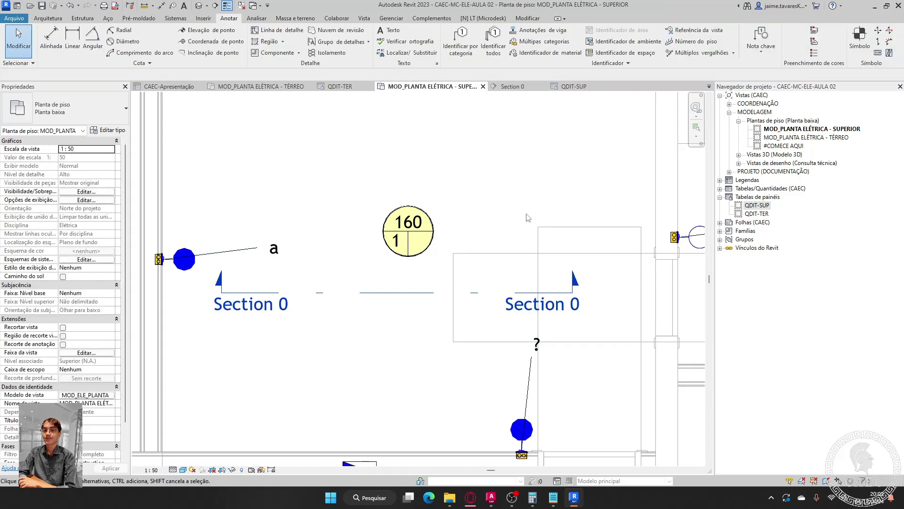
click(529, 342)
click(539, 343)
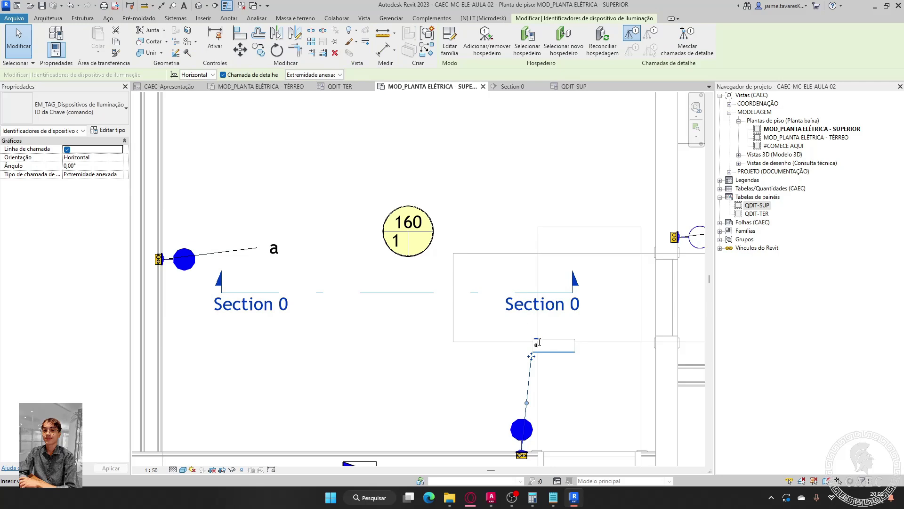
click(522, 174)
click(522, 175)
- Check the upper bedroom ceiling light's command ID and the switch its switch system is linked to
middle_drag(450, 253, 524, 264)
scroll(433, 278, up, 2)
middle_drag(453, 283, 510, 293)
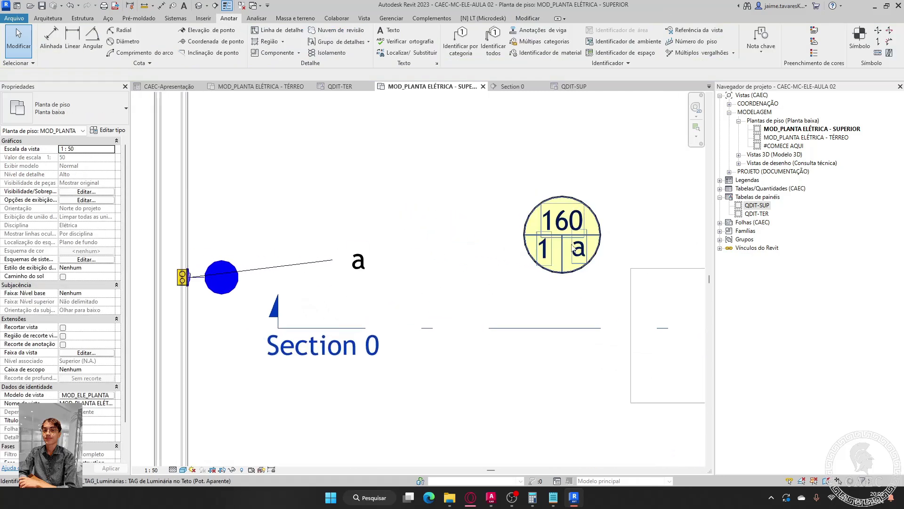
click(562, 234)
click(616, 19)
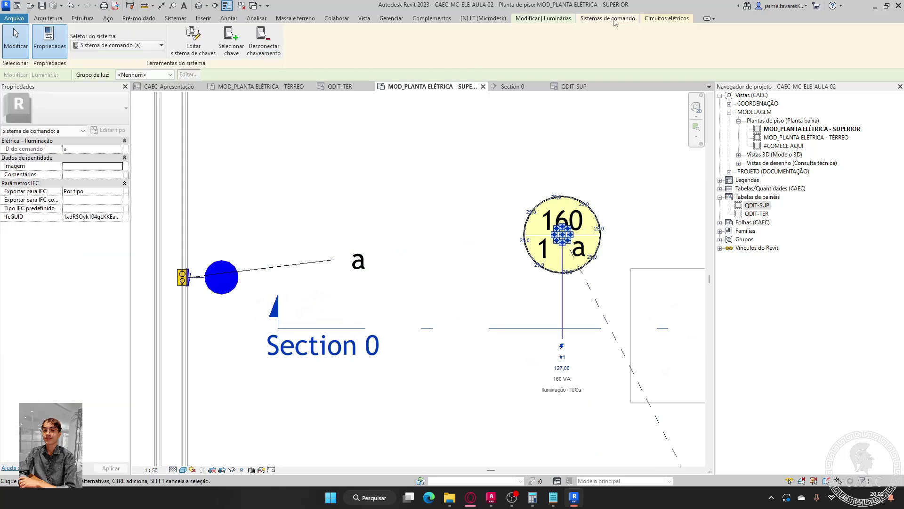
key(Escape)
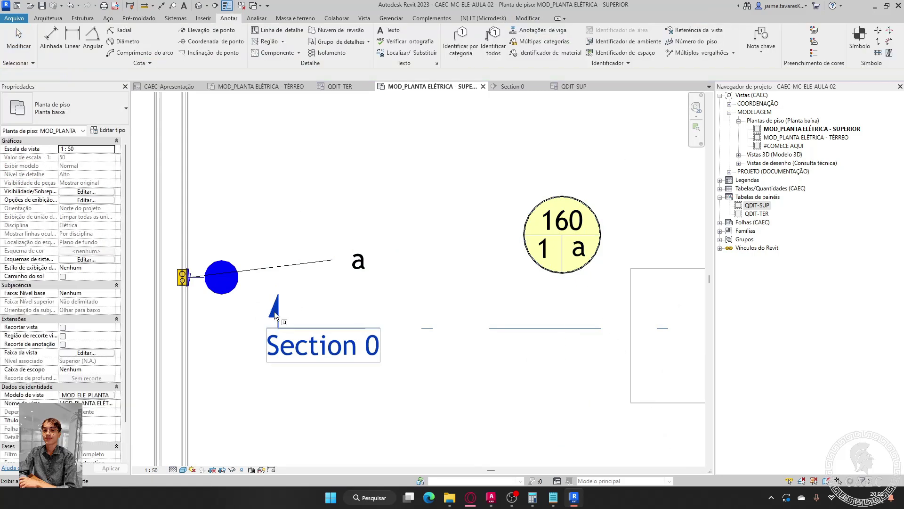
click(223, 293)
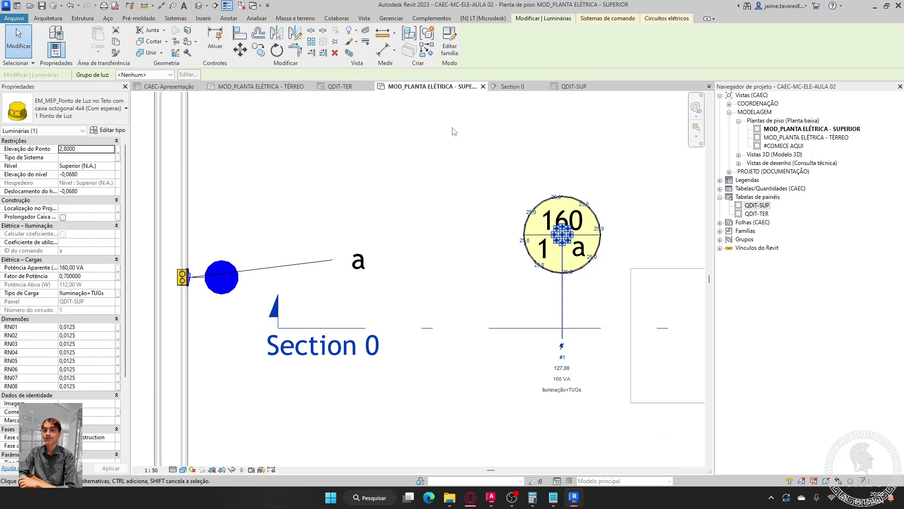
key(Escape)
- Move the left-wall switch's tag right beside its symbol in the upper bedroom and turn off the tag's leader
scroll(454, 132, down, 3)
middle_drag(454, 131, 415, 191)
scroll(336, 249, up, 4)
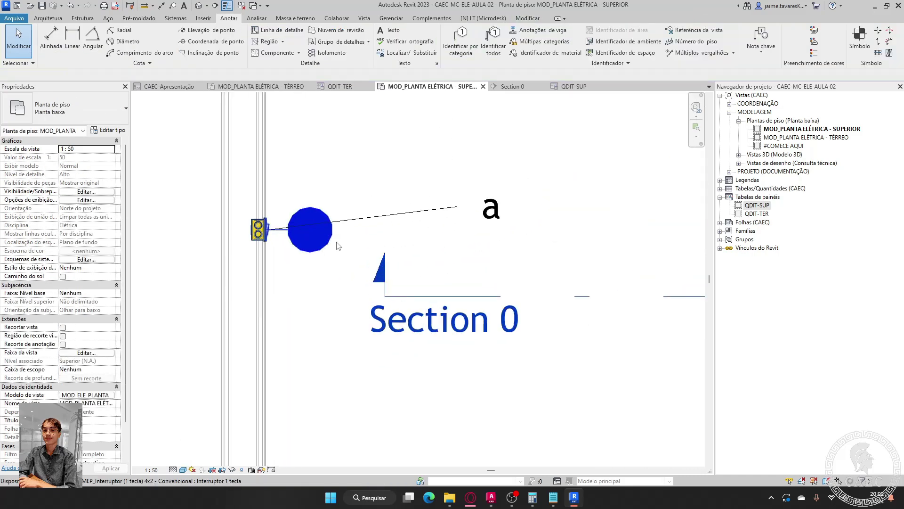
click(481, 231)
drag(480, 233, 333, 253)
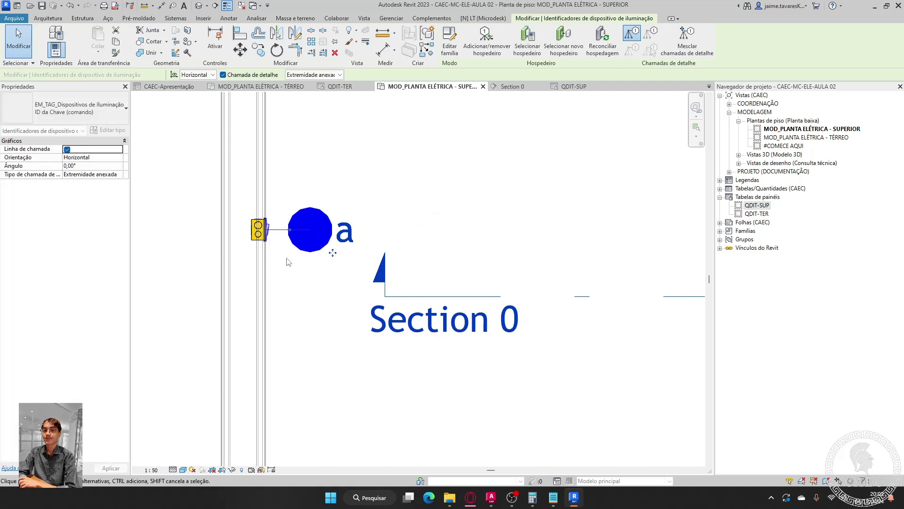
click(67, 150)
- Move the lower-wall switch's tag directly above its symbol in the upper bedroom and turn off its leader
middle_drag(621, 253, 398, 236)
scroll(398, 236, down, 1)
middle_drag(639, 349, 466, 295)
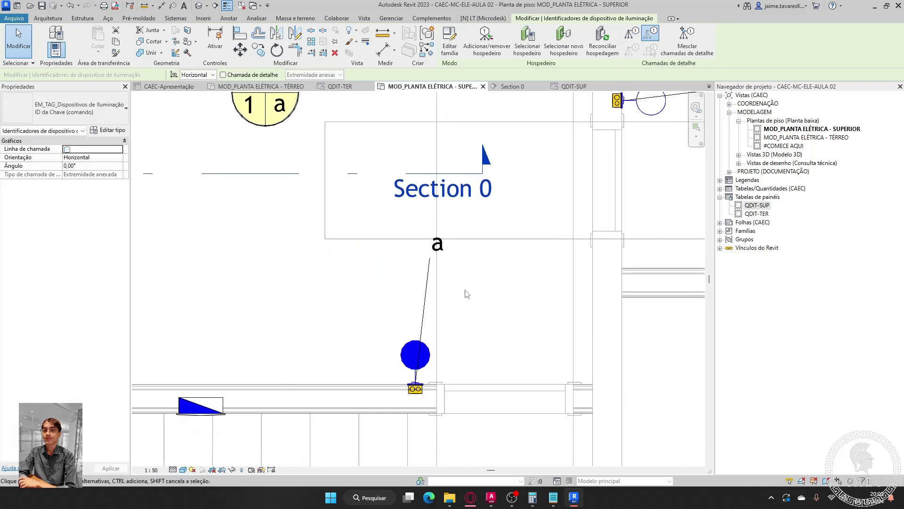
click(445, 254)
drag(431, 264, 414, 314)
drag(415, 339, 416, 346)
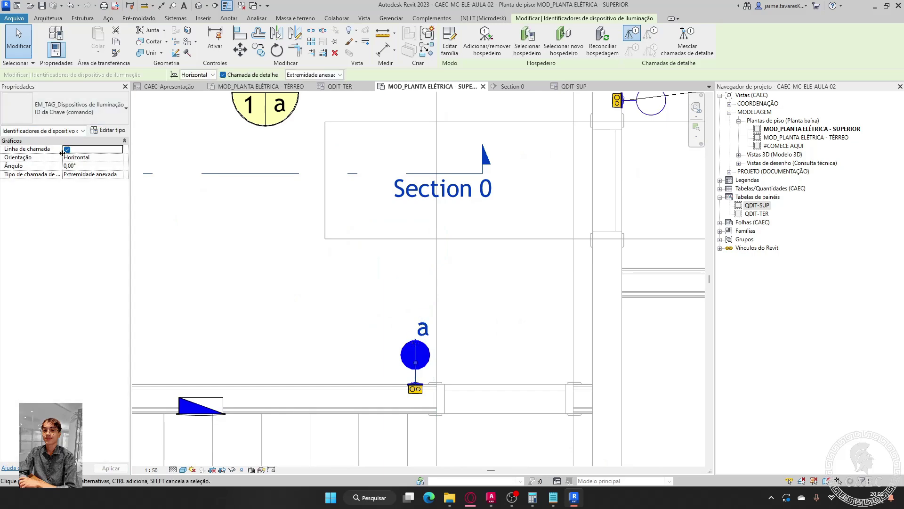
click(477, 300)
- Create a switch system for the upper bathroom's 100 VA ceiling light
scroll(477, 300, down, 3)
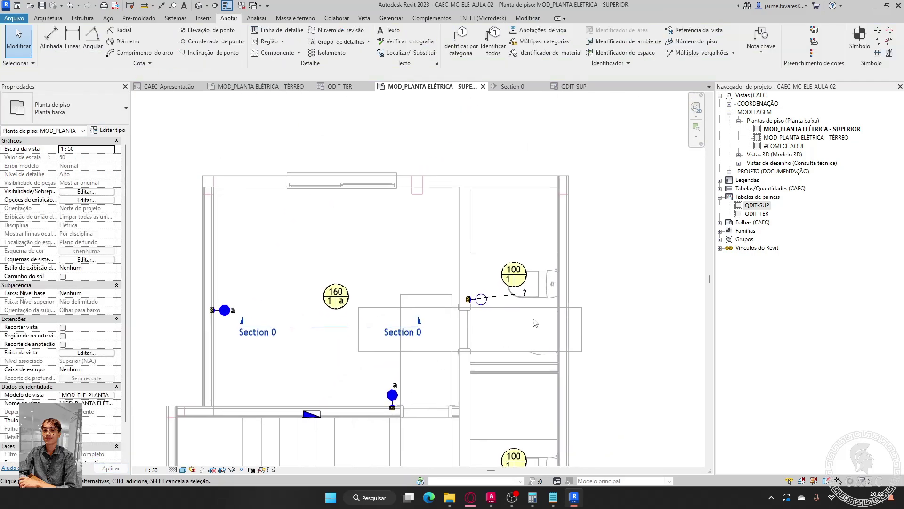
scroll(542, 292, up, 5)
click(437, 240)
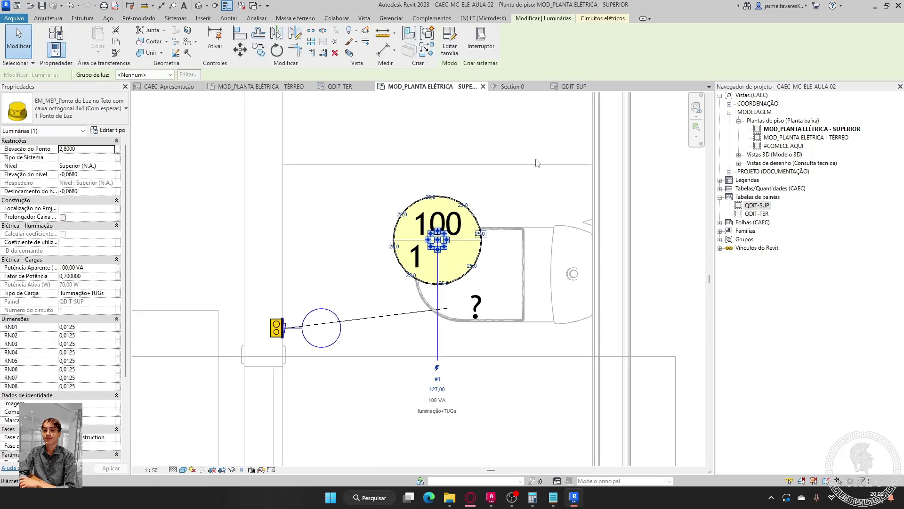
click(481, 41)
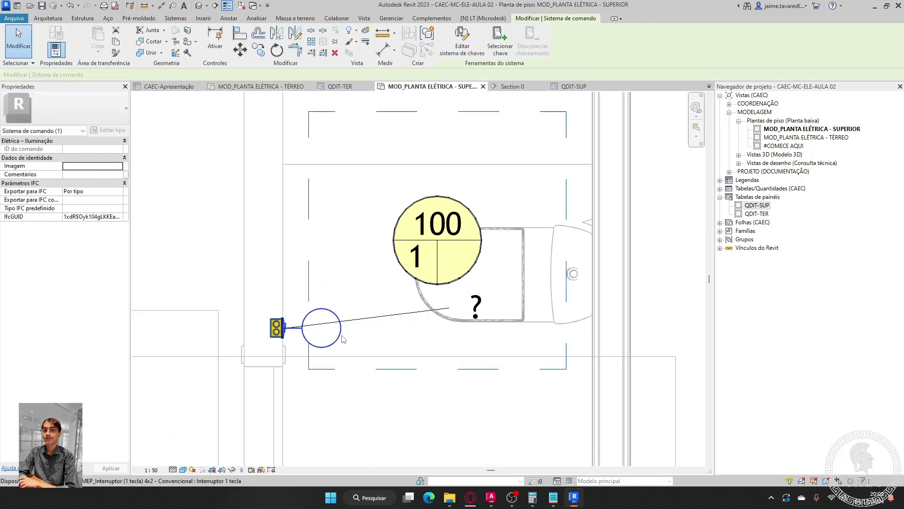
key(Escape)
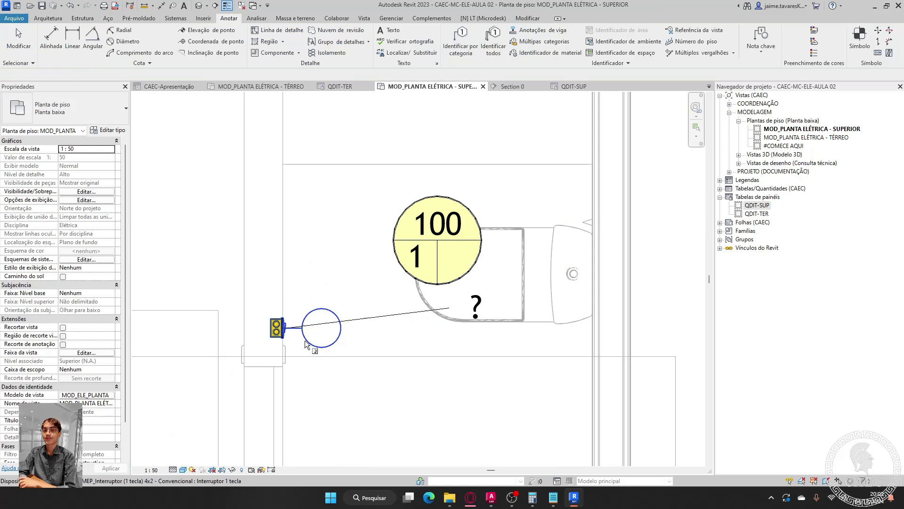
- Link the upper bathroom light's switch system to the wall switch and set that switch's command ID to b
click(328, 347)
key(Escape)
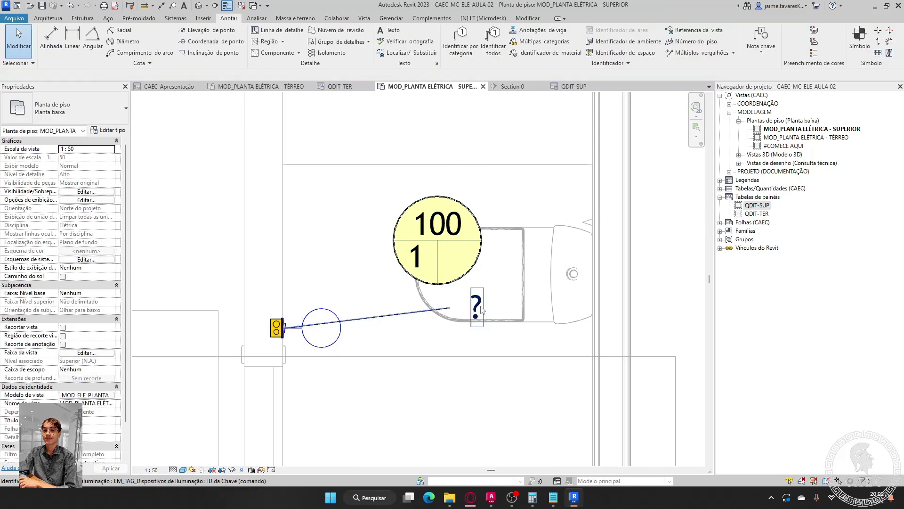
double_click(480, 309)
text(b)
- Move the upper bathroom switch's b tag right beside its symbol and turn off the tag's leader
click(468, 326)
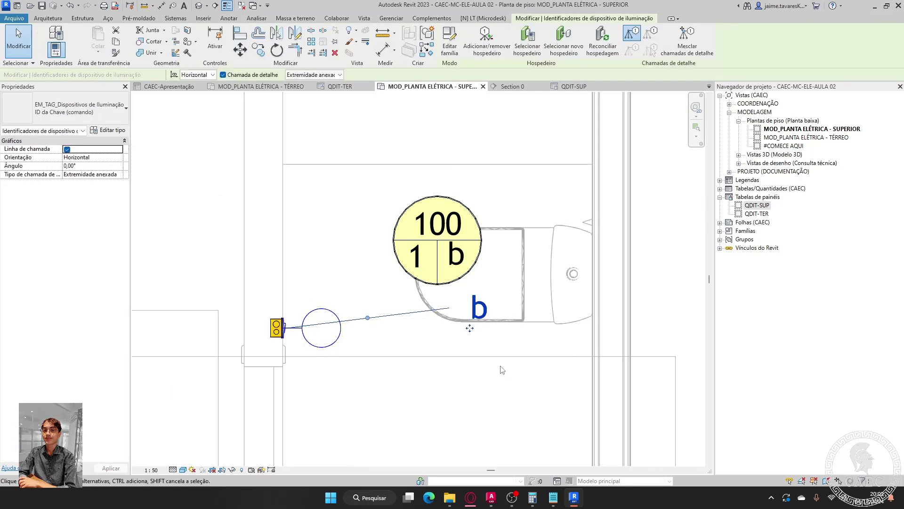
drag(468, 326, 347, 348)
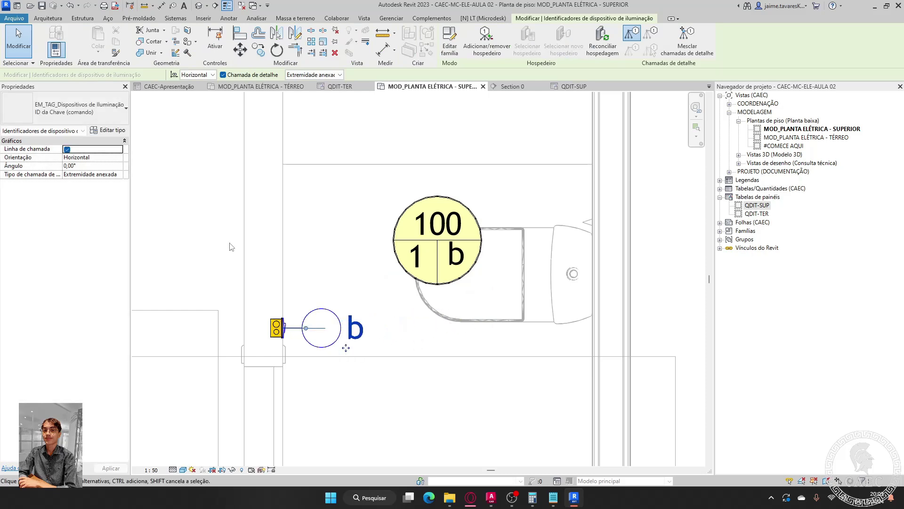
click(67, 149)
- Set the command ID of the switch in the bathroom beside the stair hall to c
scroll(417, 283, down, 3)
scroll(417, 283, up, 4)
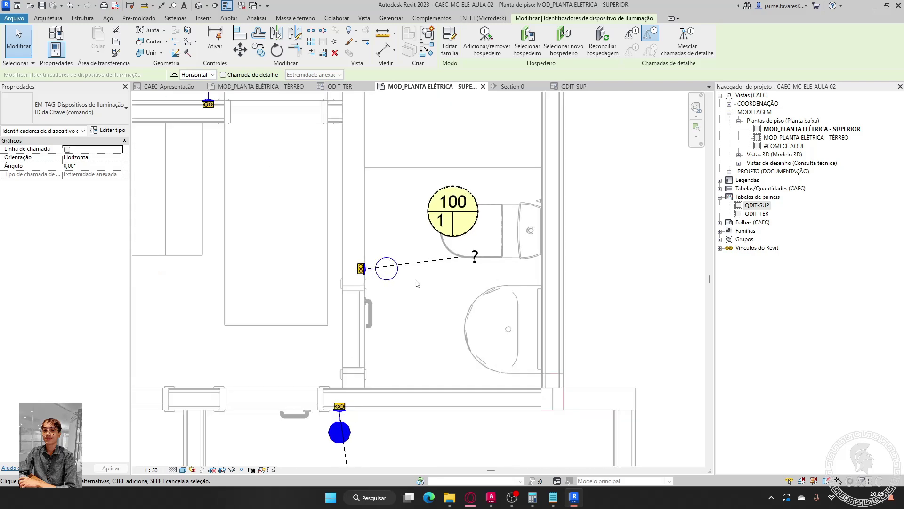
scroll(416, 284, up, 2)
click(484, 308)
click(484, 310)
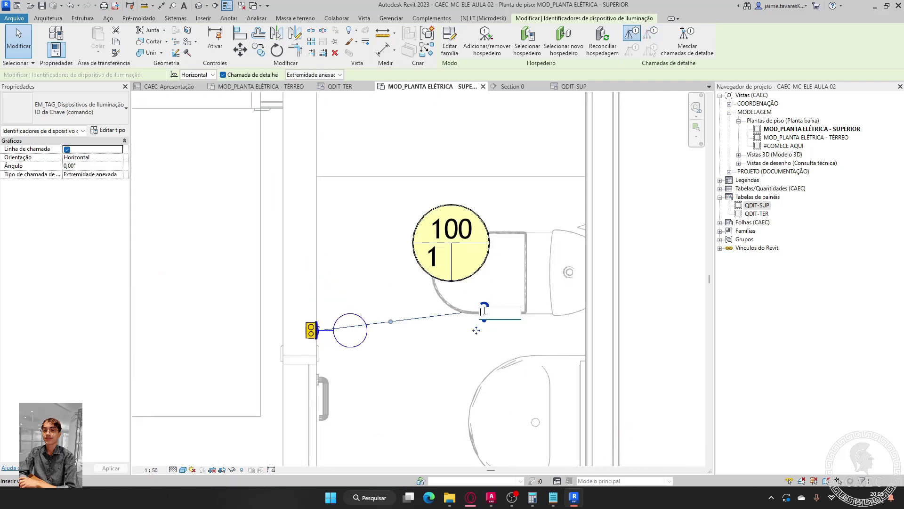
key(Return)
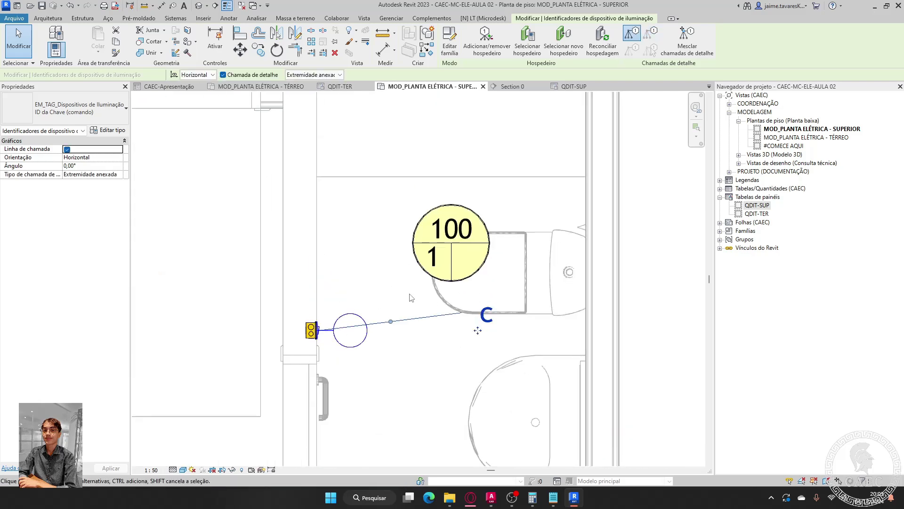
- Move that bathroom switch's tag right beside its symbol and set its command ID to d
scroll(582, 249, down, 3)
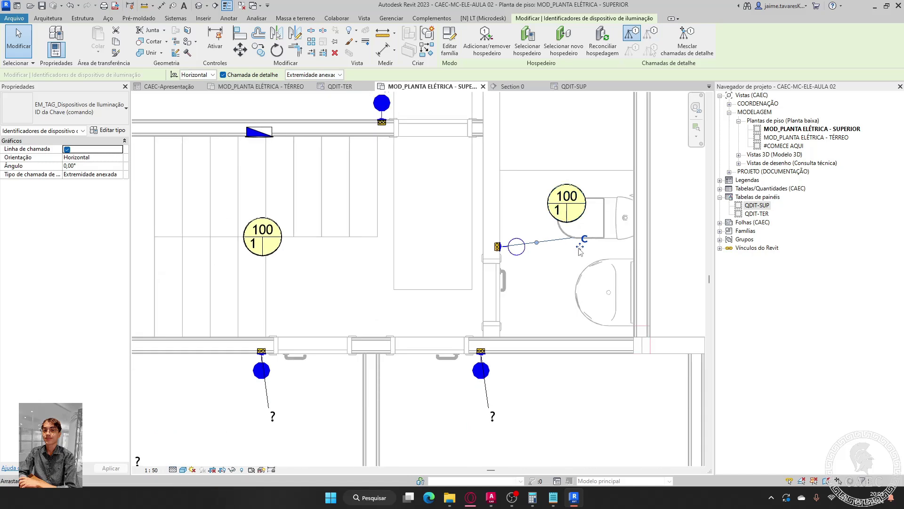
drag(553, 258, 530, 263)
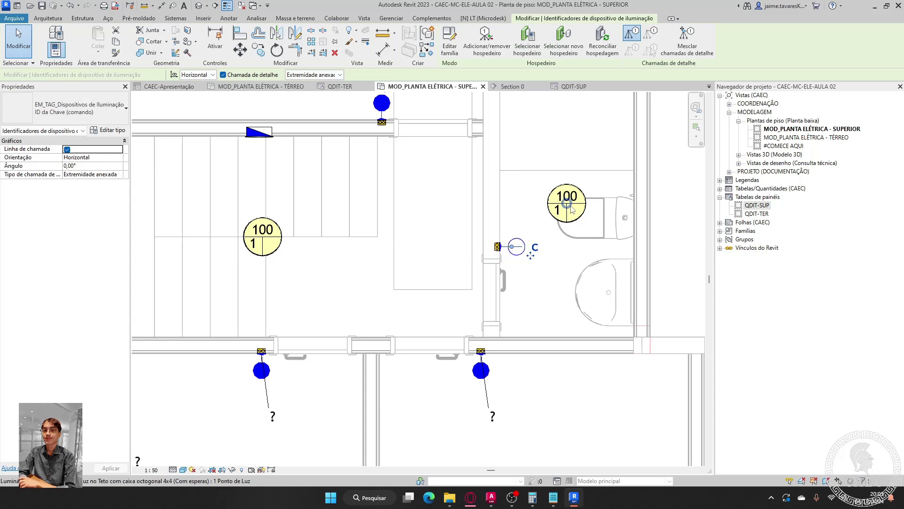
click(540, 290)
click(536, 248)
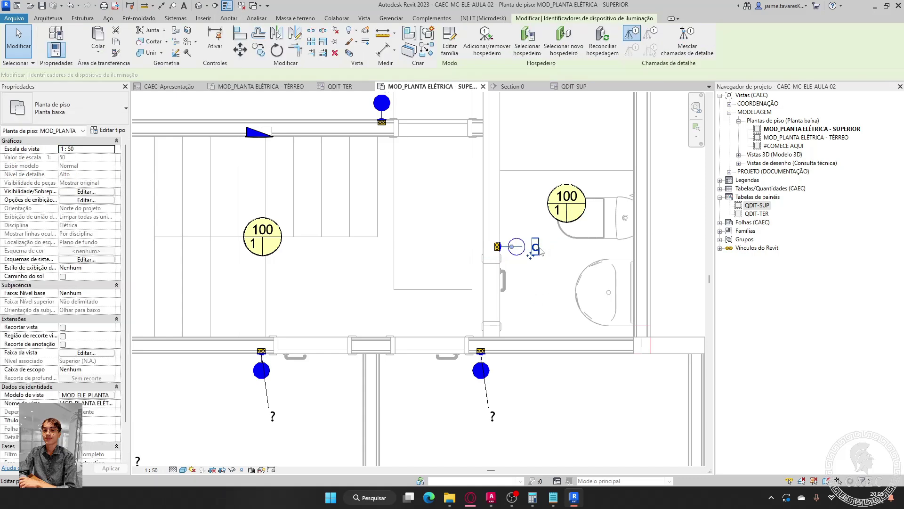
scroll(547, 257, up, 3)
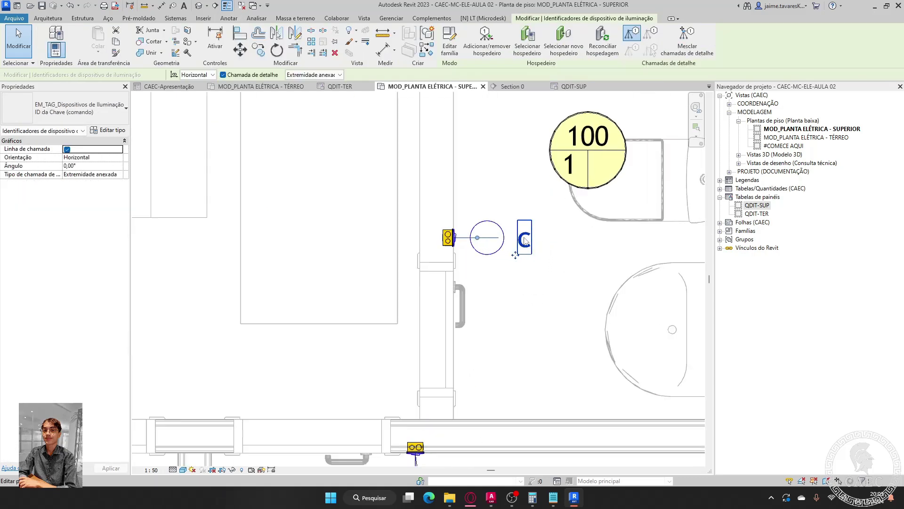
click(524, 238)
click(612, 245)
- Create a switch system for the 100 VA ceiling light in the same bathroom and link it to switch d
middle_drag(612, 244, 564, 310)
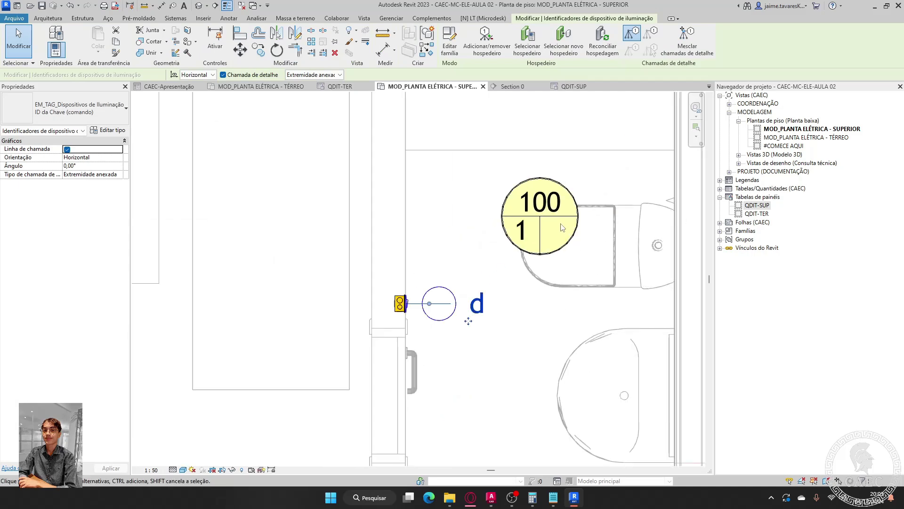
click(540, 216)
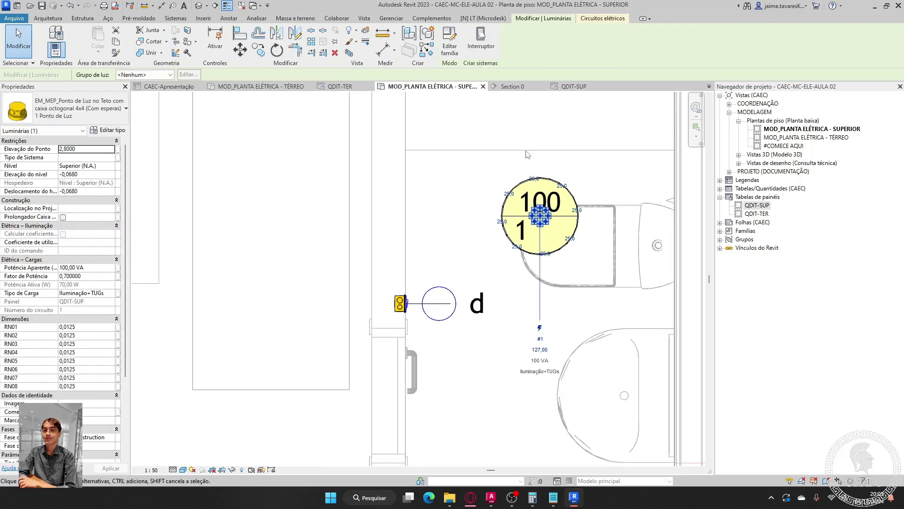
click(483, 40)
click(500, 40)
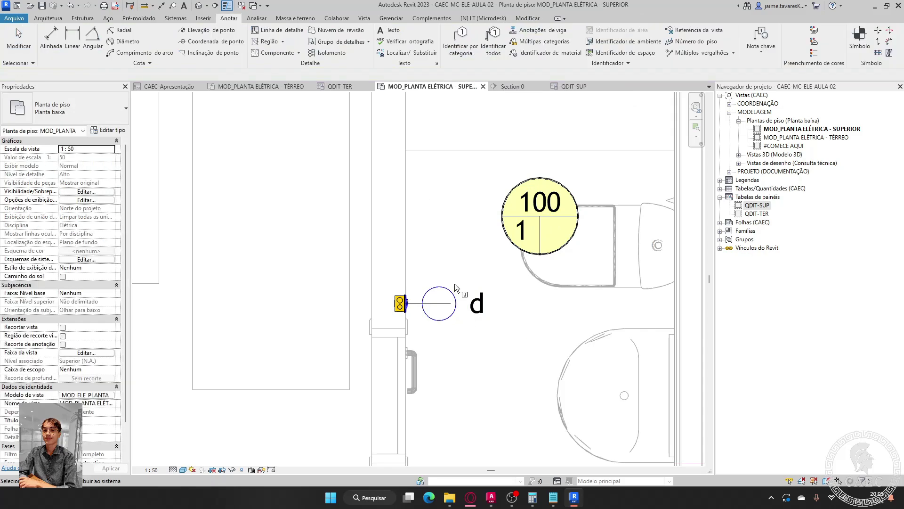
click(445, 294)
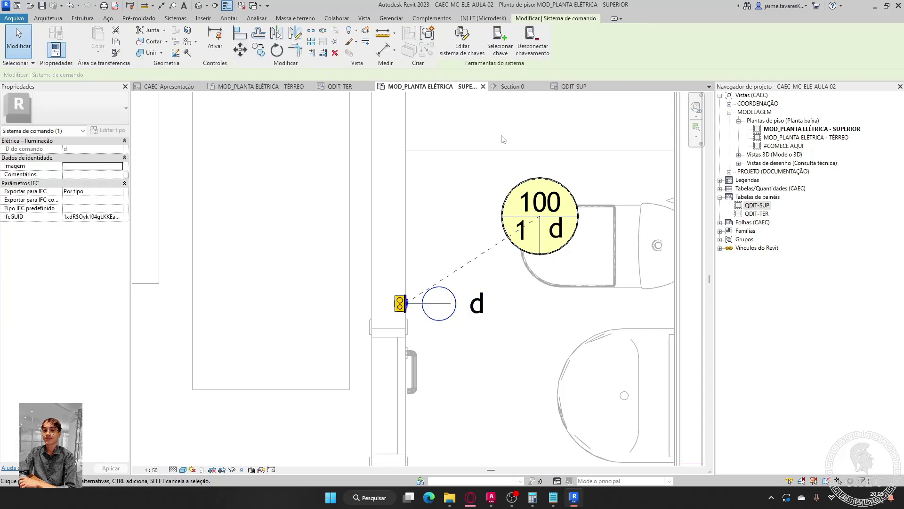
key(Escape)
- Turn off the leader of the d tag beside the bathroom switch
click(471, 317)
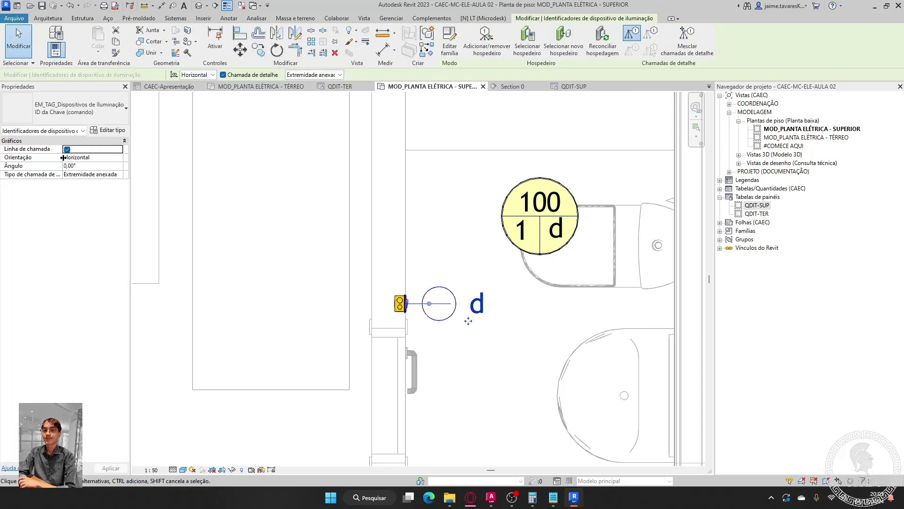
middle_drag(230, 208, 468, 247)
scroll(430, 261, down, 3)
key(Escape)
scroll(466, 247, down, 2)
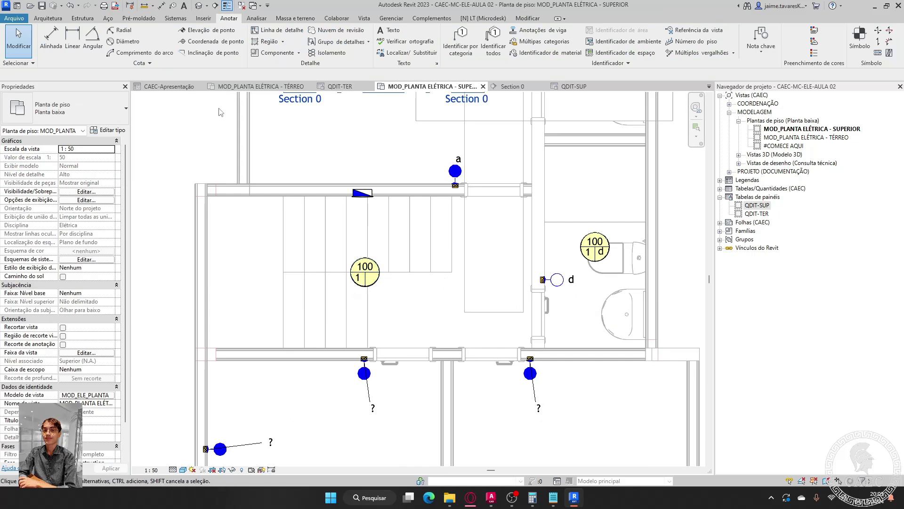
- Switch to AutoCAD, recheck the licence and examine the stair area in the N2 - SUPERIOR floor plan
mouse_move(491, 497)
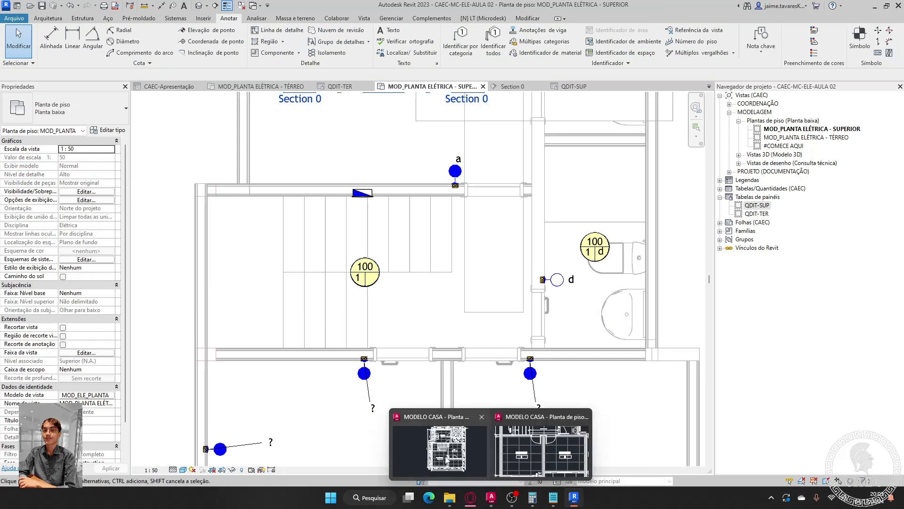
click(556, 447)
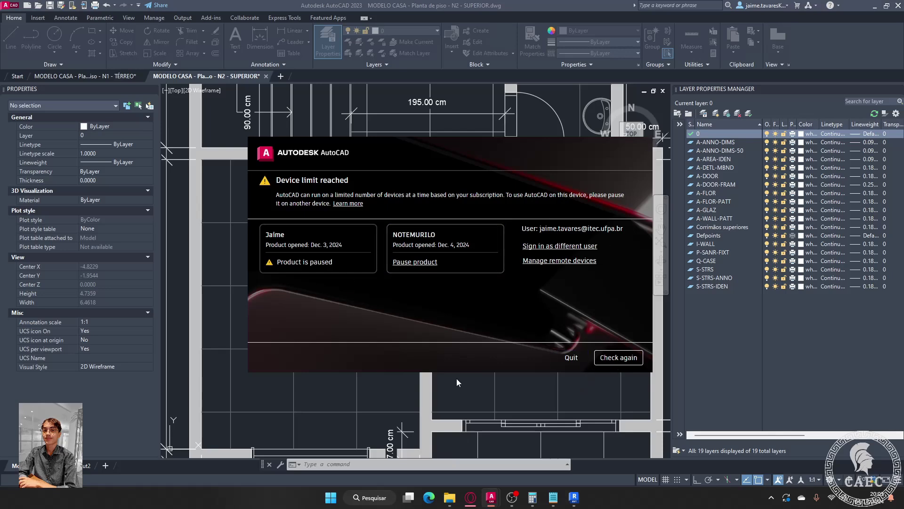
click(613, 358)
scroll(501, 329, down, 5)
scroll(453, 264, up, 6)
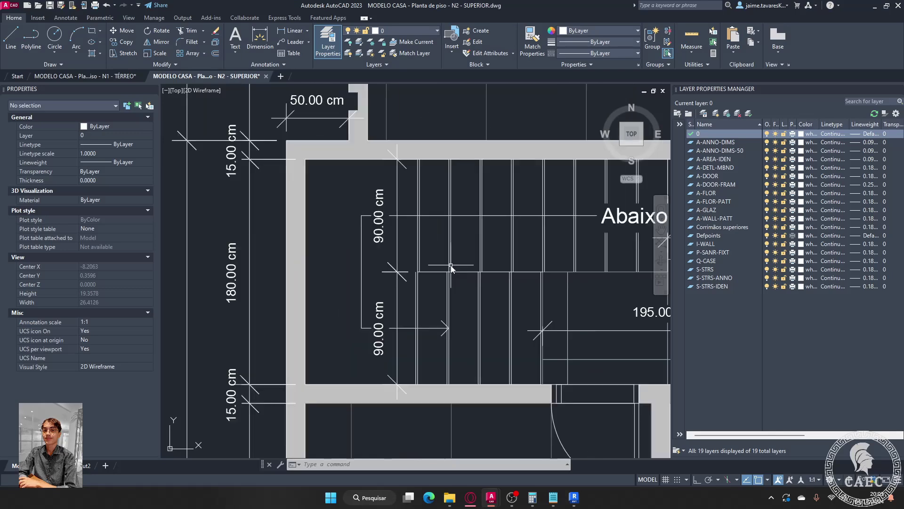
- Recheck the AutoCAD licence, quit the device limit notice and switch back to the upper-floor electrical plan in Revit
click(610, 359)
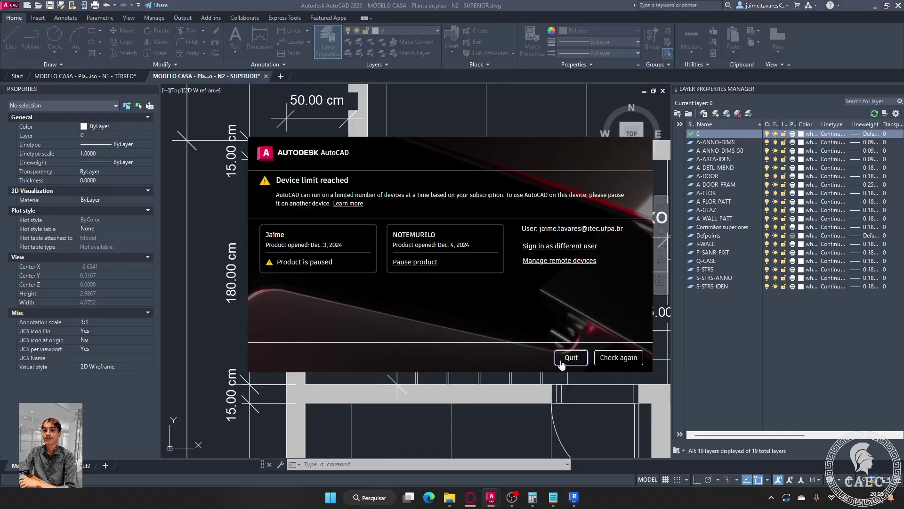
click(561, 361)
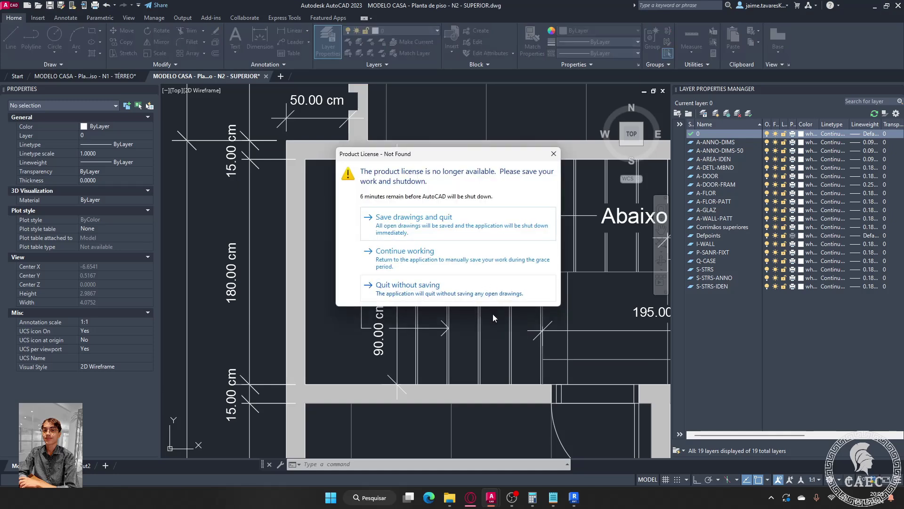
click(573, 497)
- Place a copy of the one-key switch type on the stair hall side of the short wall between the two lower doors
scroll(339, 283, up, 3)
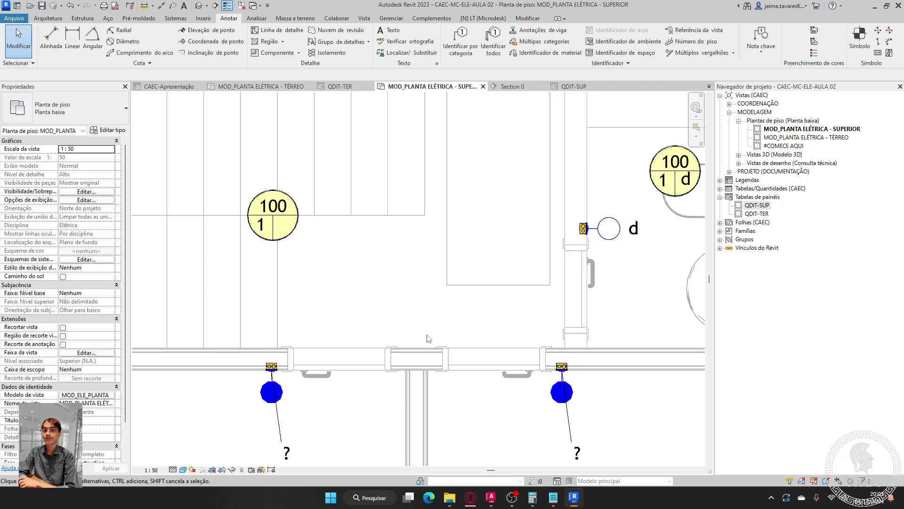
scroll(424, 339, down, 2)
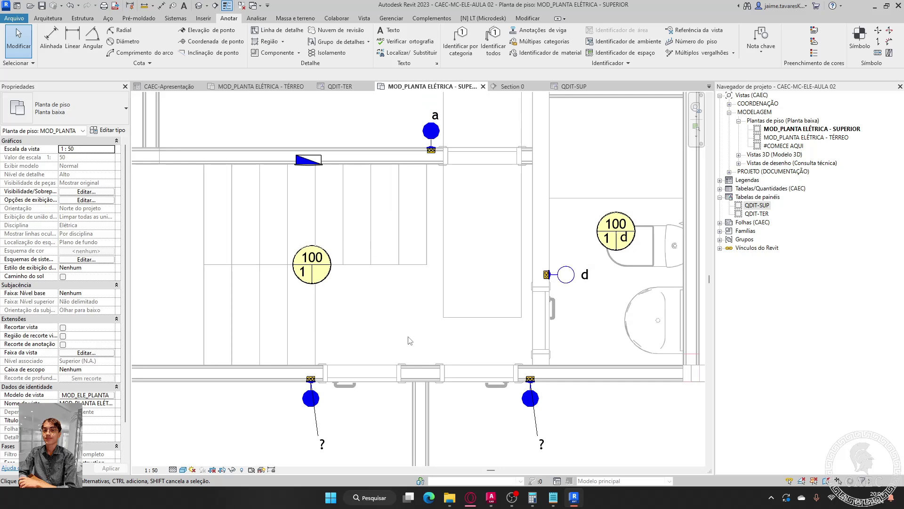
scroll(403, 311, down, 3)
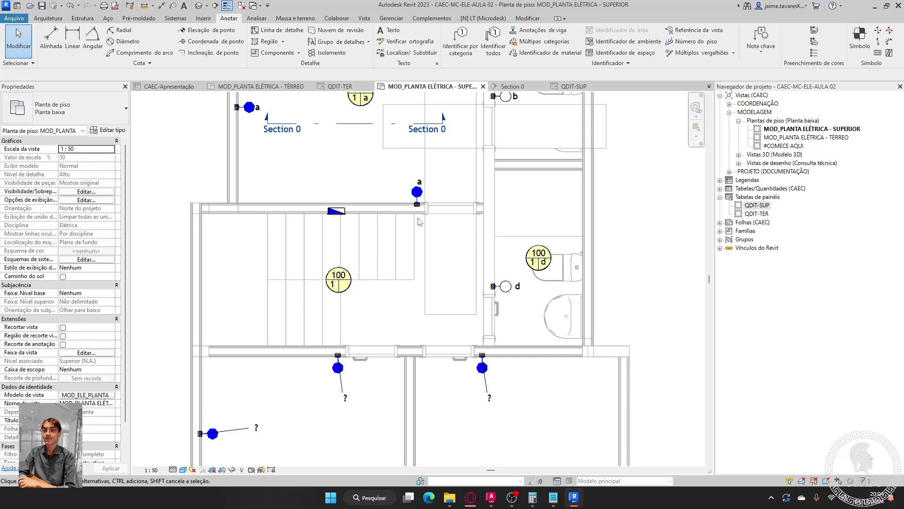
scroll(382, 307, up, 2)
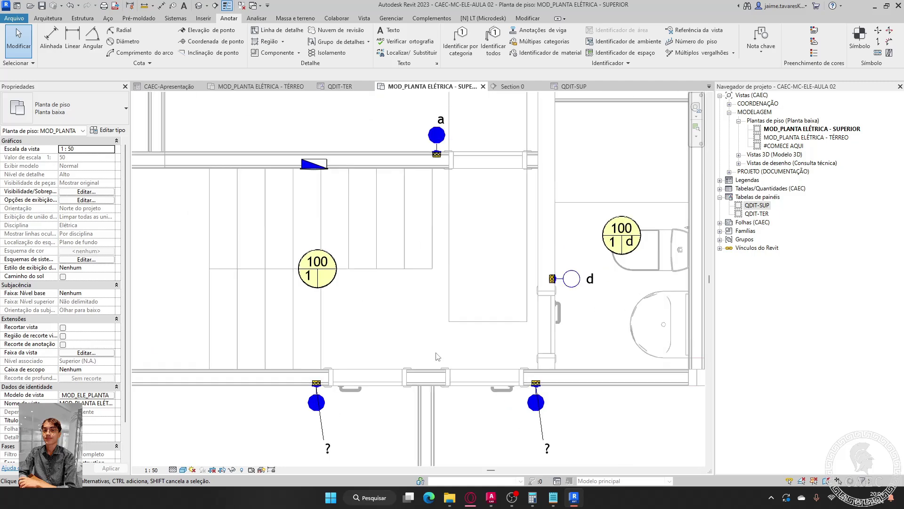
scroll(385, 108, up, 1)
scroll(417, 231, down, 2)
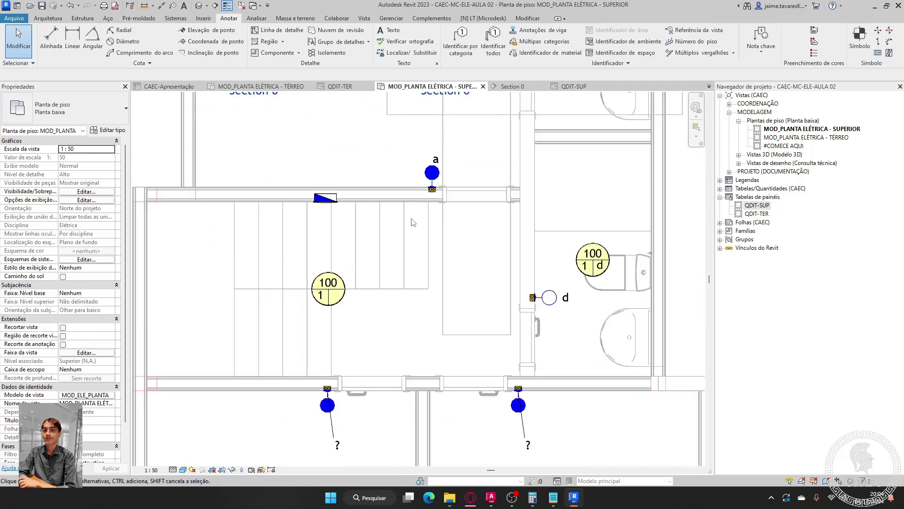
click(433, 176)
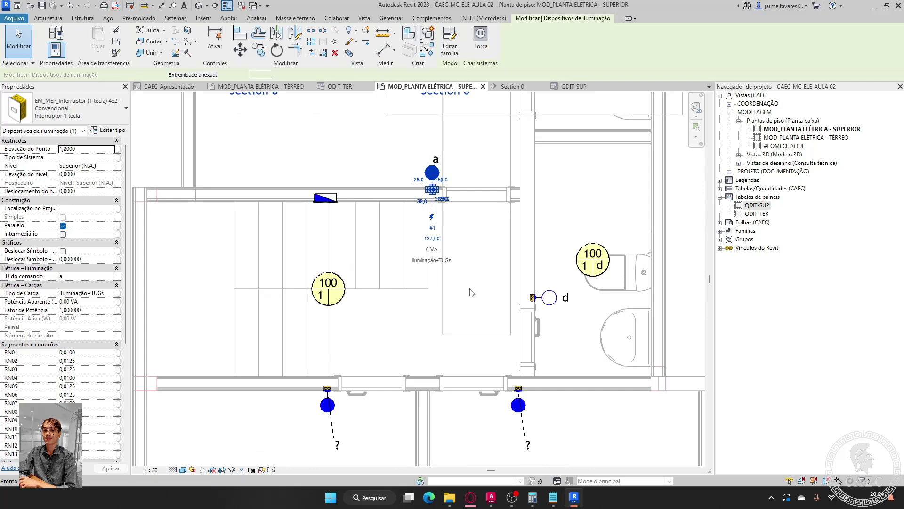
key(c)
key(s)
scroll(420, 358, up, 2)
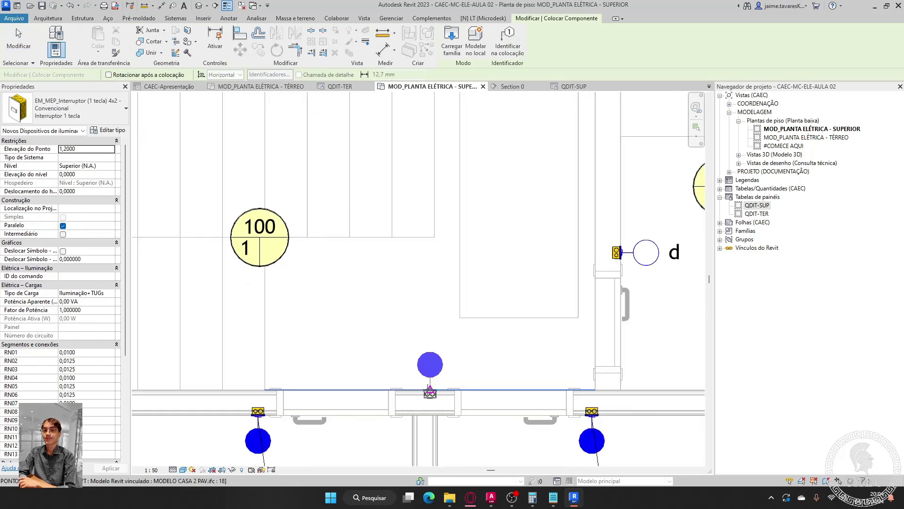
click(423, 392)
key(Escape)
key(Escape)
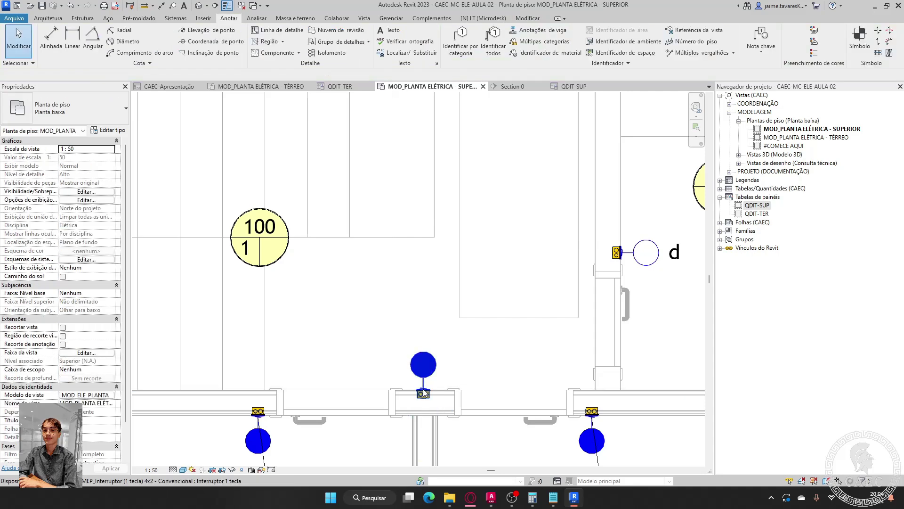
- Turn off the Paralelo option of the new stair hall switch
scroll(423, 389, up, 3)
click(422, 358)
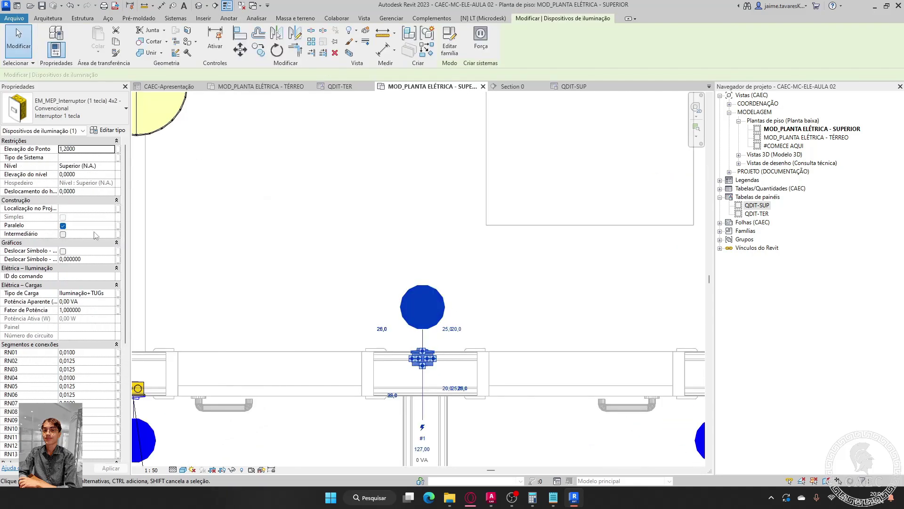
click(593, 297)
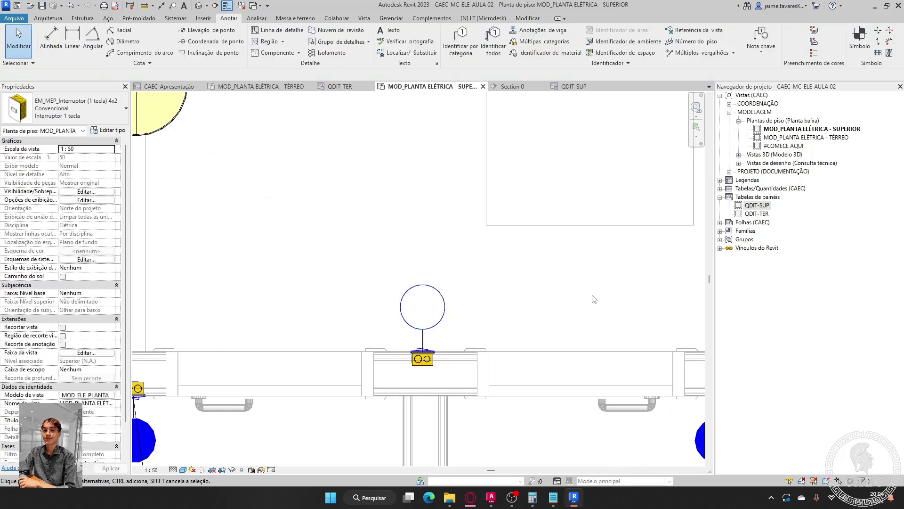
- Add an aligned dimension across the short wall's two ends and the stair hall switch centre, and make its segments equal (EQ)
scroll(474, 288, up, 4)
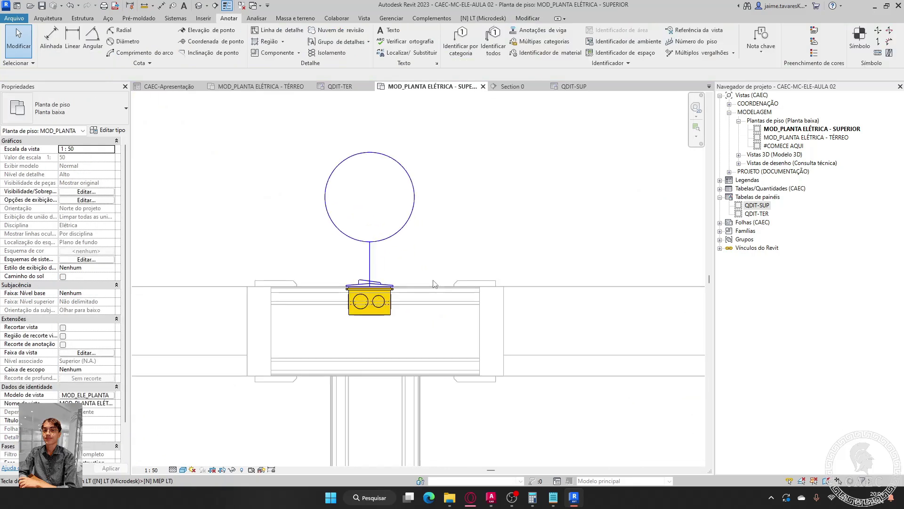
key(d)
key(i)
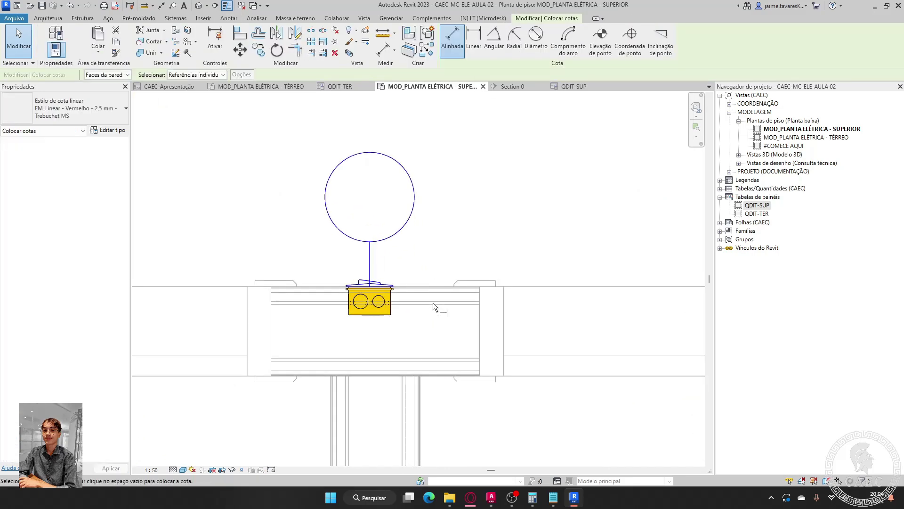
click(271, 341)
click(370, 329)
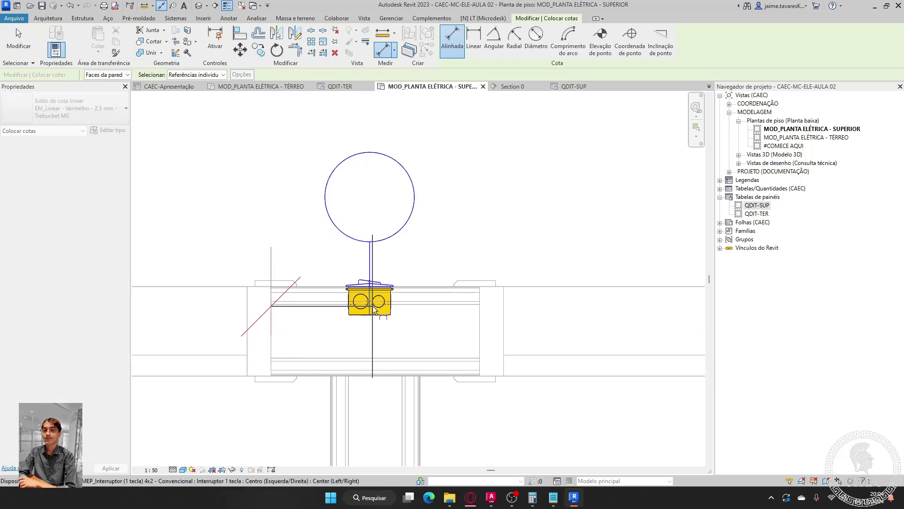
click(476, 326)
scroll(515, 216, down, 2)
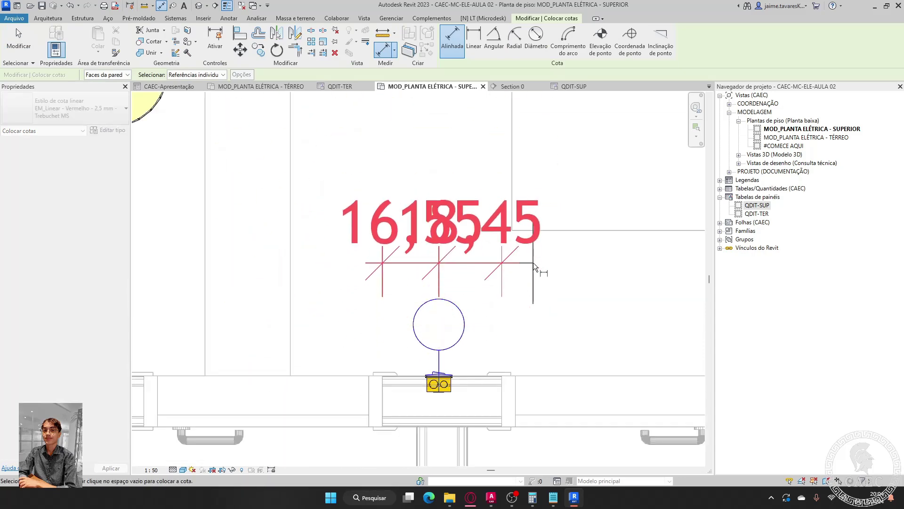
click(450, 263)
scroll(450, 240, down, 2)
click(477, 206)
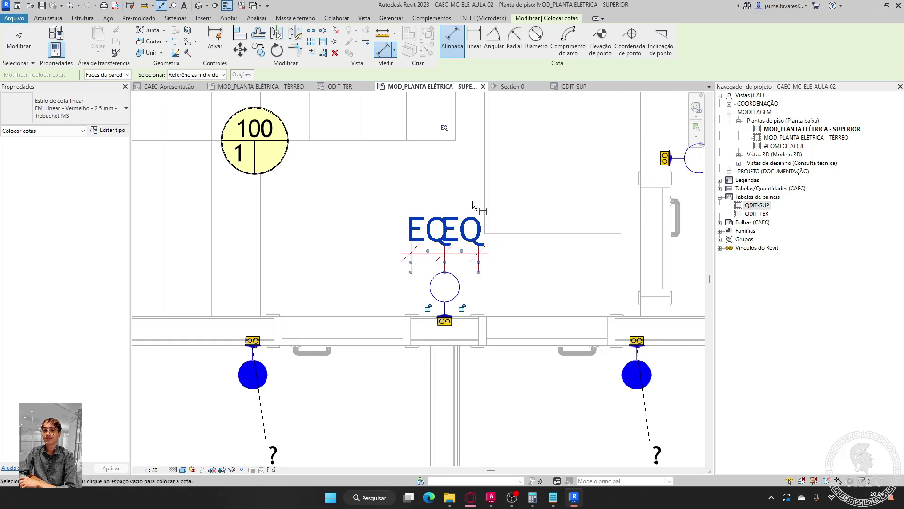
- Delete the EQ dimension above the stair hall switch while keeping the equality constraint on the elements
key(Escape)
click(478, 257)
key(Delete)
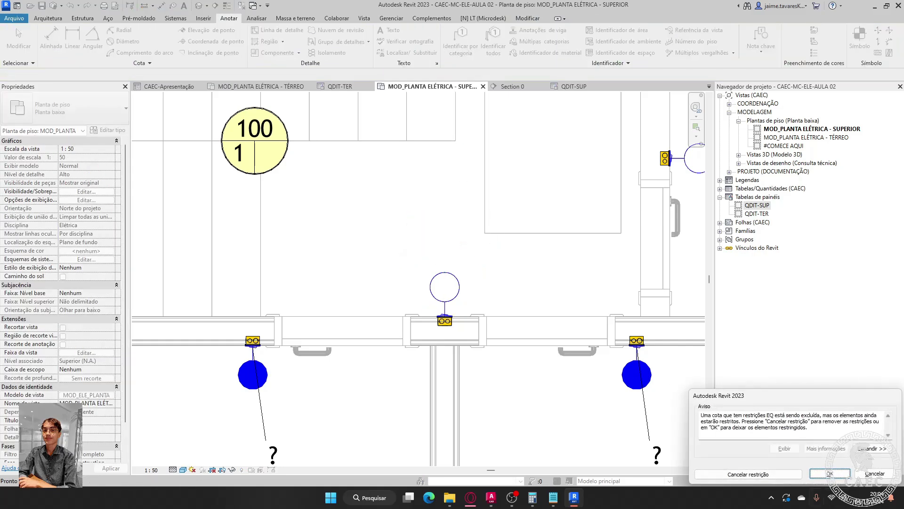
click(820, 474)
- Tag the stair hall switch with the ID da Chave (comando) tag just above its symbol, without a leader
scroll(529, 323, down, 3)
scroll(529, 324, up, 2)
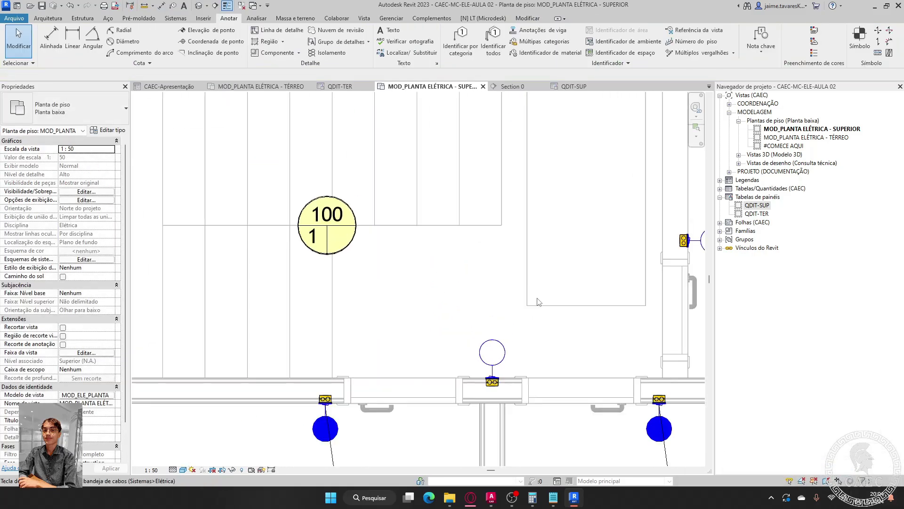
click(499, 350)
key(Escape)
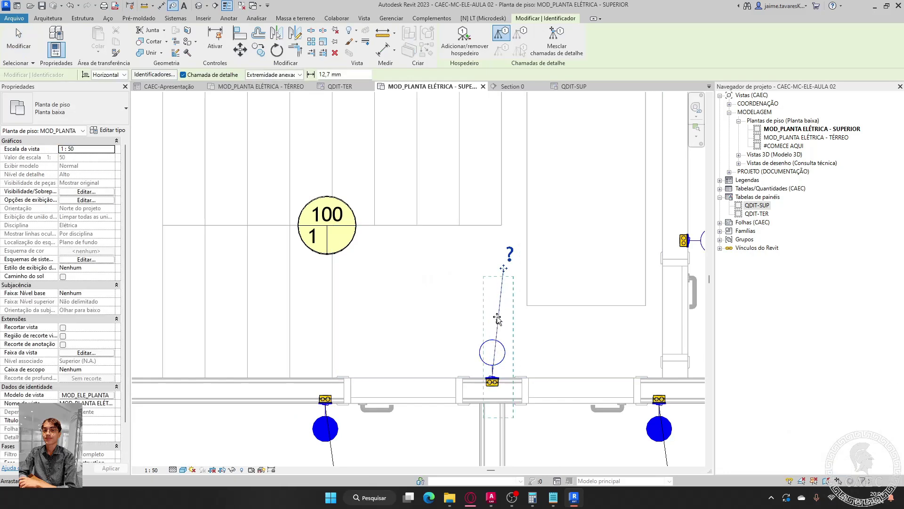
drag(498, 319, 494, 342)
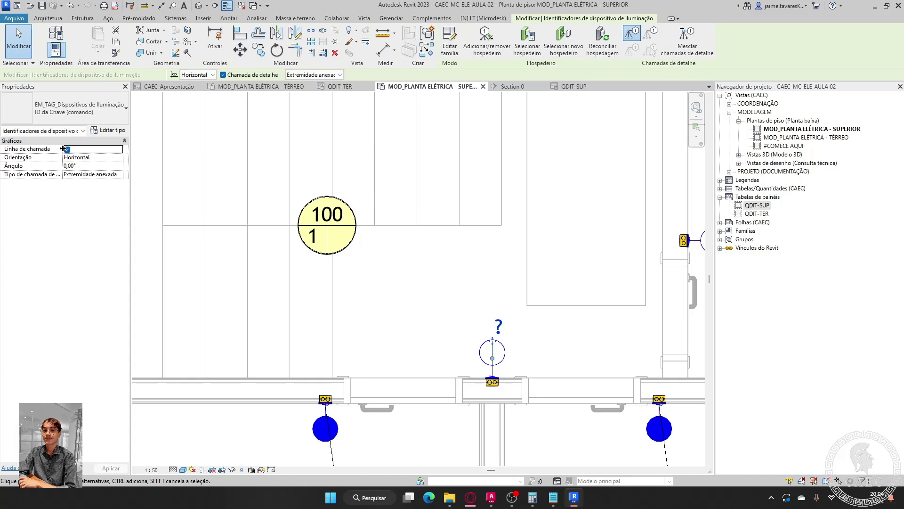
key(Escape)
- Create a switch system for the 100 VA stair ceiling light and assign the new stair hall switch to it
click(325, 226)
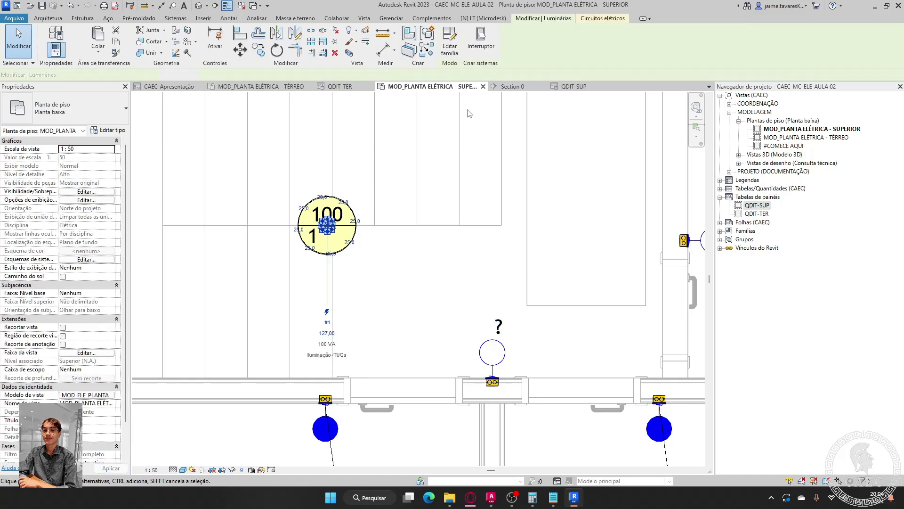
click(480, 42)
click(501, 49)
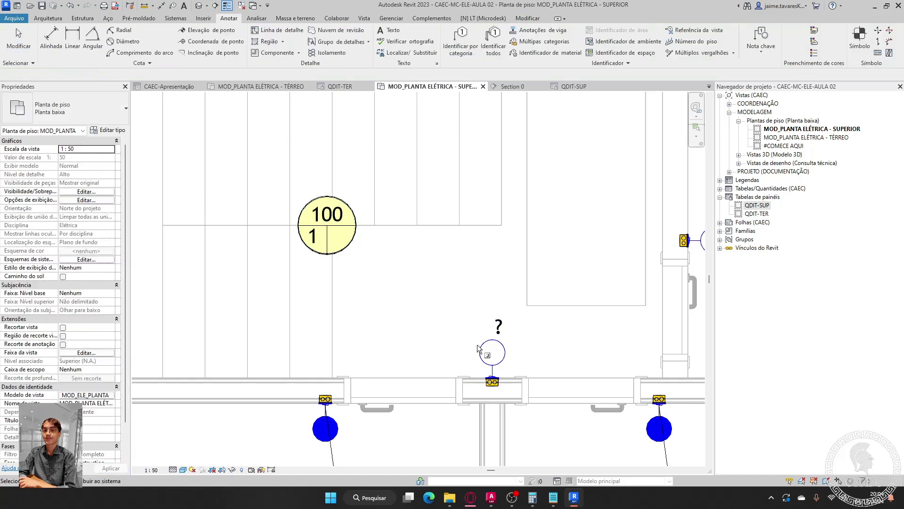
click(490, 352)
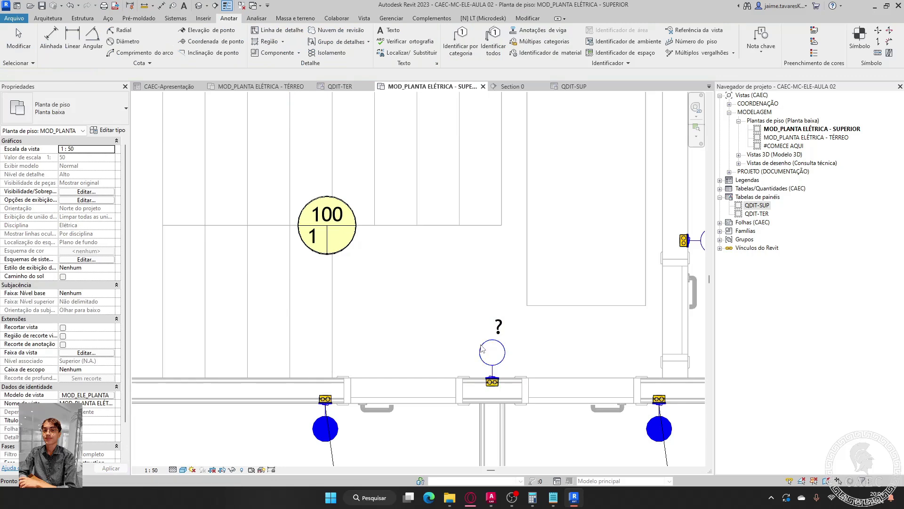
- Set the stair hall switch's command ID to c through its tag
click(498, 326)
click(499, 326)
text(c)
key(Return)
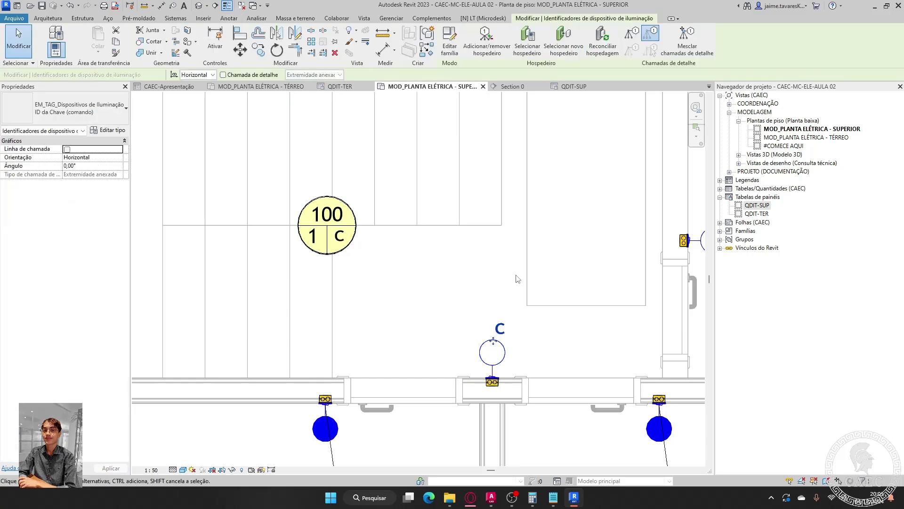
scroll(485, 218, down, 5)
scroll(452, 297, down, 2)
key(Escape)
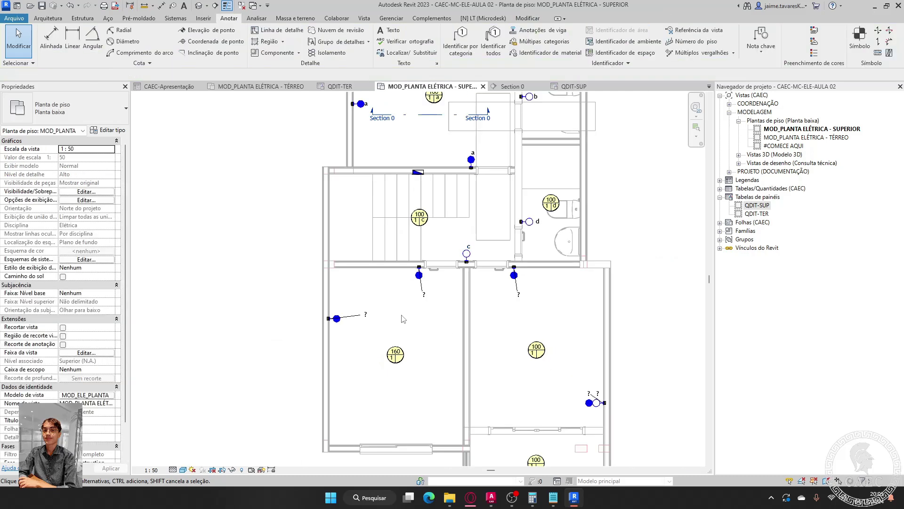
- Set the command ID to e on the tags of both switches in the room with the 160 VA light
scroll(359, 326, up, 5)
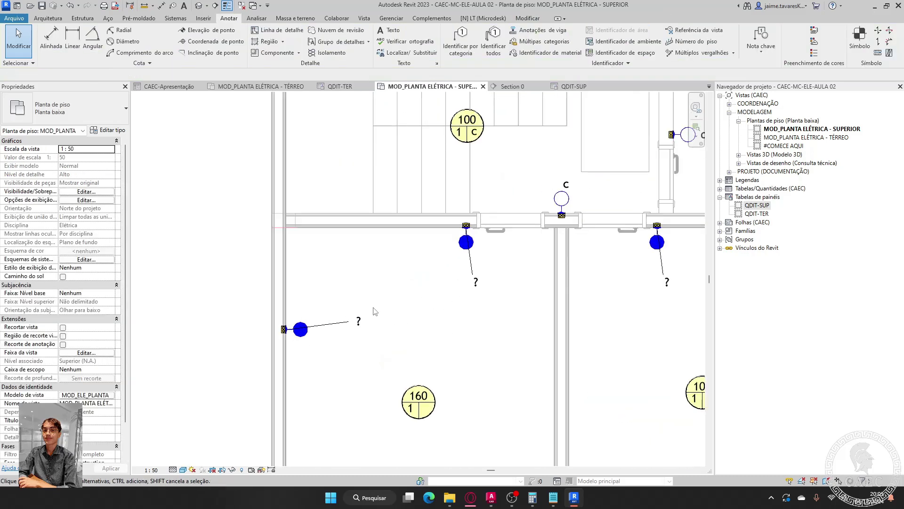
click(354, 325)
click(354, 324)
click(529, 275)
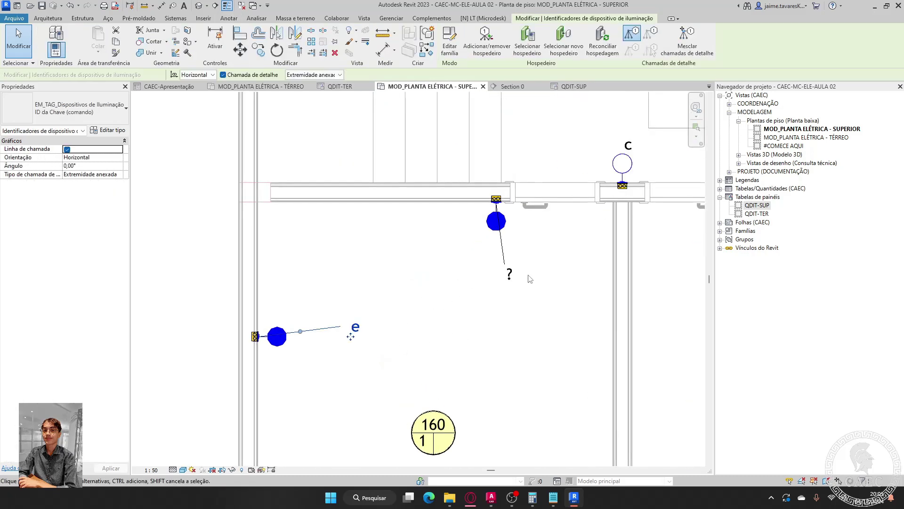
click(513, 274)
click(511, 273)
text(e)
click(522, 323)
- Move both e tags right beside their switch symbols and turn off their leaders
scroll(508, 252, up, 3)
drag(504, 318, 482, 250)
middle_drag(433, 292, 563, 247)
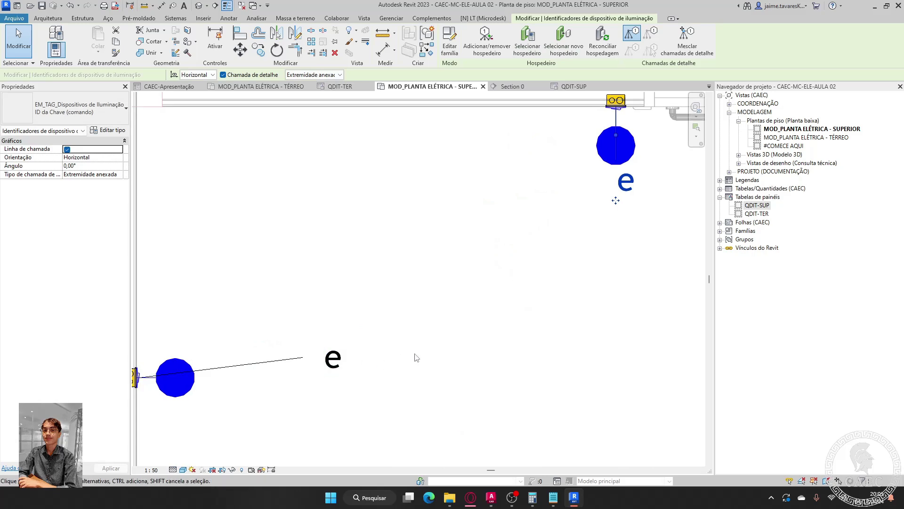
middle_drag(352, 315, 485, 268)
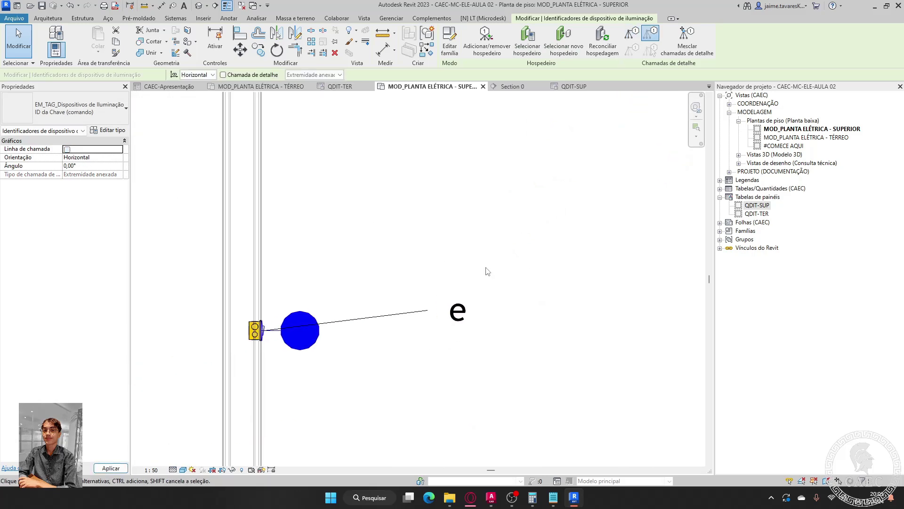
click(485, 269)
click(461, 317)
drag(453, 337, 324, 354)
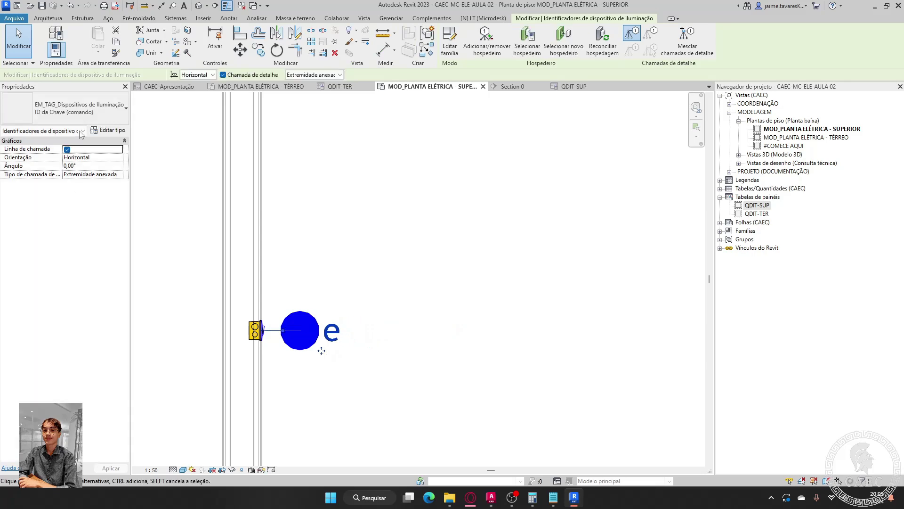
click(494, 244)
- Create a switch system for the 160 VA ceiling light, selecting first the door switch and then the side-wall switch as its control
scroll(494, 244, down, 3)
middle_drag(481, 269, 396, 292)
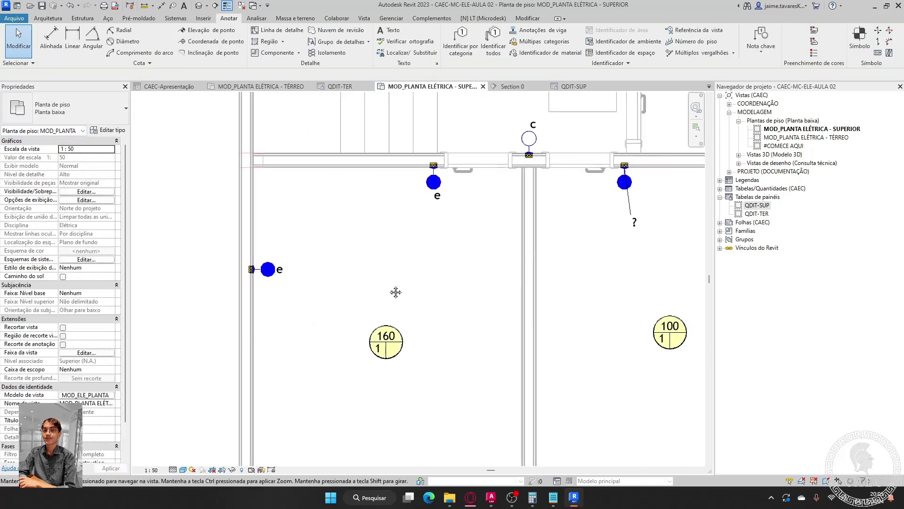
scroll(387, 376, up, 2)
click(387, 376)
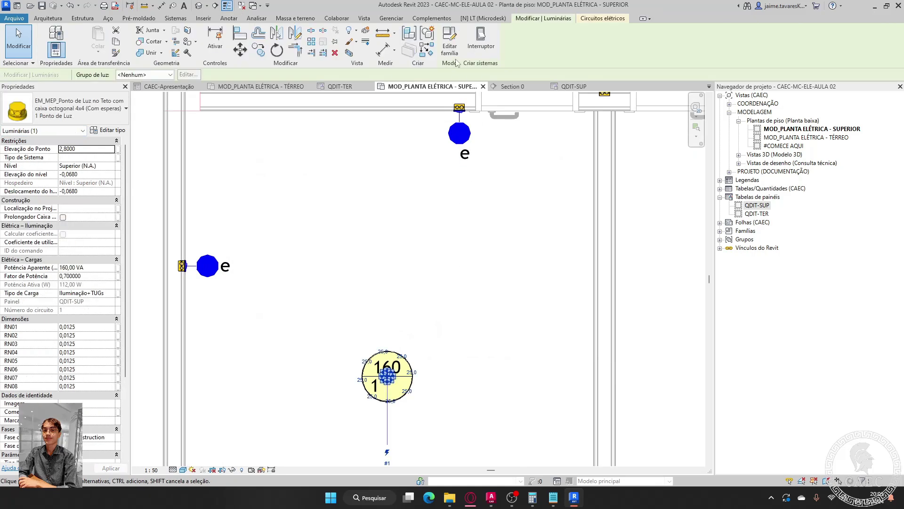
click(482, 43)
click(500, 46)
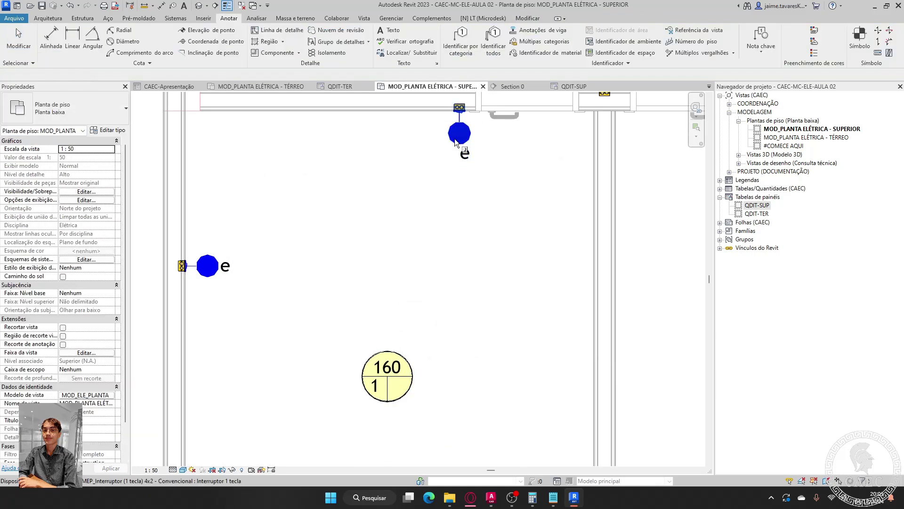
click(454, 138)
click(500, 45)
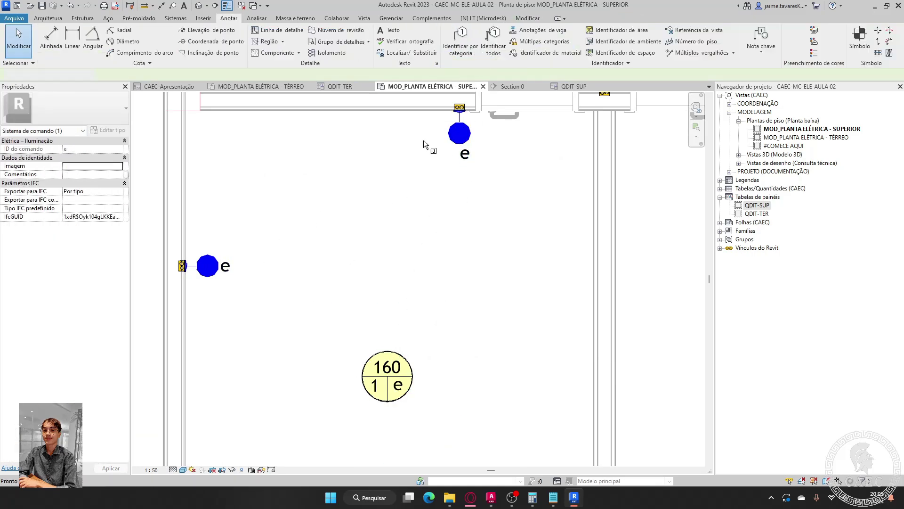
click(217, 279)
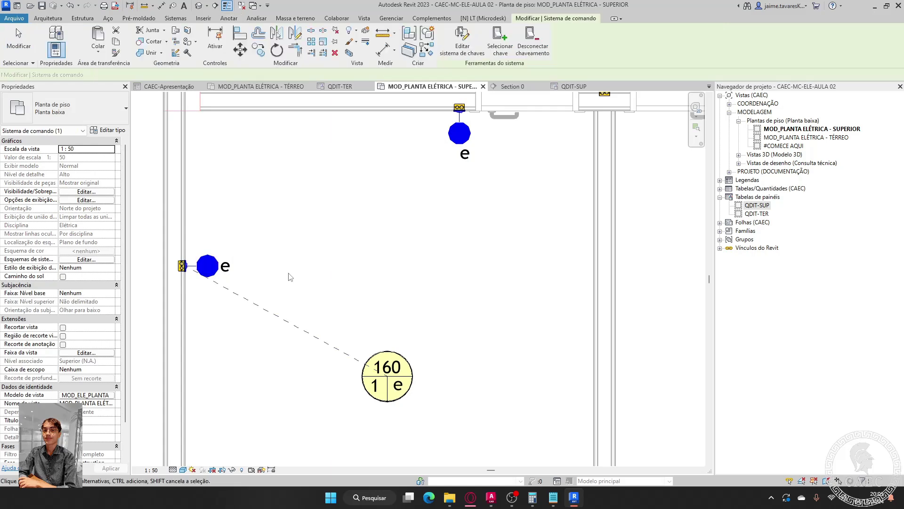
click(498, 228)
- Set the command ID to f for the neighbouring room's door switch and for the filled key of its side-wall double switch
scroll(494, 228, down, 3)
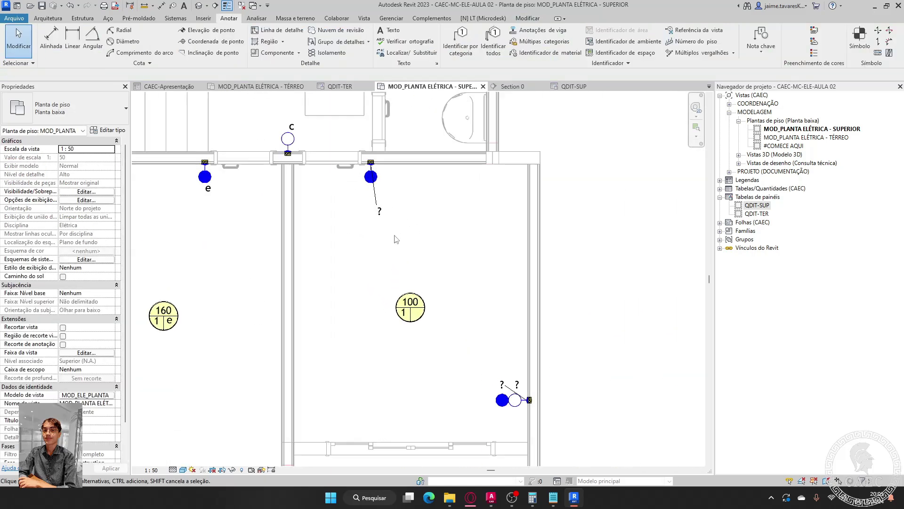
double_click(379, 211)
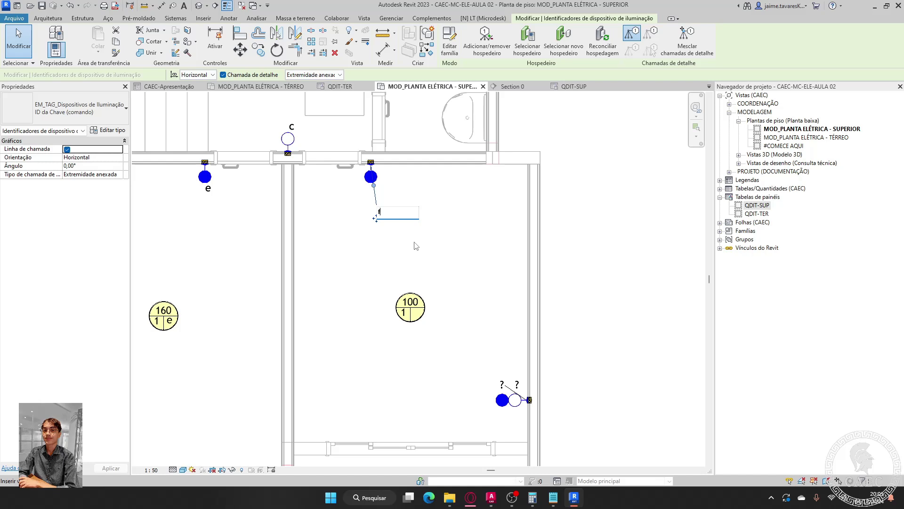
key(Return)
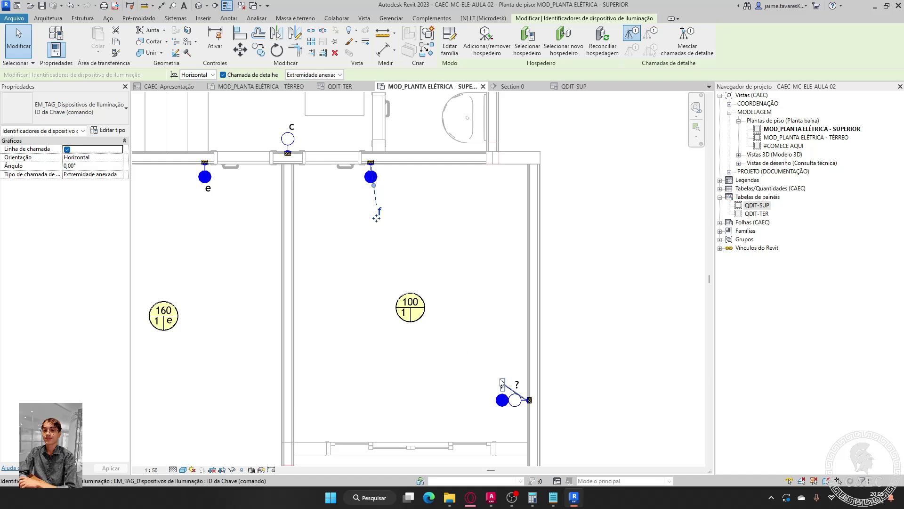
scroll(503, 391, up, 5)
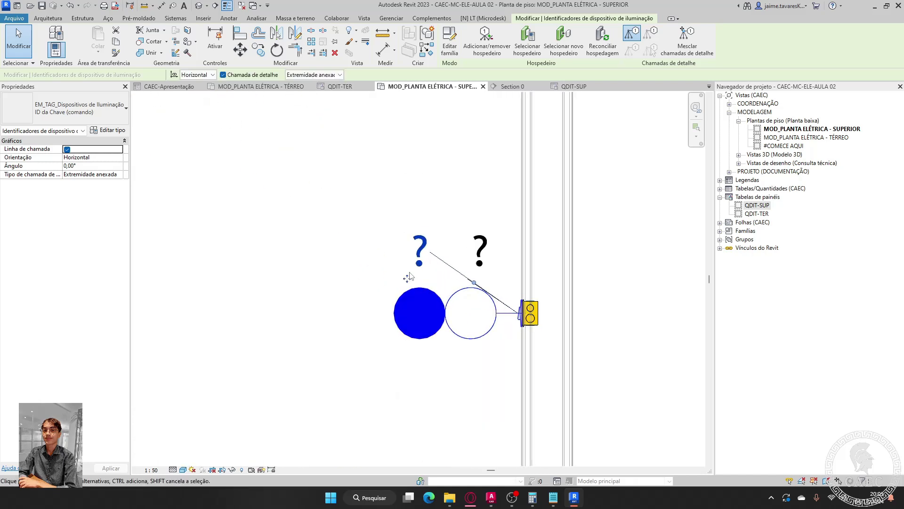
click(419, 249)
text(f)
key(Return)
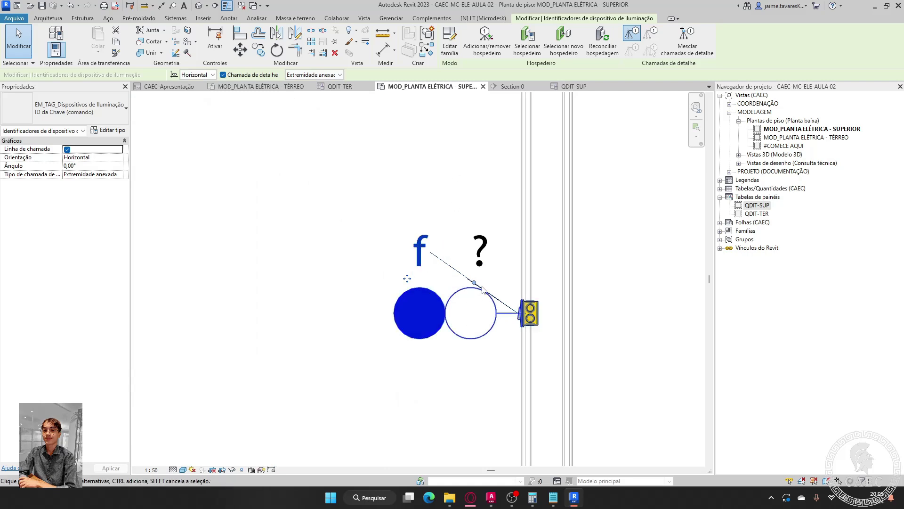
- Set the command ID to g for the unfilled key of the side-wall double switch
click(480, 251)
click(479, 252)
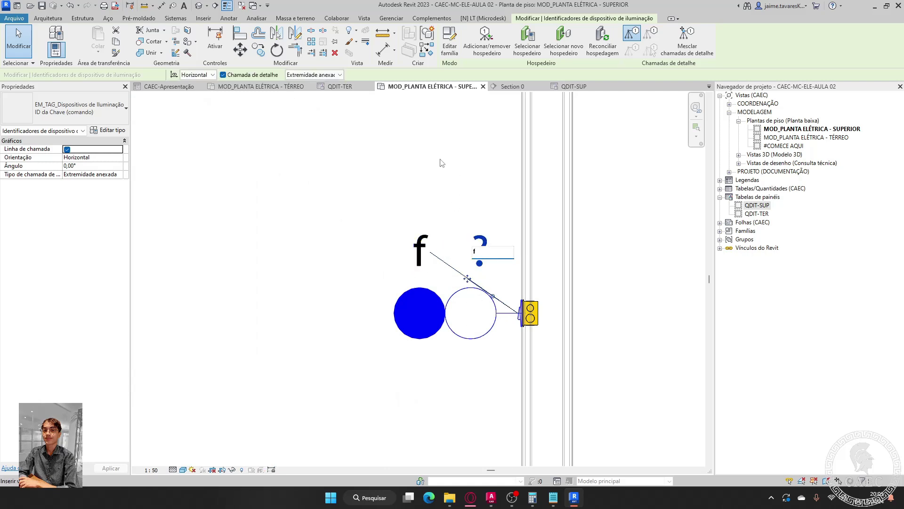
text(g)
key(Return)
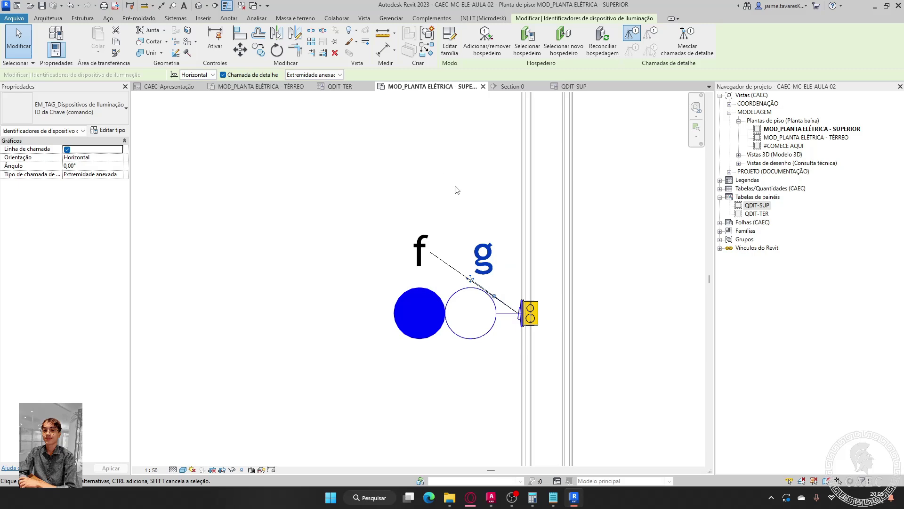
- Turn off the leaders of the f and g tags at the side-wall double switch
middle_drag(455, 186, 479, 191)
click(479, 191)
drag(525, 261, 432, 239)
click(68, 151)
click(471, 171)
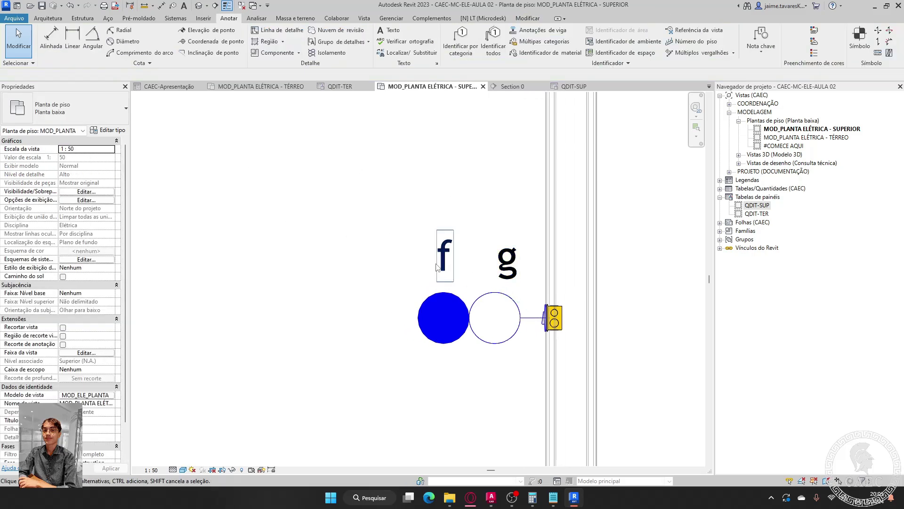
- Place the f and g tags directly above their respective key symbols and nudge both up slightly together
click(445, 257)
drag(431, 284, 431, 299)
click(500, 267)
drag(494, 283, 398, 263)
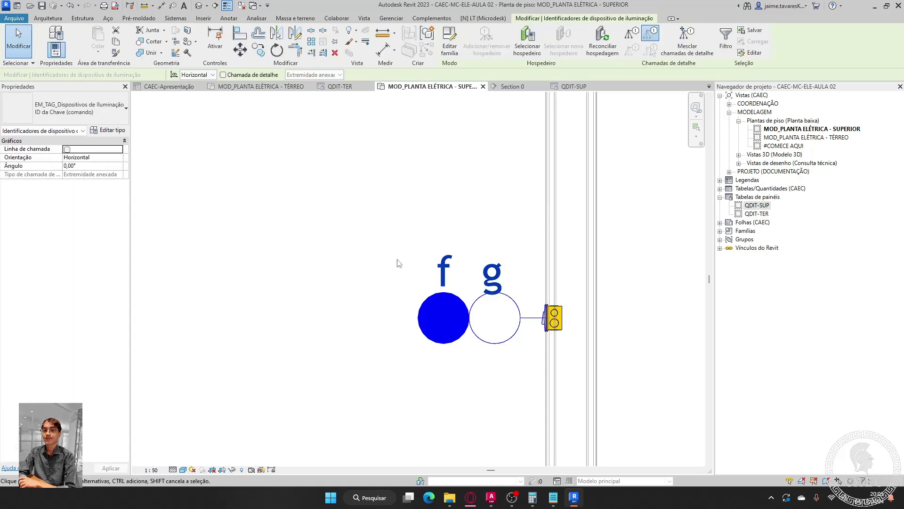
key(Up)
key(Up)
key(Up)
click(485, 181)
scroll(486, 182, down, 3)
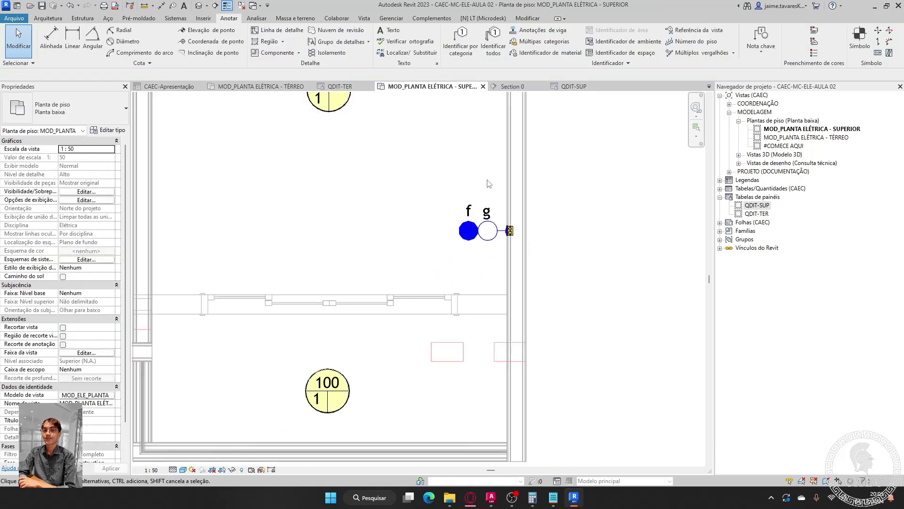
click(495, 256)
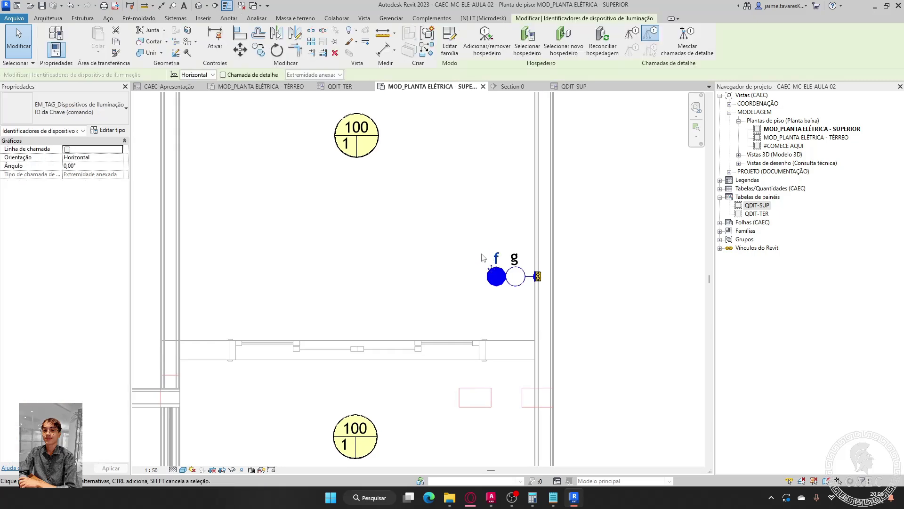
- Place the f tag directly below the door switch and turn off its leader
click(450, 240)
middle_drag(457, 242, 544, 346)
scroll(520, 315, down, 2)
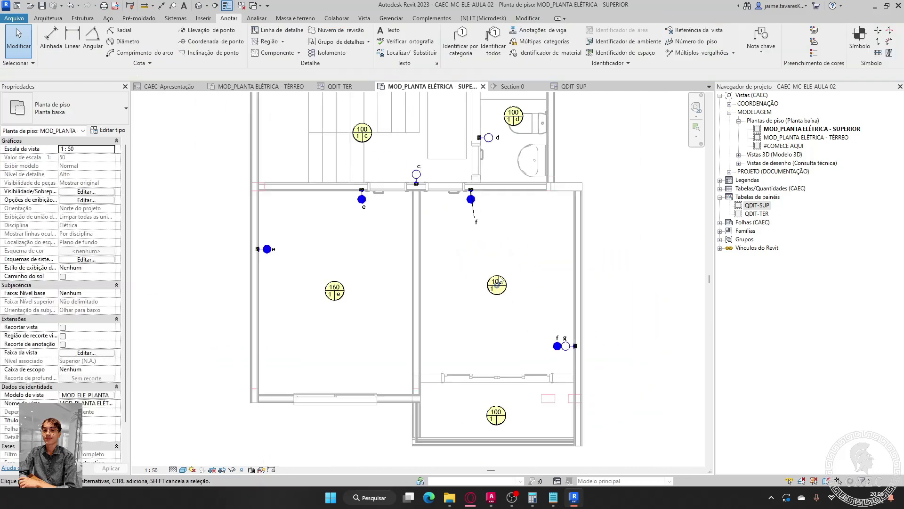
scroll(488, 205, up, 1)
middle_drag(488, 205, 495, 251)
click(481, 306)
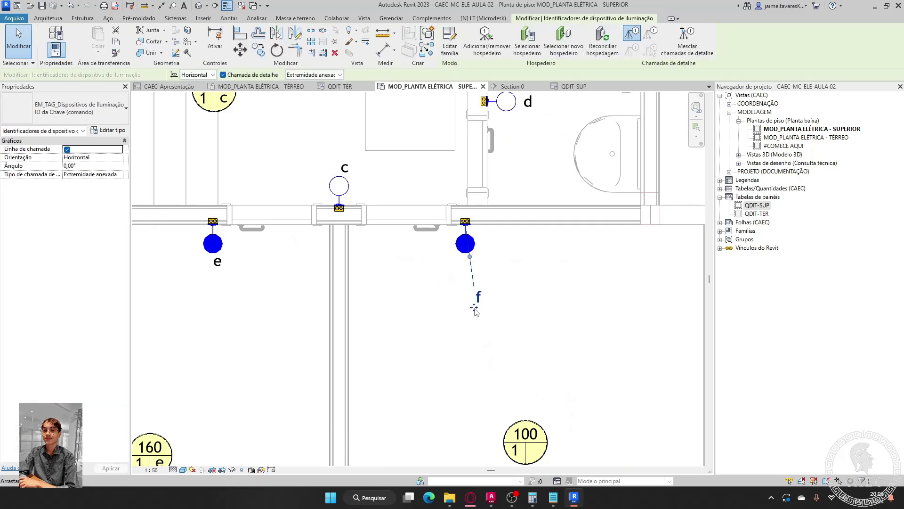
drag(468, 289, 465, 283)
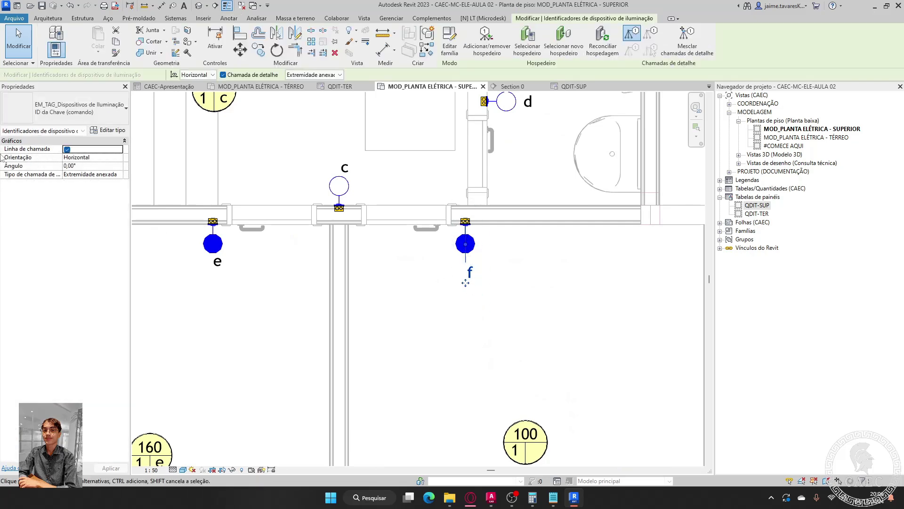
click(490, 295)
- Create a switch system for the untagged 100 VA ceiling light and assign the f door switch to it
scroll(499, 289, down, 2)
scroll(395, 340, up, 3)
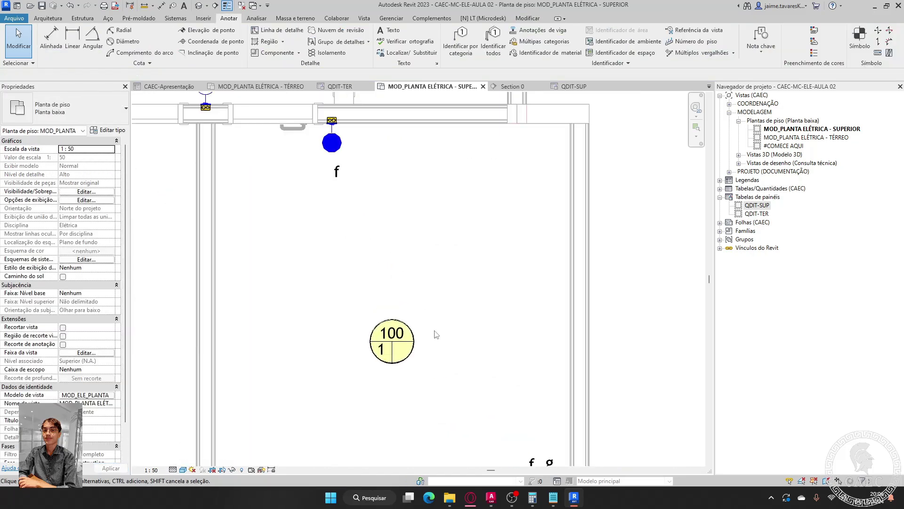
click(396, 340)
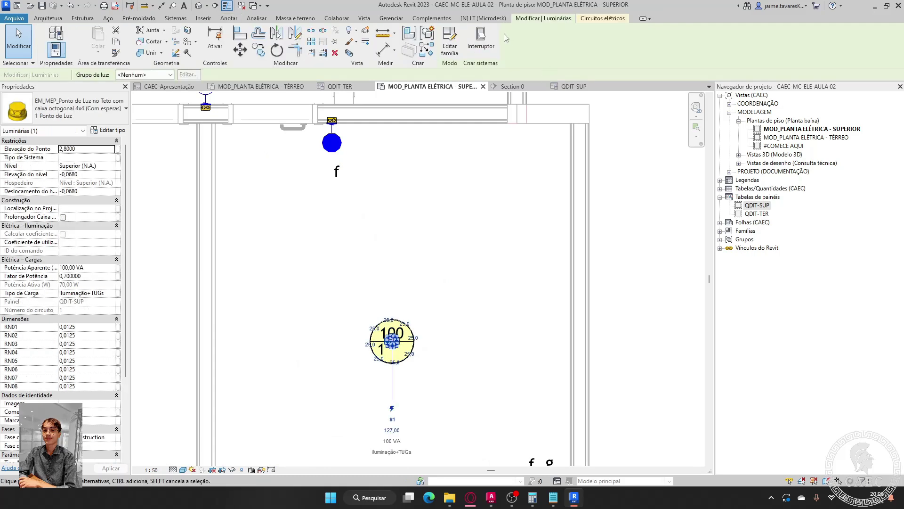
click(603, 18)
click(422, 135)
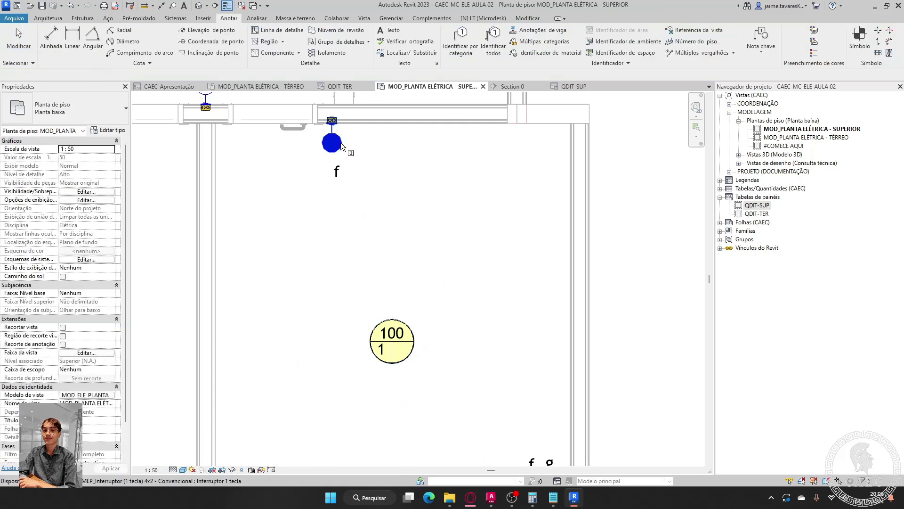
click(340, 142)
click(504, 264)
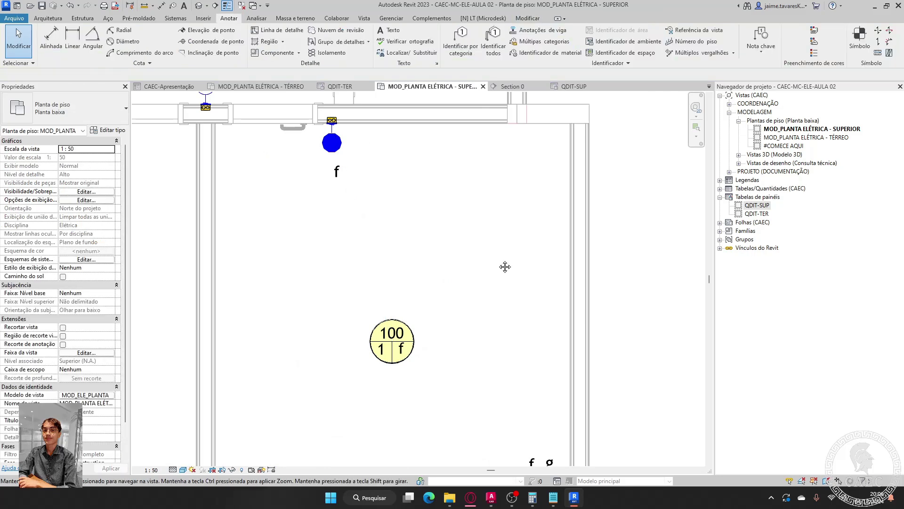
- Select the filled f key of the side-wall double switch as the switch for ceiling light f's system
scroll(515, 198, down, 2)
scroll(515, 283, up, 4)
scroll(477, 249, down, 3)
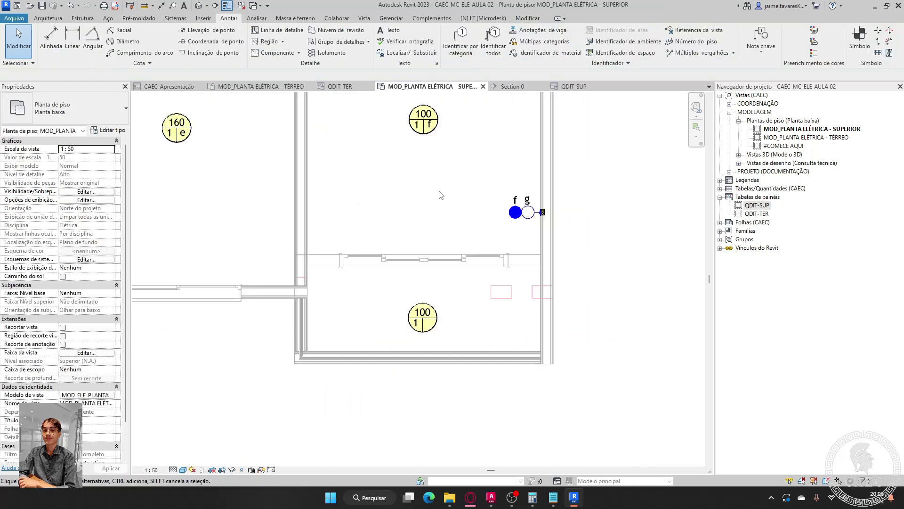
scroll(468, 292, up, 3)
middle_drag(478, 316, 506, 390)
click(418, 176)
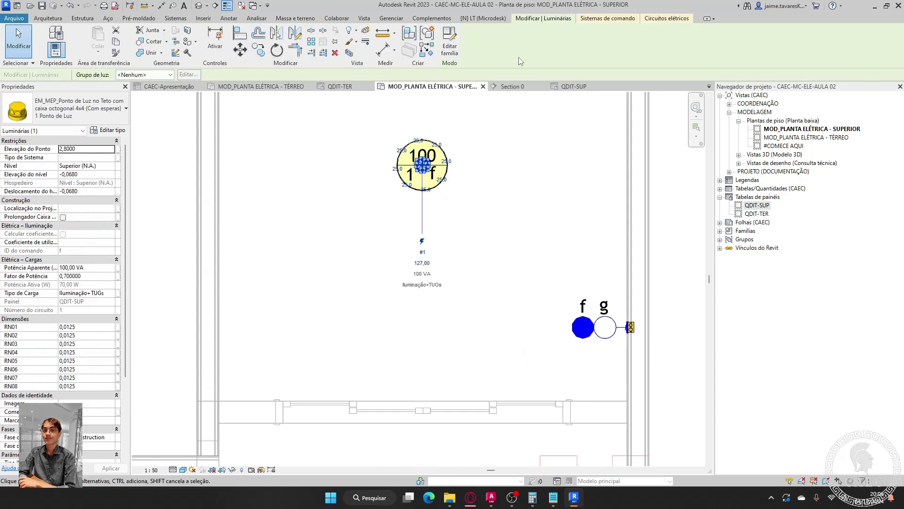
click(629, 18)
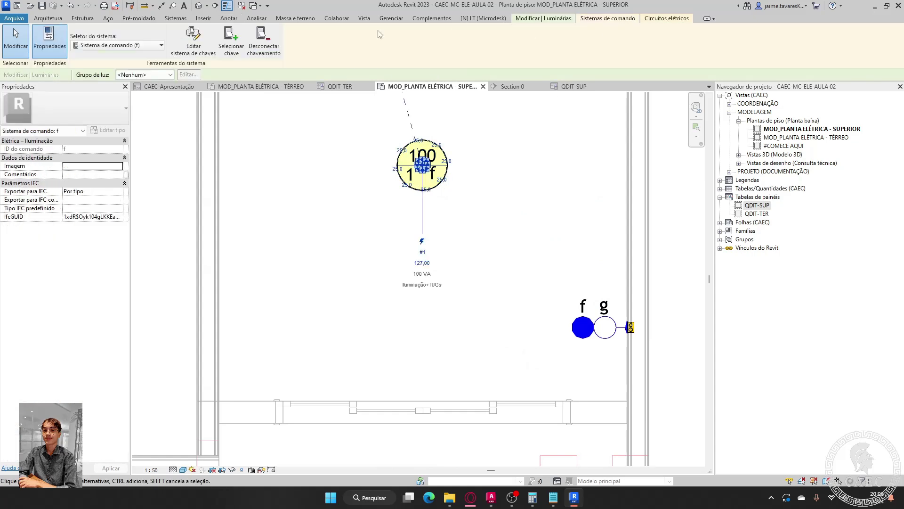
click(224, 43)
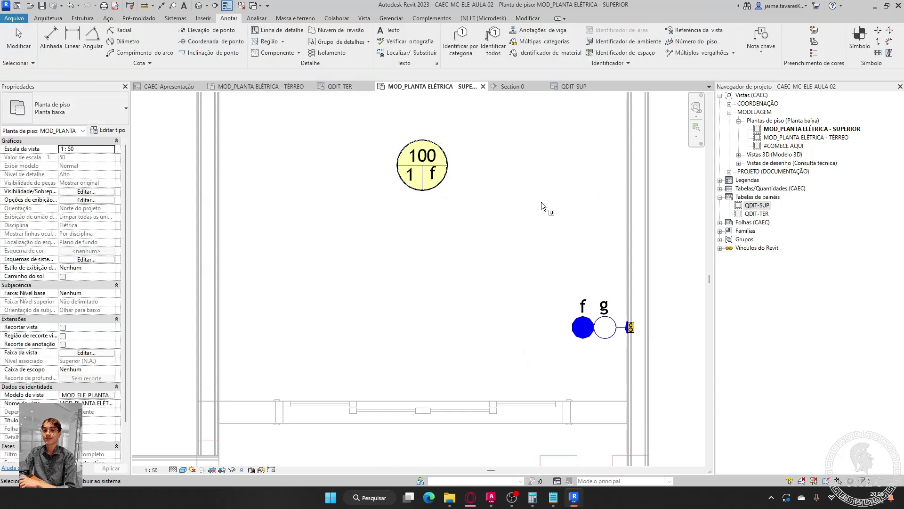
click(580, 328)
key(Escape)
- Create a switch system for the ceiling light beyond the sliding door and assign the unfilled g key of the side-wall double switch
middle_drag(538, 251, 577, 156)
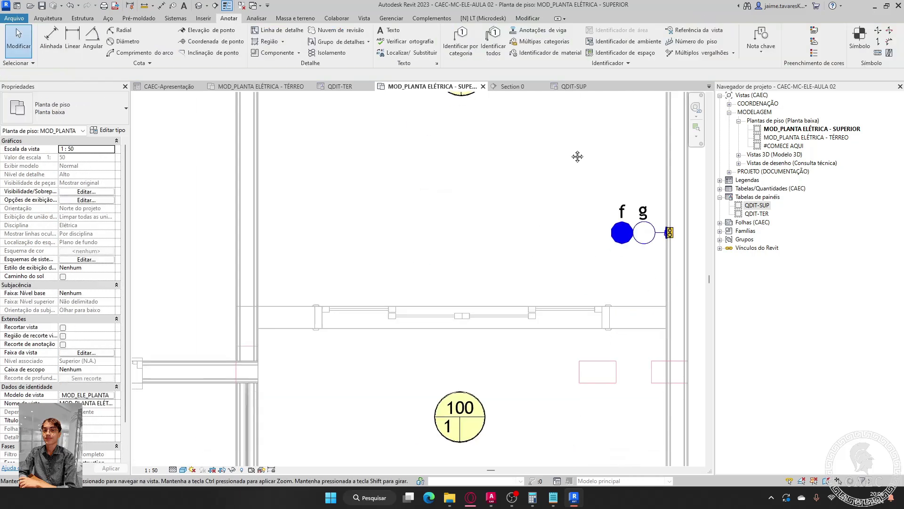
scroll(577, 157, down, 2)
scroll(551, 313, up, 3)
scroll(402, 351, up, 1)
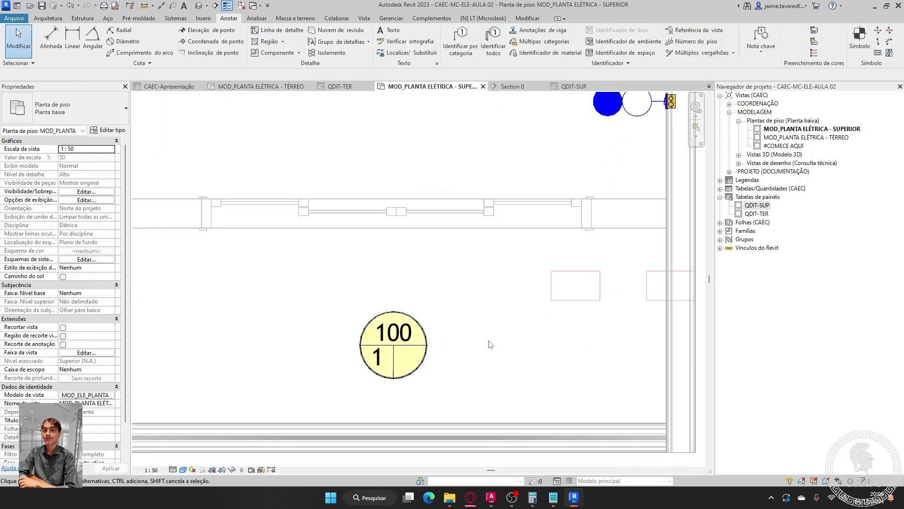
click(403, 351)
click(490, 46)
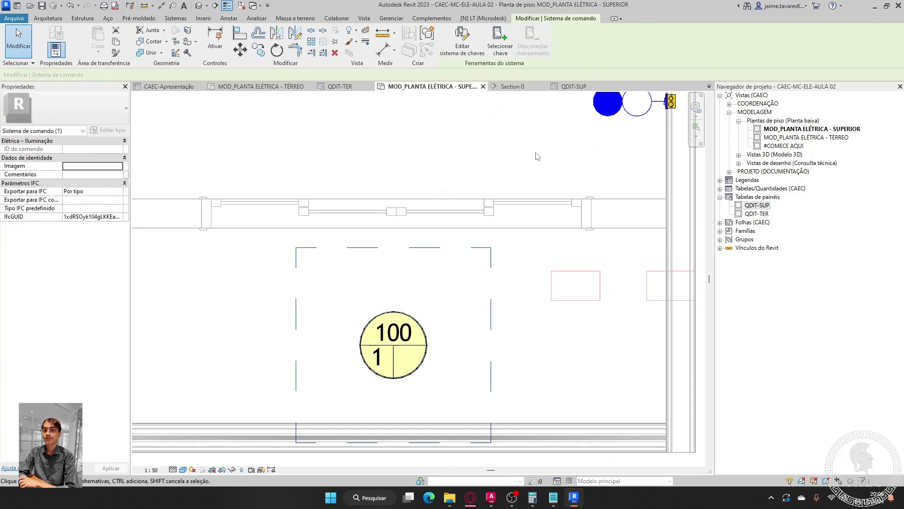
scroll(345, 412, down, 1)
click(500, 40)
click(567, 179)
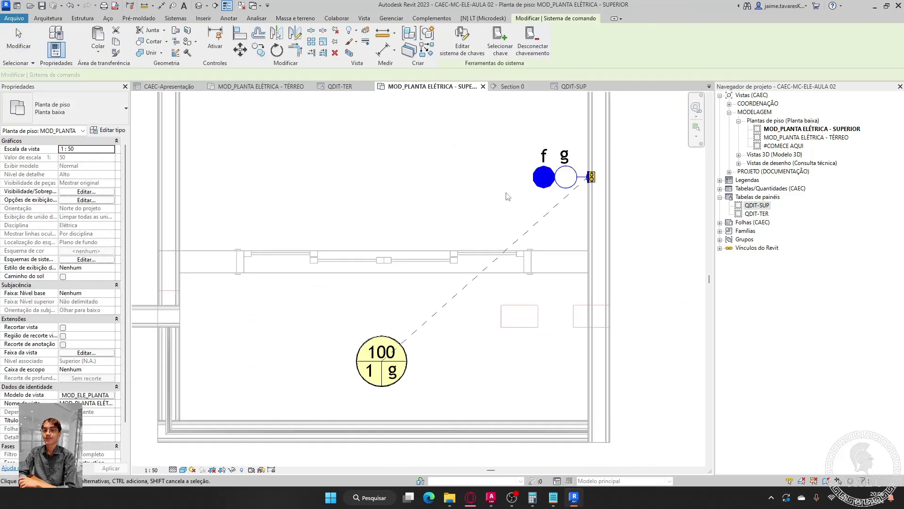
click(448, 178)
- Examine the upper-floor lights, switches and command tags, and the walls of the room with ceiling light a
scroll(448, 179, down, 2)
scroll(449, 180, down, 5)
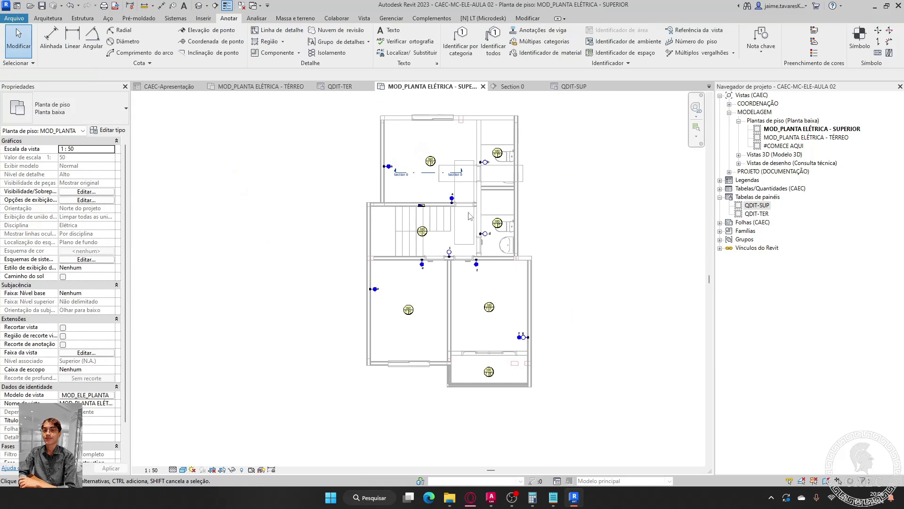
middle_drag(469, 216, 447, 271)
scroll(386, 218, up, 3)
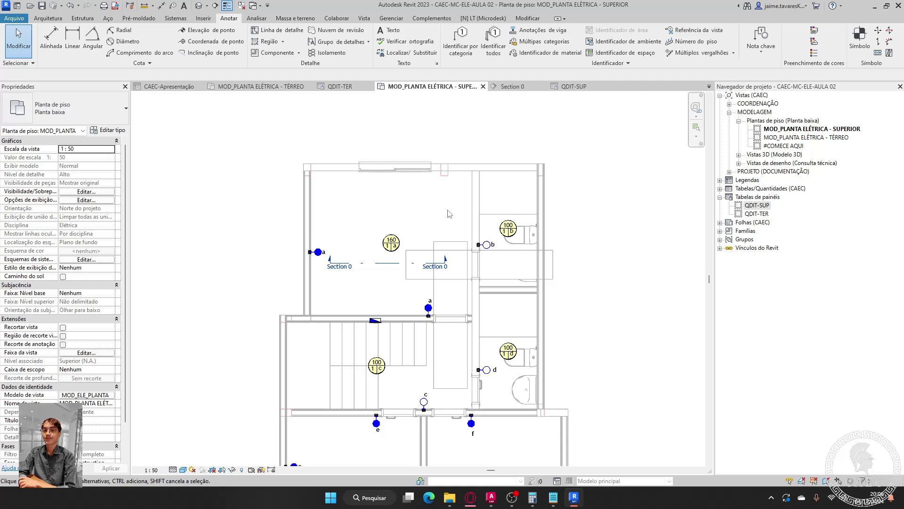
scroll(369, 309, up, 3)
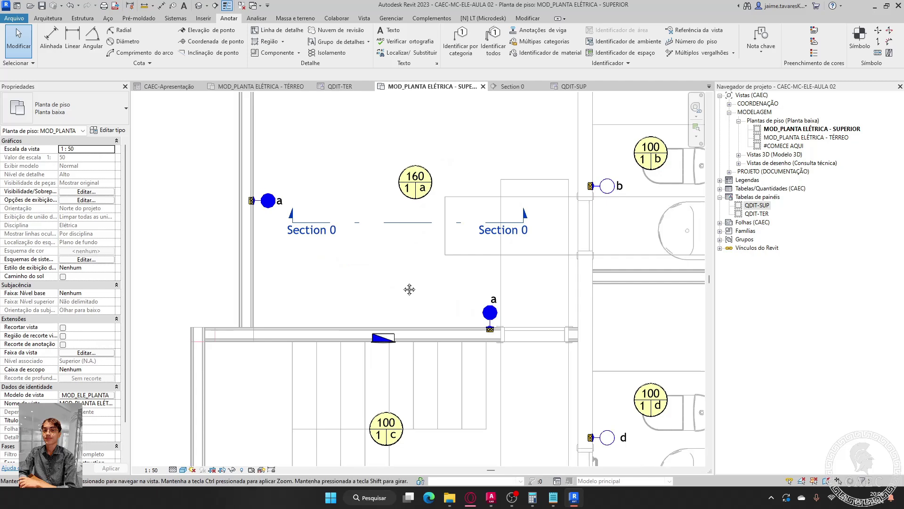
middle_drag(410, 288, 416, 397)
scroll(262, 304, up, 3)
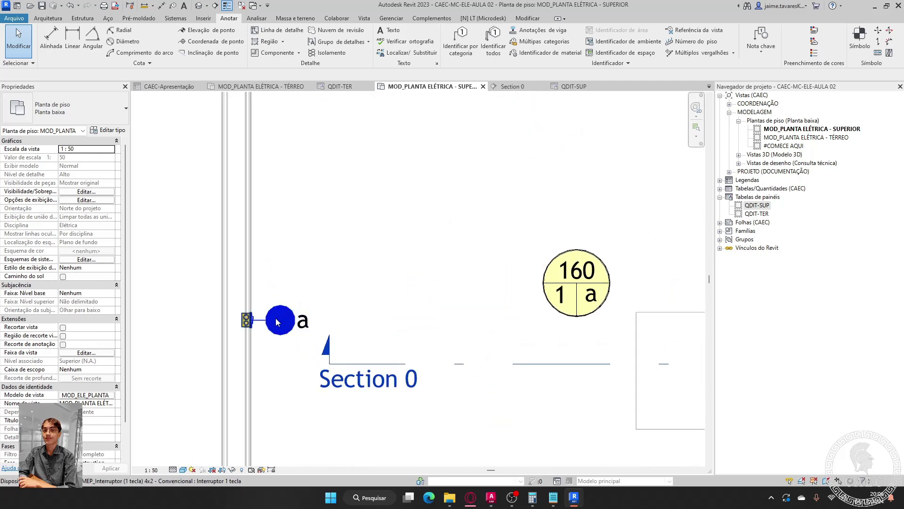
scroll(329, 260, down, 2)
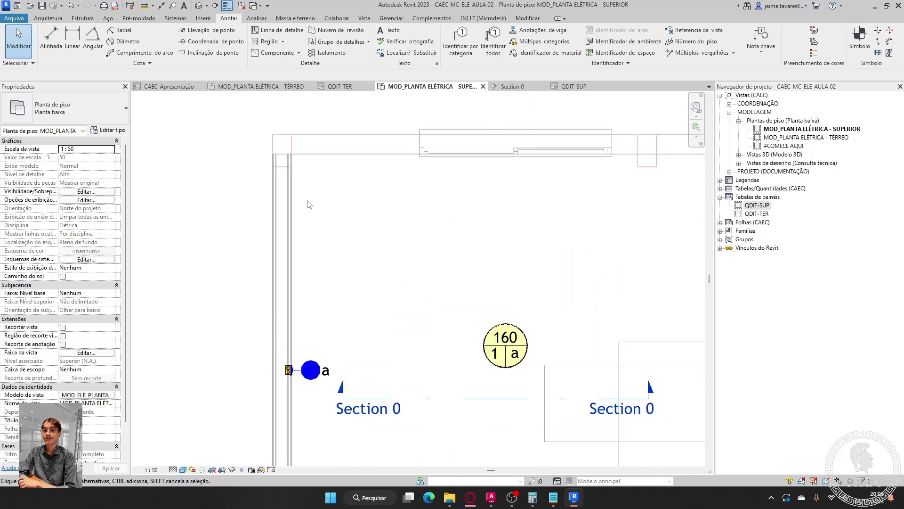
middle_drag(315, 199, 312, 198)
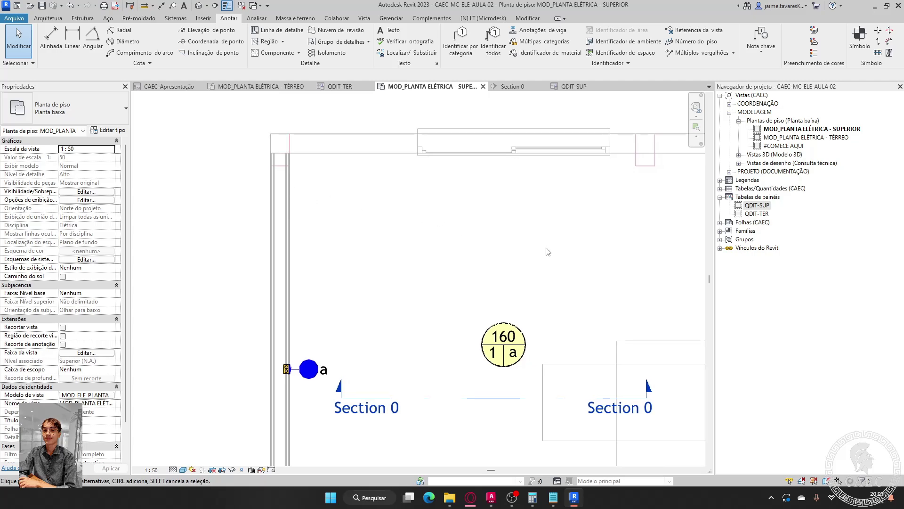
middle_drag(548, 251, 254, 220)
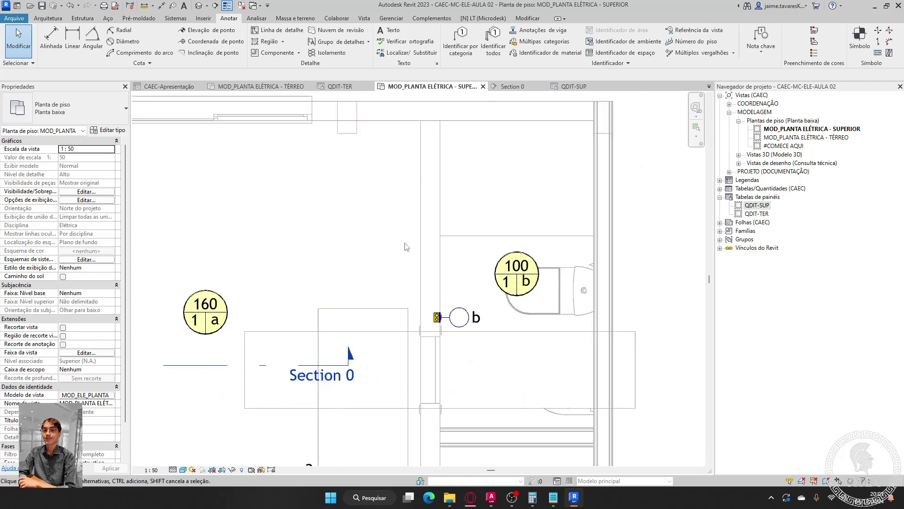
middle_drag(350, 243, 409, 266)
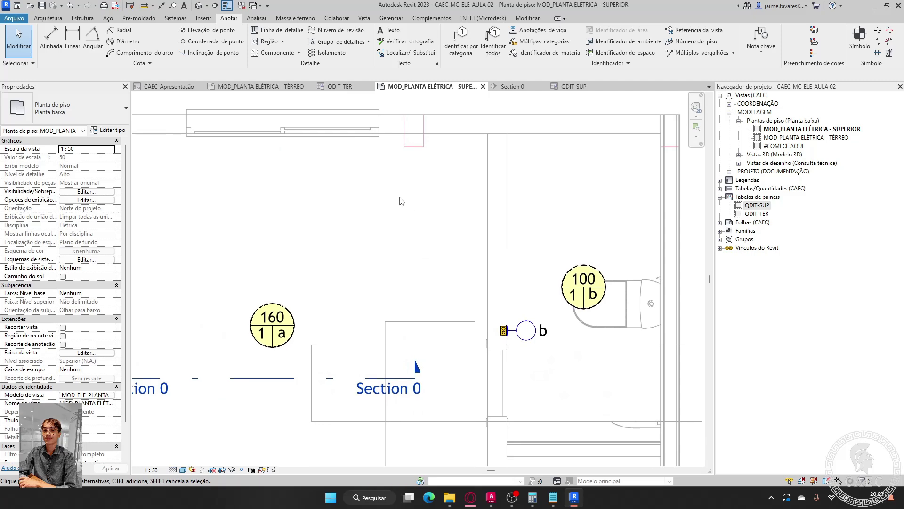
middle_drag(280, 194, 481, 232)
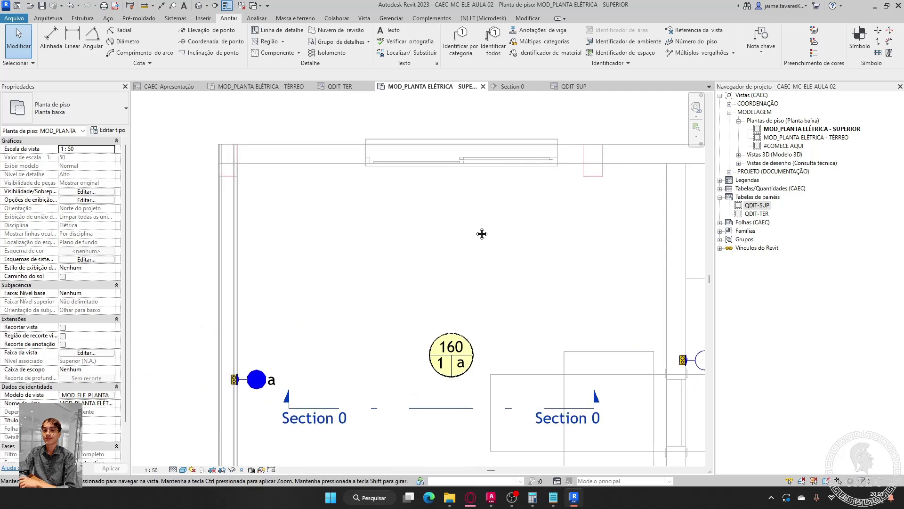
scroll(471, 233, down, 5)
scroll(368, 245, up, 5)
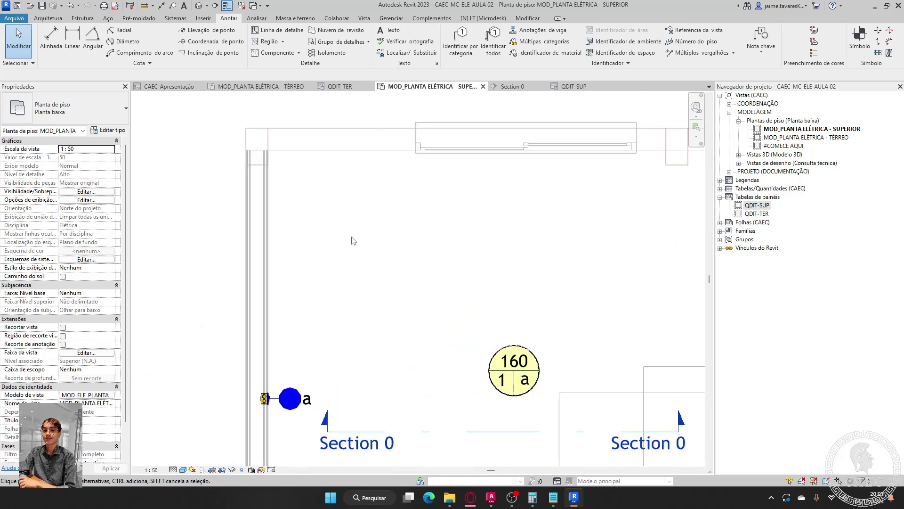
- Start placing a component with the type 2 Tomada 2P+T (dupla) from EM_MEP_Tomada (2 módulos) 4x2 - Convencional
key(c)
key(m)
click(83, 114)
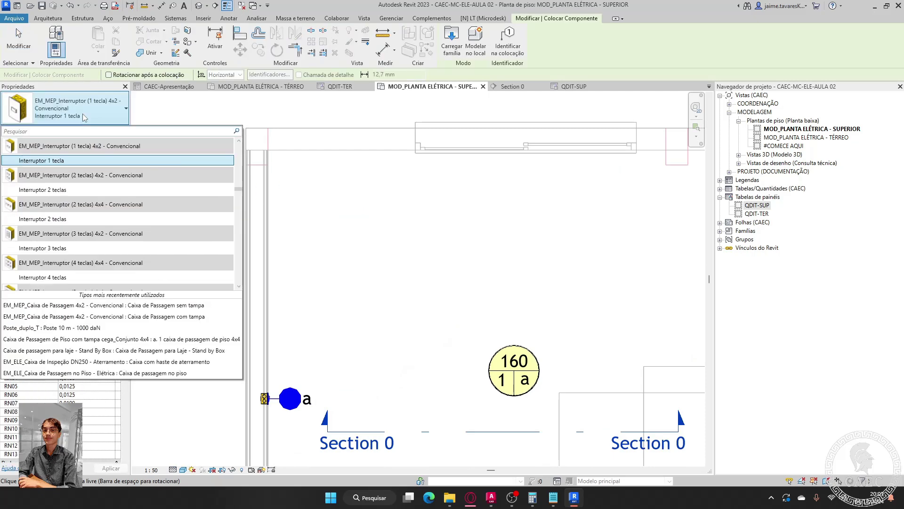
text(tomada)
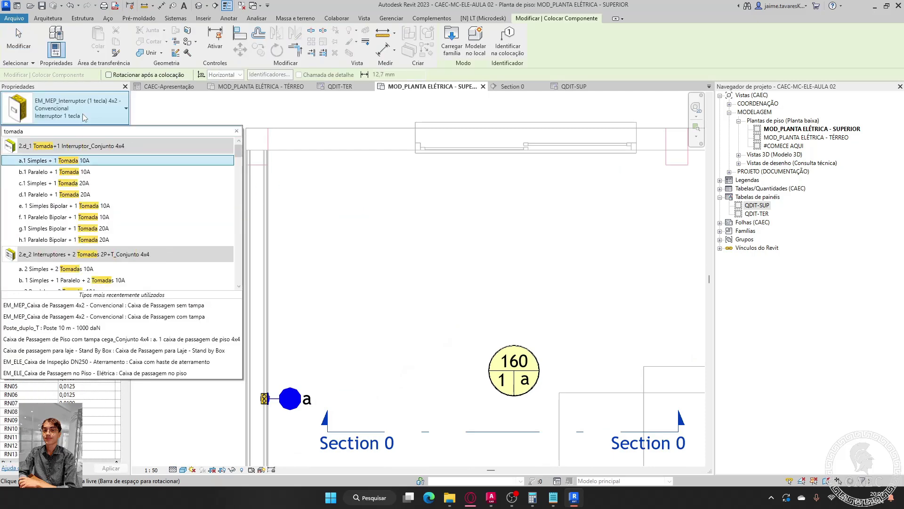
scroll(108, 201, down, 8)
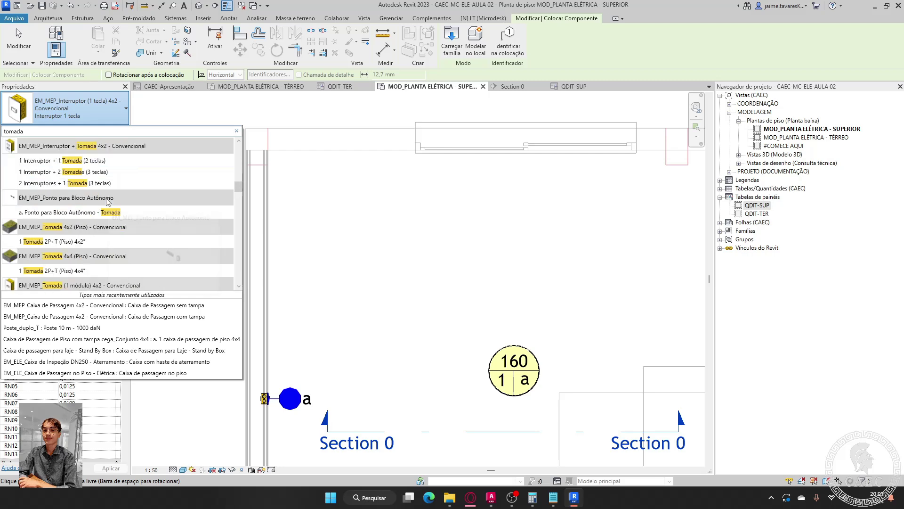
scroll(79, 223, down, 5)
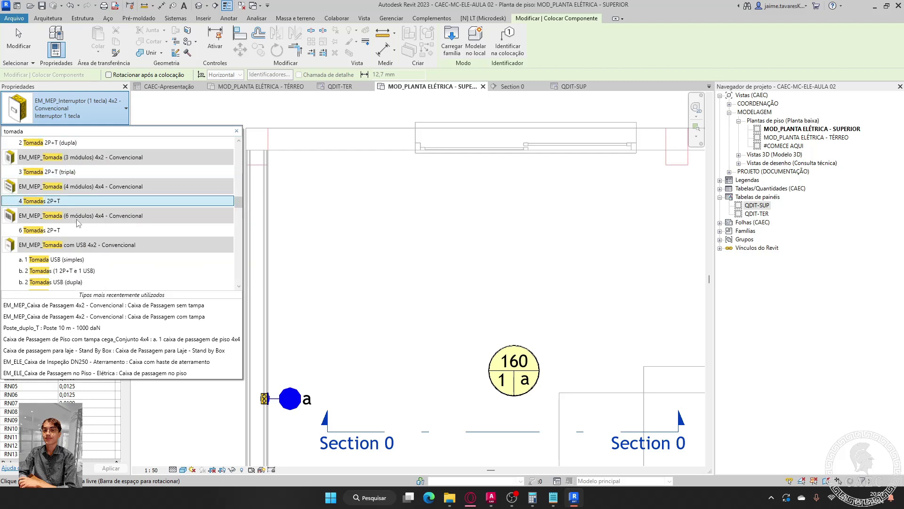
scroll(78, 223, up, 2)
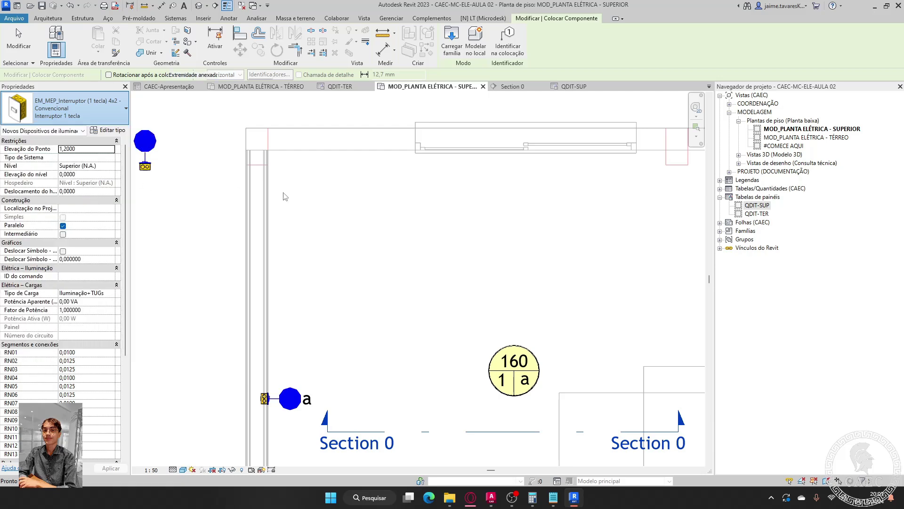
- Place five double sockets: two on the side wall near switch a, two on the bathroom wall and one on the electrical panel's wall
key(space)
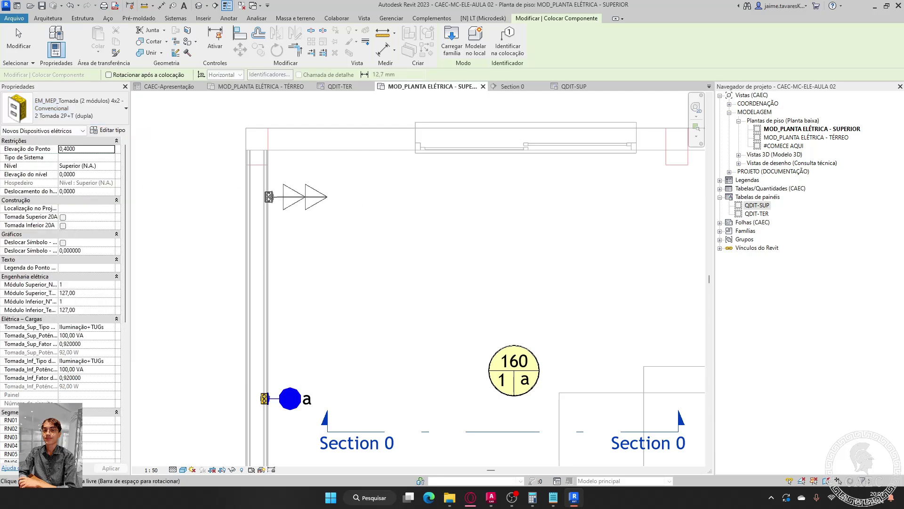
click(264, 197)
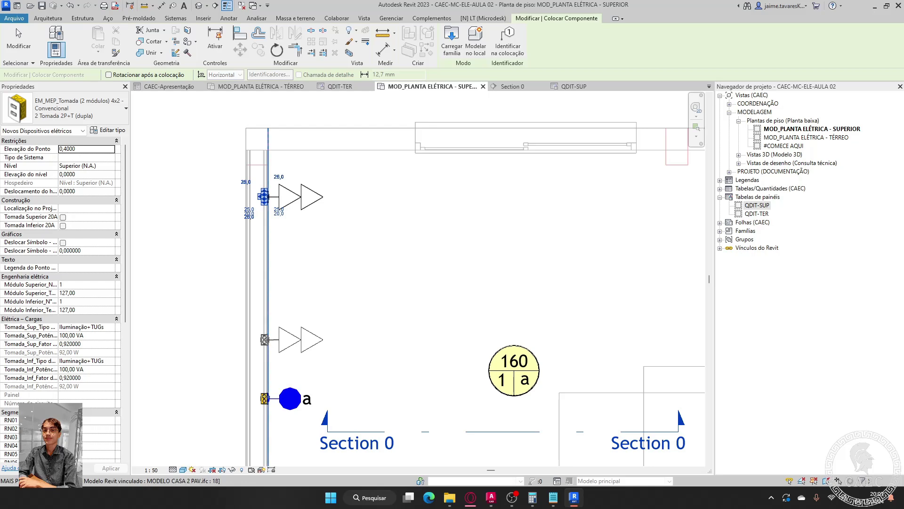
scroll(476, 307, down, 2)
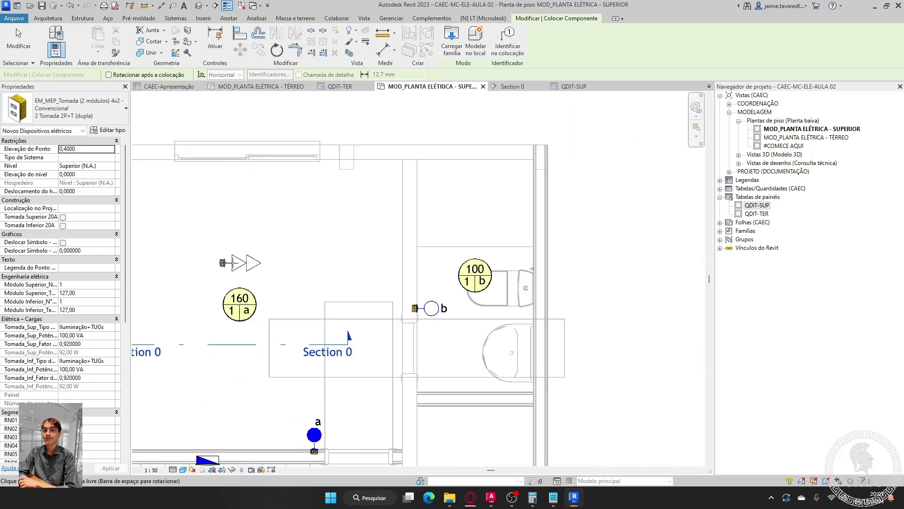
click(405, 188)
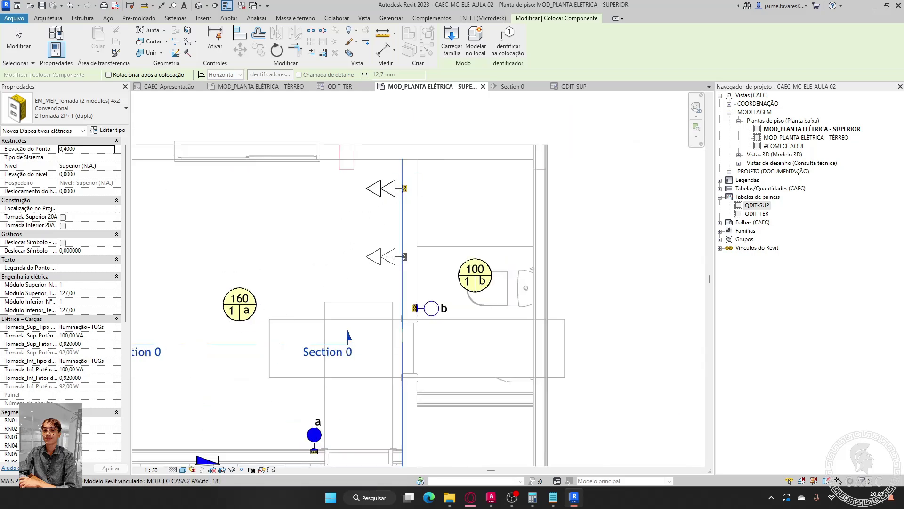
click(395, 257)
scroll(395, 257, down, 2)
scroll(374, 298, up, 3)
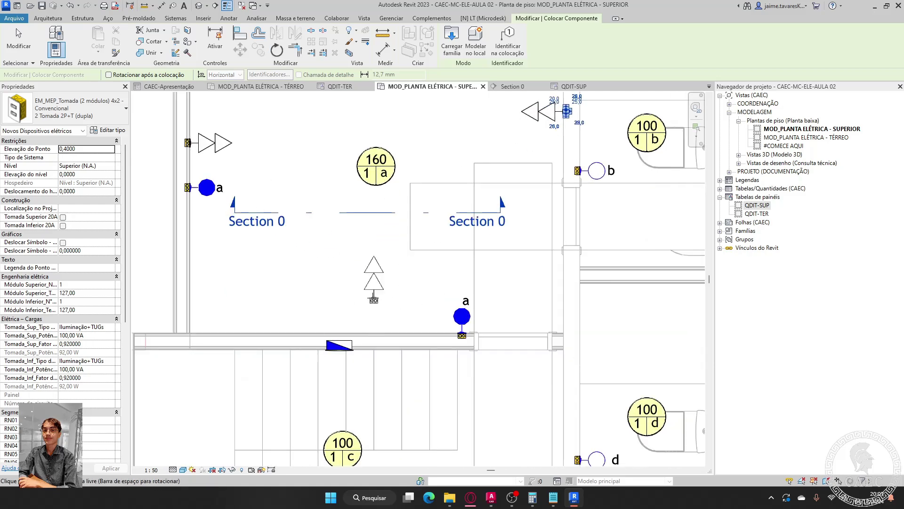
click(325, 334)
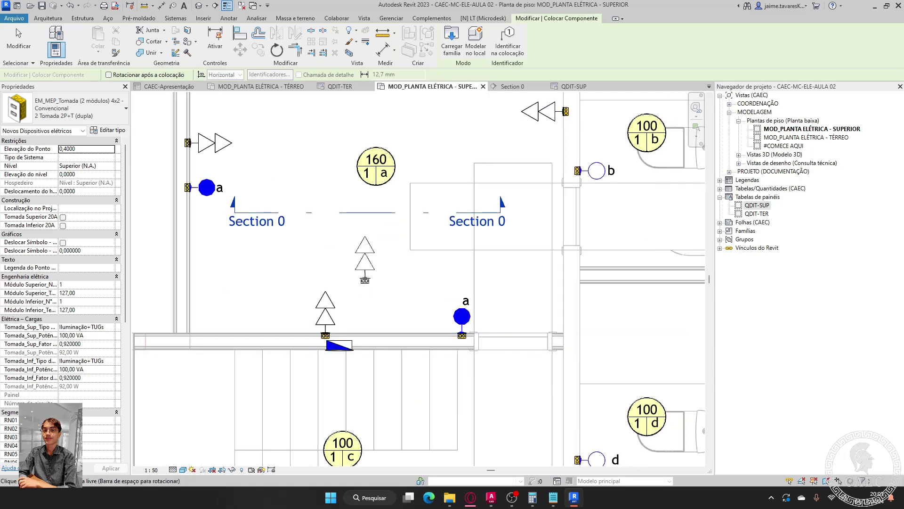
key(Escape)
- Create an aligned dimension from the side wall through the panel-wall socket's centre to the door-side end of that wall
key(d)
key(i)
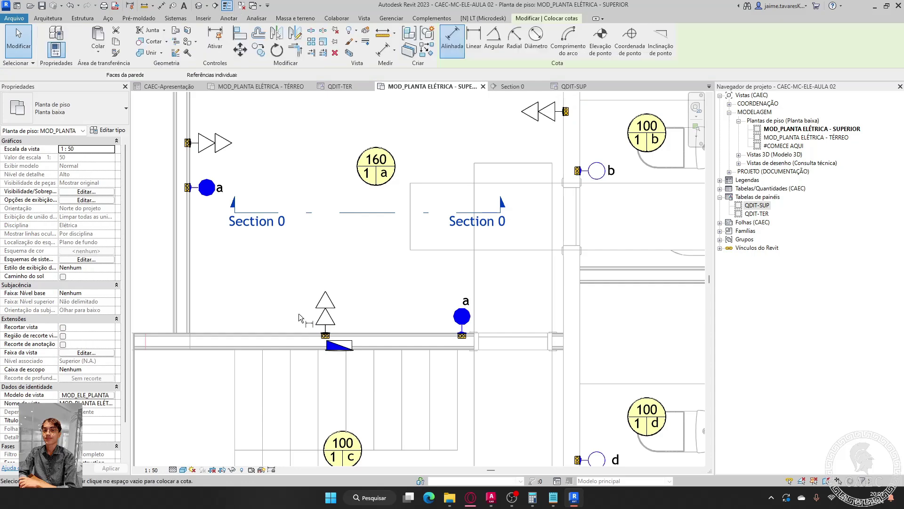
scroll(231, 306, up, 1)
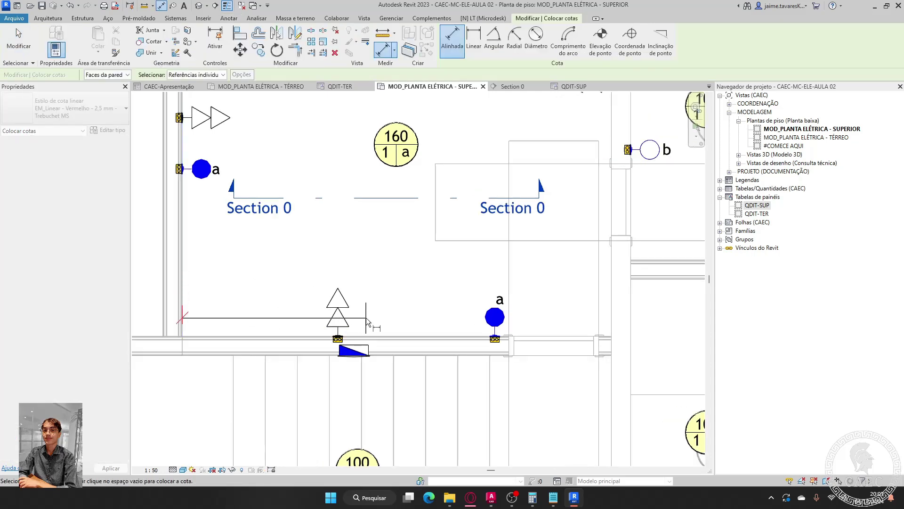
scroll(358, 330, up, 3)
scroll(368, 339, down, 3)
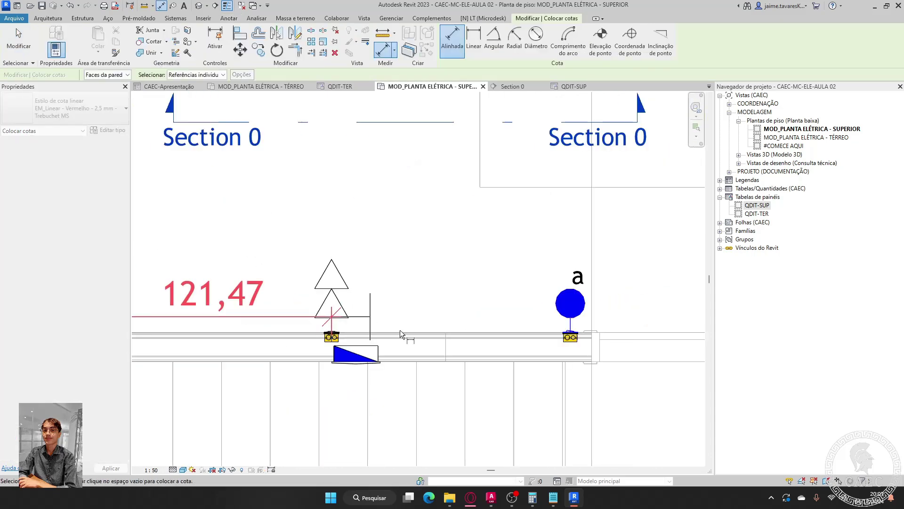
scroll(579, 346, up, 2)
scroll(608, 348, up, 1)
click(614, 348)
scroll(524, 247, down, 1)
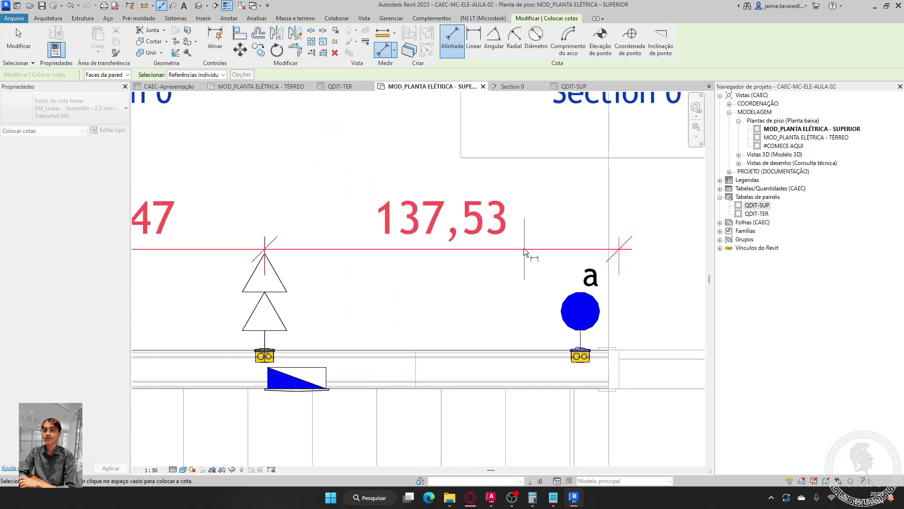
- Apply the equality constraint to the two dimension segments to centre the panel-wall socket, and delete the dimension
middle_drag(441, 207, 510, 282)
scroll(509, 282, down, 2)
click(427, 169)
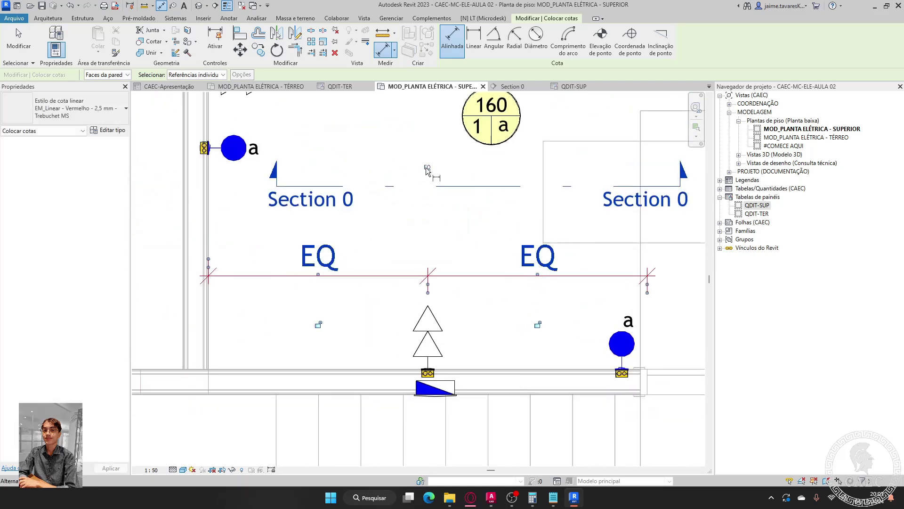
click(513, 295)
key(Escape)
click(502, 277)
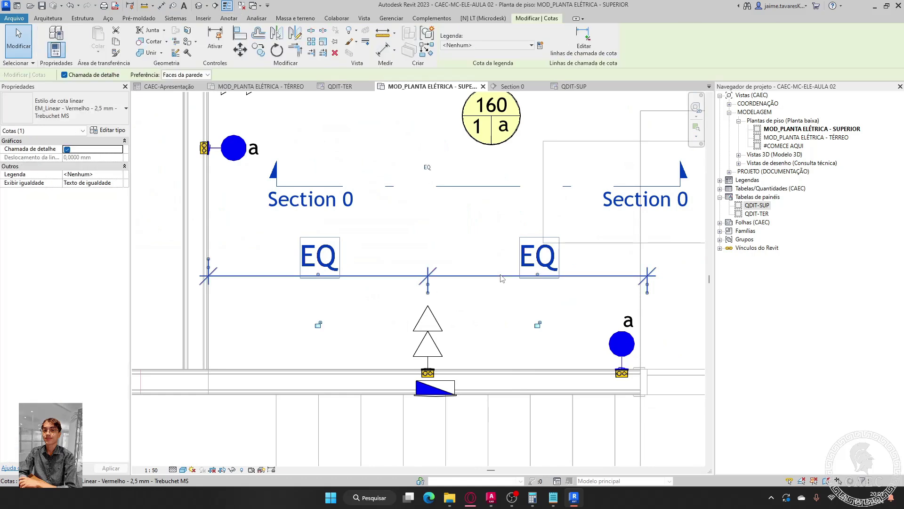
key(Escape)
- Dimension the side wall's upper double socket from the inner face of the window wall
scroll(533, 295, down, 3)
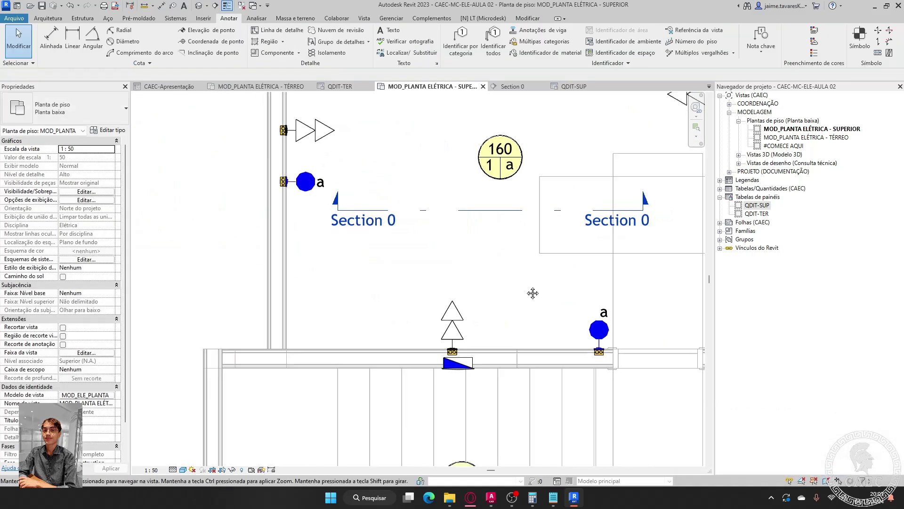
scroll(464, 238, up, 3)
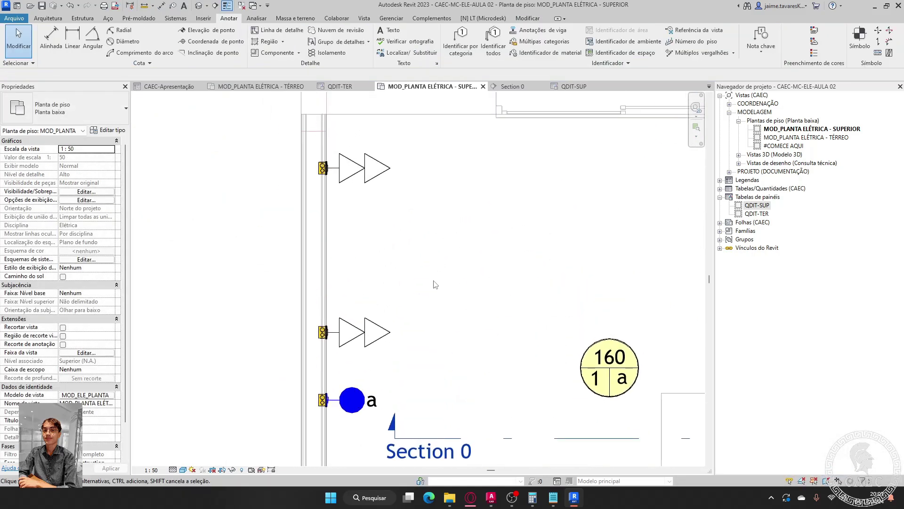
middle_drag(389, 234, 381, 283)
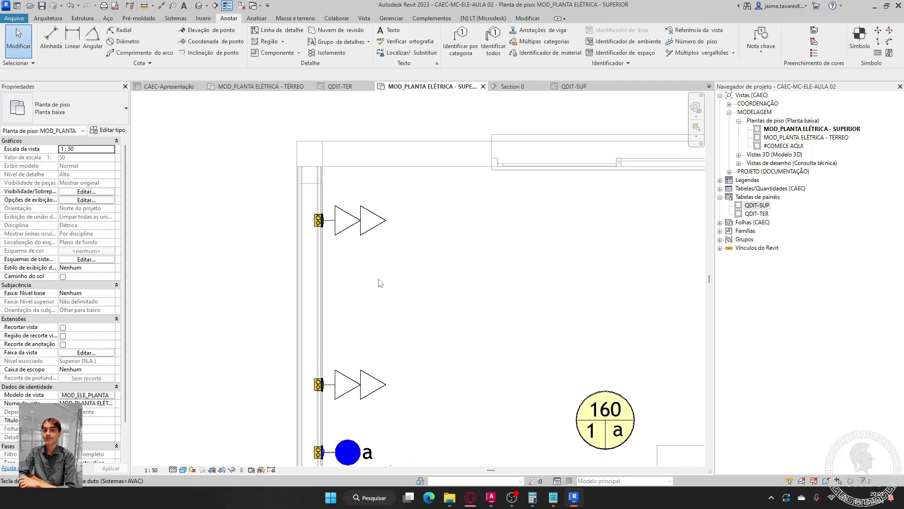
key(d)
key(i)
scroll(330, 208, up, 5)
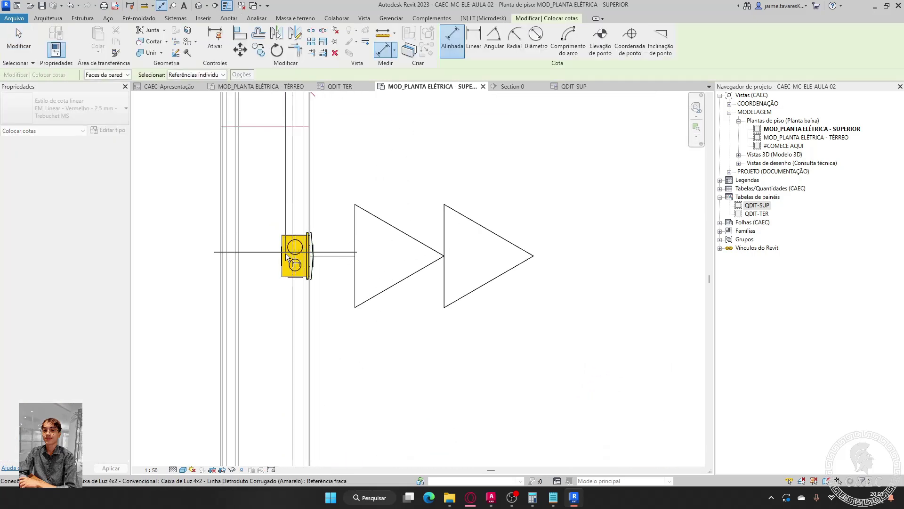
click(287, 256)
scroll(287, 257, down, 3)
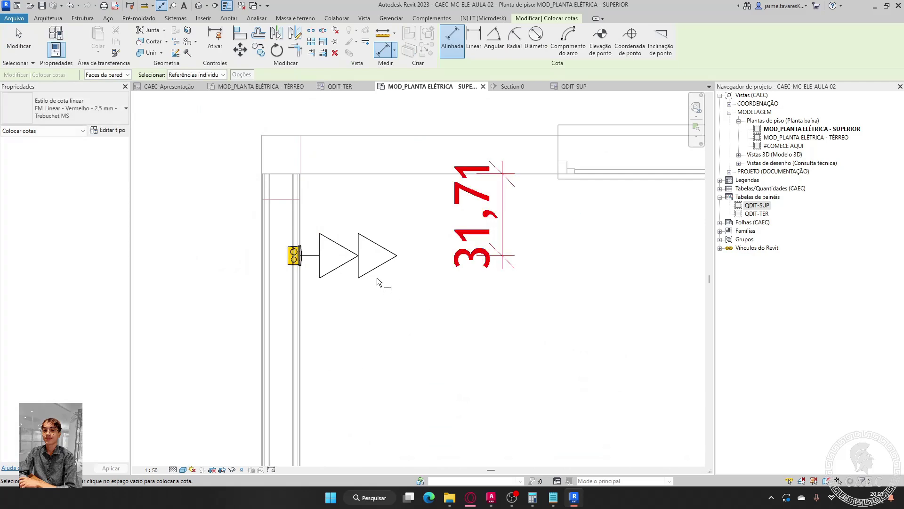
- Set the upper side-wall socket's distance from the window wall to 30 and delete the dimension
click(377, 282)
click(503, 217)
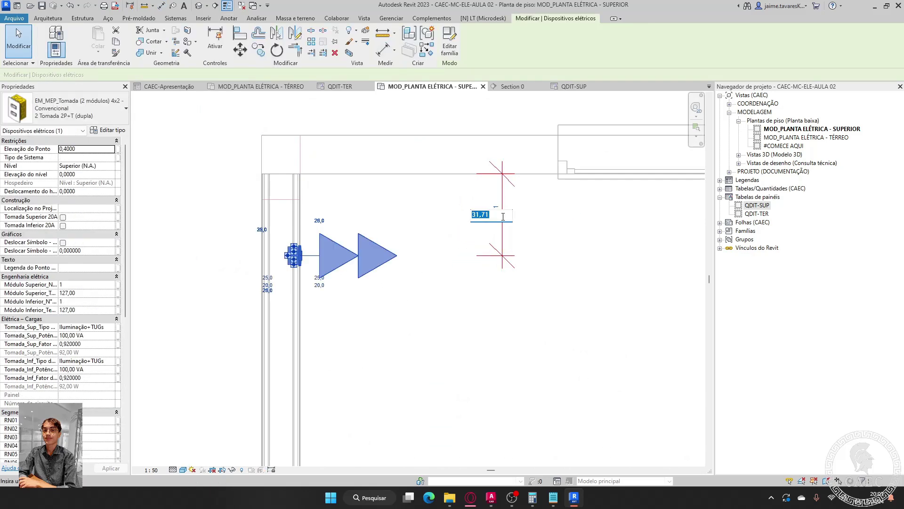
text(30)
key(Return)
click(493, 255)
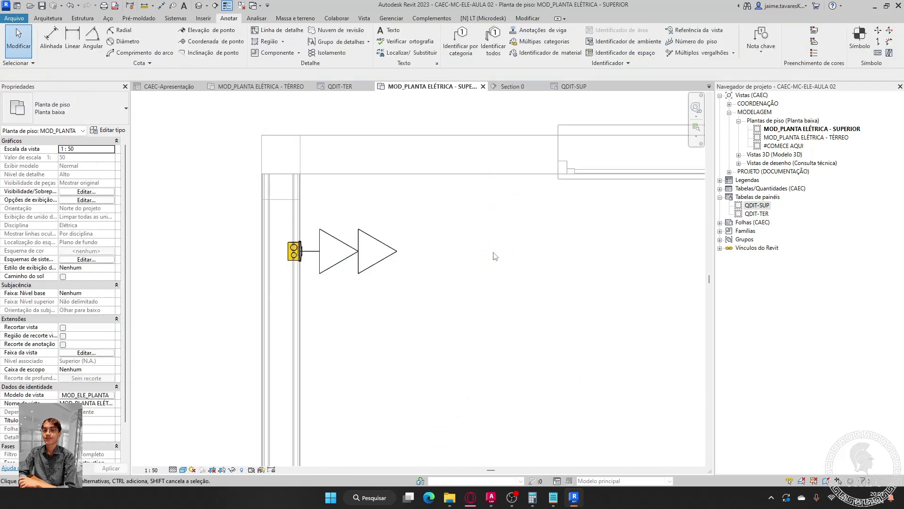
- Align the lower side-wall double socket with the centre of switch a's box
scroll(490, 256, down, 3)
middle_drag(493, 256, 401, 246)
middle_drag(362, 322, 302, 286)
scroll(251, 307, up, 2)
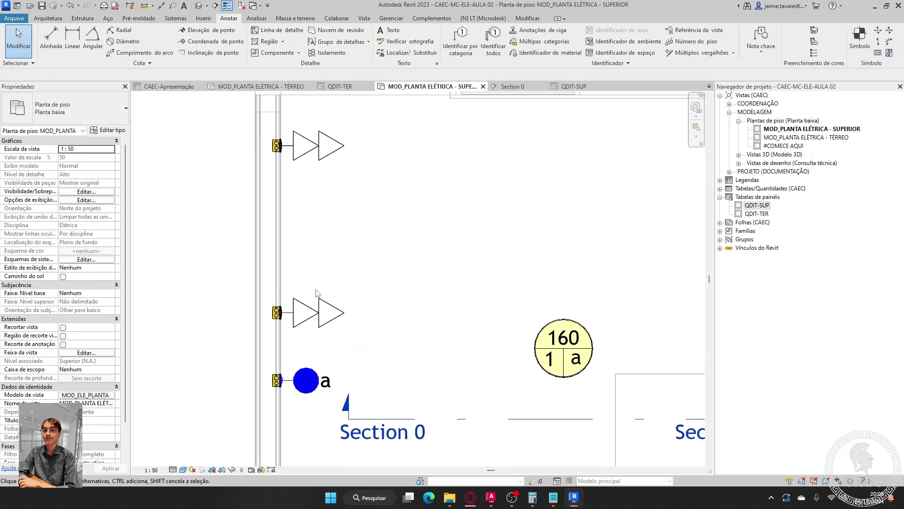
scroll(268, 304, up, 2)
middle_drag(358, 382, 348, 343)
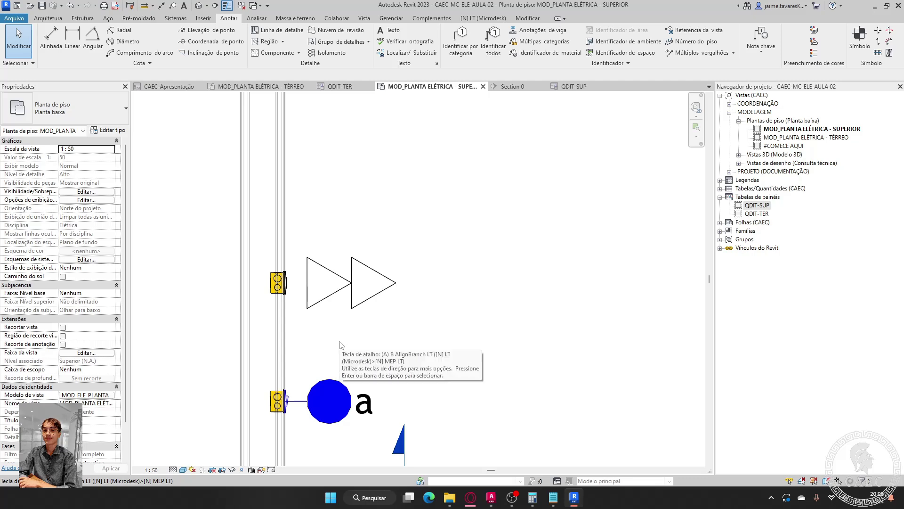
key(a)
key(l)
scroll(335, 388, up, 2)
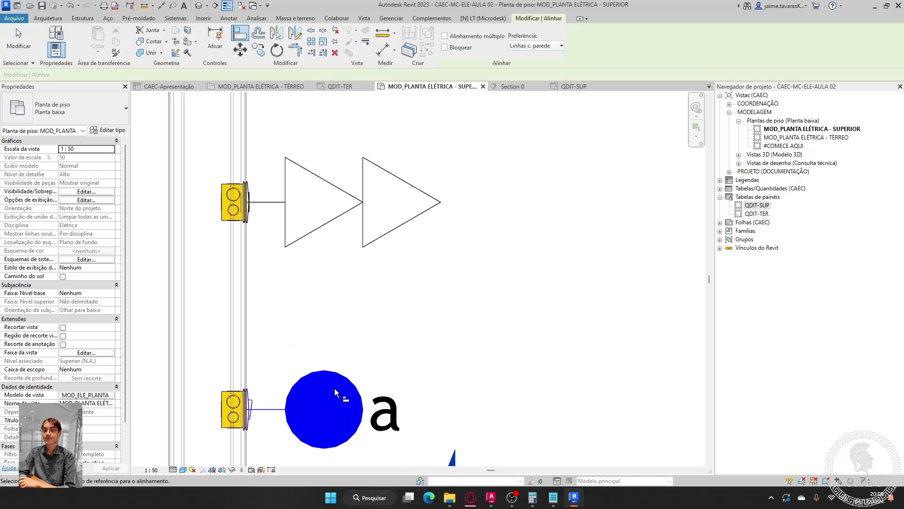
click(226, 415)
click(224, 174)
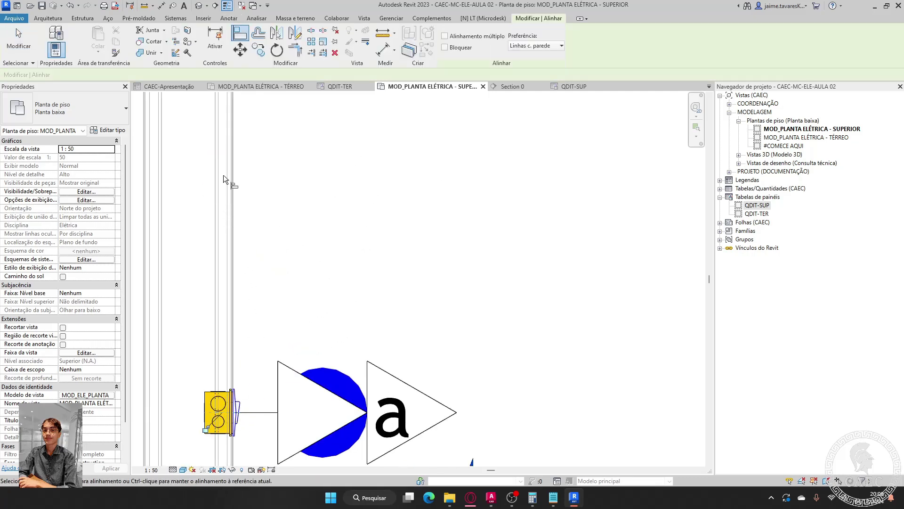
scroll(224, 175, down, 2)
key(Escape)
key(Escape)
- Move the Section 0 line away from the side-wall socket and switch symbols
middle_drag(421, 301, 492, 231)
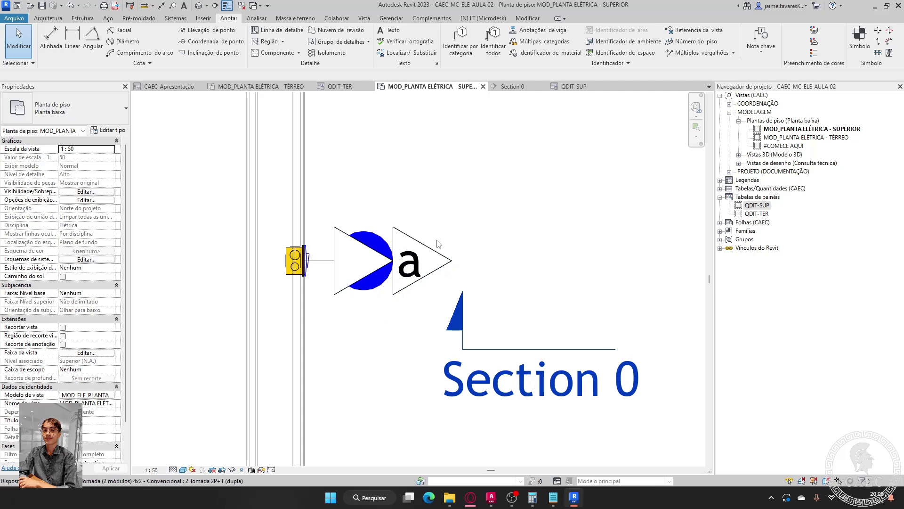
scroll(213, 298, down, 2)
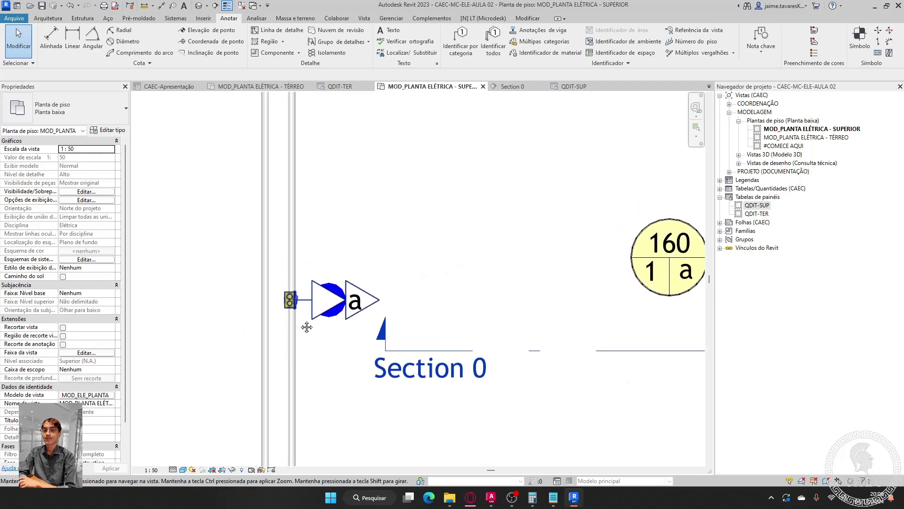
click(527, 353)
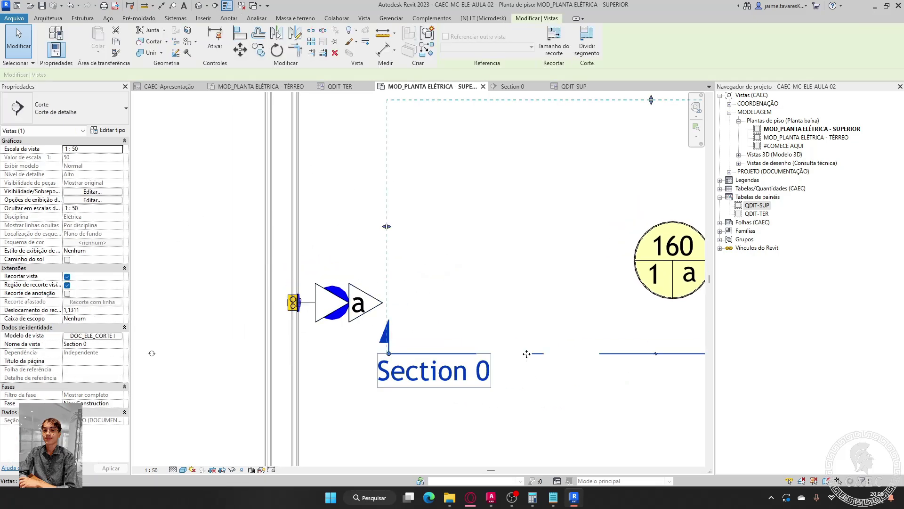
drag(527, 353, 657, 413)
click(504, 353)
- Enable the symbol offset (Deslocar Símbolo) for the double socket that overlaps switch a
middle_drag(455, 261, 553, 270)
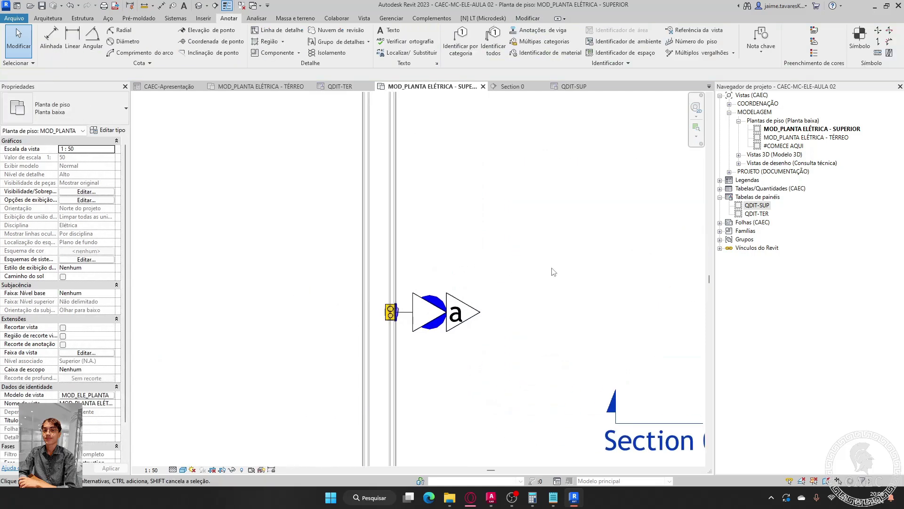
scroll(542, 277, up, 2)
middle_drag(476, 333, 521, 307)
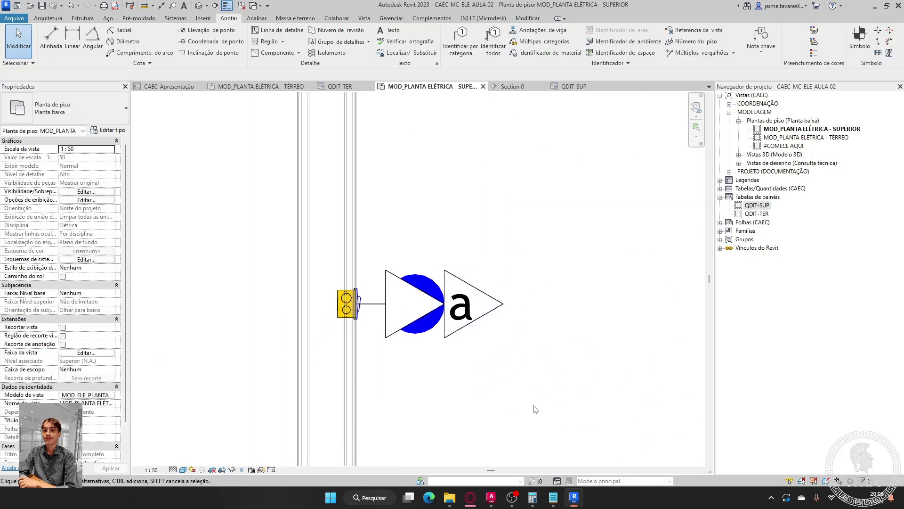
click(503, 305)
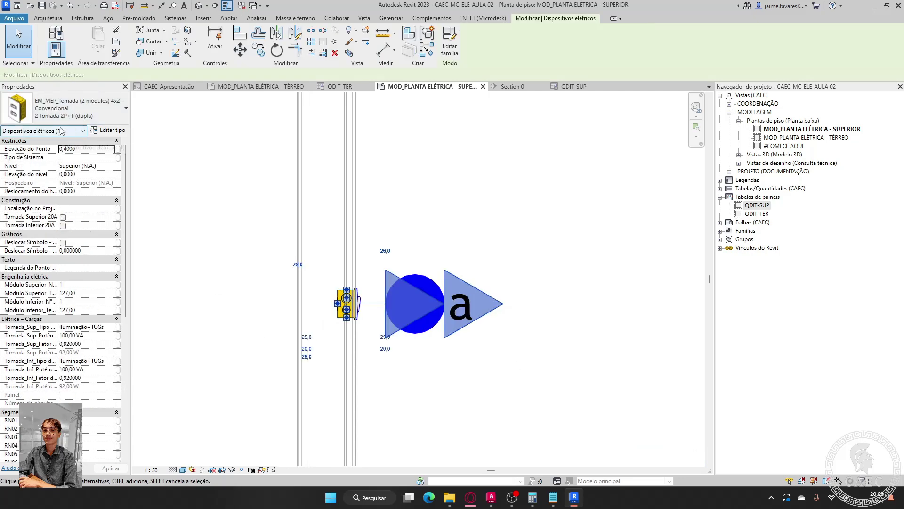
click(63, 243)
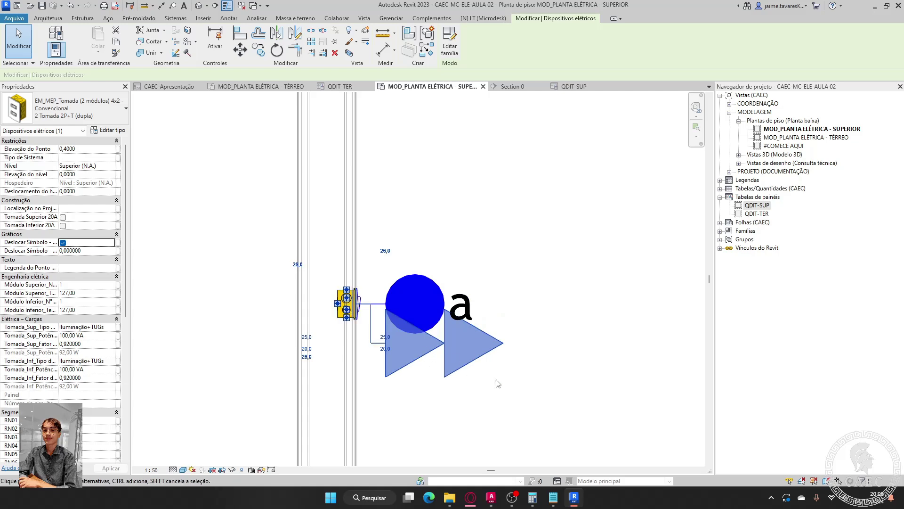
click(438, 362)
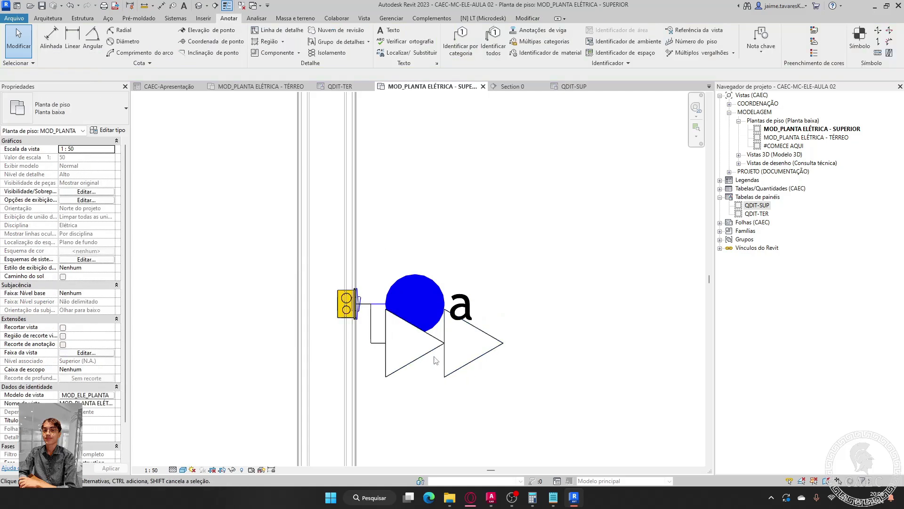
- Enable the symbol offset (Deslocar Símbolo) for side-wall switch a to separate its symbol from the double socket's
scroll(436, 361, up, 1)
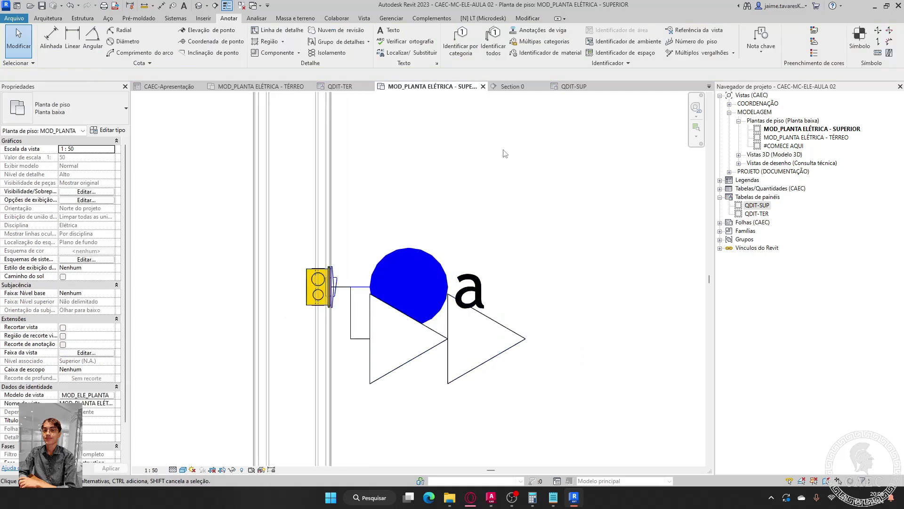
click(414, 249)
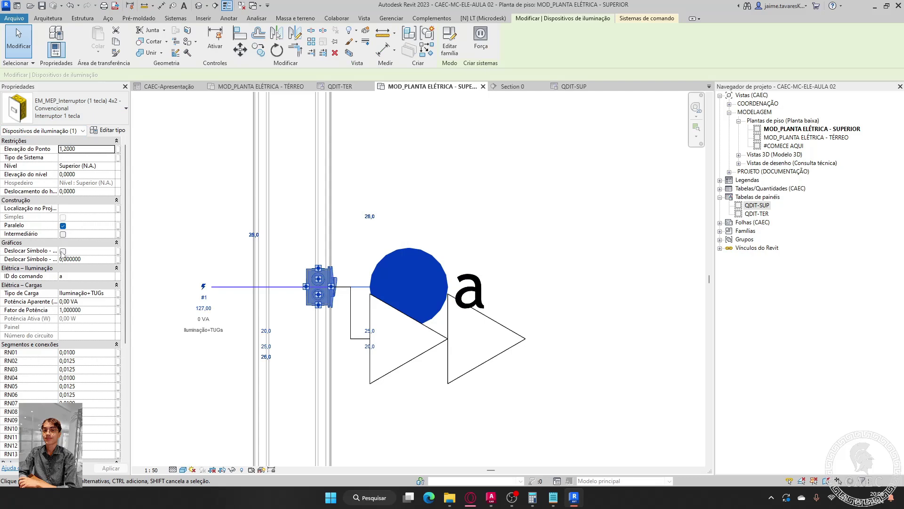
click(63, 251)
click(545, 192)
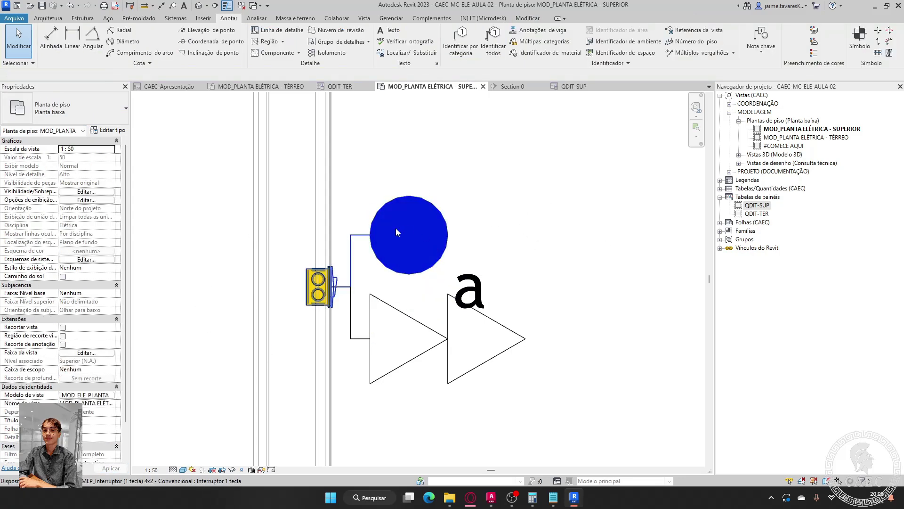
scroll(424, 254, down, 3)
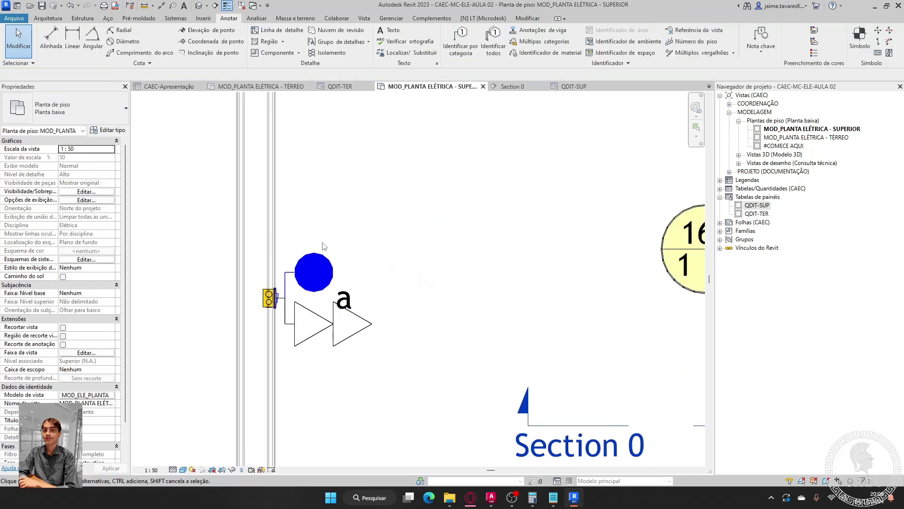
- Rotate the Section 0 line 90° and move it beside the side-wall switch a and double socket
scroll(323, 245, down, 2)
middle_drag(503, 306, 395, 307)
click(455, 327)
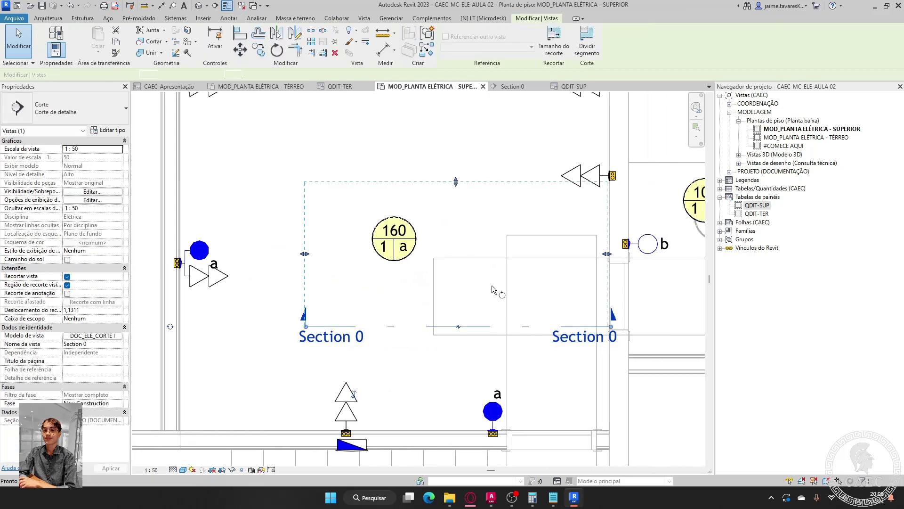
click(458, 227)
text(90)
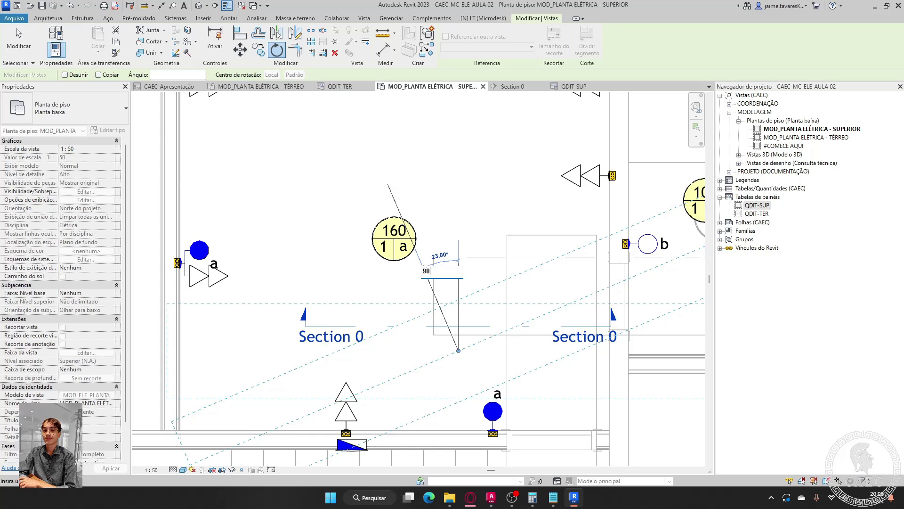
key(Return)
drag(297, 158, 235, 159)
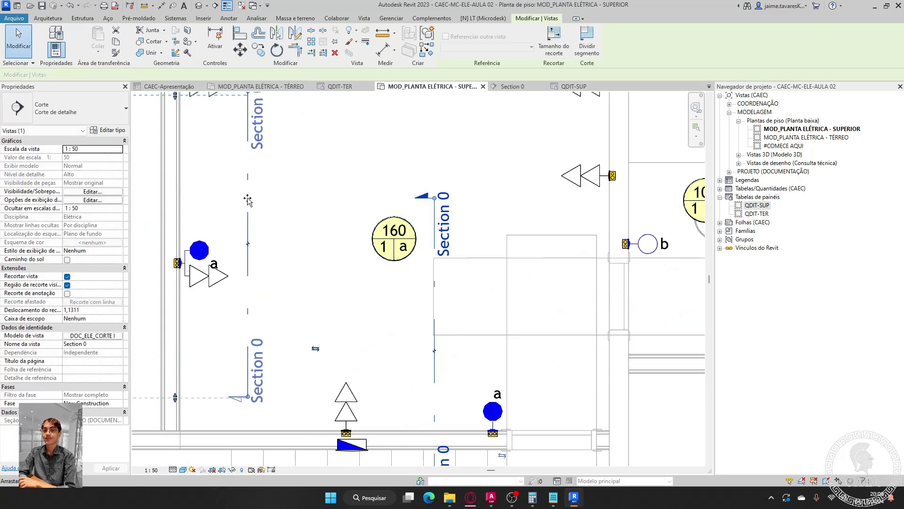
- Open the Section 0 view from its section line and turn off the display of hidden elements
right_click(242, 219)
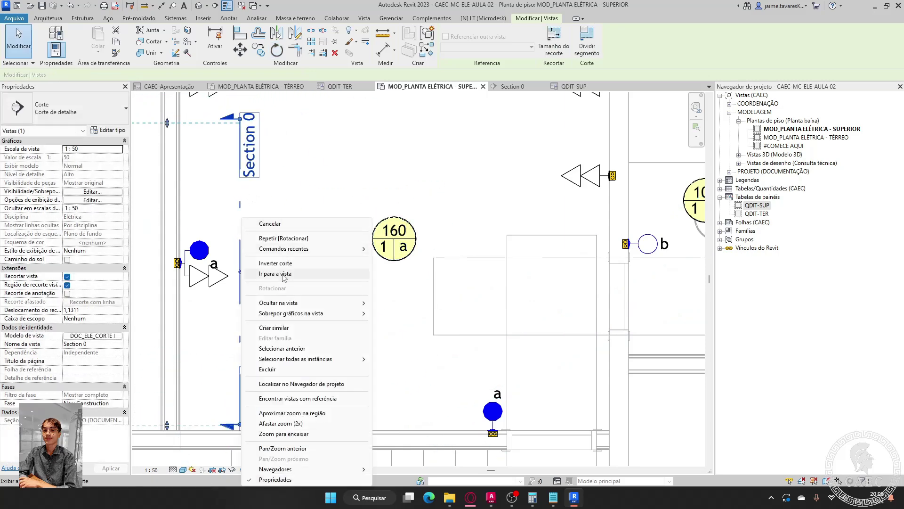
click(282, 273)
scroll(403, 268, down, 3)
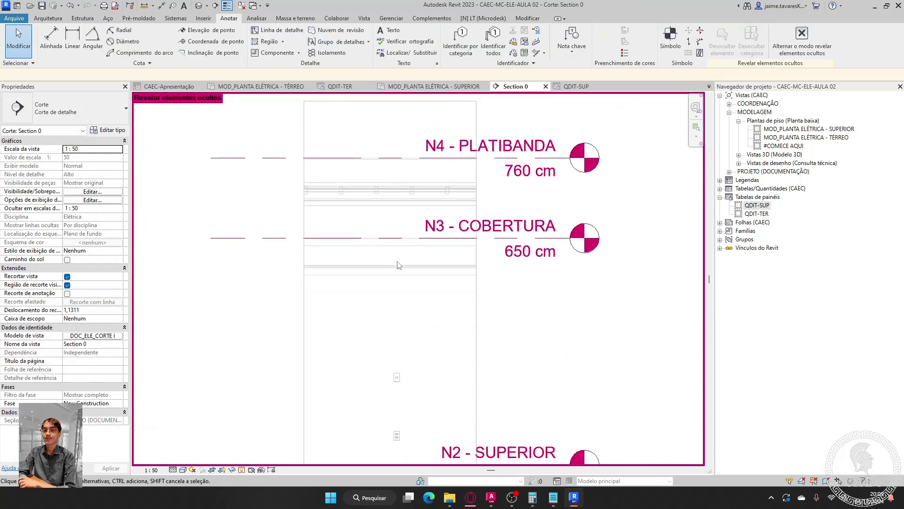
click(241, 470)
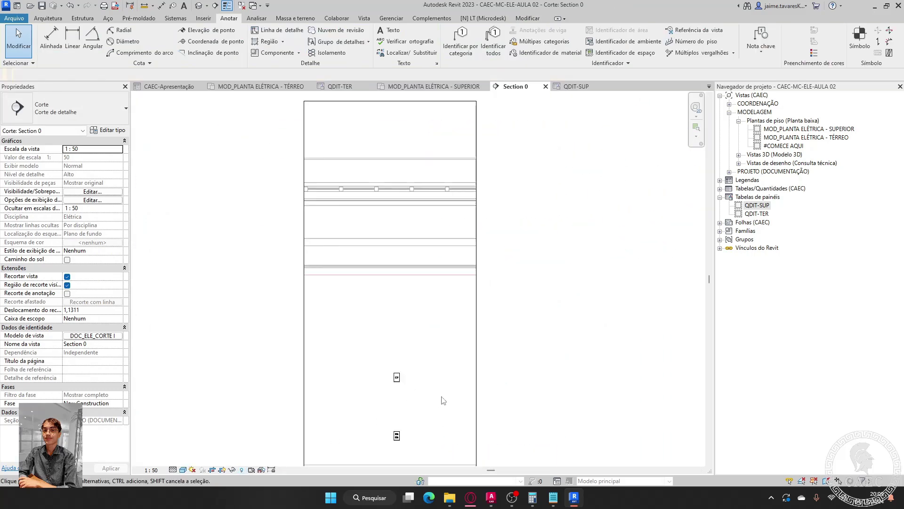
- Examine the side-wall switch and double socket in the section to check their vertical alignment
scroll(397, 372, up, 5)
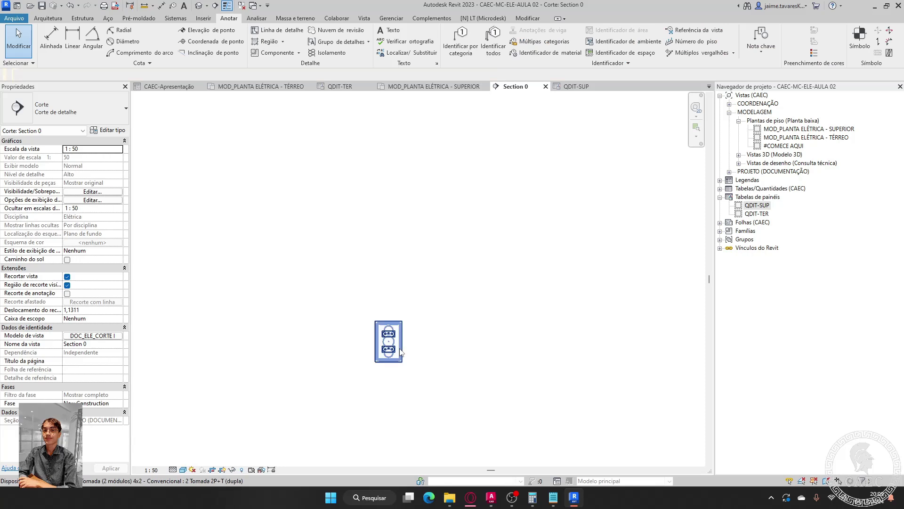
scroll(404, 323, down, 3)
middle_drag(437, 227, 454, 206)
scroll(408, 254, up, 3)
scroll(353, 279, up, 3)
scroll(473, 262, down, 5)
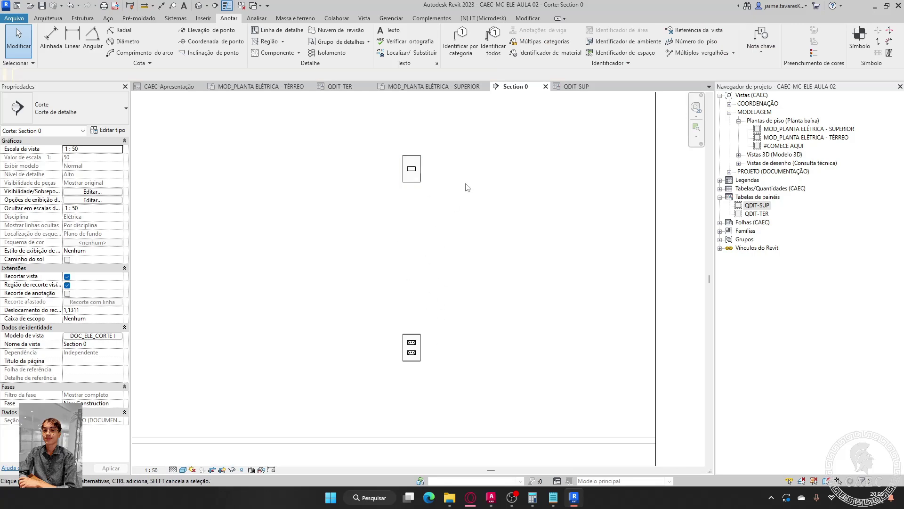
- Return to the upper-floor electrical plan and move side-wall switch a's tag beside its blue symbol, clear of the socket symbol
click(434, 87)
scroll(226, 266, up, 2)
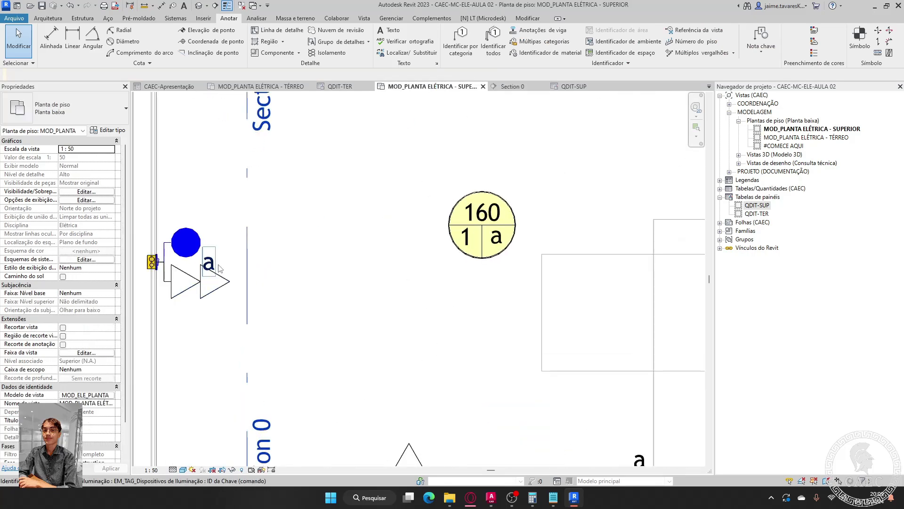
scroll(255, 282, down, 2)
middle_drag(315, 287, 391, 345)
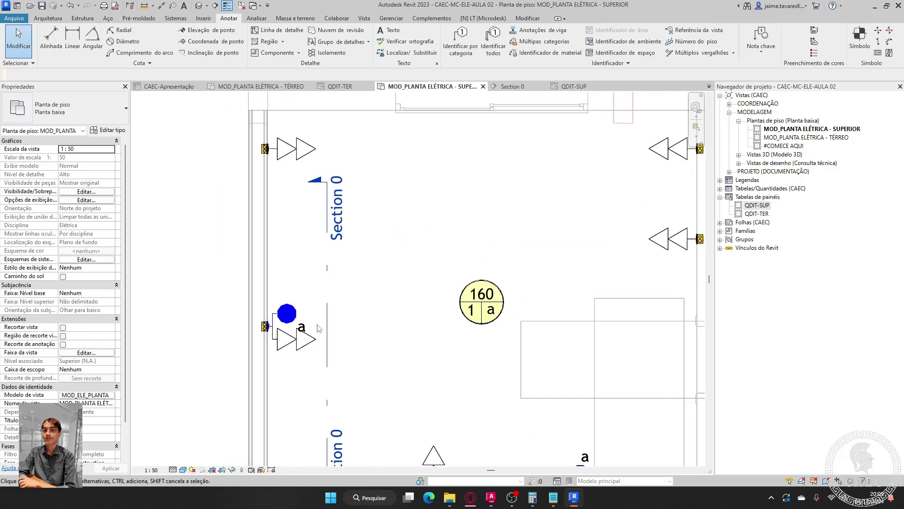
scroll(296, 325, up, 3)
click(297, 389)
ctrl+drag(297, 389, 298, 350)
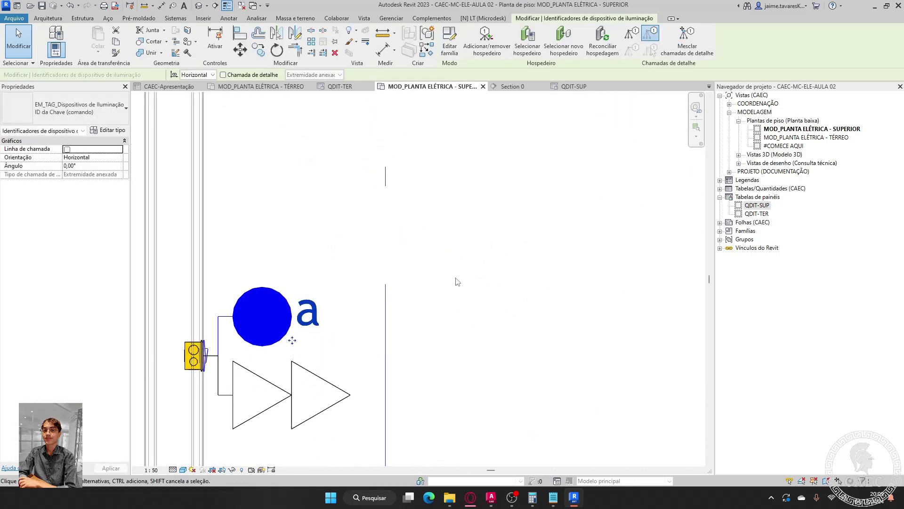
click(458, 280)
scroll(458, 280, down, 6)
middle_drag(413, 254, 396, 323)
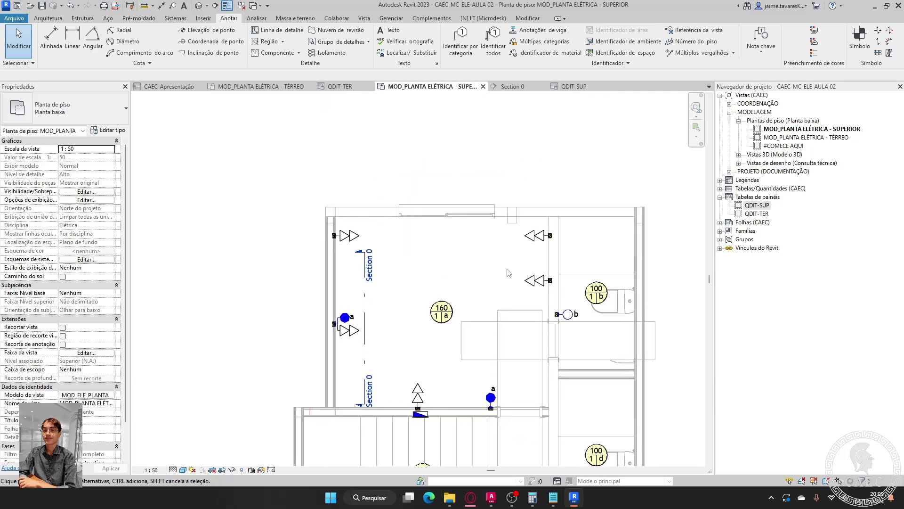
- Dimension the two double sockets on the bathroom partition wall between the door frame and the upper wall, and equalize the spacing (EQ)
middle_drag(530, 271, 389, 301)
scroll(421, 284, up, 5)
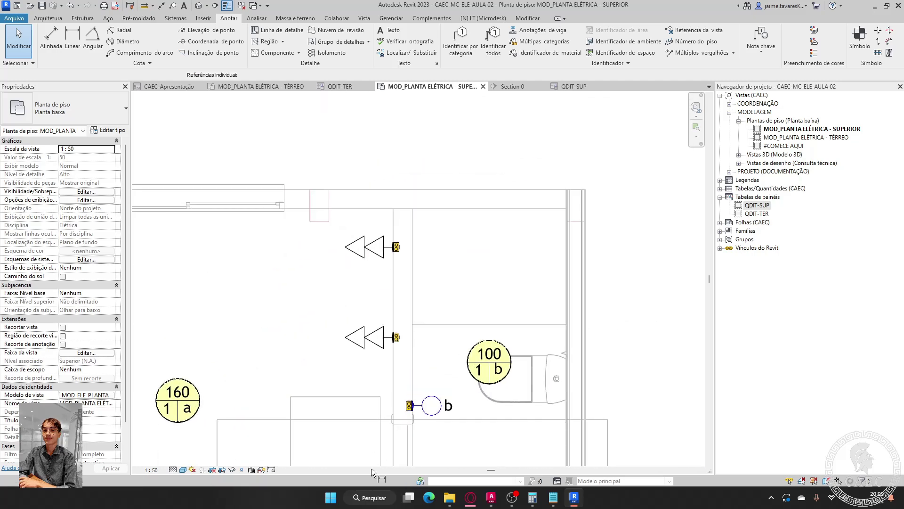
scroll(372, 467, up, 4)
key(d)
key(i)
scroll(421, 235, up, 2)
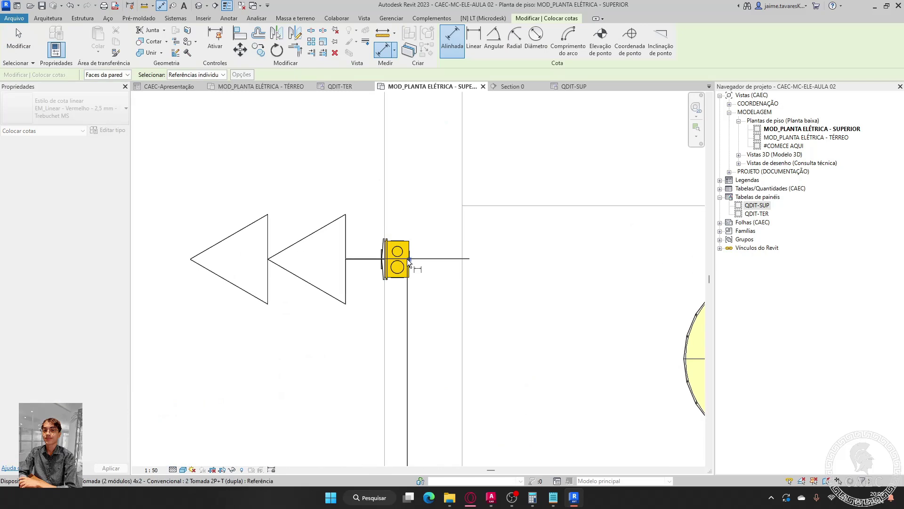
click(404, 258)
middle_drag(430, 186, 463, 446)
scroll(459, 211, down, 1)
middle_drag(459, 211, 477, 331)
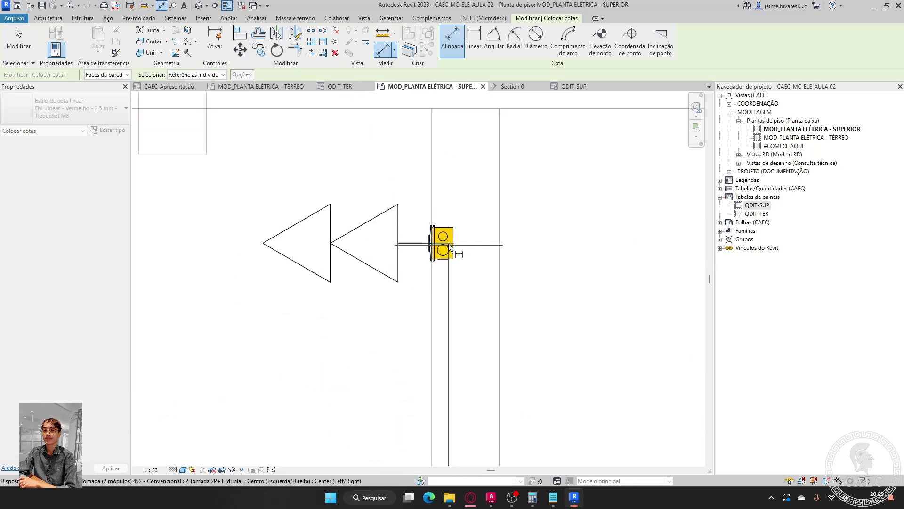
click(440, 243)
click(468, 106)
scroll(294, 178, down, 4)
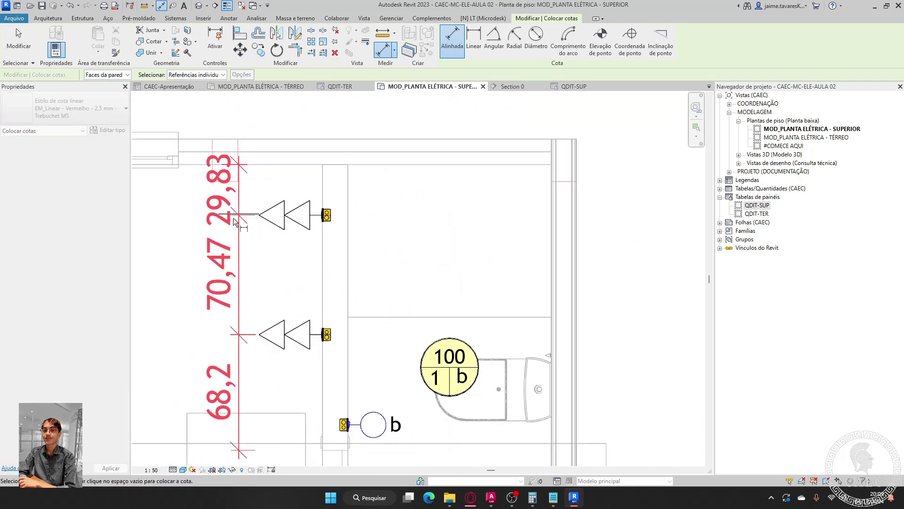
click(210, 283)
middle_drag(98, 282, 258, 287)
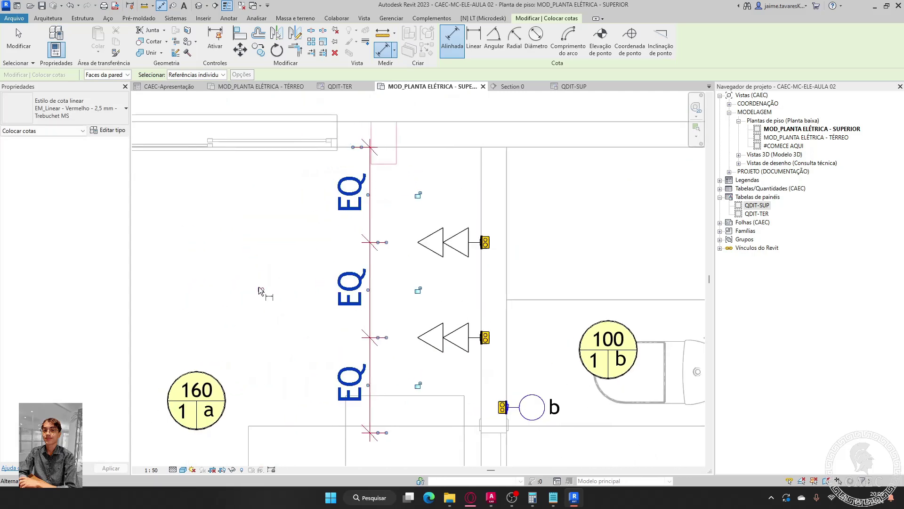
key(Escape)
- Delete the partition-wall EQ dimension while keeping the sockets' equal-spacing constraint
click(371, 307)
key(Delete)
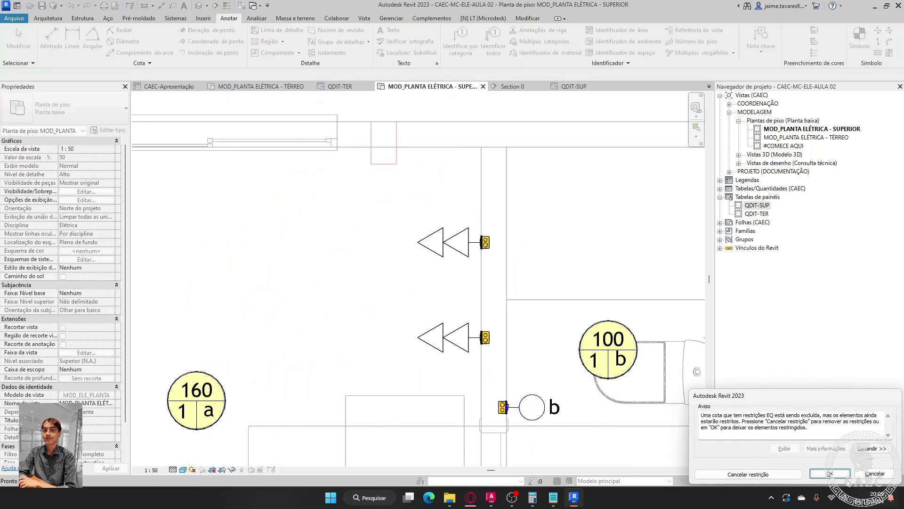
click(830, 473)
scroll(484, 273, up, 3)
scroll(480, 288, down, 4)
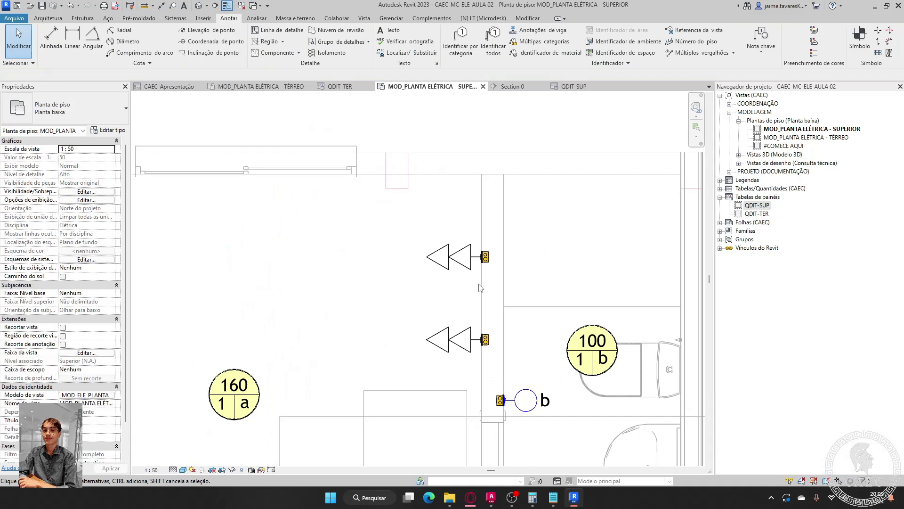
- Set the elevation (Elevação do Ponto) of the upper double socket on the bathroom partition wall to 1,2
click(462, 264)
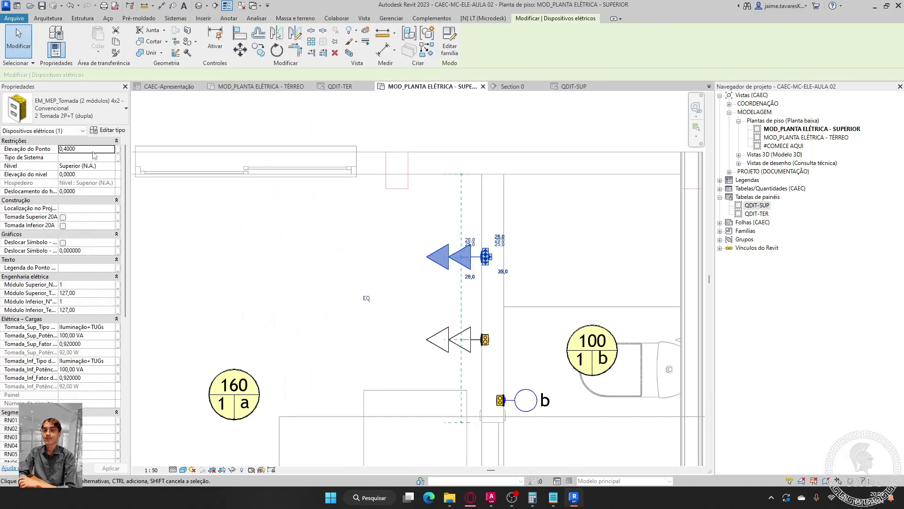
click(93, 150)
text(1,2)
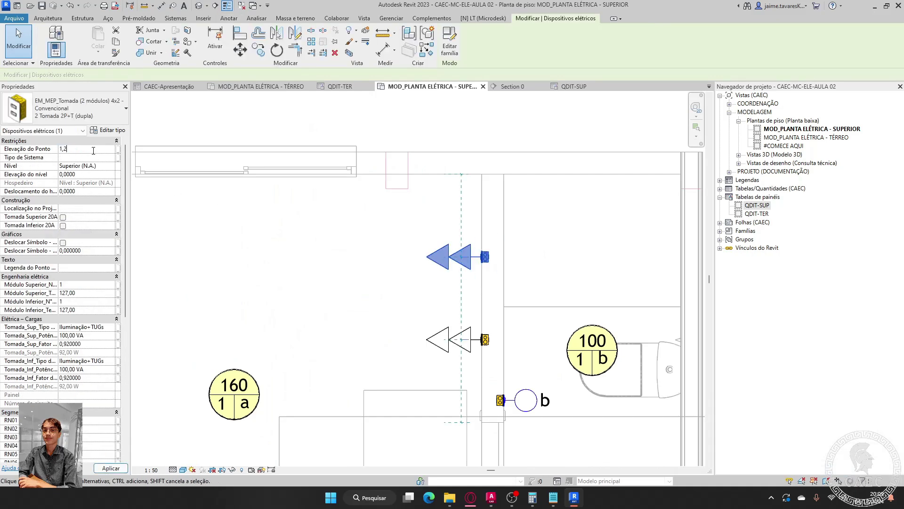
click(278, 247)
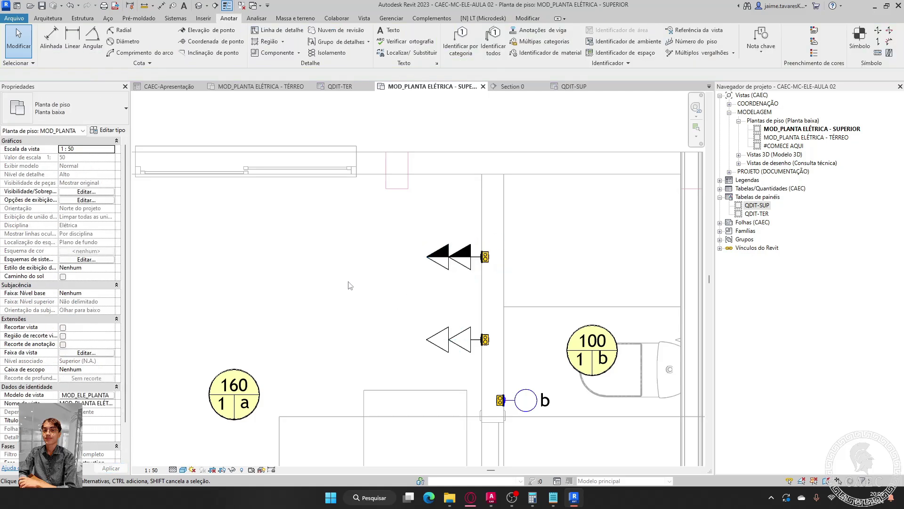
- Dimension the double socket above the electrical panel between the side wall and the door frame, and center it with EQ
scroll(533, 221, down, 2)
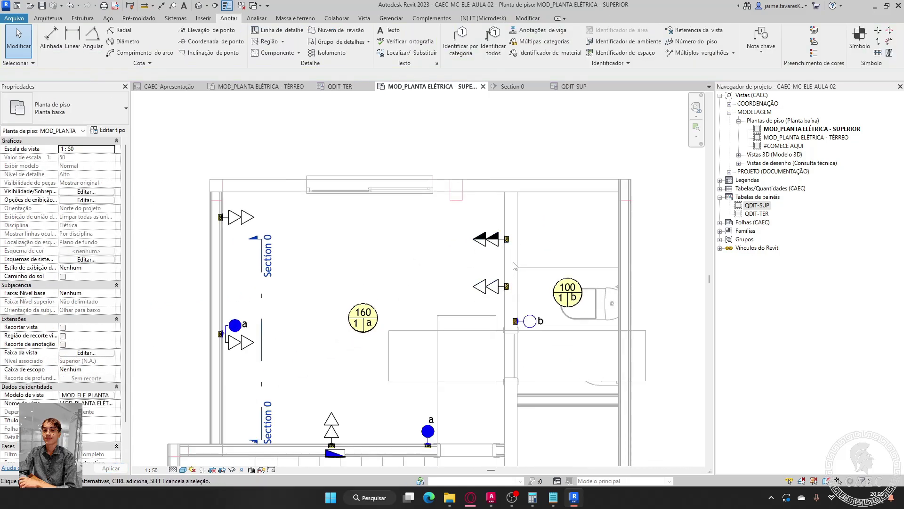
middle_drag(455, 300, 509, 241)
scroll(386, 405, up, 2)
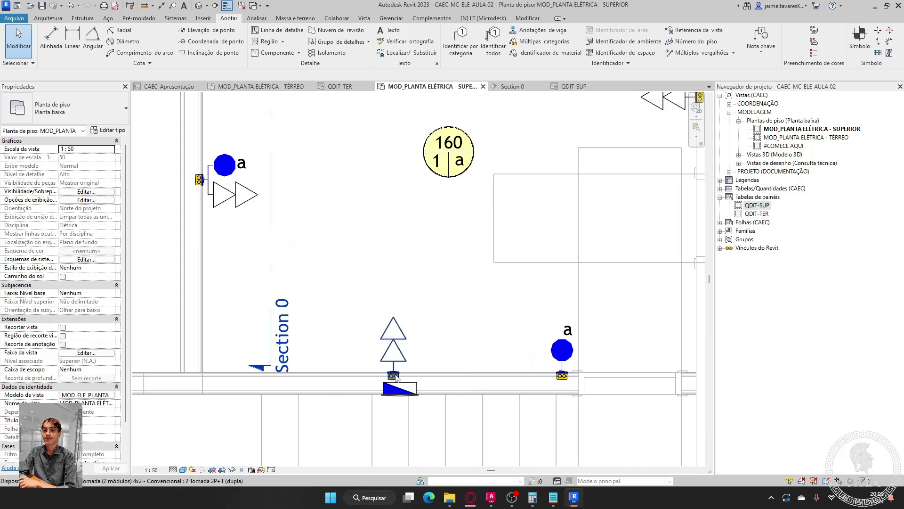
key(d)
key(i)
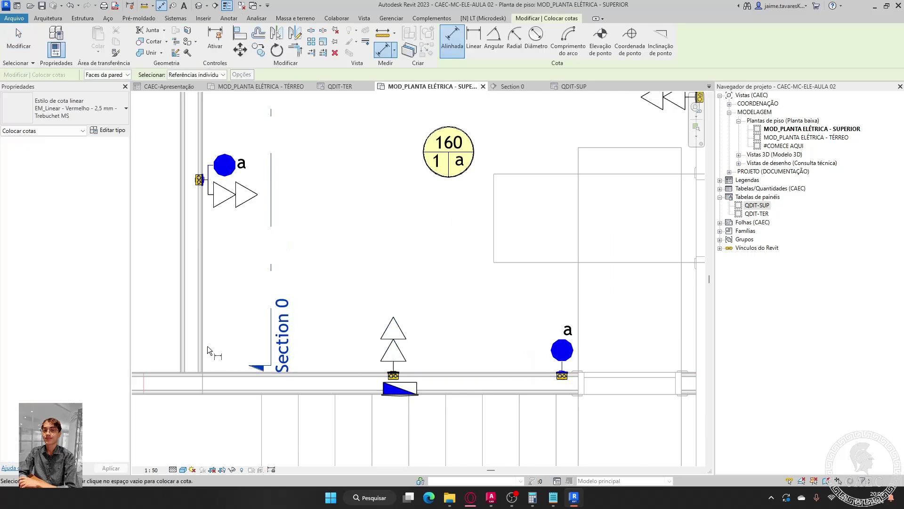
click(206, 345)
scroll(378, 373, up, 3)
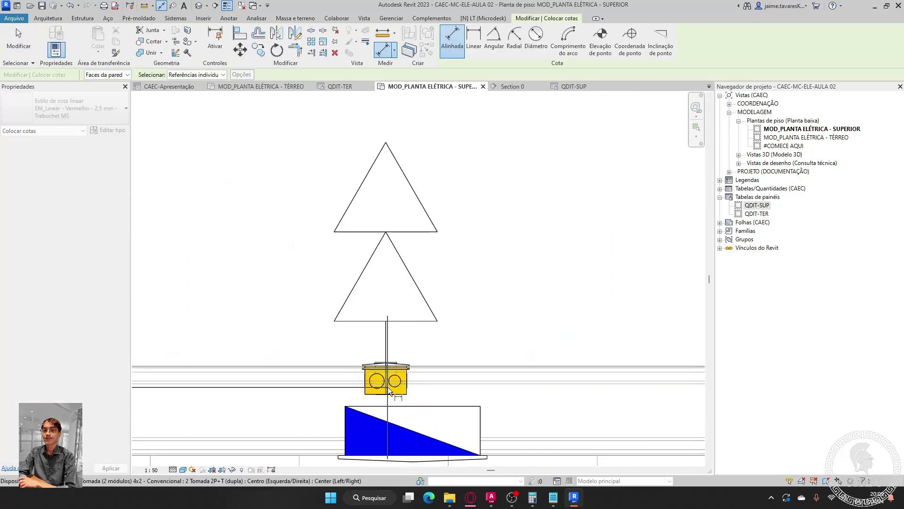
scroll(433, 382, down, 2)
middle_drag(434, 381, 269, 345)
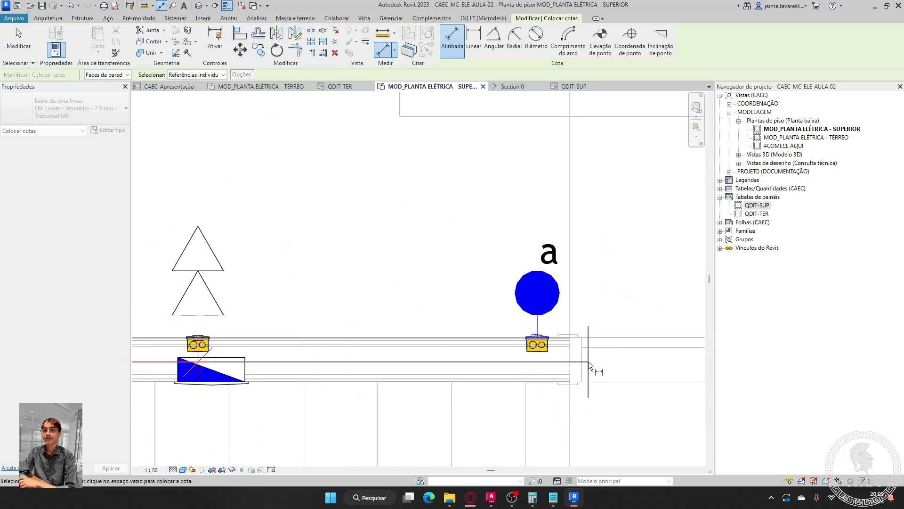
scroll(585, 361, down, 1)
click(586, 307)
scroll(587, 306, down, 2)
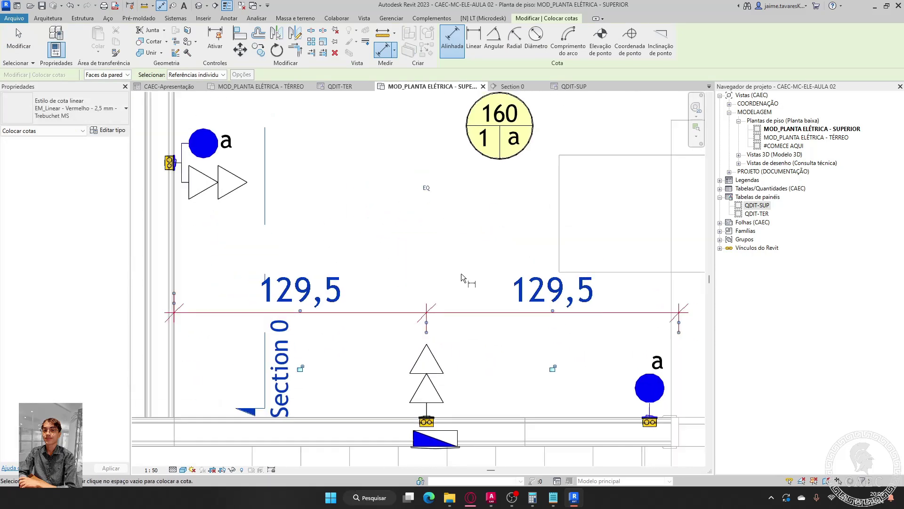
click(427, 189)
key(Escape)
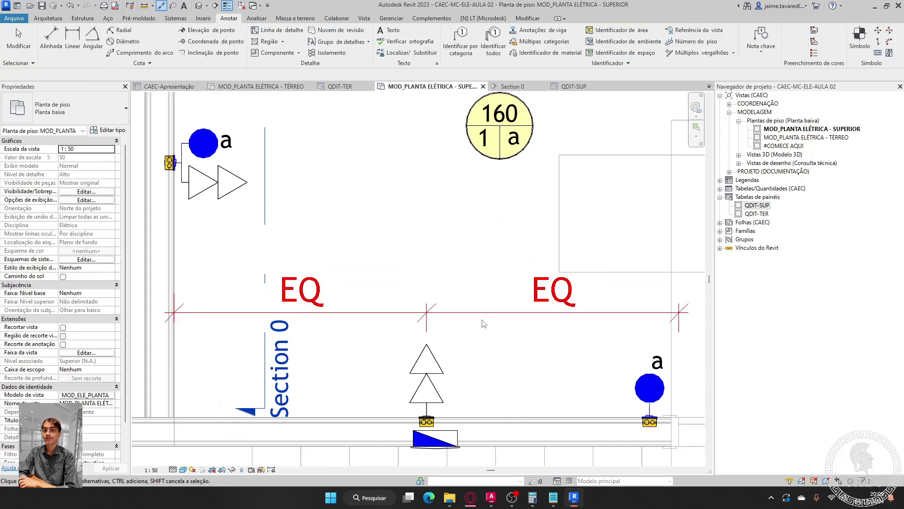
- Delete the EQ dimension used to center the double socket above the electrical panel
key(Delete)
scroll(481, 316, down, 1)
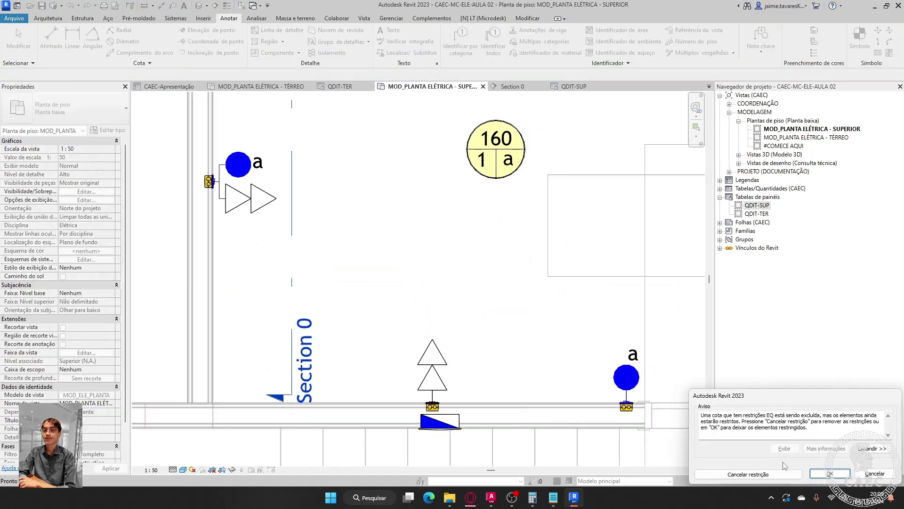
scroll(561, 318, down, 2)
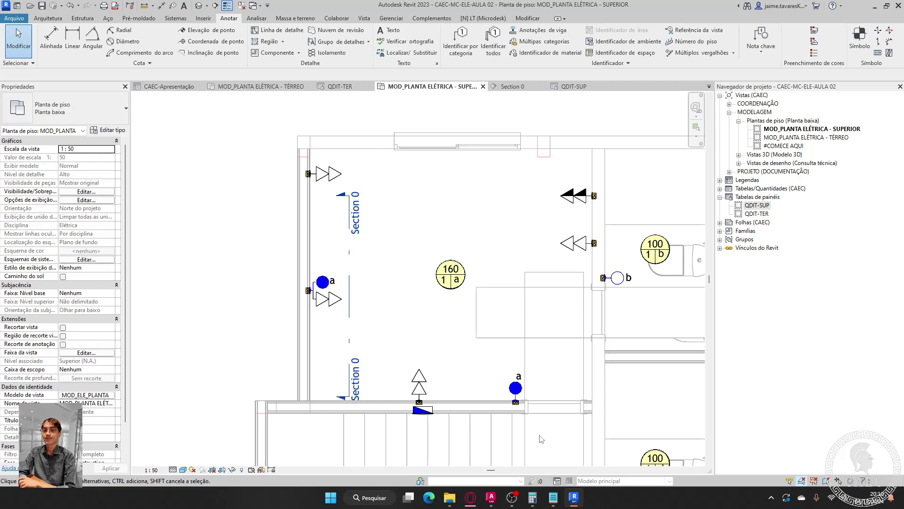
- Switch to AutoCAD's N2 - SUPERIOR drawing, dismiss the license notice, and examine the Suíte and adjacent Wc layout
mouse_move(492, 497)
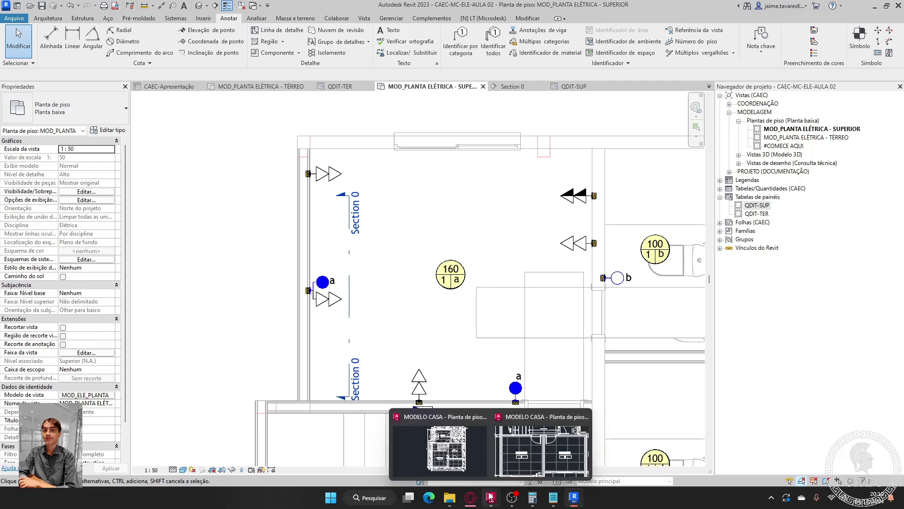
click(459, 454)
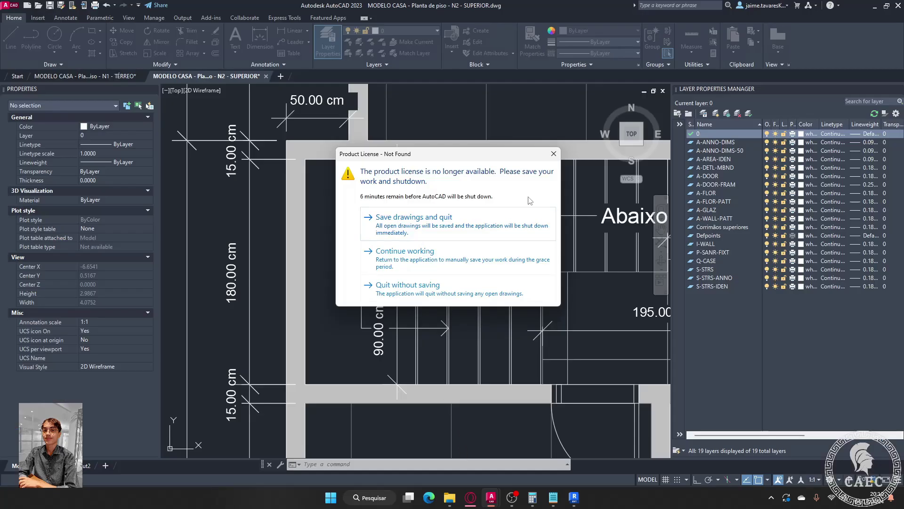
click(554, 153)
scroll(521, 260, down, 8)
scroll(522, 260, up, 6)
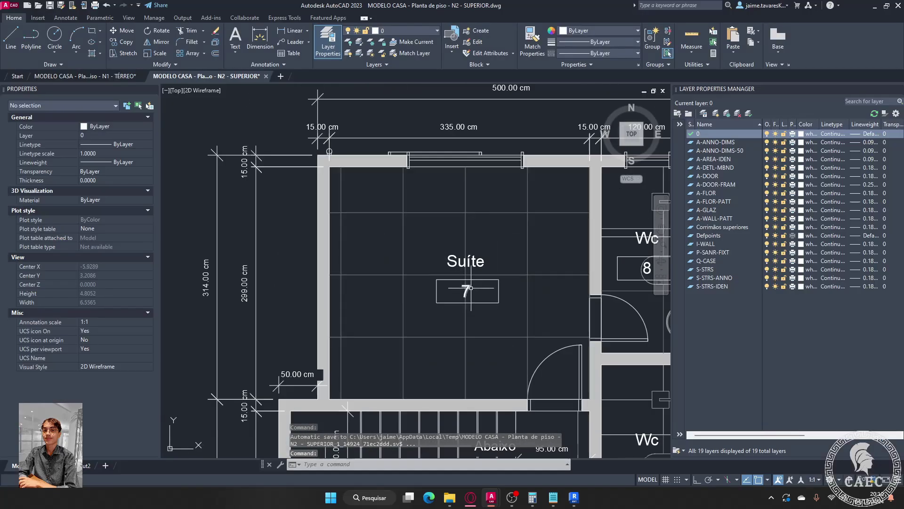
scroll(475, 264, down, 1)
scroll(424, 269, up, 4)
scroll(359, 265, down, 5)
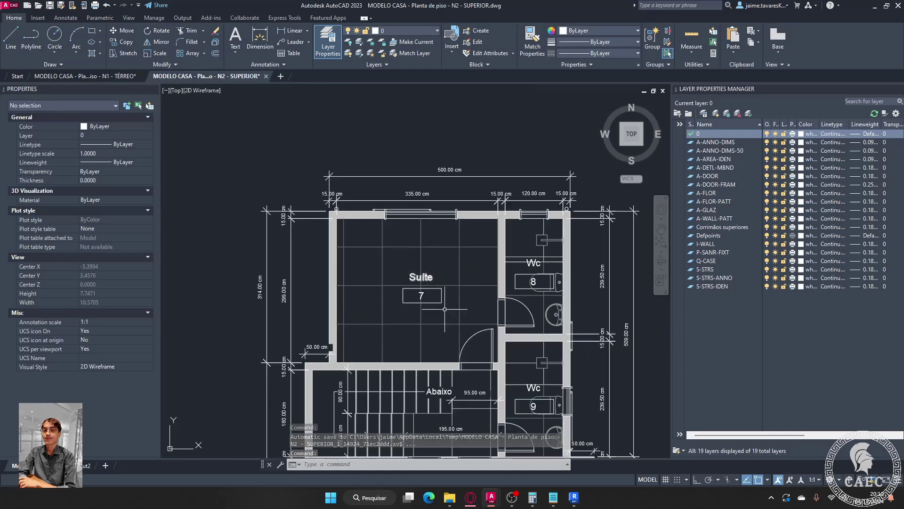
- Switch back to Revit and create a one-pole 127 V power circuit from the upper module of the suite's top-left double socket
scroll(414, 330, down, 2)
mouse_move(482, 502)
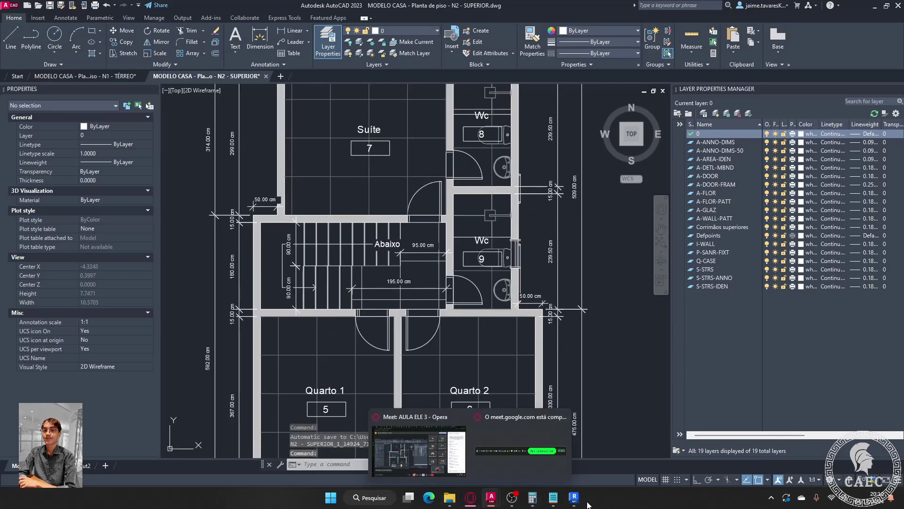
click(573, 497)
scroll(498, 405, up, 3)
scroll(497, 405, up, 3)
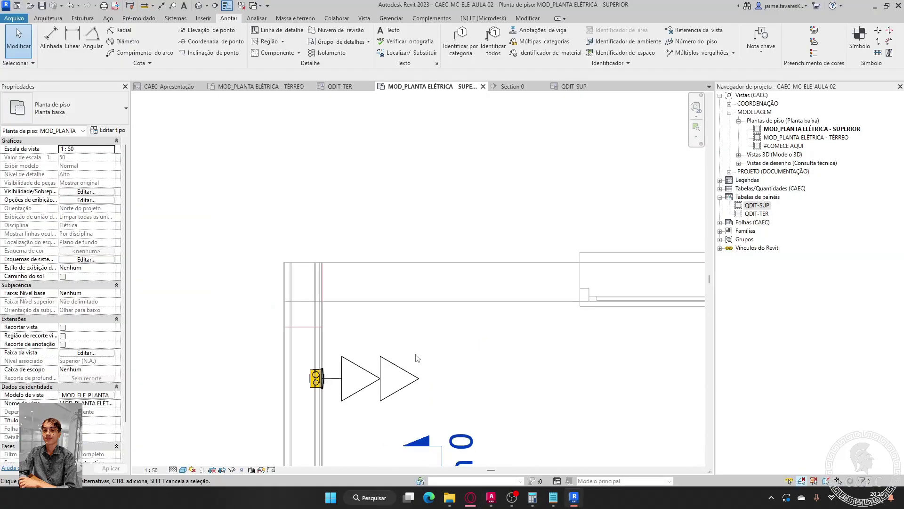
middle_drag(415, 359, 502, 224)
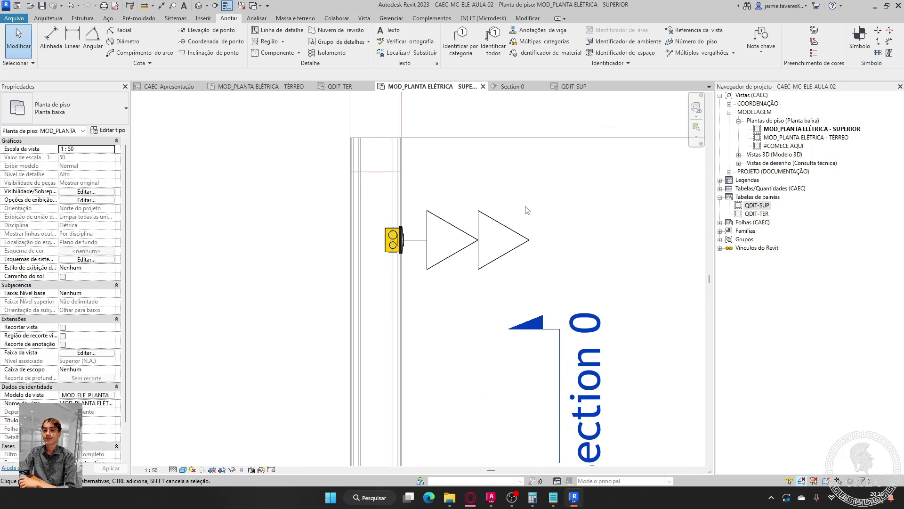
click(501, 229)
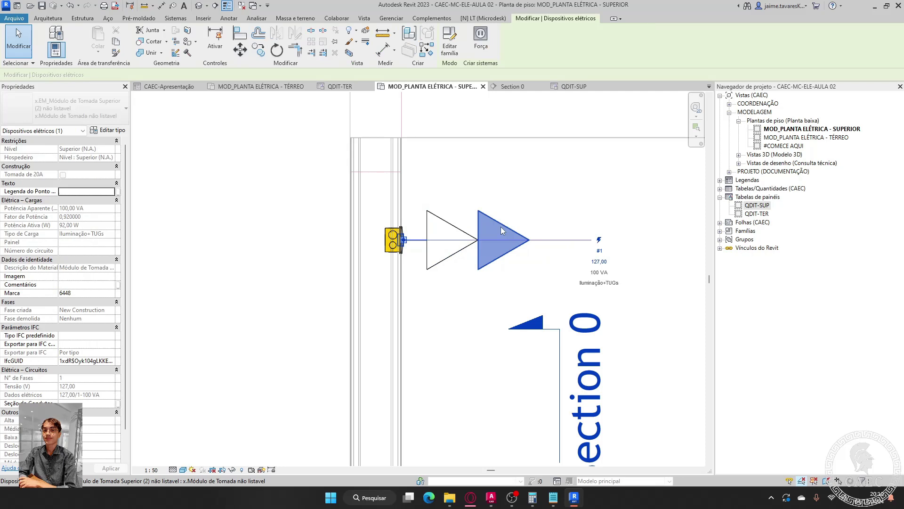
click(479, 42)
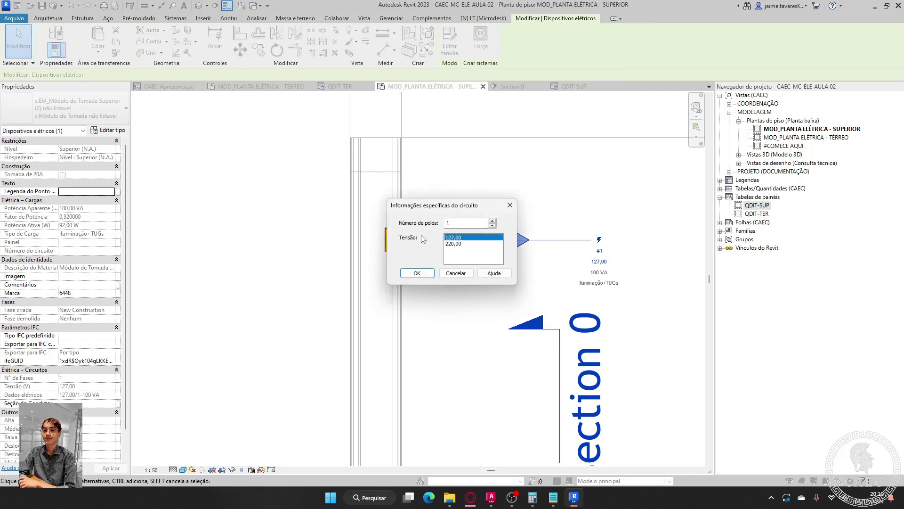
click(421, 274)
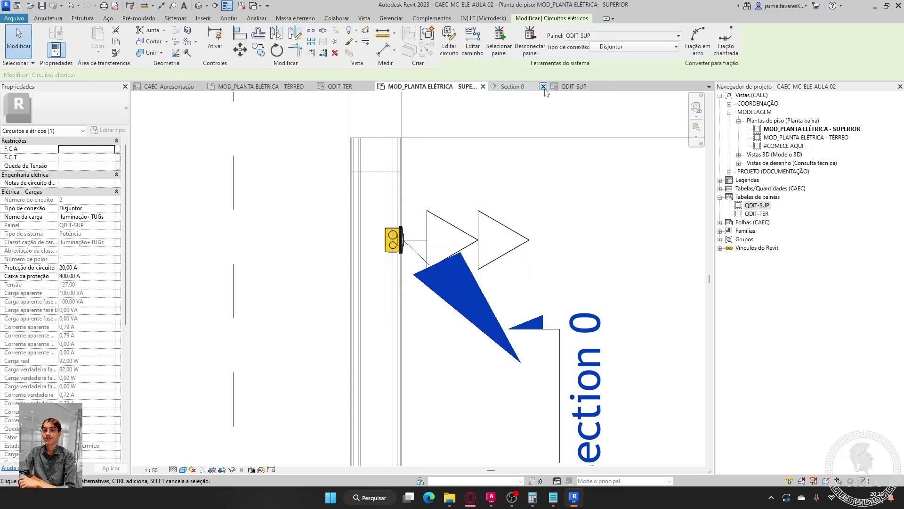
- Rename circuit 2 in the QDIT-SUP panel schedule as TUG - suíte
click(572, 87)
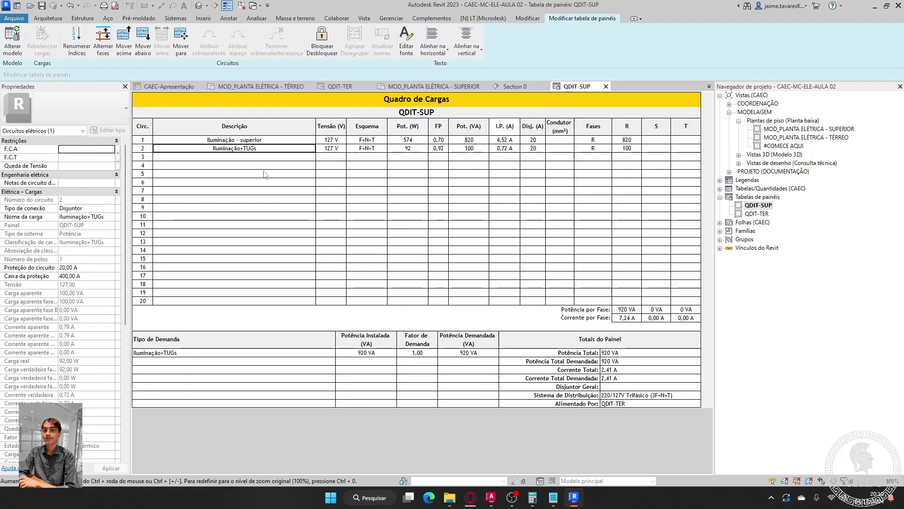
click(266, 151)
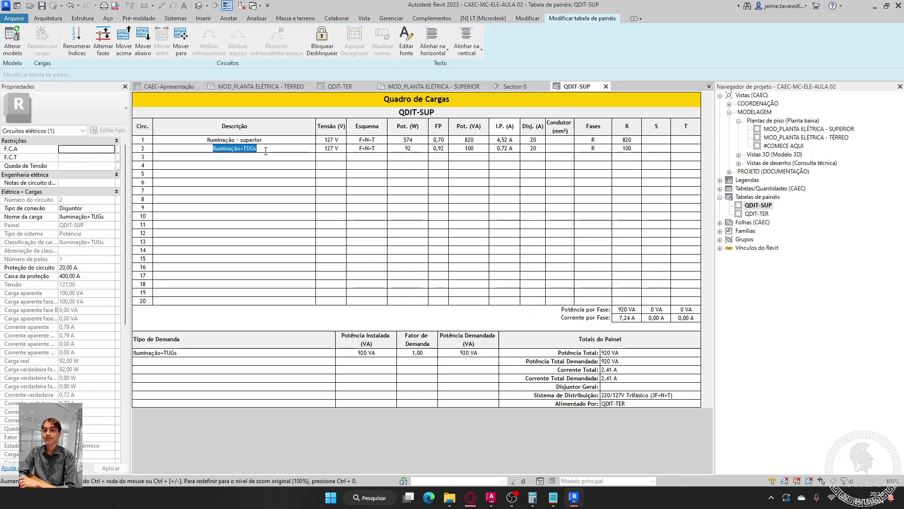
text(TUF -)
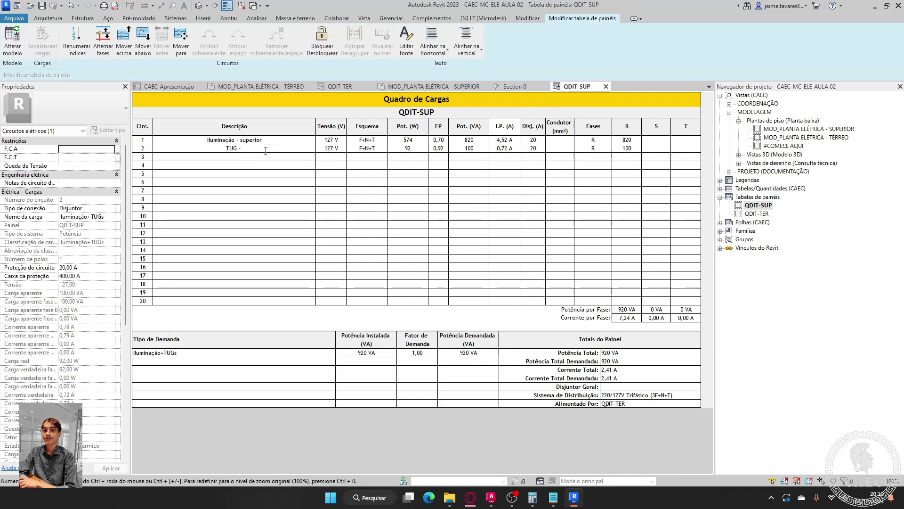
text( suíte)
click(268, 155)
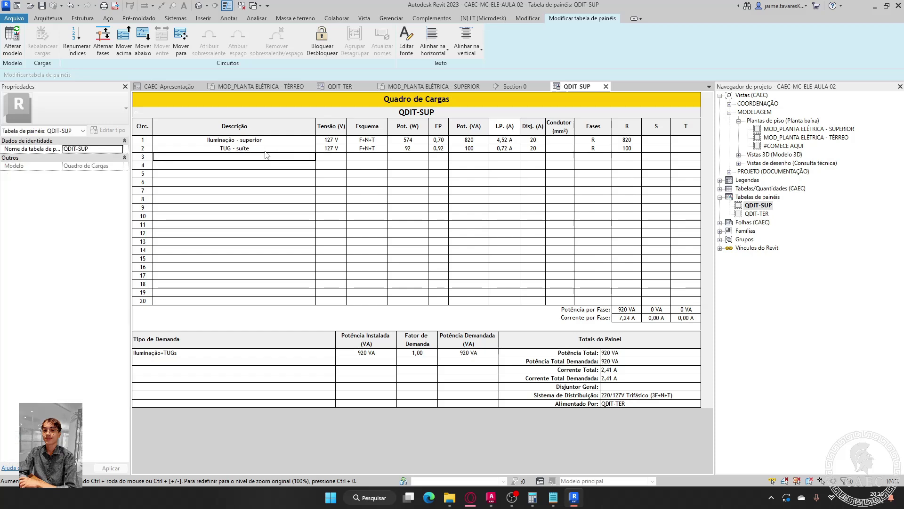
- Edit circuit 2 from the superior plan, adding the remaining socket modules on the suite's left wall and above the electrical panel
click(407, 87)
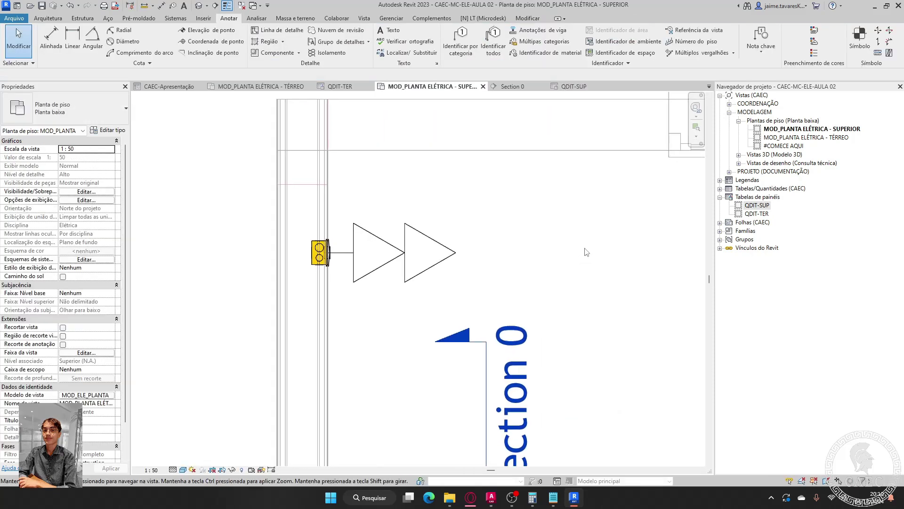
middle_drag(659, 239, 586, 252)
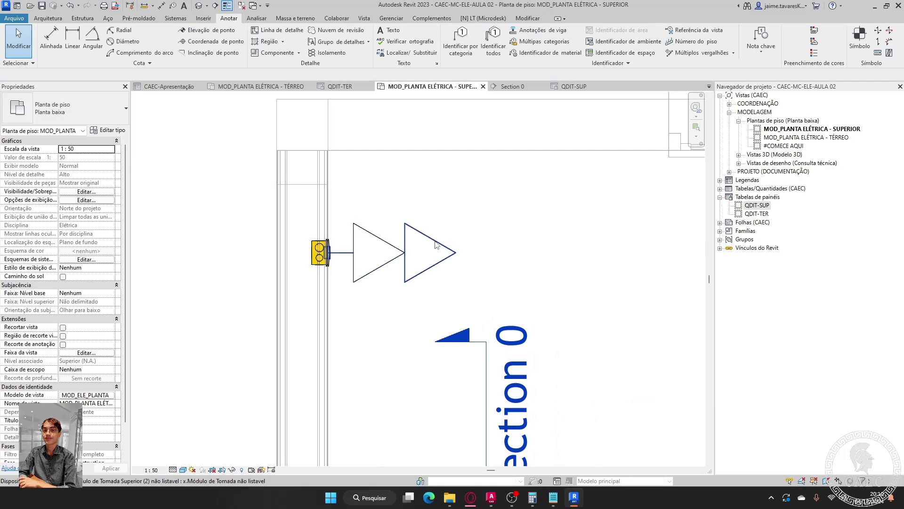
click(437, 245)
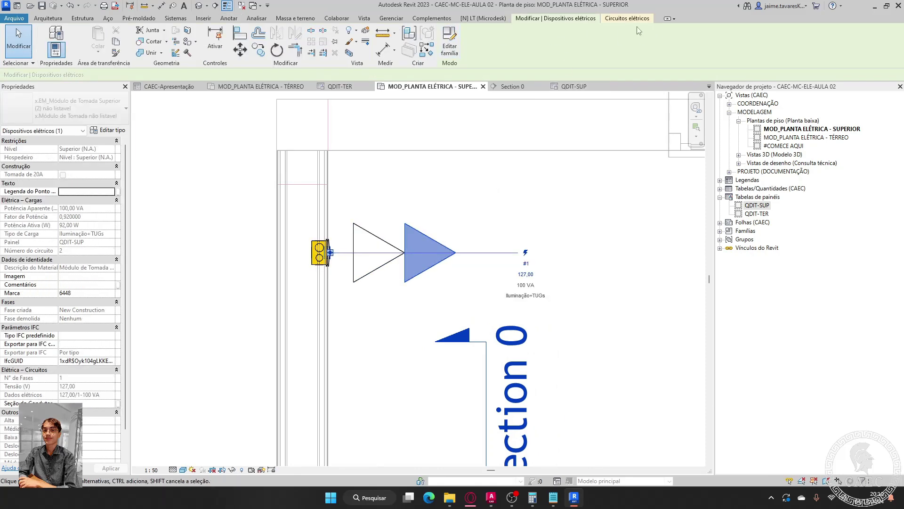
click(623, 19)
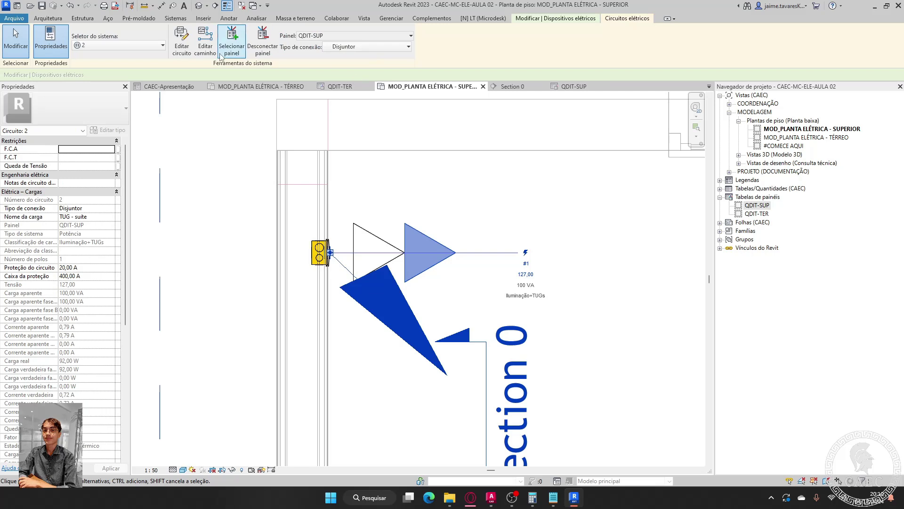
click(182, 43)
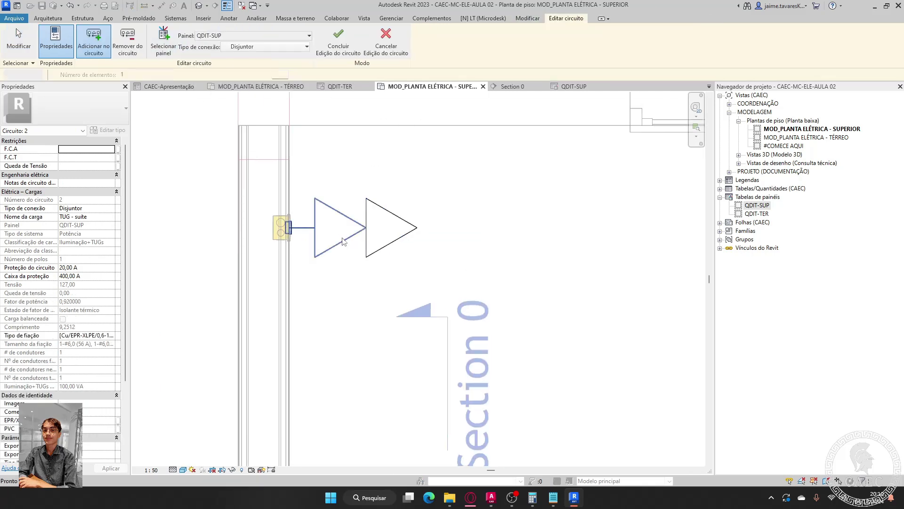
middle_drag(343, 241, 384, 176)
scroll(383, 176, down, 2)
click(382, 371)
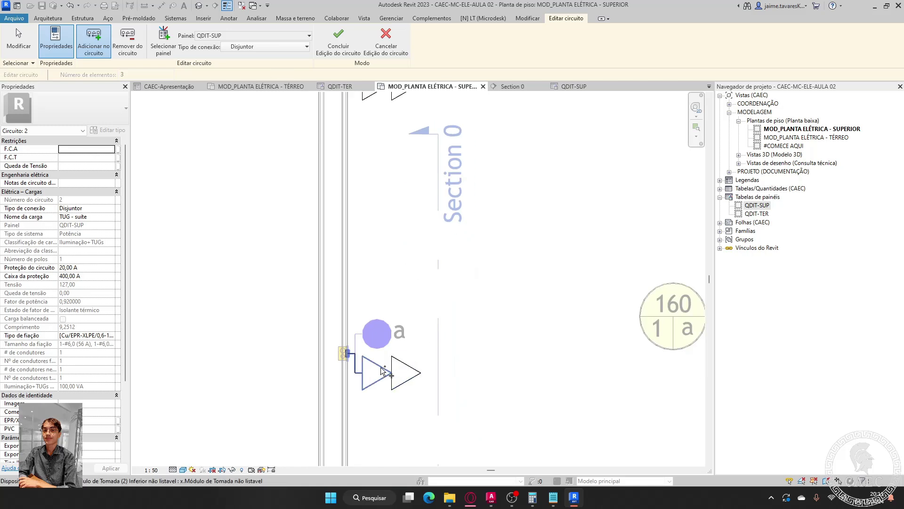
middle_drag(510, 333, 423, 147)
click(488, 367)
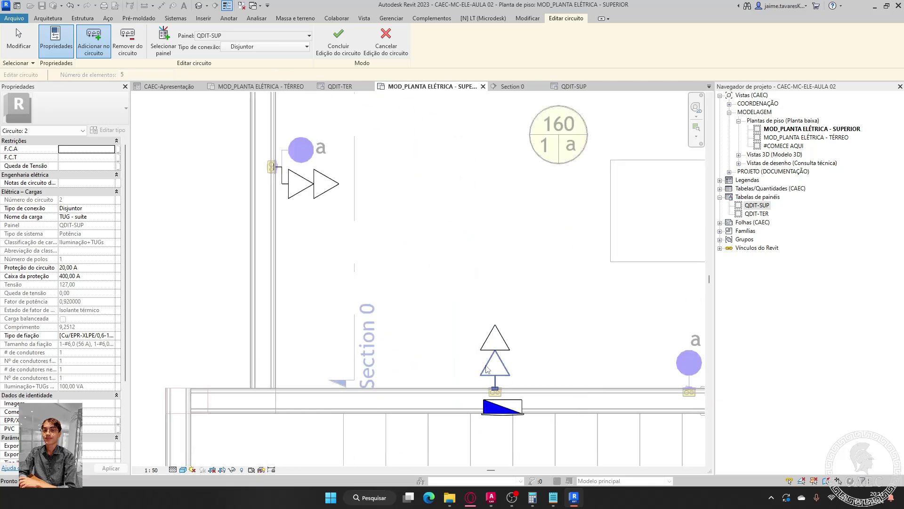
- Add both double sockets on the bathroom partition wall to the TUG - suíte circuit and finish editing the circuit
middle_drag(487, 358, 251, 466)
click(584, 185)
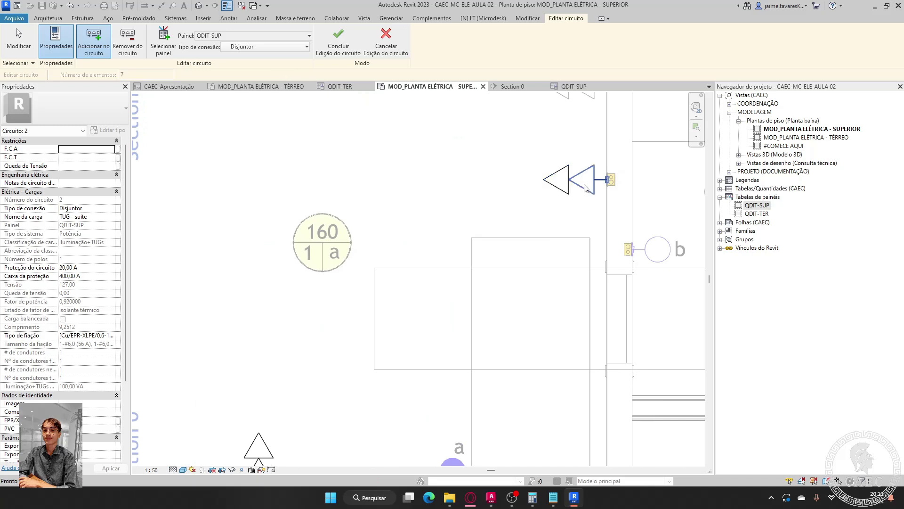
middle_drag(518, 129, 504, 317)
click(544, 289)
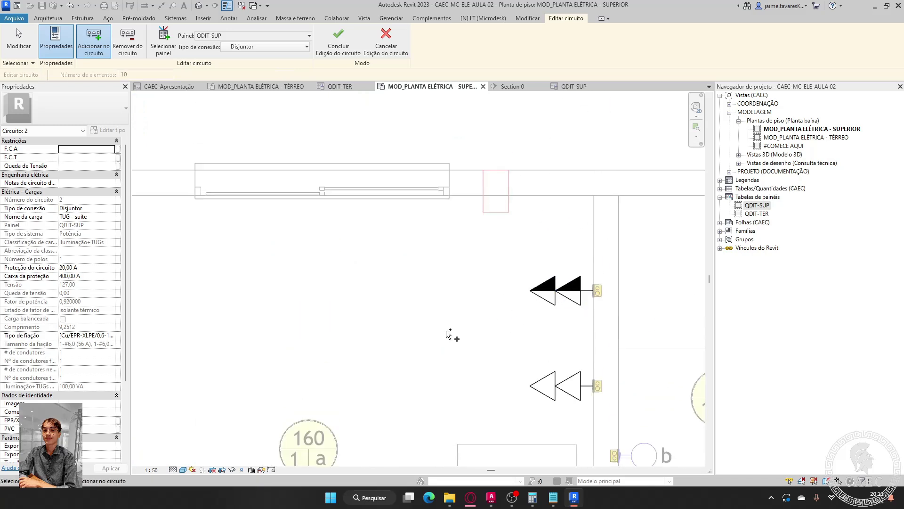
scroll(514, 273, down, 3)
middle_drag(509, 282, 508, 262)
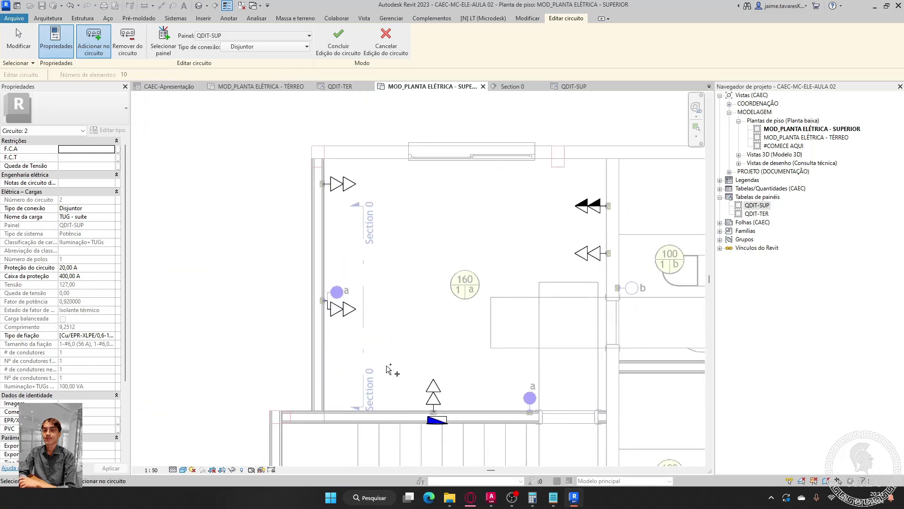
click(347, 53)
click(531, 158)
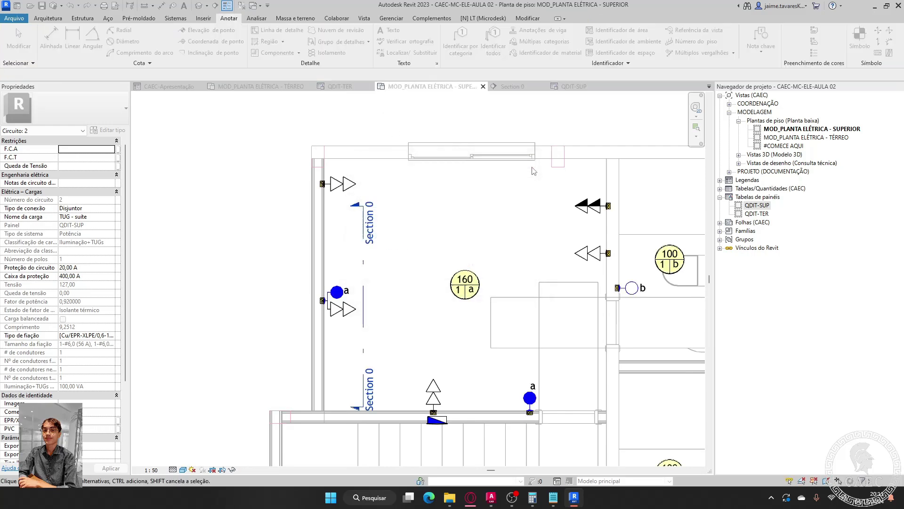
- Check the TUG - suíte circuit's power and power factor in the QDIT-SUP panel schedule, then return to the superior plan
click(577, 87)
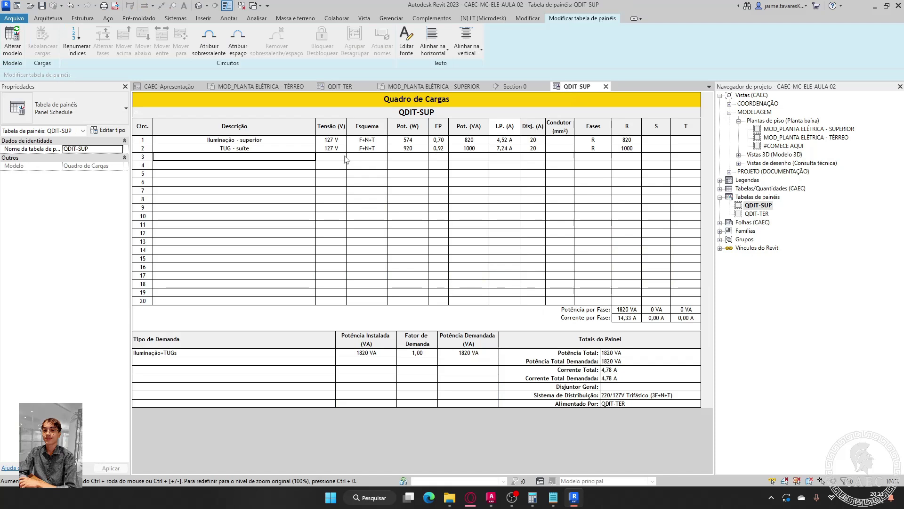
click(274, 165)
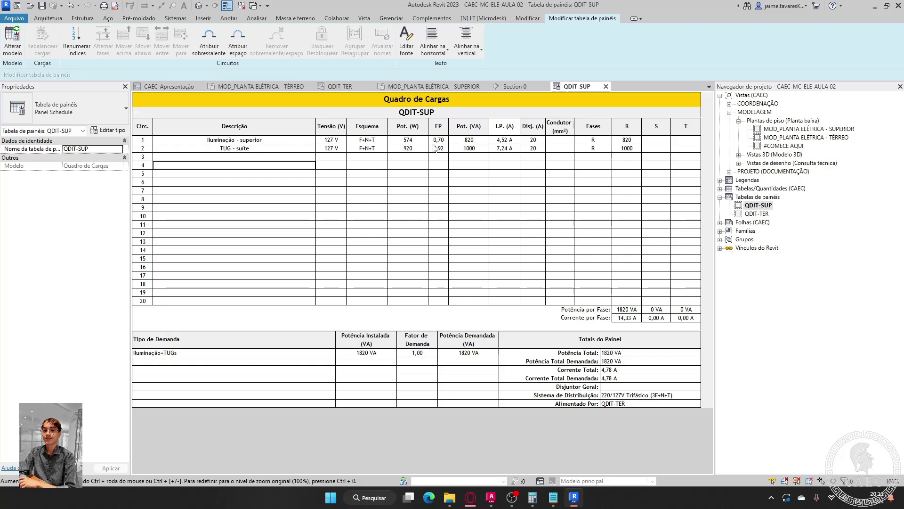
click(441, 86)
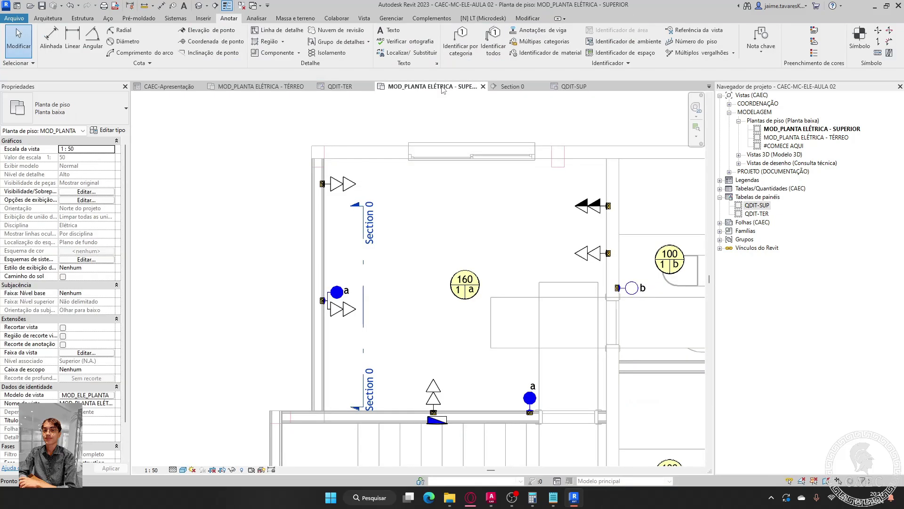
- Set the power factor of the upper and lower modules to 0,85 on all five double sockets in the suite
click(355, 194)
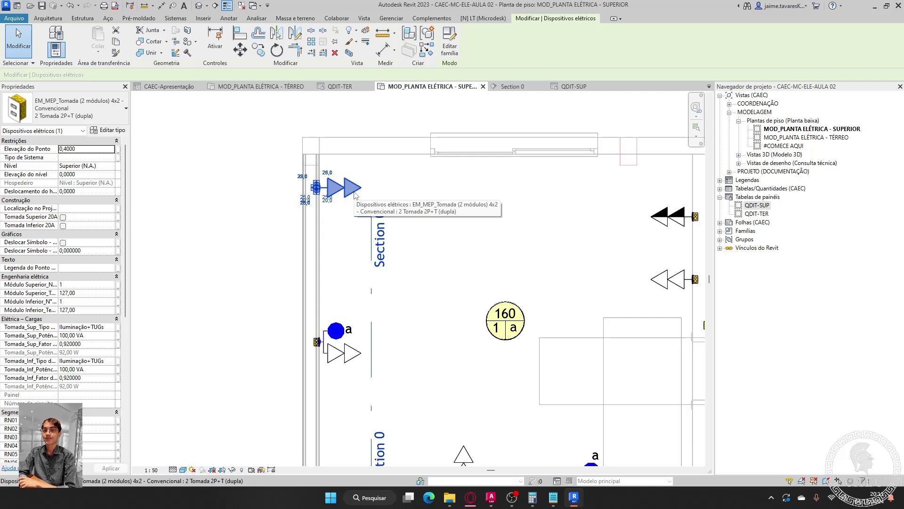
ctrl+click(352, 361)
middle_drag(470, 396, 443, 344)
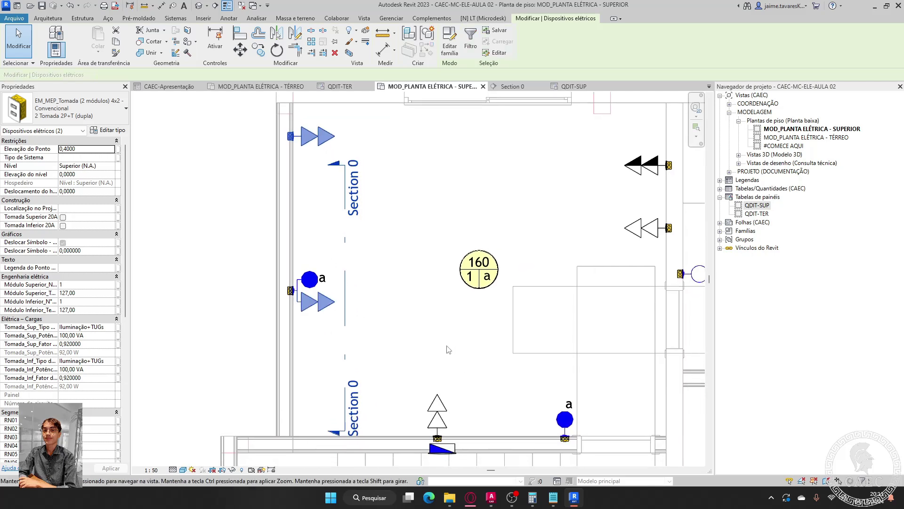
ctrl+click(443, 398)
ctrl+click(645, 228)
ctrl+click(645, 165)
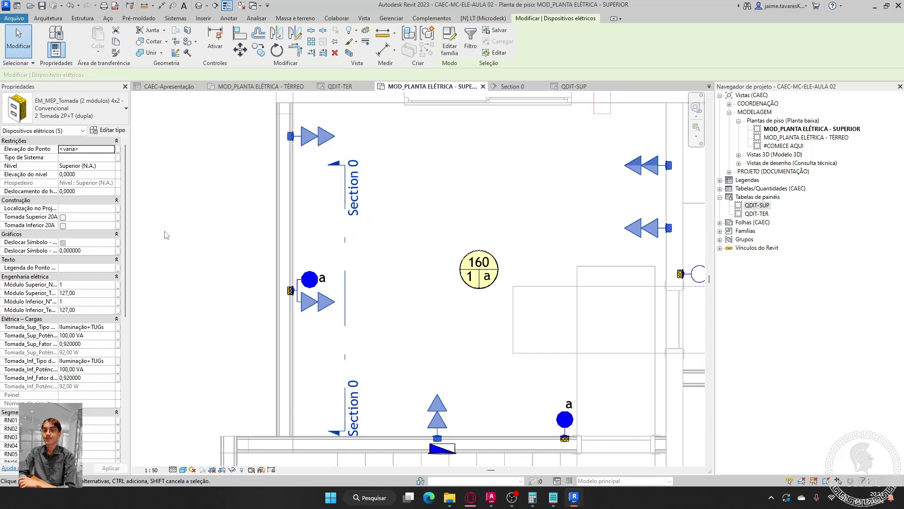
click(92, 344)
text(,85)
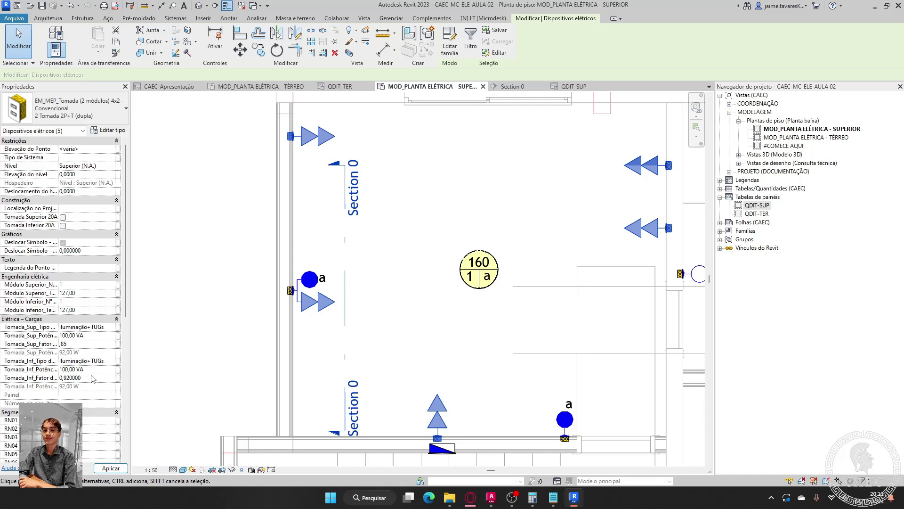
click(88, 378)
text(,85)
key(Return)
click(456, 221)
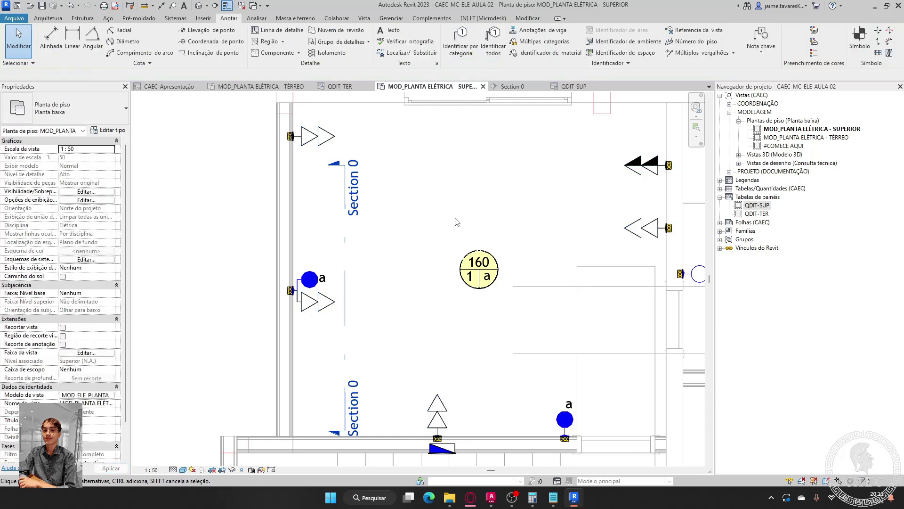
- Review the TUG - suíte circuit in the QDIT-SUP schedule and compare it with the socket circuit limits noted in Notepad
click(589, 82)
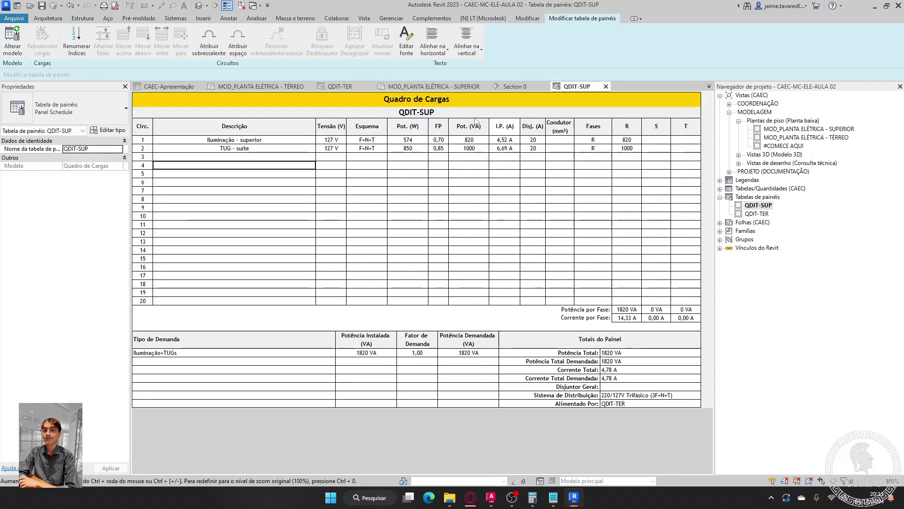
click(553, 497)
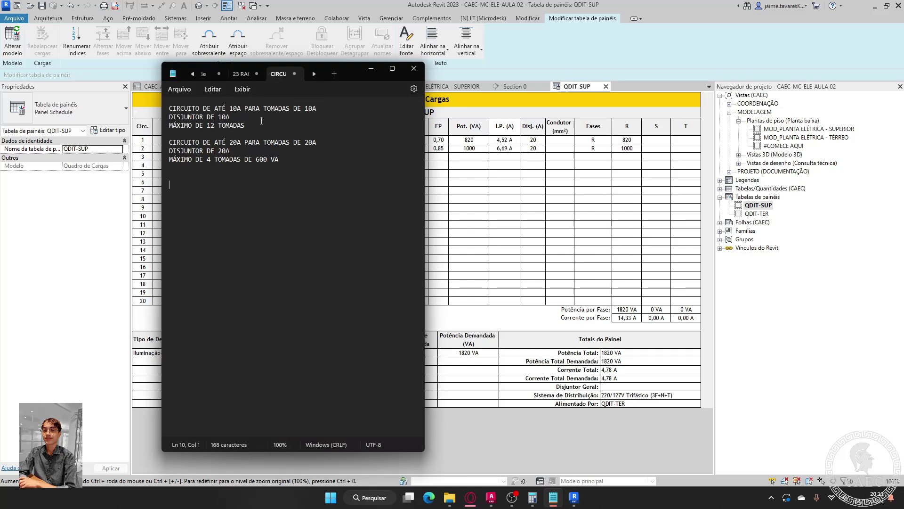
click(371, 68)
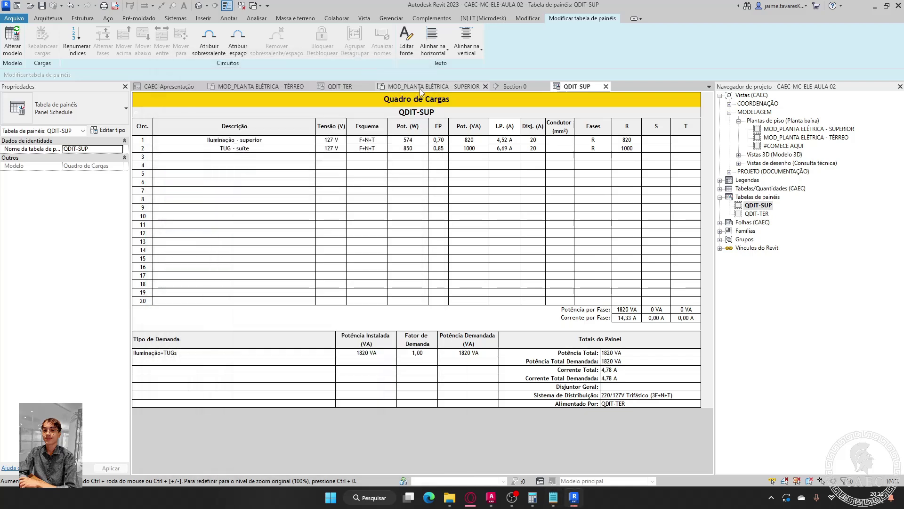
- Return to the superior plan and place another 1,20 m-high double socket, matching the one on the bathroom partition, at the midpoint of the bathroom's lower wall
click(452, 86)
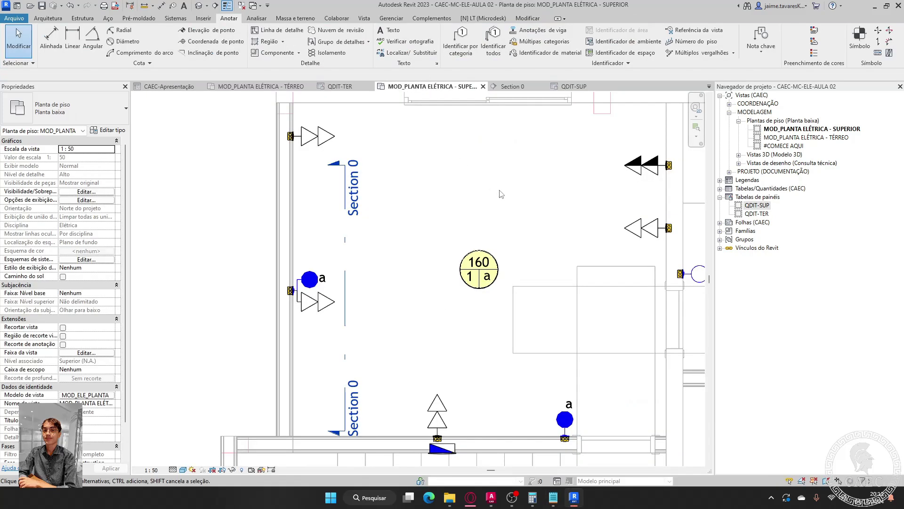
scroll(468, 300, down, 3)
scroll(468, 300, up, 3)
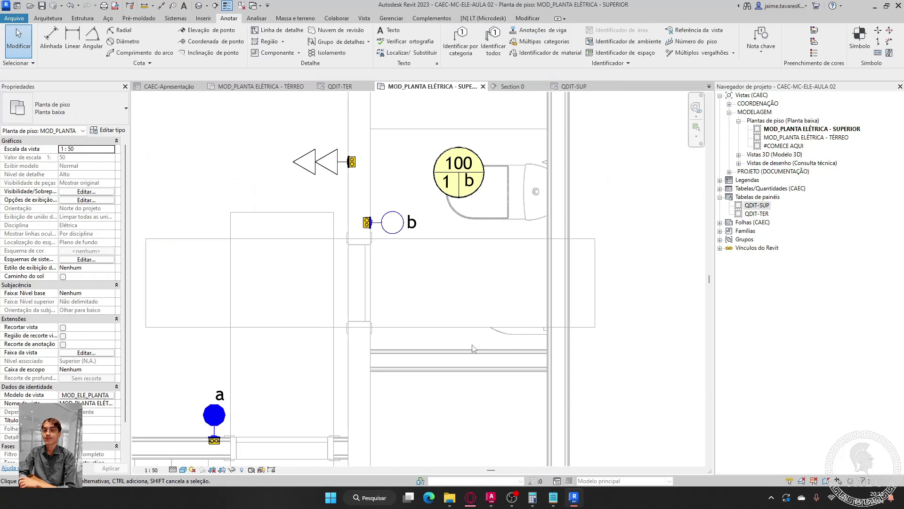
middle_drag(473, 331, 535, 332)
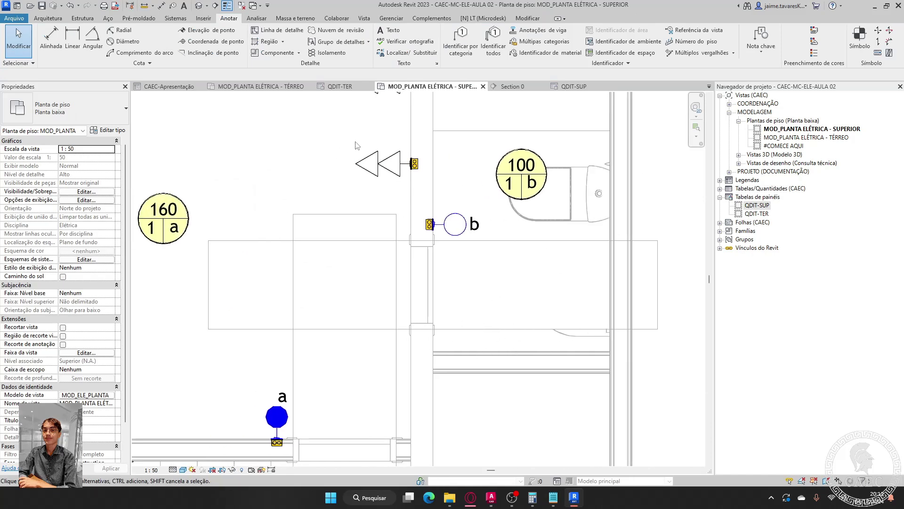
middle_drag(323, 299, 360, 446)
middle_drag(543, 399, 470, 349)
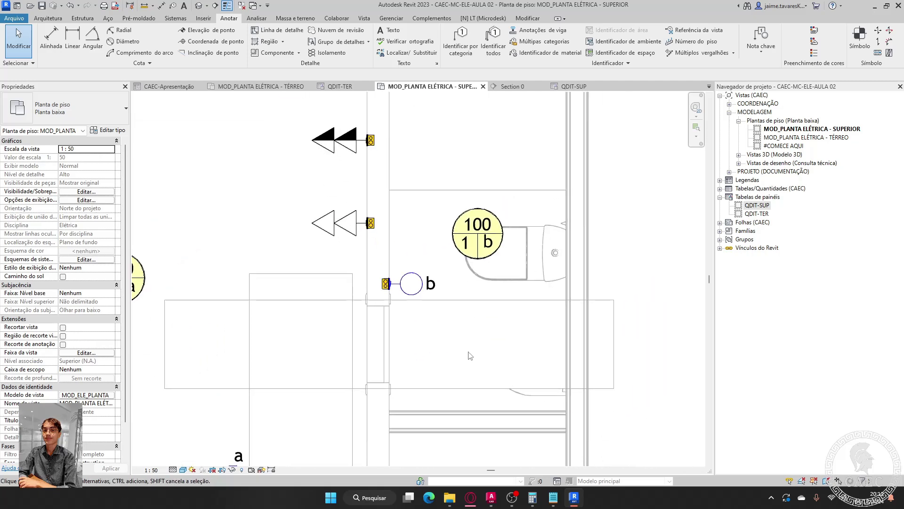
middle_drag(392, 187, 412, 267)
scroll(389, 236, up, 2)
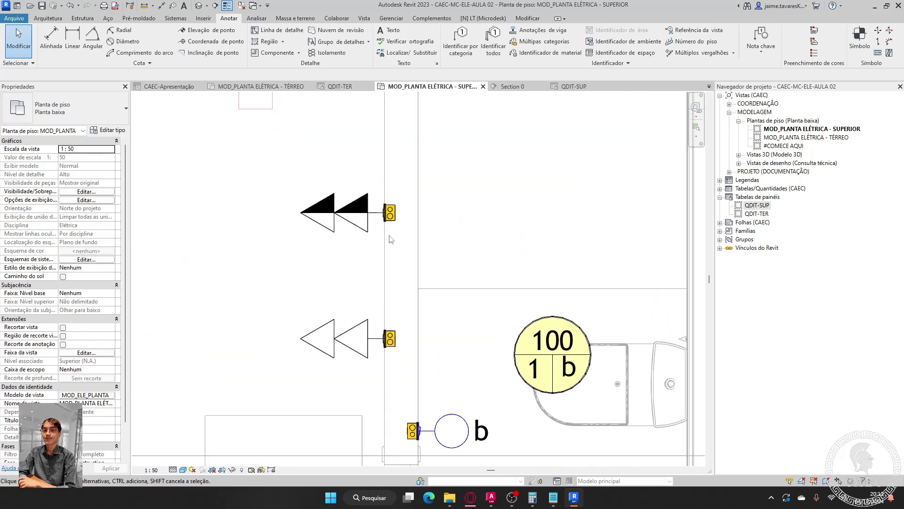
click(364, 230)
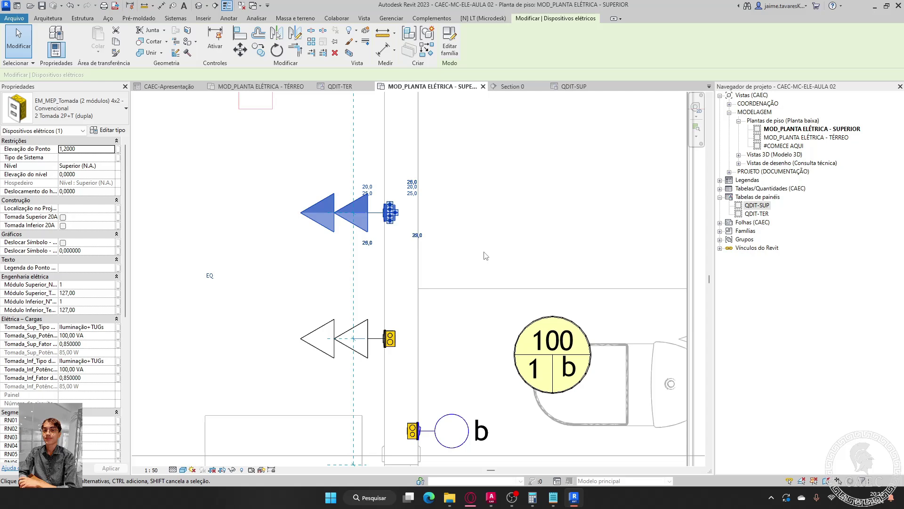
key(c)
key(s)
middle_drag(485, 256, 400, 188)
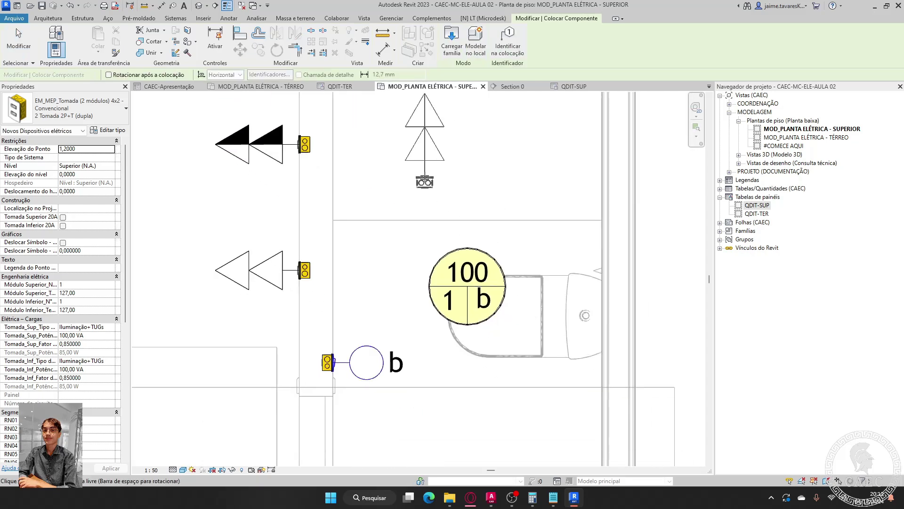
middle_drag(467, 428, 430, 232)
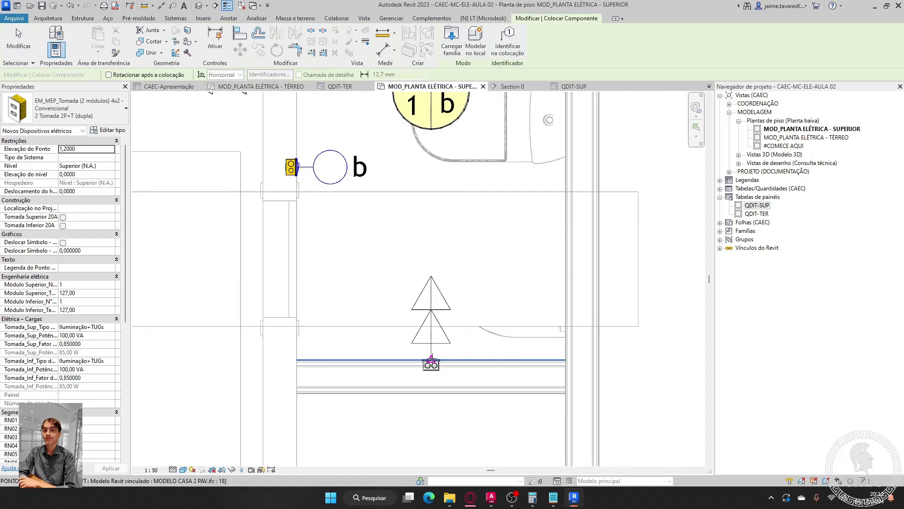
click(431, 360)
key(Escape)
key(Escape)
- Enable the 20A option for both the upper and lower modules of the double socket on the bathroom's lower wall
middle_drag(476, 352, 530, 371)
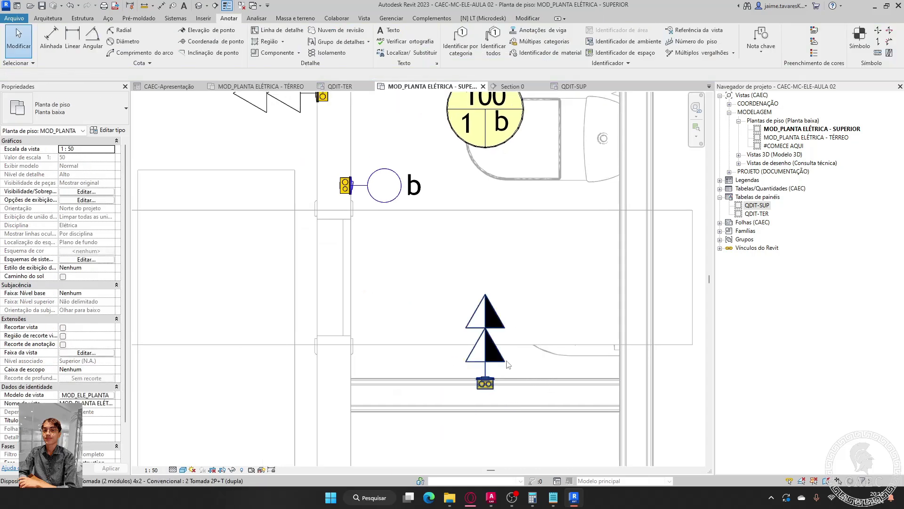
click(508, 364)
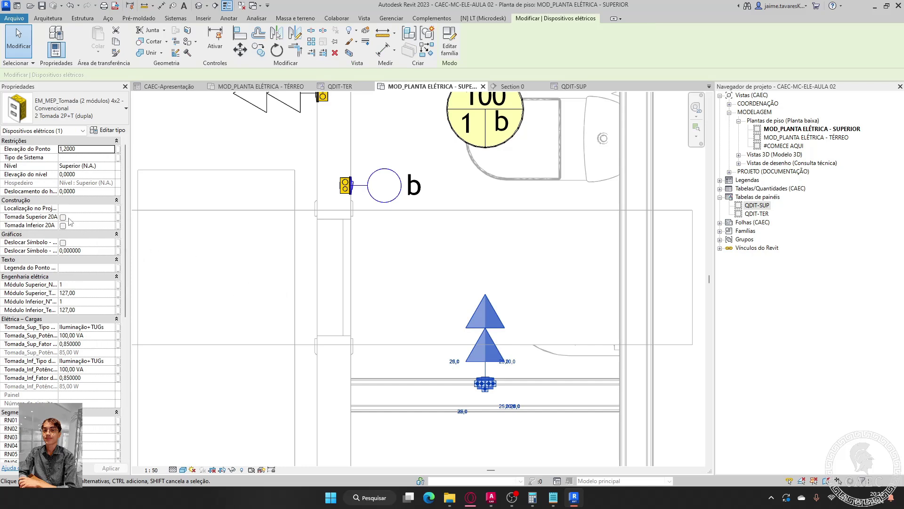
click(62, 217)
click(63, 225)
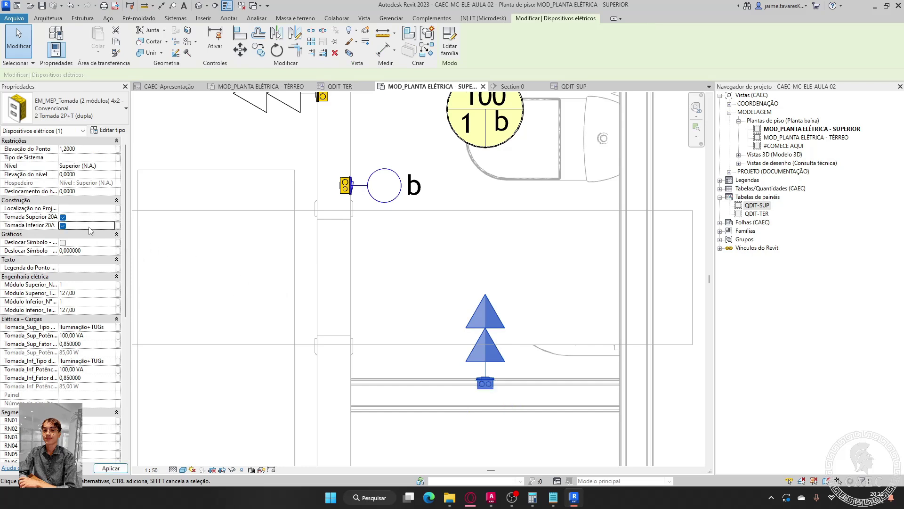
- Set the apparent power of both the upper and lower modules of the selected double 20A outlet to 600 VA
click(88, 335)
drag(88, 335, 42, 332)
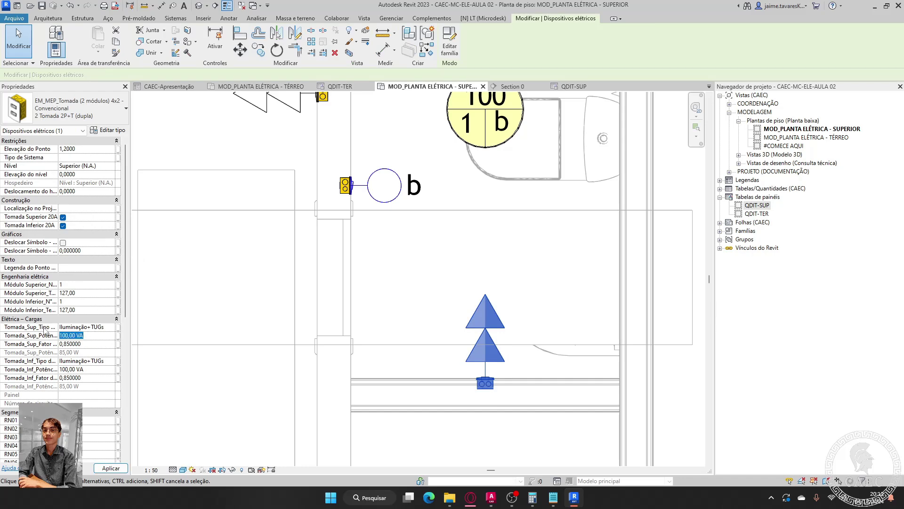
text(600)
click(97, 369)
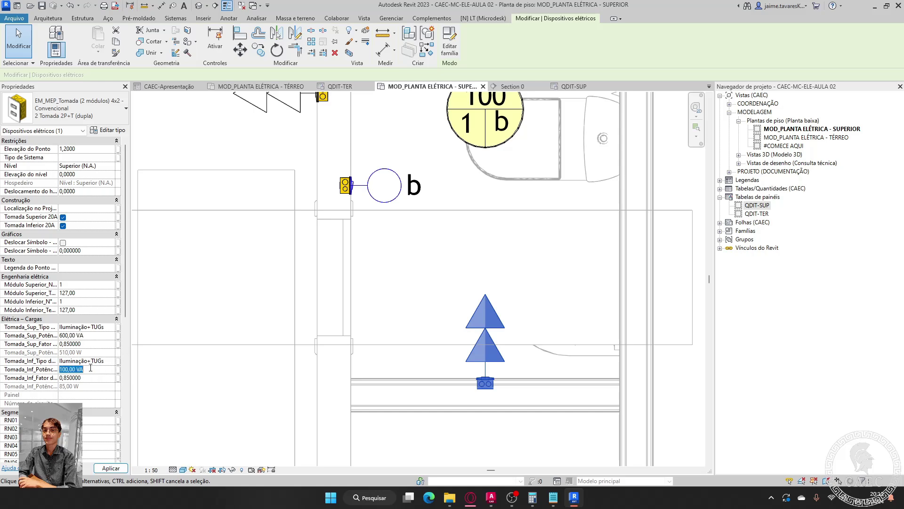
drag(97, 369, 48, 376)
text(60)
click(504, 259)
scroll(503, 258, down, 2)
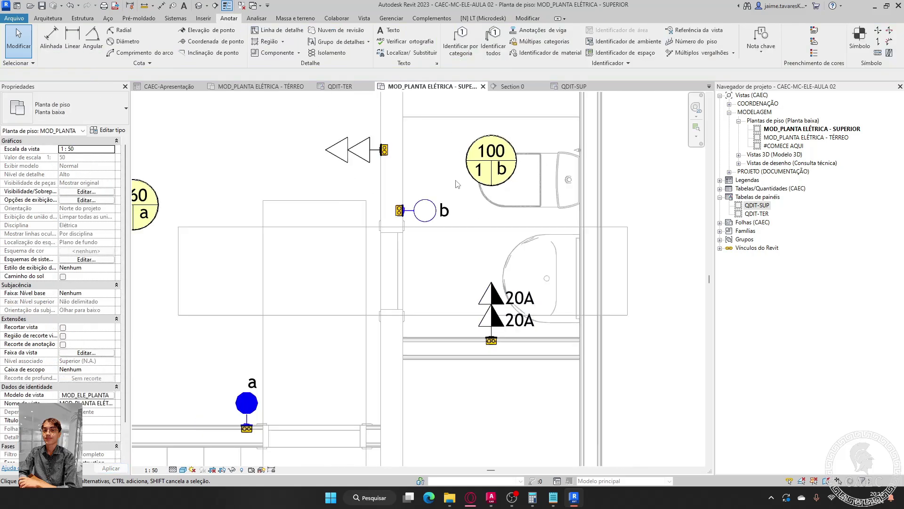
- Create a power circuit on panel QDIT-SUP from the suite bathroom outlet's upper module and add its lower module
middle_drag(476, 238, 485, 293)
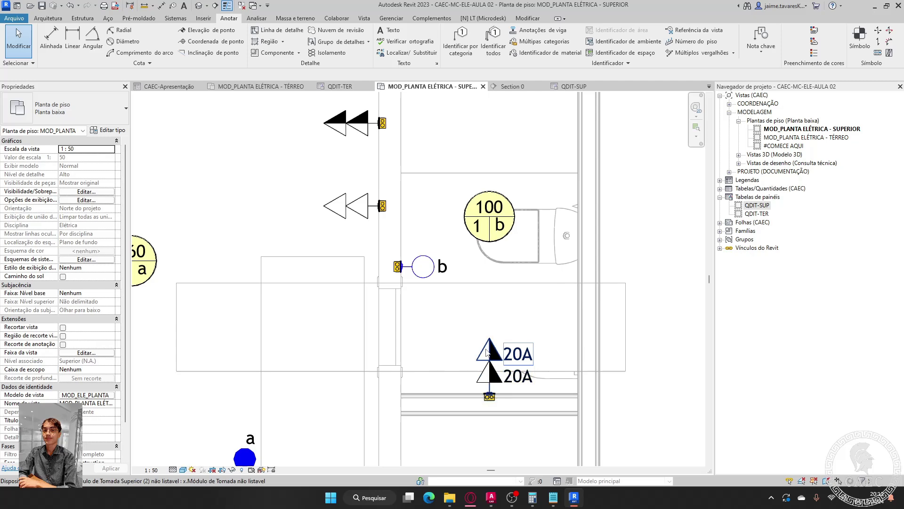
click(471, 354)
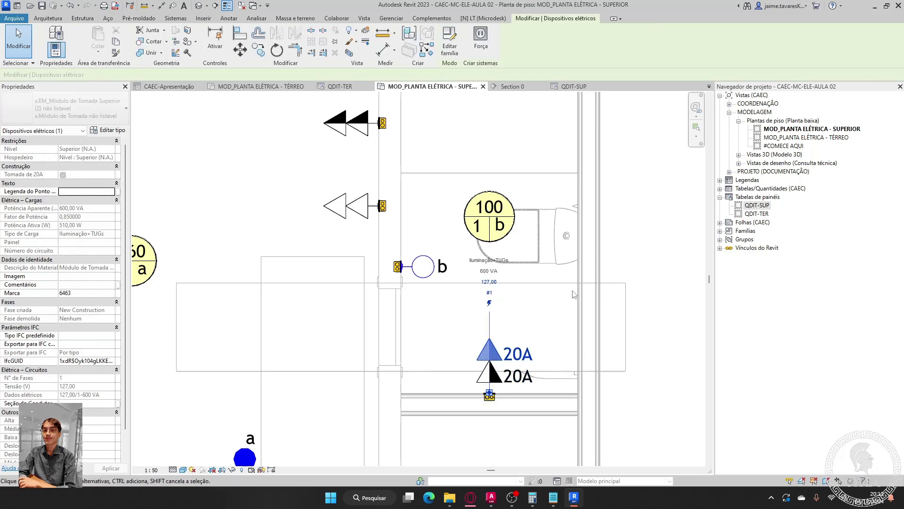
click(480, 38)
click(432, 274)
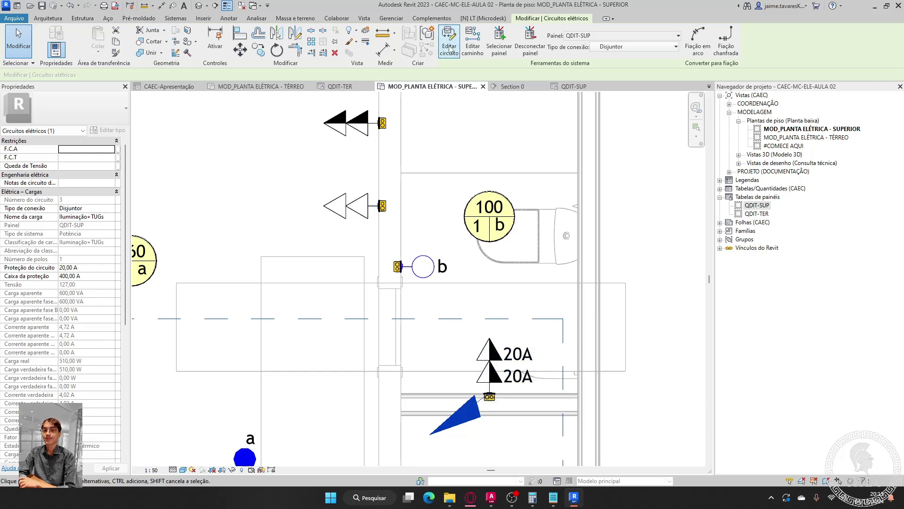
click(449, 41)
click(487, 383)
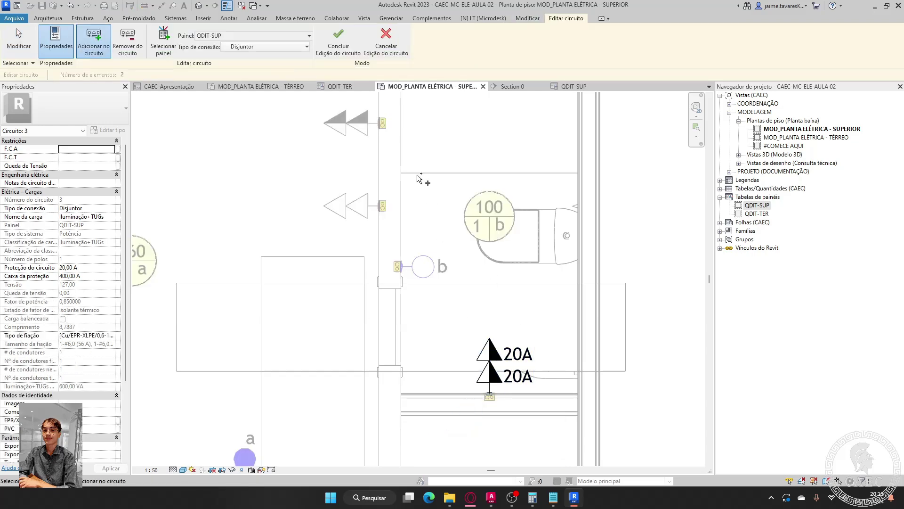
click(354, 51)
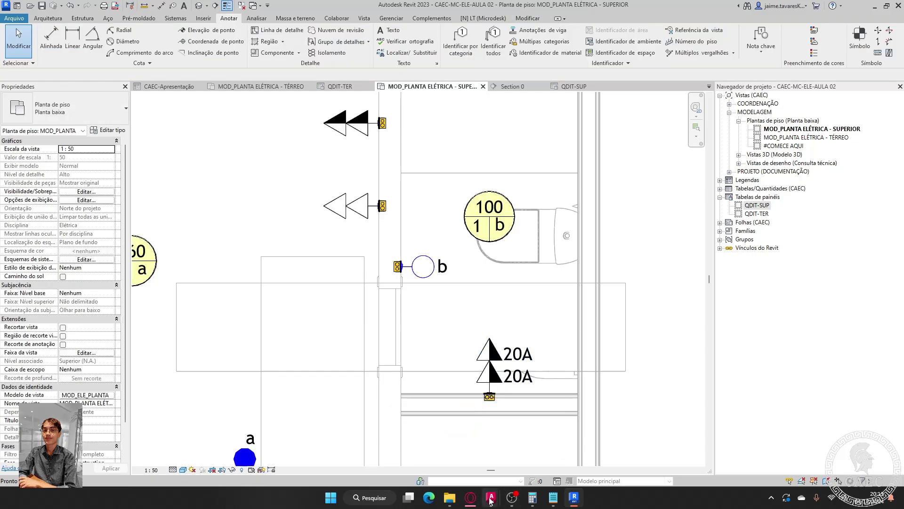
- Switch to the AutoCAD upper-floor plan and examine the room labels around the suite and its bathroom
mouse_move(491, 497)
click(532, 446)
click(554, 153)
scroll(462, 146, up, 5)
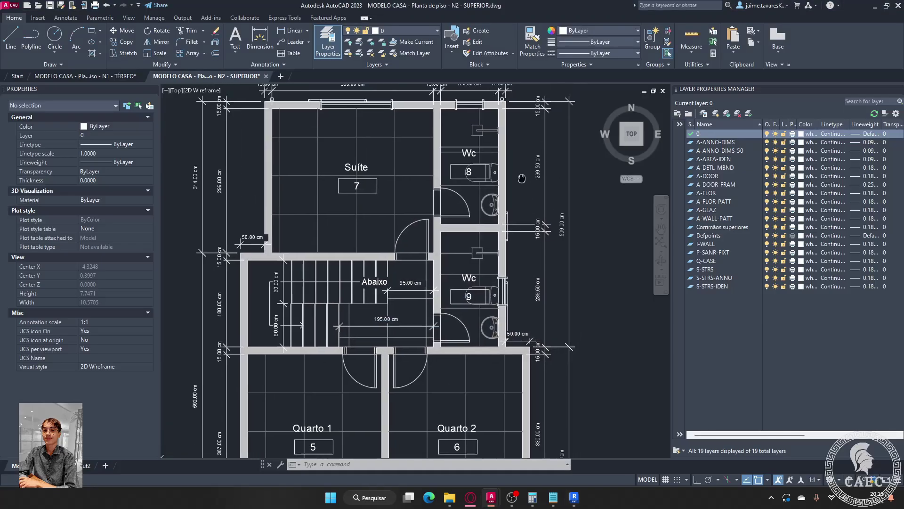
scroll(447, 212, down, 4)
scroll(430, 251, up, 2)
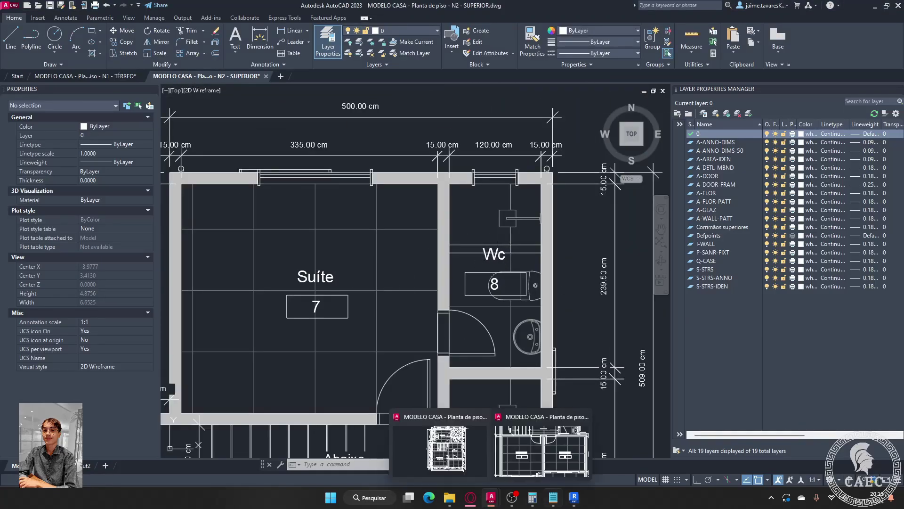
- Return to Revit and rename circuit 3 in the QDIT-SUP panel schedule as "TUG - wc suíte"
mouse_move(512, 497)
click(511, 446)
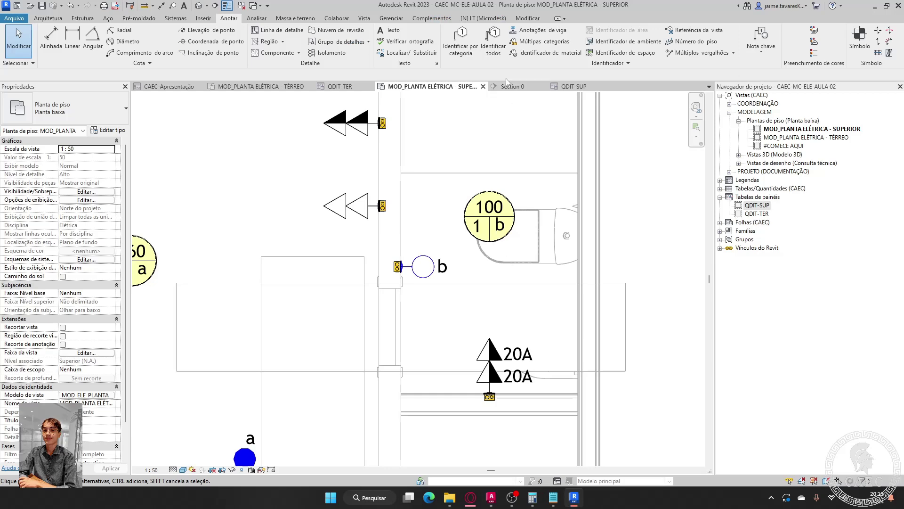
click(573, 86)
click(270, 158)
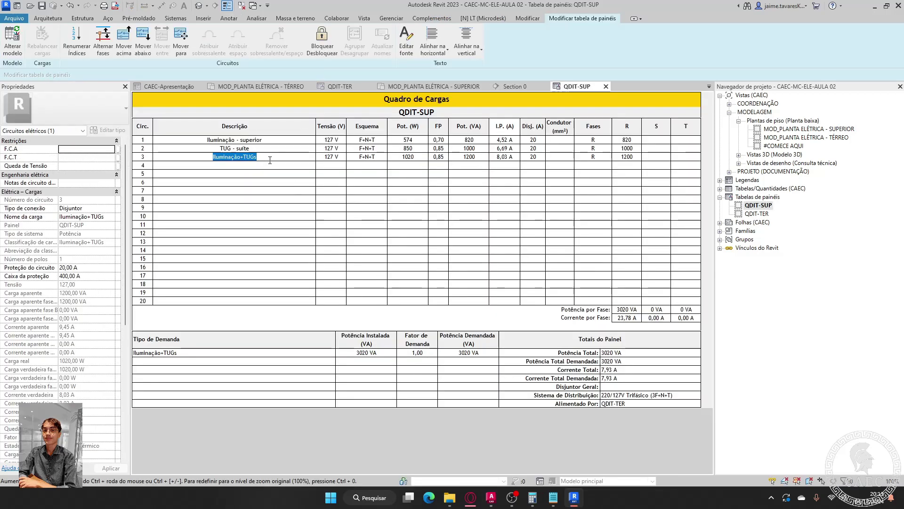
text(TUG -)
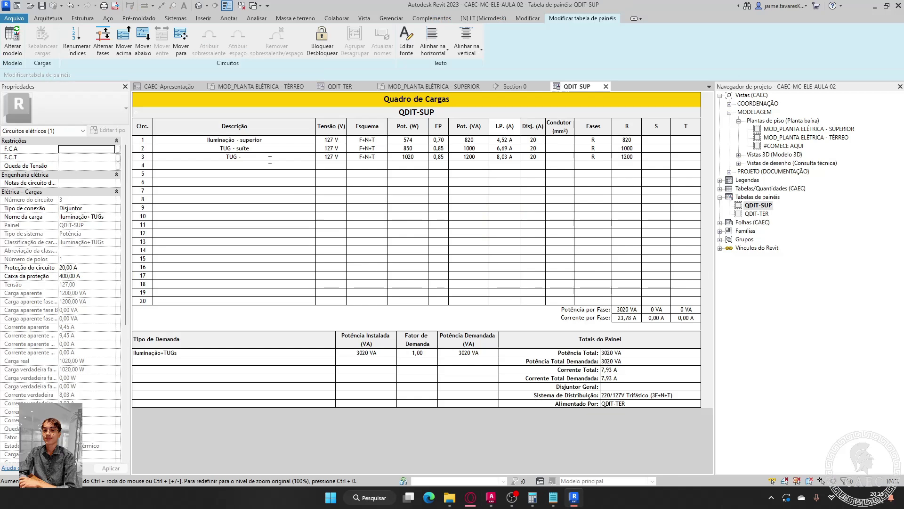
text( swc suíte)
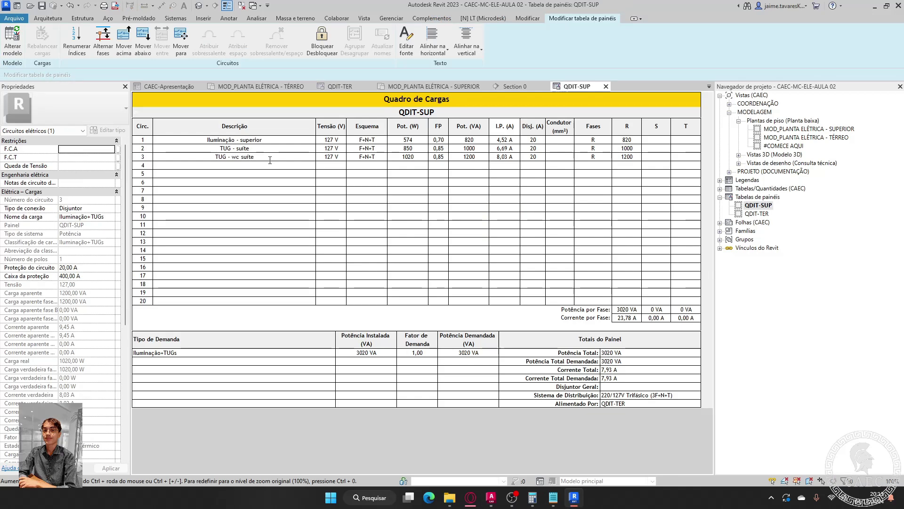
click(271, 164)
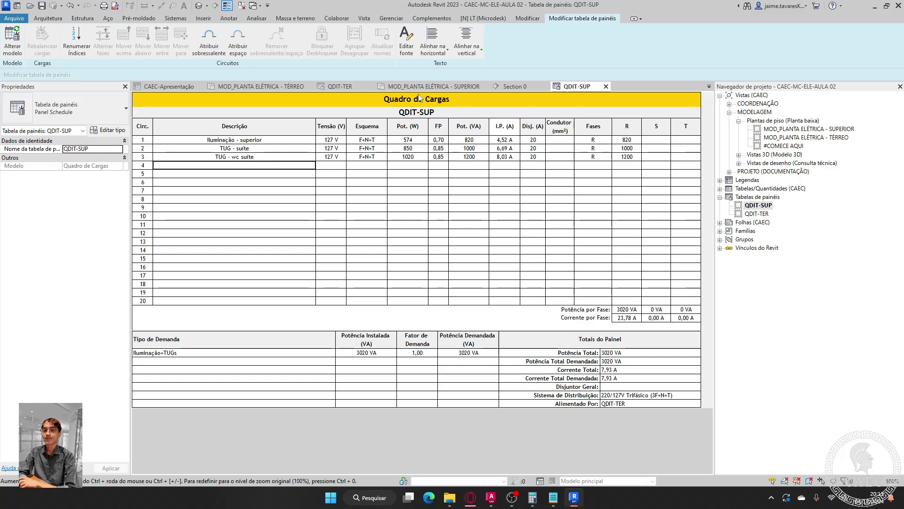
- Place a double 2P+T outlet with 20A modules on the lower wall of the bathroom with light d, beside the washbasin
click(433, 86)
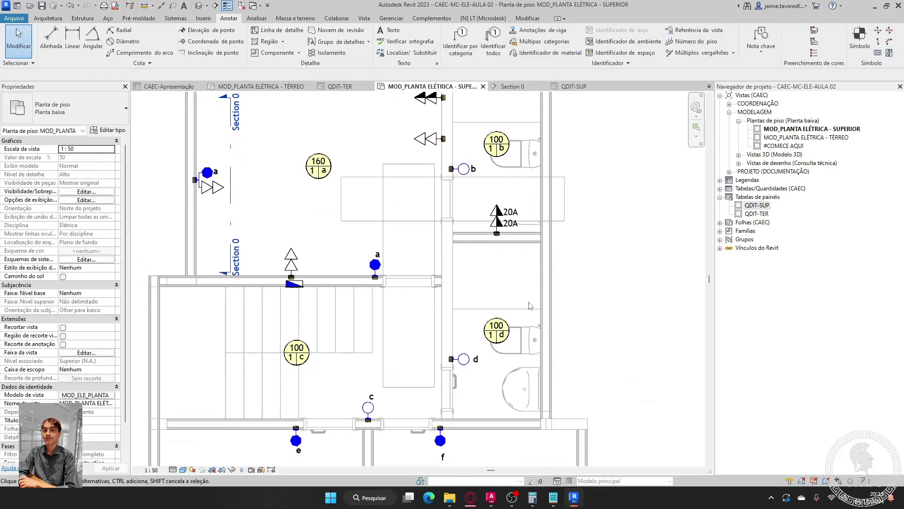
middle_drag(504, 293, 523, 257)
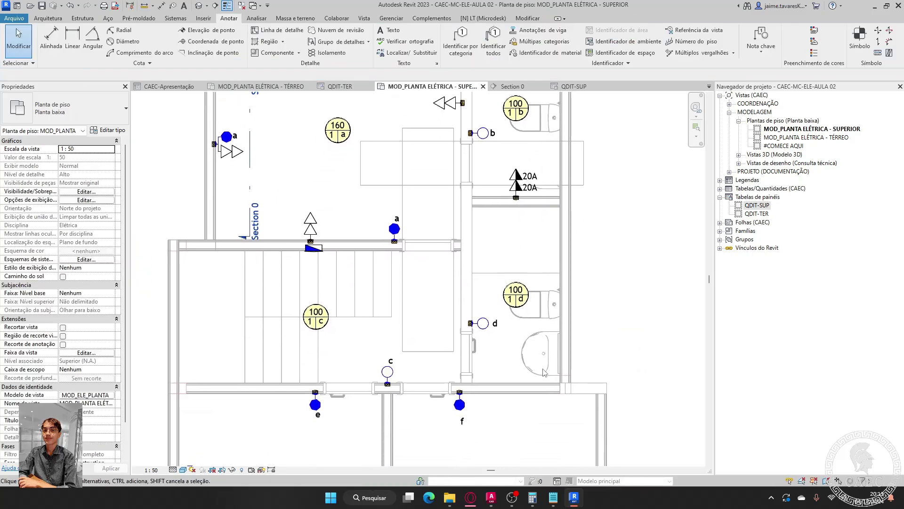
scroll(522, 376, up, 3)
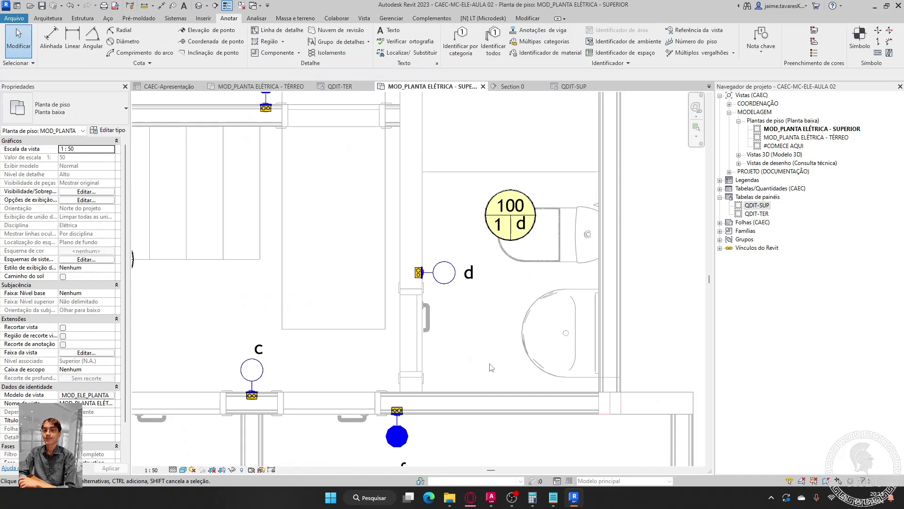
middle_drag(502, 186, 525, 193)
click(495, 191)
key(cs)
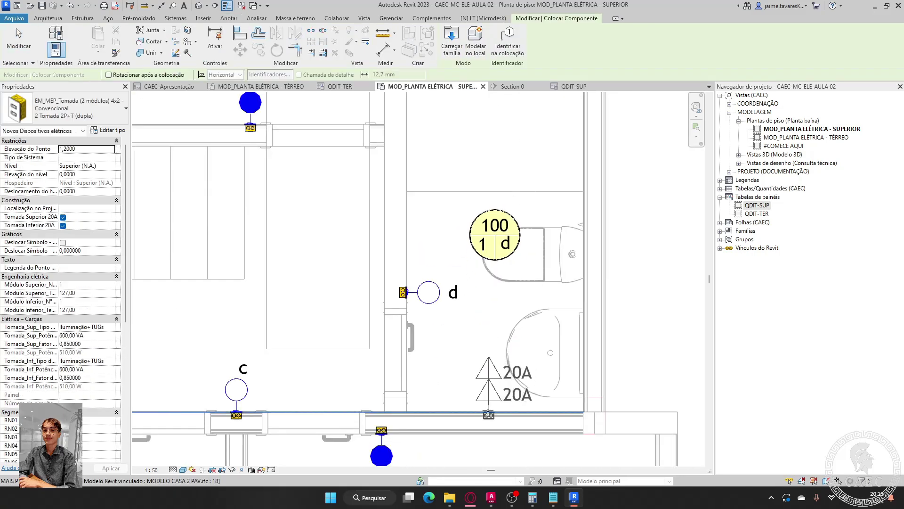
click(492, 415)
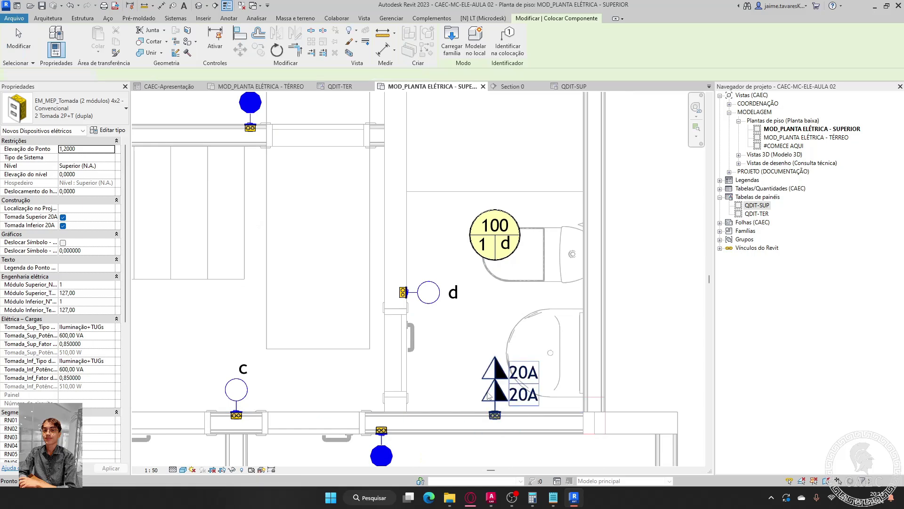
key(Escape)
key(Escape)
- Create a single-pole 127 V power circuit on QDIT-SUP from the new outlet's upper module and add its lower module
middle_drag(488, 359, 539, 328)
click(557, 368)
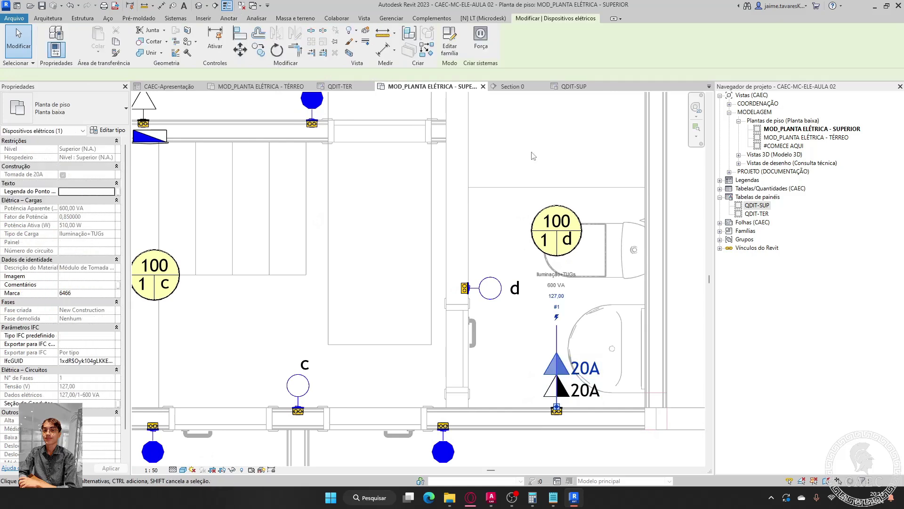
click(481, 38)
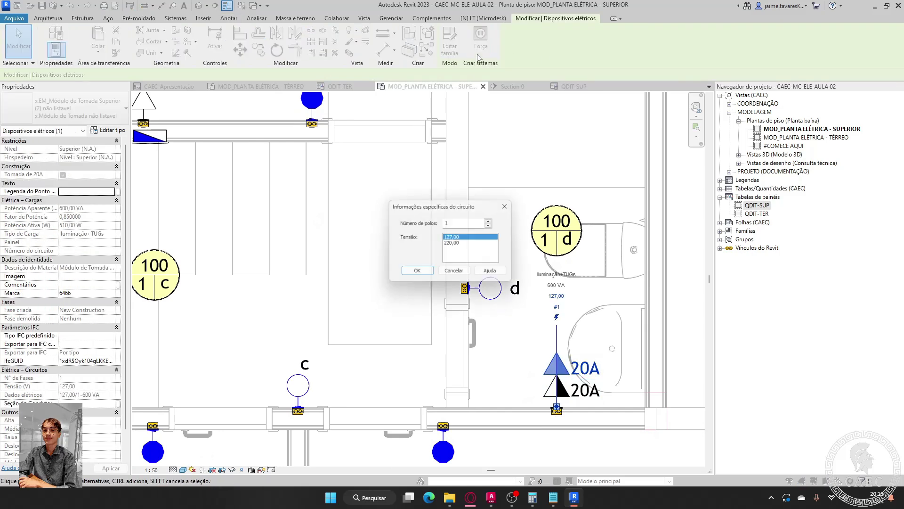
click(416, 273)
click(431, 43)
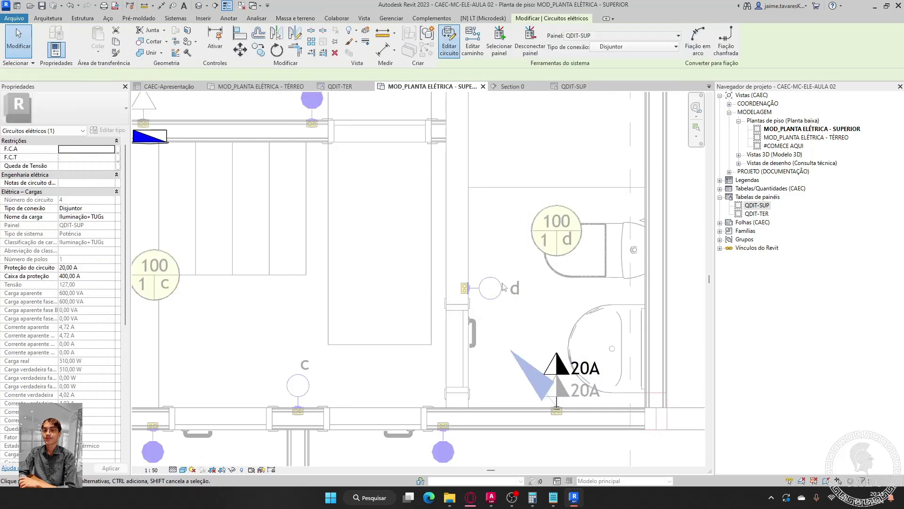
click(570, 392)
middle_drag(523, 231, 525, 273)
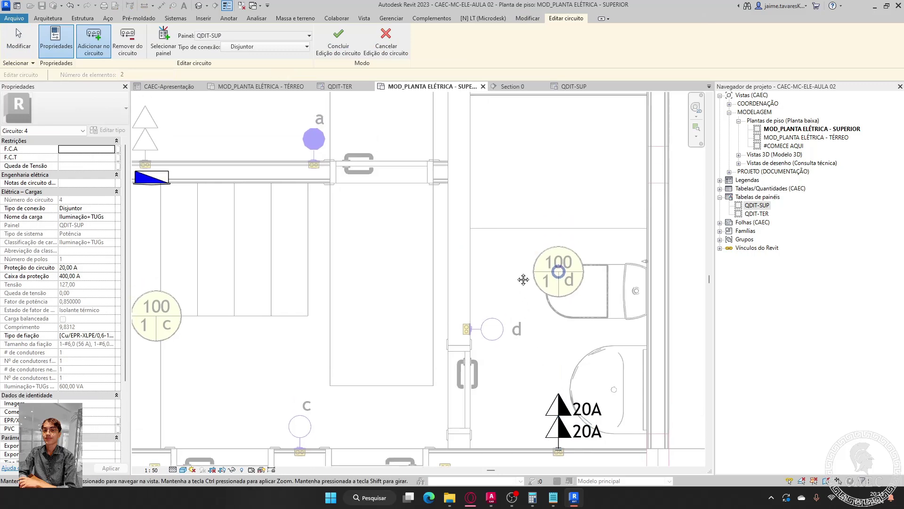
click(355, 43)
- Switch to the AutoCAD upper-floor plan and examine the labels of the second bathroom and the adjoining rooms
mouse_move(491, 498)
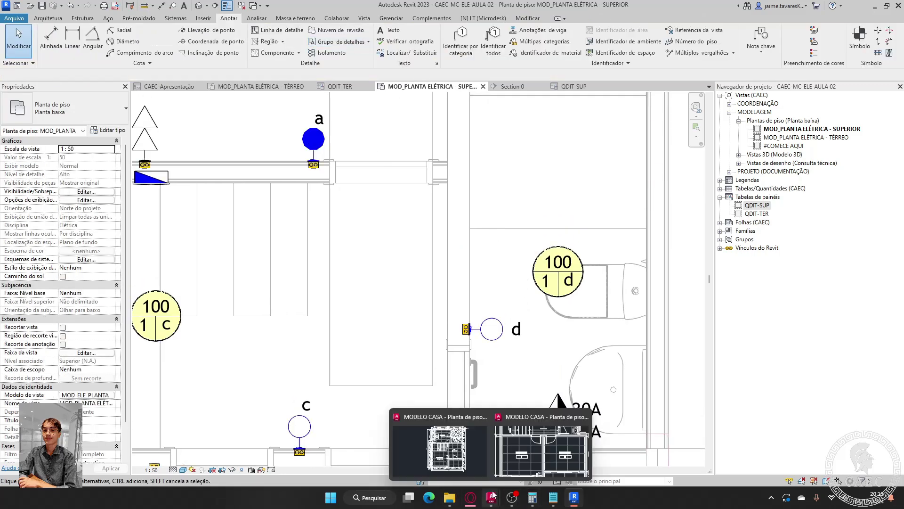
click(537, 445)
middle_drag(475, 310, 512, 147)
scroll(495, 236, down, 6)
scroll(501, 236, up, 5)
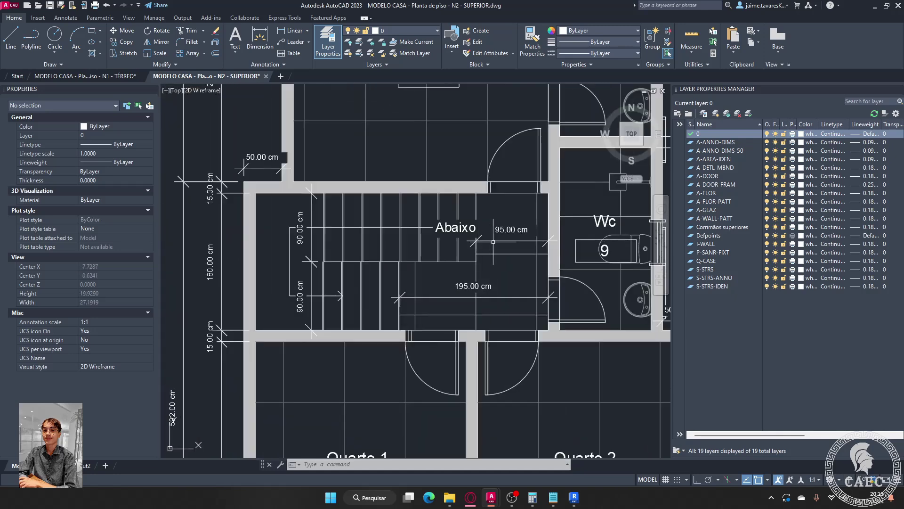
scroll(537, 182, down, 1)
- Return to Revit and rename circuit 4 in the QDIT-SUP panel schedule as "TUG - wc superior"
mouse_move(512, 497)
mouse_move(574, 496)
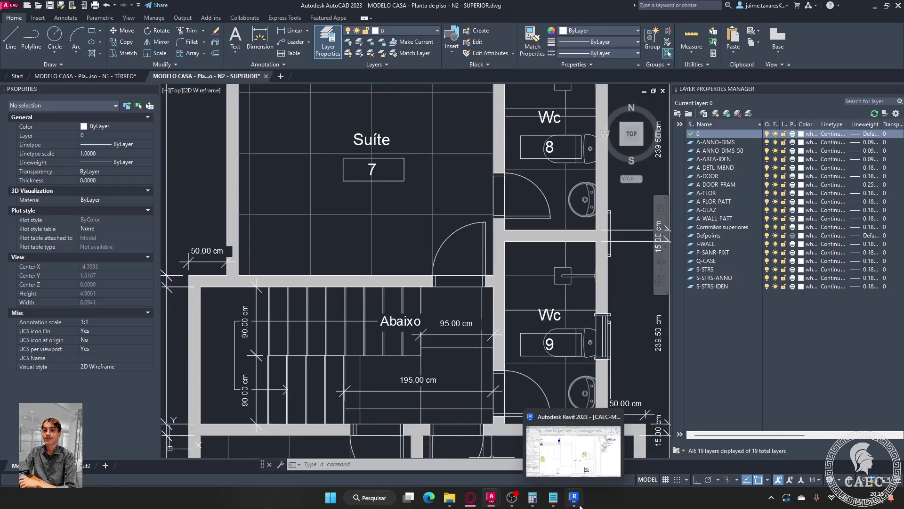
click(576, 463)
click(570, 87)
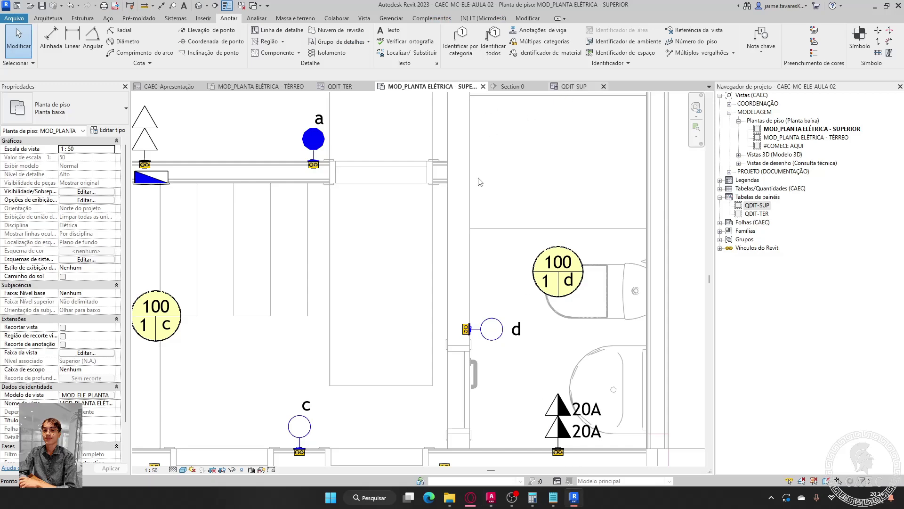
click(276, 166)
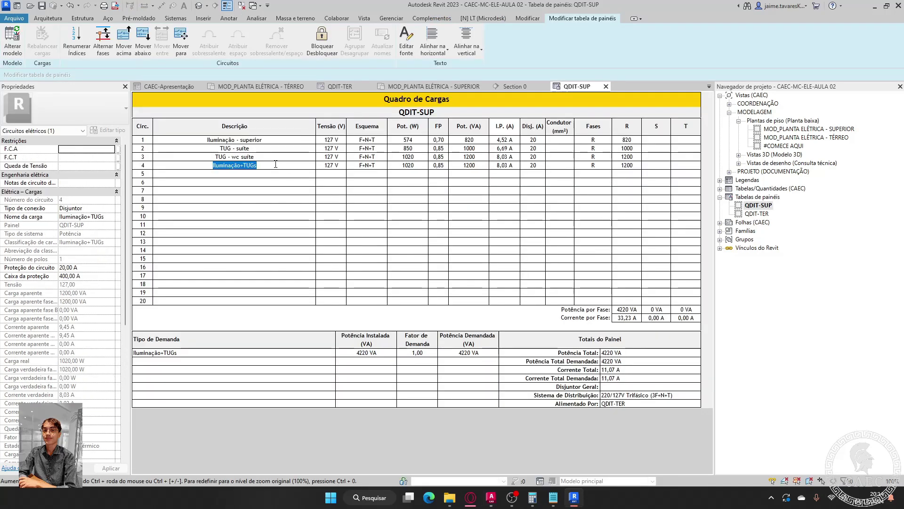
text(TUG - wc superior)
key(Return)
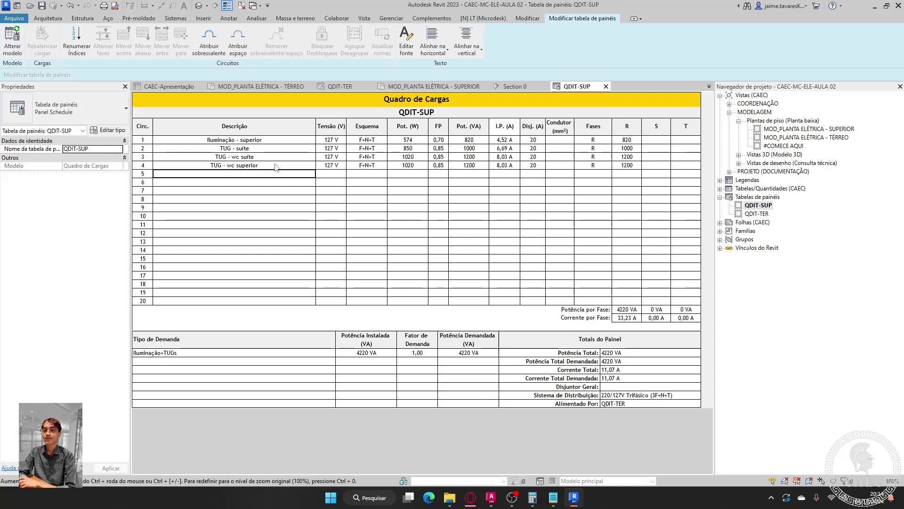
- Return to the upper-floor electrical plan and place two double 2P+T outlets on room e's left wall, one just below switch e and one farther down
key(ctrl+Tab)
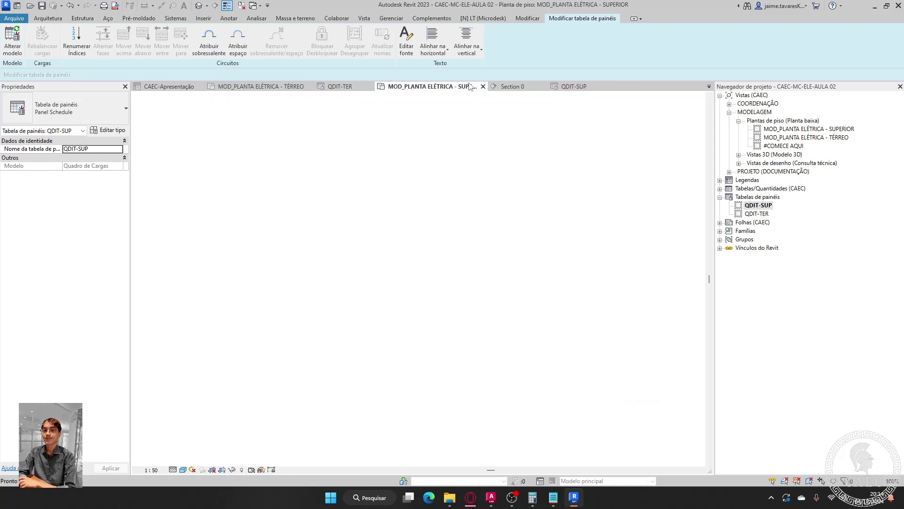
scroll(491, 334, down, 5)
middle_drag(491, 333, 354, 269)
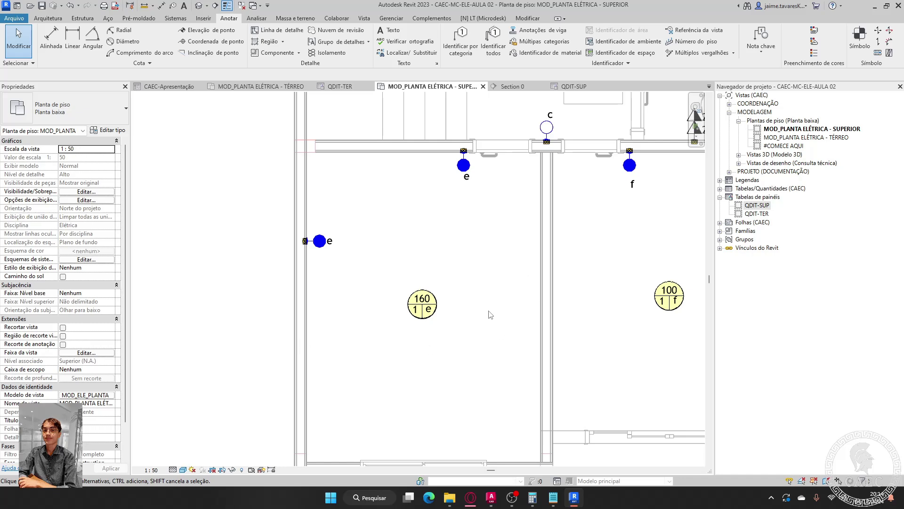
scroll(504, 263, down, 2)
middle_drag(501, 263, 515, 310)
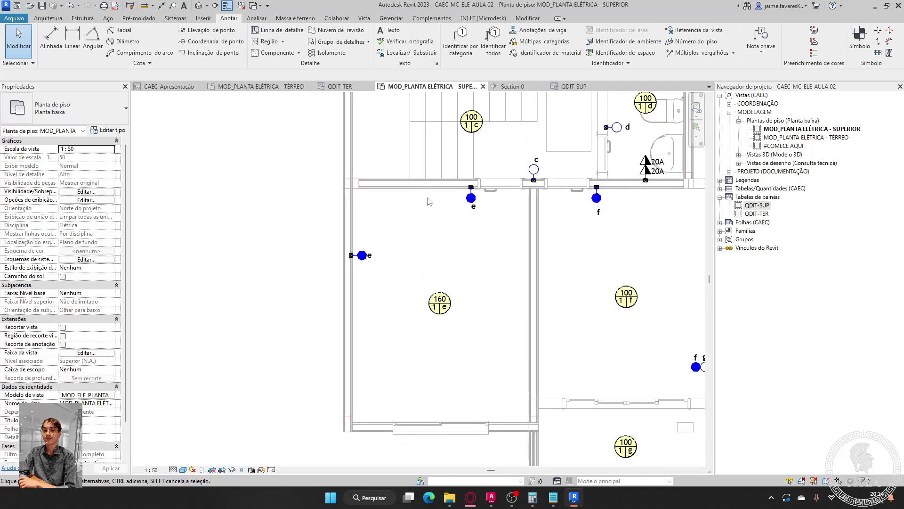
scroll(387, 282, up, 1)
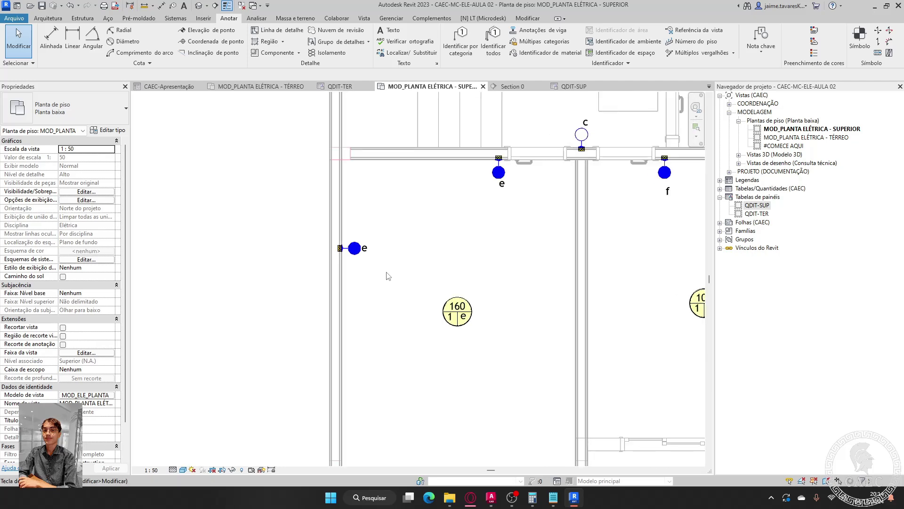
key(c)
key(m)
key(space)
key(space)
key(space)
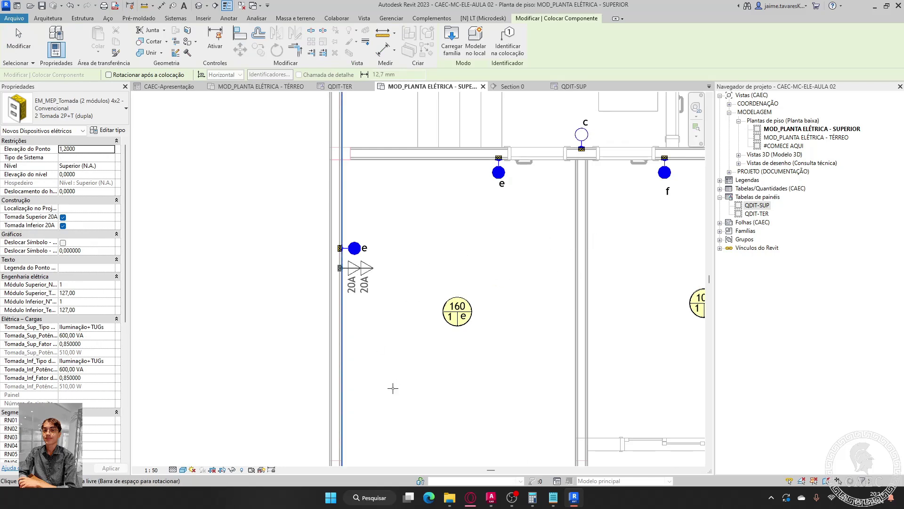
click(340, 268)
click(349, 392)
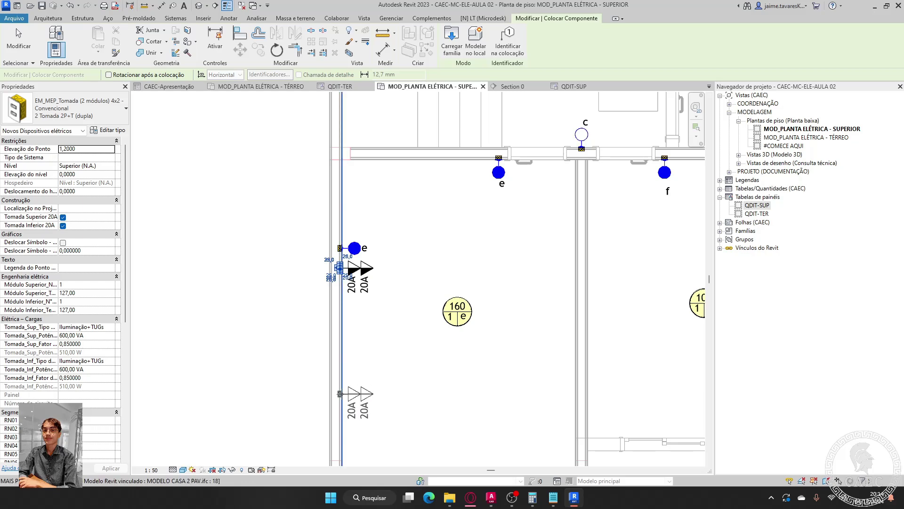
- Place three more double 2P+T outlets in room e, one on the upper wall and two on the right wall
middle_drag(503, 383, 433, 325)
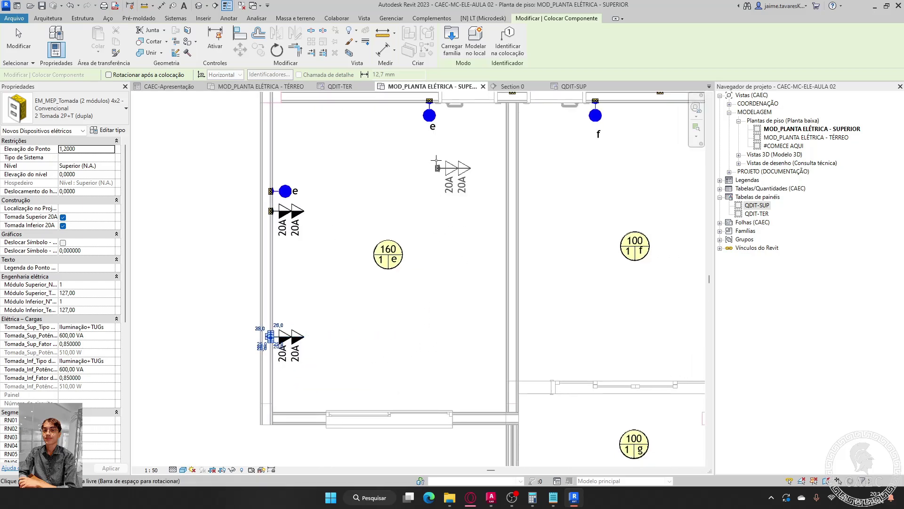
middle_drag(432, 165, 453, 286)
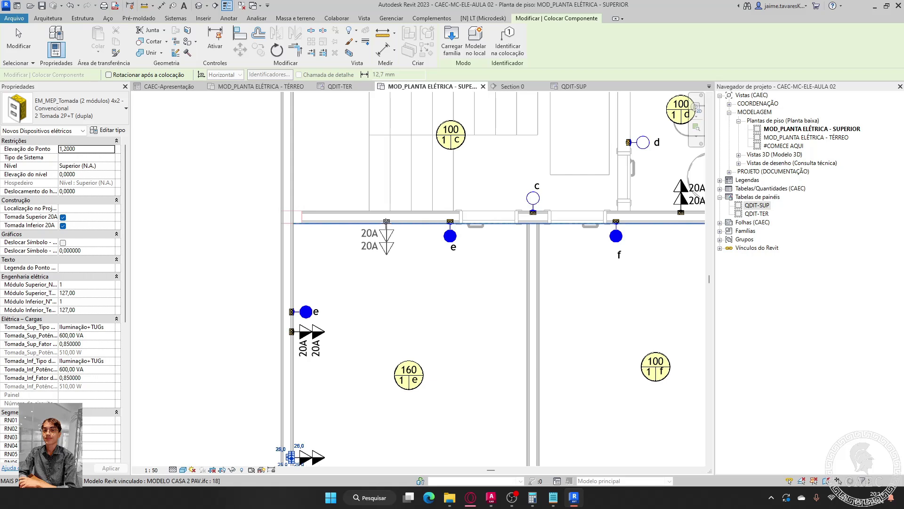
click(380, 221)
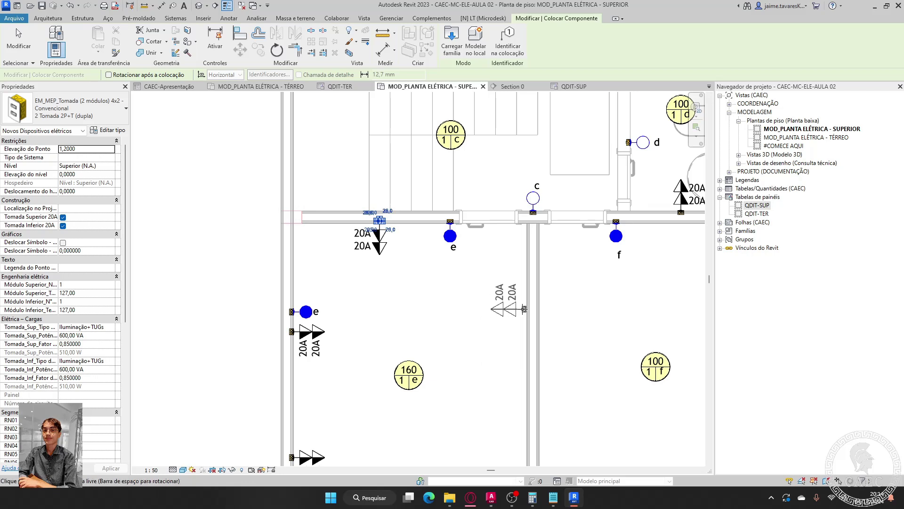
click(526, 306)
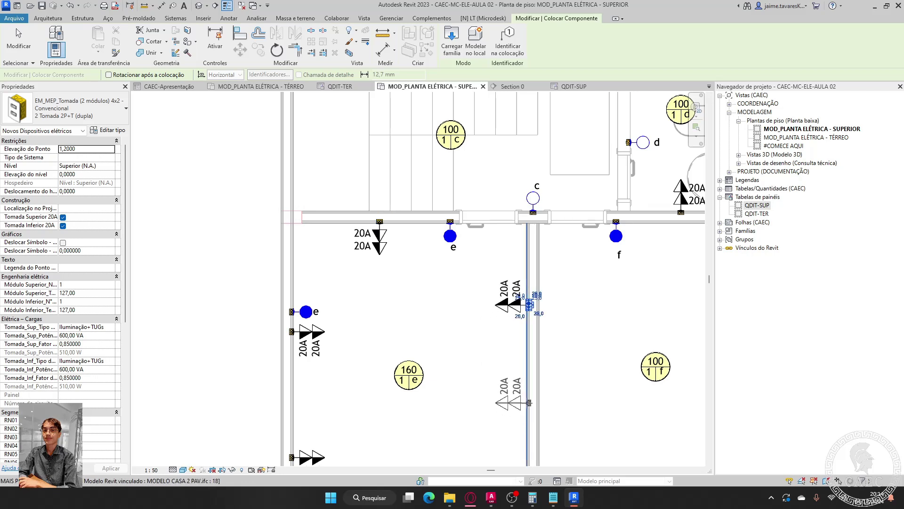
key(Escape)
key(Escape)
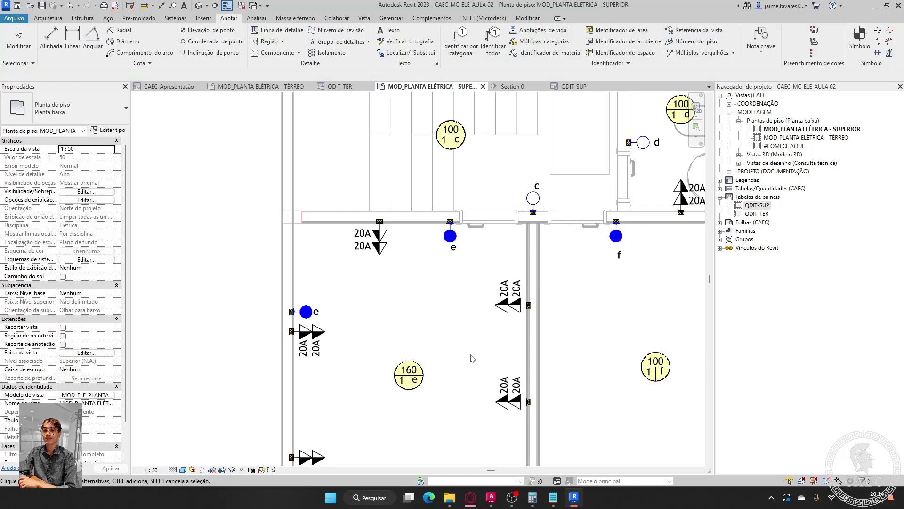
- Set the outlet just below the left-wall switch e to 0.4 m elevation and disable 20A for both its modules
scroll(492, 273, up, 2)
scroll(524, 303, up, 3)
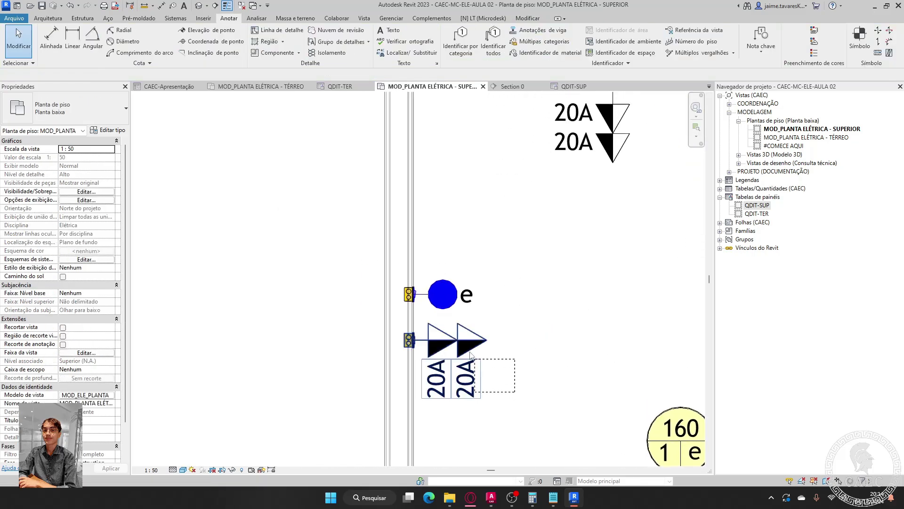
click(471, 340)
click(84, 148)
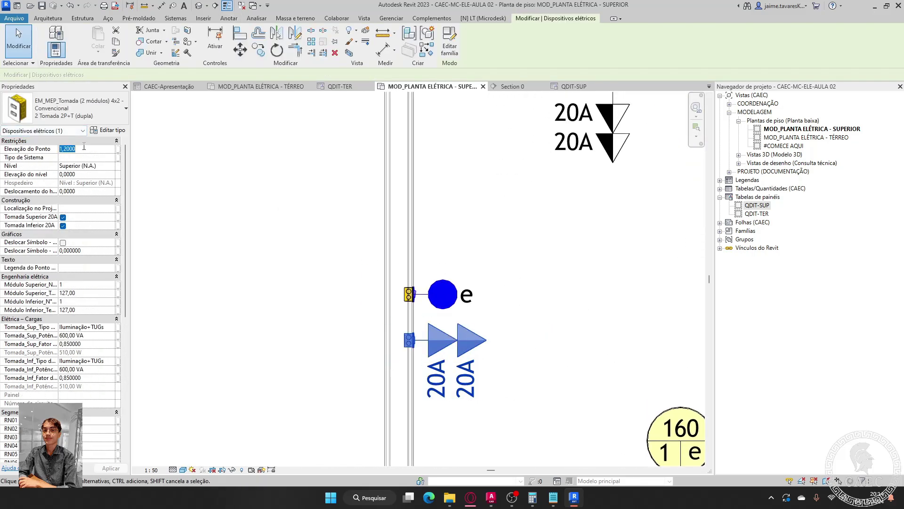
text(,4)
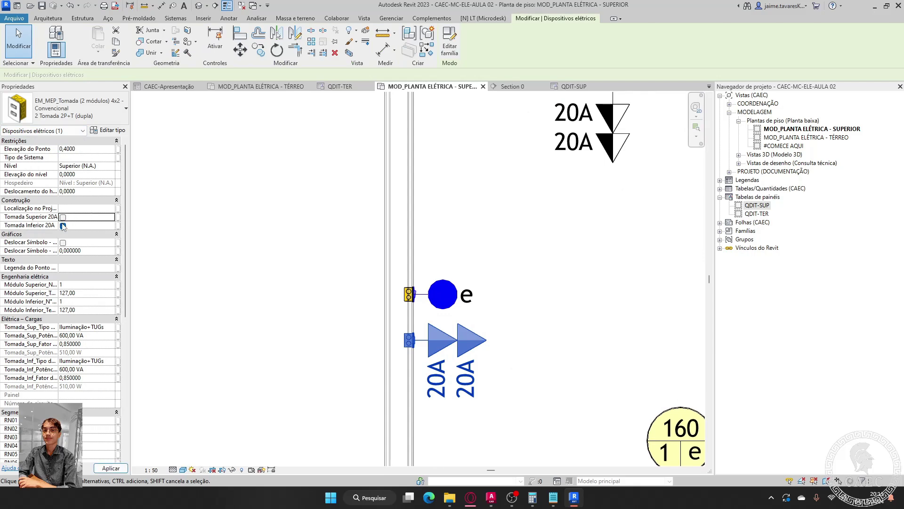
click(63, 226)
click(518, 296)
scroll(505, 297, up, 2)
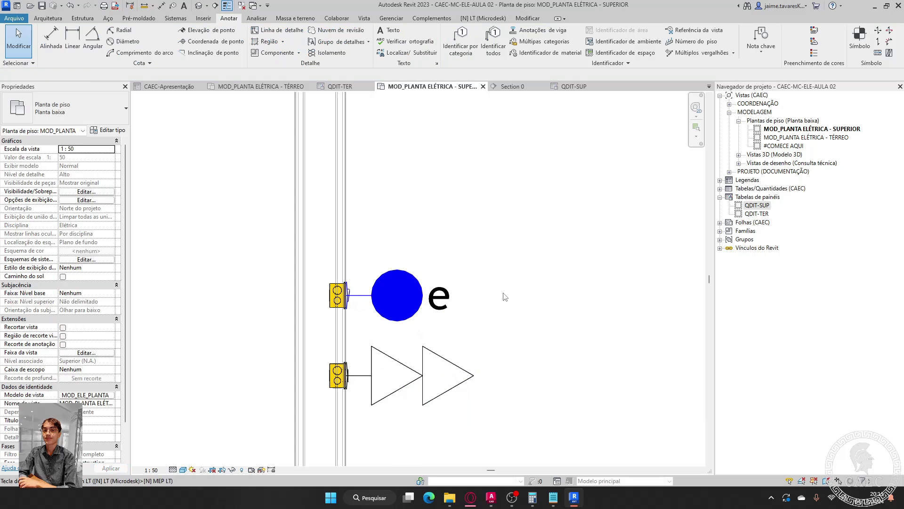
- Align the low outlet with the left-wall switch e so that both share the same position on the wall
key(a)
key(l)
scroll(375, 297, up, 2)
click(346, 296)
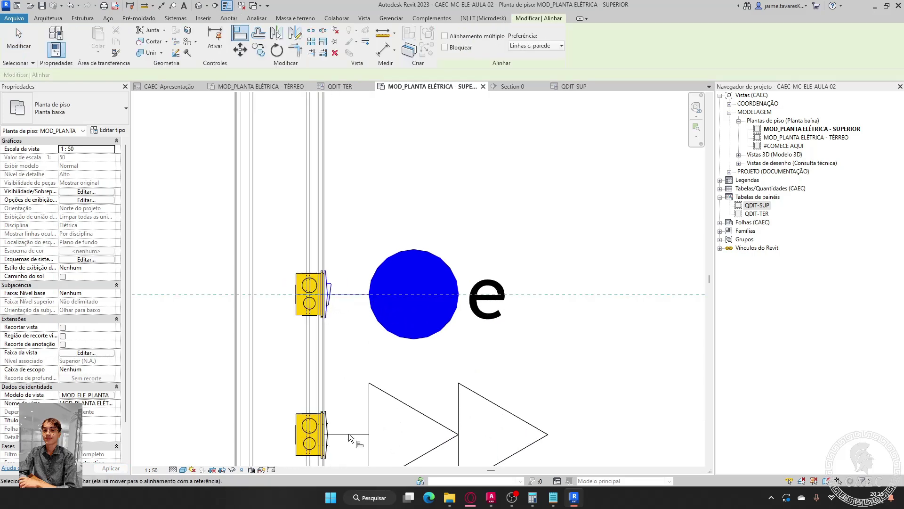
click(319, 432)
scroll(413, 360, down, 3)
key(Escape)
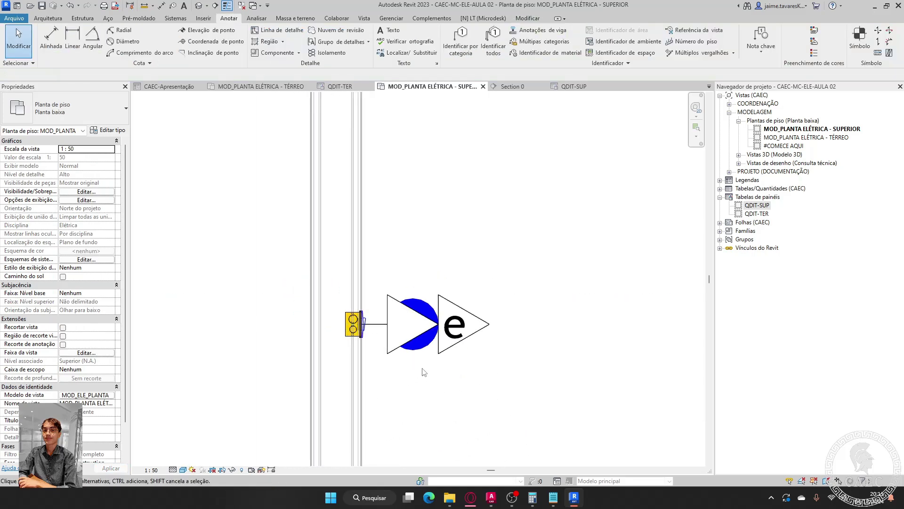
- Enable the symbol offset for both the aligned outlet and switch e to separate their overlapping symbols
click(395, 351)
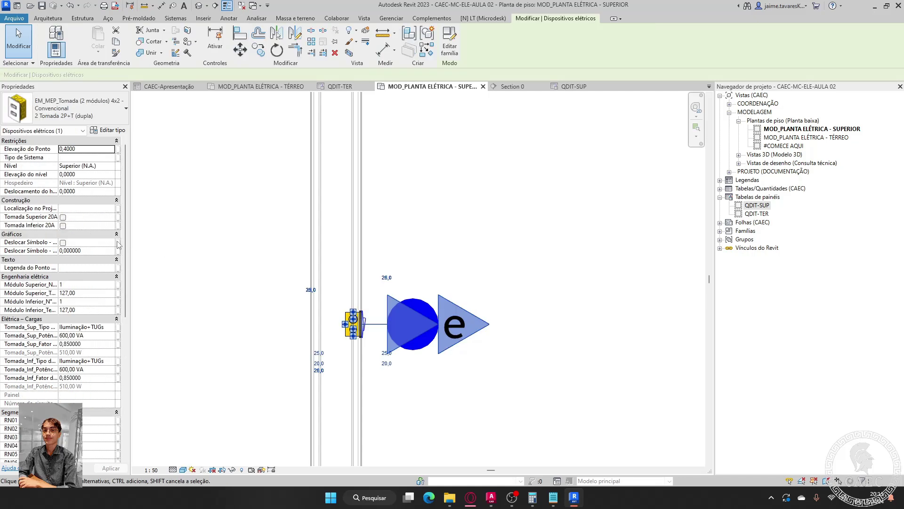
click(63, 242)
click(569, 209)
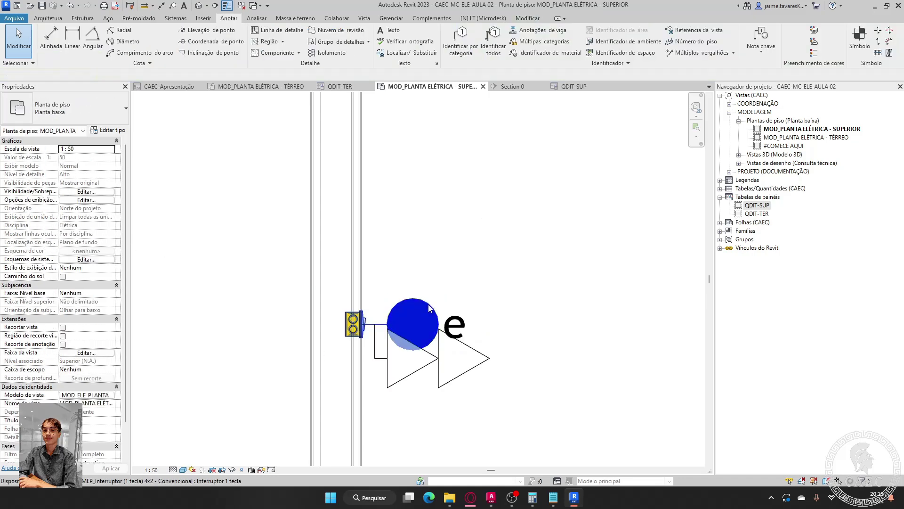
click(428, 305)
click(64, 251)
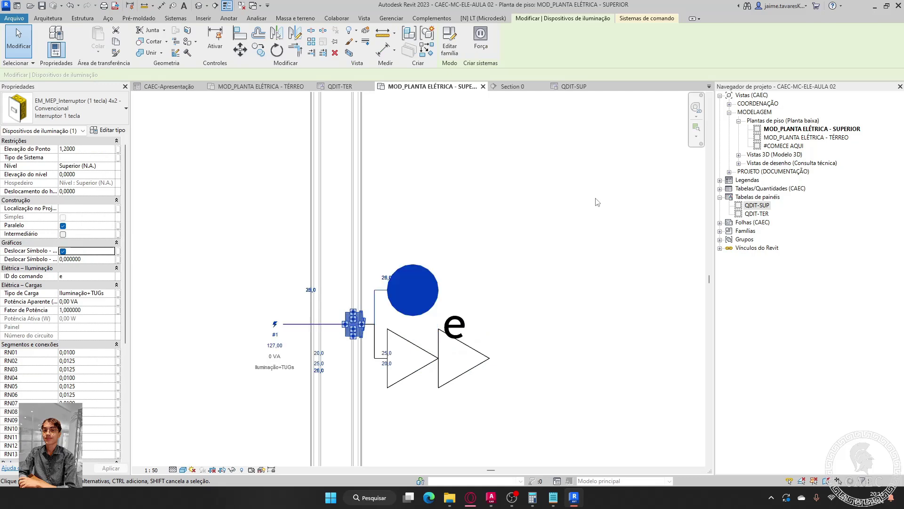
click(596, 202)
- Move the switch's label e up beside its offset circle symbol, clear of the outlet symbol
scroll(595, 202, down, 3)
scroll(550, 239, up, 3)
scroll(550, 240, up, 2)
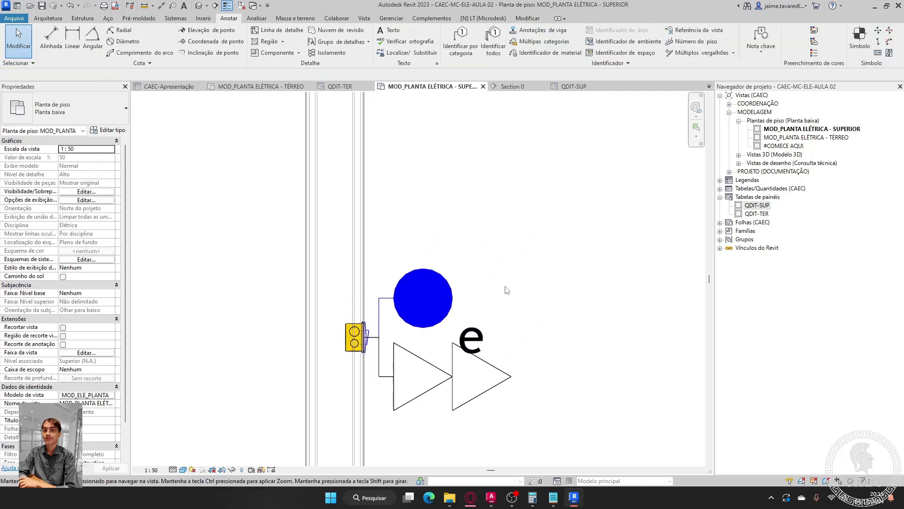
click(470, 337)
drag(453, 370, 454, 326)
click(623, 277)
- Dimension the distance along the left wall between switch e and the lower double outlet
scroll(569, 311, down, 3)
middle_drag(569, 312, 410, 180)
scroll(413, 178, up, 2)
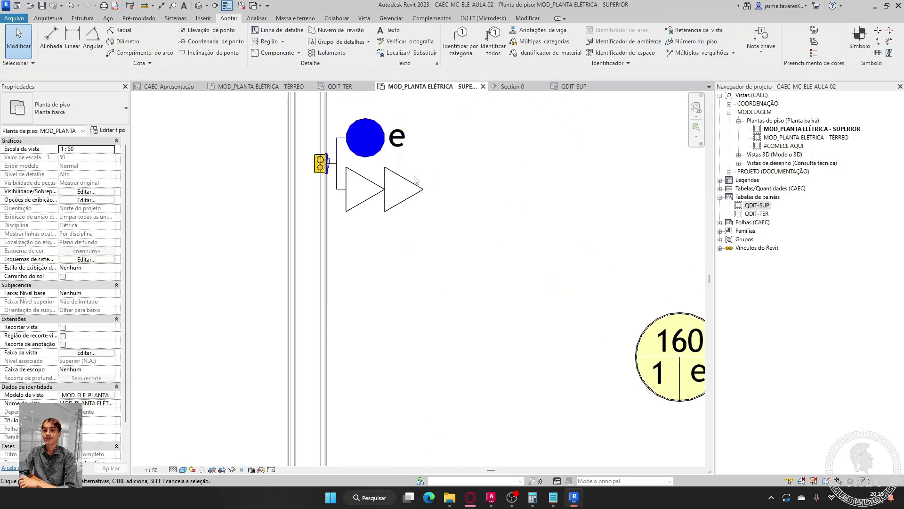
key(d)
key(i)
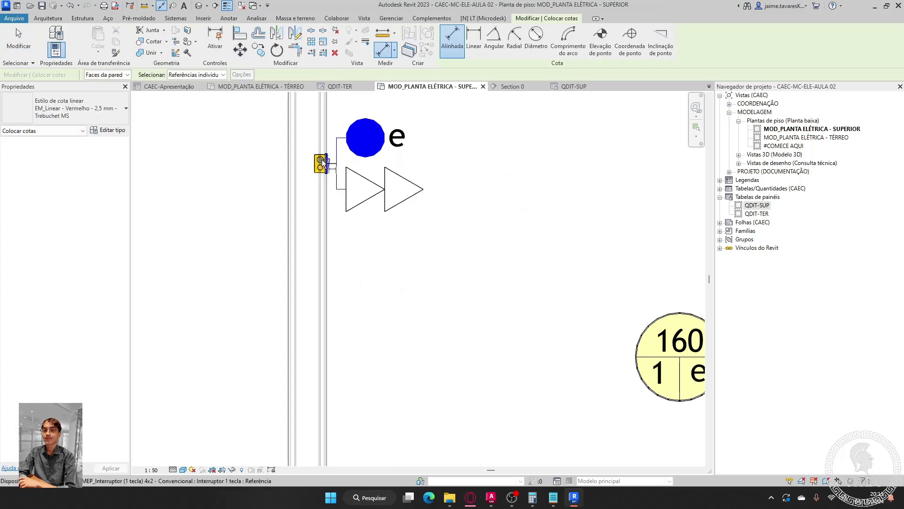
scroll(323, 163, up, 3)
click(443, 140)
scroll(446, 364, down, 2)
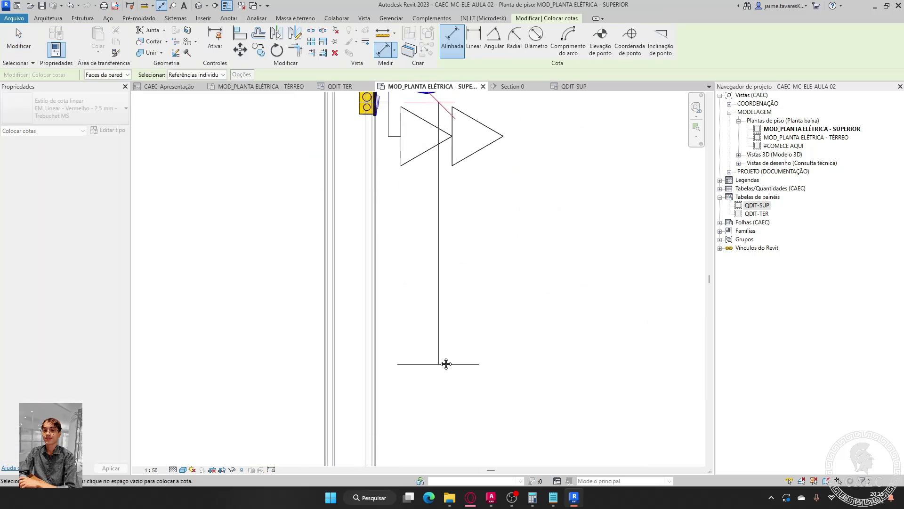
middle_drag(446, 364, 410, 367)
scroll(383, 253, up, 4)
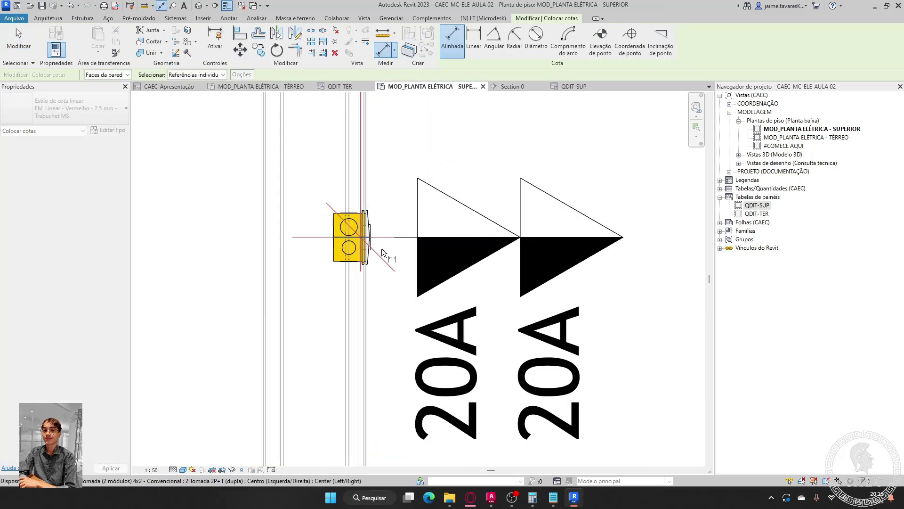
scroll(382, 253, down, 5)
key(Escape)
key(Escape)
- Set the lower left-wall outlet's distance from switch e to 200 and delete the dimension
click(486, 291)
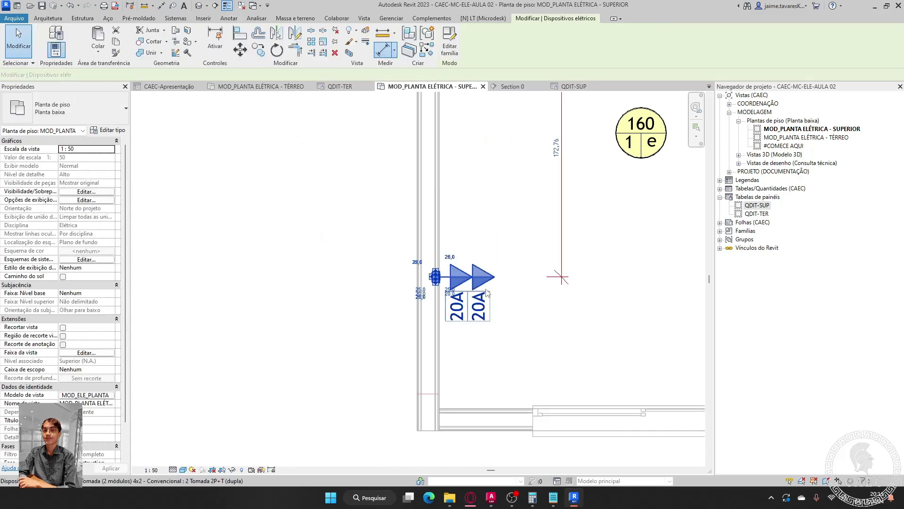
click(557, 149)
text(20)
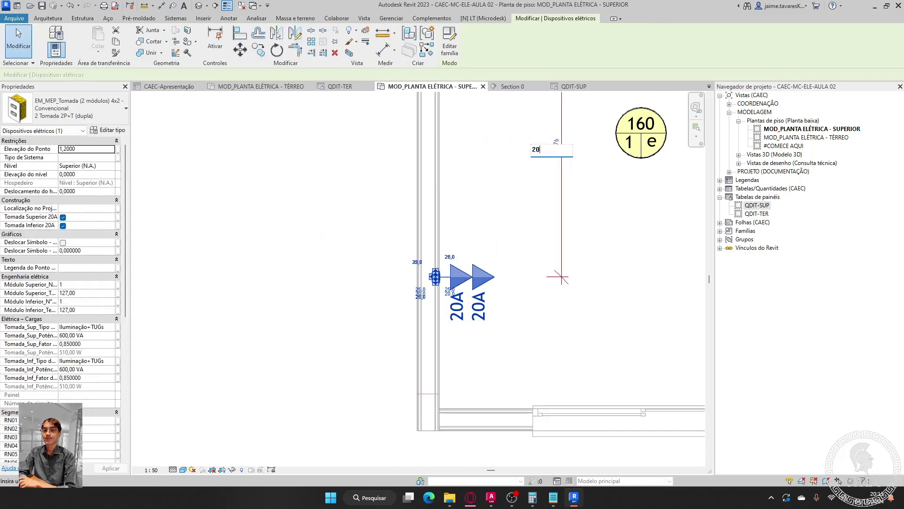
text(0)
key(Return)
key(Escape)
scroll(518, 207, down, 2)
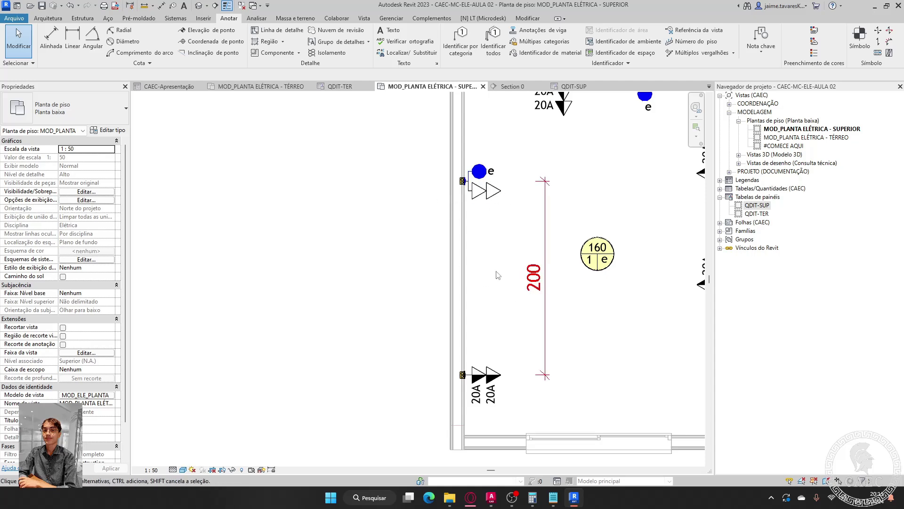
drag(585, 339, 522, 307)
key(Delete)
- Set the lower outlet on room e's right wall to 0.4 m elevation and disable 20A for both modules
middle_drag(601, 302, 414, 367)
middle_drag(524, 316, 521, 270)
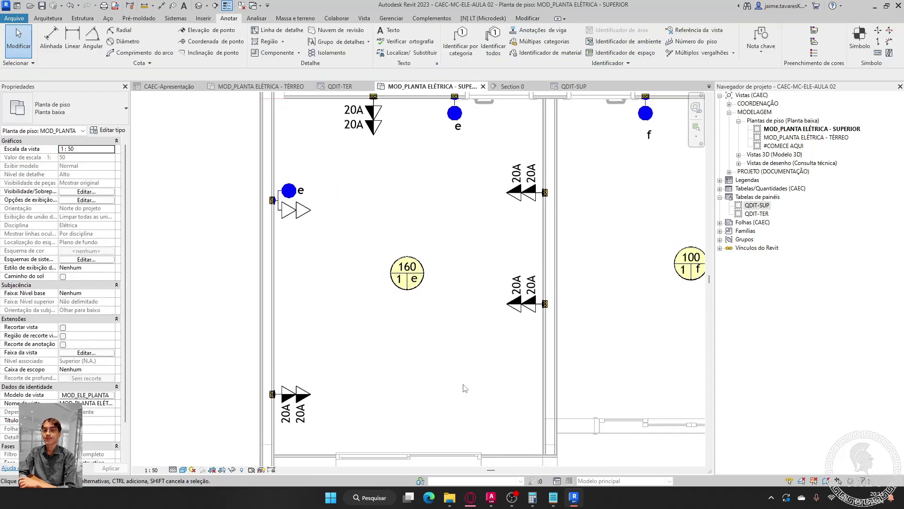
click(524, 303)
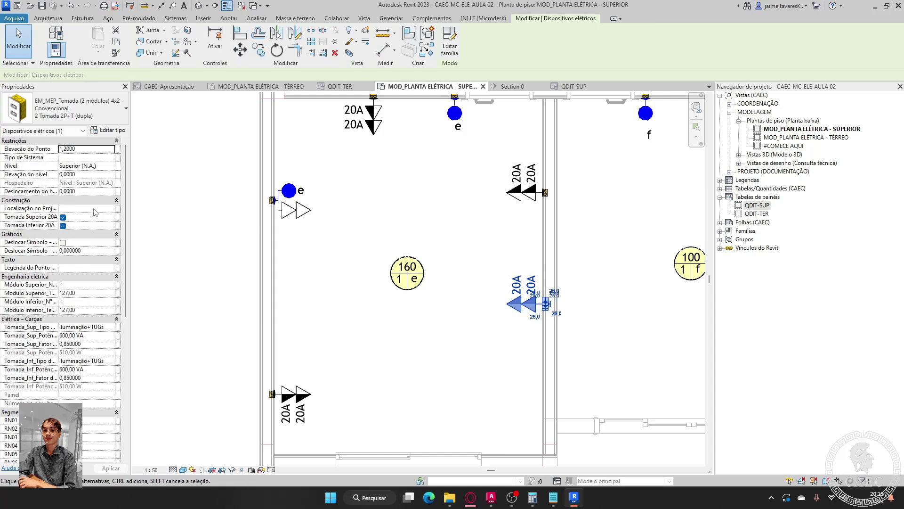
click(99, 148)
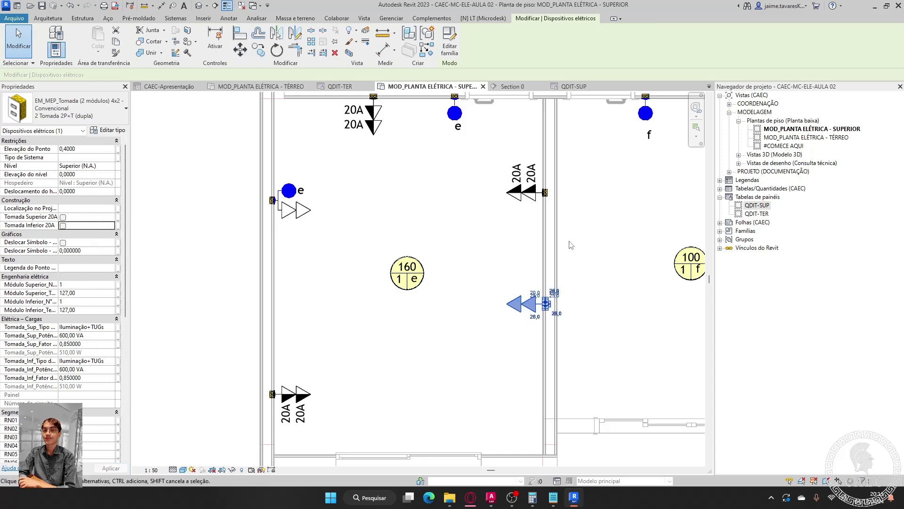
key(Escape)
- Disable 20A for both modules of the upper outlet on room e's right wall
scroll(565, 221, up, 4)
scroll(509, 258, up, 1)
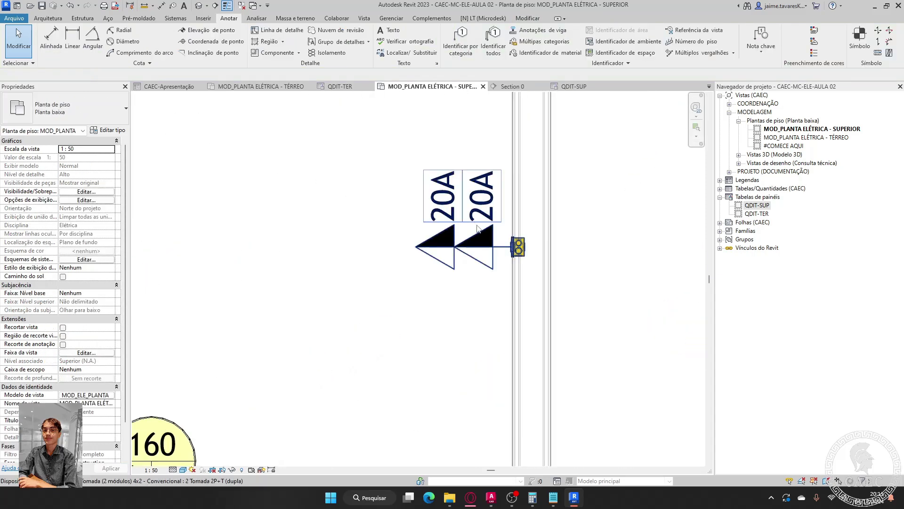
click(430, 249)
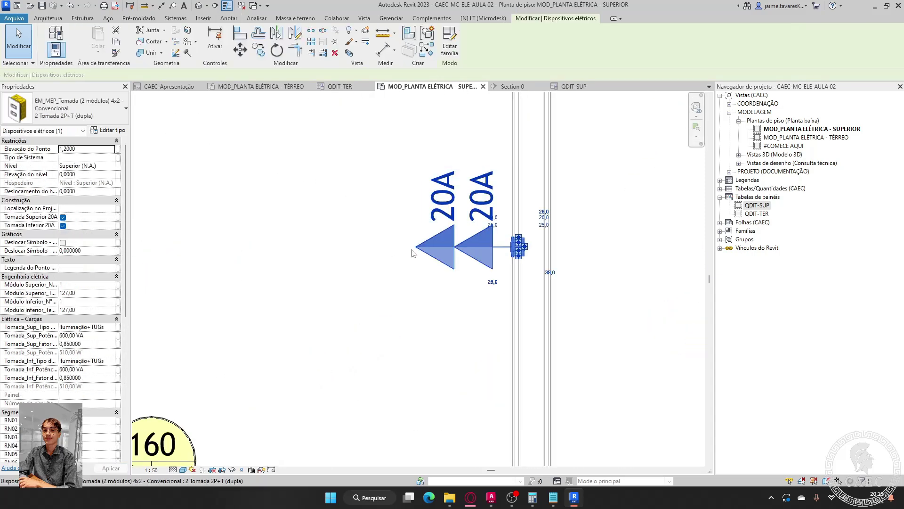
click(63, 217)
key(Escape)
- Place an aligned dimension chain along room e's right wall from the upper wall through both double outlets to the lower wall
scroll(265, 318, down, 2)
scroll(346, 325, down, 1)
middle_drag(346, 325, 423, 255)
scroll(404, 249, down, 2)
scroll(432, 275, up, 2)
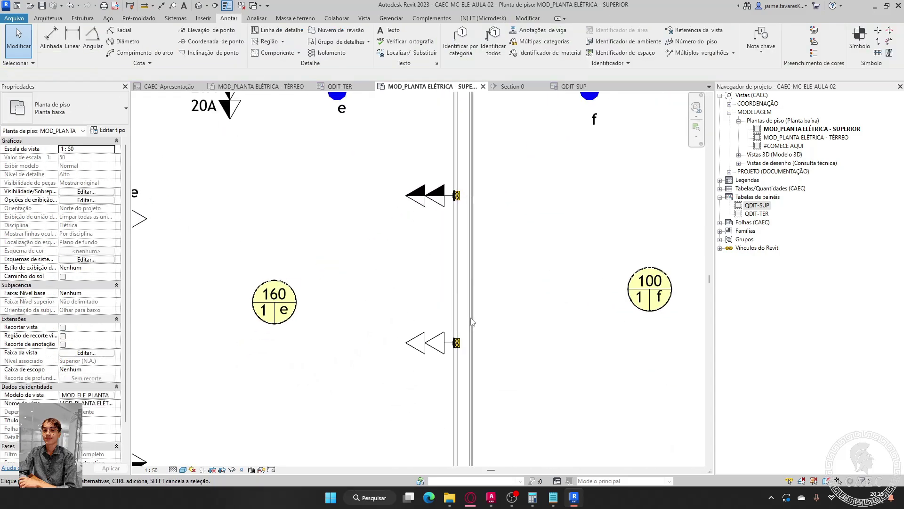
key(d)
key(i)
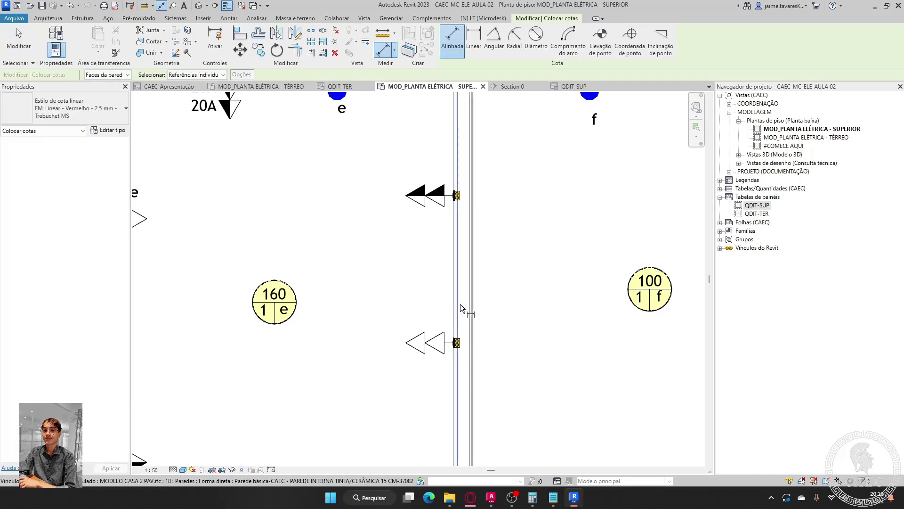
middle_drag(456, 400, 519, 242)
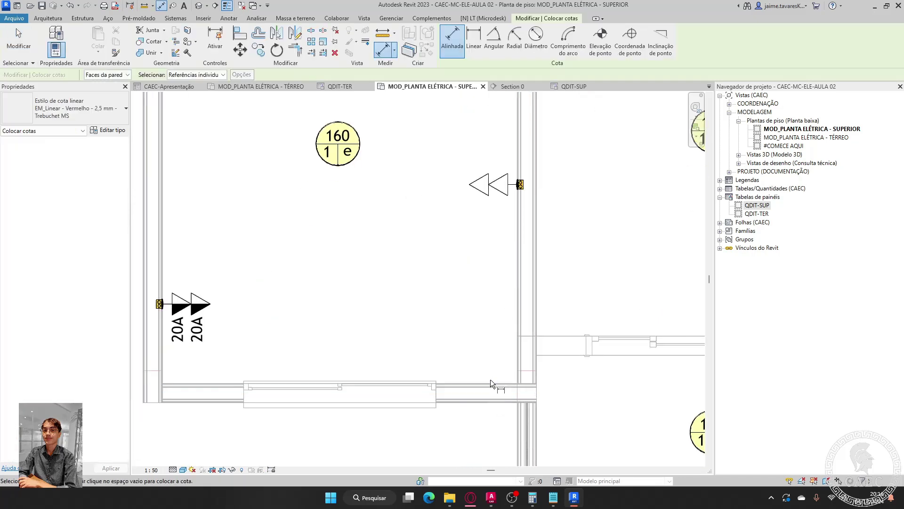
scroll(527, 168, up, 4)
middle_drag(517, 234, 453, 262)
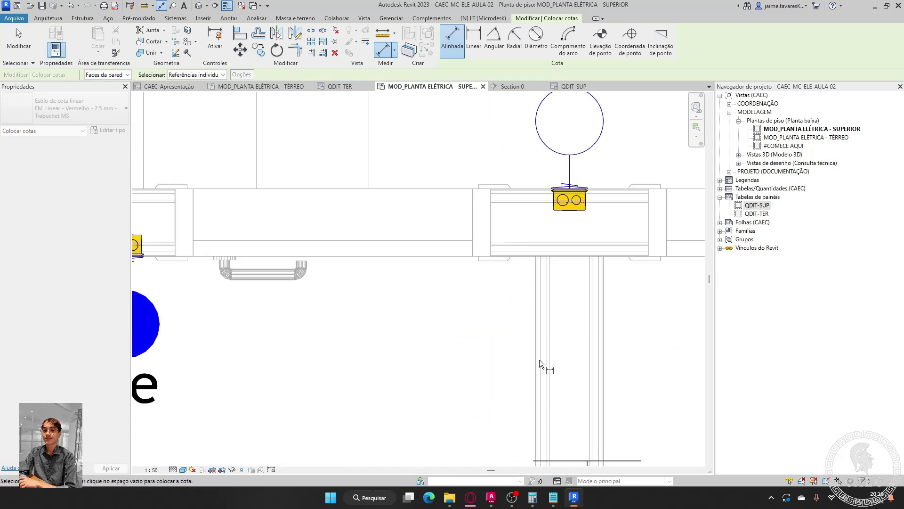
click(453, 261)
scroll(468, 386, down, 5)
scroll(466, 387, down, 2)
middle_drag(466, 387, 487, 212)
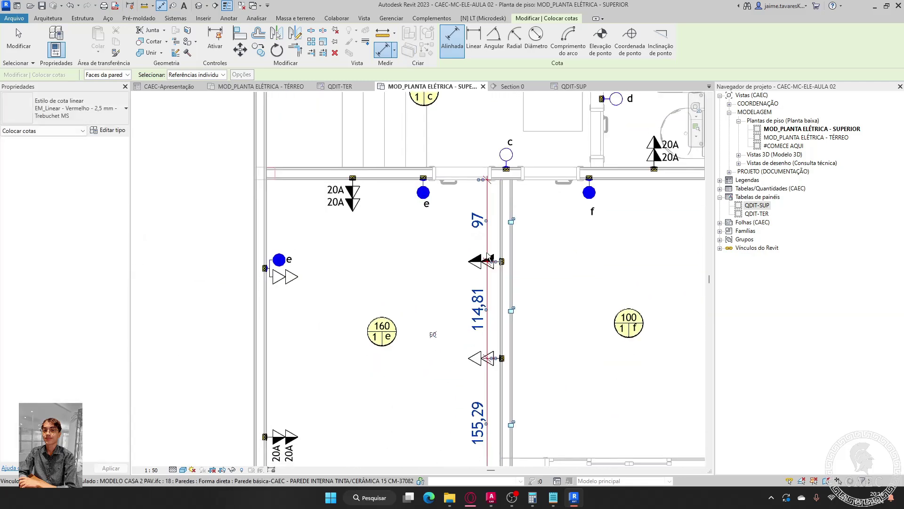
- Space the two right-wall outlets equally using the dimension chain's EQ constraint, and delete the dimension
click(433, 335)
key(Escape)
key(Escape)
click(478, 347)
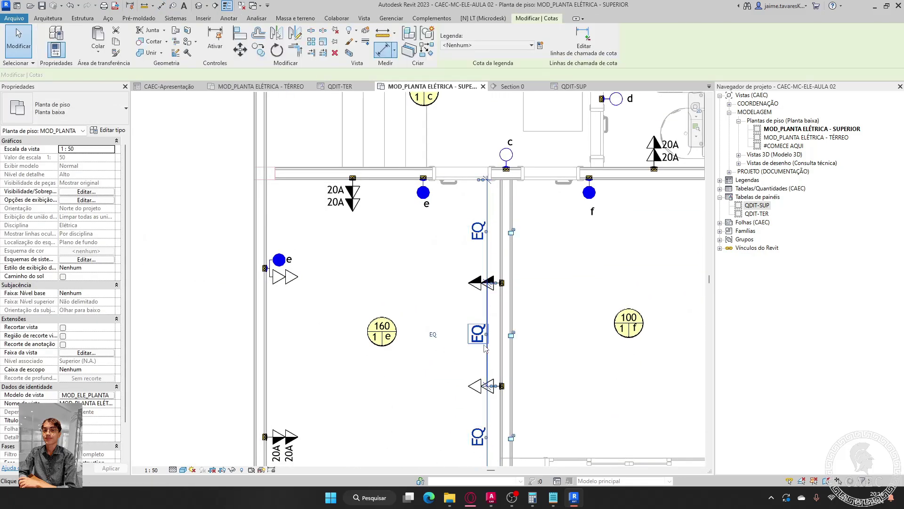
key(Delete)
click(814, 474)
- Disable 20A for both modules of the double outlet on room e's upper wall
scroll(500, 320, down, 2)
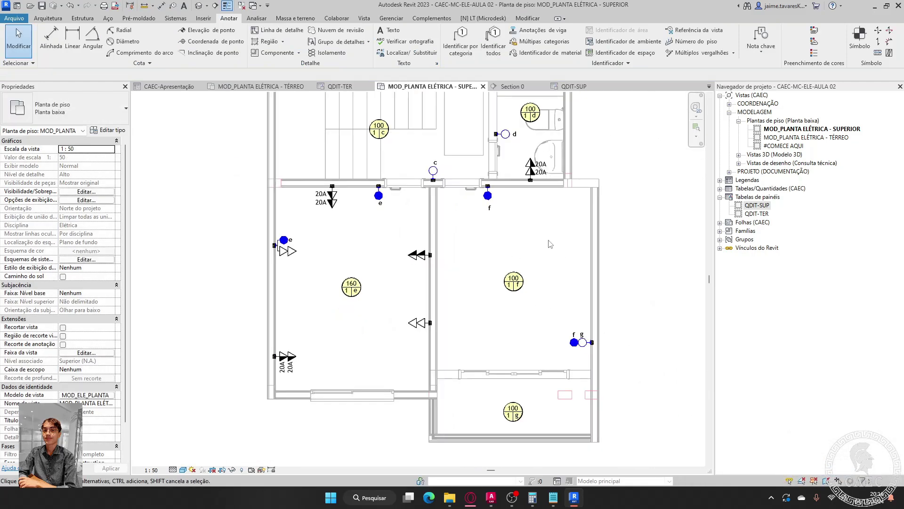
middle_drag(465, 306, 507, 317)
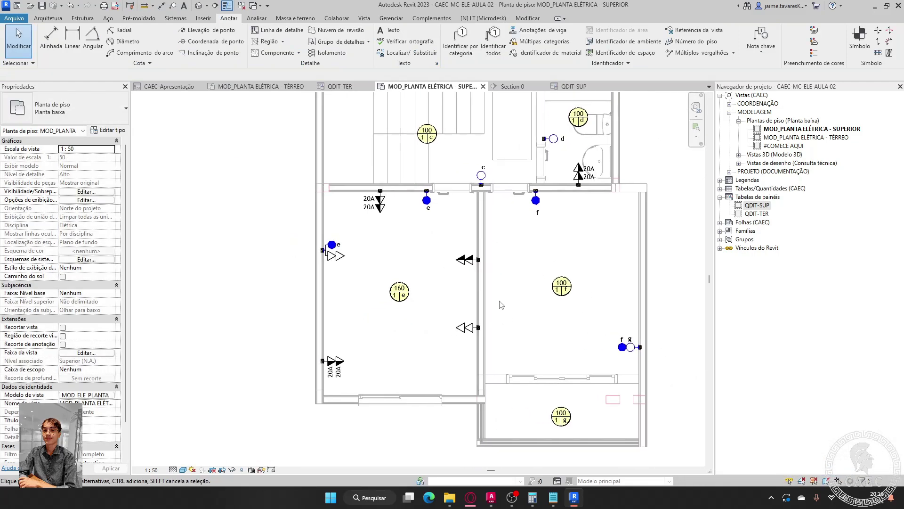
click(380, 202)
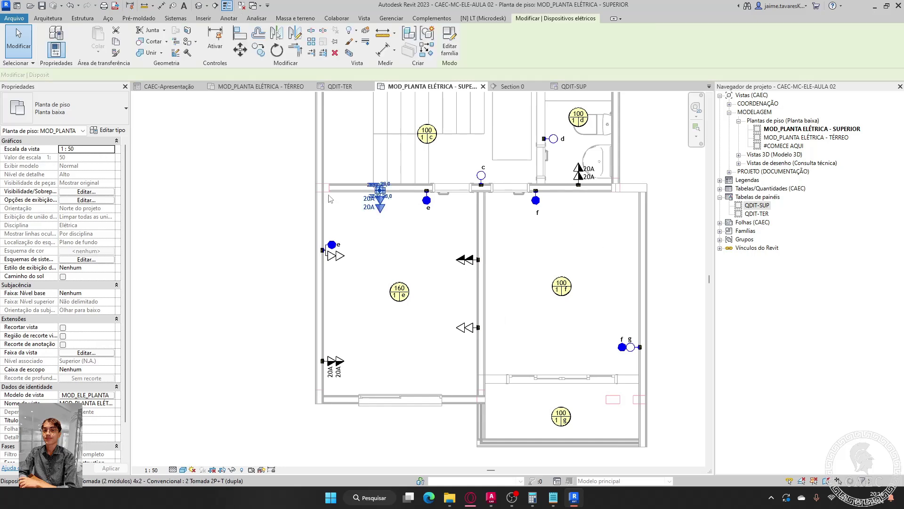
click(430, 244)
- Create a power circuit from the outer module of room e's upper-wall outlet and assign it to panel QDIT-SUP
scroll(417, 247, up, 2)
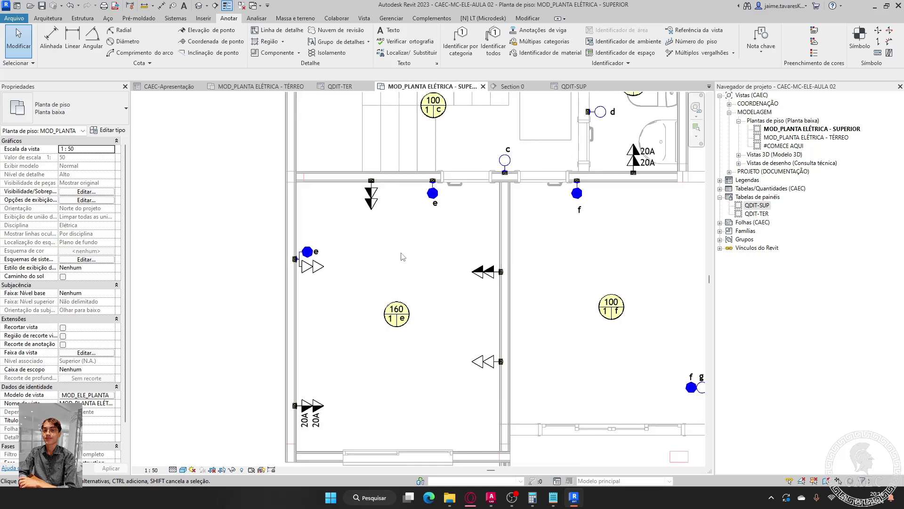
middle_drag(402, 256, 445, 259)
click(425, 200)
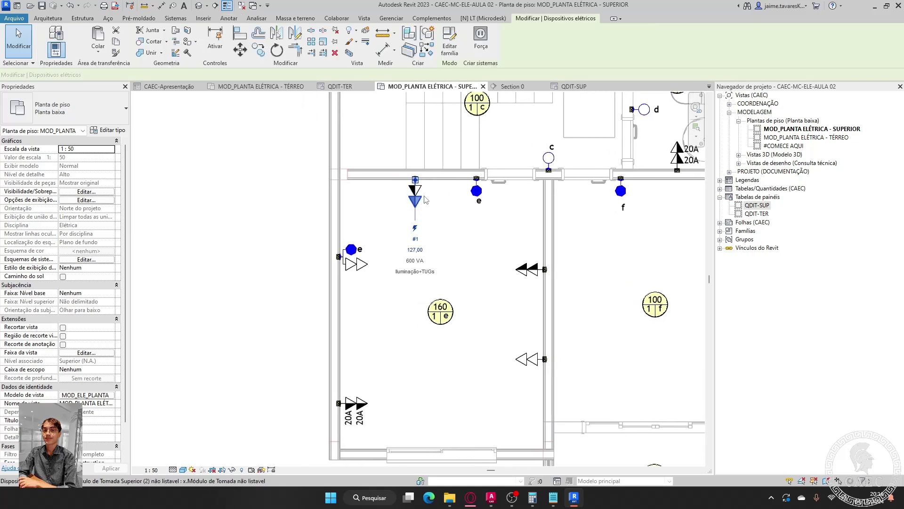
click(483, 44)
click(416, 273)
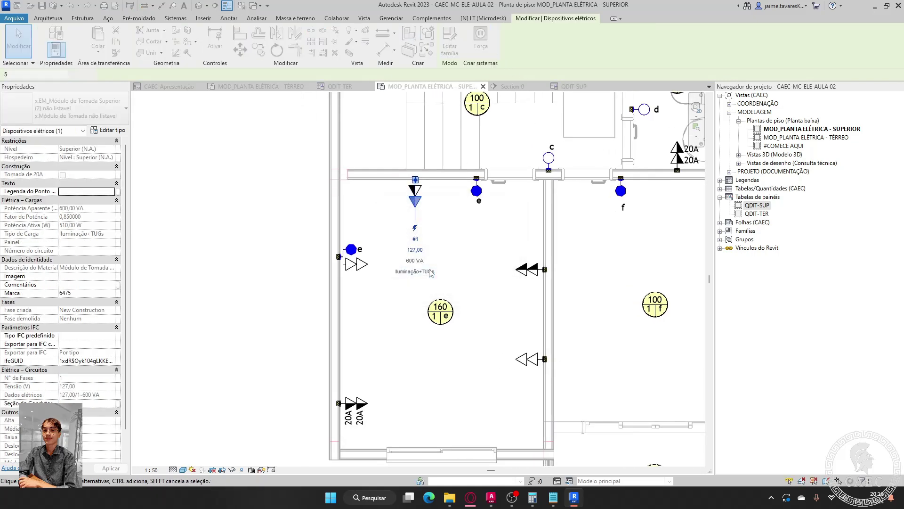
- Add the upper-wall outlet's other module, both upper left-wall outlet modules and one upper right-wall outlet module to circuit 5
click(449, 46)
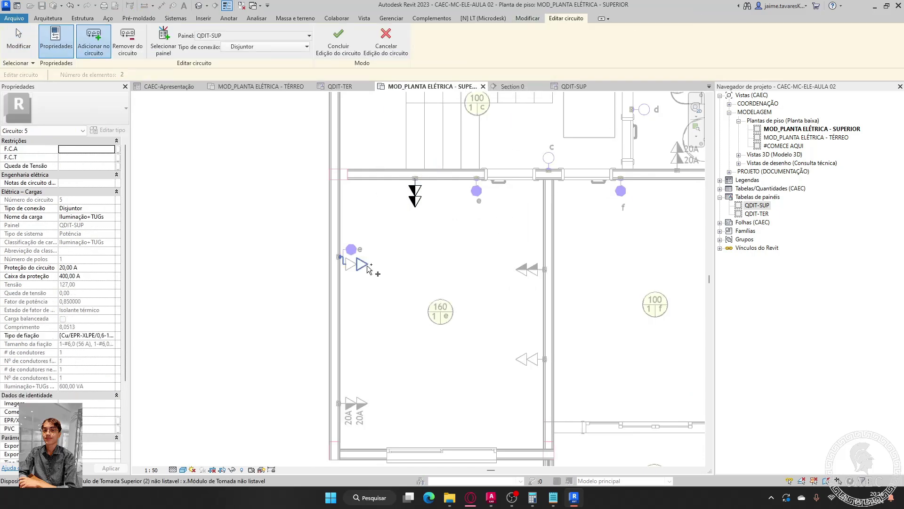
click(352, 263)
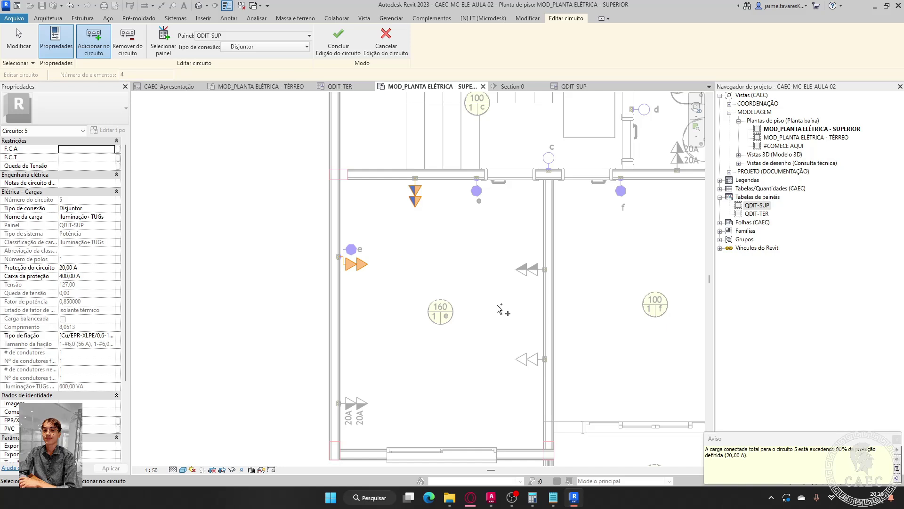
click(525, 269)
key(Escape)
click(453, 208)
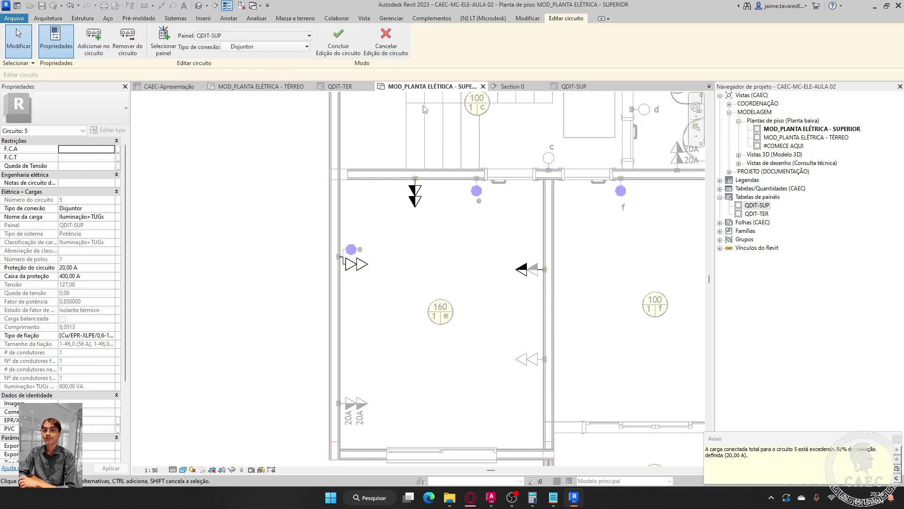
- Review circuit 5's load in the QDIT-SUP panel schedule and end the circuit editing in the upper floor plan
click(575, 87)
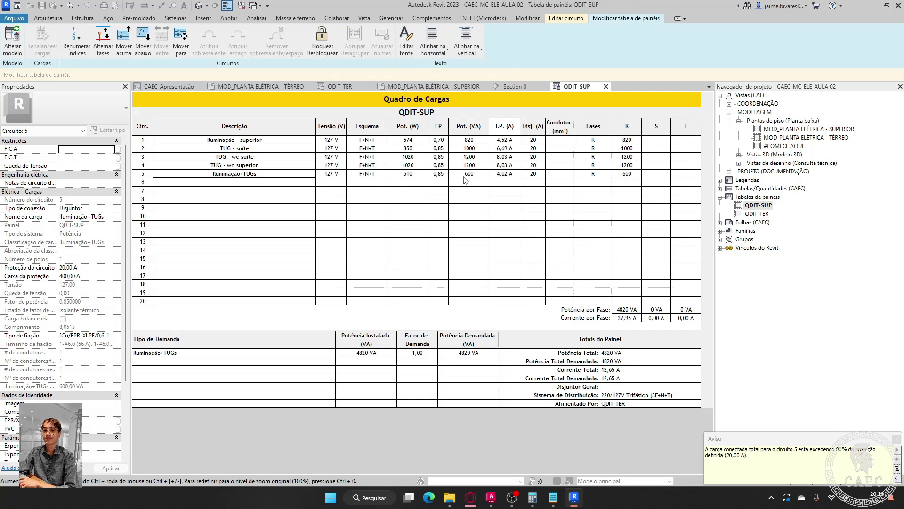
click(429, 86)
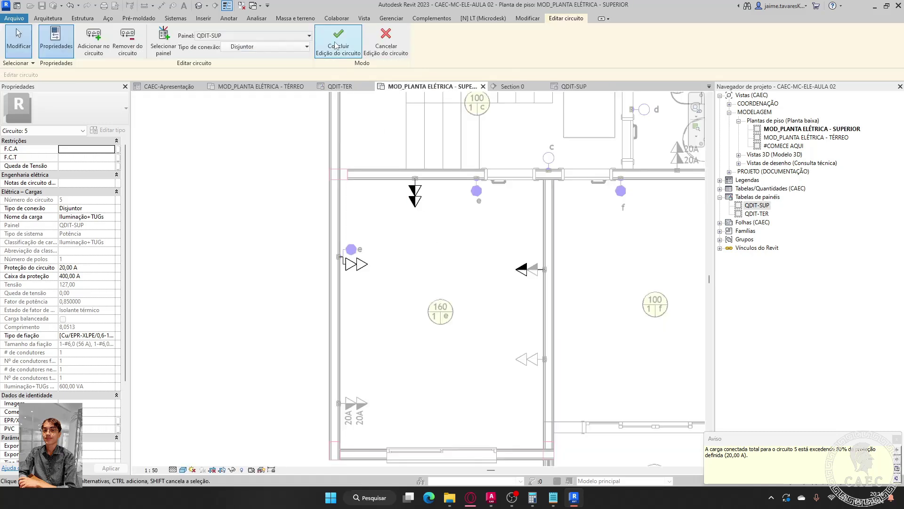
key(Escape)
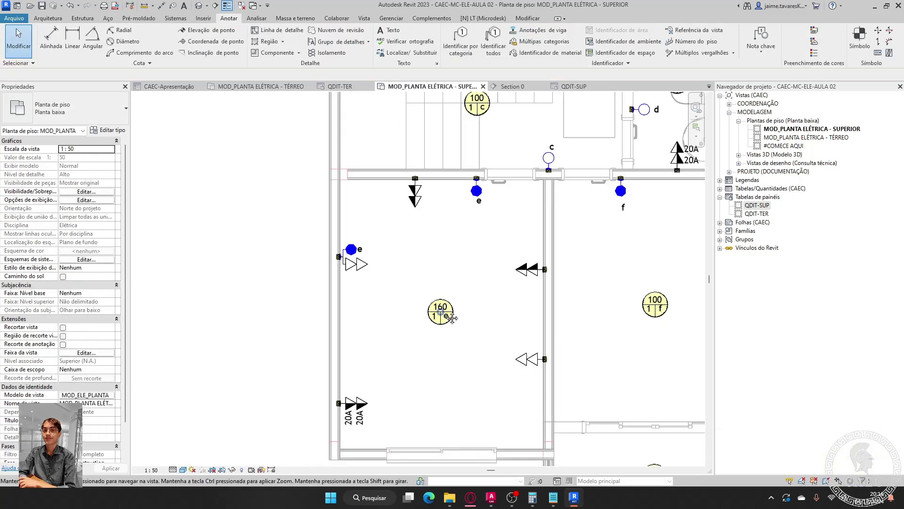
scroll(471, 231, down, 2)
scroll(558, 210, up, 3)
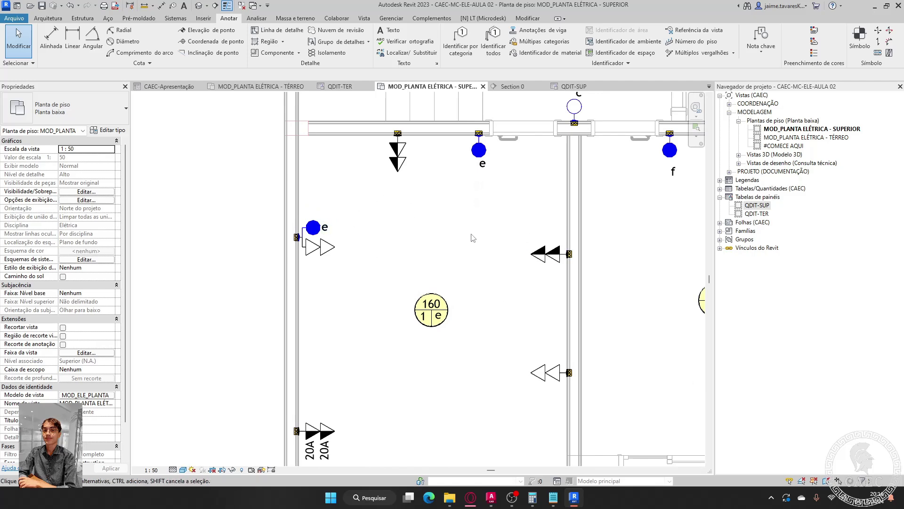
middle_drag(468, 246, 538, 115)
middle_drag(485, 161, 464, 101)
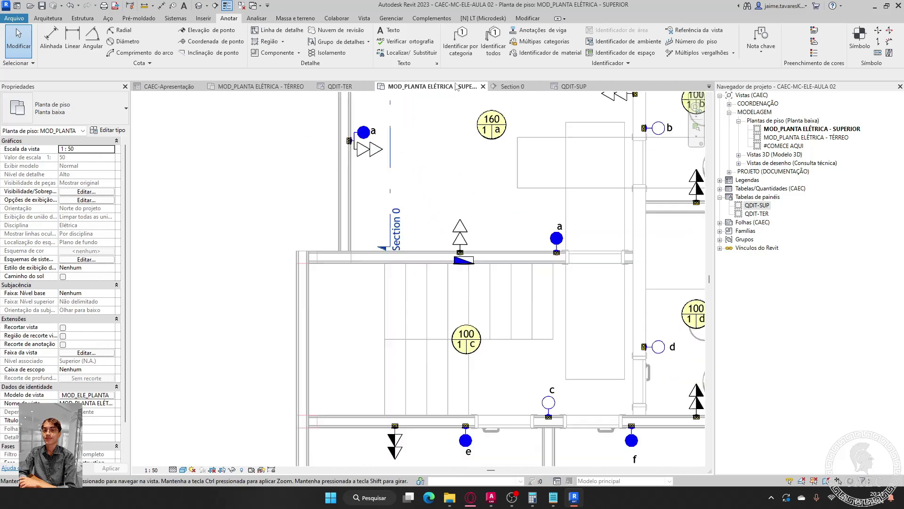
middle_drag(464, 405, 434, 198)
middle_drag(433, 231, 419, 187)
- Set the apparent power of the upper and lower modules to 100 VA on all five double outlets in room e
click(418, 187)
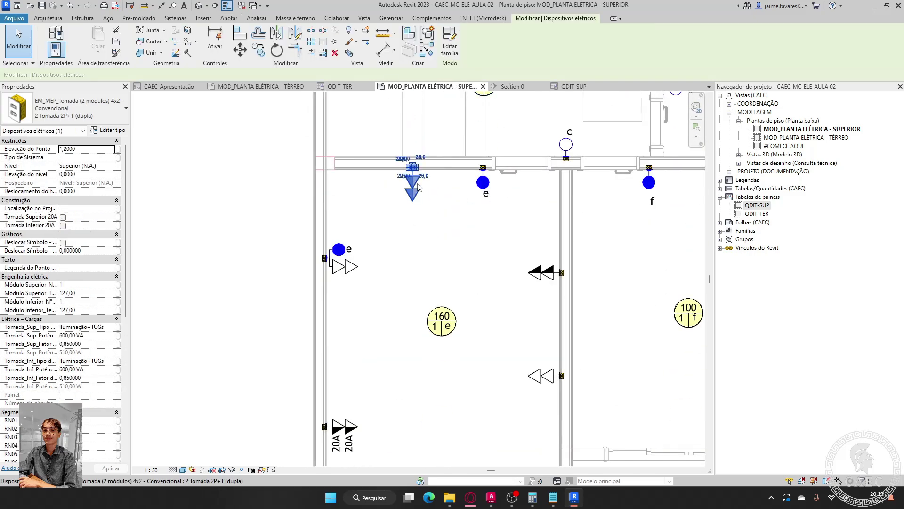
scroll(411, 179, up, 6)
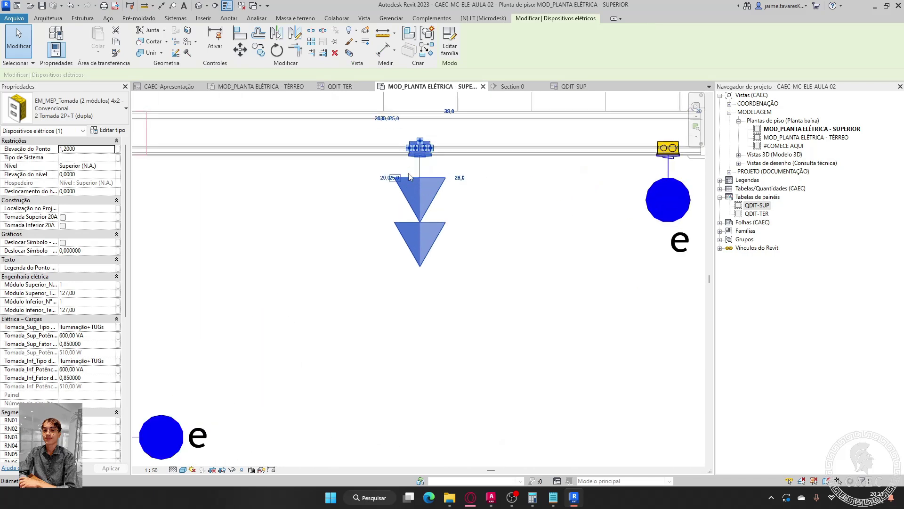
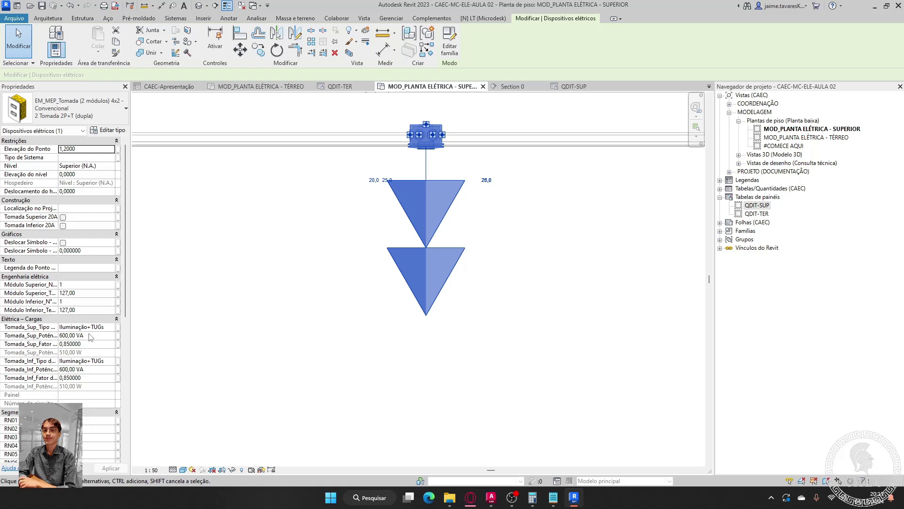
click(90, 335)
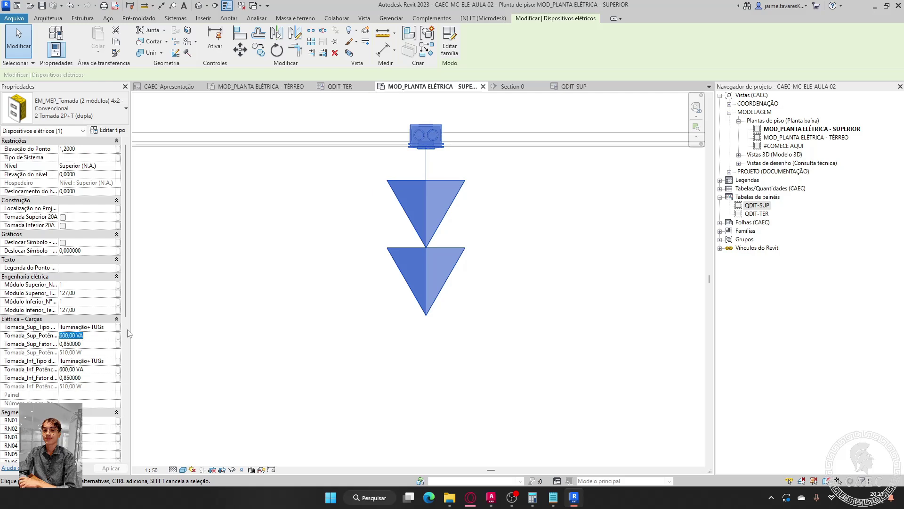
scroll(283, 320, down, 5)
middle_drag(278, 341, 277, 228)
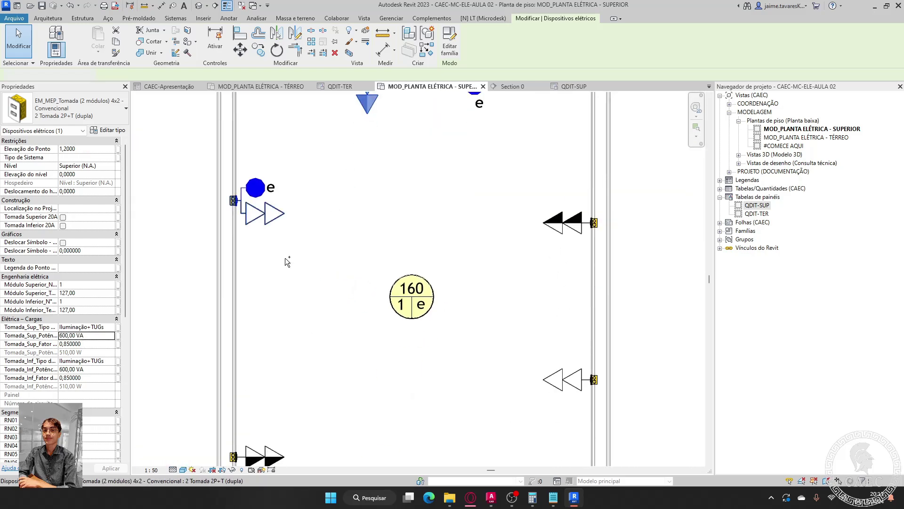
ctrl+click(265, 214)
ctrl+click(264, 456)
ctrl+click(564, 379)
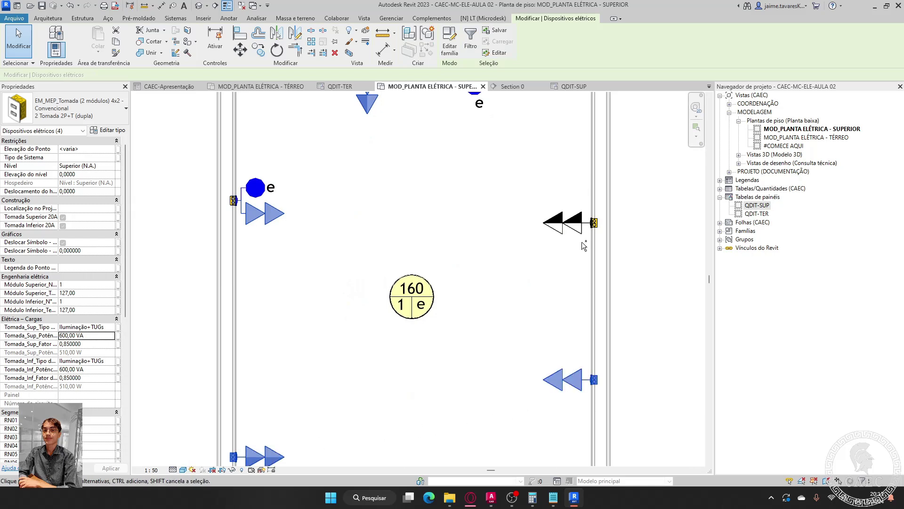
ctrl+click(565, 223)
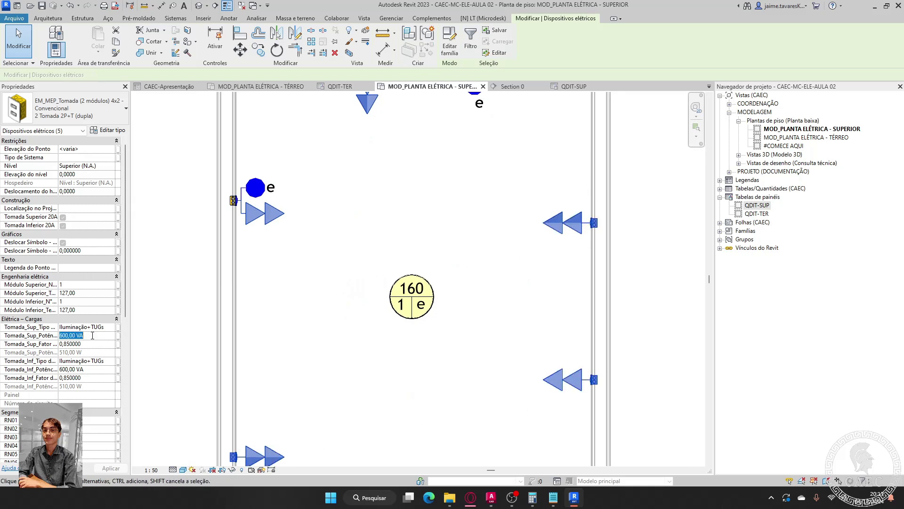
text(100)
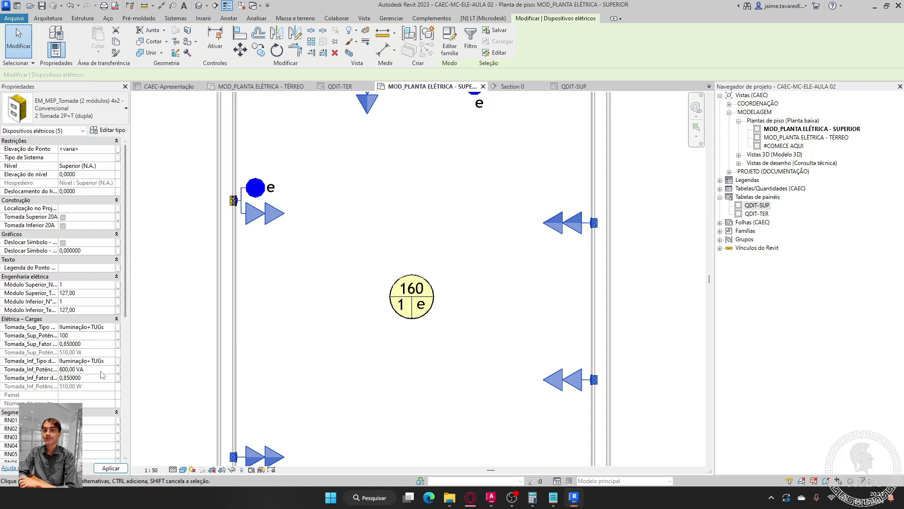
click(93, 369)
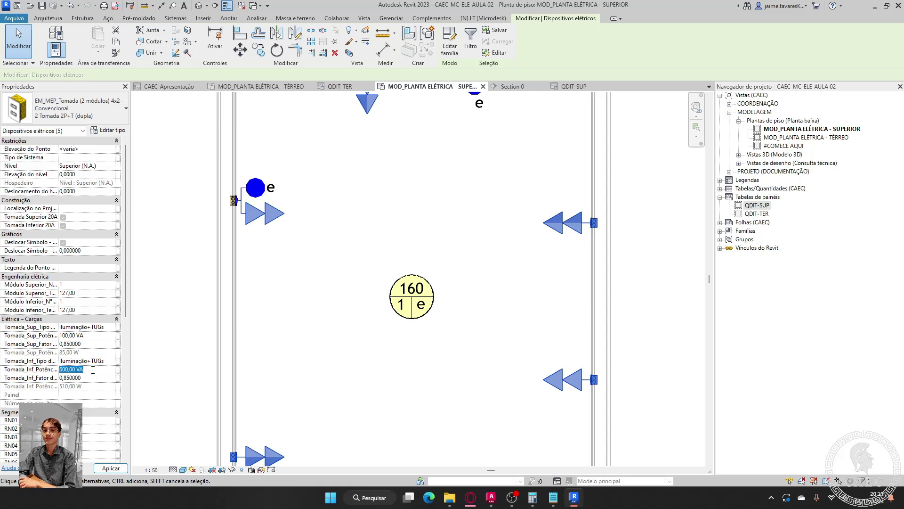
key(Return)
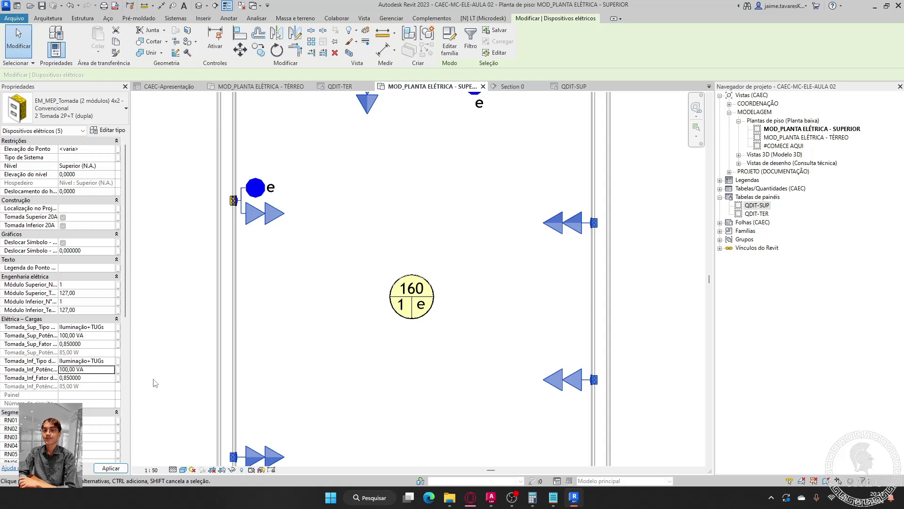
key(Delete)
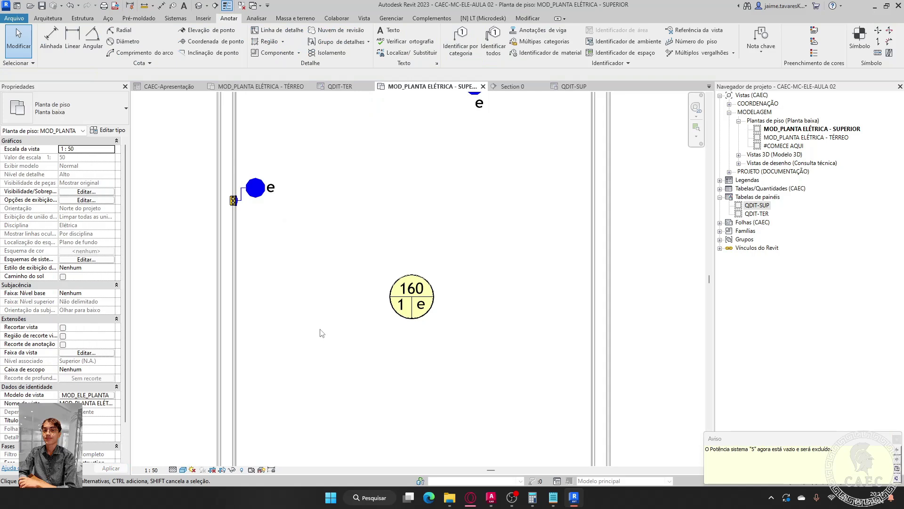
key(ctrl+z)
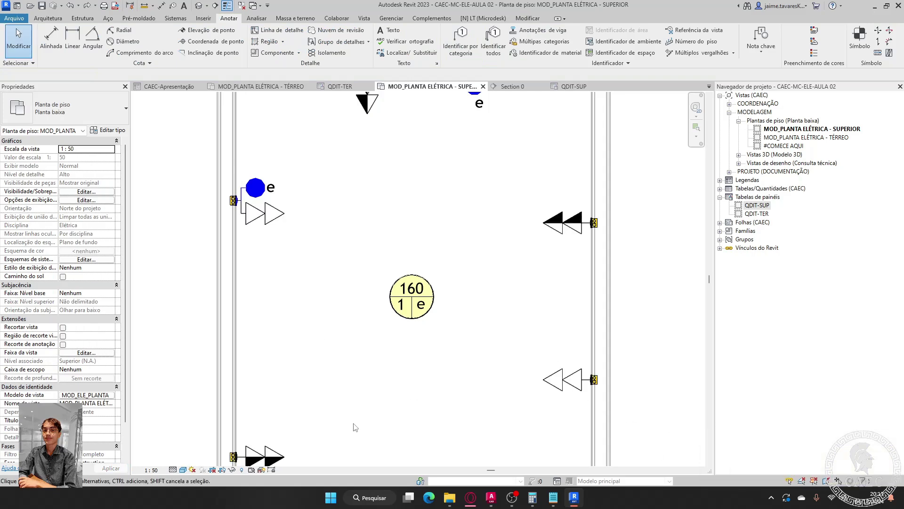
- Check the lower left-wall outlet's loads in room e and open circuit 5 for editing from the upper-wall outlet
click(274, 455)
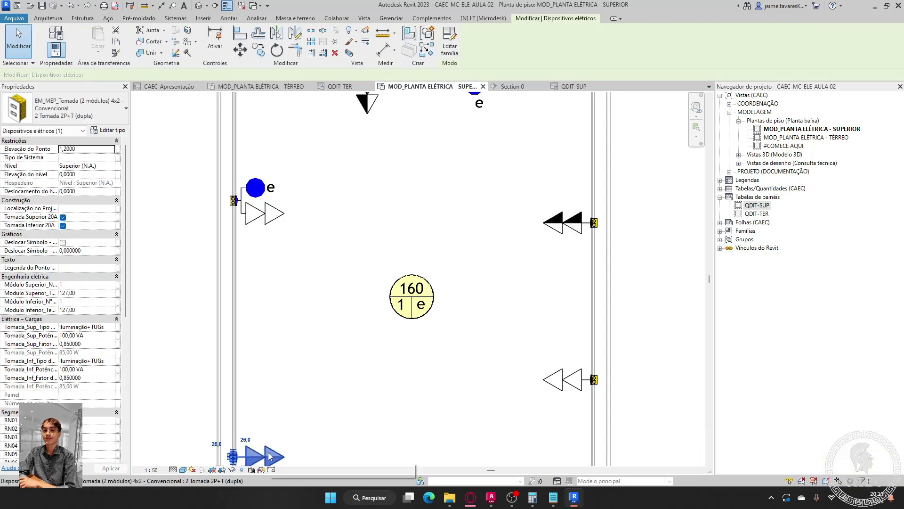
click(351, 379)
scroll(427, 414, down, 2)
scroll(391, 282, up, 5)
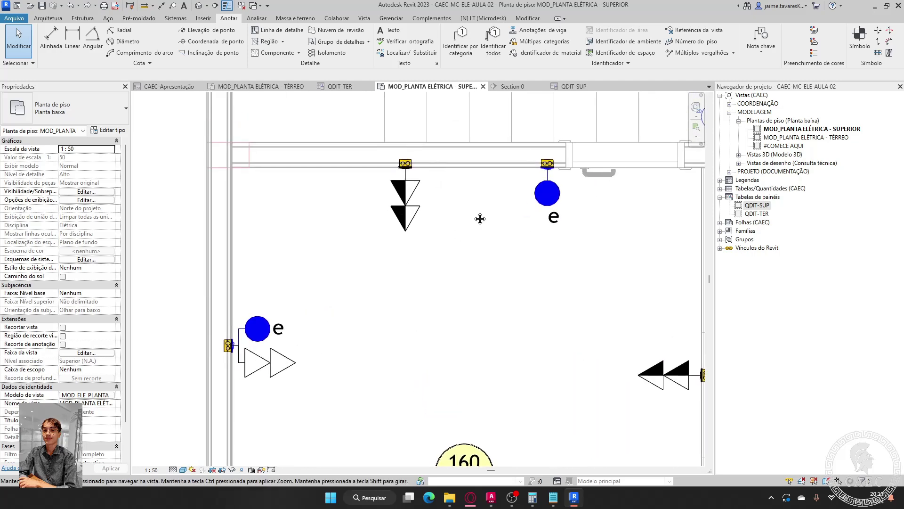
click(422, 188)
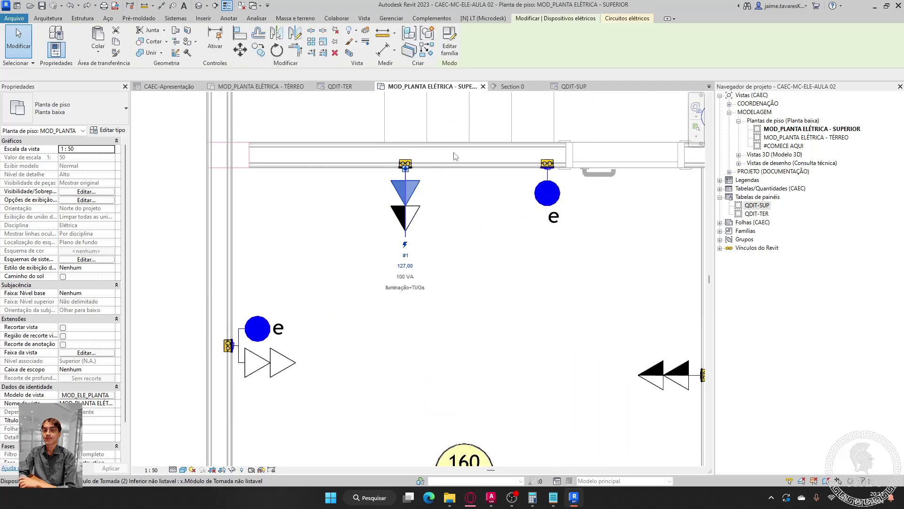
click(626, 19)
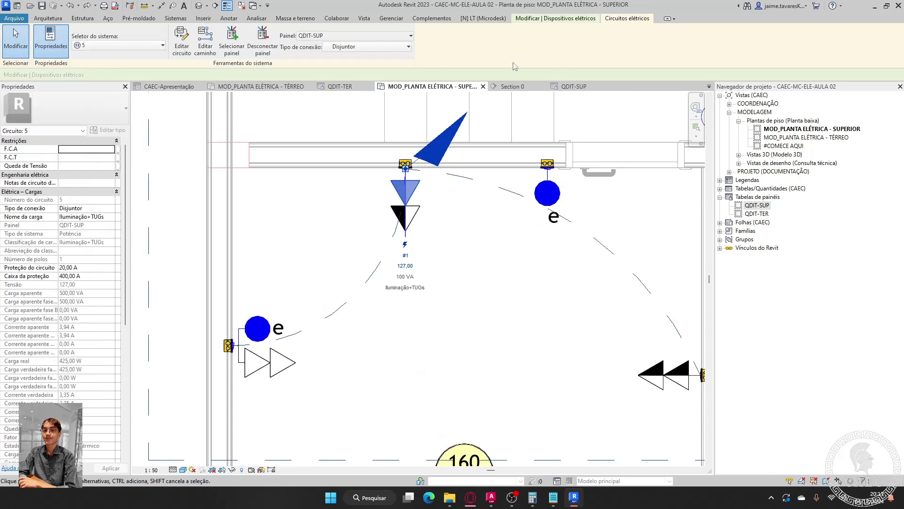
click(181, 46)
- Add the upper right-wall outlet's other module and both modules of the lower right-wall and lower left-wall outlets to circuit 5, finishing the edit
scroll(465, 249, down, 2)
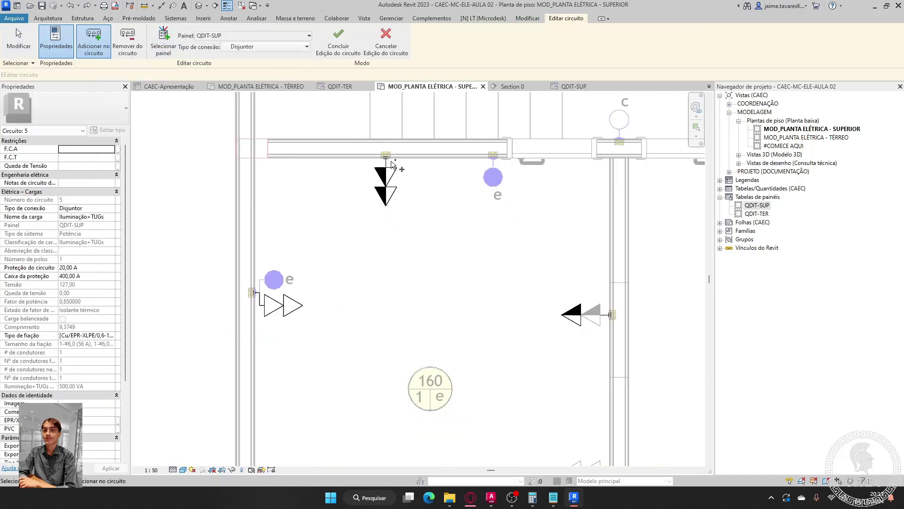
middle_drag(464, 249, 466, 113)
click(584, 178)
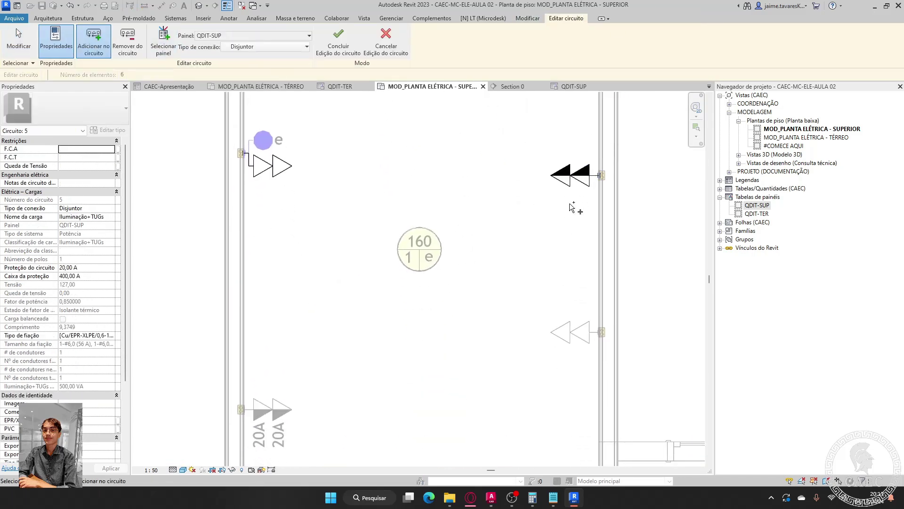
click(593, 321)
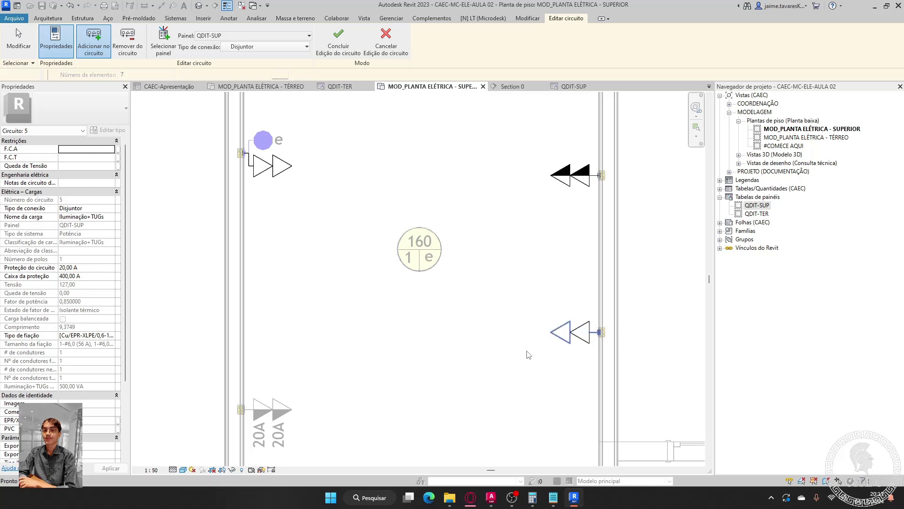
click(282, 409)
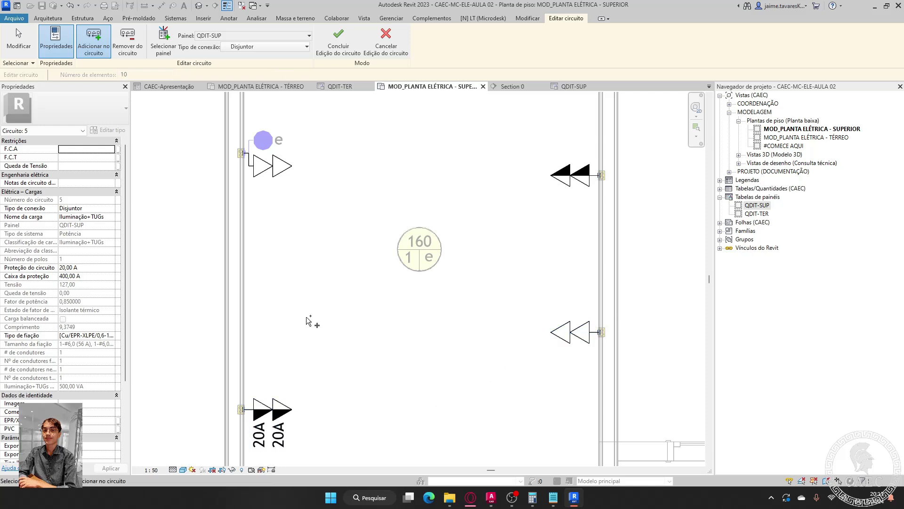
scroll(309, 318, down, 2)
middle_drag(347, 250, 345, 298)
scroll(331, 276, up, 2)
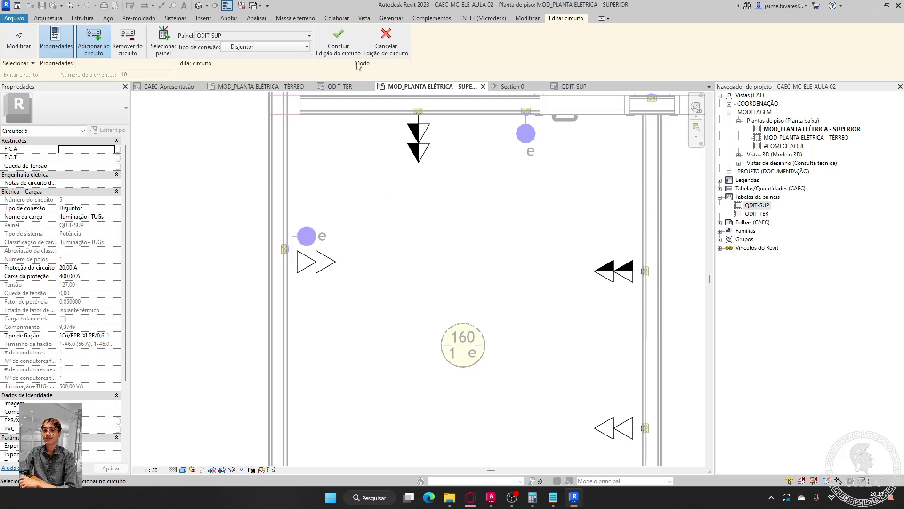
click(339, 44)
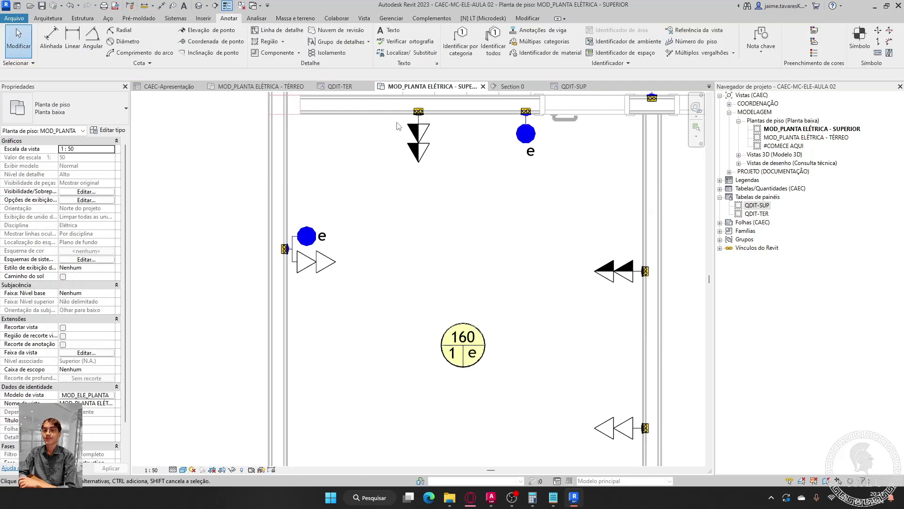
- Check the upper floor drawing in AutoCAD, dismissing its license notice, and rename circuit 5 in the QDIT-SUP panel schedule as TUG - quarto 01
click(576, 87)
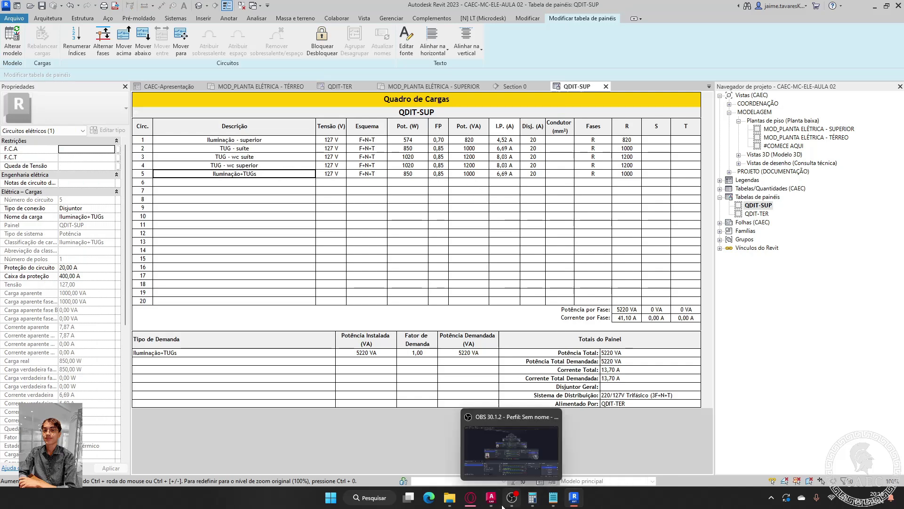
mouse_move(490, 497)
click(479, 457)
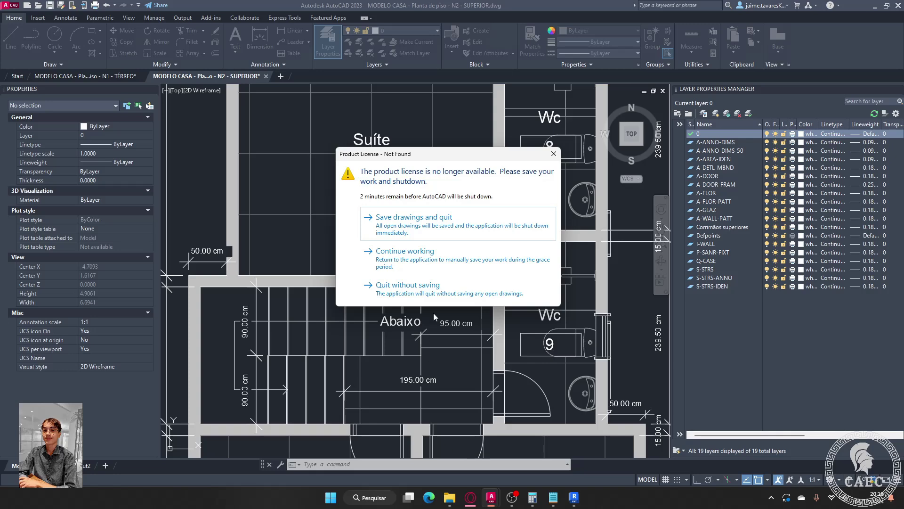
click(554, 153)
middle_drag(542, 330, 542, 146)
middle_drag(490, 382, 490, 153)
click(571, 497)
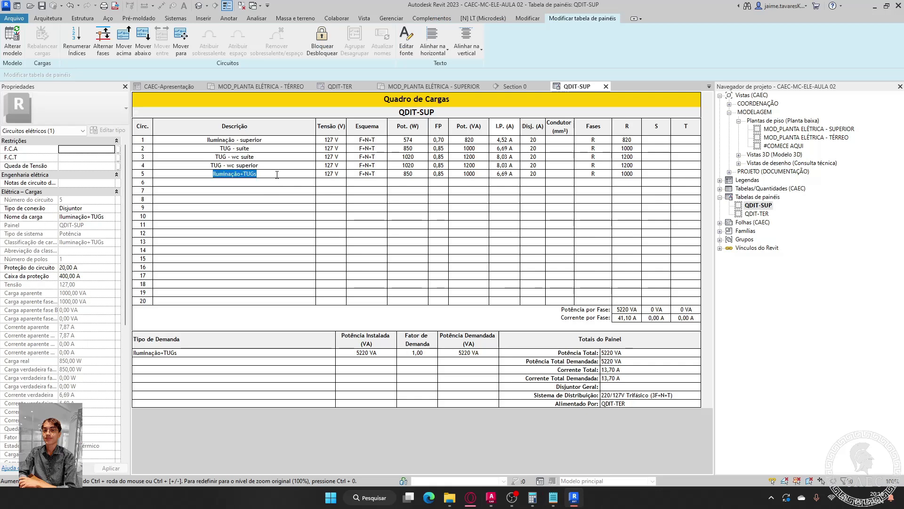
text(quarto 01)
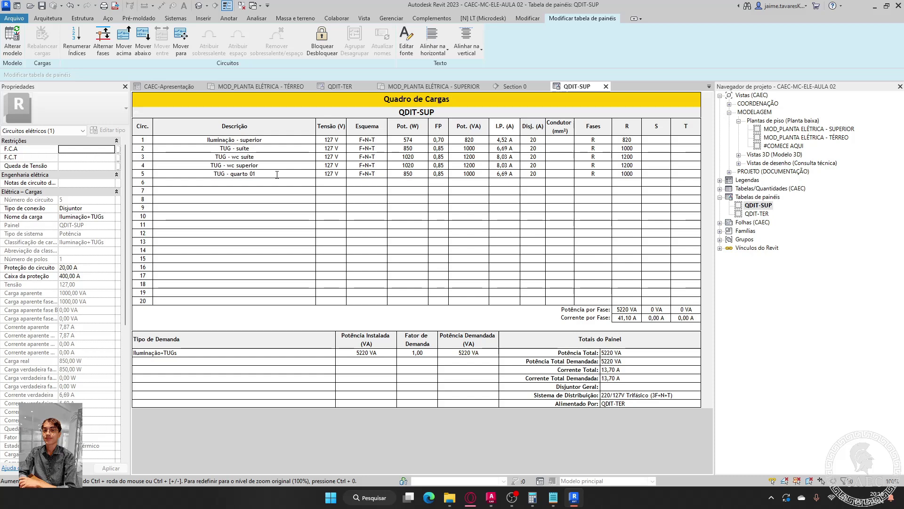
key(Return)
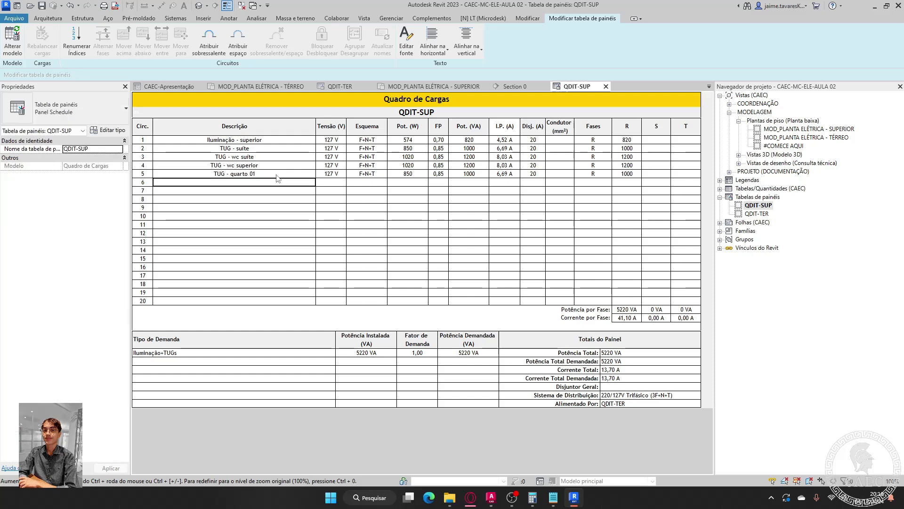
- In the upper floor plan, place two double outlets like room e's lower right-wall one on room f's right wall, level with room e's outlets
click(433, 86)
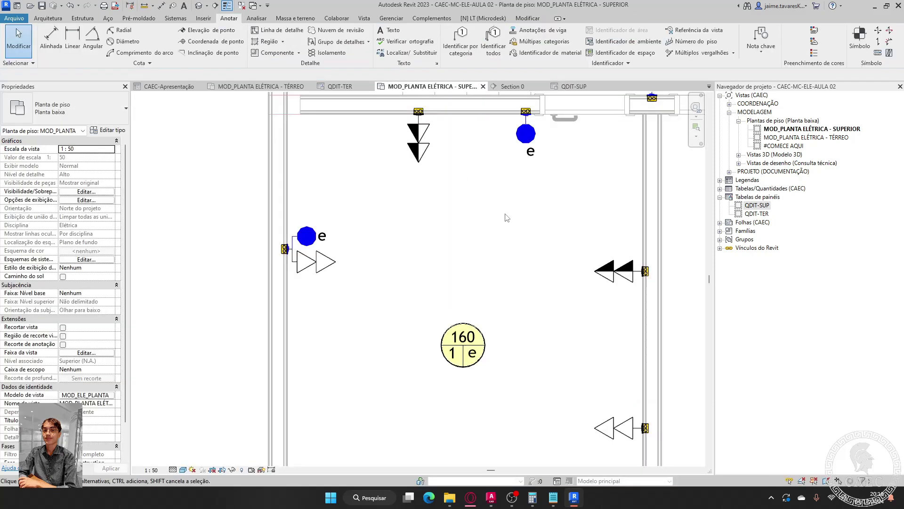
scroll(416, 163, down, 2)
middle_drag(416, 162, 287, 219)
middle_drag(565, 236, 478, 239)
middle_drag(327, 274, 368, 251)
scroll(348, 264, up, 2)
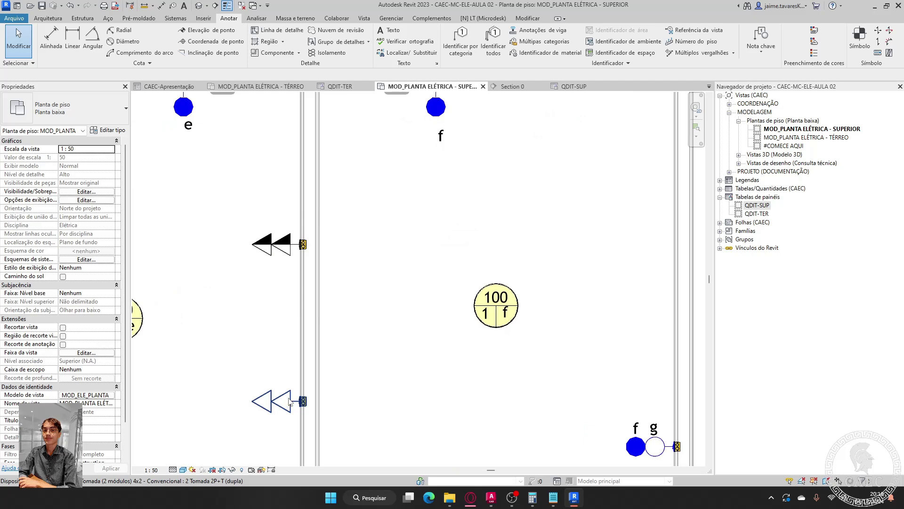
click(290, 402)
key(c)
key(s)
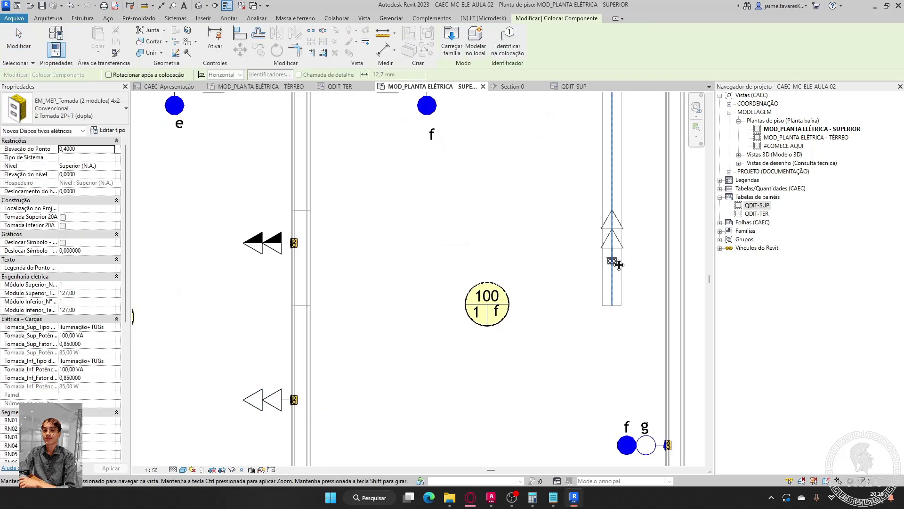
scroll(580, 261, down, 3)
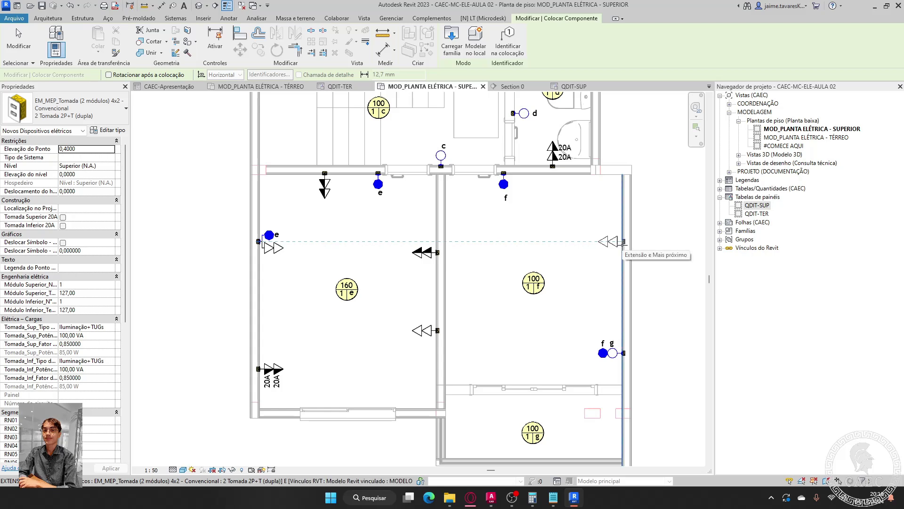
click(624, 241)
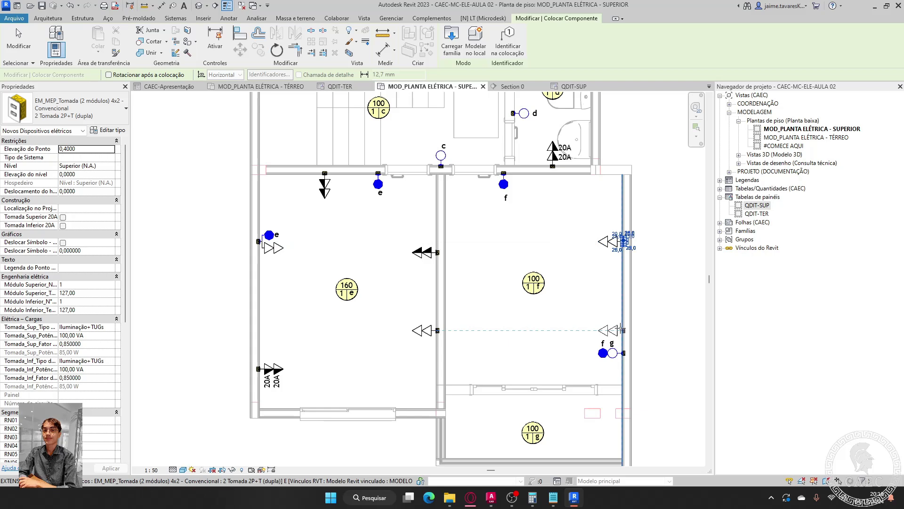
click(622, 330)
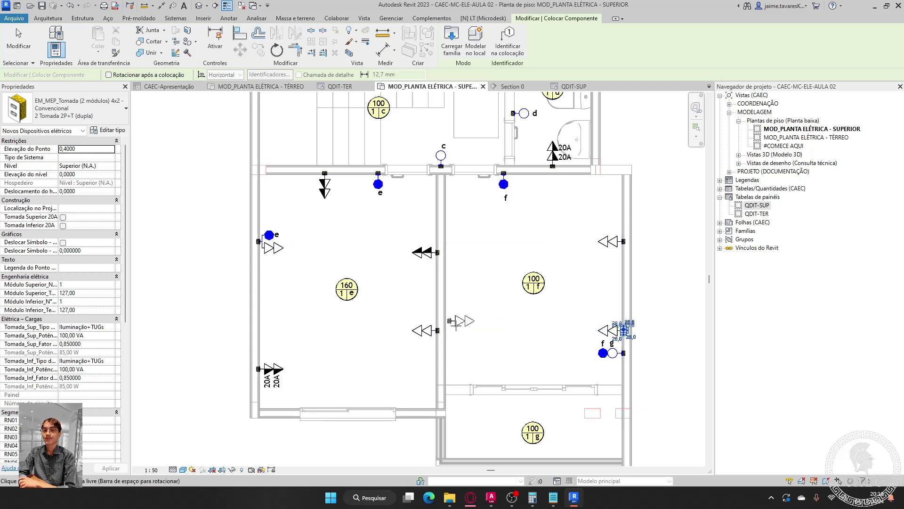
- Place two double outlets on room f's left wall, opposite room e's outlets, and one on its upper wall
click(445, 330)
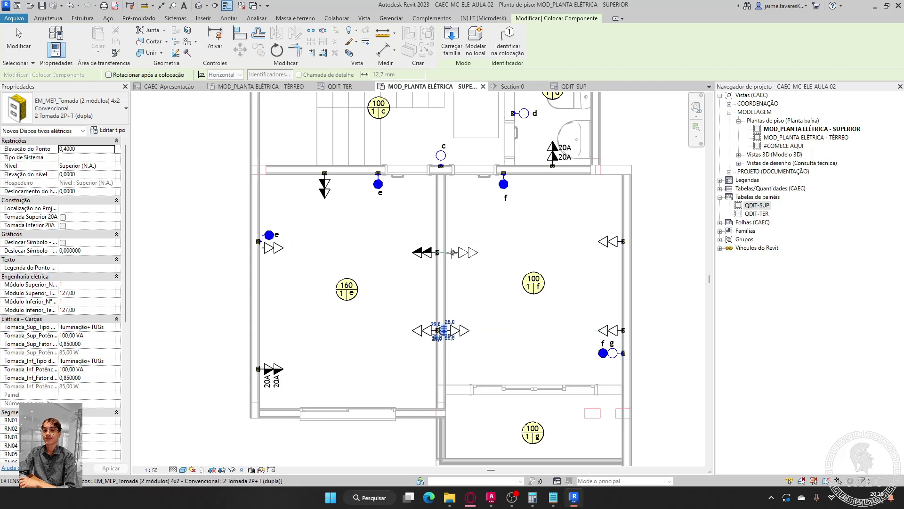
click(452, 252)
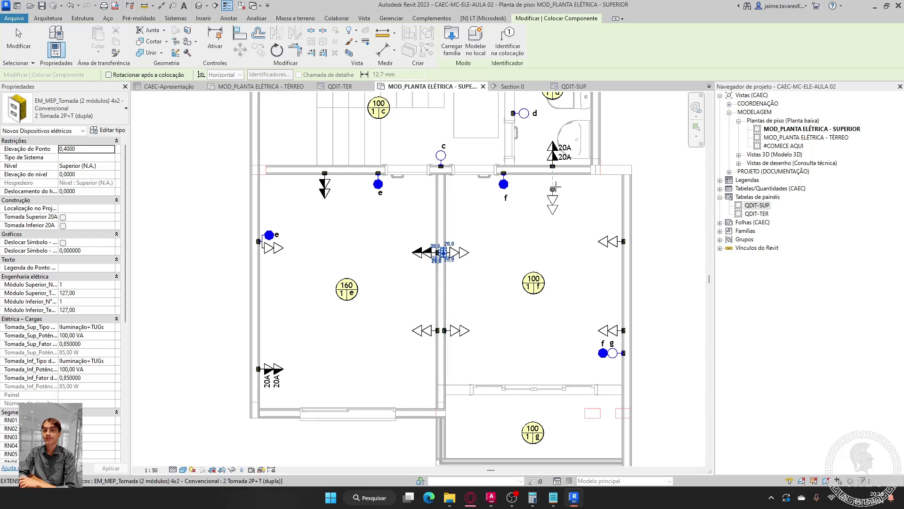
click(544, 174)
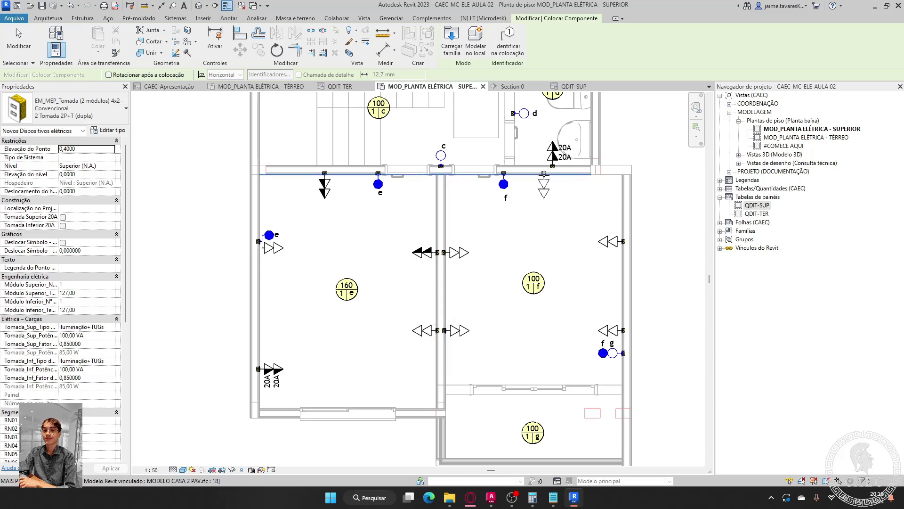
key(Escape)
key(Escape)
scroll(563, 238, up, 2)
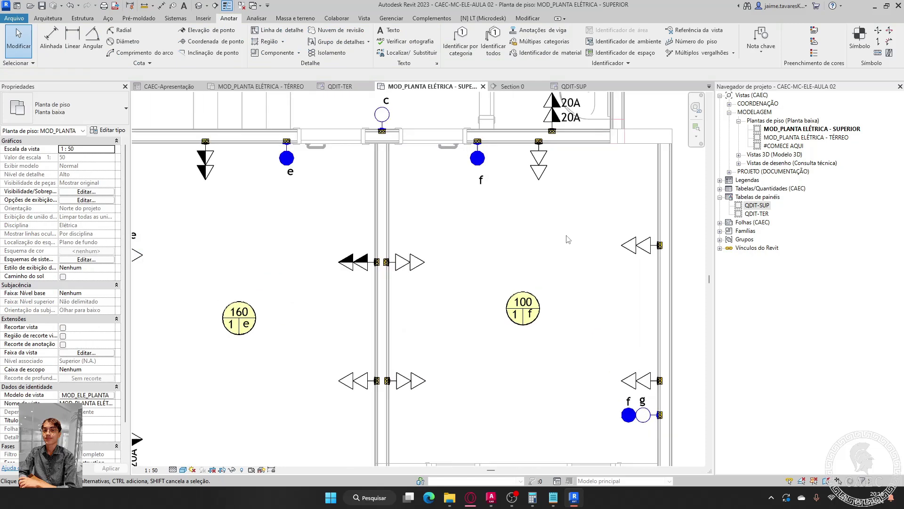
- Align room f's upper right-wall outlet with the center of room e's left-wall outlet
middle_drag(568, 239, 585, 276)
key(a)
key(l)
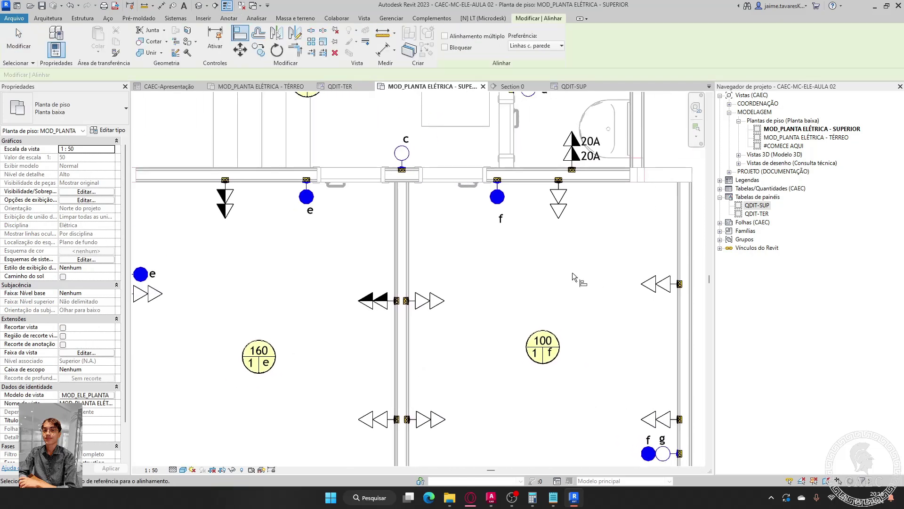
middle_drag(226, 271, 363, 268)
scroll(306, 278, up, 5)
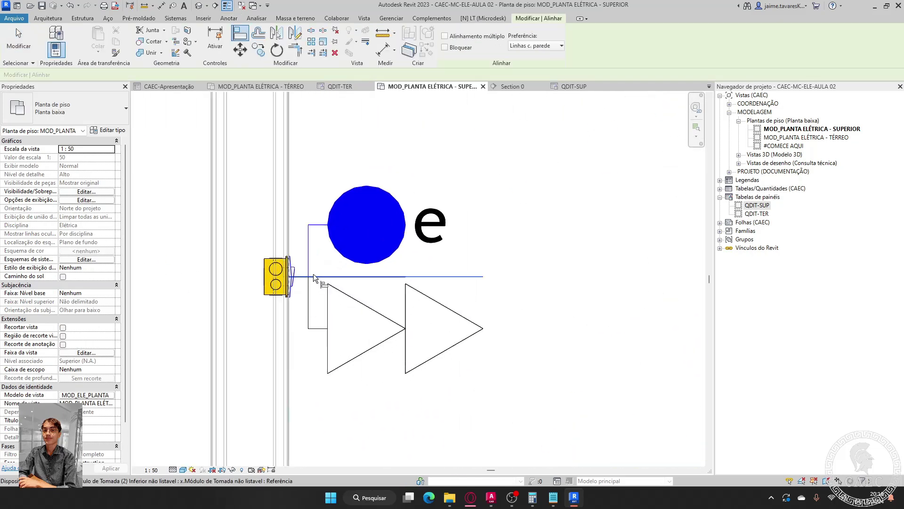
scroll(313, 274, down, 5)
middle_drag(535, 286, 423, 263)
scroll(520, 258, up, 5)
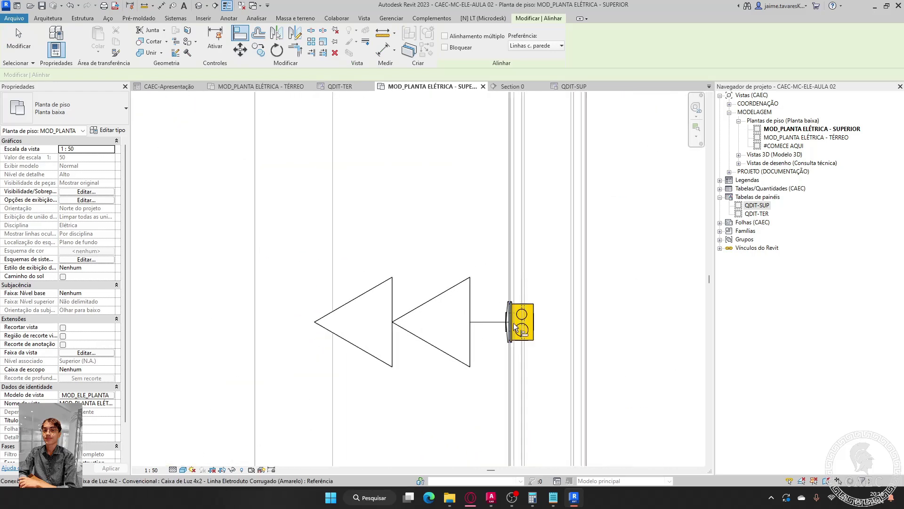
click(515, 326)
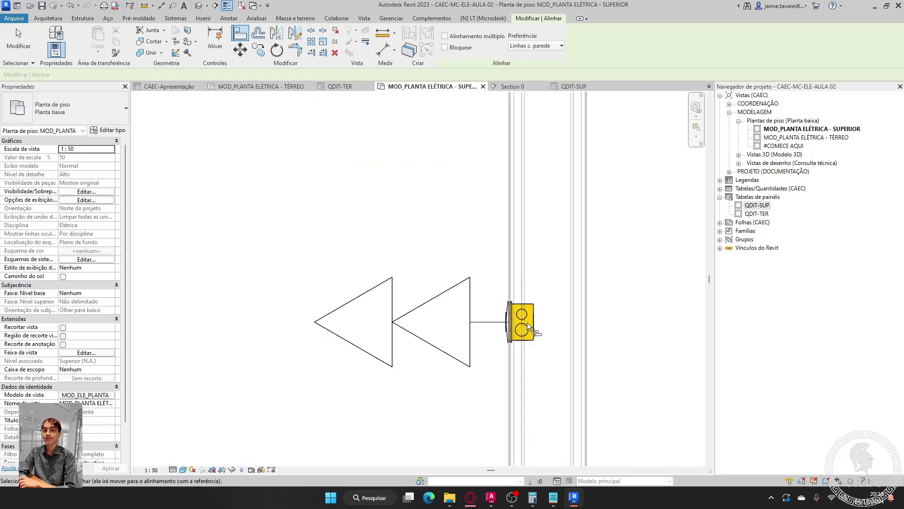
click(509, 324)
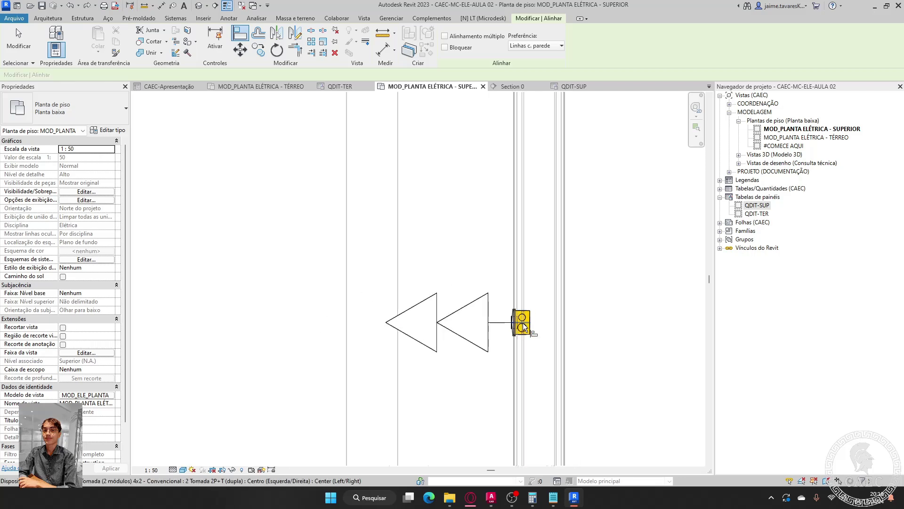
- Align room f's two left-wall outlets with room e's outlets on the opposite face of the shared wall
scroll(523, 326, down, 5)
middle_drag(484, 356, 507, 259)
scroll(293, 169, up, 5)
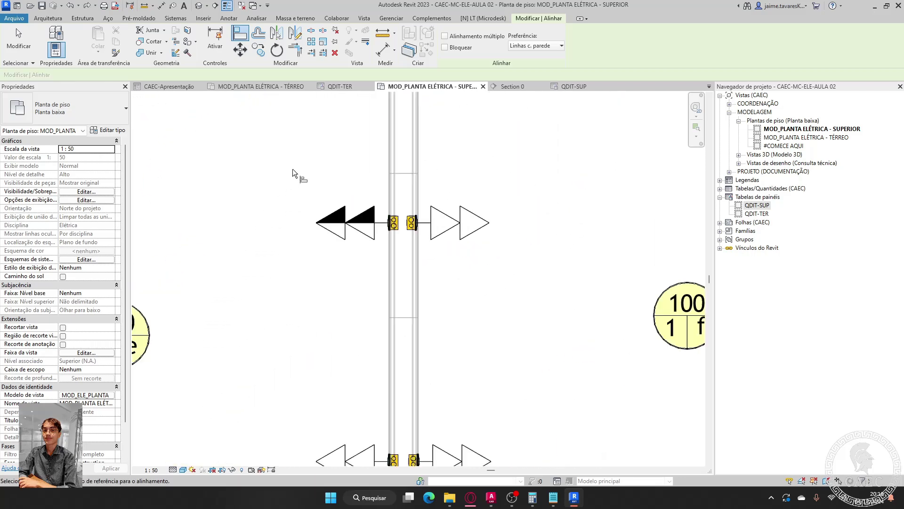
scroll(391, 186, up, 3)
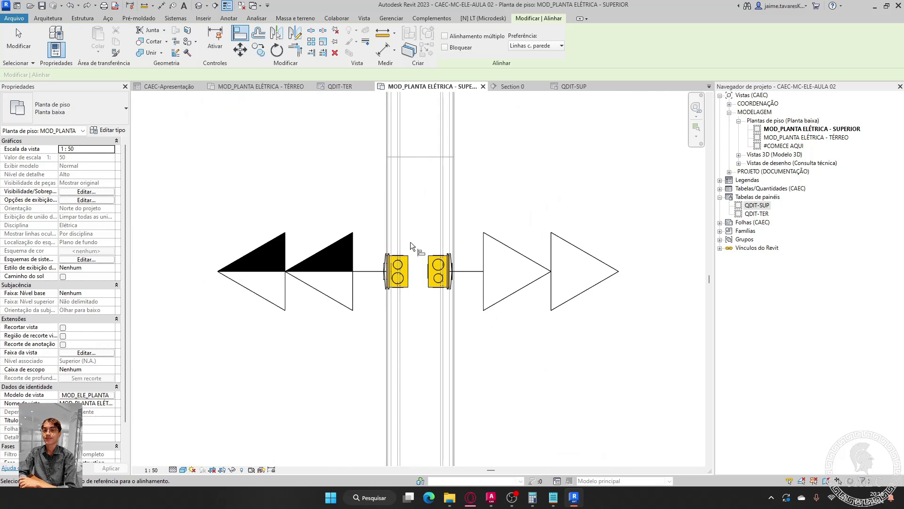
click(437, 274)
middle_drag(490, 348, 471, 162)
scroll(471, 162, down, 3)
middle_drag(473, 299, 456, 219)
scroll(444, 356, up, 3)
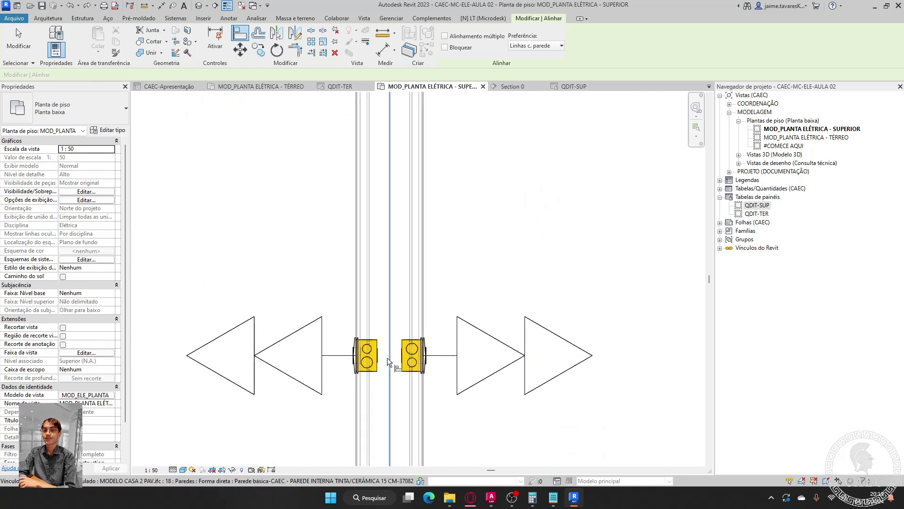
click(374, 354)
click(409, 355)
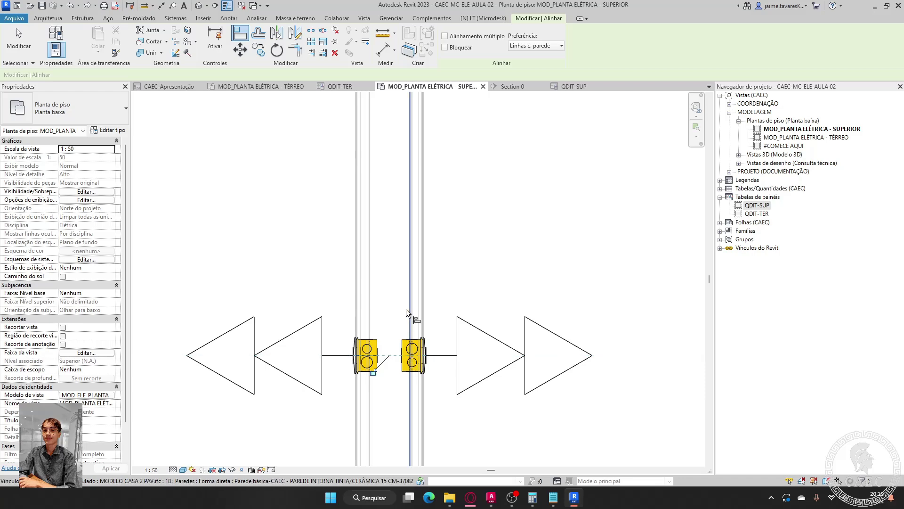
- Align room f's lower right-wall outlet with the center of the f/g switch box on the same wall
scroll(433, 300, down, 3)
middle_drag(476, 288, 165, 189)
scroll(613, 276, up, 4)
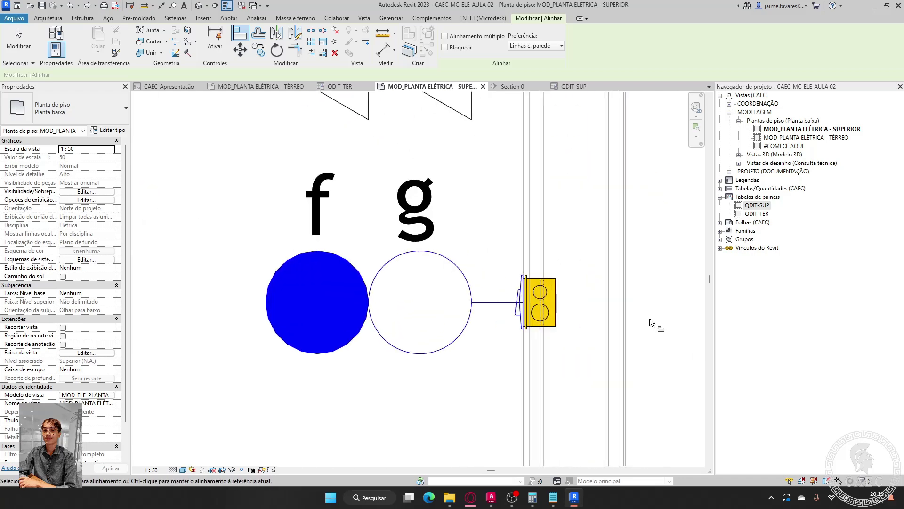
click(556, 304)
middle_drag(585, 222, 599, 423)
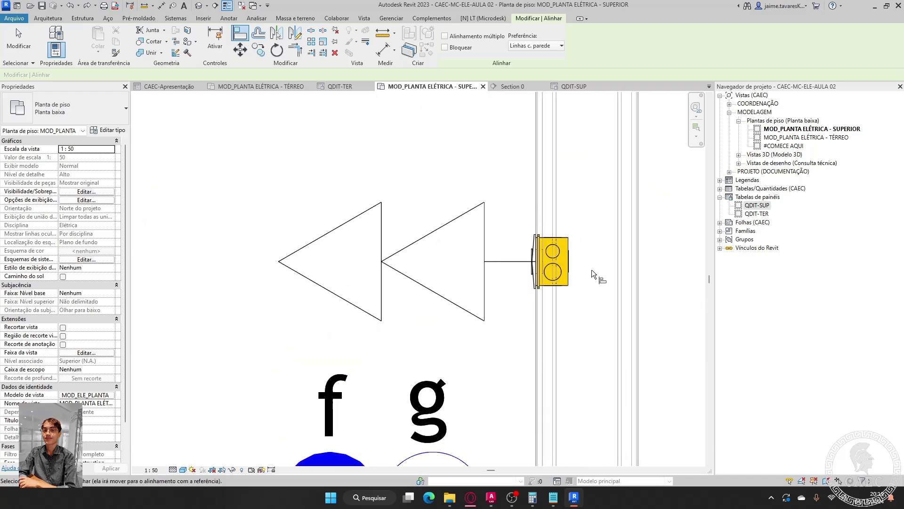
click(560, 266)
scroll(560, 263, down, 4)
key(Escape)
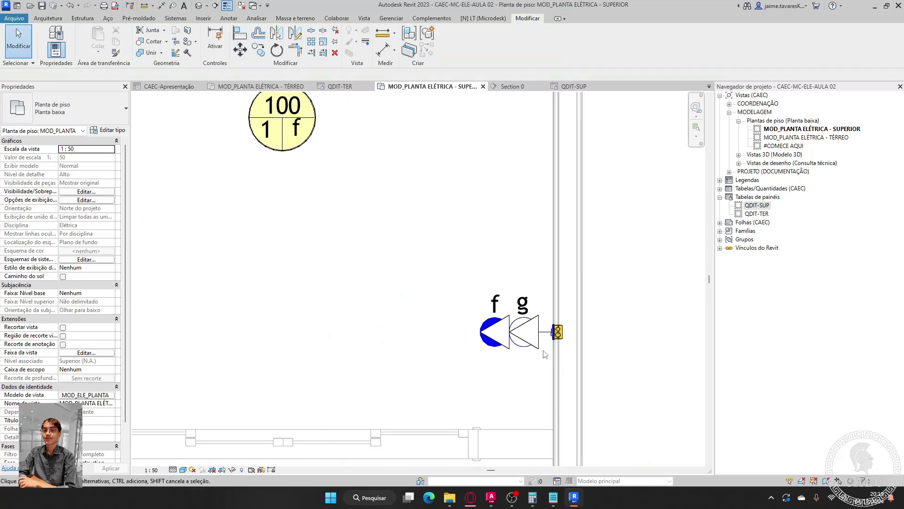
- Enable the symbol offset (Deslocar Símbolo) for both the lower right-wall outlet and the f/g switch in room f
click(544, 354)
click(62, 243)
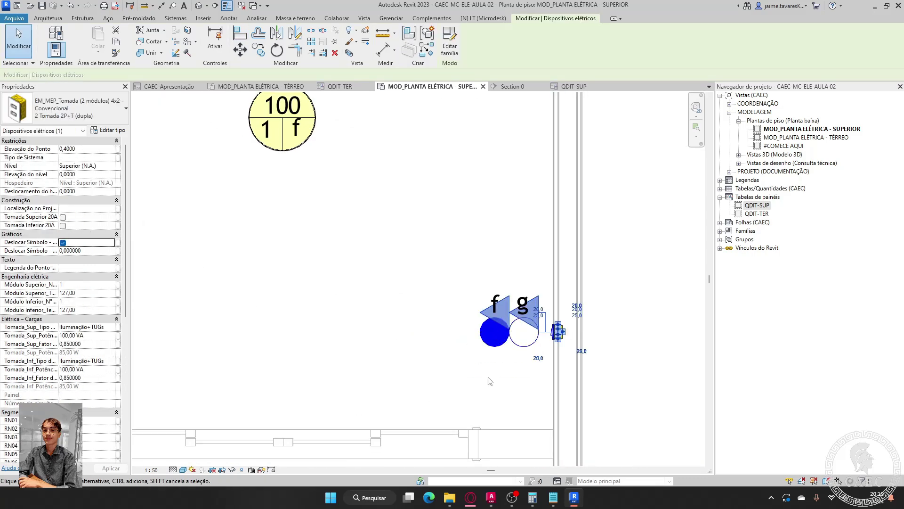
click(488, 352)
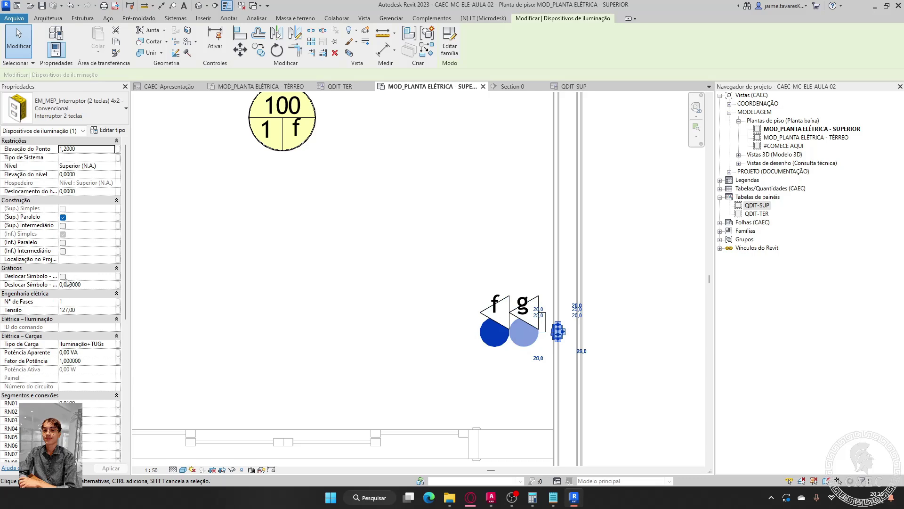
click(63, 276)
click(391, 216)
middle_drag(462, 195, 448, 236)
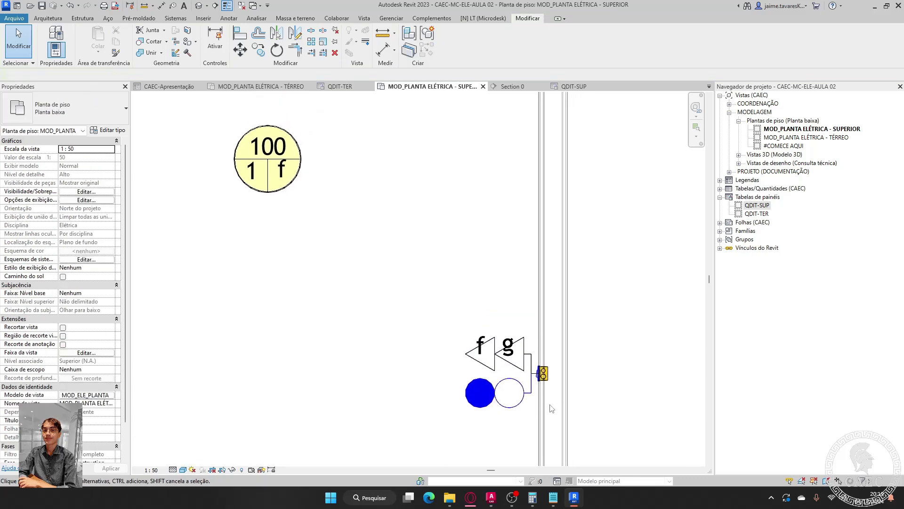
- Move the f and g switch tags together to just below the offset switch symbols
middle_drag(550, 405, 550, 293)
scroll(549, 293, up, 1)
click(488, 216)
ctrl+click(457, 210)
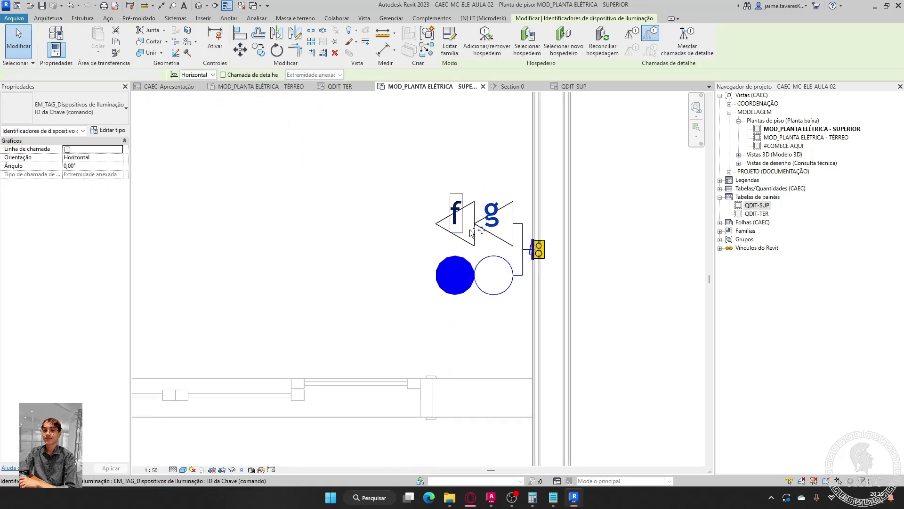
drag(494, 222, 498, 328)
click(337, 212)
- Set the point elevation (Elevação do Ponto) of room f's upper left-wall outlet to 1,2
scroll(337, 212, down, 3)
middle_drag(337, 212, 424, 349)
scroll(417, 302, down, 3)
middle_drag(417, 301, 435, 375)
scroll(442, 332, up, 2)
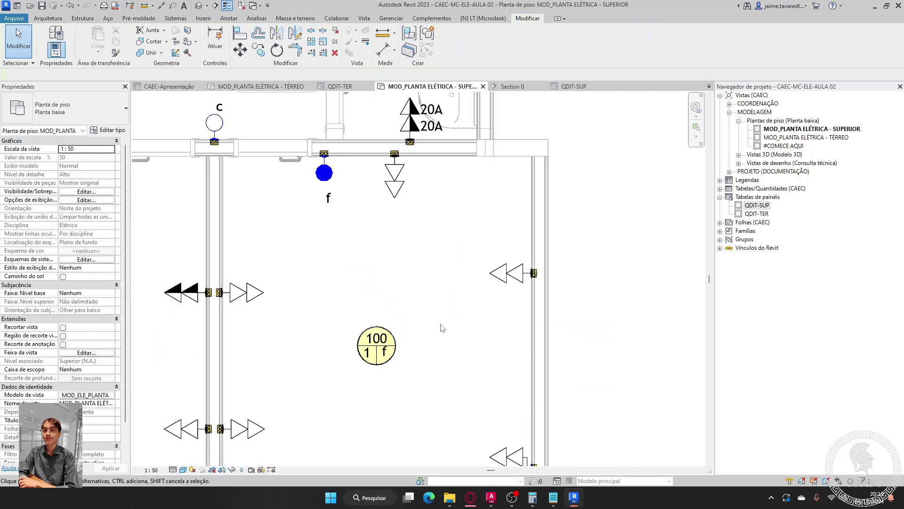
middle_drag(442, 329, 514, 245)
middle_drag(420, 271, 466, 330)
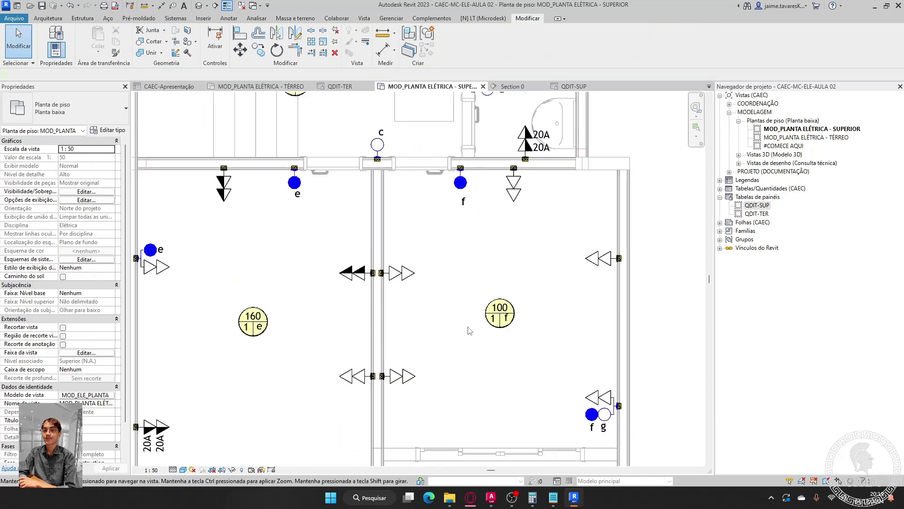
scroll(423, 328, up, 5)
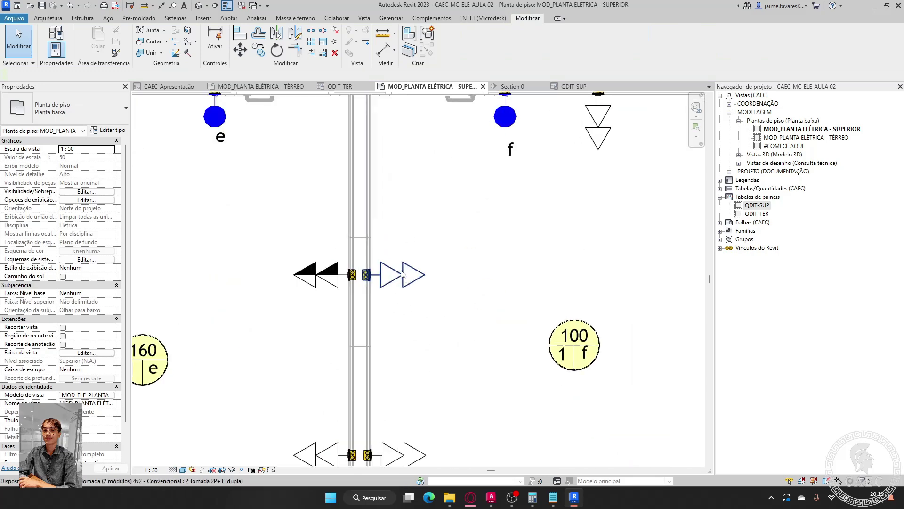
drag(487, 327, 407, 243)
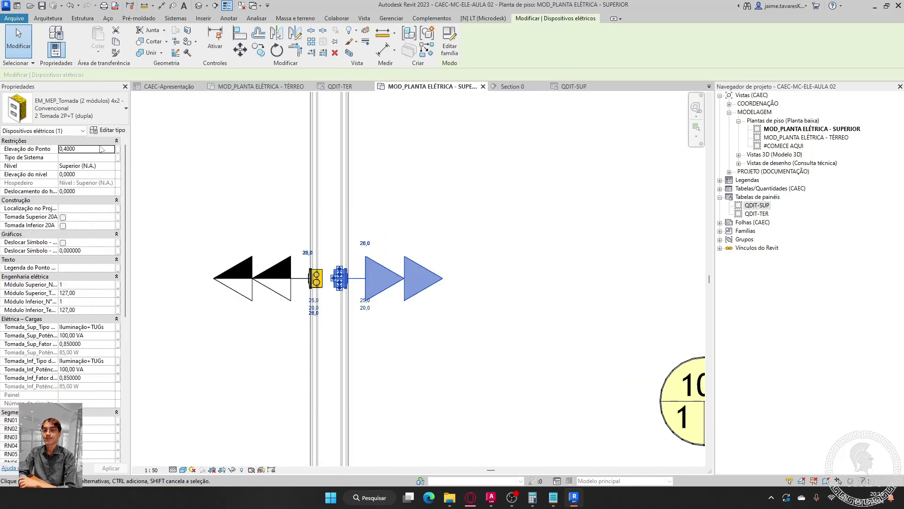
click(101, 148)
text(1,2)
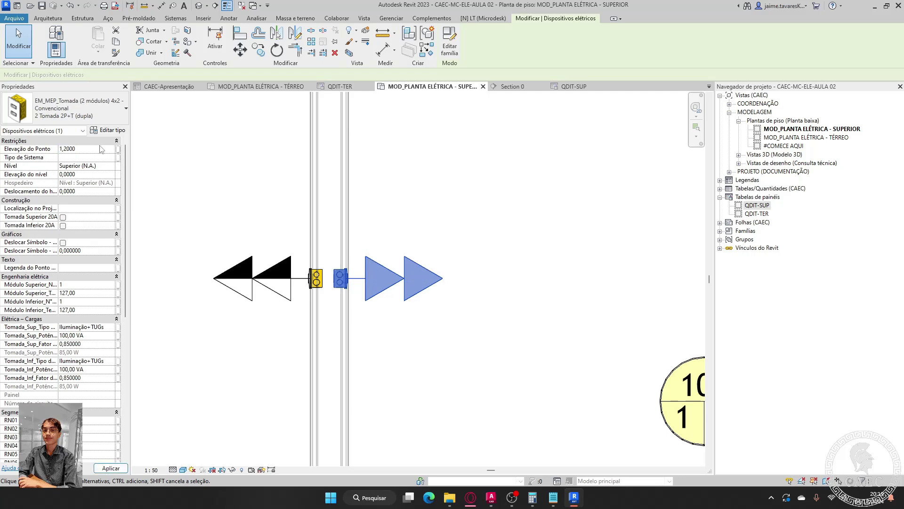
click(578, 193)
- Dimension room f's upper-wall outlet to both ends of its wall segment and apply an EQ constraint to center it
scroll(343, 372, down, 3)
scroll(424, 240, up, 4)
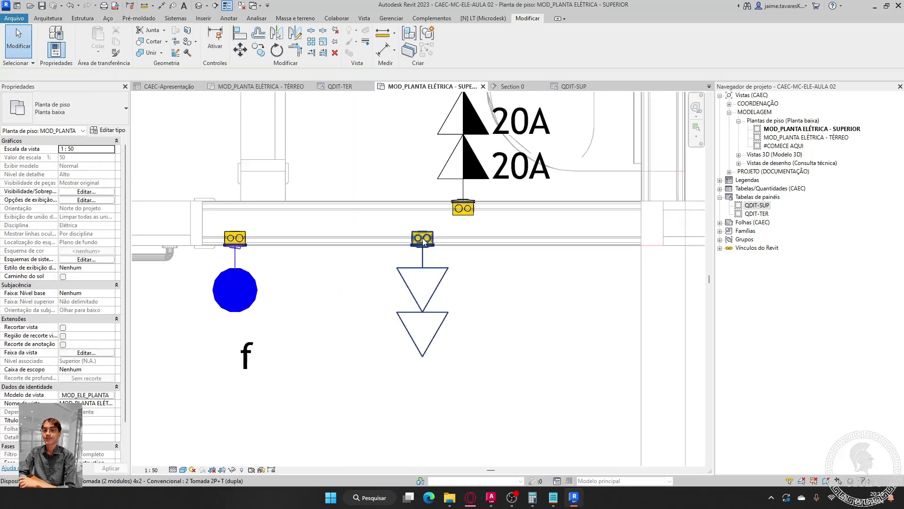
key(d)
key(i)
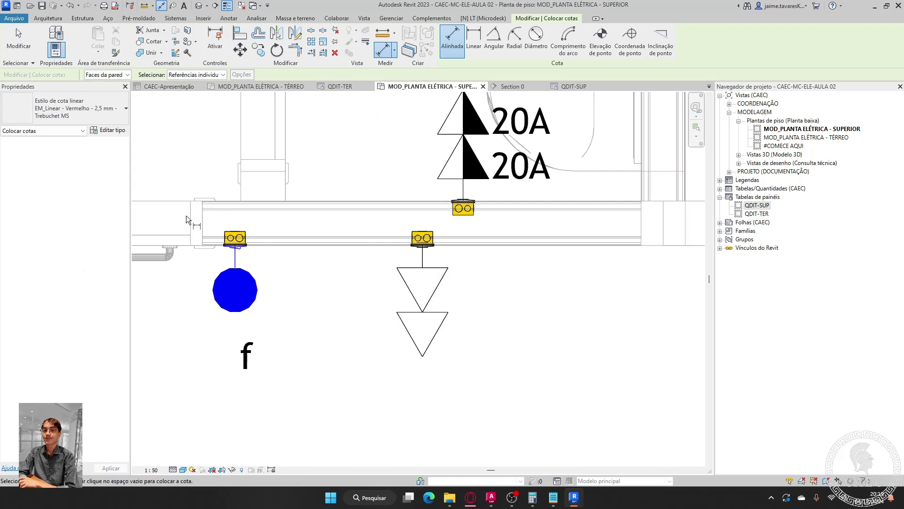
scroll(471, 216, up, 3)
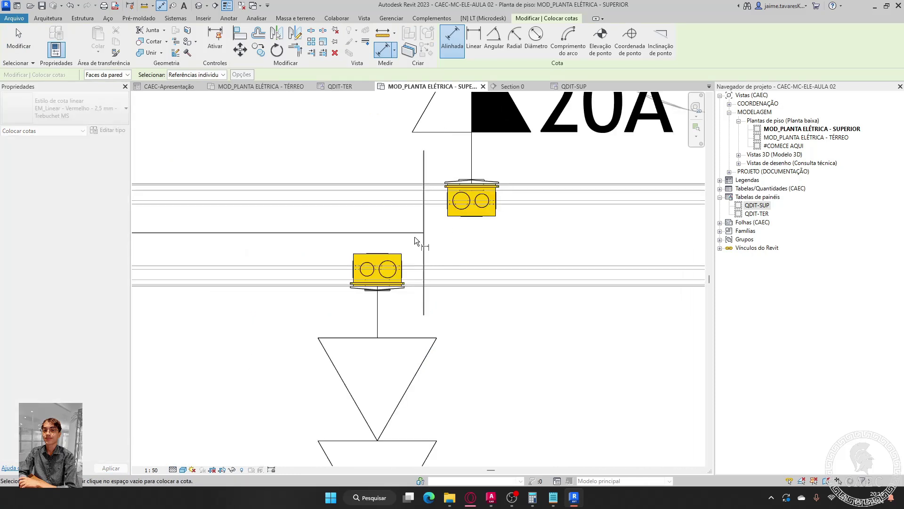
click(381, 277)
scroll(381, 277, down, 3)
click(510, 303)
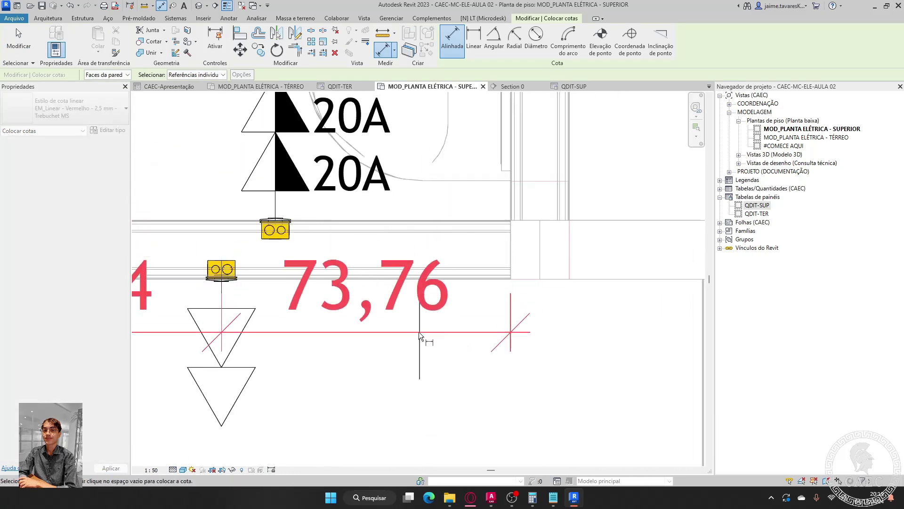
click(419, 331)
scroll(445, 317, down, 4)
click(374, 176)
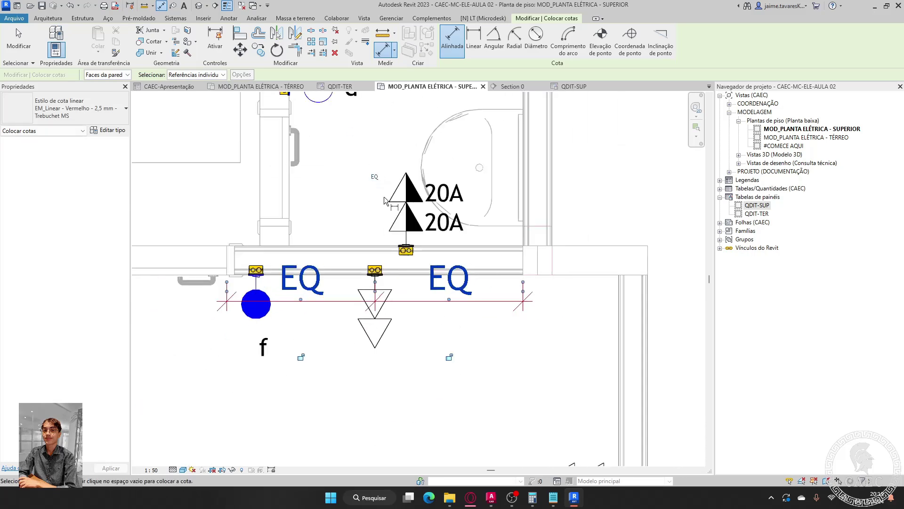
- Delete the EQ dimension at room f's upper-wall outlet while keeping the elements constrained
key(Escape)
key(Escape)
click(339, 301)
key(Delete)
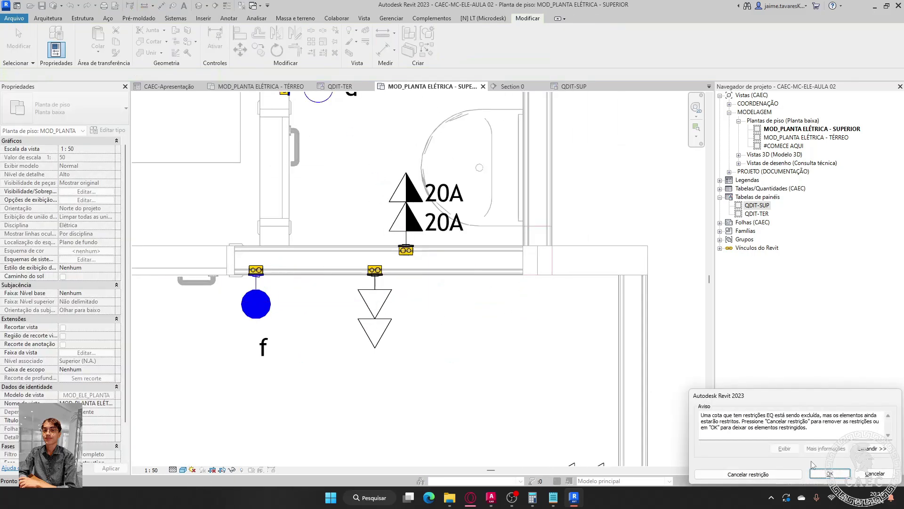
click(830, 474)
scroll(611, 224, down, 4)
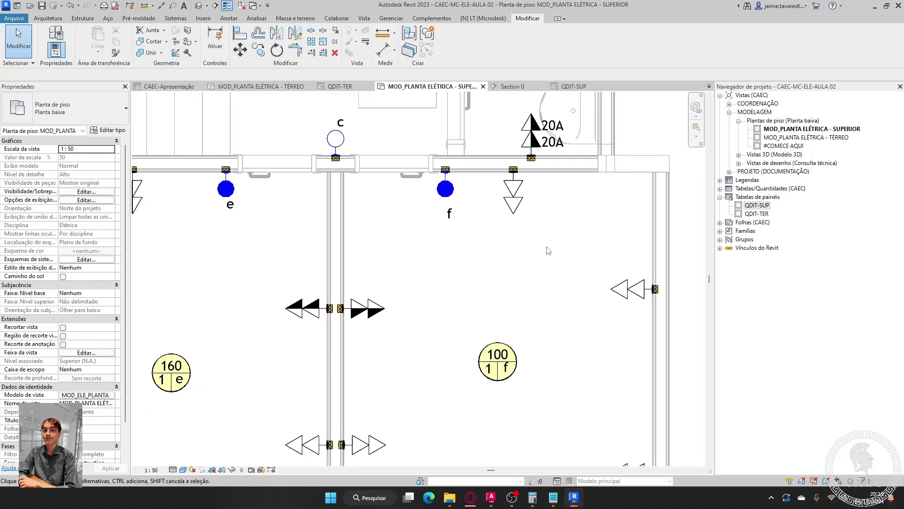
- Create a power circuit on panel QDIT-SUP from one module of room f's upper-wall outlet
scroll(548, 251, up, 1)
click(513, 189)
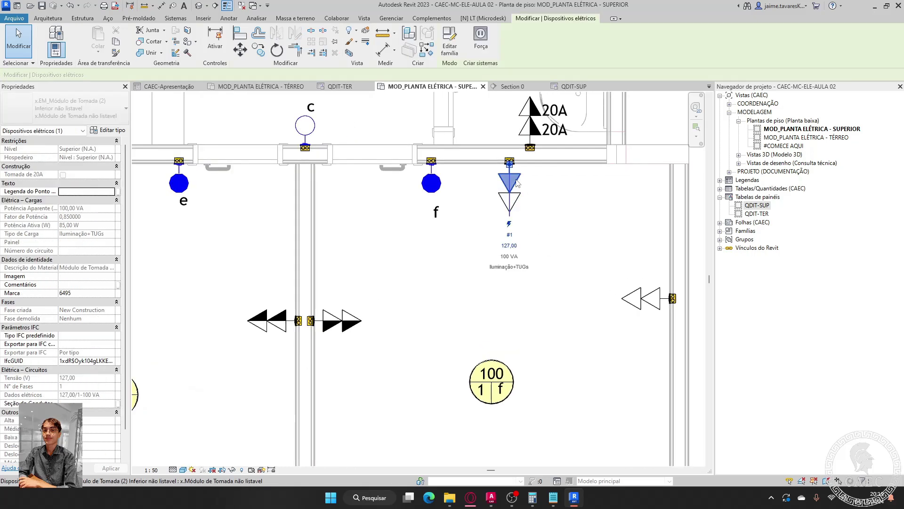
click(484, 49)
click(416, 274)
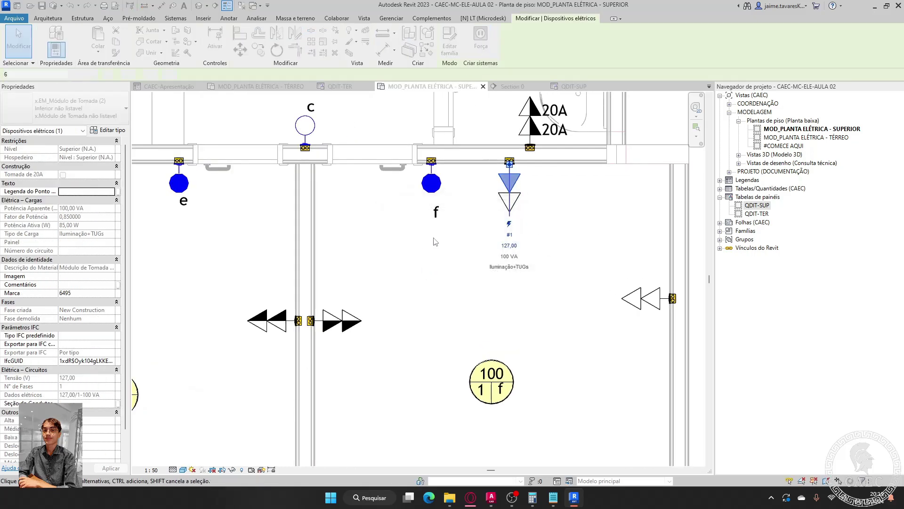
scroll(509, 212, down, 2)
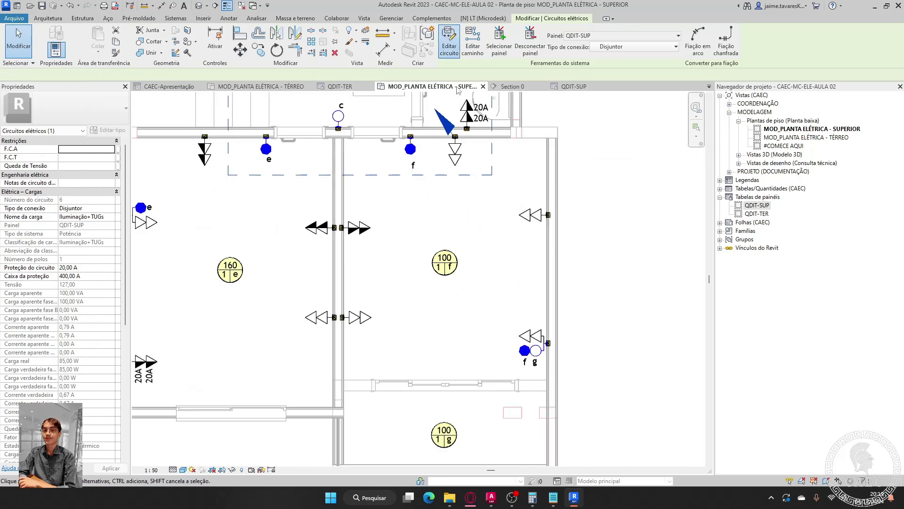
- Add the other upper-wall outlet module and all left- and right-wall outlets of room f to circuit 6, finishing the circuit edit
click(450, 45)
click(460, 163)
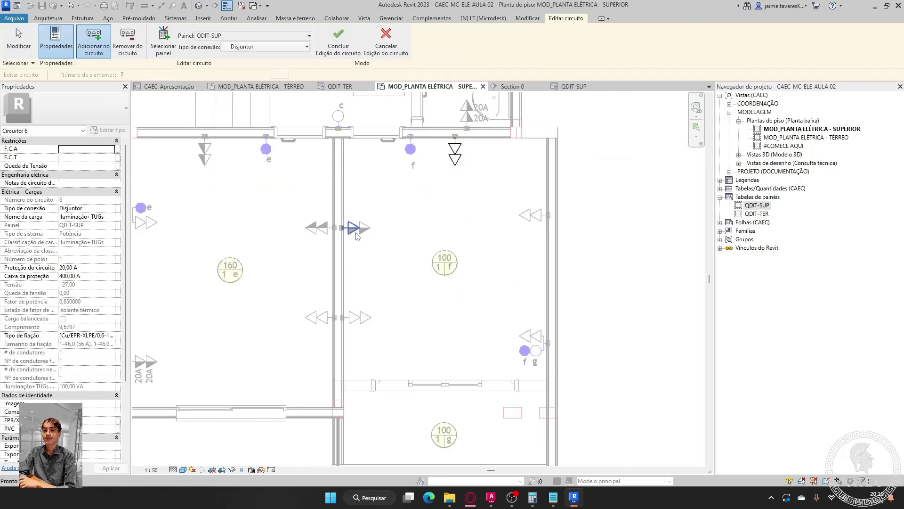
click(362, 228)
click(361, 318)
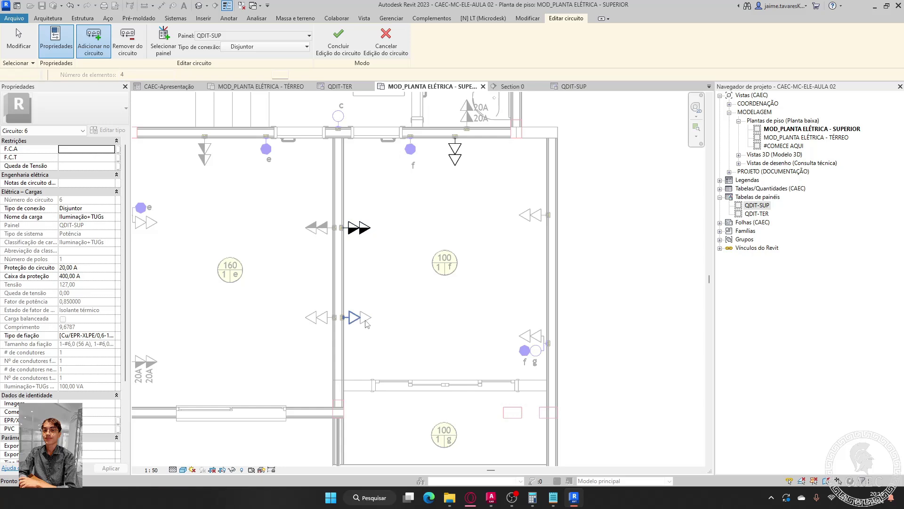
click(531, 338)
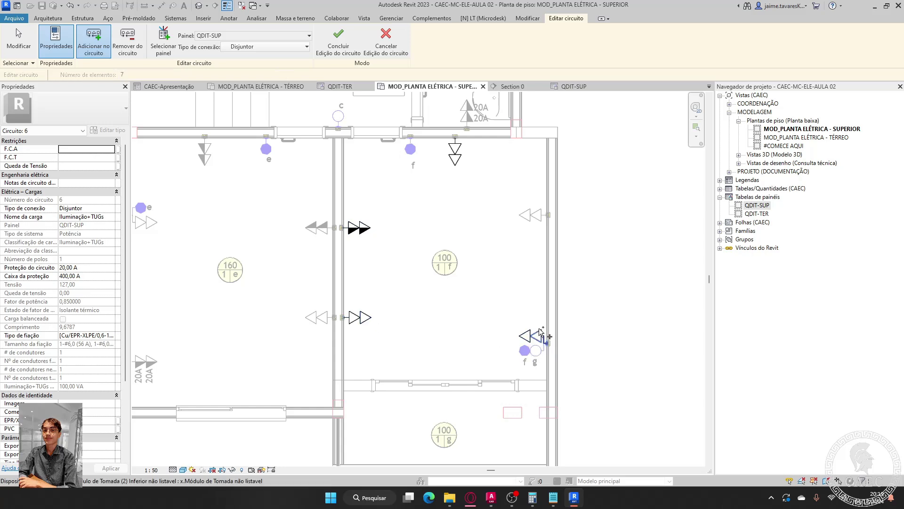
click(538, 217)
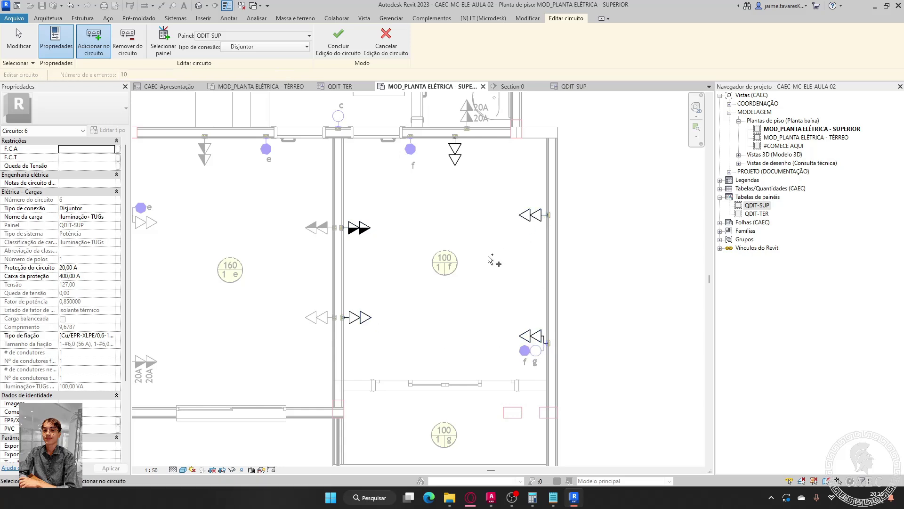
click(343, 42)
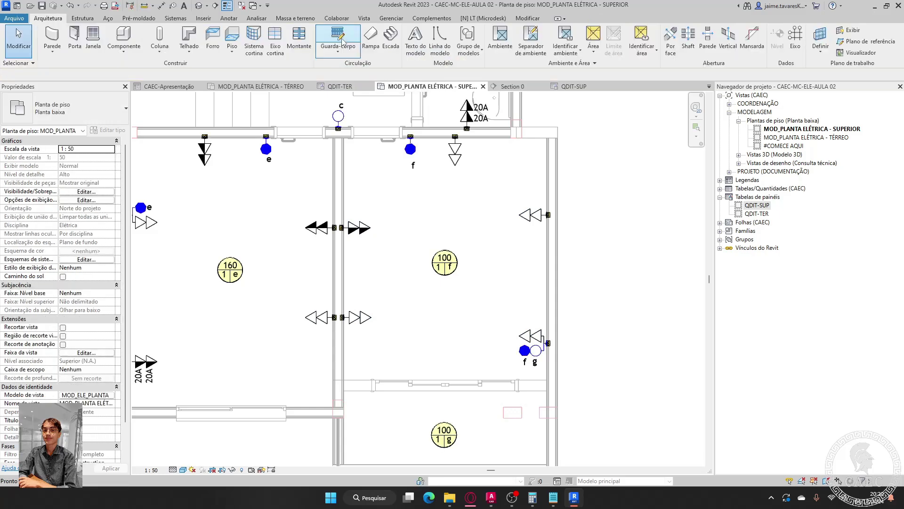
- In the QDIT-SUP panel schedule, rename circuit 6 as "TUG - quarto 02", reusing circuit 5's description
scroll(503, 313, up, 2)
middle_drag(507, 330, 514, 268)
scroll(469, 230, down, 2)
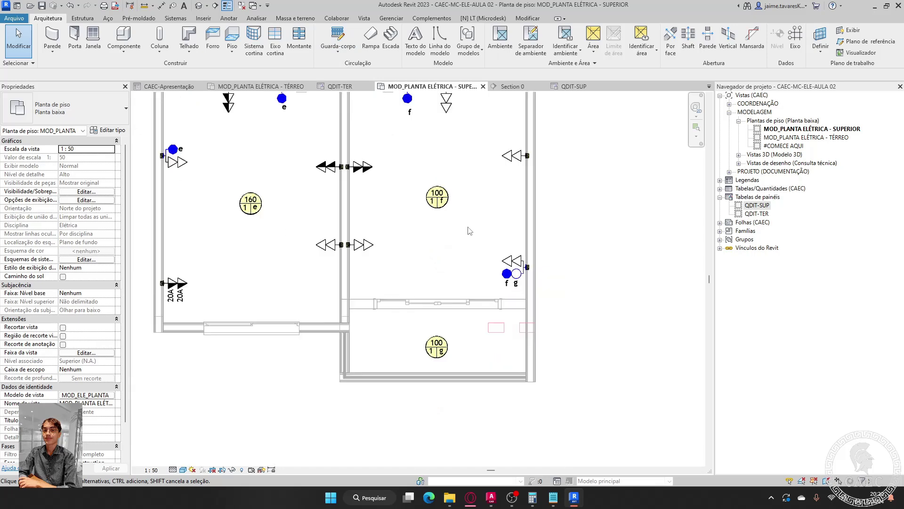
scroll(469, 231, down, 1)
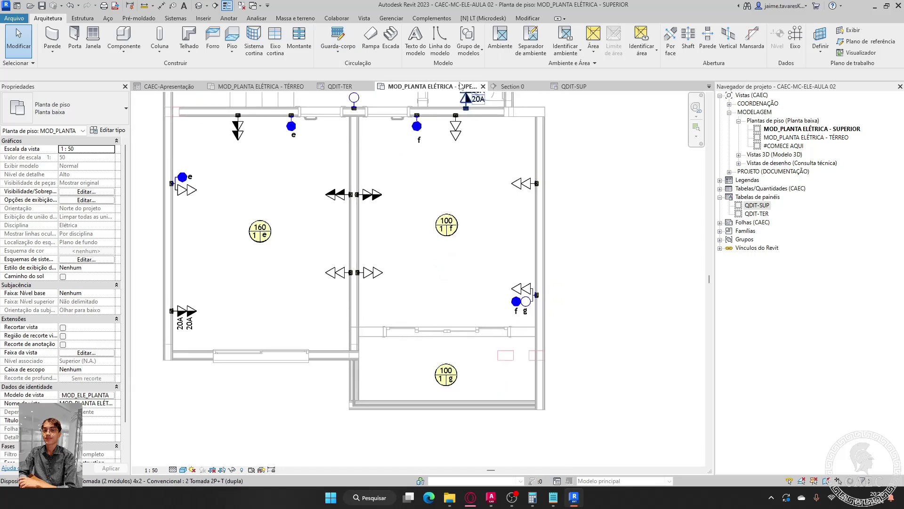
click(565, 86)
double_click(271, 174)
key(ctrl+c)
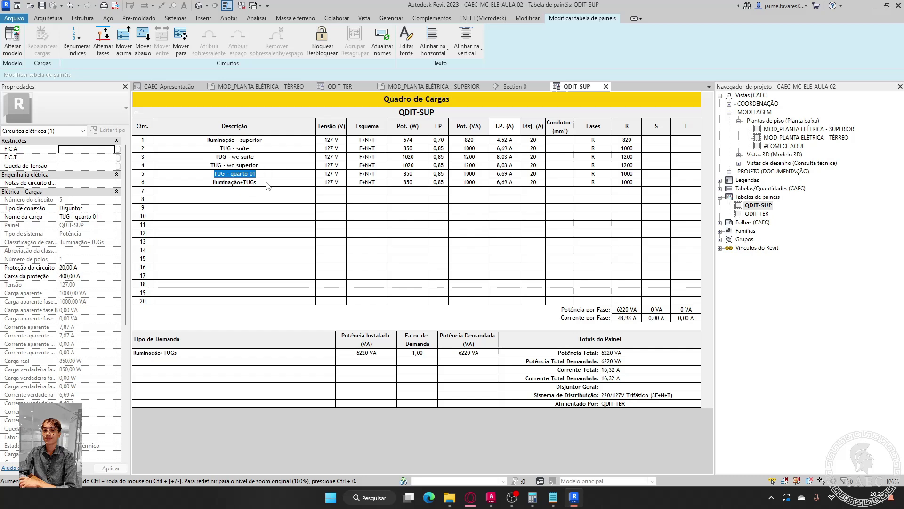
double_click(267, 183)
key(ctrl+v)
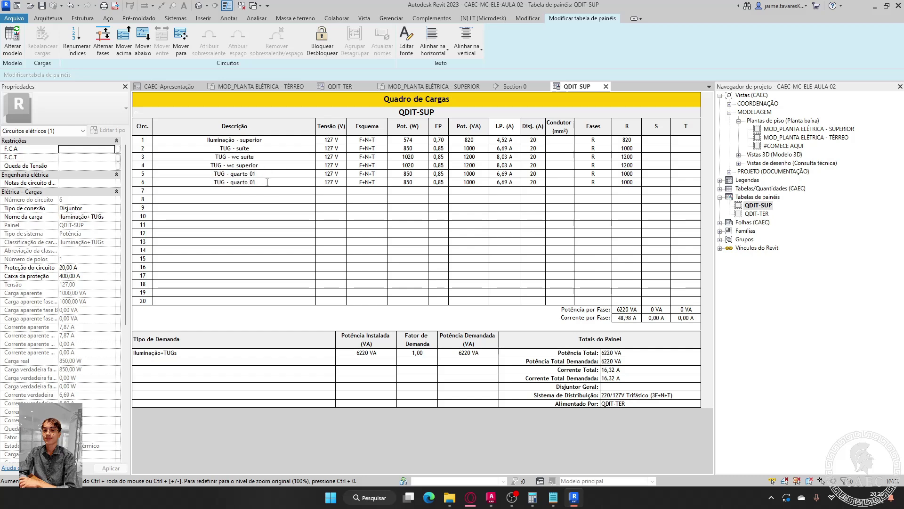
key(BackSpace)
text(2)
key(Return)
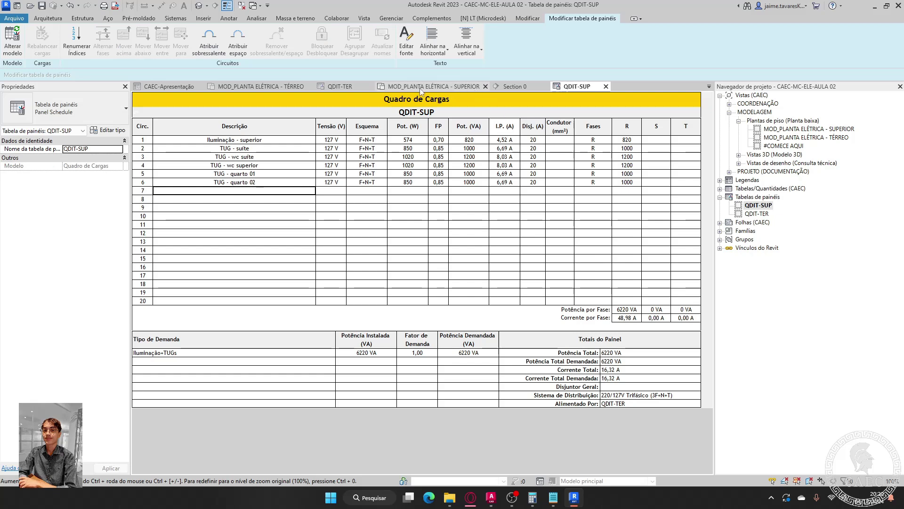
- Return to the upper floor electrical plan, open the default 3D view and turn off its section box (Caixa de corte)
click(469, 87)
middle_drag(475, 238, 480, 221)
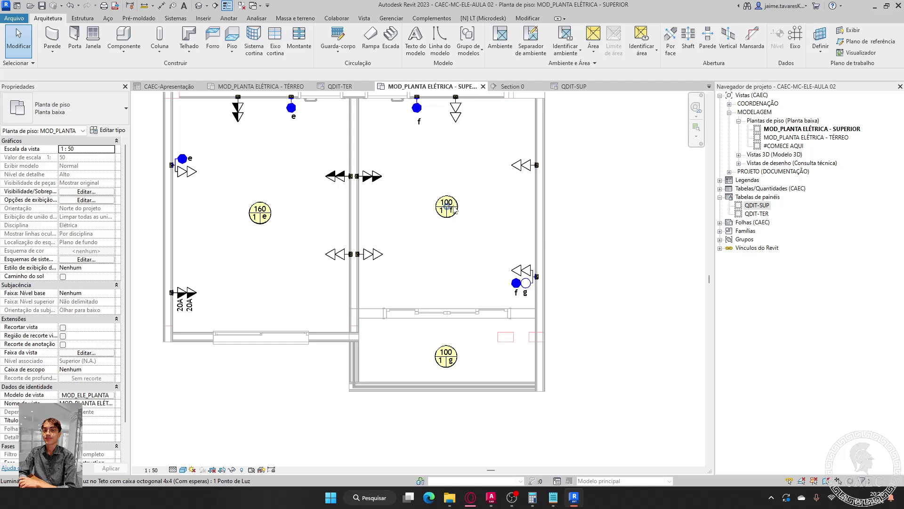
key(3)
key(d)
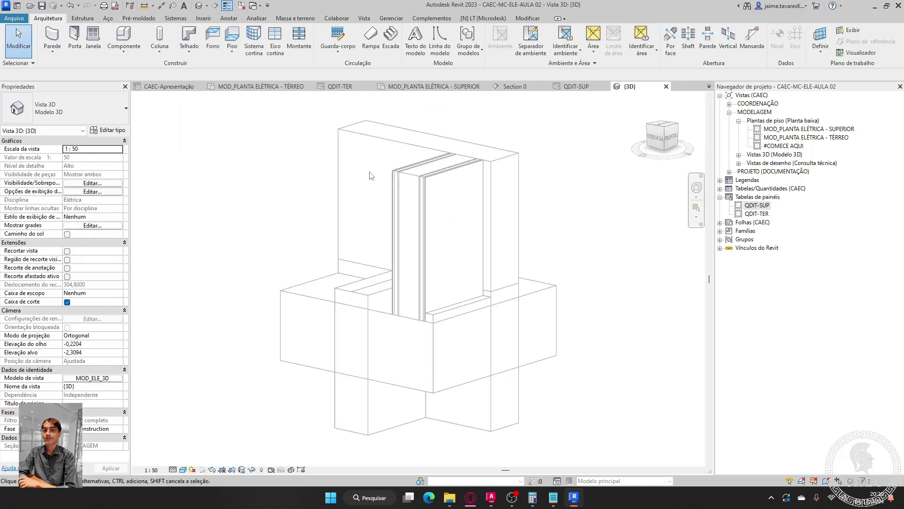
click(67, 302)
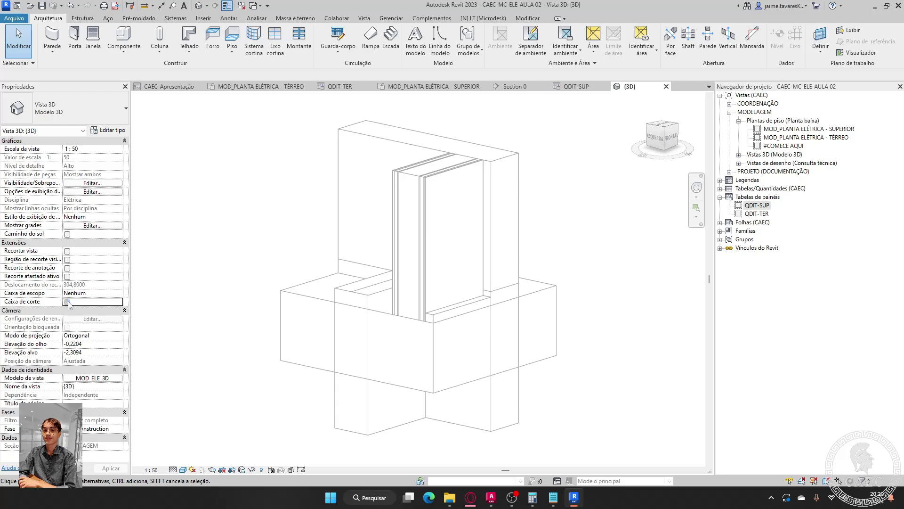
- Examine the outlets, switches and luminaires of both floors in 3D from several angles, including the balcony area, and close the 3D view
scroll(426, 240, up, 5)
scroll(427, 240, down, 5)
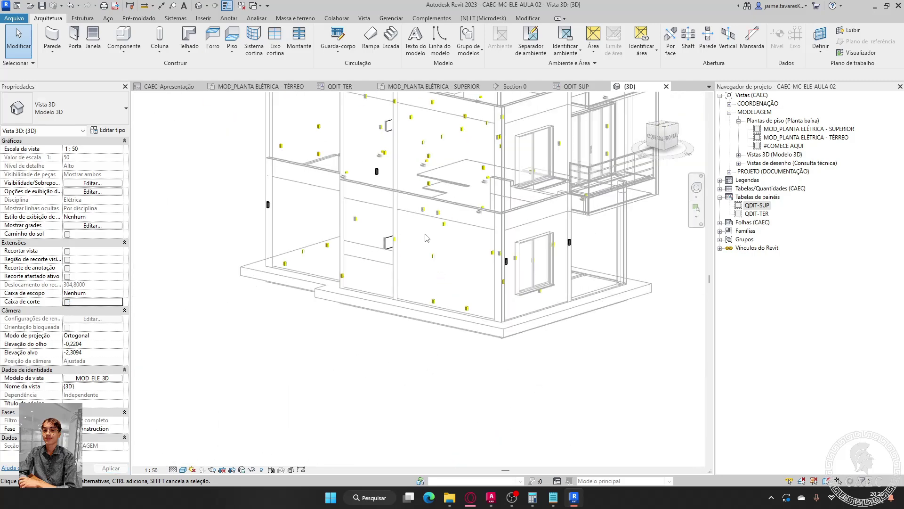
scroll(613, 260, up, 4)
shift+middle_drag(628, 255, 590, 399)
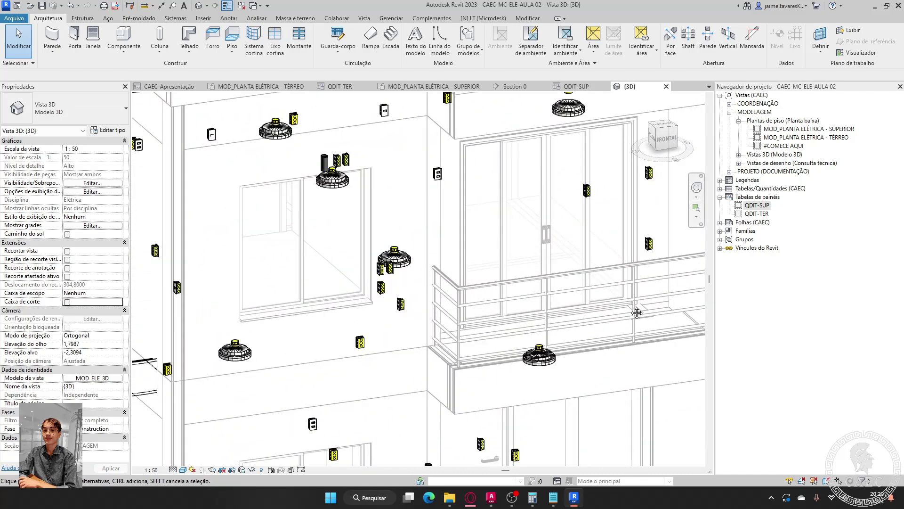
scroll(448, 278, up, 3)
shift+middle_drag(421, 342, 548, 324)
shift+middle_drag(599, 206, 503, 284)
scroll(603, 269, down, 5)
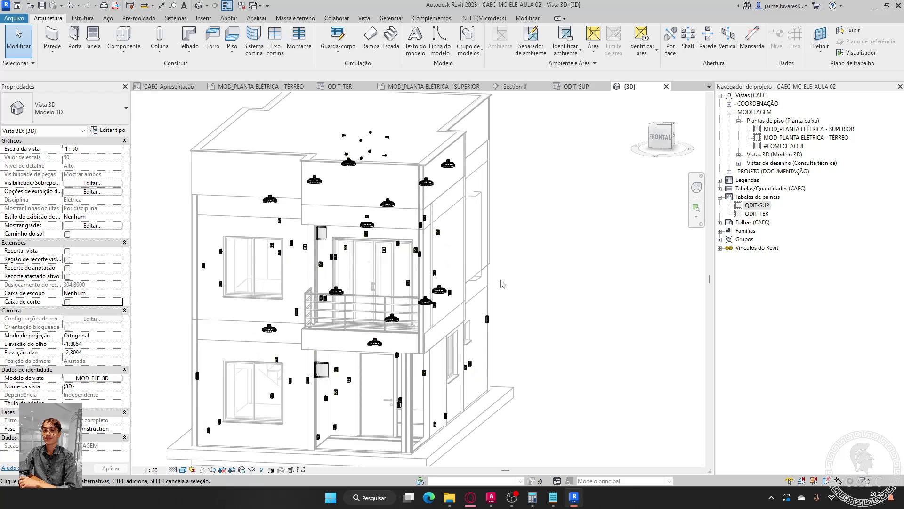
scroll(518, 290, down, 1)
scroll(565, 301, up, 2)
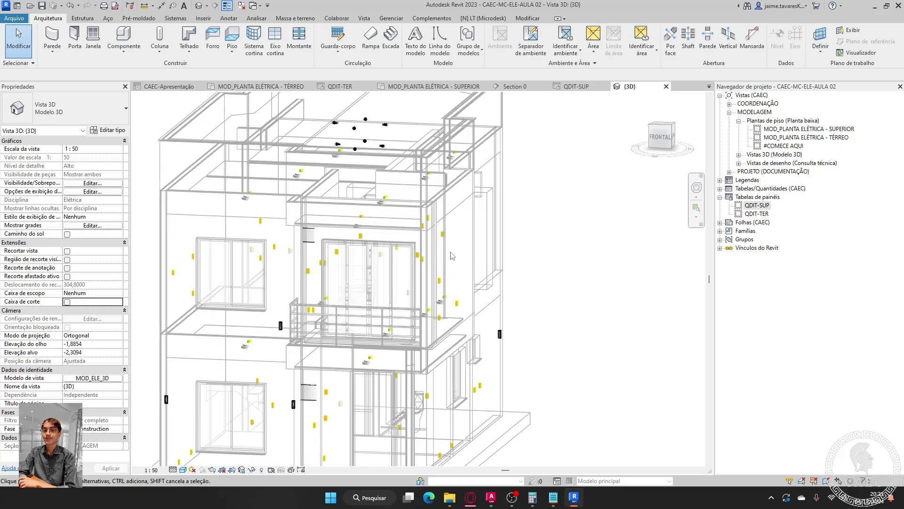
shift+middle_drag(567, 306, 597, 353)
scroll(593, 338, down, 5)
scroll(658, 273, up, 2)
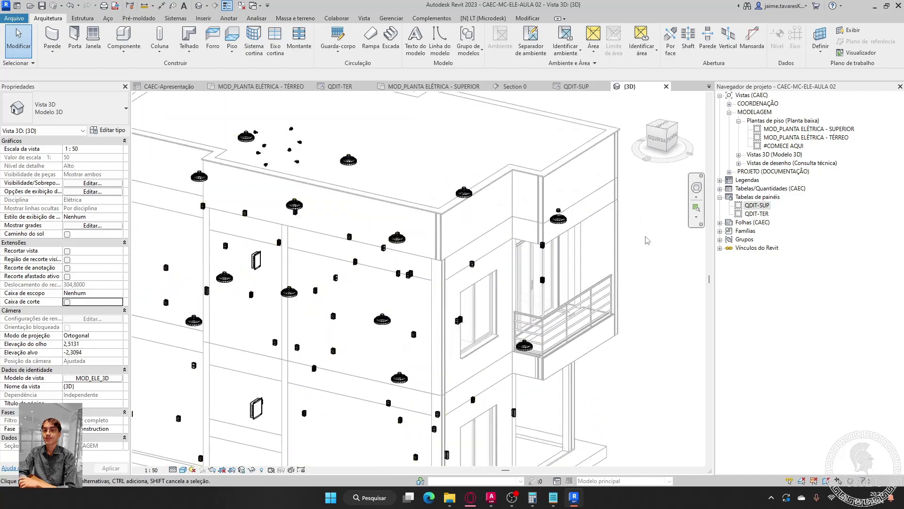
scroll(599, 258, up, 2)
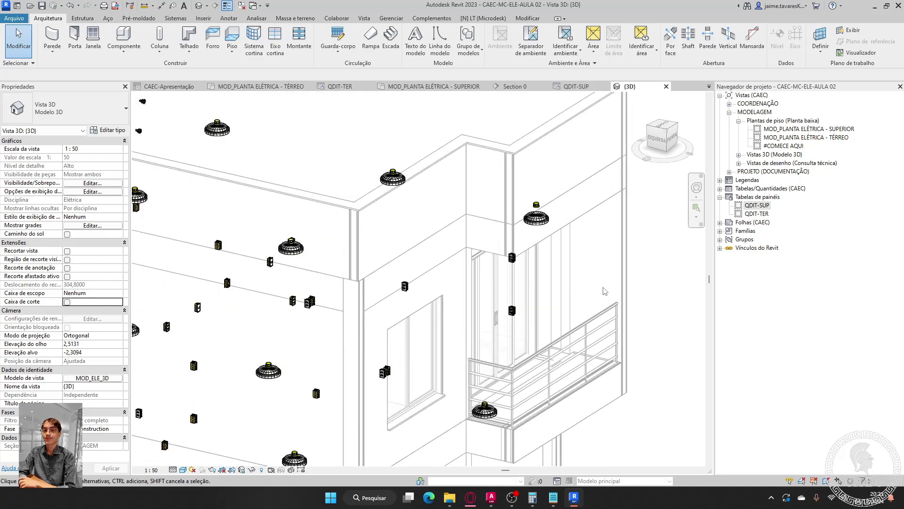
scroll(593, 266, up, 2)
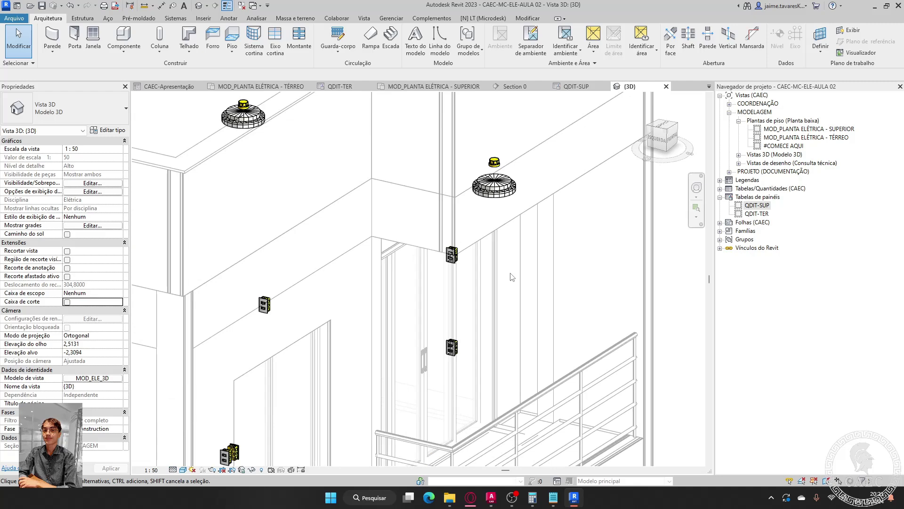
scroll(512, 277, down, 2)
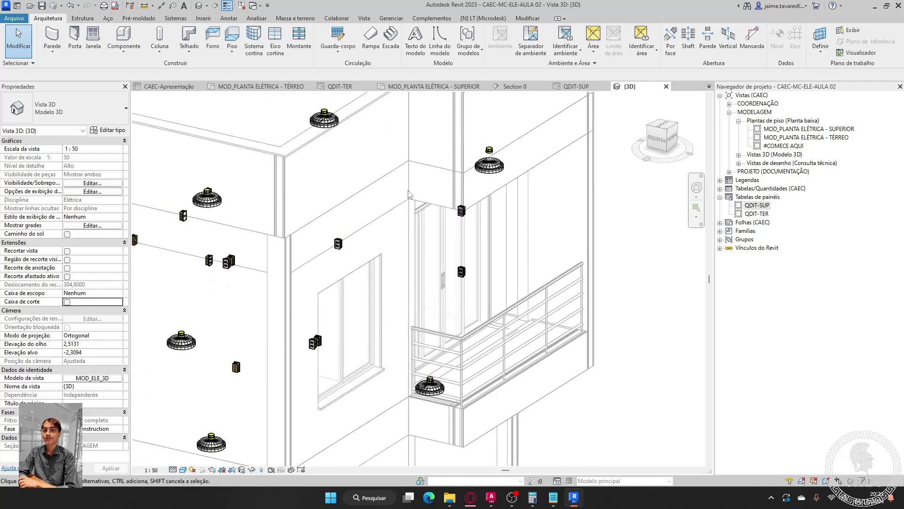
click(666, 86)
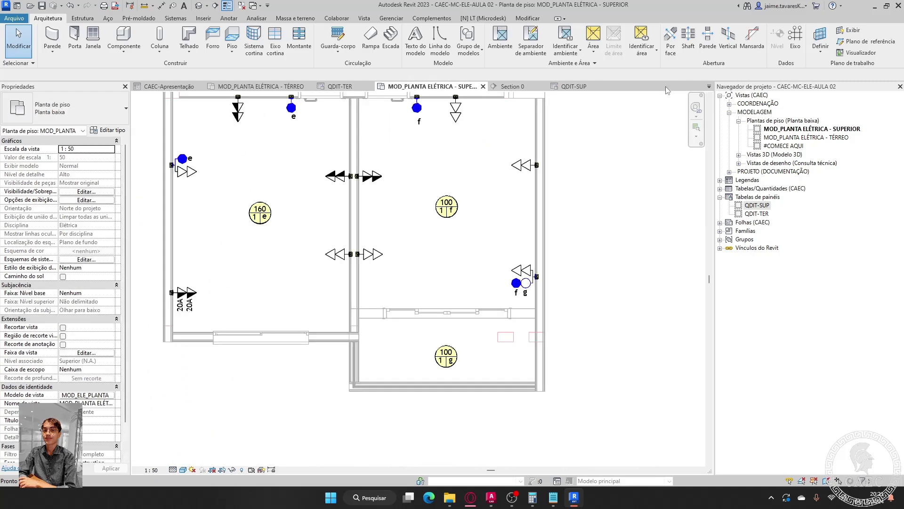
- Place a double 2P+T outlet similar to room f's on the balcony g side of the wall, between the sliding door and the outer wall
scroll(512, 331, up, 3)
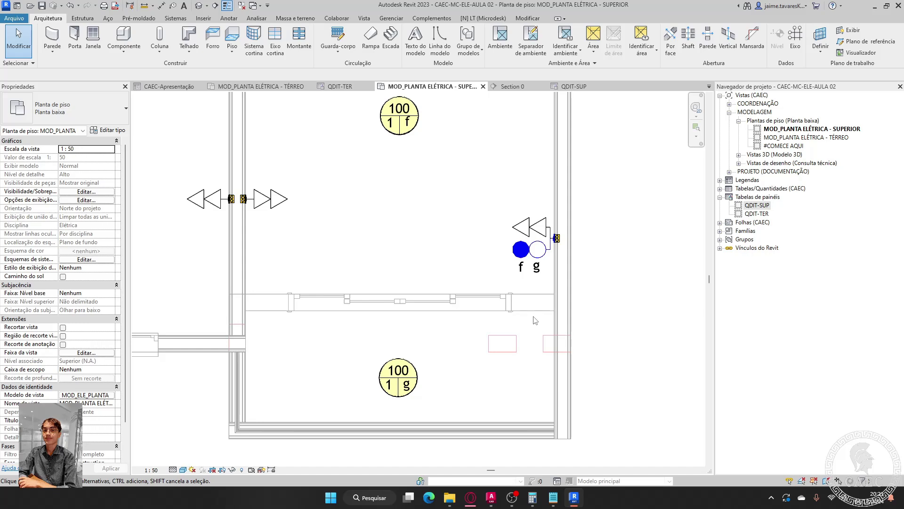
scroll(533, 322, down, 2)
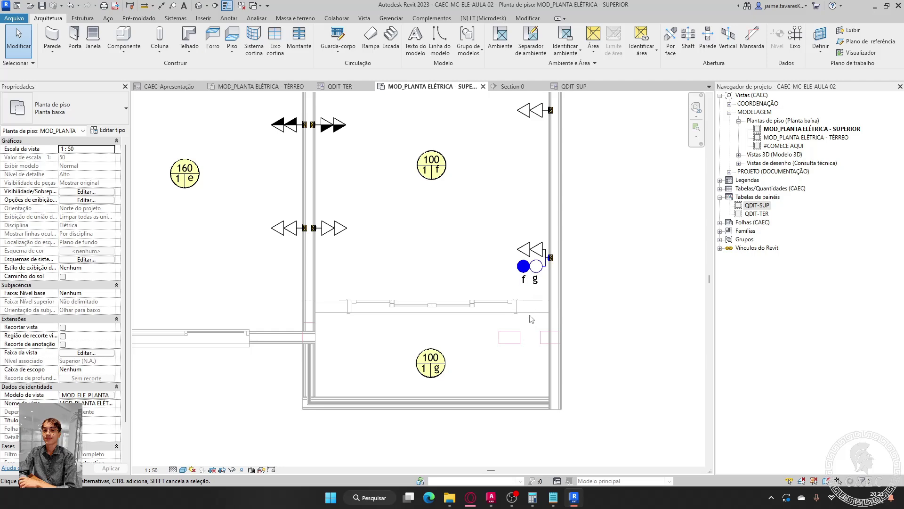
scroll(347, 218, up, 2)
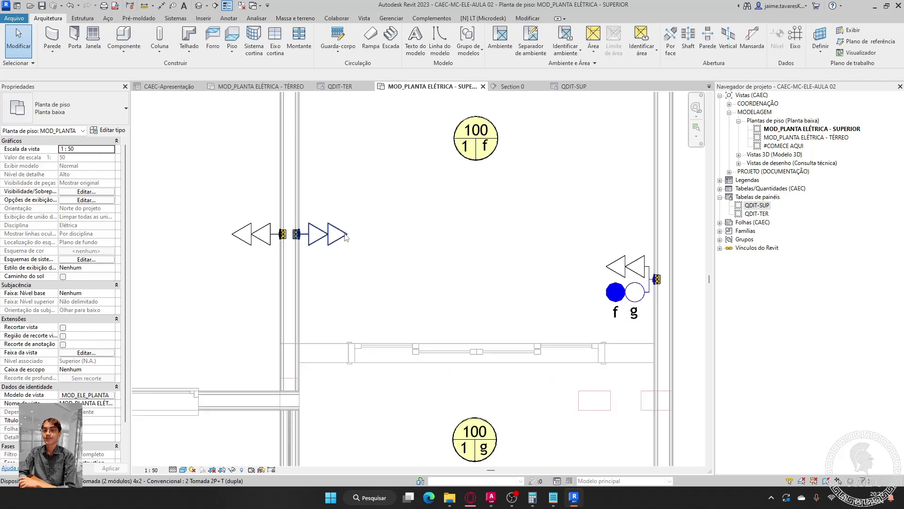
click(350, 231)
key(c)
key(s)
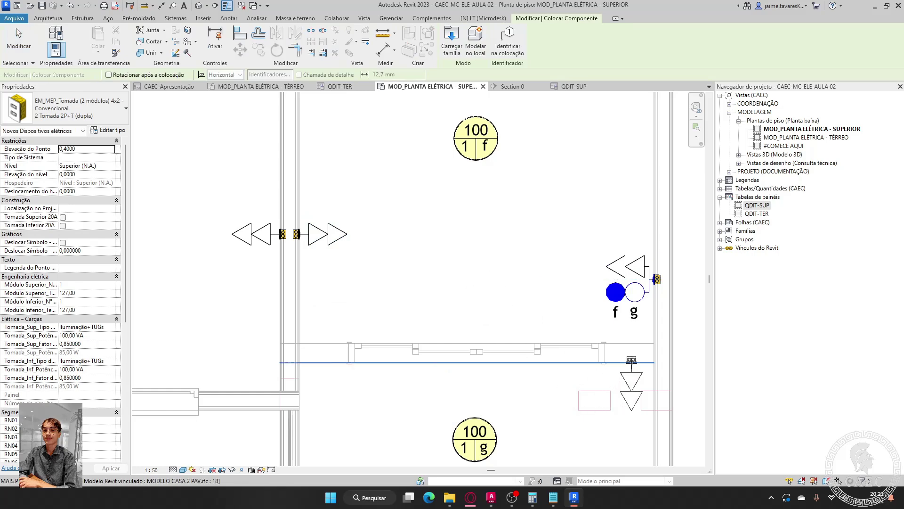
click(626, 360)
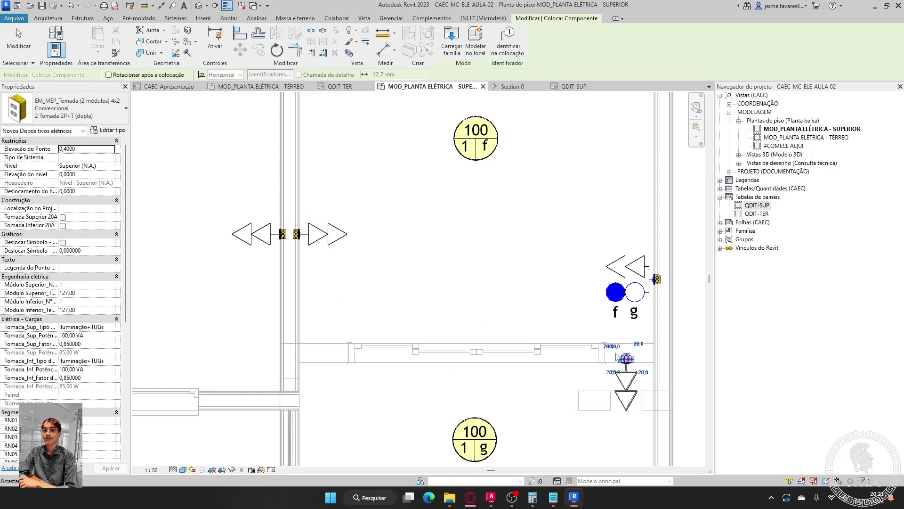
key(Escape)
key(Escape)
- Center the balcony outlet between the door frame and the side wall with an equalized aligned dimension, deleting the dimension but keeping its constraint
scroll(613, 360, up, 5)
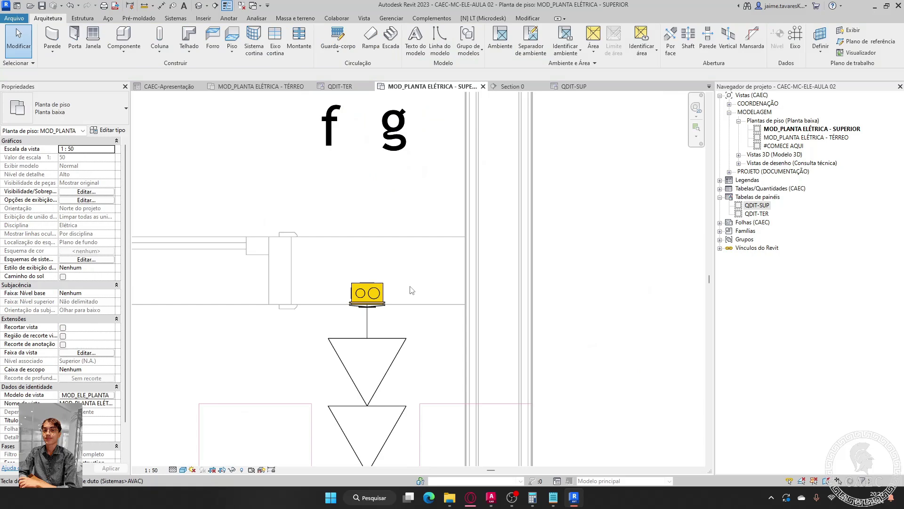
key(d)
key(i)
click(271, 278)
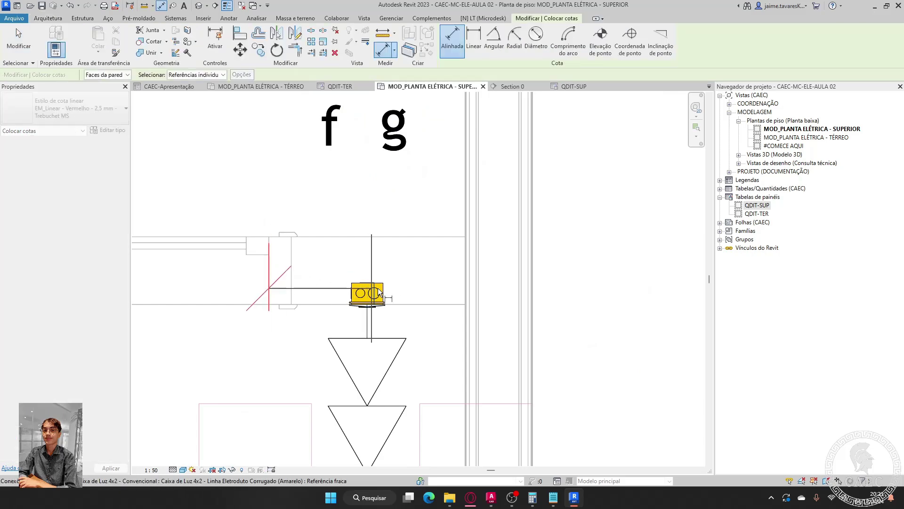
click(367, 293)
click(465, 265)
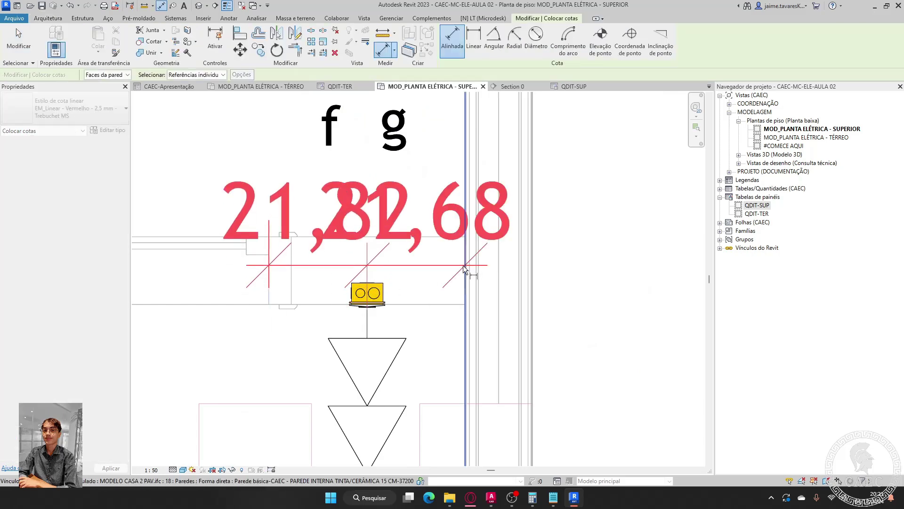
scroll(433, 198, down, 2)
click(441, 170)
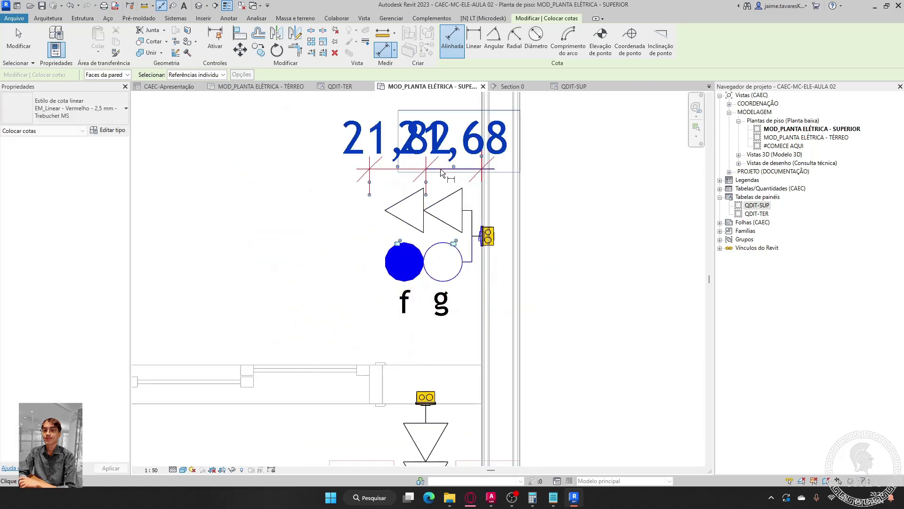
scroll(440, 169, down, 2)
click(434, 218)
key(Escape)
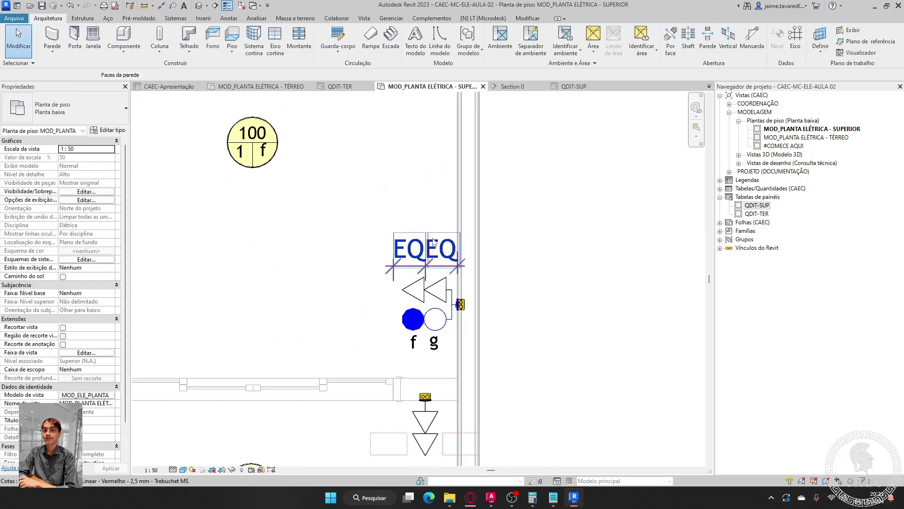
key(Delete)
click(822, 473)
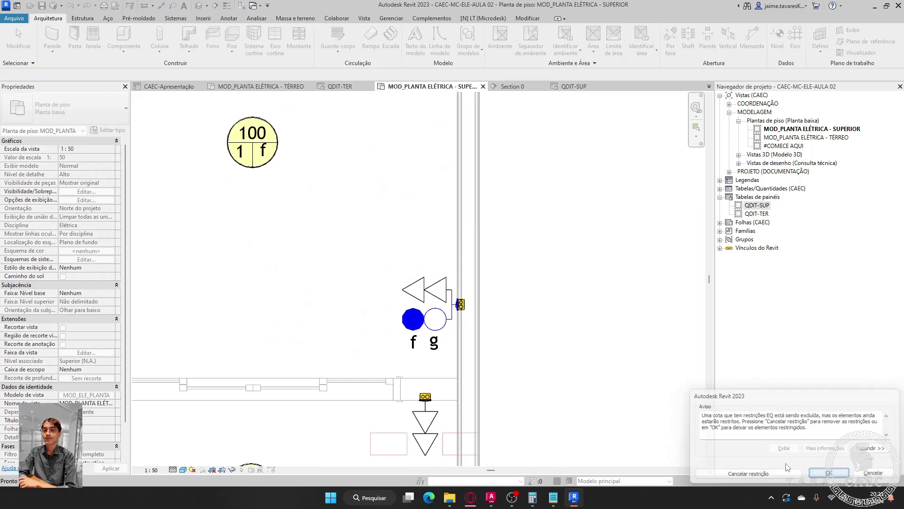
- Set the apparent power of the balcony outlet's upper and lower modules to 600 VA each
middle_drag(546, 415, 563, 317)
scroll(474, 330, up, 3)
click(465, 327)
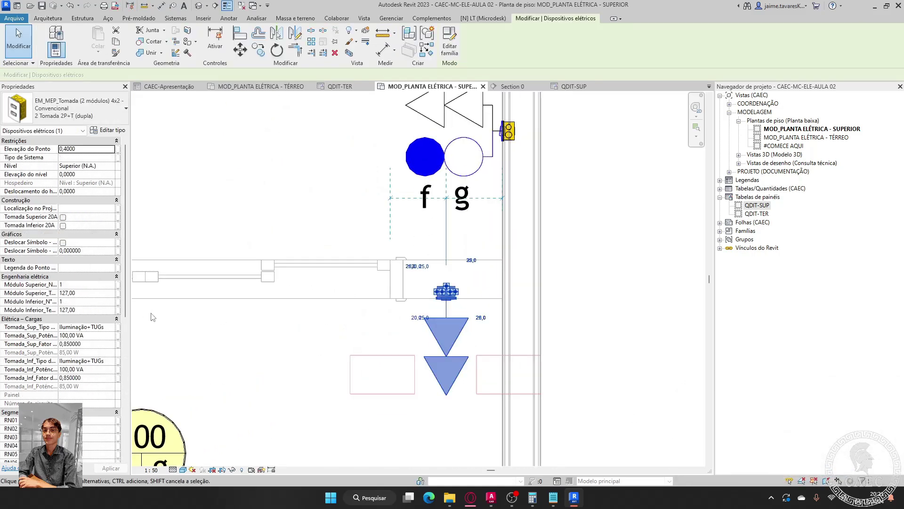
click(99, 330)
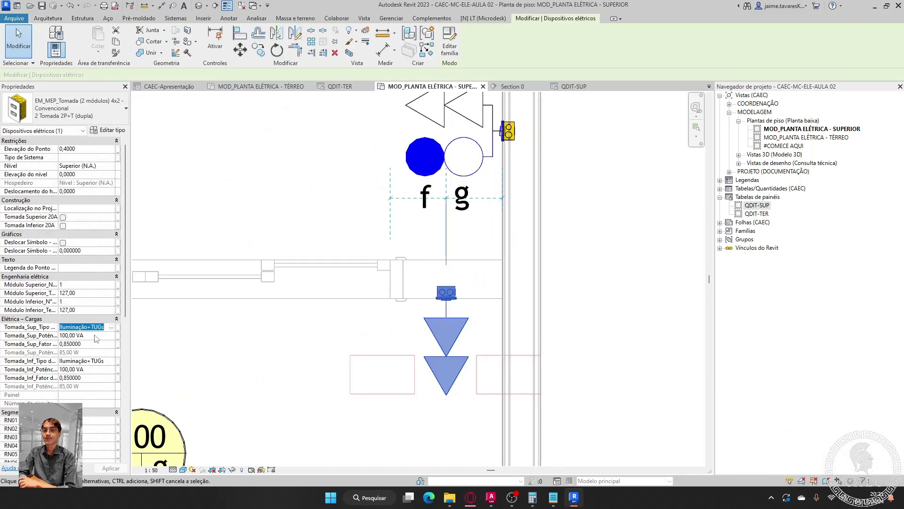
click(95, 335)
text(600)
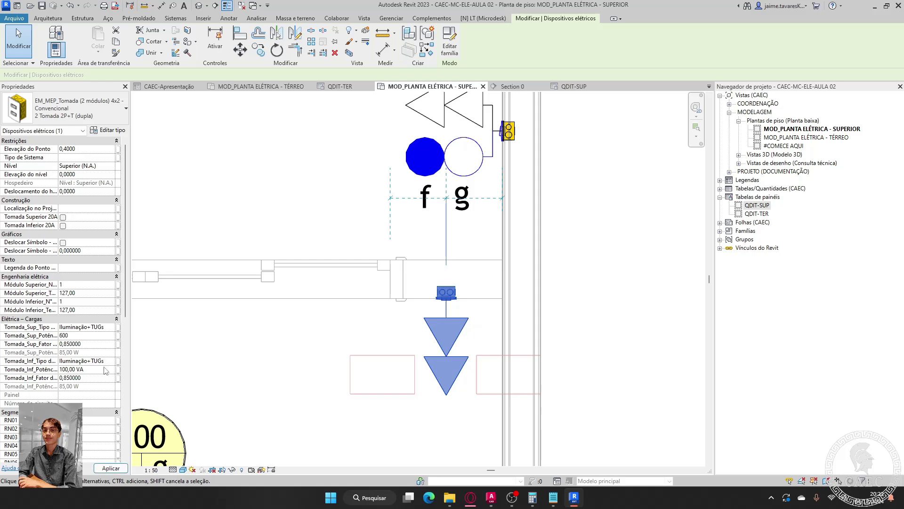
click(102, 371)
text(600)
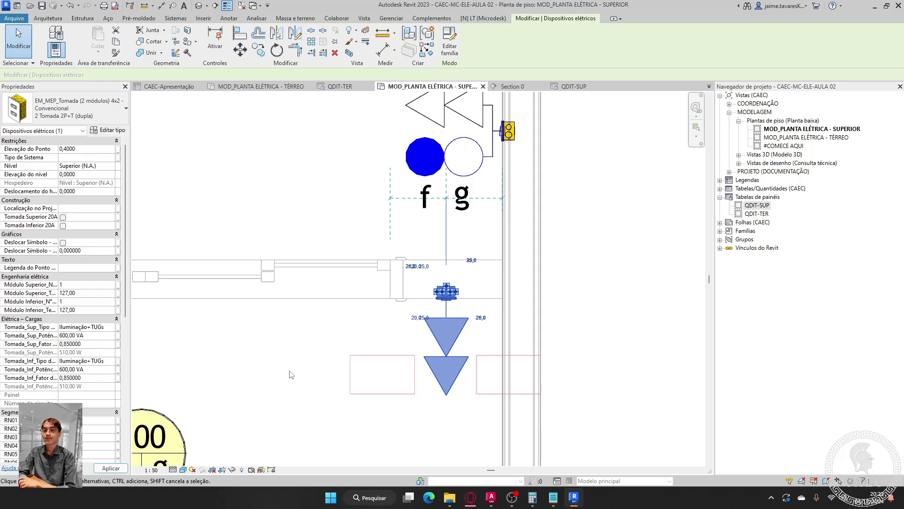
click(339, 373)
- Create a one-pole 127 V power circuit on panel QDIT-SUP from one balcony outlet module, add the other module and finish the circuit edit
middle_drag(339, 373, 512, 344)
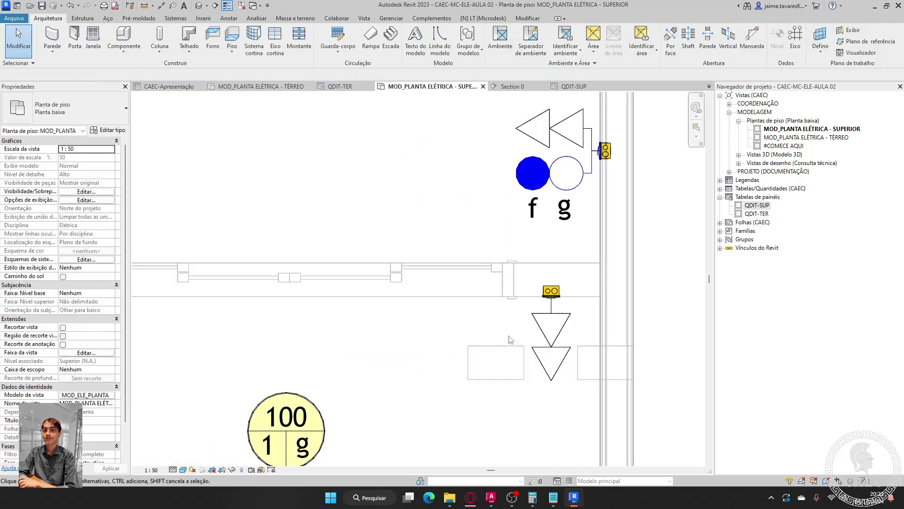
click(541, 324)
click(482, 49)
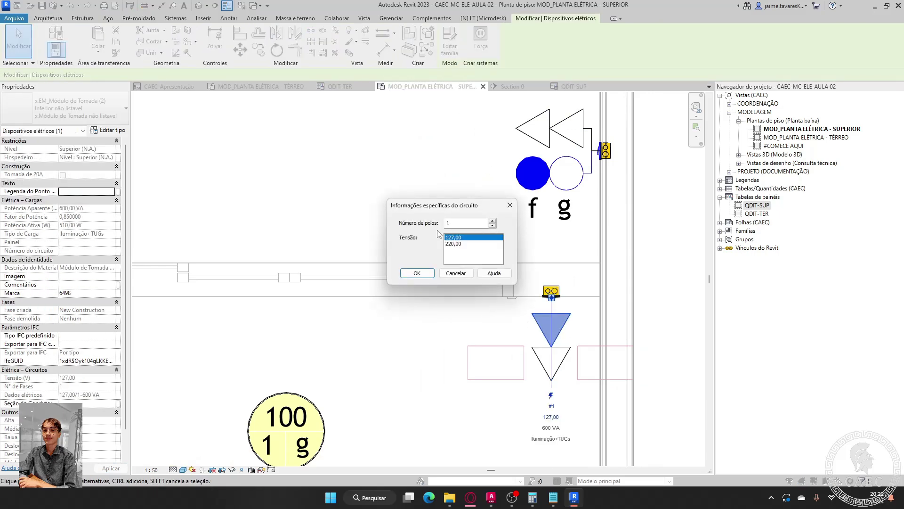
click(418, 275)
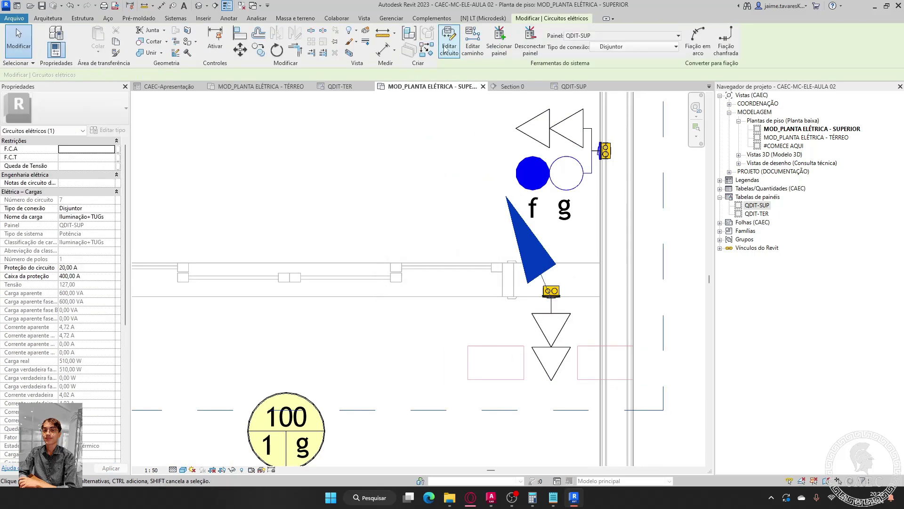
click(447, 49)
click(338, 43)
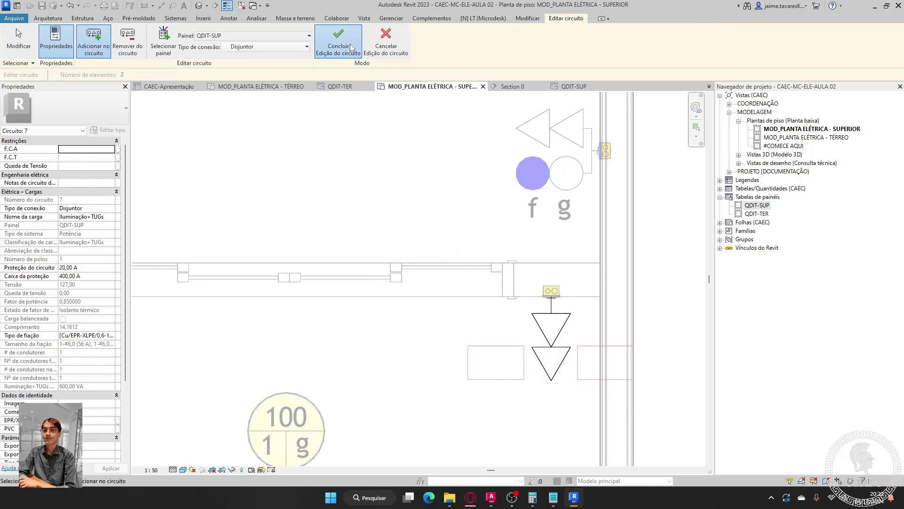
- In the QDIT-SUP panel schedule, rename circuit 7 as "TUG - varanda"
scroll(375, 236, down, 4)
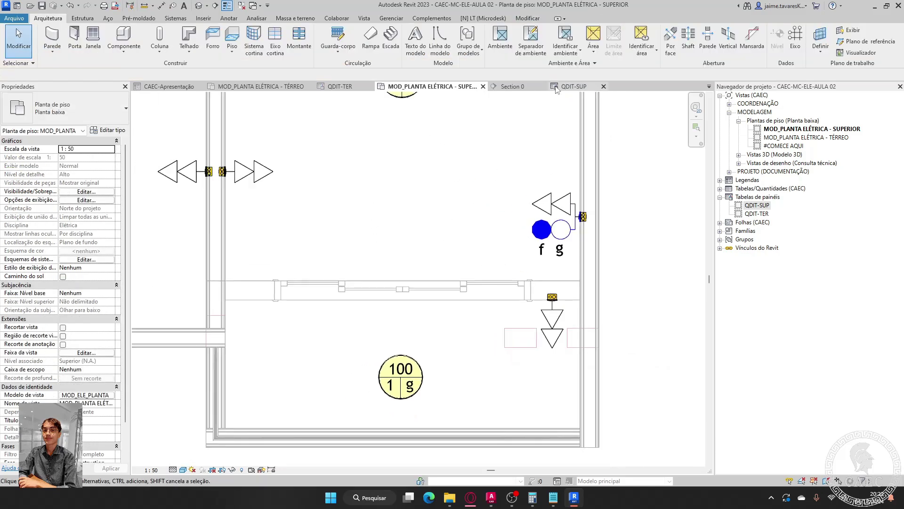
click(570, 87)
double_click(280, 192)
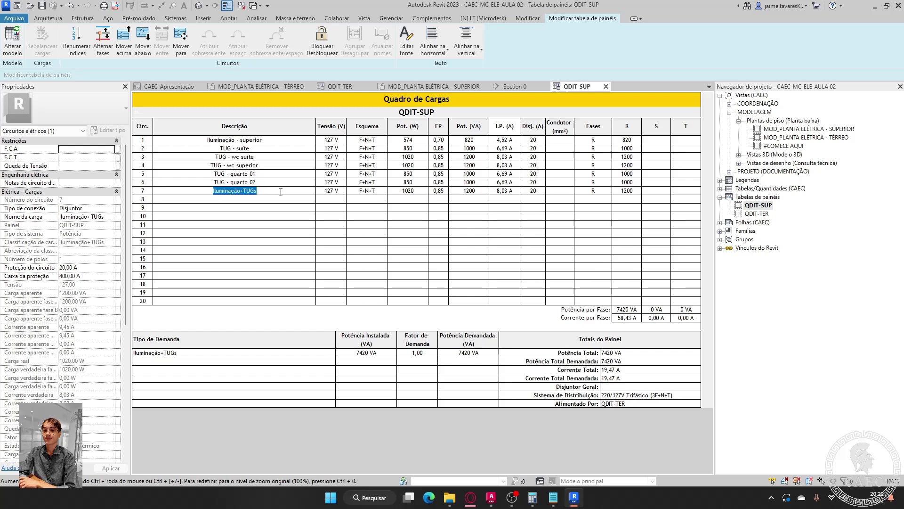
text(TUG - varanda)
click(282, 196)
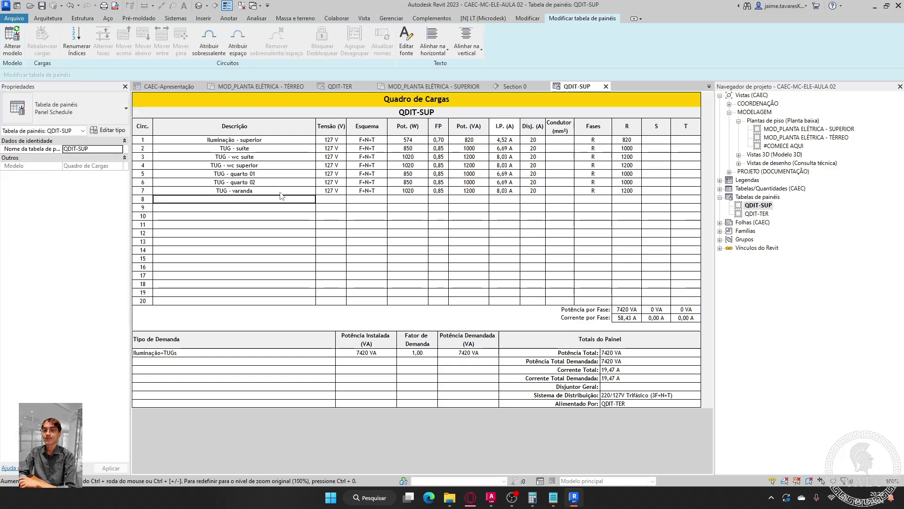
- Change circuit 7's description to "TUG - sacada" and return to the upper floor electrical plan
click(258, 191)
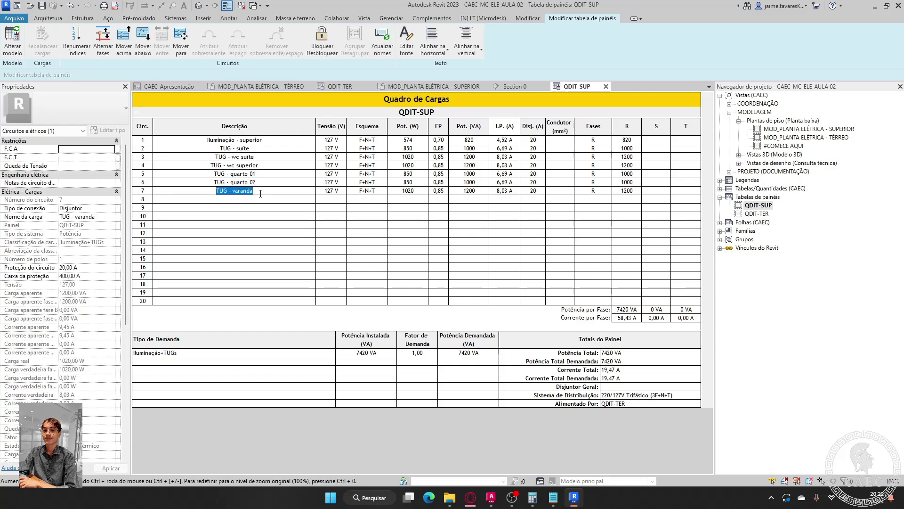
drag(254, 192, 235, 194)
text(sacafd)
key(BackSpace)
key(BackSpace)
text(da)
key(Return)
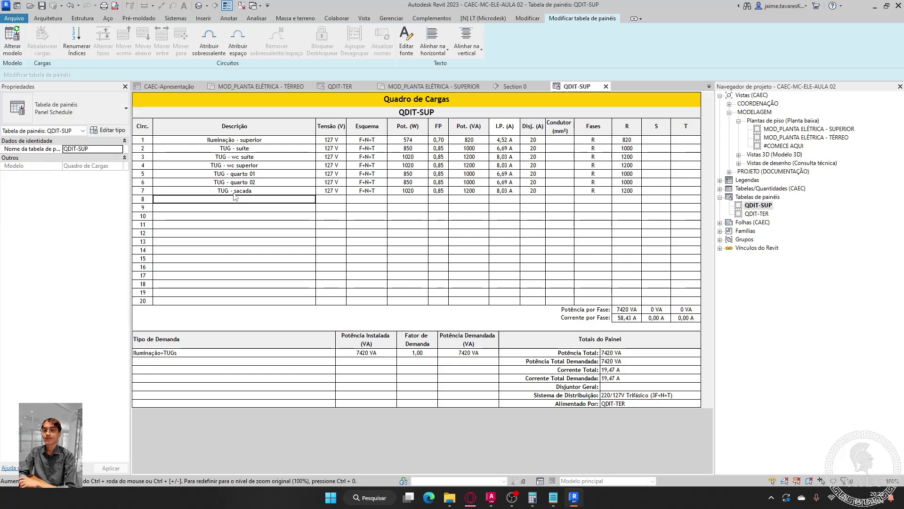
click(422, 87)
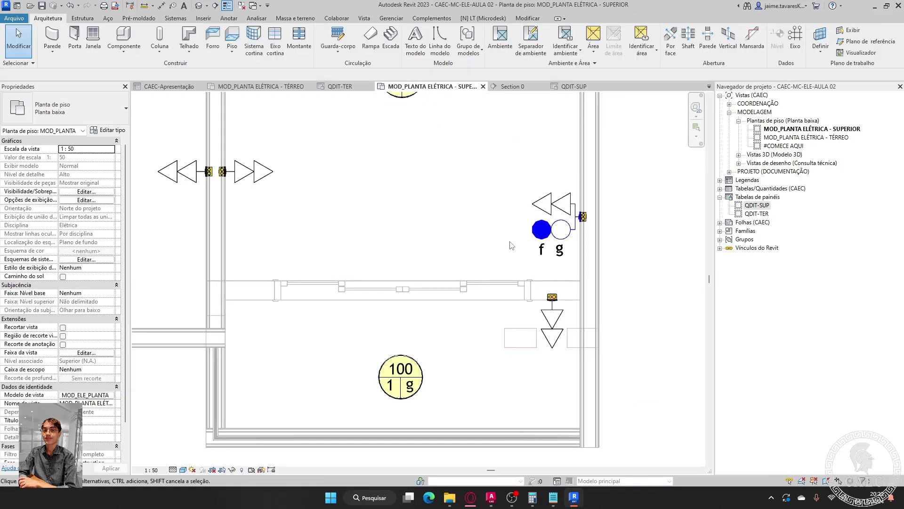
scroll(513, 243, down, 5)
middle_drag(504, 264, 558, 309)
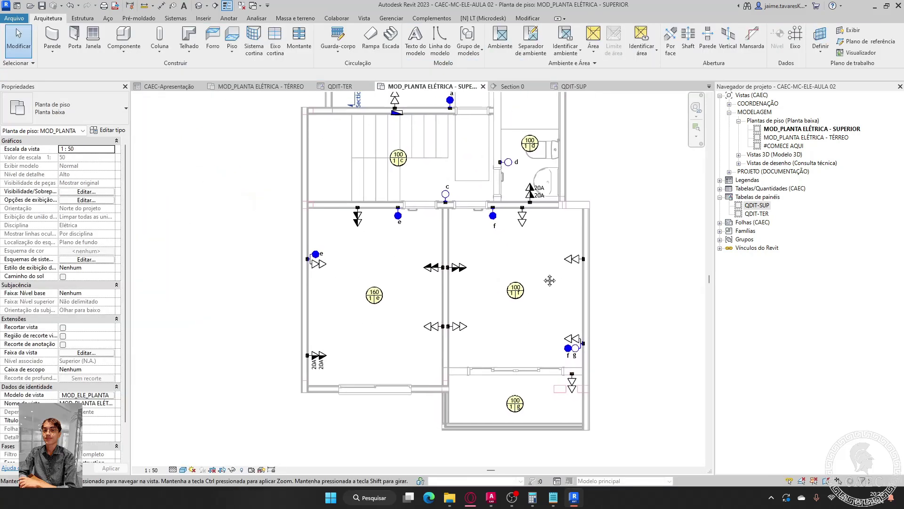
- Review the outlets across the upper floor plan and examine the suite bathroom's shower area
scroll(549, 273, down, 2)
middle_drag(549, 270, 550, 329)
middle_drag(598, 236, 547, 180)
scroll(533, 195, up, 3)
scroll(552, 279, down, 2)
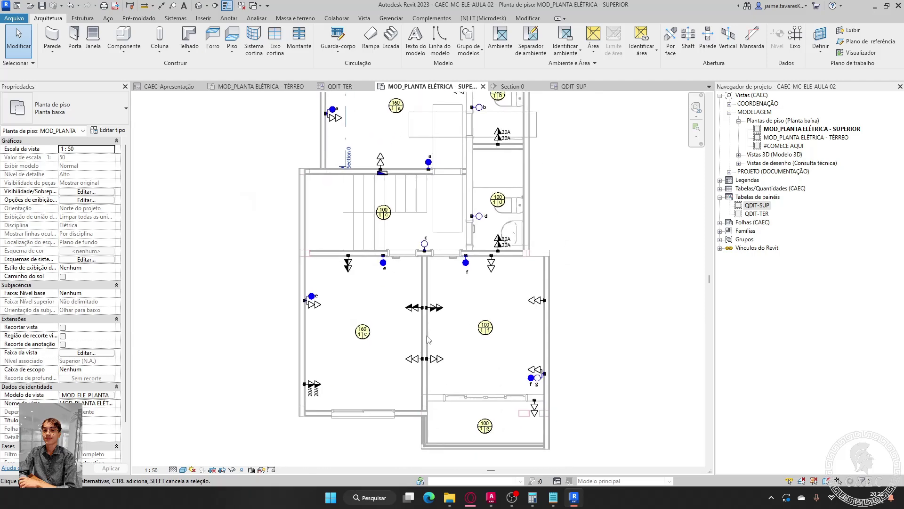
middle_drag(473, 212, 469, 300)
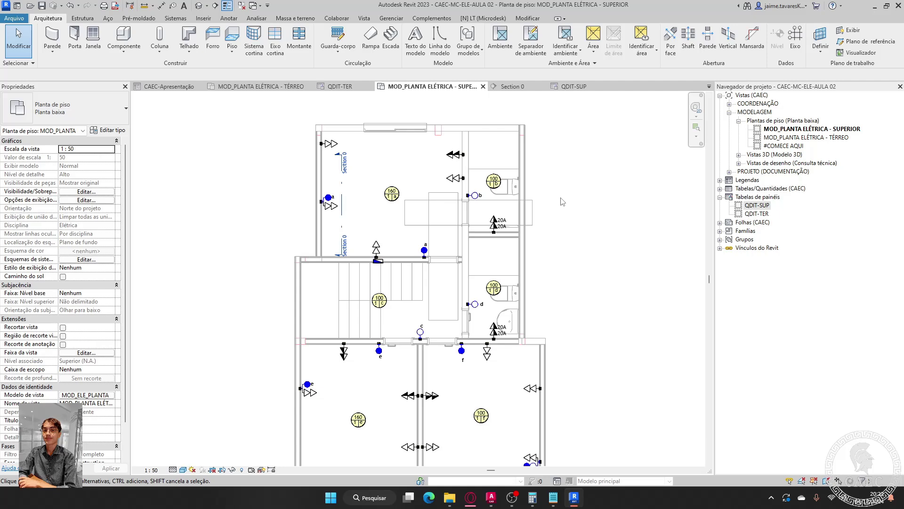
scroll(560, 202, up, 5)
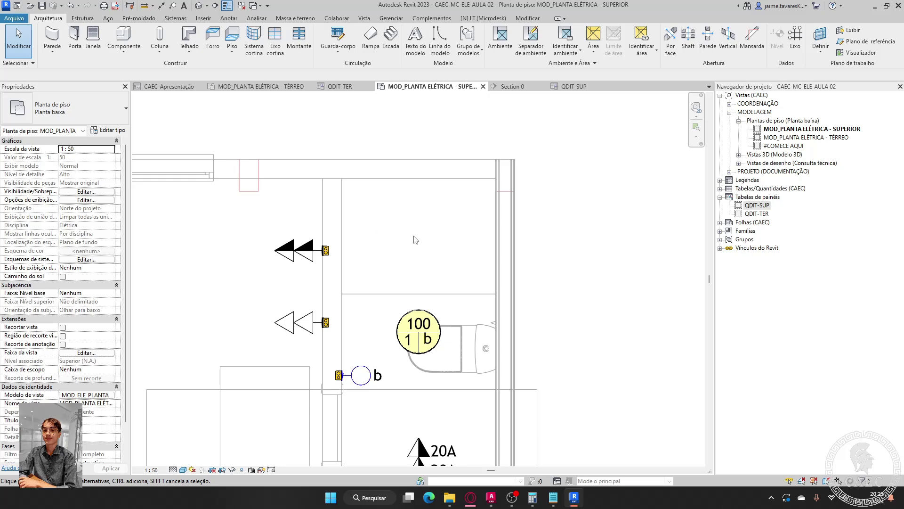
scroll(420, 224, up, 3)
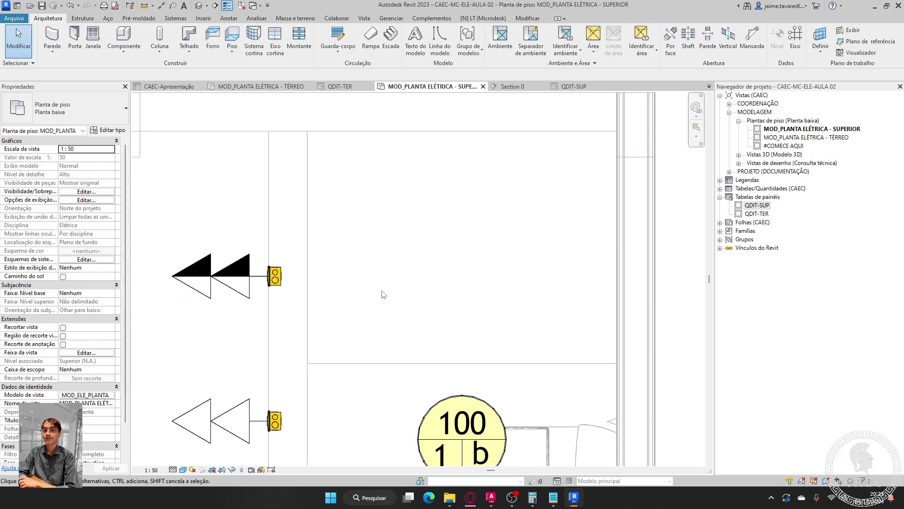
scroll(382, 292, down, 2)
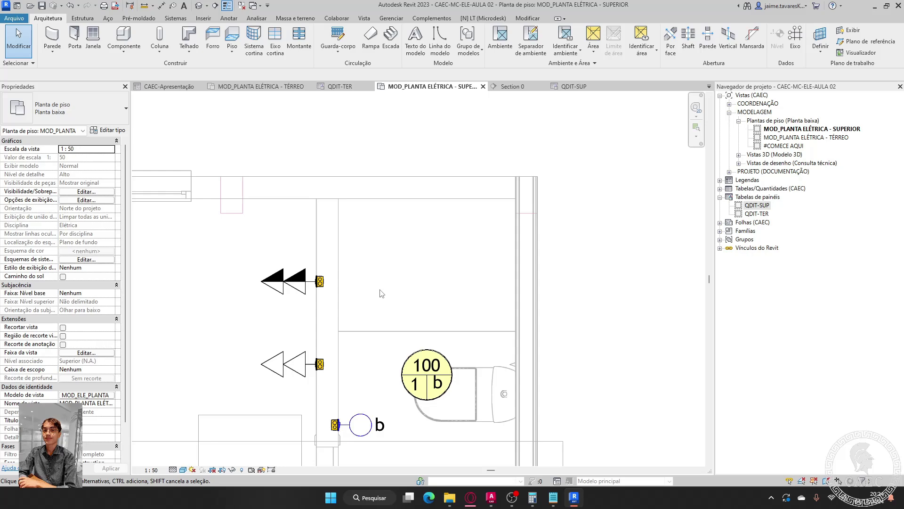
- Place an EM_MEP_Ponto de Força 4x2 - Convencional, type Ponto de Força Saida de Fio, on the outer wall of the suite bathroom's shower
key(c)
key(m)
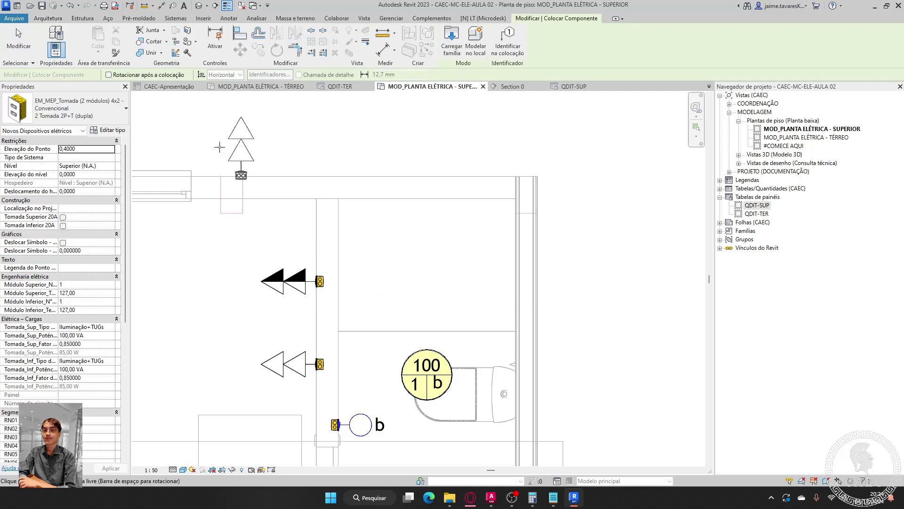
click(66, 108)
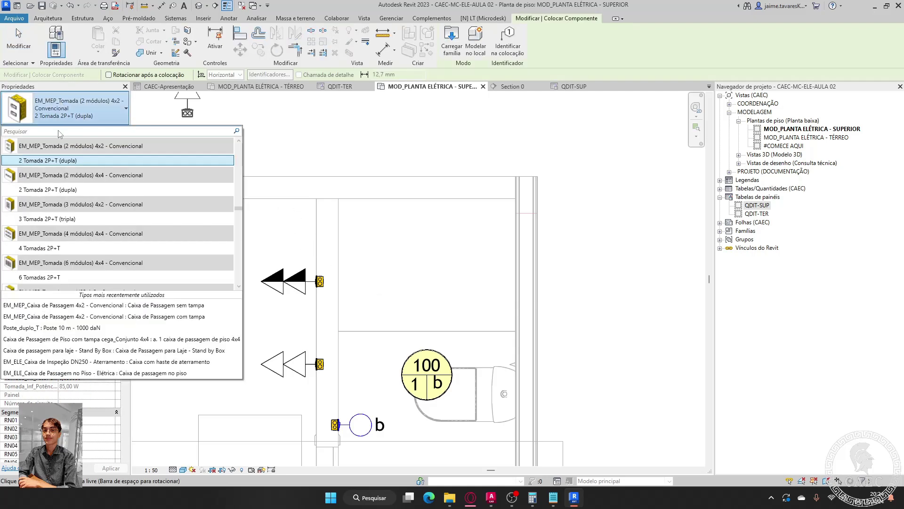
text(ponto de for)
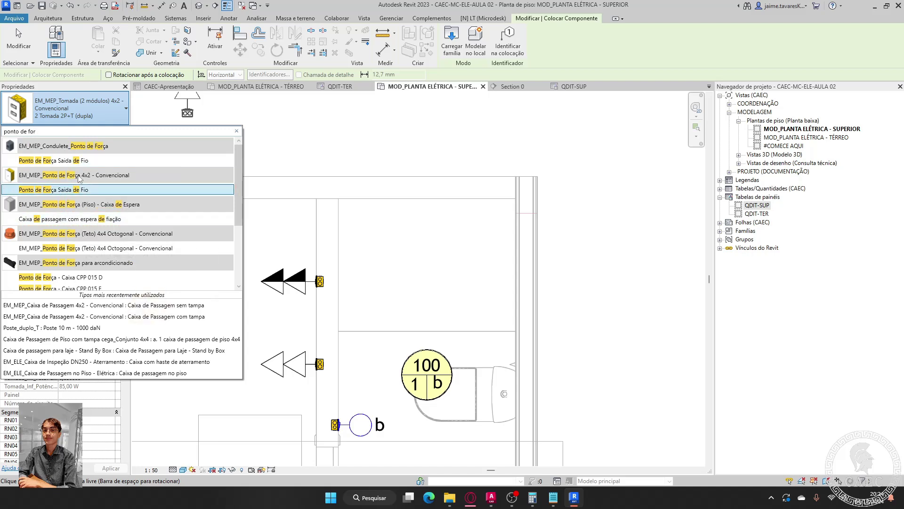
click(50, 191)
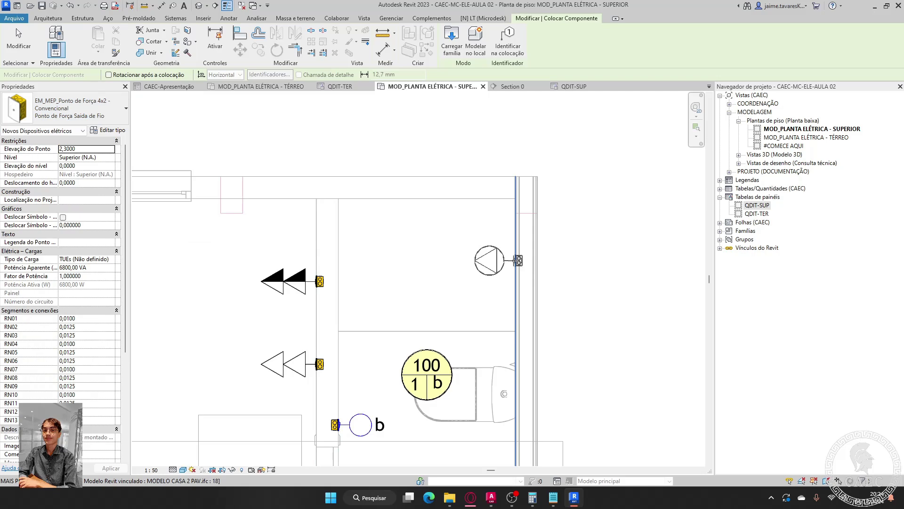
click(518, 261)
key(Escape)
key(Escape)
- Add an aligned dimension between the shower power point's centre and the inner face of the bathroom's end wall
scroll(495, 221, up, 2)
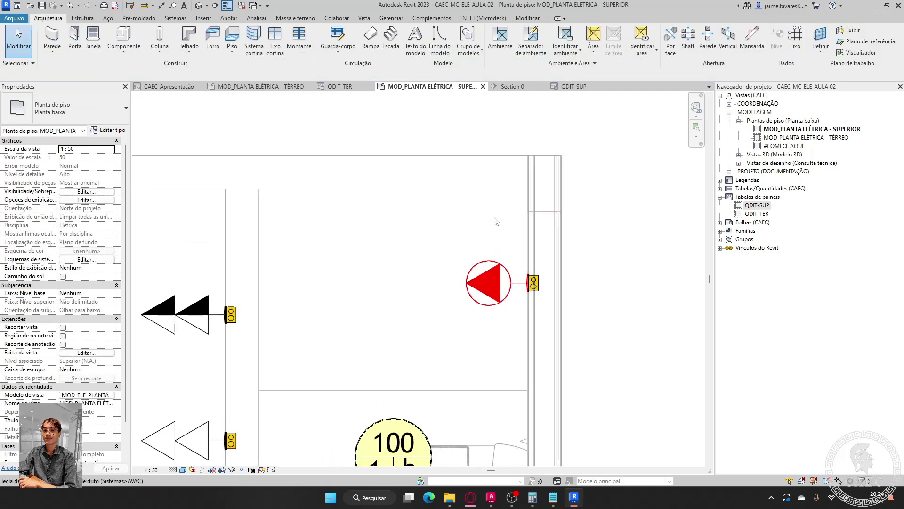
key(d)
key(i)
scroll(554, 275, up, 4)
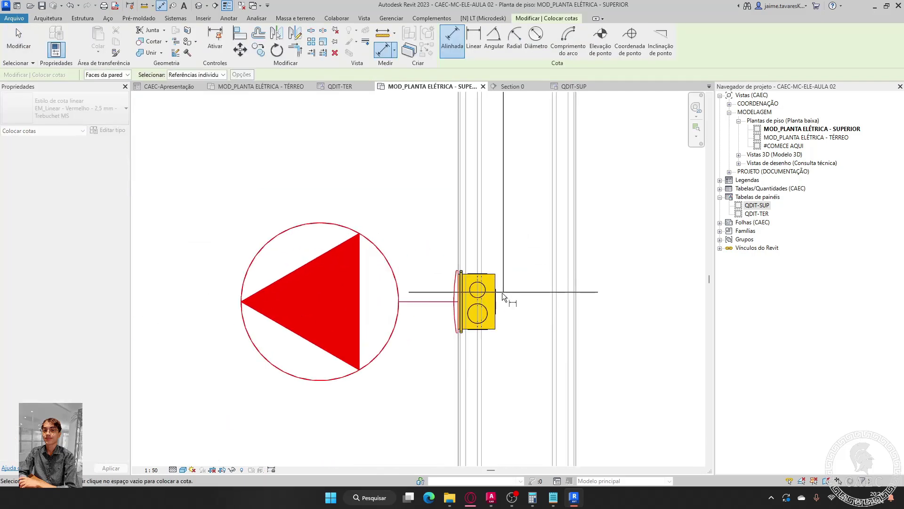
click(497, 302)
scroll(501, 299, down, 3)
click(598, 315)
key(Escape)
key(Escape)
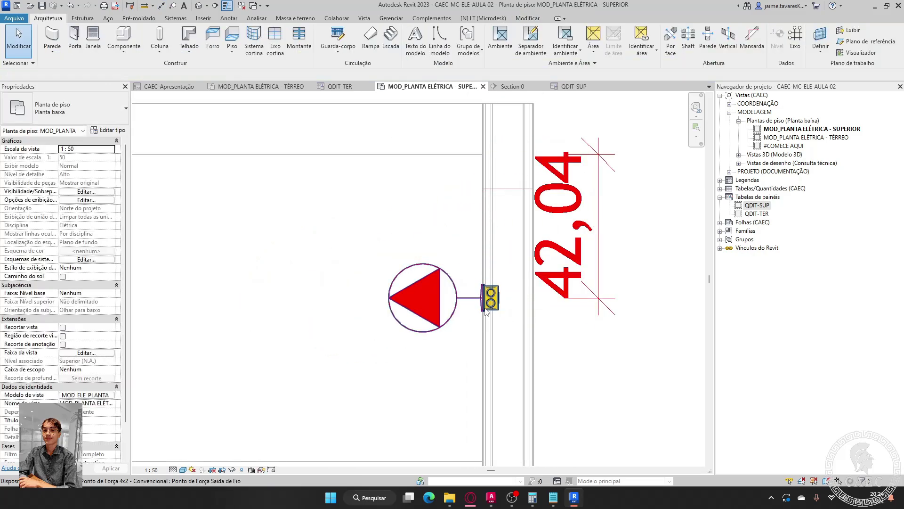
- Set the shower power point's distance from the end wall to 20 and delete the auxiliary dimension
click(489, 302)
click(558, 226)
text(20)
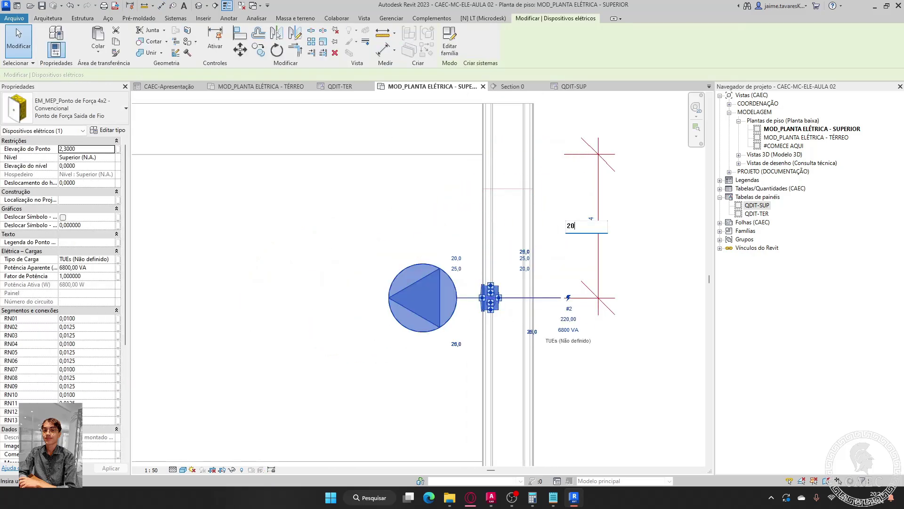
key(Return)
key(Escape)
click(592, 220)
key(Delete)
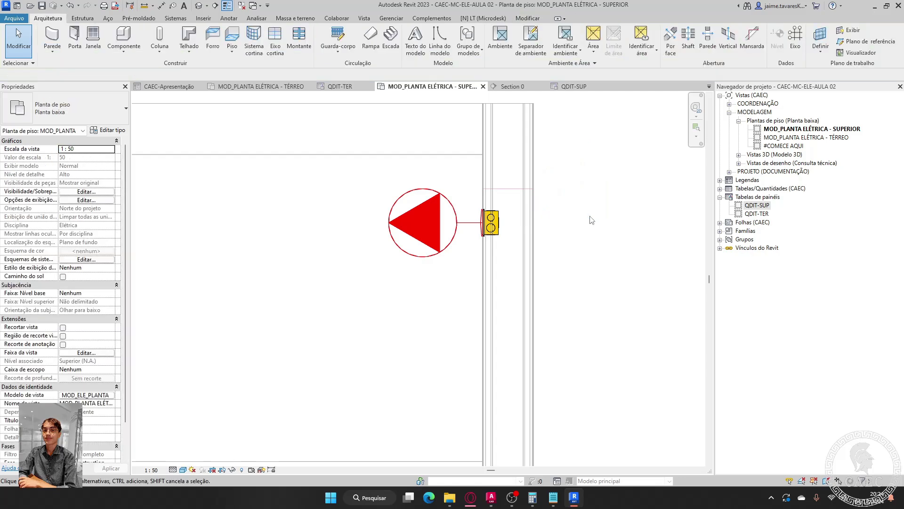
- Select the shower power point and review its elevation and electrical load properties
scroll(592, 220, down, 3)
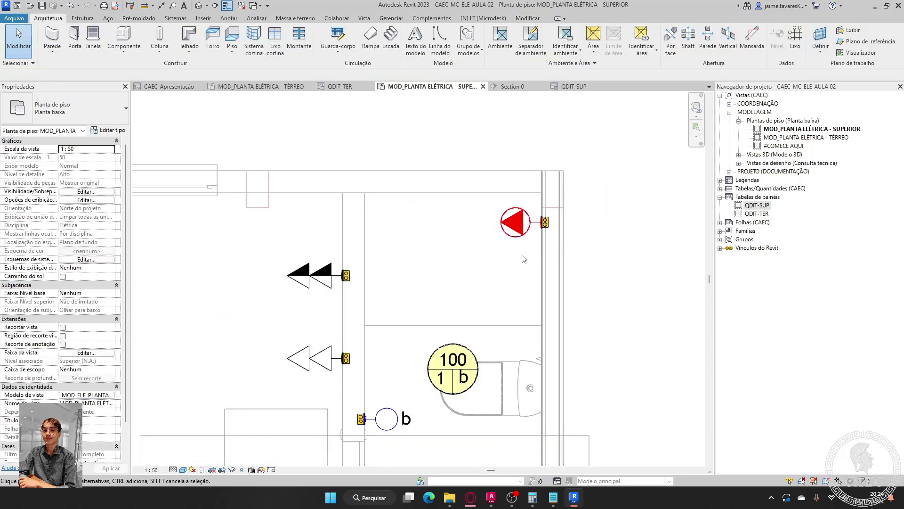
scroll(537, 240, up, 3)
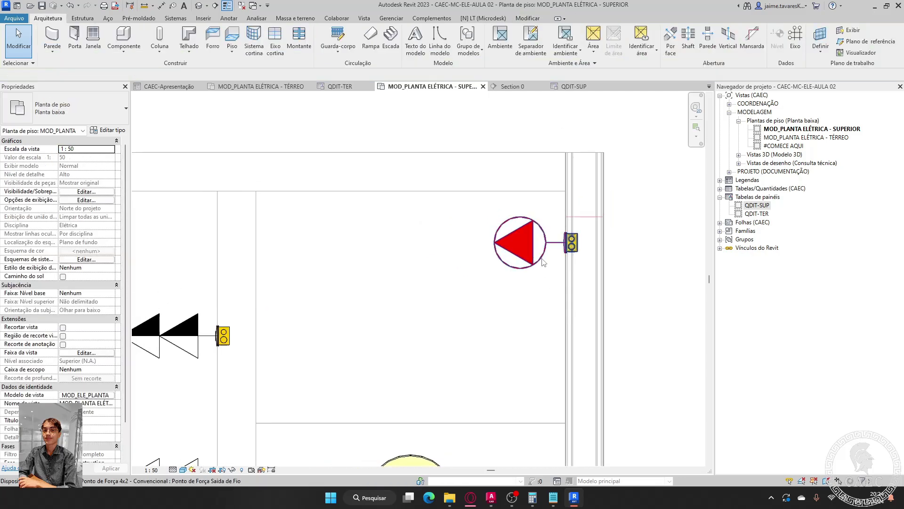
click(543, 259)
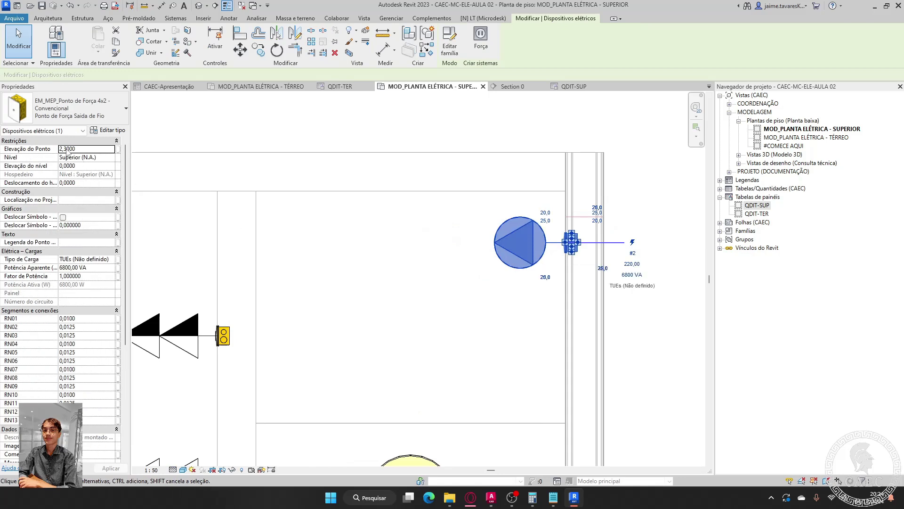
click(351, 255)
scroll(528, 228, up, 3)
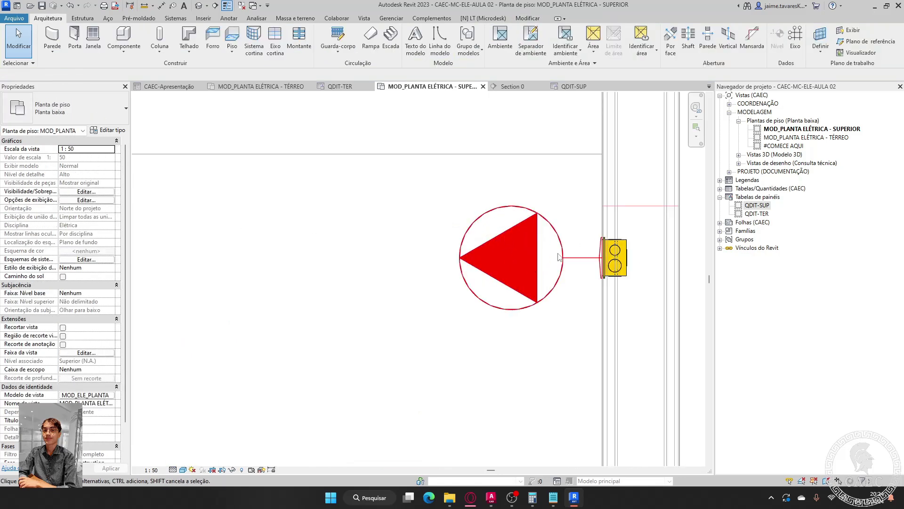
click(539, 271)
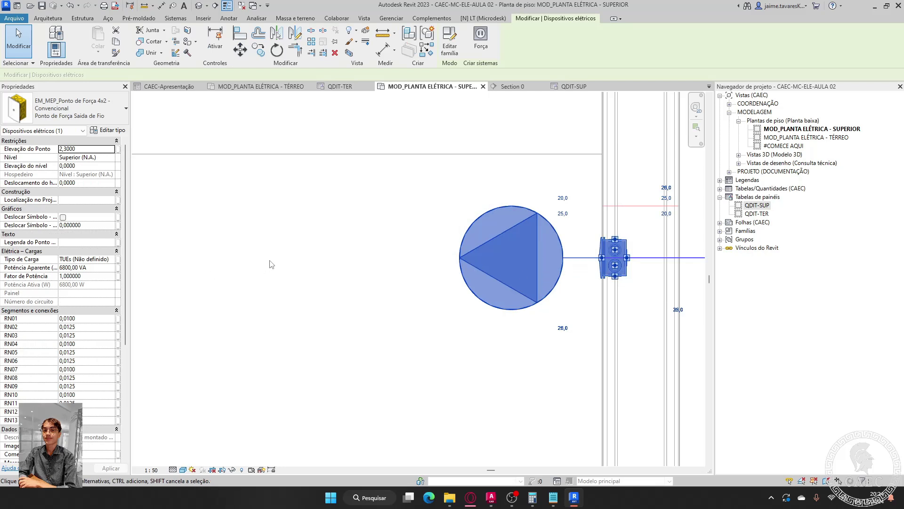
scroll(272, 264, down, 3)
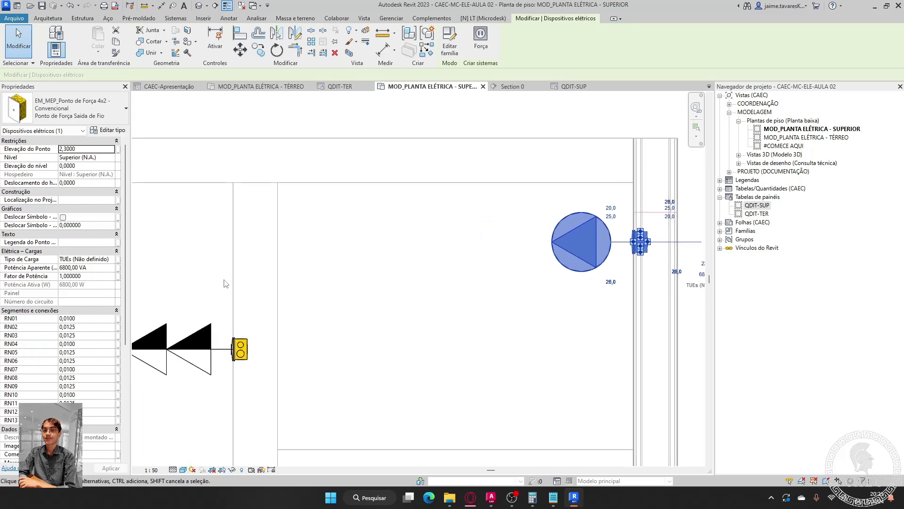
scroll(226, 283, up, 2)
scroll(264, 269, down, 3)
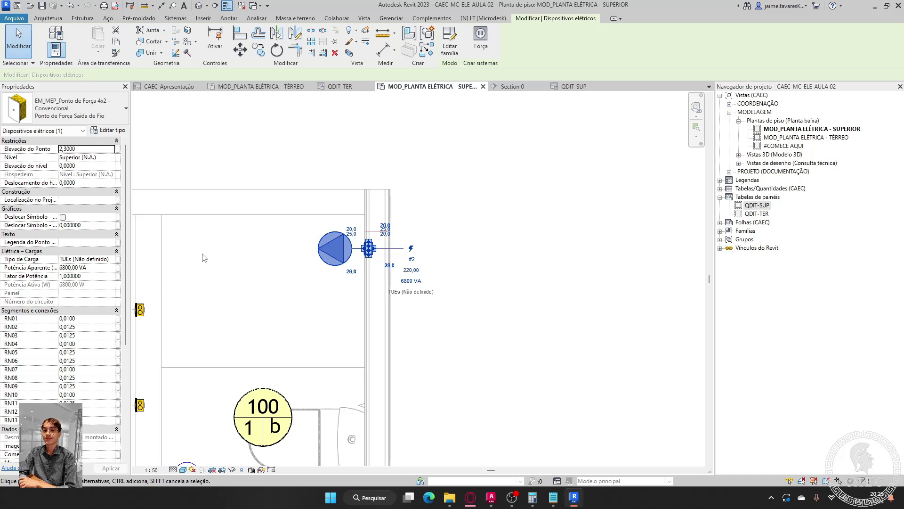
- Set the shower power point's apparent power to 7500 VA
click(91, 266)
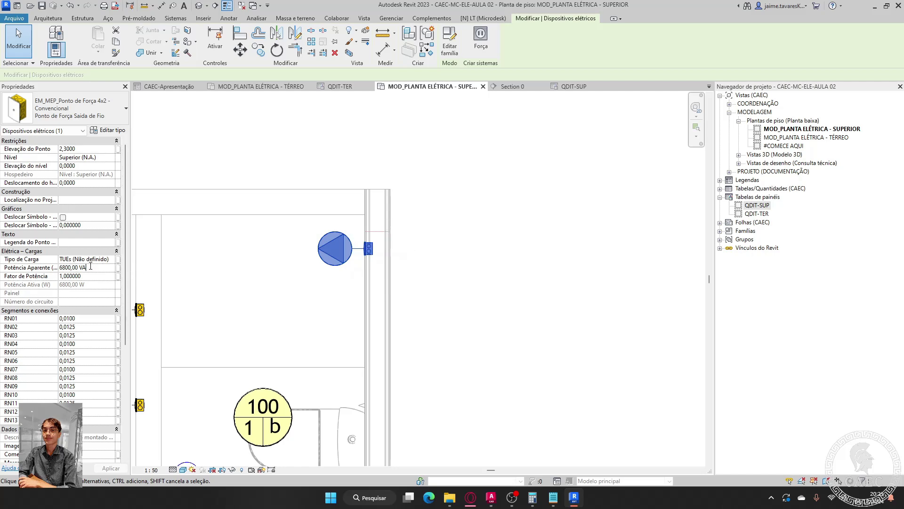
double_click(91, 266)
click(94, 265)
double_click(106, 267)
text(7500)
key(Return)
- Change the shower power point's load classification to Aparelhos de aquecimento
click(109, 260)
click(113, 260)
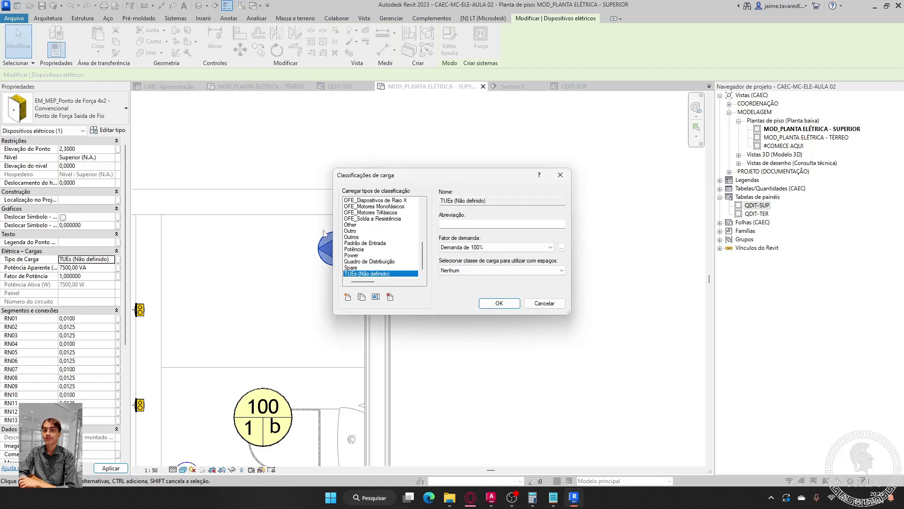
scroll(372, 222, up, 10)
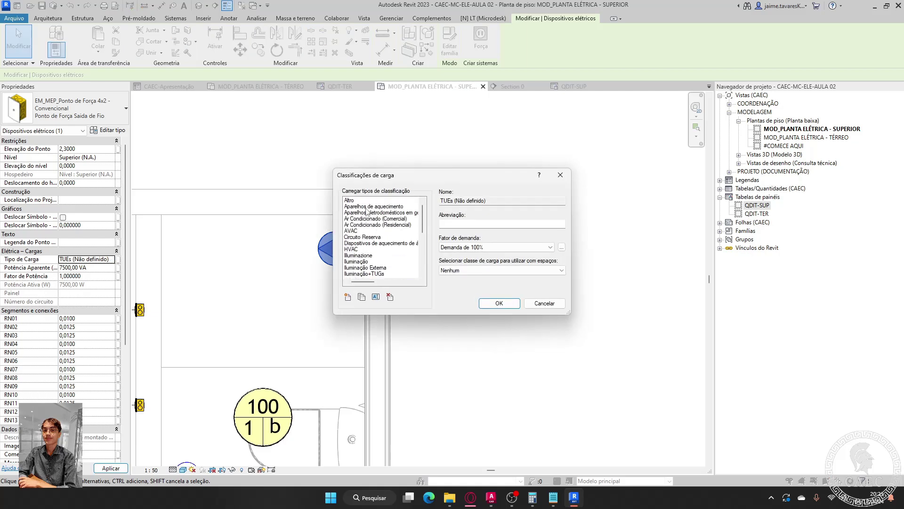
click(367, 208)
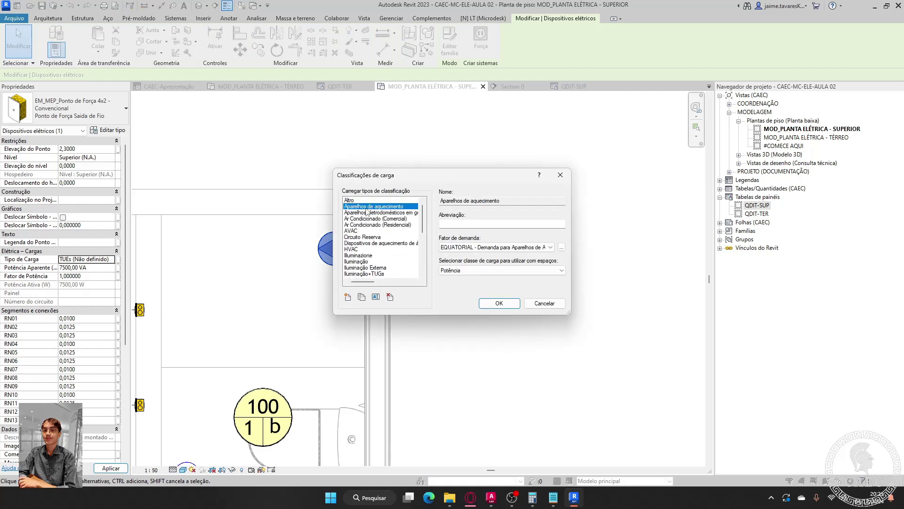
click(499, 303)
click(473, 284)
- Create a two-pole 220 V power circuit on panel QDIT-SUP for the shower power point
middle_drag(472, 284, 588, 271)
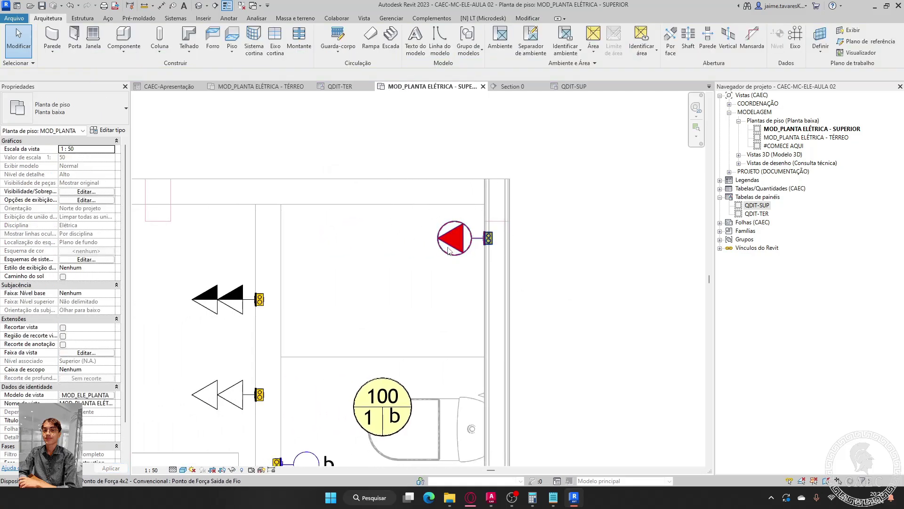
scroll(449, 251, up, 2)
click(445, 245)
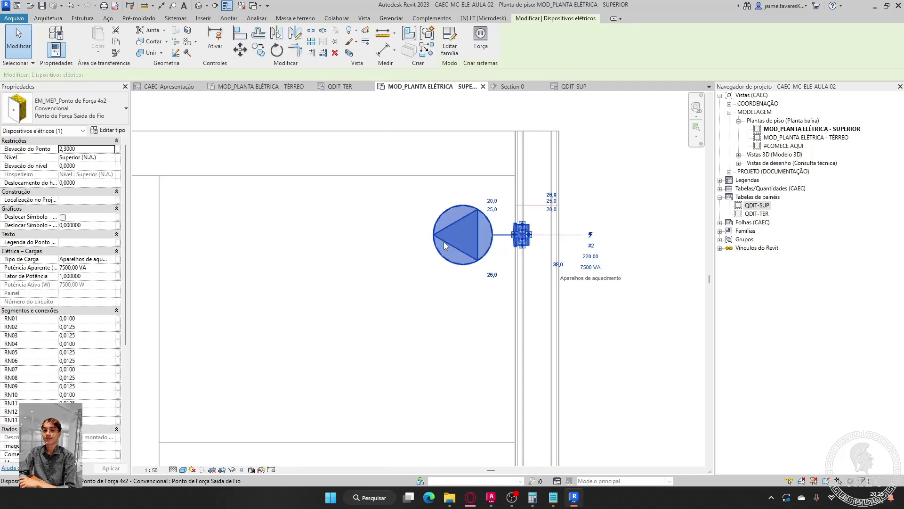
click(479, 42)
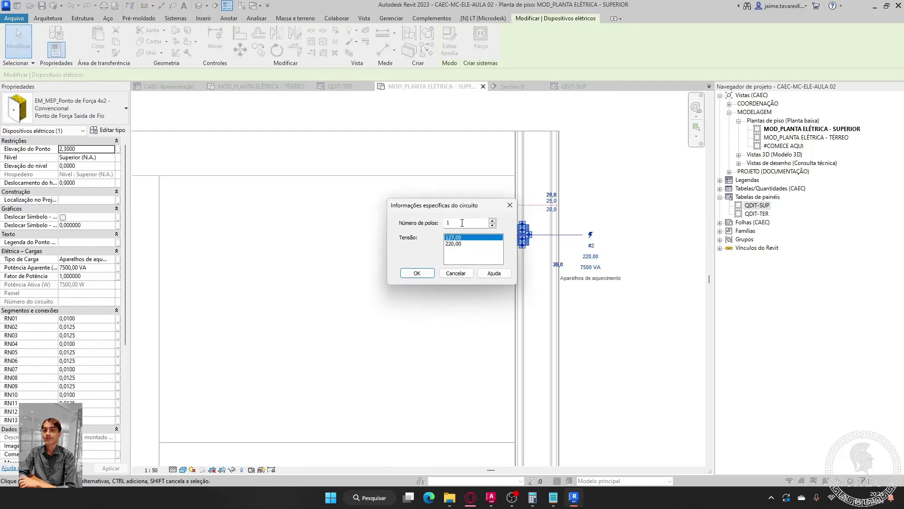
click(492, 220)
click(417, 273)
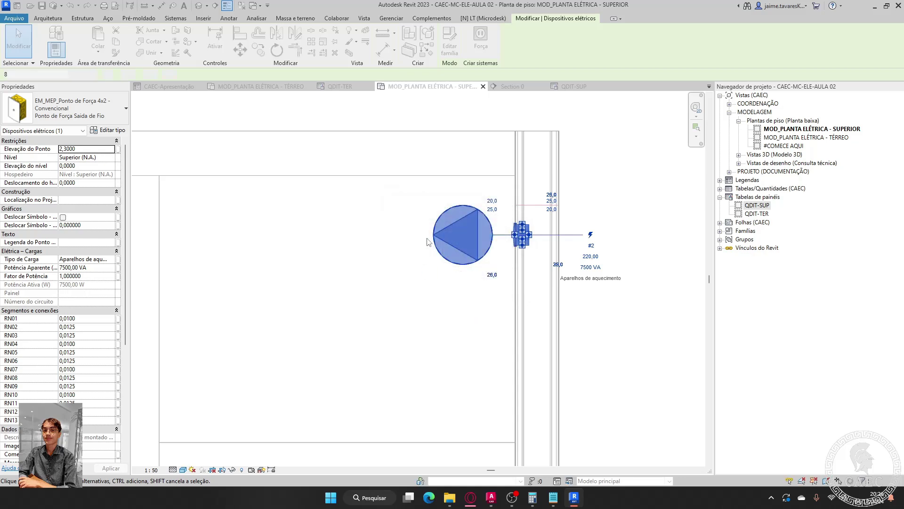
- In the QDIT-SUP panel schedule, rename circuit 8 as "Chuveiro elétrico" and return to the upper floor electrical plan
click(572, 86)
click(291, 202)
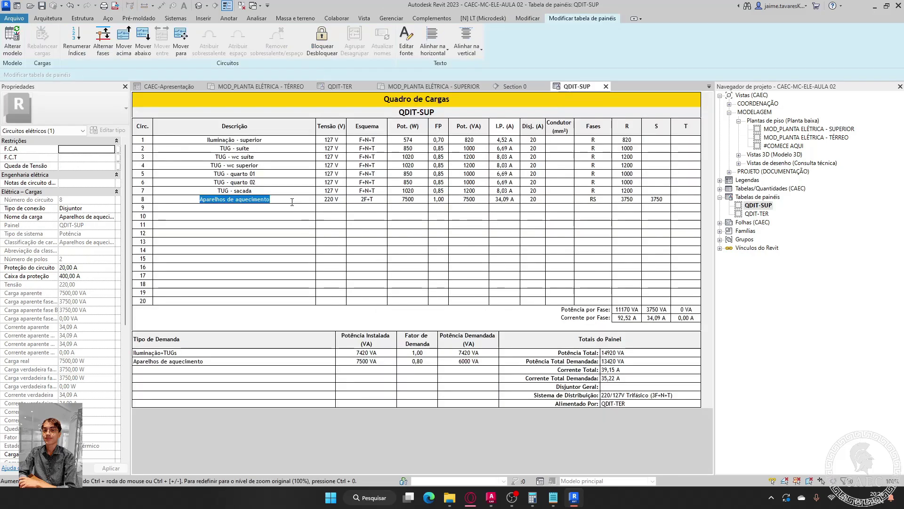
text(Chuveiro)
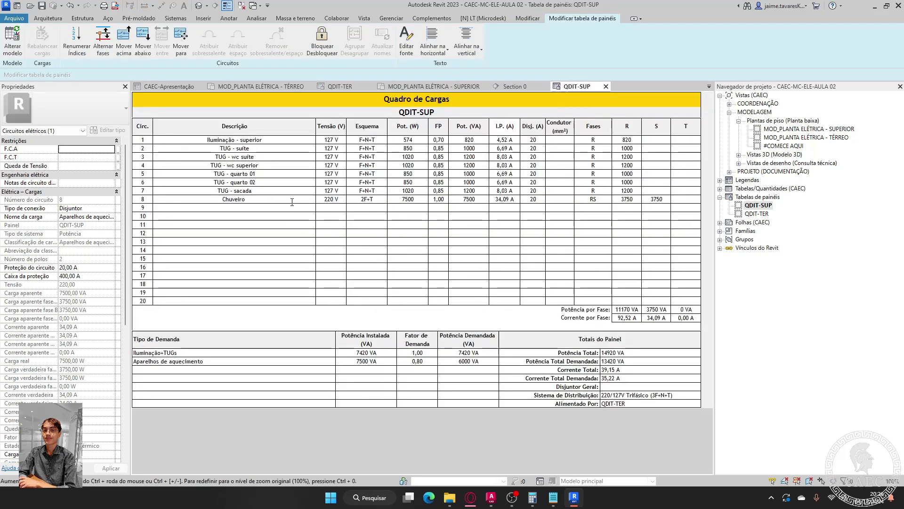
text( elétrico)
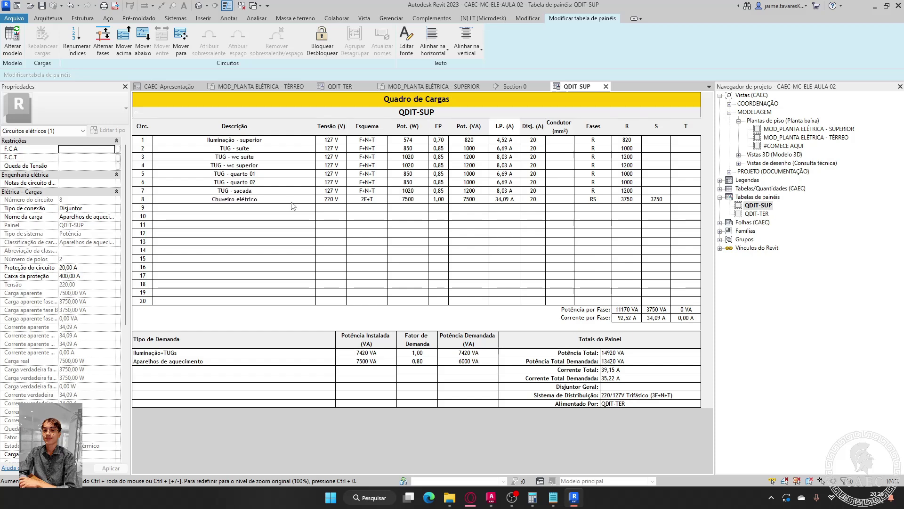
click(293, 205)
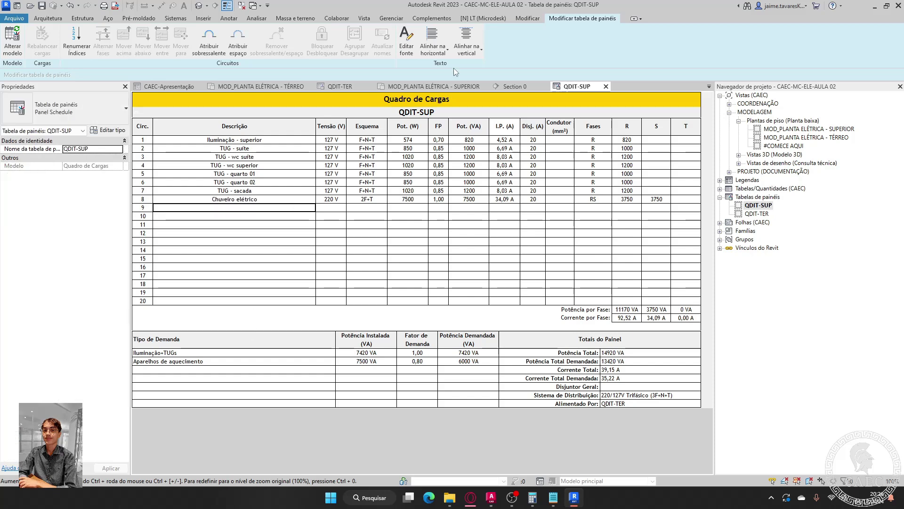
click(443, 86)
scroll(526, 215, down, 6)
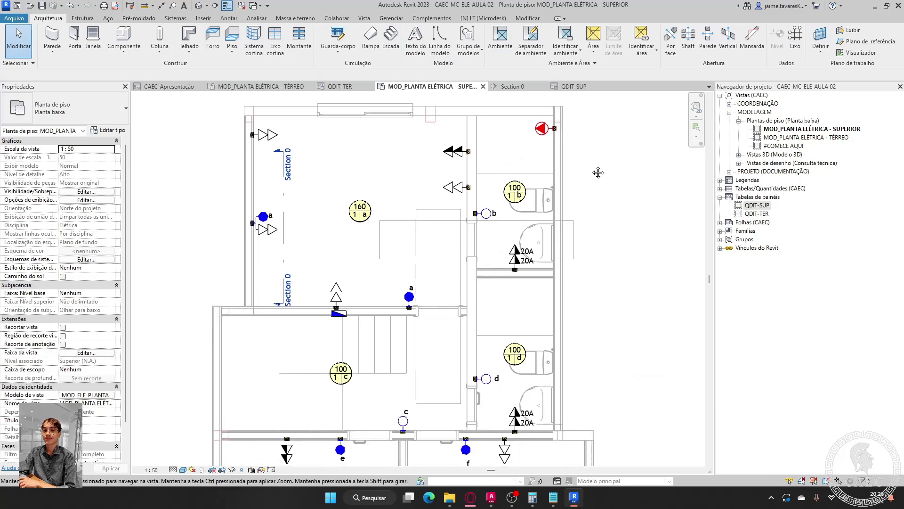
scroll(593, 180, down, 3)
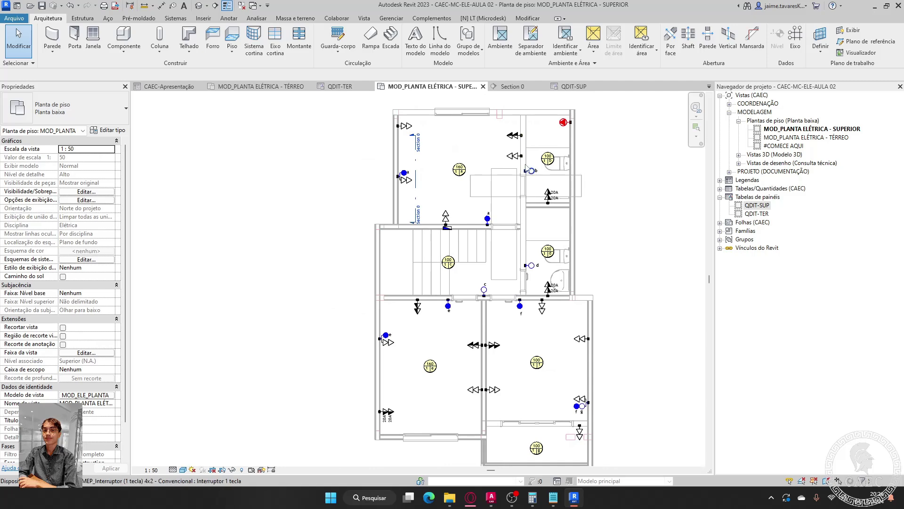
- Examine the route between the QDIT-SUP panel and the upper bathroom's shower power point on the floor plan
scroll(529, 169, up, 1)
scroll(542, 152, up, 2)
middle_drag(542, 152, 557, 174)
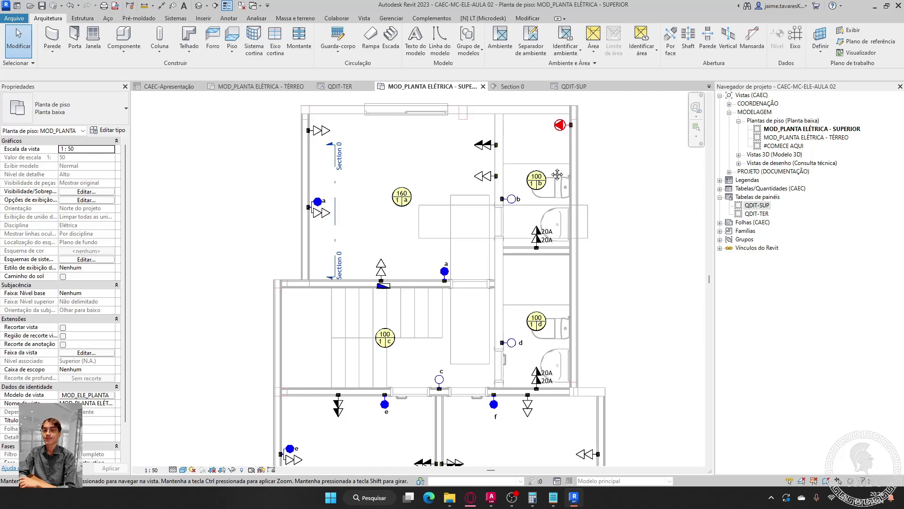
scroll(557, 175, down, 2)
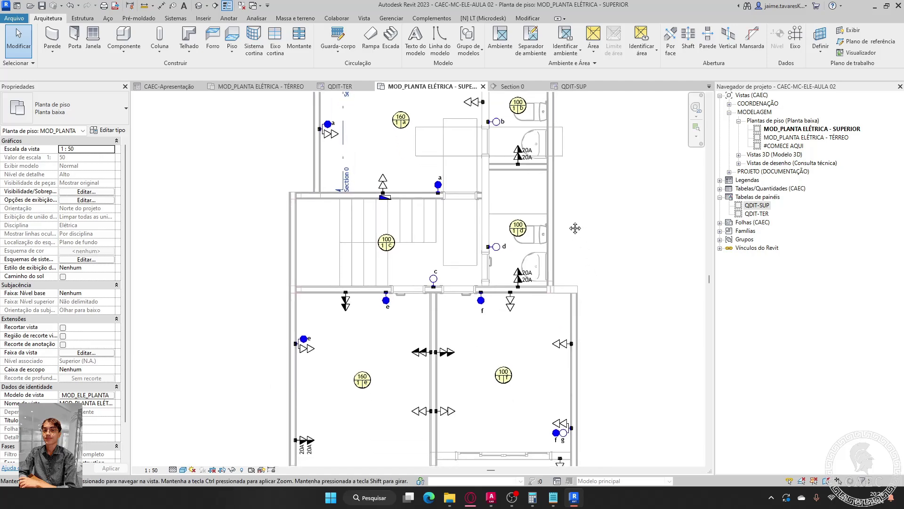
middle_drag(575, 228, 555, 256)
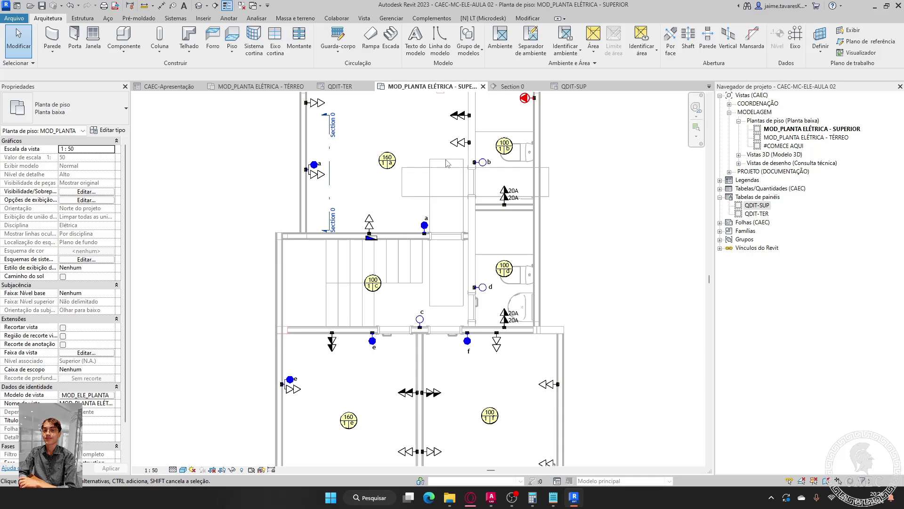
scroll(540, 115, up, 2)
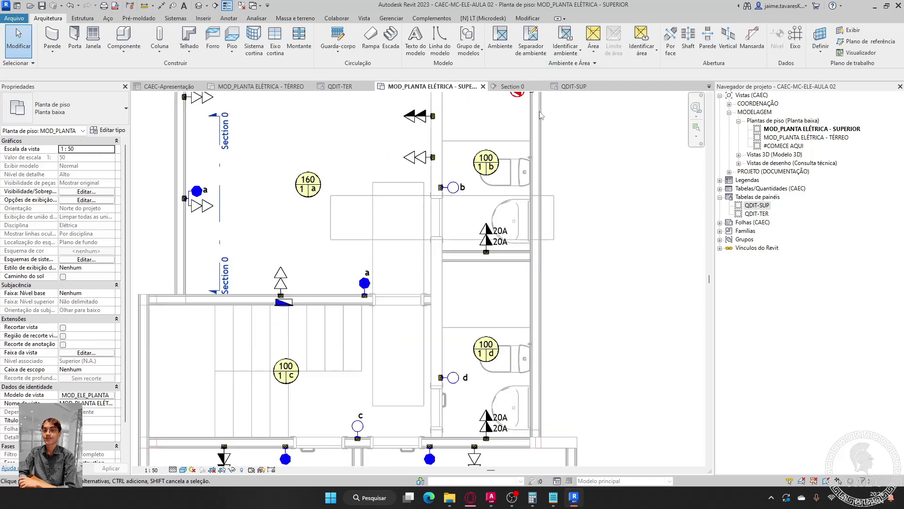
middle_drag(540, 115, 562, 198)
scroll(561, 199, up, 1)
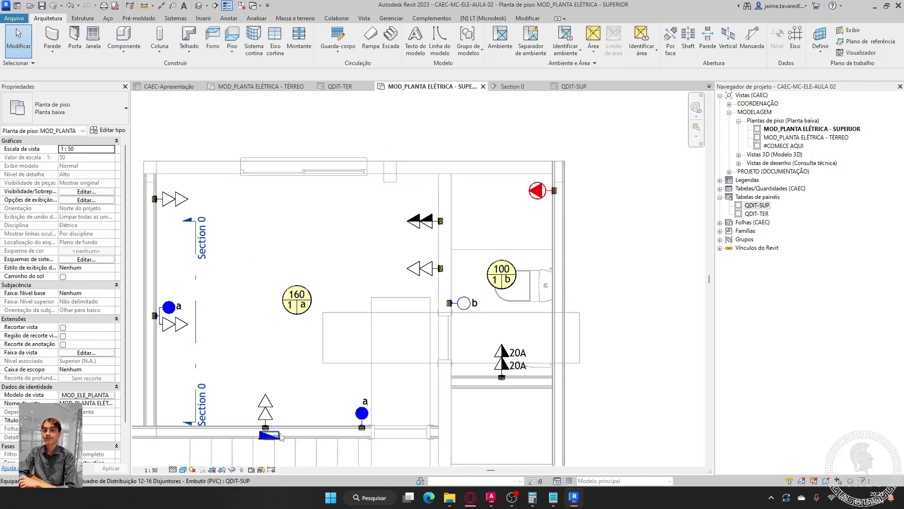
- Start a conduit from the QDIT-SUP panel, choosing Conector 5 at the end connector opposite the symbol's blue-filled side
scroll(274, 438, up, 8)
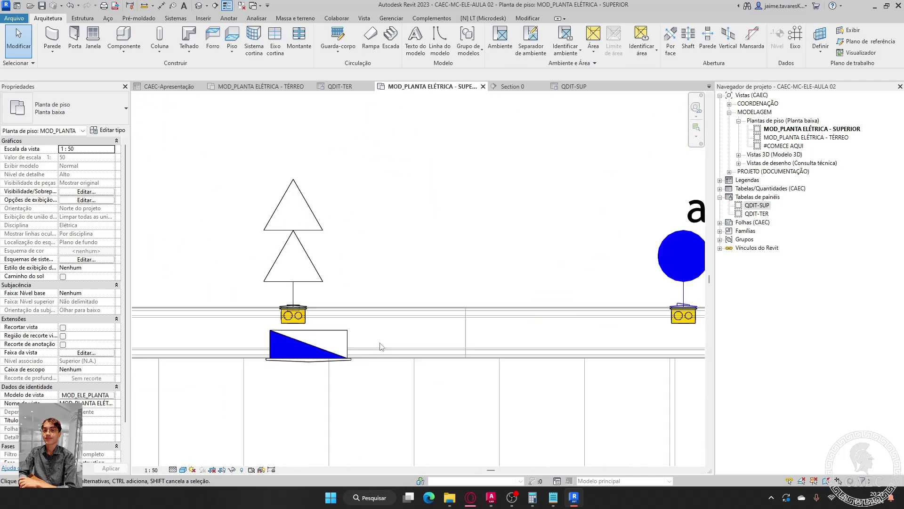
click(325, 352)
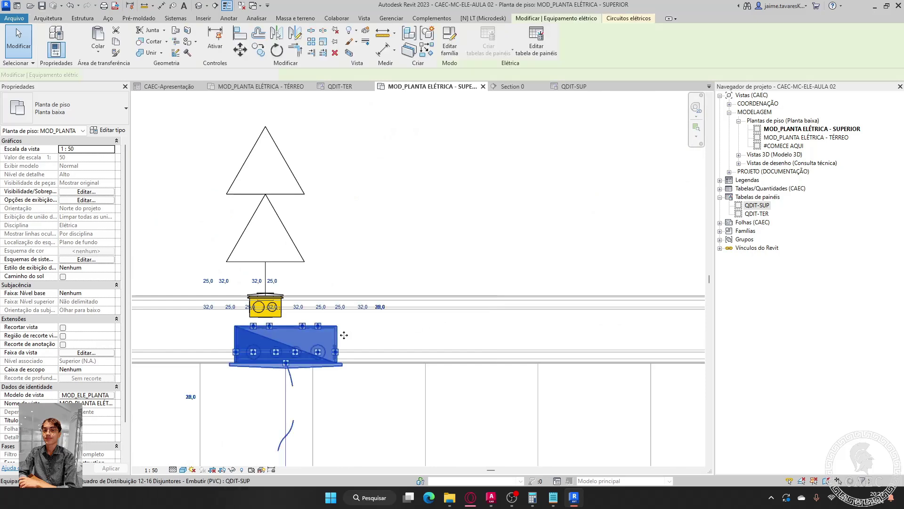
scroll(320, 358, up, 2)
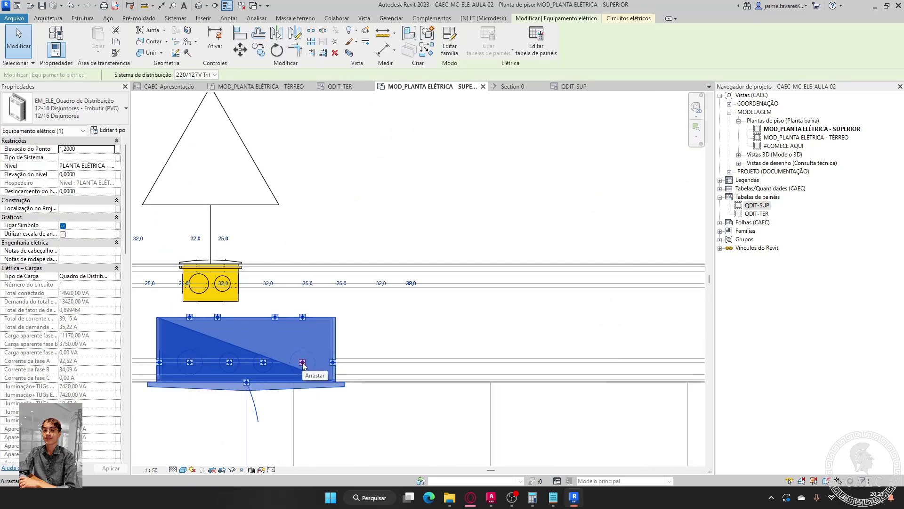
right_click(303, 364)
key(Escape)
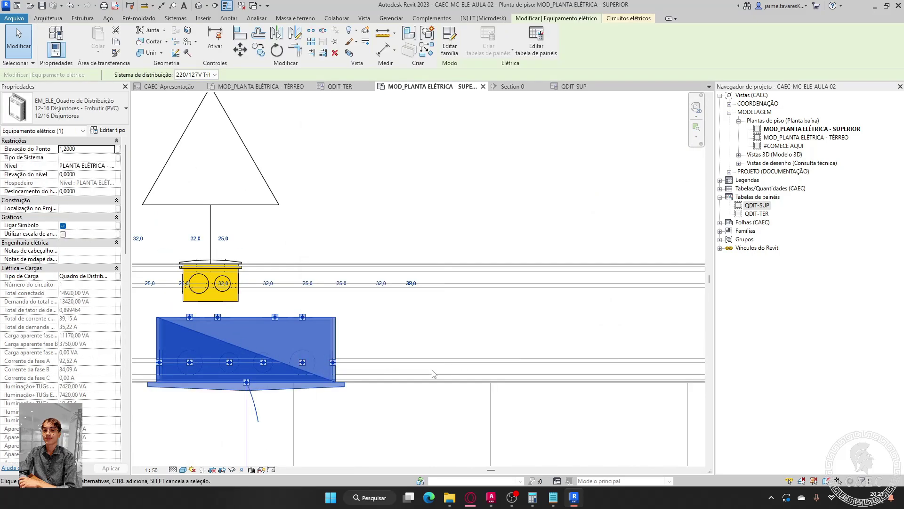
scroll(400, 309, up, 3)
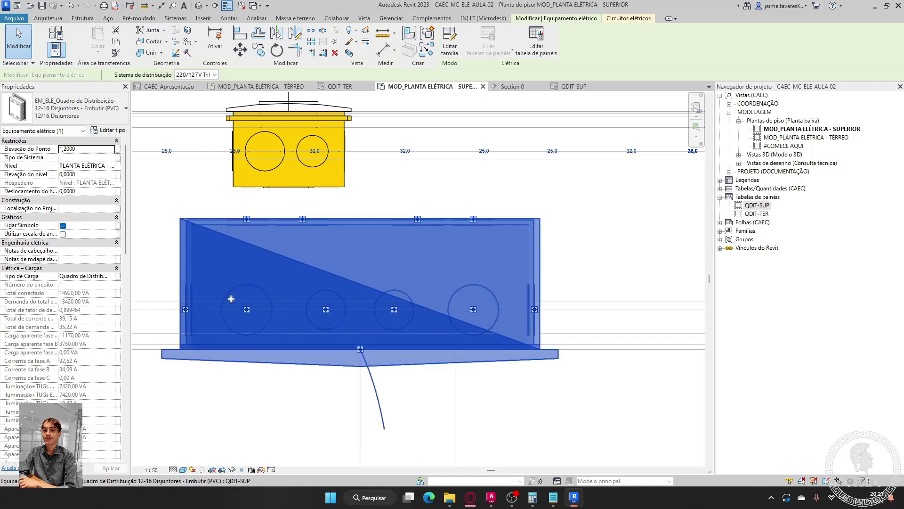
right_click(474, 313)
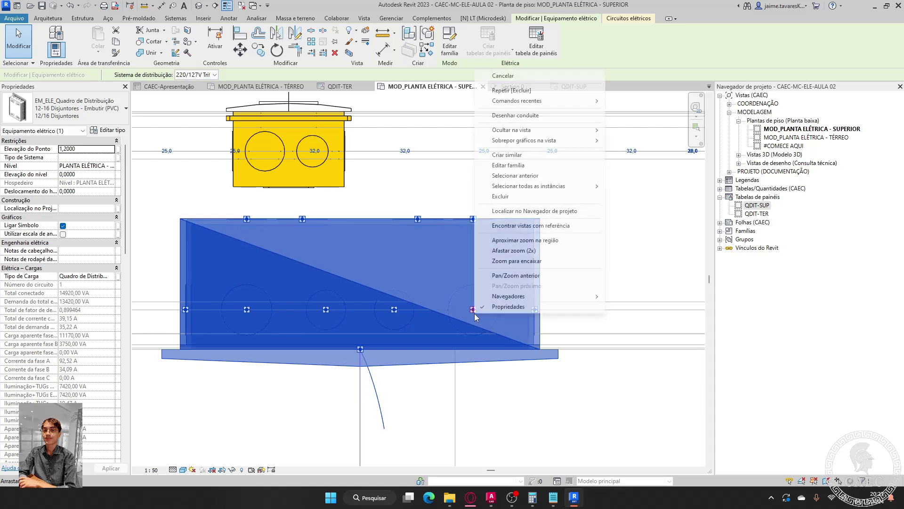
click(505, 119)
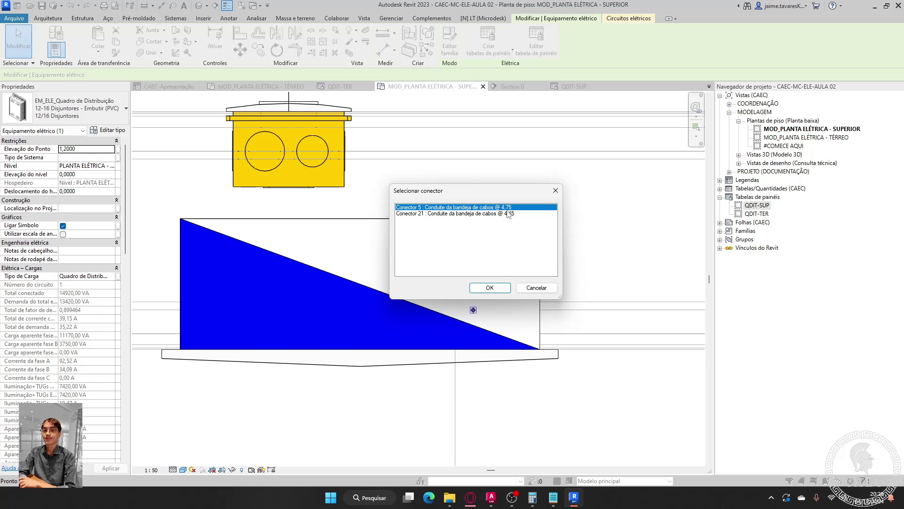
click(490, 288)
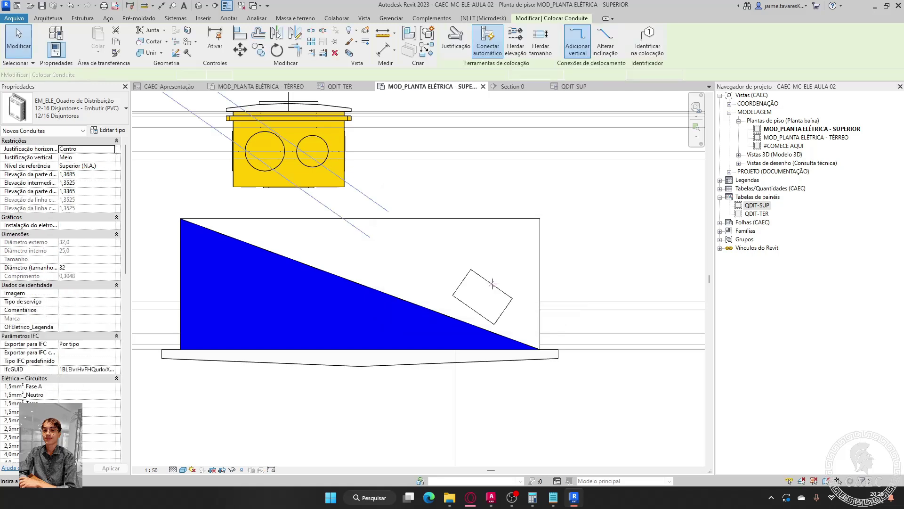
- Use the conduit type Eletroduto PVC Flexível (Amarelo) and set its diameter to 25 mm
scroll(502, 258, down, 5)
middle_drag(553, 225, 456, 319)
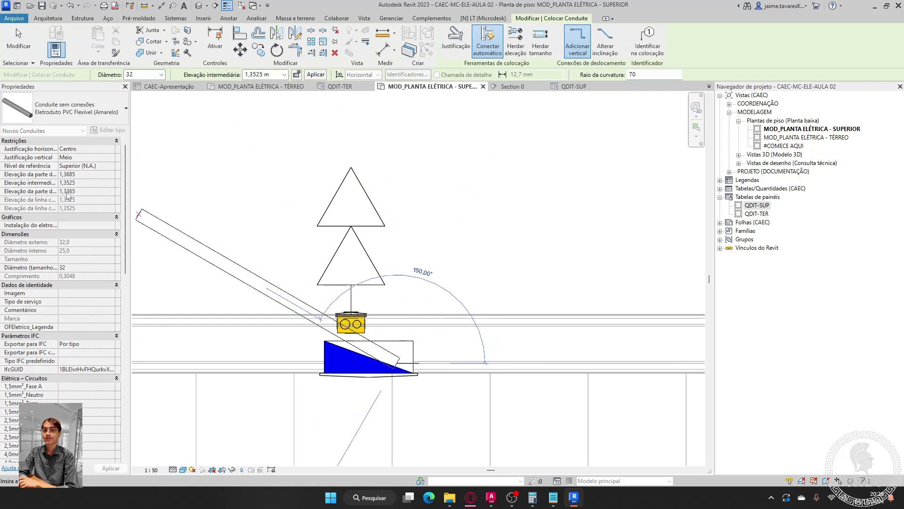
click(78, 118)
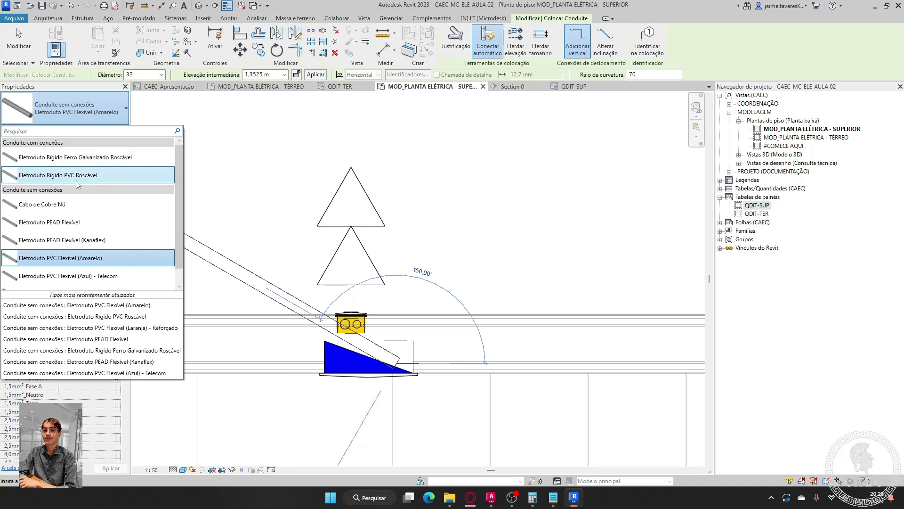
scroll(142, 183, down, 1)
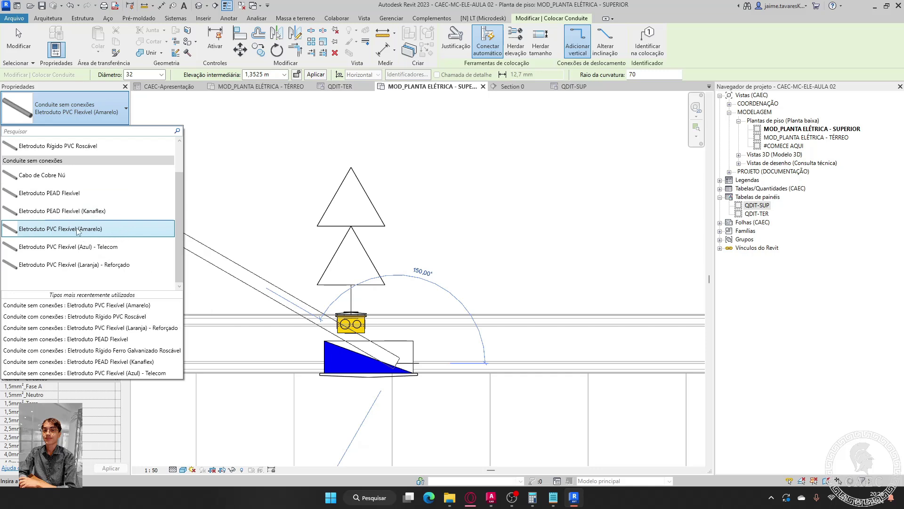
click(110, 232)
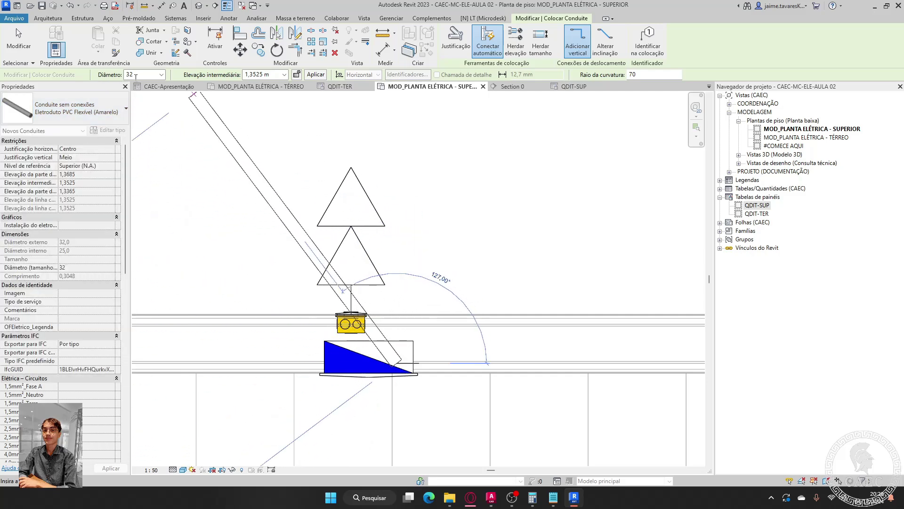
click(161, 74)
click(158, 104)
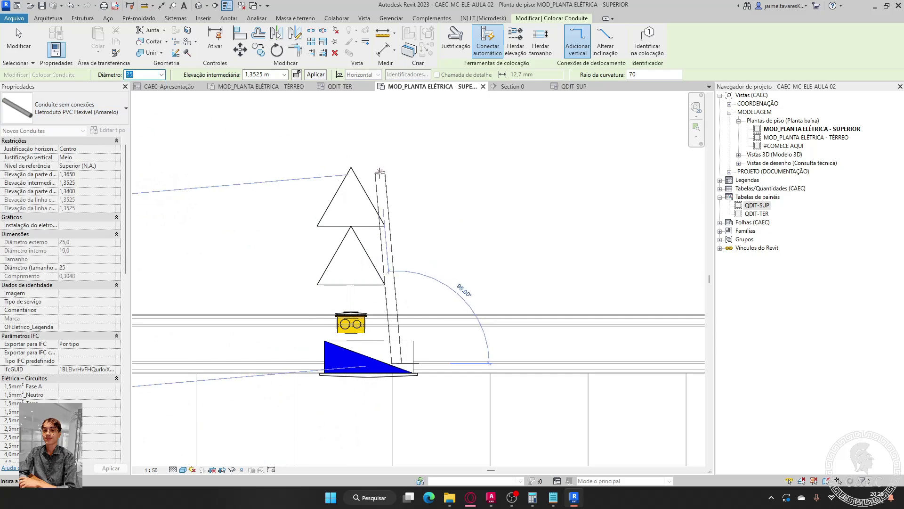
- Examine the diagonal conduit path from the QDIT-SUP panel across the bedroom to the shower power point
scroll(478, 170, down, 5)
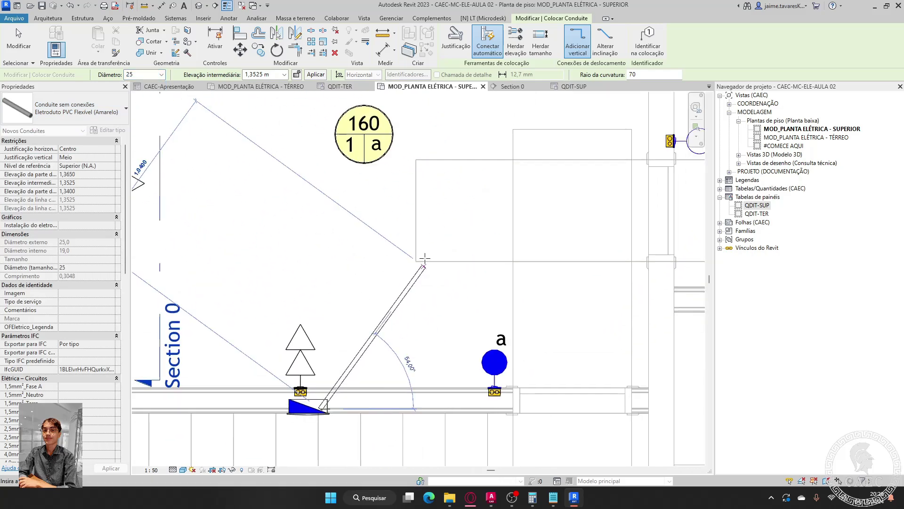
middle_drag(469, 187, 439, 267)
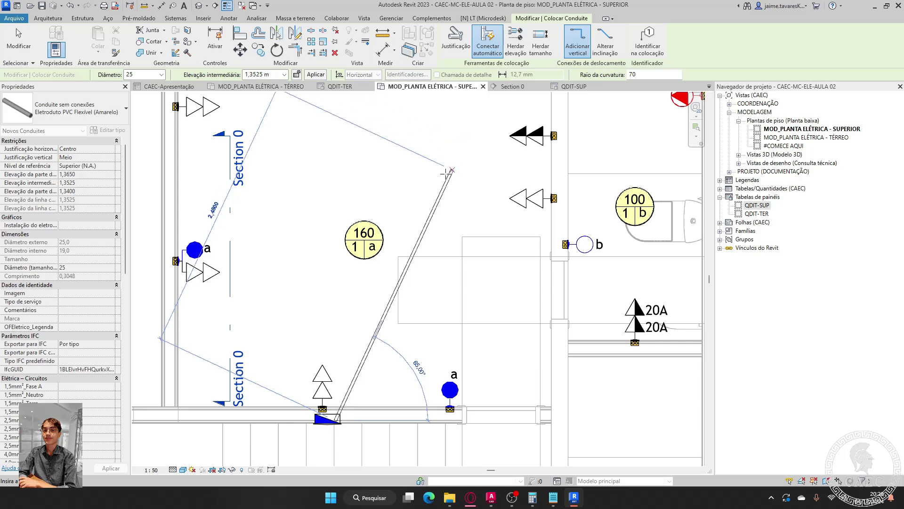
scroll(445, 203, down, 1)
middle_drag(462, 235, 450, 258)
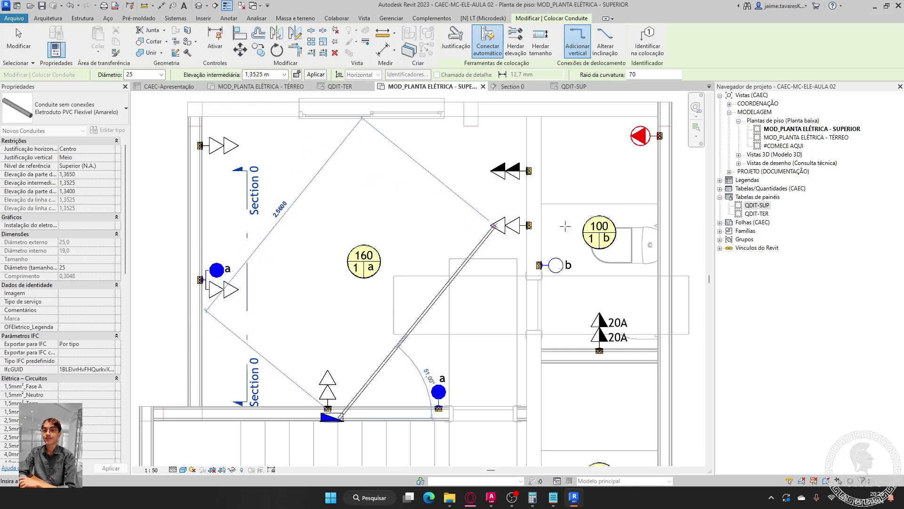
scroll(662, 136, up, 8)
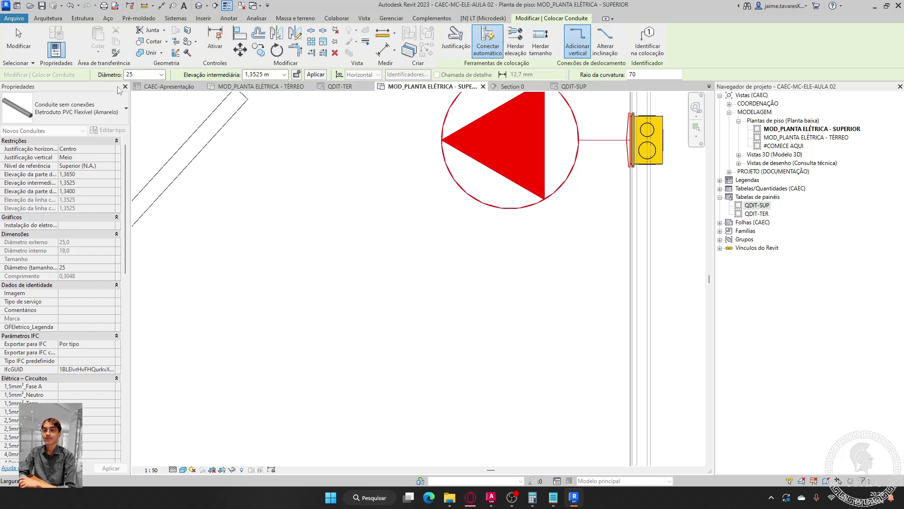
scroll(479, 193, down, 5)
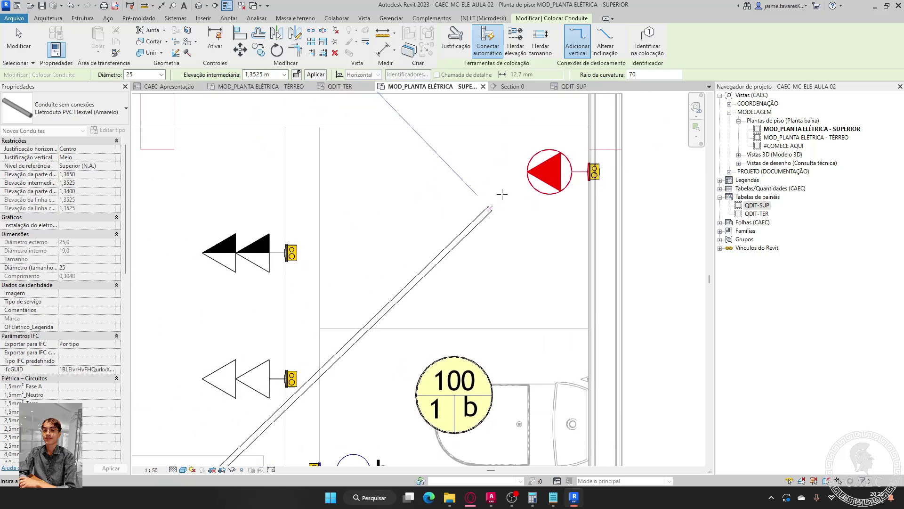
middle_drag(480, 193, 580, 193)
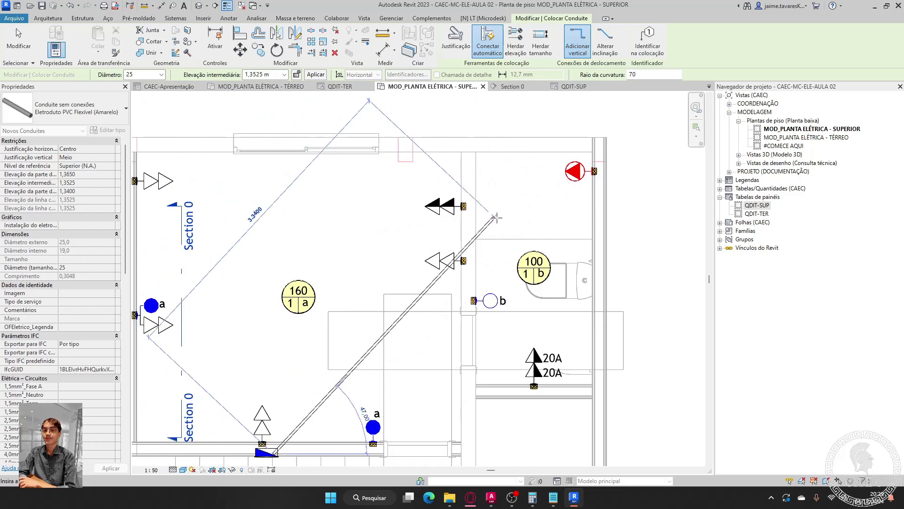
middle_drag(466, 260, 533, 164)
scroll(323, 383, up, 7)
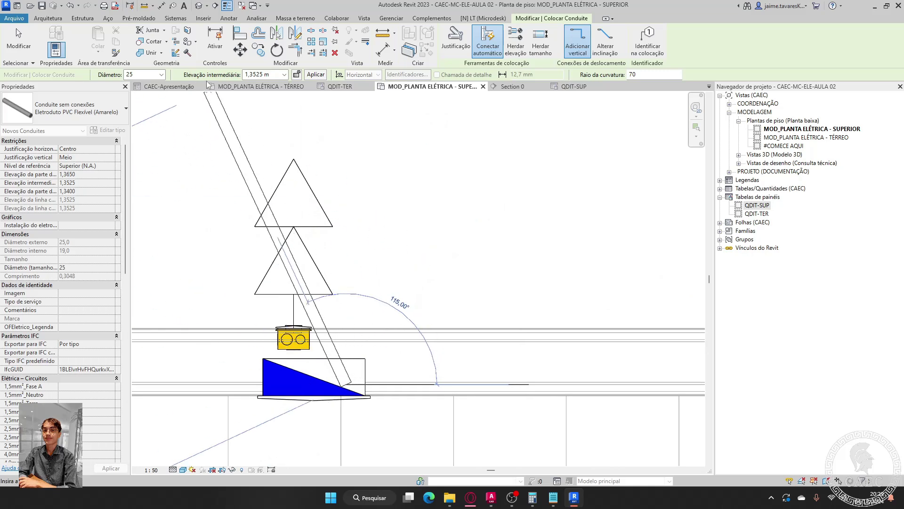
- Try to run the conduit at 2.5 m middle elevation from the panel to the shower power point's box
click(275, 75)
scroll(431, 307, down, 4)
middle_drag(478, 271, 254, 471)
scroll(567, 167, up, 5)
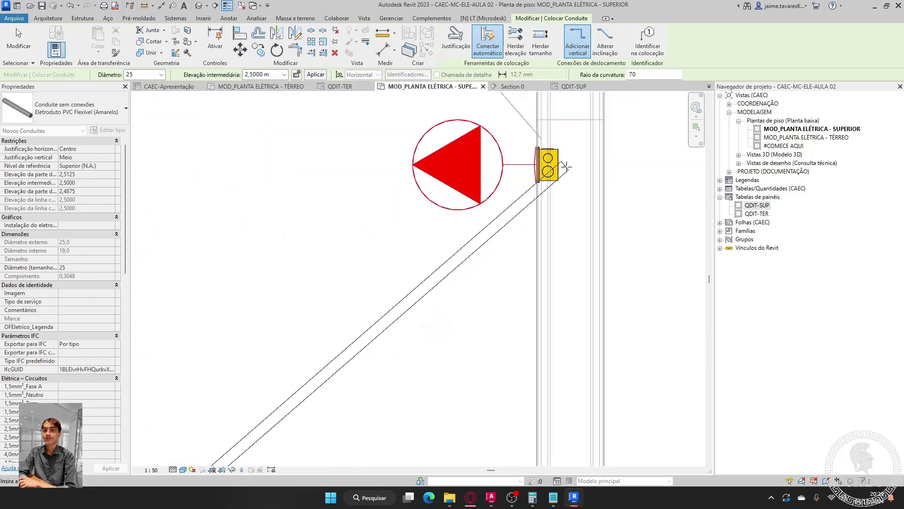
scroll(567, 166, up, 3)
middle_drag(597, 186, 594, 230)
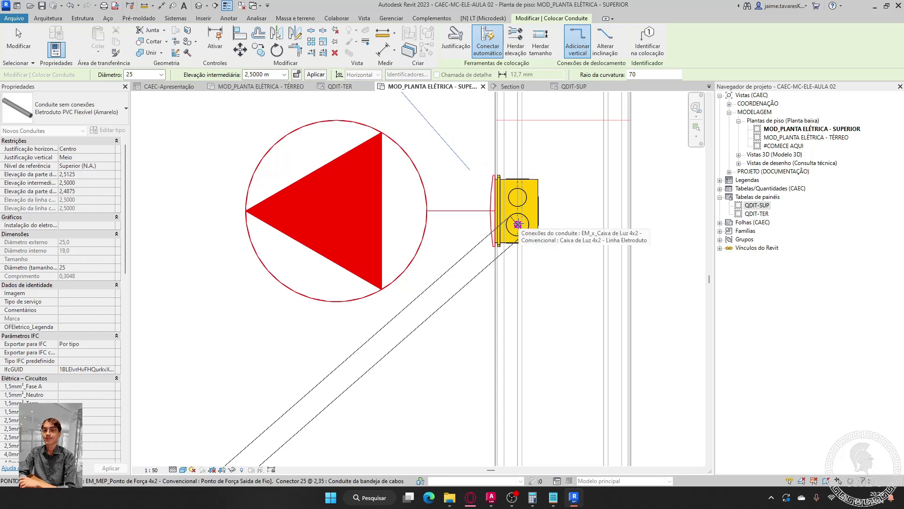
click(518, 225)
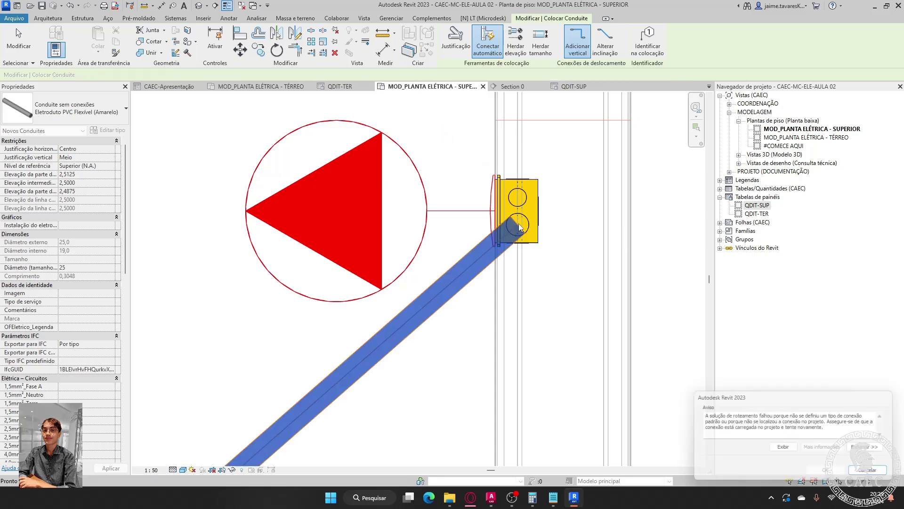
click(866, 475)
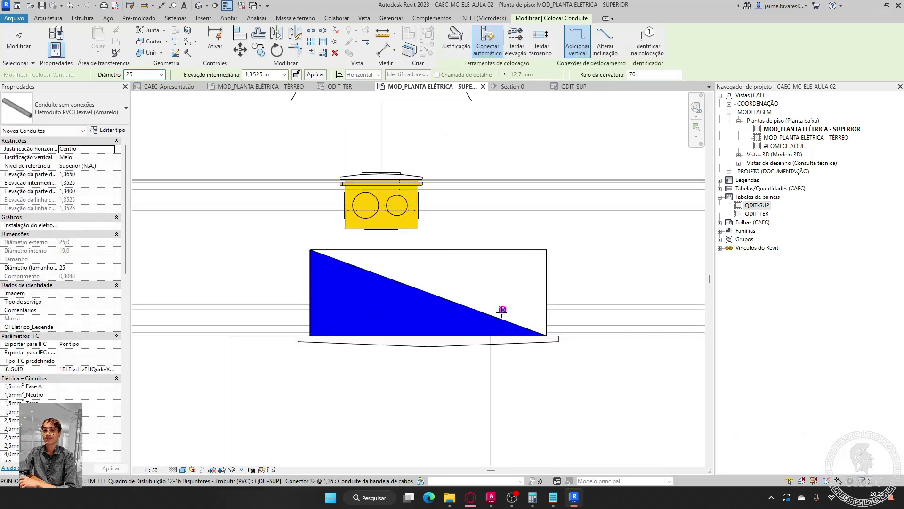
- Run a 25 mm conduit at 3 m middle elevation from the QDIT-SUP panel connector to Conector 95 on the shower power point's box
click(503, 309)
click(487, 287)
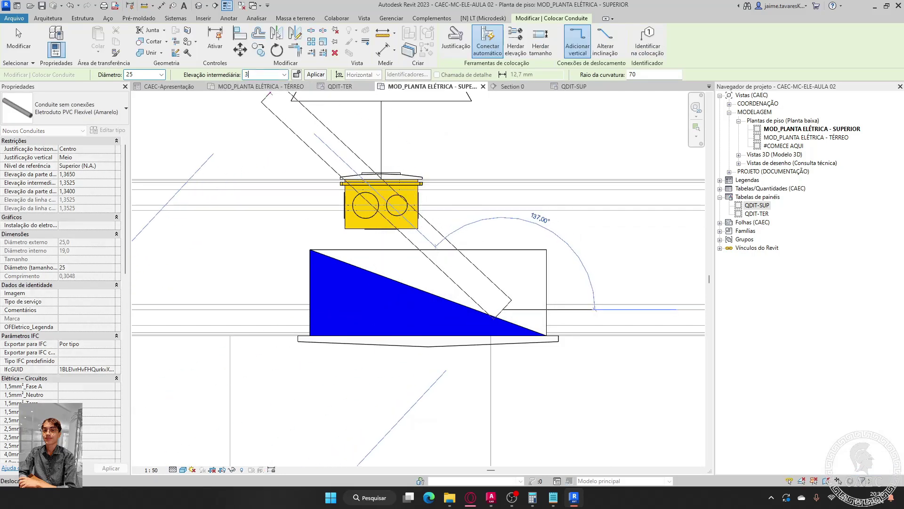
key(Return)
scroll(332, 399, down, 4)
scroll(332, 399, up, 6)
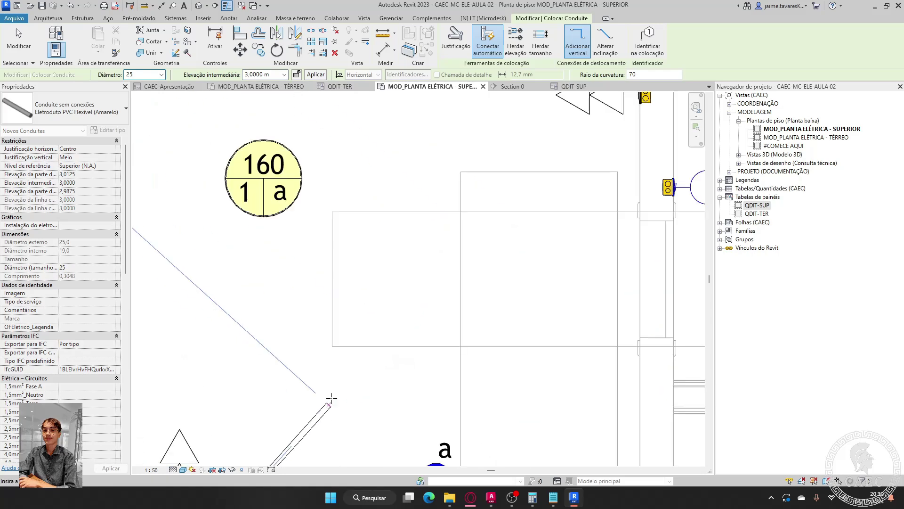
scroll(504, 380, down, 2)
scroll(573, 220, up, 5)
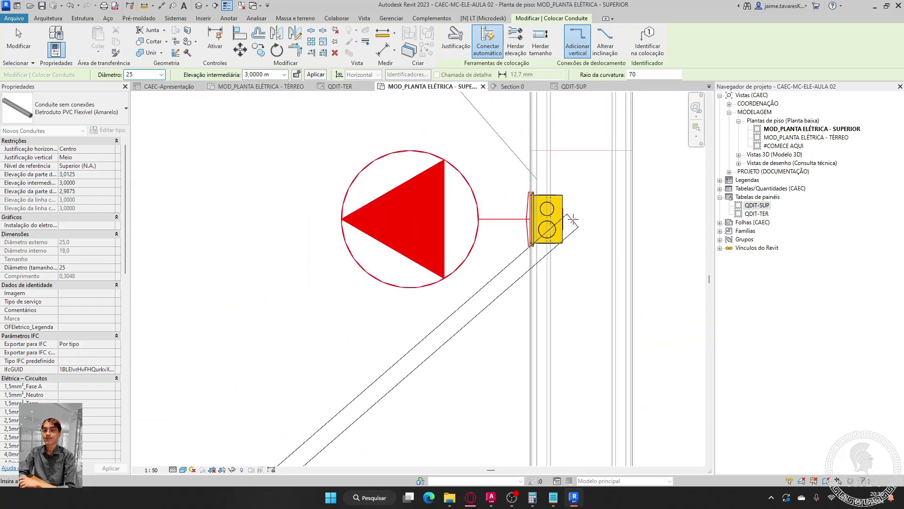
click(547, 229)
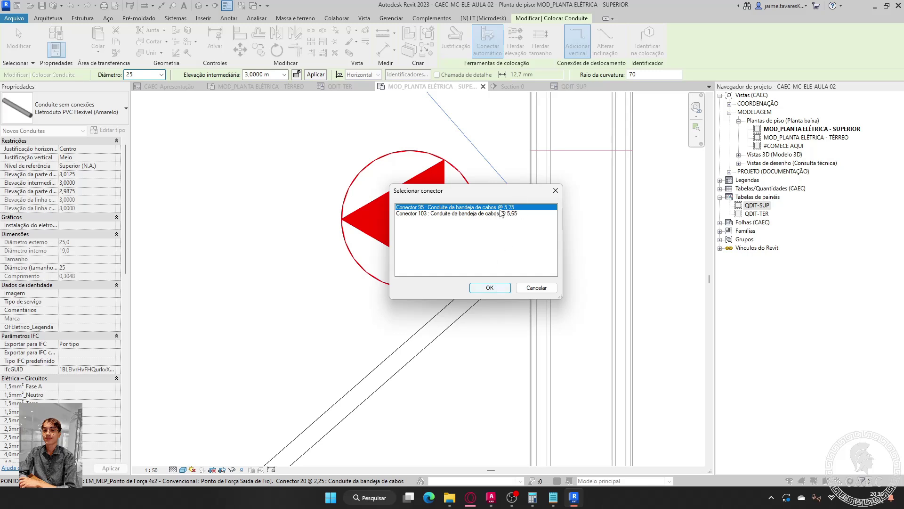
click(495, 288)
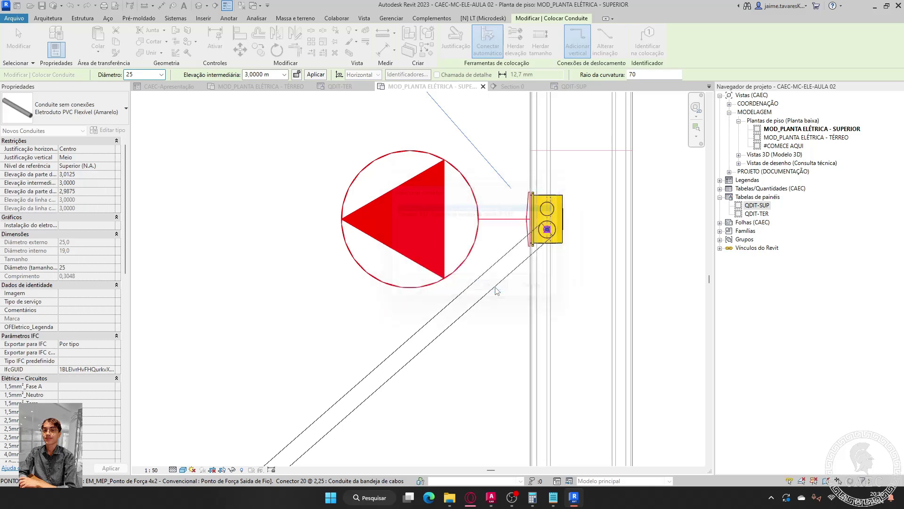
scroll(499, 339, down, 4)
scroll(500, 339, down, 3)
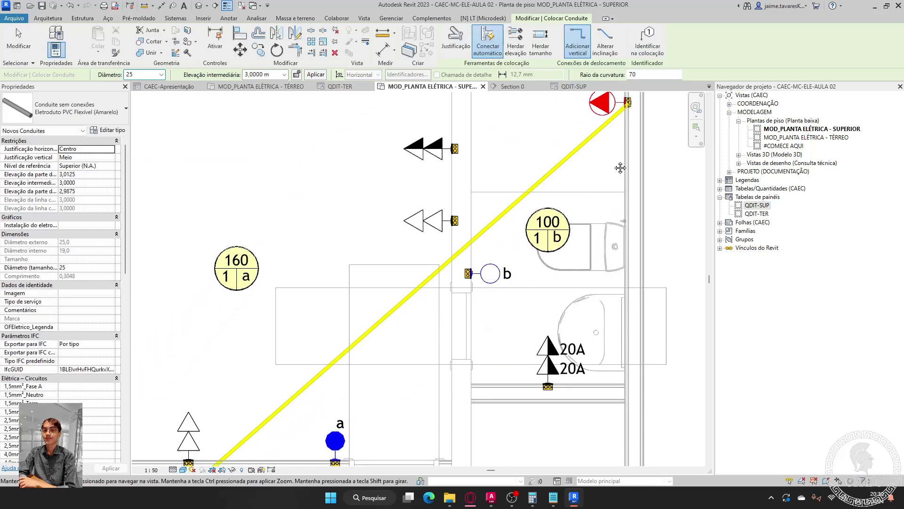
- Leave conduit placement and inspect the conduit between the QDIT-SUP panel and the shower power point in the 3D view
key(Escape)
key(Escape)
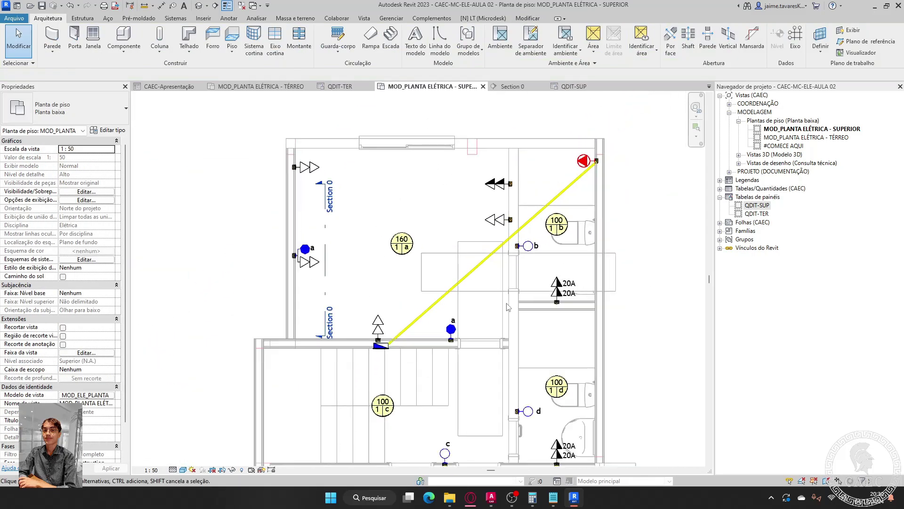
scroll(454, 288, down, 3)
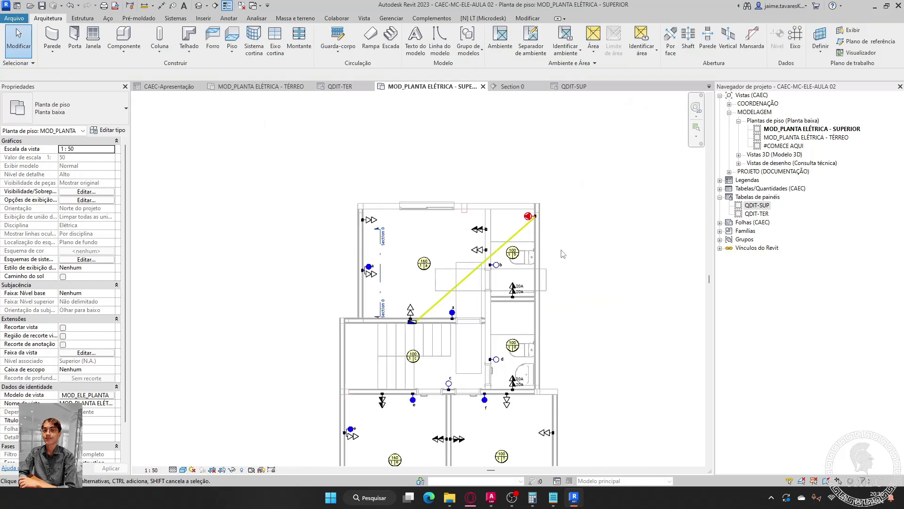
key(3)
key(d)
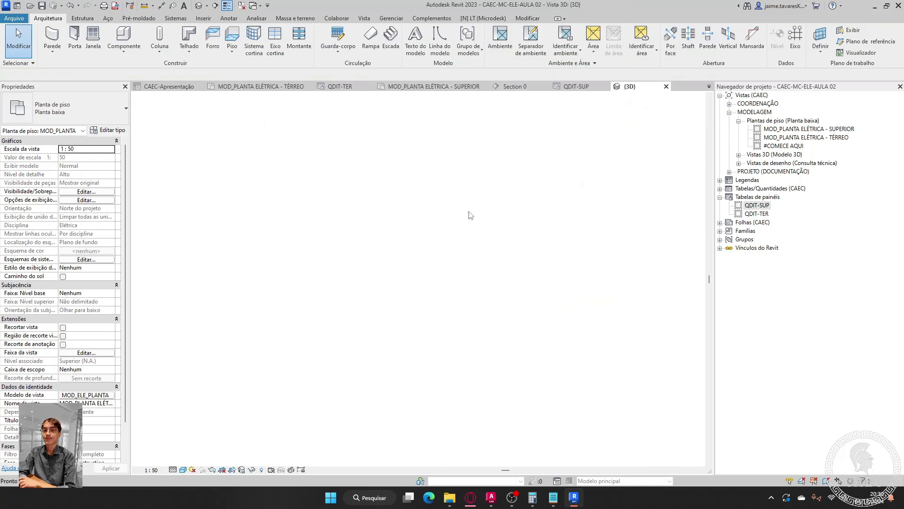
shift+middle_drag(555, 377, 589, 325)
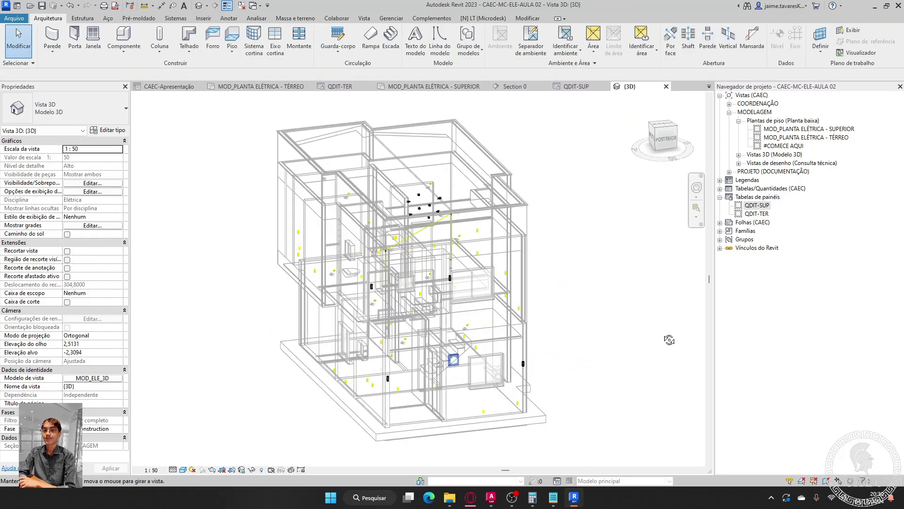
scroll(532, 292, up, 6)
shift+middle_drag(531, 291, 509, 322)
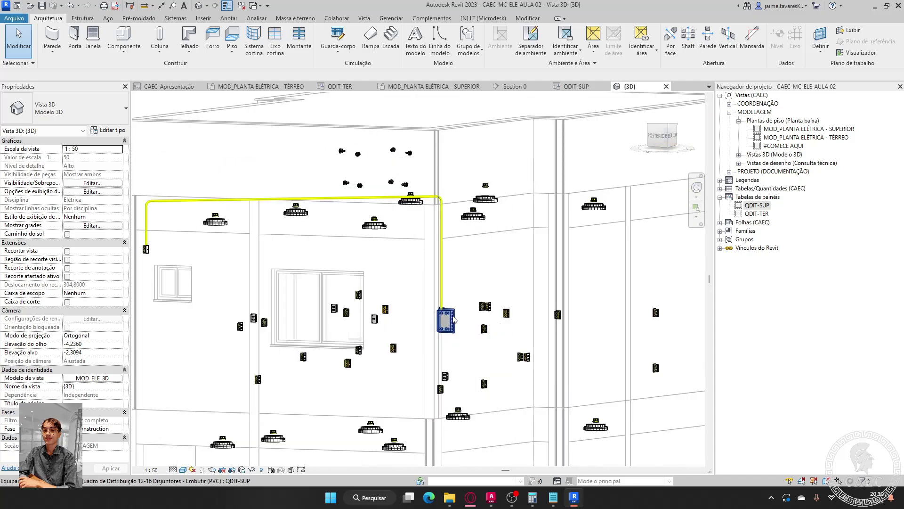
scroll(446, 324, down, 2)
scroll(317, 248, up, 2)
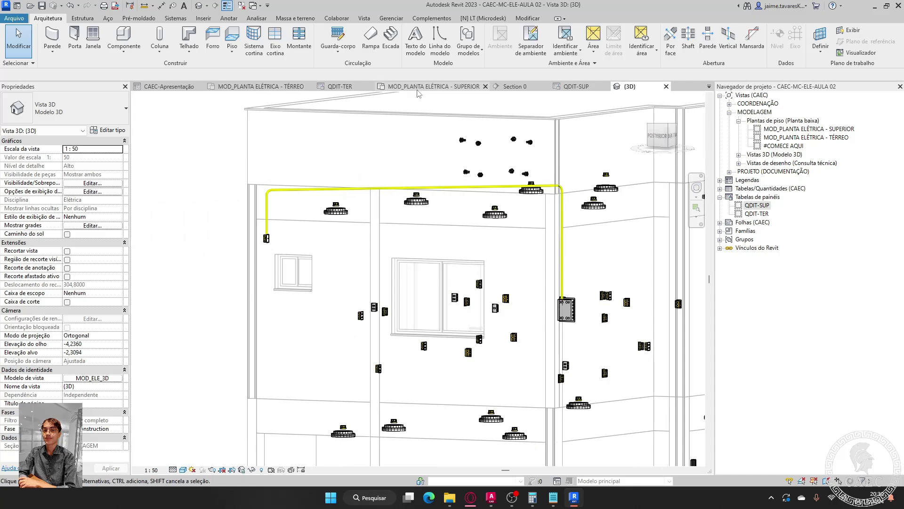
- Return to the MOD_PLANTA ELÉTRICA - SUPERIOR floor plan and locate the QDIT-SUP panel
click(434, 86)
scroll(463, 252, up, 5)
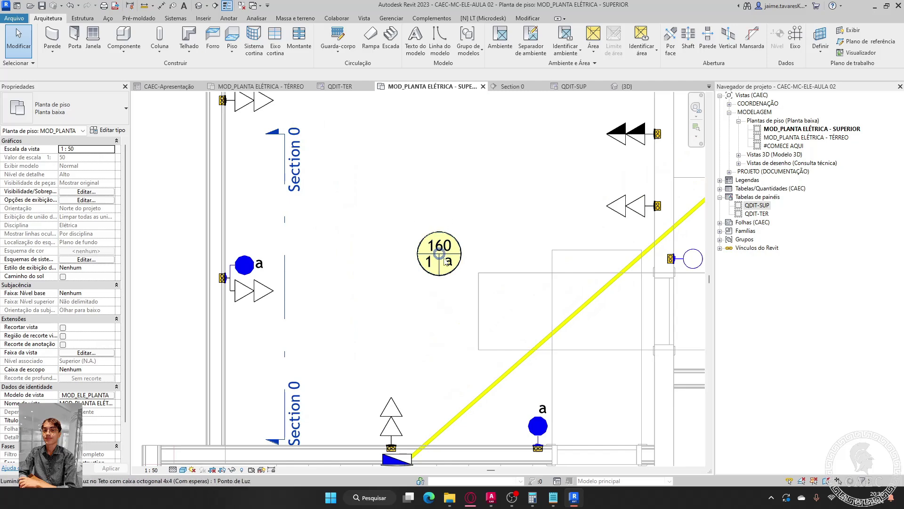
scroll(496, 271, down, 2)
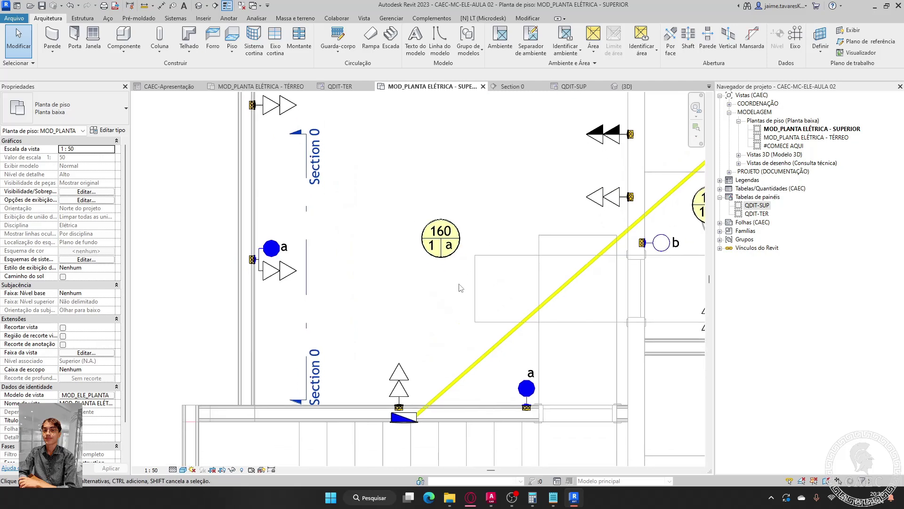
scroll(461, 288, up, 3)
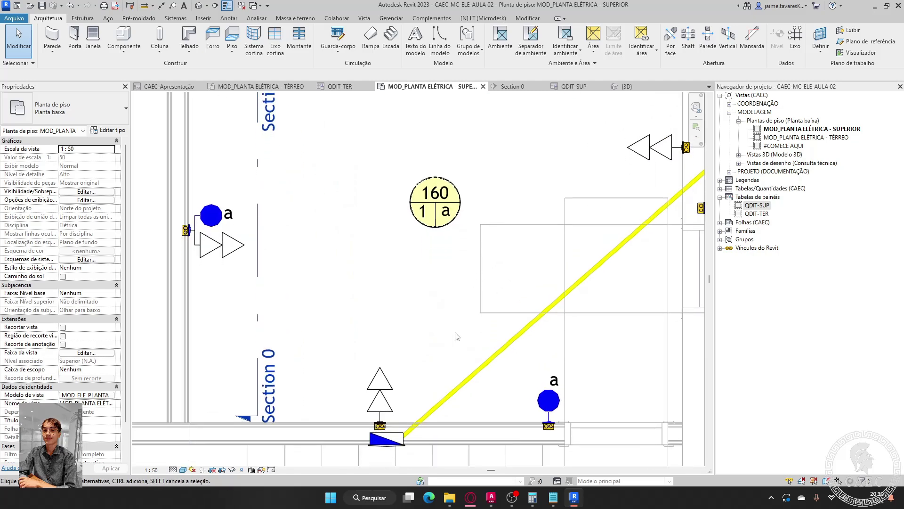
scroll(478, 215, up, 1)
scroll(387, 384, up, 3)
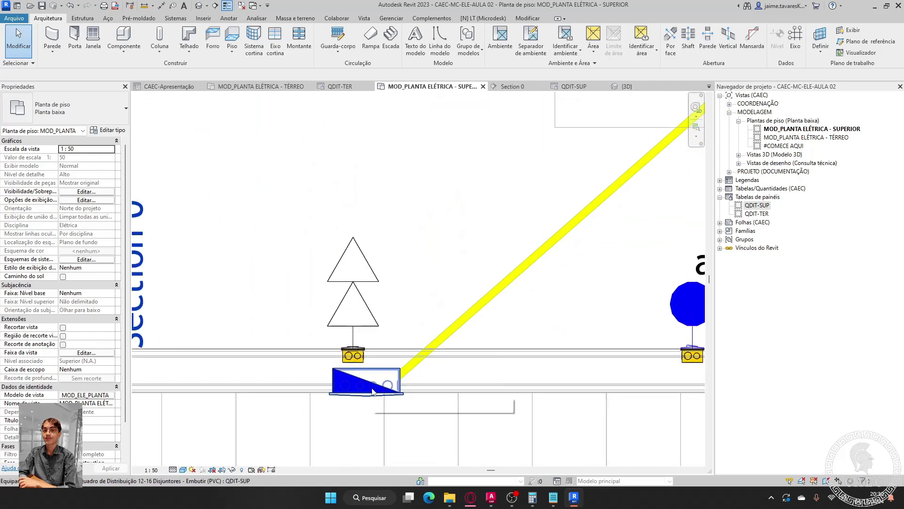
click(373, 391)
scroll(375, 390, up, 4)
right_click(374, 386)
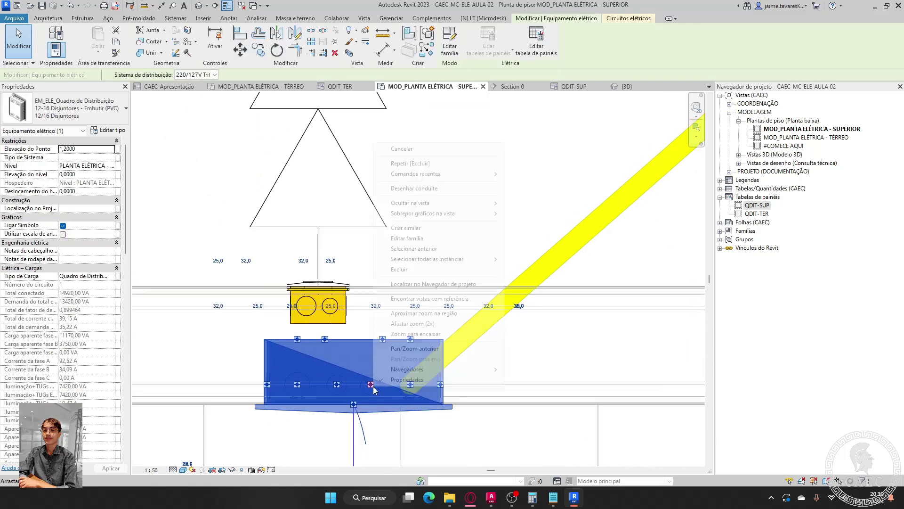
key(Escape)
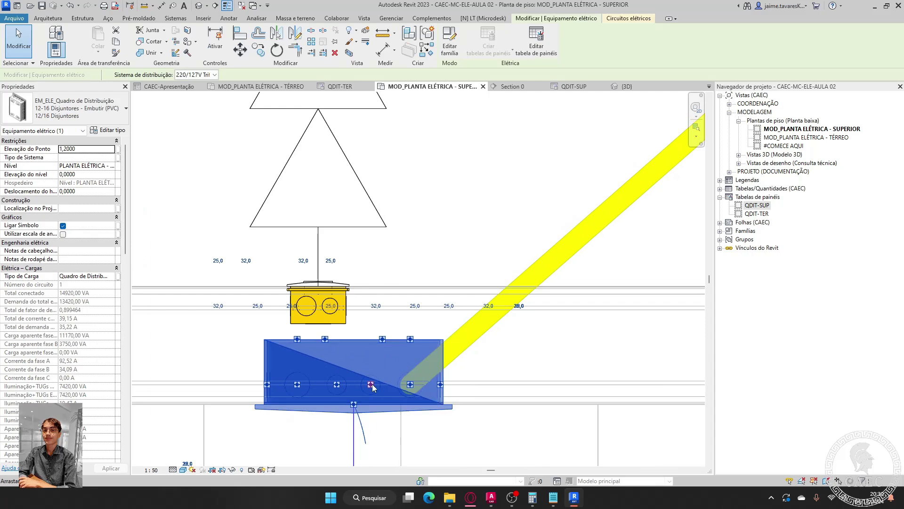
scroll(373, 382, down, 4)
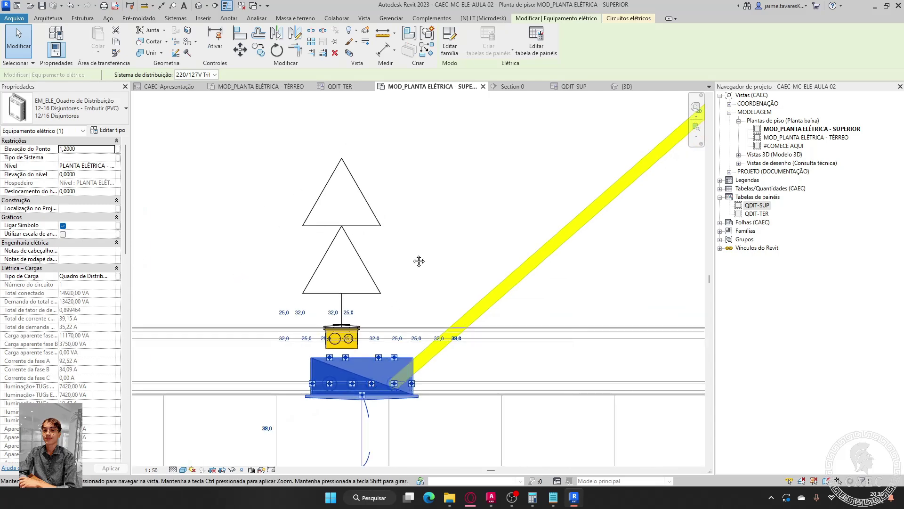
middle_drag(384, 336, 444, 324)
scroll(394, 359, down, 3)
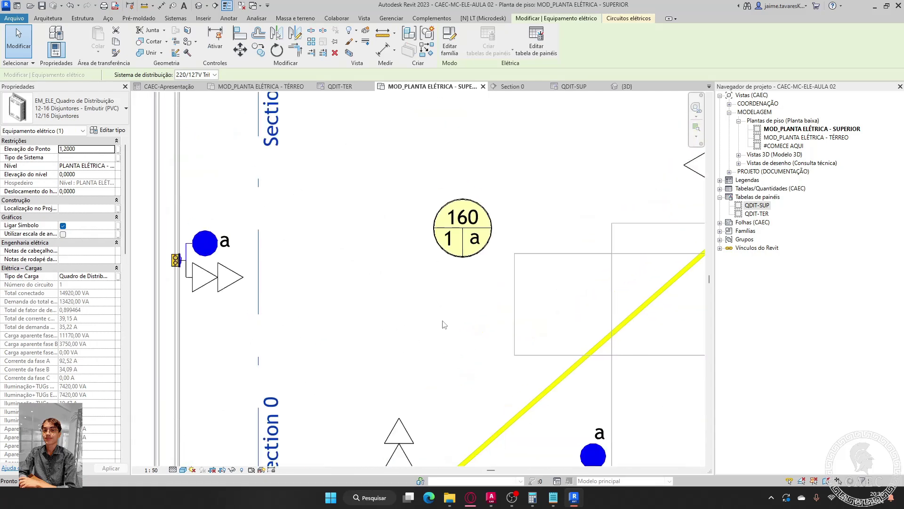
- Run a 25 mm conduit from the lower connector of the bedroom's 160 VA ceiling light point to Conector 4 on the QDIT-SUP panel
scroll(466, 221, up, 5)
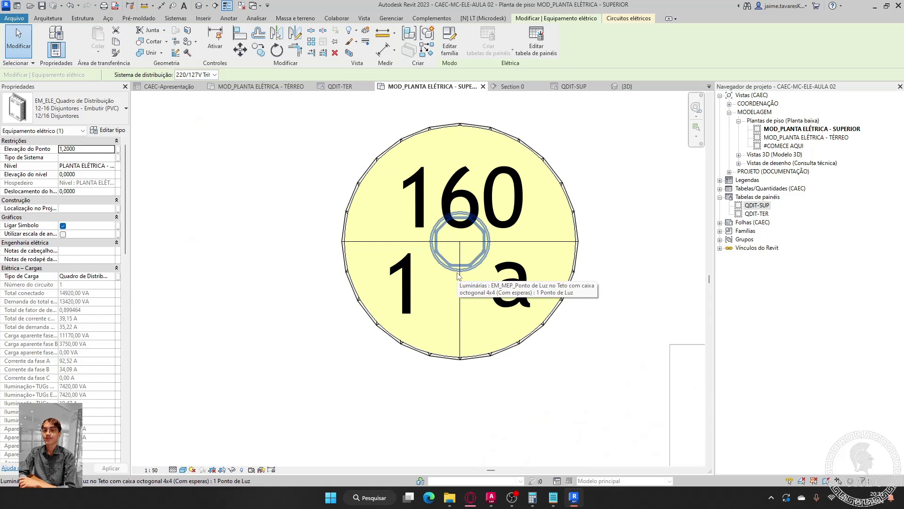
scroll(468, 389, down, 3)
middle_drag(468, 390, 422, 282)
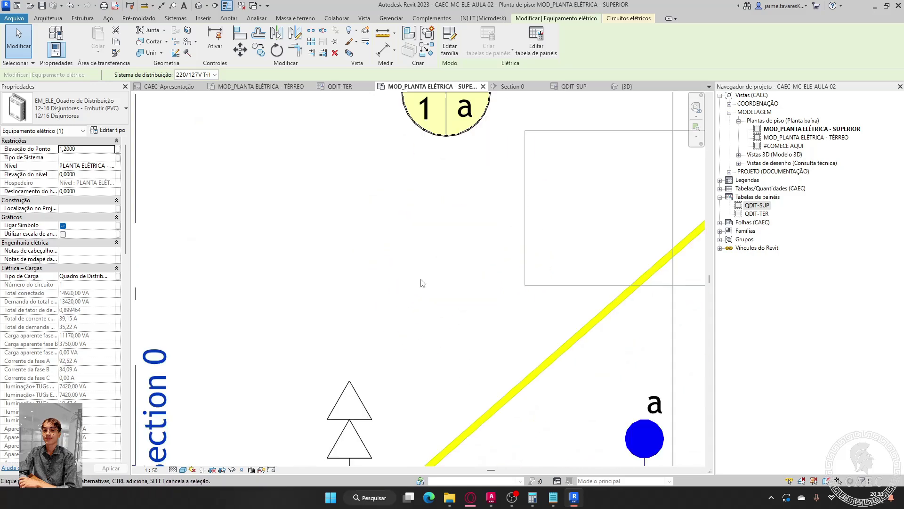
scroll(423, 282, down, 1)
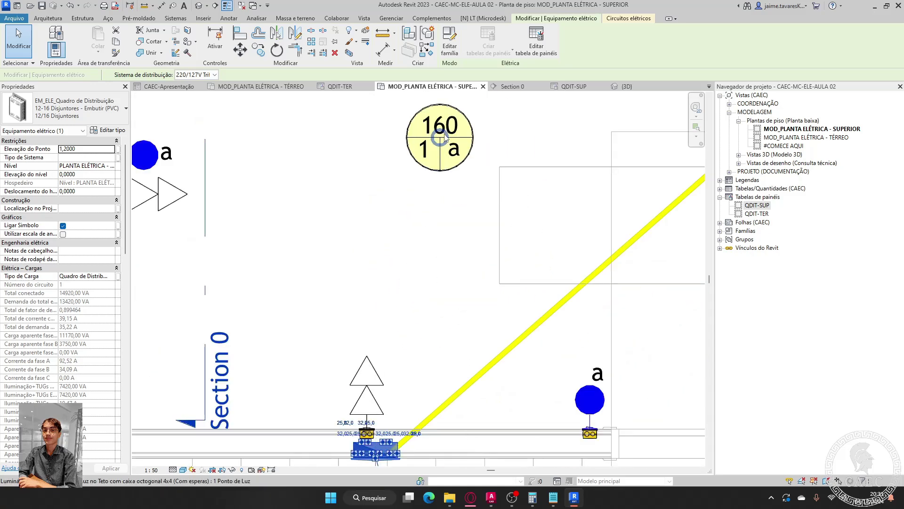
scroll(445, 137, up, 2)
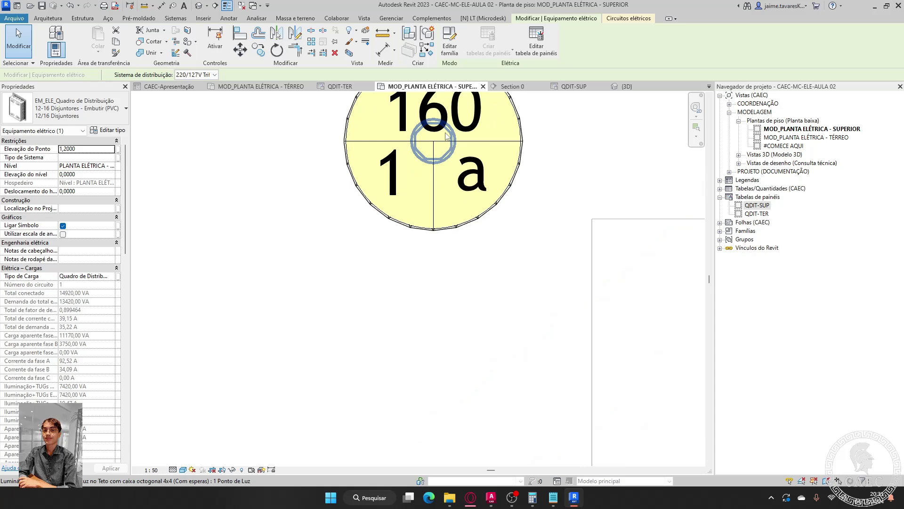
click(439, 166)
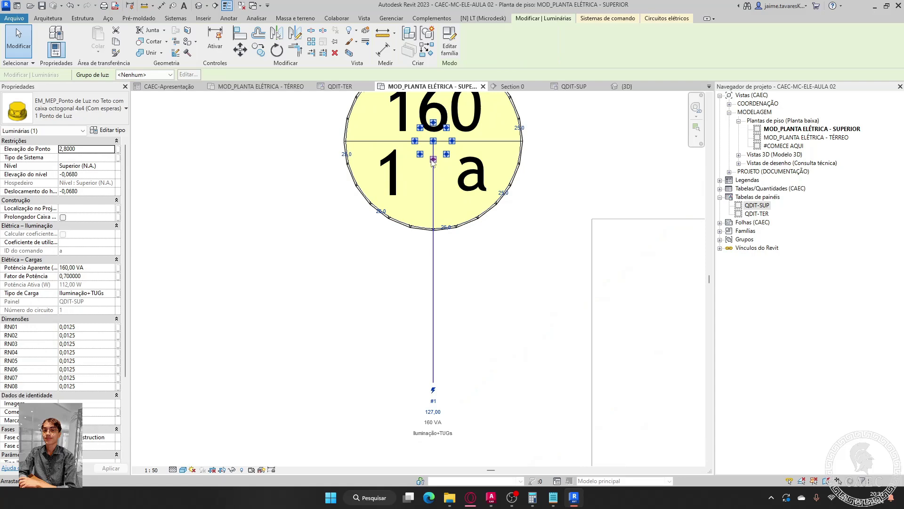
right_click(433, 160)
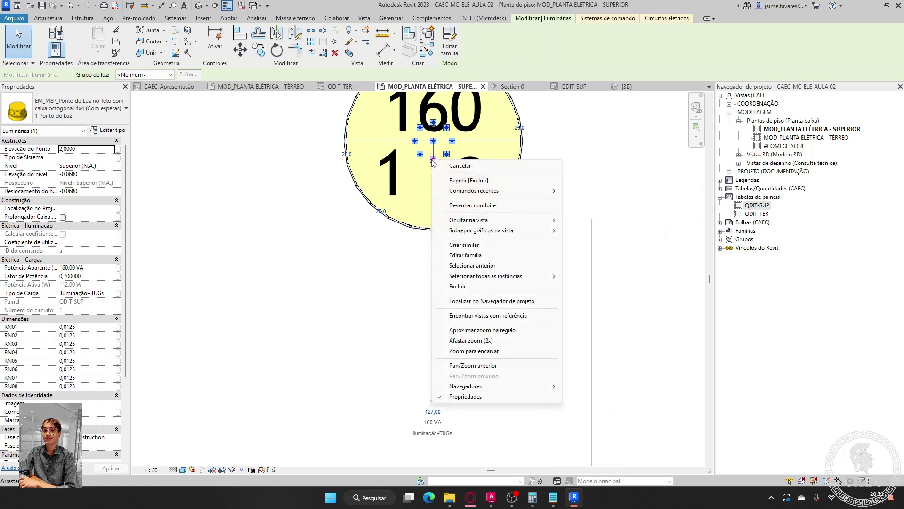
click(460, 206)
scroll(453, 330, down, 2)
middle_drag(453, 328, 478, 164)
scroll(475, 226, down, 1)
middle_drag(476, 226, 473, 259)
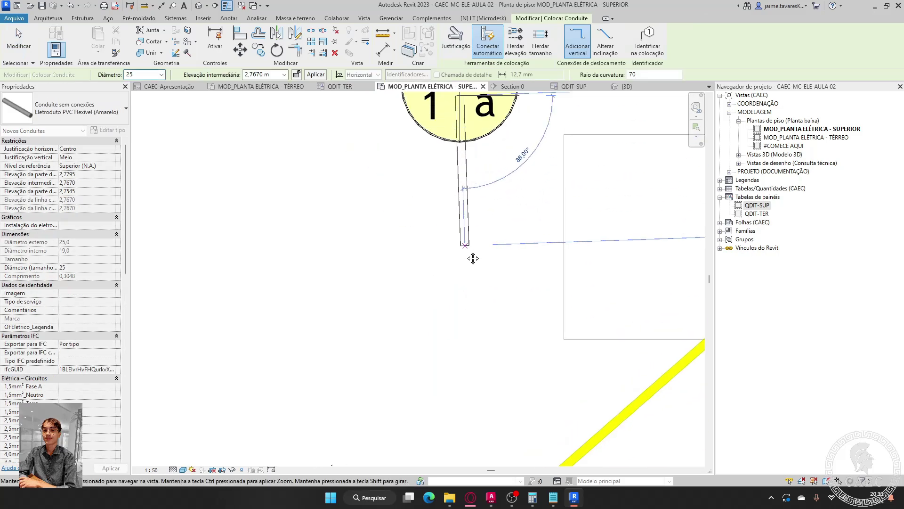
scroll(473, 258, down, 2)
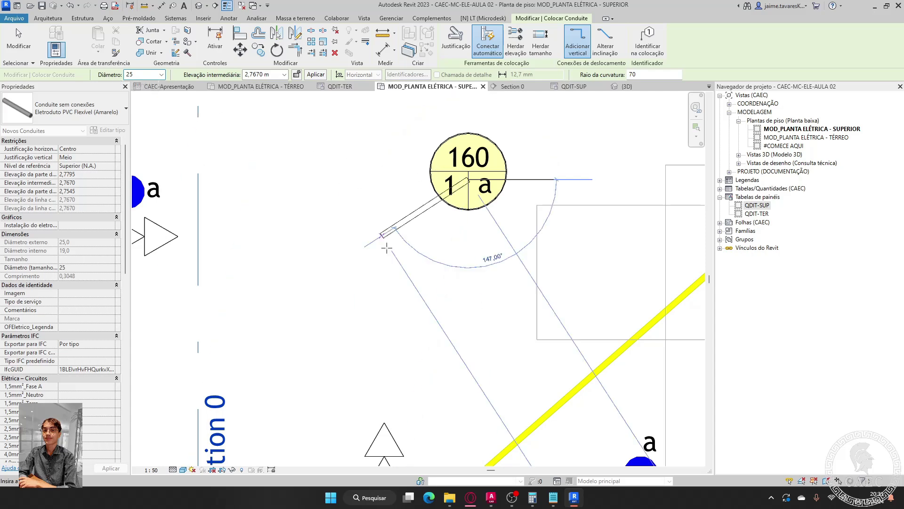
middle_drag(481, 364, 487, 232)
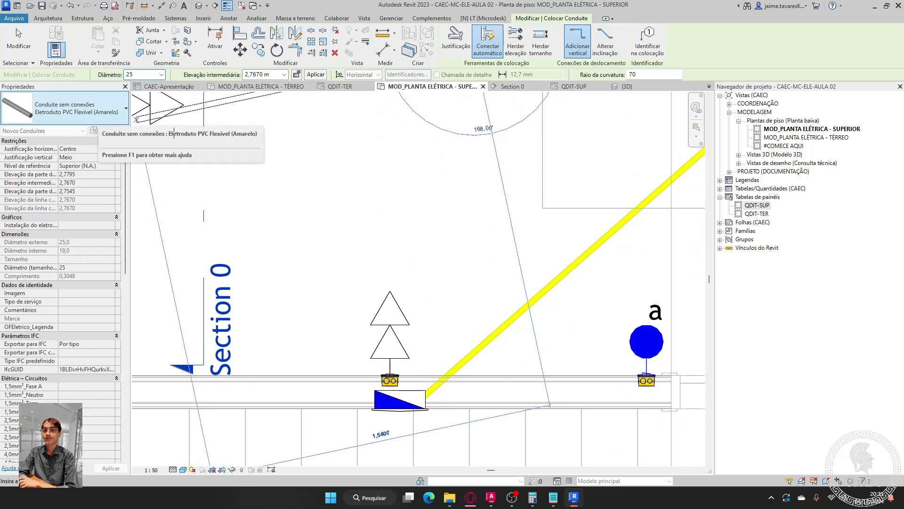
scroll(463, 358, up, 2)
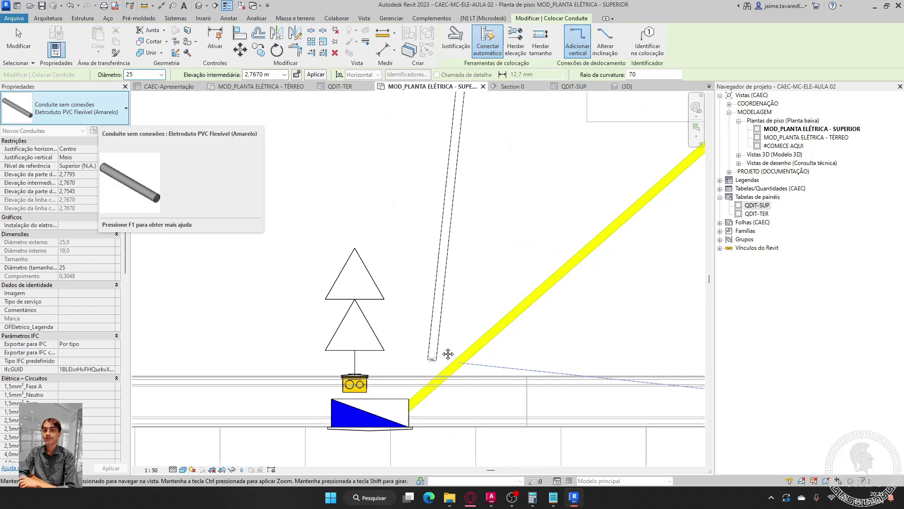
scroll(446, 355, up, 2)
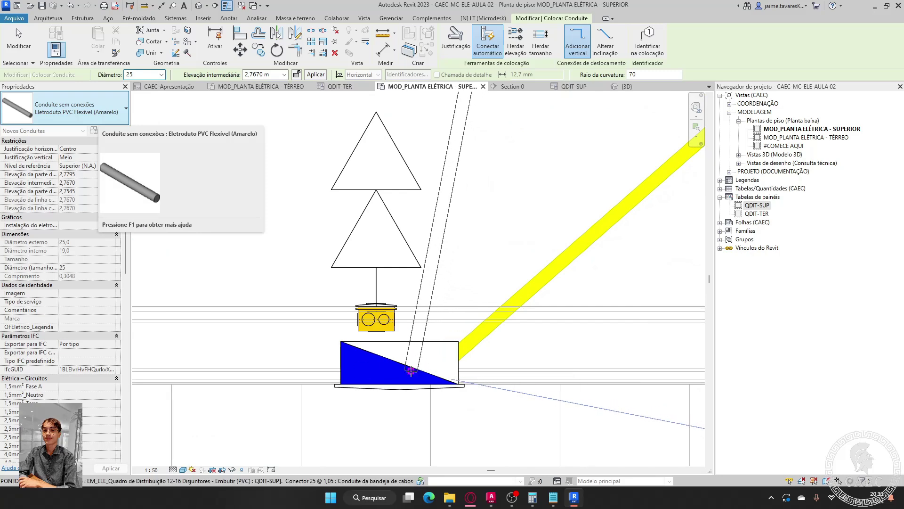
scroll(411, 371, up, 4)
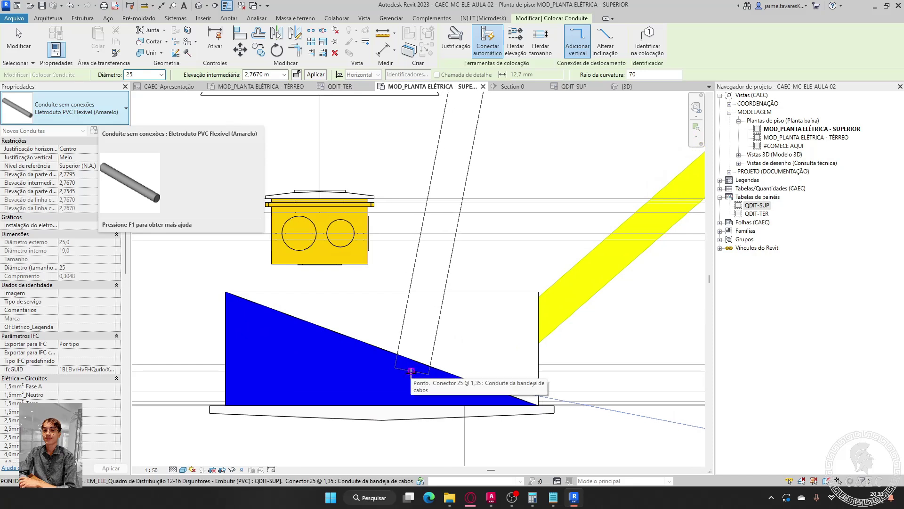
click(411, 371)
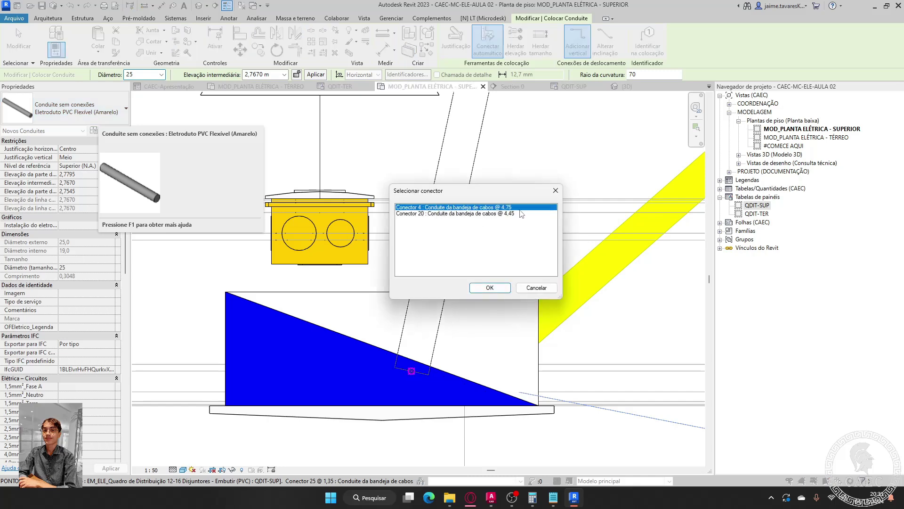
click(489, 288)
scroll(512, 260, down, 5)
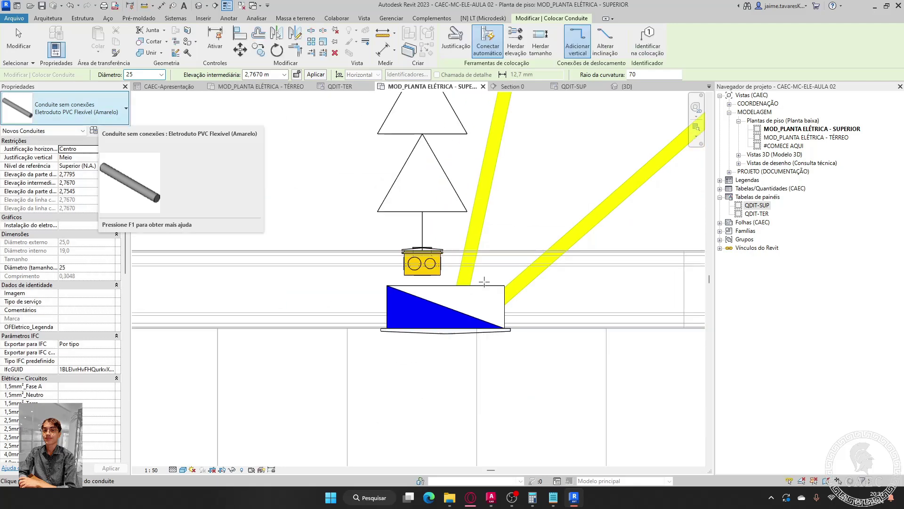
- Examine the bedroom's ceiling light conduit and the surrounding outlets and switches, and leave conduit placement
scroll(513, 260, down, 5)
middle_drag(511, 272, 525, 202)
scroll(517, 337, down, 2)
scroll(524, 203, up, 3)
middle_drag(567, 307, 501, 270)
middle_drag(519, 302, 531, 297)
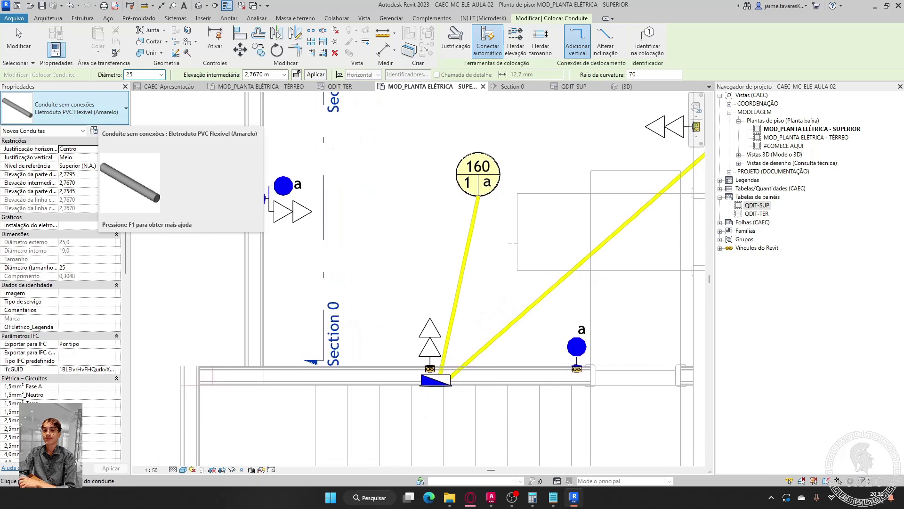
middle_drag(516, 251, 493, 340)
scroll(497, 367, down, 2)
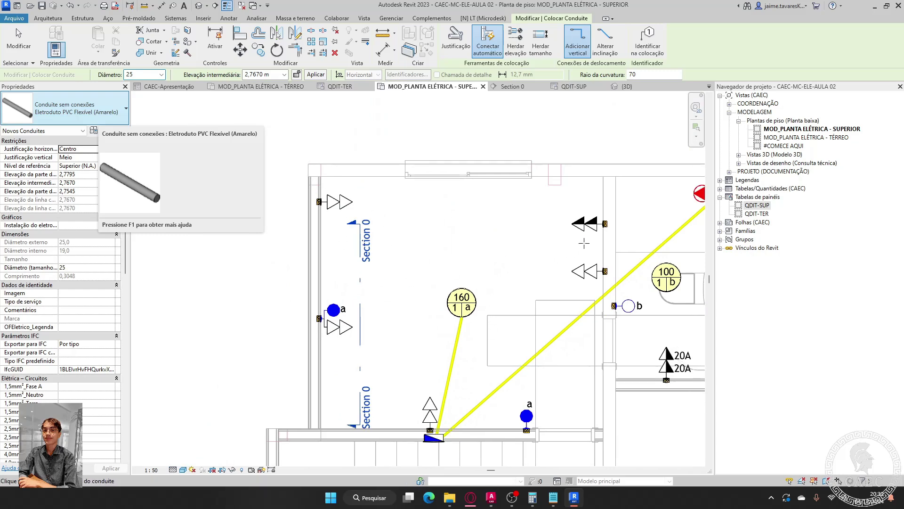
scroll(491, 285, up, 1)
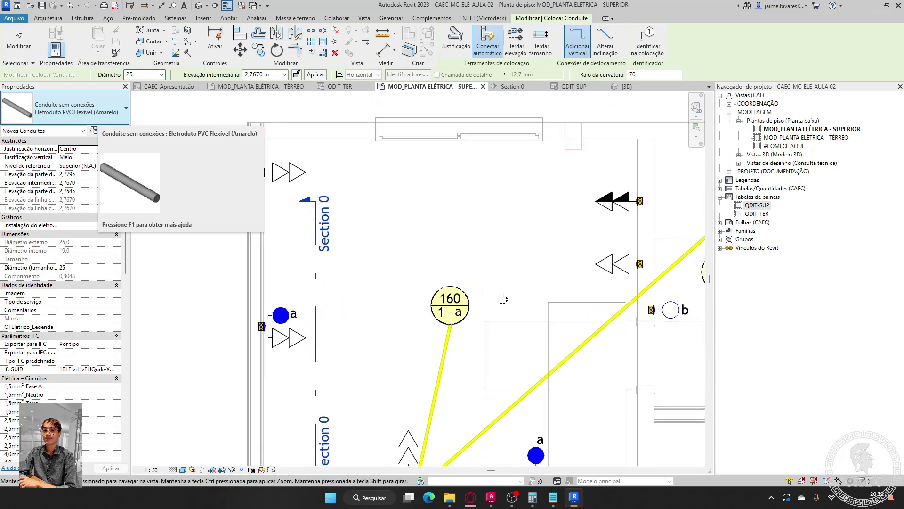
middle_drag(375, 194, 309, 197)
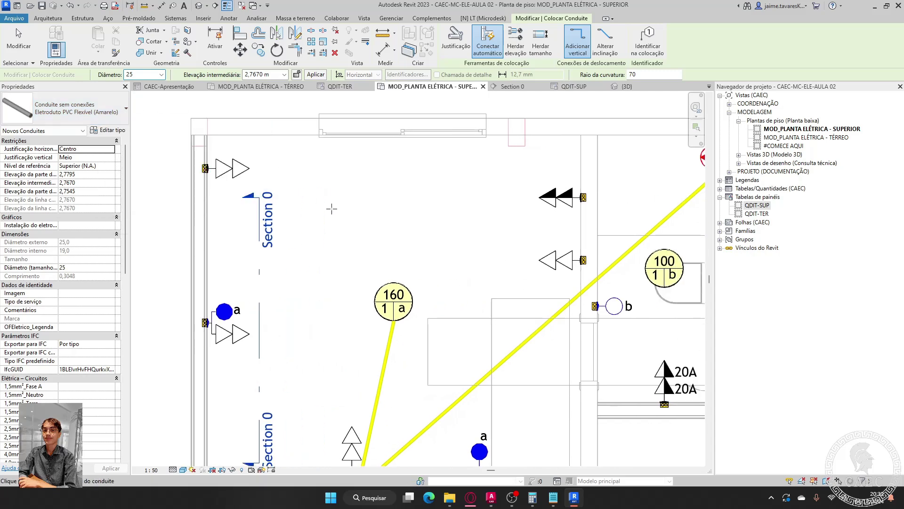
scroll(403, 290, up, 4)
key(Escape)
key(Escape)
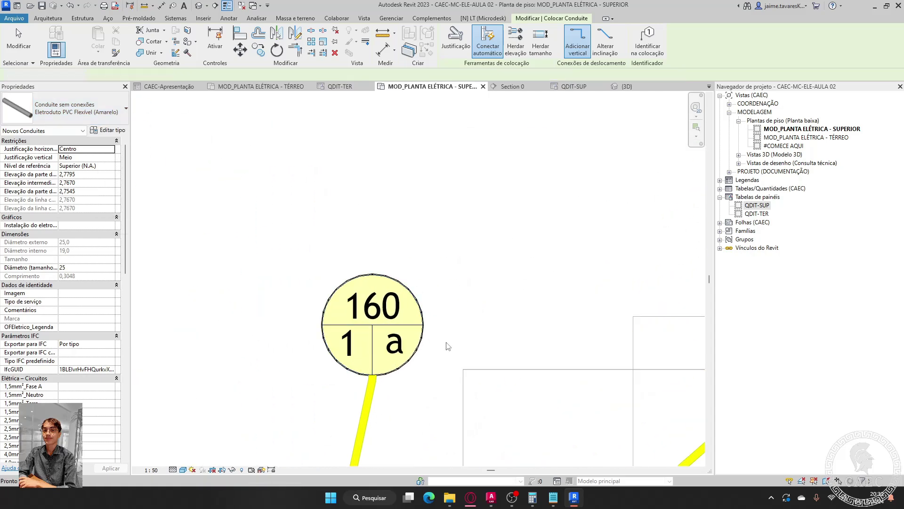
middle_drag(437, 338, 488, 304)
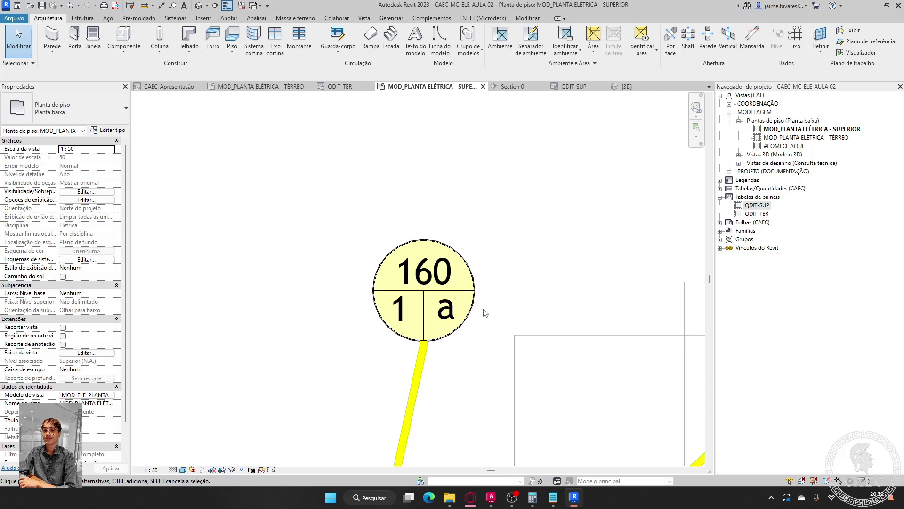
scroll(490, 308, up, 2)
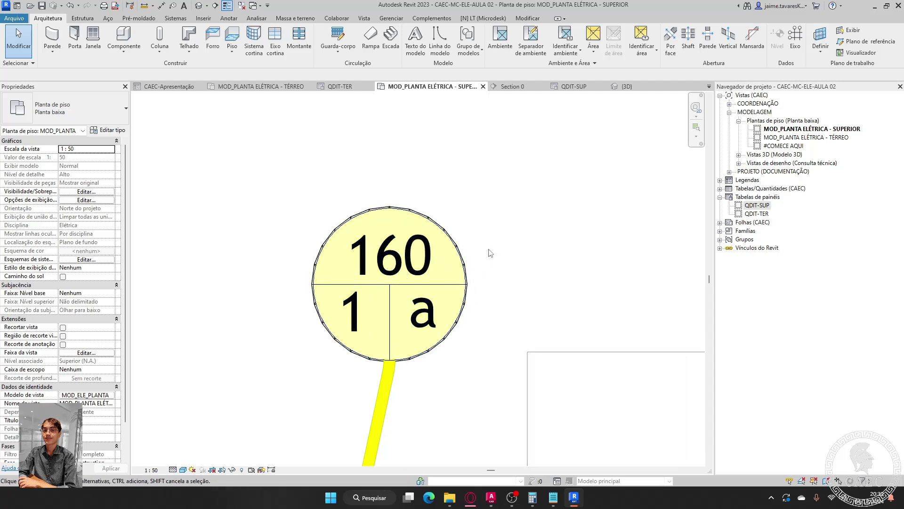
- Temporarily hide the 160 VA tag covering the bedroom's ceiling light point so its octagonal box is exposed
click(453, 264)
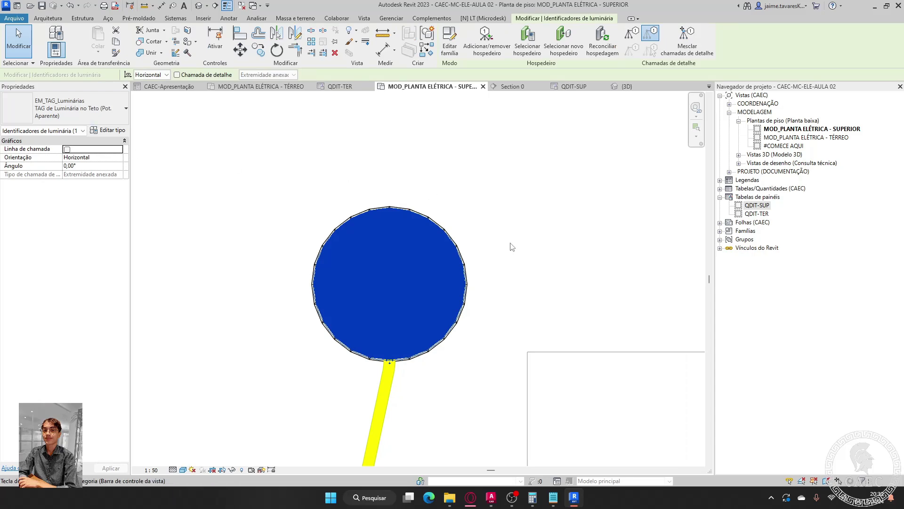
key(h)
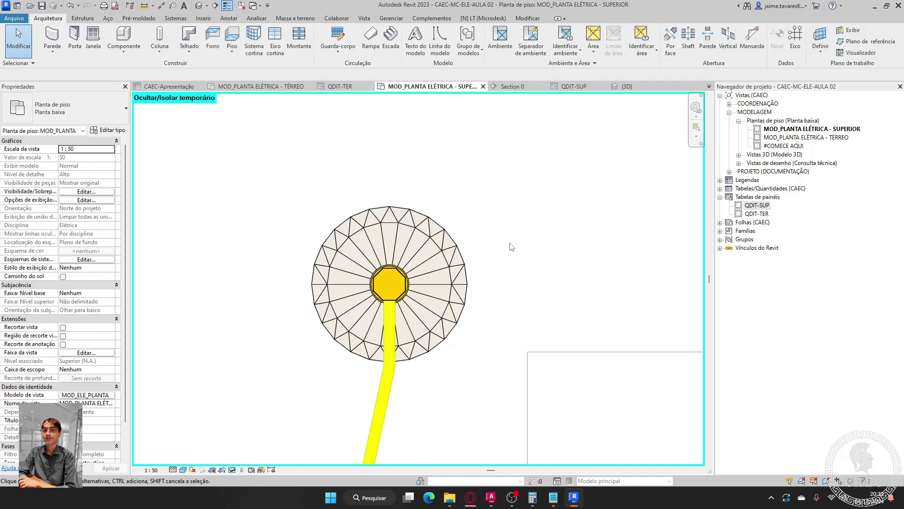
scroll(426, 298, down, 5)
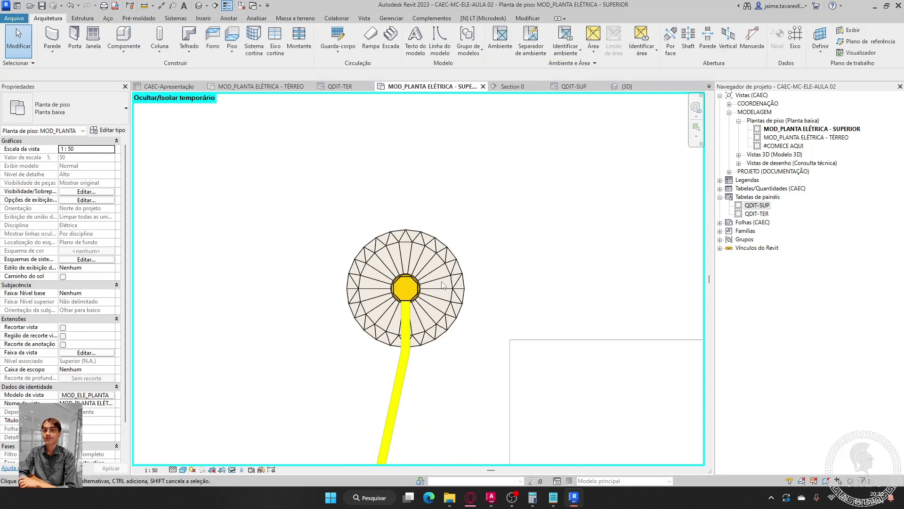
scroll(351, 336, up, 5)
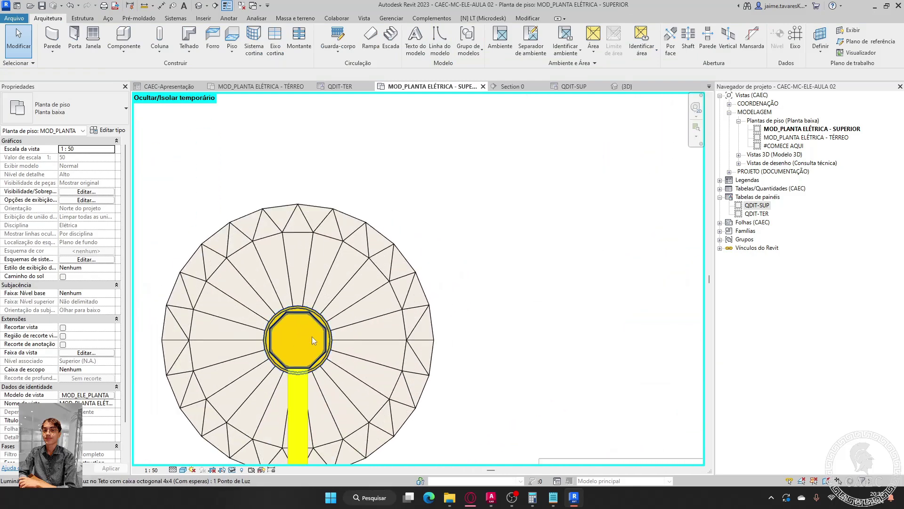
scroll(353, 341, down, 5)
scroll(421, 294, down, 1)
- Run a 25 mm conduit from the light point's upper-right connector to Conector 95 on the bedroom's half-filled double outlet
scroll(404, 317, up, 5)
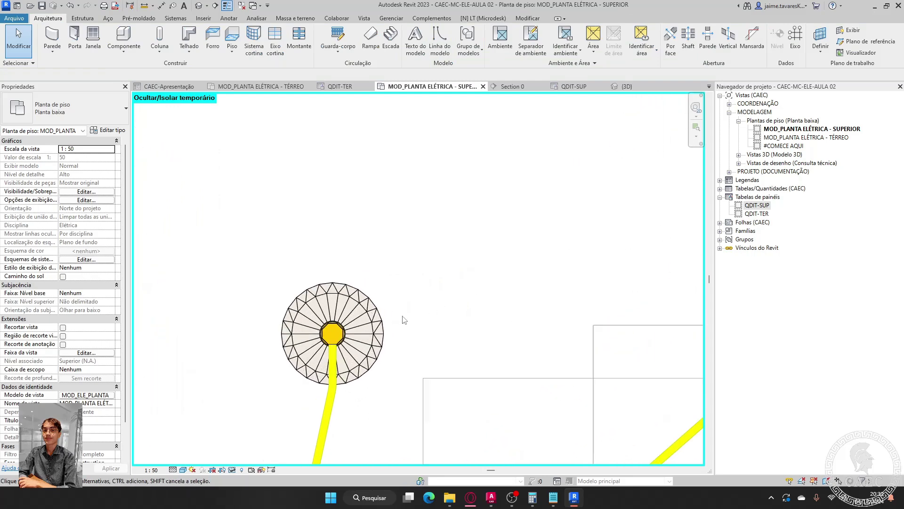
click(327, 337)
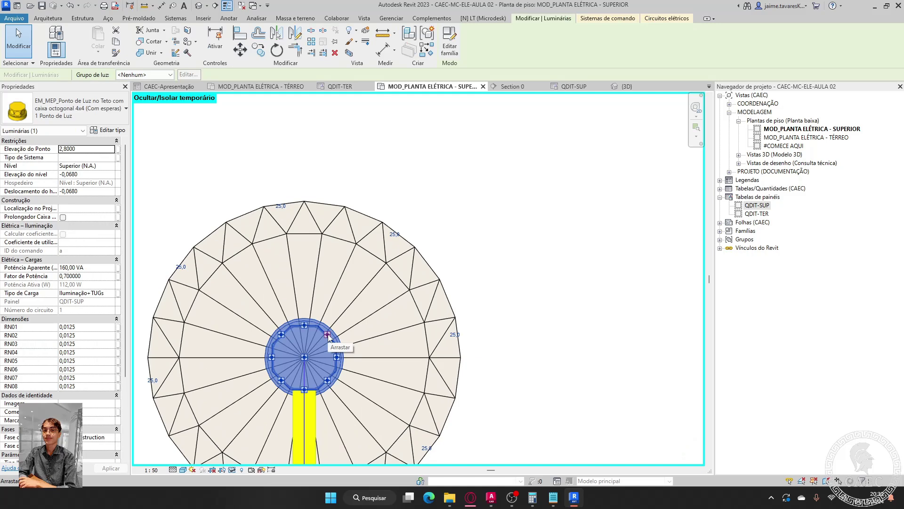
right_click(328, 337)
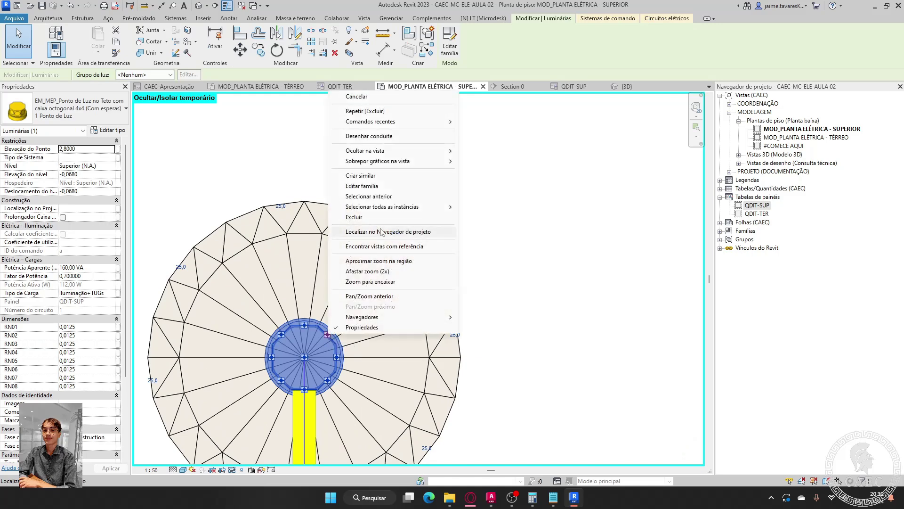
click(377, 138)
scroll(409, 277, down, 8)
middle_drag(574, 262, 540, 292)
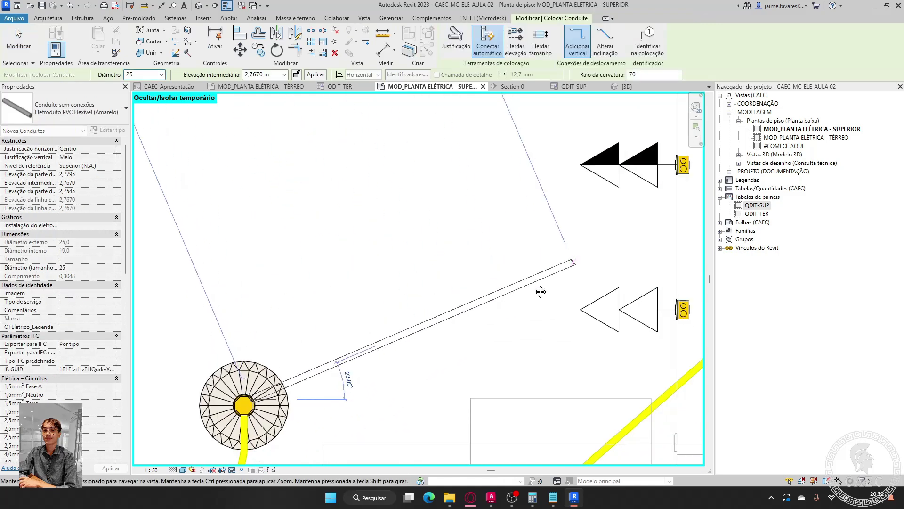
scroll(683, 166, up, 5)
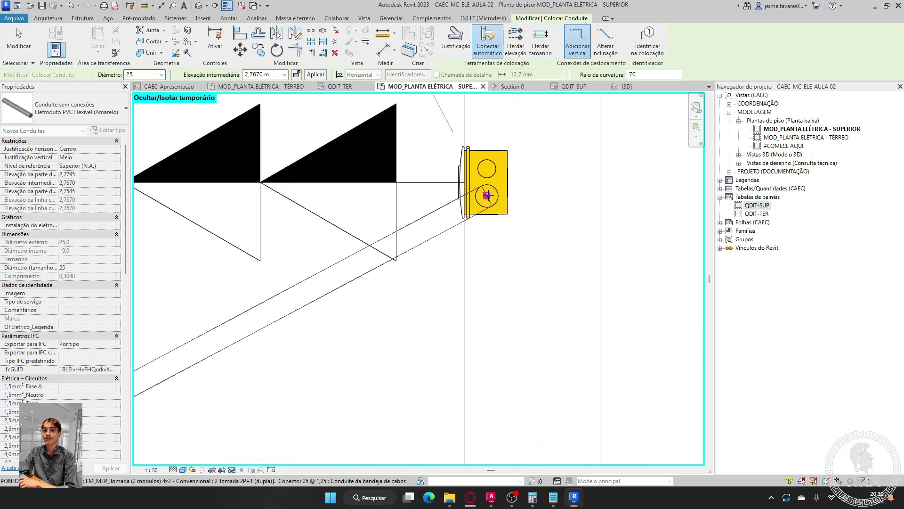
click(487, 195)
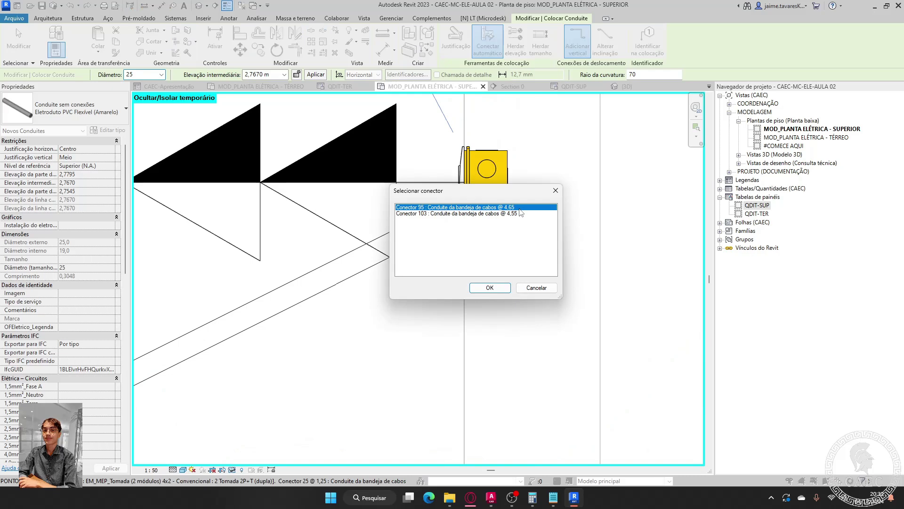
click(493, 289)
scroll(490, 284, down, 5)
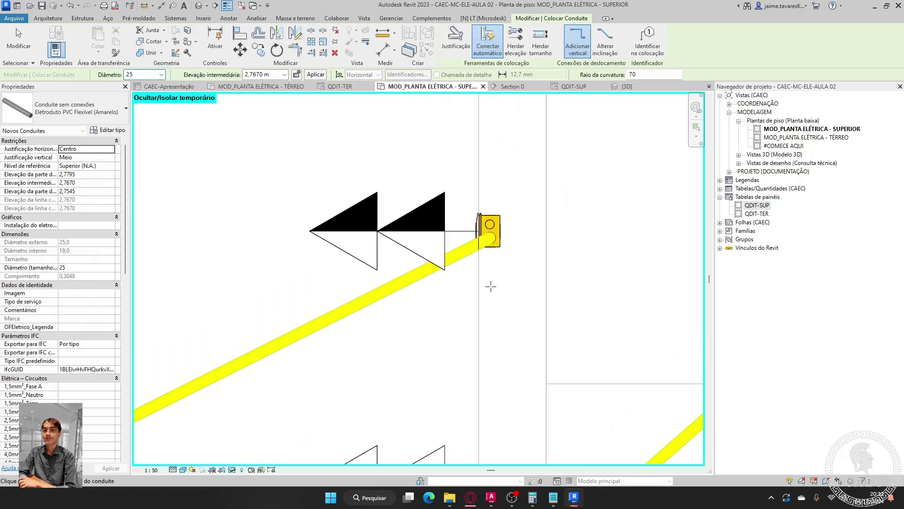
- Examine the conduit between the ceiling light and the half-filled outlet and the unfilled outlet below it, and leave conduit placement
scroll(542, 272, down, 3)
scroll(534, 266, up, 2)
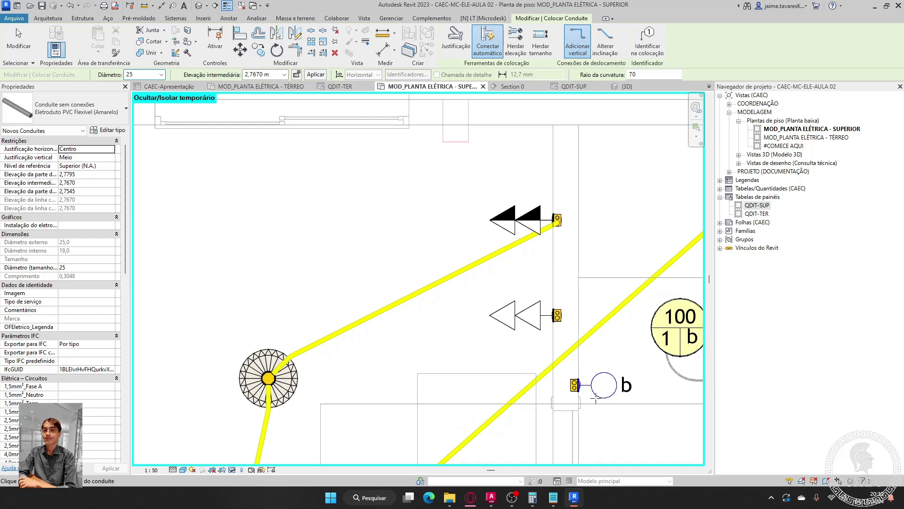
scroll(333, 354, up, 2)
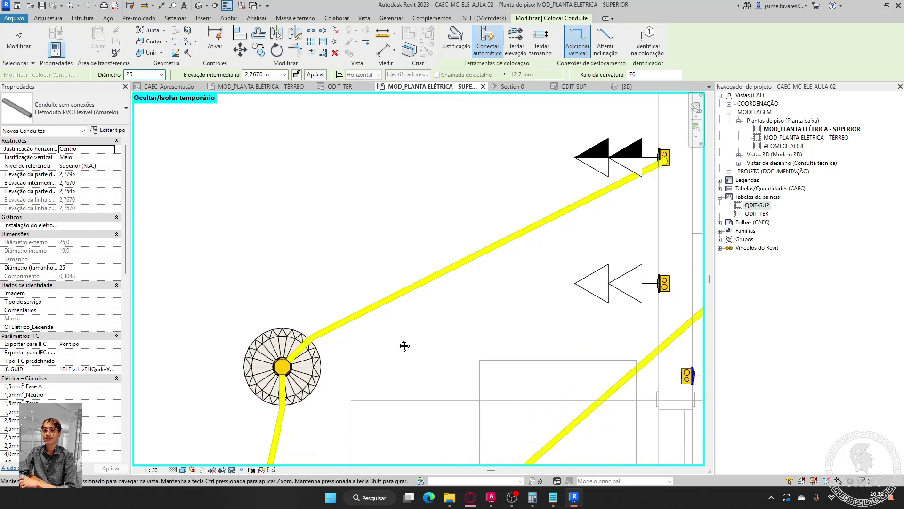
middle_drag(398, 337, 345, 403)
scroll(664, 261, up, 2)
middle_drag(626, 279, 593, 307)
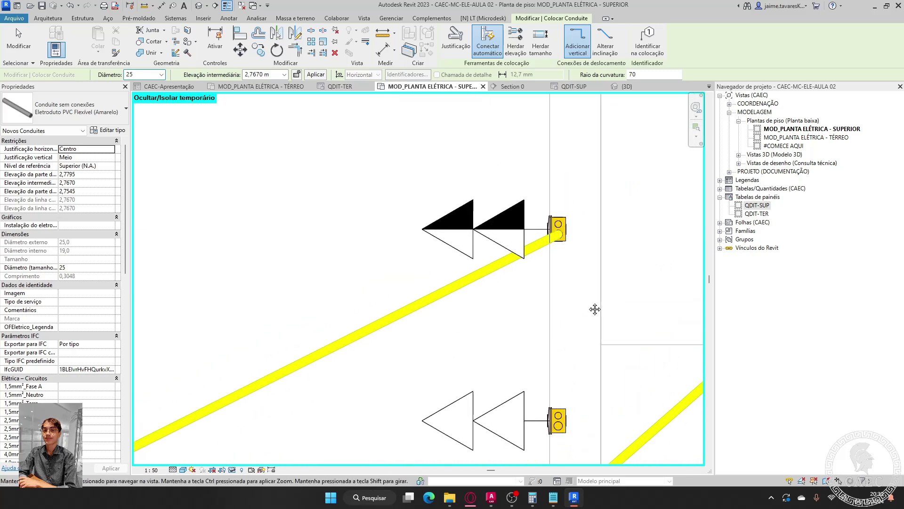
scroll(518, 236, up, 2)
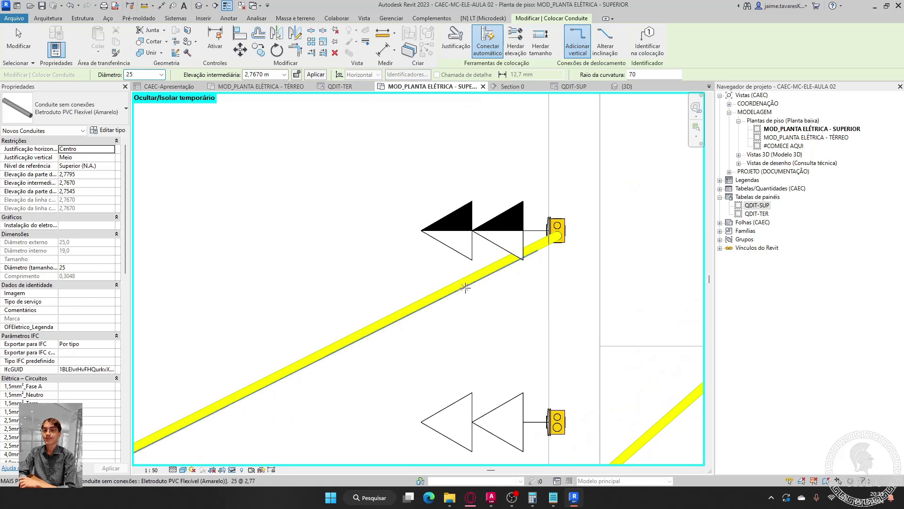
middle_drag(551, 306, 565, 252)
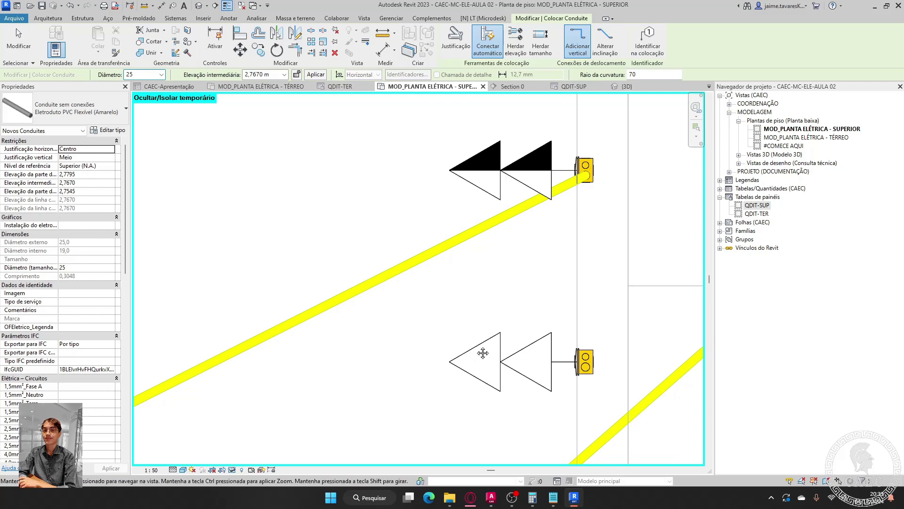
scroll(482, 353, down, 2)
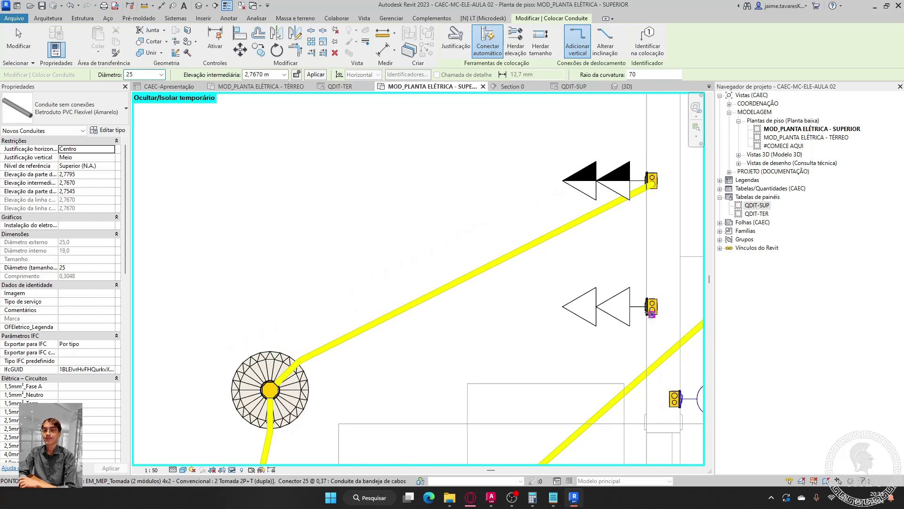
middle_drag(664, 280, 534, 314)
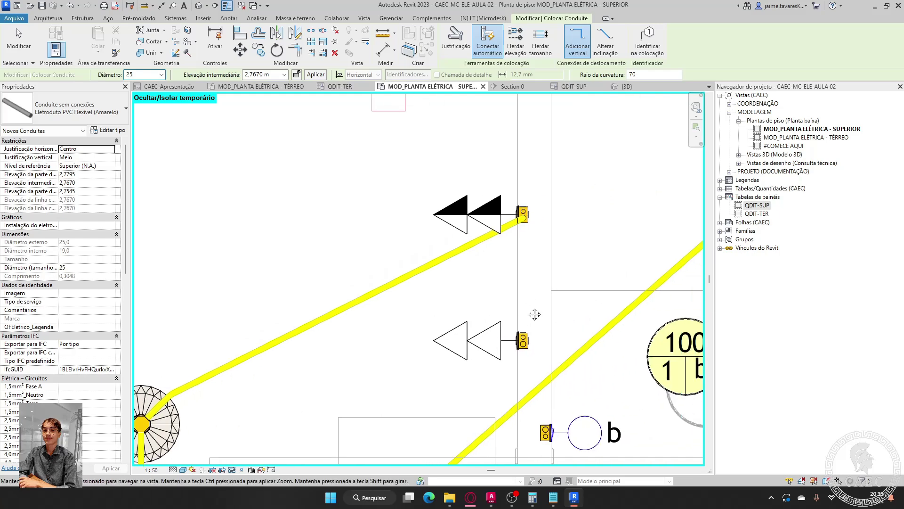
scroll(518, 238, up, 4)
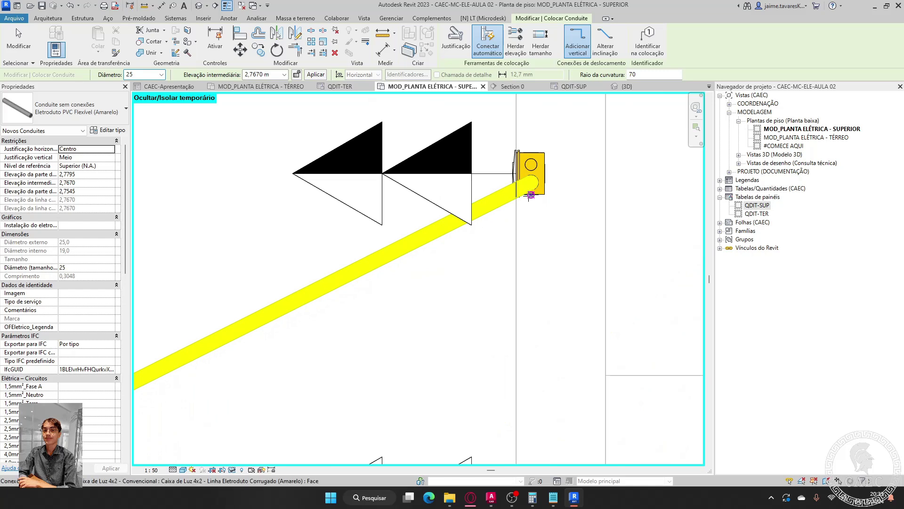
ctrl+scroll(542, 202, down, 3)
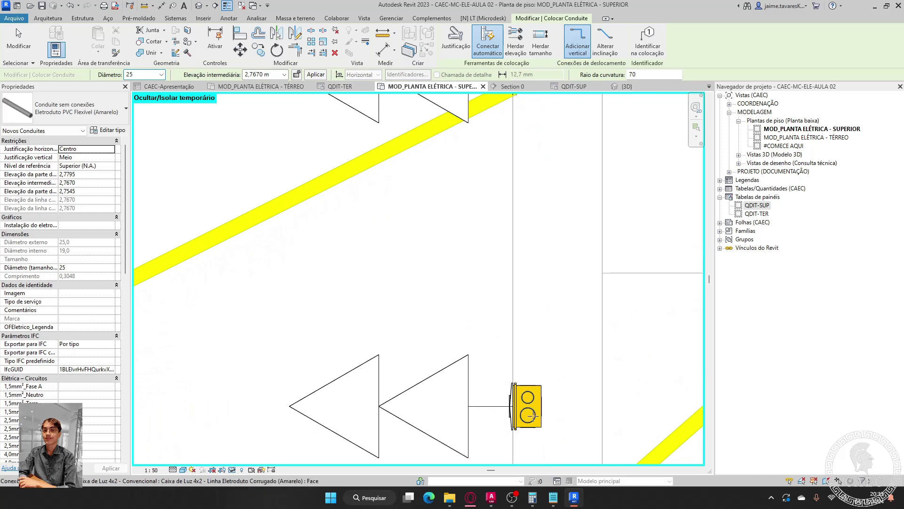
ctrl+scroll(484, 192, up, 3)
scroll(590, 246, up, 1)
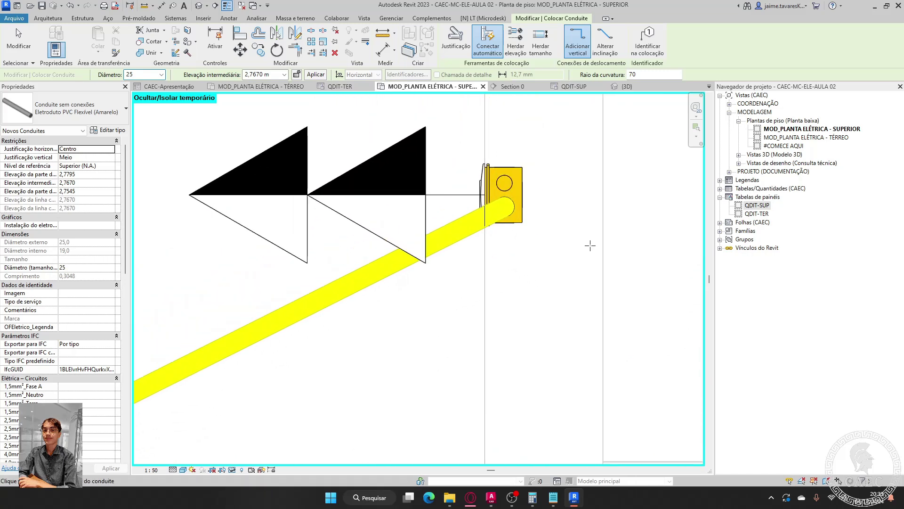
key(Escape)
key(Escape)
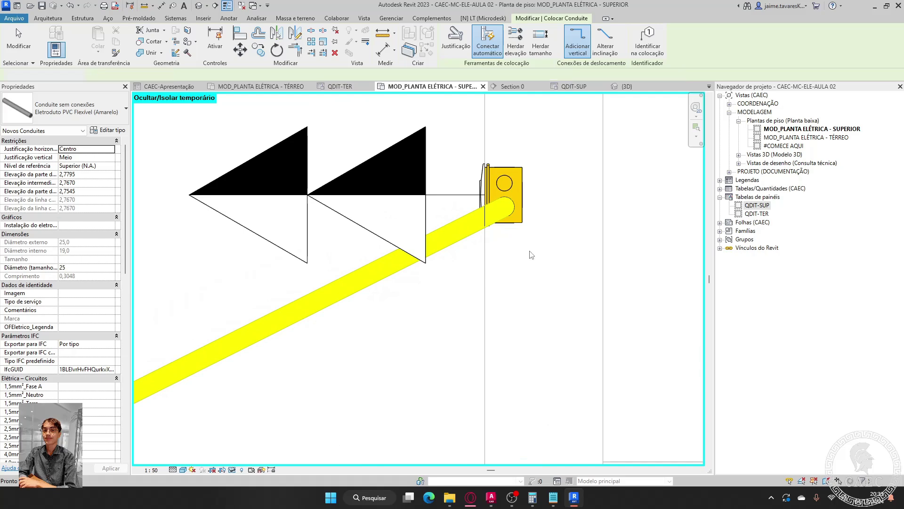
- Start a 25 mm conduit from Conector 101 on the lower side of the half-filled double outlet's box
click(424, 170)
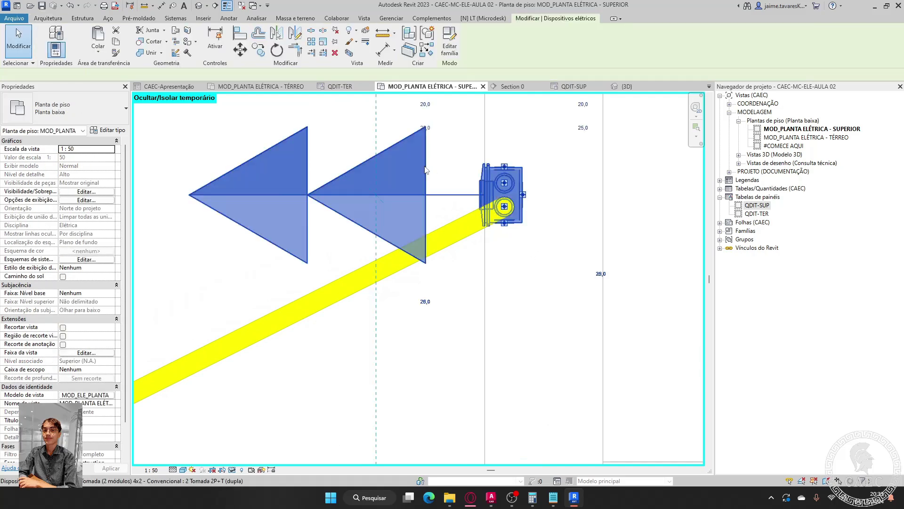
scroll(562, 201, down, 4)
middle_drag(562, 202, 550, 201)
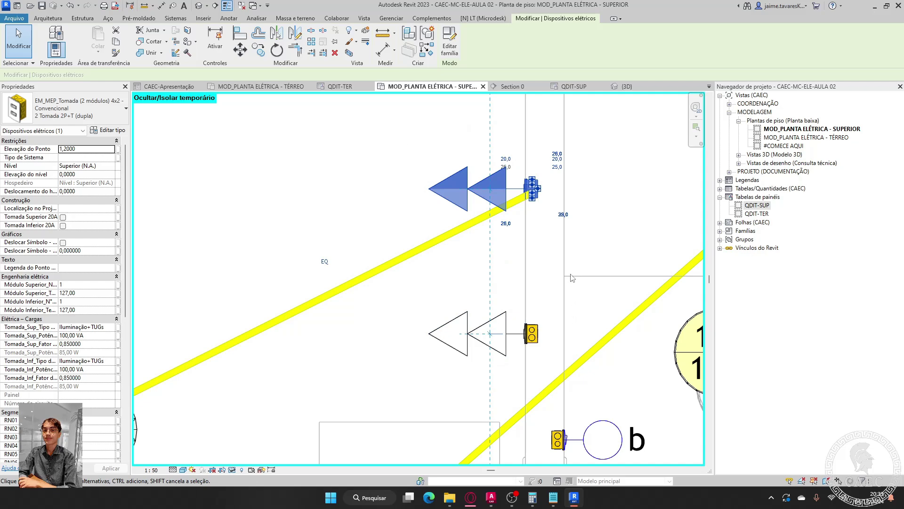
scroll(544, 214, up, 3)
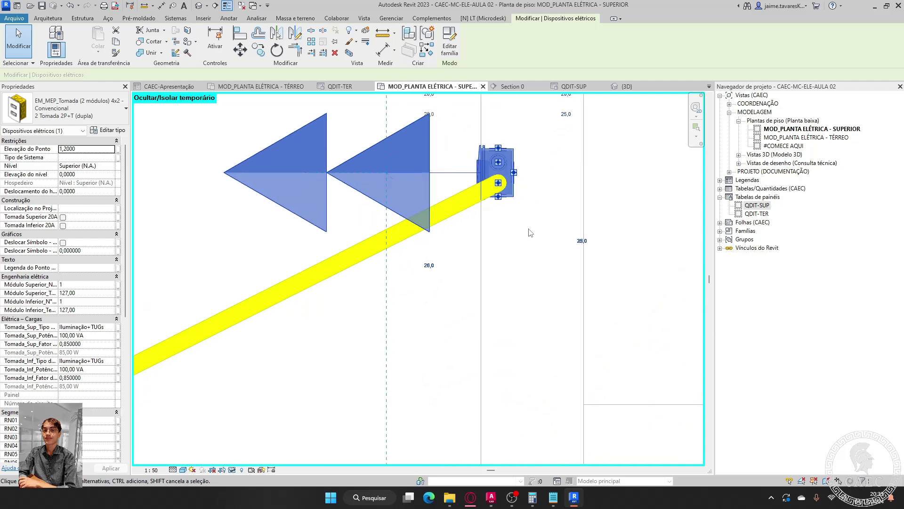
scroll(527, 231, up, 1)
scroll(500, 212, up, 5)
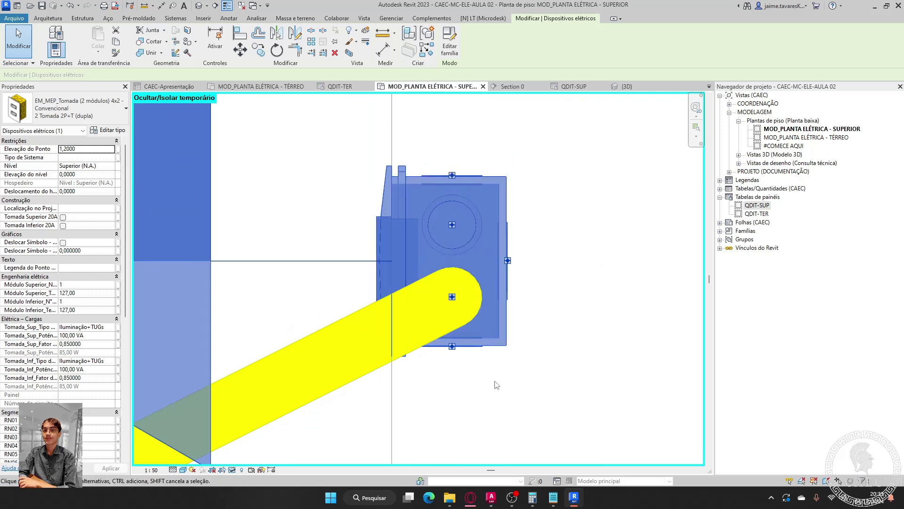
right_click(453, 349)
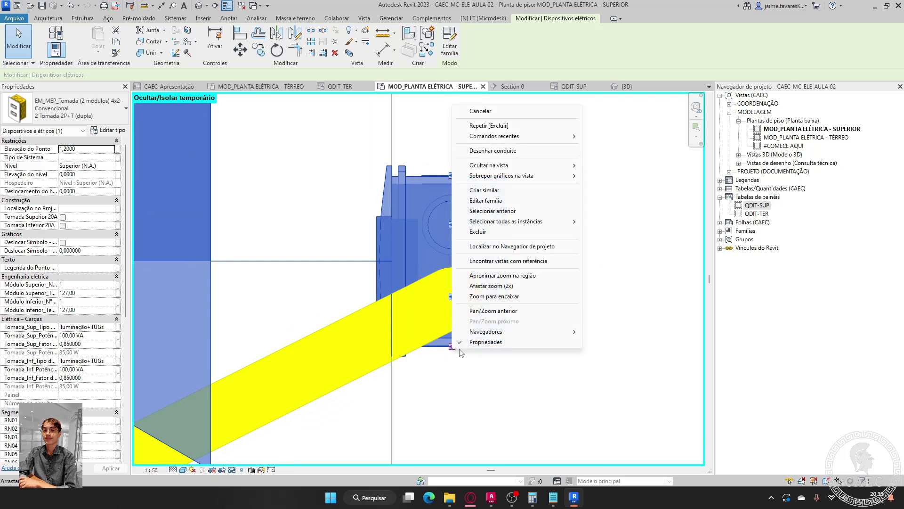
click(514, 152)
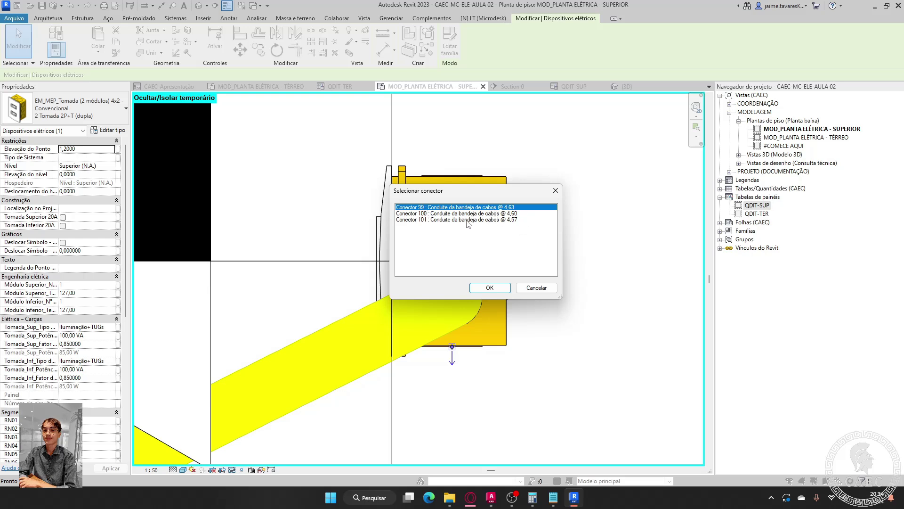
click(516, 220)
click(490, 288)
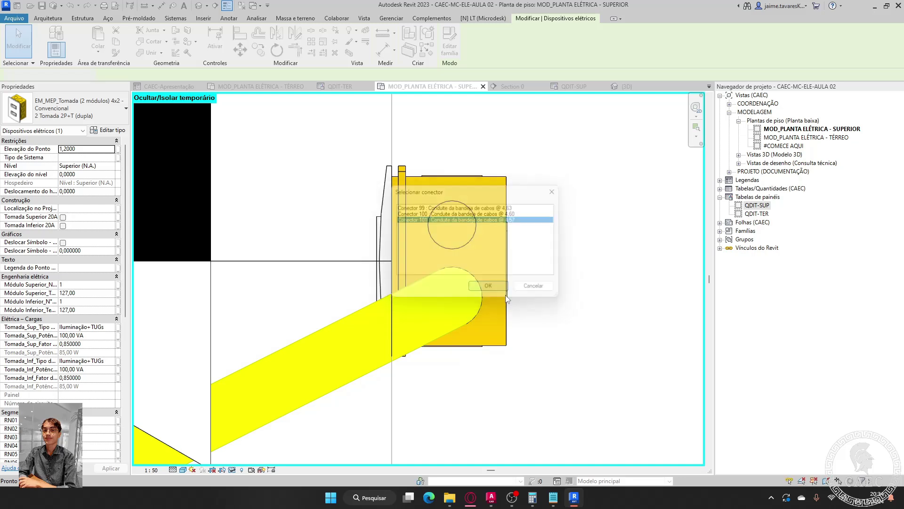
- End the conduit at Conector 95 on the unfilled double outlet directly below, and leave conduit placement
middle_drag(537, 318, 526, 107)
scroll(526, 108, down, 3)
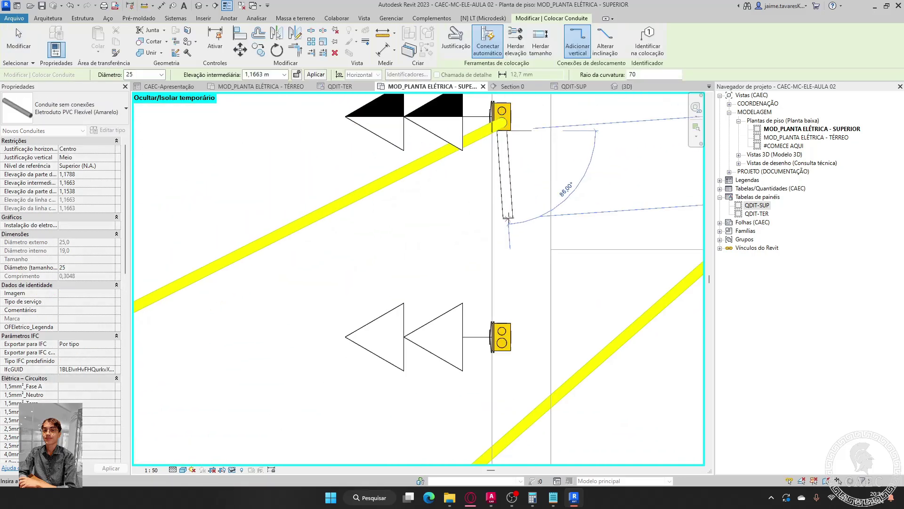
scroll(502, 334, up, 3)
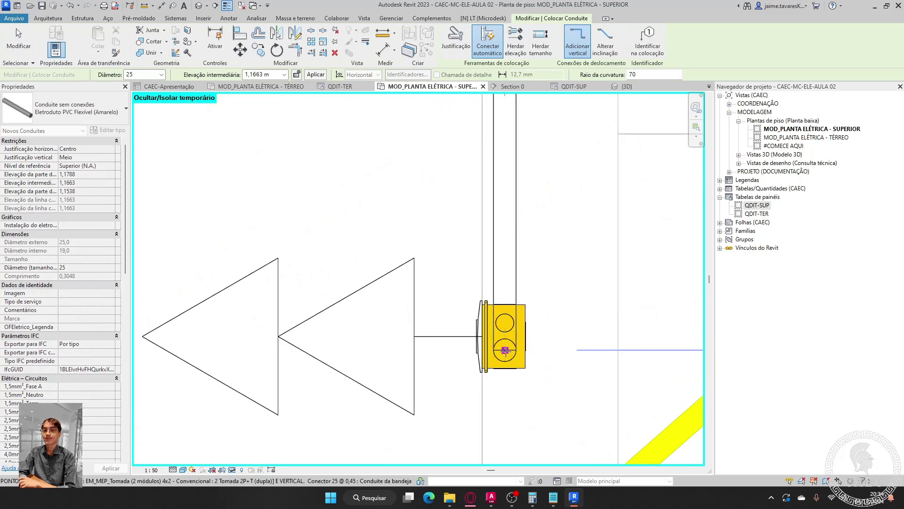
click(506, 350)
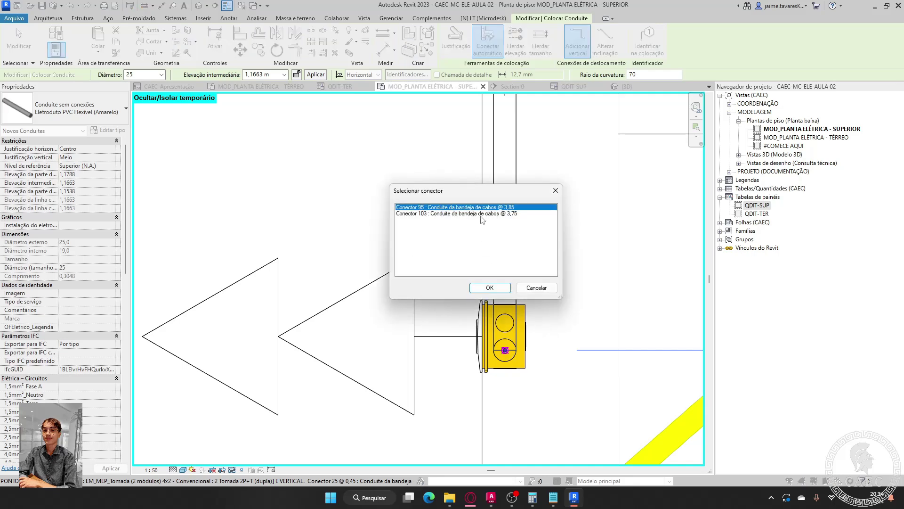
click(490, 288)
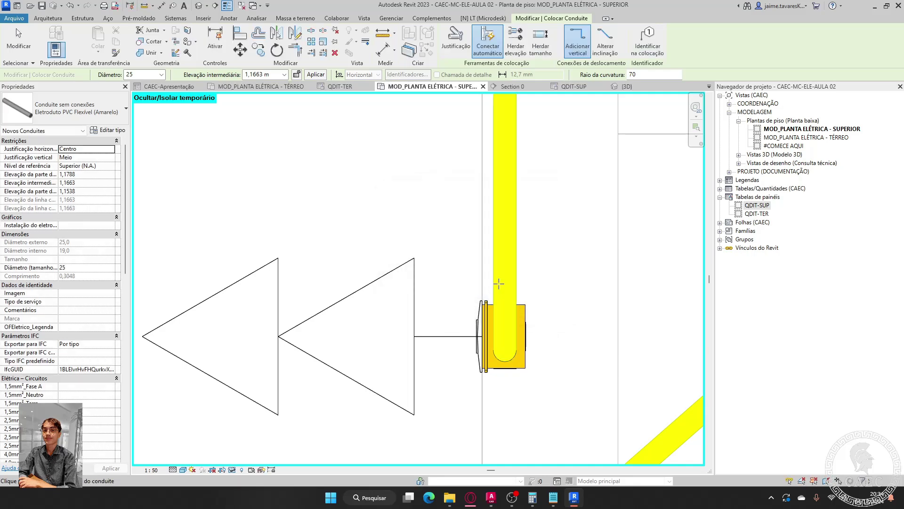
scroll(560, 195, down, 2)
scroll(560, 194, down, 3)
key(Escape)
key(Escape)
scroll(490, 313, down, 2)
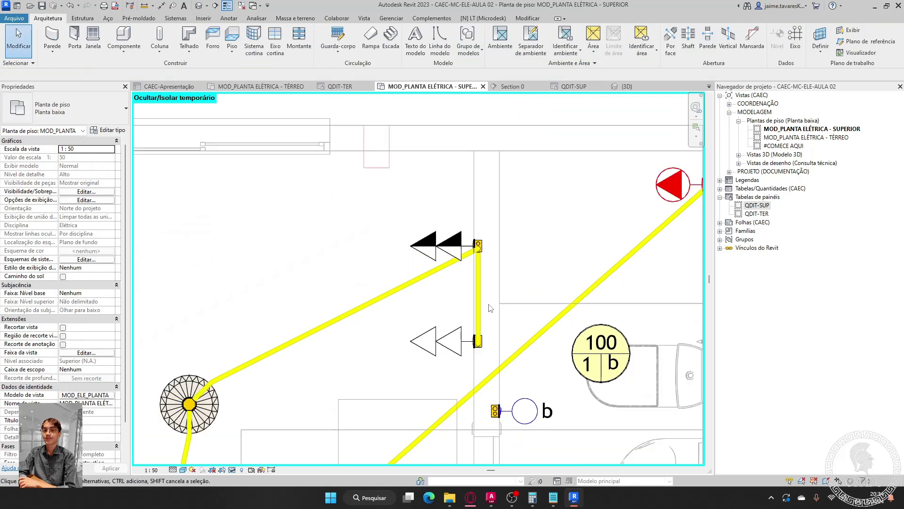
middle_drag(488, 311, 458, 282)
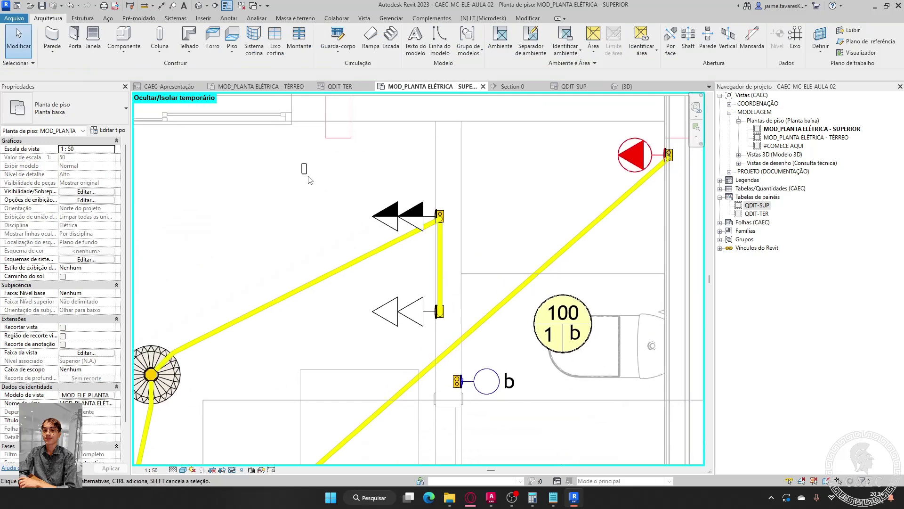
- Isolate the half-filled and unfilled double outlets and their connecting conduit in the 3D view with Selection Box
drag(302, 163, 457, 340)
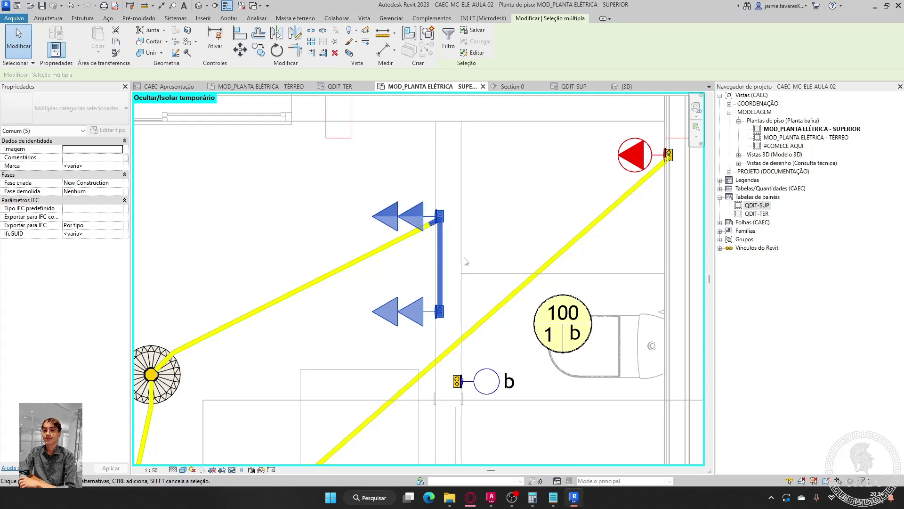
key(b)
key(x)
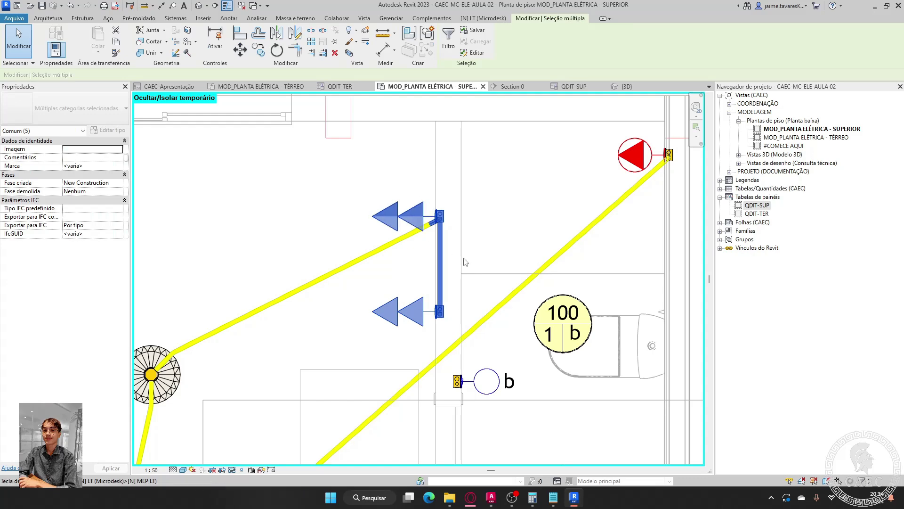
- Examine in 3D how the conduits drop from the ceiling to the first double outlet and run on to the lower one
shift+middle_drag(466, 355, 610, 281)
scroll(406, 289, up, 3)
shift+middle_drag(406, 288, 470, 156)
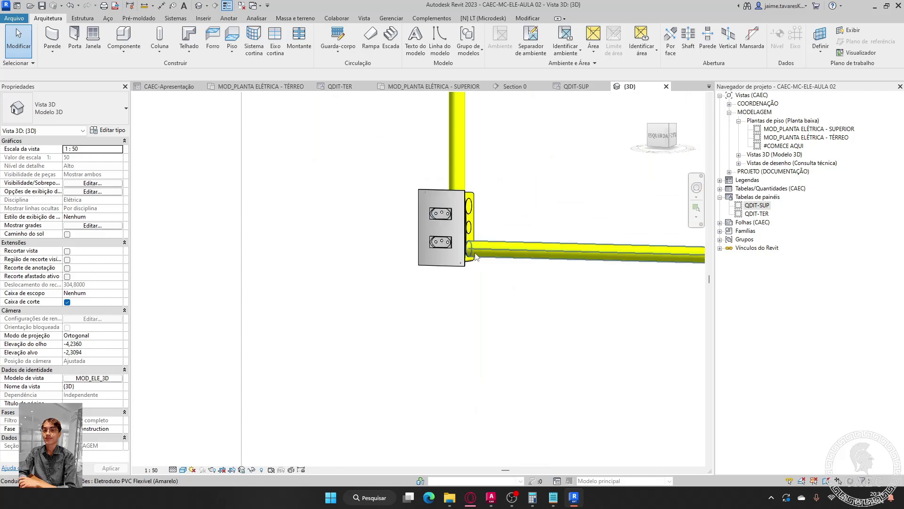
scroll(537, 325, down, 4)
scroll(552, 376, up, 4)
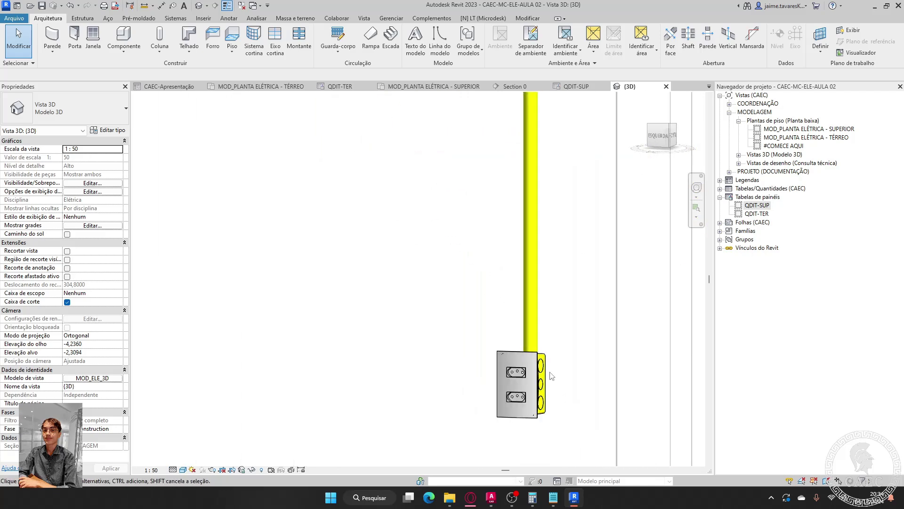
scroll(566, 389, down, 4)
shift+middle_drag(616, 347, 658, 364)
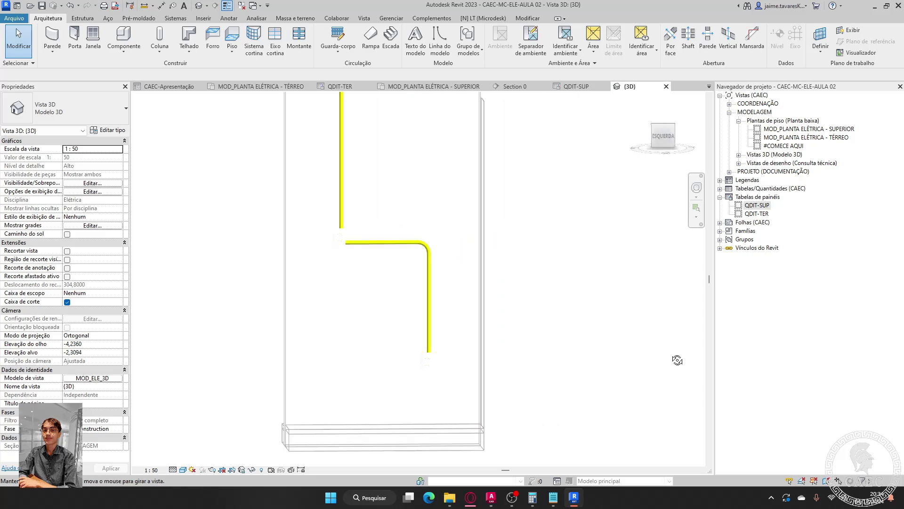
scroll(490, 273, up, 3)
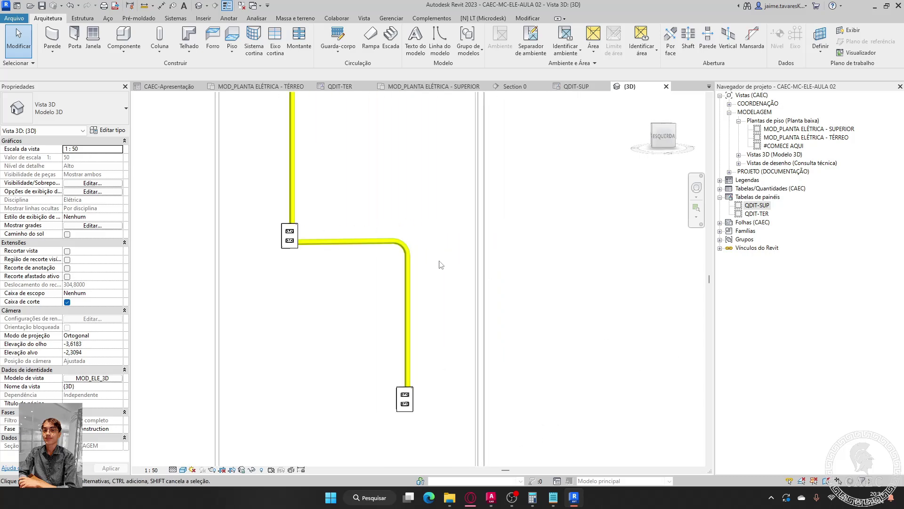
mouse_move(389, 237)
middle_down()
mouse_move(402, 332)
mouse_move(386, 328)
middle_up()
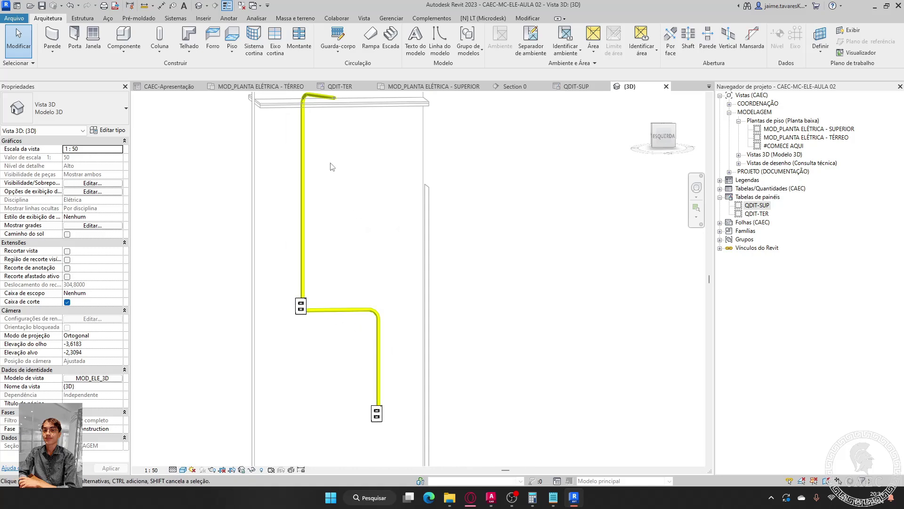
- Switch from the 3D view to the MOD_PLANTA ELÉTRICA - SUPERIOR floor plan
scroll(358, 336, up, 3)
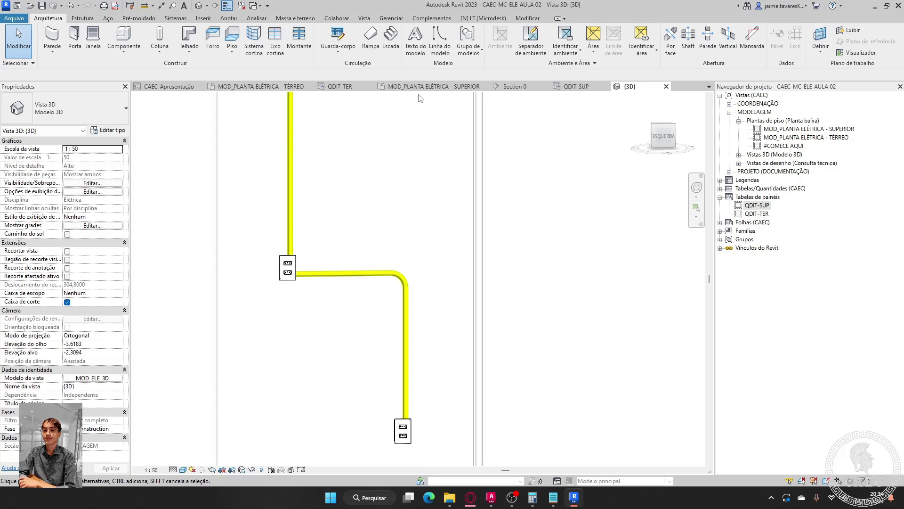
click(433, 87)
middle_drag(456, 260, 614, 165)
scroll(502, 213, down, 2)
middle_drag(523, 260, 594, 259)
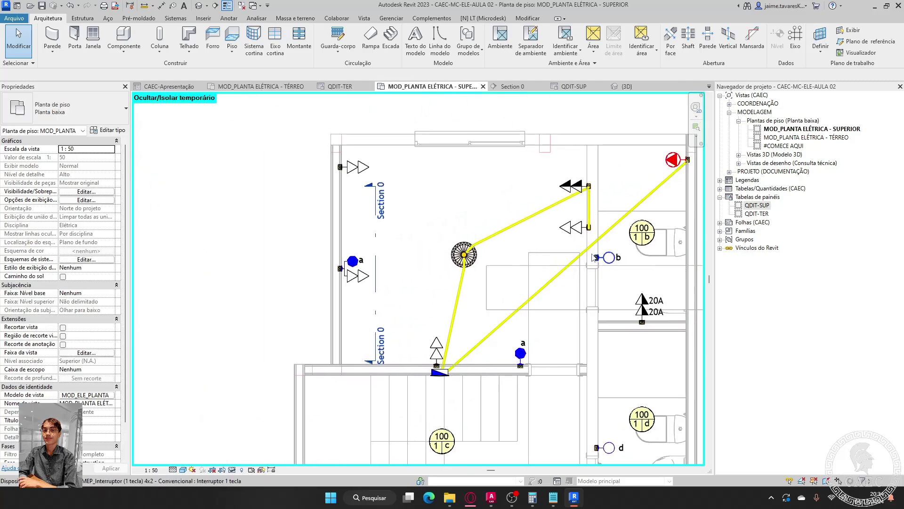
- Draw a conduit from the ceiling light's lower-right connector to Conector 95 of switch "a" on the lower wall
scroll(506, 306, up, 3)
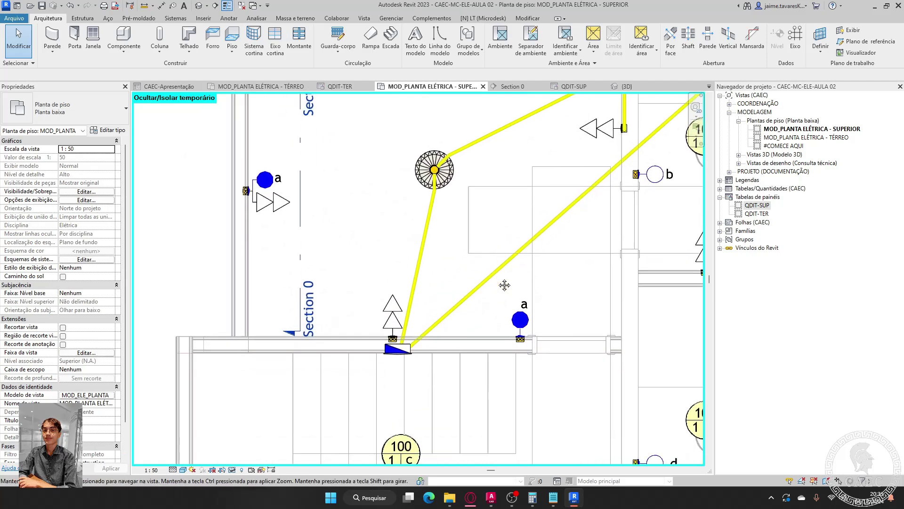
scroll(506, 306, up, 2)
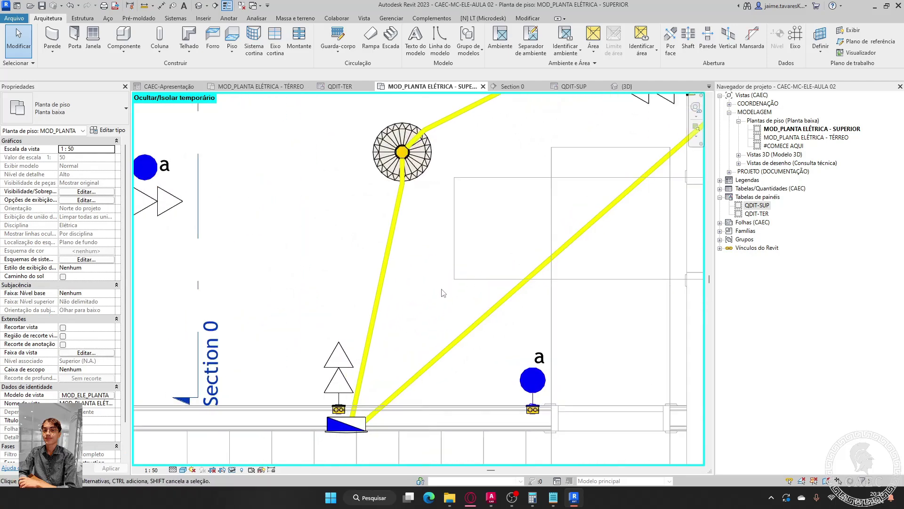
scroll(449, 421, up, 2)
scroll(457, 404, down, 1)
middle_drag(455, 402, 422, 346)
middle_drag(420, 237, 453, 326)
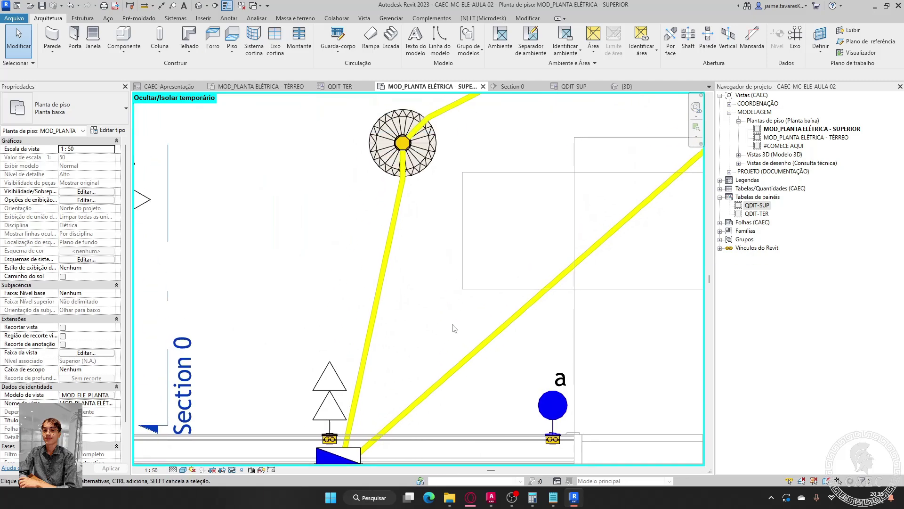
scroll(427, 145, up, 3)
scroll(417, 146, up, 2)
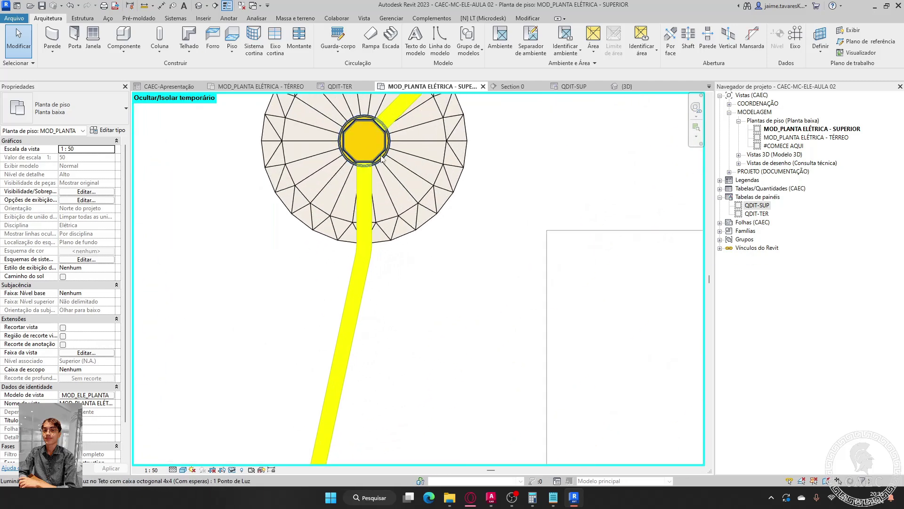
click(382, 159)
right_click(384, 165)
click(414, 206)
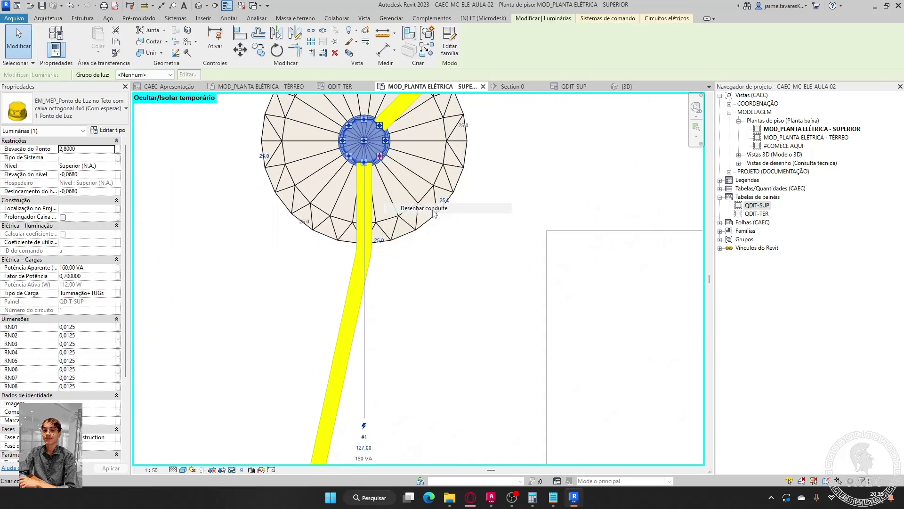
middle_drag(496, 326, 484, 298)
scroll(454, 212, down, 4)
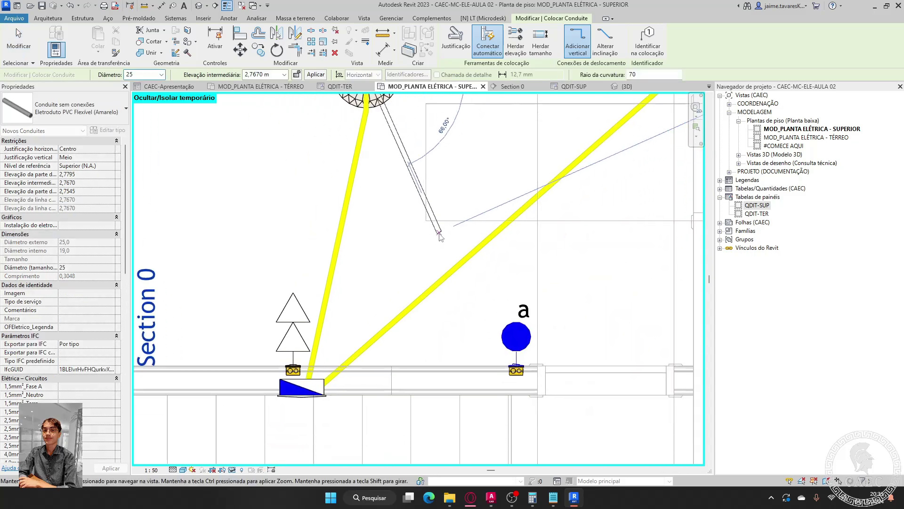
scroll(523, 377, up, 4)
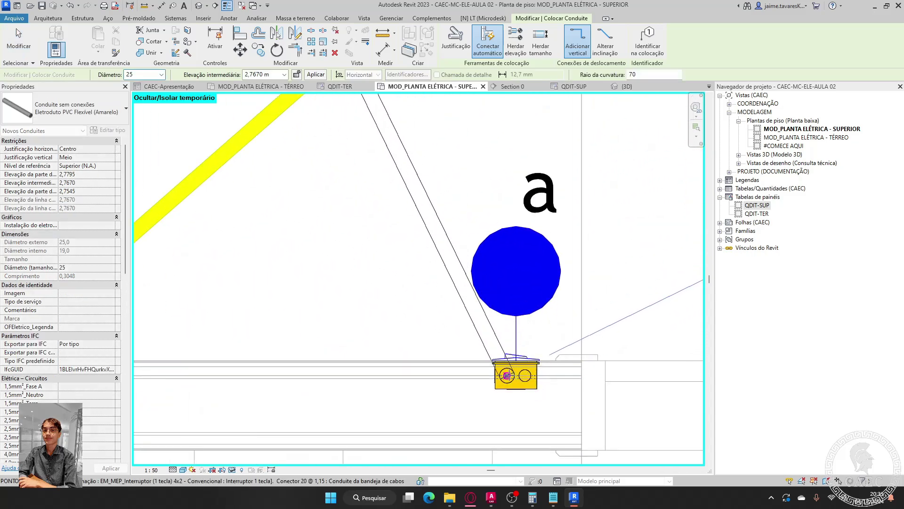
click(507, 375)
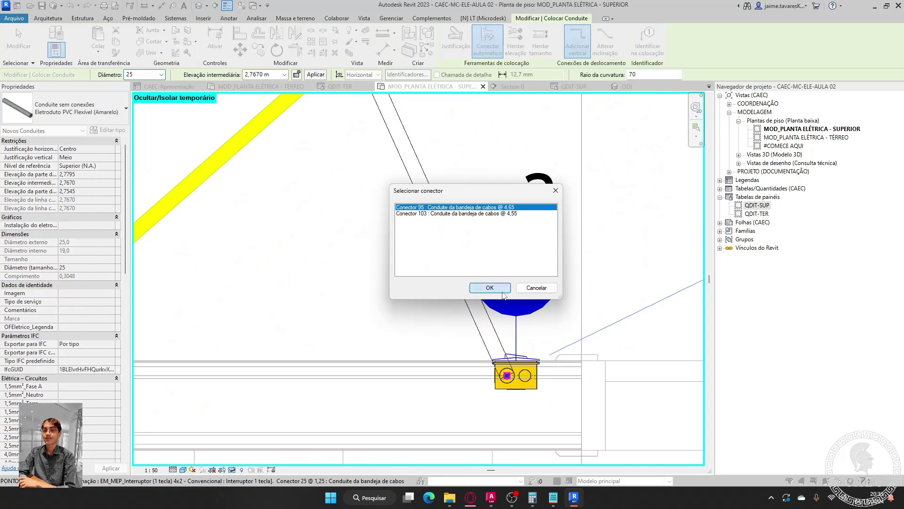
click(489, 287)
middle_drag(339, 252, 511, 401)
scroll(511, 400, down, 2)
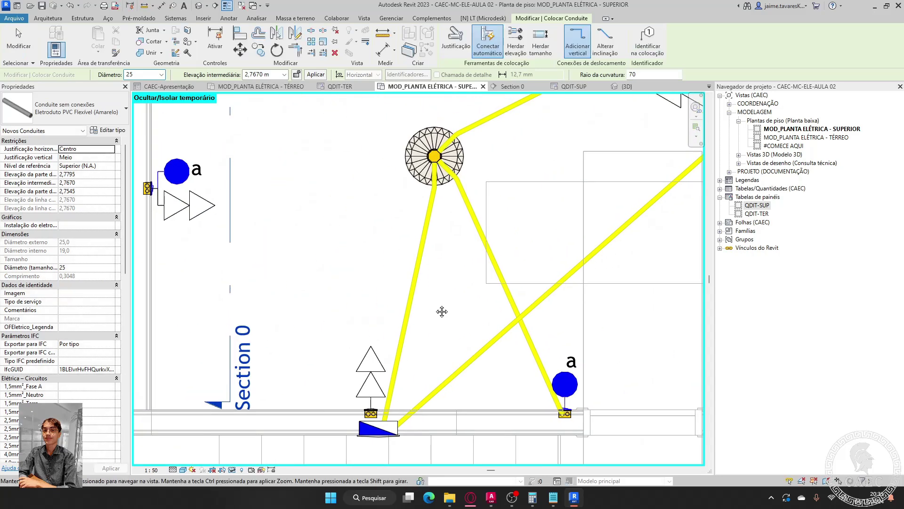
middle_drag(440, 311, 505, 283)
scroll(528, 249, up, 1)
middle_drag(482, 228, 552, 210)
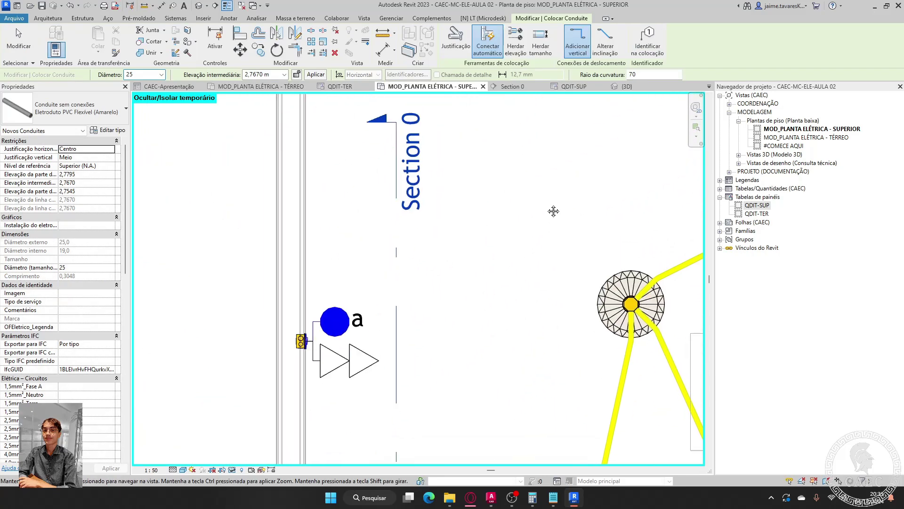
scroll(323, 358, up, 2)
scroll(321, 294, up, 1)
key(Escape)
key(Escape)
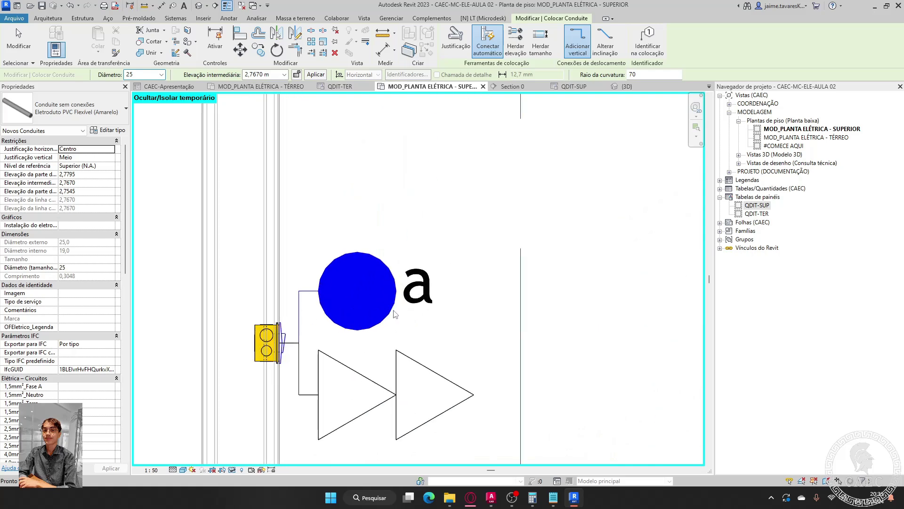
- Temporarily hide the double outlet that overlaps switch "a" on the left wall
scroll(323, 370, up, 1)
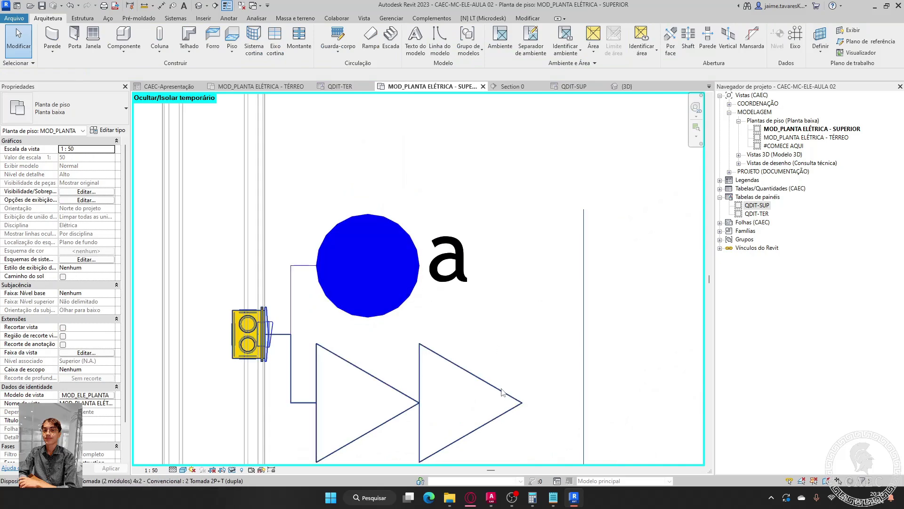
scroll(502, 392, down, 2)
middle_drag(502, 392, 365, 224)
scroll(365, 225, down, 2)
middle_drag(458, 282, 495, 342)
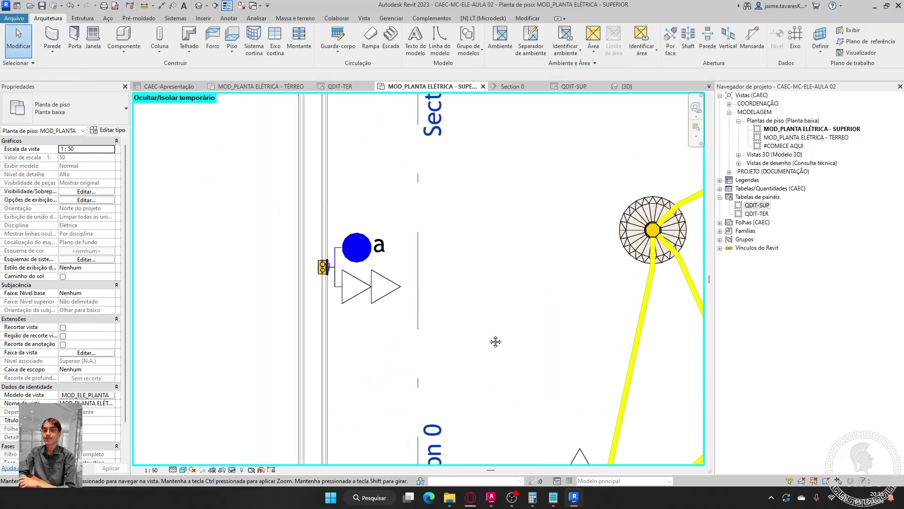
scroll(369, 228, up, 2)
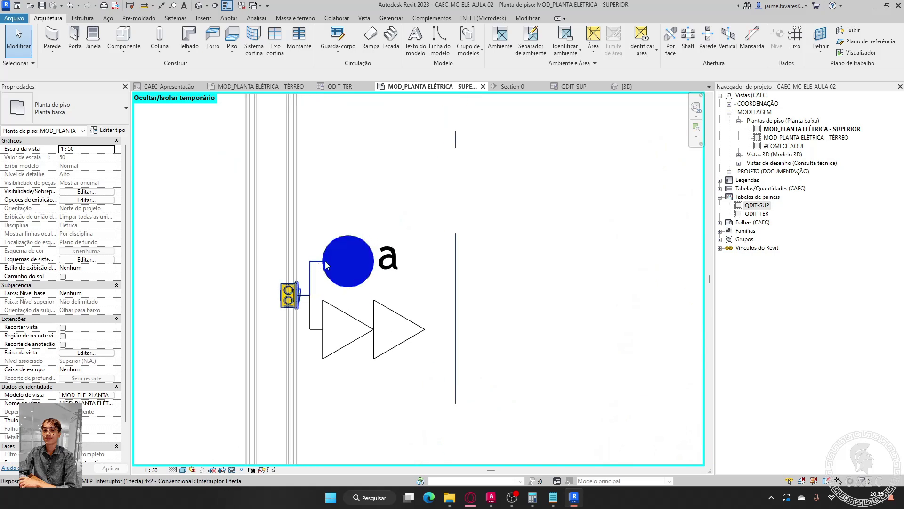
click(413, 341)
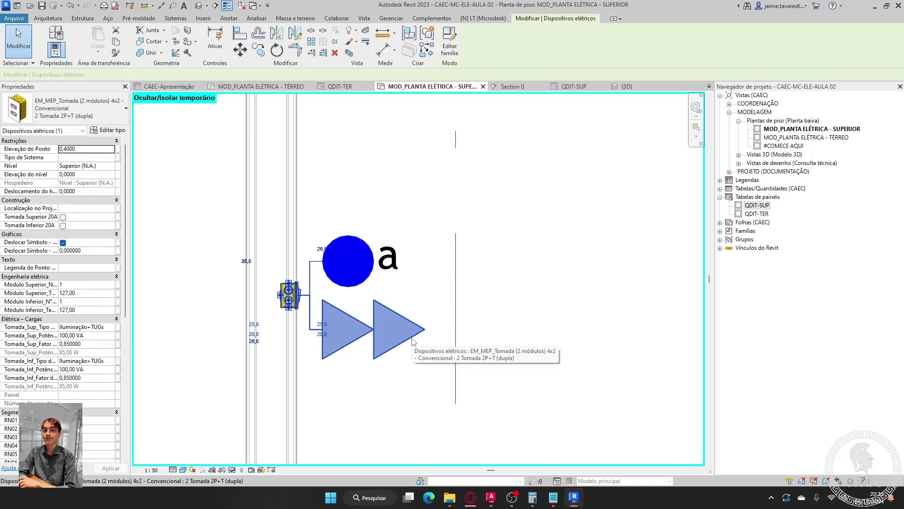
key(Delete)
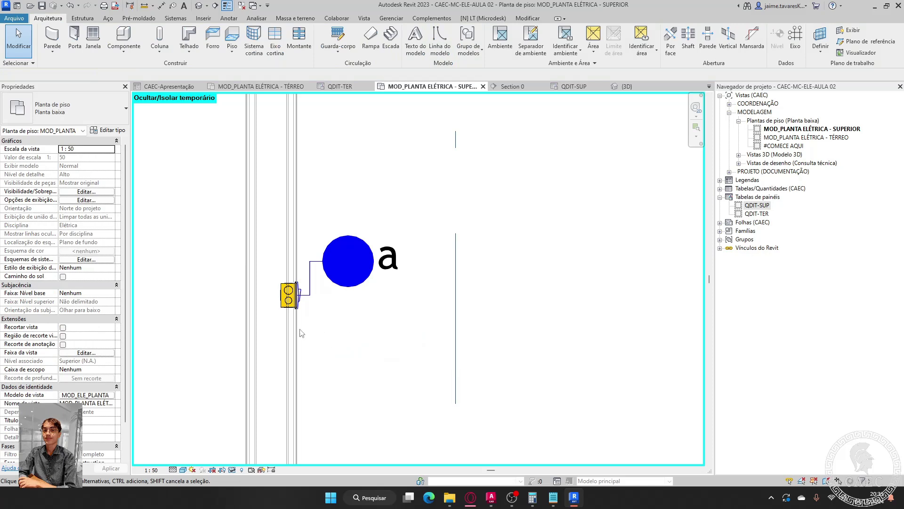
- Draw a conduit from the ceiling light's left connector to Conector 95 of switch "a" on the left wall
scroll(354, 321, down, 2)
middle_drag(569, 313, 511, 319)
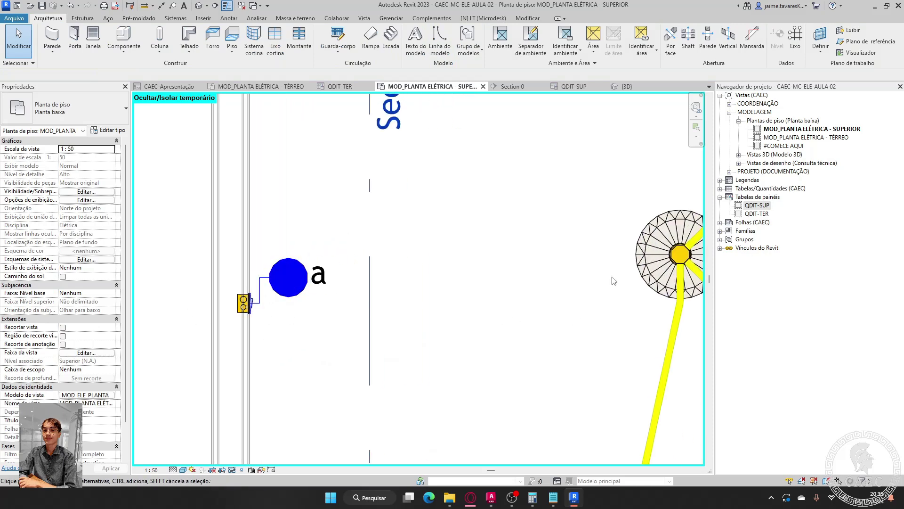
scroll(632, 274, up, 2)
middle_drag(657, 280, 530, 320)
scroll(565, 285, up, 4)
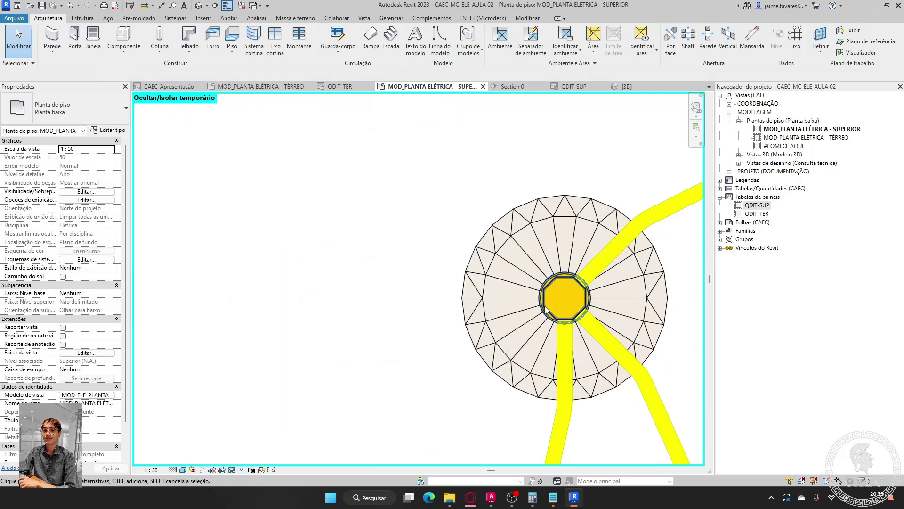
scroll(546, 311, up, 2)
click(543, 307)
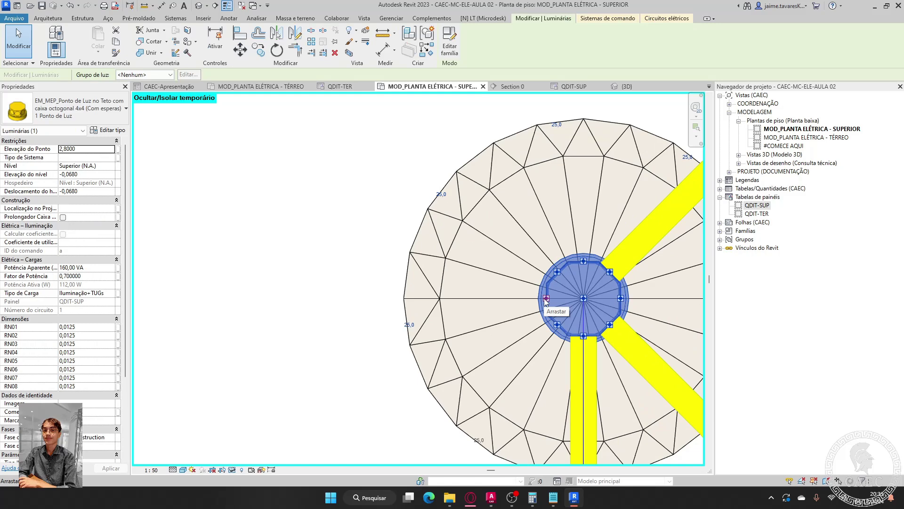
right_click(545, 301)
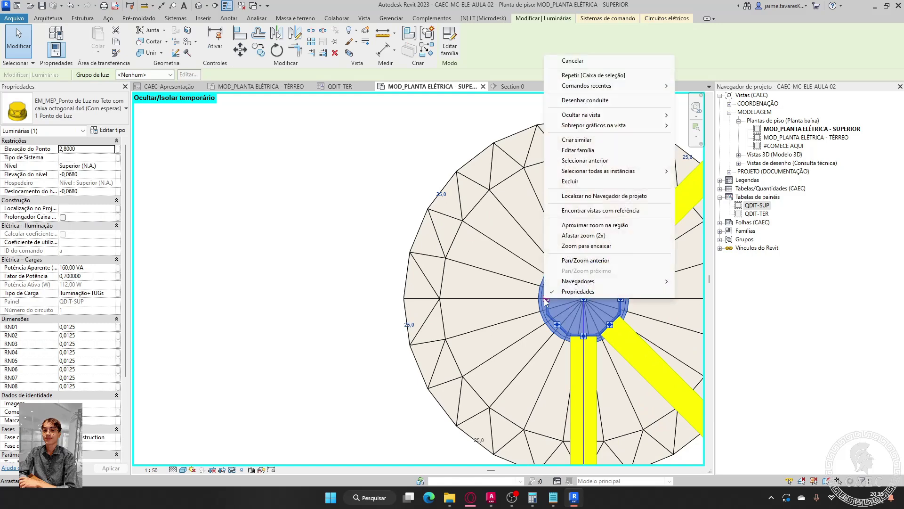
click(576, 102)
scroll(589, 292, up, 3)
scroll(589, 283, down, 4)
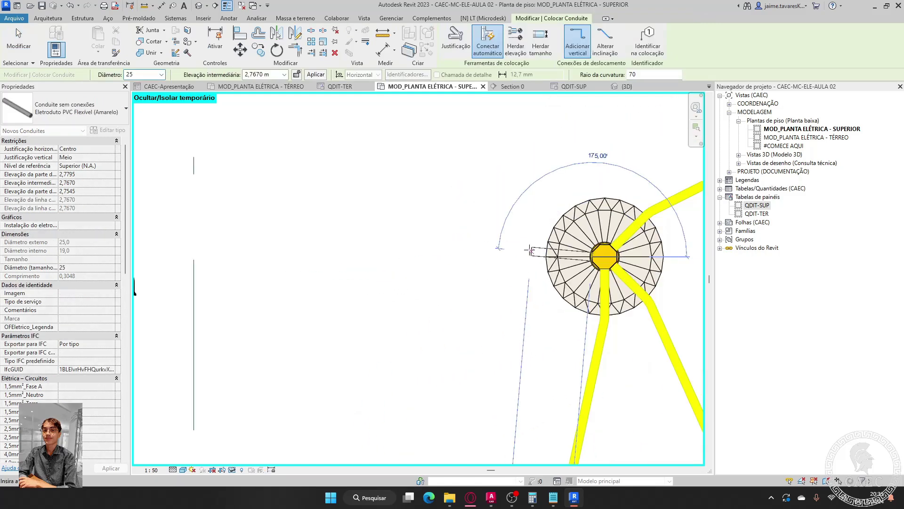
scroll(590, 279, up, 5)
scroll(187, 310, up, 5)
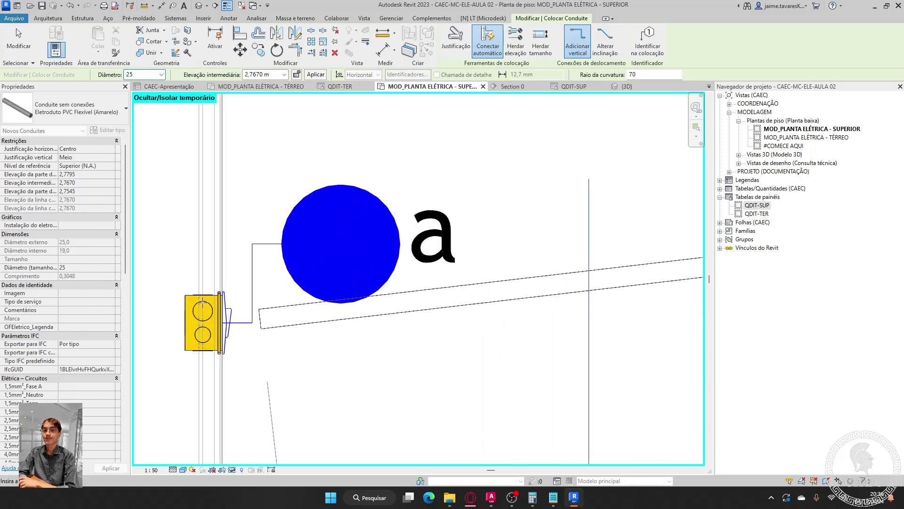
click(193, 310)
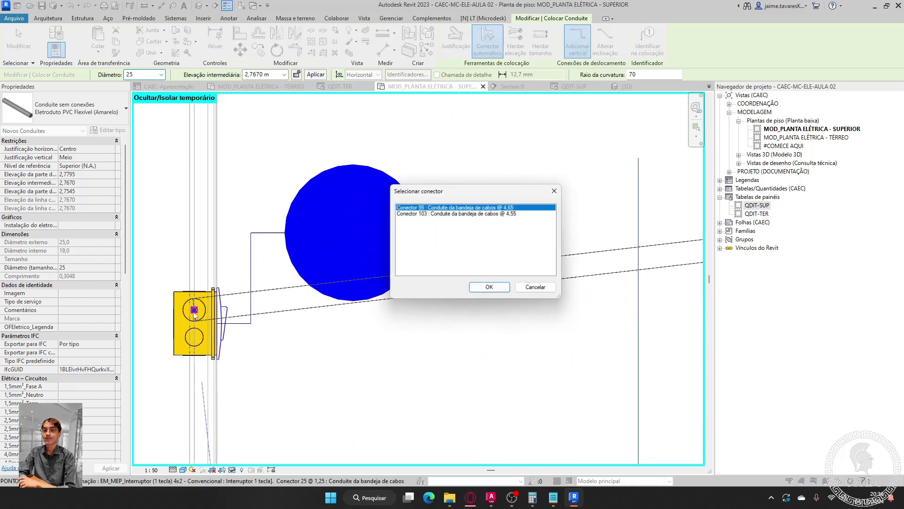
click(479, 288)
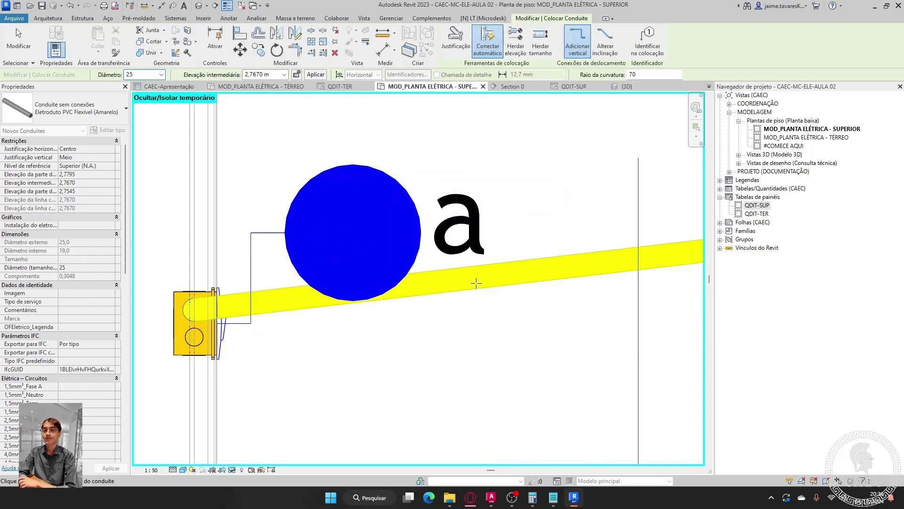
scroll(477, 282, down, 5)
key(Escape)
key(Escape)
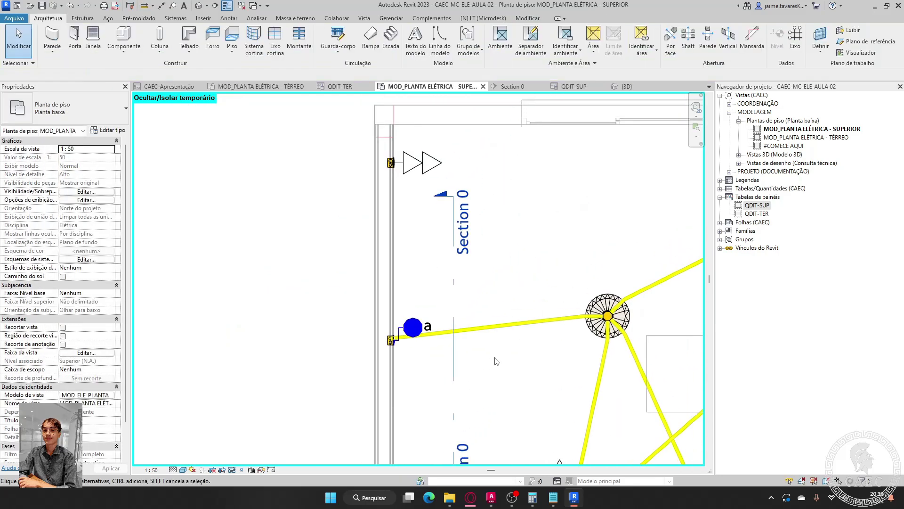
- Reset the temporary hide/isolate mode in the upper floor plan
scroll(495, 361, down, 3)
middle_drag(411, 250, 413, 291)
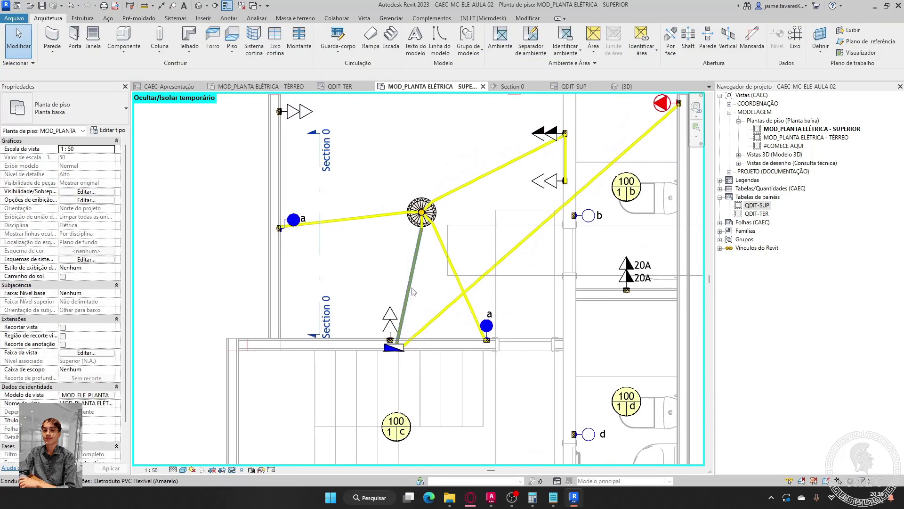
scroll(420, 314, up, 2)
scroll(395, 240, down, 2)
middle_drag(395, 239, 457, 336)
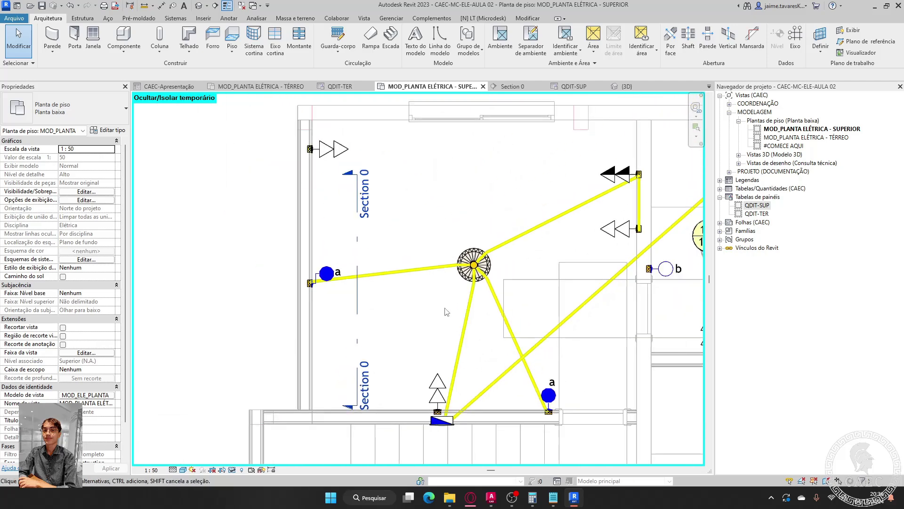
key(h)
key(r)
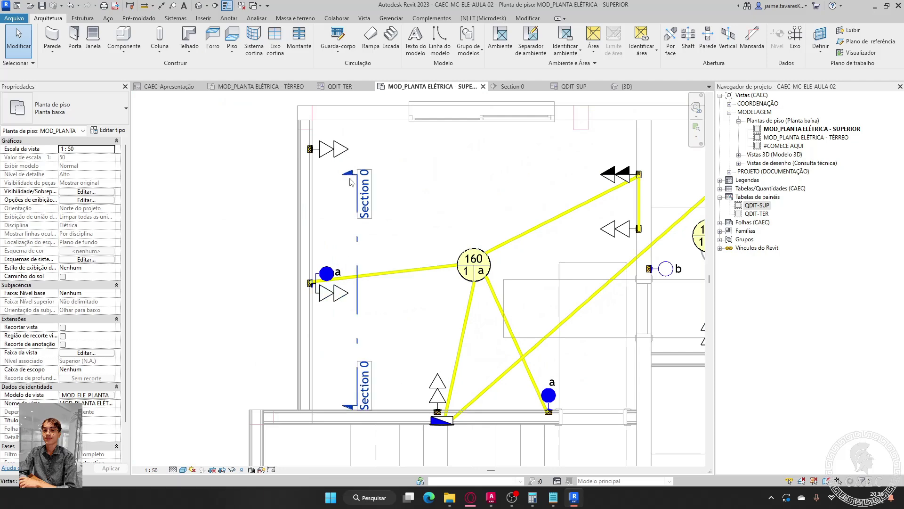
- Move the Section 0 line up along the left wall so it spans both double outlets
middle_drag(438, 326, 456, 341)
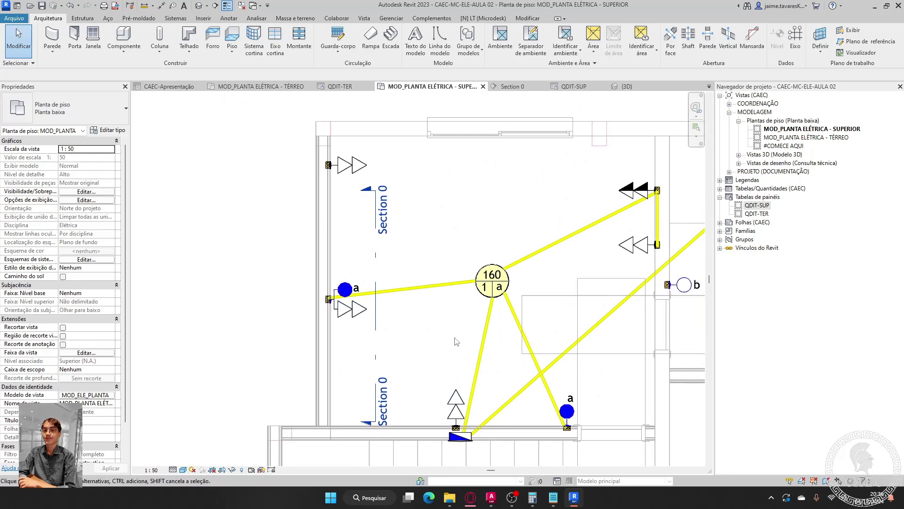
click(376, 330)
drag(376, 329, 379, 247)
scroll(307, 165, up, 2)
click(444, 264)
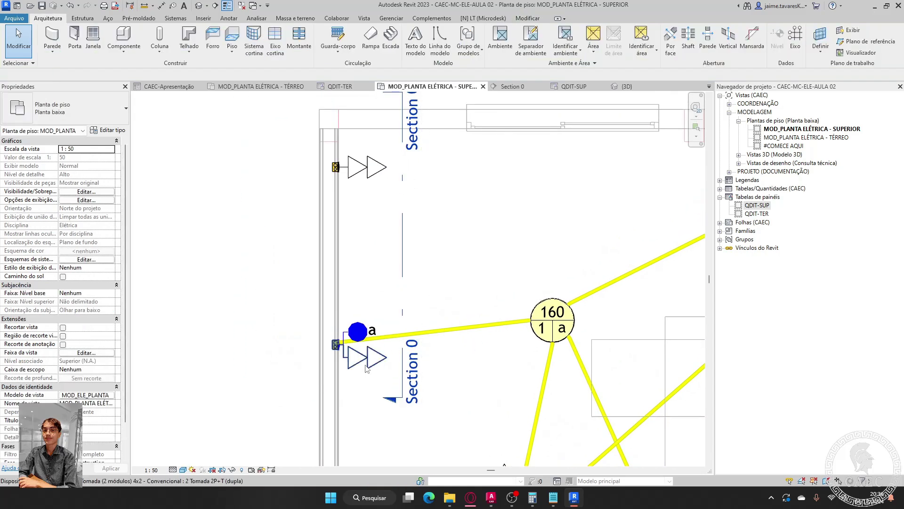
- Open the Section 0 view from its section line and frame the switch and the two outlets
right_click(404, 259)
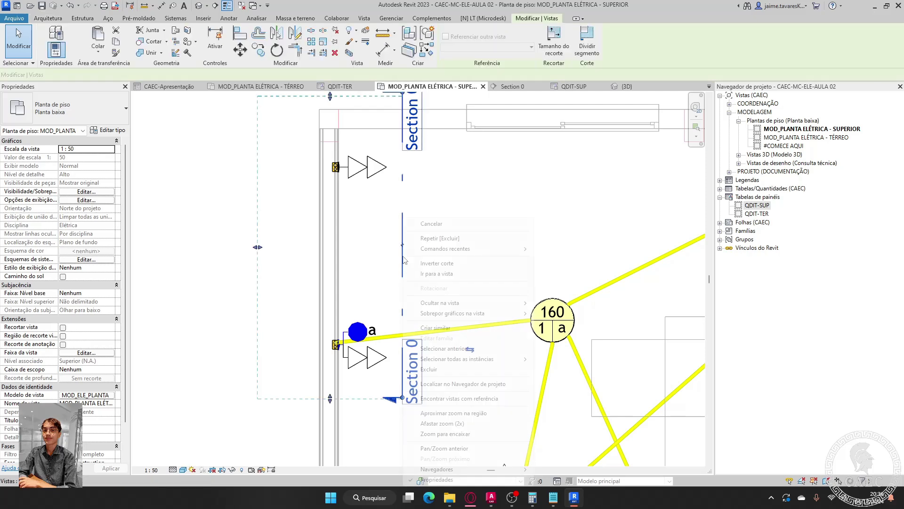
click(427, 274)
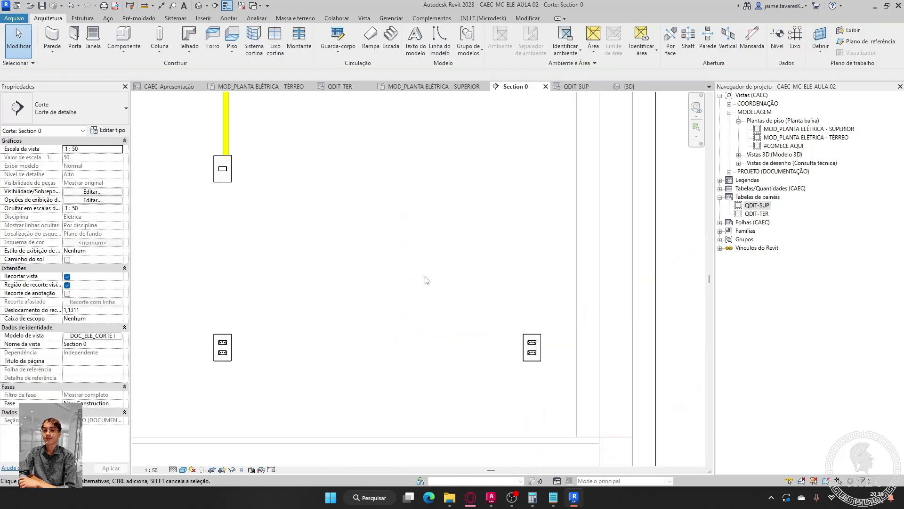
scroll(408, 292, down, 1)
middle_drag(420, 296, 430, 327)
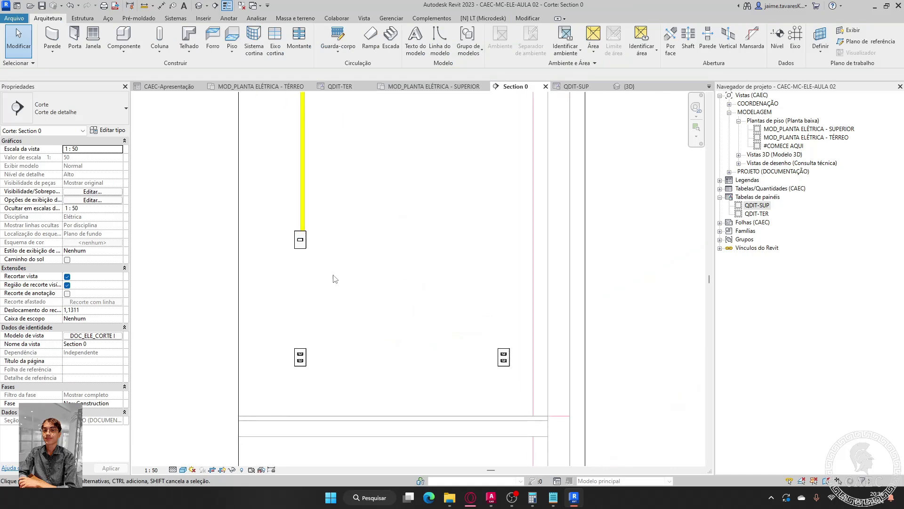
- Draw a vertical 20 mm conduit from the lower right connector of switch "a" down to the top connector of the double outlet below it
scroll(298, 248, up, 2)
scroll(298, 248, up, 1)
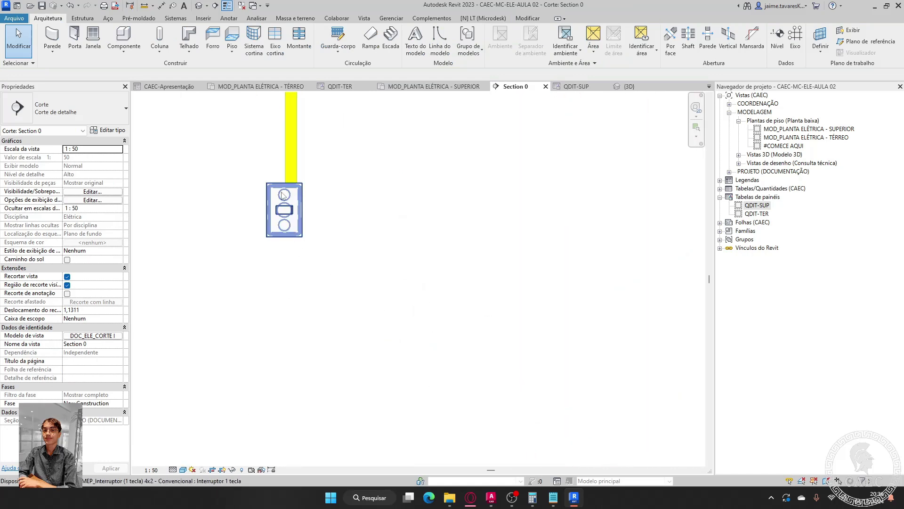
scroll(282, 220, up, 5)
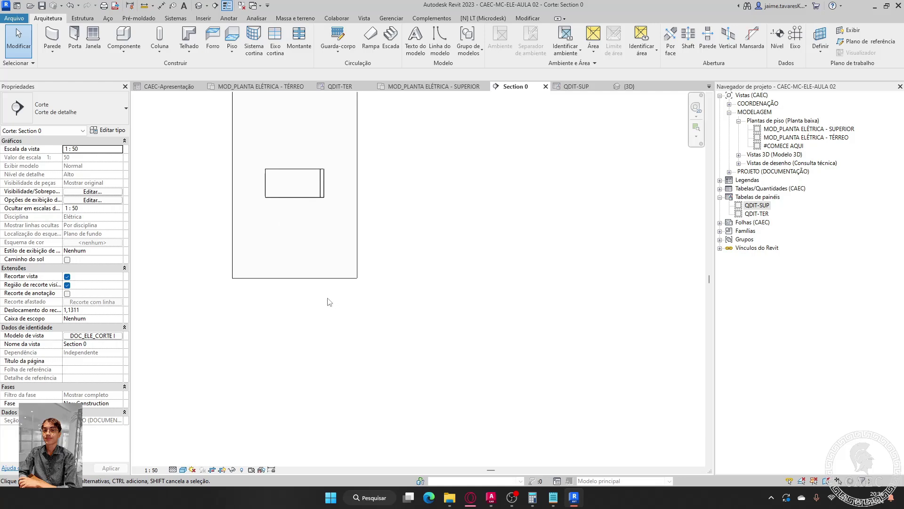
click(324, 274)
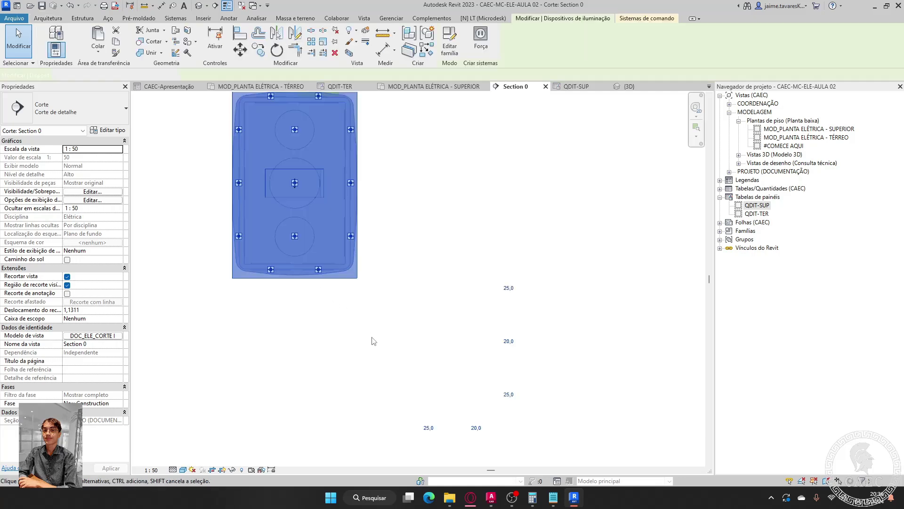
right_click(318, 276)
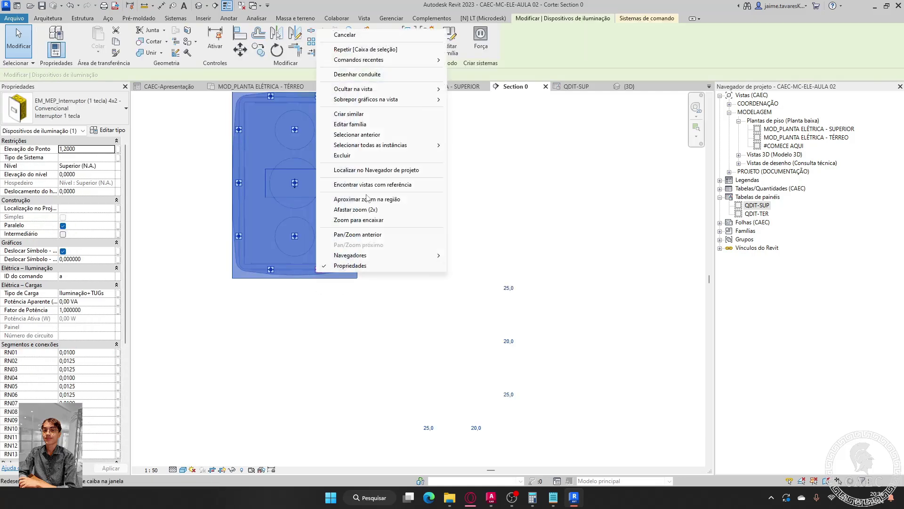
click(375, 74)
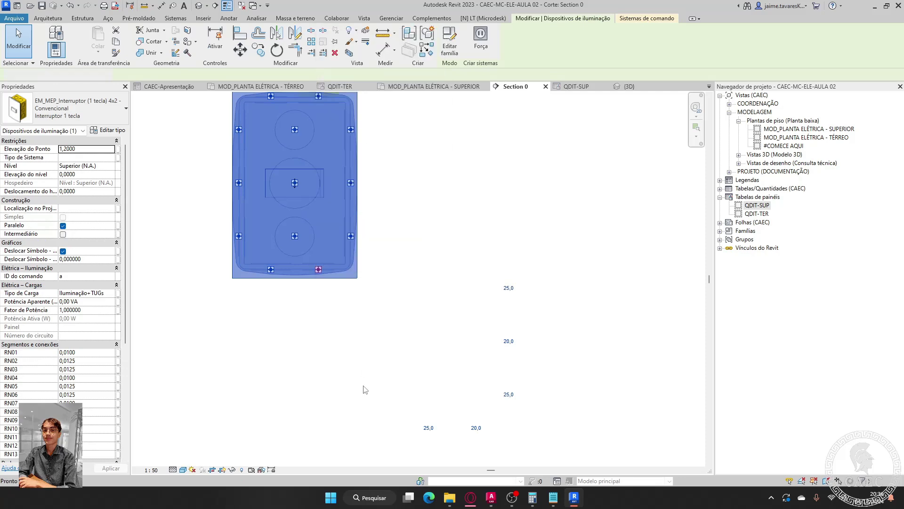
scroll(355, 168, down, 3)
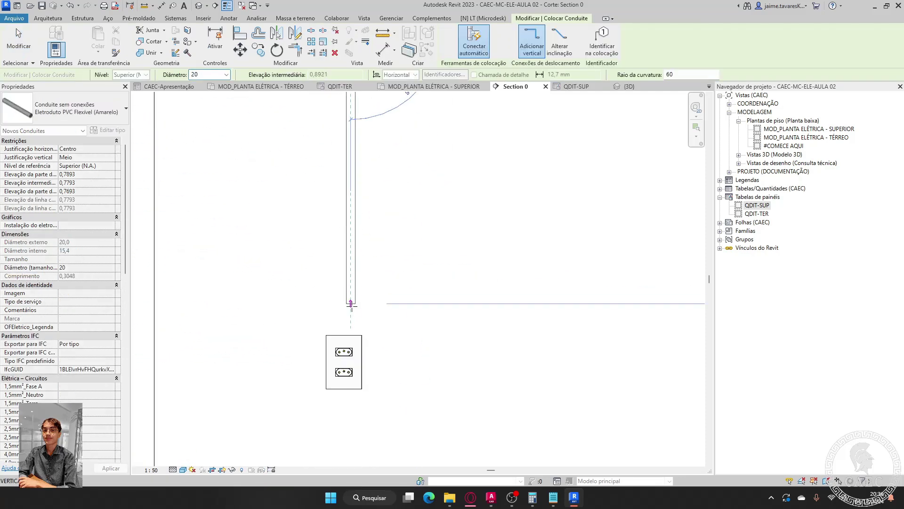
scroll(350, 328, up, 3)
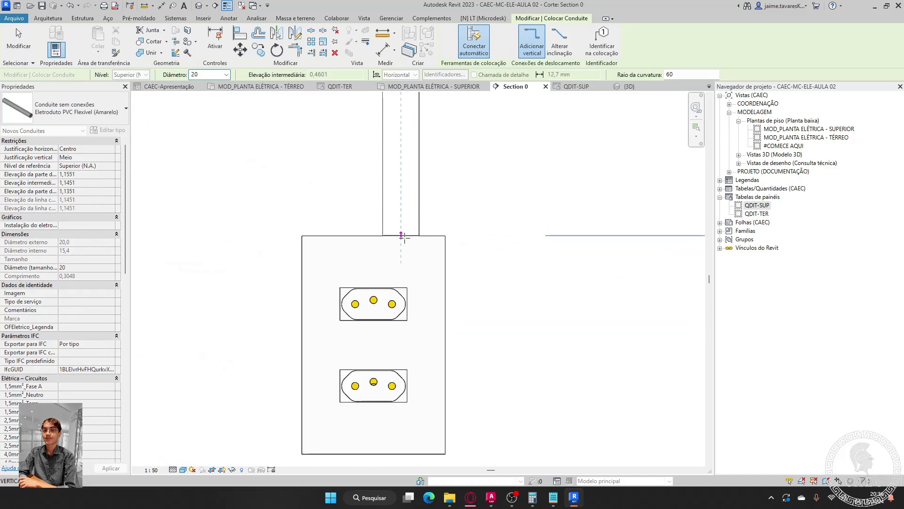
scroll(399, 235, down, 2)
scroll(392, 238, down, 3)
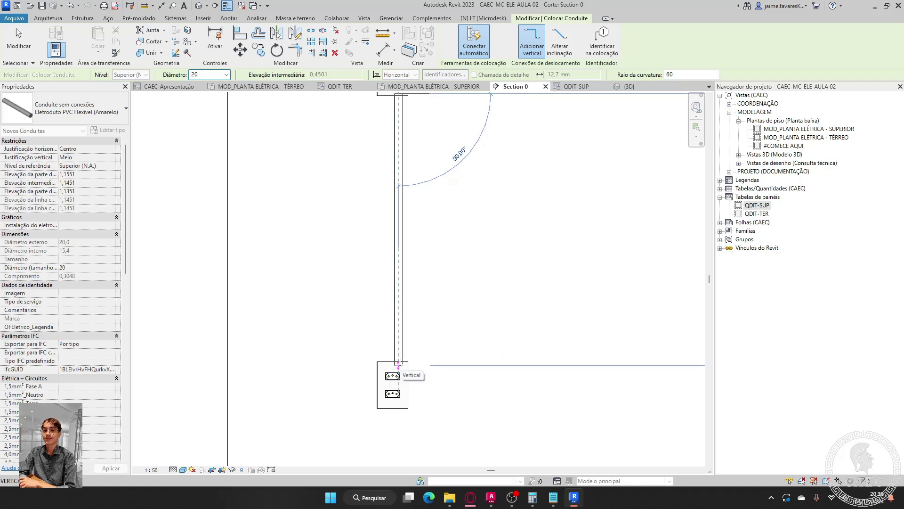
click(399, 358)
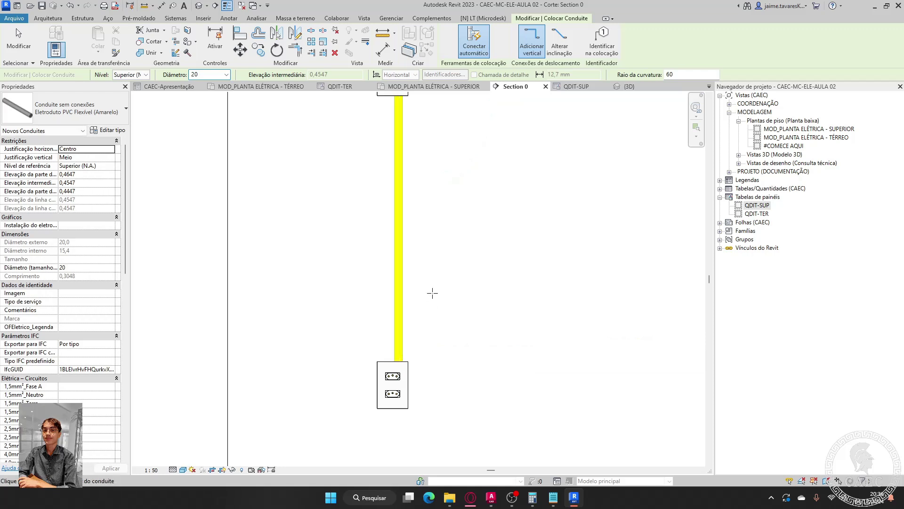
- Draw a horizontal 25 mm conduit from the upper side connector of the outlet below the switch to the facing connector of the other double outlet
scroll(438, 289, down, 2)
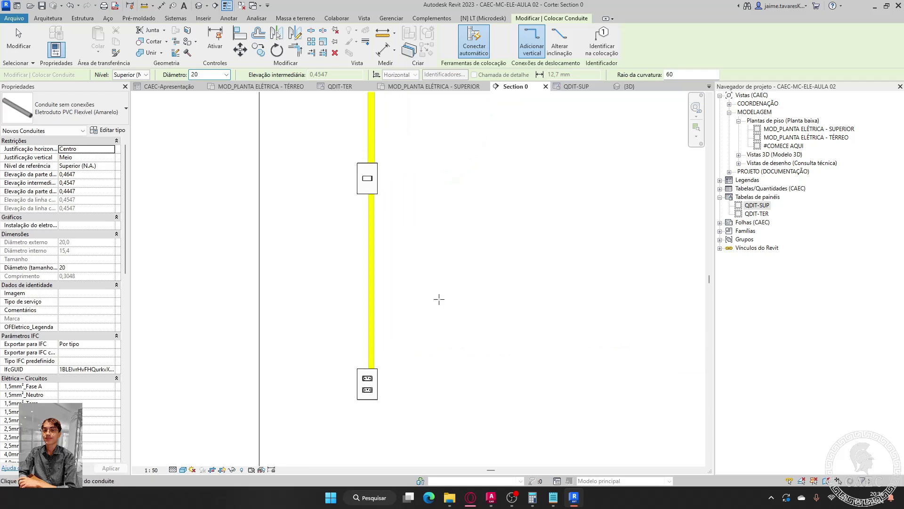
scroll(406, 382, down, 1)
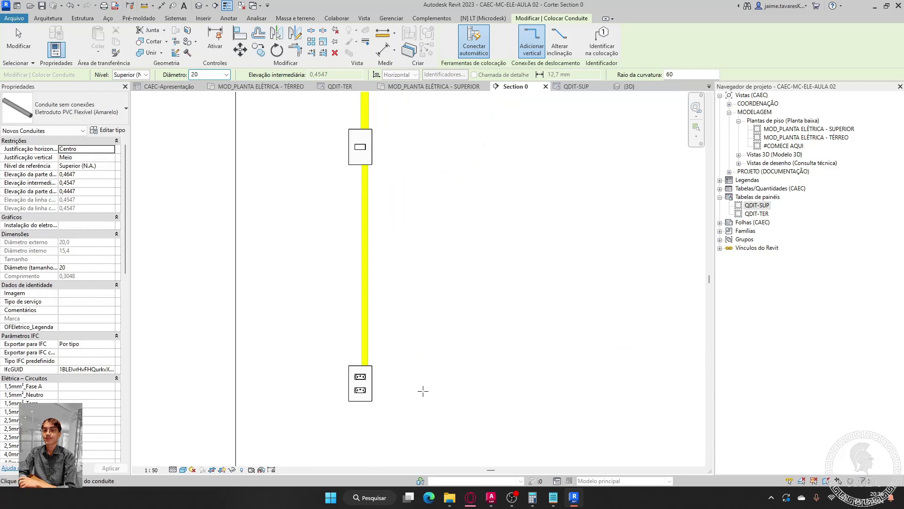
mouse_move(422, 390)
middle_down()
mouse_move(295, 390)
mouse_move(435, 394)
middle_up()
middle_drag(570, 391, 470, 329)
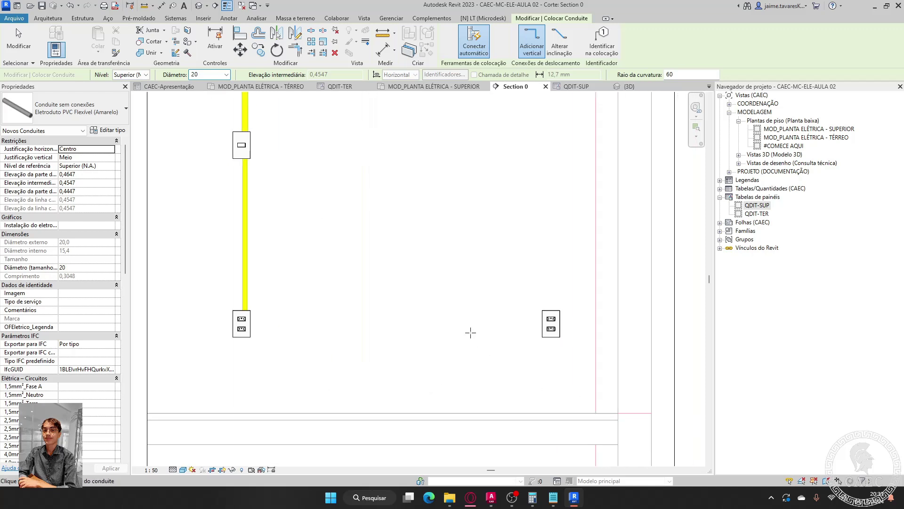
scroll(431, 378, down, 2)
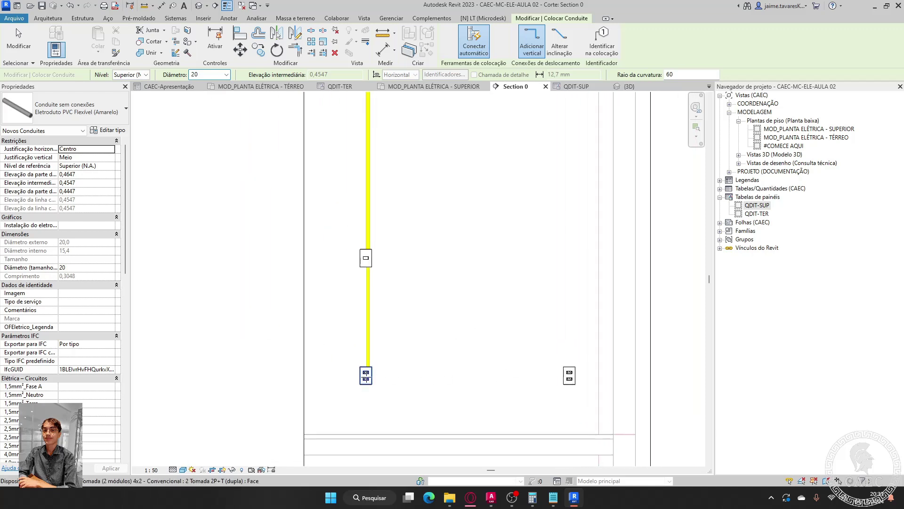
scroll(378, 374, up, 4)
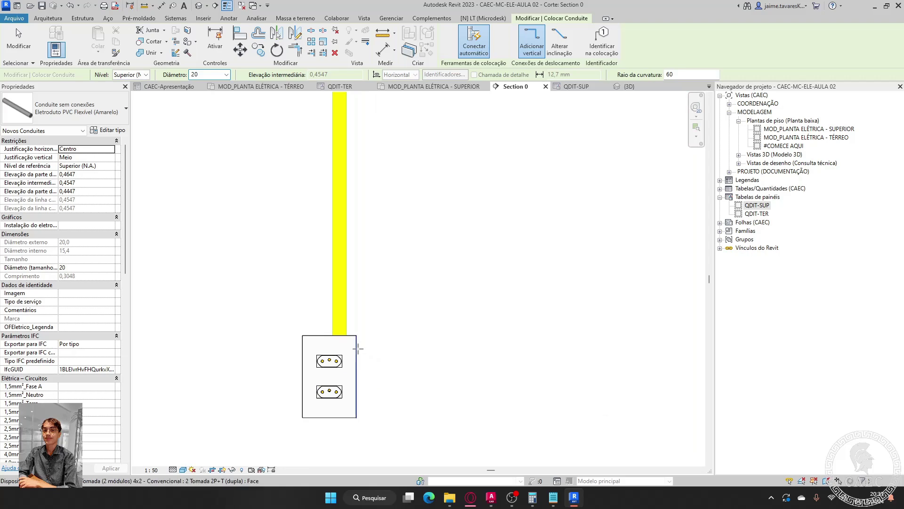
key(Escape)
key(Escape)
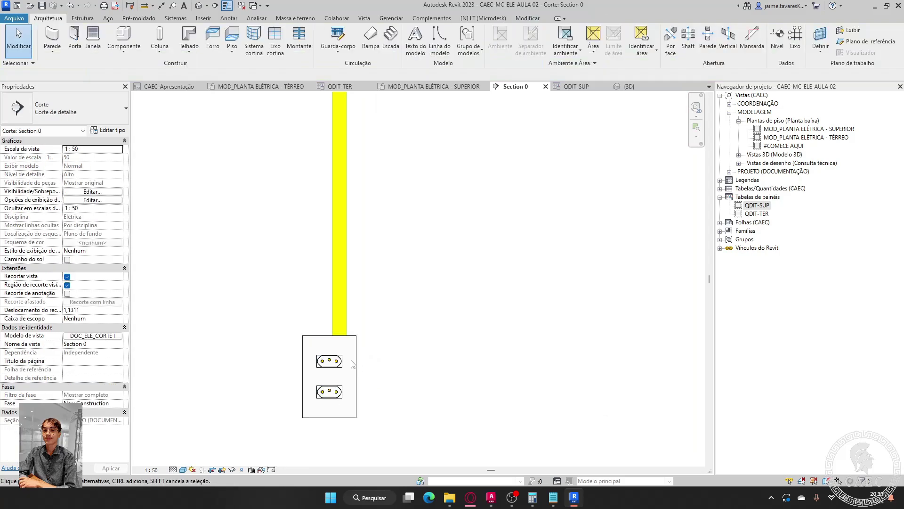
click(359, 362)
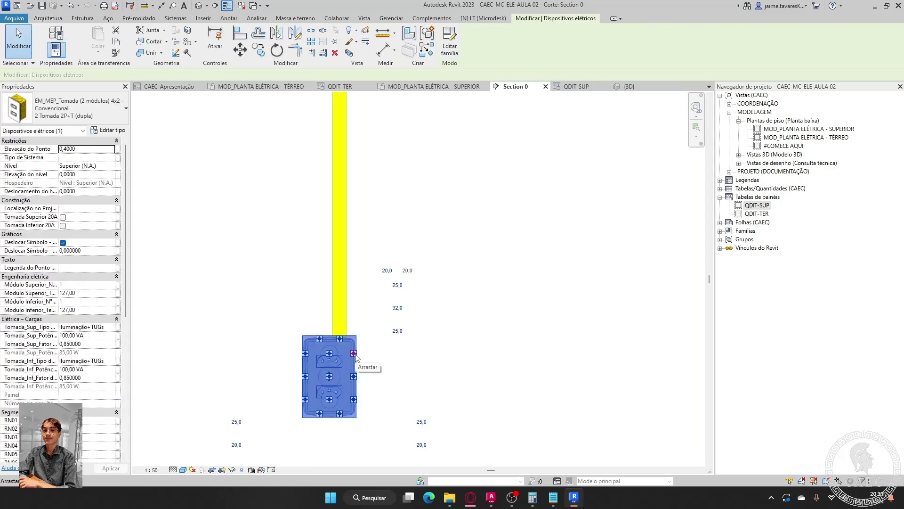
right_click(355, 357)
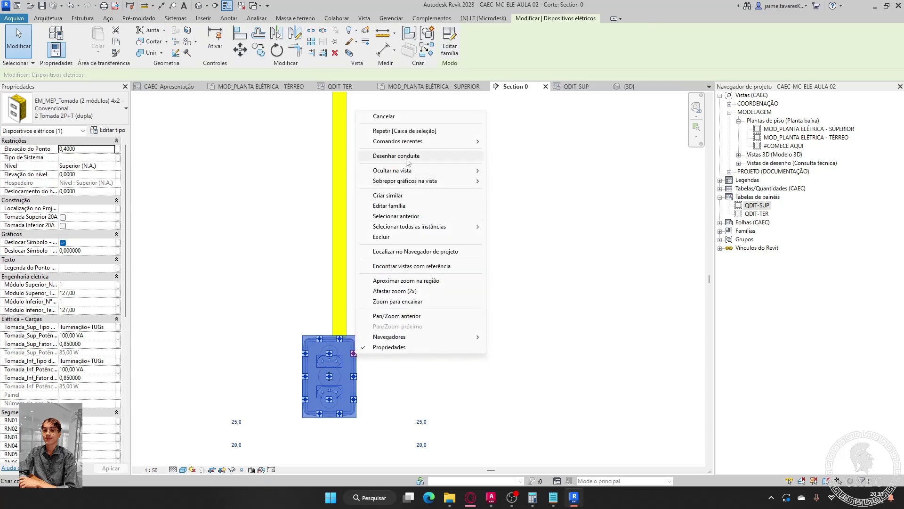
key(Escape)
scroll(584, 358, down, 3)
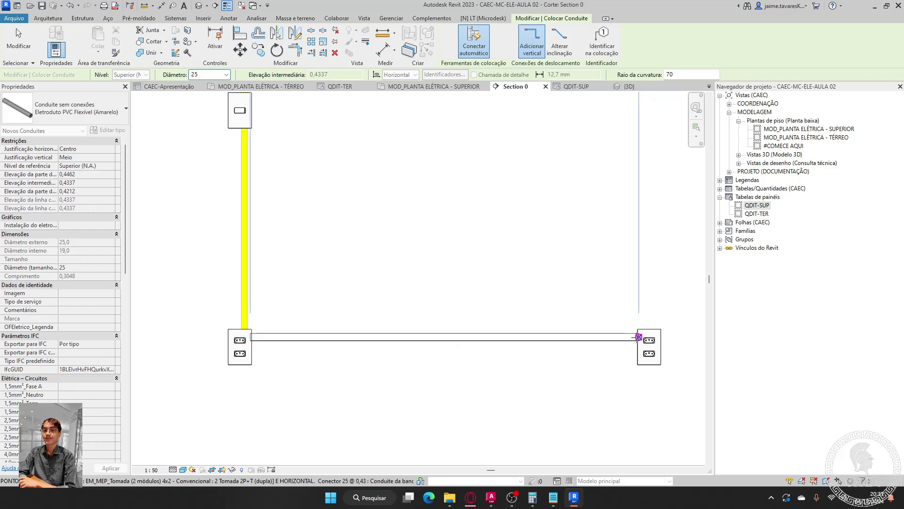
click(638, 336)
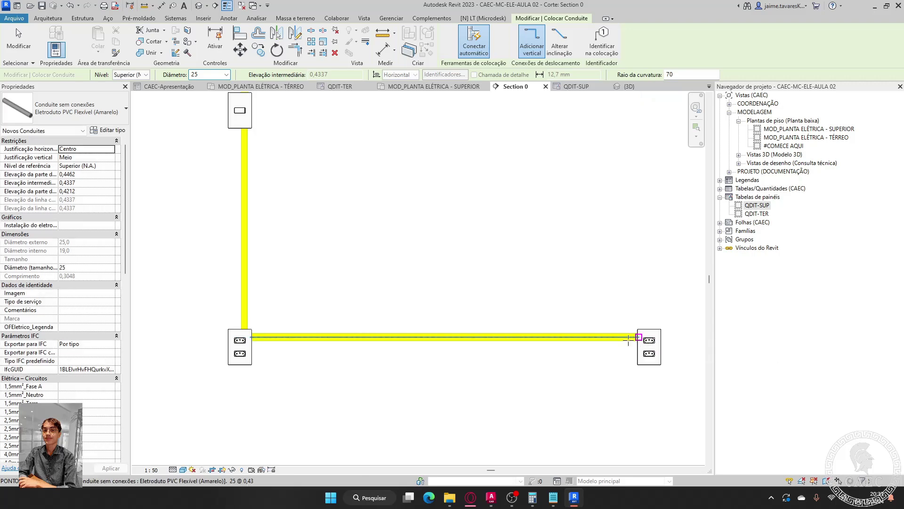
key(Escape)
key(Escape)
- Set the diameter of the vertical conduit between the switch and the outlet to 25 mm
scroll(535, 314, down, 2)
drag(479, 310, 327, 275)
click(471, 262)
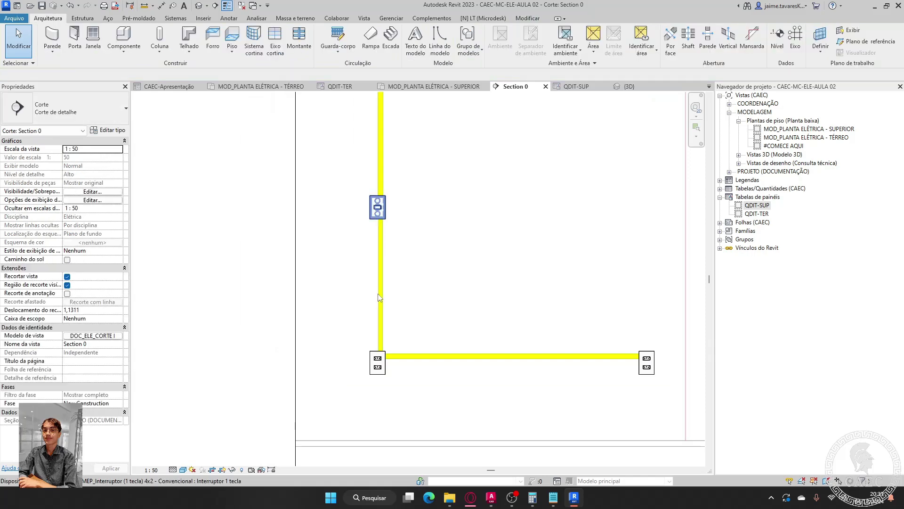
click(377, 207)
click(381, 283)
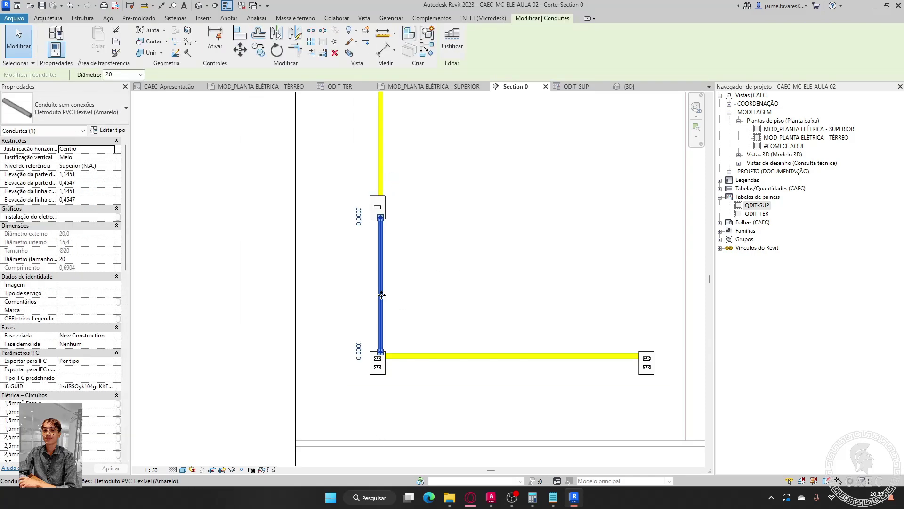
scroll(459, 278, up, 5)
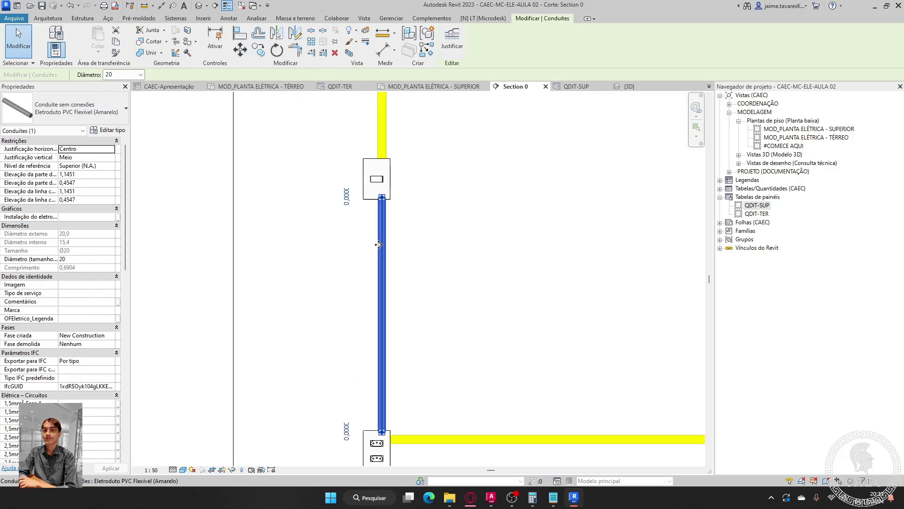
click(448, 288)
click(410, 297)
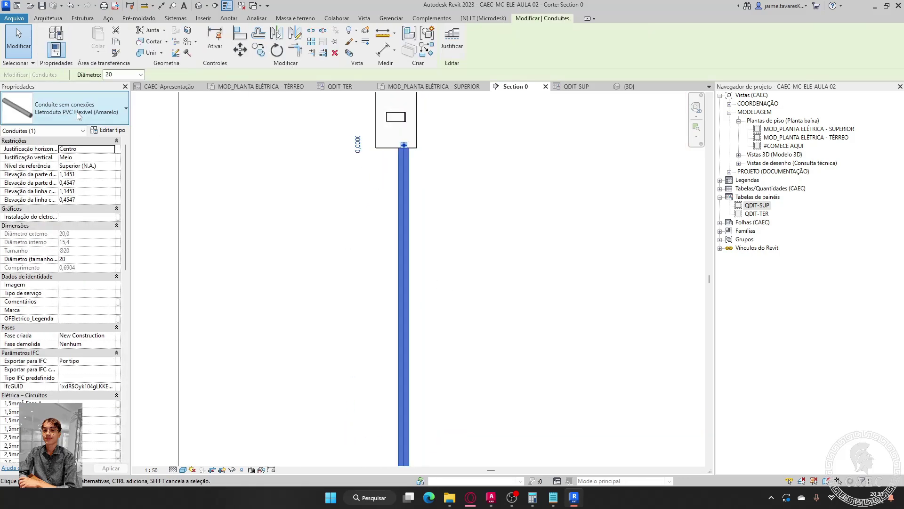
click(141, 74)
click(134, 100)
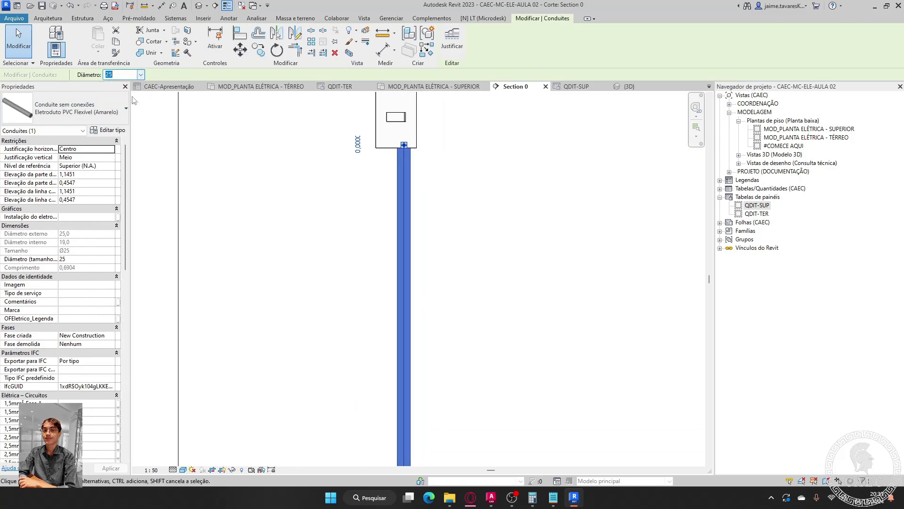
click(506, 276)
scroll(511, 277, down, 2)
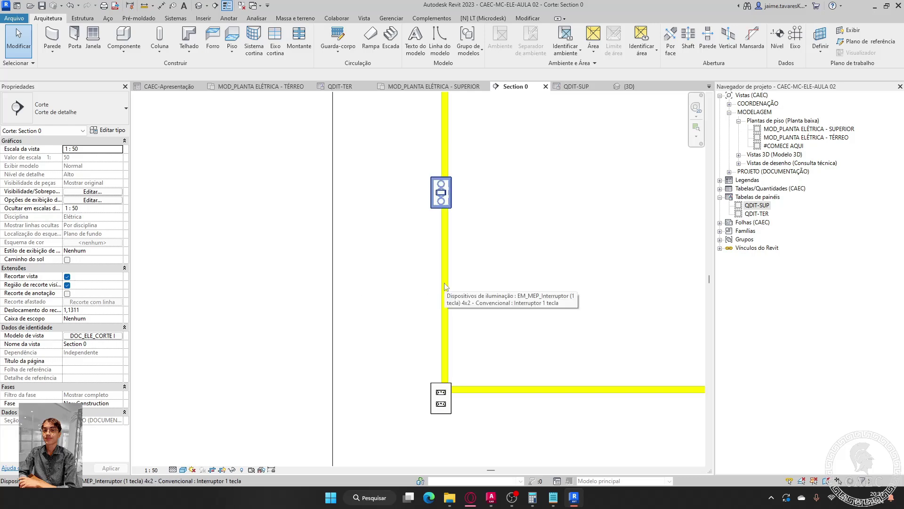
- Check the diameter of the horizontal conduit between the two double outlets
scroll(539, 311, down, 2)
middle_drag(540, 311, 442, 293)
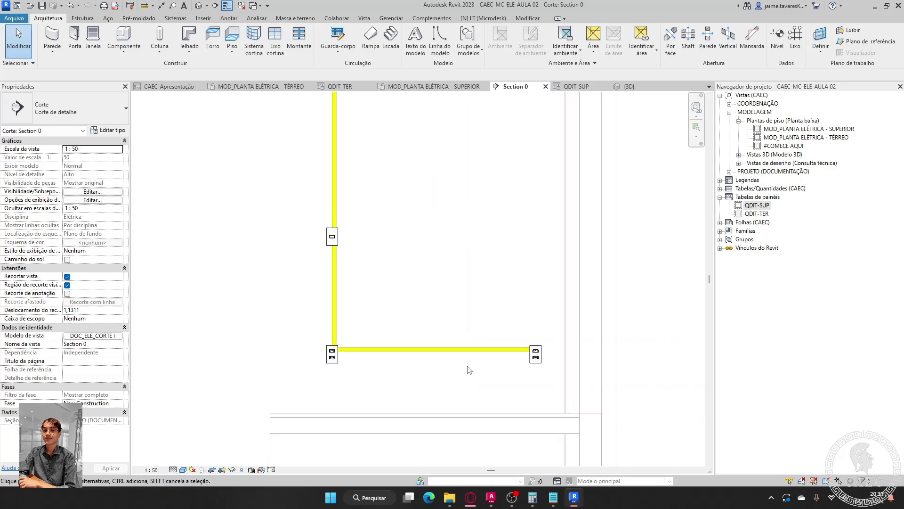
click(453, 350)
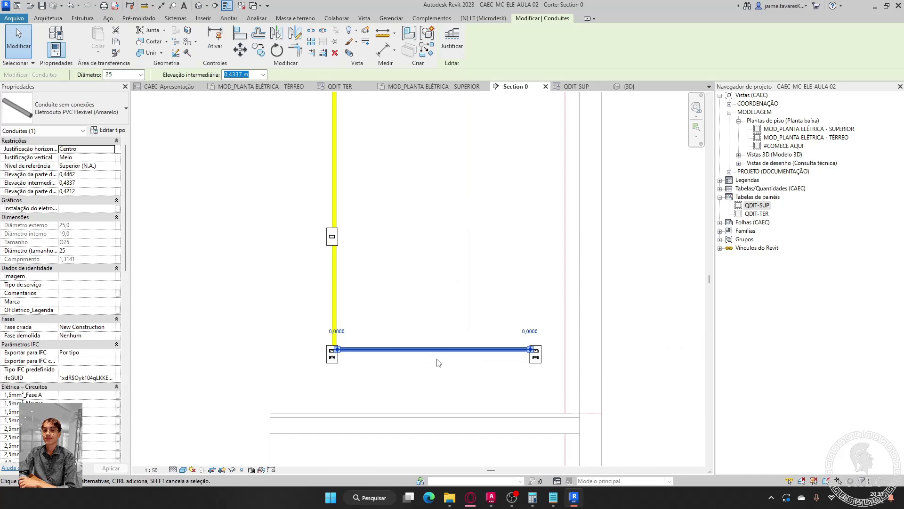
click(452, 281)
scroll(452, 280, down, 3)
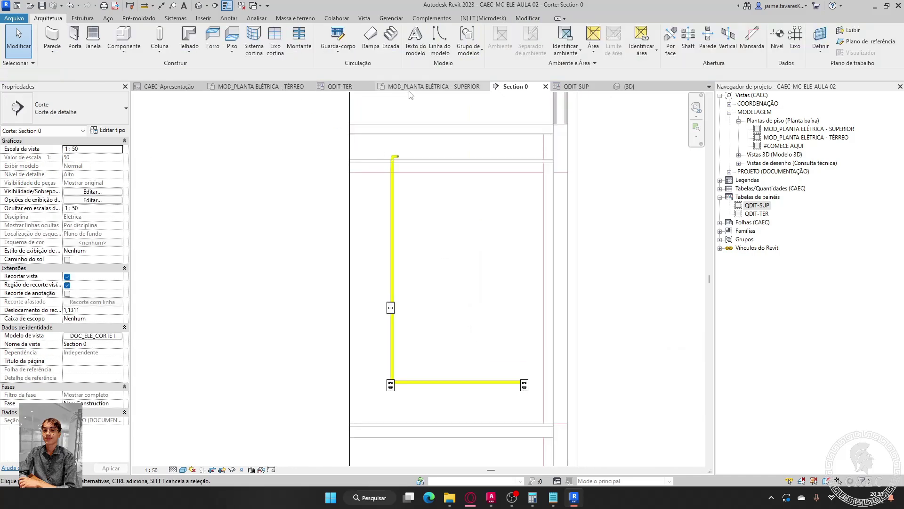
- Return to the MOD_PLANTA ELÉTRICA - SUPERIOR floor plan and rotate the Section 0 line by 90°
click(431, 86)
middle_drag(475, 263, 323, 188)
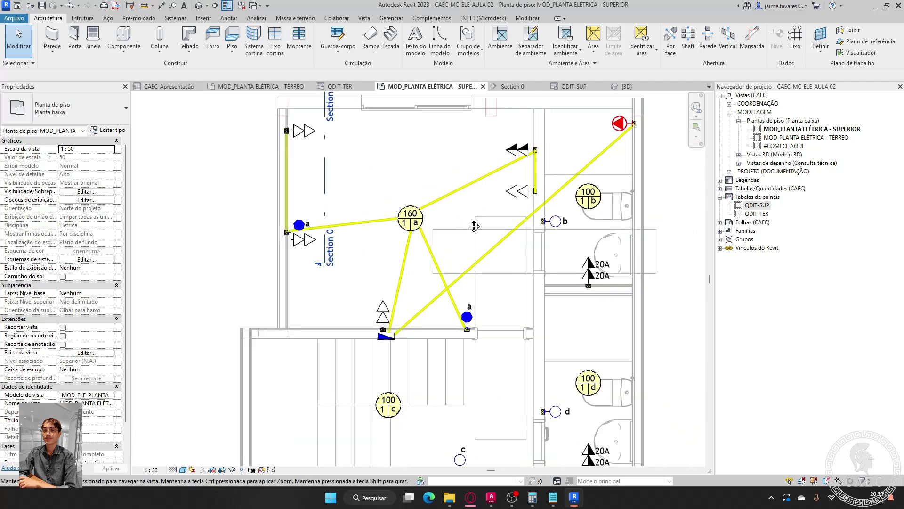
scroll(452, 262, up, 2)
scroll(452, 262, up, 2)
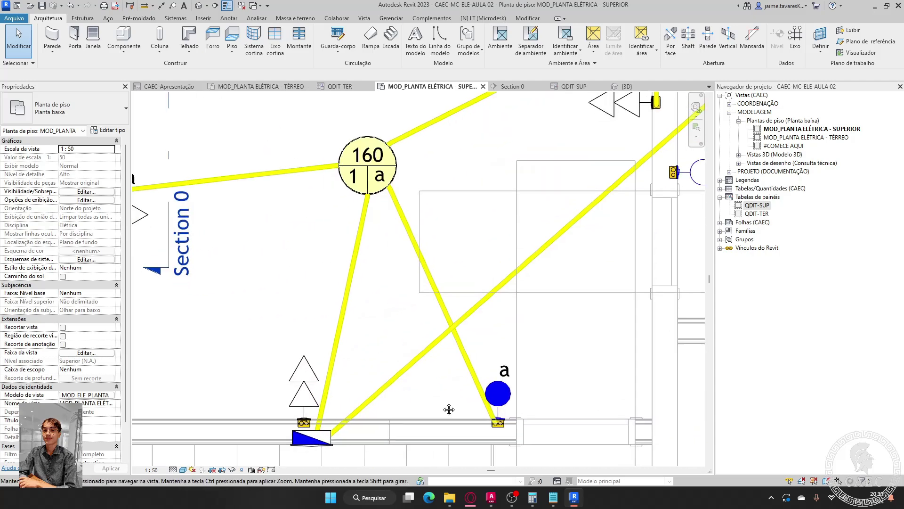
scroll(441, 409, down, 1)
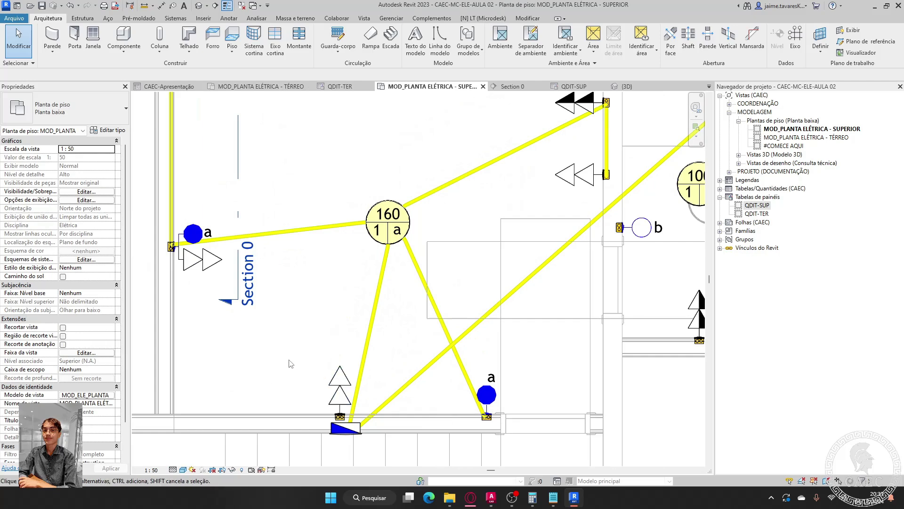
middle_drag(291, 176, 377, 271)
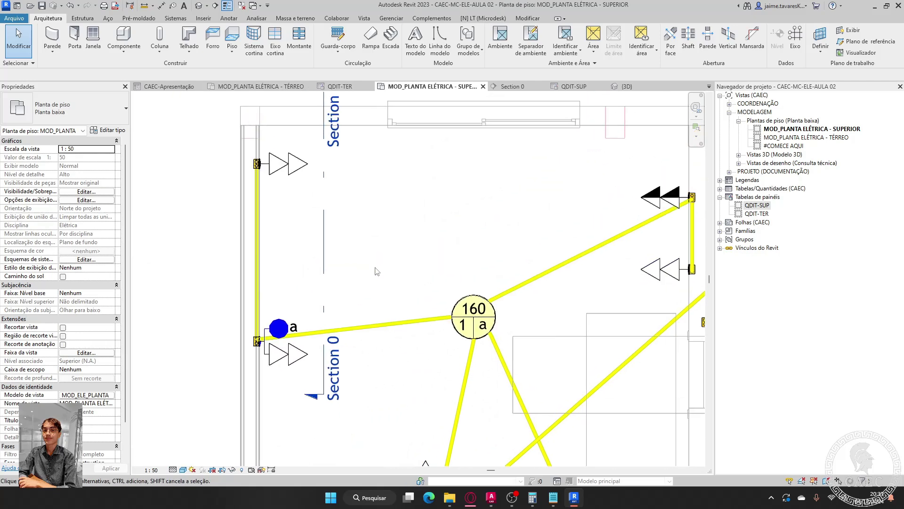
click(323, 246)
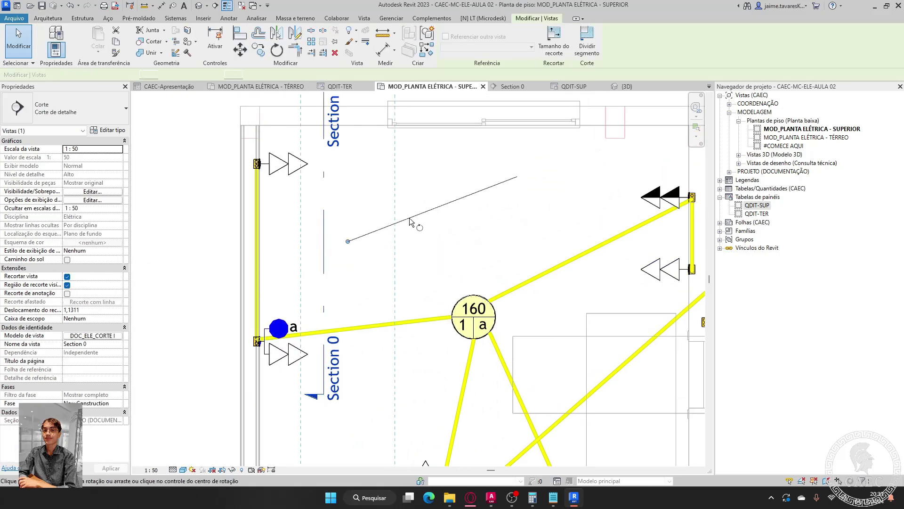
key(r)
key(o)
click(459, 241)
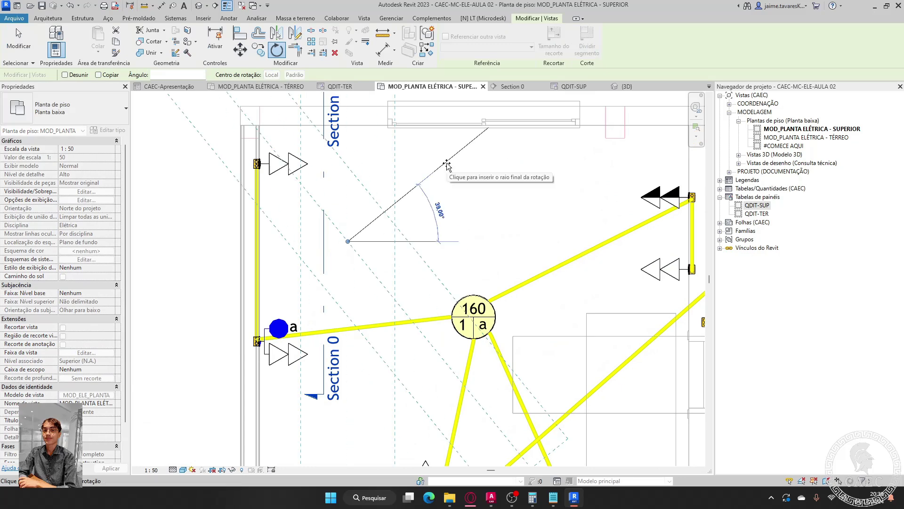
text(90)
key(Return)
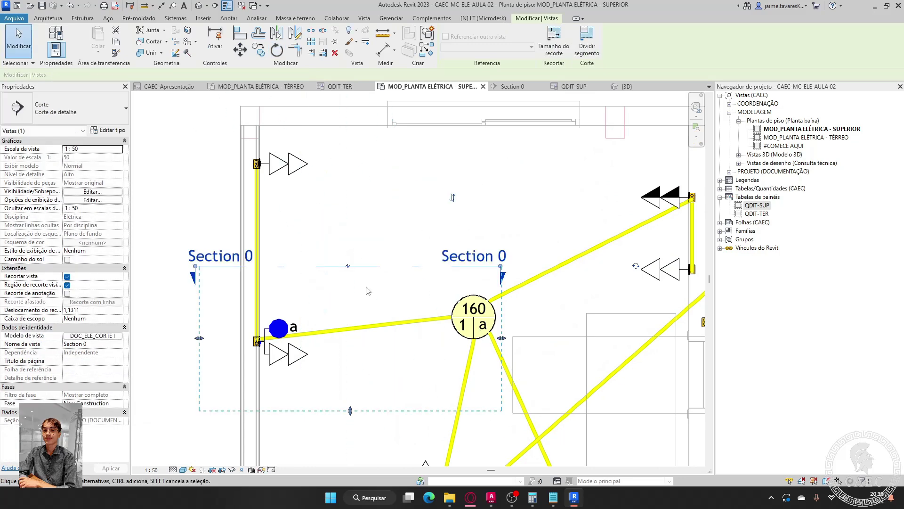
- Move the Section 0 line to just before the wall holding the distribution board and the switch, and open its section view
scroll(367, 291, down, 2)
middle_drag(368, 290, 381, 147)
drag(390, 127, 496, 230)
right_click(496, 229)
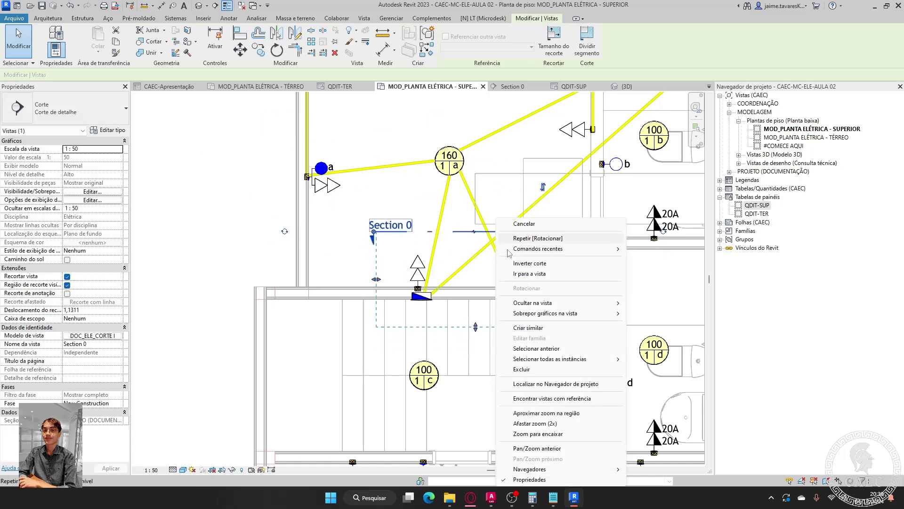
click(523, 274)
scroll(526, 353, up, 5)
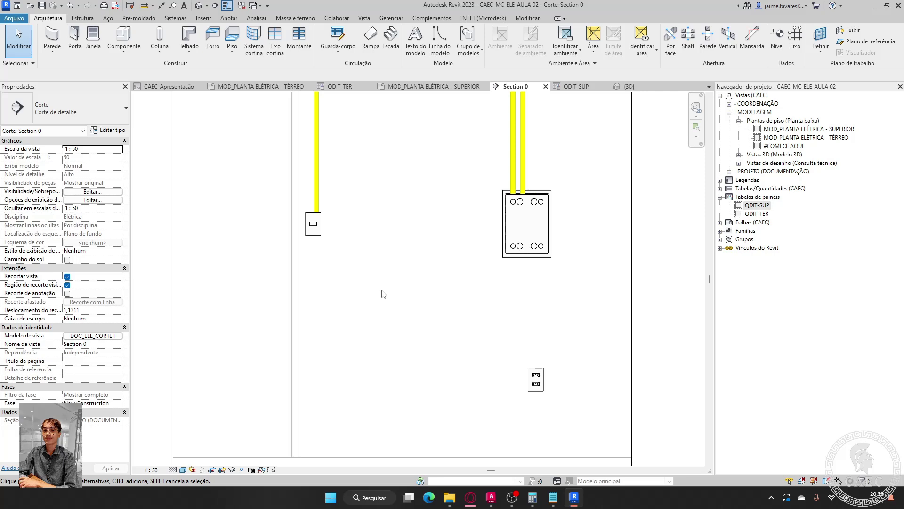
- Sketch a stepped path of DI-Barramento detail lines from the switch to the double outlet and delete all three lines
key(d)
key(l)
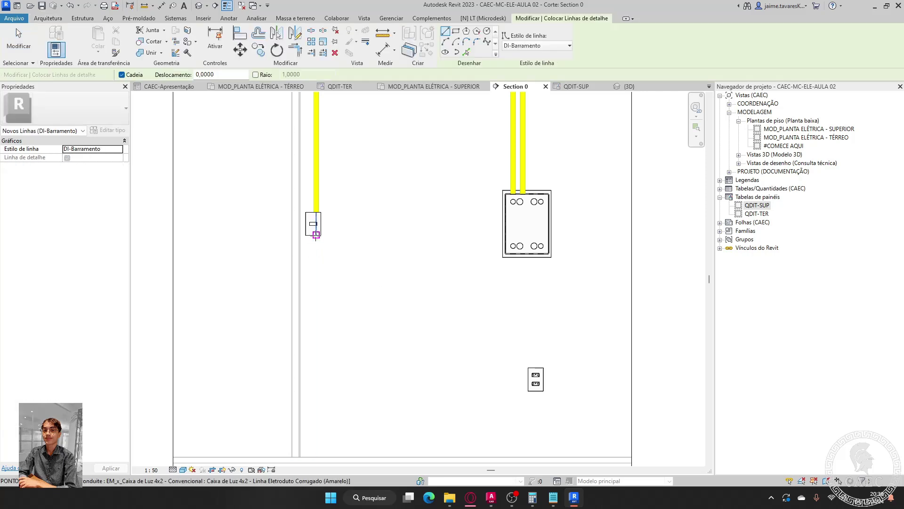
click(316, 234)
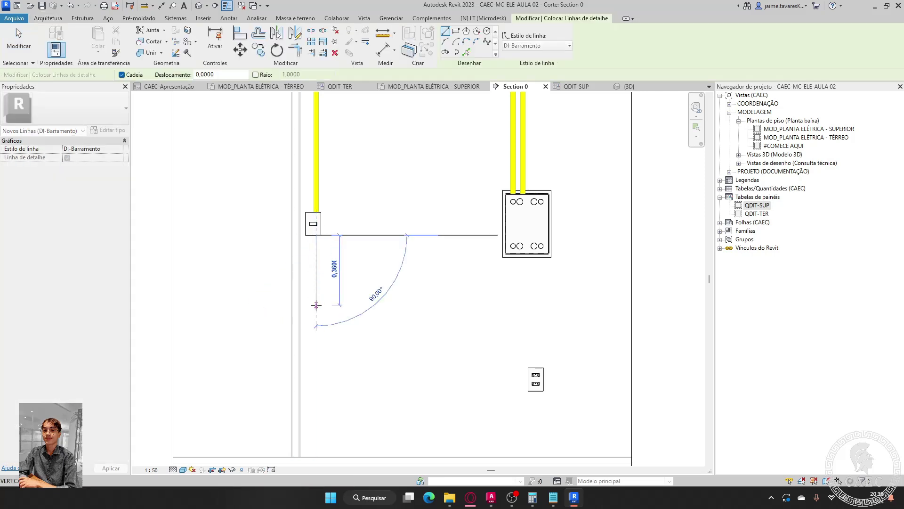
key(Escape)
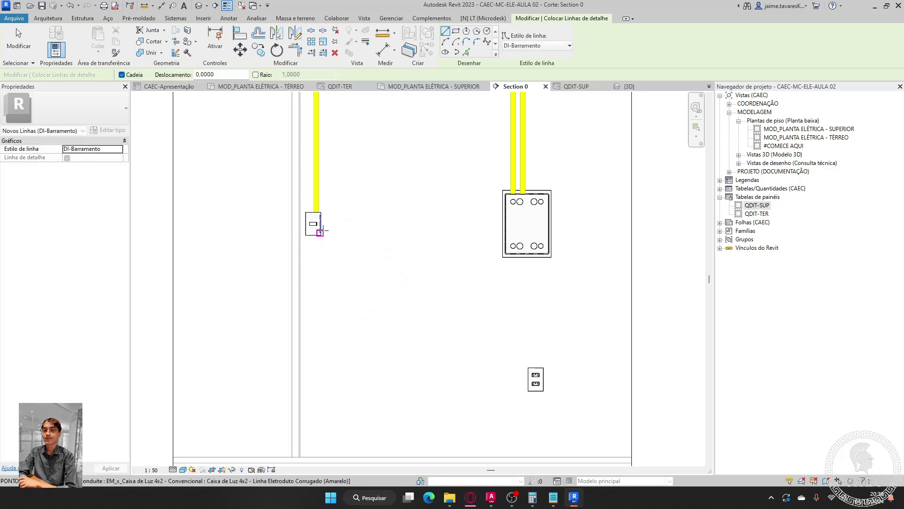
click(320, 232)
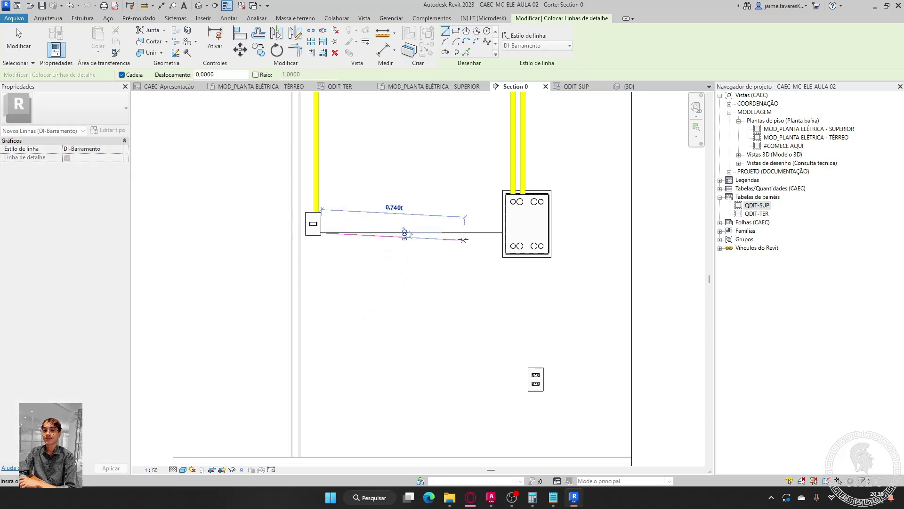
click(440, 232)
click(441, 372)
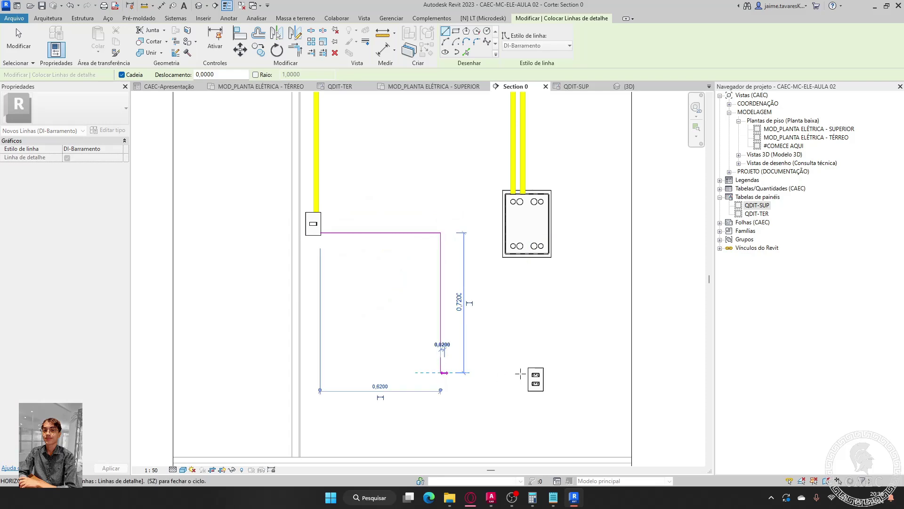
click(526, 373)
key(Escape)
key(Escape)
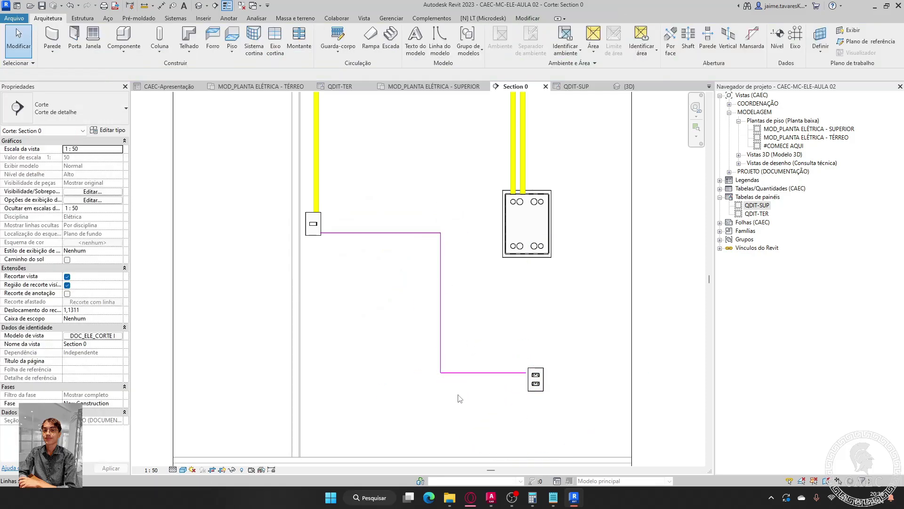
drag(459, 403, 382, 235)
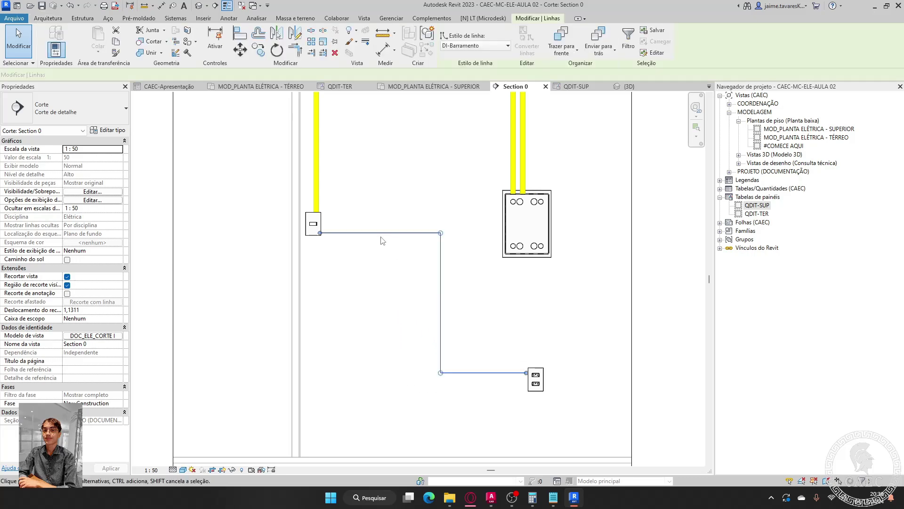
key(Delete)
- Draw a vertical 25 mm conduit about 0.5 m long downward from the switch's lower connector in line with the conduit above
scroll(366, 231, up, 3)
scroll(324, 258, down, 2)
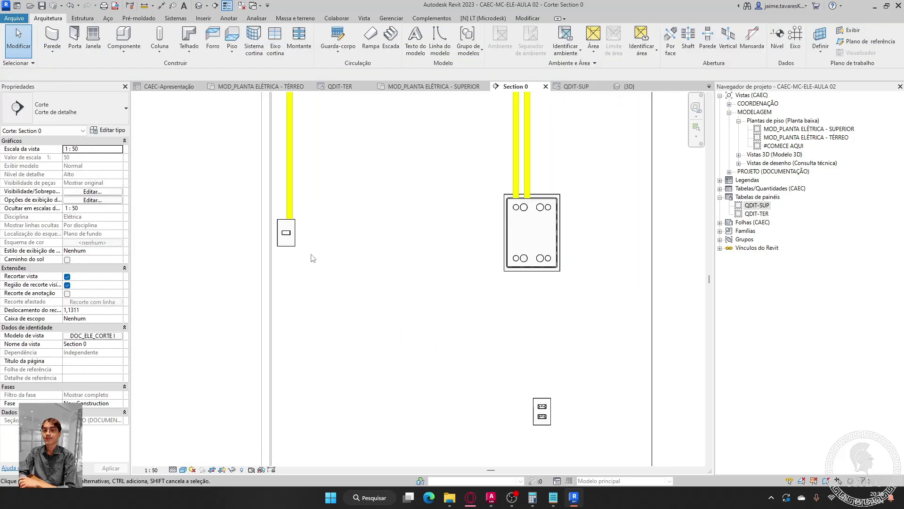
scroll(297, 253, up, 4)
click(274, 240)
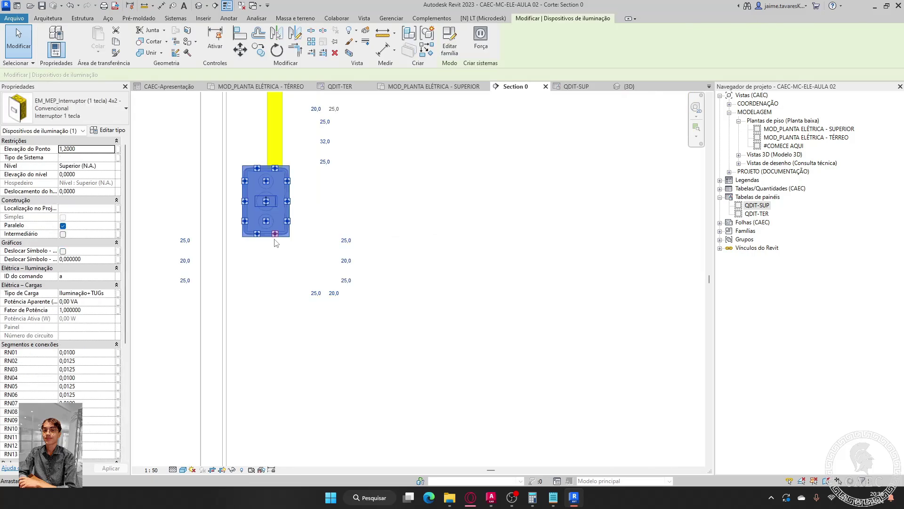
right_click(274, 241)
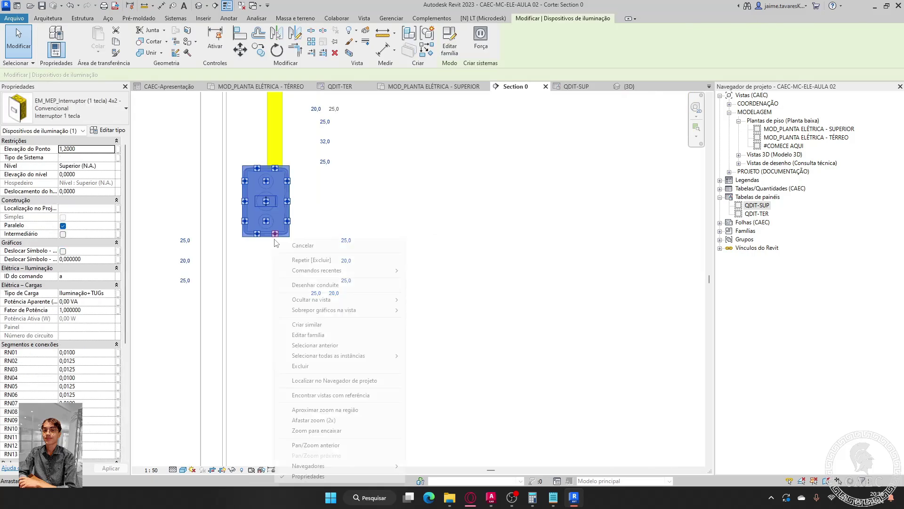
click(298, 285)
scroll(269, 264, down, 3)
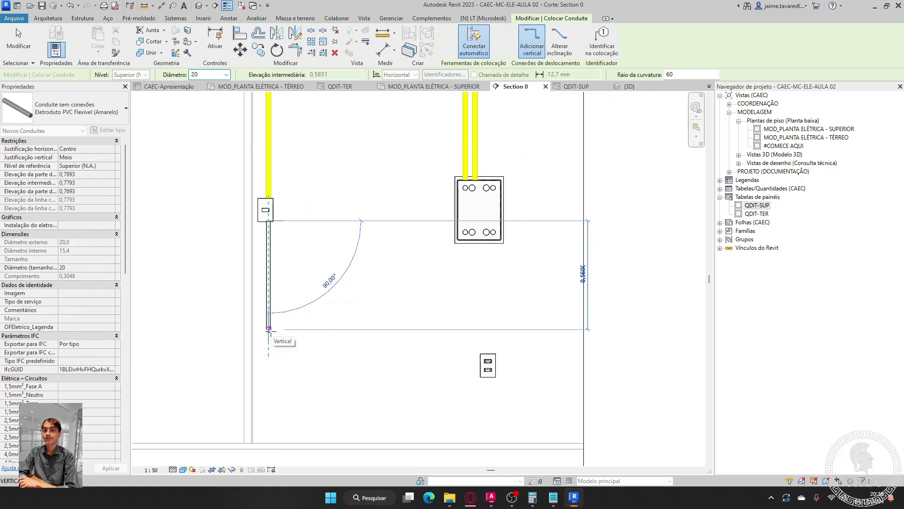
click(269, 292)
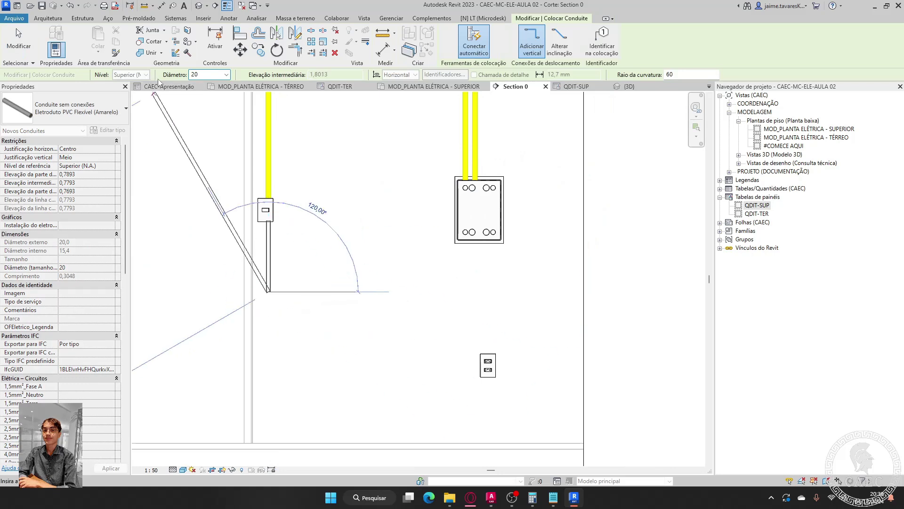
click(226, 74)
click(207, 94)
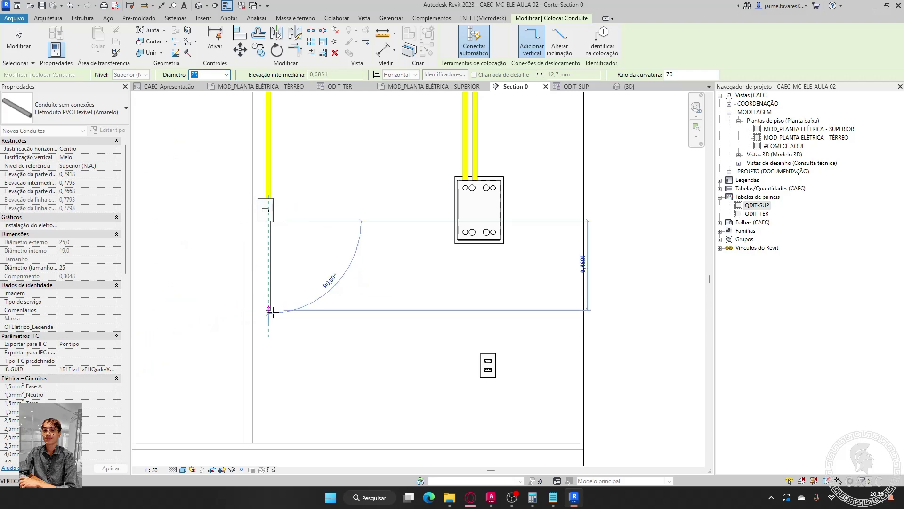
click(268, 313)
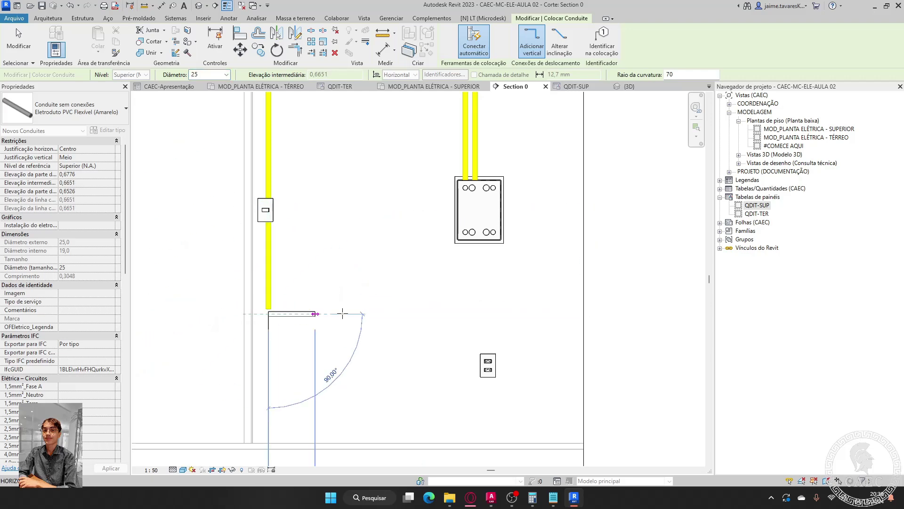
key(Escape)
key(Escape)
- Draw a horizontal 25 mm conduit from the upper side connector of the double outlet below the distribution board, ending short of the switch's conduit
scroll(472, 354, up, 3)
scroll(473, 354, up, 2)
drag(530, 398, 448, 293)
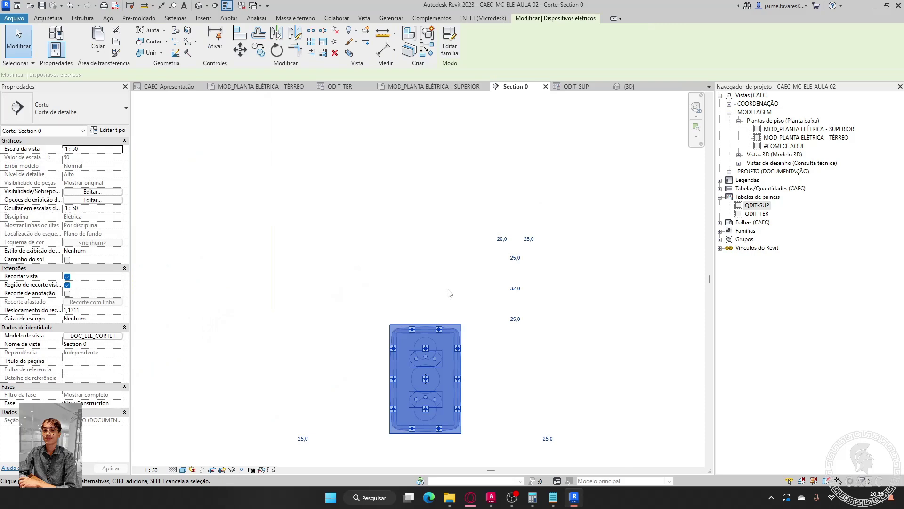
right_click(394, 350)
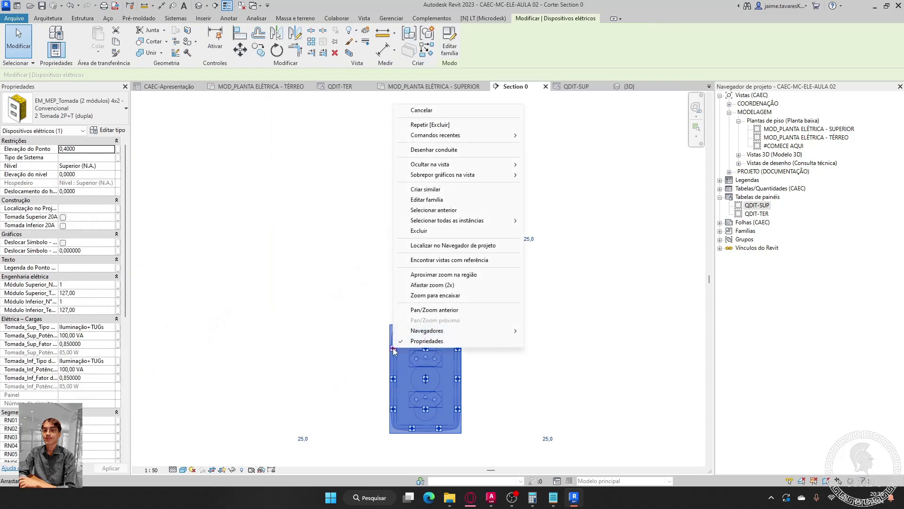
click(433, 149)
scroll(485, 340, down, 3)
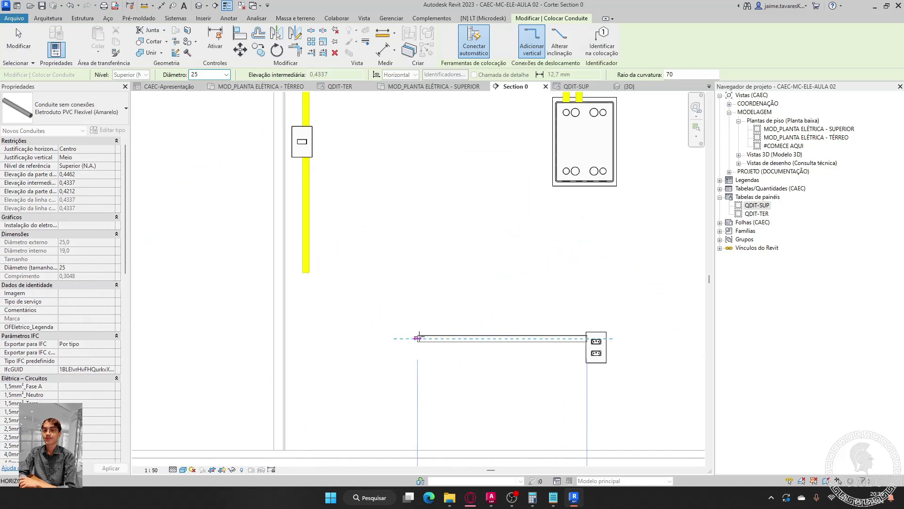
click(407, 338)
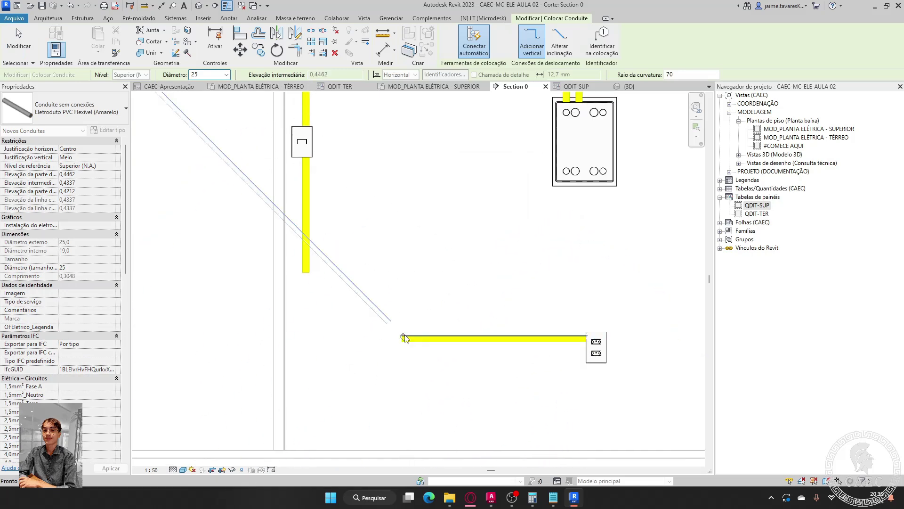
key(Escape)
scroll(410, 318, down, 3)
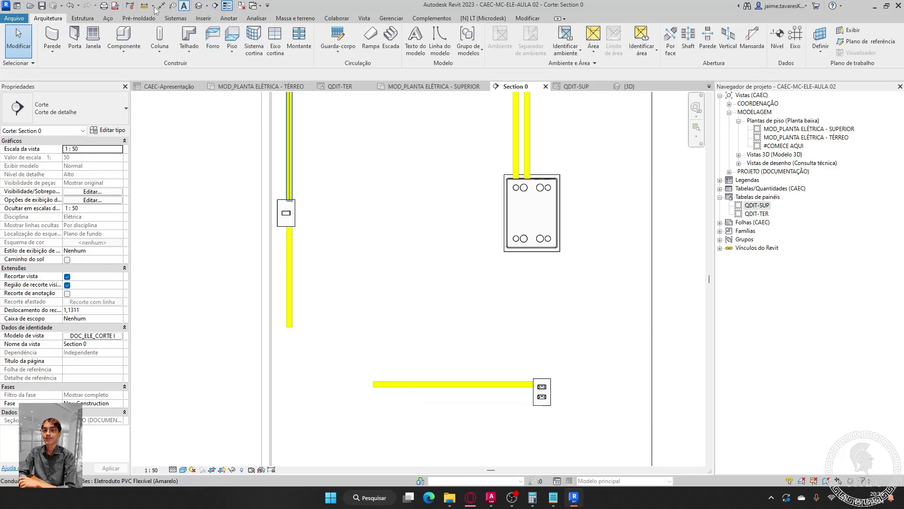
click(228, 18)
click(203, 19)
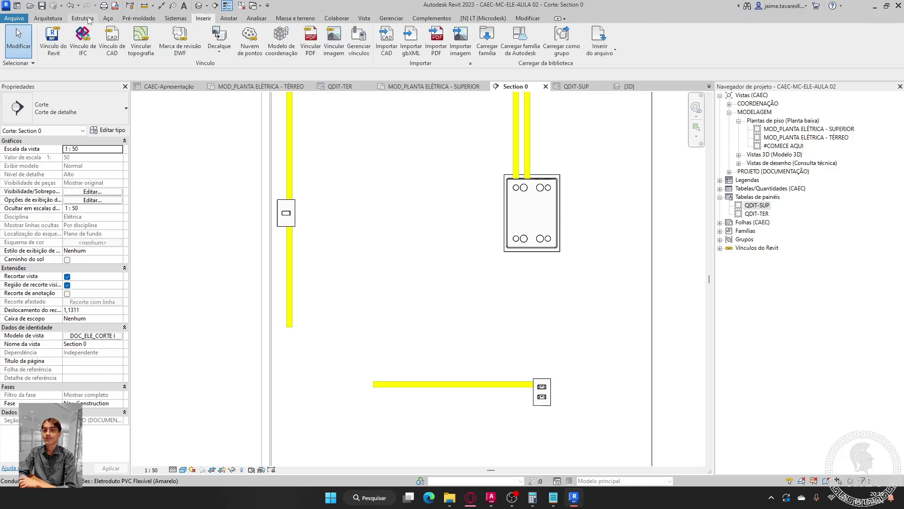
click(60, 19)
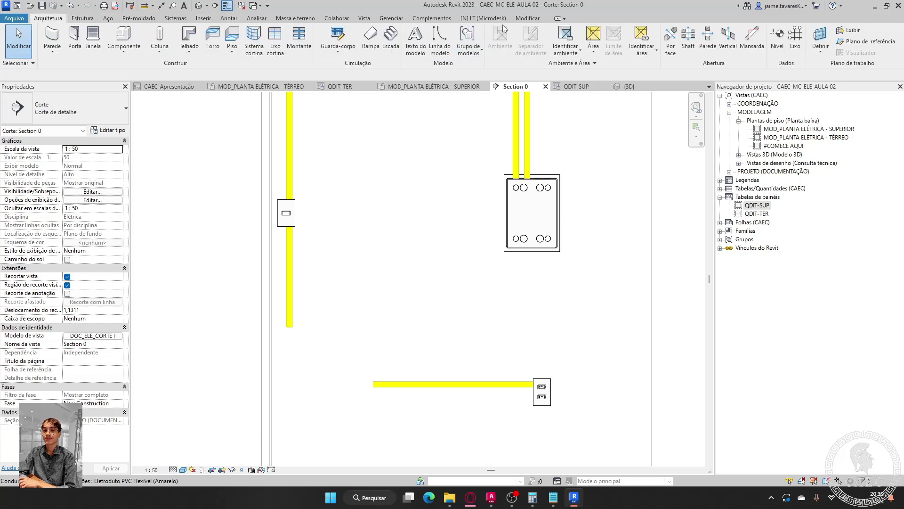
click(392, 18)
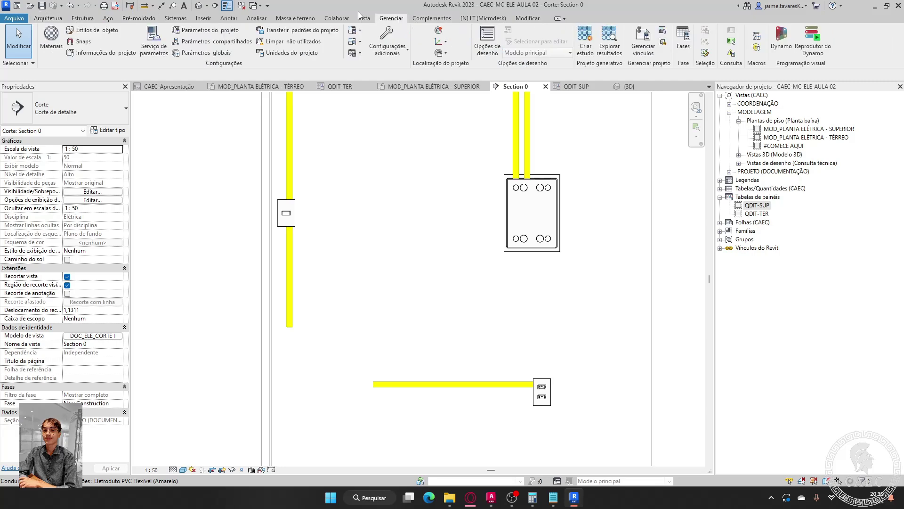
click(364, 19)
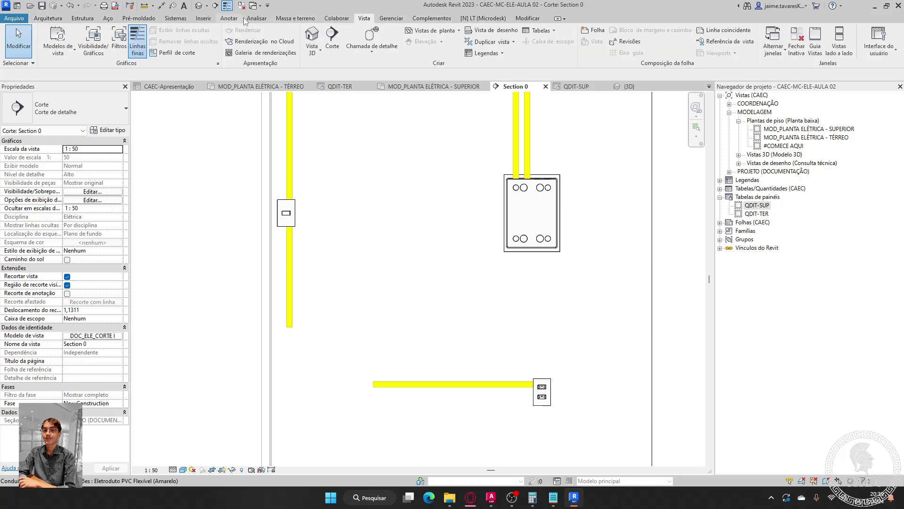
click(257, 19)
click(177, 19)
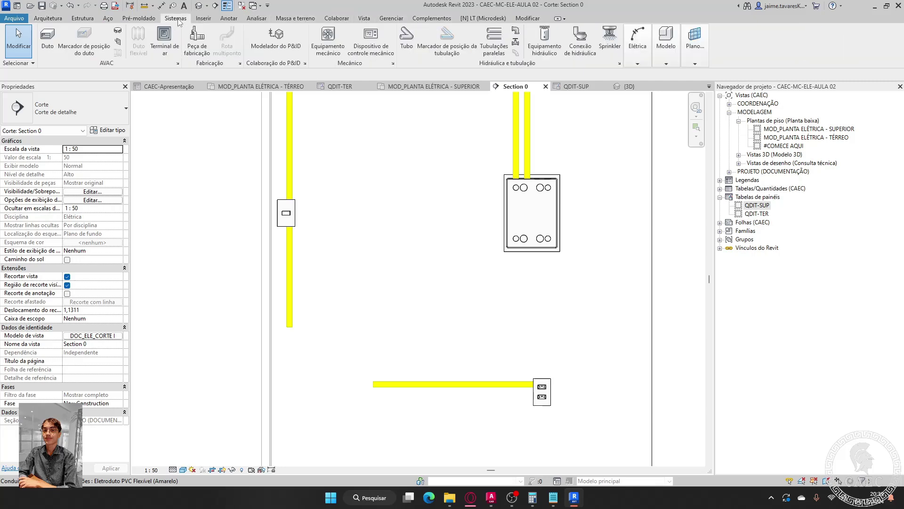
click(108, 18)
click(124, 19)
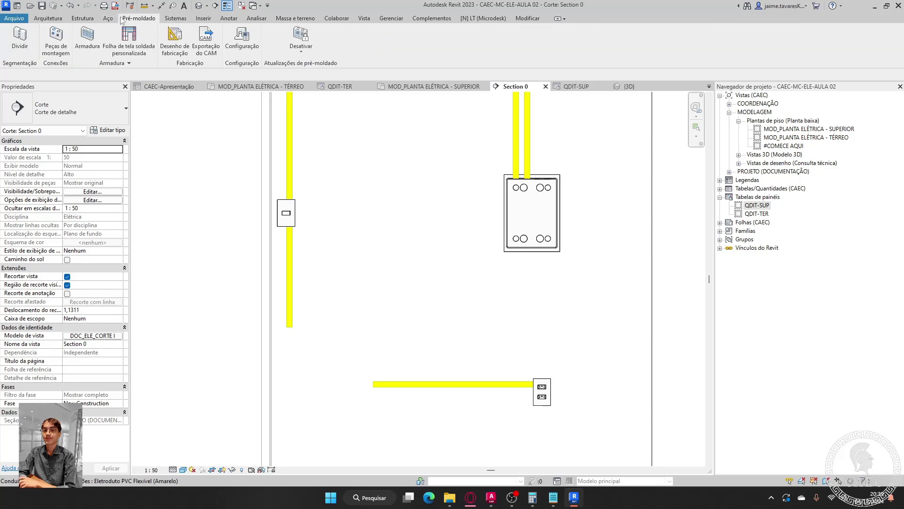
click(82, 18)
click(48, 19)
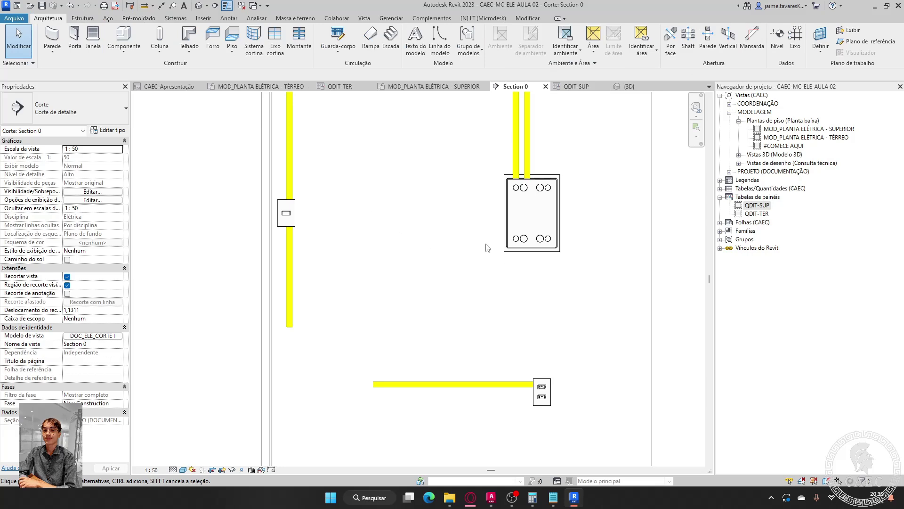
- Join the switch's vertical conduit and the outlet's horizontal conduit into a corner with Trim/Extend
key(t)
key(r)
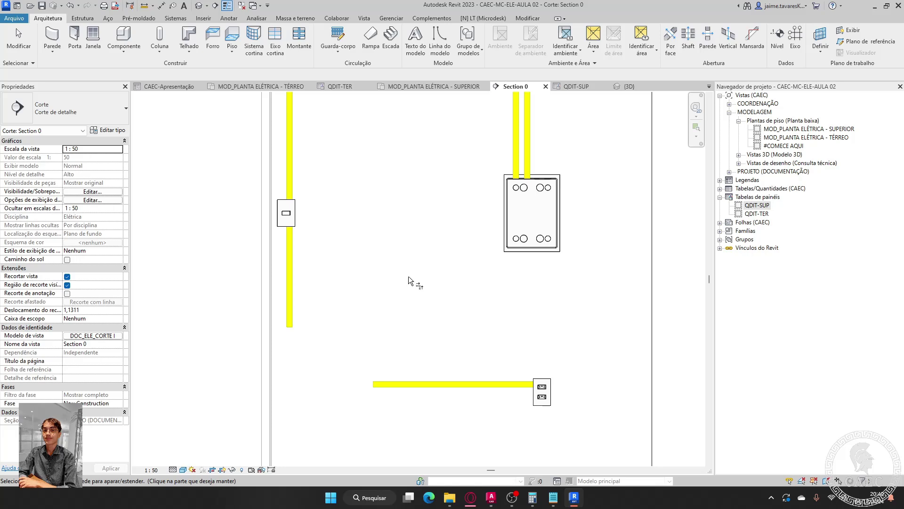
click(291, 285)
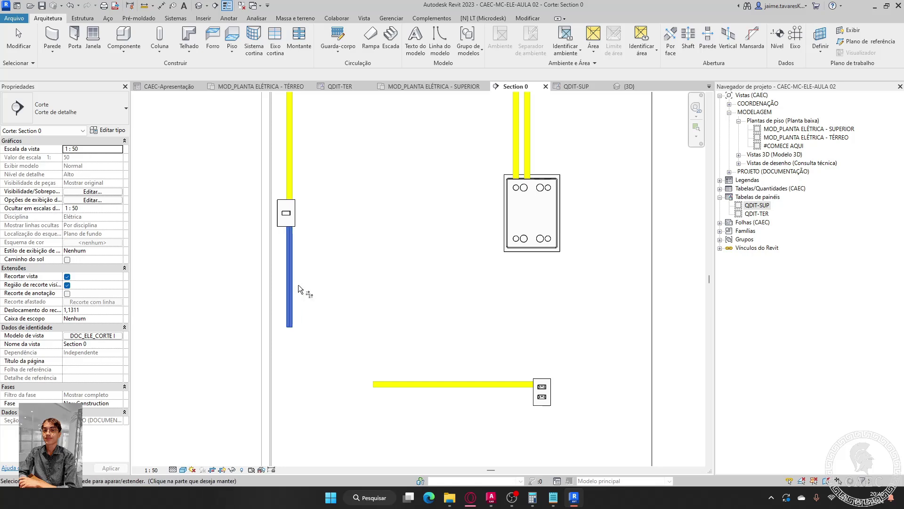
click(400, 382)
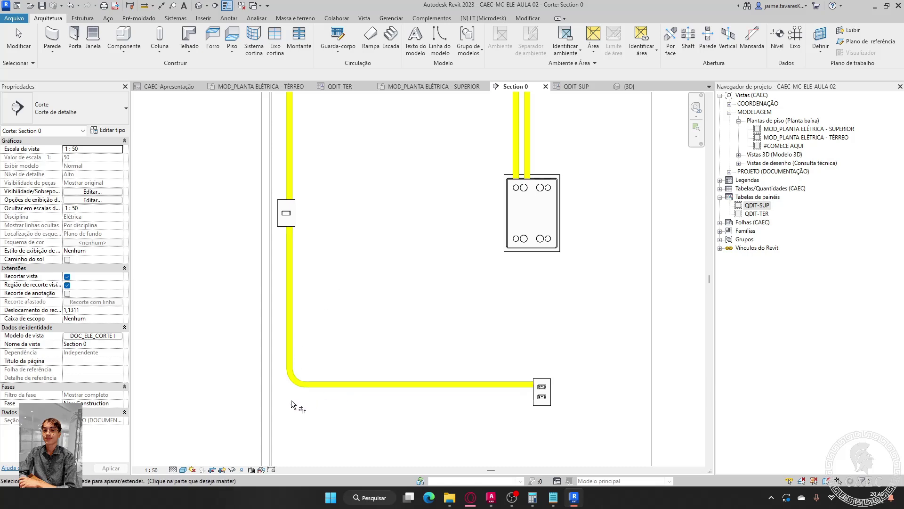
key(Escape)
key(Escape)
scroll(370, 416, down, 2)
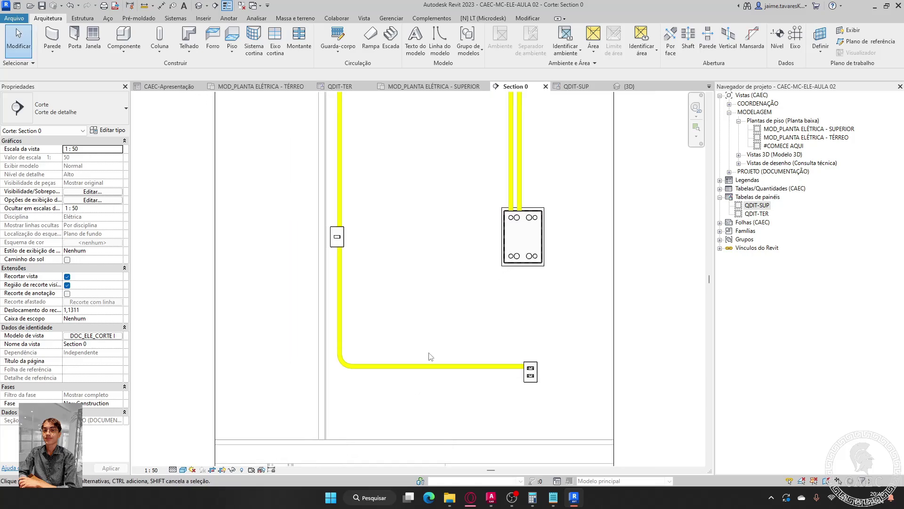
- In the MOD_PLANTA ELÉTRICA - SUPERIOR plan, select the bedroom and adjoining bathroom elements and isolate them in 3D with a Selection Box
click(427, 87)
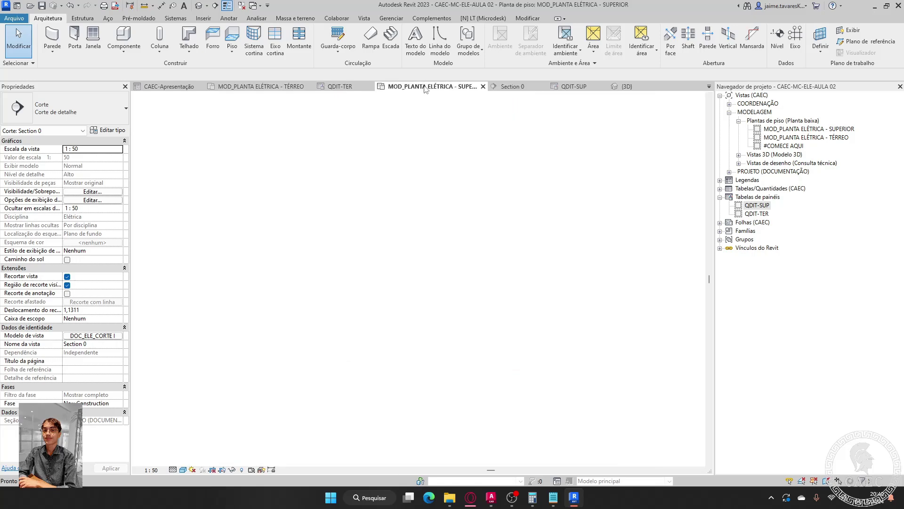
scroll(359, 218, down, 3)
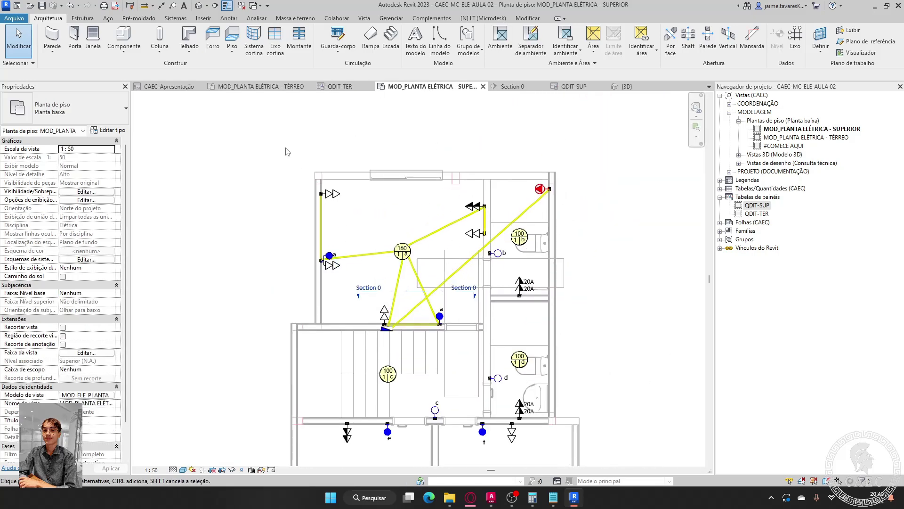
drag(276, 139, 589, 354)
key(b)
key(x)
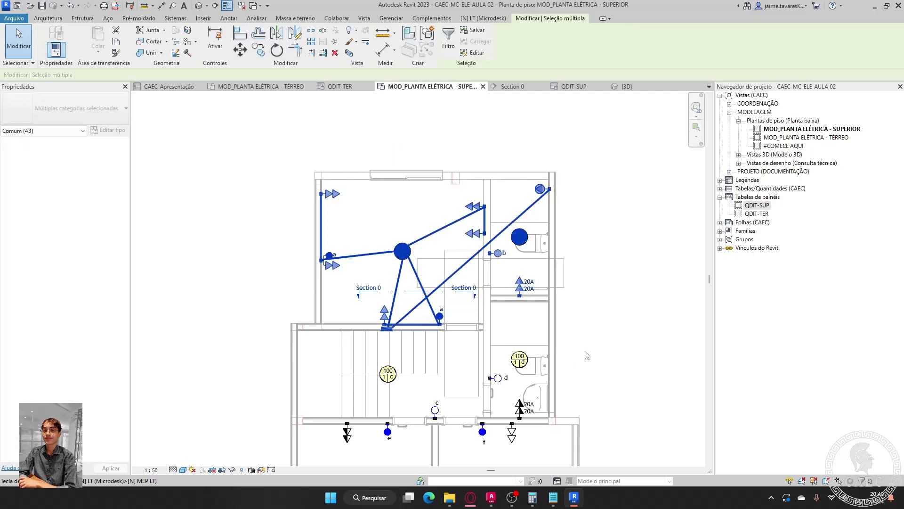
- Examine the isolated bedroom and bathroom conduits in 3D and return to the MOD_PLANTA ELÉTRICA - SUPERIOR plan
shift+middle_drag(619, 306, 390, 329)
scroll(513, 192, down, 1)
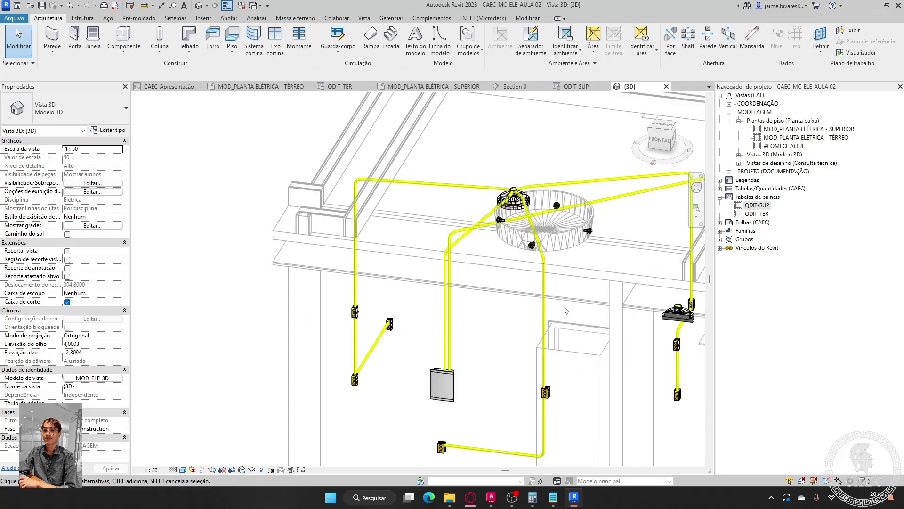
scroll(565, 310, down, 3)
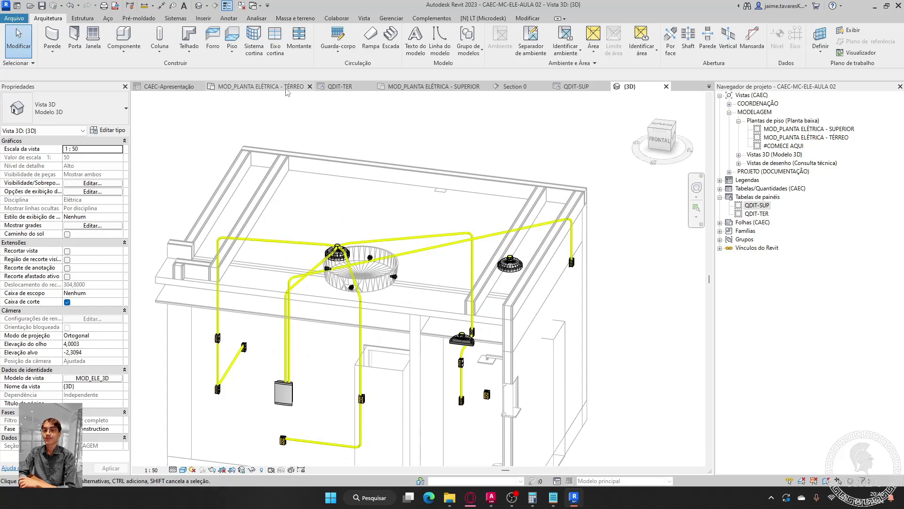
click(421, 87)
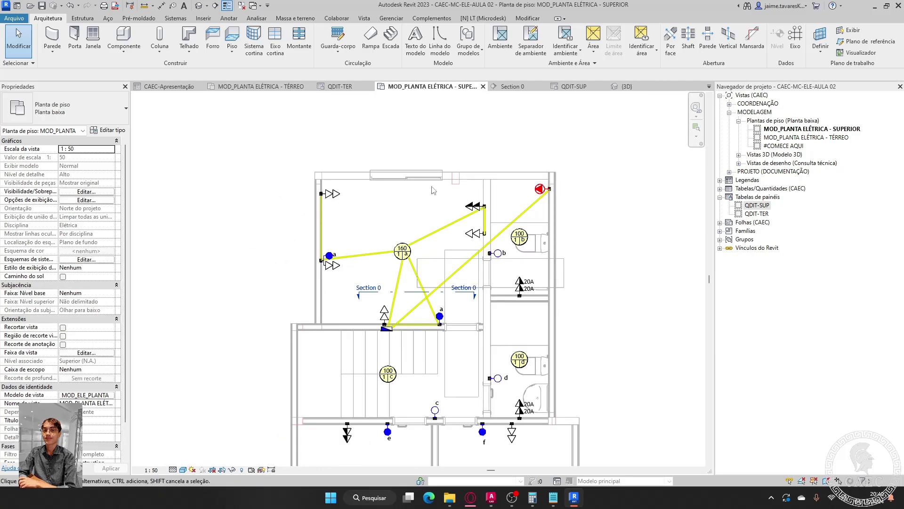
- Temporarily hide the tags of the bedroom ceiling light (a) and the adjoining bathroom ceiling light (b) to expose their octagonal boxes
scroll(350, 336, up, 5)
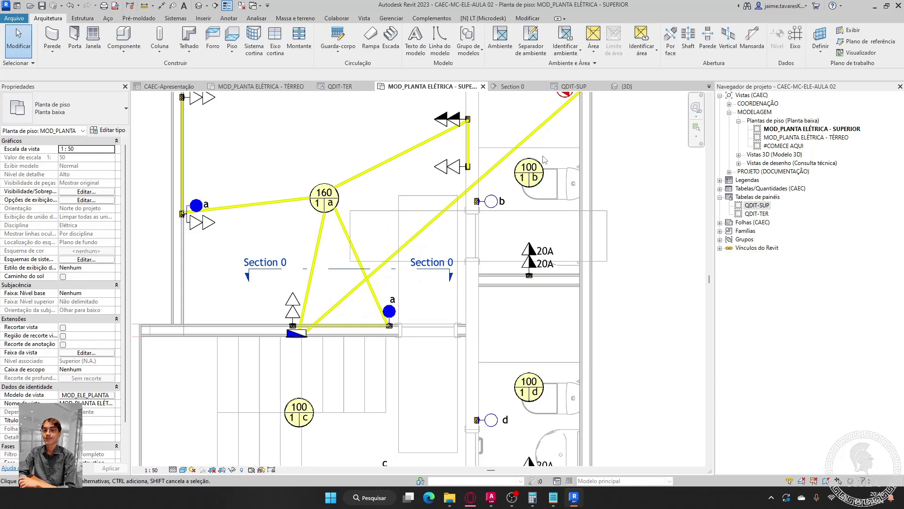
scroll(330, 193, up, 3)
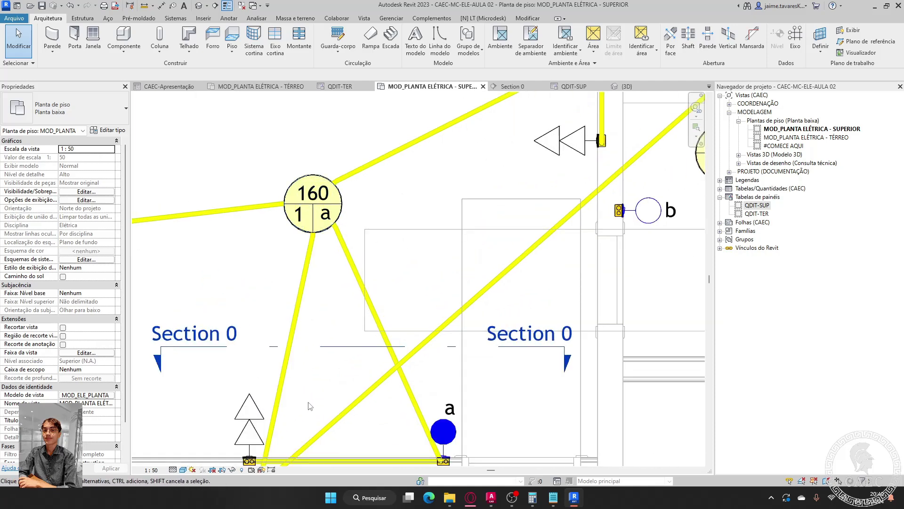
scroll(297, 313, down, 2)
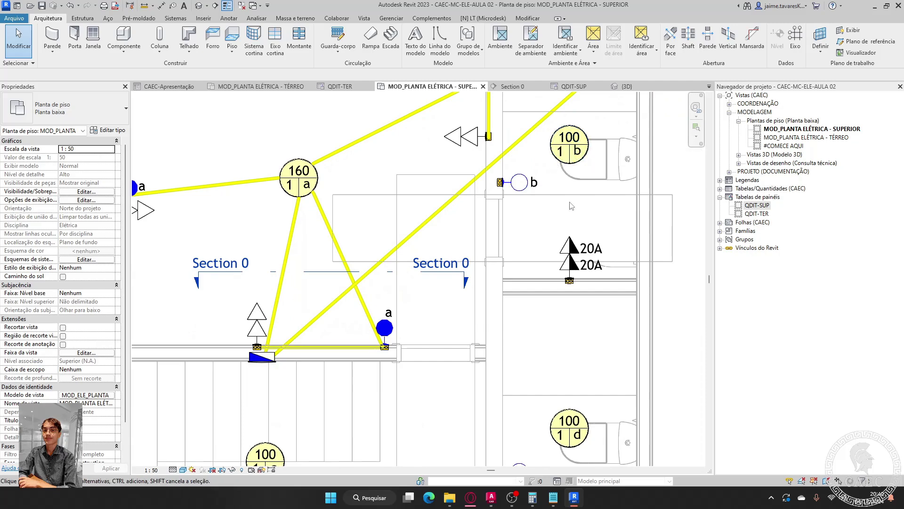
scroll(324, 186, up, 4)
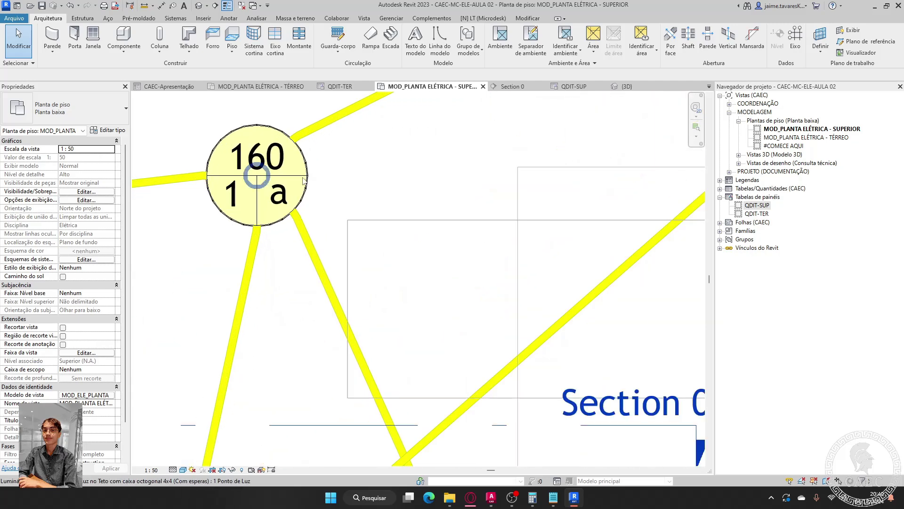
click(305, 197)
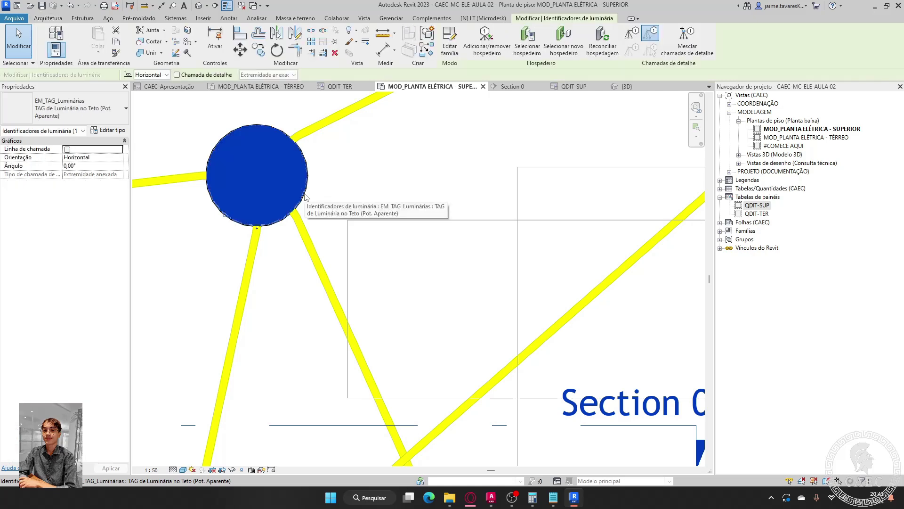
key(h)
key(h)
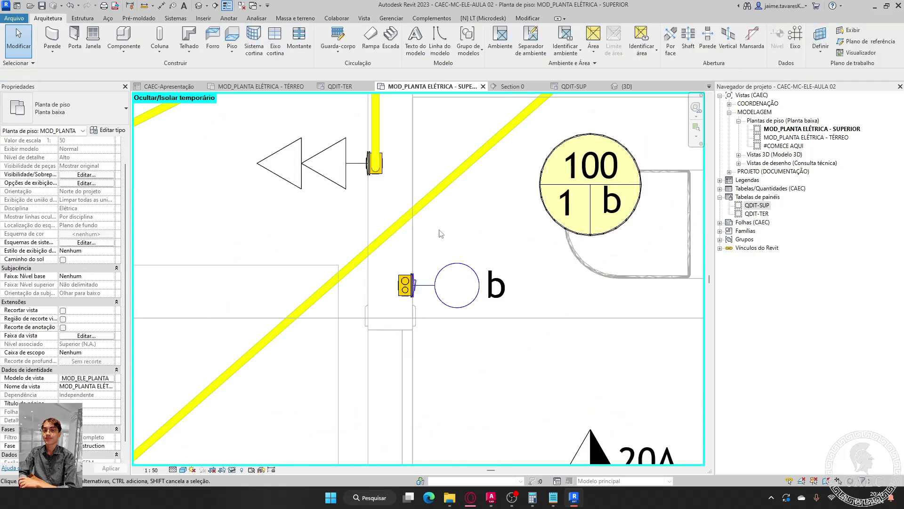
click(554, 213)
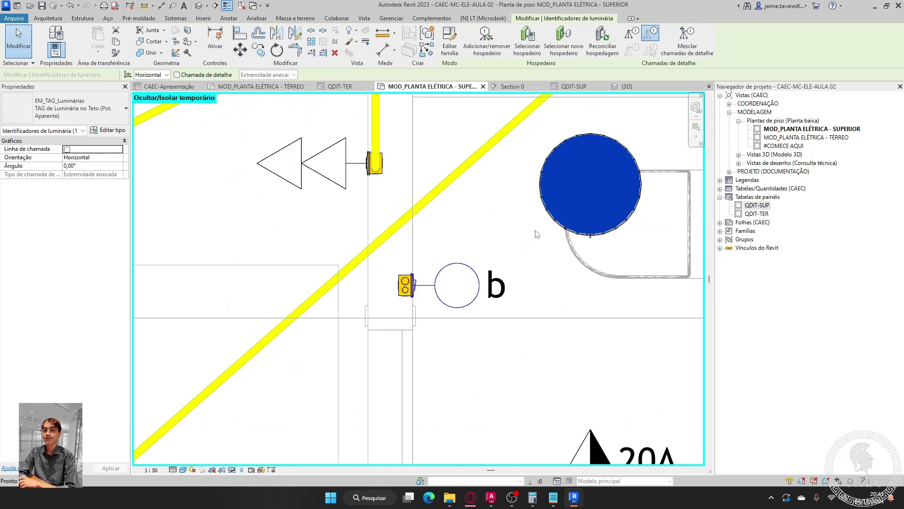
key(h)
key(h)
- Draw a 25 mm conduit from the bedroom light's free connector facing the bathroom to the nearest connector of the bathroom ceiling light, dismissing the save reminder
scroll(650, 235, down, 2)
scroll(613, 231, up, 1)
scroll(598, 224, down, 1)
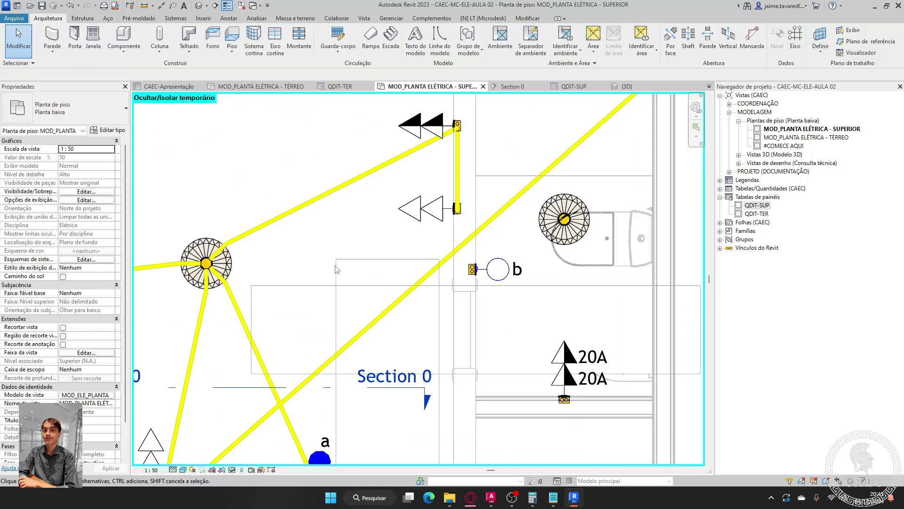
mouse_move(434, 259)
middle_down()
mouse_move(531, 222)
mouse_move(448, 263)
mouse_move(439, 248)
middle_up()
scroll(528, 222, down, 2)
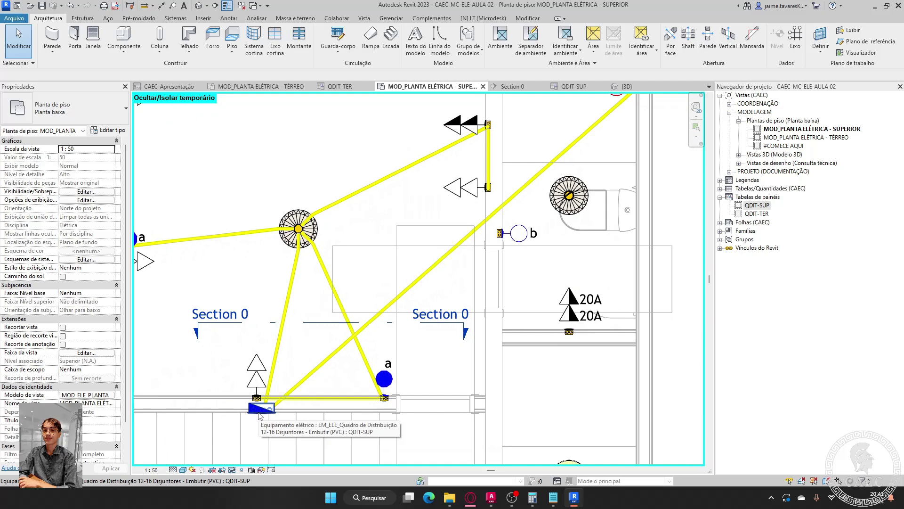
middle_drag(368, 215, 384, 226)
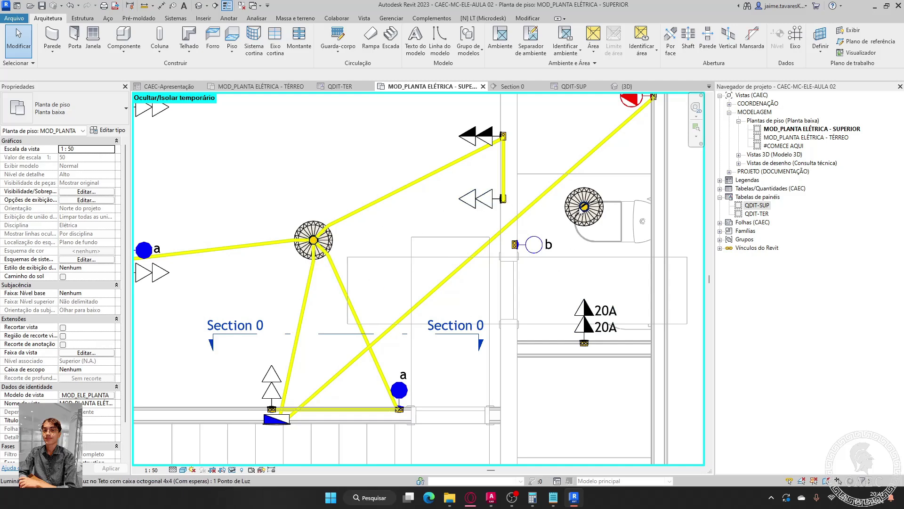
scroll(312, 242, up, 5)
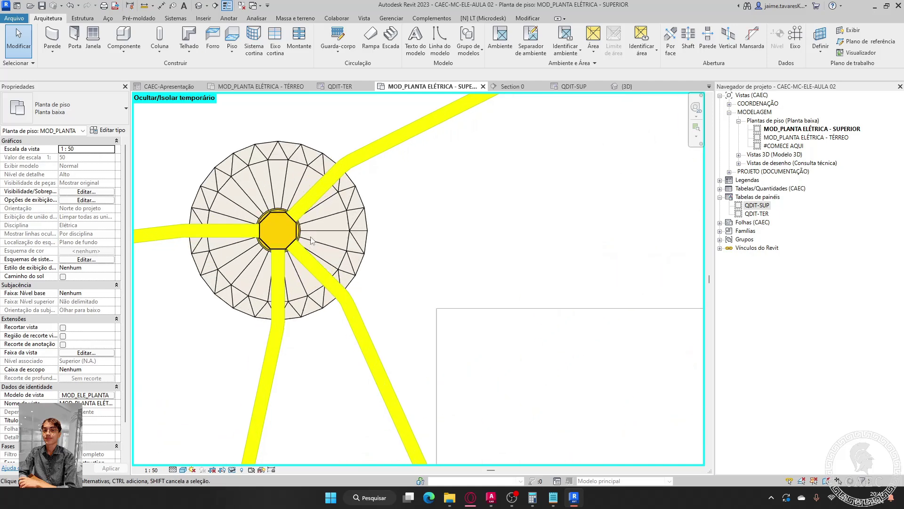
scroll(311, 242, up, 4)
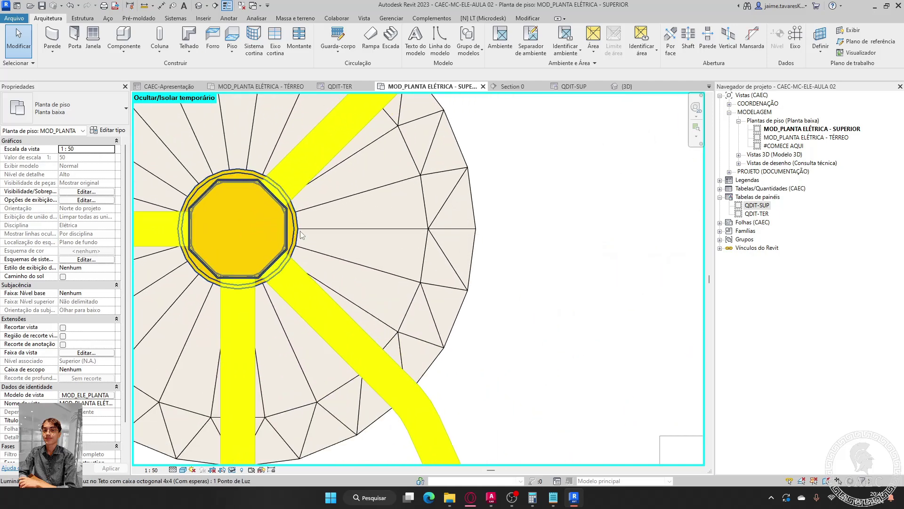
click(294, 234)
right_click(291, 233)
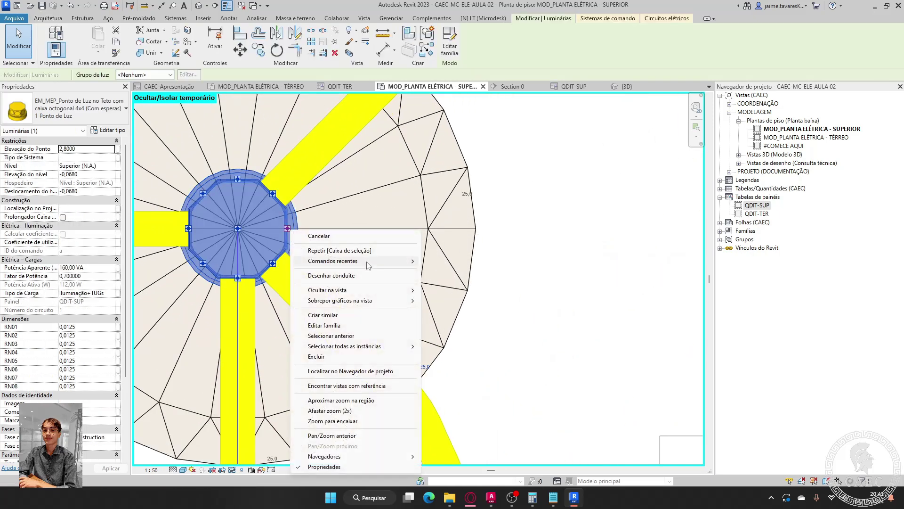
click(349, 276)
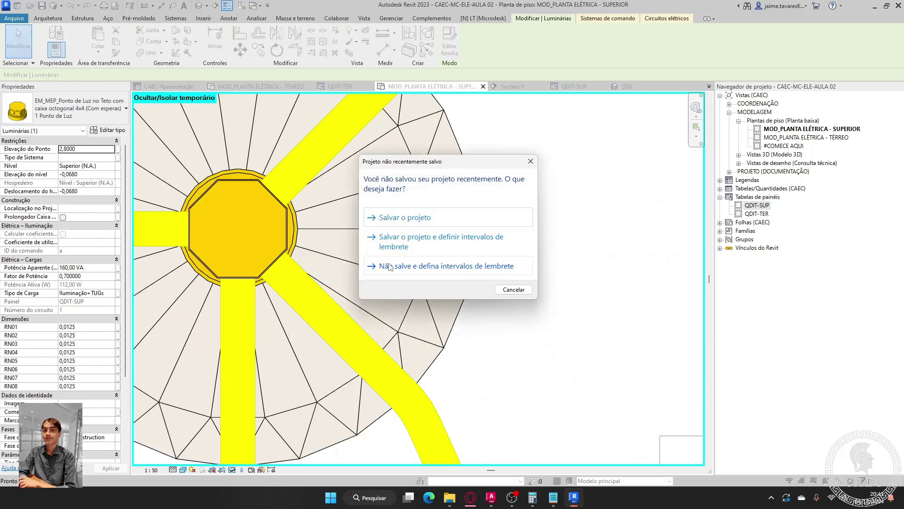
click(531, 161)
scroll(471, 264, down, 3)
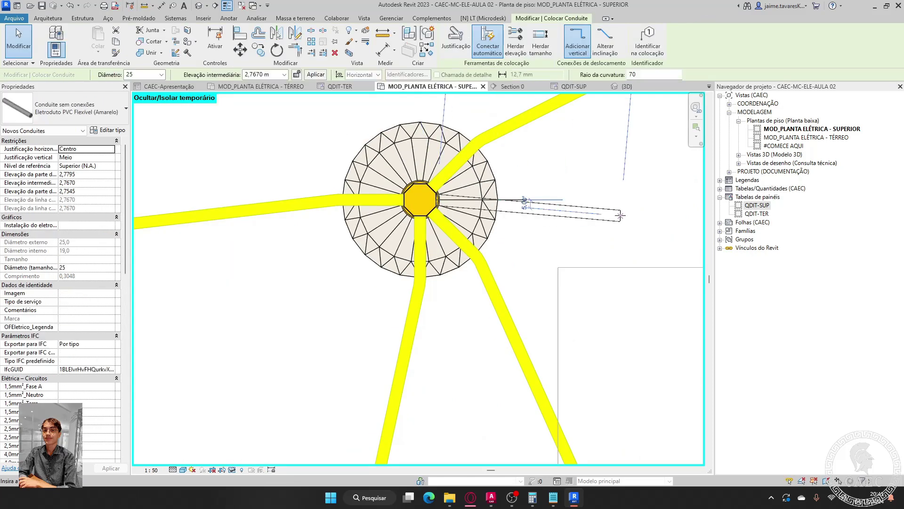
scroll(456, 257, up, 5)
scroll(456, 257, down, 1)
middle_drag(617, 234, 374, 264)
scroll(509, 240, up, 4)
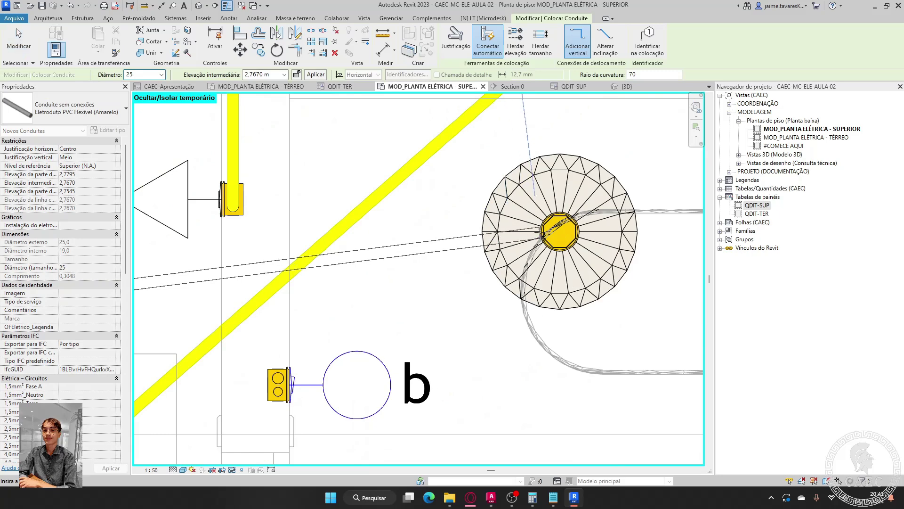
click(544, 231)
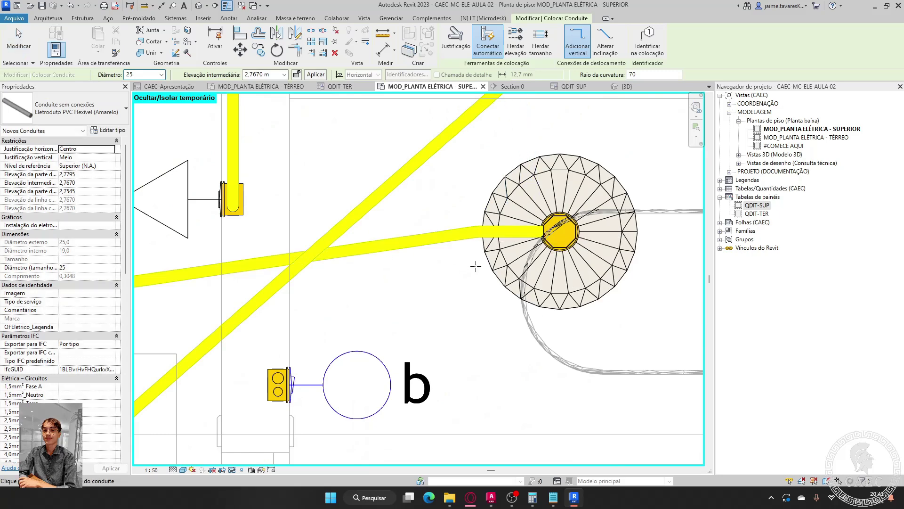
- Draw a 25 mm conduit from the bathroom light's lower connector to the double 20A outlet, using Conector 95 at 4,65
scroll(473, 268, down, 2)
scroll(472, 299, down, 5)
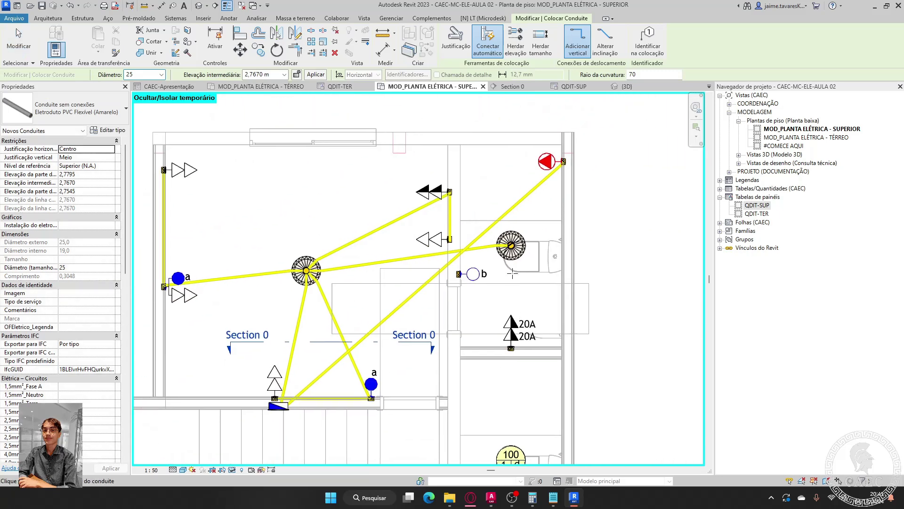
scroll(491, 255, up, 5)
scroll(491, 256, up, 1)
scroll(517, 244, up, 4)
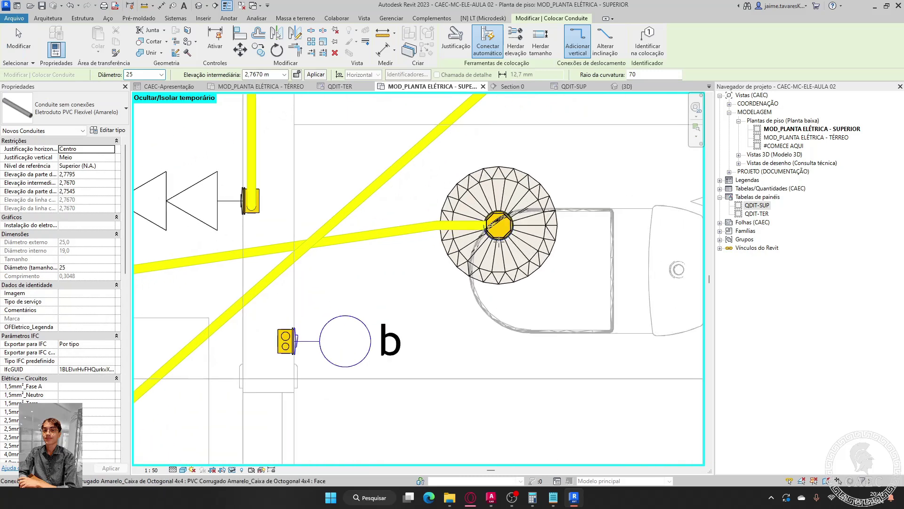
click(499, 237)
scroll(510, 373, down, 1)
middle_drag(510, 372, 475, 180)
scroll(475, 180, down, 1)
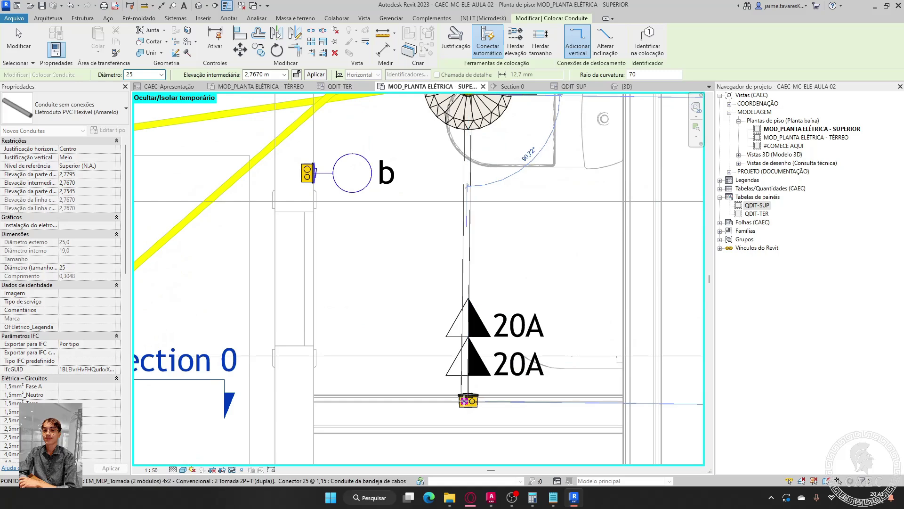
click(465, 401)
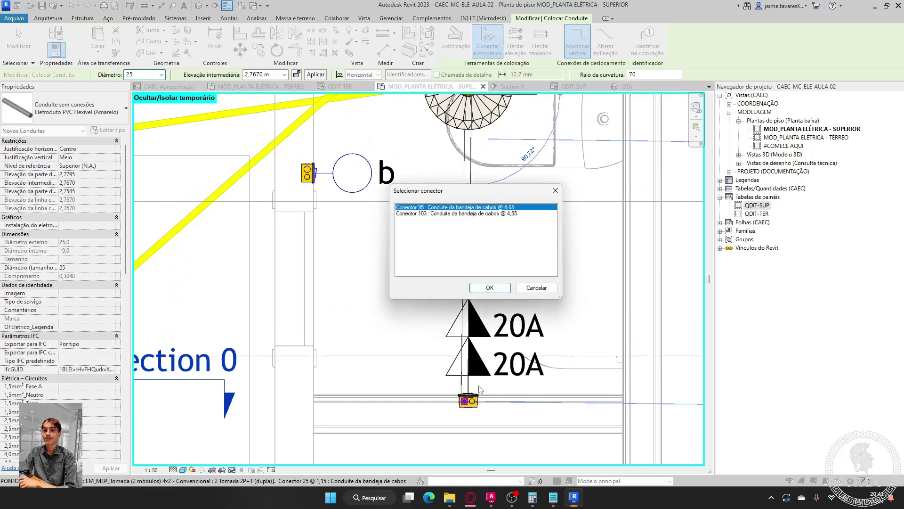
click(490, 287)
- Draw a 25 mm conduit from the bathroom light's lower-left diagonal connector to switch b, using Conector 95 at 4,65, and end the conduit command
scroll(453, 288, down, 2)
middle_drag(454, 288, 584, 341)
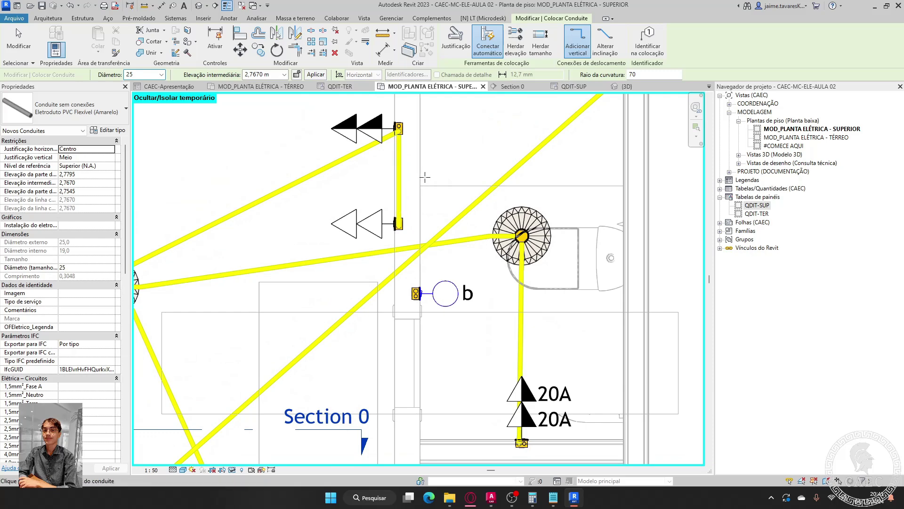
middle_drag(434, 209, 481, 134)
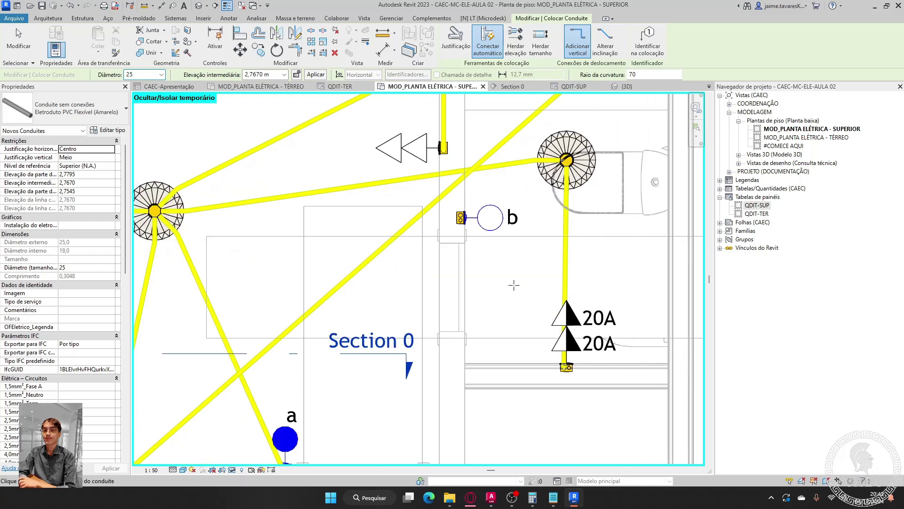
scroll(510, 254, up, 2)
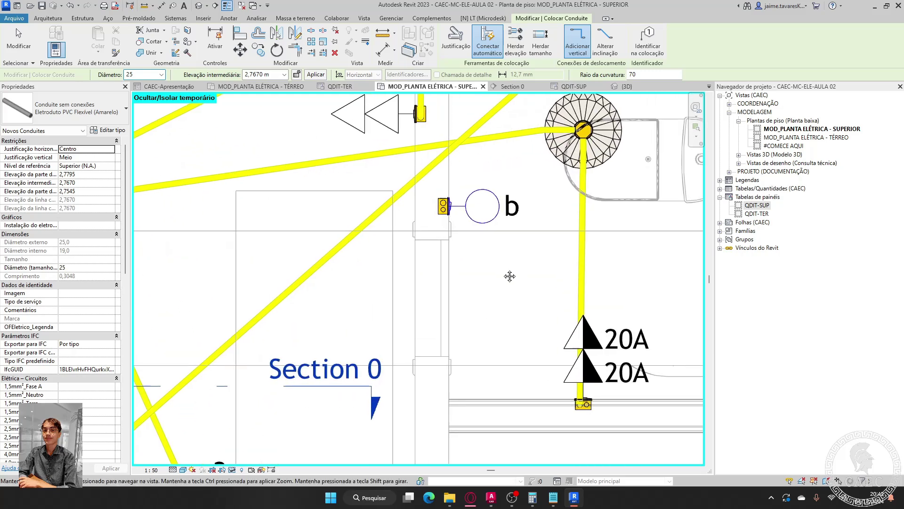
middle_drag(510, 254, 474, 254)
middle_drag(543, 136, 478, 256)
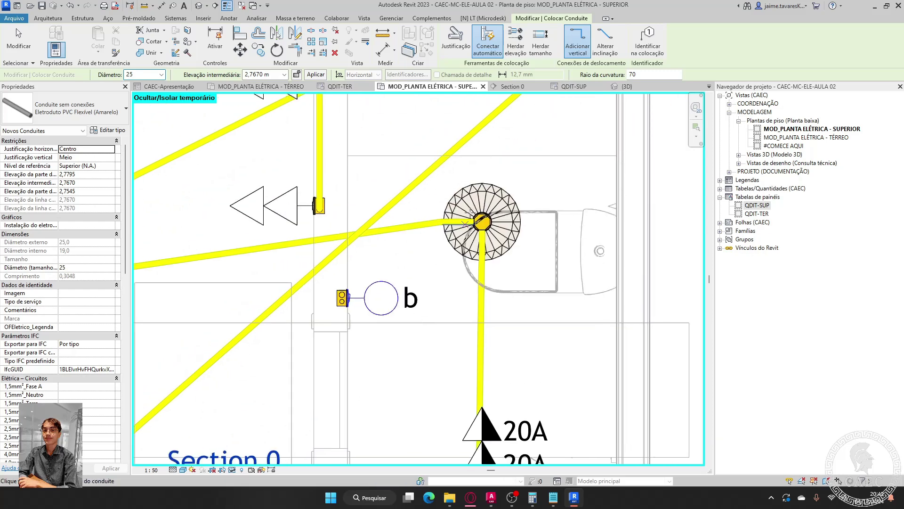
scroll(477, 257, up, 2)
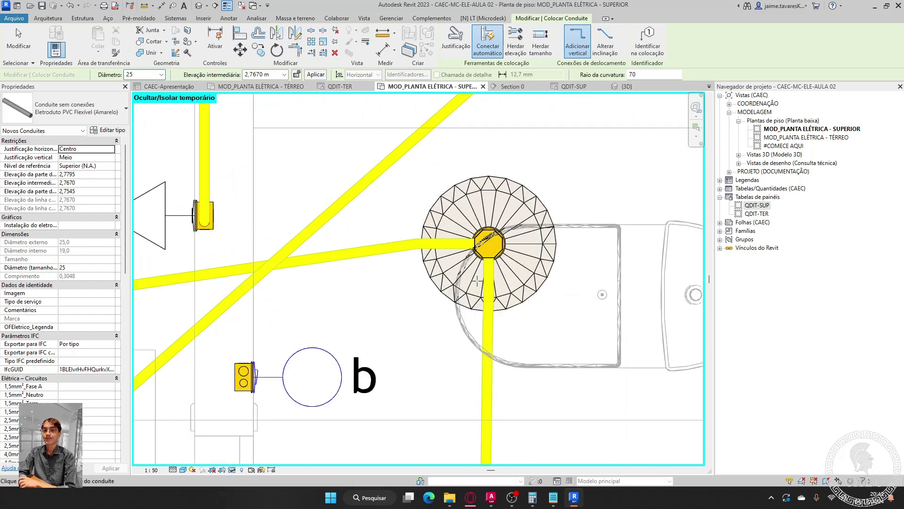
click(478, 254)
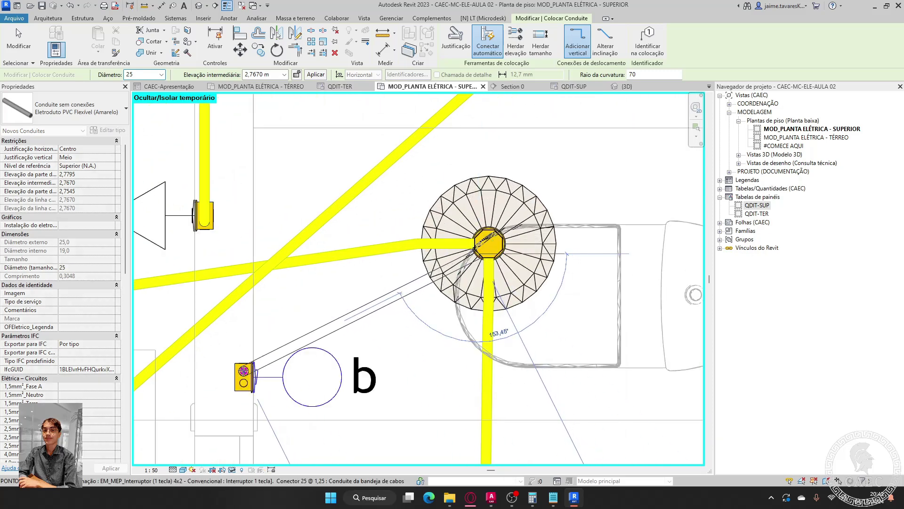
click(243, 370)
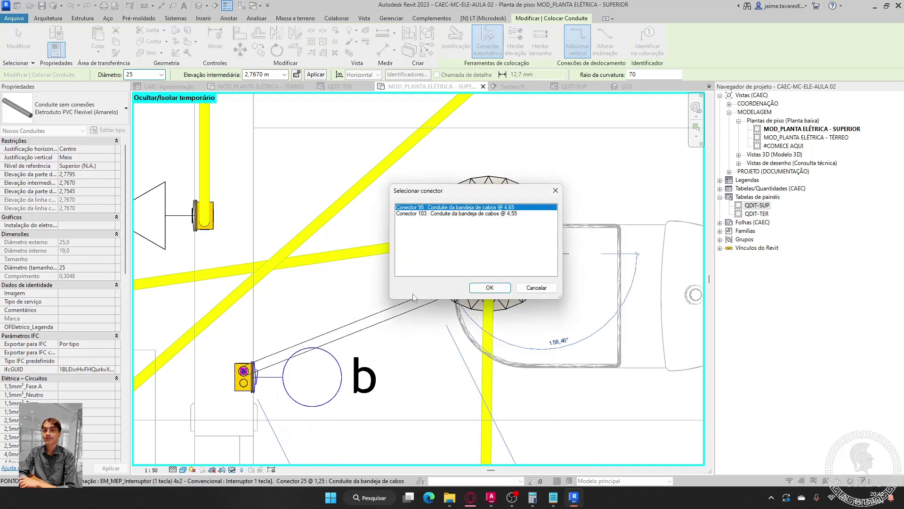
click(490, 287)
scroll(535, 291, down, 2)
scroll(534, 291, down, 2)
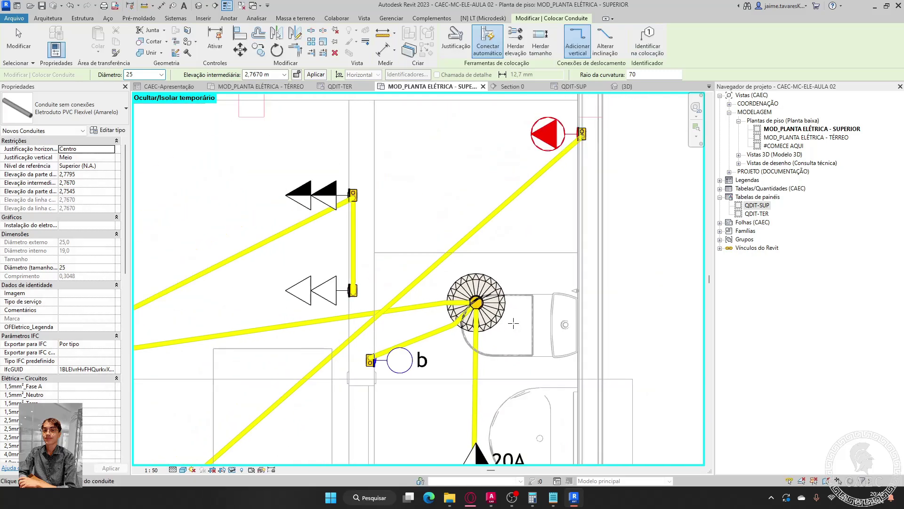
key(Escape)
key(Escape)
- Examine the bathroom conduit runs and the direct run from the distribution board to the shower outlet in the plan
scroll(545, 212, down, 2)
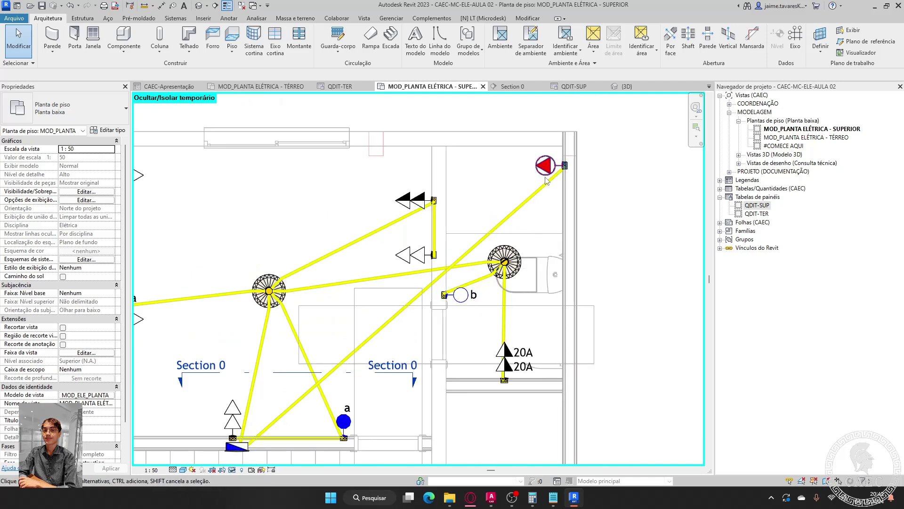
scroll(547, 175, up, 2)
scroll(513, 279, up, 3)
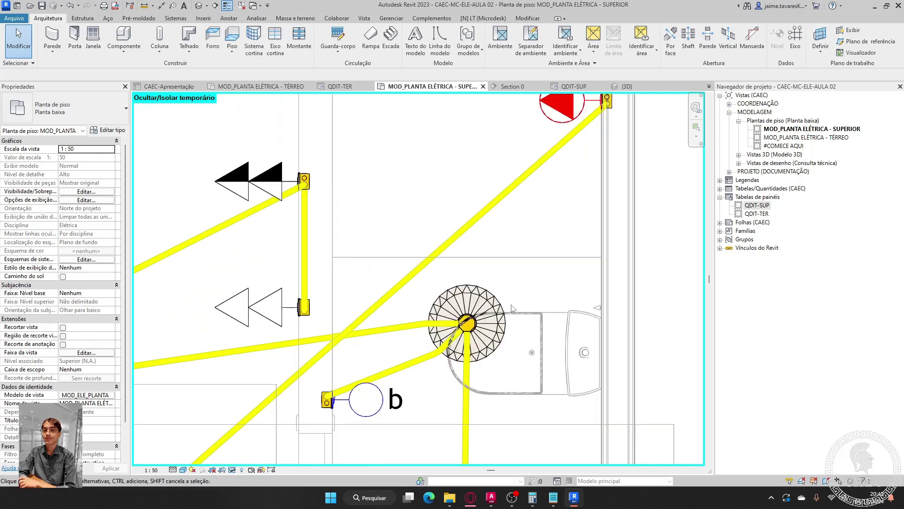
middle_drag(543, 270, 543, 276)
scroll(492, 322, down, 2)
middle_drag(513, 311, 598, 208)
scroll(598, 208, down, 1)
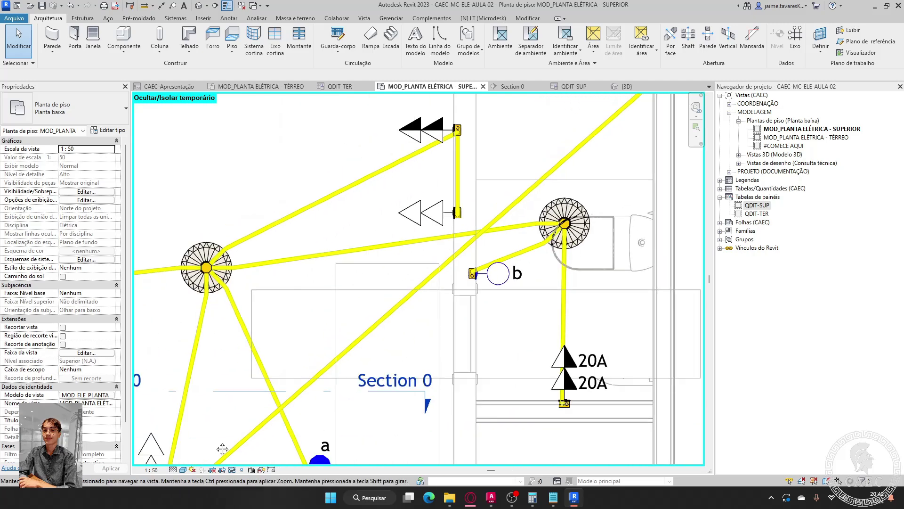
- Switch to the calculator and divide 7500 by 220 to work out the electric shower's current
middle_drag(222, 448, 362, 345)
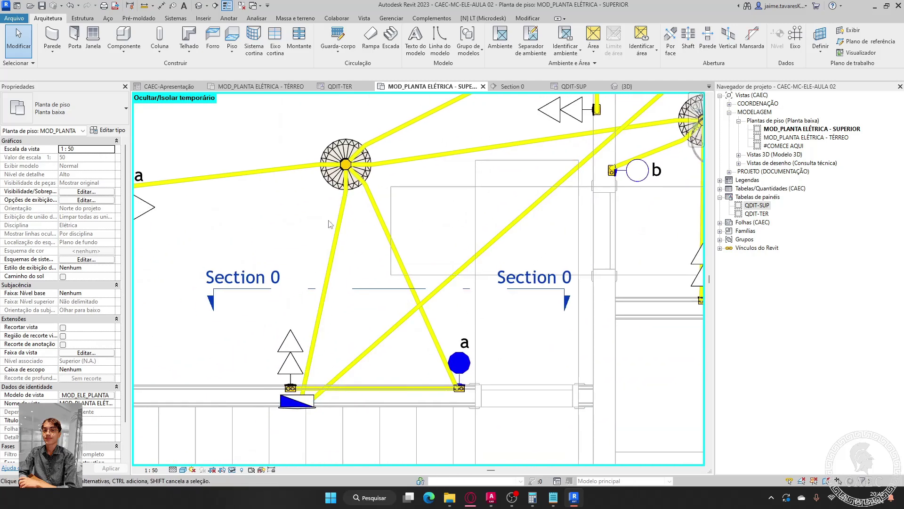
middle_drag(430, 177, 339, 249)
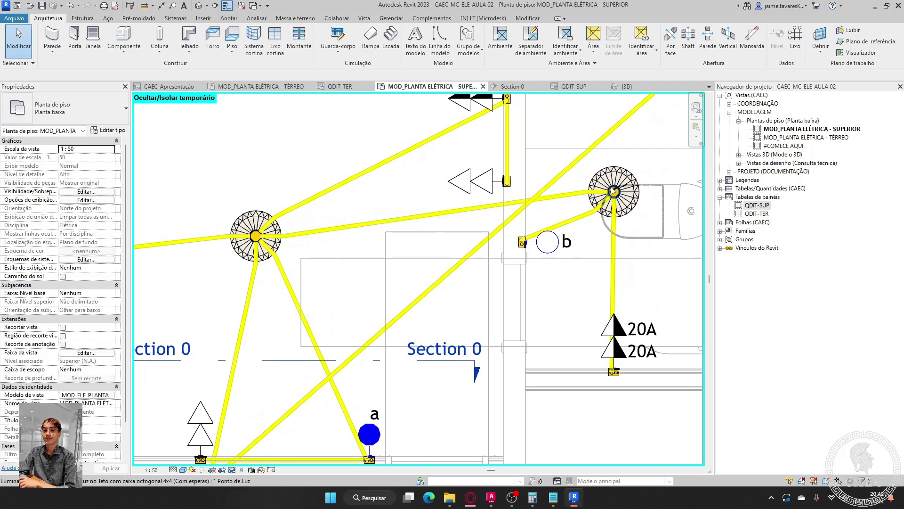
middle_drag(674, 105, 525, 206)
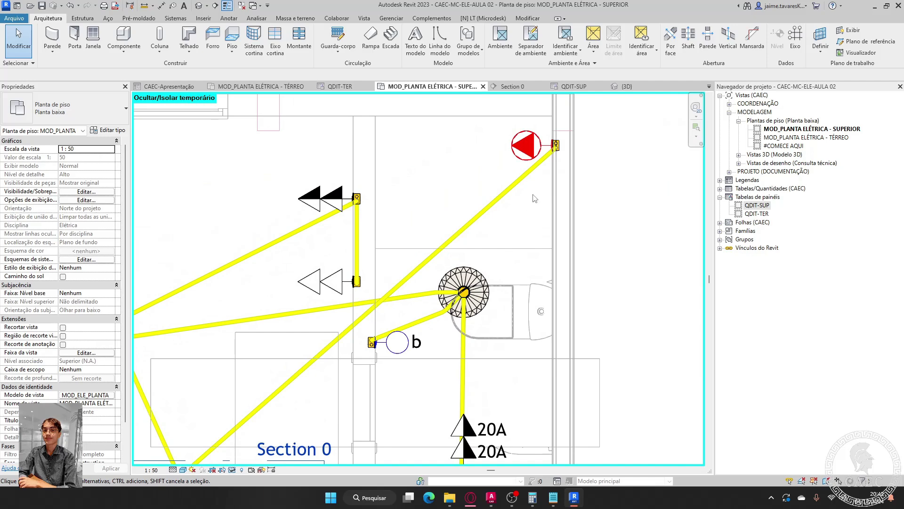
scroll(557, 190, down, 2)
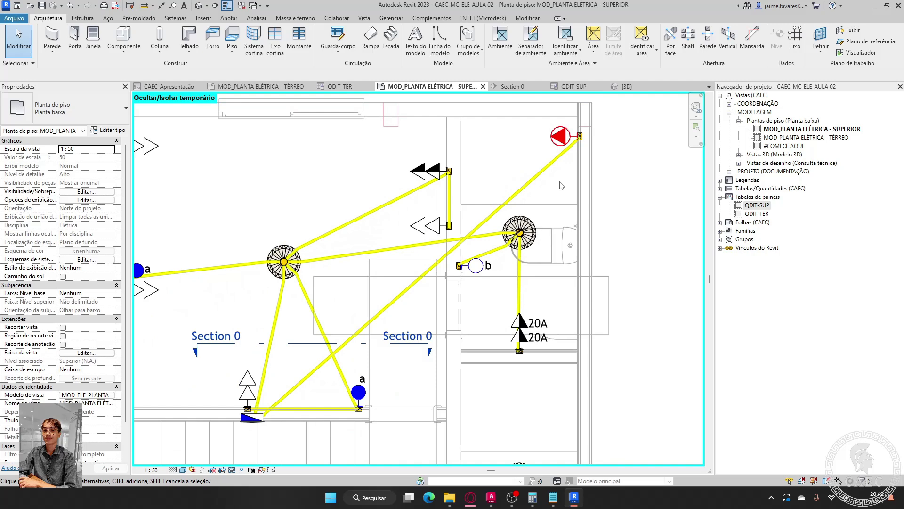
scroll(609, 110, up, 2)
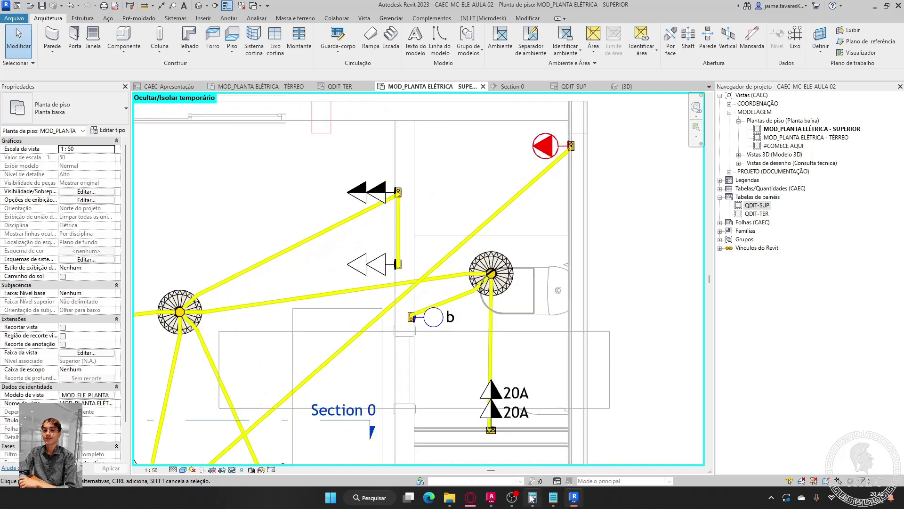
click(516, 417)
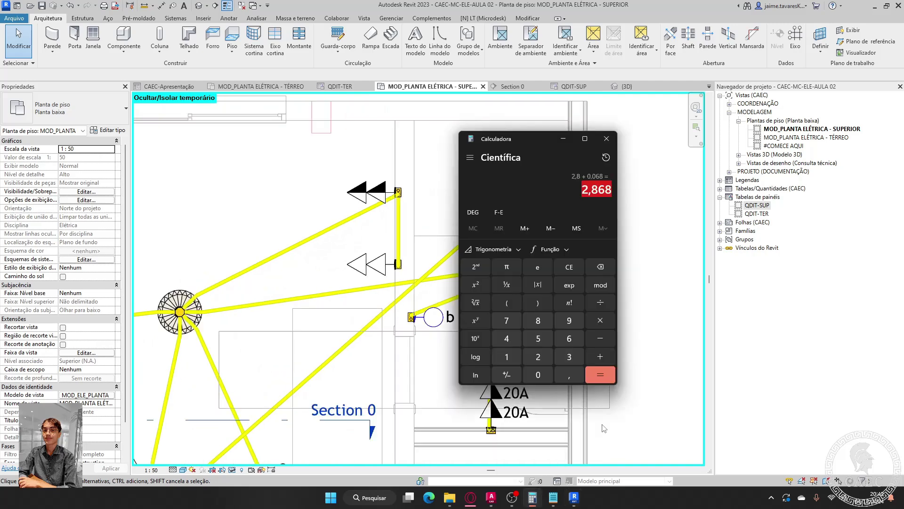
click(575, 270)
text(7500 ÷)
key(Return)
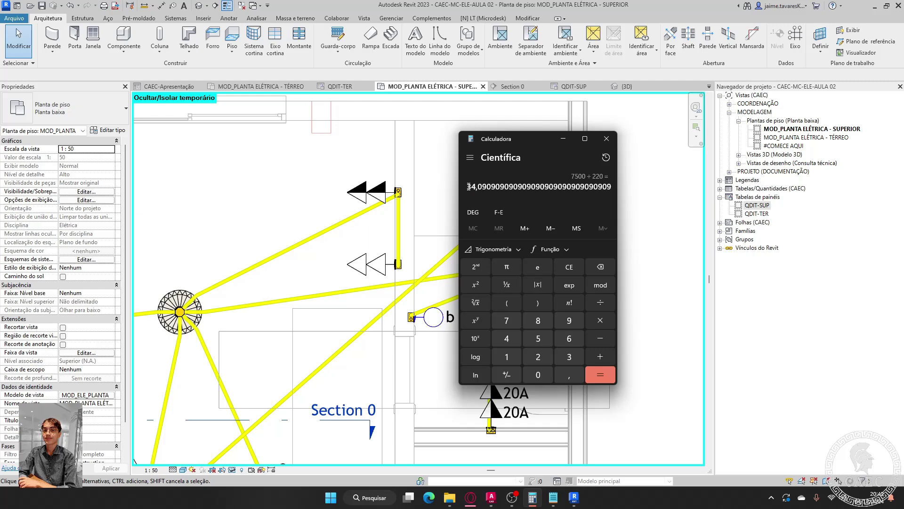
drag(468, 186, 487, 190)
click(567, 141)
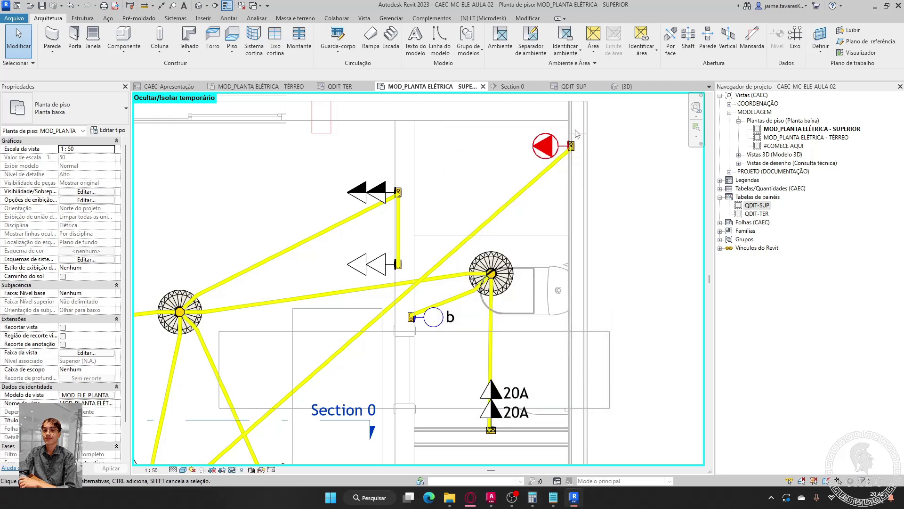
- Check the electric shower's circuit in the QDIT-SUP panel schedule and return to the upper-floor electrical plan
click(575, 86)
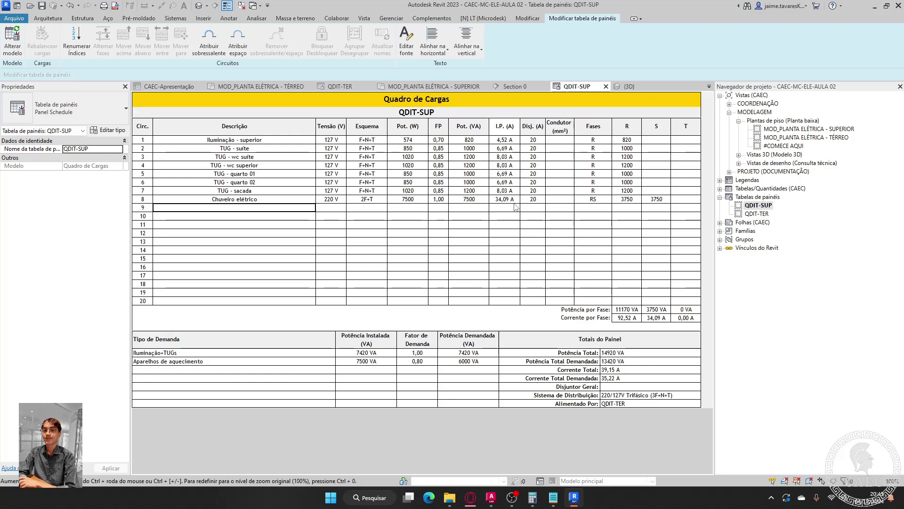
click(433, 86)
scroll(519, 280, down, 2)
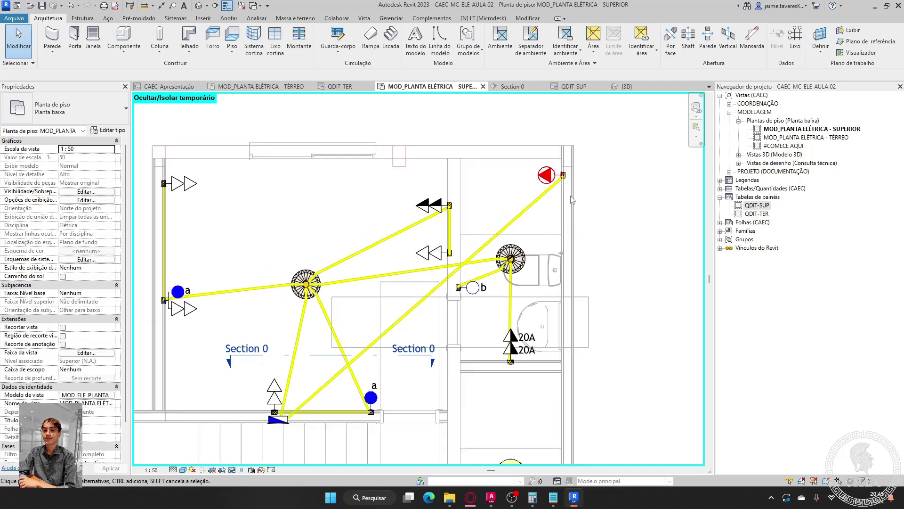
middle_drag(518, 280, 560, 238)
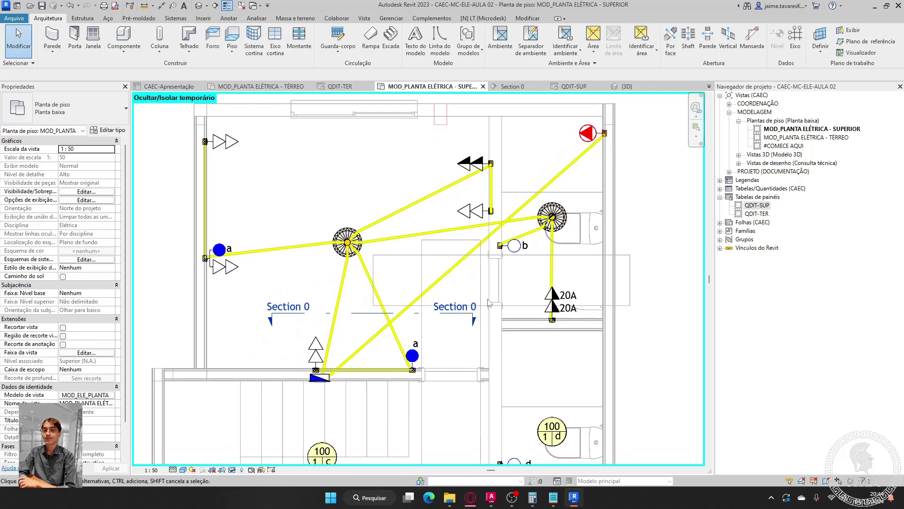
- Examine the upper floor's unrouted points and select distribution board QDIT-SUP to inspect its conduit connectors
scroll(589, 212, down, 3)
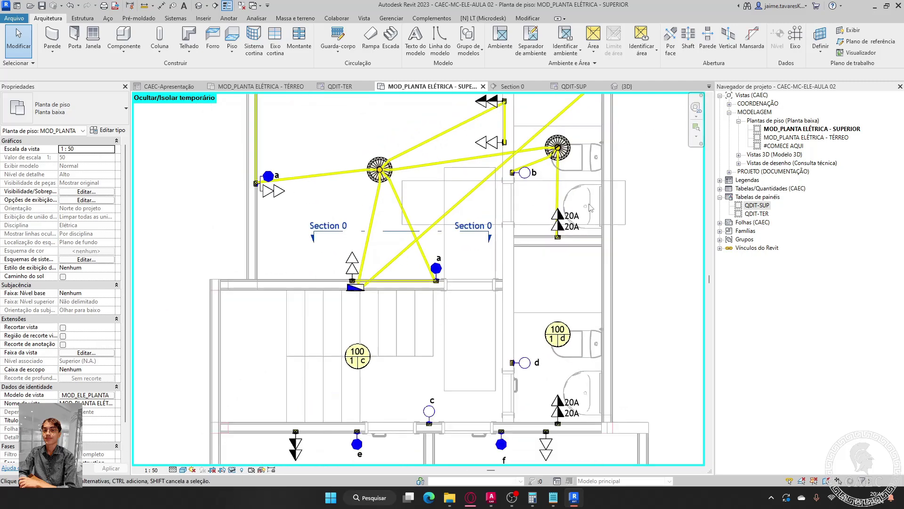
scroll(585, 231, up, 3)
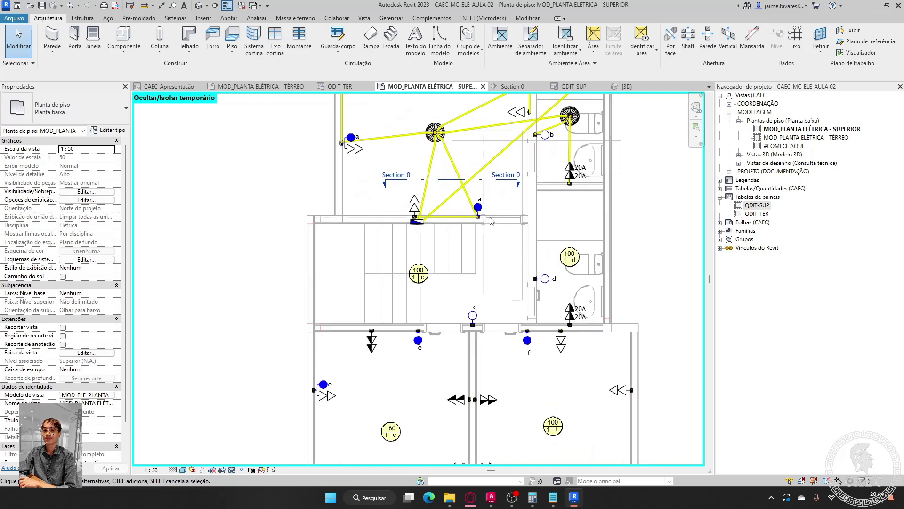
middle_drag(471, 261, 459, 199)
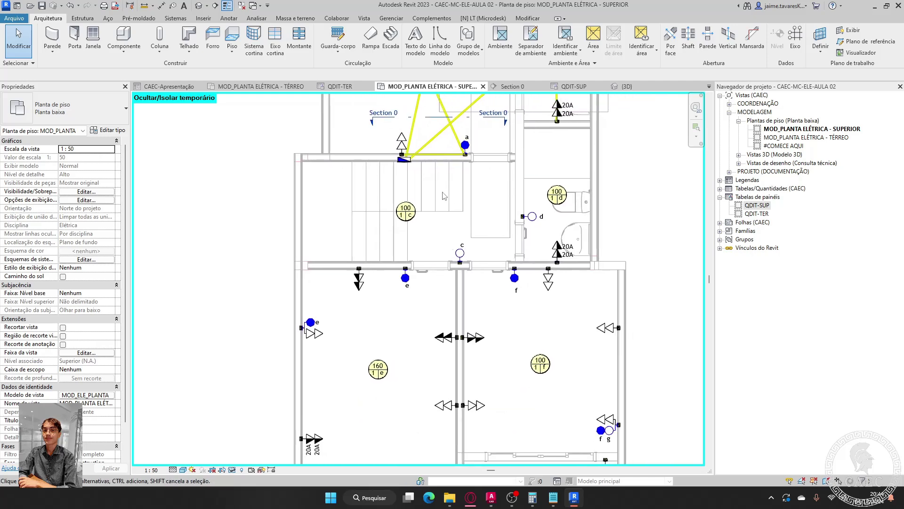
scroll(404, 158, up, 8)
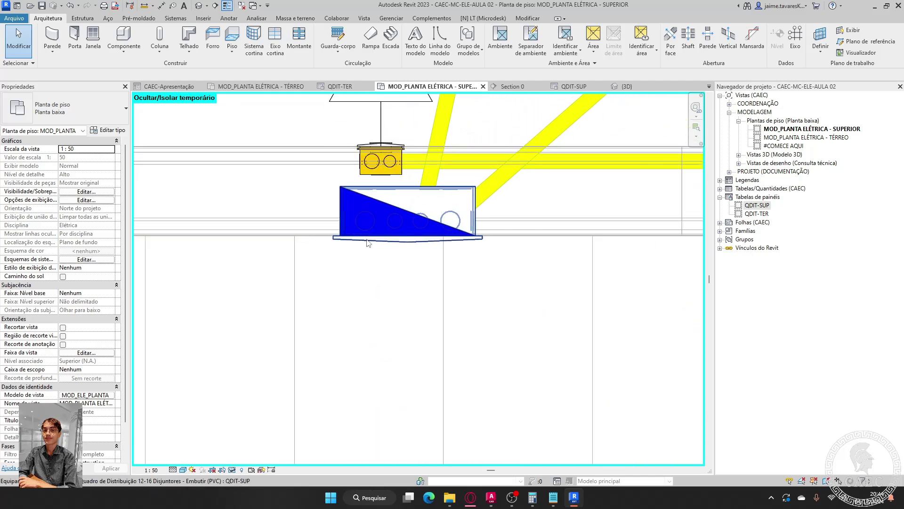
click(380, 238)
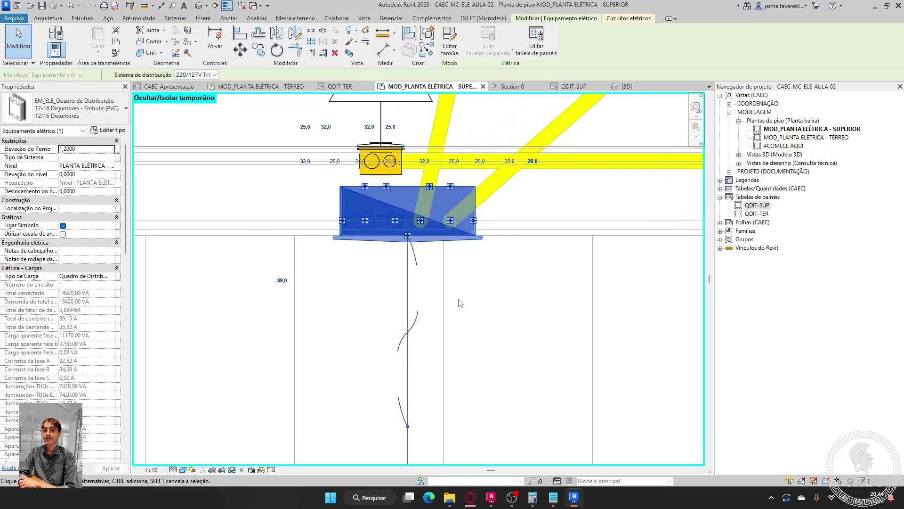
scroll(460, 303, down, 2)
middle_drag(461, 303, 430, 133)
scroll(414, 282, down, 3)
scroll(414, 330, up, 3)
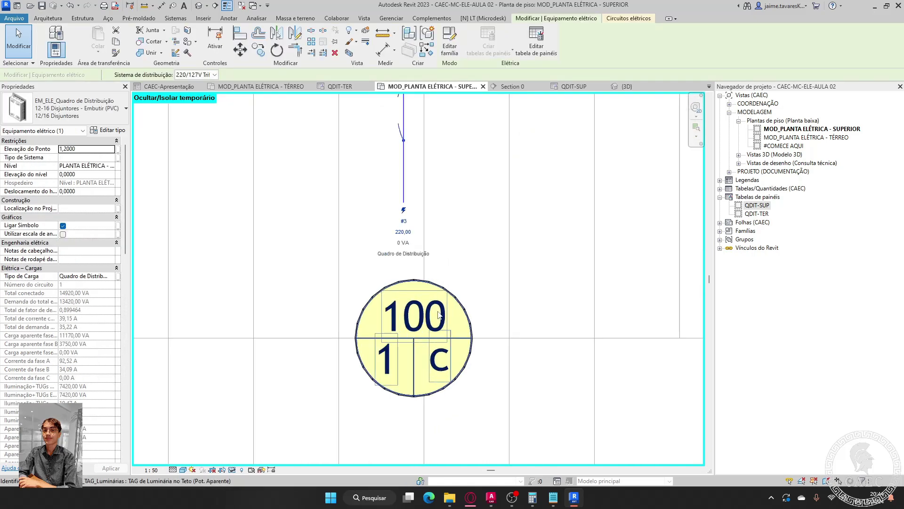
- Draw a 25 mm conduit from stair light c's connector facing the board to QDIT-SUP, using Conector 3 at 4,75, and end the command
click(418, 339)
scroll(417, 338, up, 4)
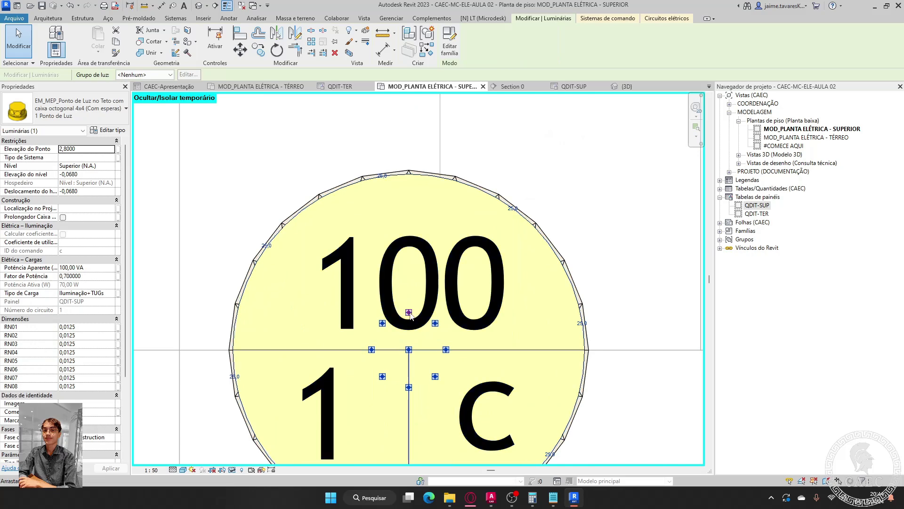
right_click(409, 313)
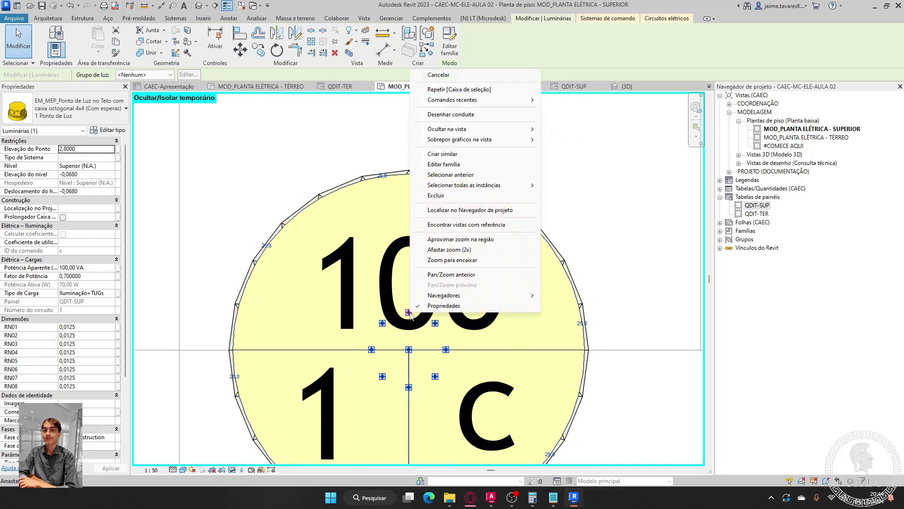
click(474, 116)
scroll(466, 235, down, 5)
scroll(377, 207, up, 5)
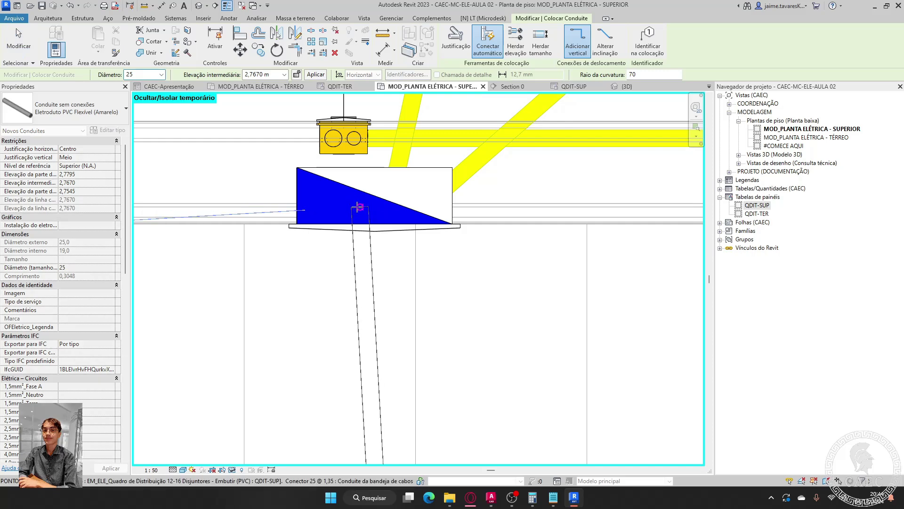
click(359, 208)
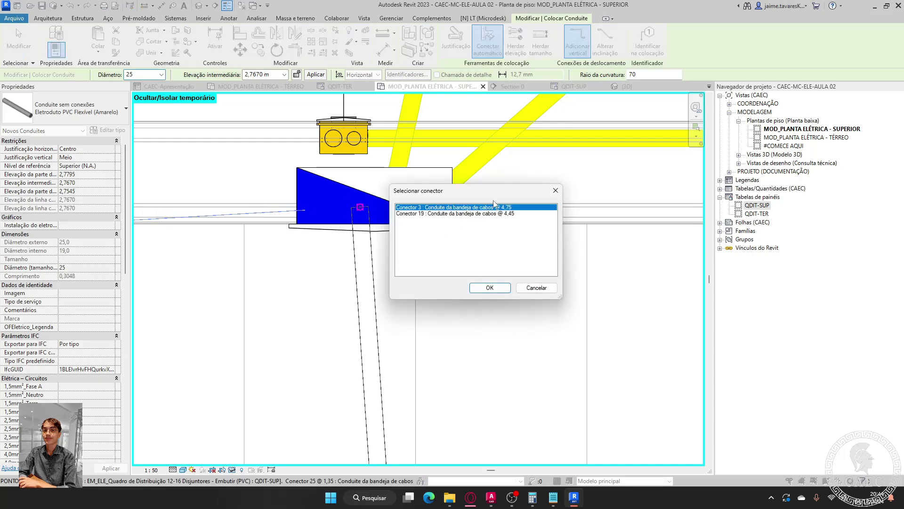
click(490, 287)
scroll(471, 278, down, 6)
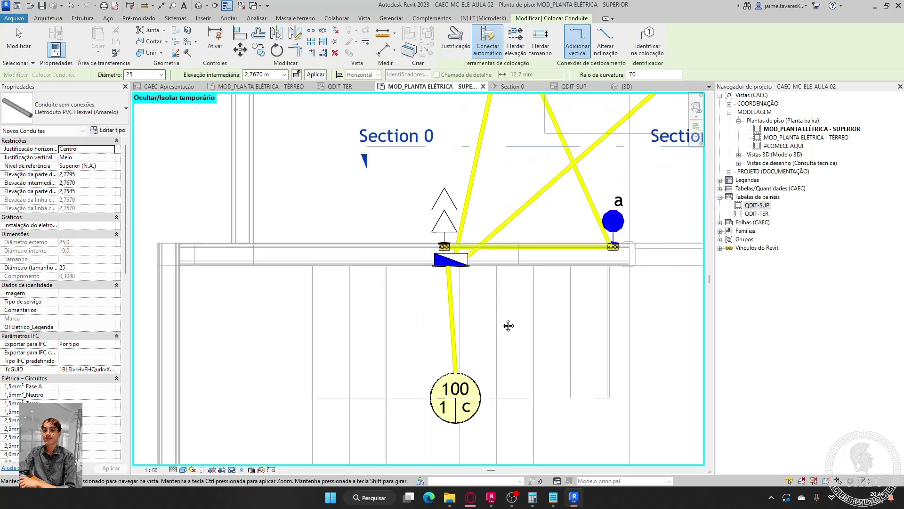
scroll(508, 326, down, 3)
key(Escape)
key(Escape)
scroll(424, 259, down, 2)
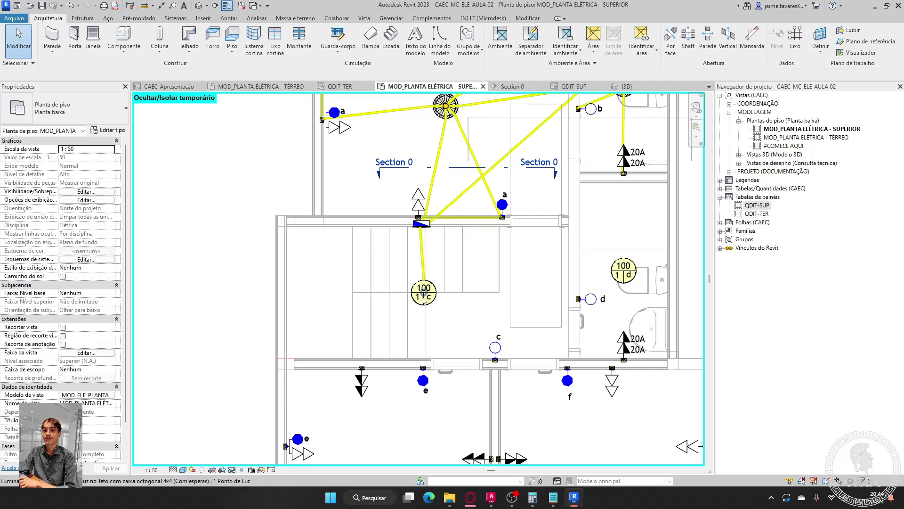
- Delete the luminaire tag covering the 160 VA ceiling light e in the bedroom
middle_drag(466, 309, 458, 190)
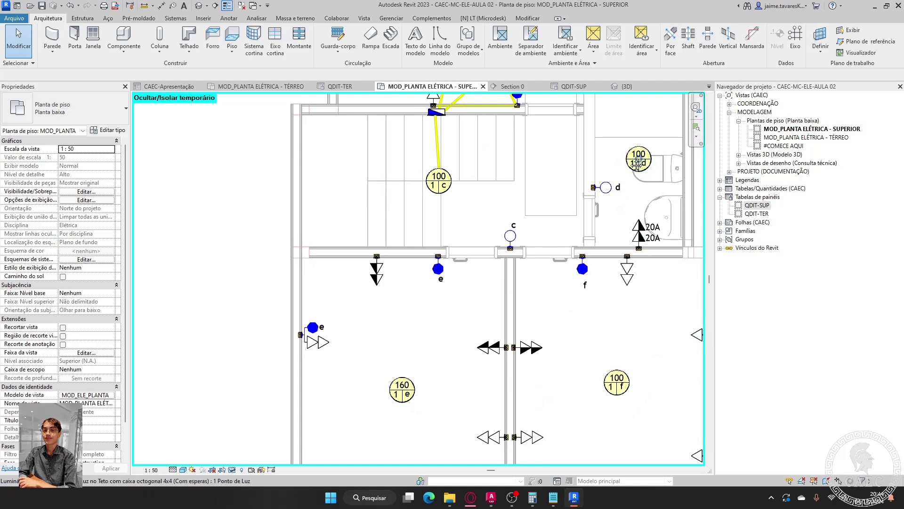
scroll(401, 188, down, 1)
scroll(412, 298, up, 5)
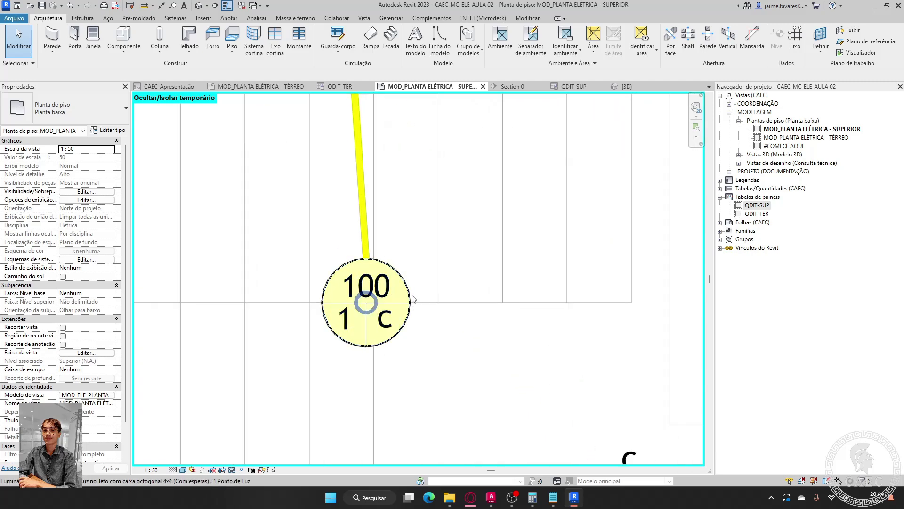
click(413, 298)
scroll(424, 283, down, 5)
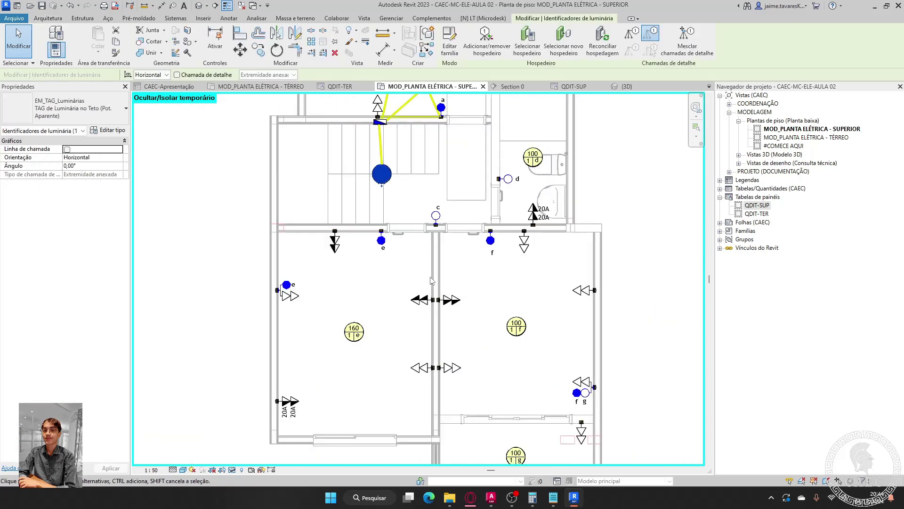
click(359, 329)
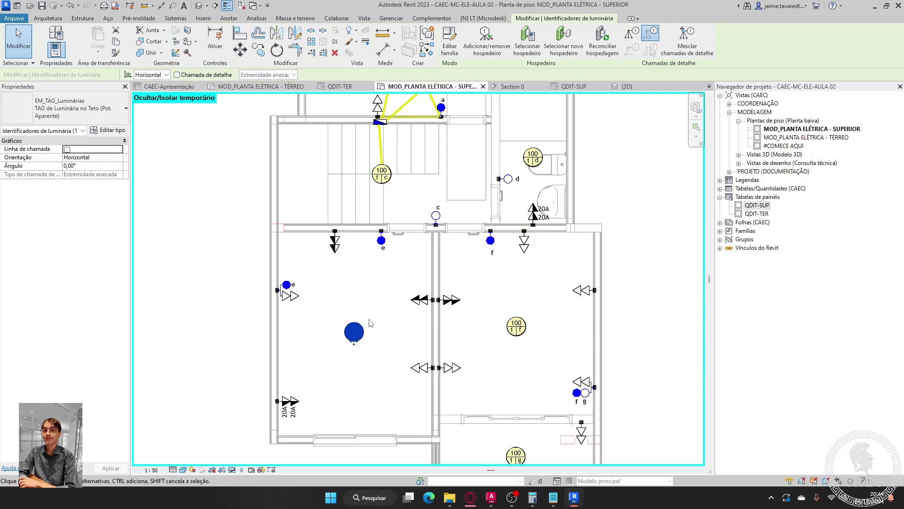
click(372, 321)
scroll(386, 172, up, 4)
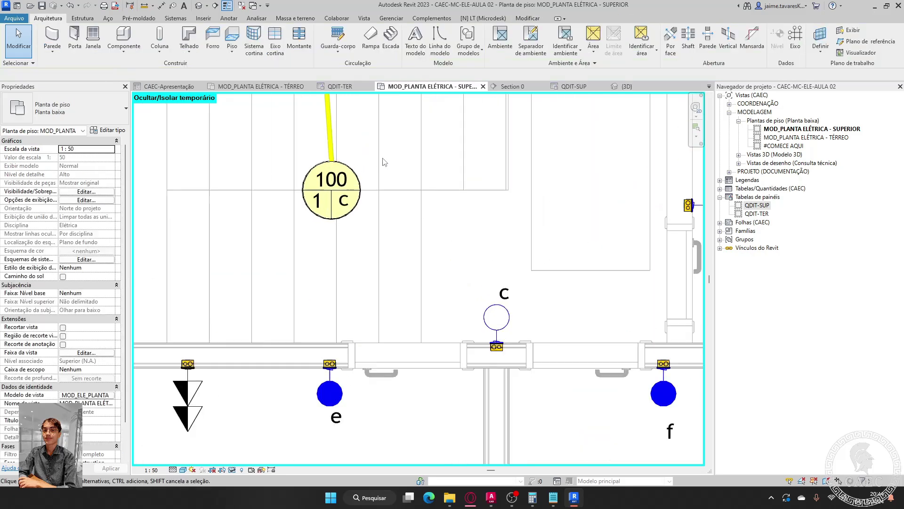
- Delete the luminaire tags covering stair light c and bathroom light d
click(352, 175)
key(Delete)
middle_drag(577, 216, 215, 328)
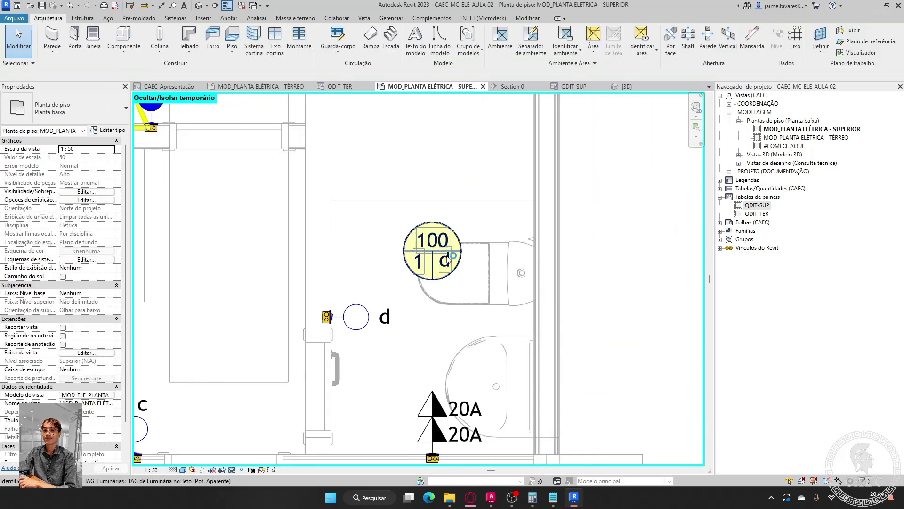
click(416, 250)
key(Delete)
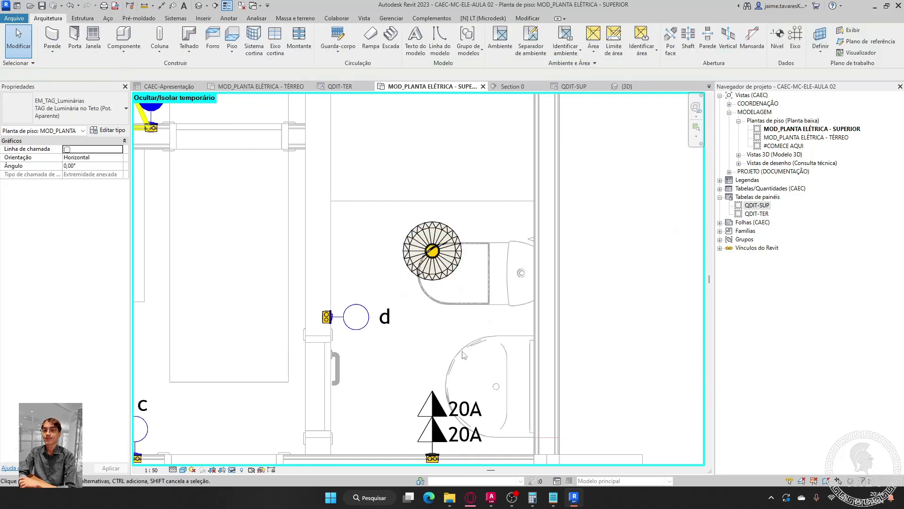
- Delete the luminaire tag covering ceiling light f in the other bedroom
middle_drag(445, 452, 505, 229)
middle_drag(504, 335, 523, 106)
click(441, 290)
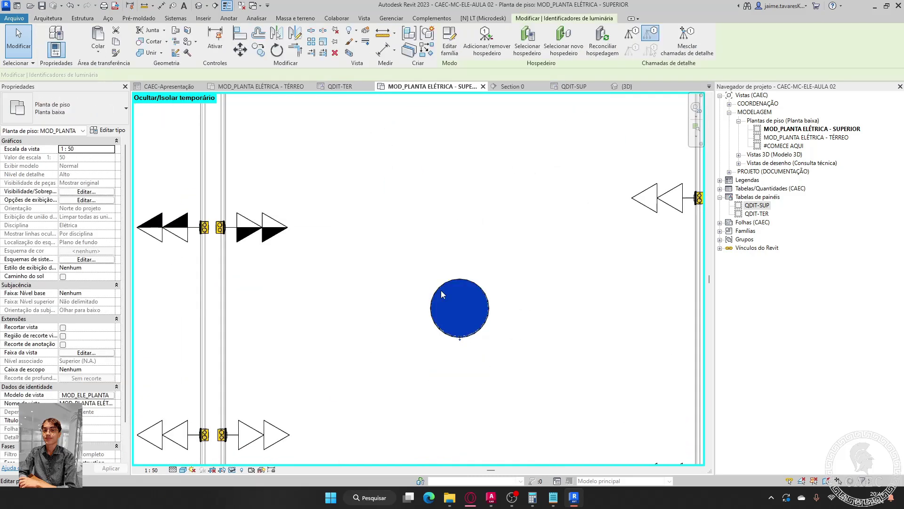
key(Delete)
- Draw a 25 mm conduit from stair light c's connector facing the bathroom to the nearest connector of bathroom ceiling light d
middle_drag(458, 274, 604, 356)
scroll(613, 355, down, 3)
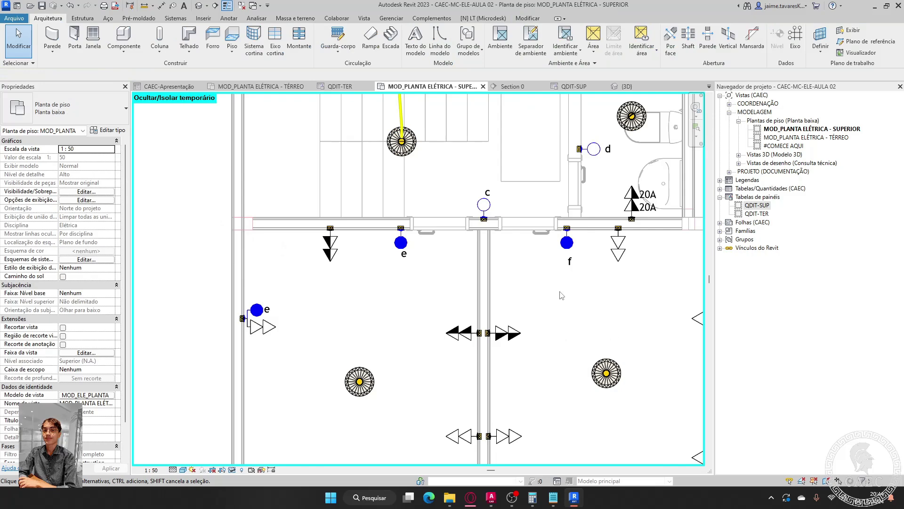
scroll(513, 240, up, 3)
middle_drag(452, 192, 366, 337)
scroll(366, 337, up, 2)
scroll(311, 294, up, 2)
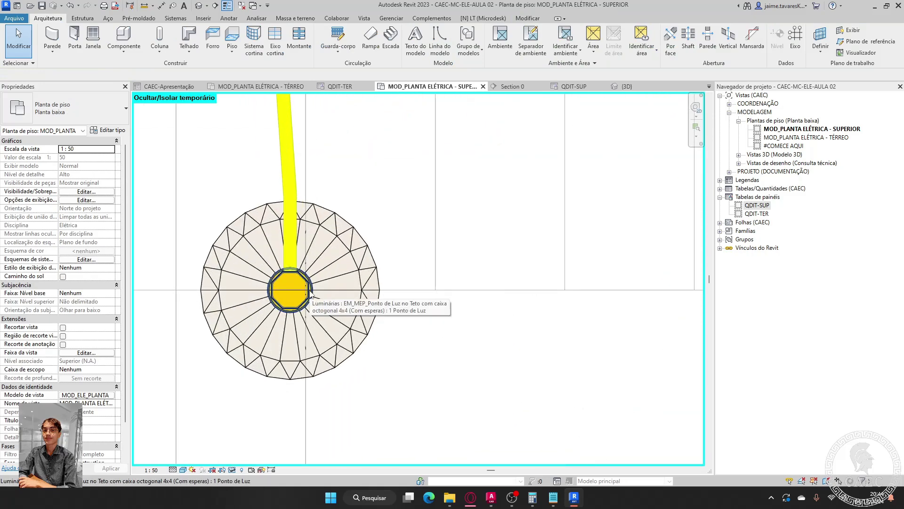
click(310, 294)
right_click(310, 291)
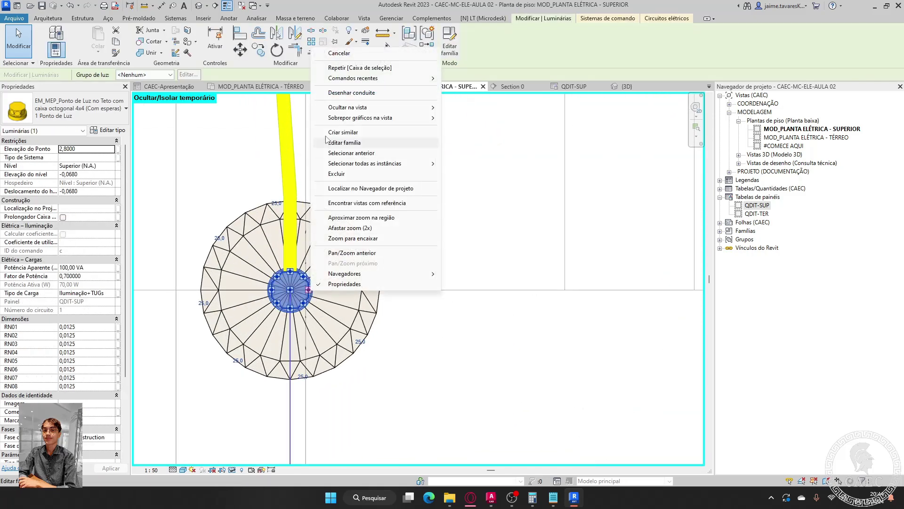
click(343, 93)
scroll(430, 358, down, 3)
scroll(525, 258, down, 2)
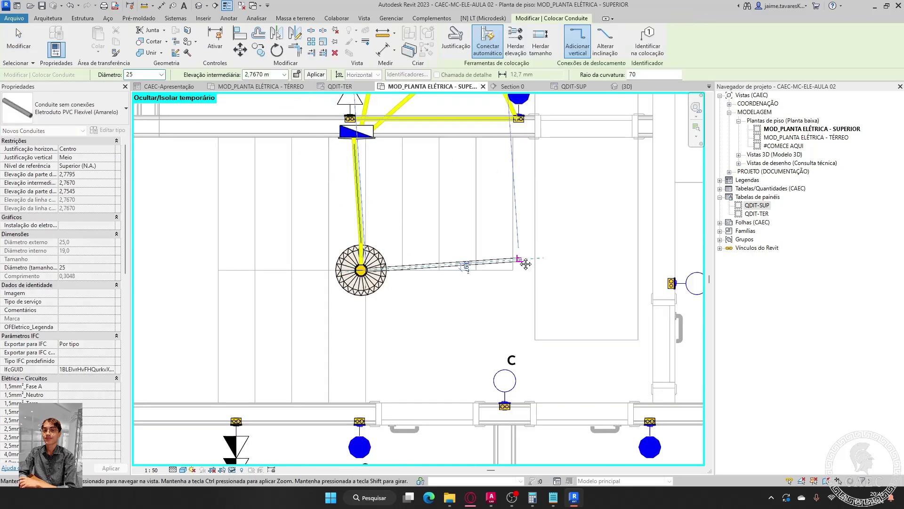
scroll(559, 294, up, 1)
scroll(559, 294, up, 3)
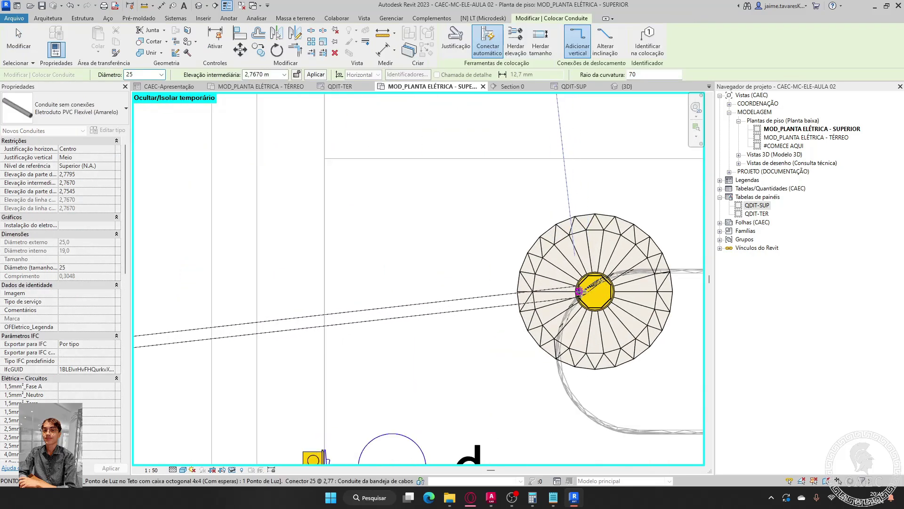
click(579, 291)
- Draw a 25 mm conduit from bathroom light d to the bathroom's double 20A outlet, using Conector 95 at 4,65
scroll(580, 291, down, 3)
scroll(558, 265, up, 3)
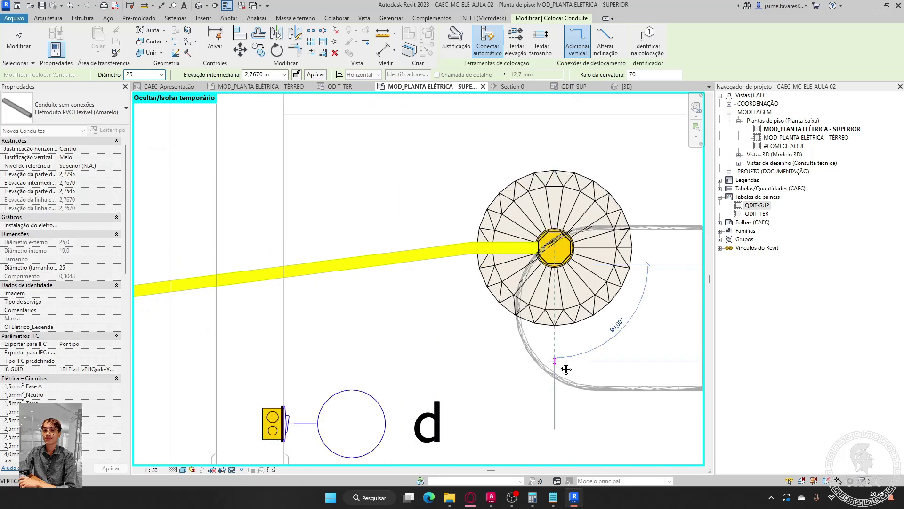
scroll(551, 414, down, 2)
middle_drag(551, 351, 543, 220)
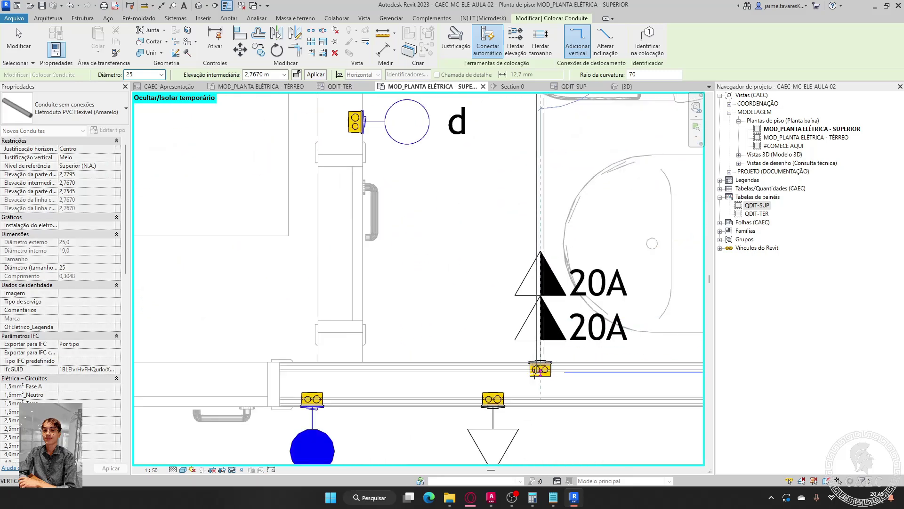
click(535, 358)
click(485, 289)
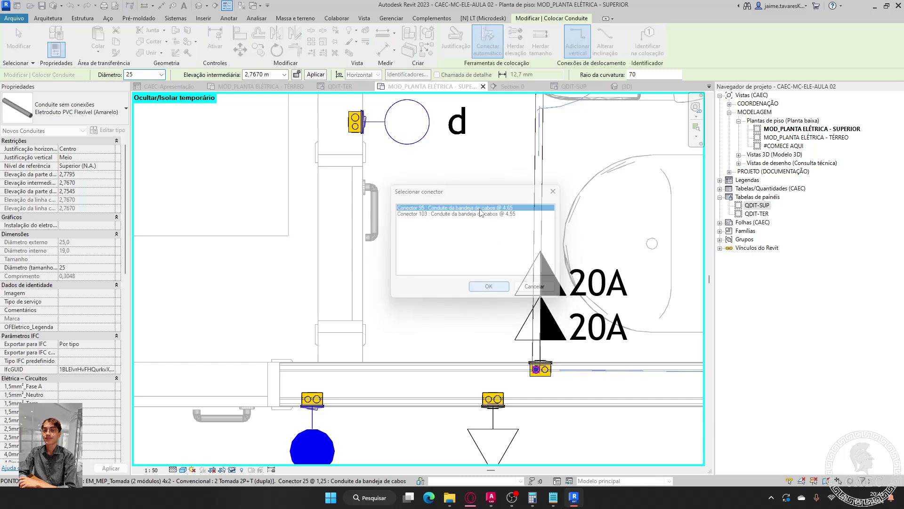
- Draw a 25 mm conduit from bathroom light d's diagonal connector to switch d, using Conector 95 at 4,65
middle_drag(487, 214, 455, 354)
scroll(414, 137, up, 2)
click(572, 163)
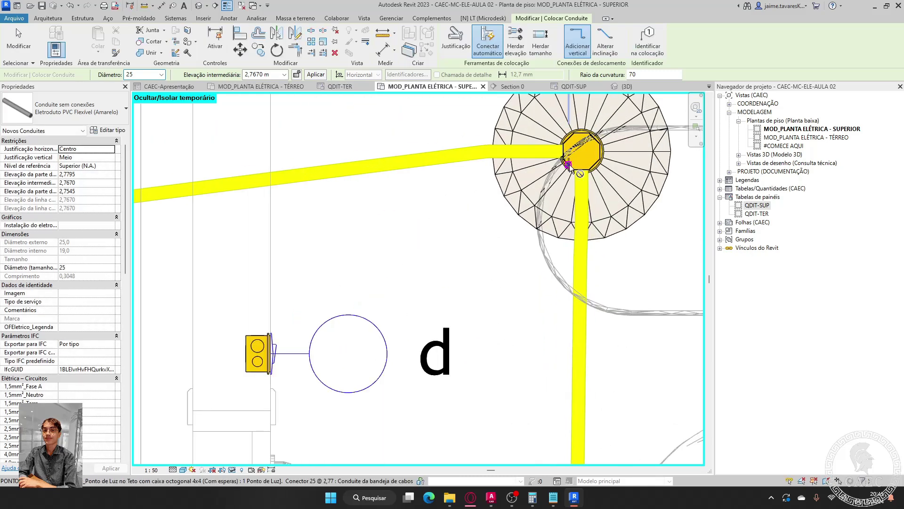
click(258, 346)
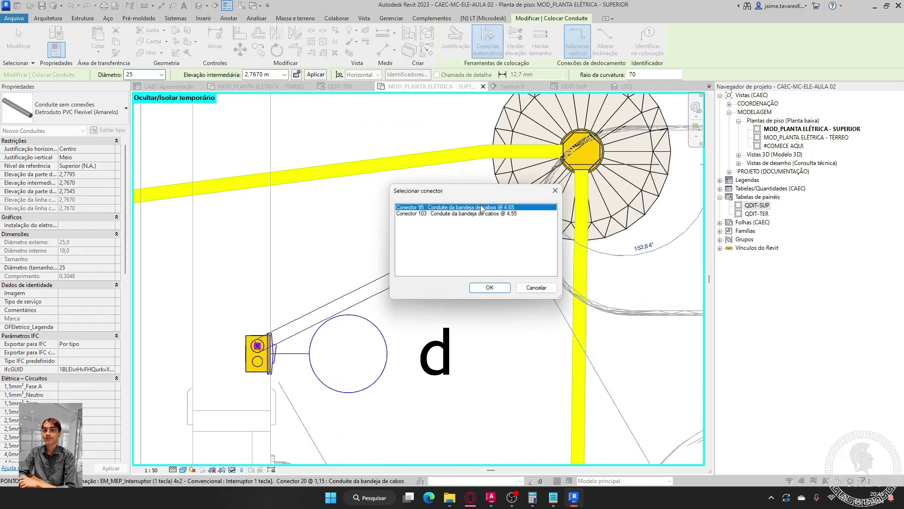
click(488, 287)
- Draw a 25 mm conduit from stair light c's diagonal connector to wall switch c
scroll(486, 264, down, 3)
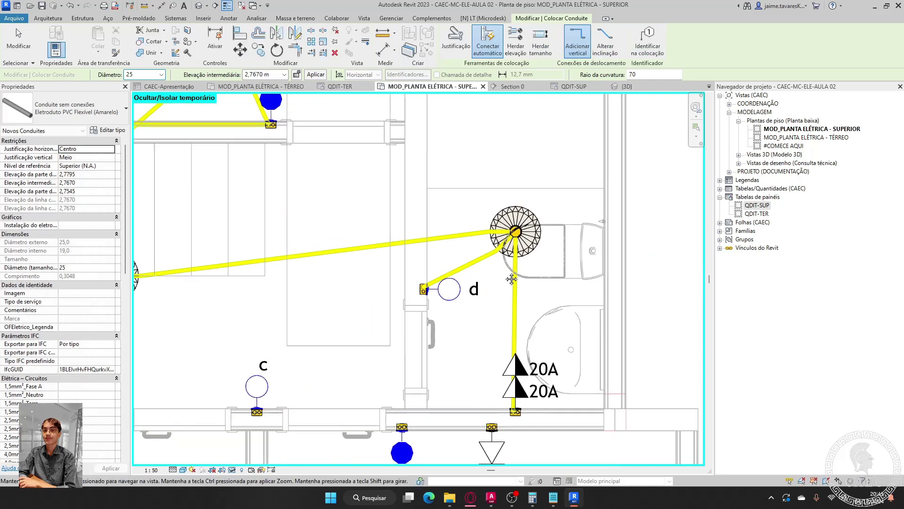
middle_drag(266, 359, 430, 301)
scroll(430, 301, down, 2)
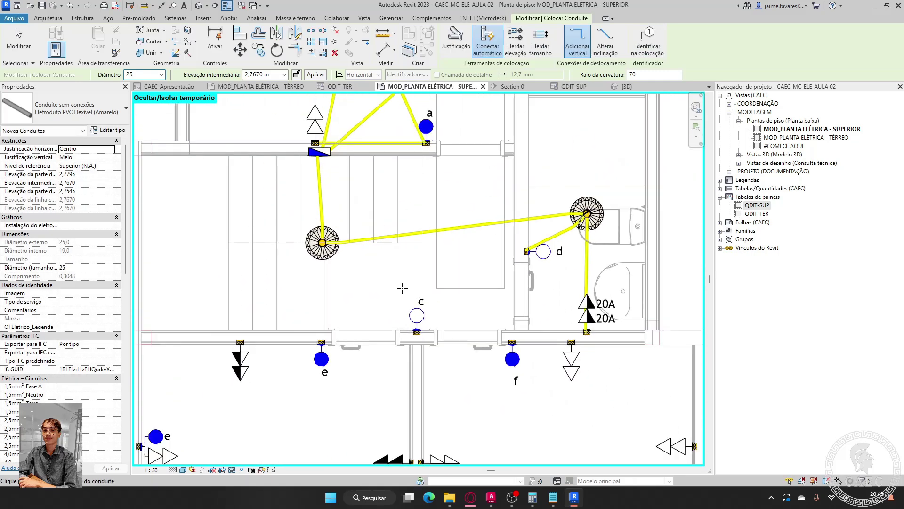
scroll(319, 250, up, 3)
scroll(306, 224, up, 3)
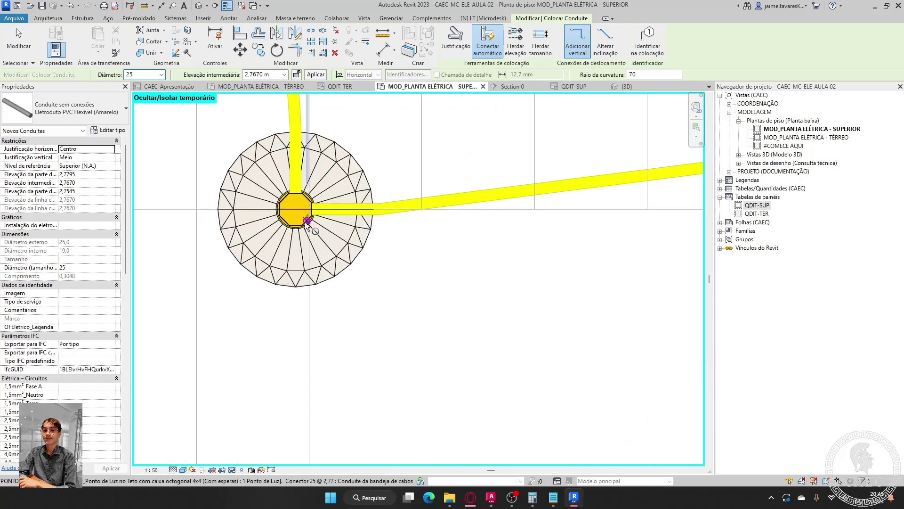
click(308, 230)
middle_drag(518, 322, 381, 175)
click(535, 454)
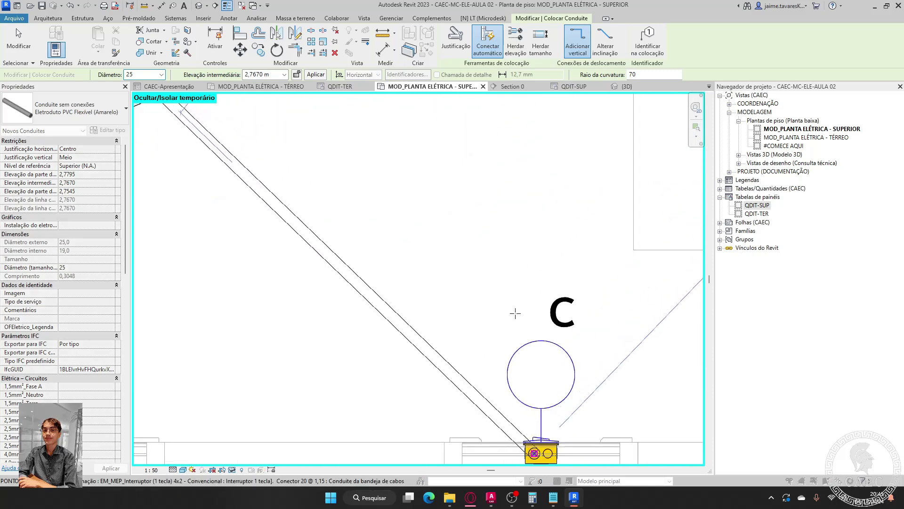
click(490, 288)
scroll(495, 294, down, 3)
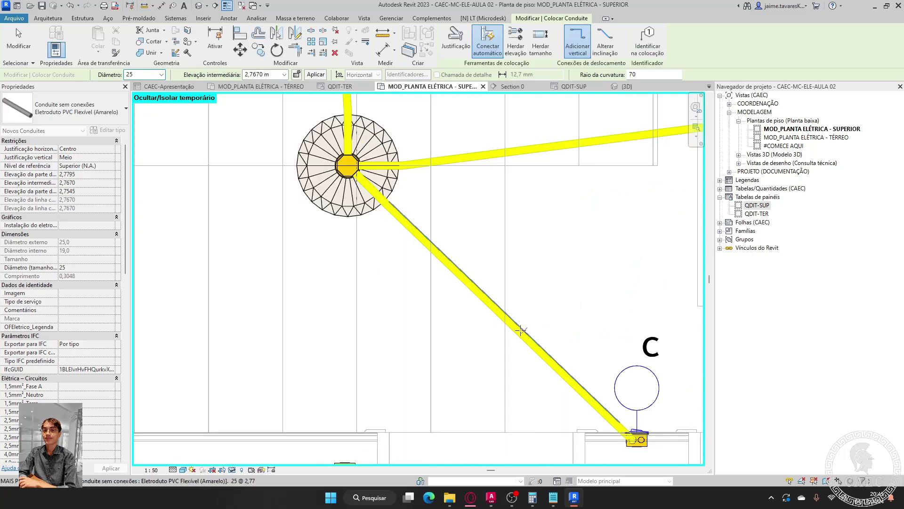
- Draw a 25 mm conduit from stair light c's connector facing the bedrooms to ceiling light e in the bedroom
scroll(434, 247, up, 4)
scroll(426, 236, down, 4)
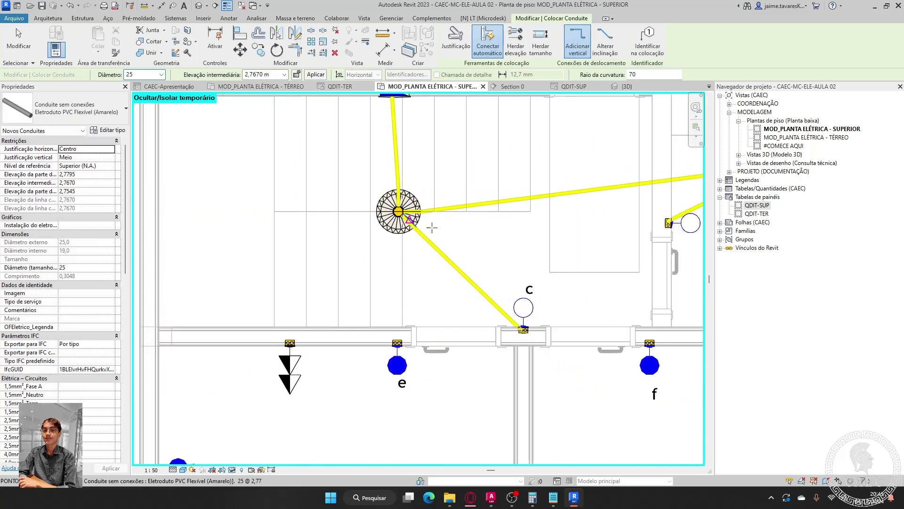
middle_drag(430, 226, 246, 275)
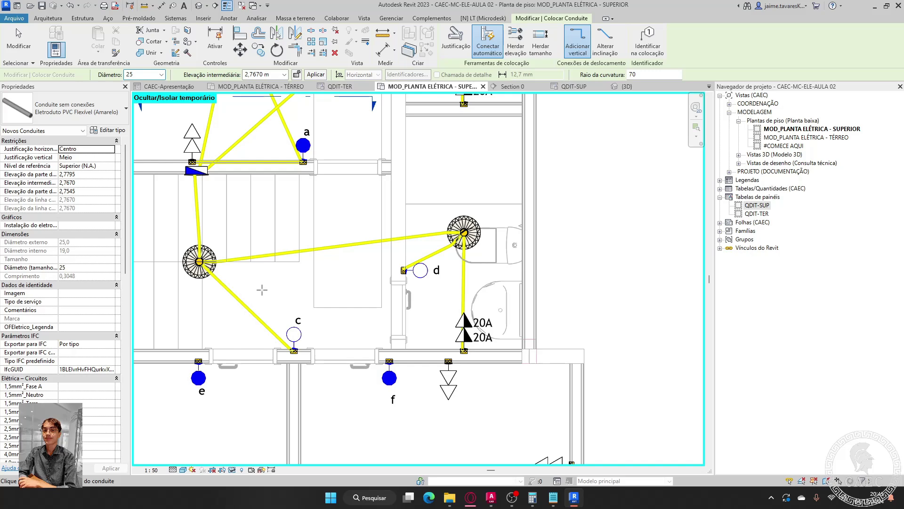
scroll(226, 270, up, 1)
middle_drag(227, 269, 444, 256)
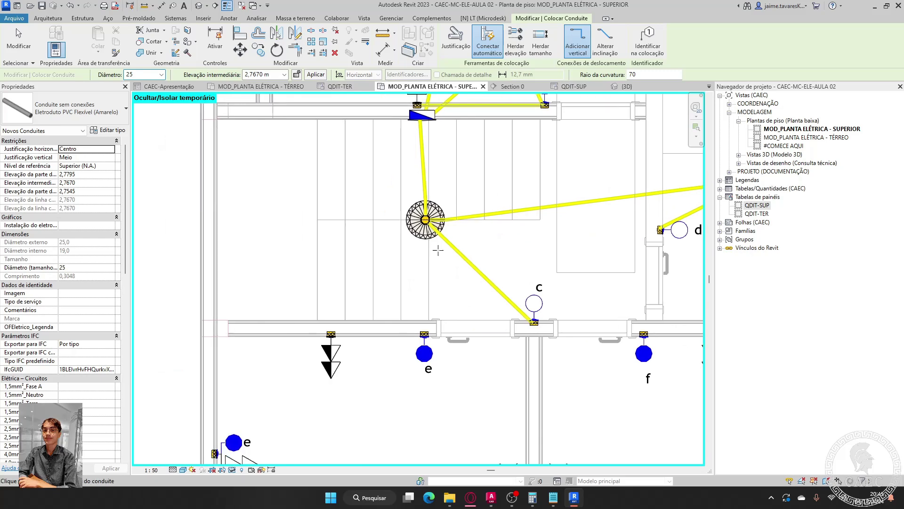
scroll(422, 209, up, 5)
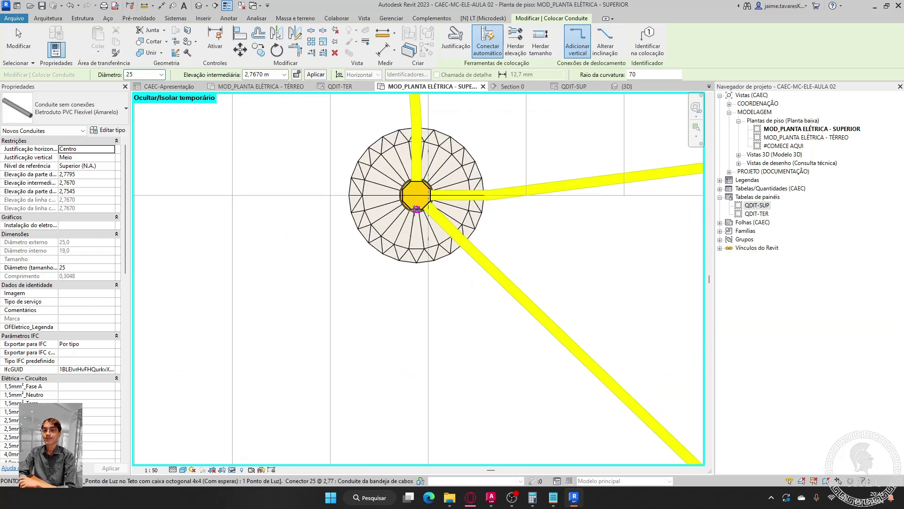
click(415, 201)
middle_drag(447, 288, 409, 143)
scroll(409, 142, down, 4)
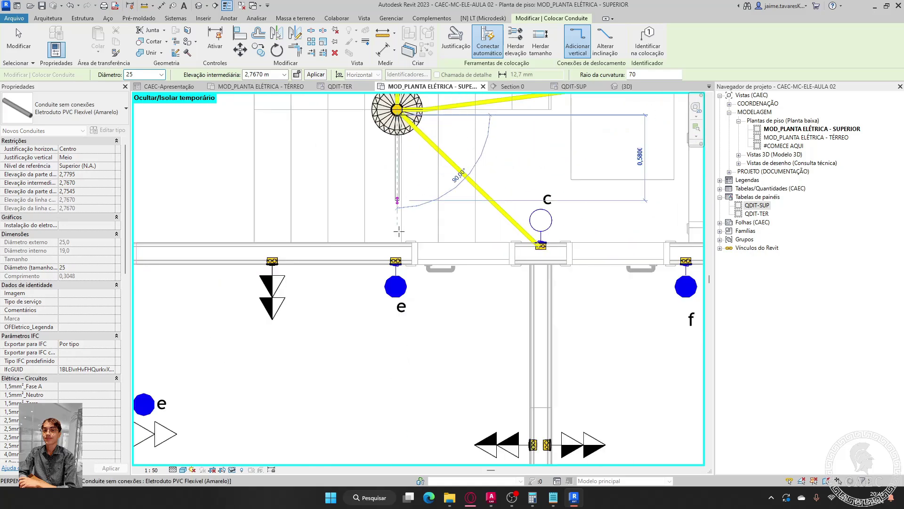
middle_drag(417, 268, 417, 151)
scroll(323, 399, up, 3)
scroll(323, 397, up, 2)
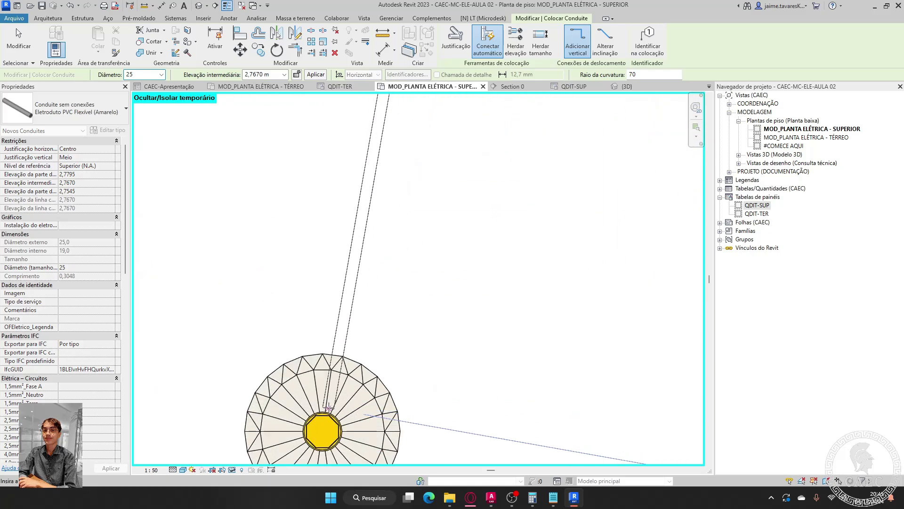
click(322, 415)
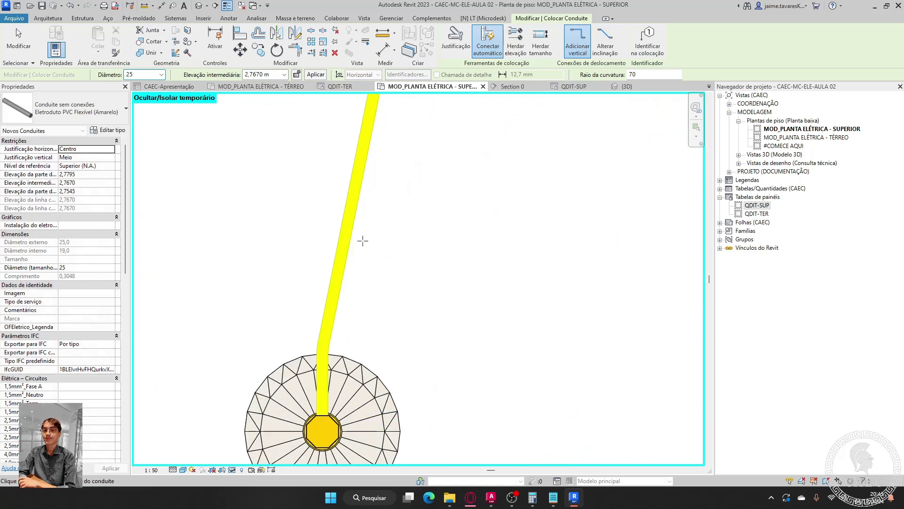
- Examine the free connectors on stair light c and bedroom light e and the possible conduit routes to ceiling light f in the other bedroom
scroll(363, 242, down, 4)
middle_drag(390, 258, 368, 320)
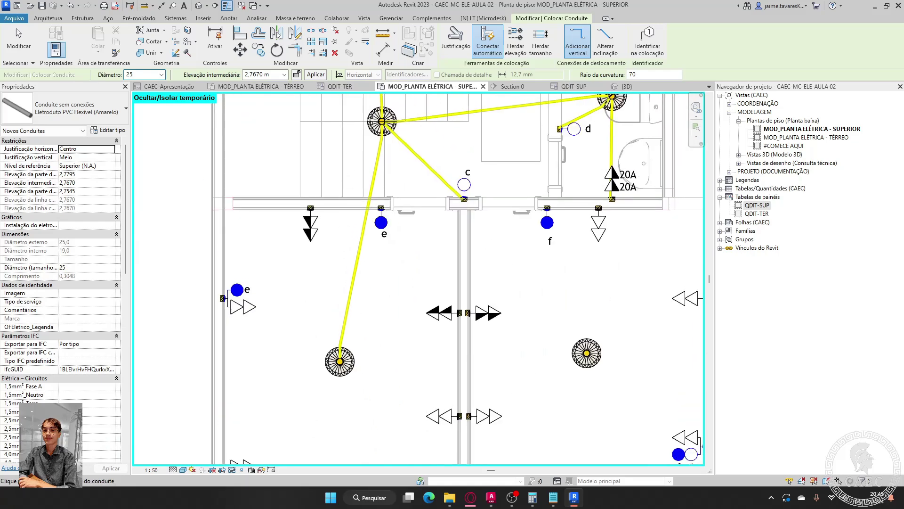
scroll(373, 120, up, 2)
middle_drag(436, 236, 406, 318)
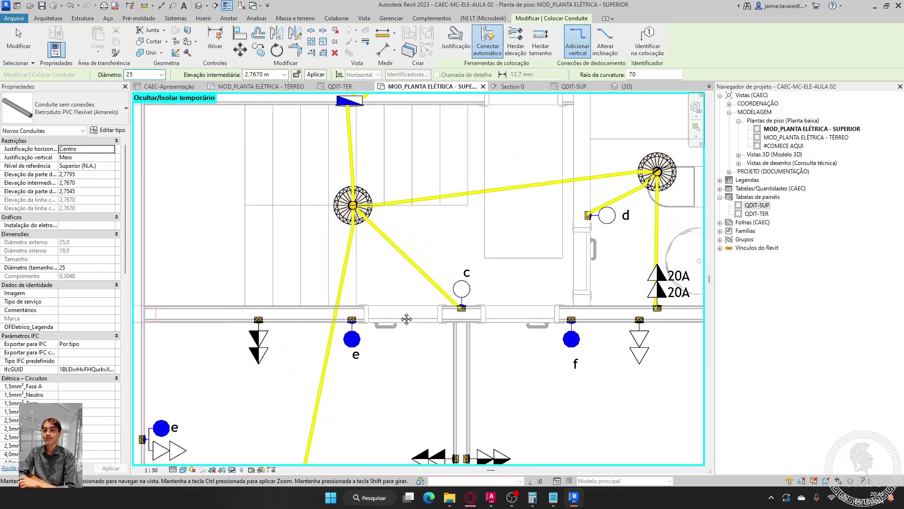
scroll(371, 172, up, 2)
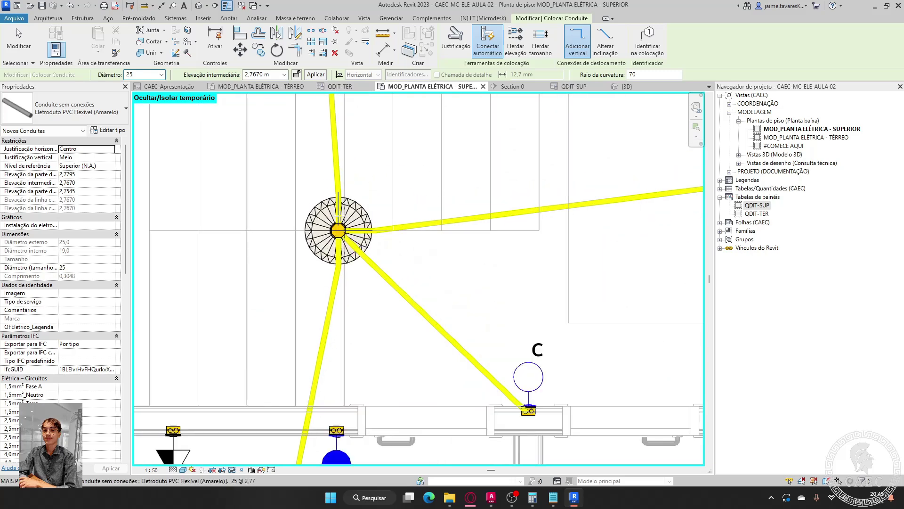
scroll(349, 219, up, 4)
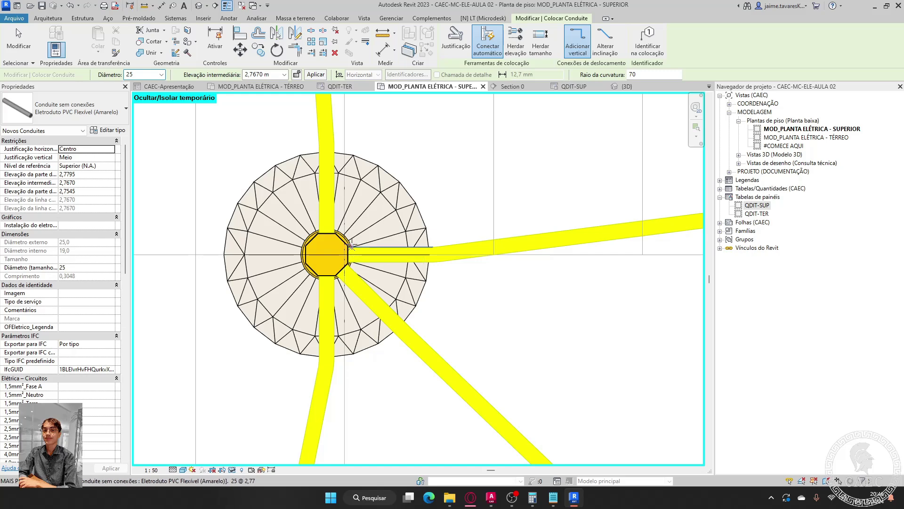
scroll(351, 245, down, 6)
middle_drag(528, 309, 443, 152)
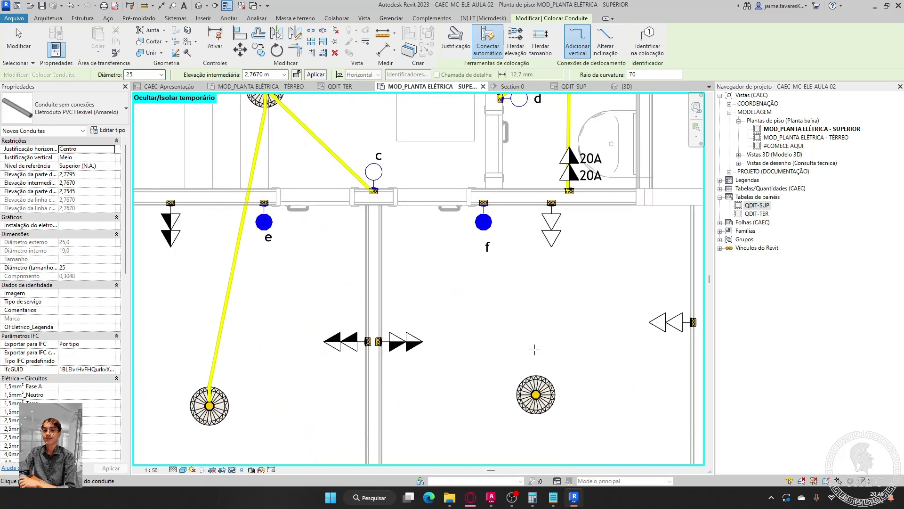
scroll(331, 273, up, 5)
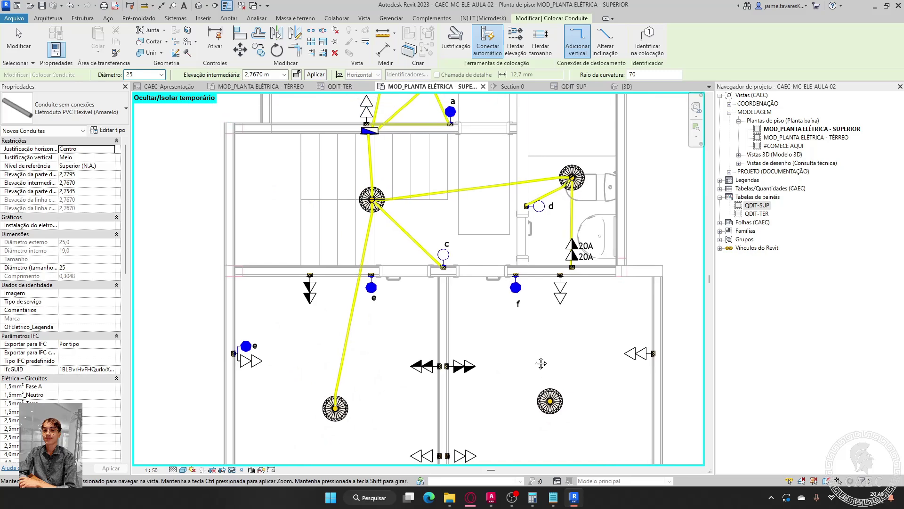
scroll(331, 273, up, 1)
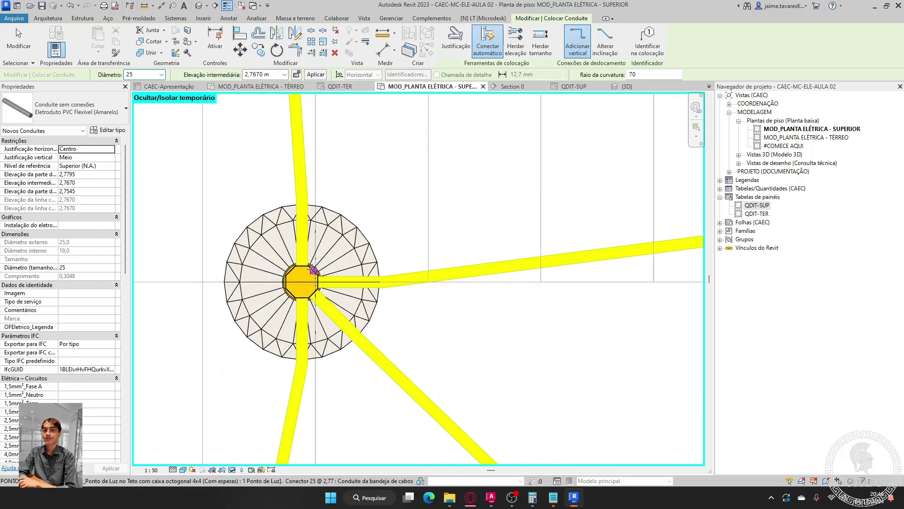
scroll(450, 213, down, 5)
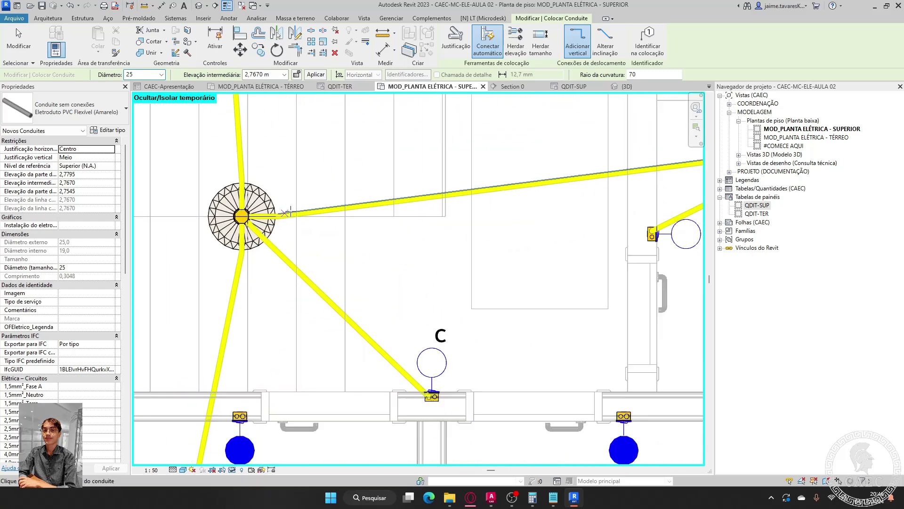
middle_drag(463, 416, 498, 393)
scroll(347, 210, up, 6)
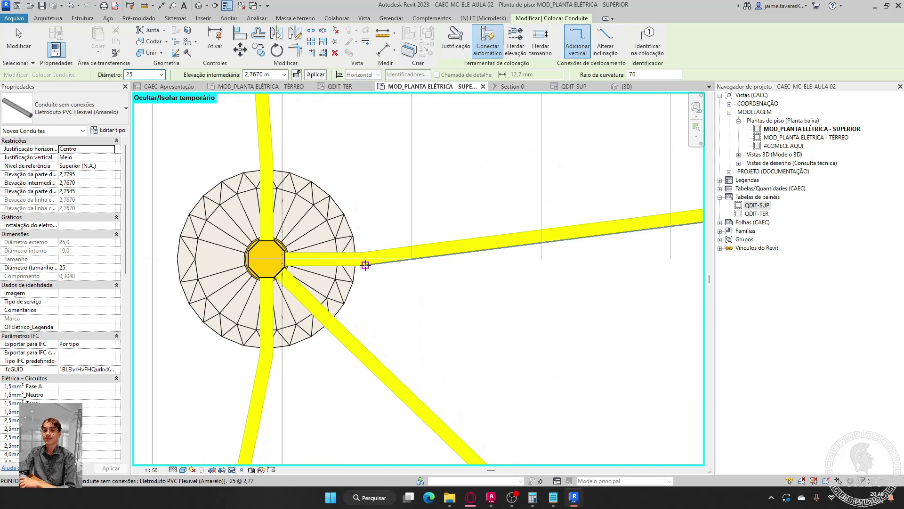
click(280, 245)
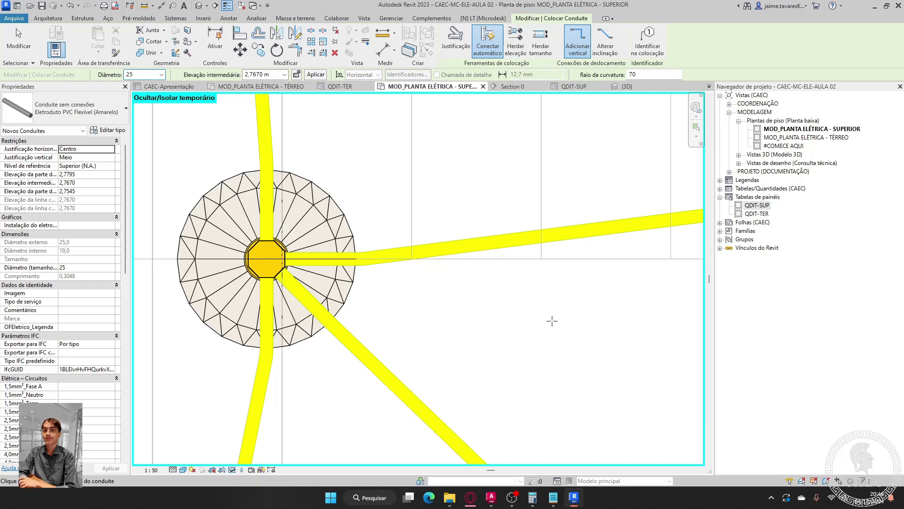
scroll(552, 321, down, 3)
middle_drag(552, 321, 352, 198)
scroll(443, 301, down, 3)
middle_drag(443, 301, 400, 162)
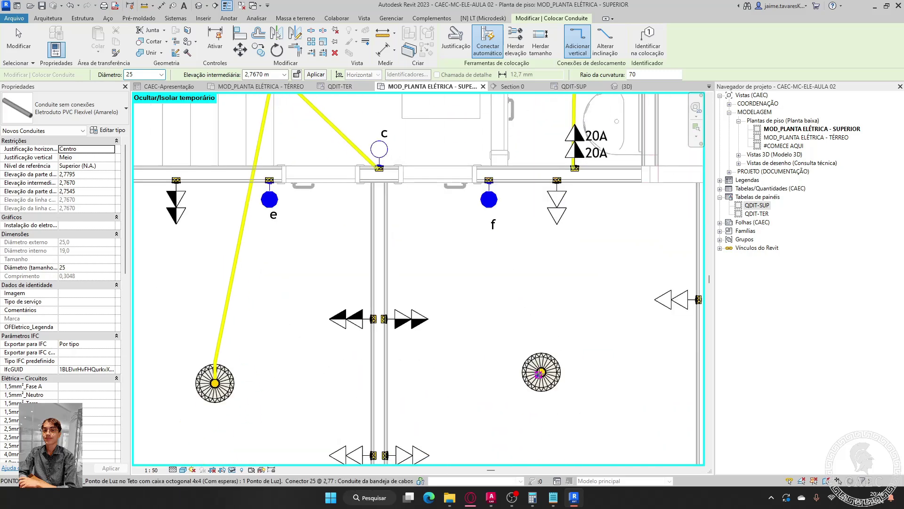
middle_drag(382, 366, 488, 372)
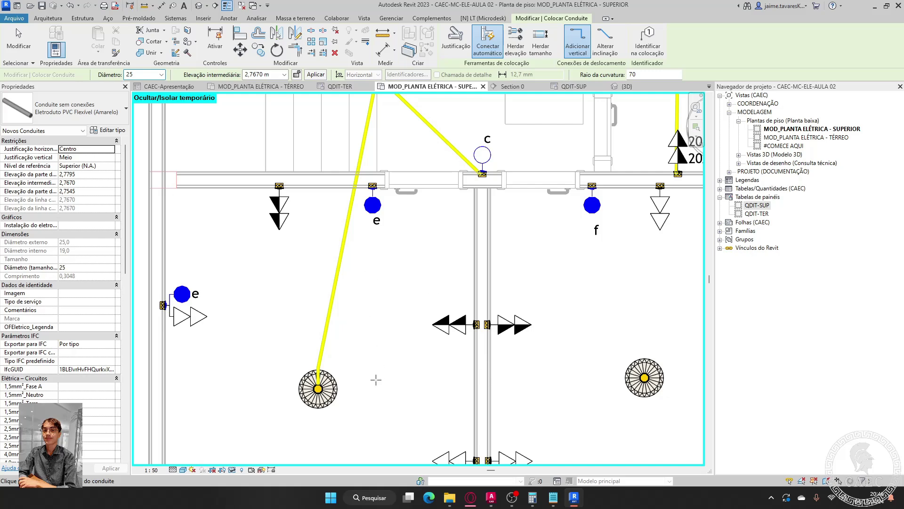
click(320, 386)
scroll(582, 357, down, 2)
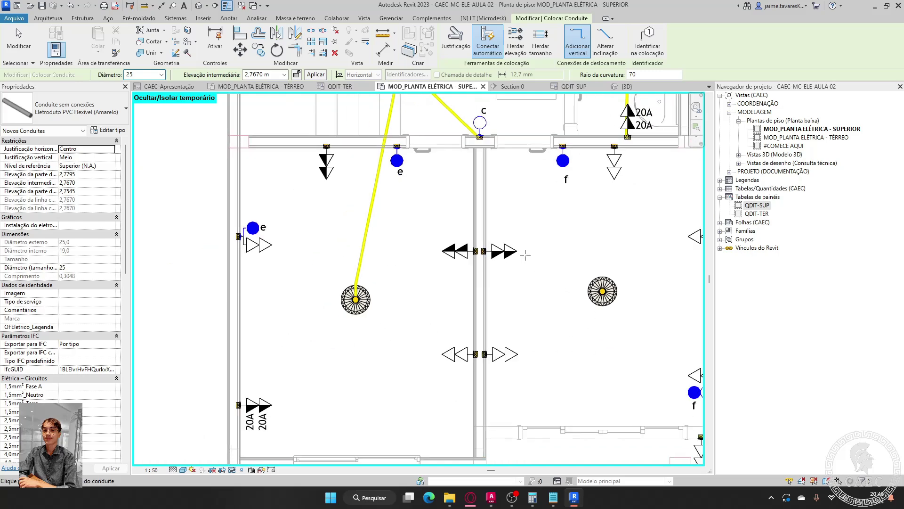
- Draw a 25 mm conduit from bedroom light e's connector facing the shared wall to ceiling light f in the other bedroom
scroll(420, 376, down, 3)
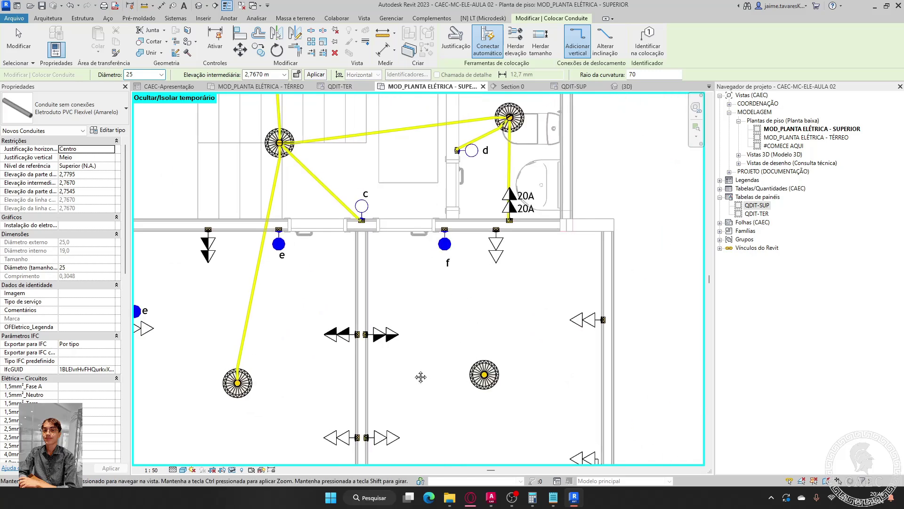
scroll(474, 267, up, 4)
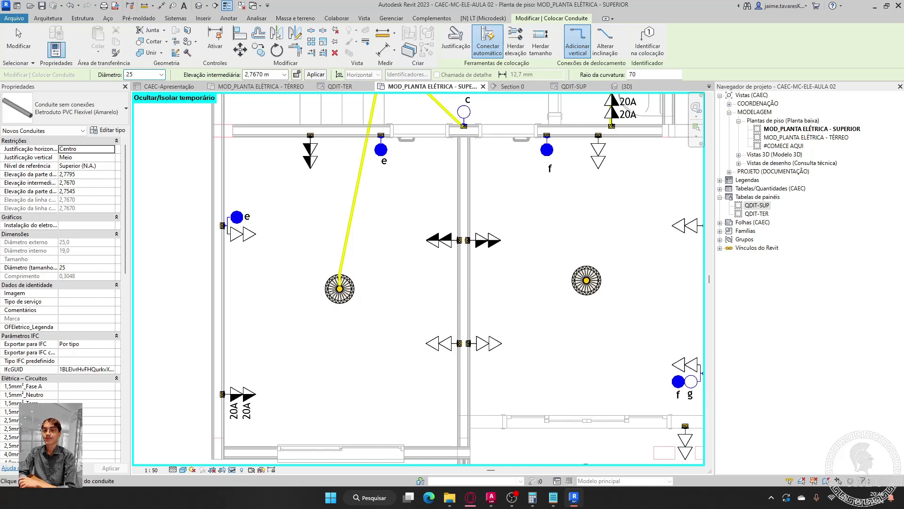
middle_drag(564, 310, 529, 286)
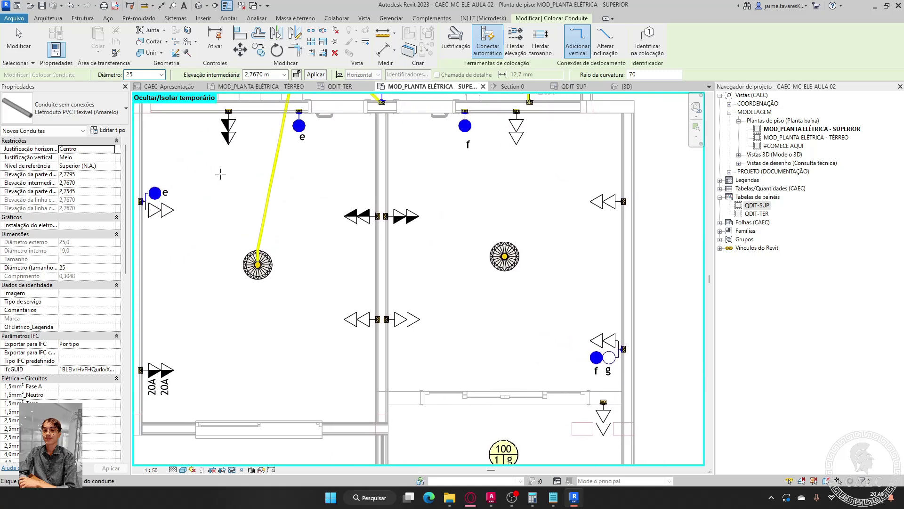
scroll(293, 272, down, 2)
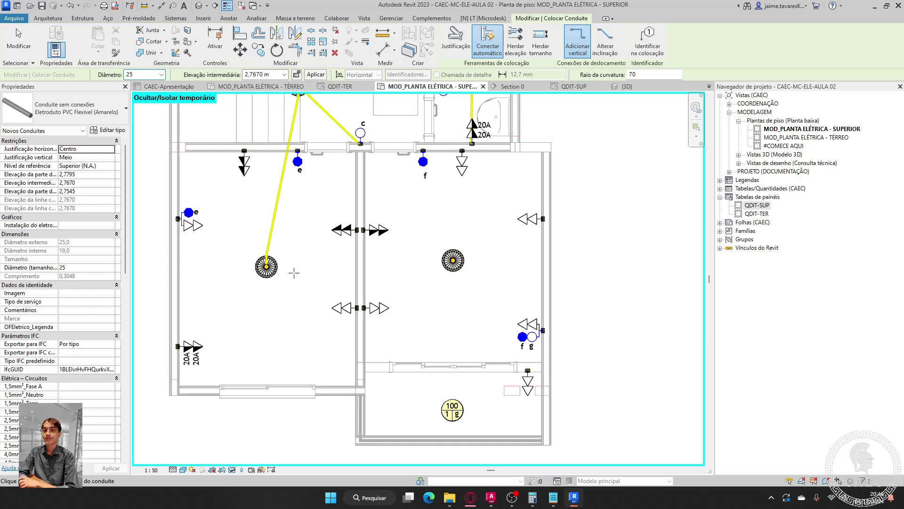
scroll(289, 267, up, 8)
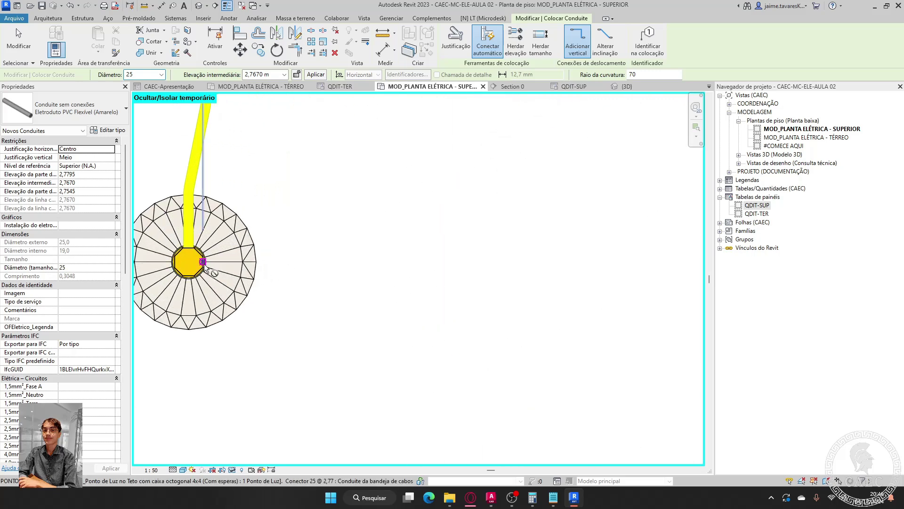
click(204, 264)
scroll(204, 264, down, 5)
scroll(554, 261, up, 3)
scroll(554, 261, up, 2)
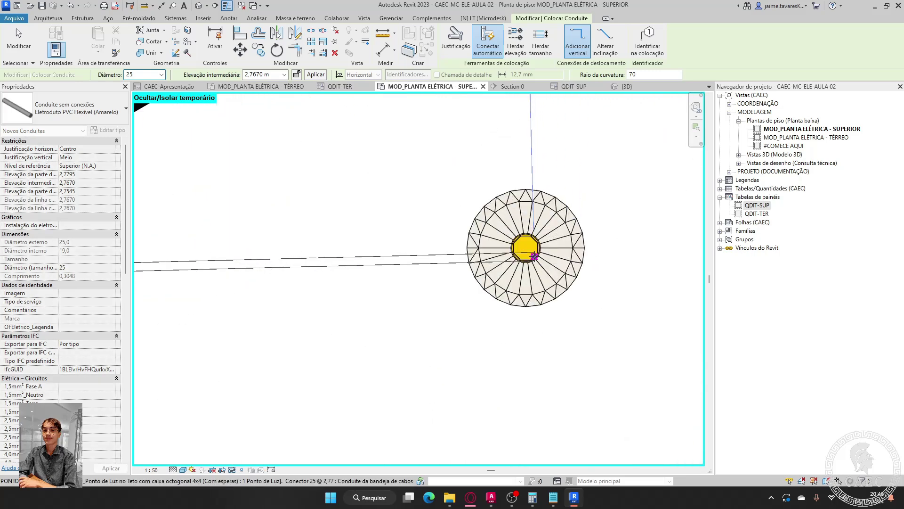
click(514, 247)
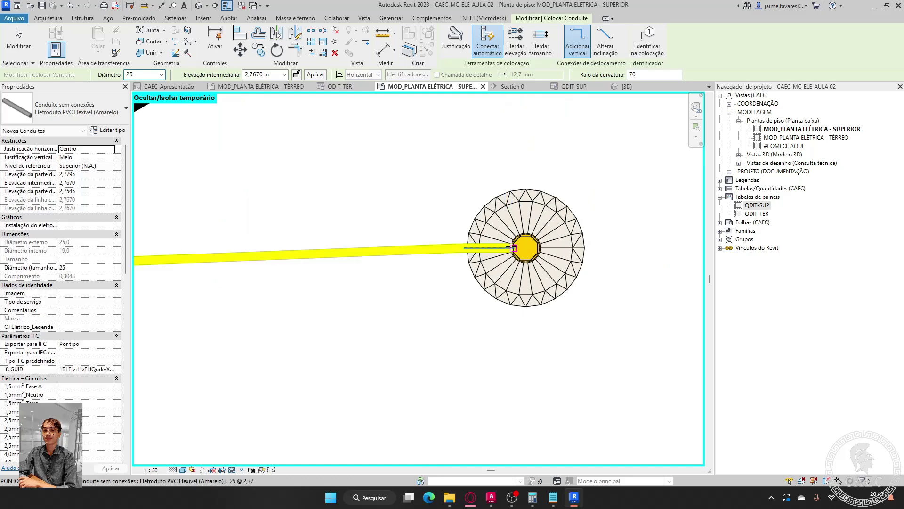
- Draw a 25 mm conduit from bedroom light f's connector facing the balcony to balcony light g
scroll(514, 247, down, 5)
middle_drag(434, 210, 500, 207)
scroll(526, 304, down, 2)
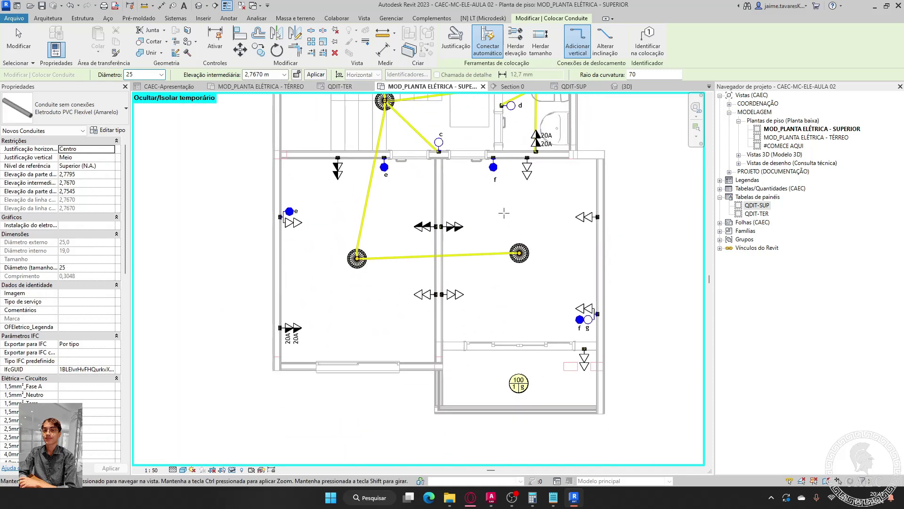
scroll(481, 193, up, 8)
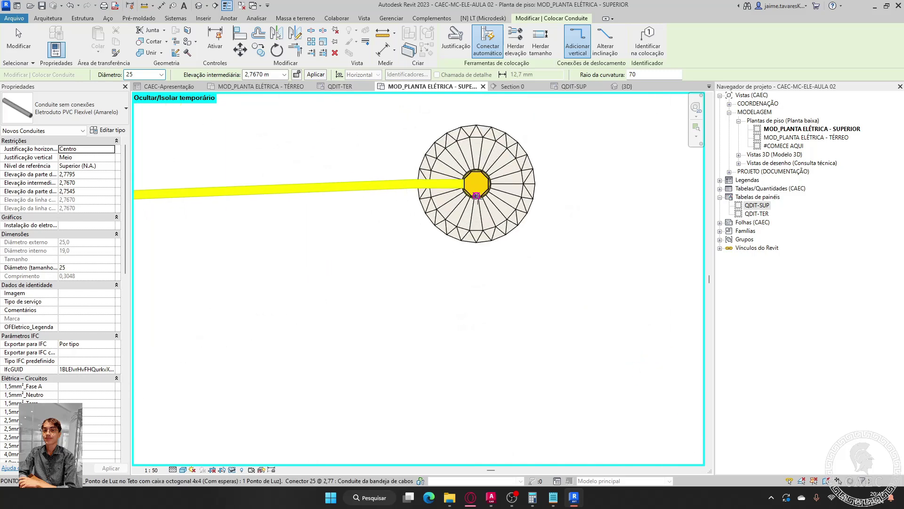
middle_drag(466, 358, 475, 177)
scroll(480, 225, up, 3)
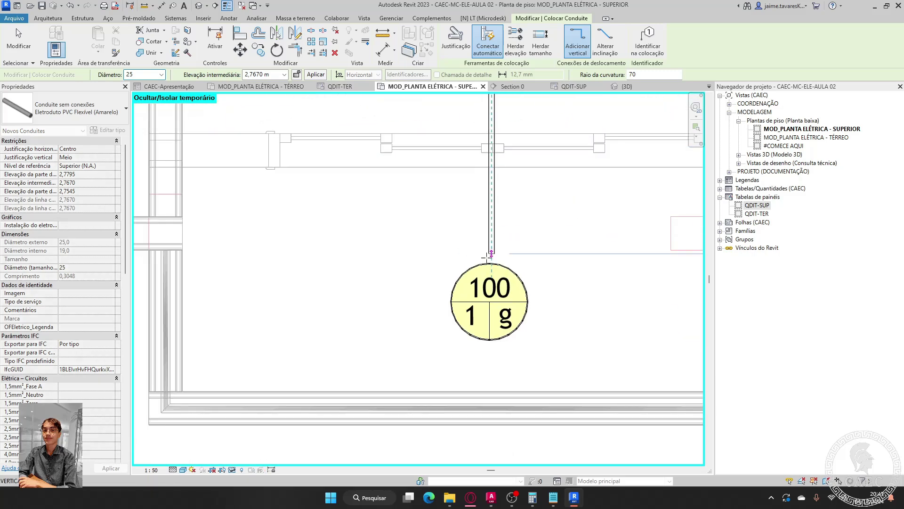
click(491, 262)
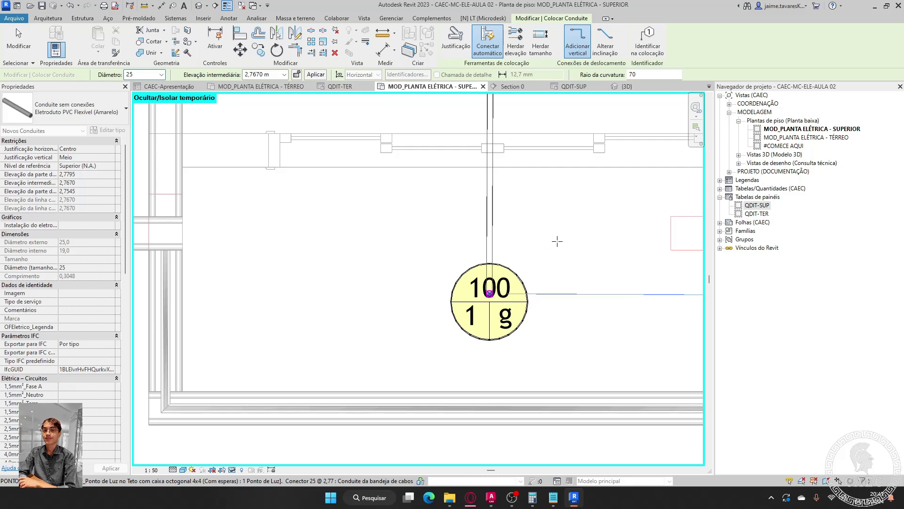
scroll(521, 319, down, 1)
middle_drag(521, 319, 499, 357)
scroll(417, 379, up, 2)
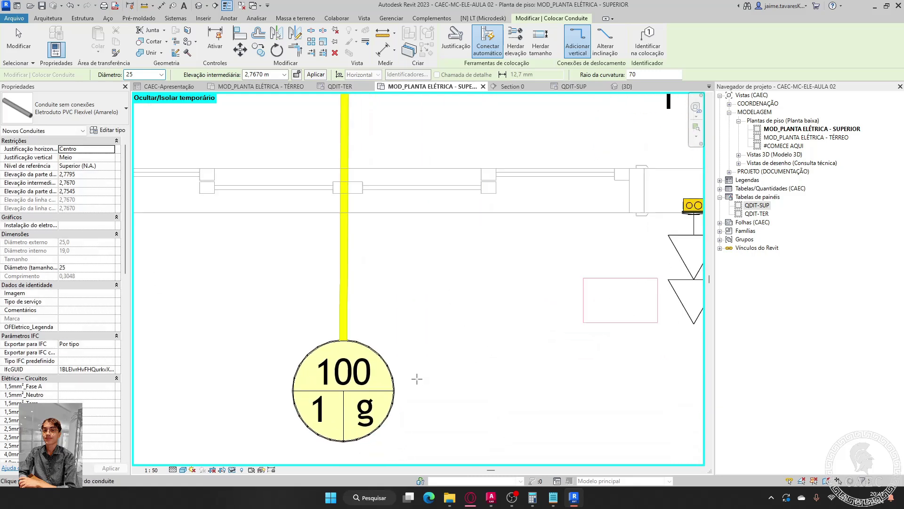
scroll(417, 378, up, 1)
key(Escape)
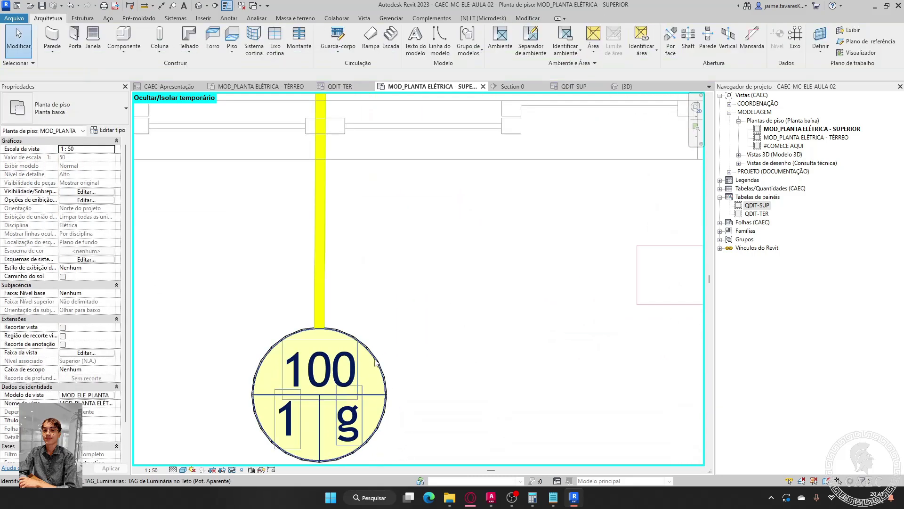
- Hide balcony light g's tag and draw a 25 mm conduit from the light's diagonal connector to the balcony outlet, using Conector 95 at 3,85
click(375, 362)
key(Escape)
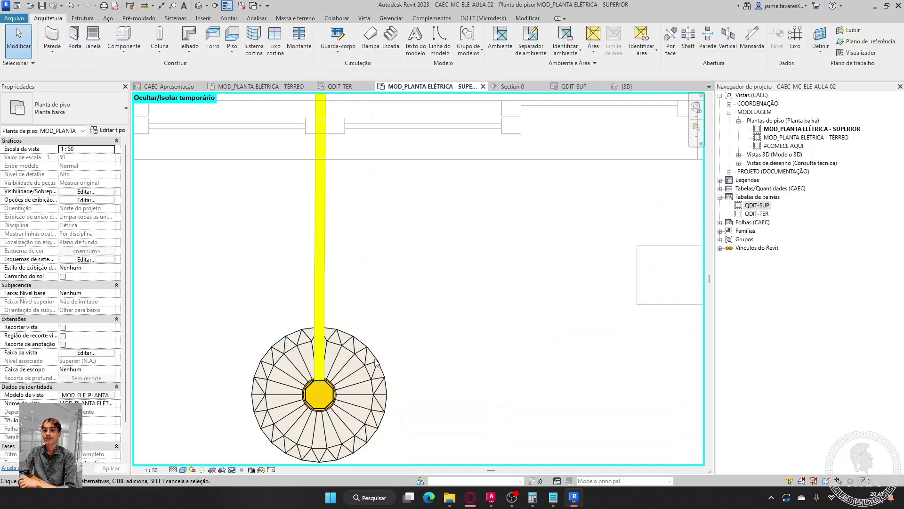
click(331, 388)
right_click(331, 387)
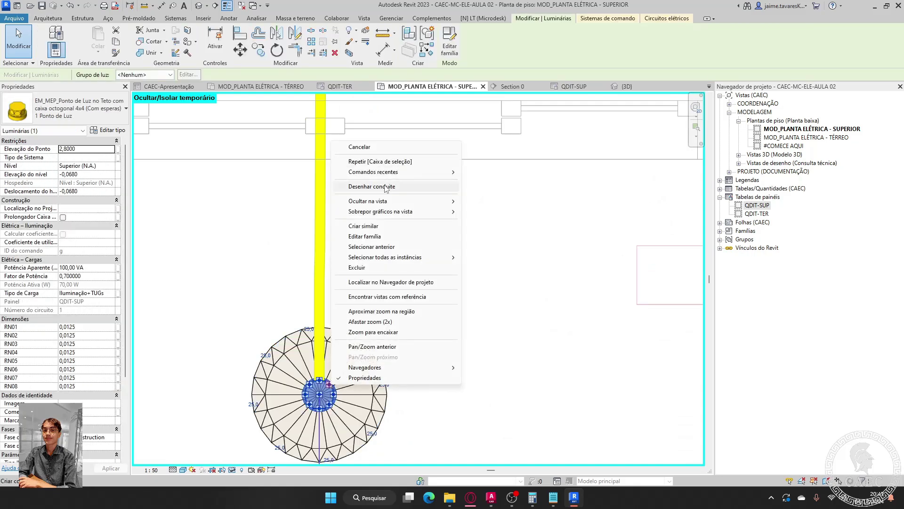
click(385, 186)
scroll(349, 276, up, 3)
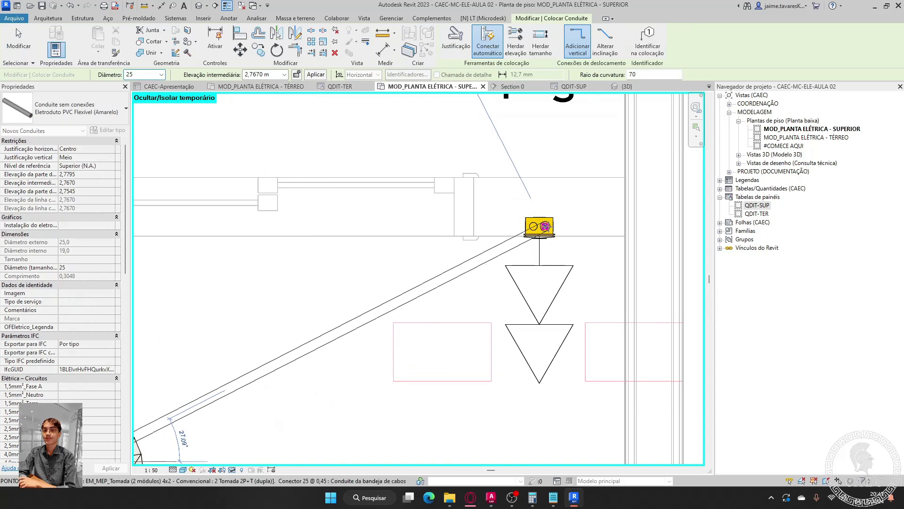
click(545, 226)
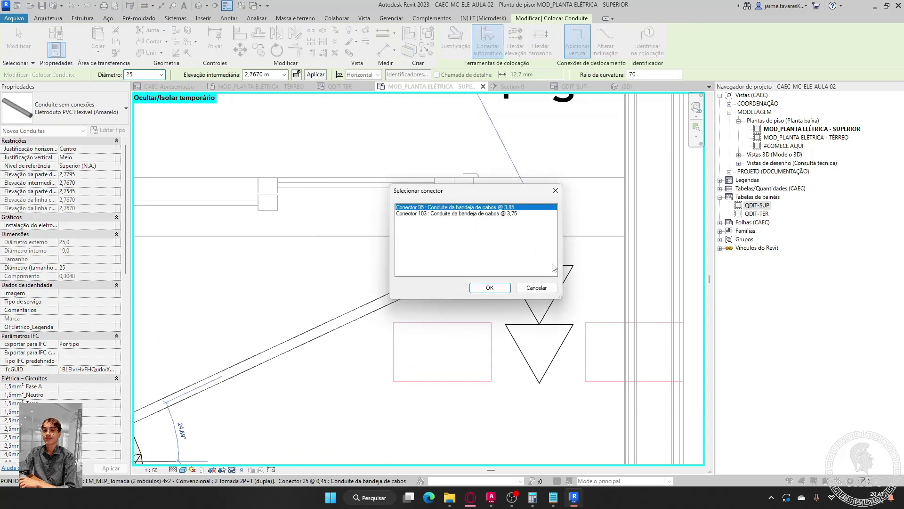
click(500, 289)
scroll(527, 291, down, 3)
key(Escape)
key(Escape)
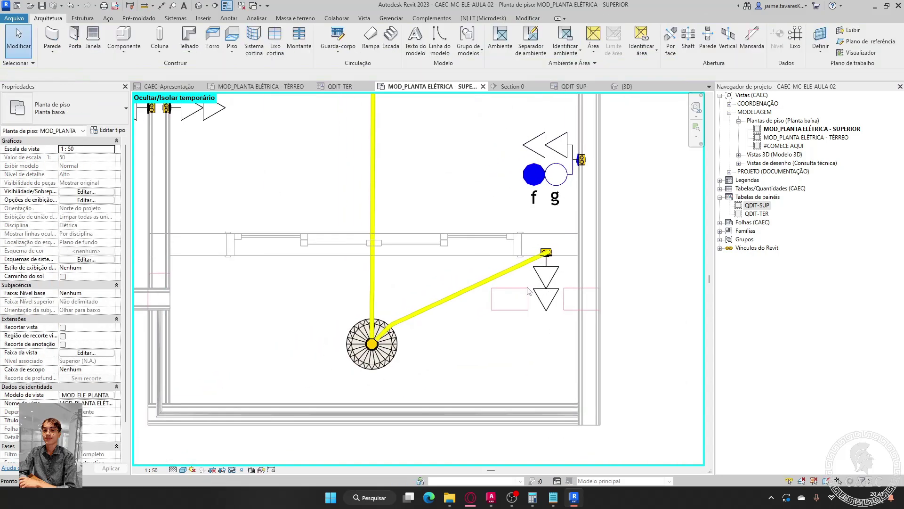
- Draw a 25 mm conduit from bedroom light e's diagonal connector to the half-filled double outlet on the shared wall, using Conector 95
scroll(527, 291, down, 5)
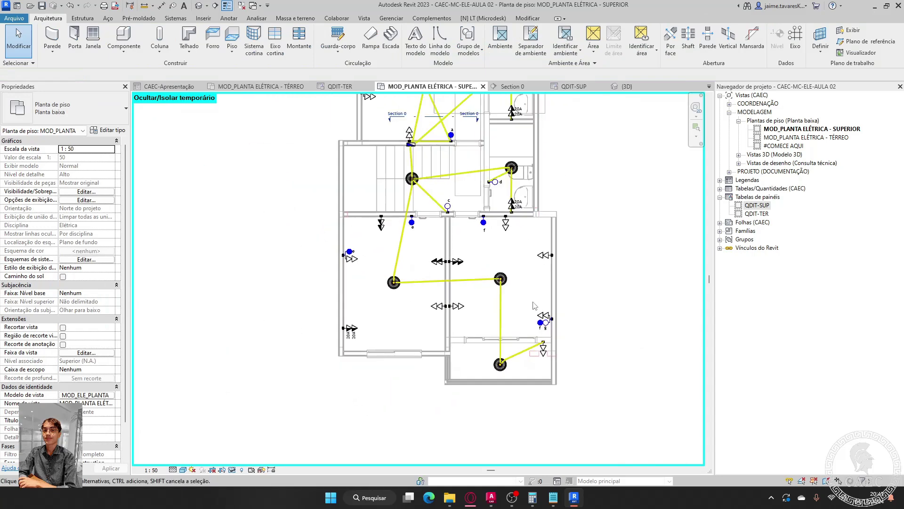
scroll(426, 285, up, 2)
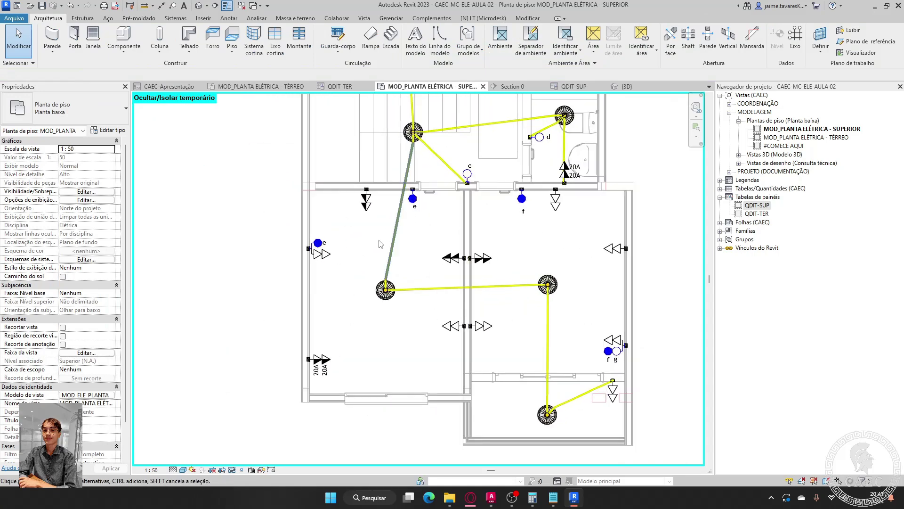
scroll(419, 222, down, 2)
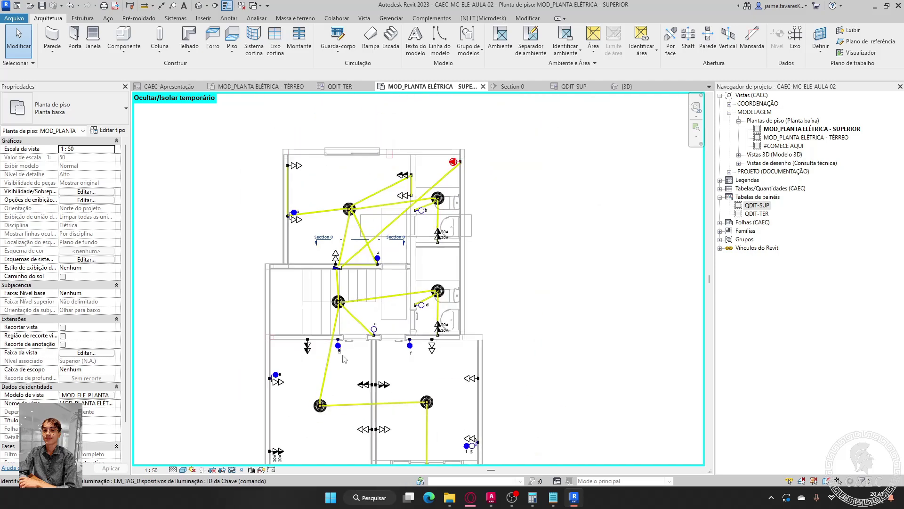
middle_drag(419, 222, 433, 281)
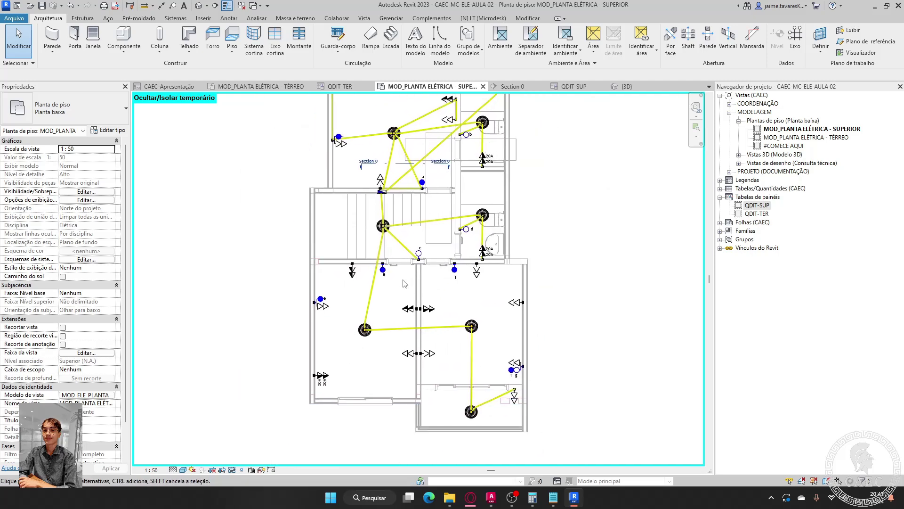
scroll(380, 326, up, 5)
scroll(362, 335, up, 5)
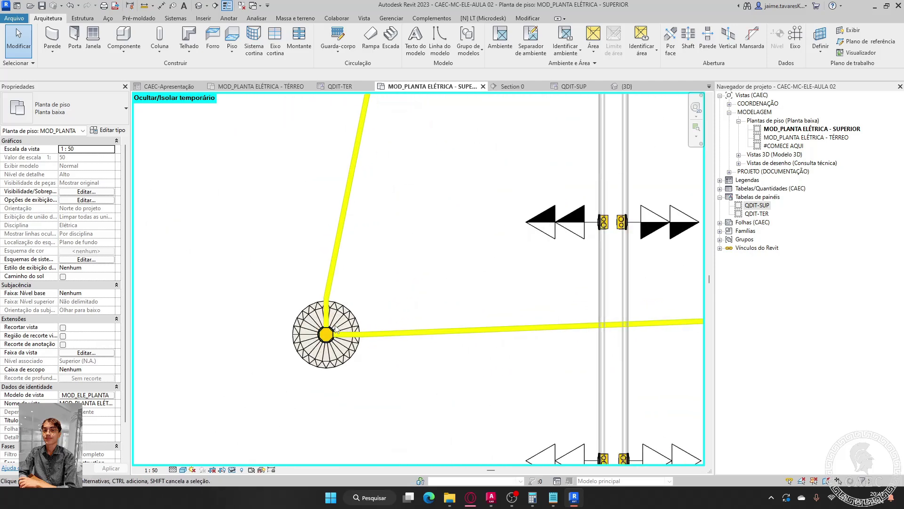
click(328, 337)
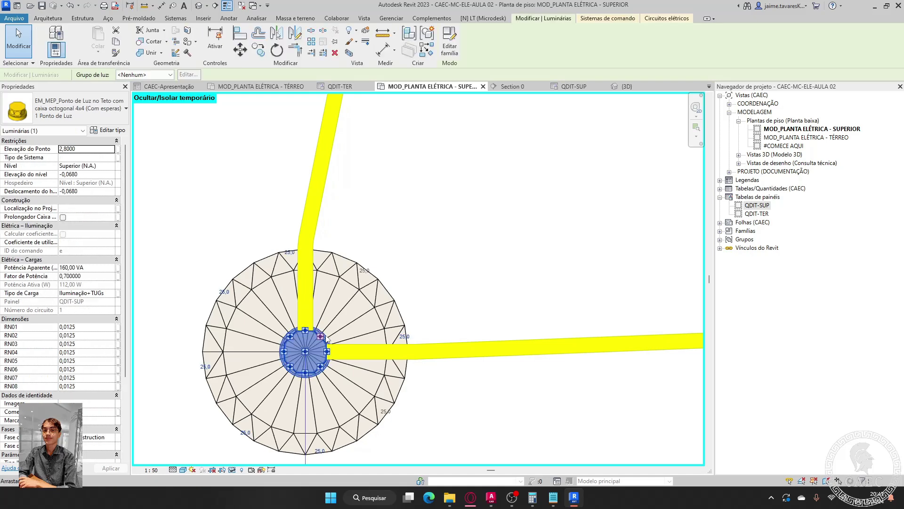
right_click(324, 339)
click(364, 138)
middle_drag(642, 246, 228, 277)
scroll(535, 233, up, 2)
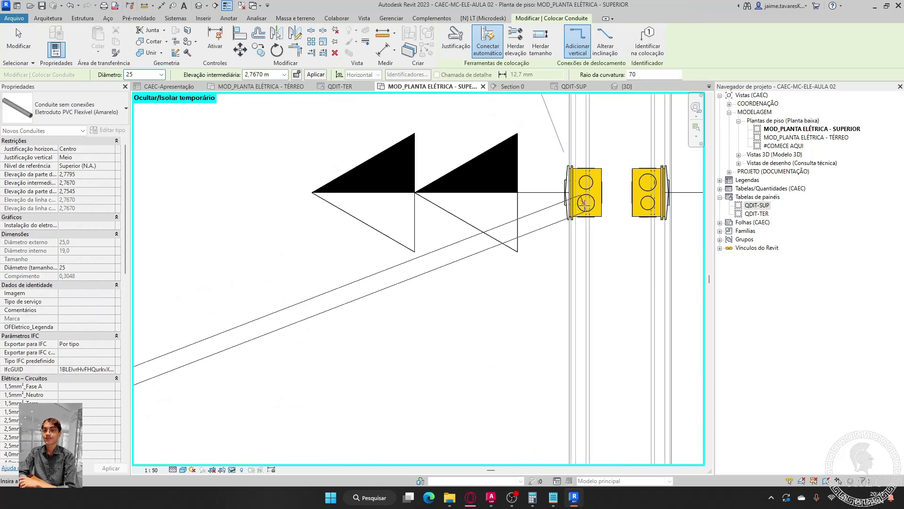
click(586, 203)
click(490, 287)
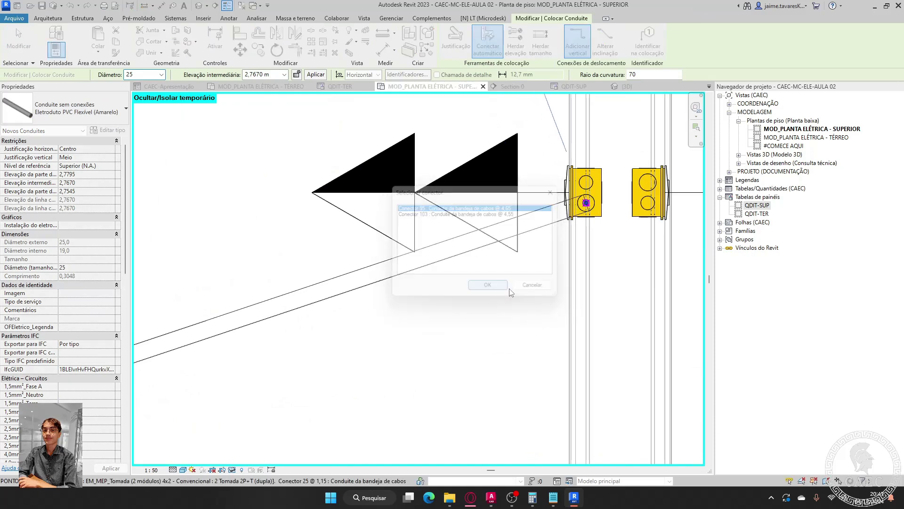
- Link bedroom e's two shared-wall outlets with a 25 mm conduit from Conector 100 at 4,60 to Conector 95 at 3,85
middle_drag(602, 246, 509, 229)
middle_drag(514, 276, 474, 223)
scroll(504, 121, down, 3)
scroll(468, 193, up, 4)
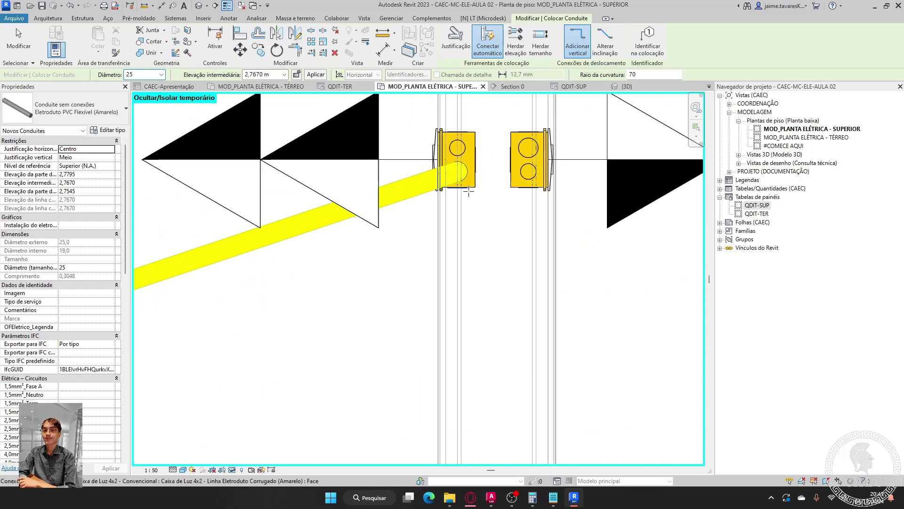
click(457, 187)
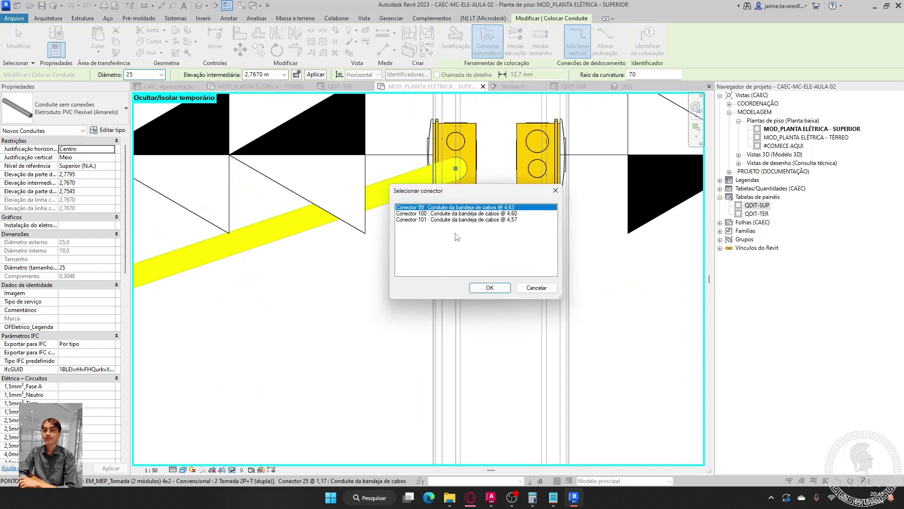
click(496, 214)
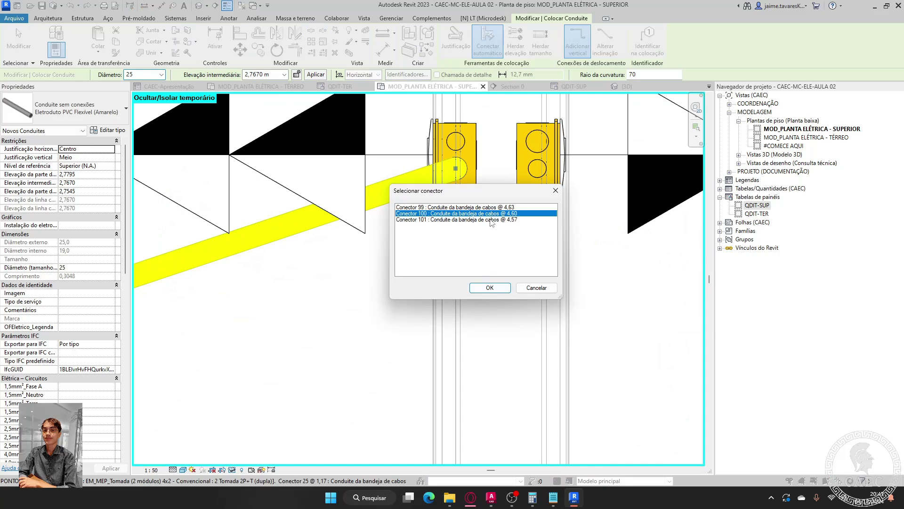
click(489, 287)
scroll(465, 370, up, 3)
middle_drag(454, 311, 452, 252)
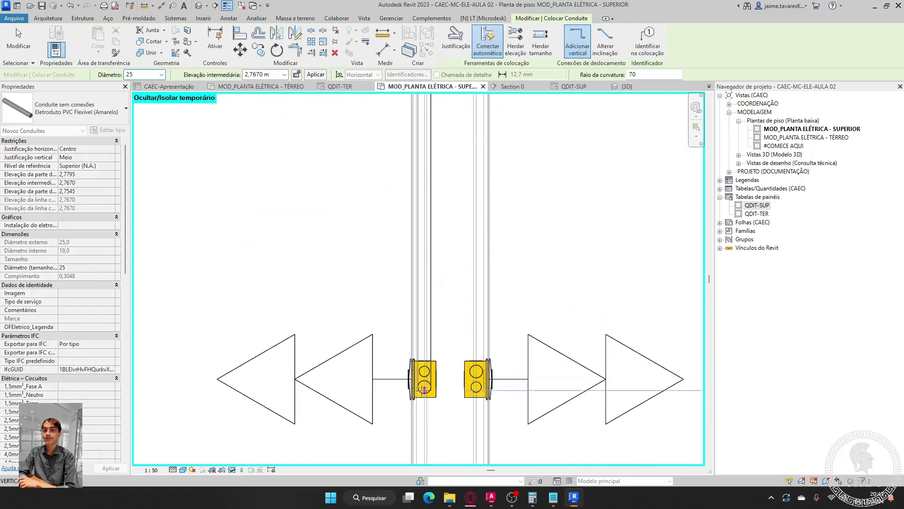
click(426, 387)
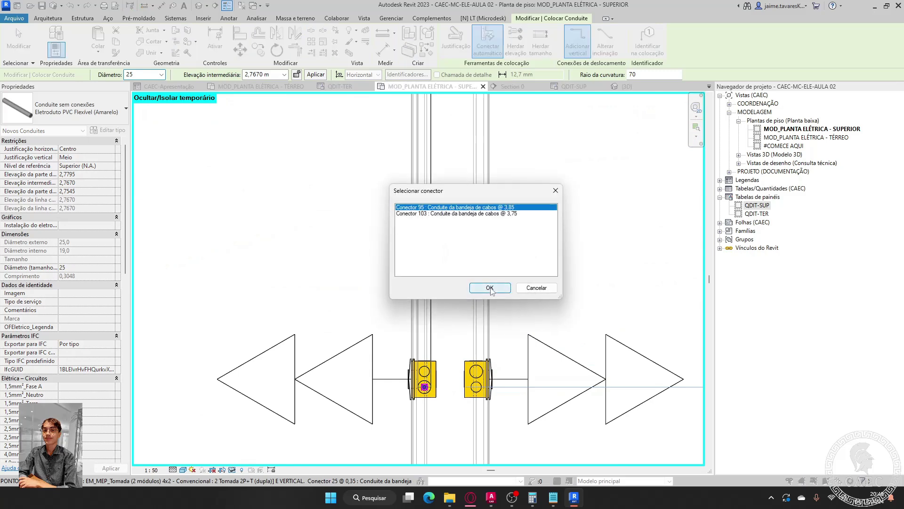
click(490, 288)
- Link bedroom f's two shared-wall outlets with a 25 mm conduit, ending at Conector 95 at 3,85
scroll(491, 283, down, 3)
scroll(420, 258, up, 4)
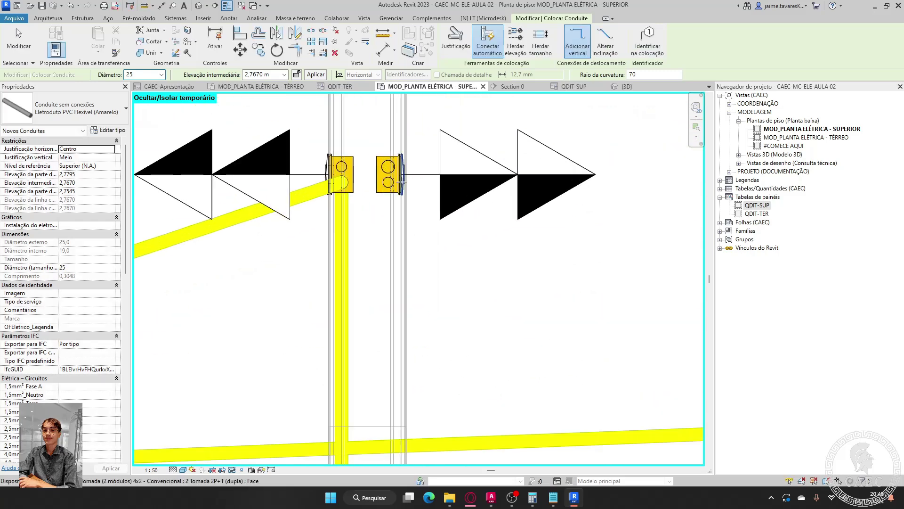
scroll(401, 181, up, 3)
click(378, 201)
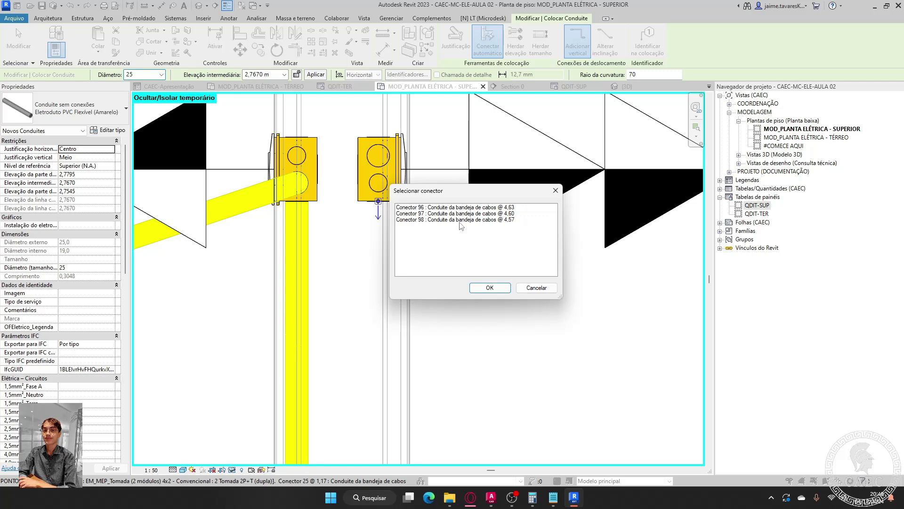
click(489, 287)
scroll(420, 329, down, 3)
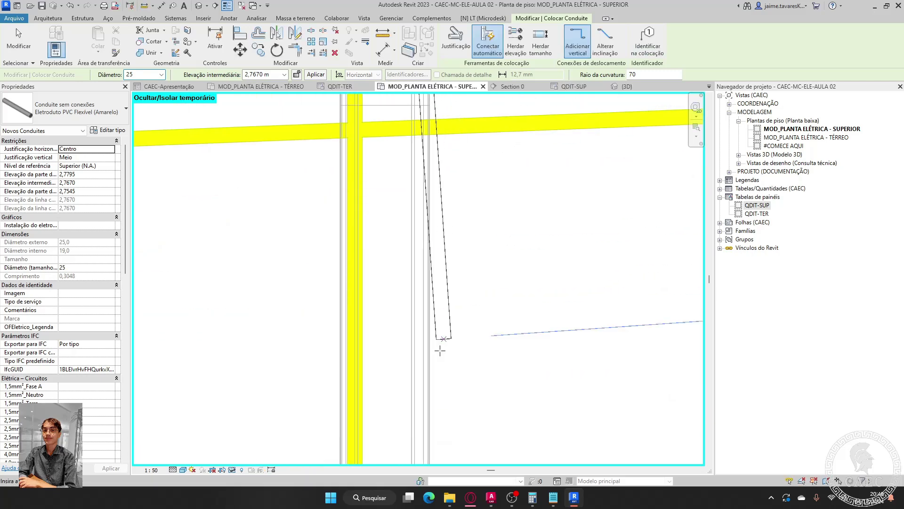
click(401, 390)
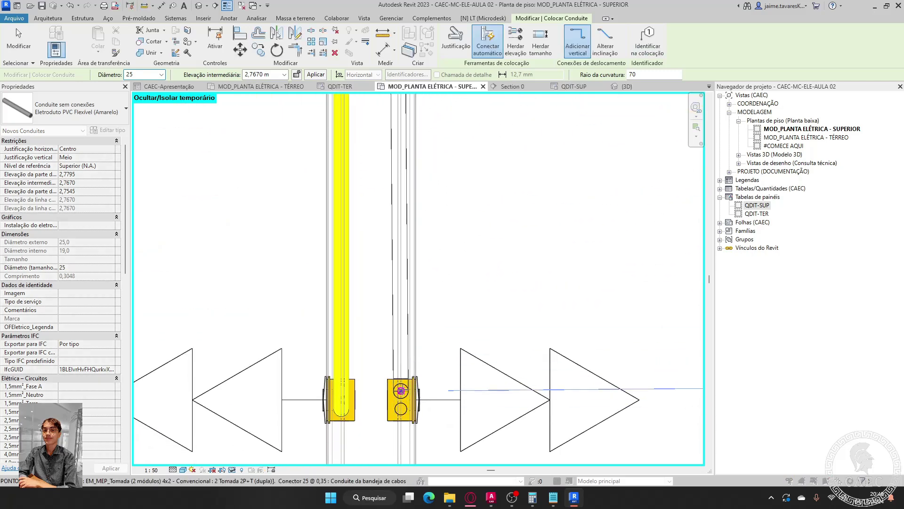
click(494, 288)
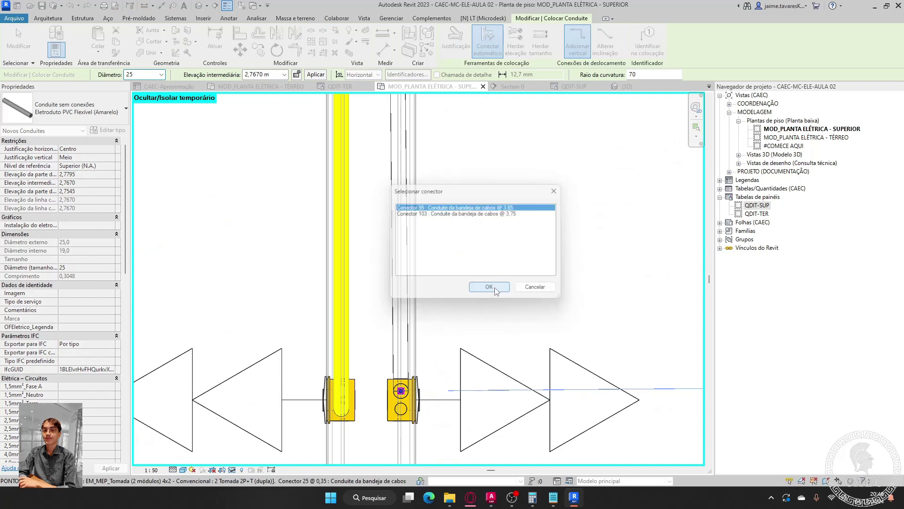
- Draw a 25 mm conduit from bedroom light f's diagonal connector to the half-filled double outlet on the shared wall
scroll(495, 286, down, 5)
middle_drag(484, 278, 431, 331)
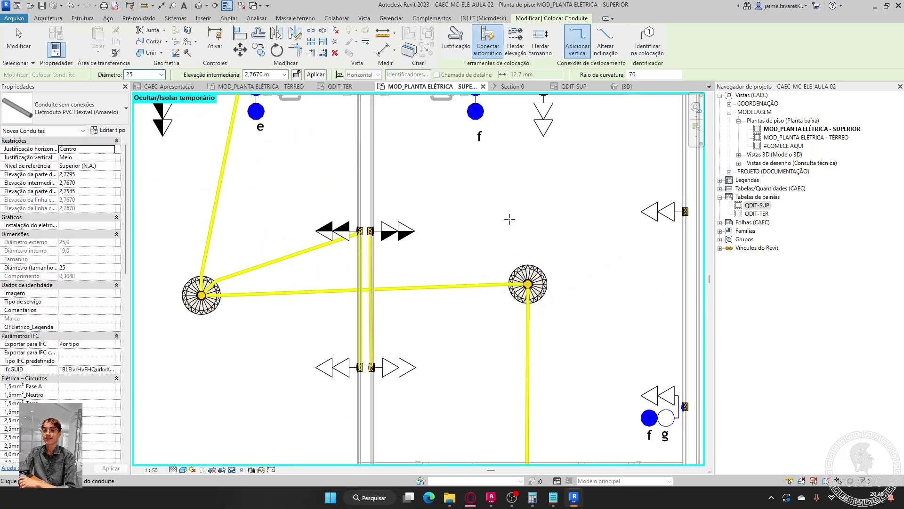
middle_drag(516, 226, 513, 243)
scroll(507, 275, up, 3)
click(581, 322)
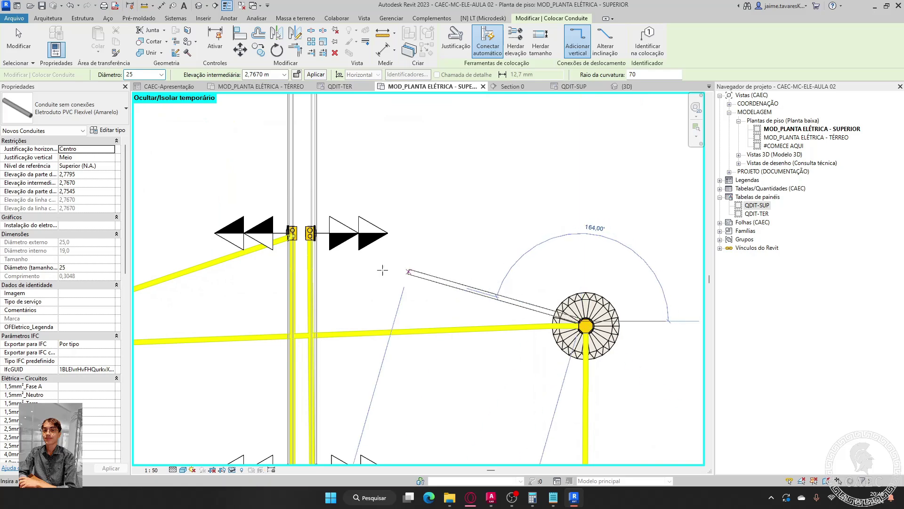
scroll(301, 227, up, 5)
click(329, 236)
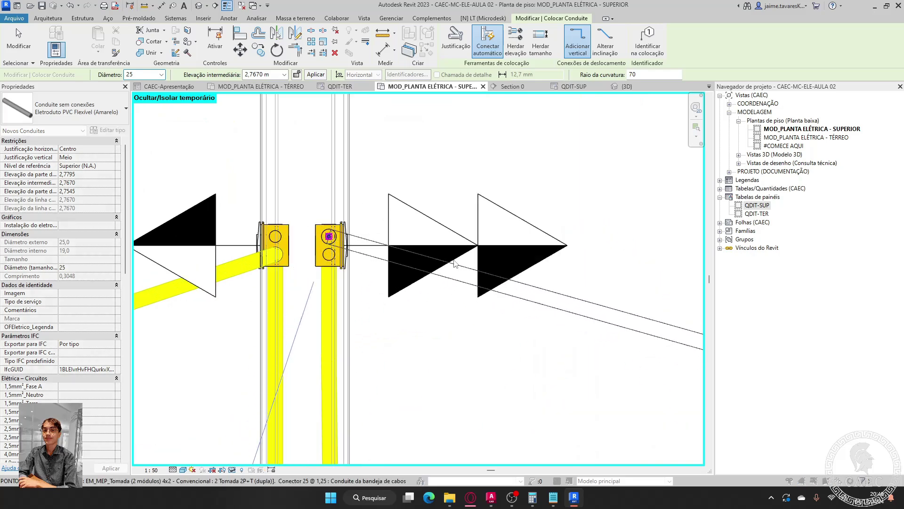
click(489, 288)
- Draw a 25 mm conduit from bedroom light f to switch f by the door, using Conector 95 at 4,65
scroll(518, 235, down, 5)
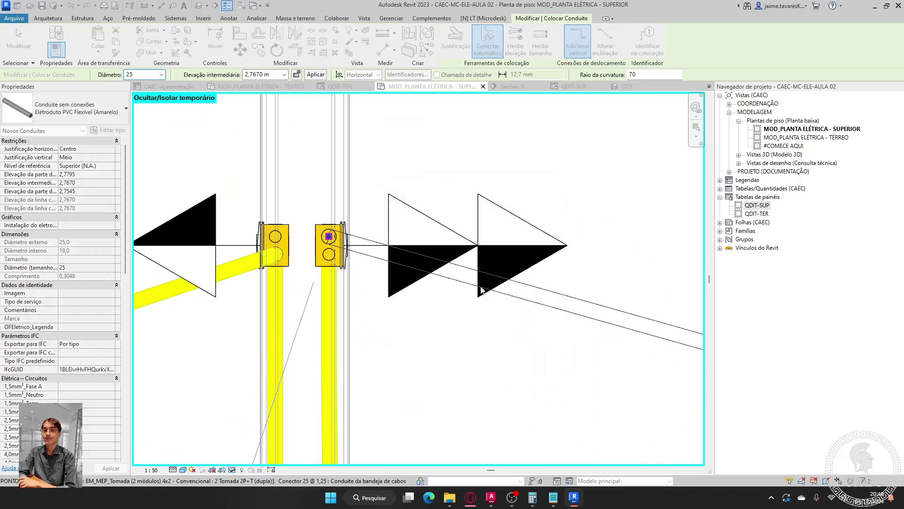
middle_drag(545, 222, 394, 269)
scroll(449, 254, down, 1)
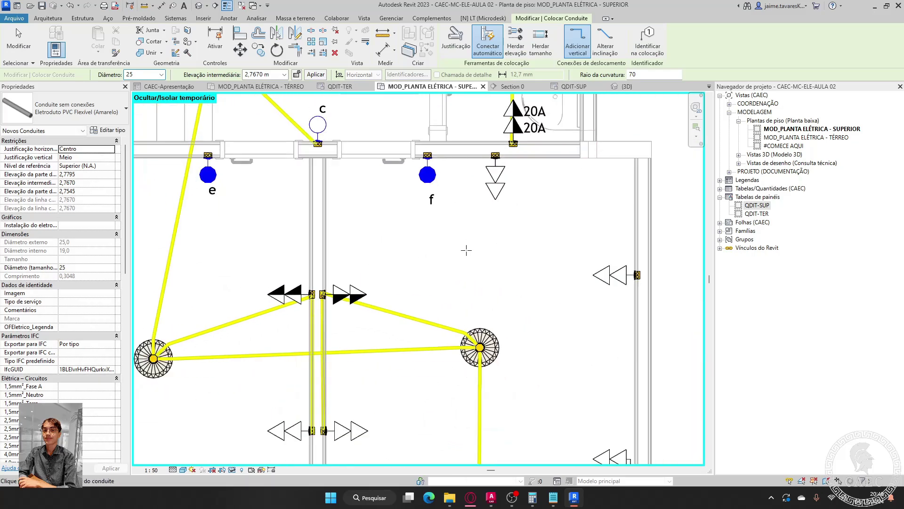
middle_drag(466, 250, 400, 252)
scroll(417, 334, up, 4)
click(408, 375)
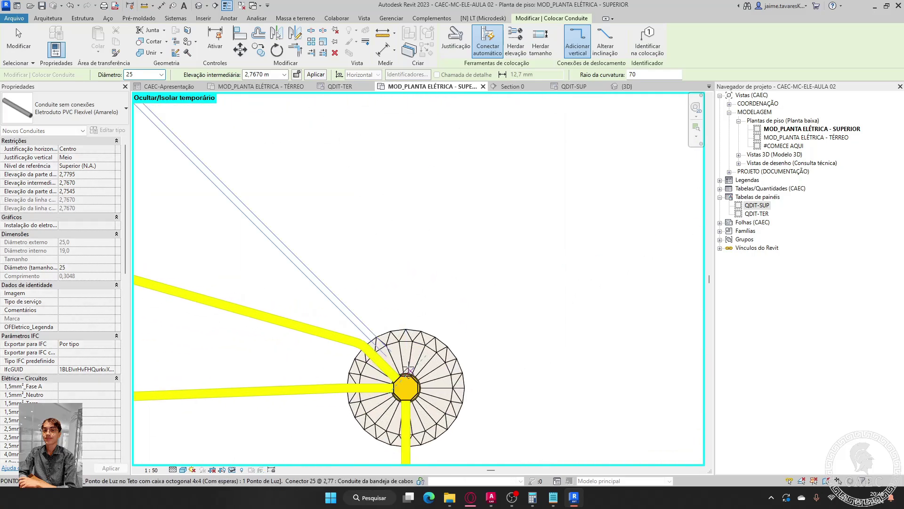
scroll(404, 156, down, 1)
middle_drag(404, 157, 443, 374)
middle_drag(402, 228, 456, 384)
scroll(396, 245, up, 2)
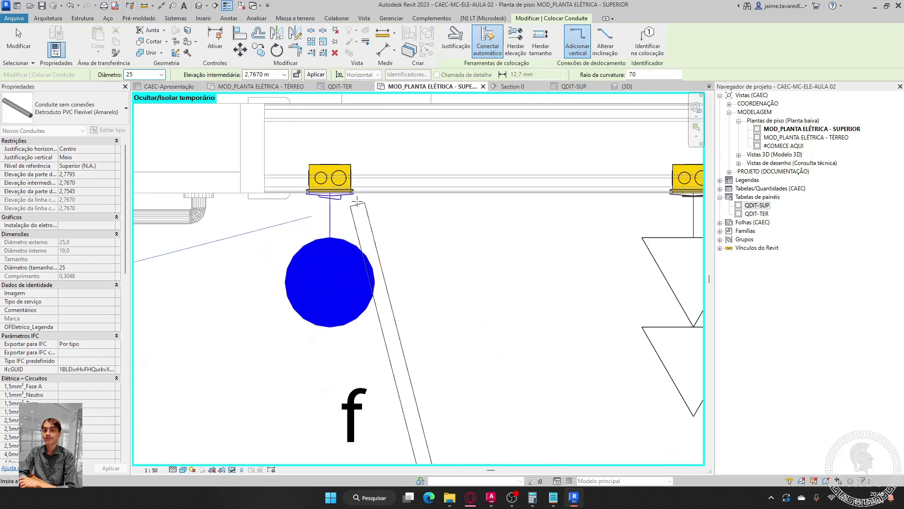
click(339, 178)
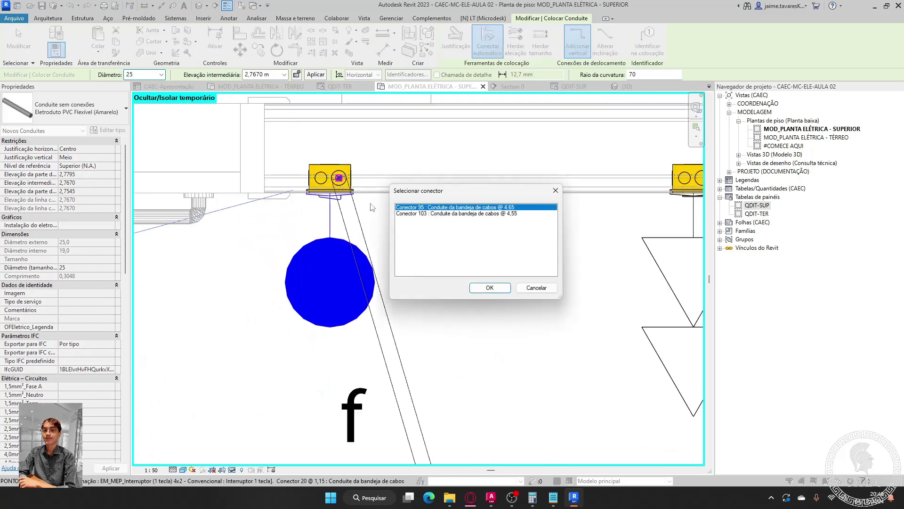
click(491, 288)
- Link switch f to the double outlet beside it with a 25 mm conduit from Conector 101 at 4,57 to Conector 95 at 3,85
scroll(381, 178, up, 1)
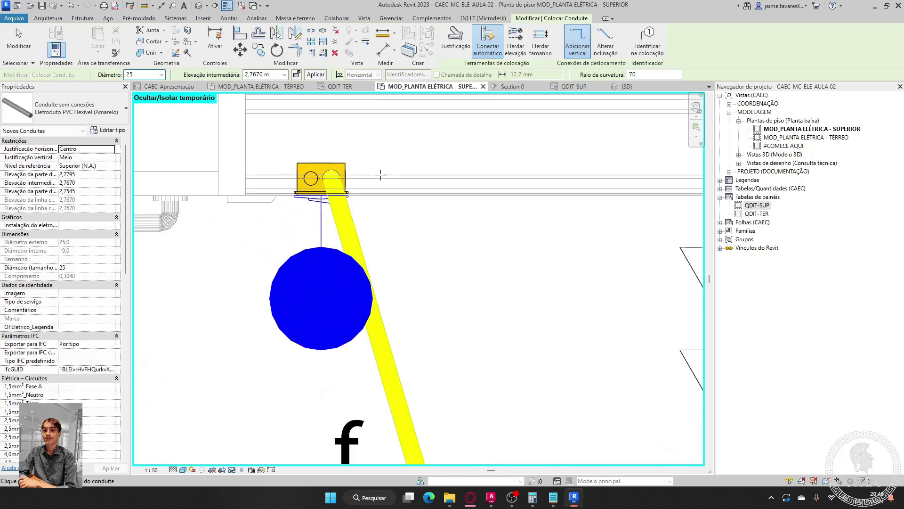
click(398, 197)
click(499, 220)
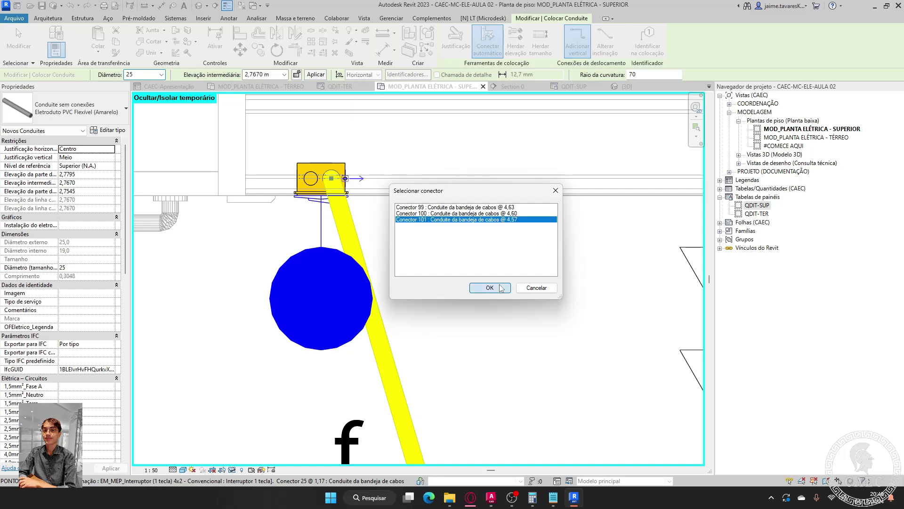
click(490, 287)
middle_drag(501, 289, 280, 289)
click(519, 190)
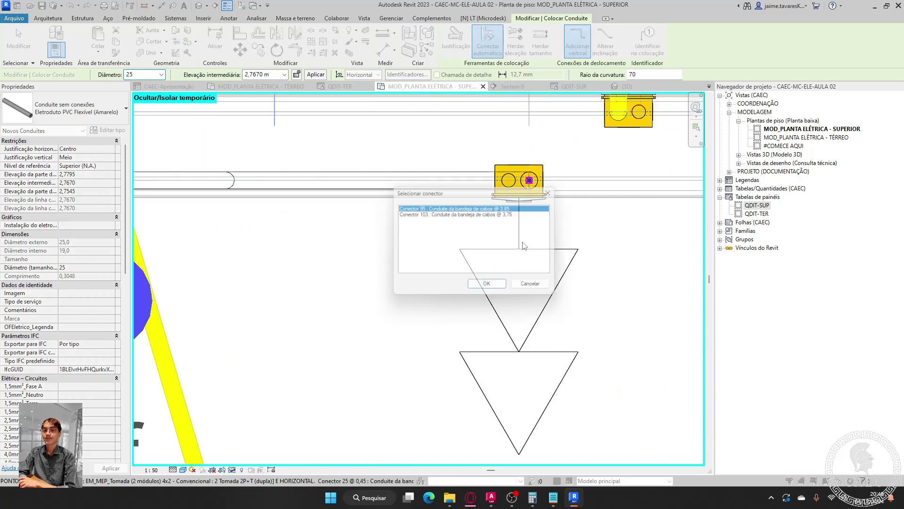
click(487, 284)
- Temporarily hide the double outlet that shares a box with switches f and g on bedroom f's outer wall
scroll(499, 264, down, 5)
middle_drag(548, 328, 448, 101)
scroll(457, 188, down, 1)
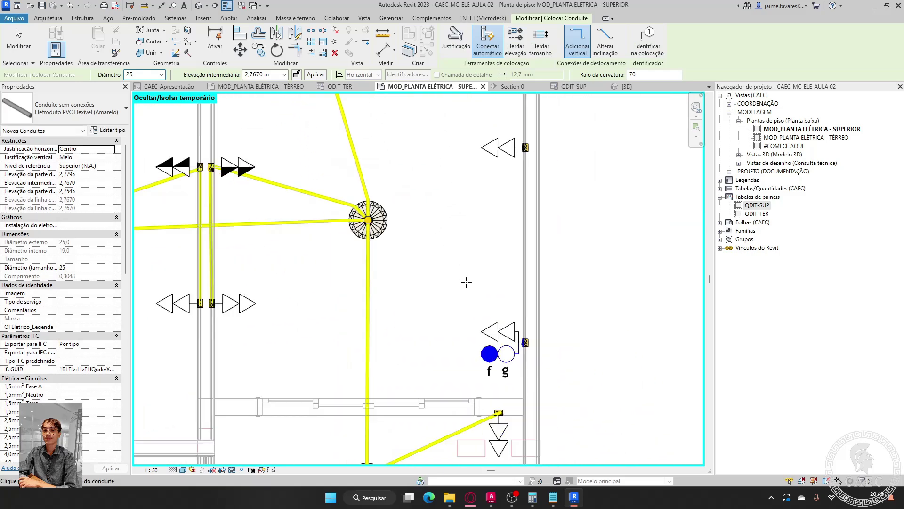
middle_drag(447, 189, 423, 151)
scroll(499, 323, up, 2)
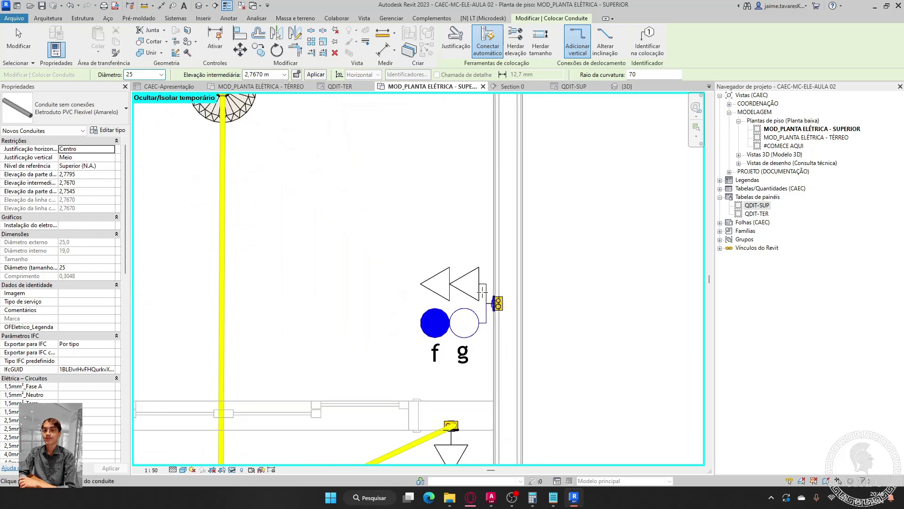
scroll(456, 305, down, 1)
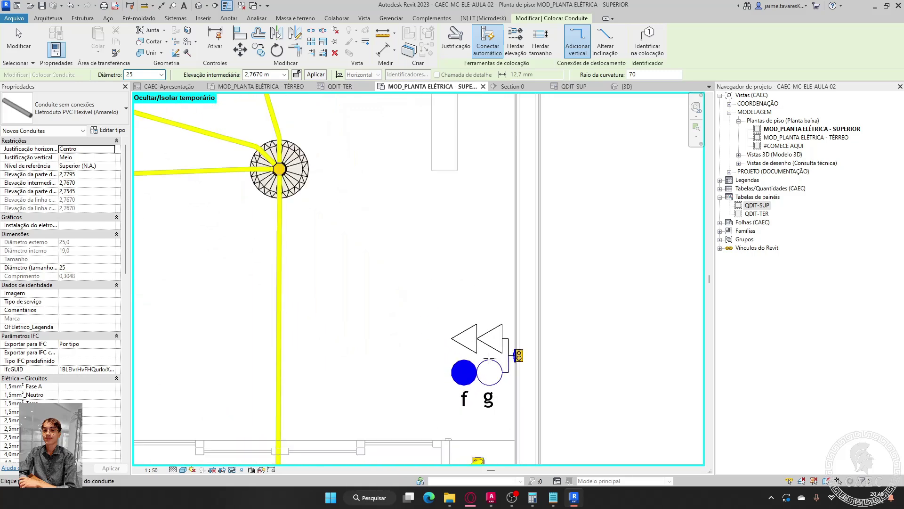
scroll(520, 371, down, 1)
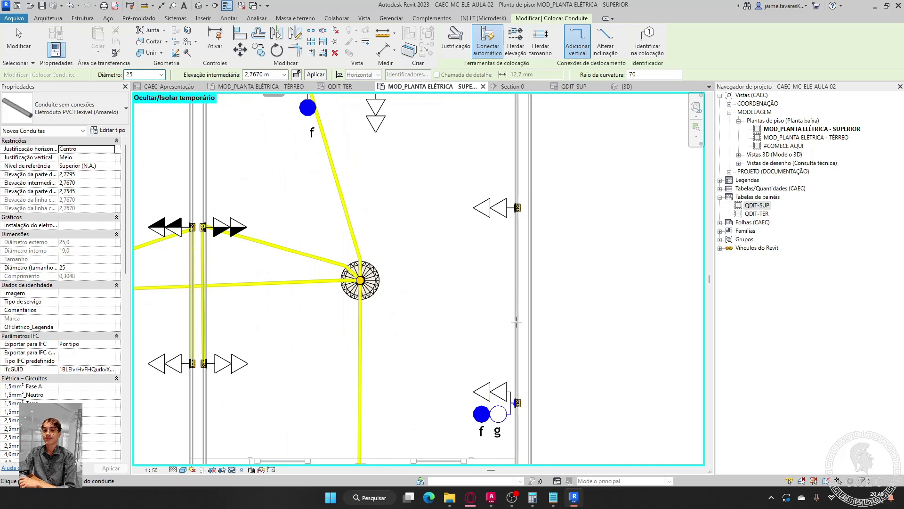
scroll(509, 217, down, 1)
scroll(489, 292, up, 3)
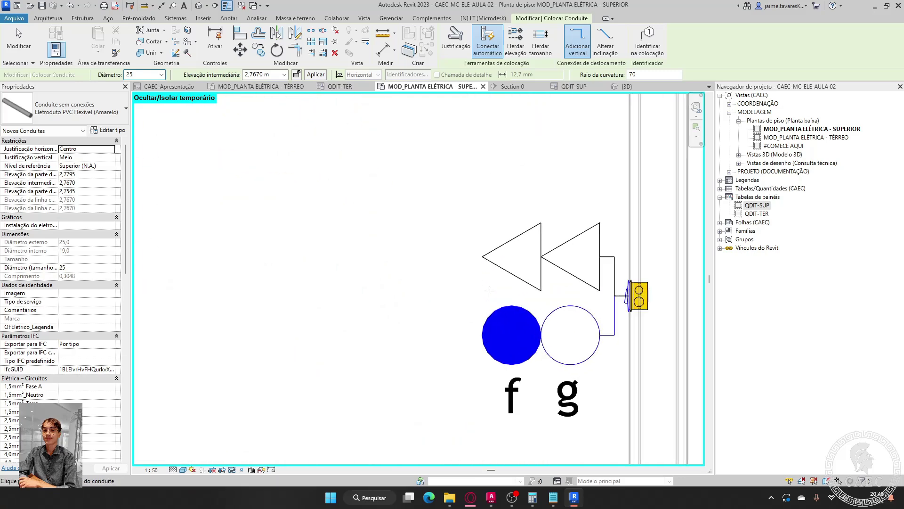
key(Escape)
key(Escape)
click(591, 224)
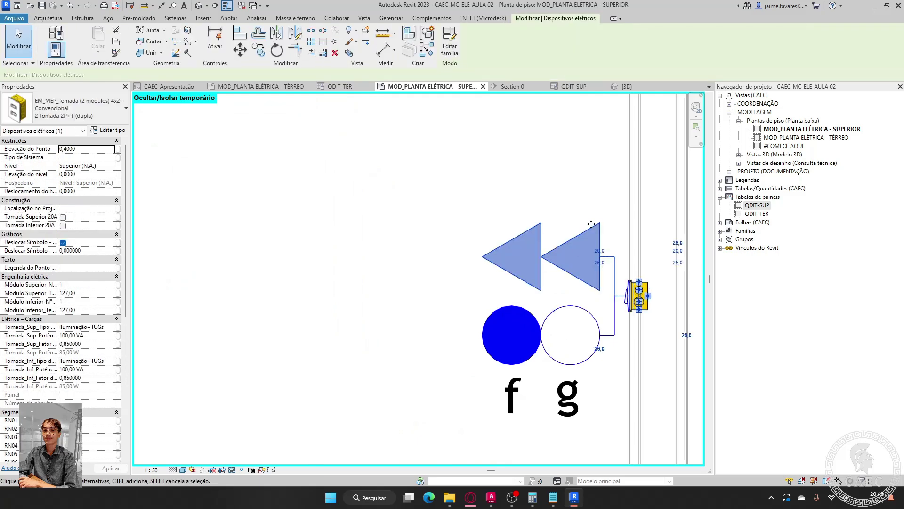
key(Escape)
- Draw a 25 mm conduit from bedroom light f's diagonal connector to the f/g switch box, using Conector 95 at 4,65
scroll(527, 325, down, 2)
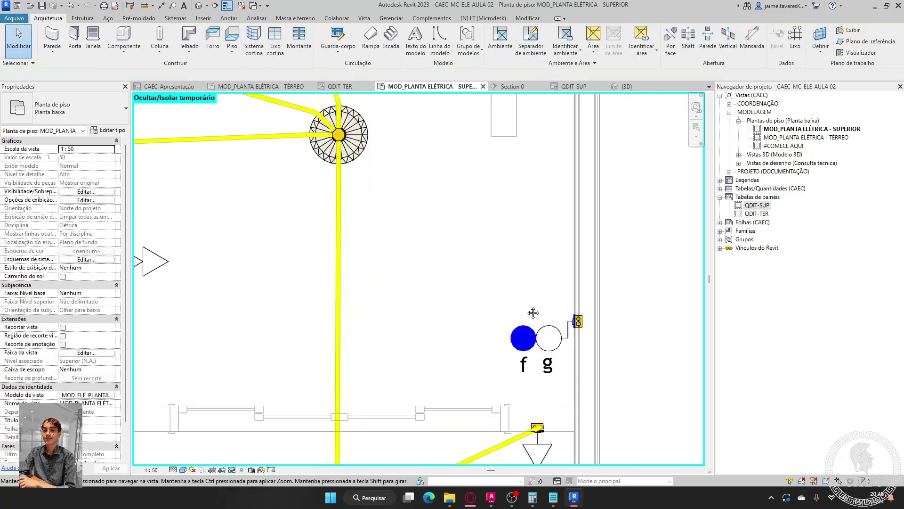
scroll(309, 179, up, 3)
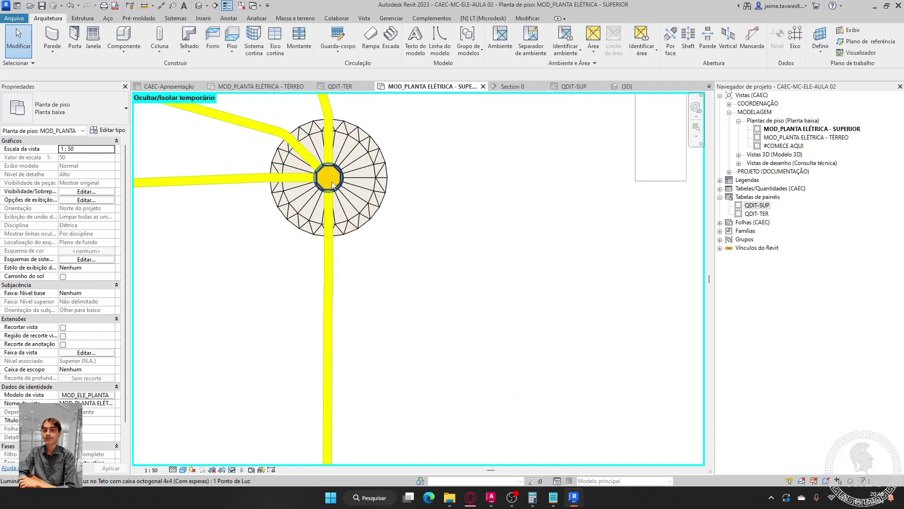
click(344, 198)
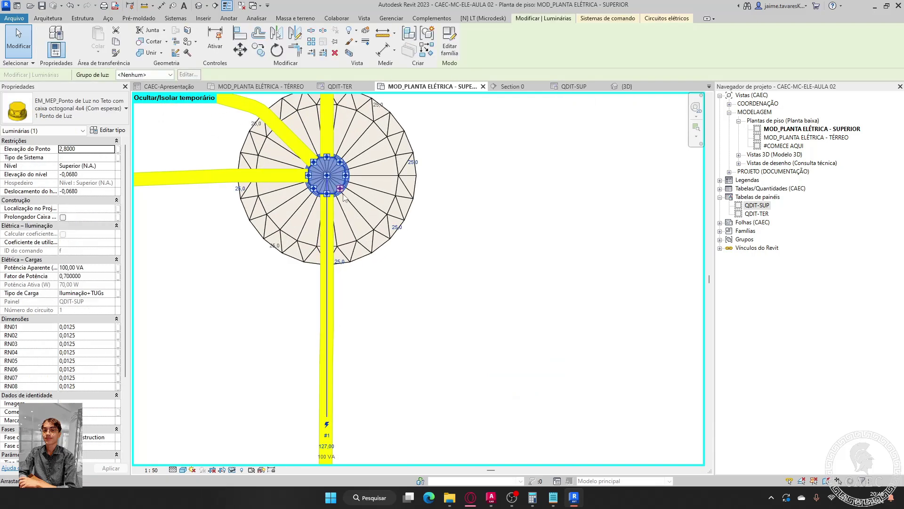
right_click(344, 198)
click(382, 239)
scroll(553, 325, up, 3)
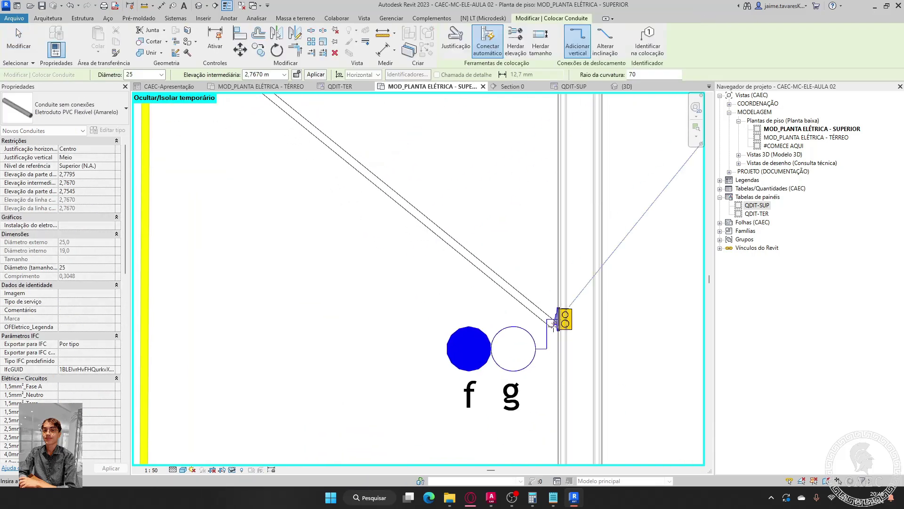
click(555, 324)
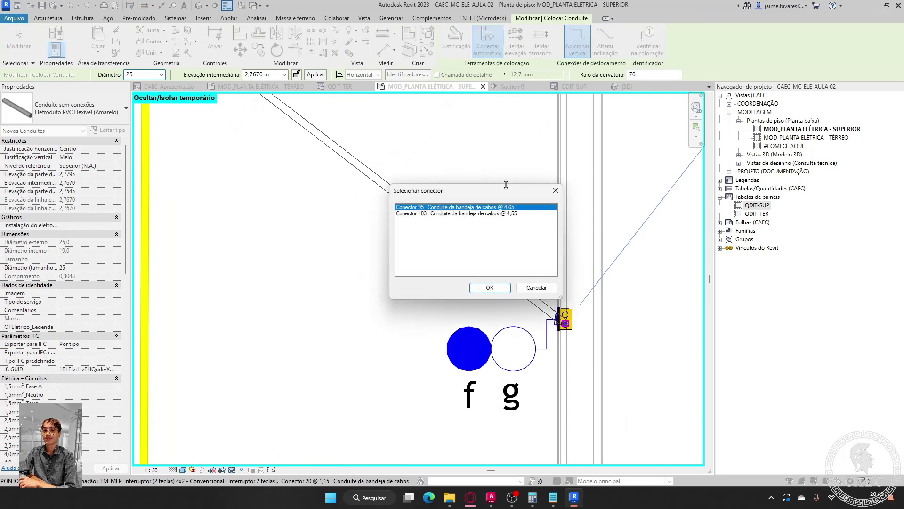
click(500, 290)
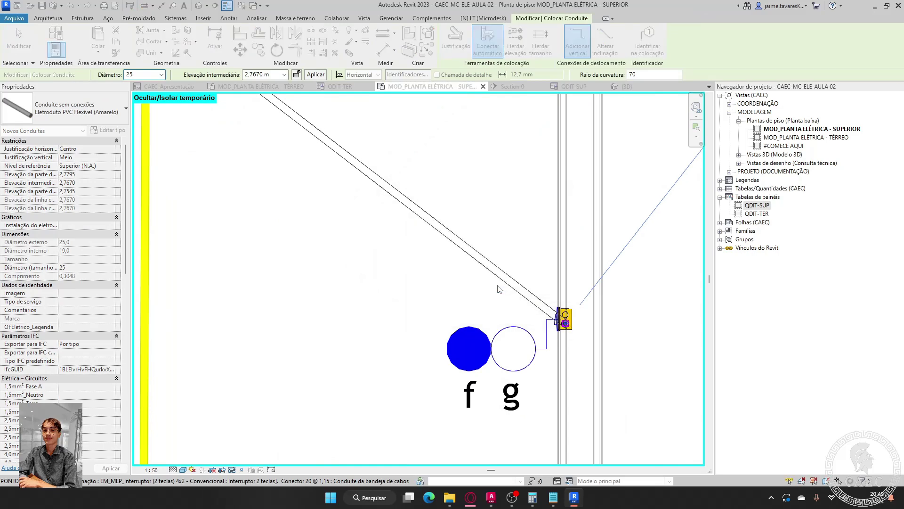
key(Escape)
- Move the Section 0 line from the distribution board area to bedroom f, between the ceiling light and the outer wall
scroll(503, 282, down, 4)
middle_drag(530, 340, 599, 388)
scroll(573, 335, down, 4)
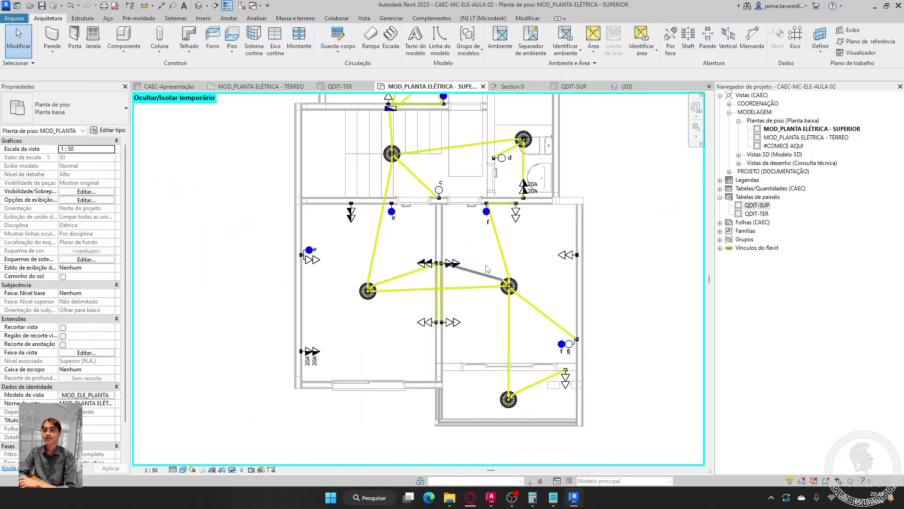
middle_drag(433, 194, 447, 273)
middle_drag(385, 193, 378, 229)
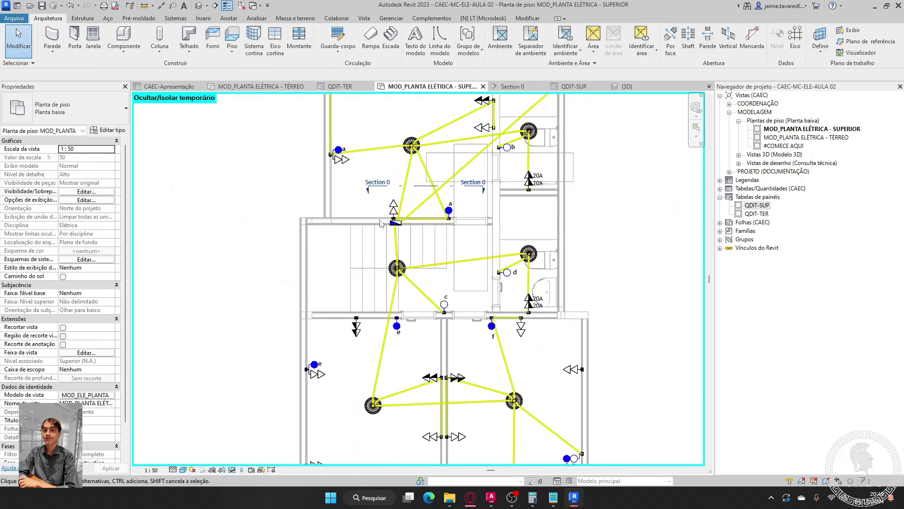
click(421, 188)
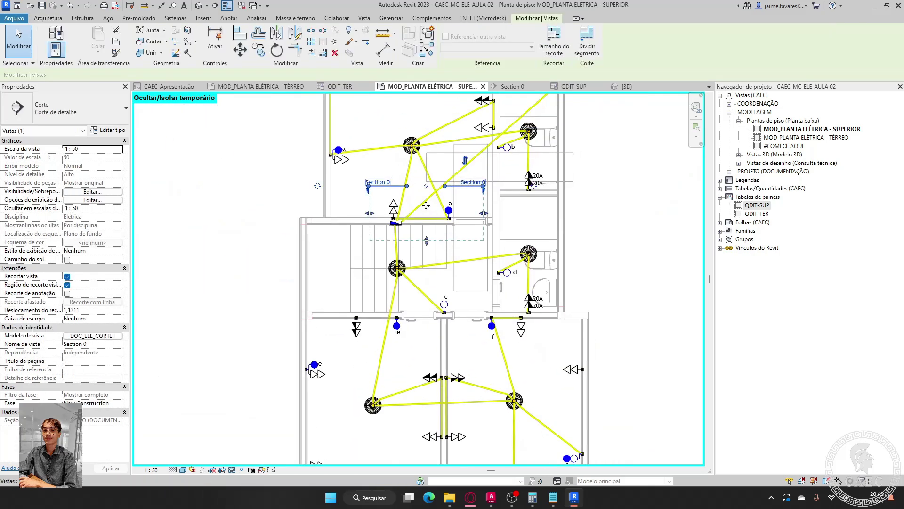
scroll(415, 151, up, 4)
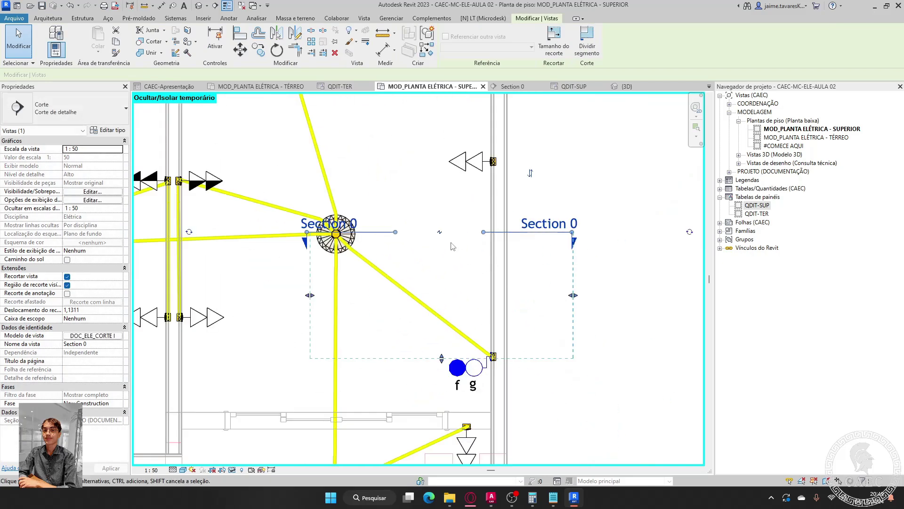
middle_drag(459, 282, 446, 221)
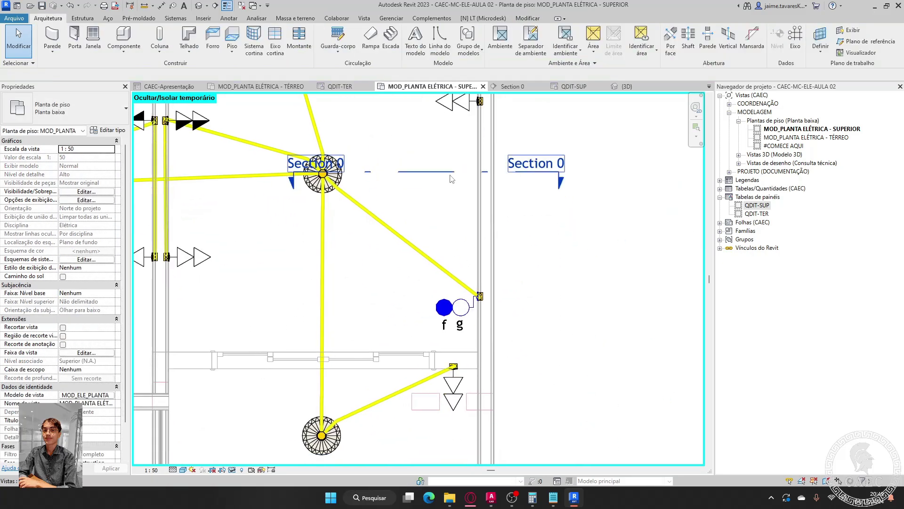
- Rotate the Section 0 line by 90° so that it looks toward bedroom f's outer wall with the f/g switch box
click(620, 268)
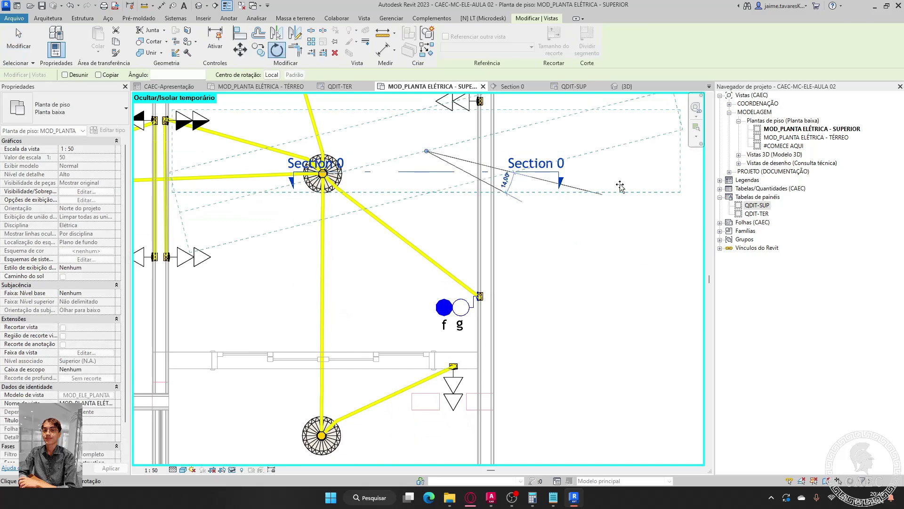
text(90)
key(Return)
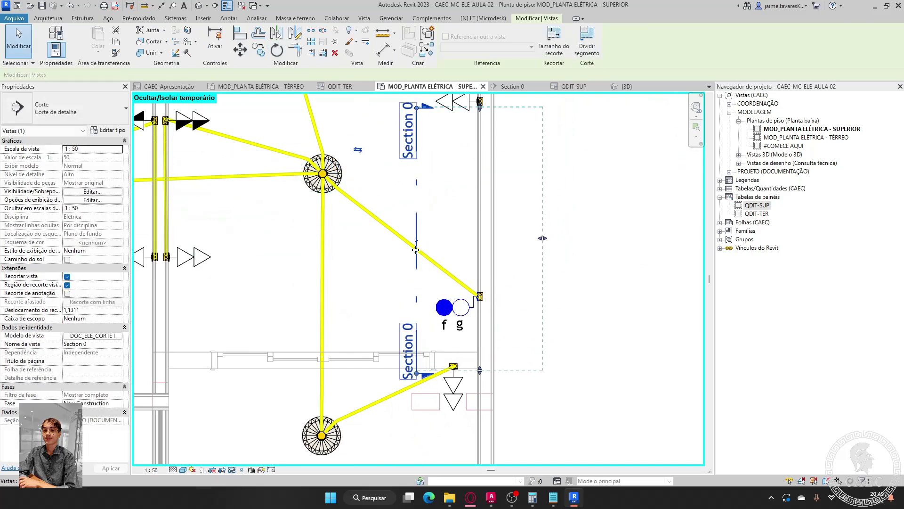
- Shift the Section 0 line along bedroom f's outer wall, away from the balcony, and open its section view
drag(418, 222, 419, 178)
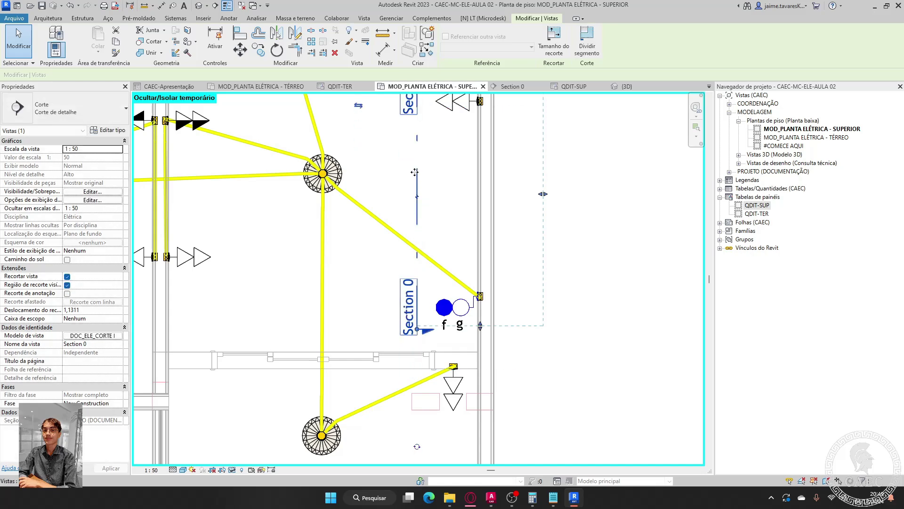
right_click(417, 175)
click(446, 231)
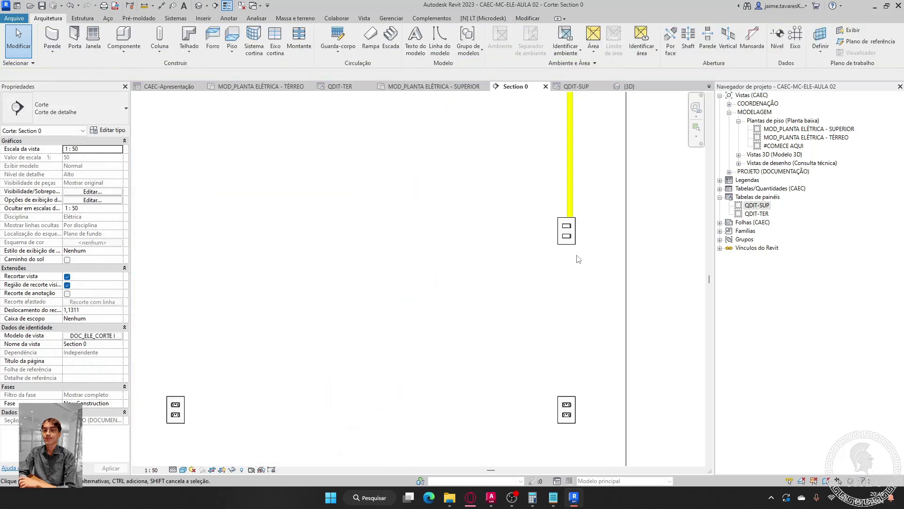
- Draw a vertical 25 mm conduit from the underside of the f/g switch box down to the double outlet directly below it
click(569, 240)
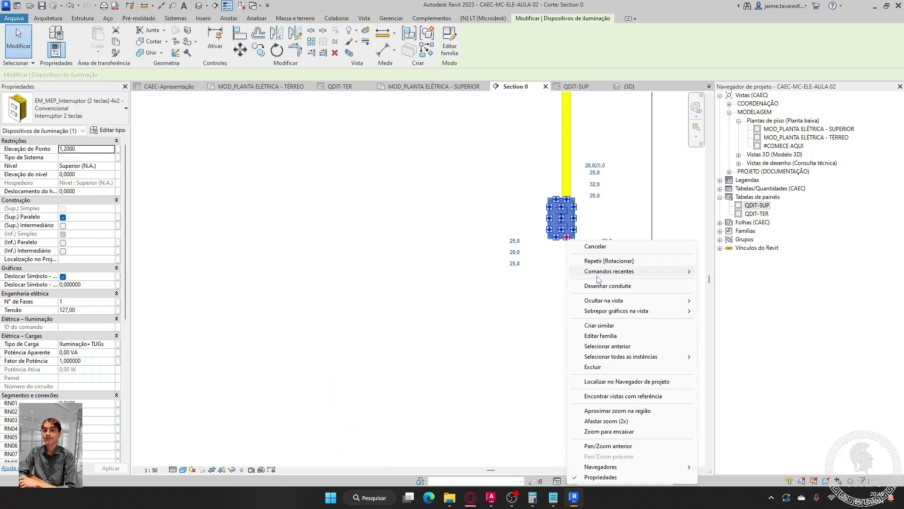
click(607, 286)
middle_drag(577, 342, 522, 181)
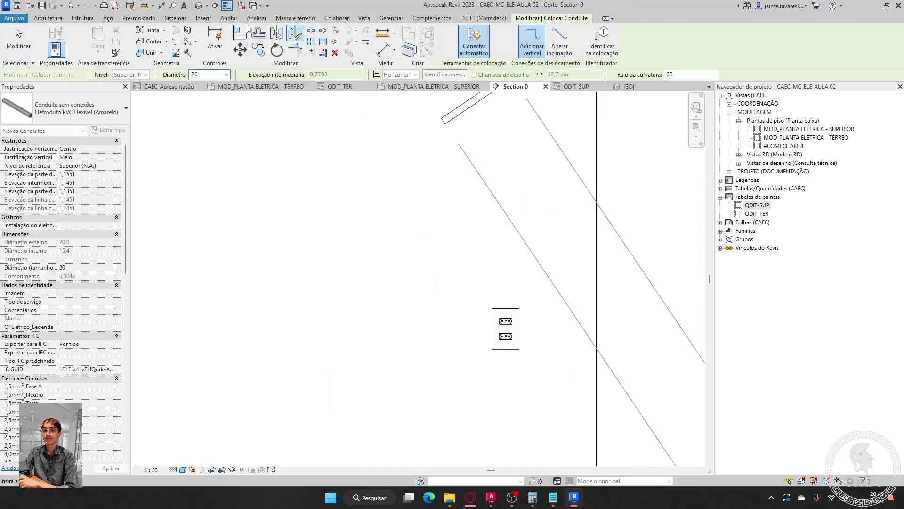
click(194, 88)
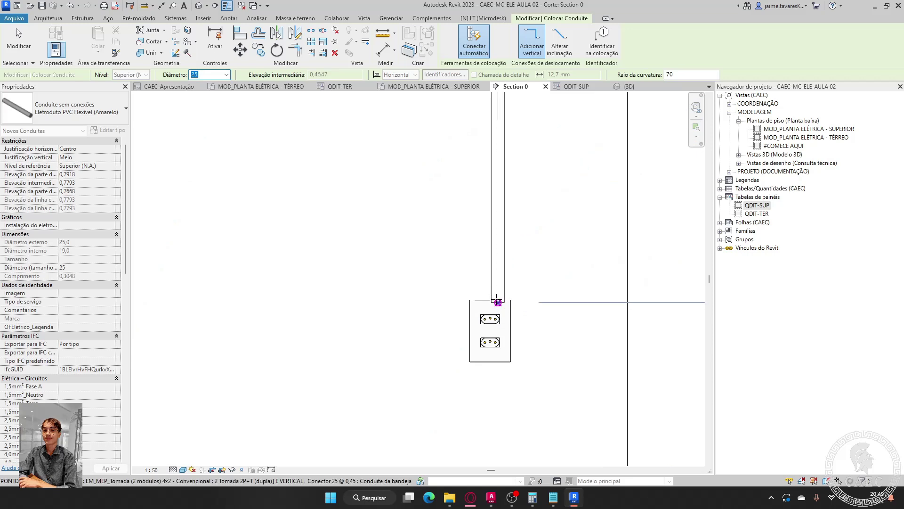
click(498, 302)
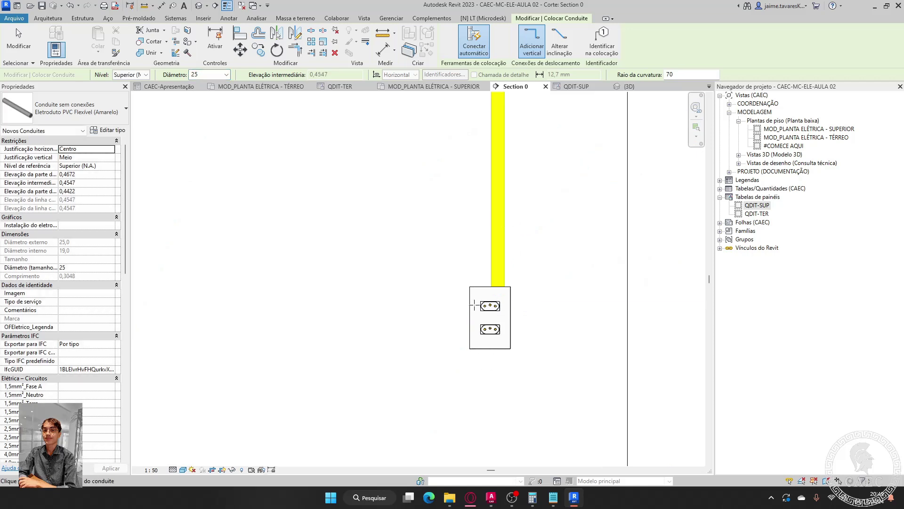
click(447, 306)
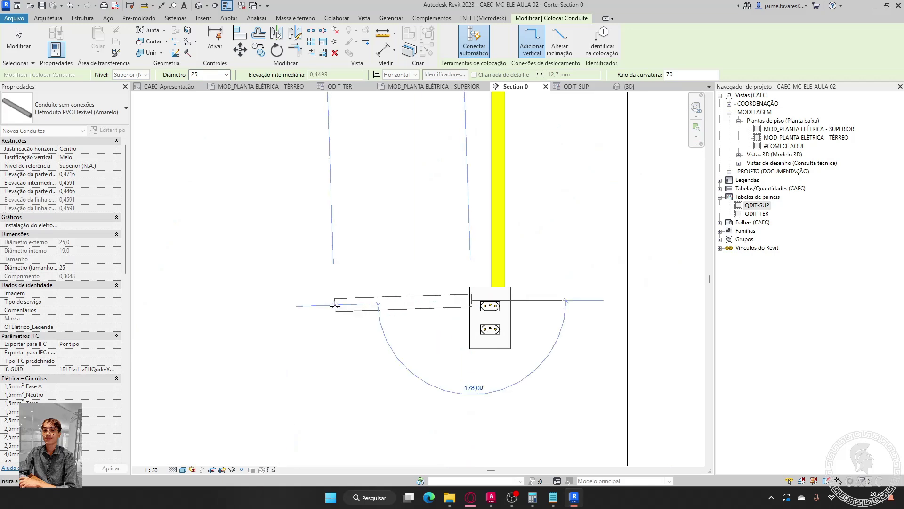
middle_drag(264, 299, 533, 285)
scroll(474, 277, down, 1)
scroll(464, 284, down, 2)
middle_drag(390, 289, 420, 293)
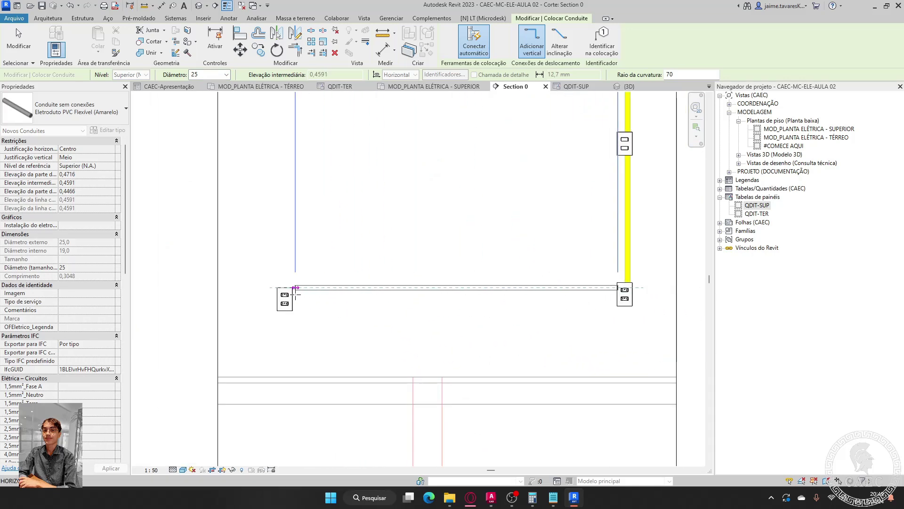
scroll(309, 276, up, 1)
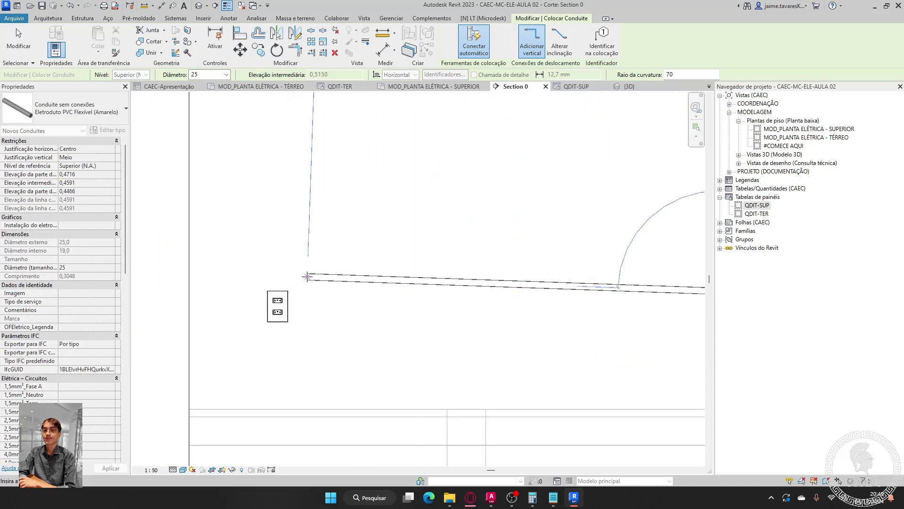
click(286, 293)
scroll(325, 290, down, 2)
key(Escape)
key(Escape)
- Set the level elevation (Elevação do nível) of the double outlet below the f/g switch box to 0,0000
middle_drag(440, 329, 595, 337)
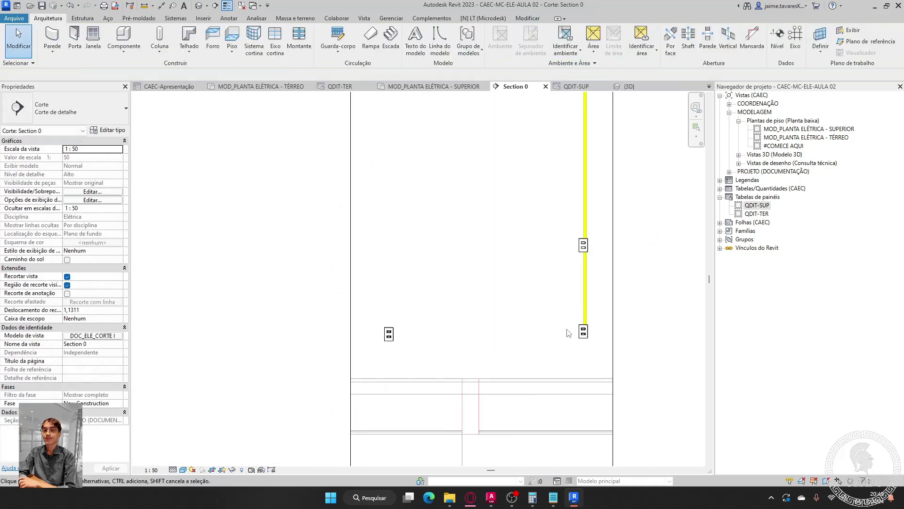
scroll(587, 343, up, 1)
click(587, 333)
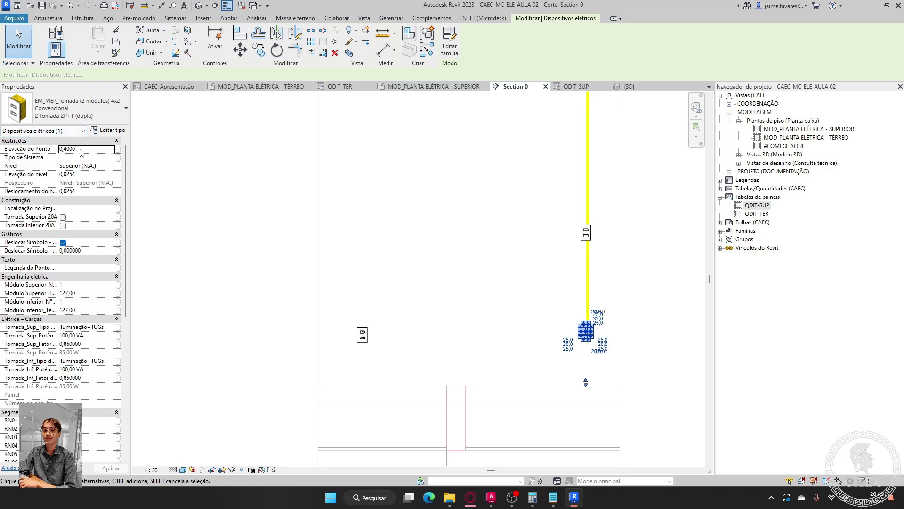
click(79, 174)
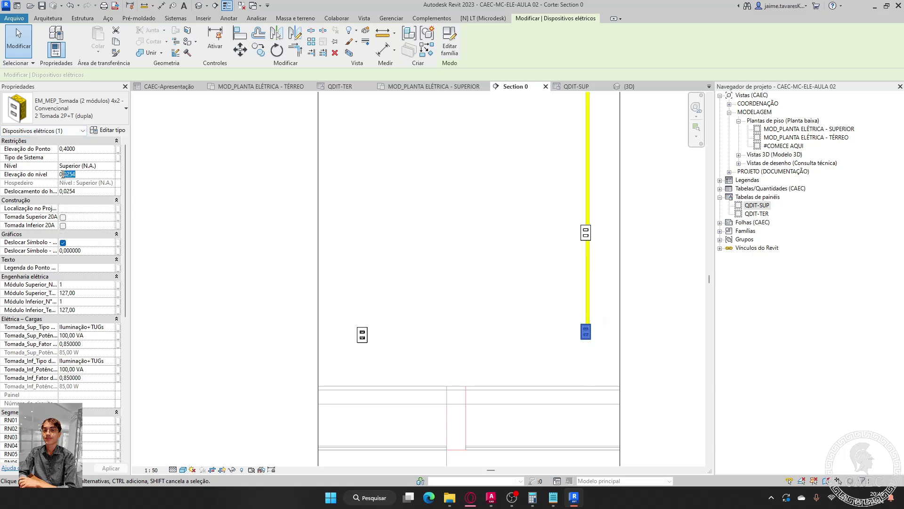
key(Return)
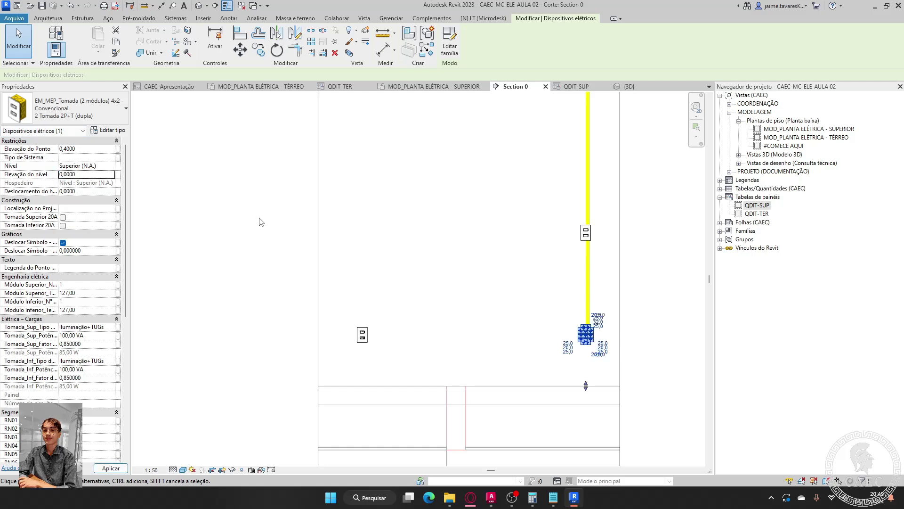
click(499, 318)
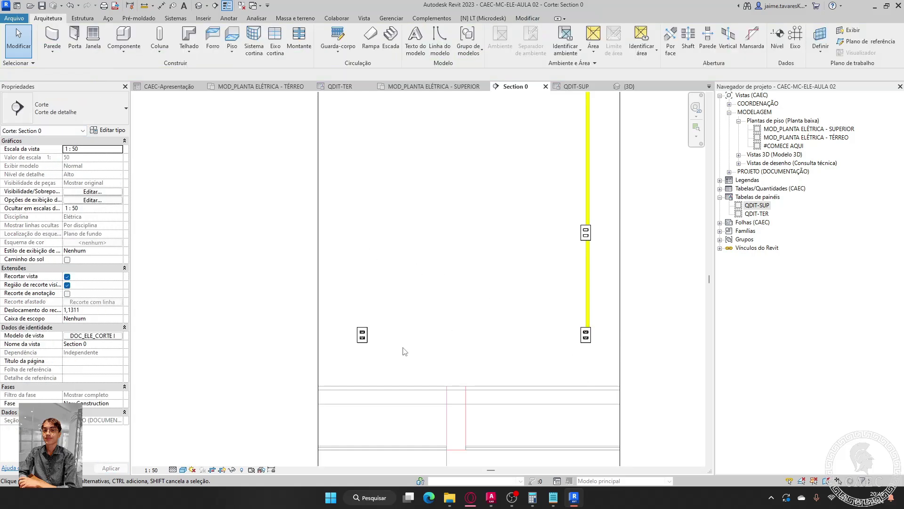
click(362, 335)
click(448, 333)
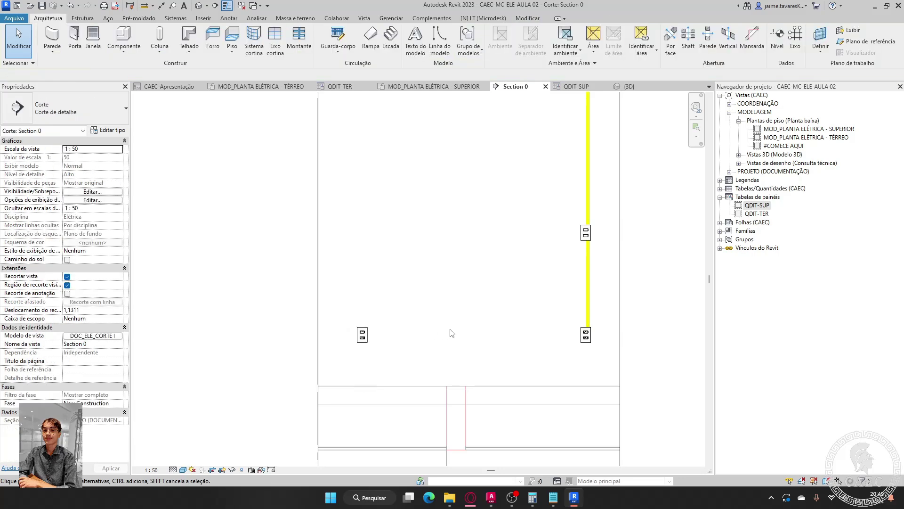
- Draw a horizontal 25 mm conduit from the side of the outlet below the f/g switch box to the other low double outlet on that wall
scroll(589, 343, up, 4)
click(623, 293)
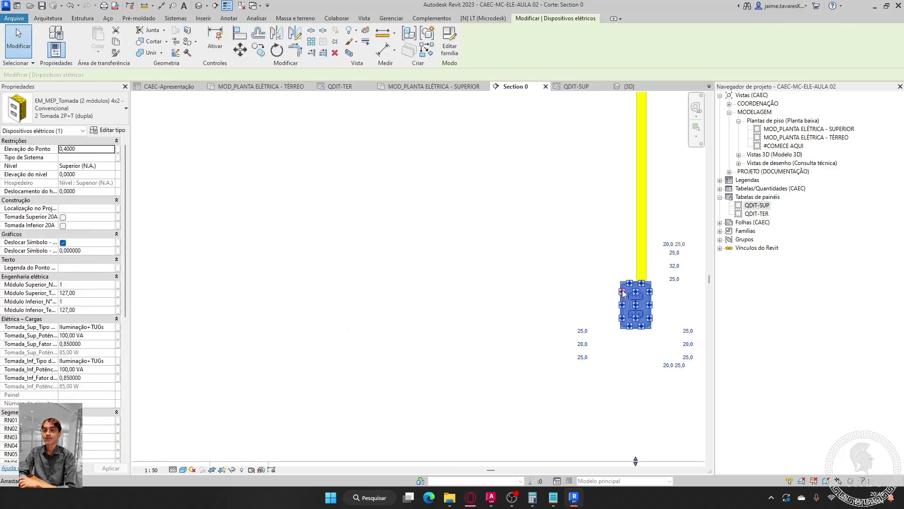
right_click(623, 293)
click(669, 91)
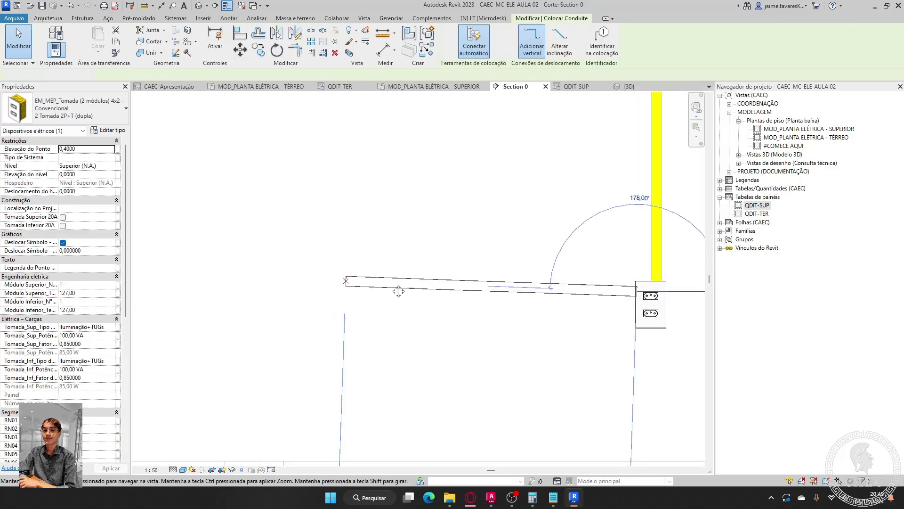
middle_drag(397, 291, 355, 278)
scroll(357, 277, up, 3)
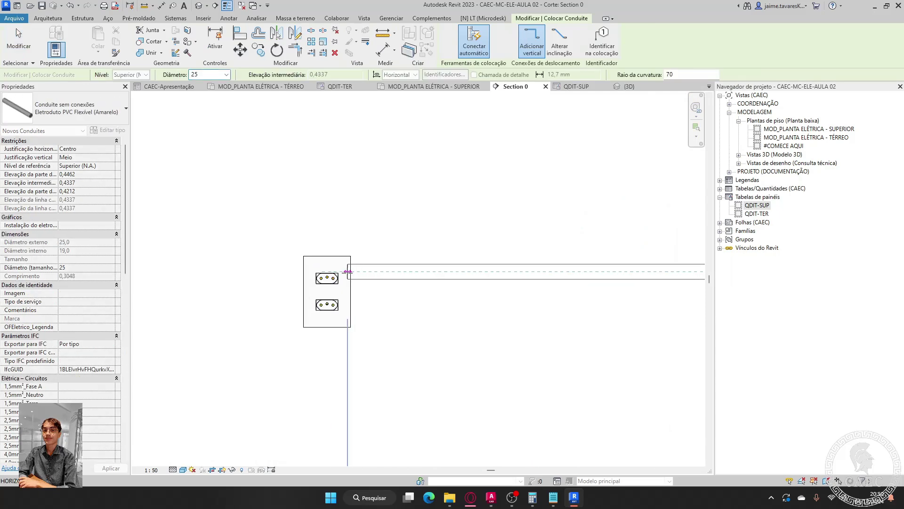
scroll(348, 271, down, 2)
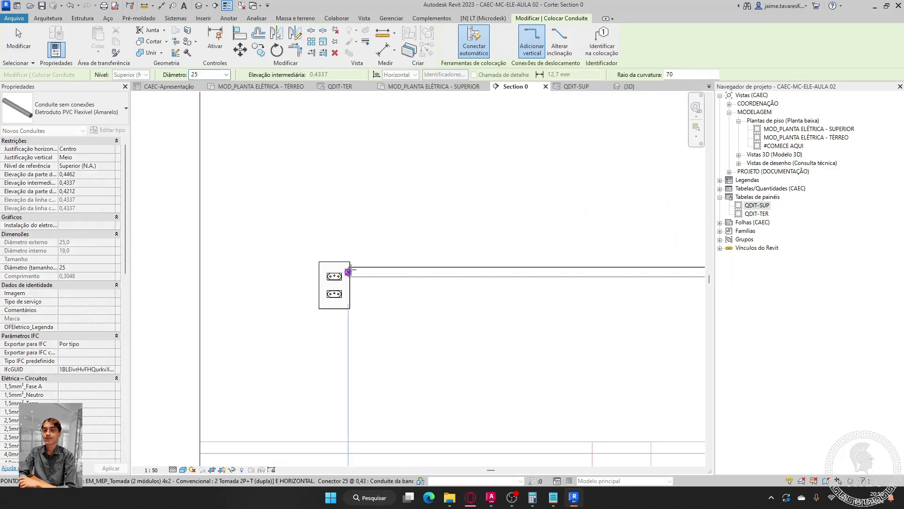
click(352, 272)
scroll(471, 243, down, 3)
key(Escape)
key(Escape)
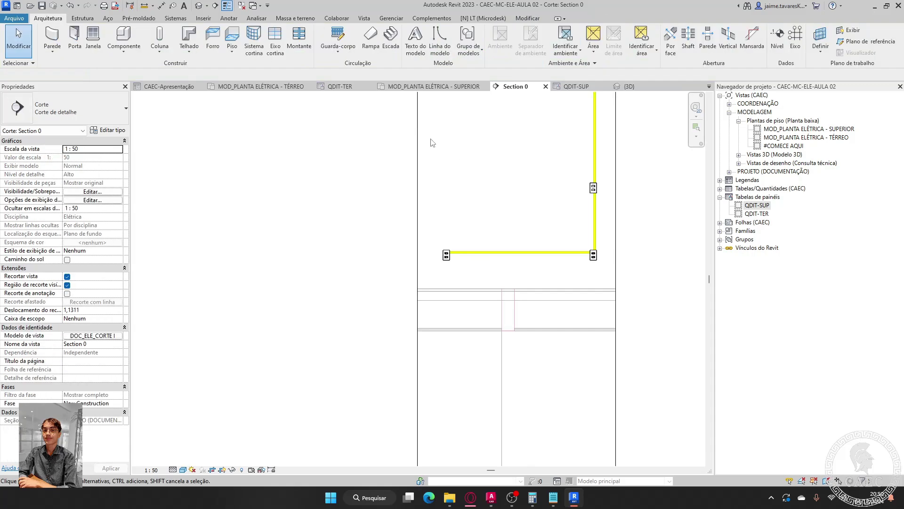
- In plan MOD_PLANTA ELÉTRICA - SUPERIOR, draw a 25 mm conduit from bedroom light e to the half-filled double outlet near the door, using Conector 95 at 4,65
click(433, 86)
middle_drag(454, 240, 504, 288)
scroll(504, 287, up, 2)
scroll(503, 238, down, 1)
scroll(503, 238, down, 2)
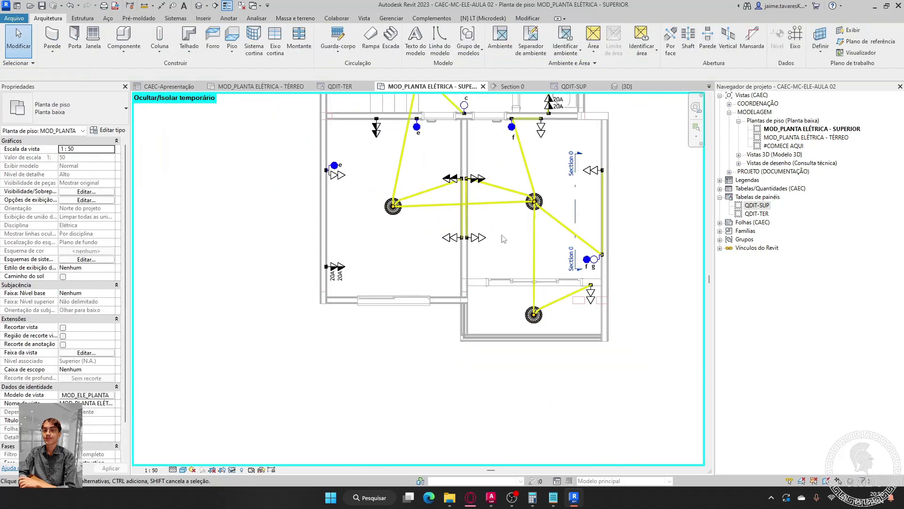
scroll(437, 248, up, 1)
scroll(437, 248, up, 4)
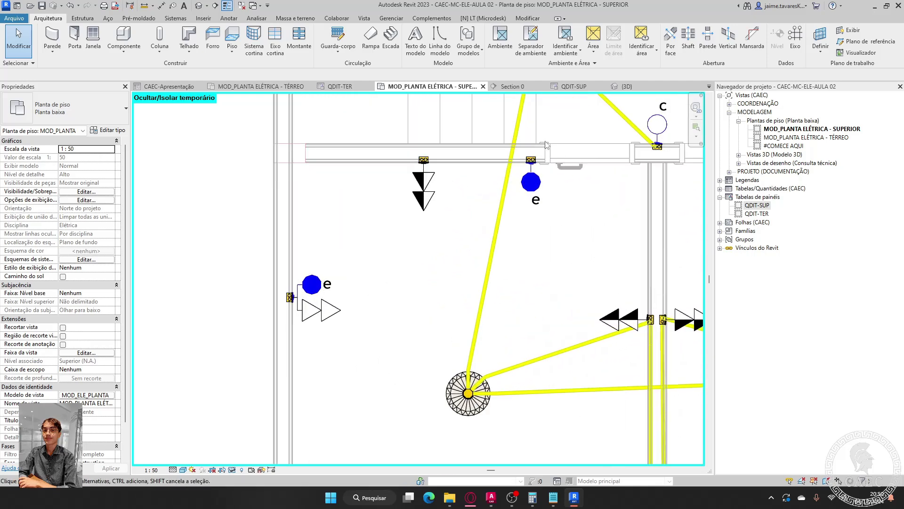
scroll(469, 393, up, 2)
click(468, 395)
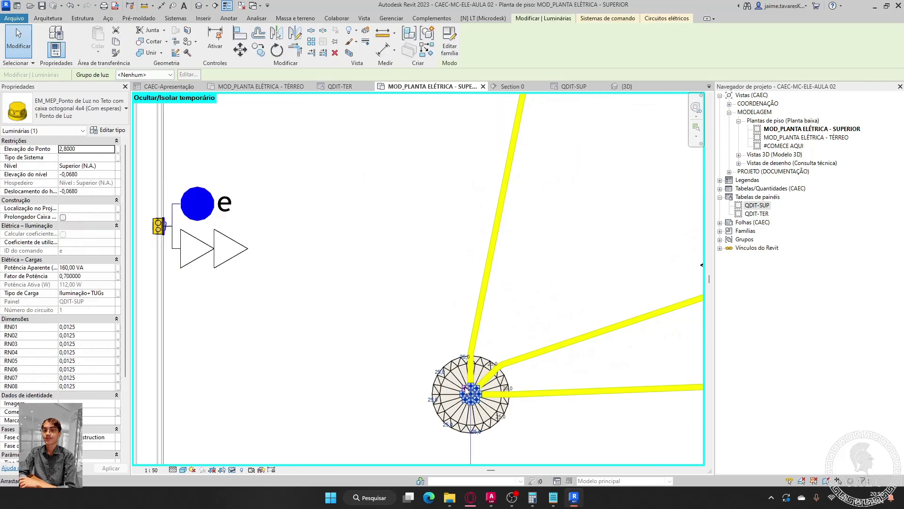
right_click(468, 394)
click(506, 189)
middle_drag(437, 166, 441, 317)
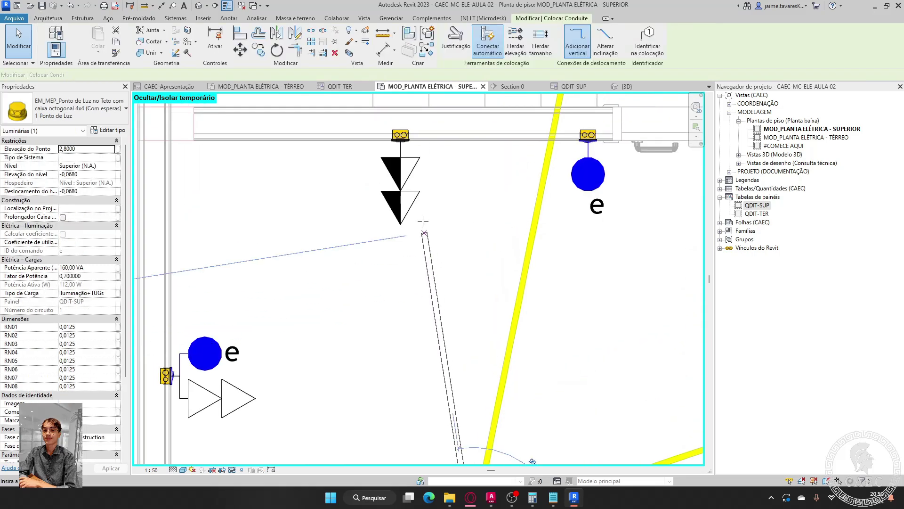
scroll(394, 136, up, 2)
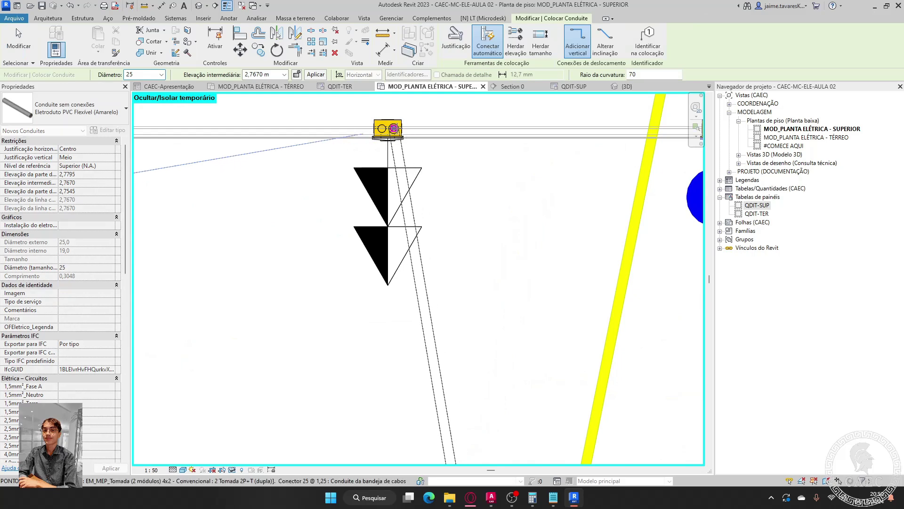
scroll(395, 130, down, 5)
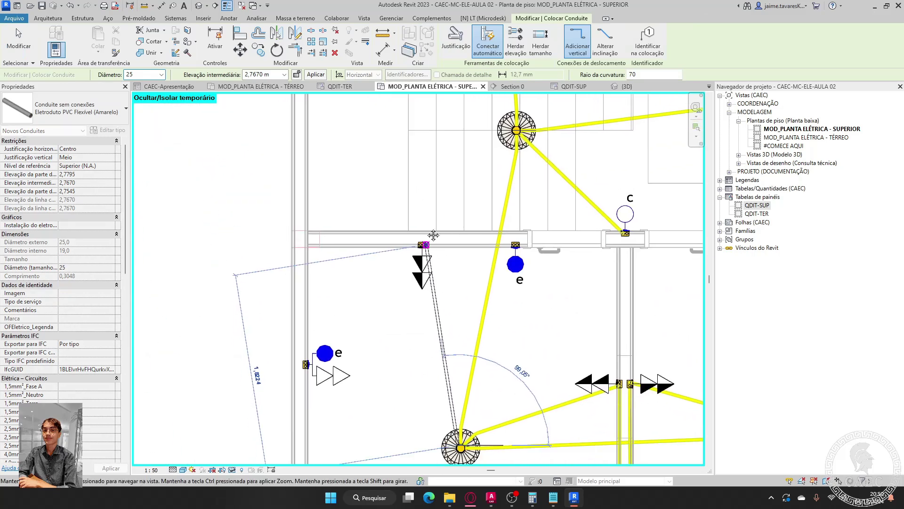
mouse_move(436, 211)
middle_down()
mouse_move(406, 178)
mouse_move(402, 97)
mouse_move(445, 223)
middle_up()
scroll(445, 223, up, 3)
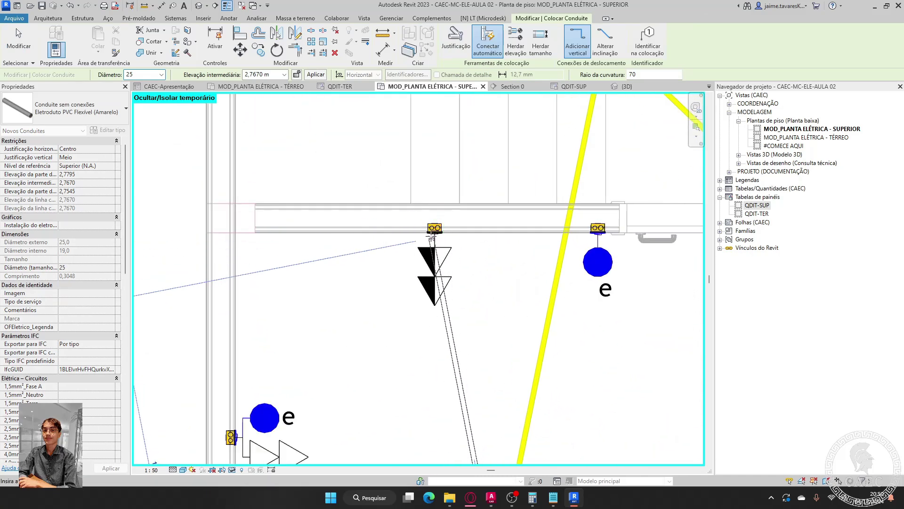
click(437, 228)
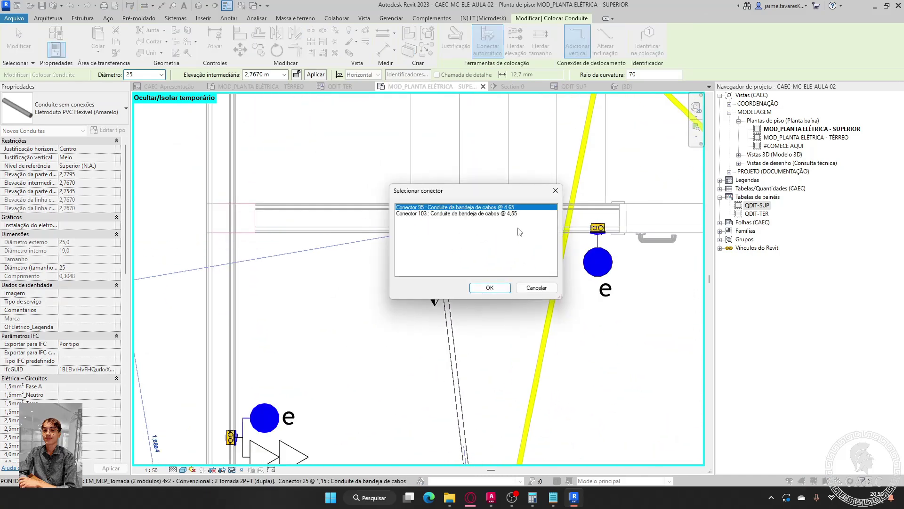
click(490, 287)
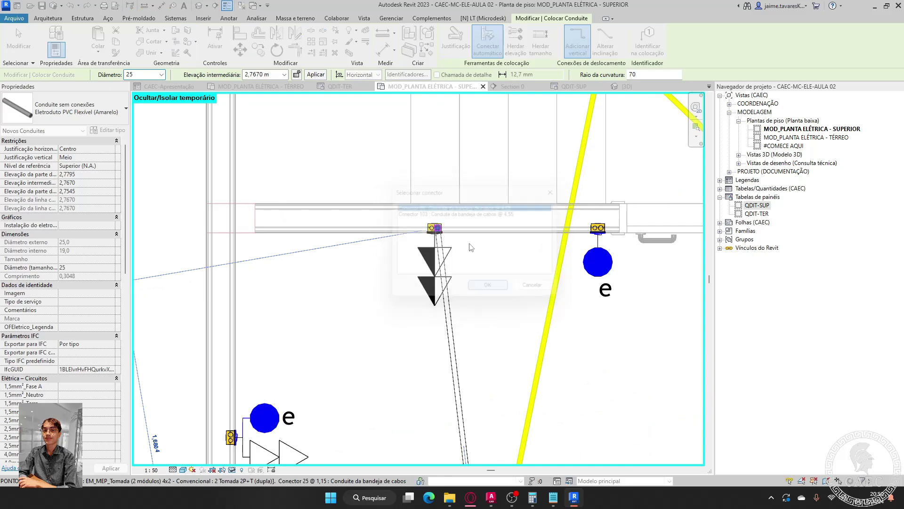
- Draw a 25 mm conduit along the wall from that outlet's Conector 99 at 4,63 to Conector 96 at 4,63 of switch e beside the door
scroll(408, 218, up, 4)
click(408, 218)
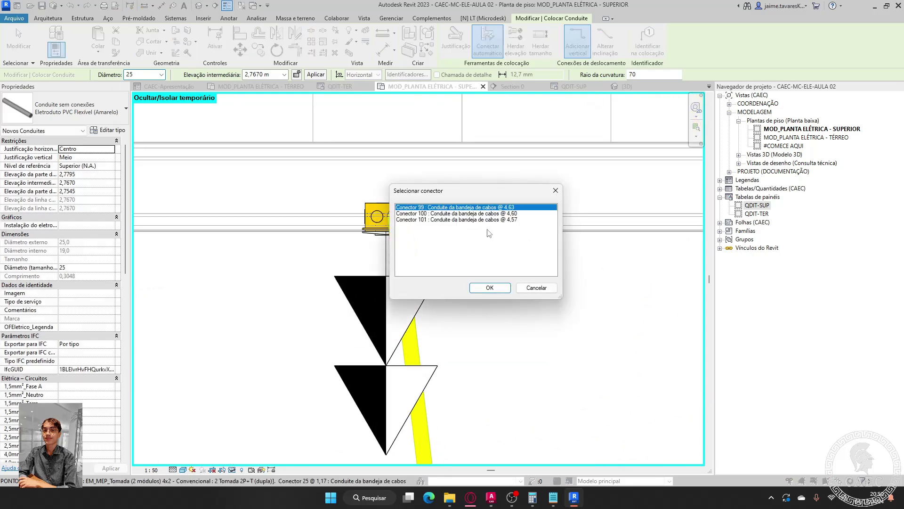
click(490, 287)
scroll(537, 248, down, 2)
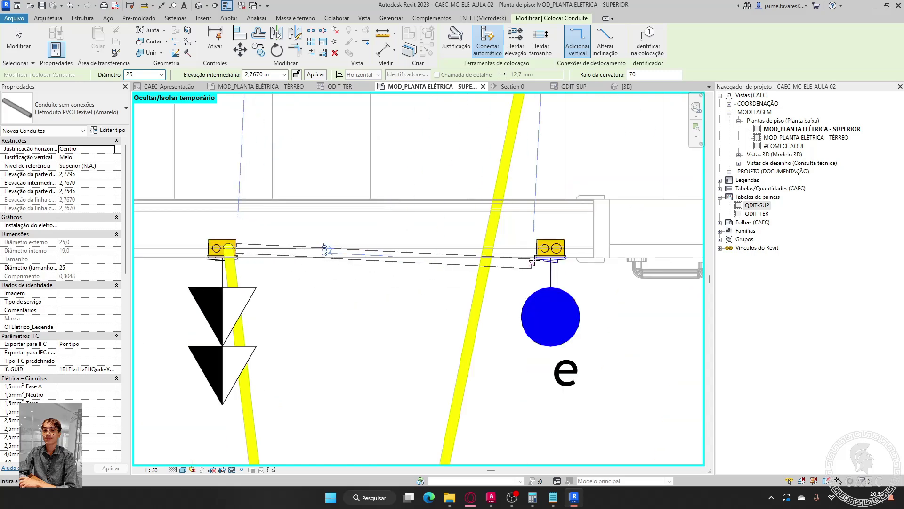
click(537, 248)
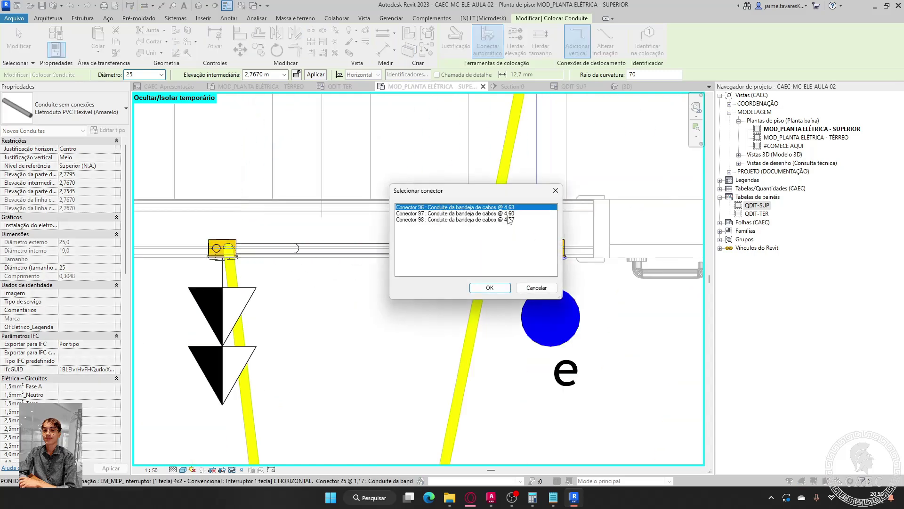
click(490, 288)
scroll(499, 244, down, 3)
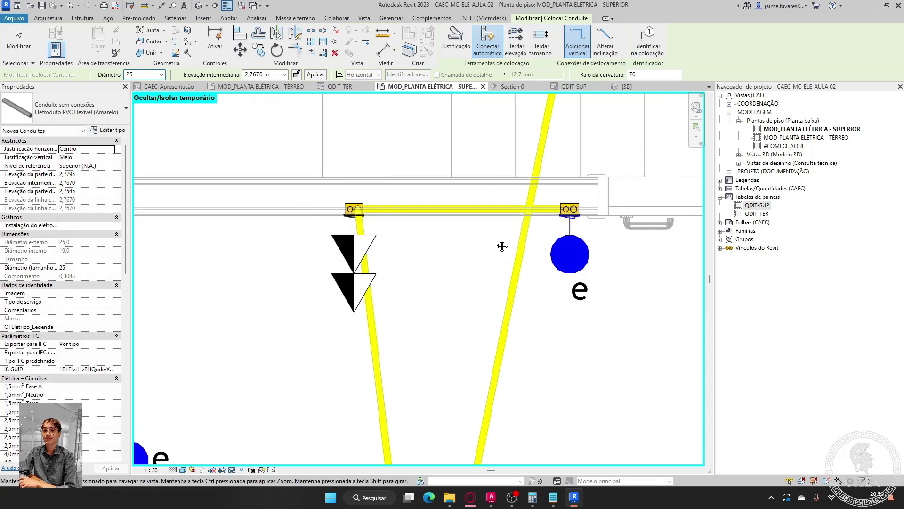
key(Escape)
key(Escape)
key(Escape)
scroll(448, 255, up, 1)
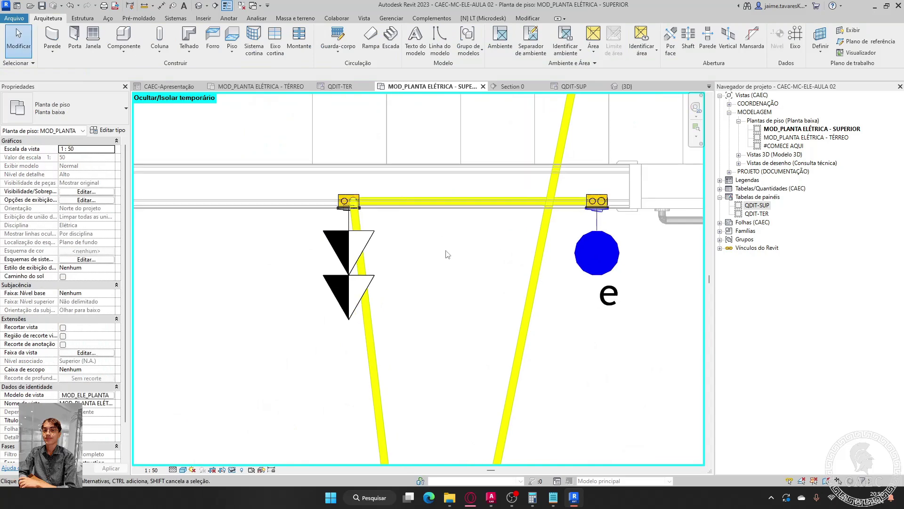
scroll(451, 226, down, 5)
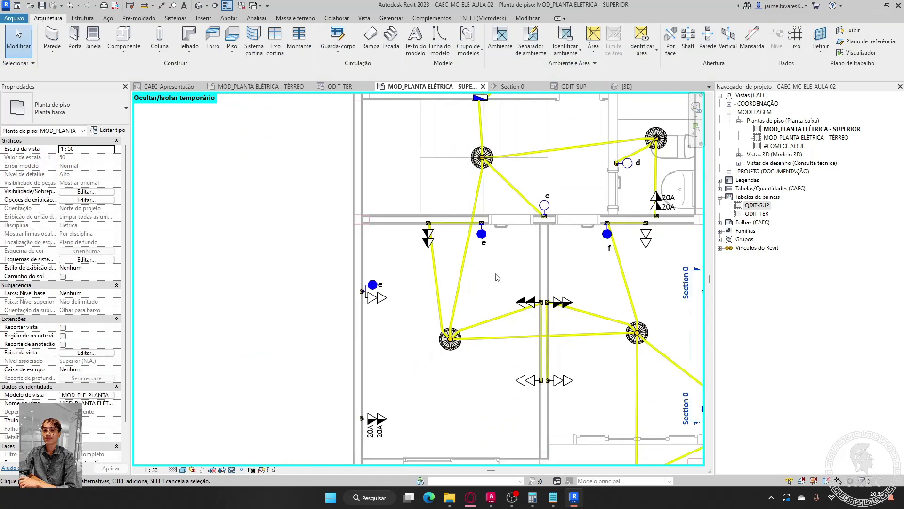
scroll(332, 207, up, 4)
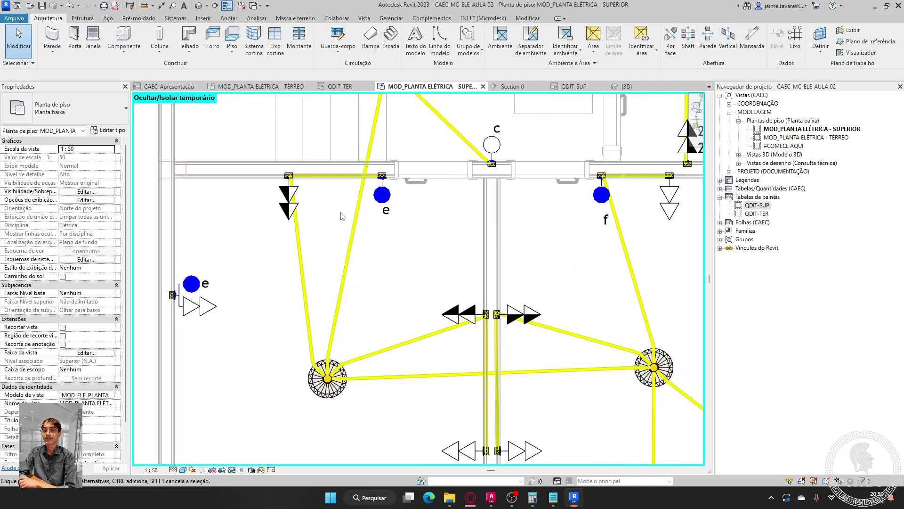
scroll(302, 242, down, 3)
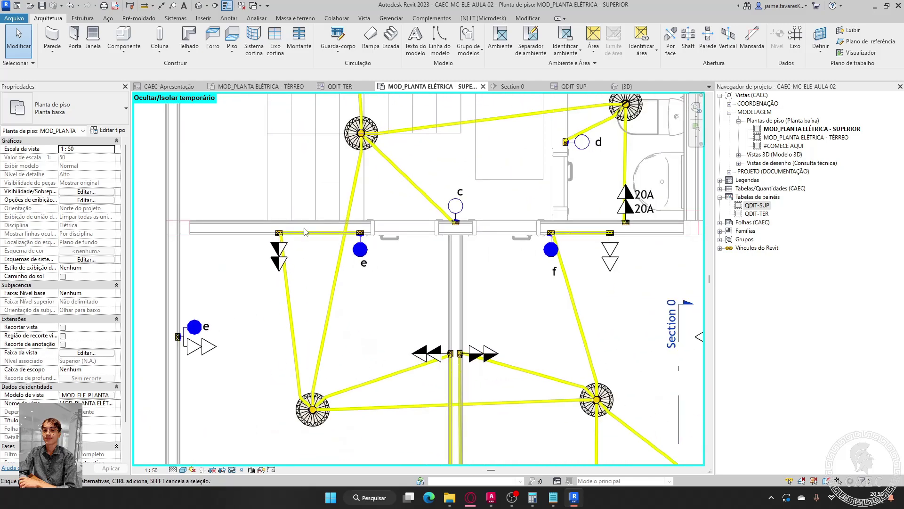
click(335, 308)
key(c)
key(s)
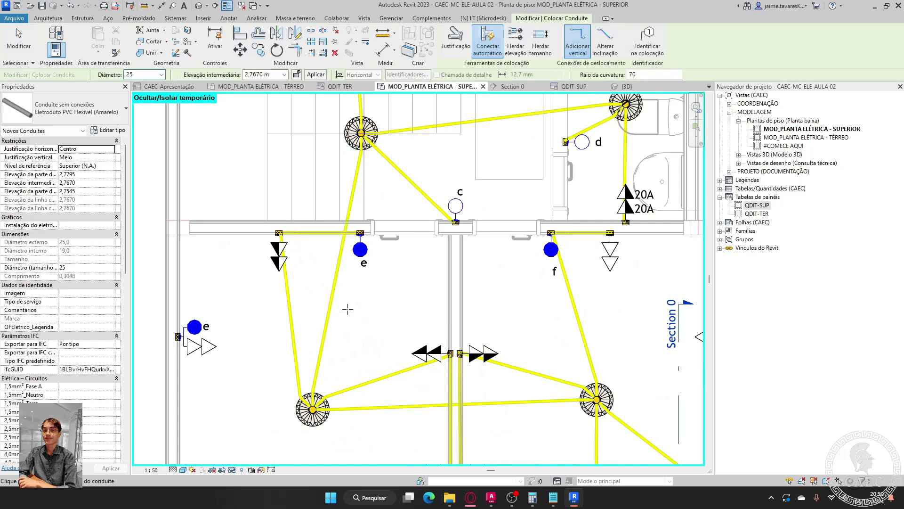
scroll(348, 309, up, 3)
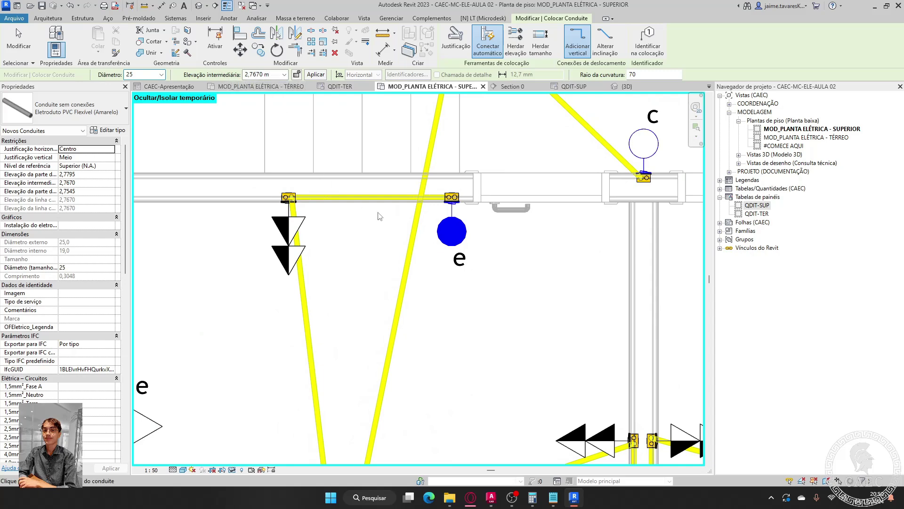
key(Escape)
key(Escape)
scroll(379, 216, down, 3)
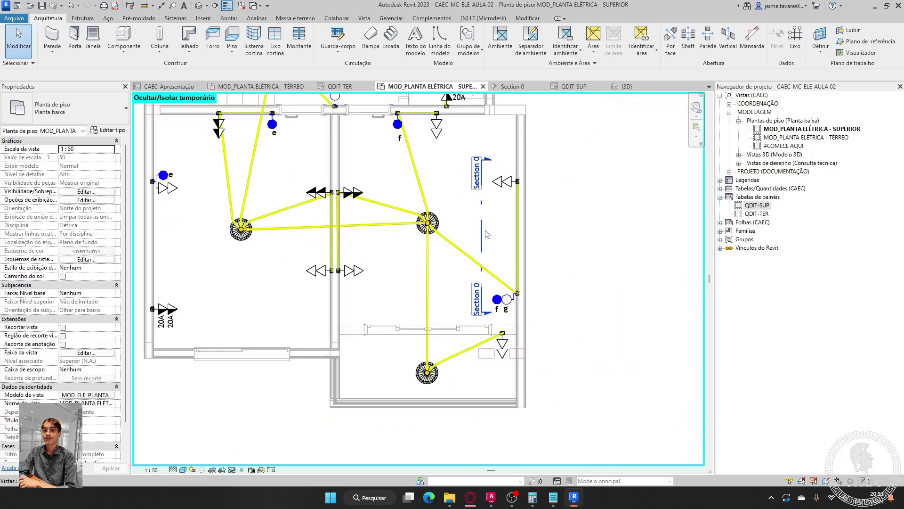
- Rotate Section 0 by 90° and reposition it to face bedroom e's door wall, with a far clip offset of about 0,80
click(483, 231)
key(r)
key(o)
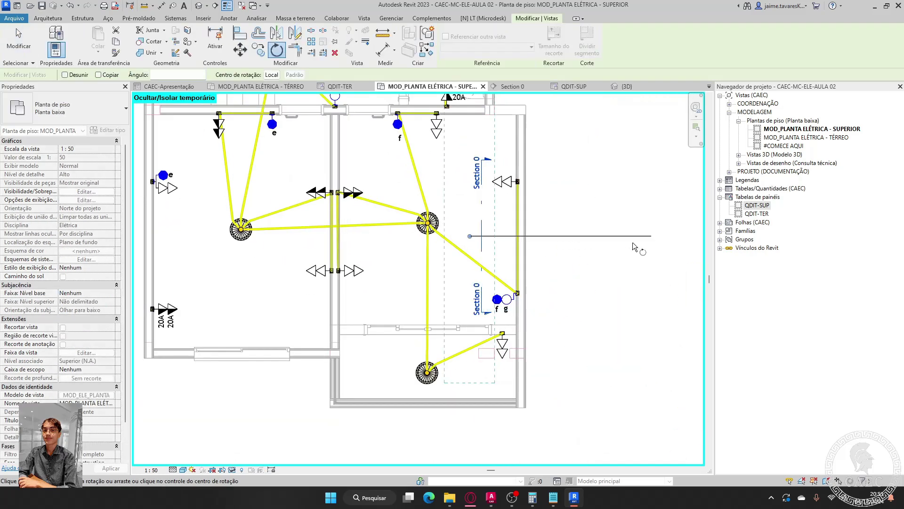
click(634, 241)
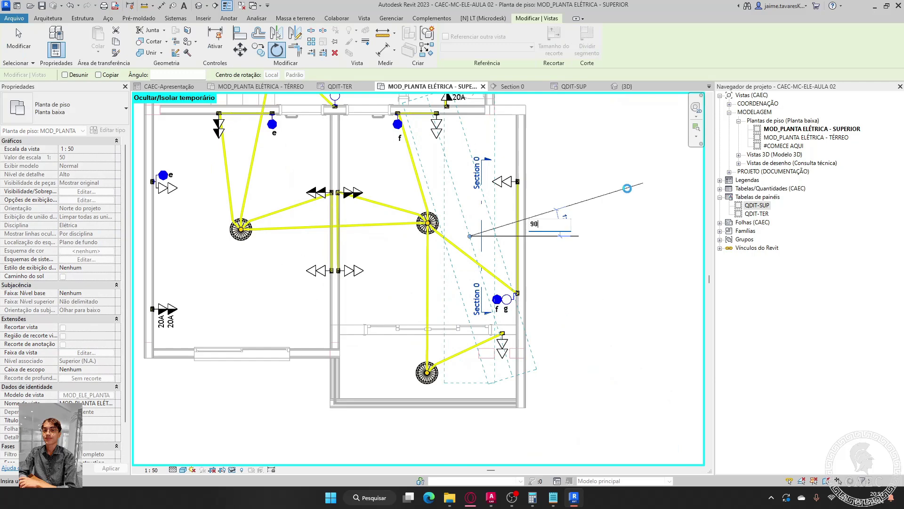
key(Return)
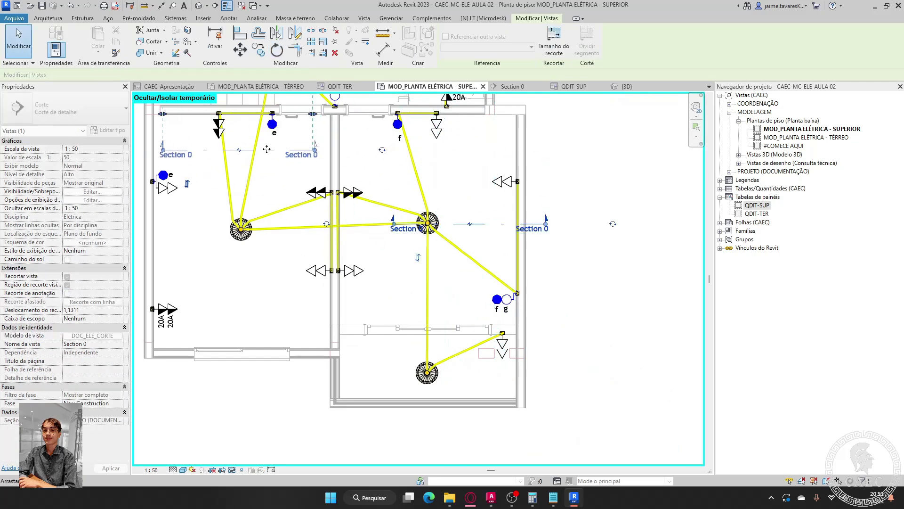
scroll(268, 149, down, 2)
scroll(380, 181, up, 4)
drag(368, 182, 371, 204)
scroll(424, 273, up, 1)
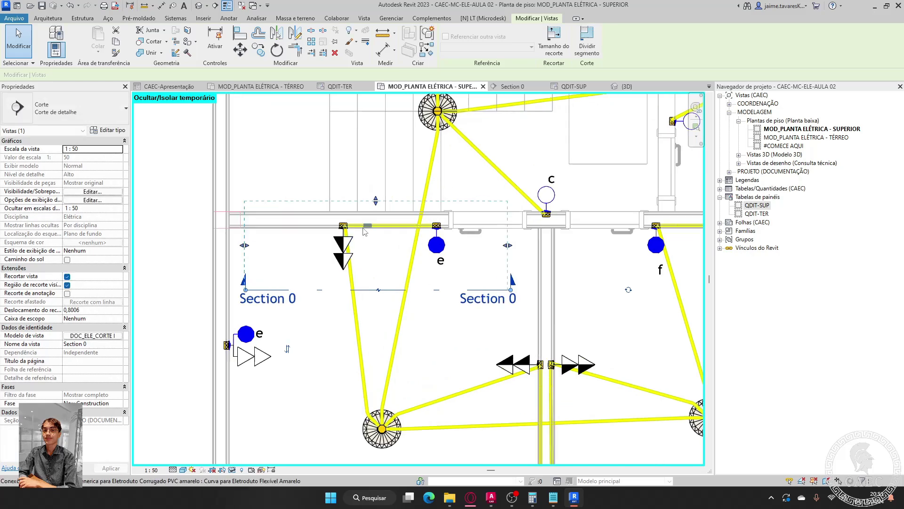
- Open the view of Section 0 and temporarily hide the loose conduit piece overlapping the top of the loop
right_click(436, 288)
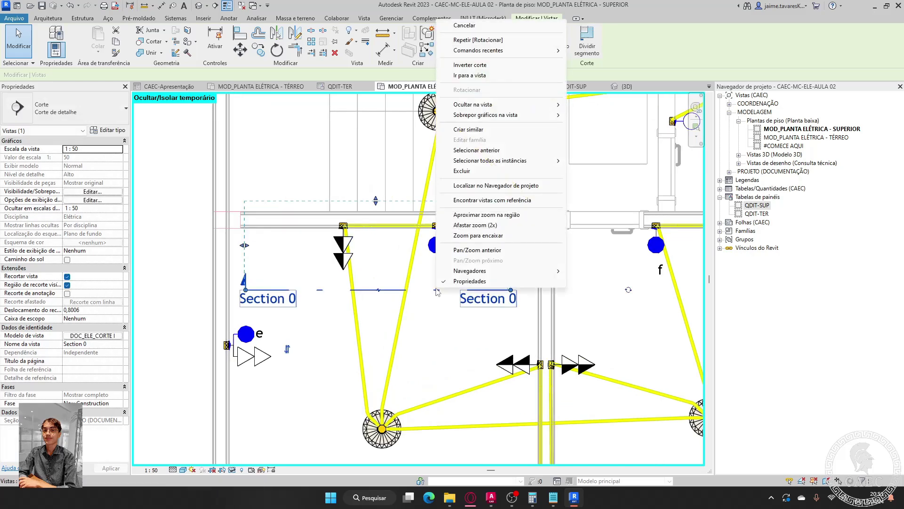
click(507, 72)
middle_drag(551, 216, 546, 358)
scroll(504, 162, up, 4)
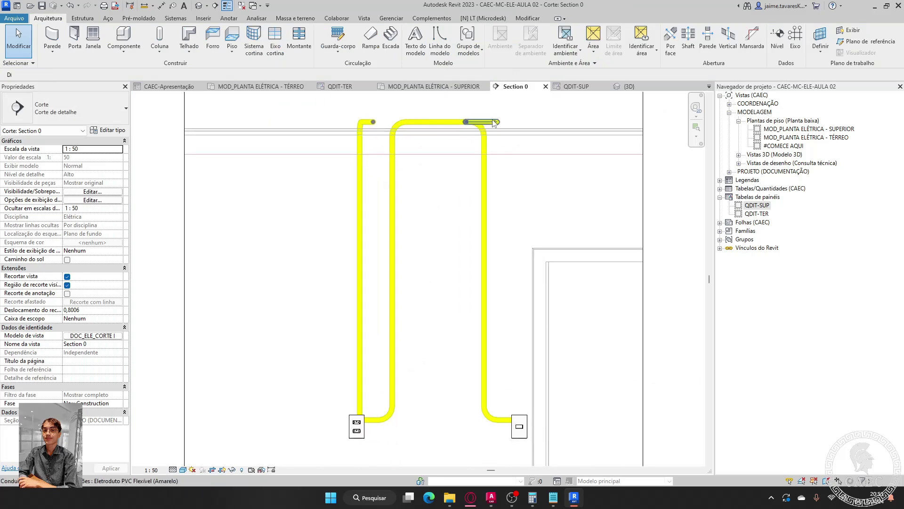
click(494, 123)
key(h)
key(h)
scroll(537, 173, down, 2)
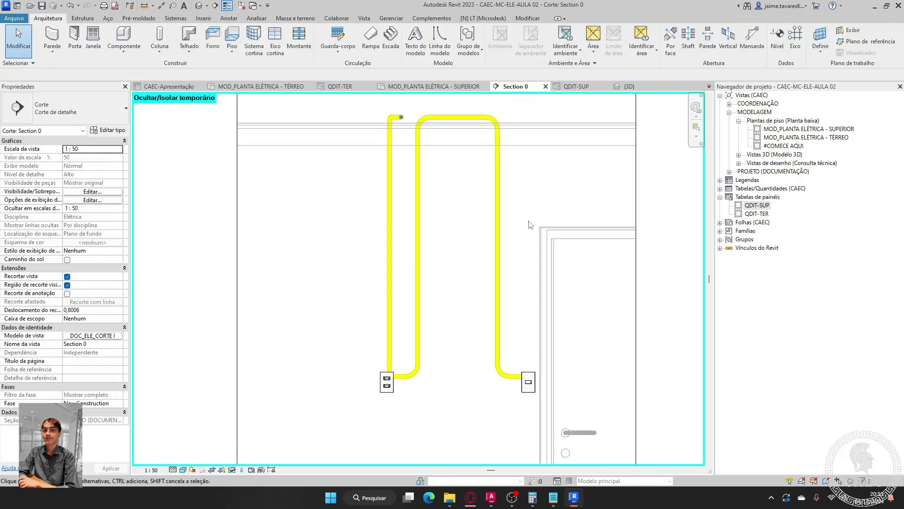
- Examine how the looping conduit connects the double outlet and switch e in the section
middle_drag(531, 224, 535, 233)
scroll(438, 407, up, 3)
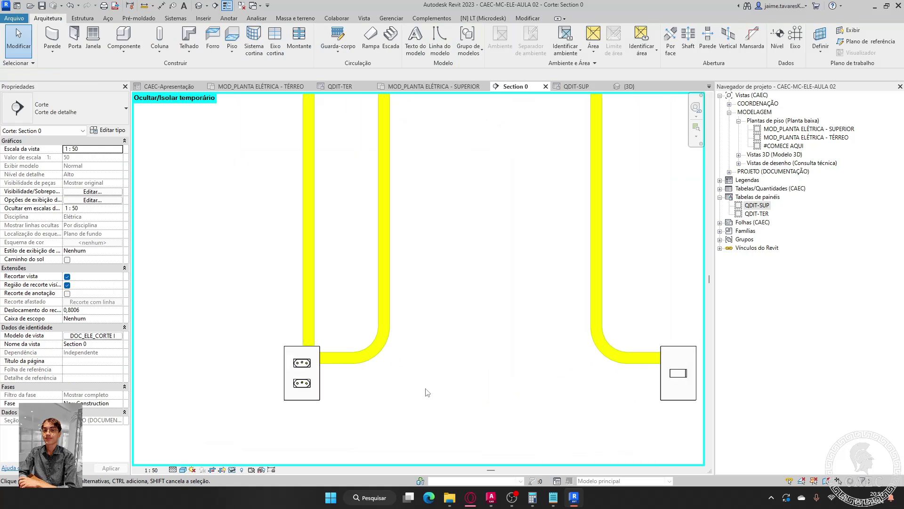
scroll(427, 392, down, 3)
click(302, 334)
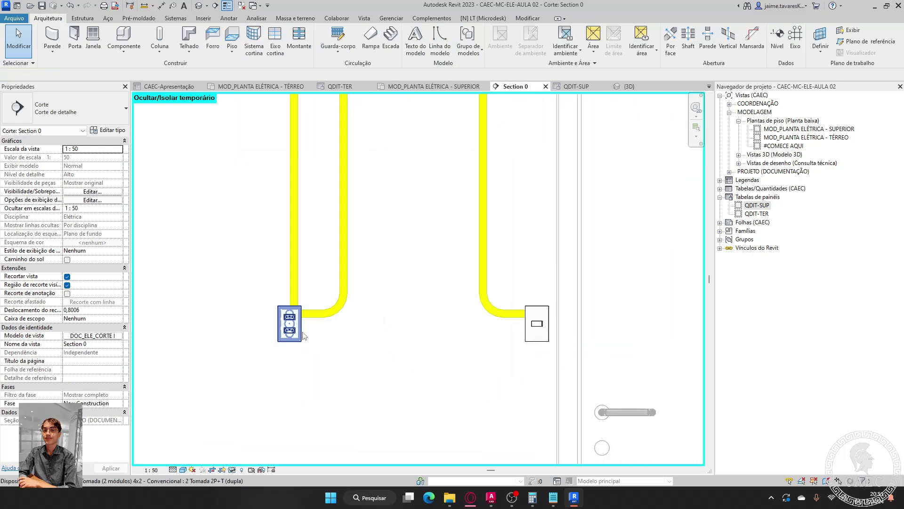
key(Escape)
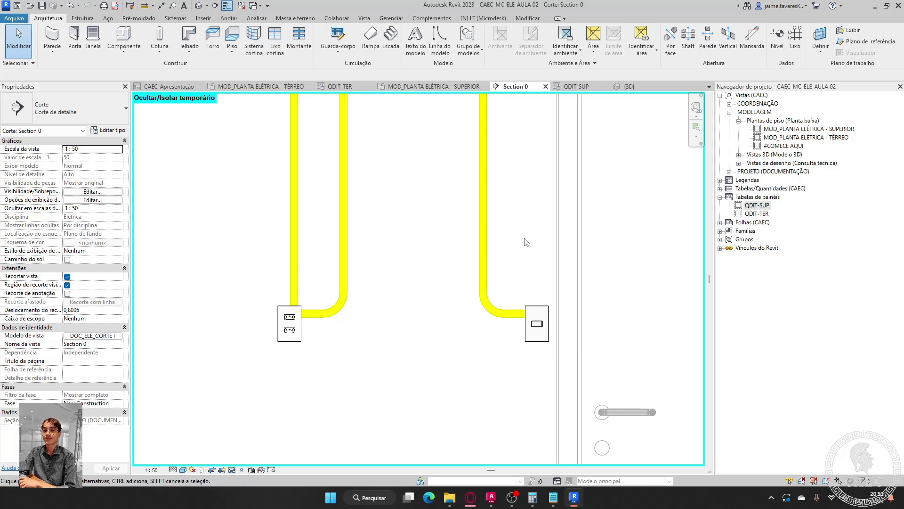
middle_drag(523, 242, 535, 353)
scroll(530, 372, down, 1)
middle_drag(533, 289, 525, 300)
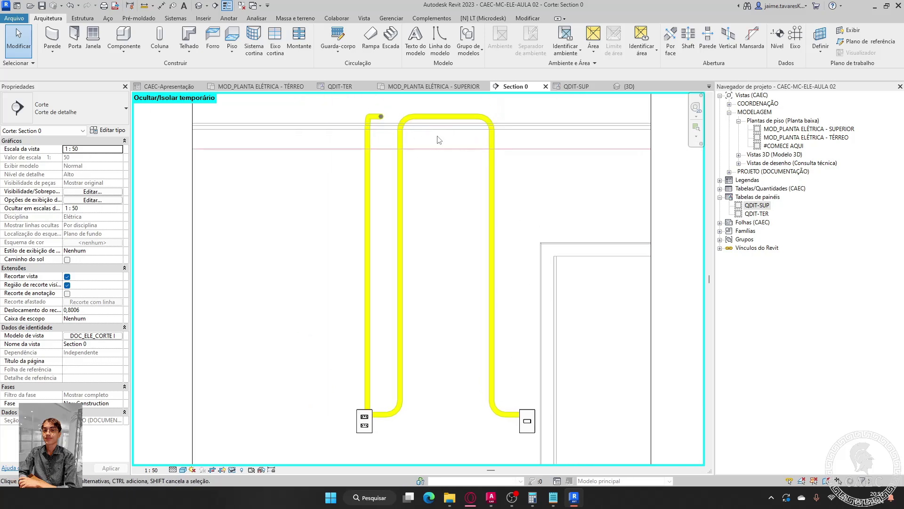
- Delete the conduit loop between the double outlet and switch e, including its bends, keeping only the short stub at each box
scroll(489, 150, up, 2)
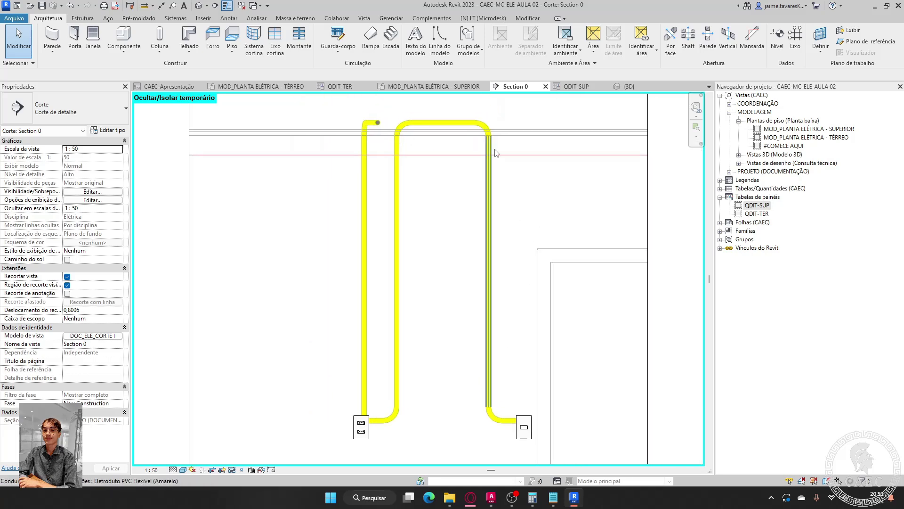
drag(531, 181, 336, 124)
middle_drag(432, 309, 400, 95)
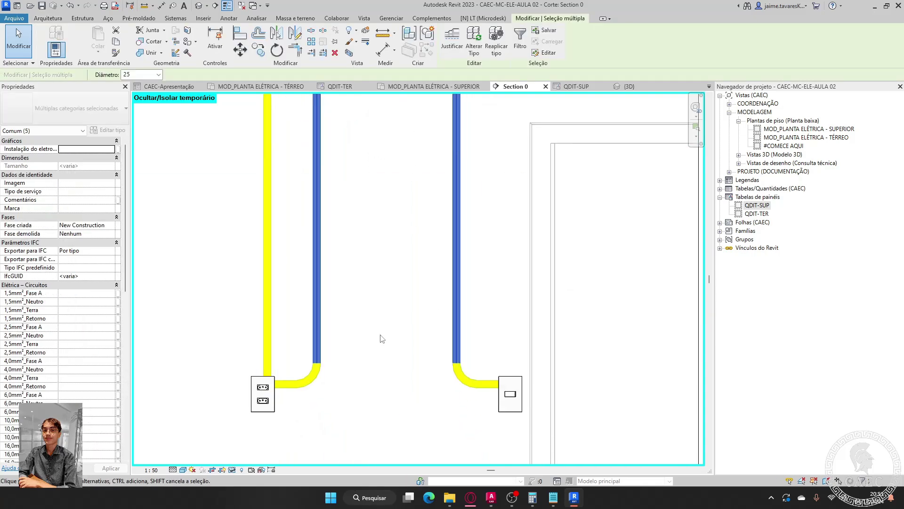
middle_drag(367, 386, 379, 300)
scroll(374, 309, up, 2)
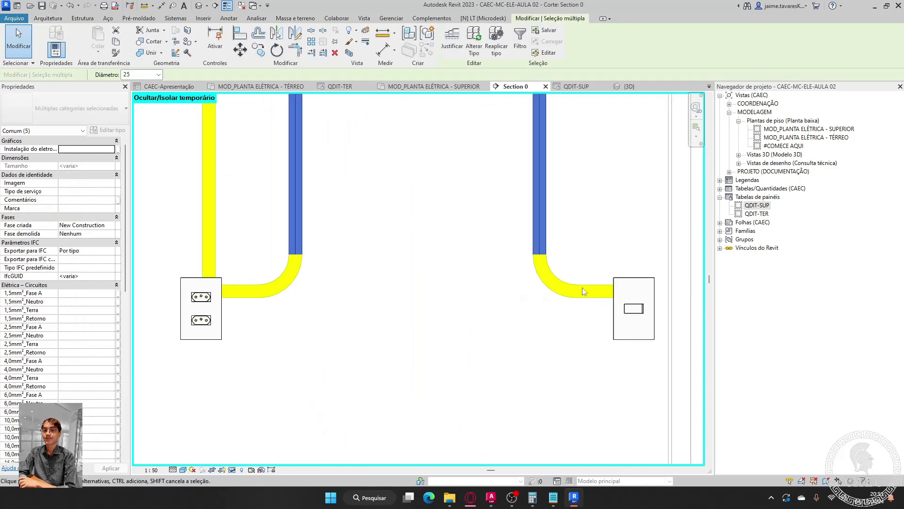
ctrl+click(552, 267)
ctrl+click(299, 264)
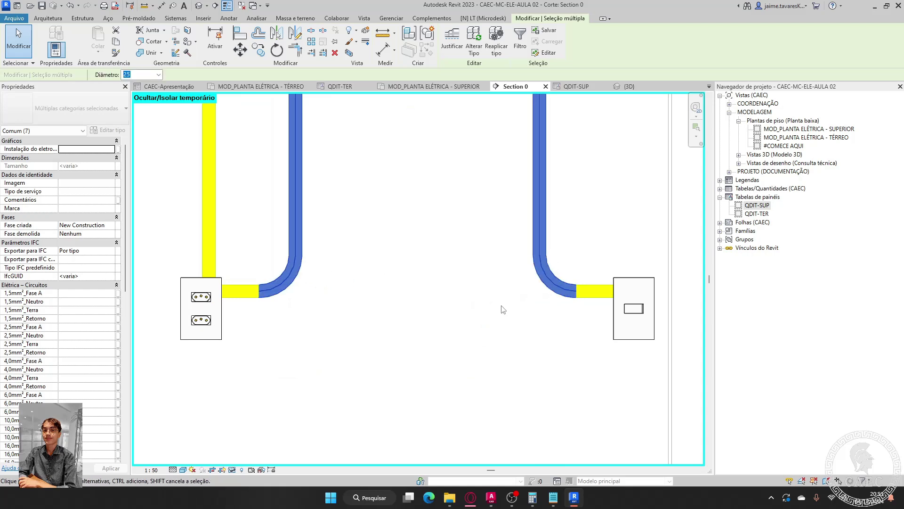
key(Delete)
scroll(502, 305, down, 2)
middle_drag(514, 315, 533, 336)
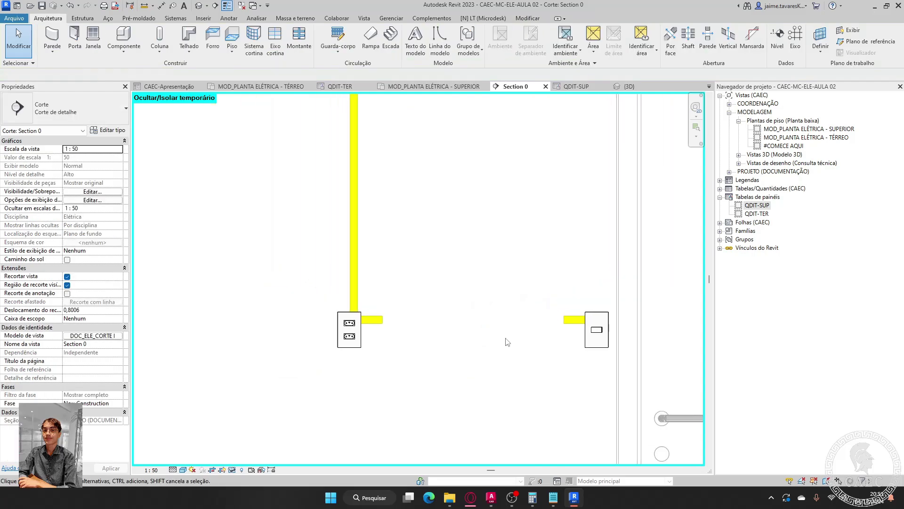
- Join the two conduit stubs with Trim/Extend to Corner into one straight horizontal run from the double outlet to switch e
key(t)
key(r)
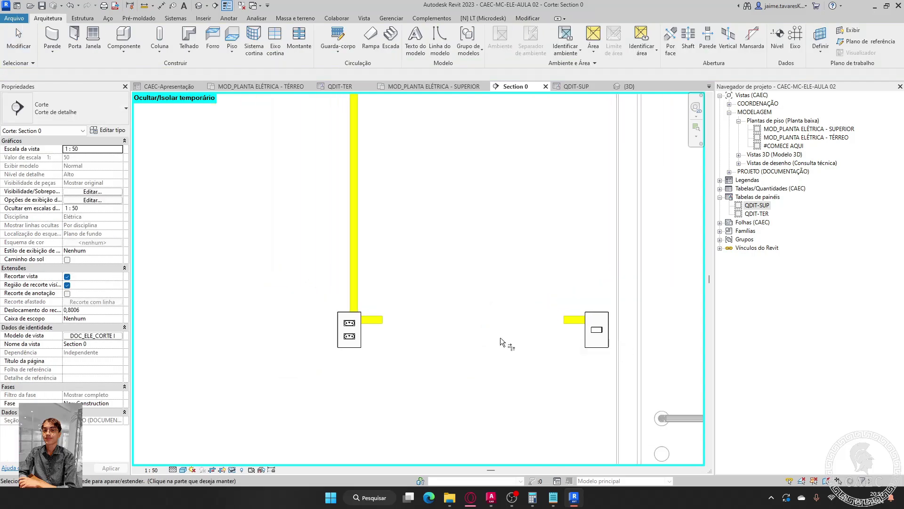
click(373, 321)
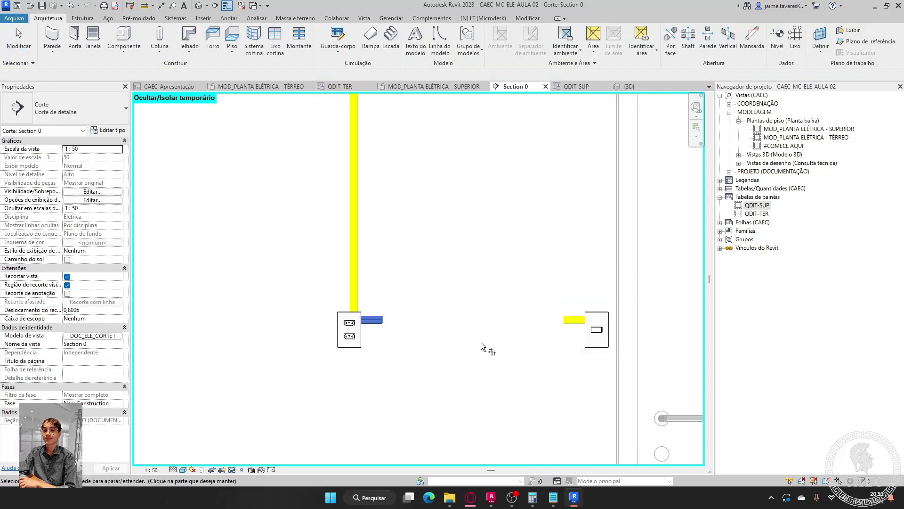
click(561, 321)
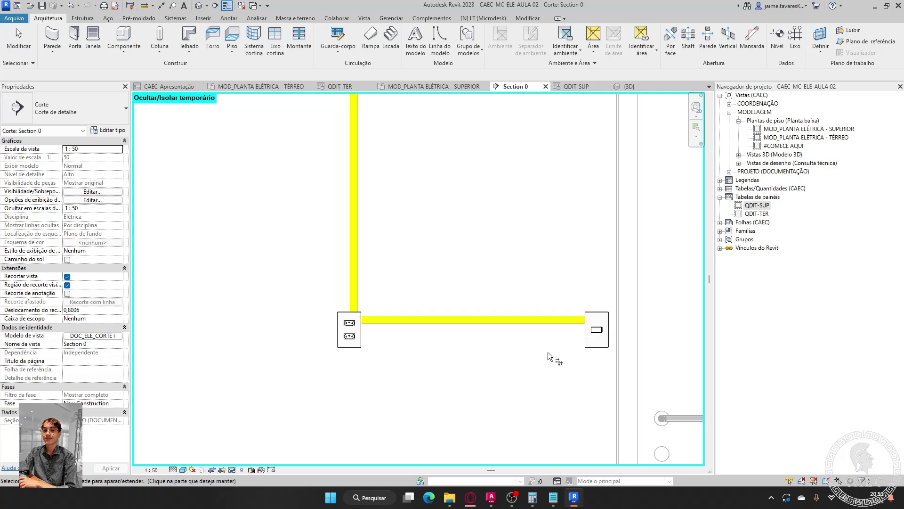
key(Escape)
scroll(480, 327, down, 2)
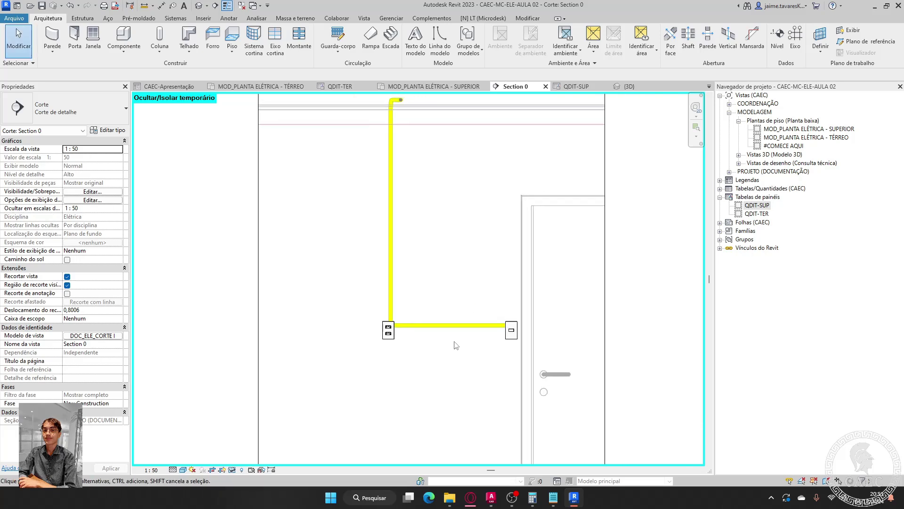
- In plan MOD_PLANTA ELÉTRICA - SUPERIOR, clear both 20A options of bedroom e's outer-wall outlet near the window and set its Elevação do Ponto to 0,4
click(260, 86)
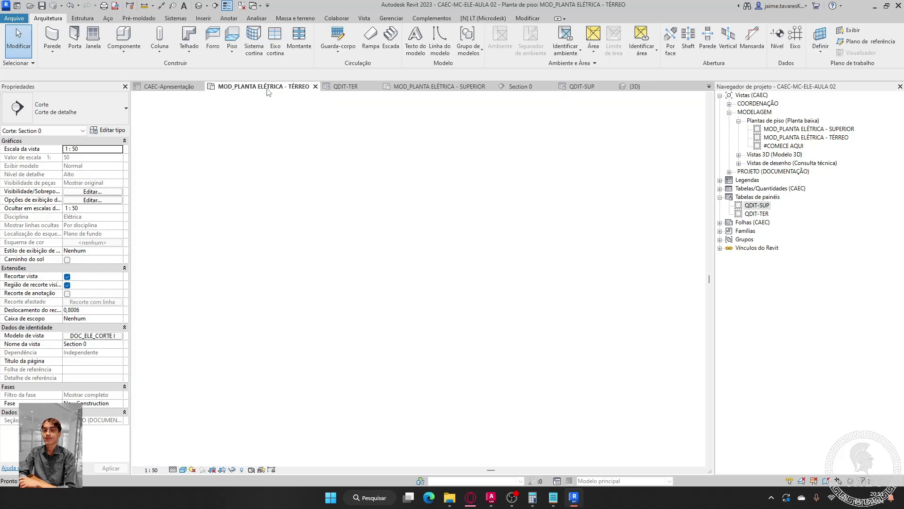
click(415, 87)
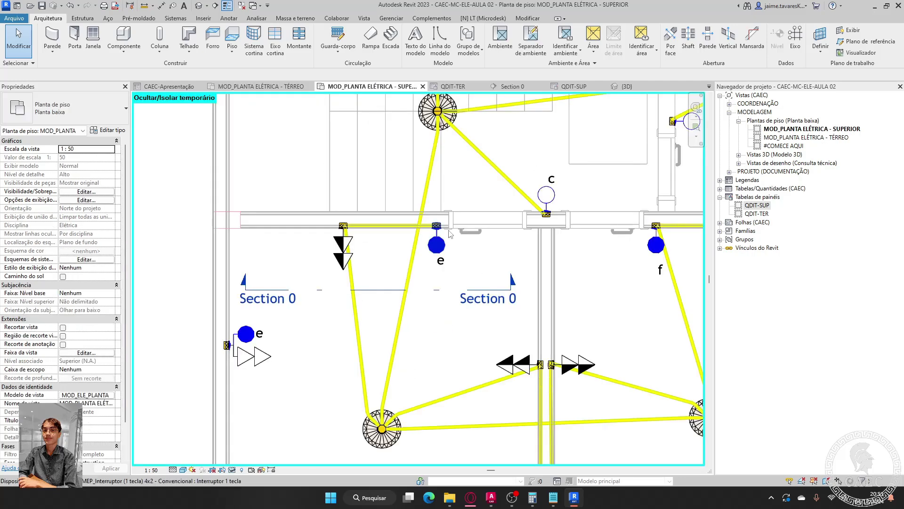
scroll(370, 237, down, 3)
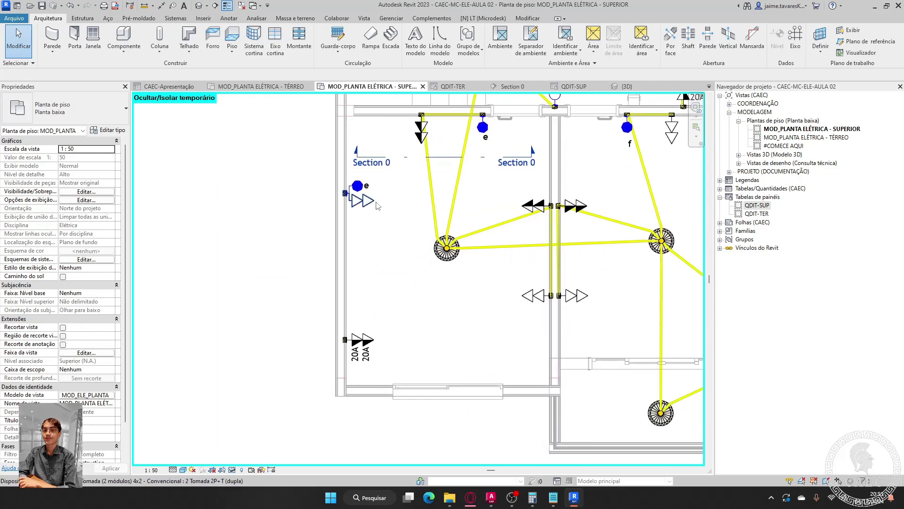
click(371, 343)
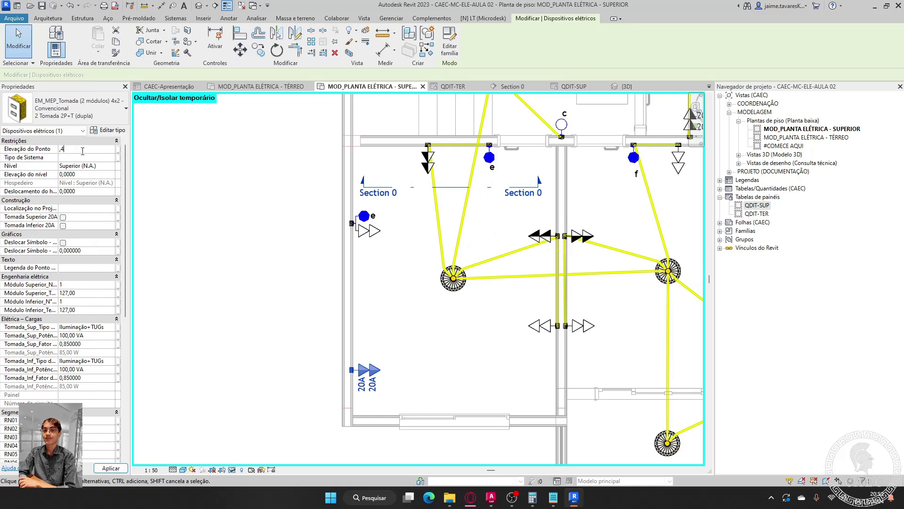
click(408, 315)
- Delete the double outlet that shares the box location with switch e on bedroom e's outer wall
scroll(382, 231, up, 5)
click(385, 241)
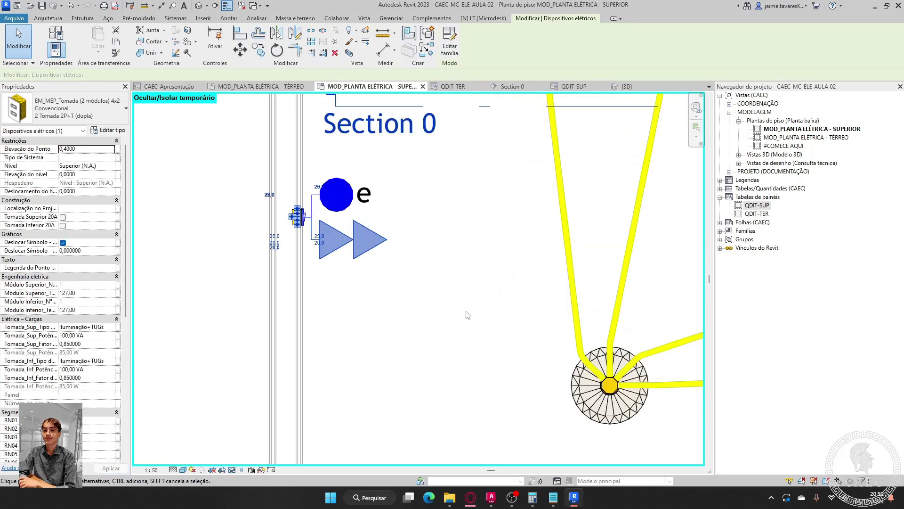
key(Delete)
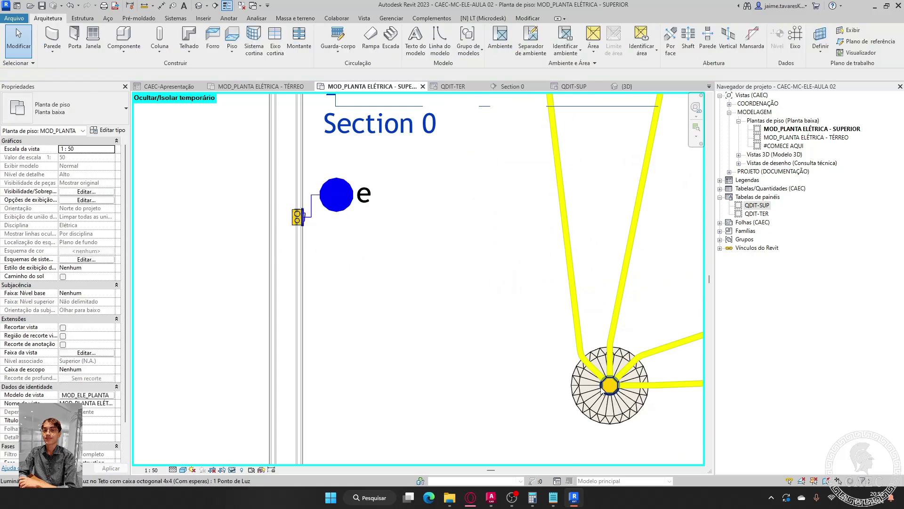
- Draw a 25 mm conduit from bedroom light e to switch e on the outer wall, using Conector 95 at 4,65
click(603, 391)
scroll(602, 391, up, 3)
right_click(603, 387)
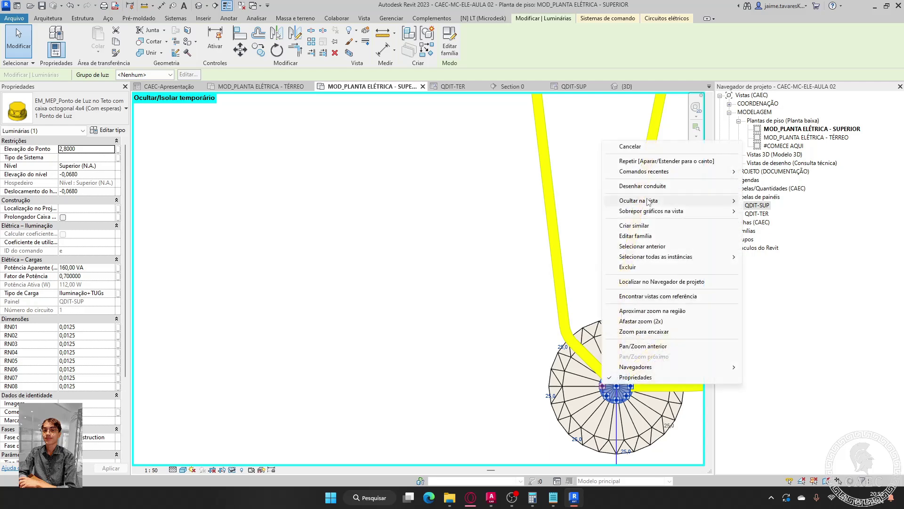
click(641, 187)
scroll(313, 216, down, 2)
middle_drag(313, 216, 452, 292)
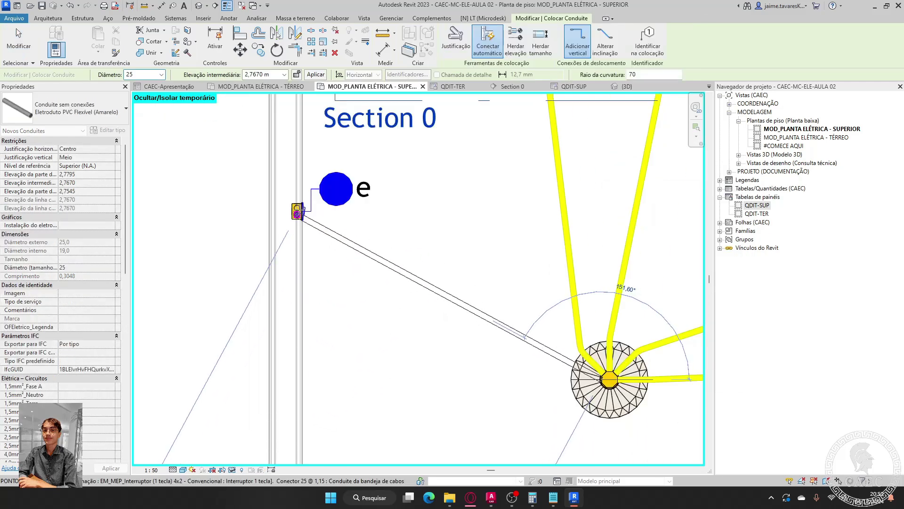
scroll(297, 207, up, 2)
click(314, 221)
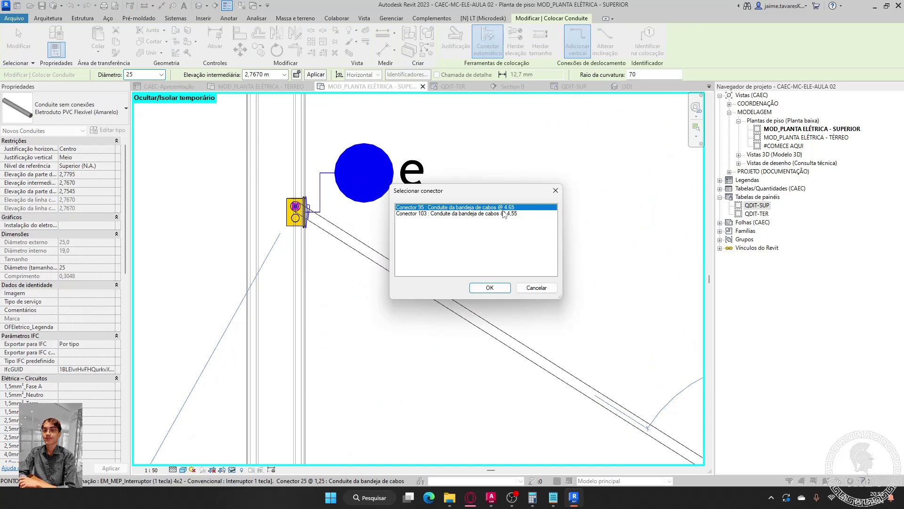
click(490, 288)
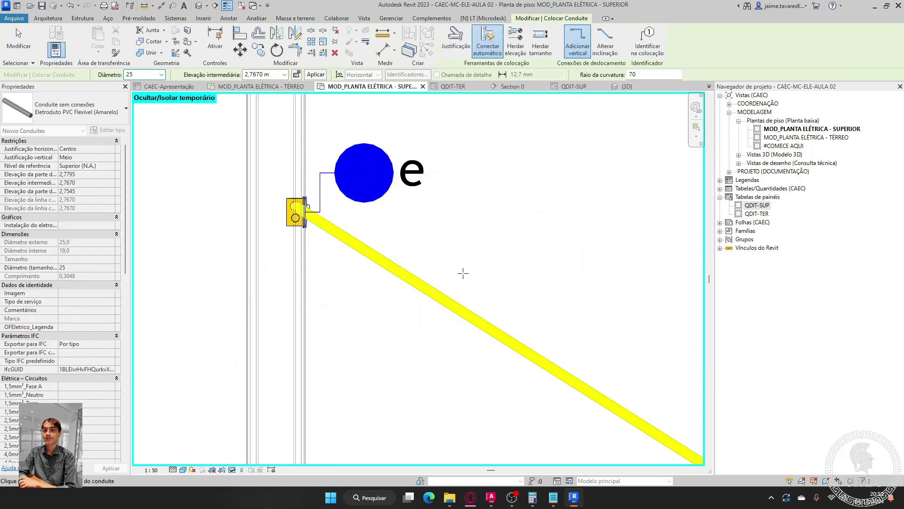
scroll(461, 269, down, 3)
key(Escape)
scroll(400, 235, down, 2)
scroll(398, 234, down, 1)
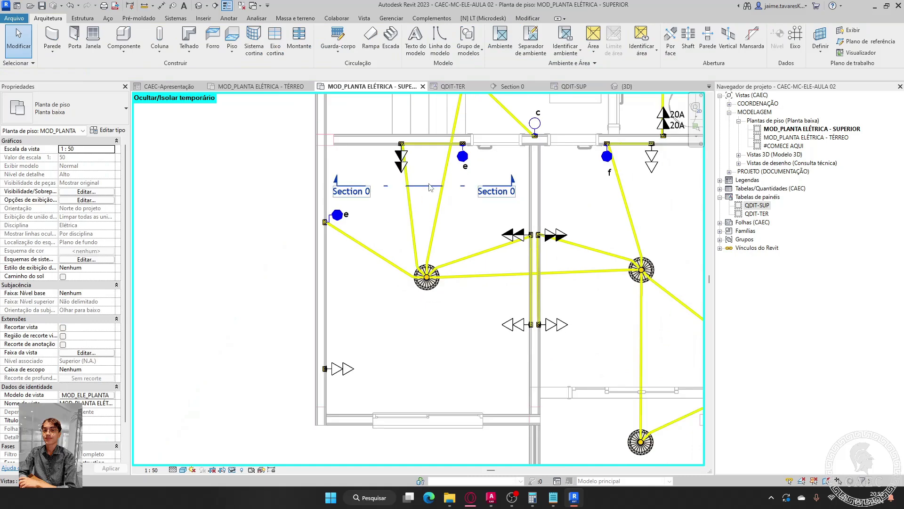
- Rotate Section 0 by 90° so that it faces bedroom e's outer wall
click(431, 186)
key(r)
key(o)
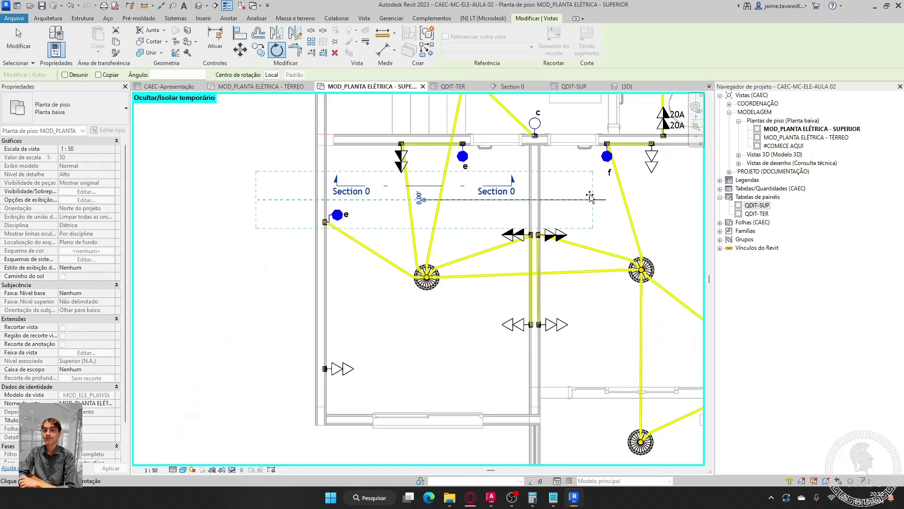
click(532, 200)
text(90)
key(Return)
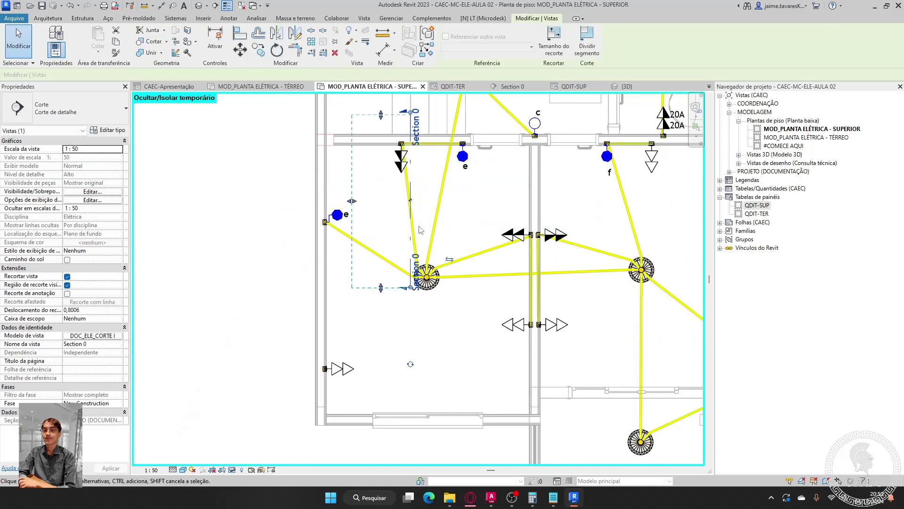
- Move the Section 0 marker beside the west wall of the room with switch e and open its section view
drag(359, 301, 353, 330)
right_click(353, 326)
click(409, 111)
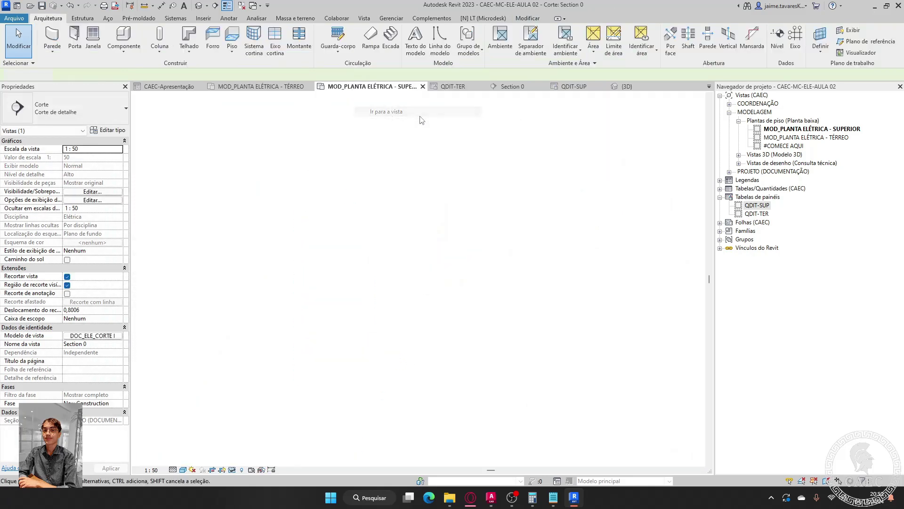
- Draw a conduit from the bottom connector of the single-key switch down to the double outlet below it
scroll(542, 325, up, 5)
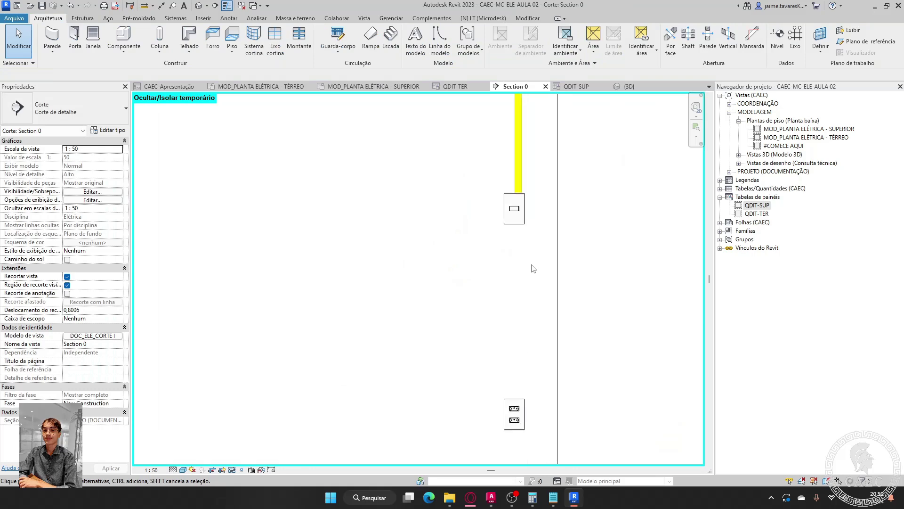
click(519, 225)
right_click(519, 225)
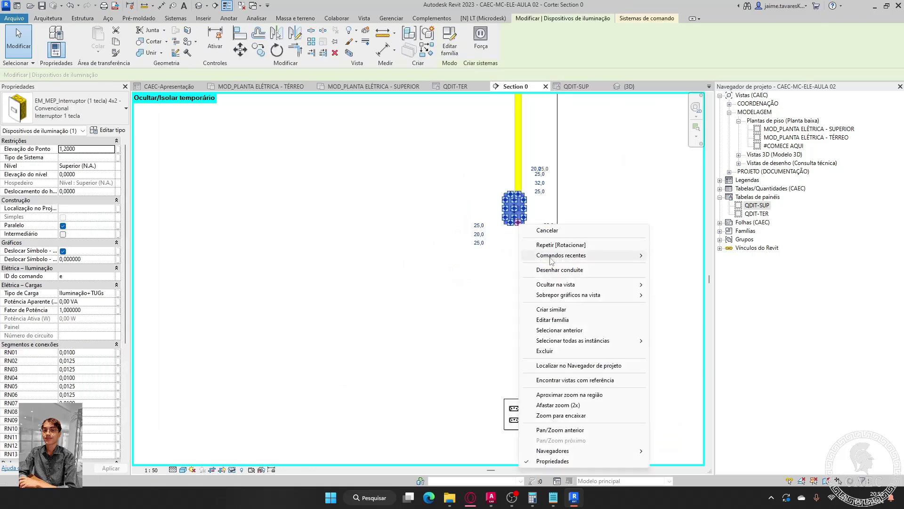
click(551, 270)
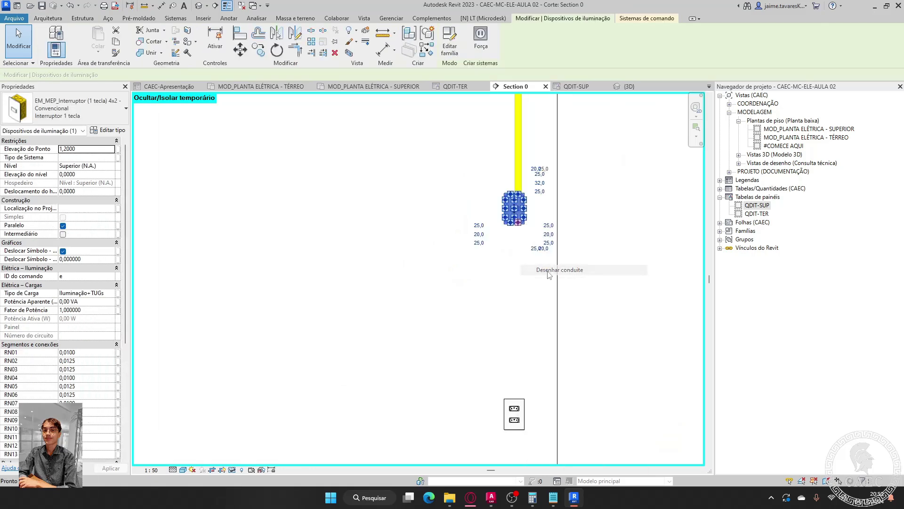
click(515, 403)
- Draw a horizontal conduit from the outlet's side connector to the facing connector of the other double outlet on the same wall
middle_drag(480, 399, 514, 358)
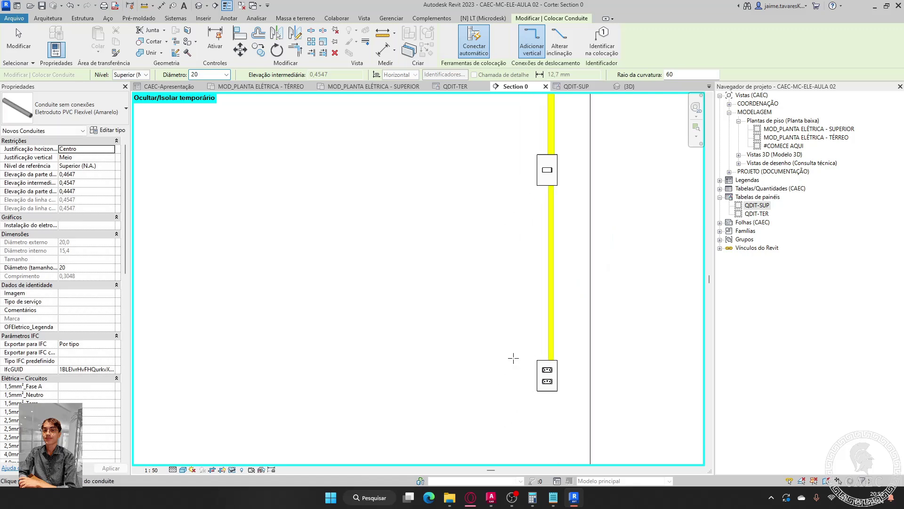
click(537, 366)
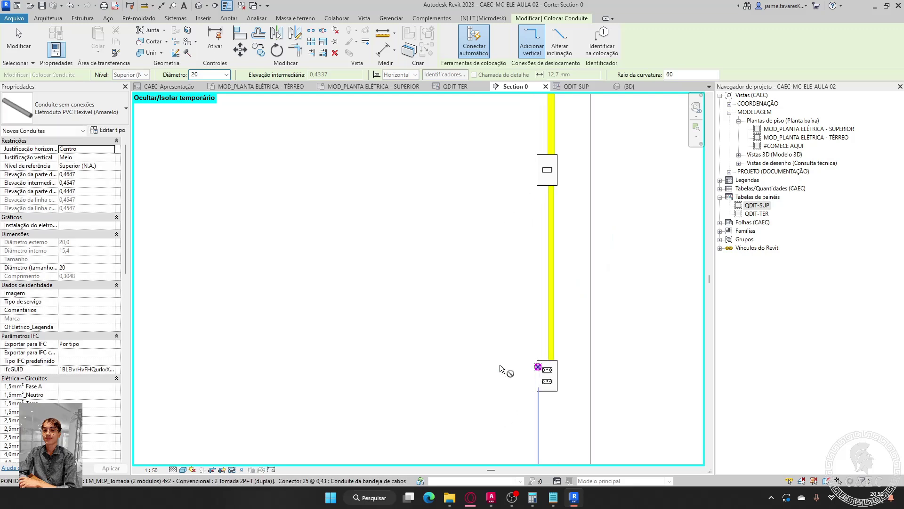
middle_drag(377, 365, 606, 347)
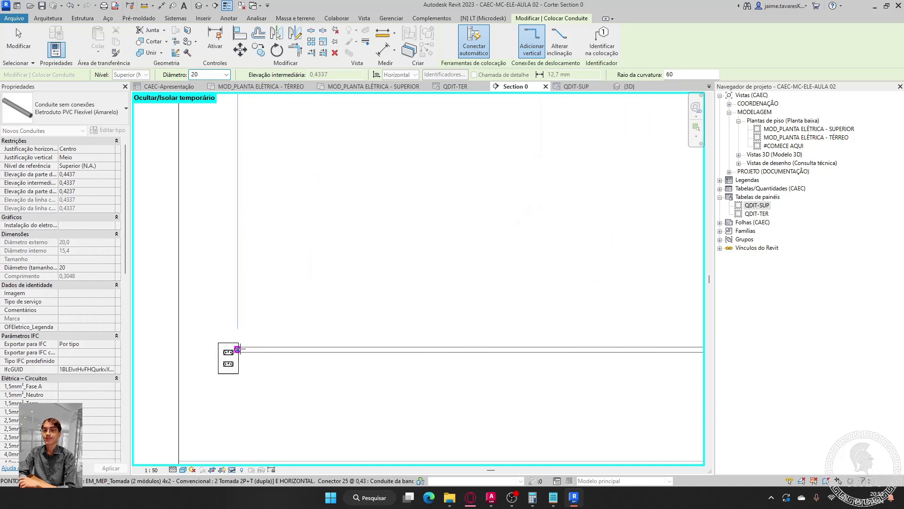
scroll(446, 316, down, 2)
key(Escape)
key(Escape)
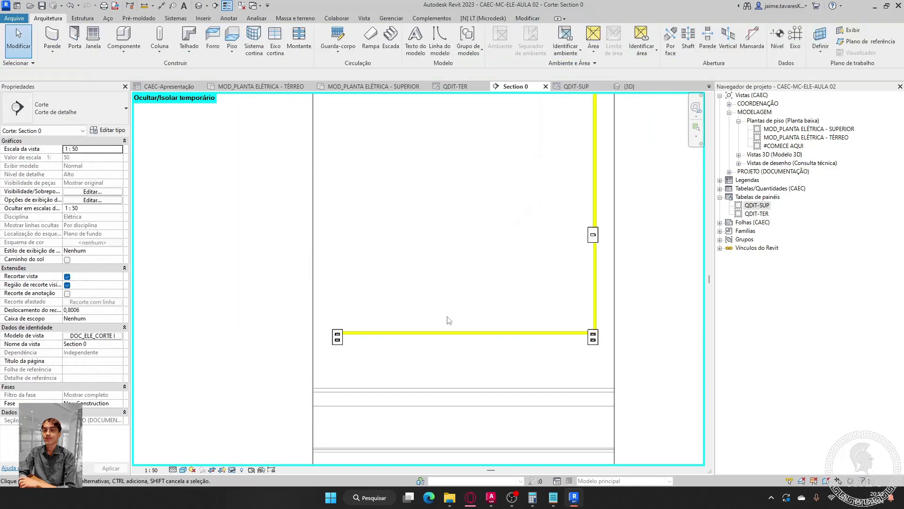
- Set the diameter of the horizontal conduit between the two outlets to 25
click(467, 333)
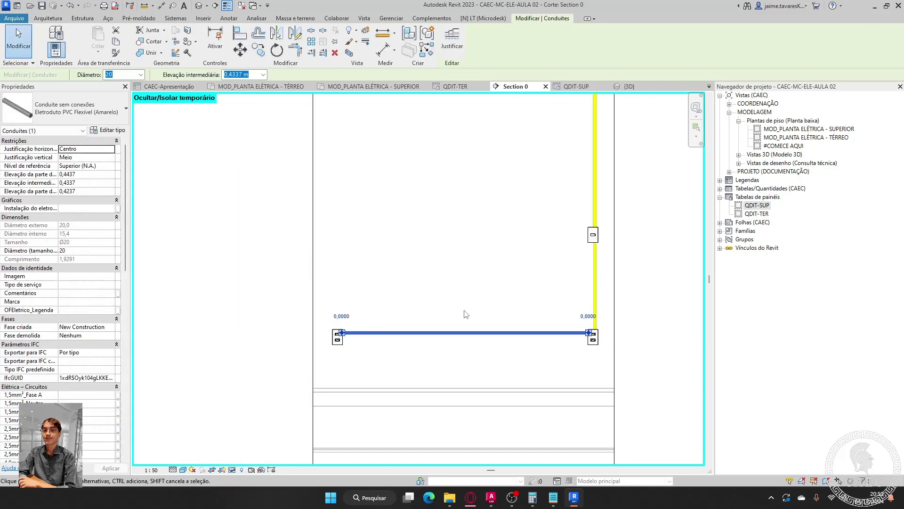
click(112, 75)
click(141, 75)
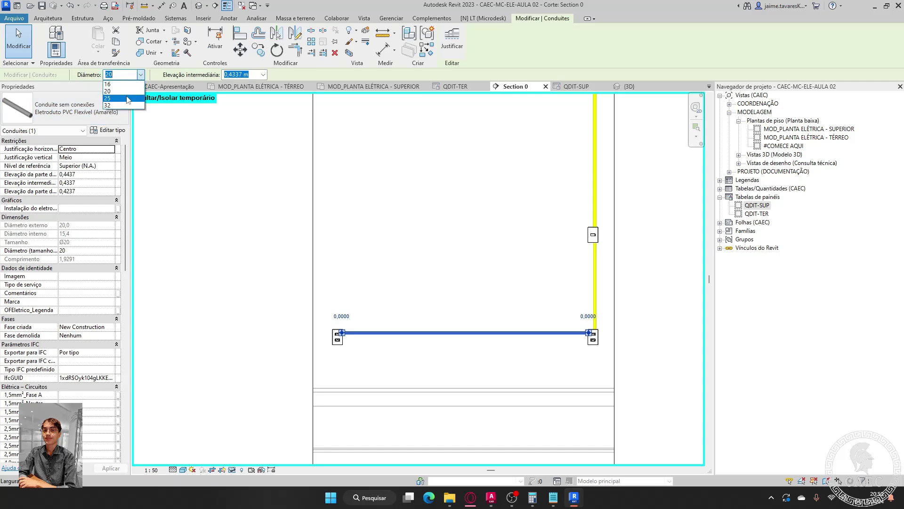
click(555, 296)
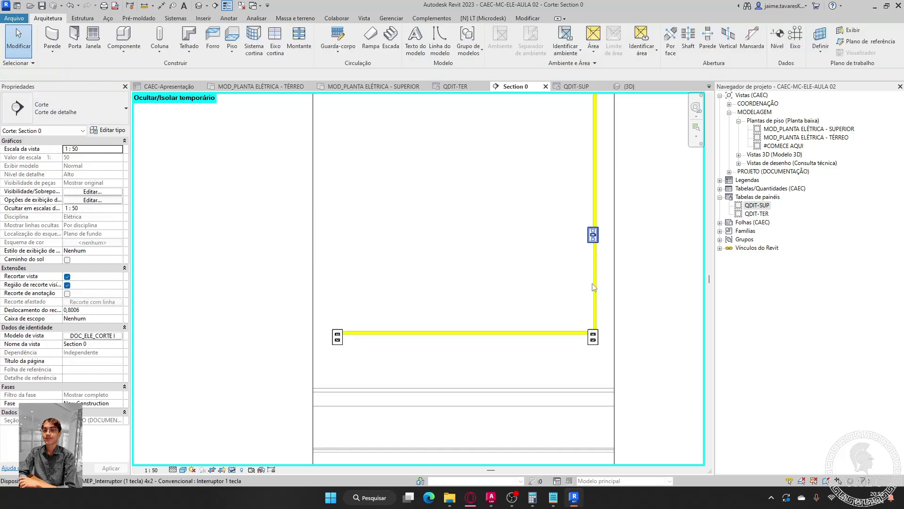
- Set the diameter of the vertical conduit between the switch and the outlet to 25
scroll(601, 310, up, 3)
click(589, 304)
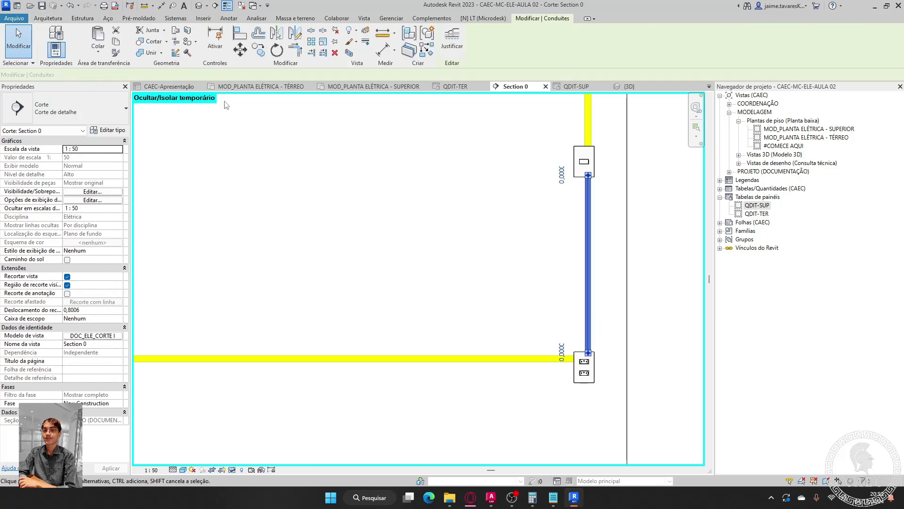
click(141, 75)
click(132, 99)
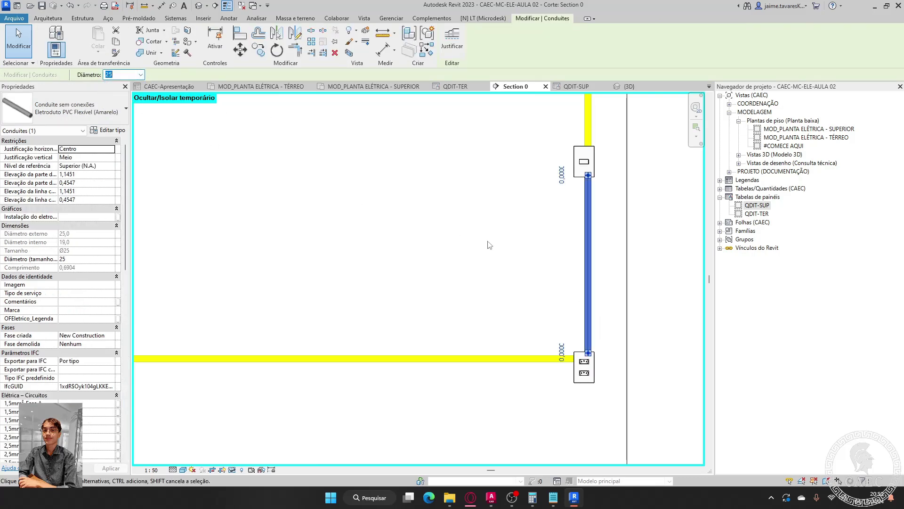
click(490, 245)
- Return to the MOD_PLANTA ELÉTRICA - SUPERIOR plan and reset its temporary hide/isolate
scroll(490, 245, down, 1)
click(391, 87)
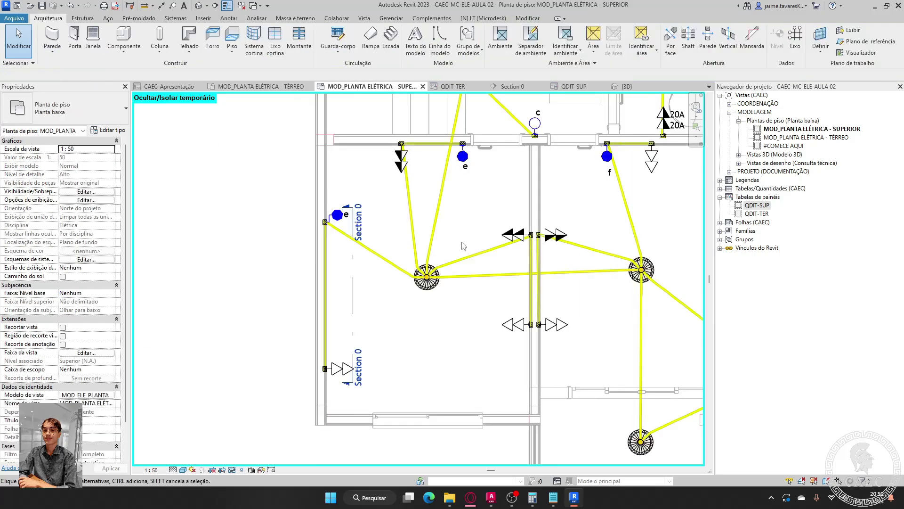
scroll(391, 282, down, 3)
middle_drag(396, 311, 387, 342)
scroll(569, 312, down, 4)
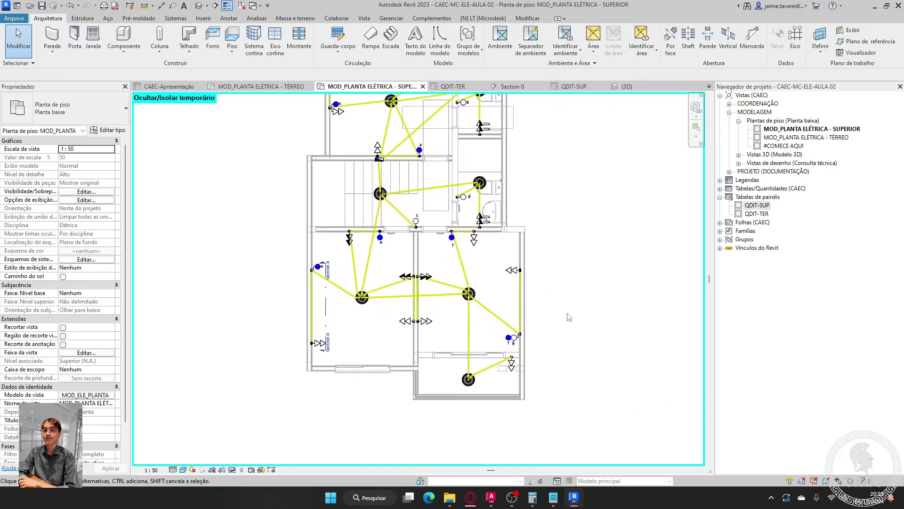
middle_drag(597, 250, 543, 216)
scroll(541, 214, up, 1)
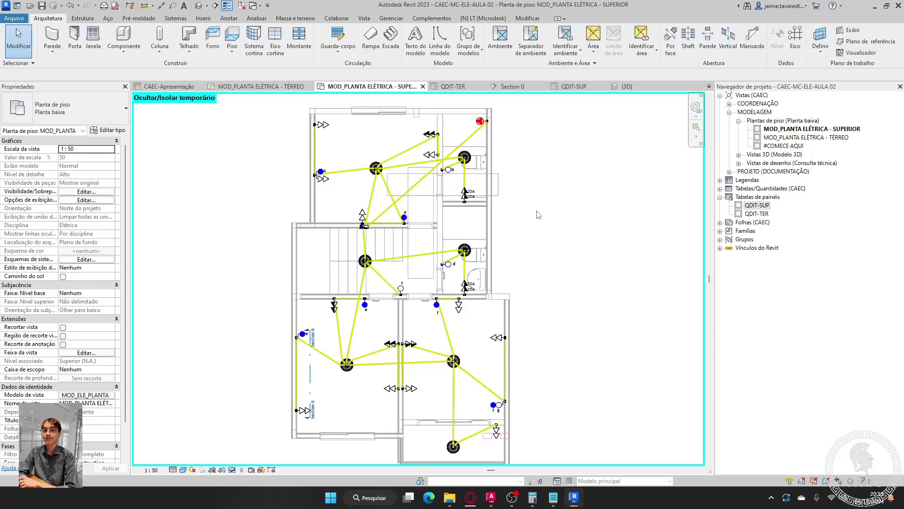
key(h)
key(r)
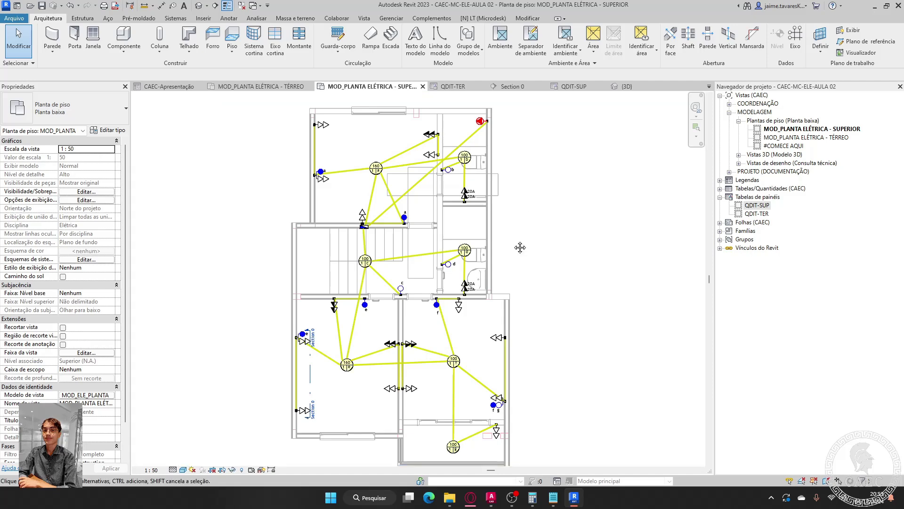
- Examine the conduit routes, light points, switches and outlets on the upper floor plan, especially in the room with luminaire a
middle_drag(520, 247, 534, 247)
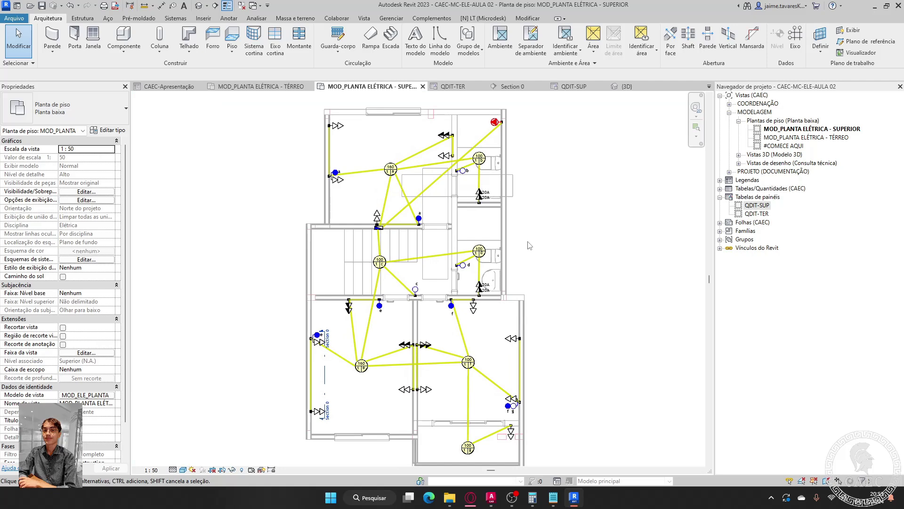
scroll(477, 170, up, 5)
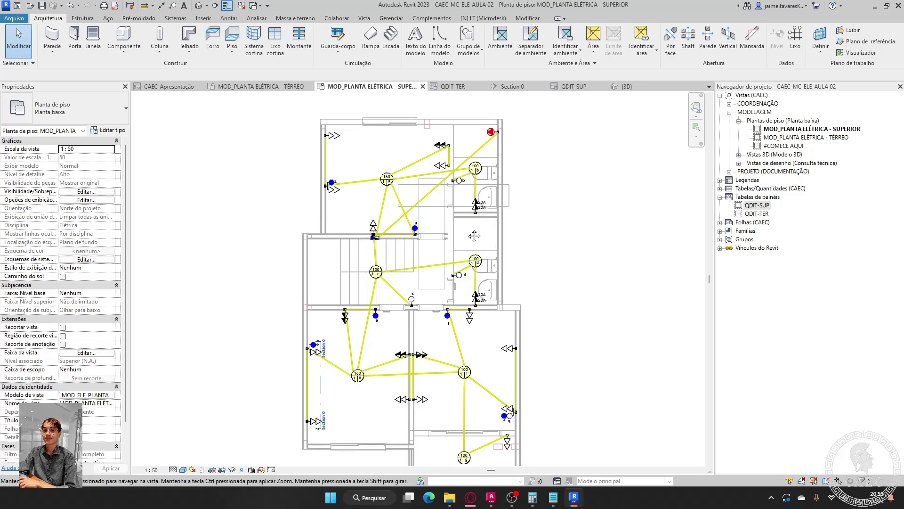
middle_drag(458, 235, 547, 331)
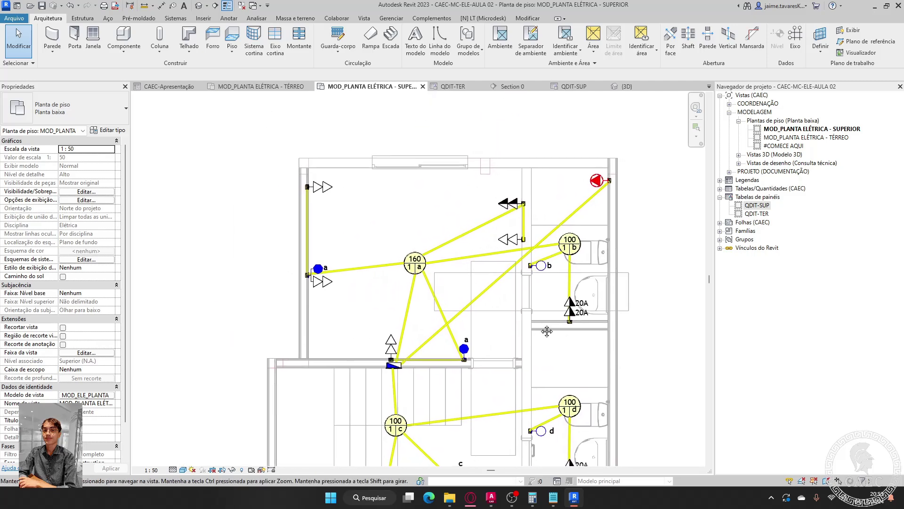
scroll(547, 331, down, 4)
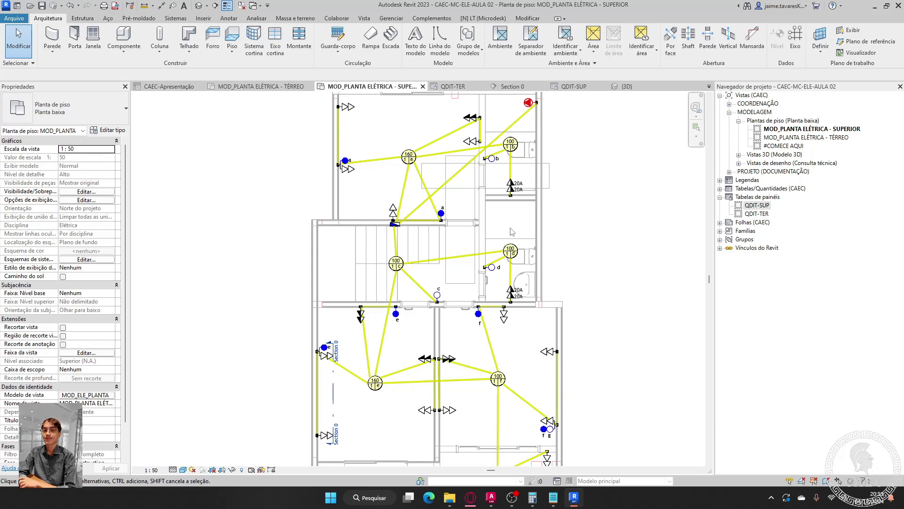
scroll(505, 231, up, 6)
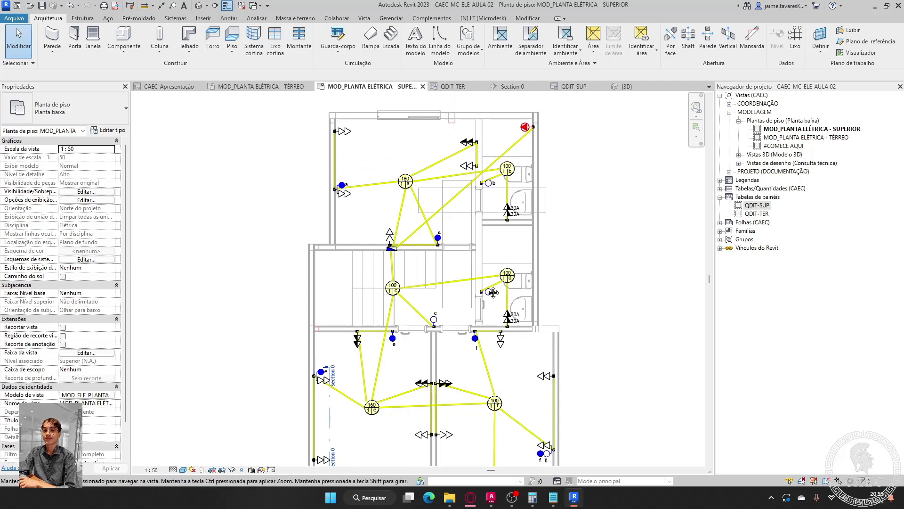
middle_drag(459, 258, 485, 262)
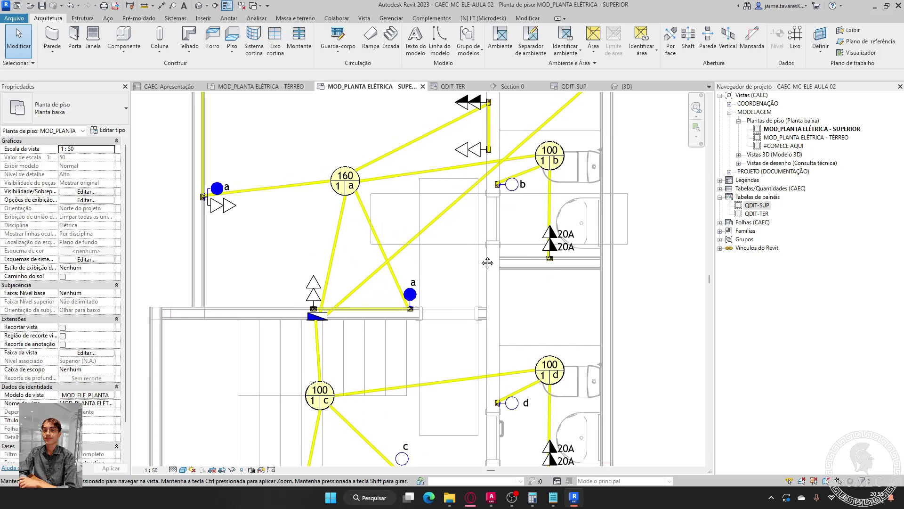
scroll(404, 291, up, 3)
middle_drag(297, 362, 443, 362)
scroll(323, 371, up, 2)
scroll(319, 368, up, 2)
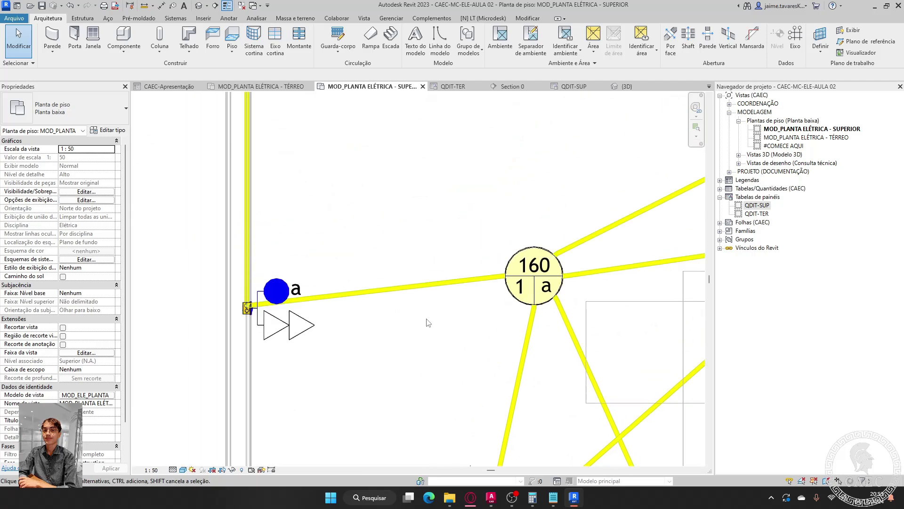
scroll(428, 322, down, 2)
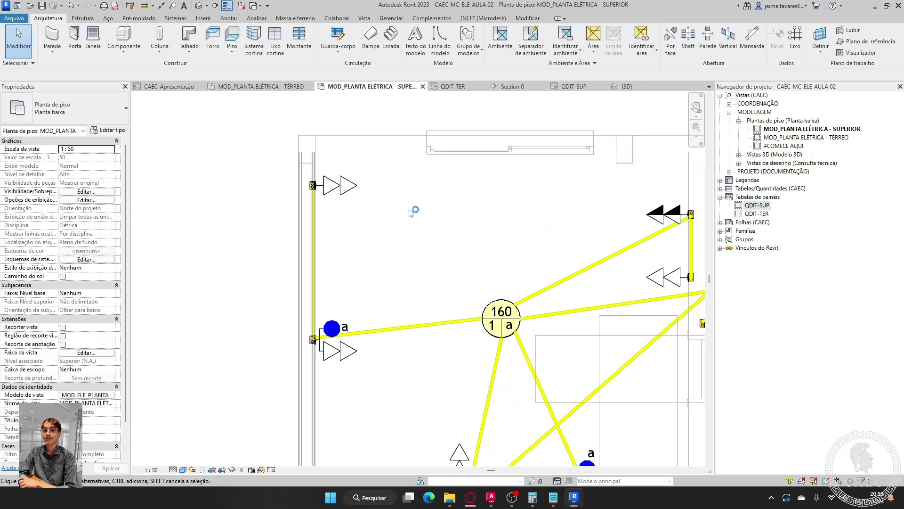
scroll(374, 196, up, 2)
middle_drag(430, 208, 426, 304)
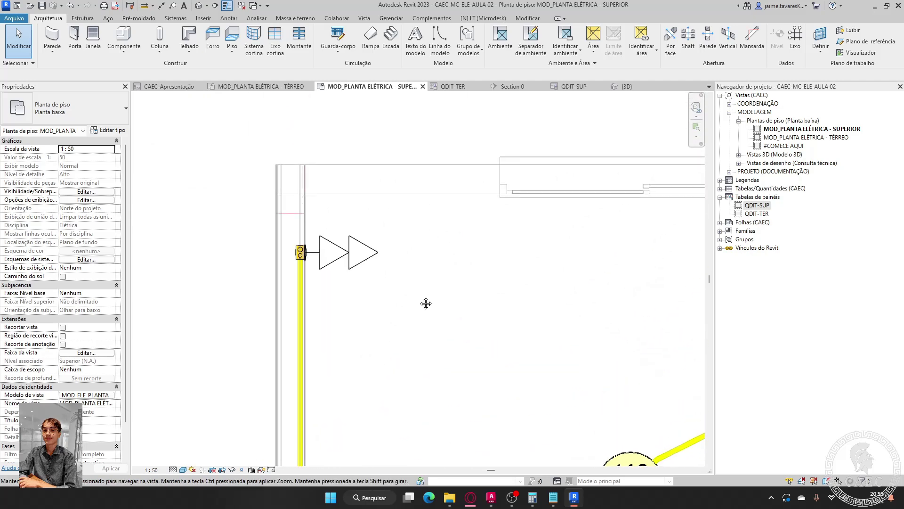
scroll(412, 216, up, 1)
scroll(411, 216, down, 3)
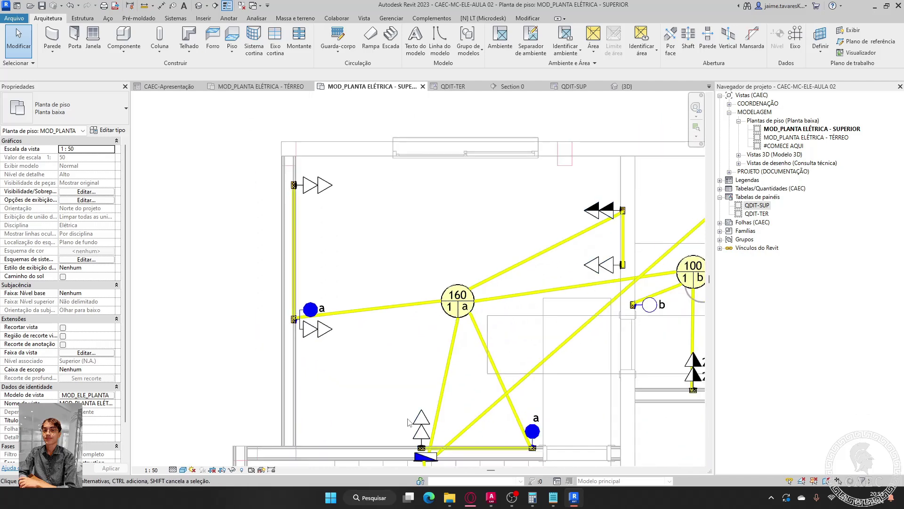
scroll(351, 190, up, 2)
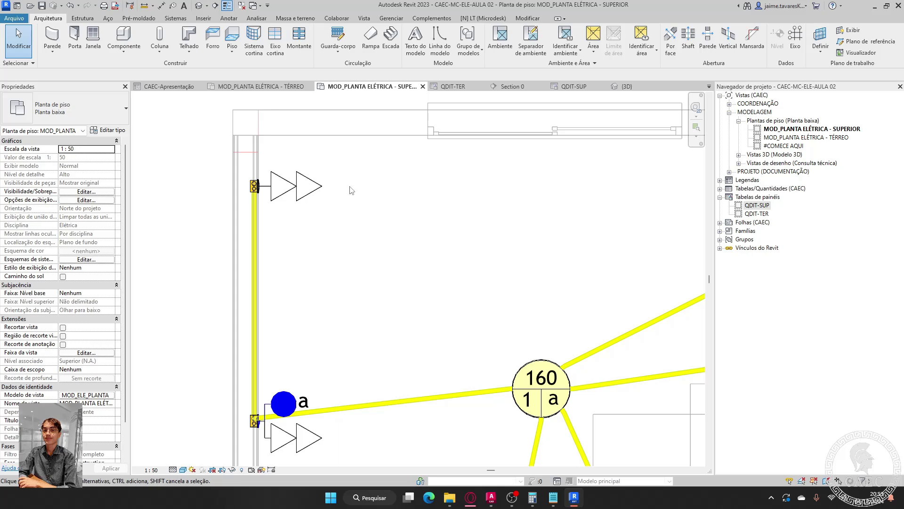
scroll(351, 190, down, 3)
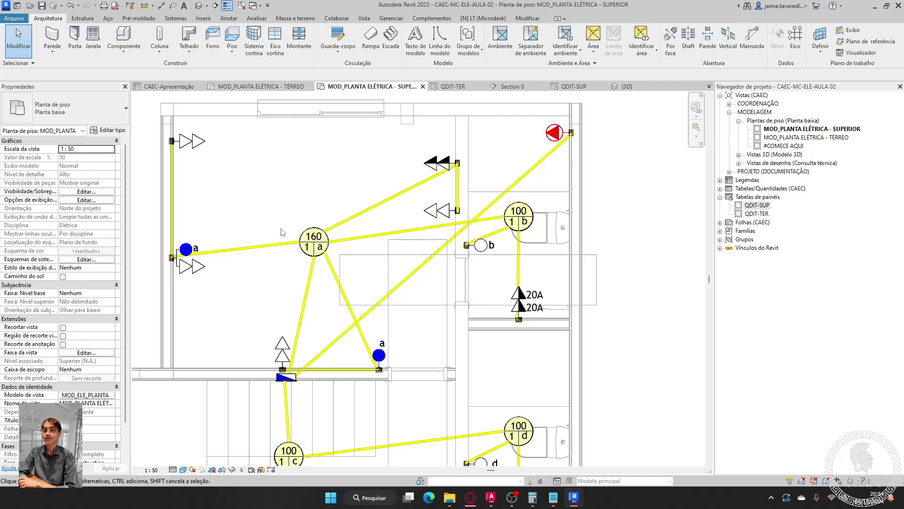
- Tag the first module of the double outlet in the northwest corner of room a with a leader, placing the tag just above its symbol
scroll(364, 234, up, 4)
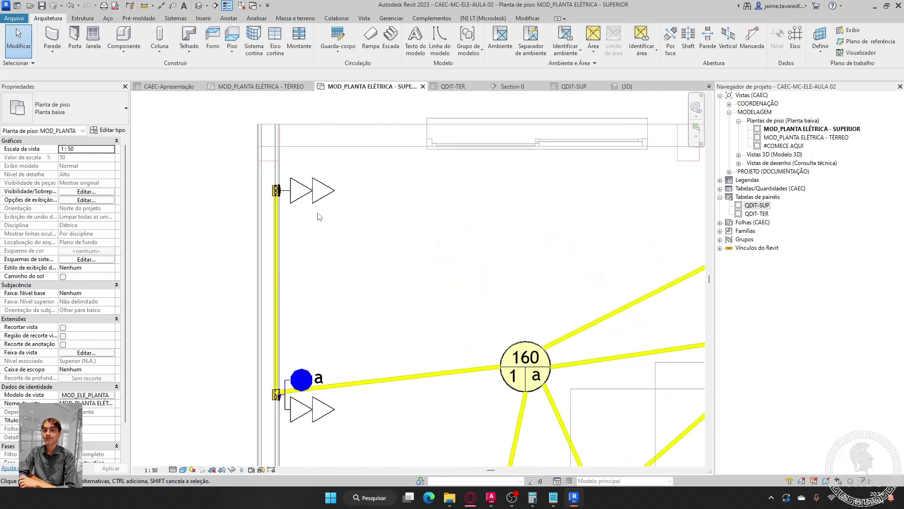
scroll(404, 249, up, 2)
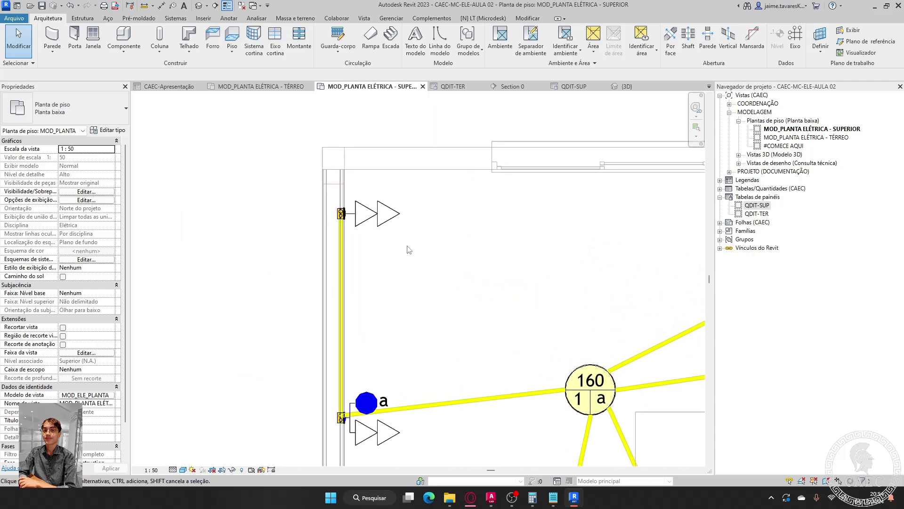
key(t)
key(g)
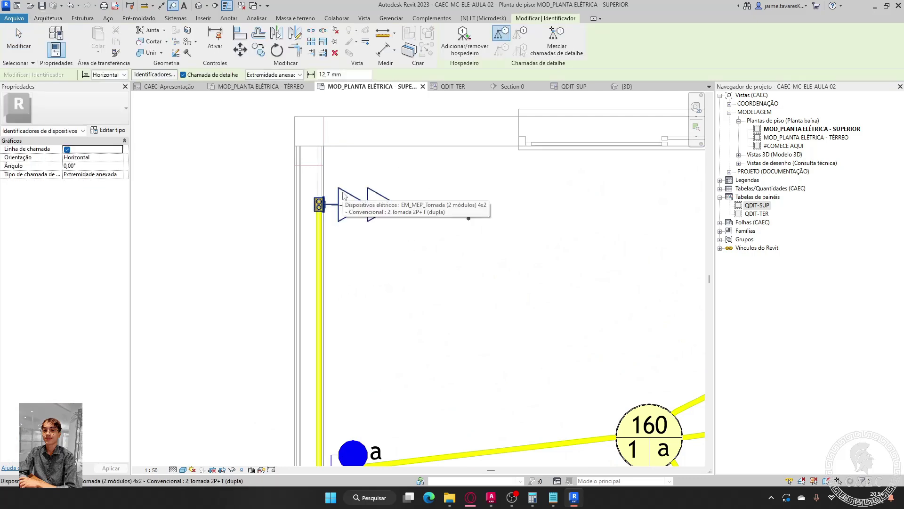
key(Tab)
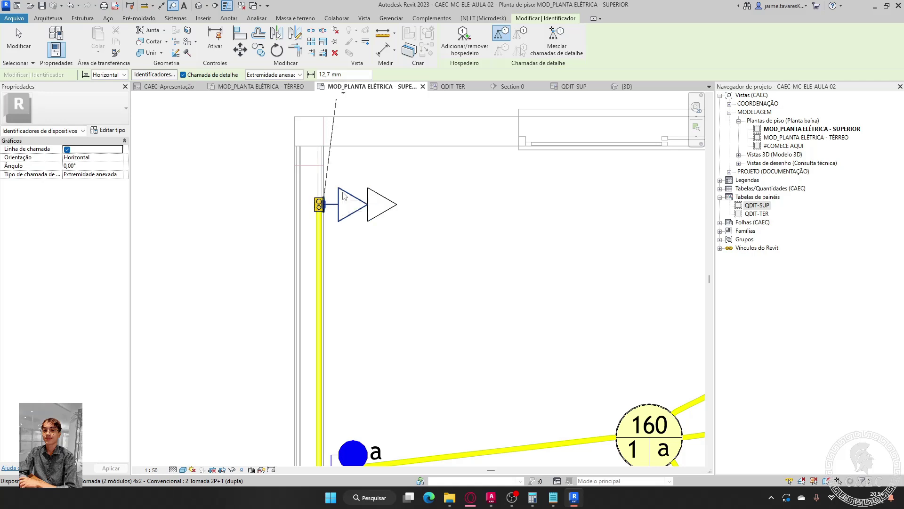
click(343, 196)
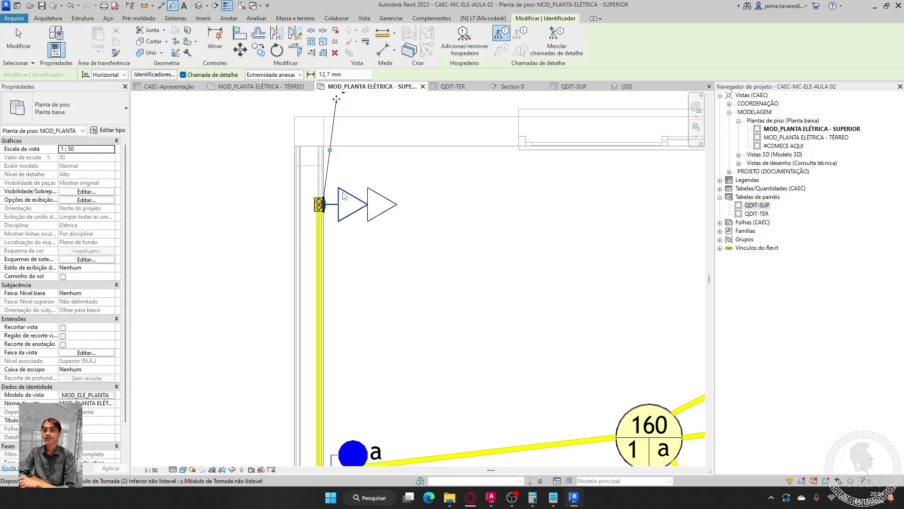
middle_drag(343, 196, 372, 245)
drag(366, 150, 366, 236)
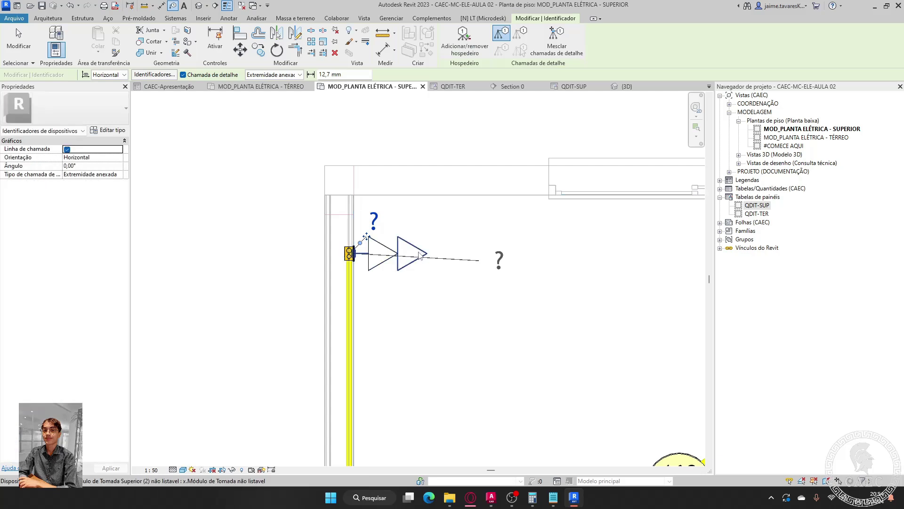
- Tag the second module of the double outlet in the northwest corner of room a, placing the tag just above its symbol
click(491, 275)
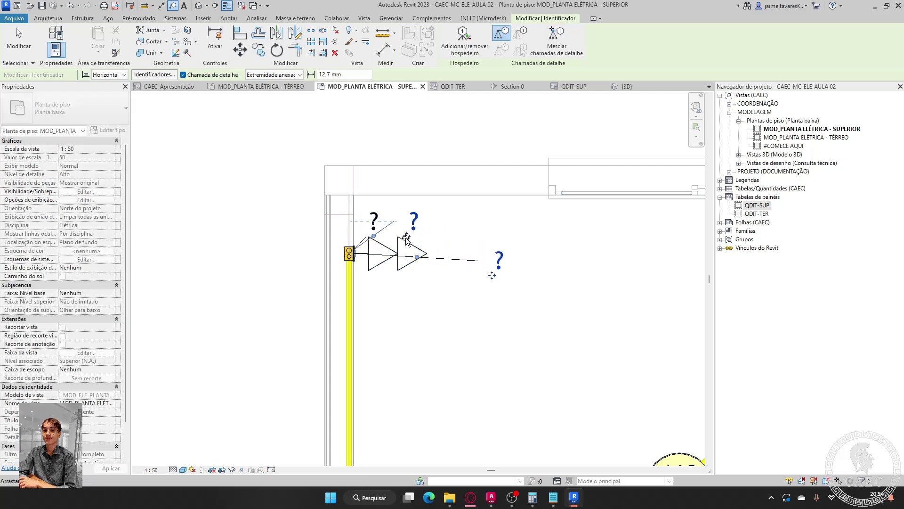
key(ctrl+z)
click(417, 240)
scroll(415, 236, up, 3)
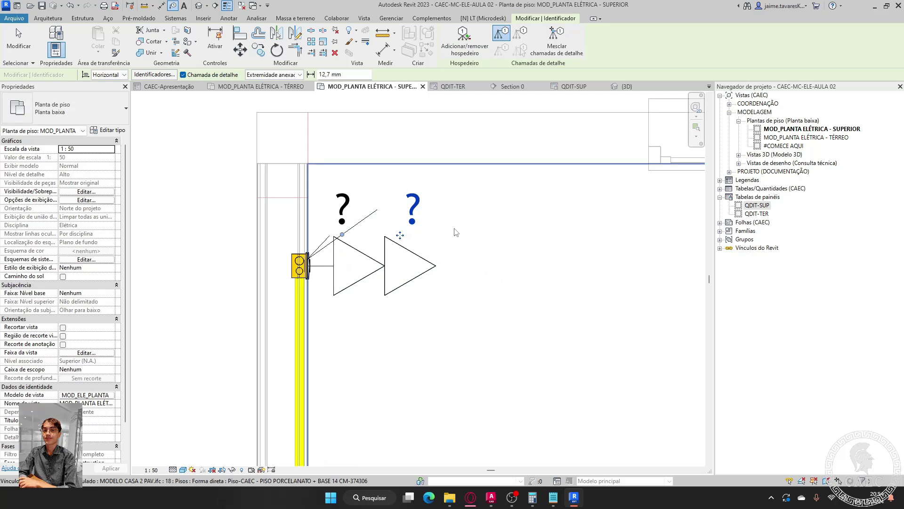
scroll(464, 243, down, 3)
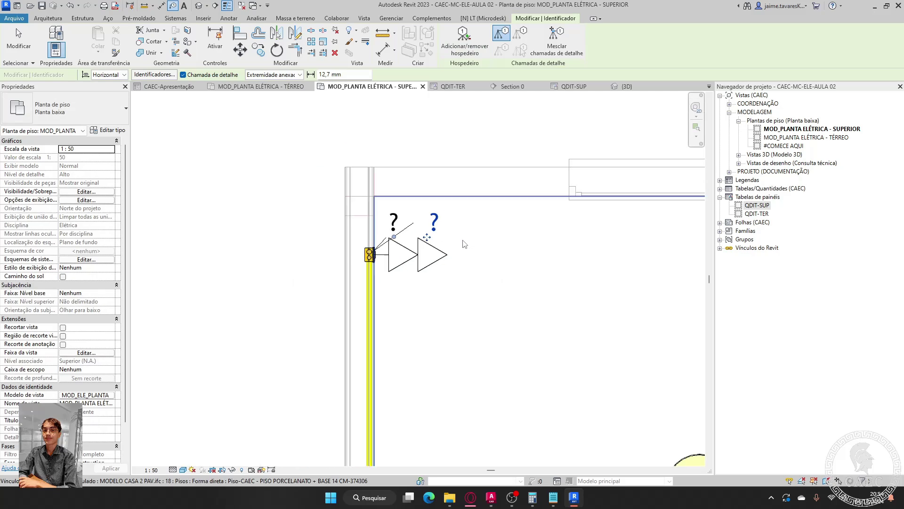
- Tag both modules of the double outlet beside switch a on the west wall, placing the tags just below their symbols
scroll(397, 340, up, 5)
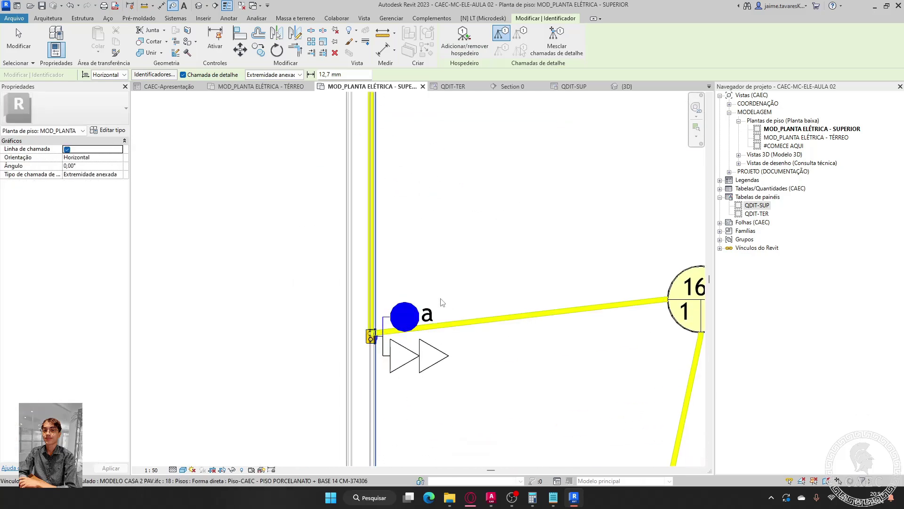
middle_drag(545, 218, 501, 197)
scroll(501, 197, up, 3)
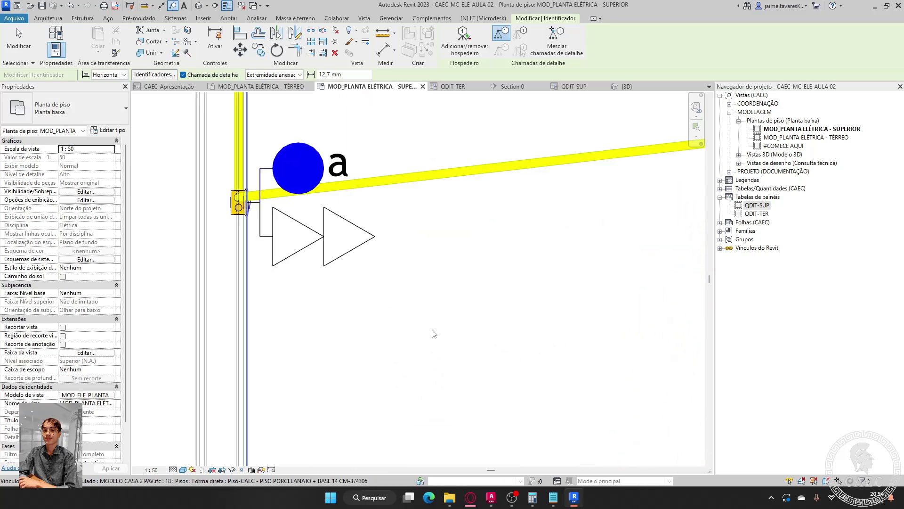
click(330, 317)
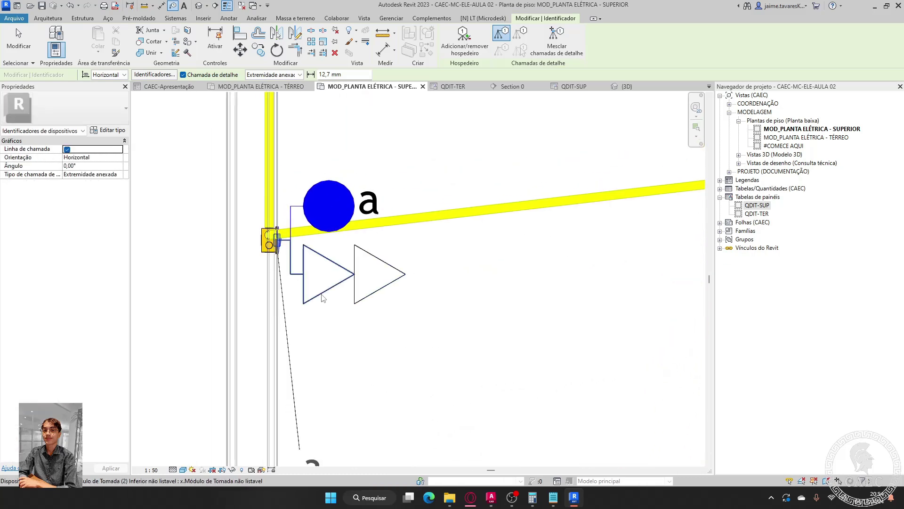
scroll(388, 387, up, 1)
drag(344, 392, 430, 226)
- Tag both modules of the double outlet on the south wall of room a, placing each tag just west of its triangle
scroll(431, 225, down, 2)
middle_drag(597, 322, 439, 278)
scroll(468, 317, up, 2)
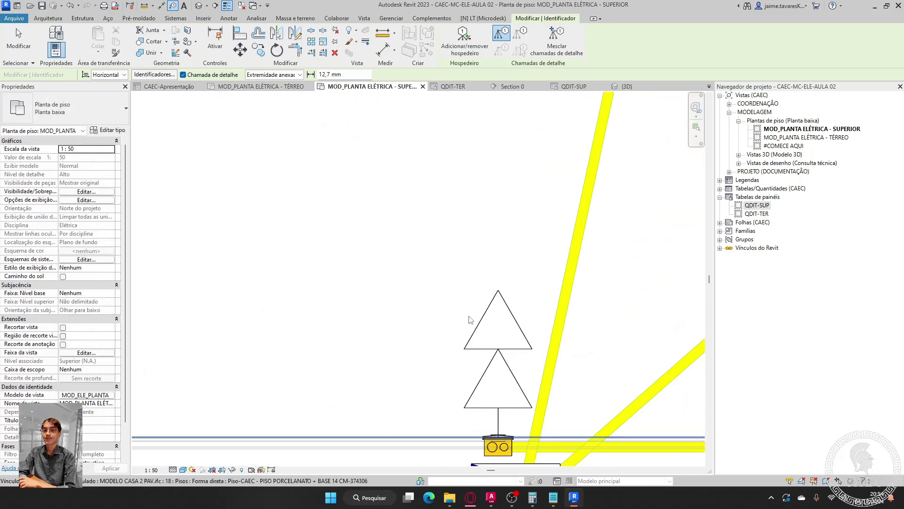
click(477, 325)
key(Escape)
drag(524, 230, 430, 346)
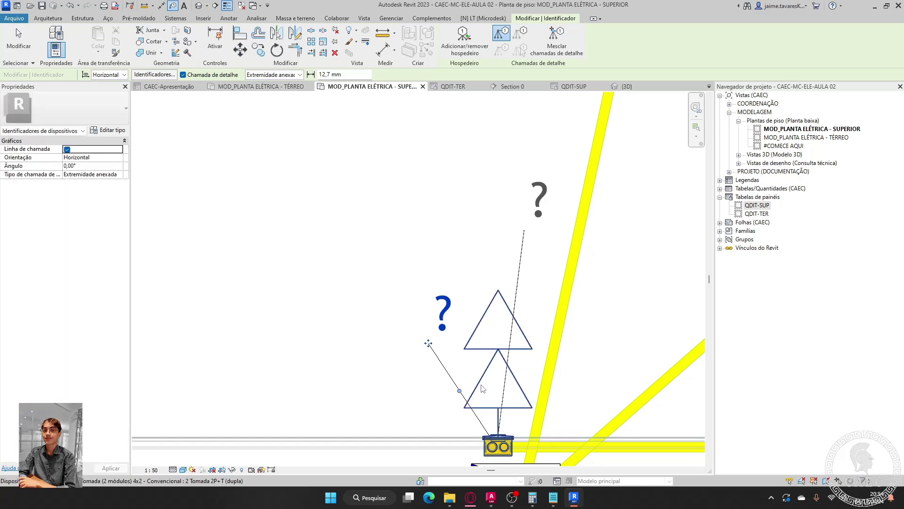
key(Escape)
drag(525, 231, 430, 418)
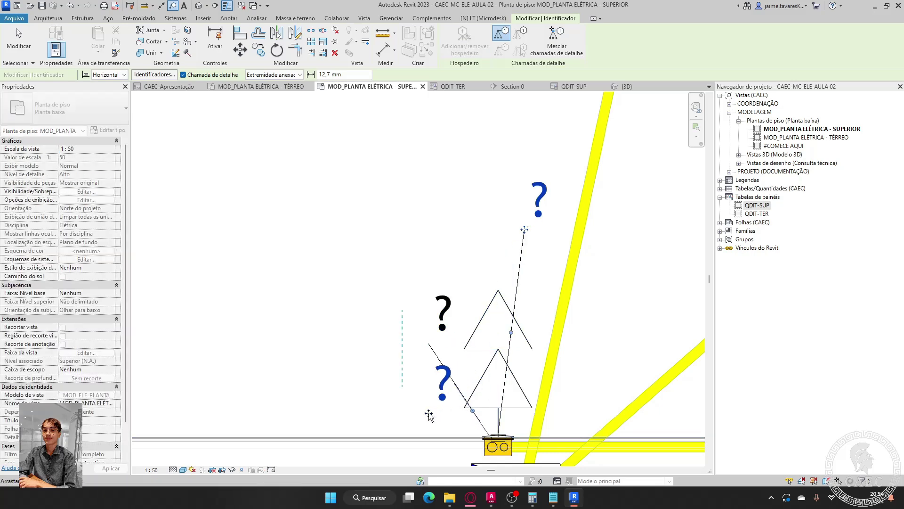
- Tag both modules of the unfilled double outlet on the east wall of room a, placing the tags above their symbols
scroll(355, 303, down, 4)
middle_drag(352, 298, 230, 420)
scroll(414, 222, up, 5)
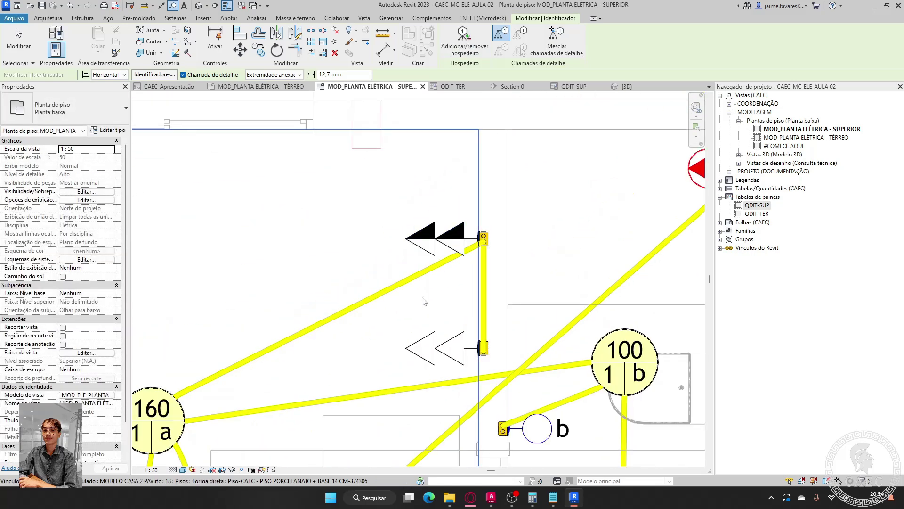
click(418, 373)
key(Escape)
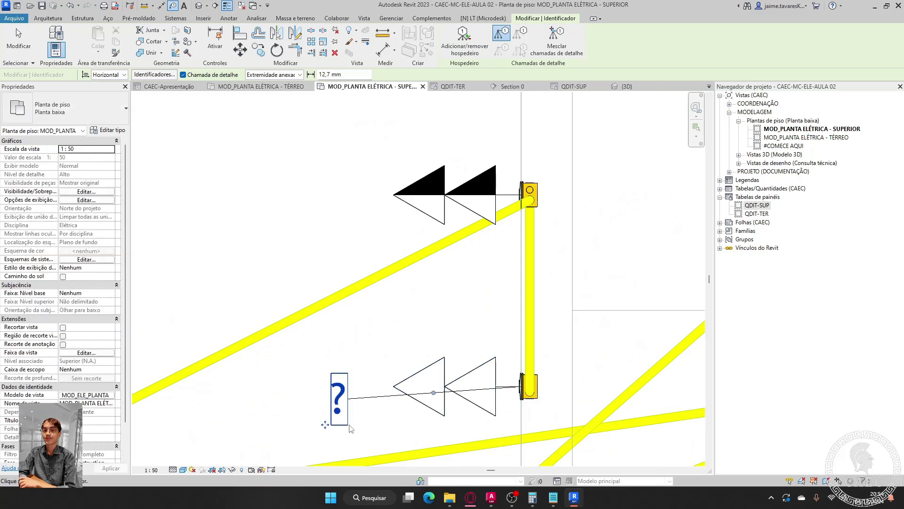
drag(395, 367, 441, 333)
key(Escape)
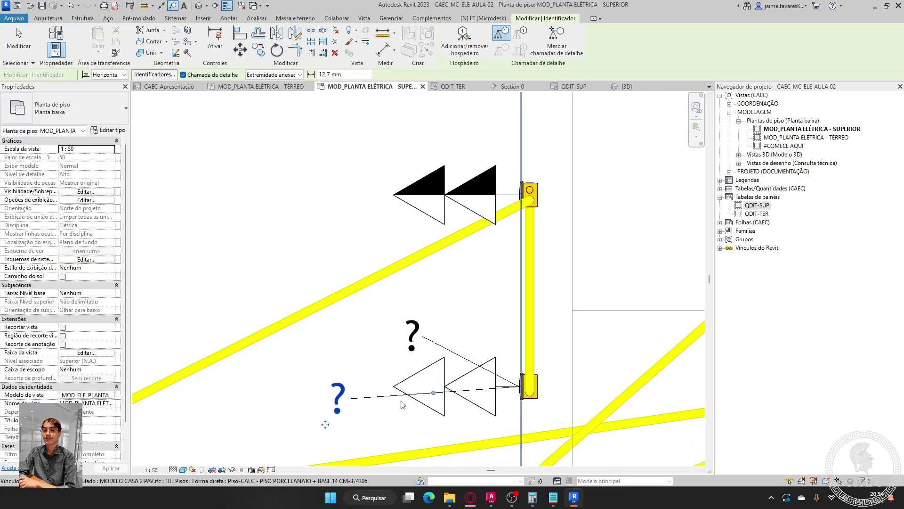
drag(324, 425, 464, 359)
- Tag both modules of the half-filled double outlet on the east wall of room a, placing the tags above their symbols
middle_drag(432, 175, 414, 295)
click(413, 294)
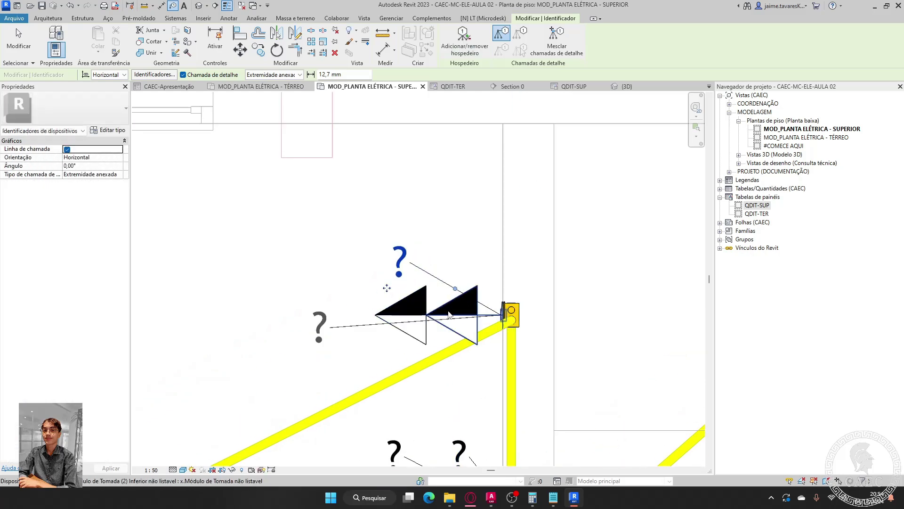
drag(307, 353, 443, 290)
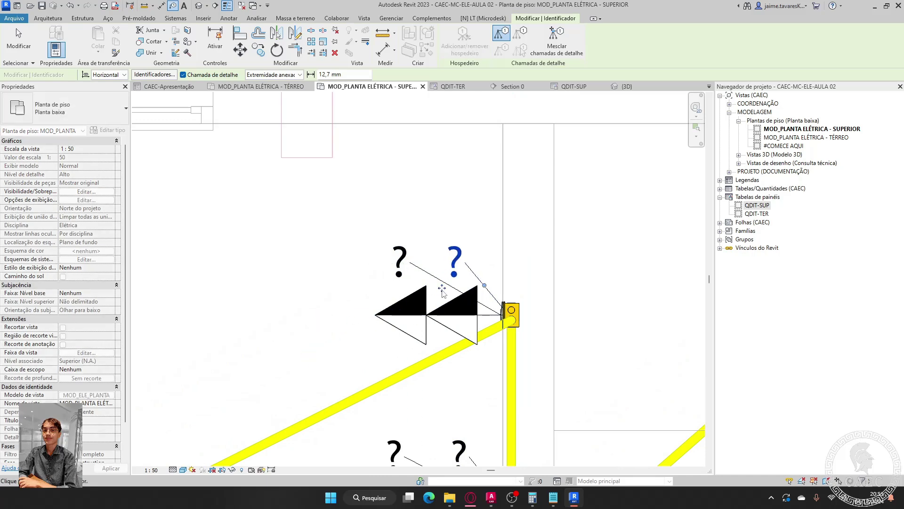
- Tag both 20A outlet modules in room b, placing each tag just west of its triangle, and finish tagging
scroll(442, 286, down, 3)
middle_drag(507, 356, 445, 193)
scroll(527, 326, up, 2)
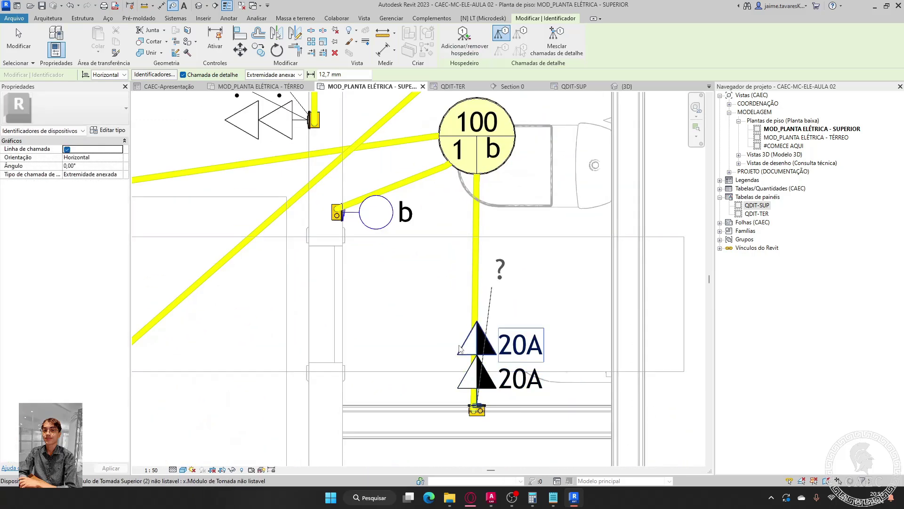
click(460, 348)
drag(493, 289, 438, 357)
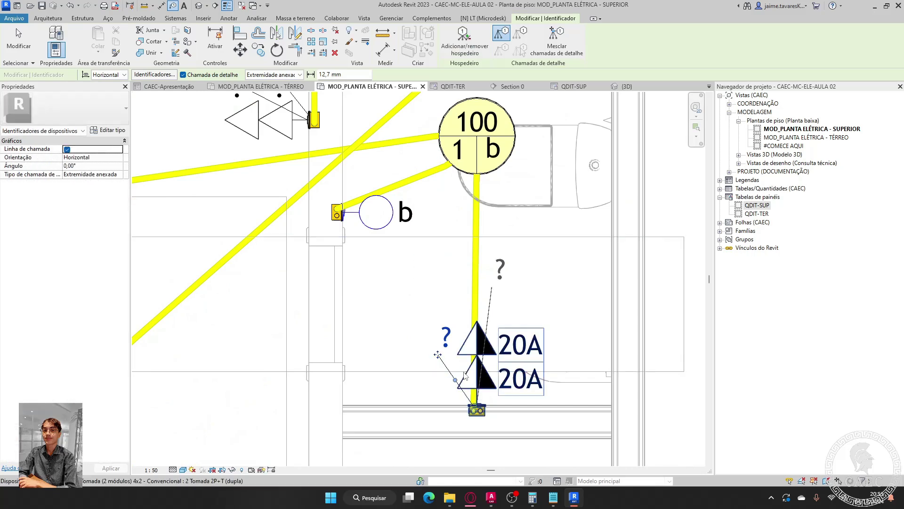
click(464, 377)
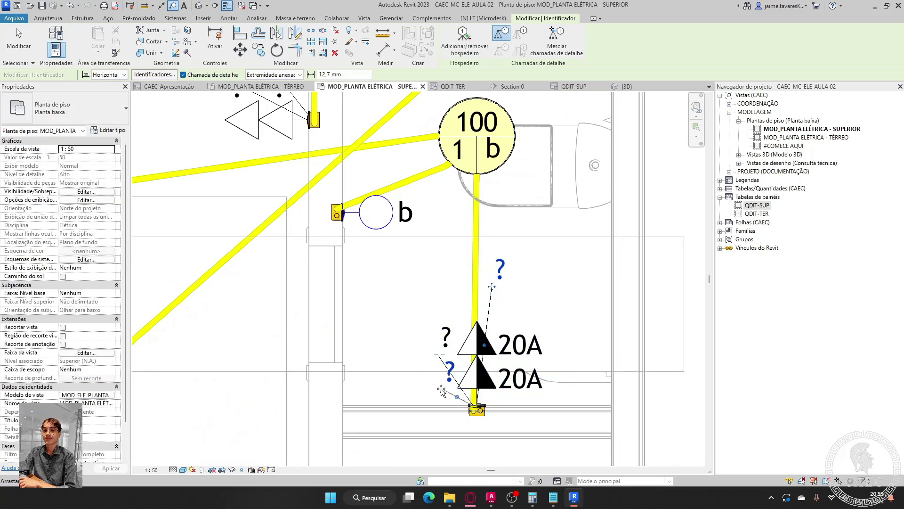
drag(442, 391, 437, 397)
key(Escape)
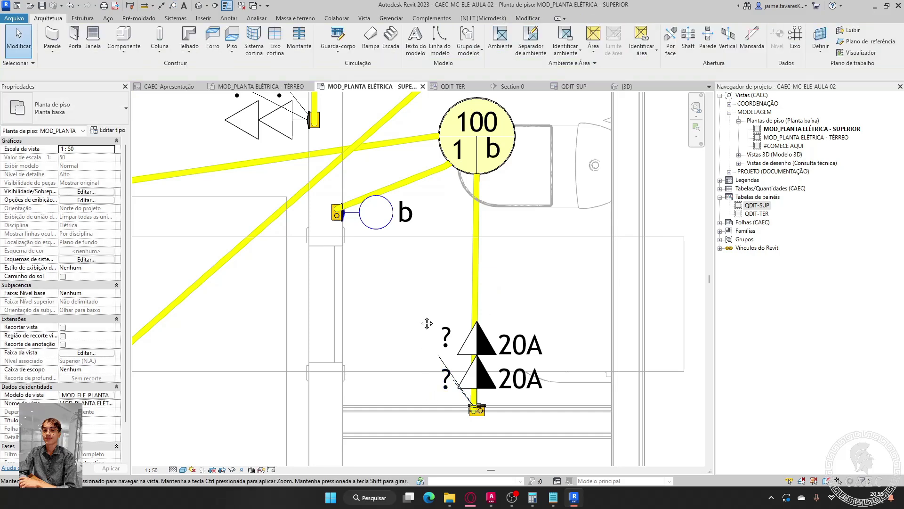
- Change all twelve outlet tags in rooms a and b to the Nº do Circuito type and turn off their leader lines
scroll(570, 267, down, 3)
scroll(570, 267, down, 3)
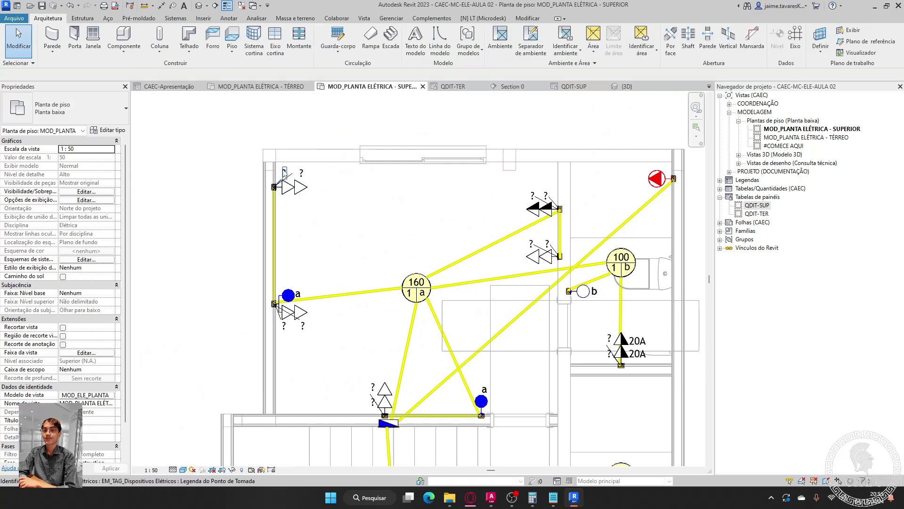
click(284, 170)
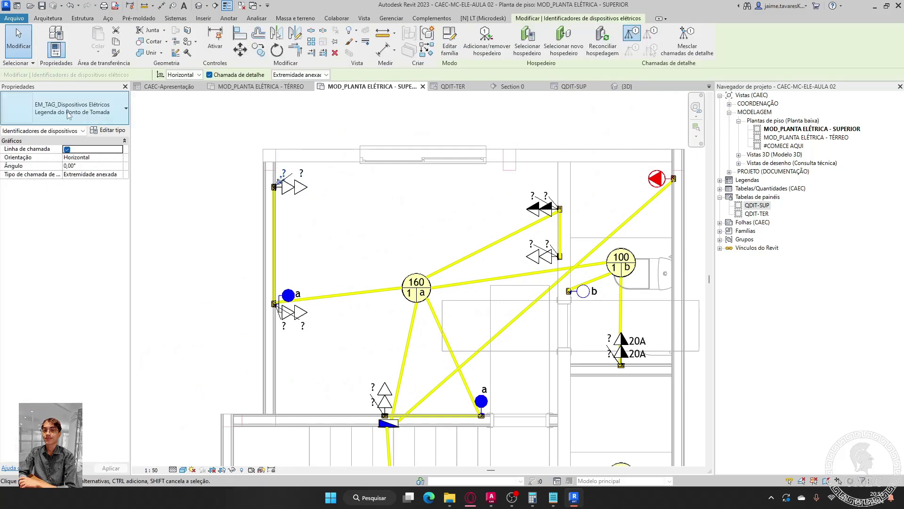
click(66, 115)
click(54, 114)
scroll(289, 173, up, 5)
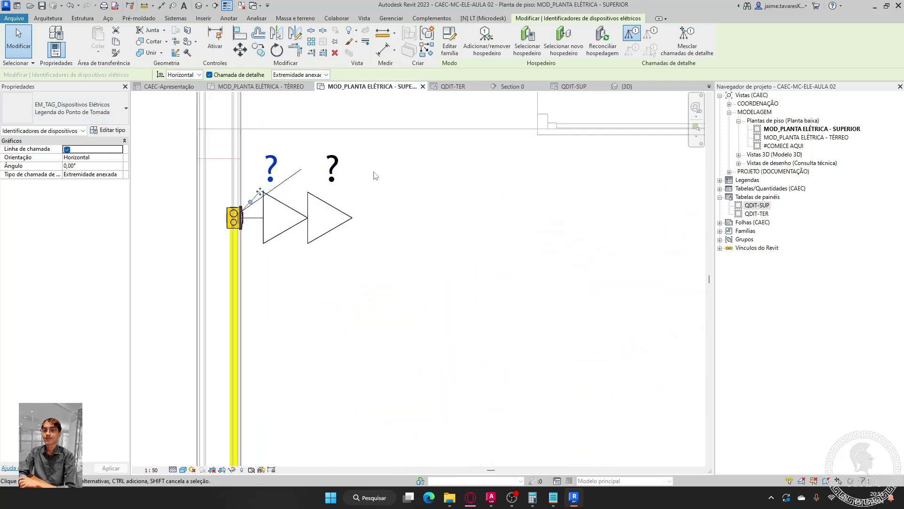
scroll(375, 176, down, 2)
drag(479, 185, 339, 147)
scroll(349, 139, down, 1)
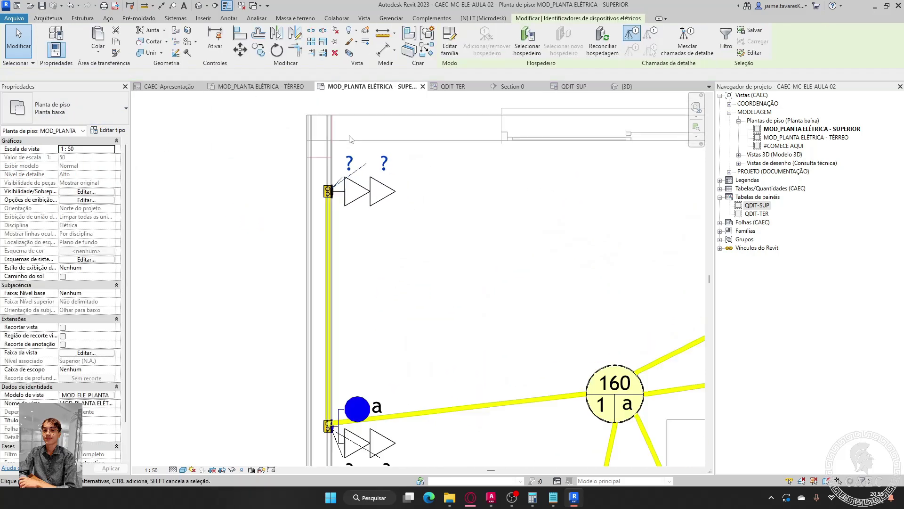
scroll(349, 139, down, 2)
scroll(330, 188, up, 3)
drag(426, 319, 303, 288)
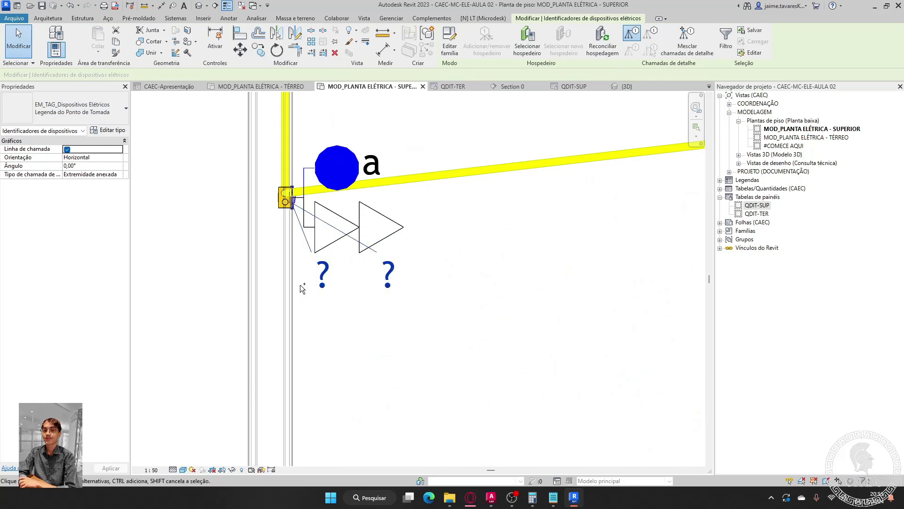
middle_drag(422, 328, 244, 226)
middle_drag(448, 308, 341, 267)
drag(343, 323, 290, 405)
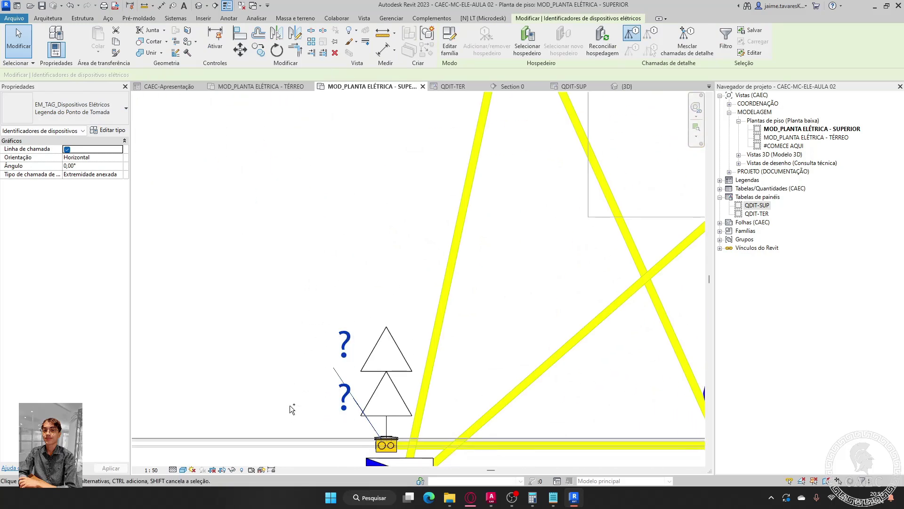
scroll(381, 228, down, 2)
scroll(504, 233, up, 5)
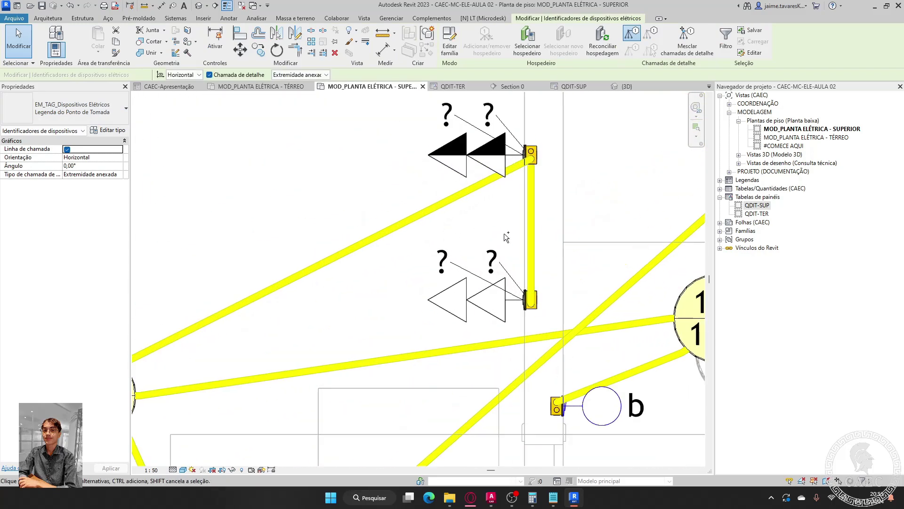
ctrl+drag(523, 300, 437, 240)
ctrl+drag(523, 155, 437, 95)
scroll(410, 126, down, 2)
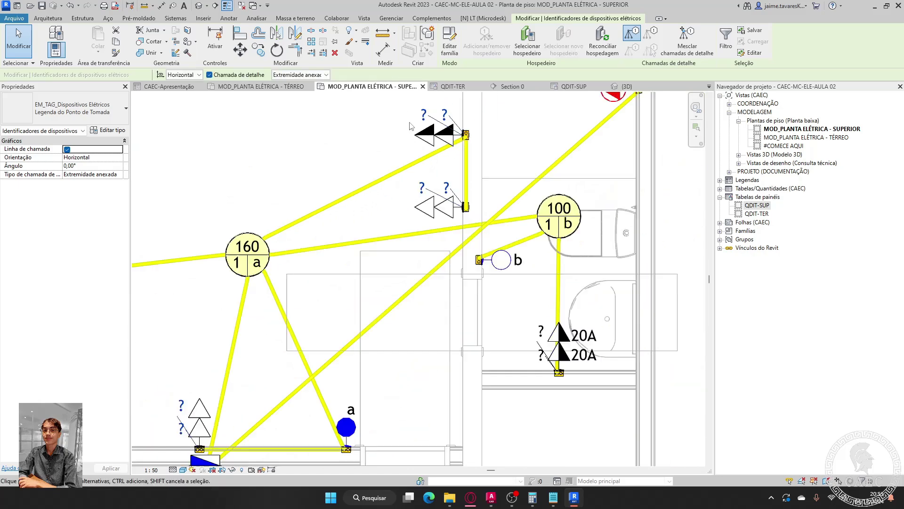
scroll(410, 126, down, 1)
scroll(487, 269, up, 3)
ctrl+drag(486, 268, 516, 362)
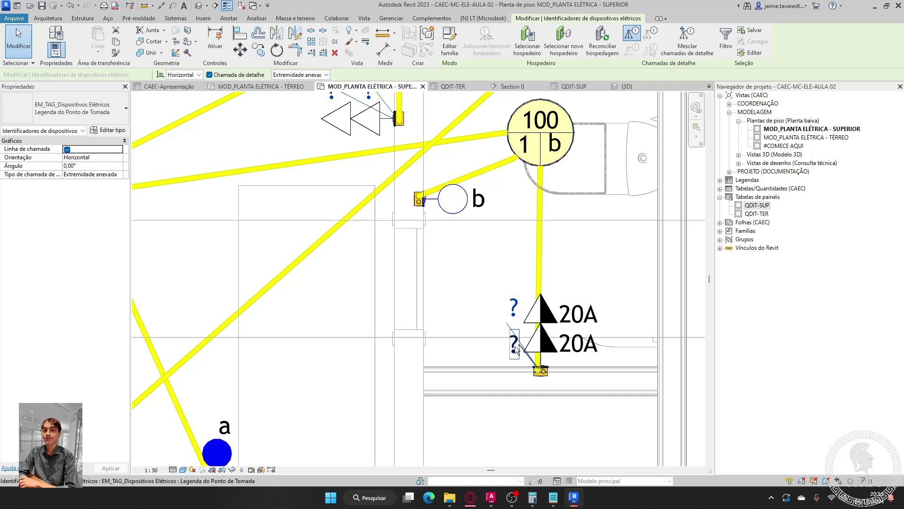
click(69, 111)
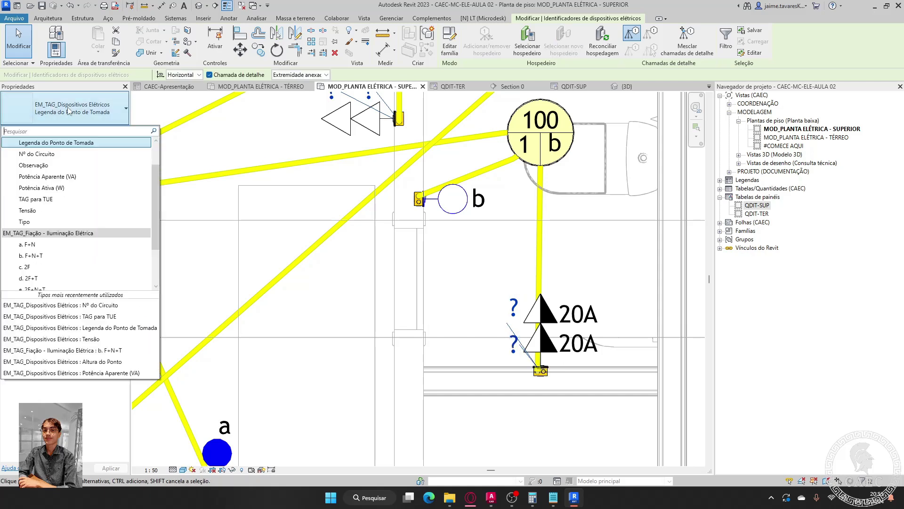
scroll(47, 175, up, 1)
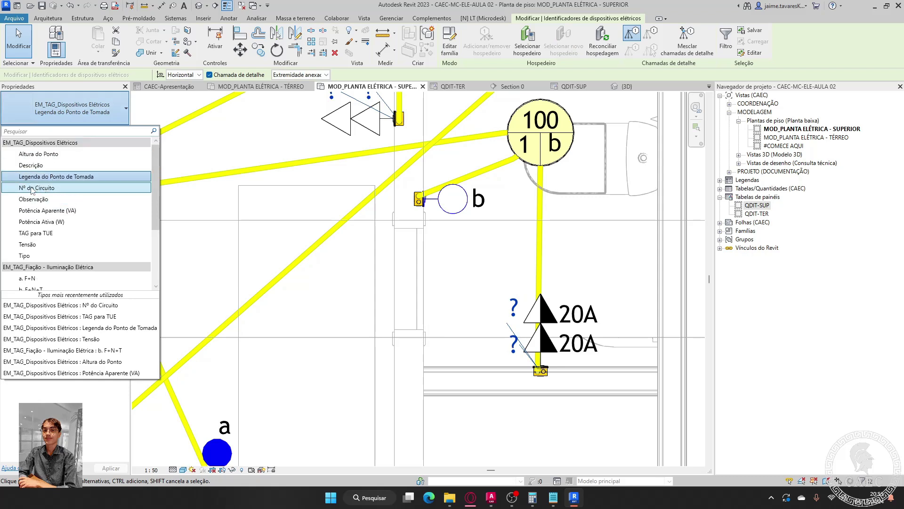
click(64, 188)
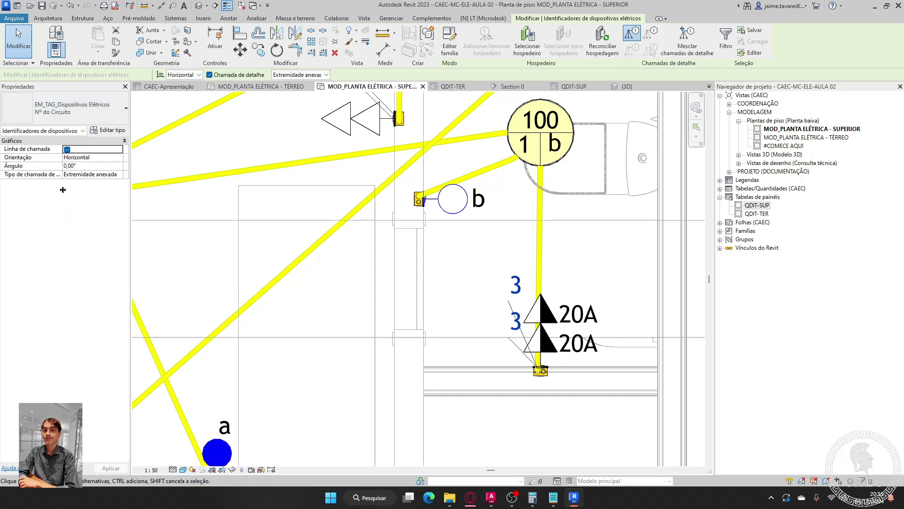
click(68, 150)
key(Escape)
- Move both circuit number tags of the unfilled east-wall double outlet down to just above their symbols
middle_drag(418, 294, 581, 378)
scroll(480, 304, down, 4)
scroll(535, 216, up, 7)
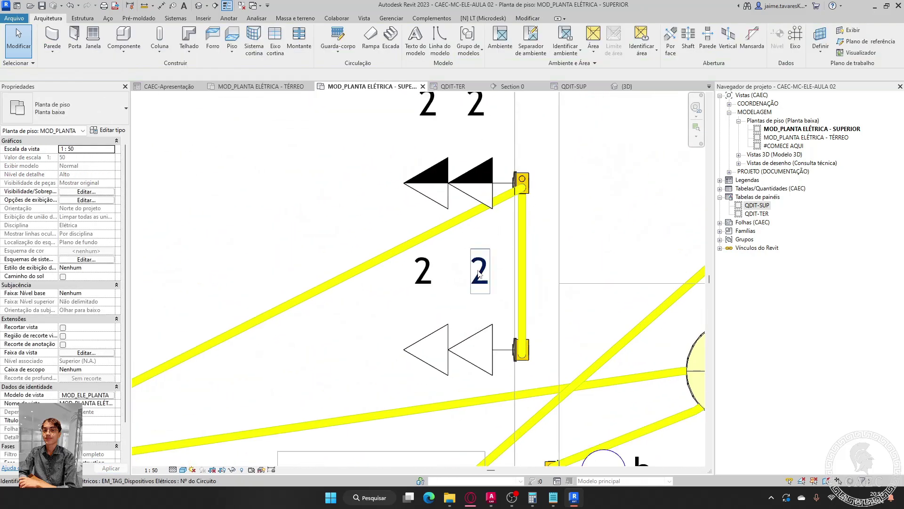
click(479, 276)
drag(468, 297, 471, 330)
click(418, 290)
drag(417, 324, 415, 330)
- Move both circuit number tags of the half-filled east-wall double outlet down to just above their symbols
middle_drag(453, 286, 457, 389)
click(480, 212)
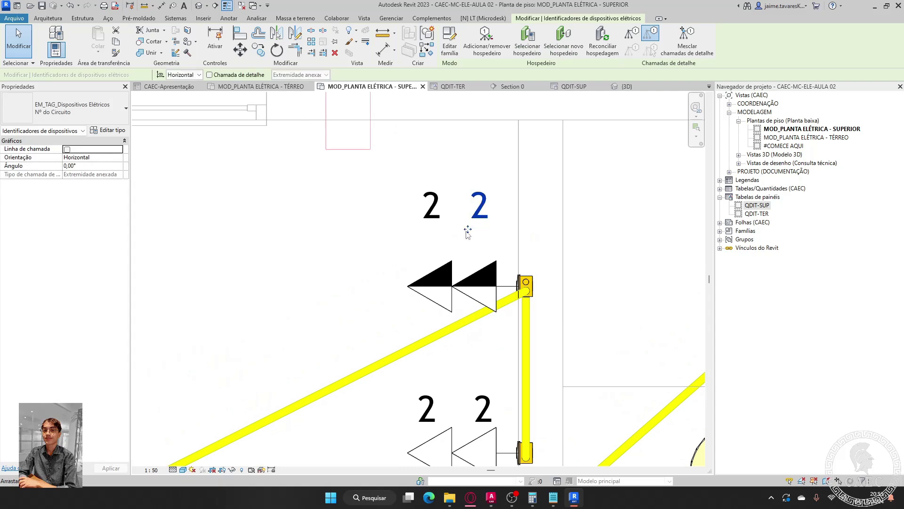
drag(469, 272, 470, 266)
click(431, 205)
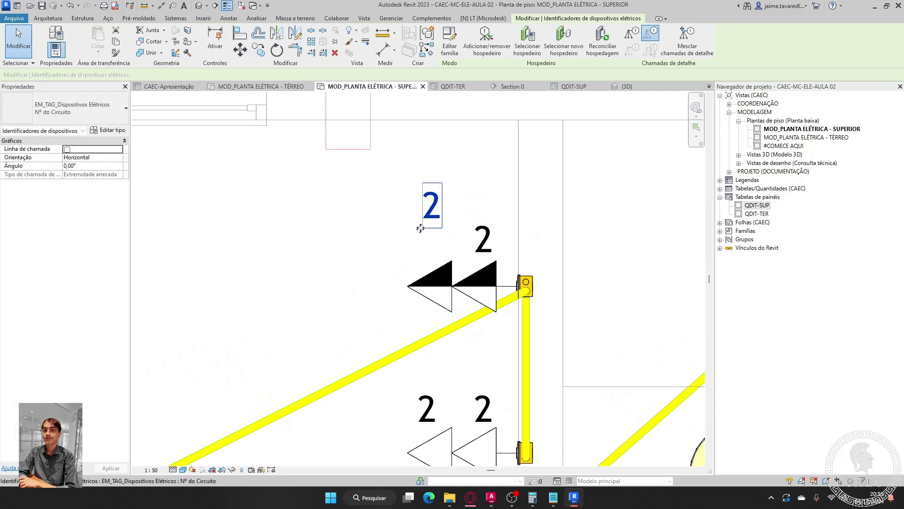
drag(420, 228, 420, 262)
- Move both circuit number tags of the northwest corner double outlet down to just above their triangles
middle_drag(381, 275, 547, 235)
scroll(547, 234, down, 6)
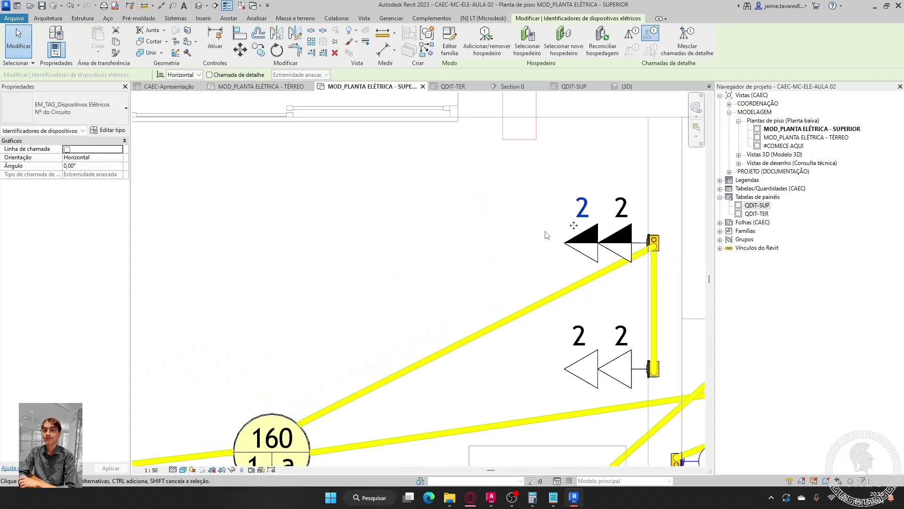
middle_drag(371, 248, 510, 279)
scroll(371, 221, up, 5)
middle_drag(387, 221, 446, 260)
scroll(438, 234, up, 2)
click(439, 244)
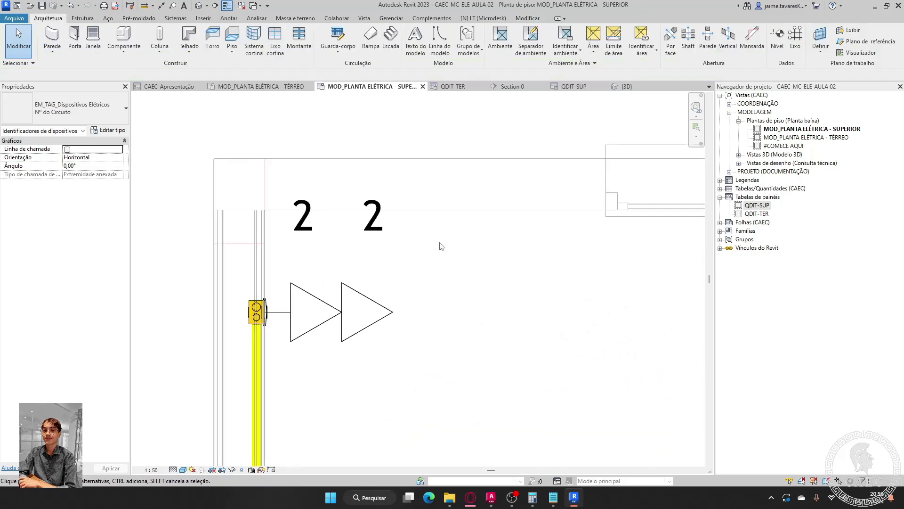
drag(423, 224, 314, 256)
- Move both circuit number tags of the west-wall double outlet beside switch a down to just below their triangles
scroll(319, 257, down, 2)
middle_drag(405, 363, 495, 133)
scroll(490, 291, up, 3)
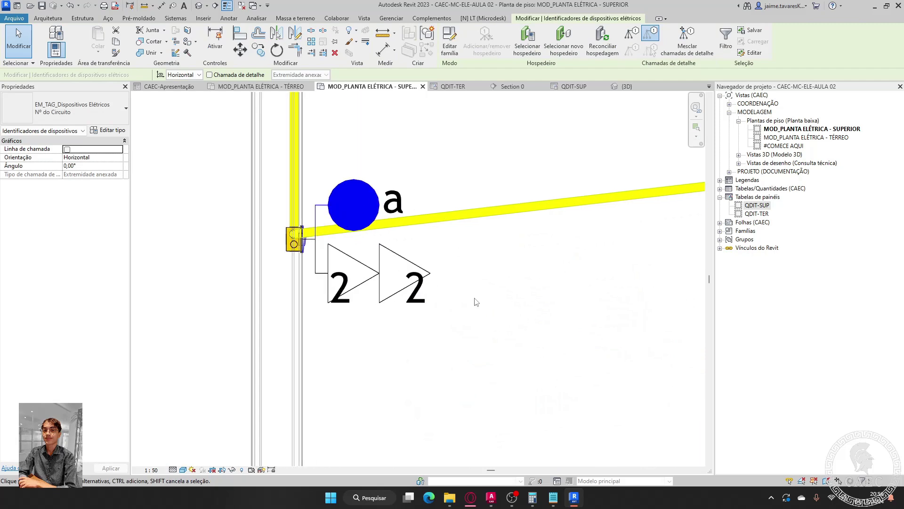
click(404, 314)
drag(403, 314, 379, 348)
click(329, 315)
drag(329, 314, 328, 355)
key(Escape)
scroll(393, 295, down, 3)
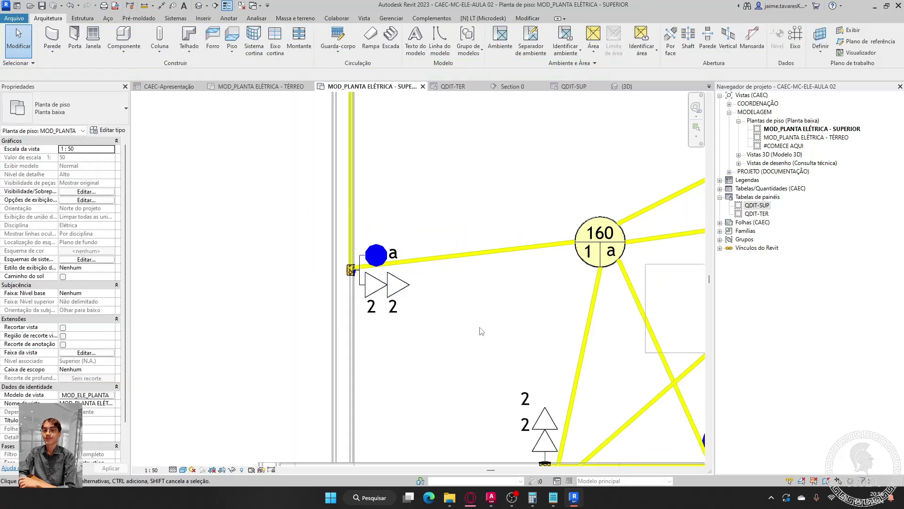
- Move both circuit number tags of the south-wall double outlet down so each sits just west of its triangle
scroll(481, 331, down, 3)
scroll(457, 263, up, 4)
click(451, 351)
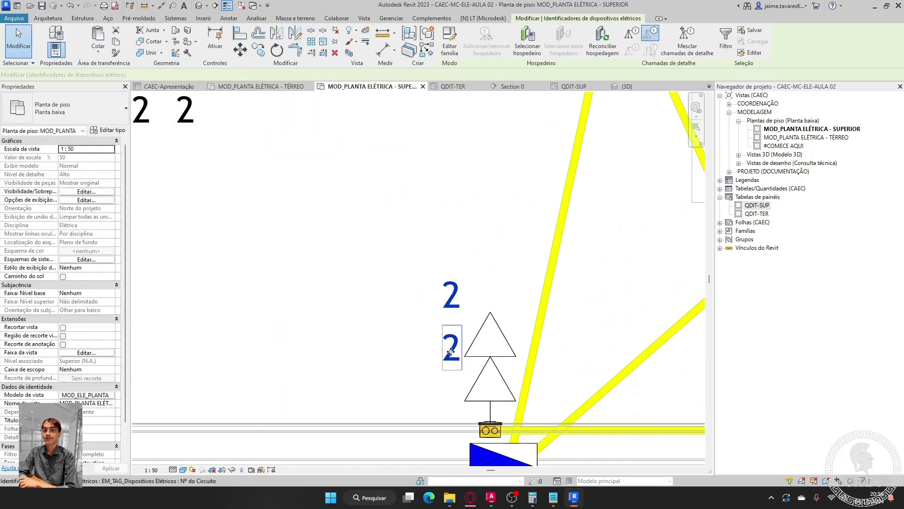
drag(451, 351, 447, 384)
click(490, 202)
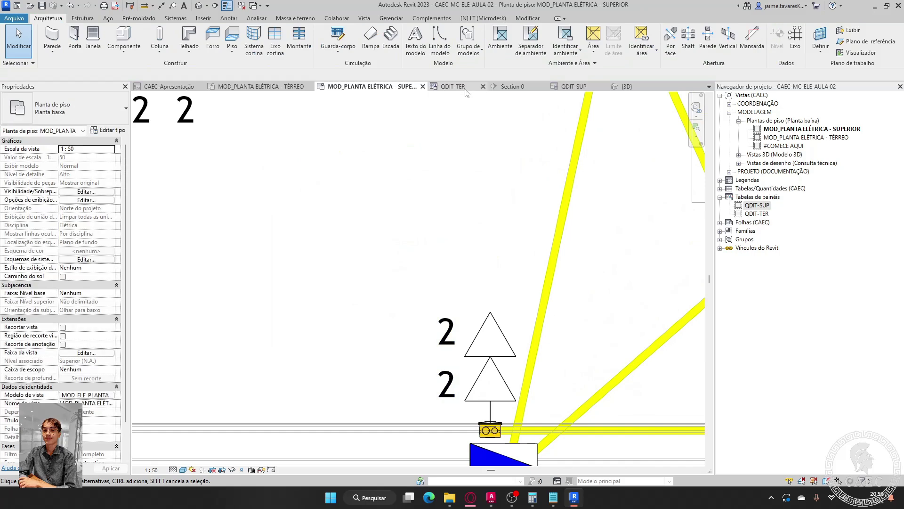
- Examine the circuit list in the QDIT-SUP panel schedule and return to the upper floor electrical plan
click(573, 86)
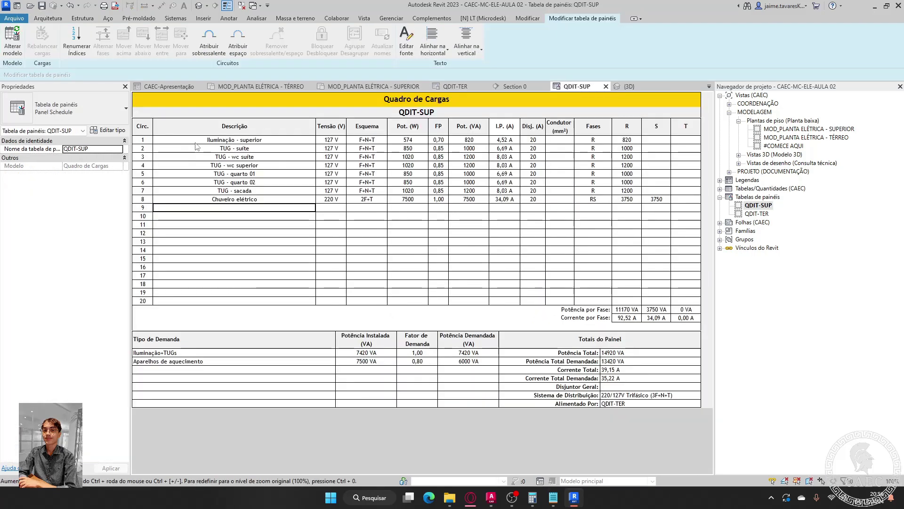
click(229, 154)
click(487, 234)
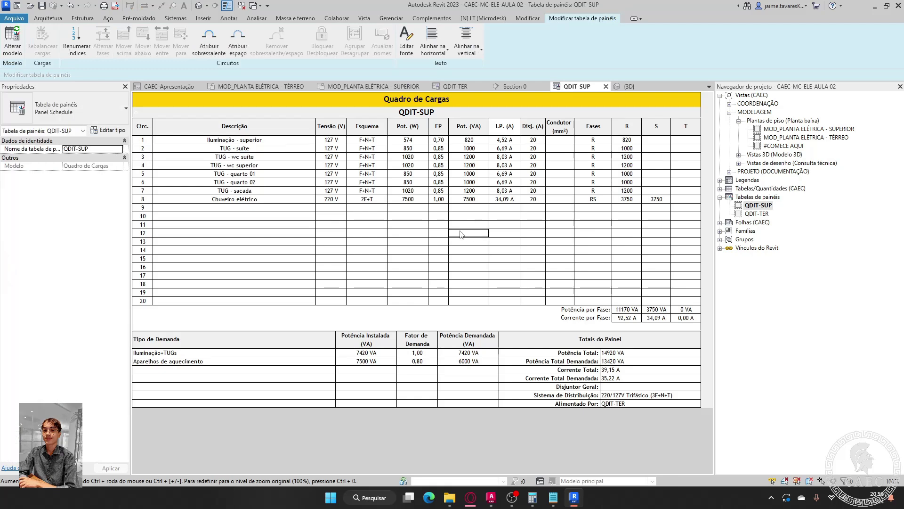
click(370, 86)
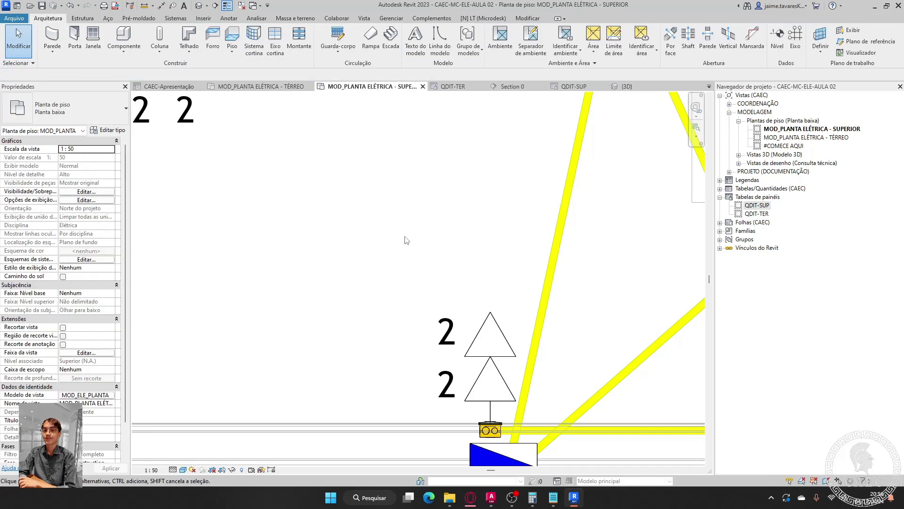
- Tag the eastern module of the northwest corner double outlet, placing the tag east of its triangle, and finish tagging
middle_drag(383, 274, 411, 220)
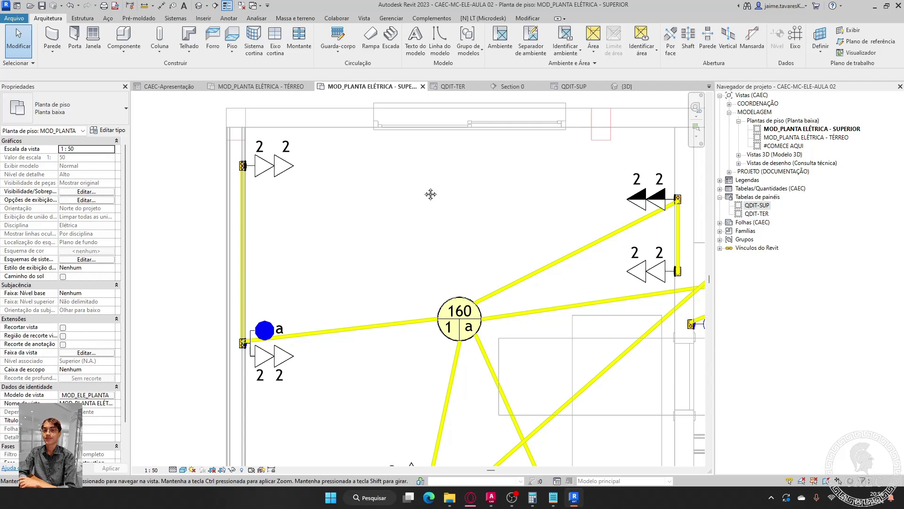
middle_drag(430, 193, 436, 186)
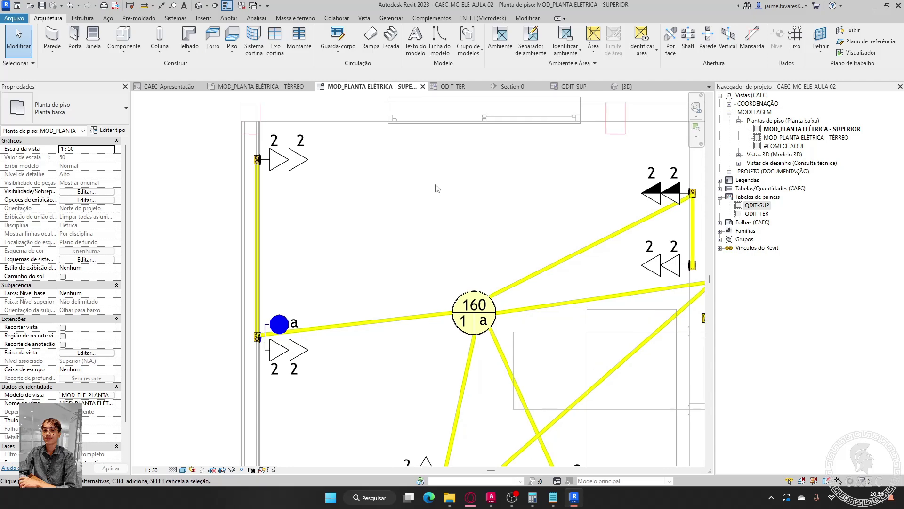
key(t)
key(g)
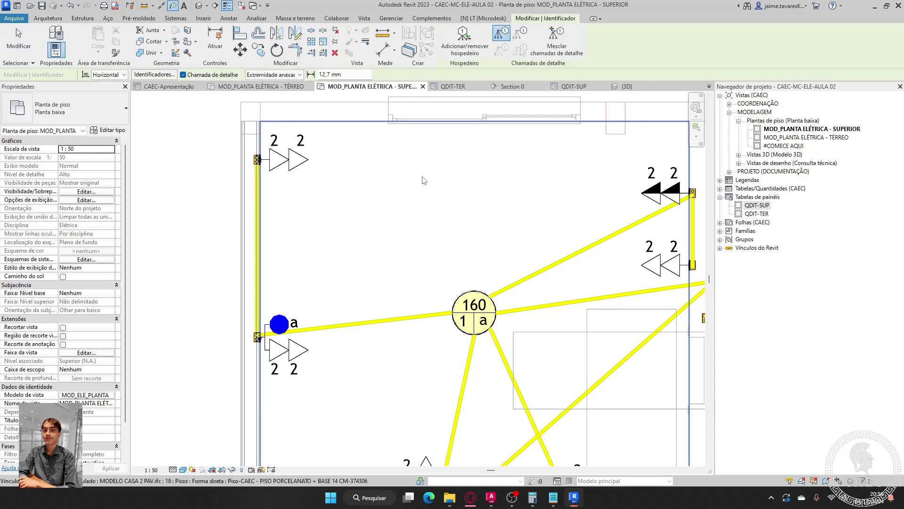
middle_drag(422, 194, 438, 226)
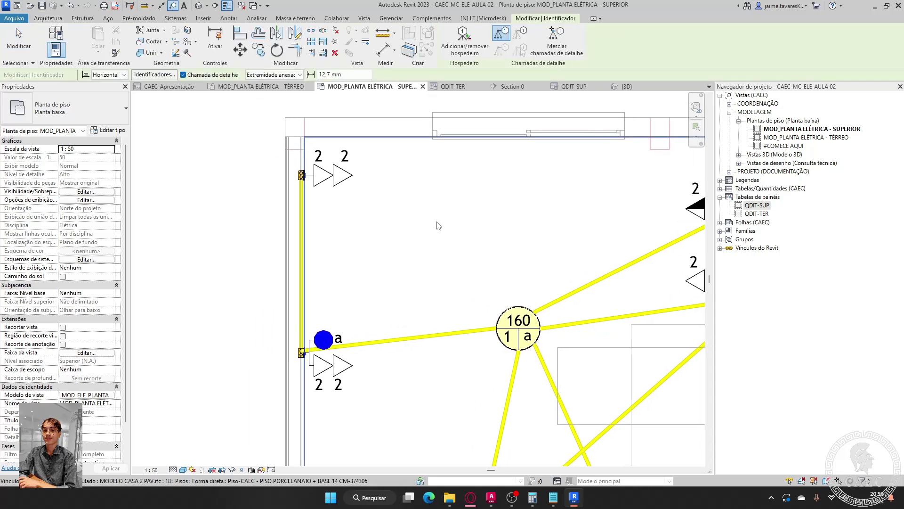
scroll(372, 174, up, 2)
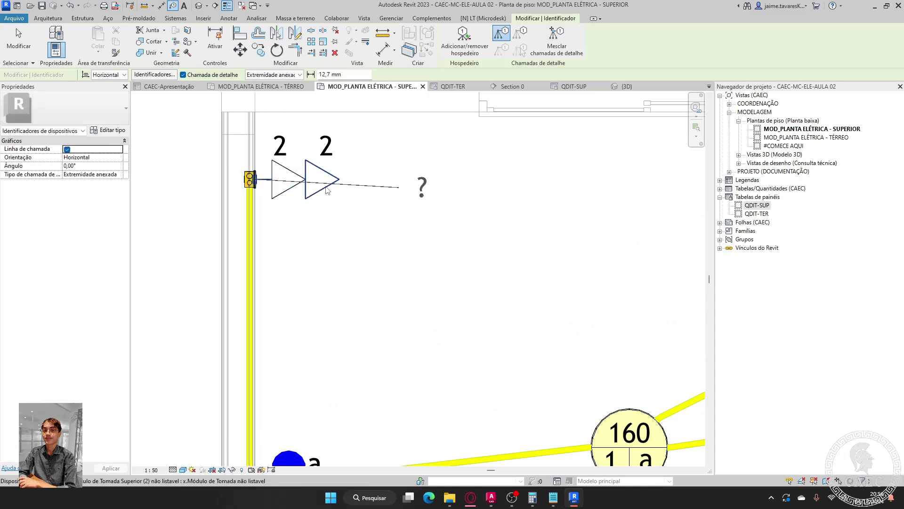
key(Escape)
- Change the new outlet tag's type to b. F+N+T of the EM_TAG_Fiação - Iluminação Elétrica family
click(422, 188)
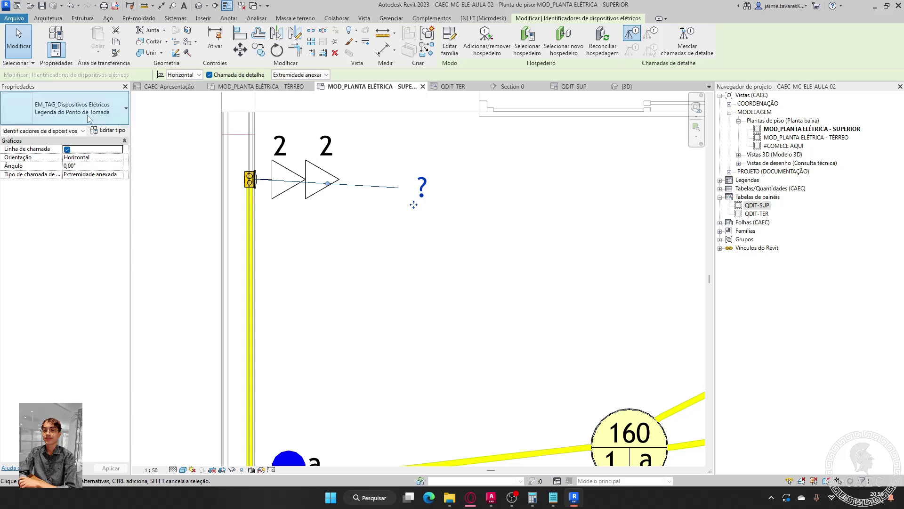
click(68, 112)
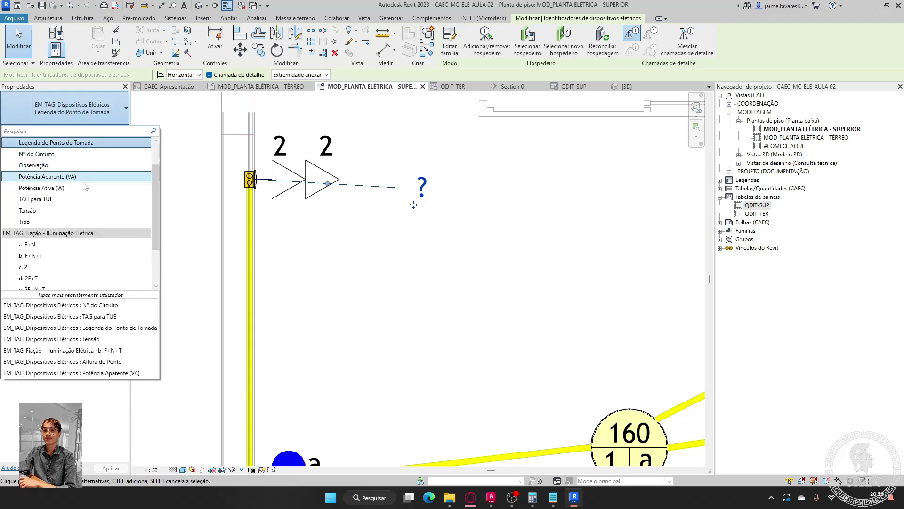
scroll(87, 192, down, 2)
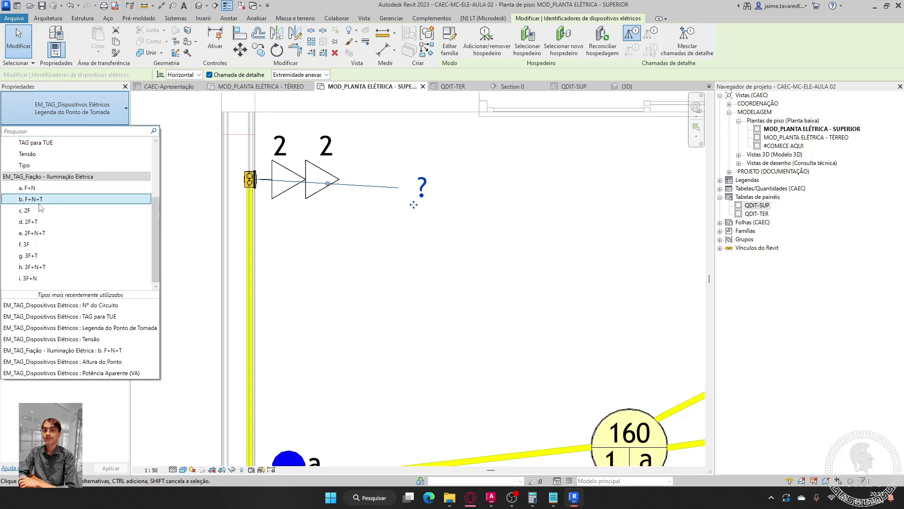
click(40, 199)
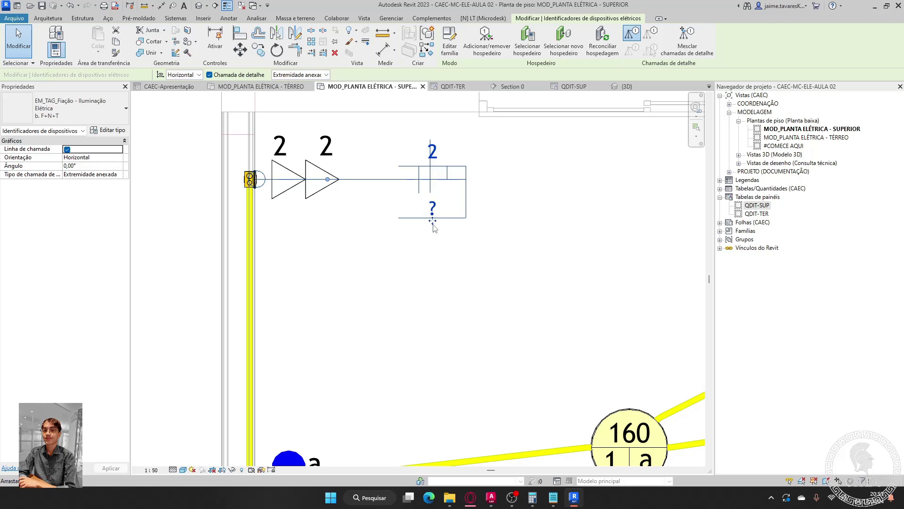
click(461, 257)
scroll(461, 256, up, 2)
scroll(521, 286, down, 1)
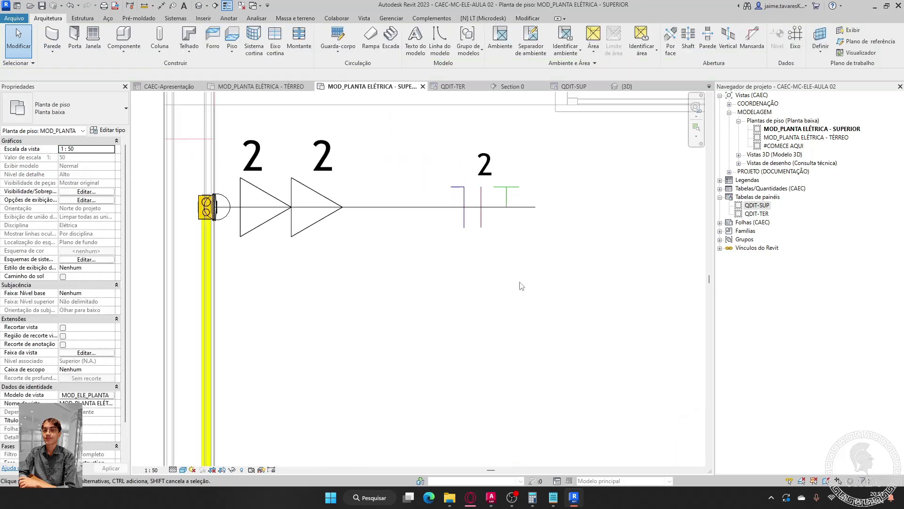
middle_drag(464, 301, 496, 298)
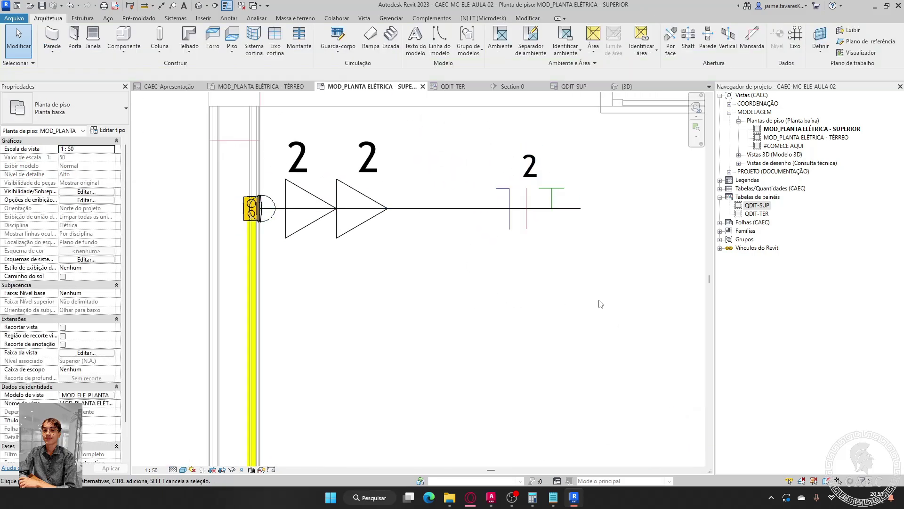
- Set the F+N+T wiring tag's leader to Extremidade livre and move its end onto the west-wall conduit south of the outlet
drag(586, 267, 529, 170)
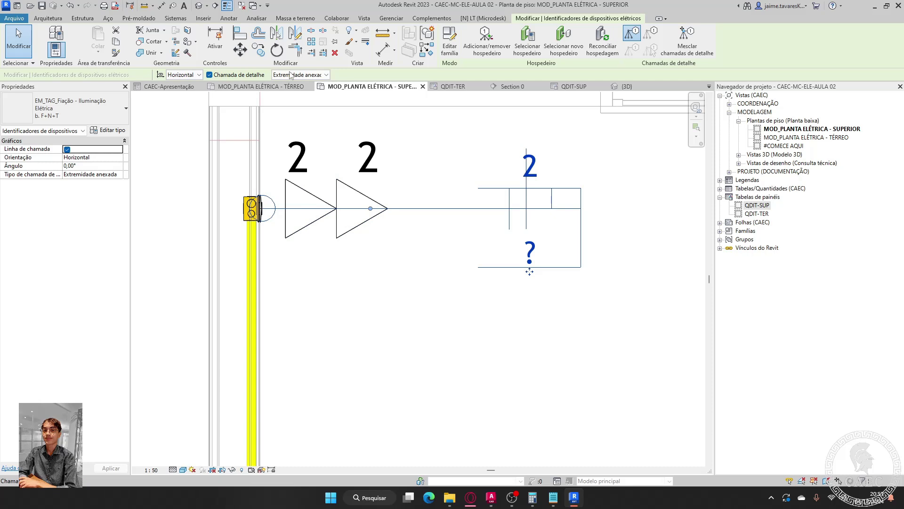
click(317, 75)
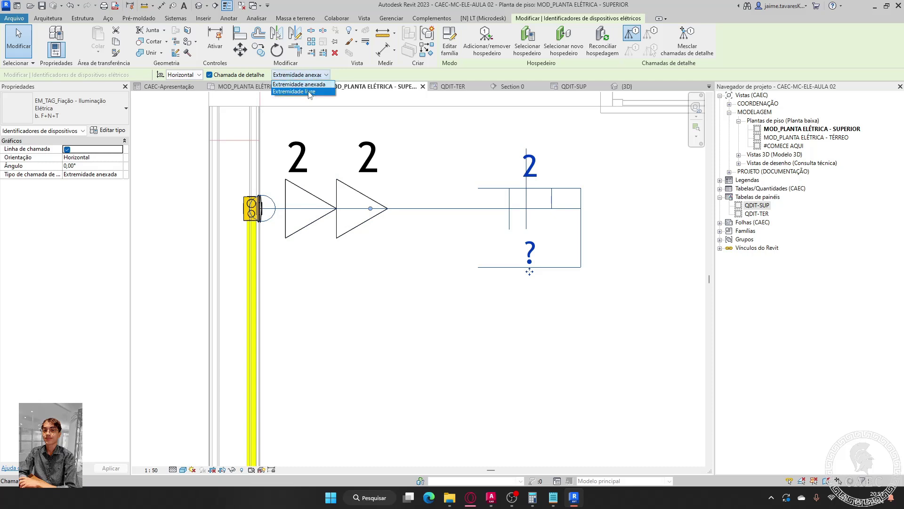
click(310, 91)
middle_drag(303, 262, 353, 215)
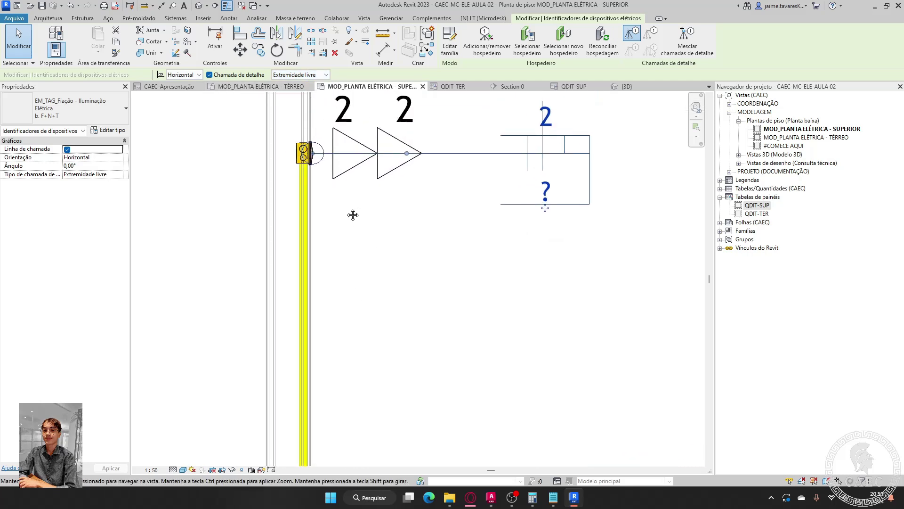
scroll(353, 214, up, 5)
scroll(322, 183, down, 4)
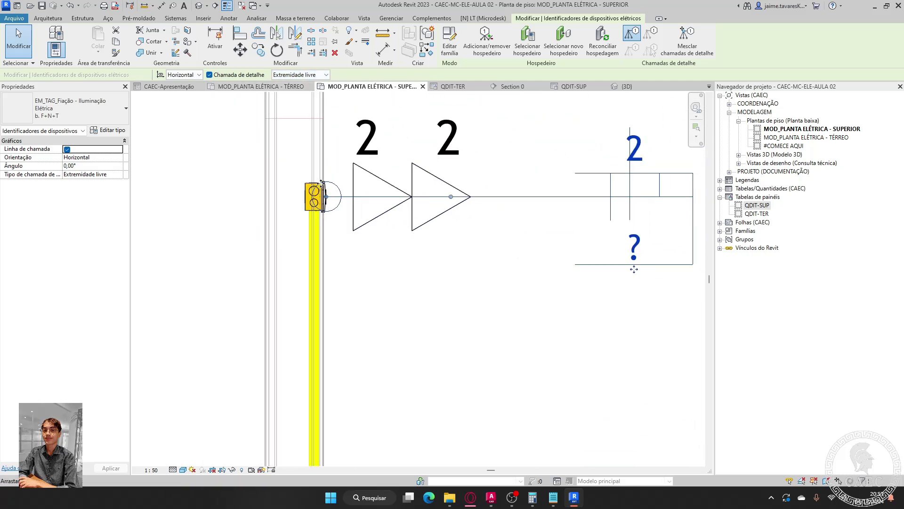
scroll(322, 183, down, 1)
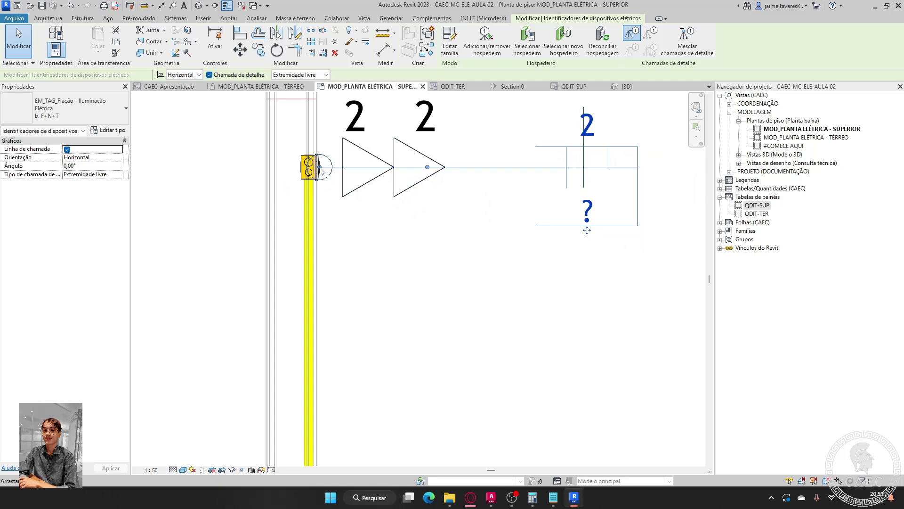
drag(321, 170, 307, 345)
click(348, 371)
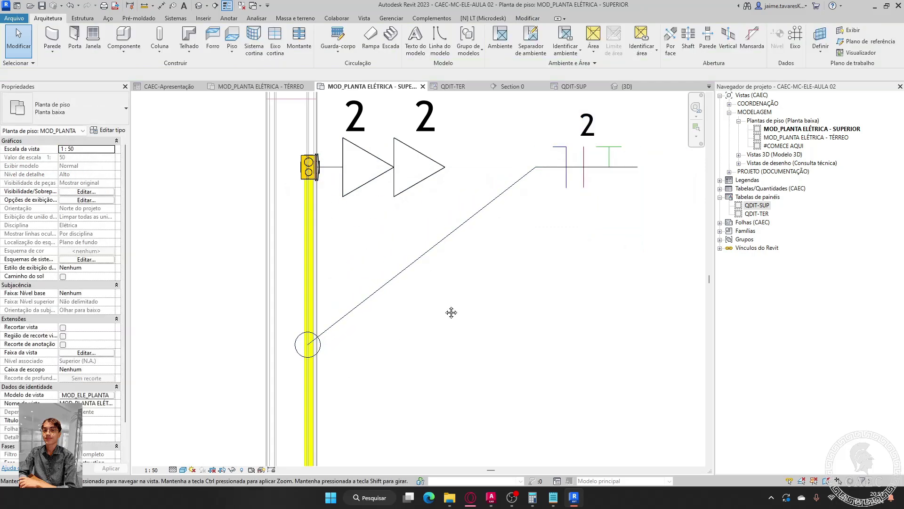
- Move the F+N+T wiring tag down and west, close to the conduit below the northwest corner outlet
scroll(452, 312, down, 2)
click(461, 254)
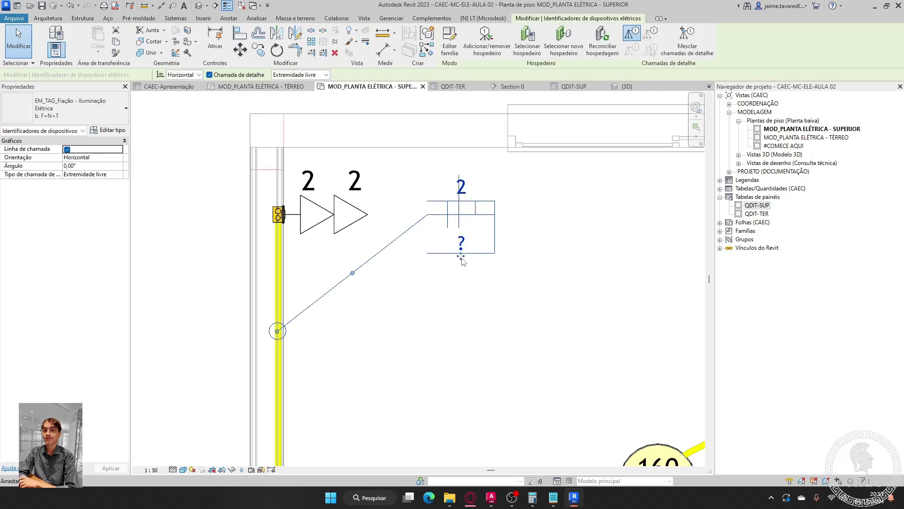
drag(461, 257, 351, 338)
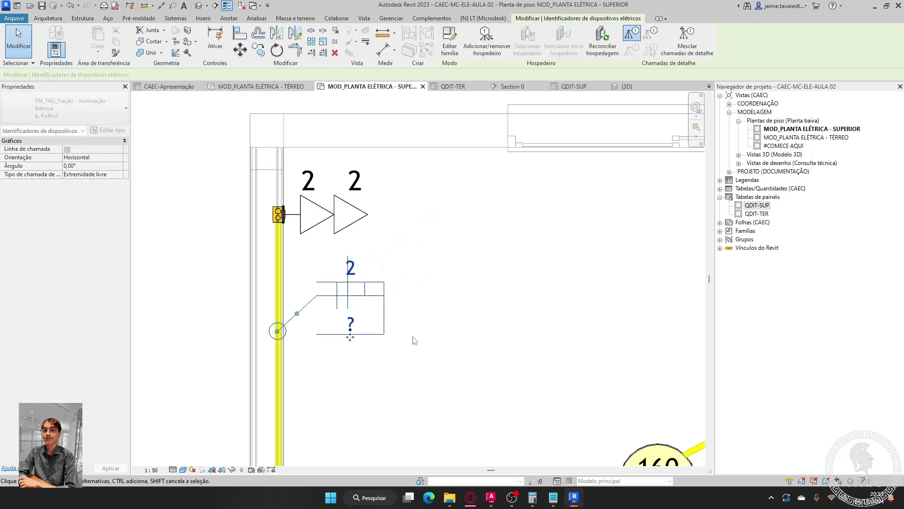
click(414, 341)
scroll(456, 283, down, 2)
scroll(374, 260, up, 5)
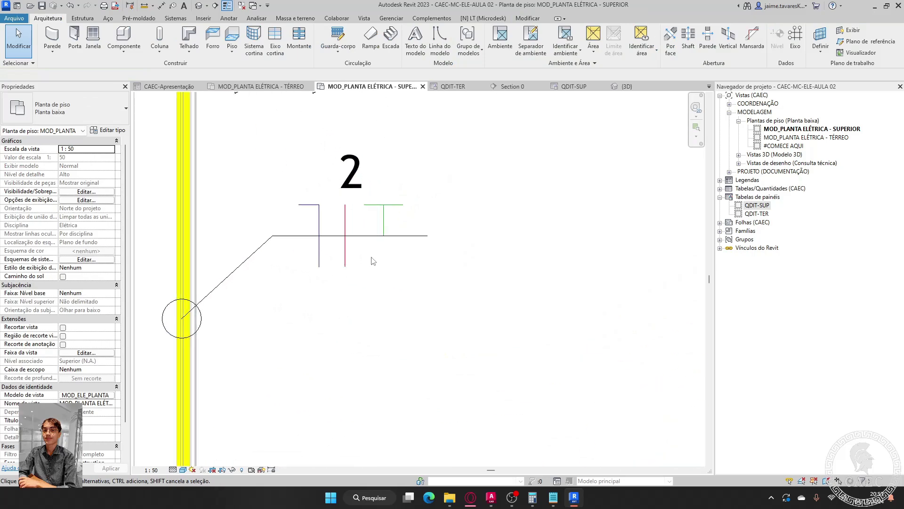
middle_drag(374, 261, 379, 260)
scroll(466, 278, down, 2)
- Set the leader arrowhead (Seta da chamada de detalhe) of the b. F+N+T wiring tag type to Nenhum
drag(483, 319, 395, 194)
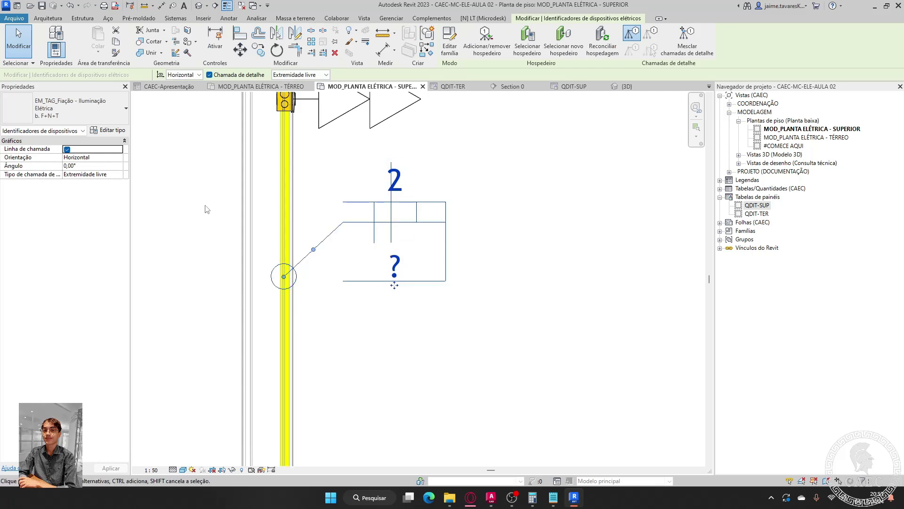
click(108, 130)
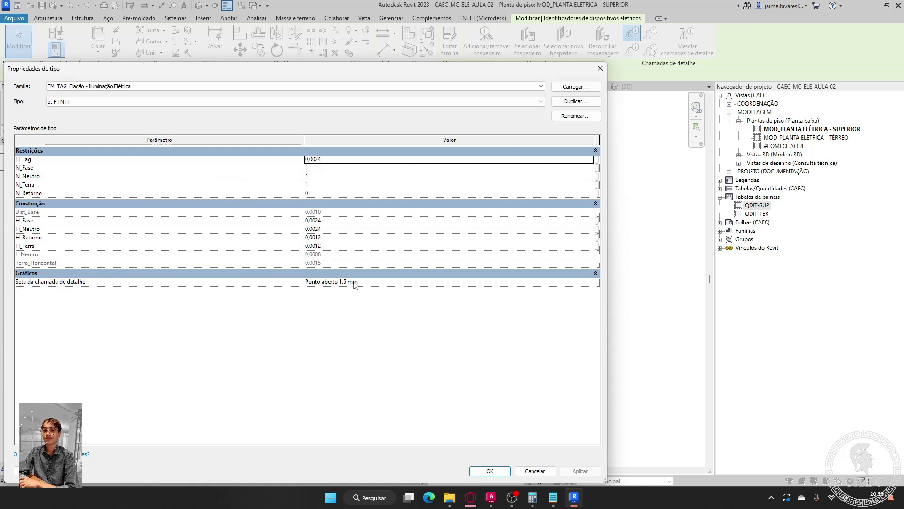
click(590, 283)
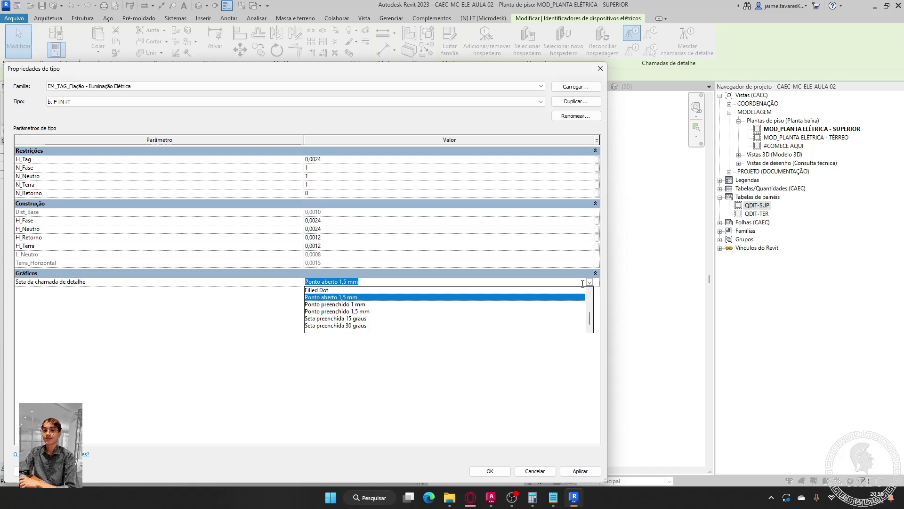
scroll(441, 306, up, 5)
click(319, 290)
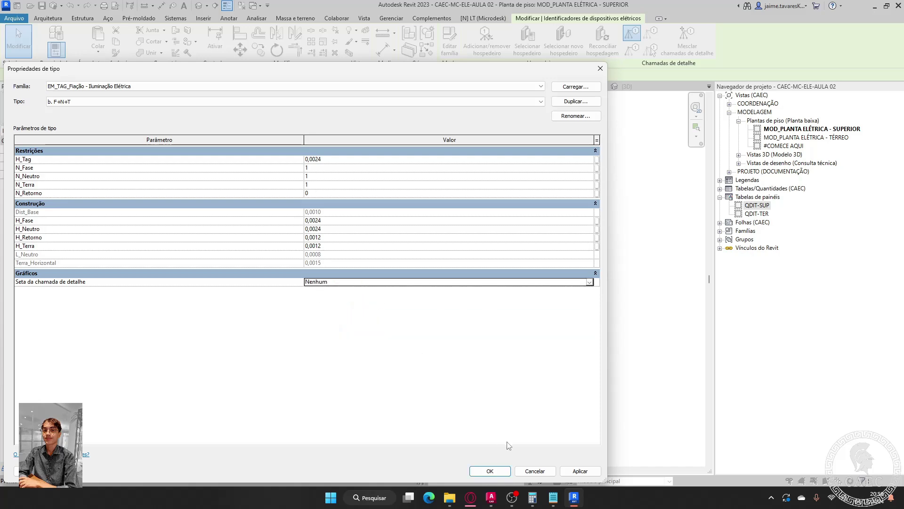
click(492, 471)
click(410, 374)
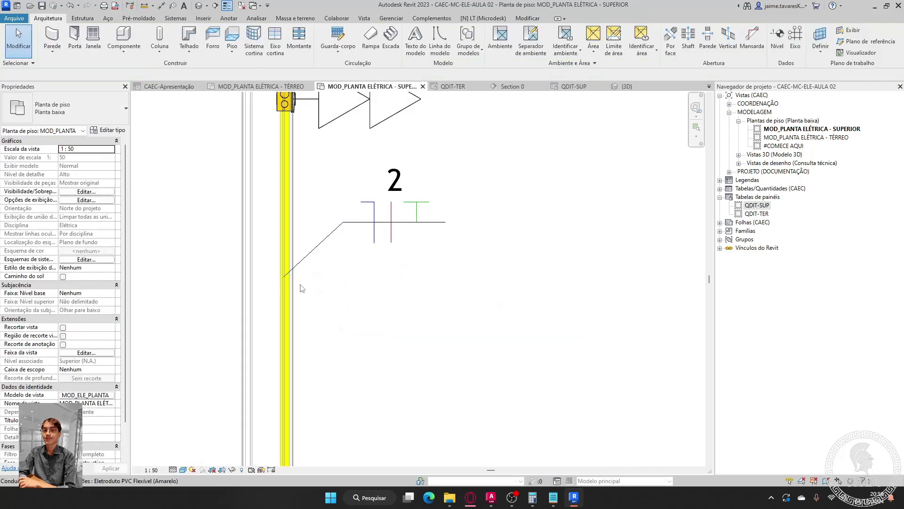
scroll(555, 298, down, 2)
middle_drag(555, 299, 409, 228)
scroll(465, 240, down, 5)
scroll(343, 348, up, 5)
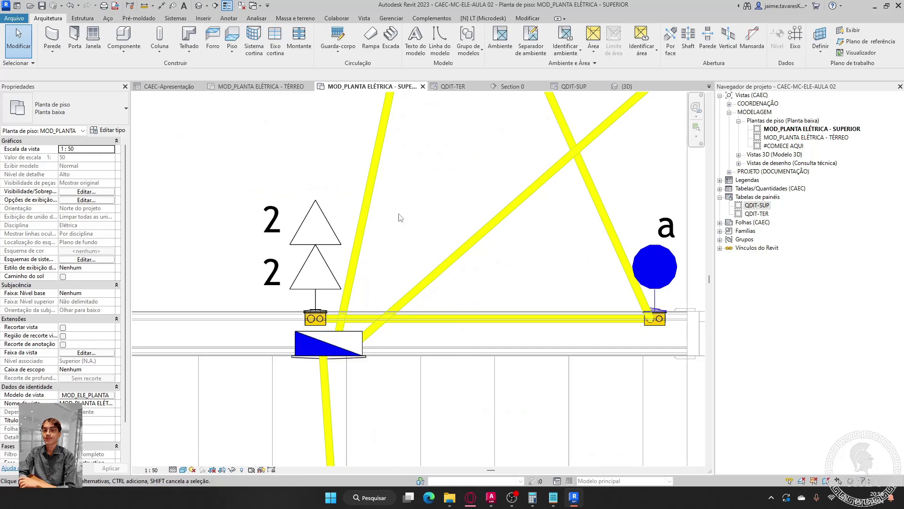
- Tag the 160 VA ceiling light fixture of circuit 1, placing the tag west of it
scroll(400, 216, down, 4)
middle_drag(399, 217, 350, 319)
scroll(331, 325, down, 1)
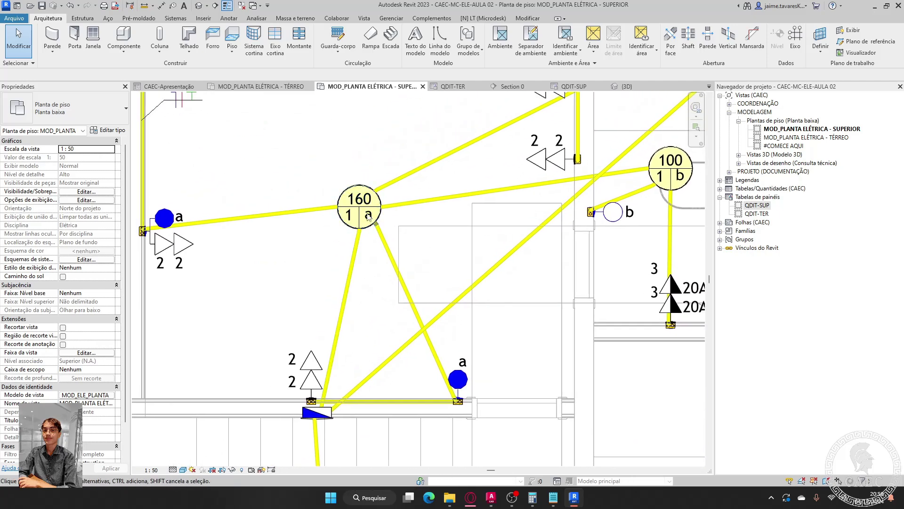
middle_drag(522, 243, 531, 281)
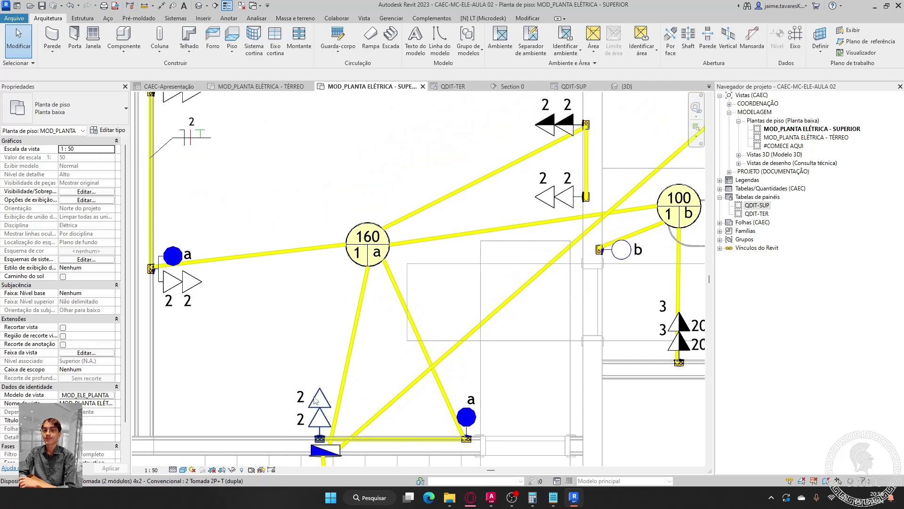
middle_drag(384, 250, 397, 178)
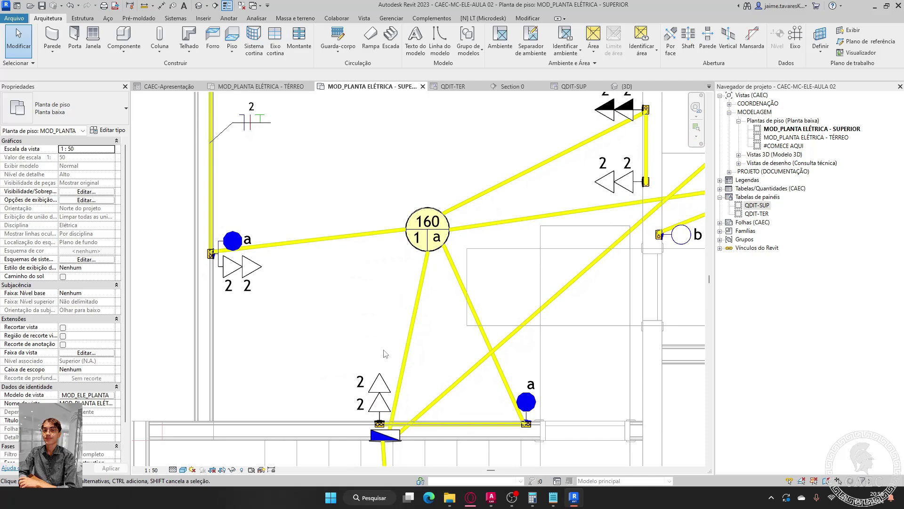
scroll(409, 351, up, 2)
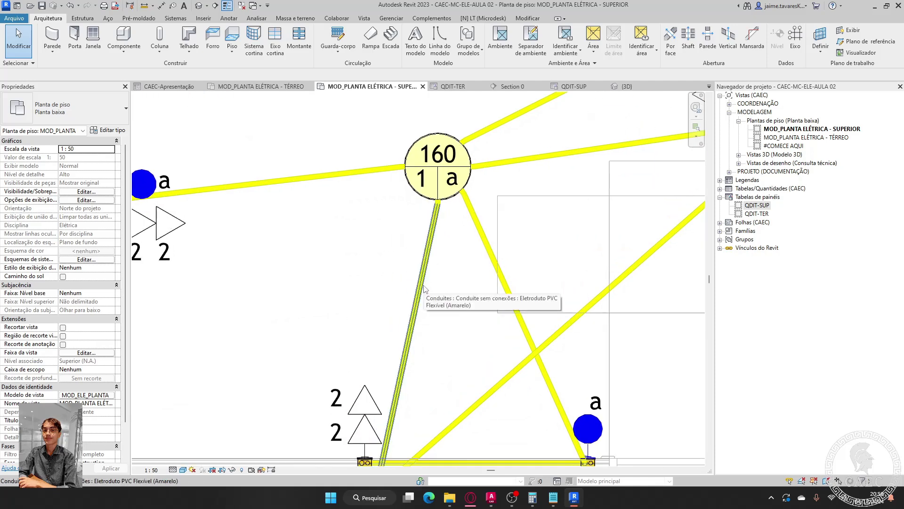
middle_drag(435, 304, 465, 314)
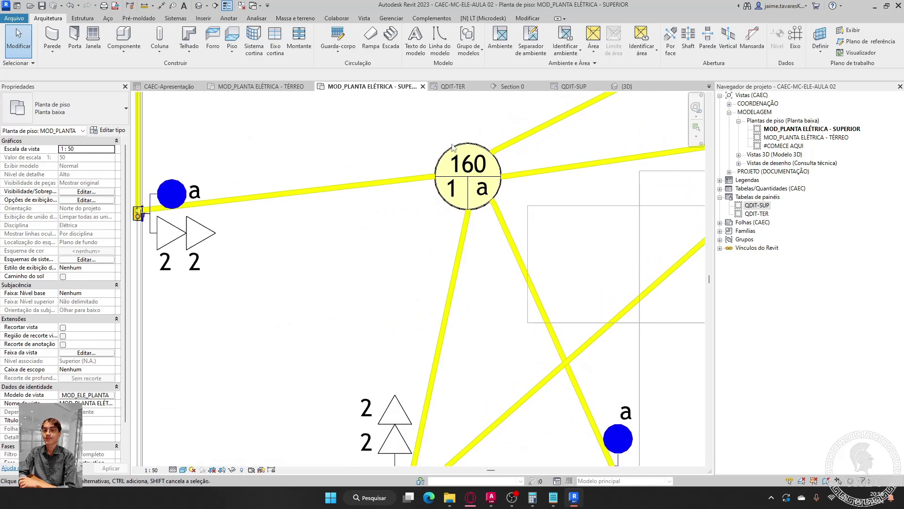
click(464, 185)
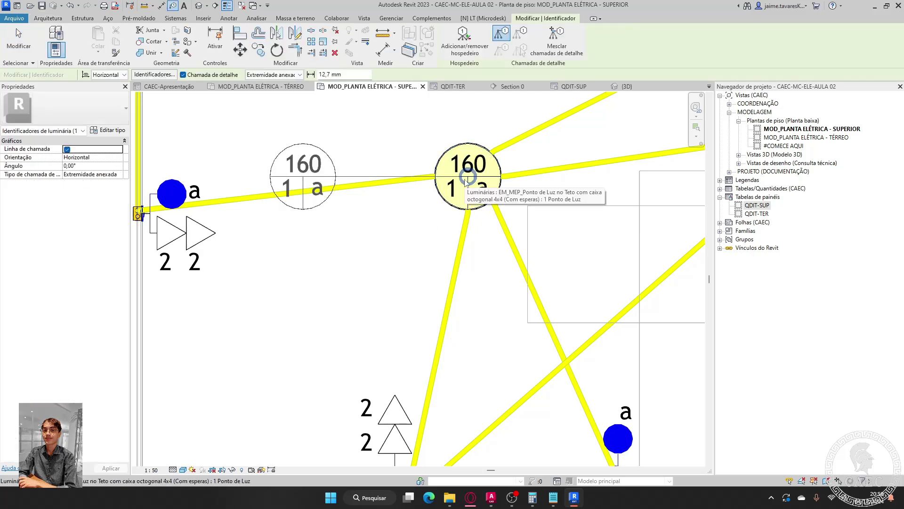
click(430, 244)
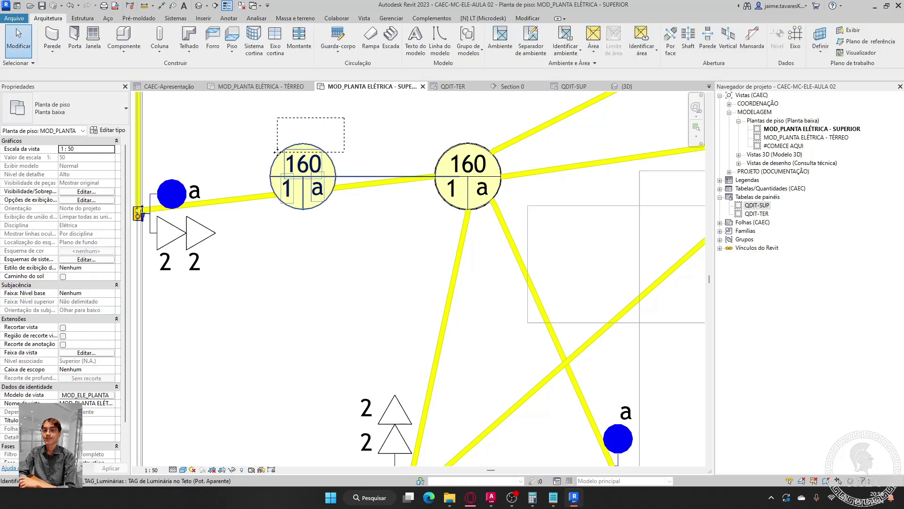
- Change the new light tag's type to a. F+N of the EM_TAG_Fiação - Luminárias family and move it southwest of the fixture
click(306, 179)
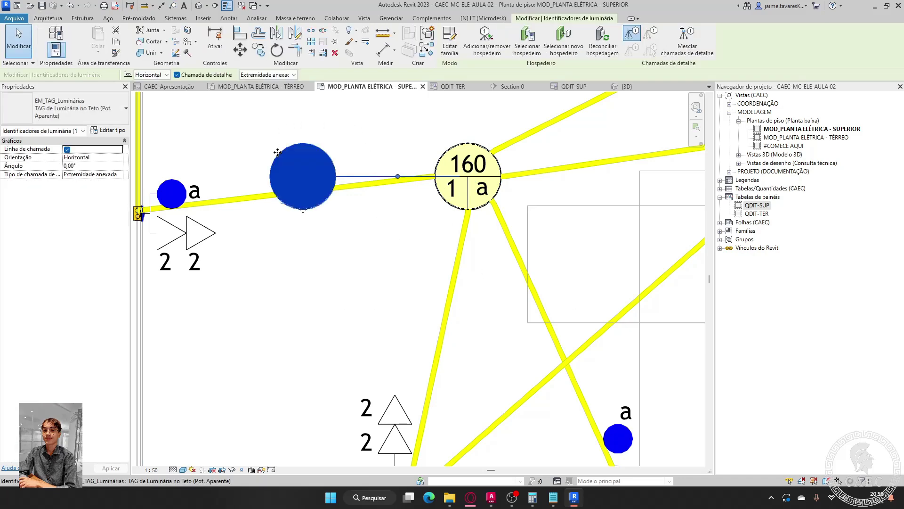
click(34, 116)
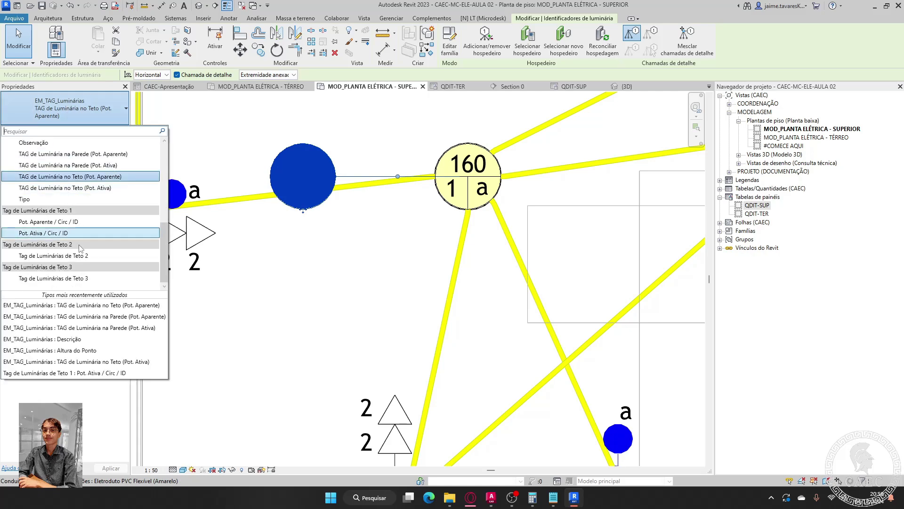
scroll(78, 244, up, 10)
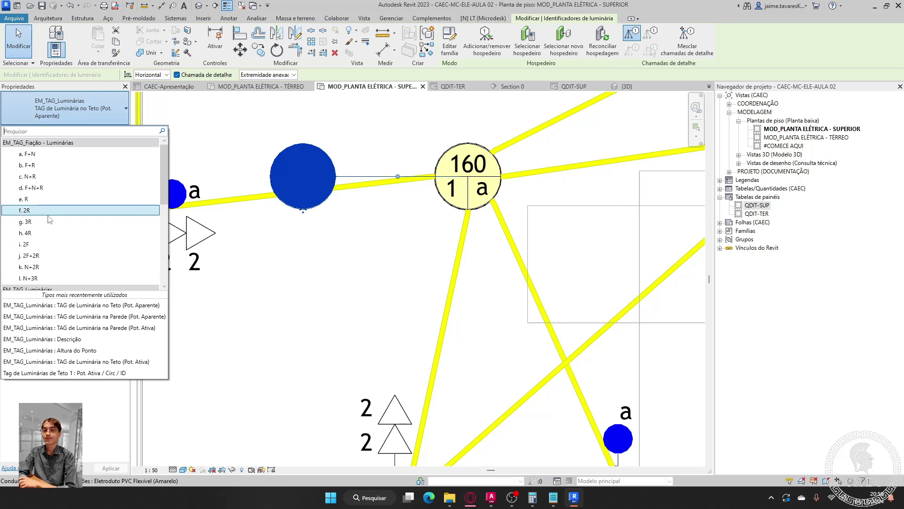
scroll(55, 231, down, 2)
scroll(55, 226, up, 2)
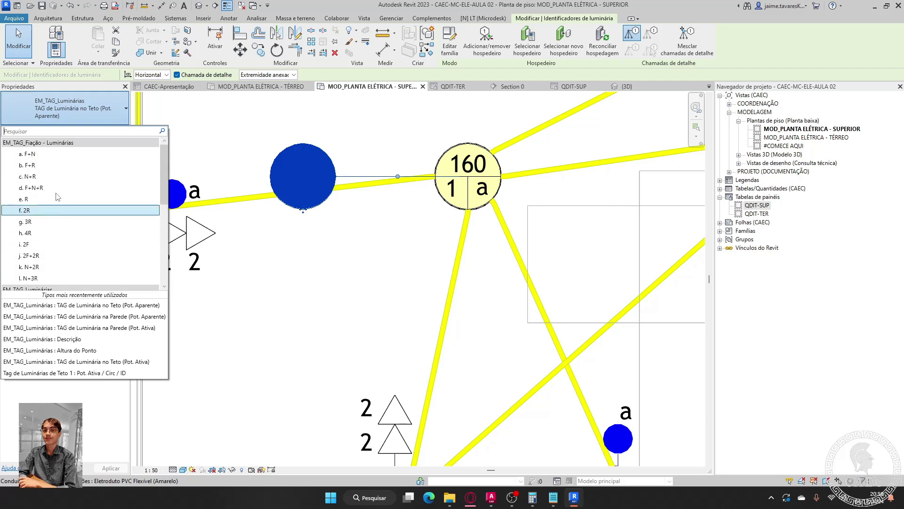
click(44, 155)
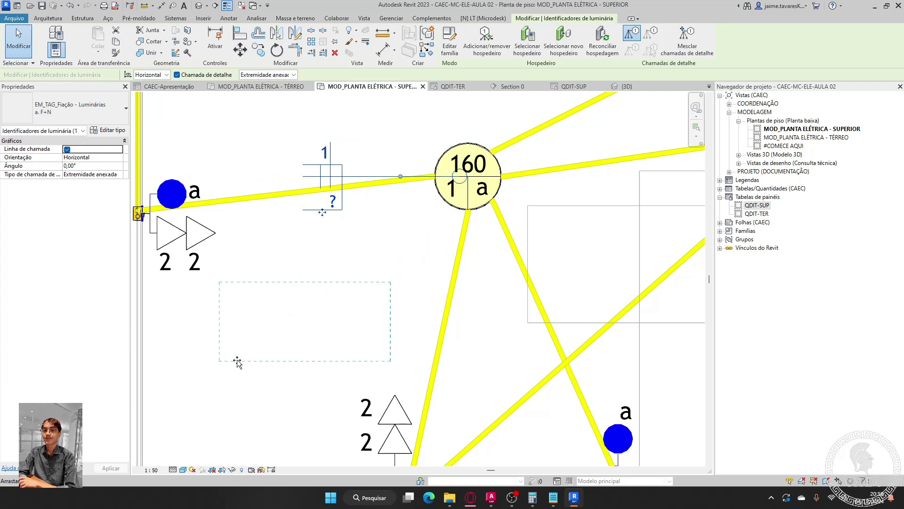
drag(237, 360, 237, 358)
click(359, 307)
- Set the light's F+N tag leader to Extremidade livre and move its end beside the conduit running to the distribution panel
scroll(312, 295, up, 1)
middle_drag(360, 289, 381, 313)
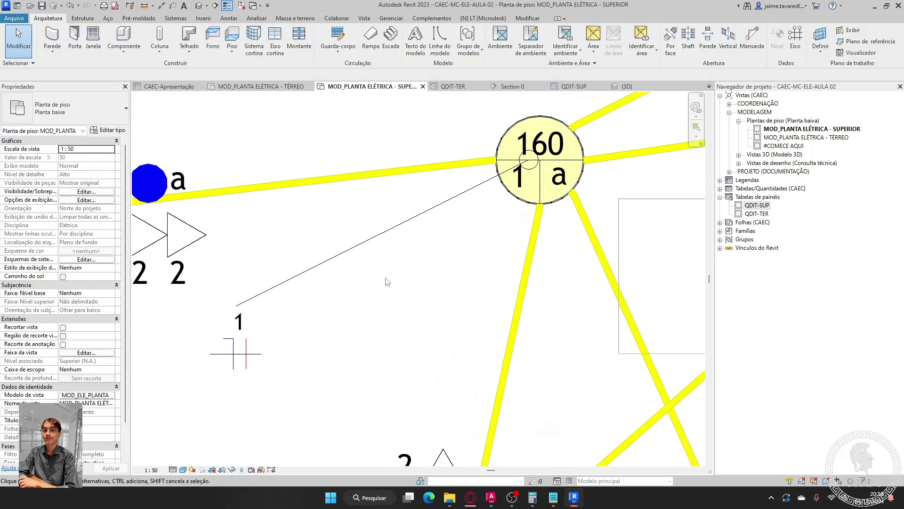
click(474, 188)
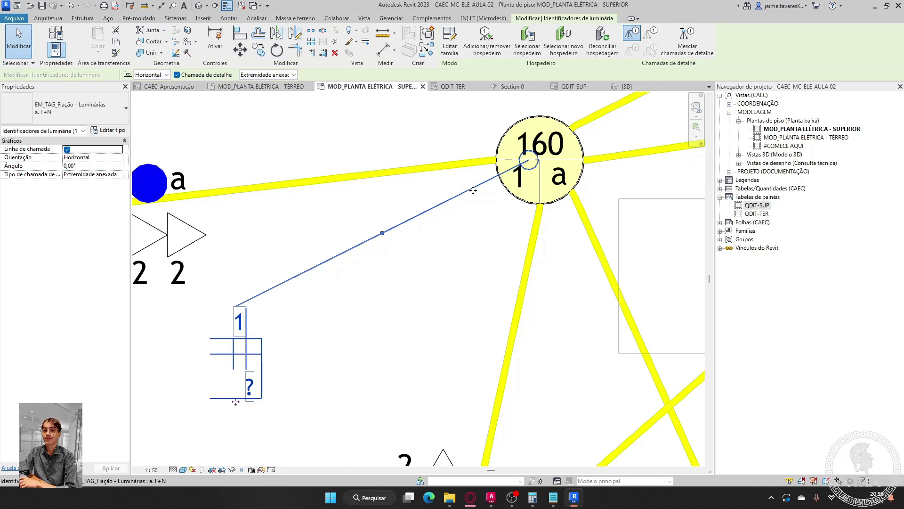
click(290, 76)
click(278, 91)
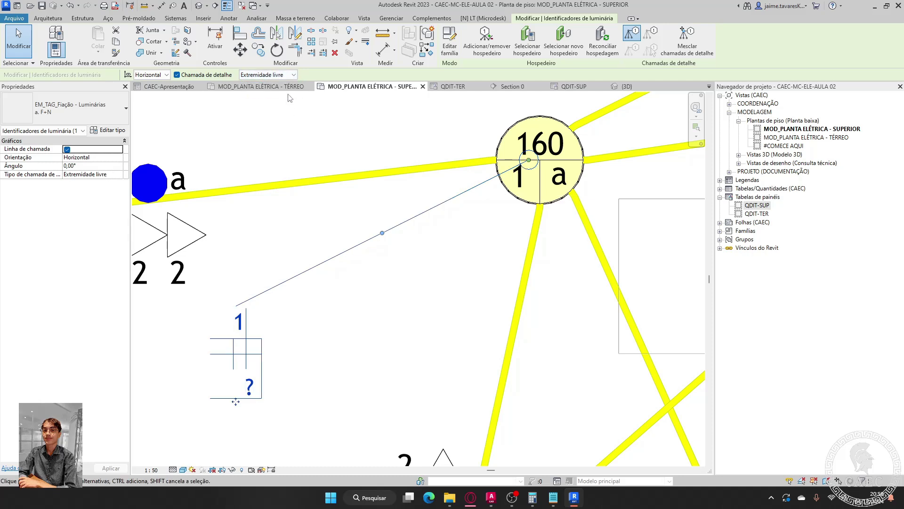
drag(495, 282, 464, 354)
click(487, 274)
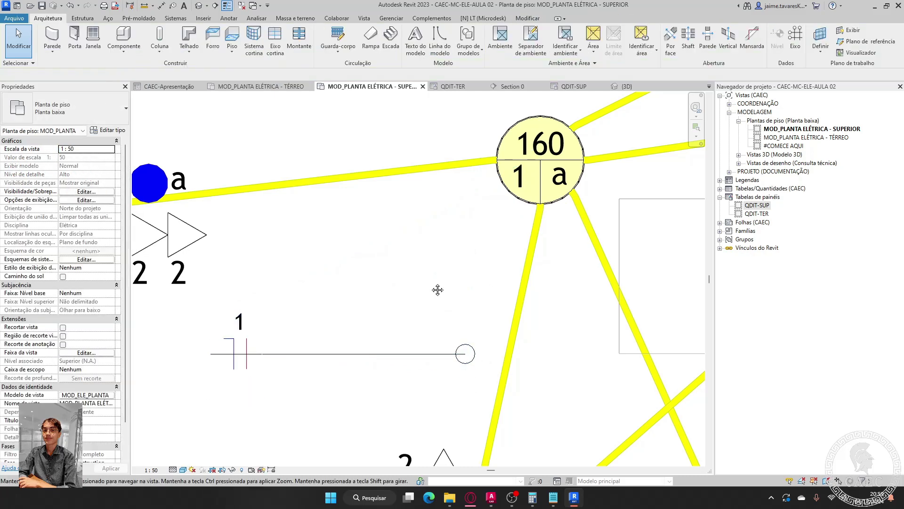
- Tag the double outlet beside the distribution panel on the south wall
middle_drag(438, 289, 490, 242)
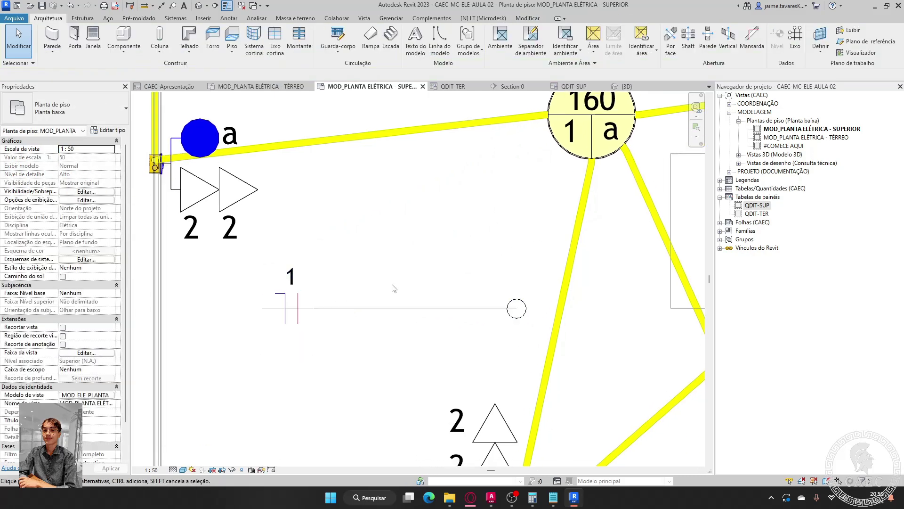
scroll(415, 240, down, 2)
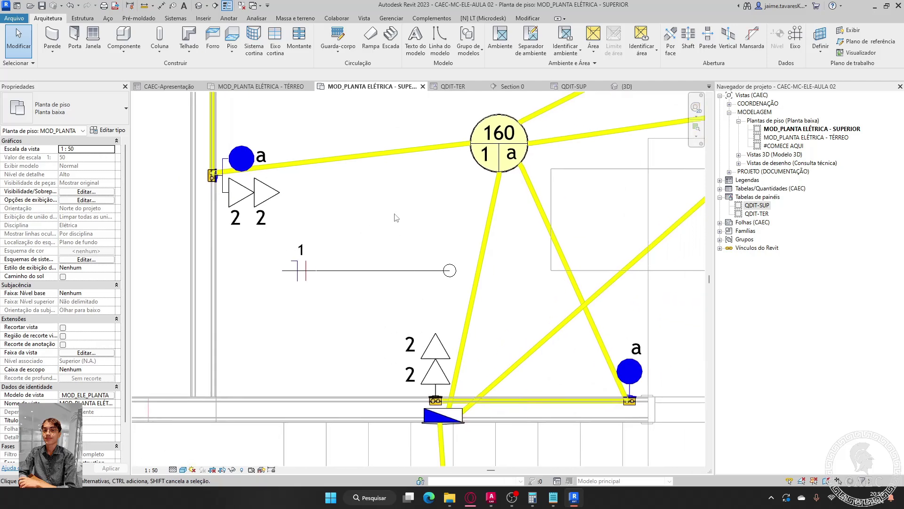
scroll(424, 330, up, 2)
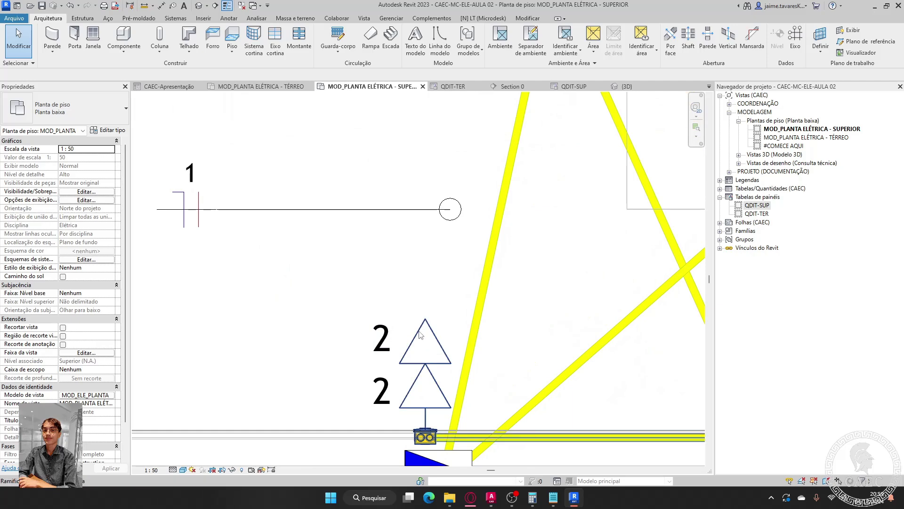
key(t)
key(g)
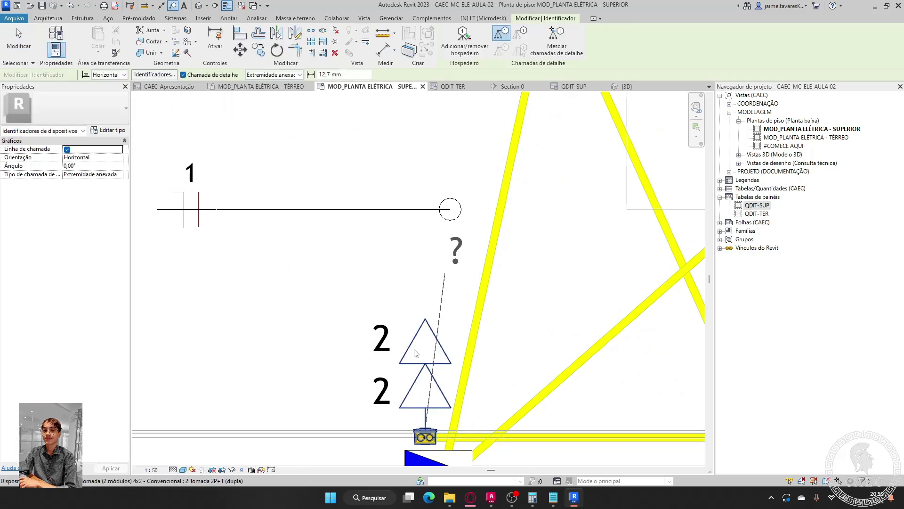
click(416, 353)
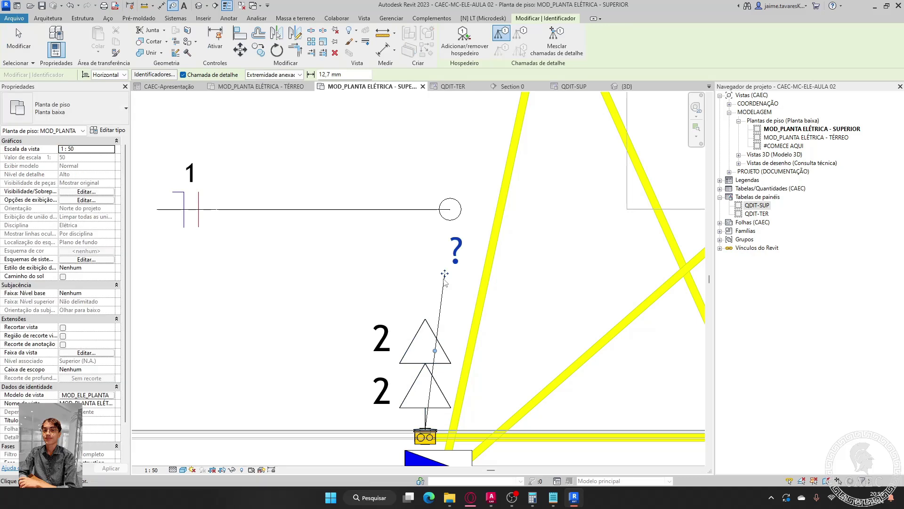
key(Escape)
- Change the panel-side outlet tag's type to a. F+N of the EM_TAG_Fiação - Iluminação Elétrica family
click(445, 273)
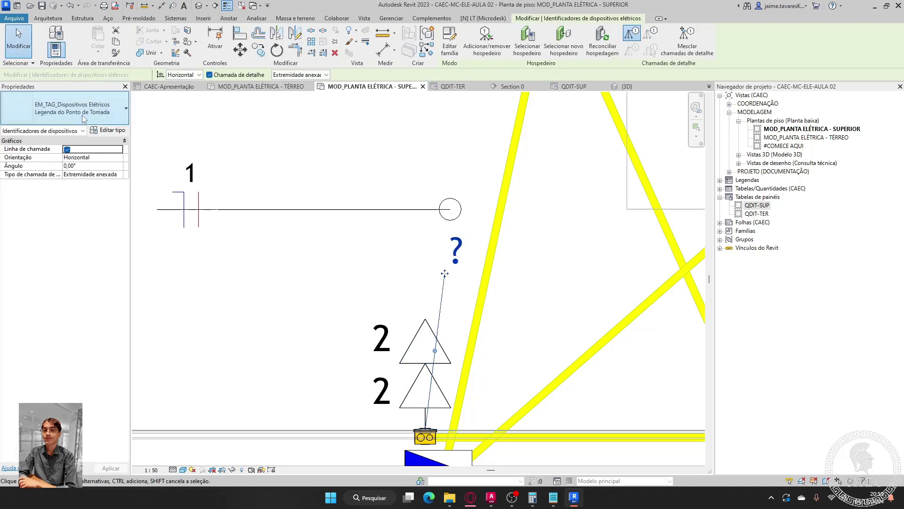
click(66, 108)
scroll(100, 207, down, 1)
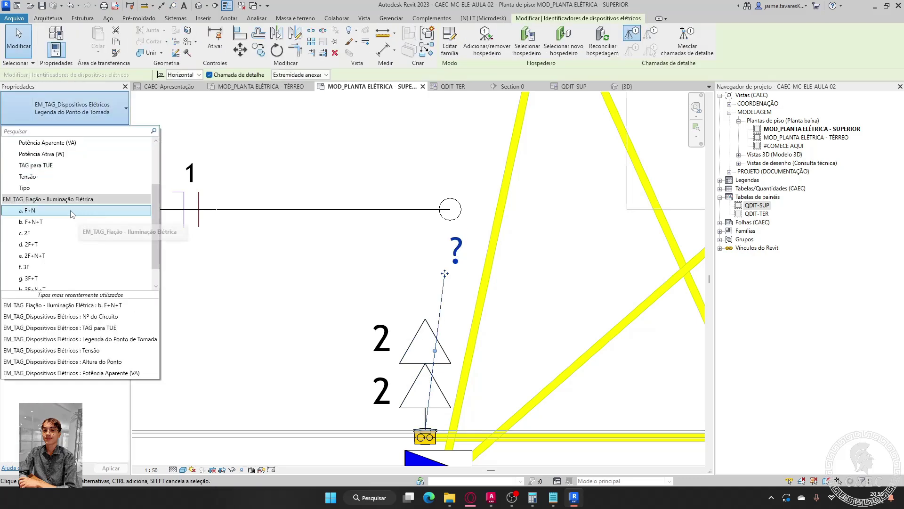
click(84, 211)
click(401, 282)
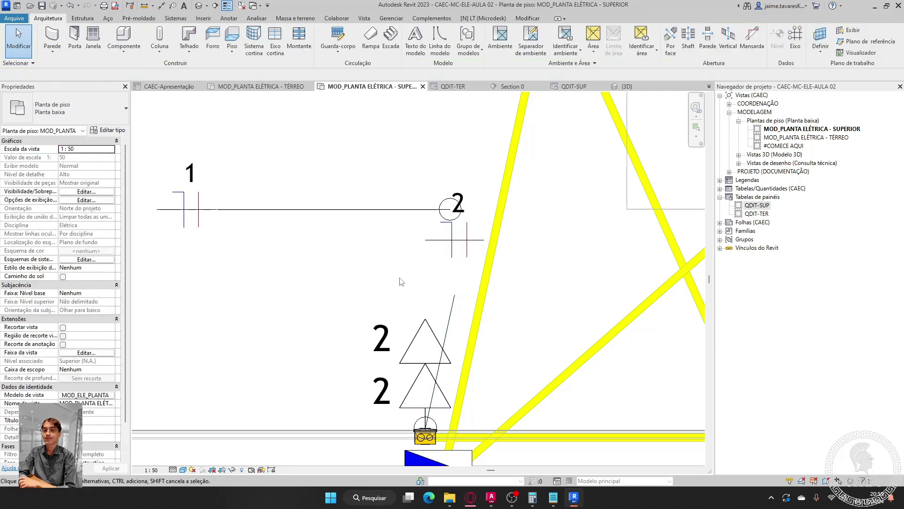
- Move the outlet's F+N wiring tag northwest, above the leader line of the circuit 1 wiring tag
click(448, 248)
drag(449, 248, 324, 178)
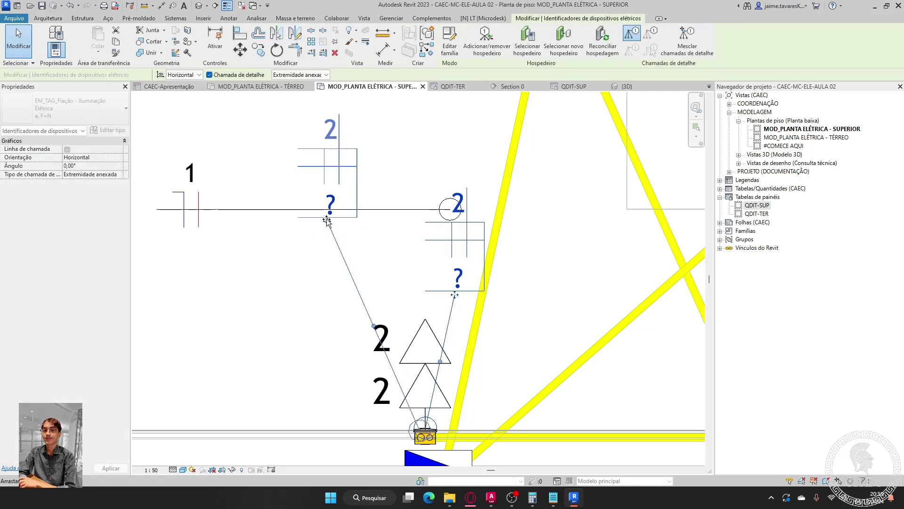
click(419, 258)
- Tag the double 20A outlet of circuit 3 south of the 100 VA ceiling light b
middle_drag(419, 258, 462, 346)
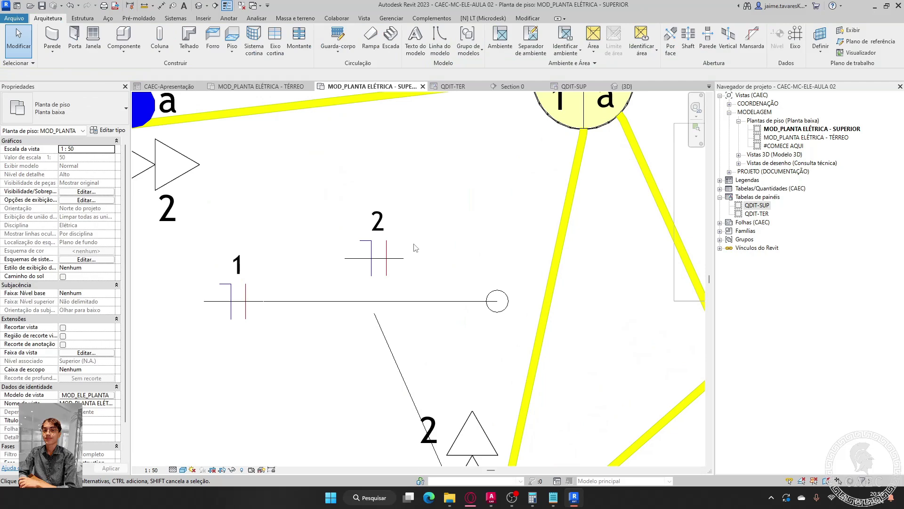
scroll(414, 247, down, 5)
scroll(434, 283, up, 2)
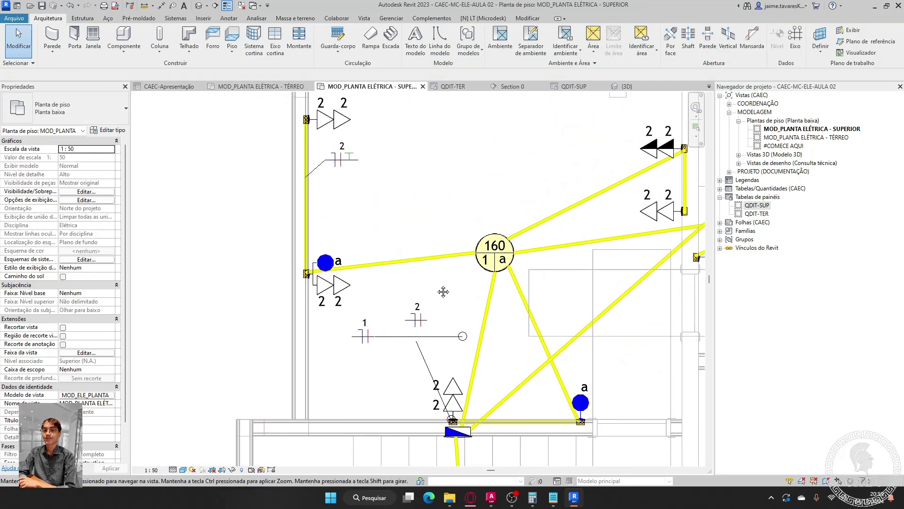
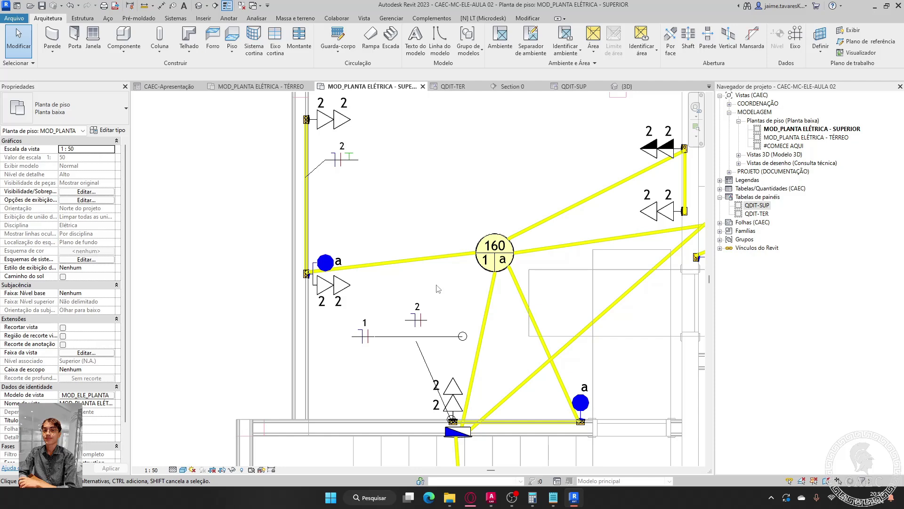
scroll(437, 288, down, 2)
middle_drag(375, 218, 317, 268)
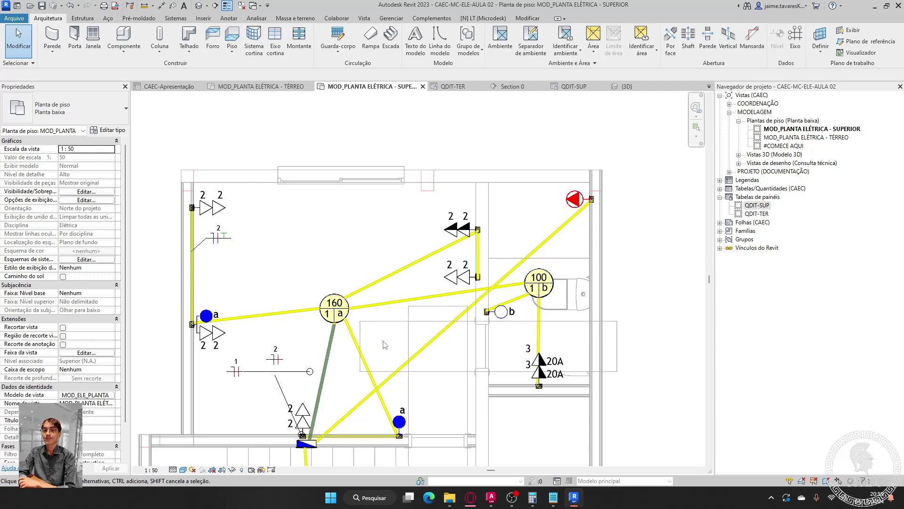
middle_drag(476, 368, 508, 327)
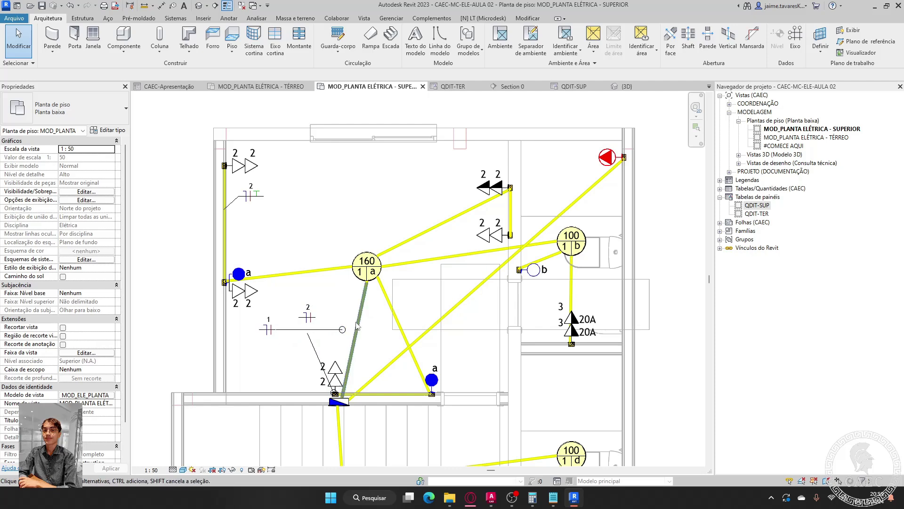
scroll(549, 365, up, 3)
scroll(598, 273, up, 3)
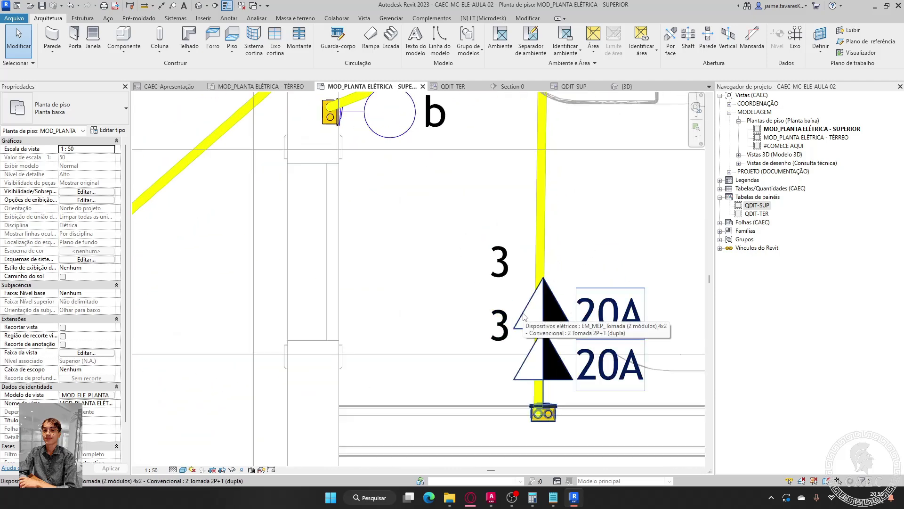
click(522, 314)
key(Escape)
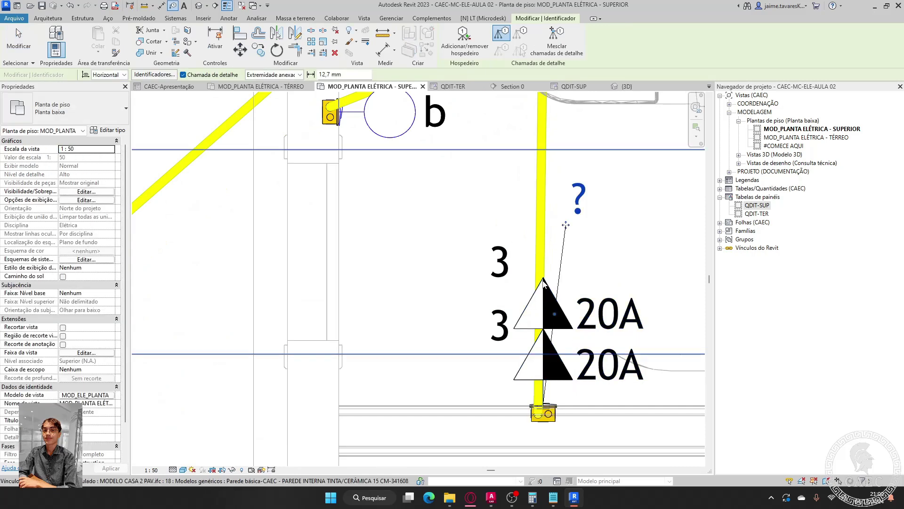
- Change the 20A outlet tag's type to b. F+N+T of the EM_TAG_Fiação - Iluminação Elétrica family
click(589, 213)
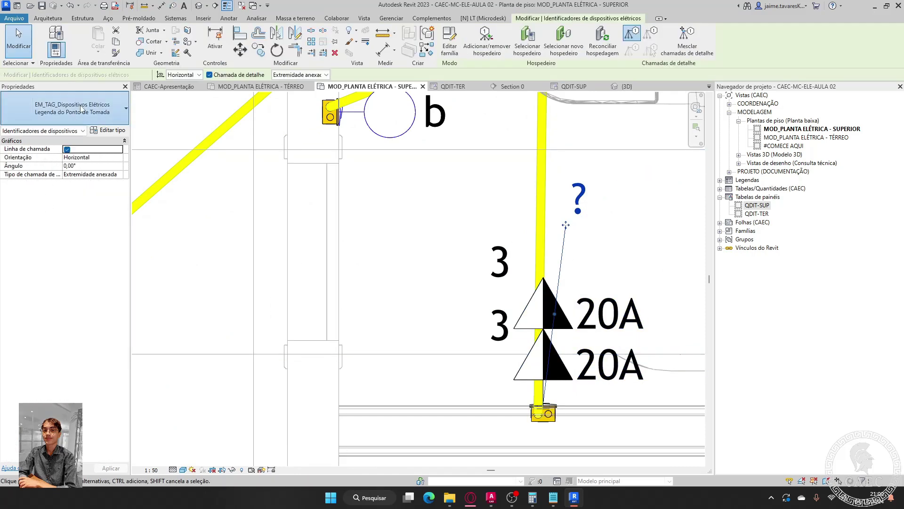
click(94, 108)
scroll(88, 198, down, 2)
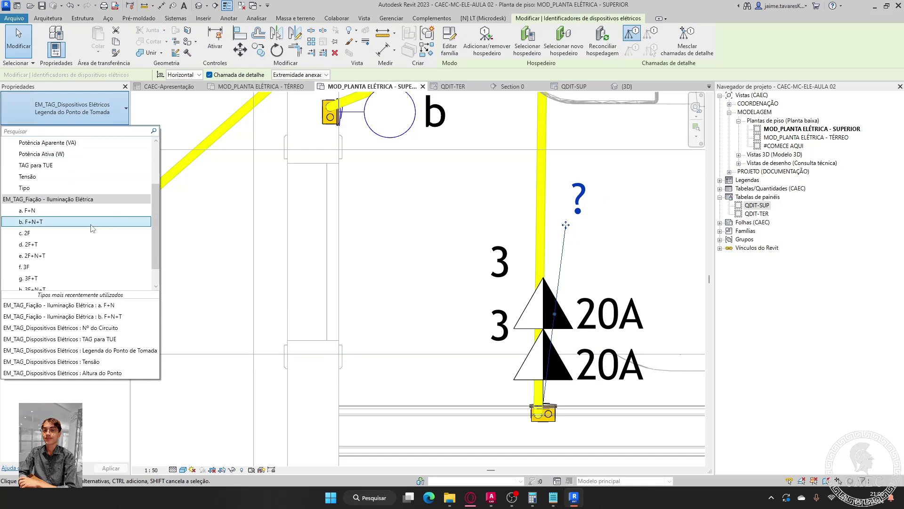
click(19, 223)
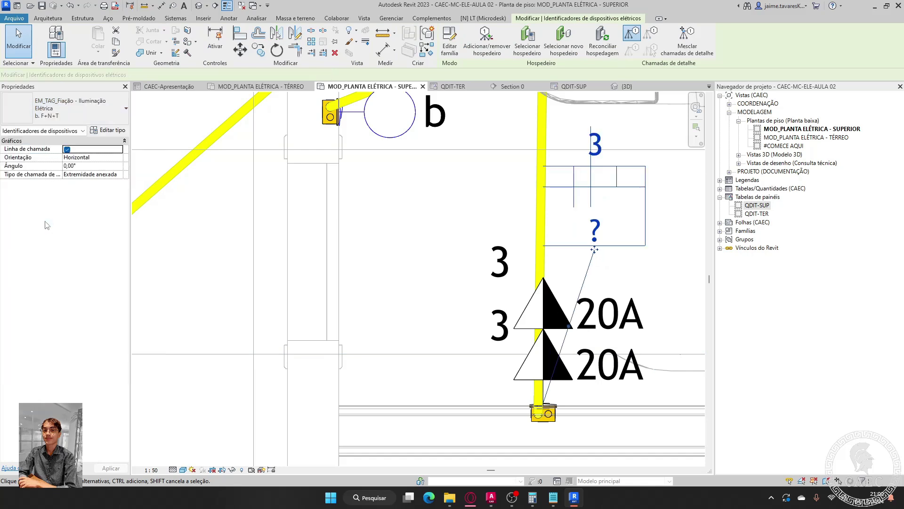
- Move the double 20A outlet's F+N+T wiring tag west of the outlet and set its leader type to Extremidade livre
drag(595, 245, 298, 316)
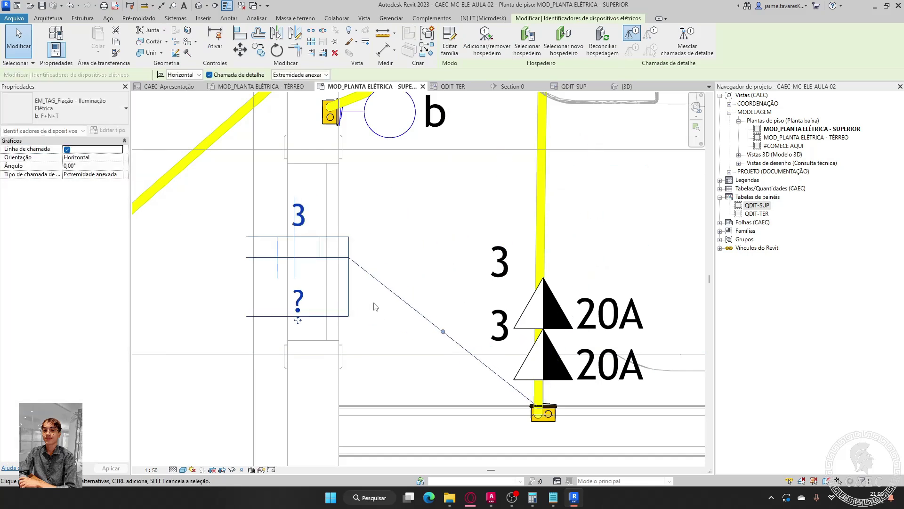
middle_drag(482, 310, 617, 270)
click(325, 75)
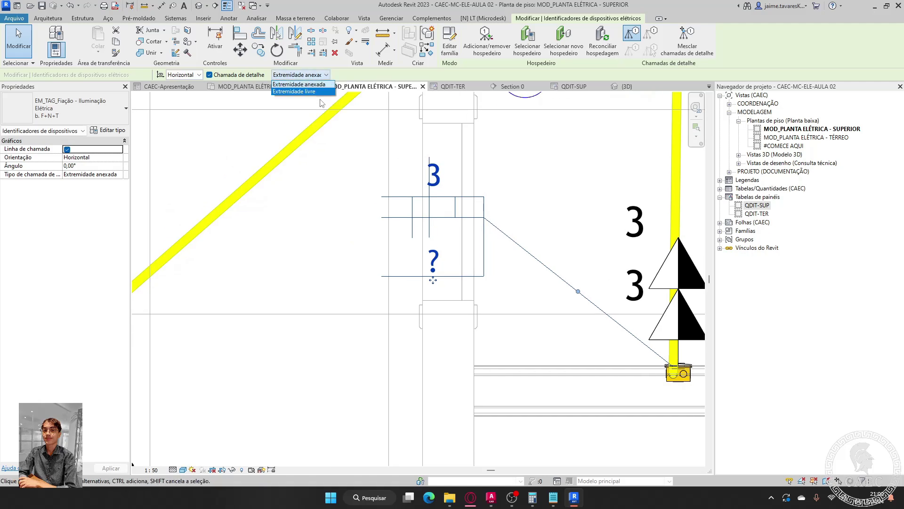
click(319, 96)
scroll(545, 332, down, 4)
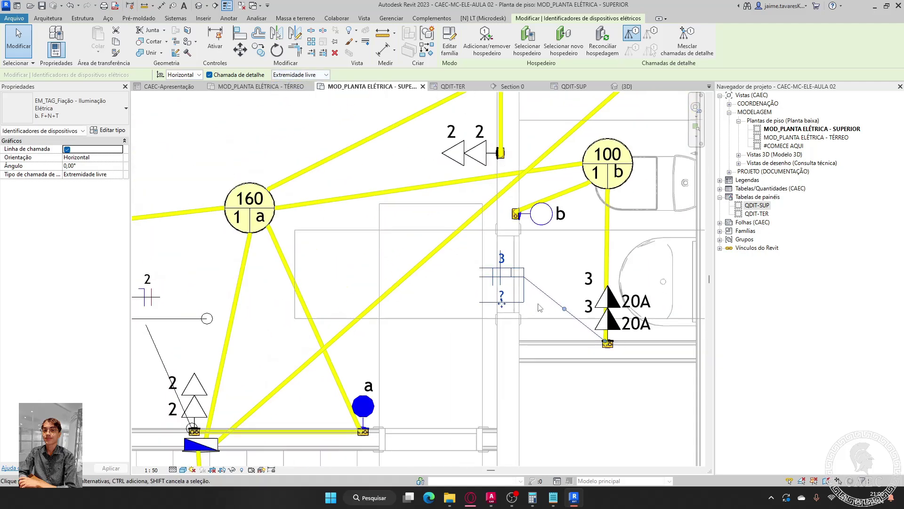
- Move the circuit 3 F+N+T wiring tag west, just northeast of the circuit 2 F+N tag
scroll(591, 324, up, 2)
drag(569, 297, 242, 300)
scroll(301, 330, up, 4)
key(Escape)
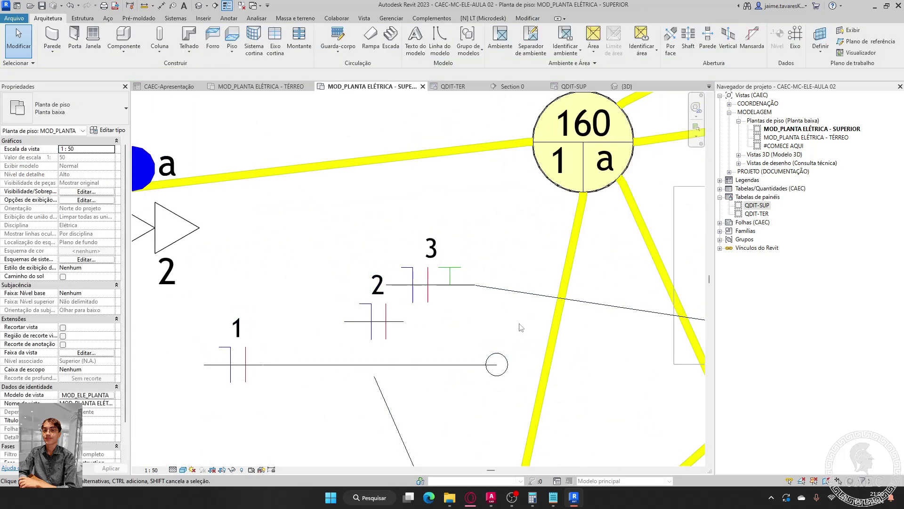
- Relocate the circuit 3 tag's leader end from the 20A outlet onto the conduit between the 160 VA light and the panel
scroll(521, 325, down, 2)
middle_drag(521, 325, 263, 281)
scroll(262, 281, down, 2)
middle_drag(471, 292, 400, 294)
scroll(480, 295, up, 2)
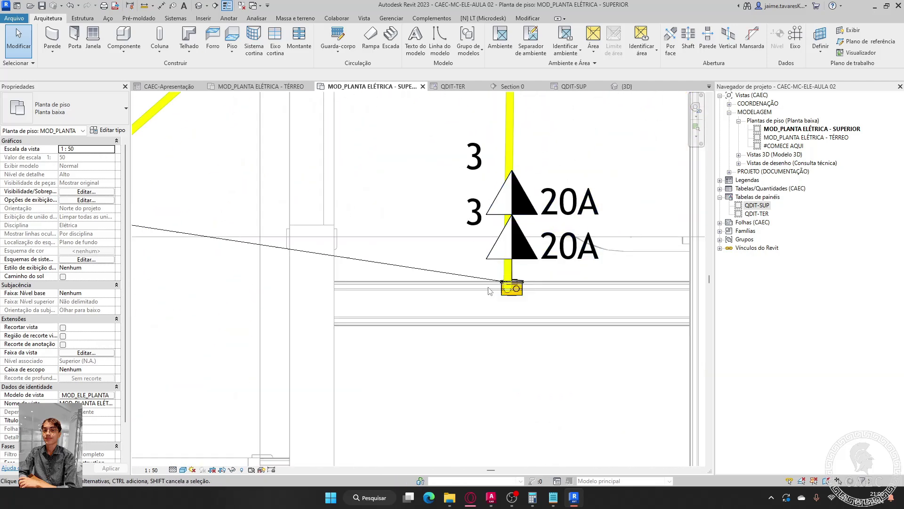
click(463, 280)
drag(509, 290, 541, 303)
scroll(566, 218, down, 1)
scroll(565, 221, up, 3)
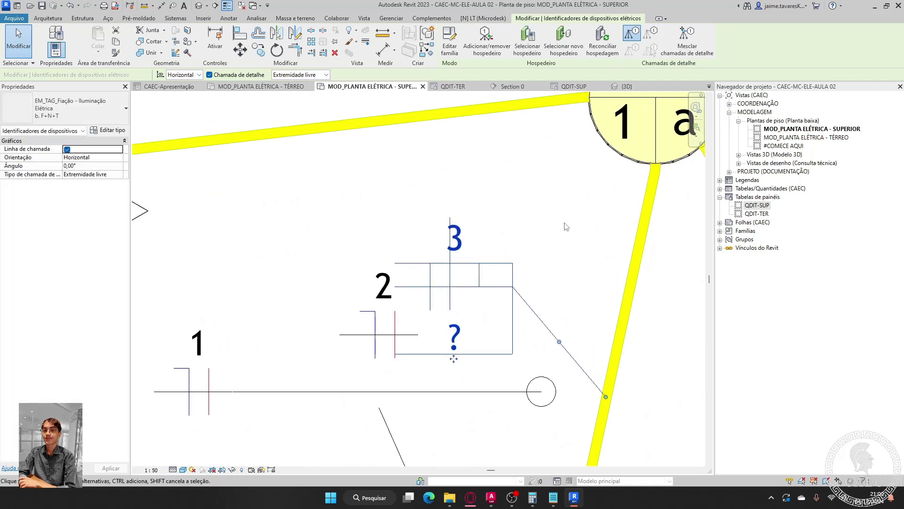
click(564, 229)
- Turn off the leader line of the circuit 2 F+N wiring tag beside the circuit 3 tag
scroll(473, 299, up, 1)
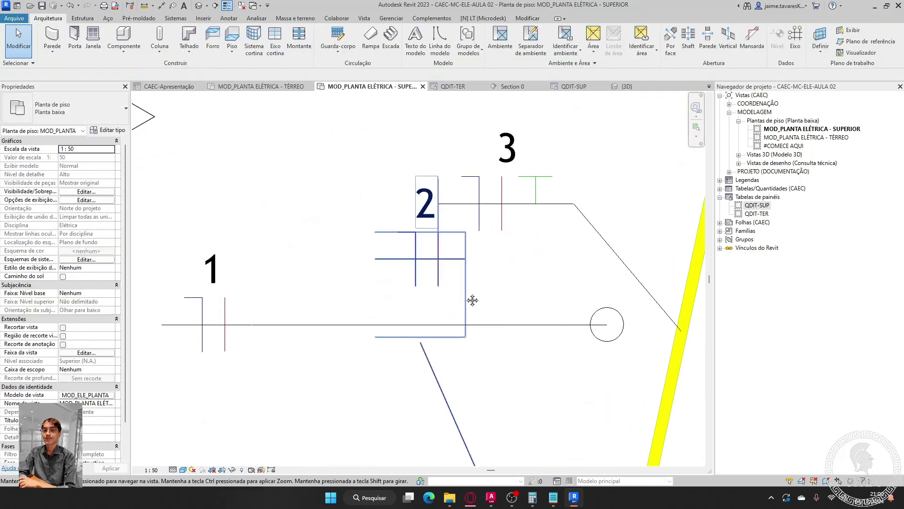
click(437, 275)
scroll(438, 276, down, 3)
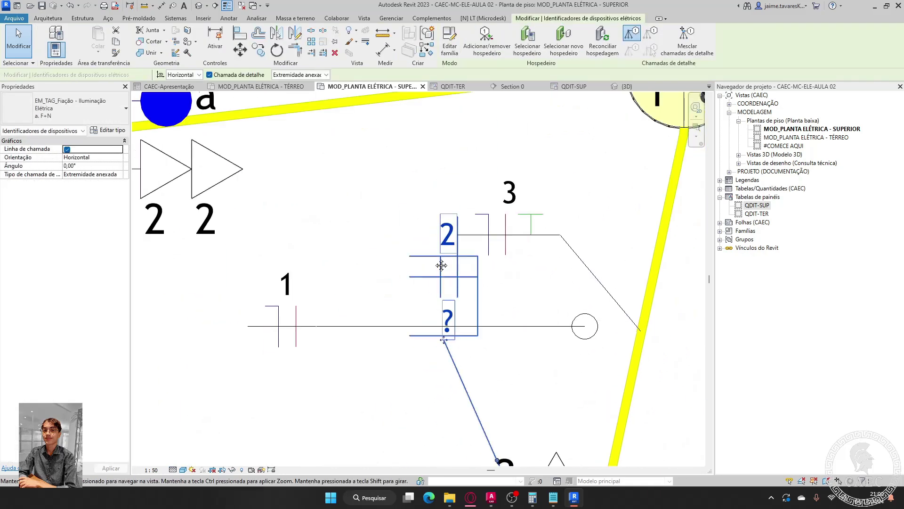
click(67, 150)
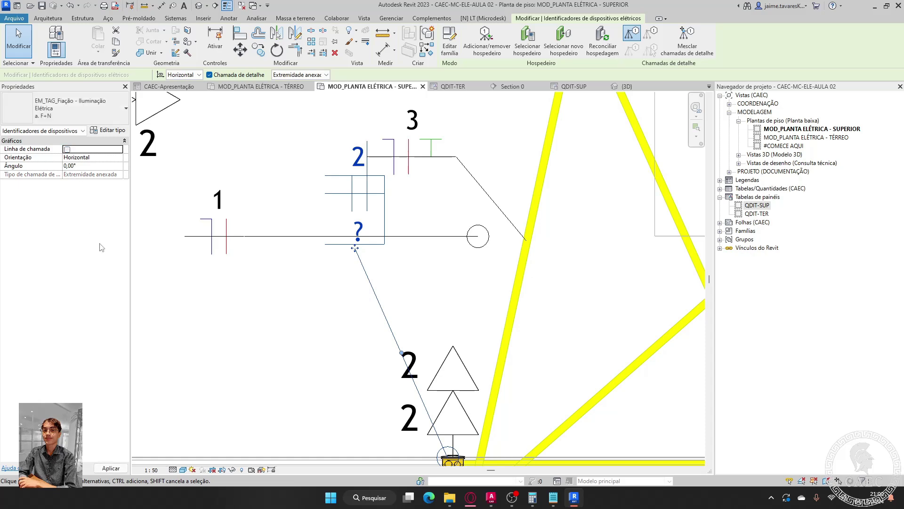
click(313, 303)
scroll(380, 369, up, 2)
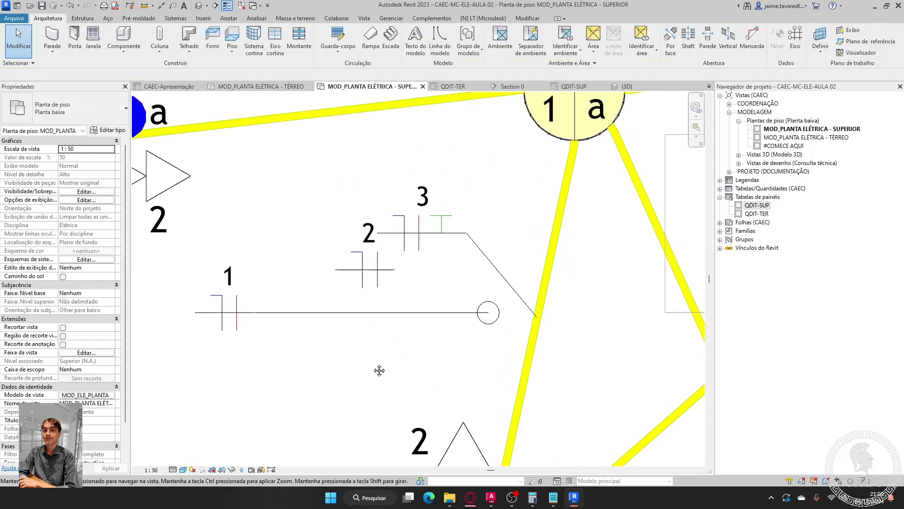
- Move the circuit 2 F+N tag so its line joins the west end of the circuit 3 tag's line
click(394, 297)
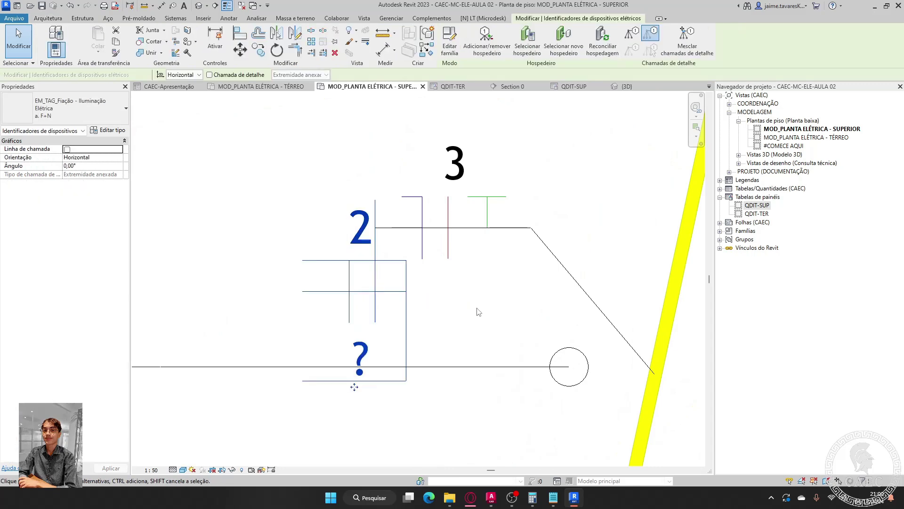
key(Delete)
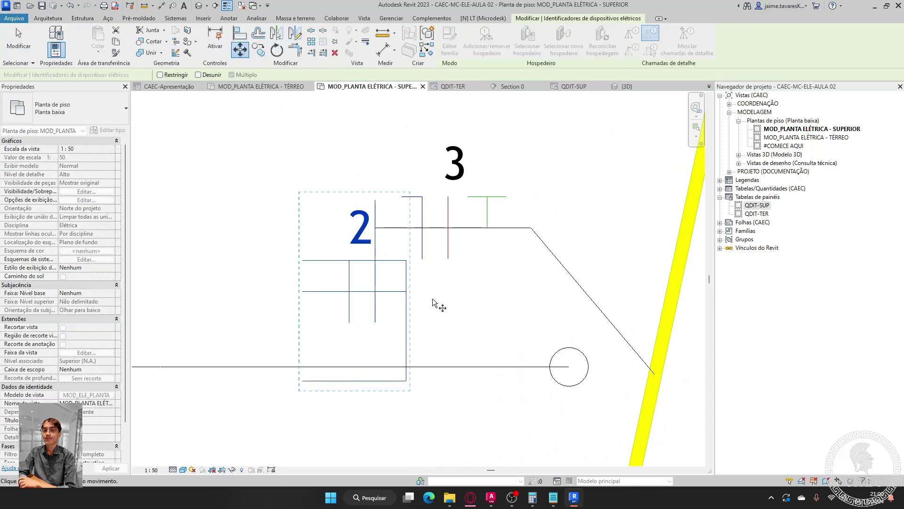
drag(406, 292, 377, 229)
key(ctrl+z)
key(ctrl+z)
middle_drag(424, 307, 517, 339)
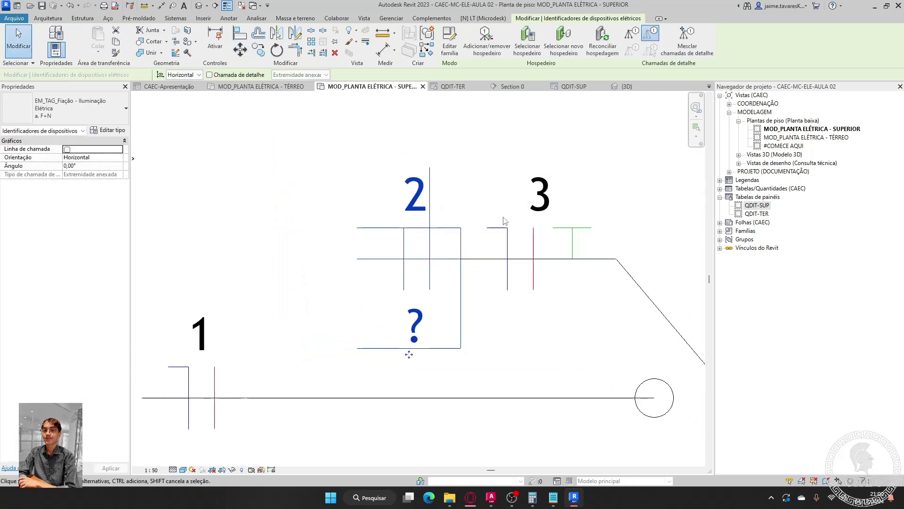
key(Escape)
middle_drag(477, 375, 518, 347)
scroll(519, 347, down, 2)
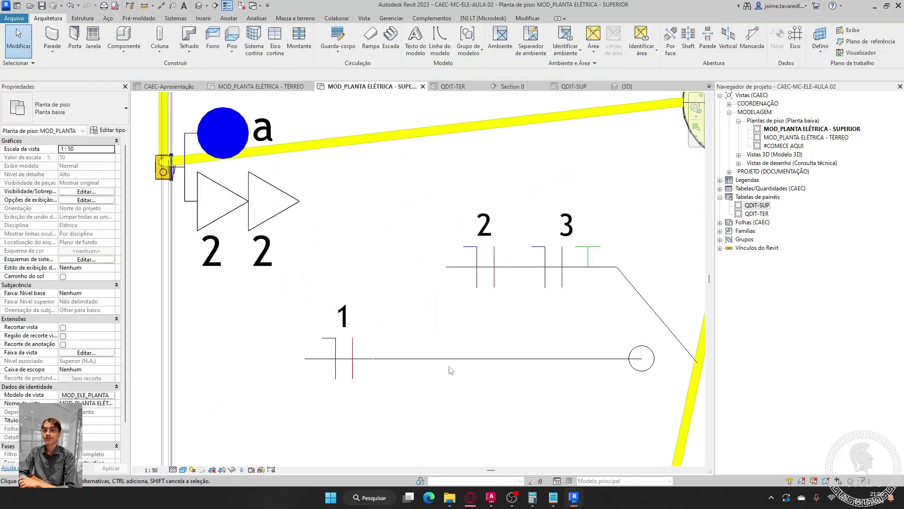
- Turn off the circuit 1 F+N tag's leader line and join the tag to the west end of the circuit 2 tag
click(440, 361)
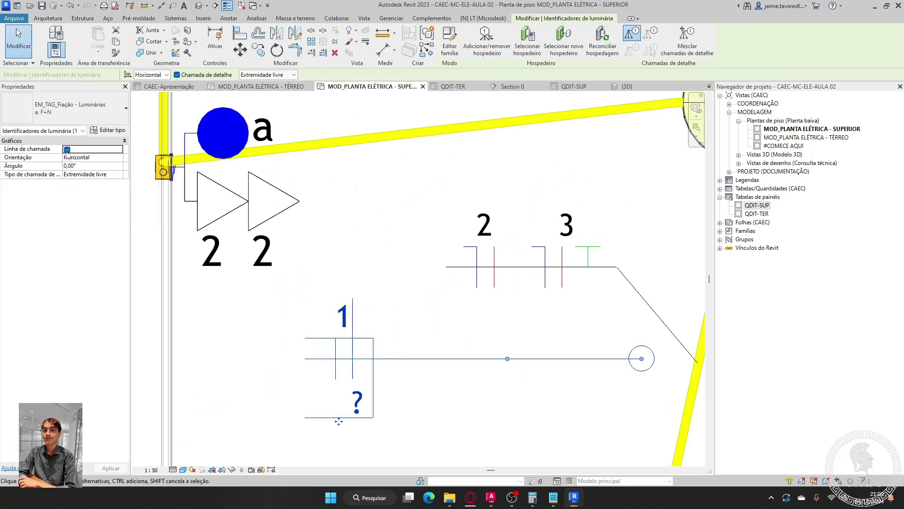
click(66, 149)
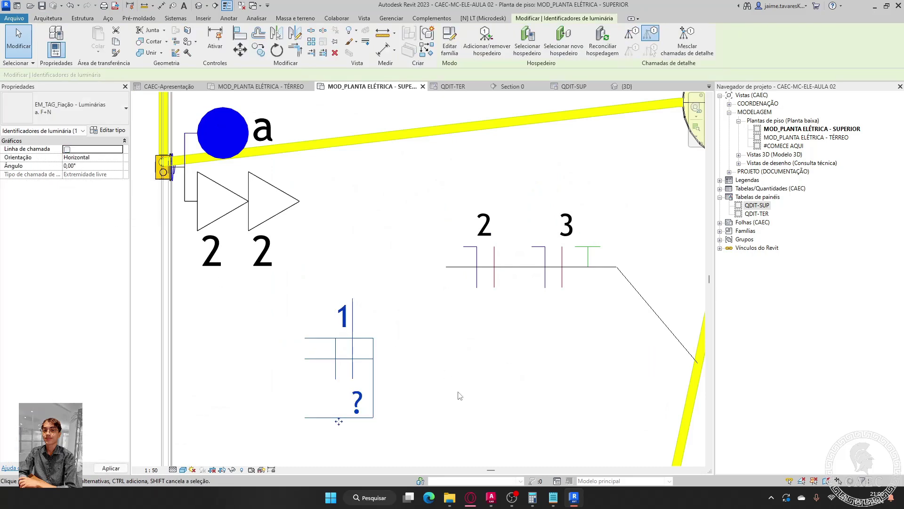
key(m)
key(v)
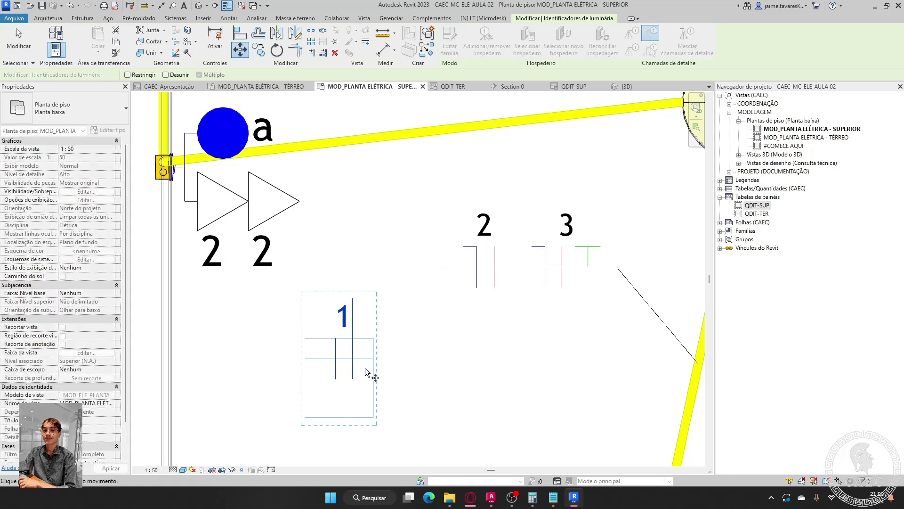
click(373, 358)
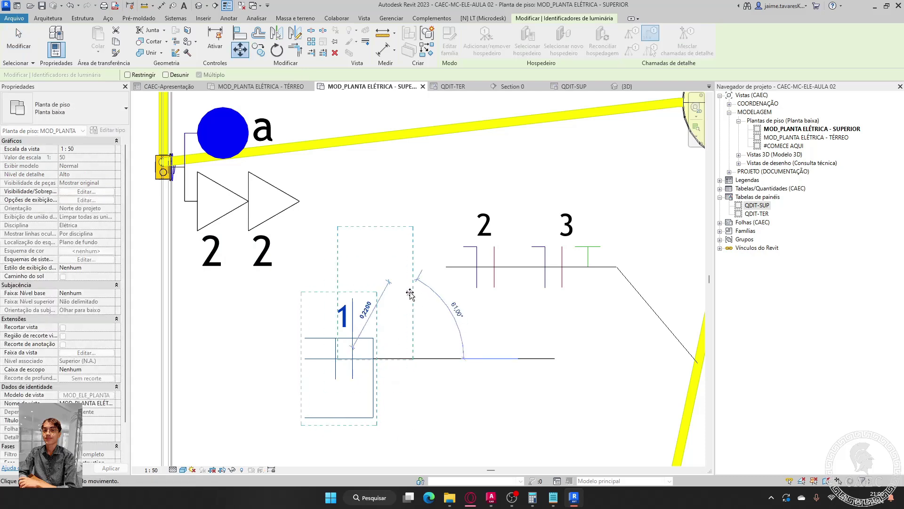
click(446, 267)
click(465, 375)
- Examine the upper floor conduits, tracing the run from the panel to the red force point in the northeast corner
scroll(498, 352, down, 1)
scroll(498, 354, down, 2)
middle_drag(498, 354, 412, 313)
scroll(417, 324, down, 2)
scroll(417, 324, down, 1)
scroll(399, 408, down, 1)
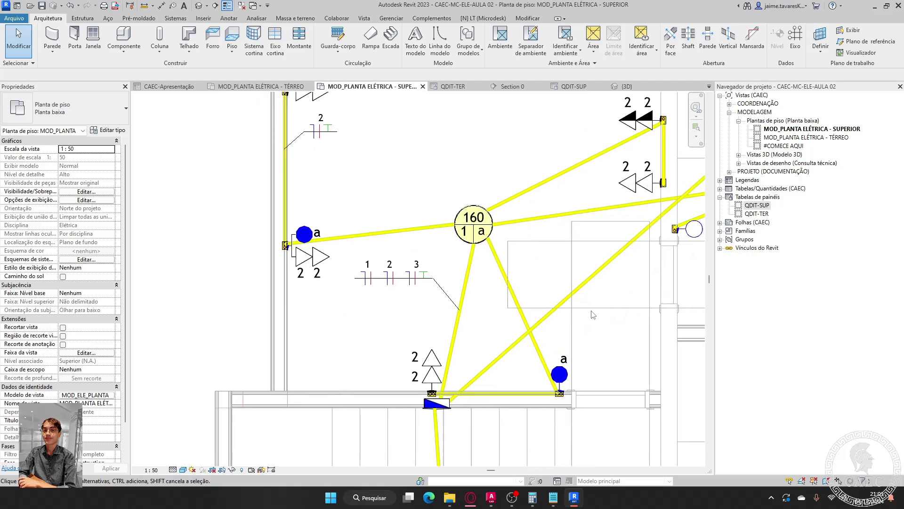
middle_drag(589, 314, 514, 303)
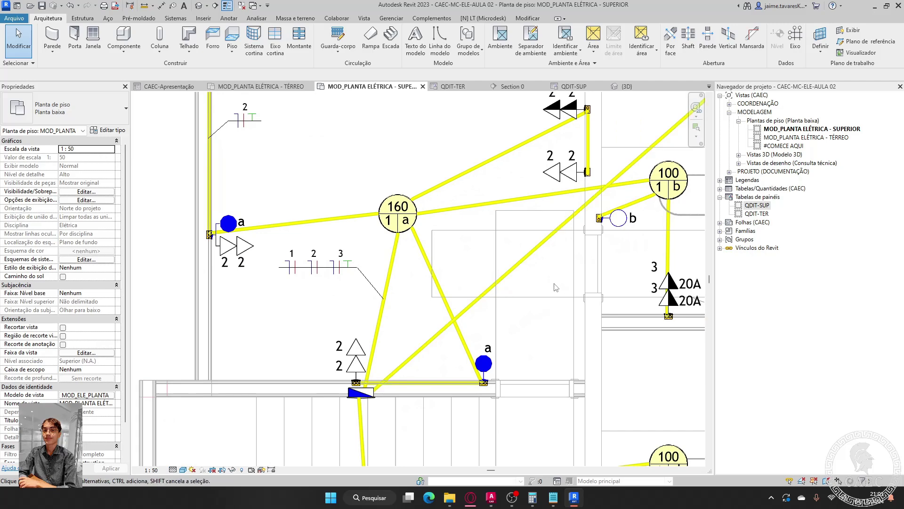
scroll(555, 295, down, 2)
middle_drag(553, 294, 503, 286)
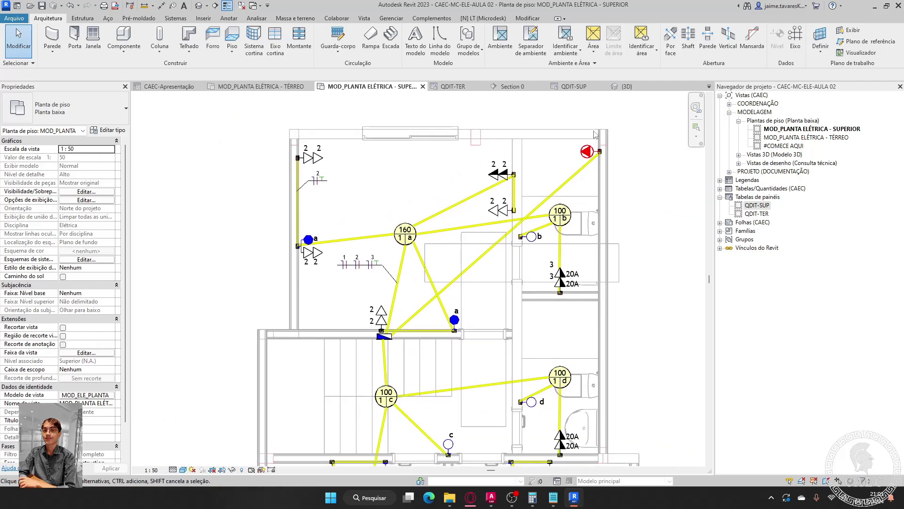
scroll(590, 137, up, 5)
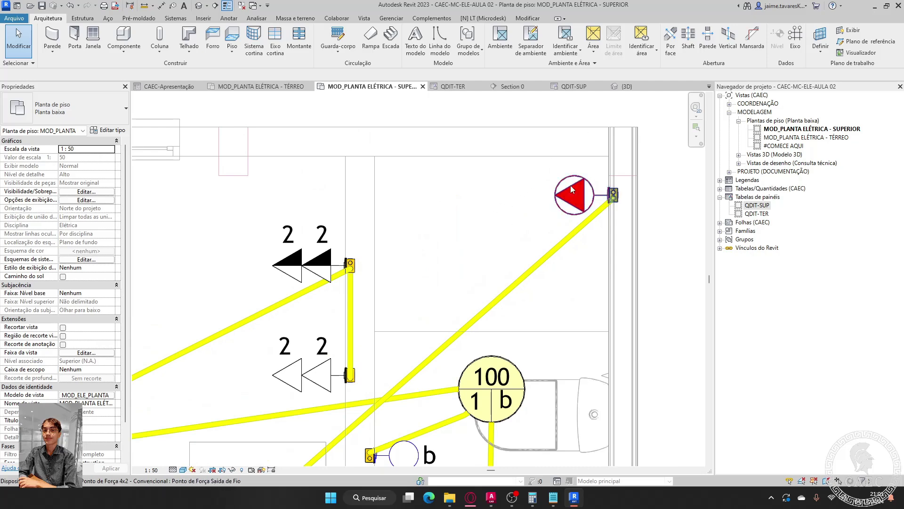
middle_drag(511, 198, 570, 152)
scroll(570, 152, down, 1)
scroll(570, 152, down, 2)
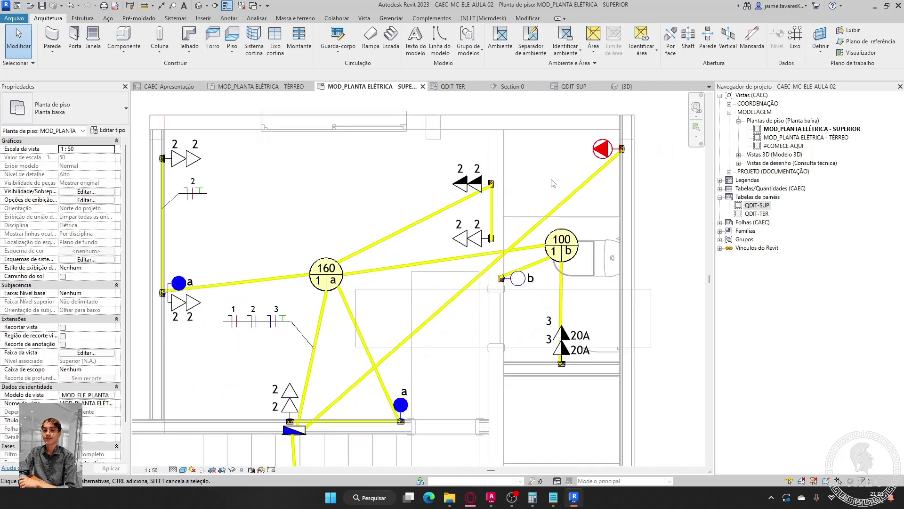
- Tag the red force point in the northeast corner, placing the tag west of its symbol
scroll(553, 183, up, 2)
middle_drag(554, 184, 399, 309)
click(440, 230)
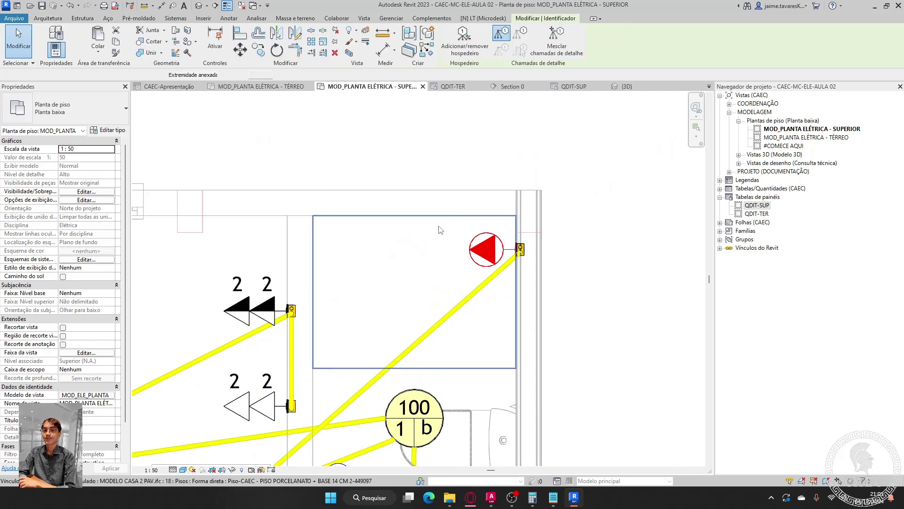
click(426, 254)
click(435, 271)
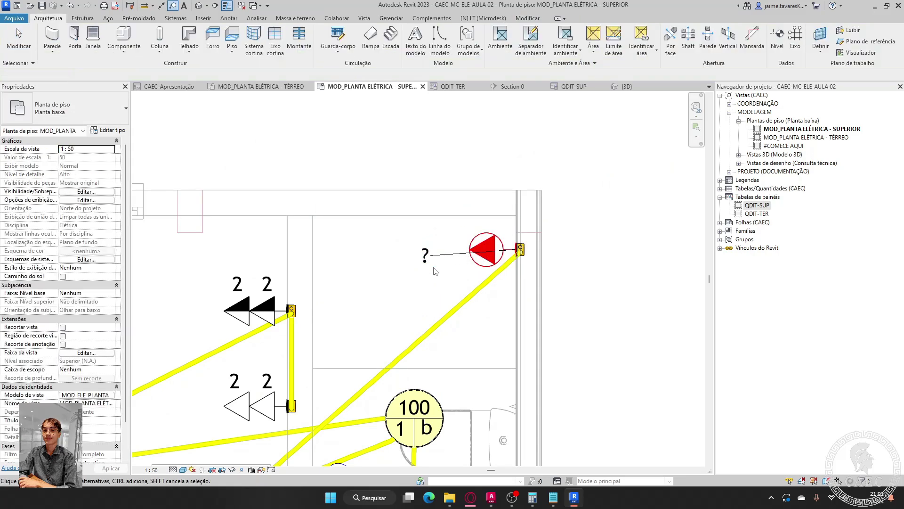
- Change the force point tag's type to d. 2F+T of the EM_TAG_Fiação - Iluminação Elétrica family
click(426, 257)
click(94, 113)
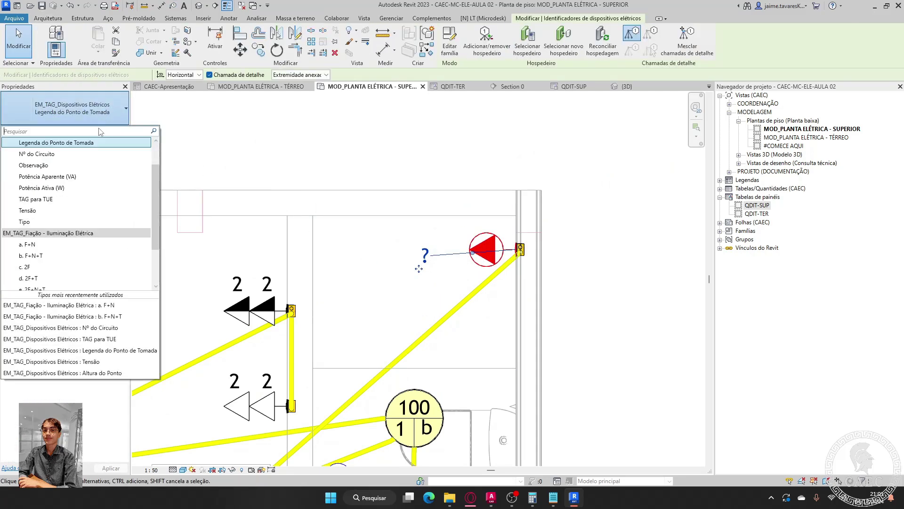
scroll(89, 160, up, 1)
scroll(87, 165, down, 3)
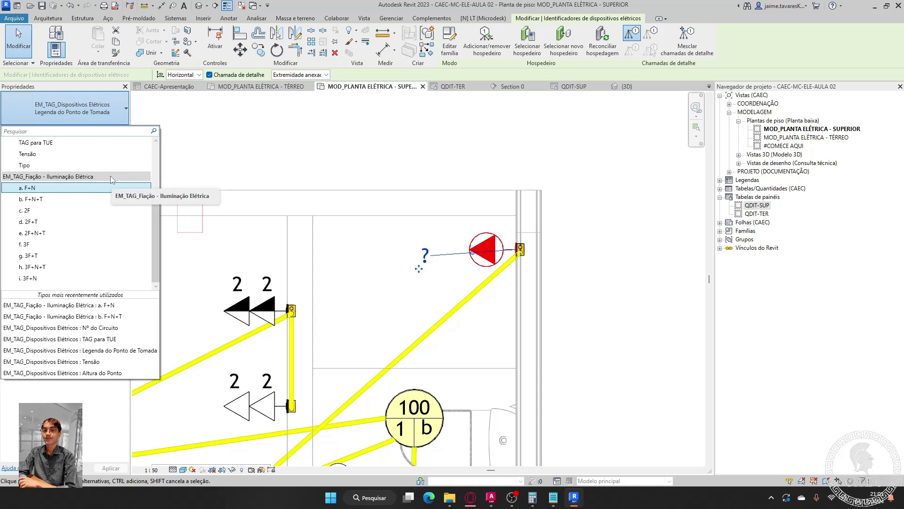
click(49, 221)
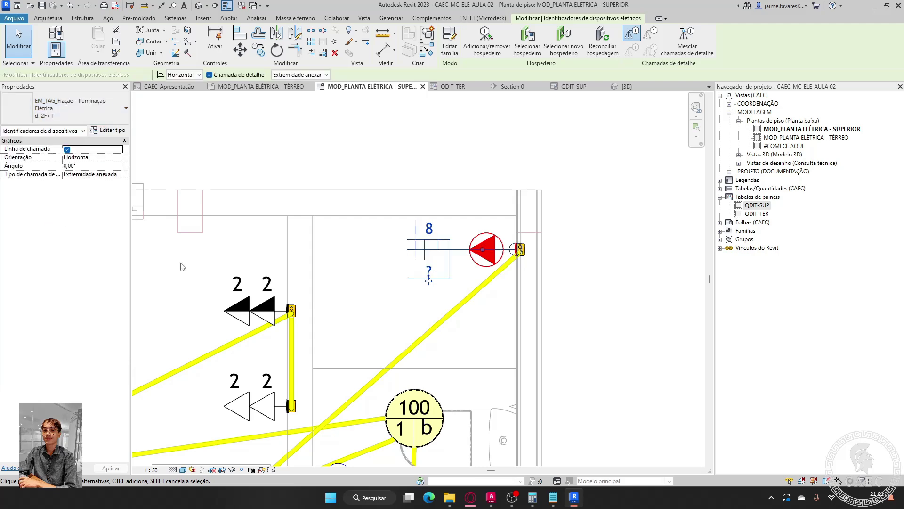
click(413, 263)
scroll(447, 231, up, 5)
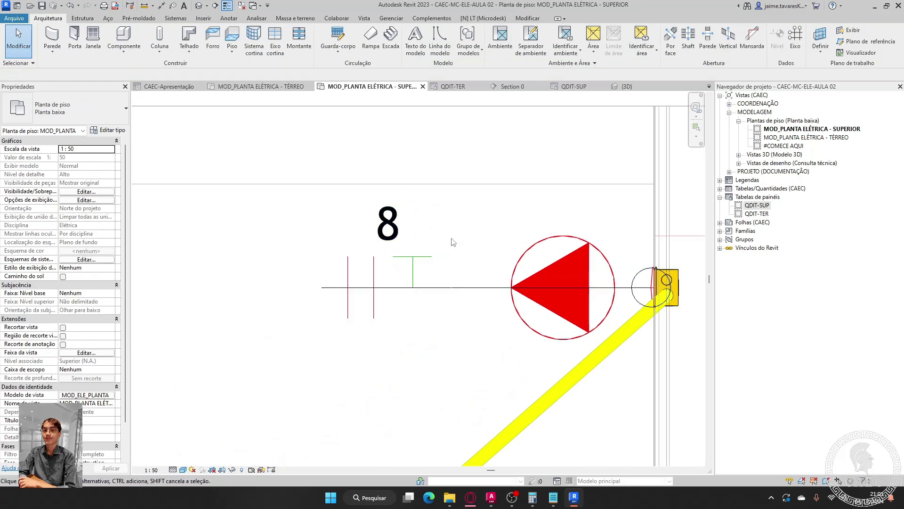
scroll(415, 245, down, 3)
scroll(399, 276, up, 3)
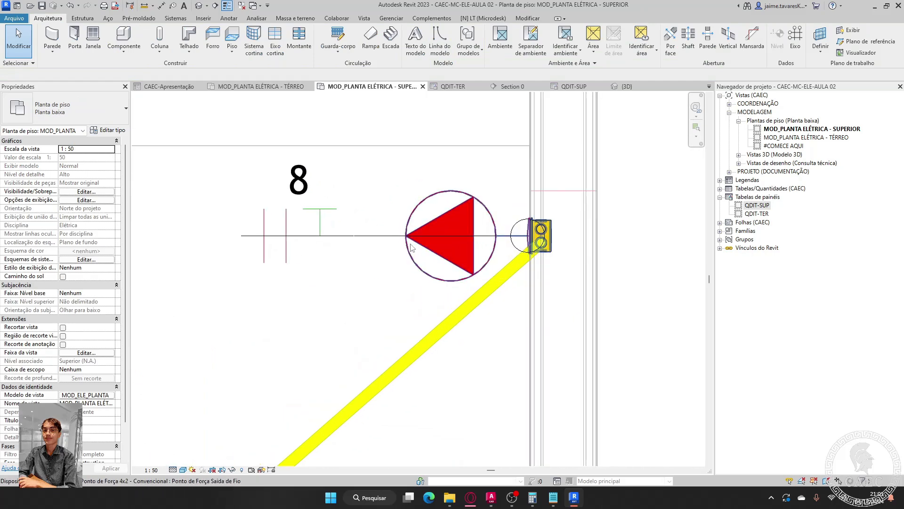
- Set the 2F+T tag's leader type to Extremidade livre and place its leader end on the force point's conduit
click(297, 315)
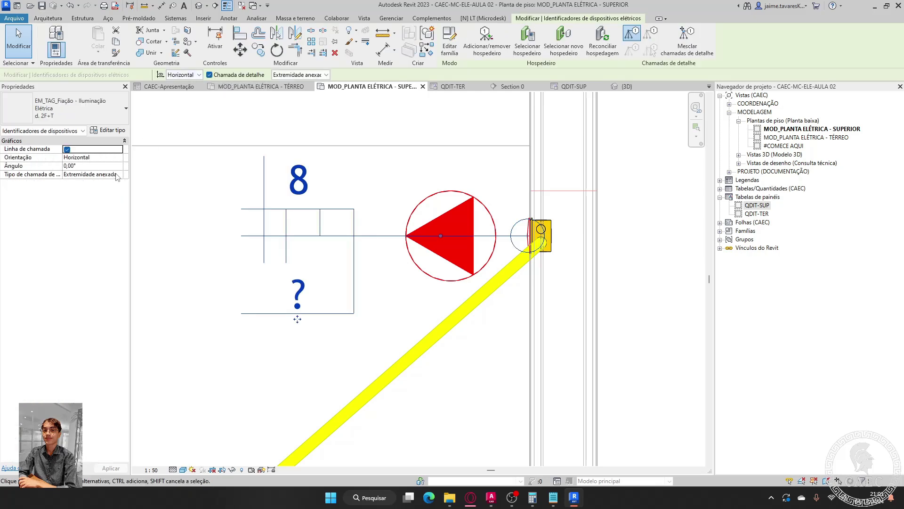
click(116, 177)
click(104, 193)
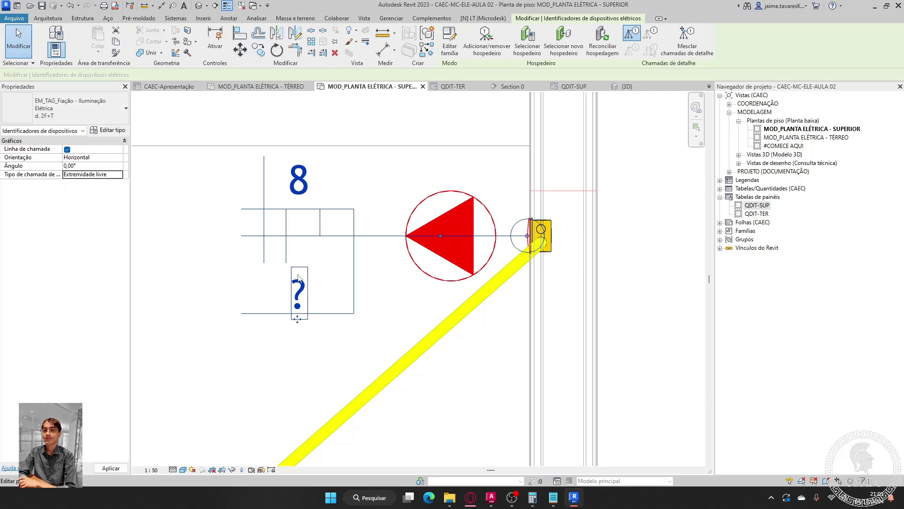
scroll(298, 278, down, 1)
drag(496, 233, 387, 339)
scroll(426, 397, down, 1)
middle_drag(426, 397, 521, 252)
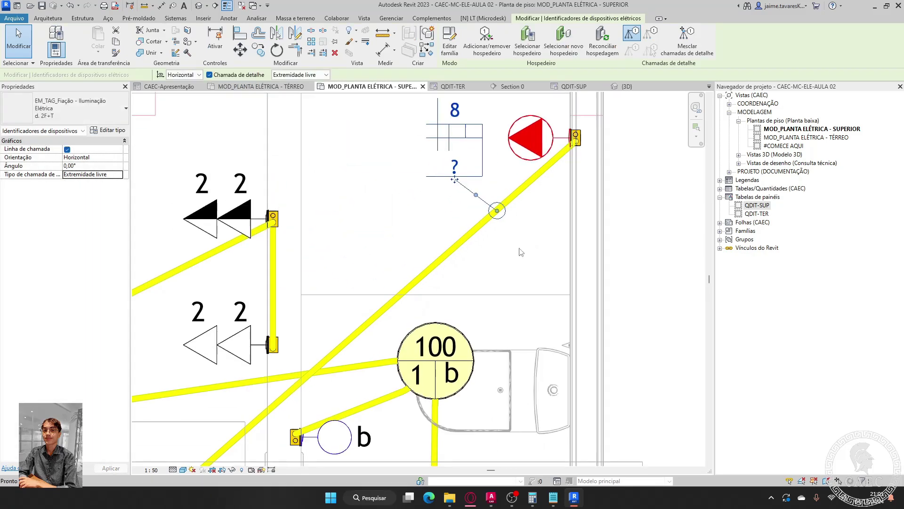
- Move the 2F+T tag and its leader end southwest along the conduit, placing the tag east of the run near the panel
scroll(522, 252, down, 4)
middle_drag(388, 404, 415, 372)
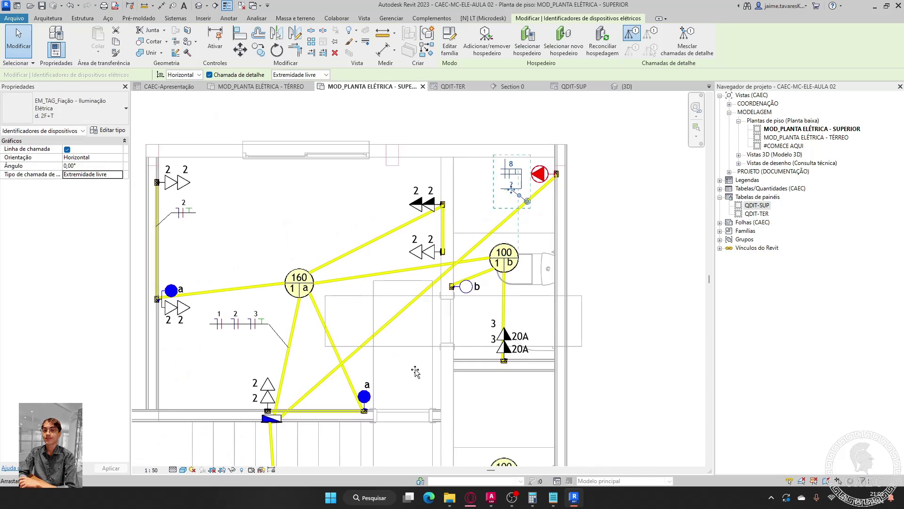
drag(415, 372, 395, 370)
drag(527, 201, 362, 360)
scroll(364, 361, up, 3)
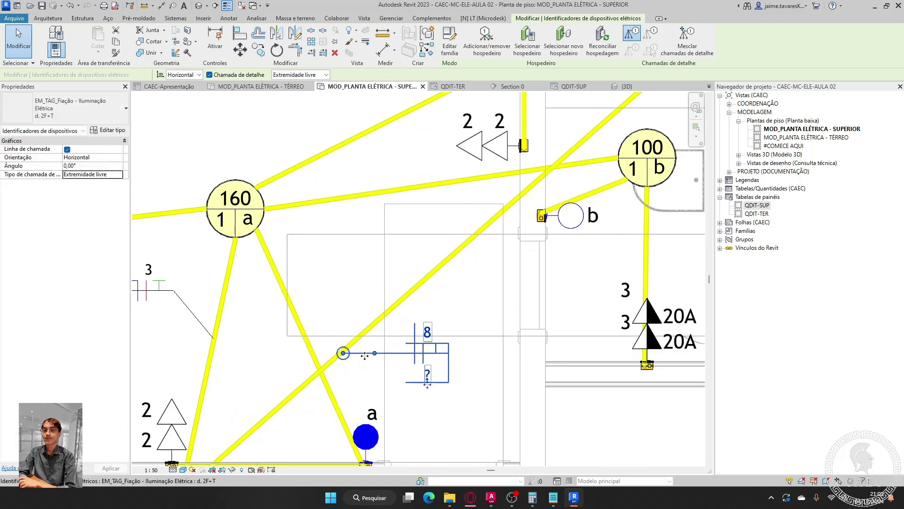
- Shift the 2F+T tag's leader end slightly west along its horizontal line, onto the edge of the diagonal conduit
scroll(364, 356, up, 2)
key(Escape)
scroll(337, 363, up, 2)
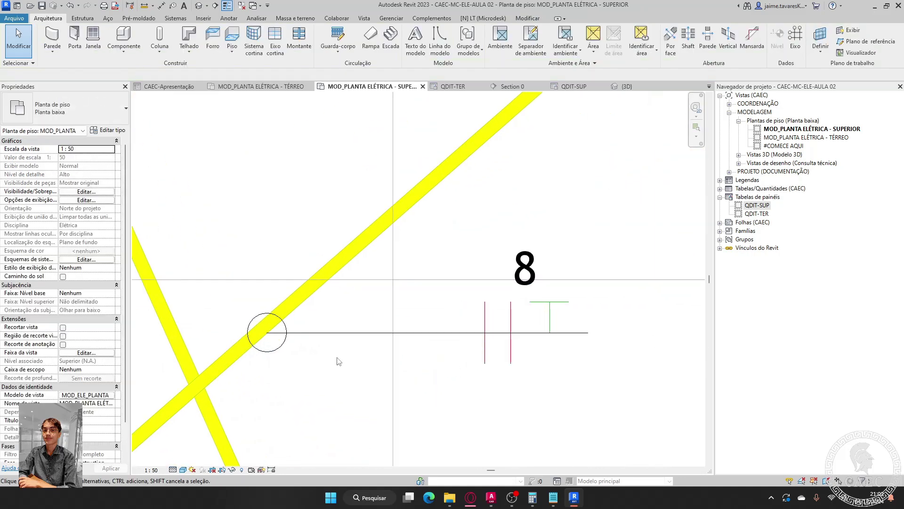
click(298, 336)
drag(267, 333, 260, 334)
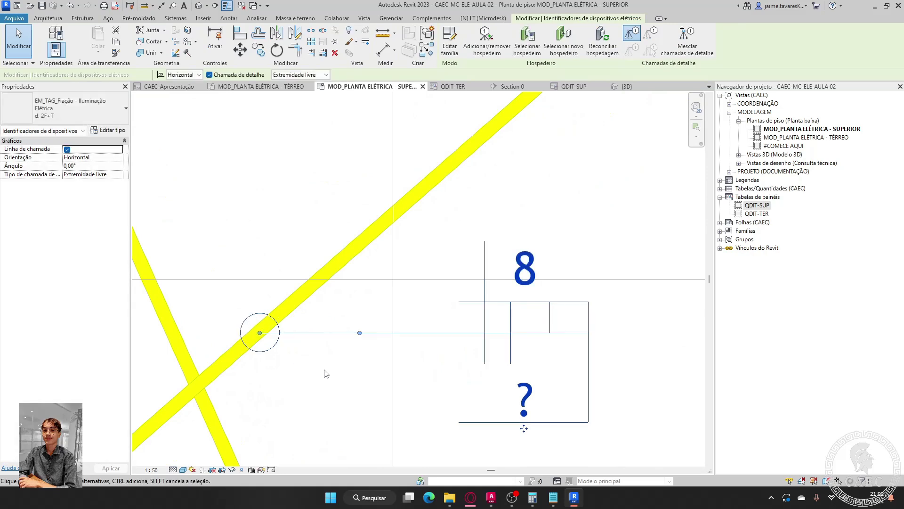
- Set the leader arrowhead (Seta da chamada de detalhe) of the d. 2F+T tag type to Nenhum
click(115, 131)
click(589, 284)
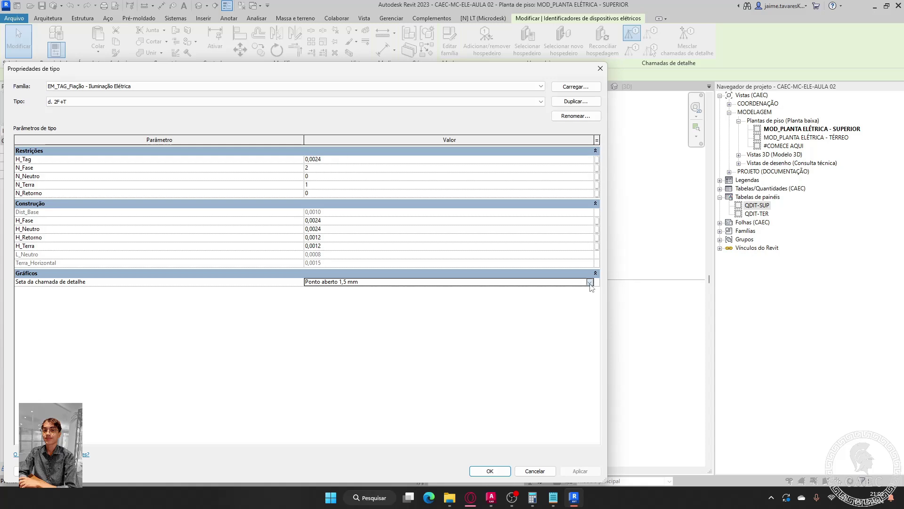
click(590, 283)
scroll(531, 297, up, 3)
click(363, 290)
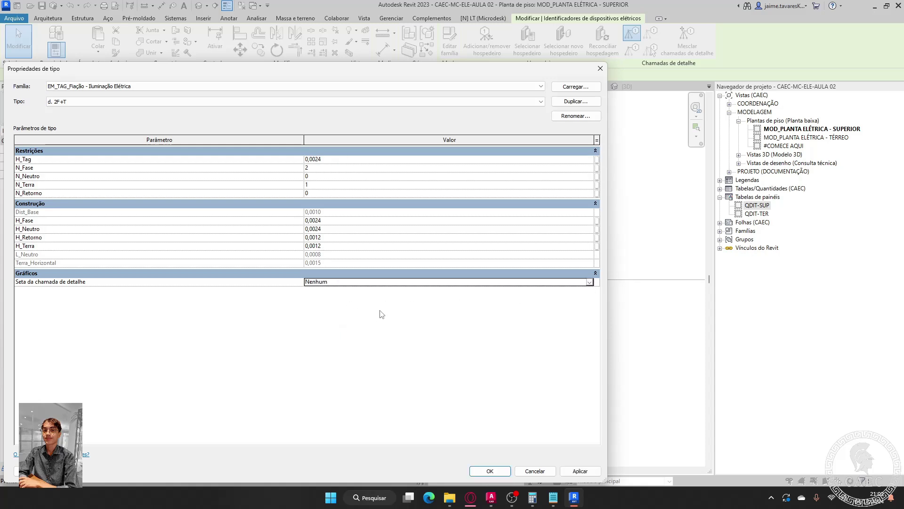
click(499, 471)
scroll(523, 405, down, 1)
click(609, 387)
scroll(551, 338, down, 2)
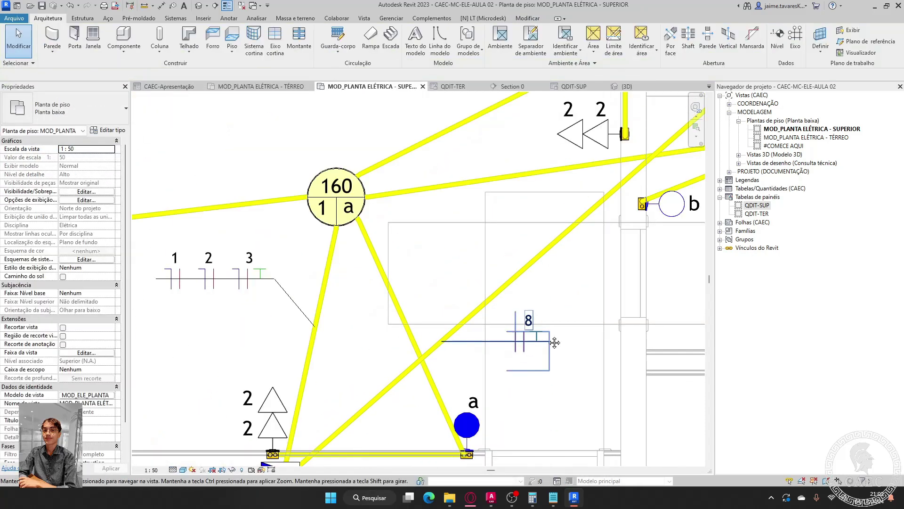
scroll(555, 342, down, 3)
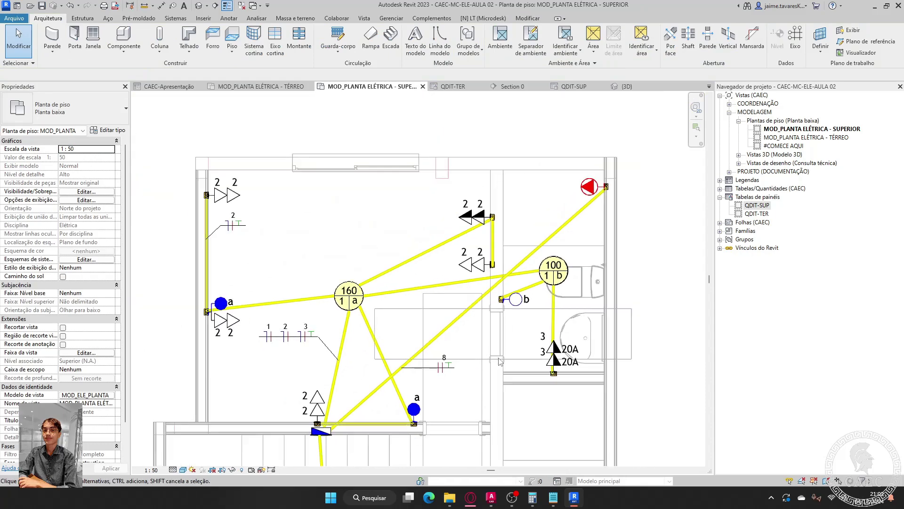
middle_drag(500, 361, 505, 343)
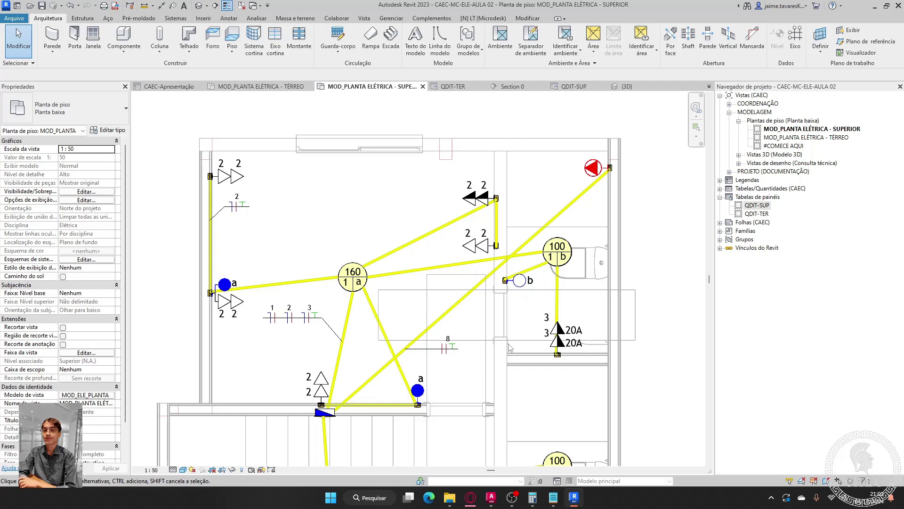
- Place an EM_SMB_Fiação - Geral symbol on the vertical conduit joining the two circuit 2 outlet pairs west of the bathroom
scroll(518, 182, up, 4)
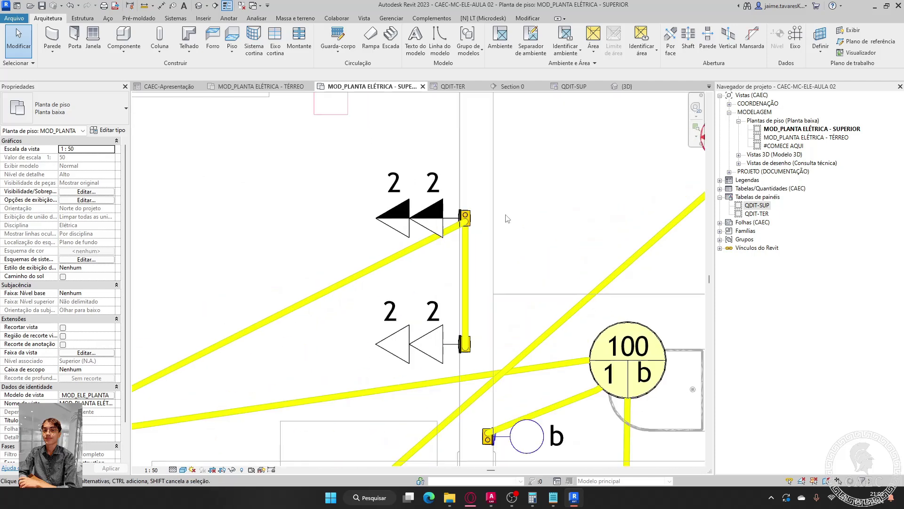
scroll(503, 216, down, 4)
scroll(511, 227, up, 4)
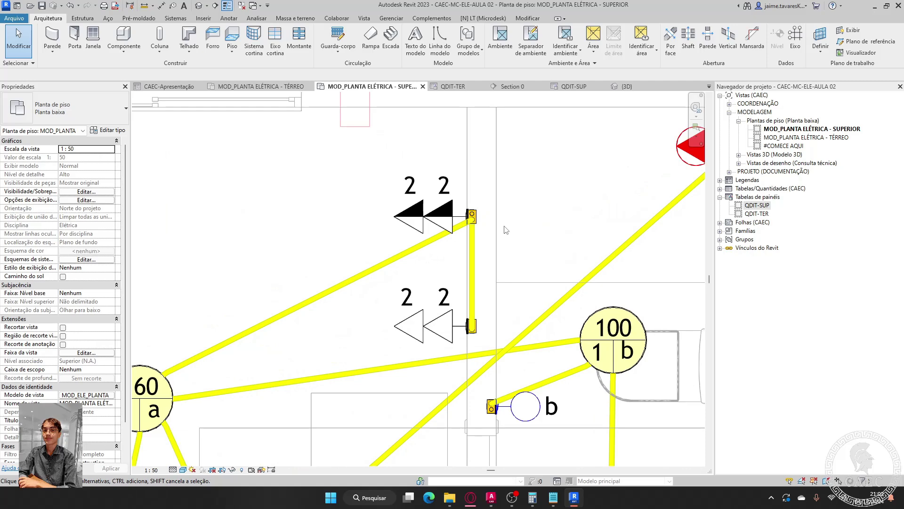
click(229, 19)
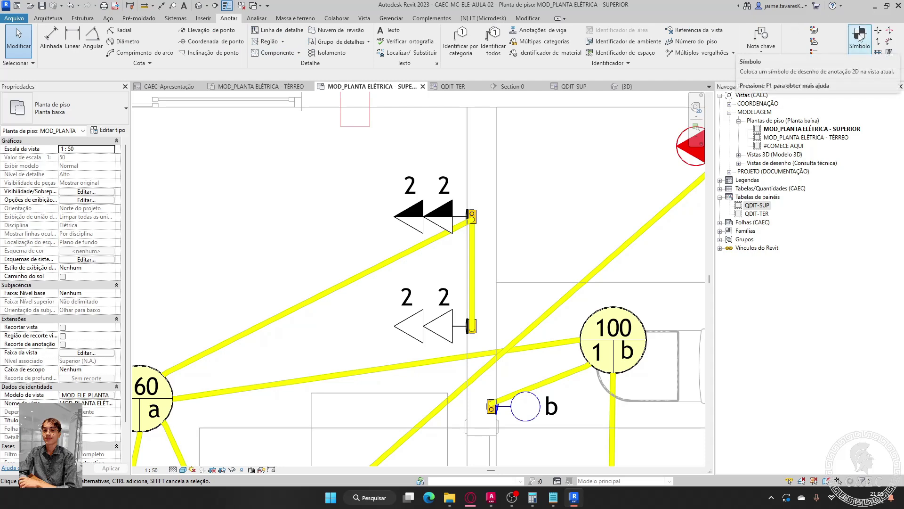
click(860, 39)
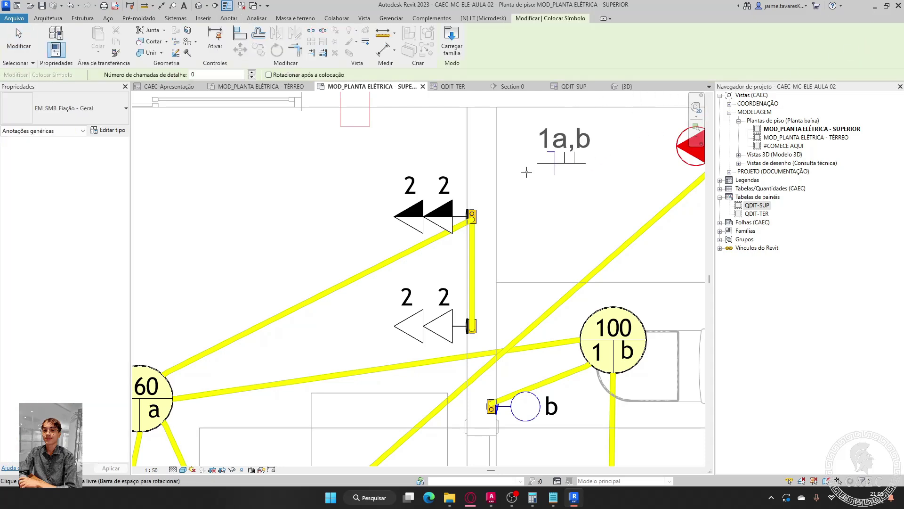
scroll(471, 179, up, 2)
scroll(499, 141, down, 4)
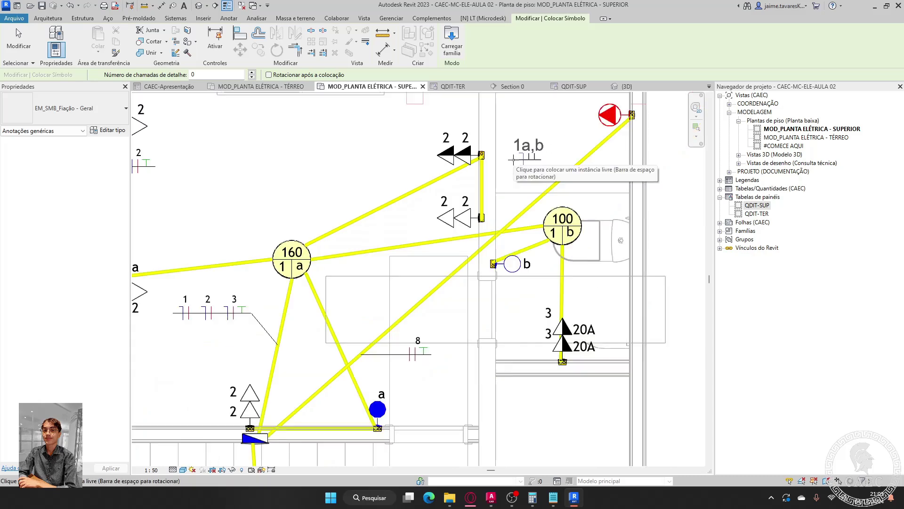
scroll(512, 159, up, 2)
scroll(417, 171, up, 2)
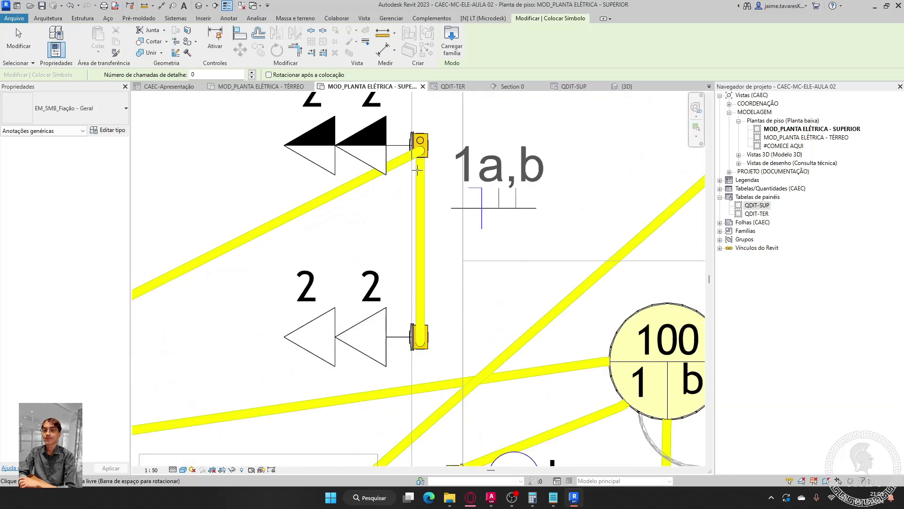
click(419, 238)
key(Escape)
key(Escape)
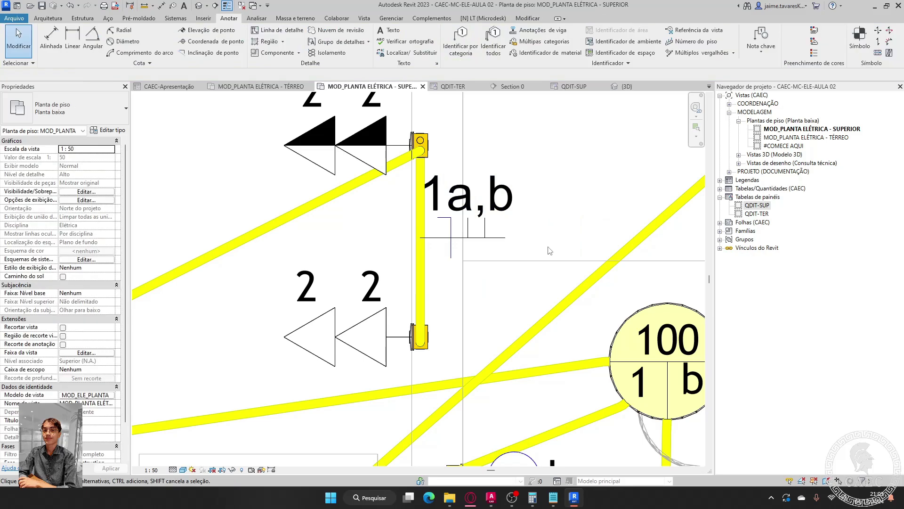
- Set the placed wiring symbol's N_Circuito to 2
scroll(551, 249, up, 3)
scroll(563, 265, down, 2)
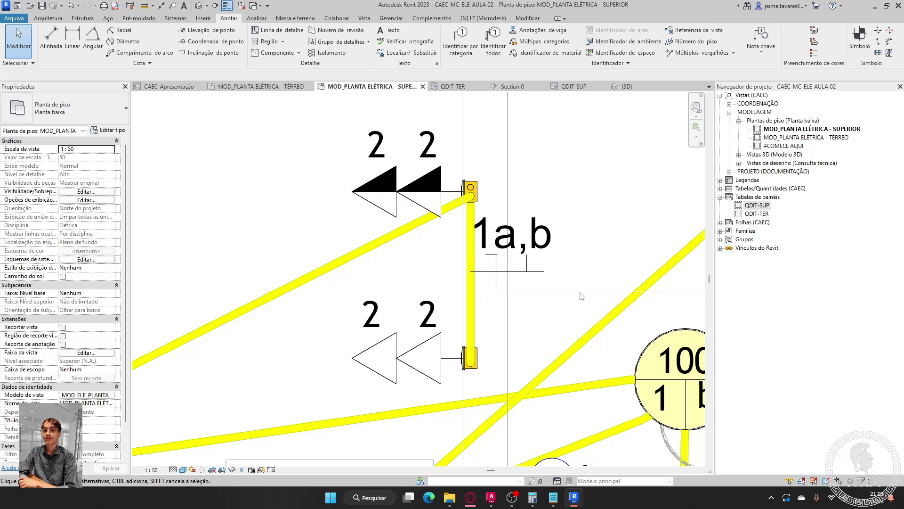
click(529, 236)
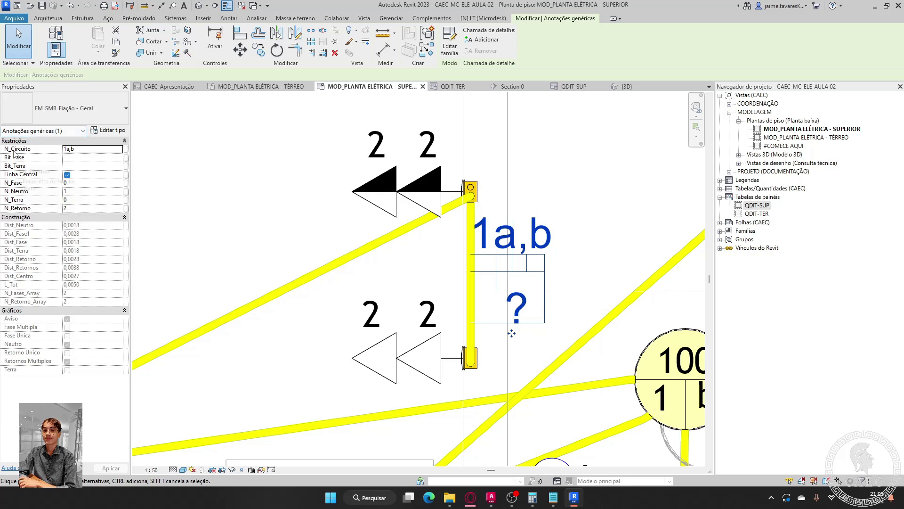
click(83, 149)
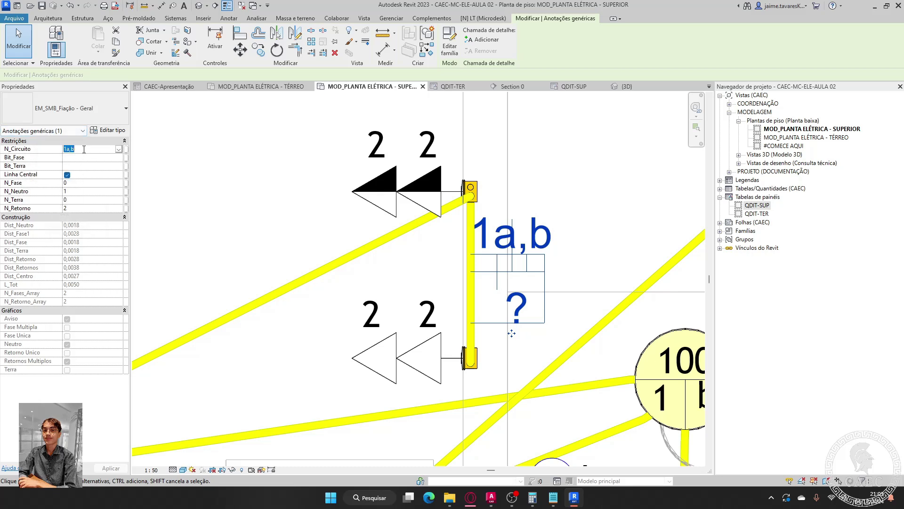
text(2)
key(Return)
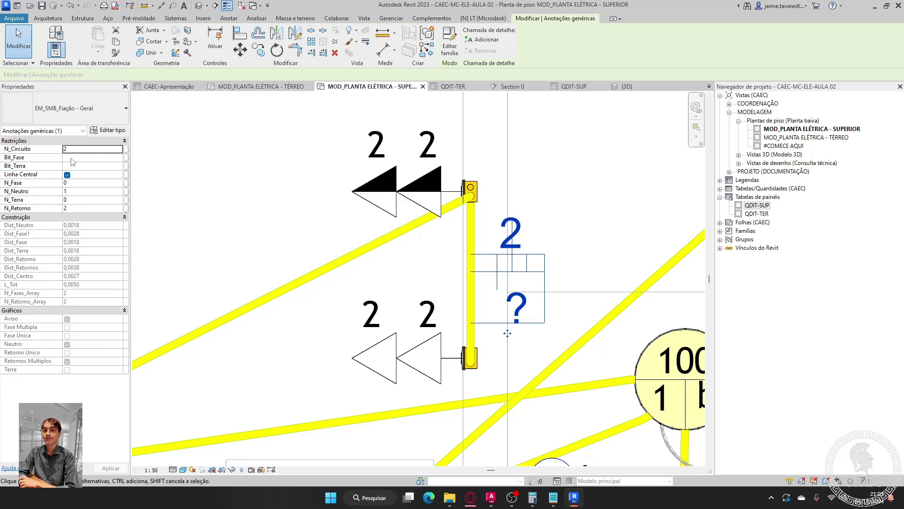
- Set the wiring symbol's conductor counts: N_Fase to 1, N_Terra to 1 and N_Retorno to 0
click(75, 184)
text(1)
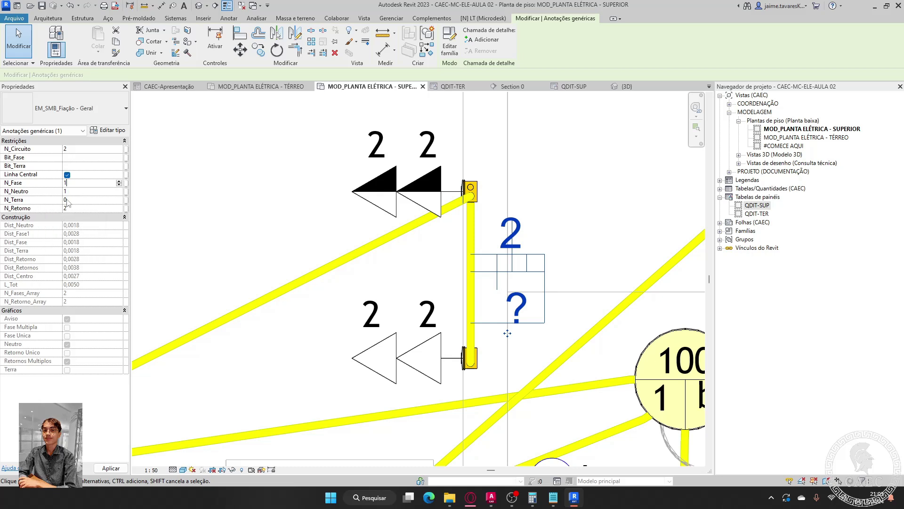
click(69, 200)
click(82, 208)
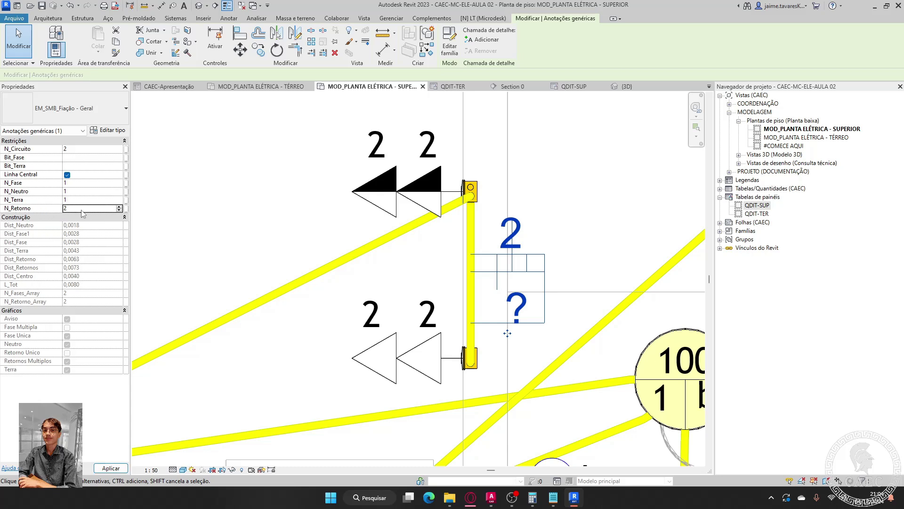
text(0)
key(Return)
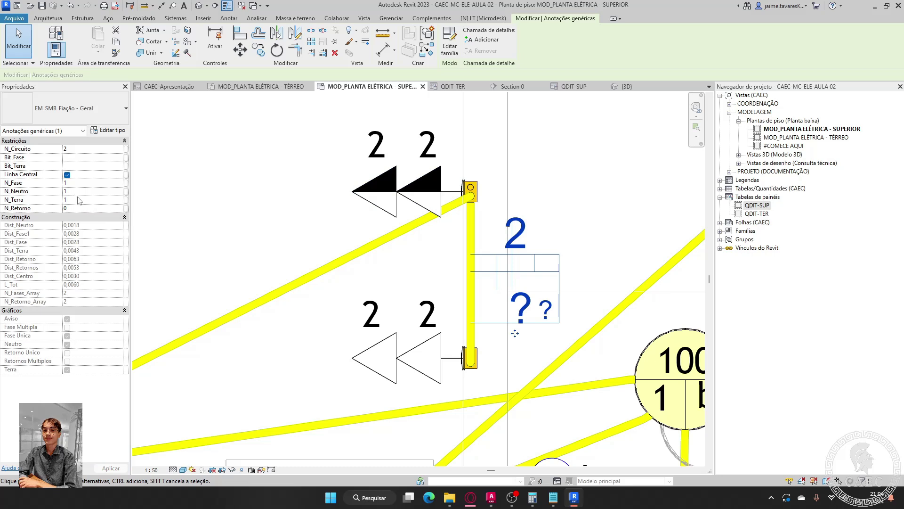
click(70, 198)
key(Return)
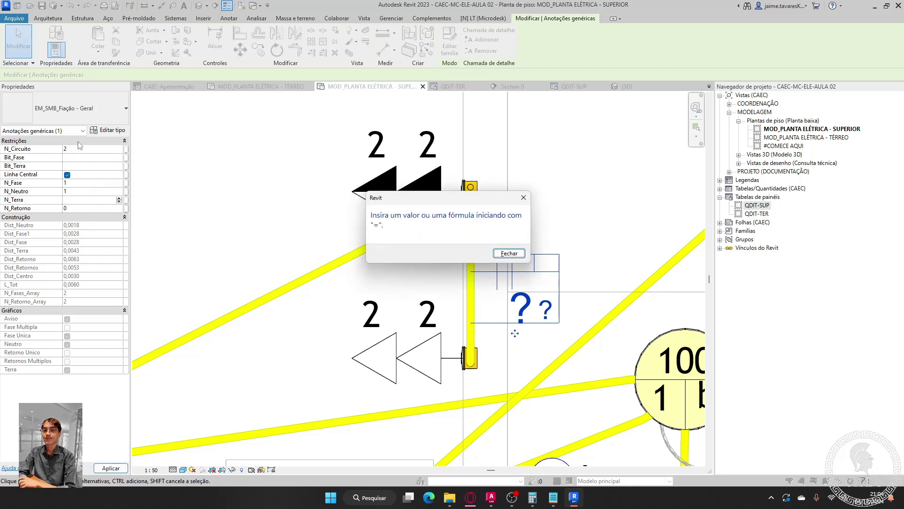
click(504, 253)
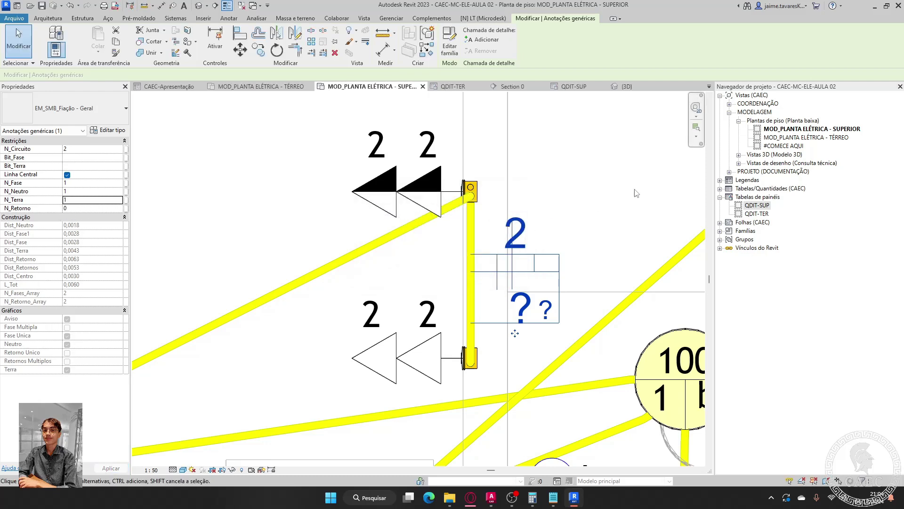
click(617, 190)
scroll(563, 166, down, 5)
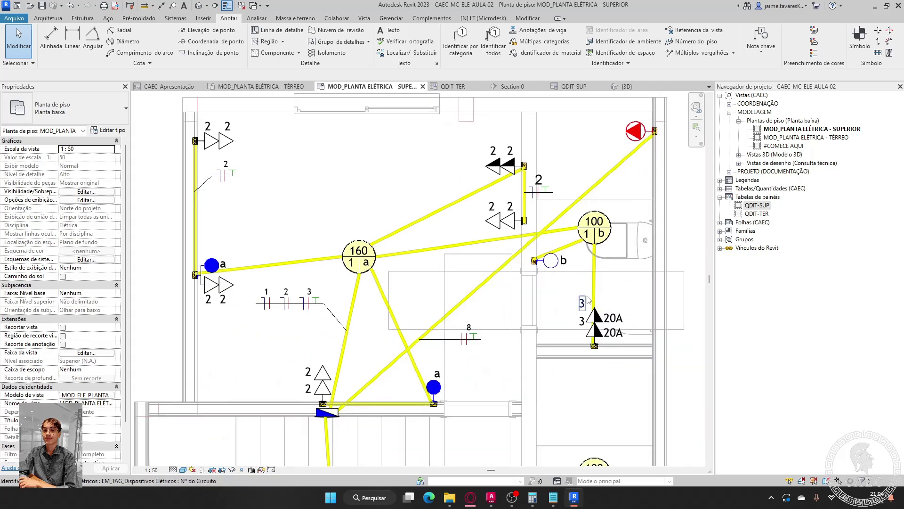
- Move the circuit 2 wiring symbol northeast, clear of the vertical conduit
scroll(546, 185, up, 4)
middle_drag(547, 185, 519, 243)
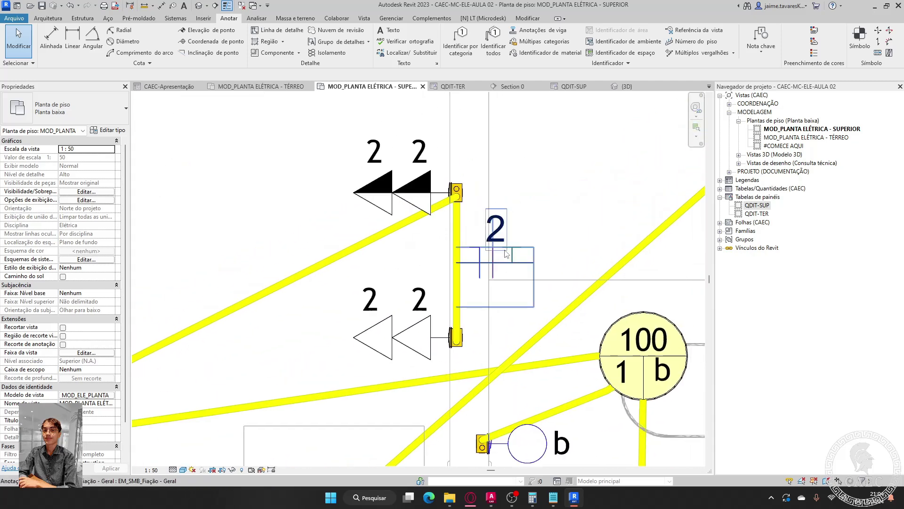
click(495, 262)
mouse_move(495, 317)
mouse_down()
mouse_move(541, 310)
mouse_move(560, 218)
mouse_up()
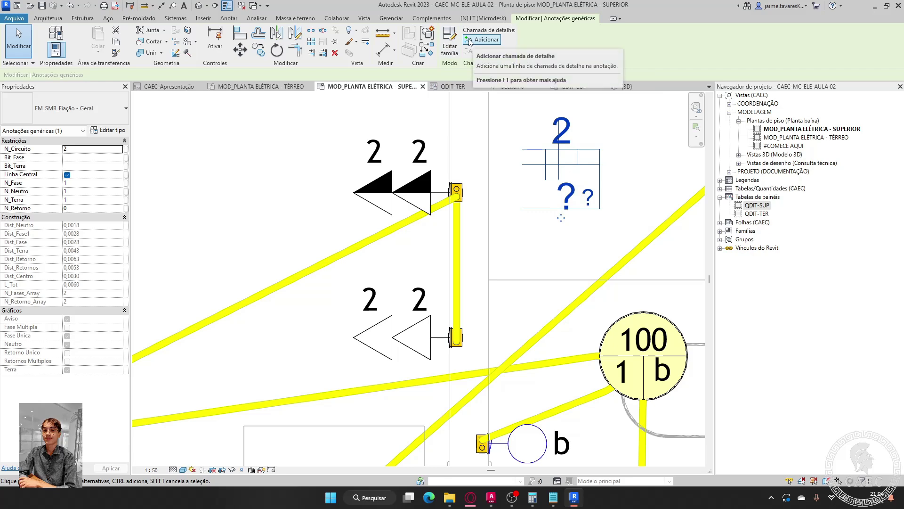
- Add a leader to the circuit 2 wiring symbol and place its end on the vertical conduit between the outlet pairs
click(481, 39)
scroll(431, 238, down, 5)
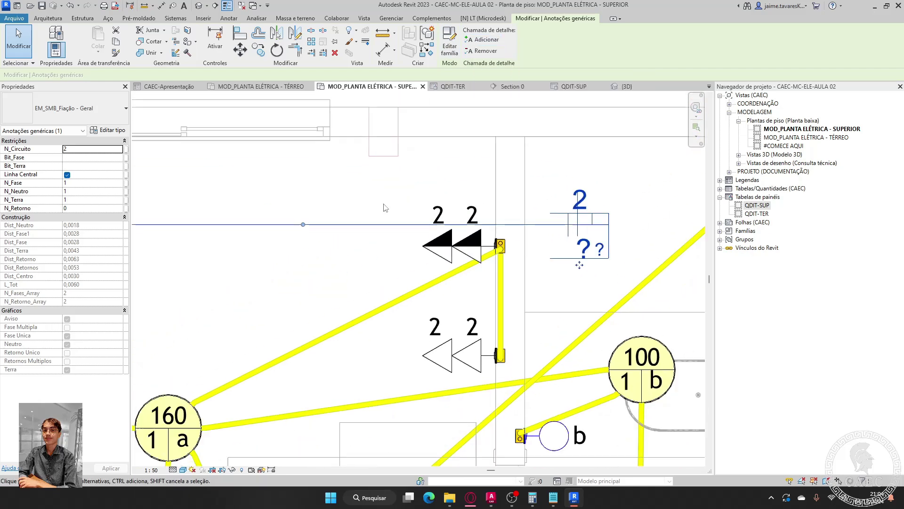
scroll(238, 225, up, 3)
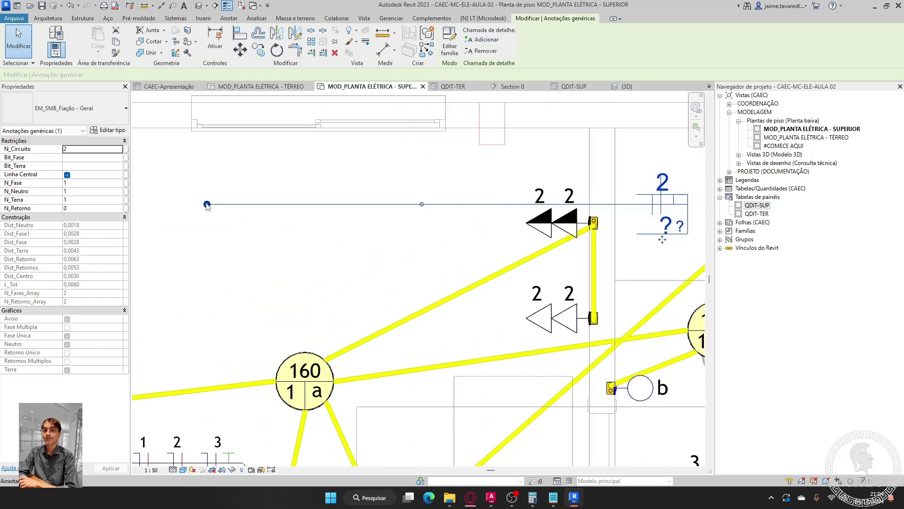
mouse_move(208, 204)
mouse_down()
mouse_move(598, 258)
mouse_move(593, 267)
mouse_up()
key(Escape)
scroll(521, 263, down, 4)
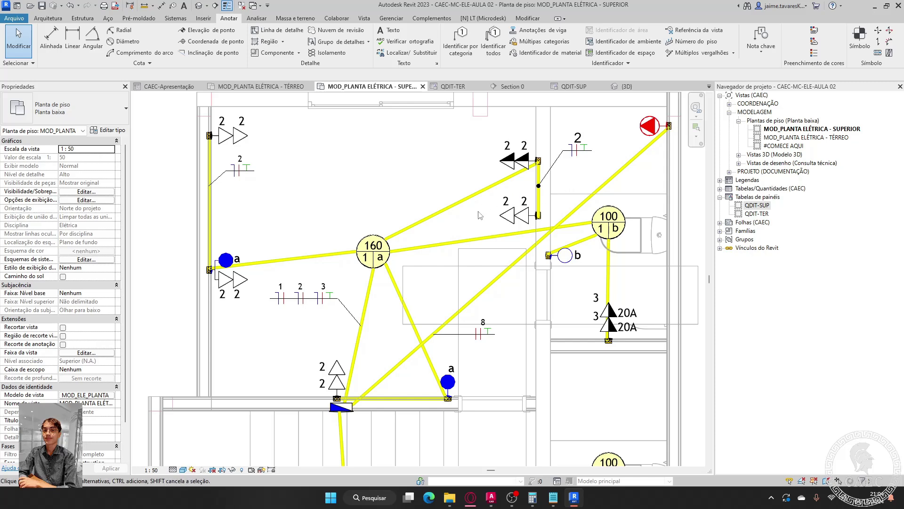
middle_drag(468, 332, 448, 255)
scroll(488, 345, up, 3)
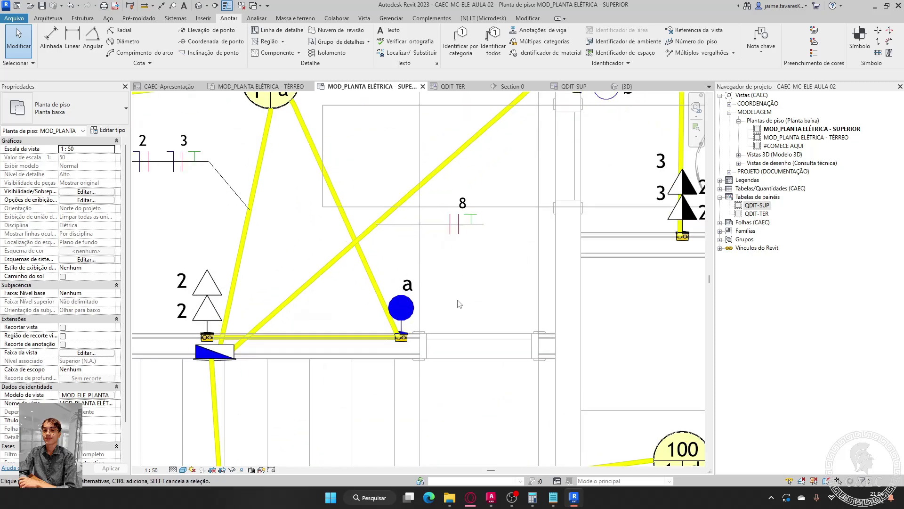
scroll(494, 315, down, 2)
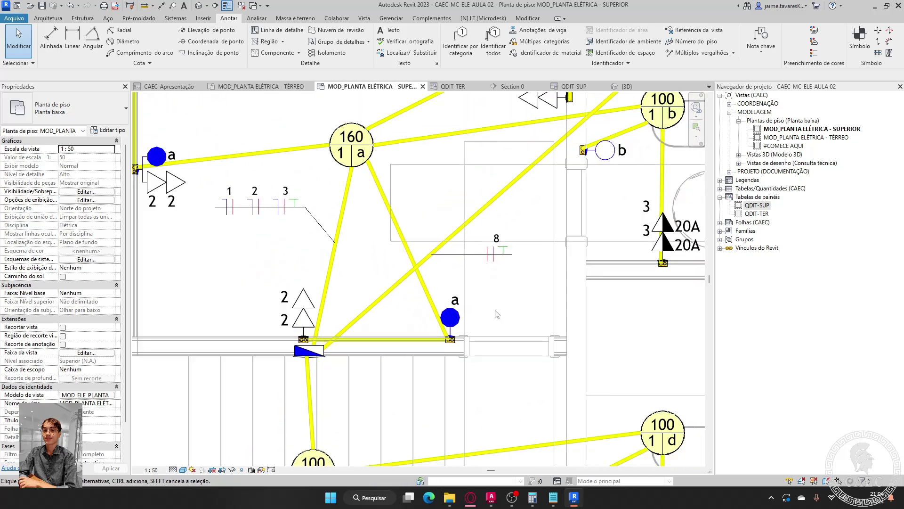
middle_drag(501, 316, 474, 354)
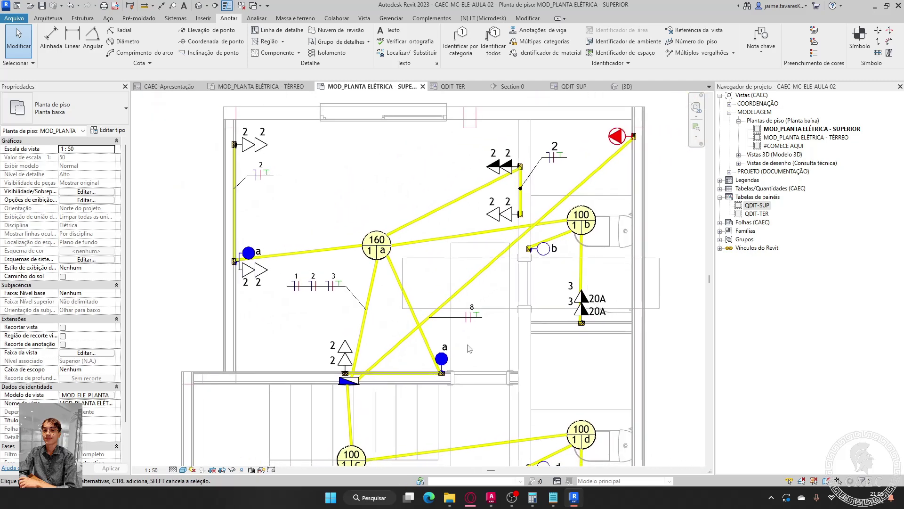
- Collapse the Vistas branch of the project browser and look through the project's Legendas list
click(739, 121)
click(729, 112)
click(719, 95)
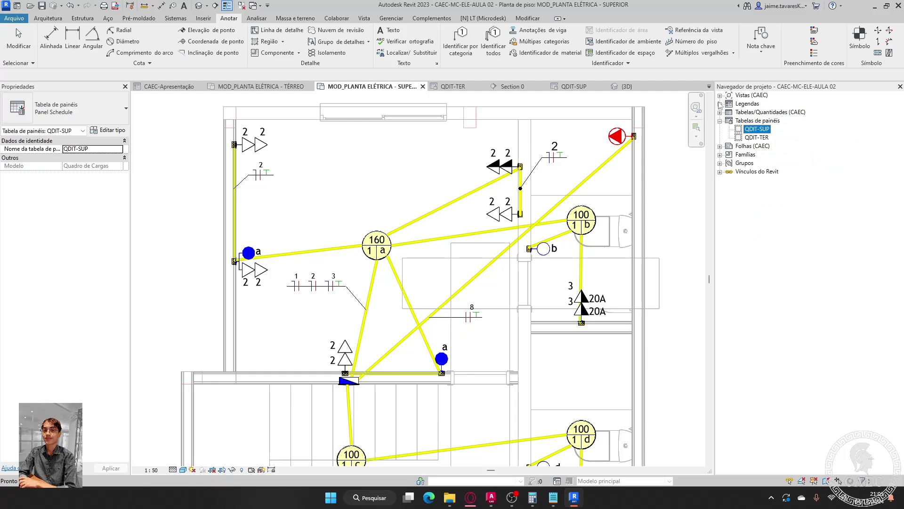
click(720, 105)
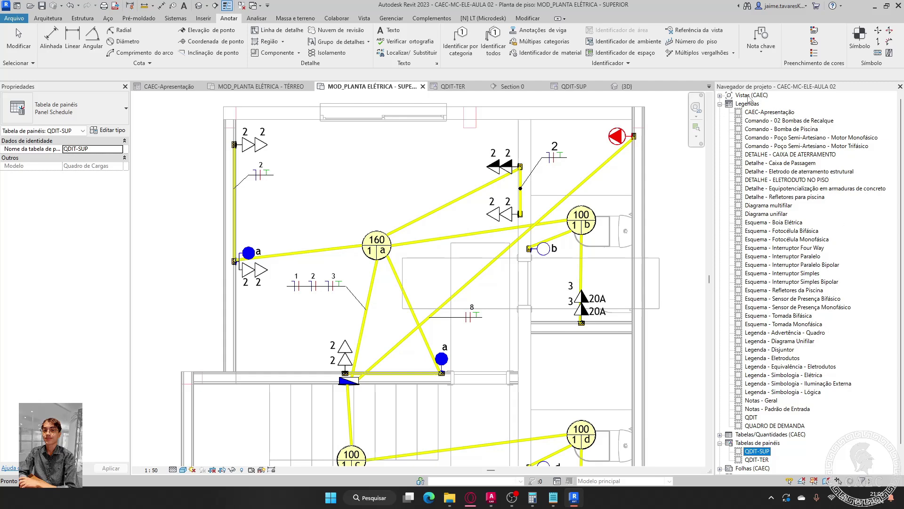
click(720, 104)
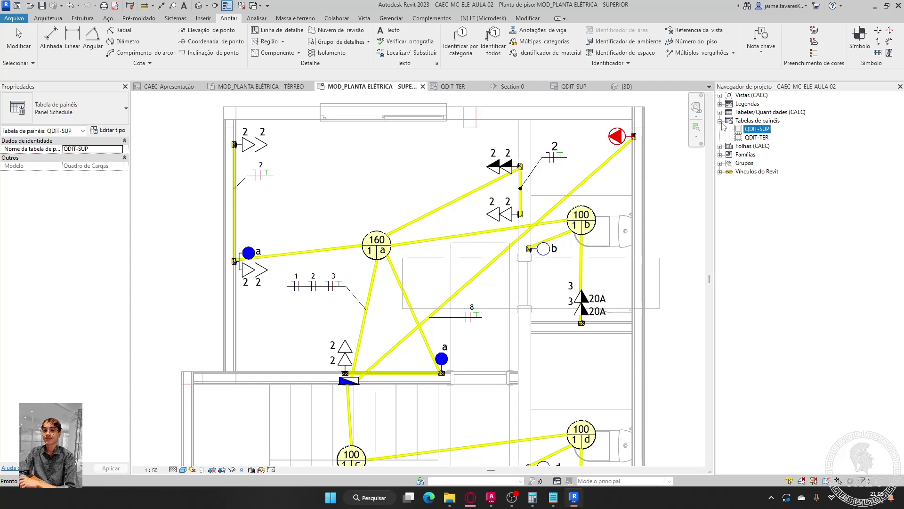
- Collapse the Tabelas de painéis branch, expand Legendas and open the legend Esquema - Interruptor Paralelo
click(720, 121)
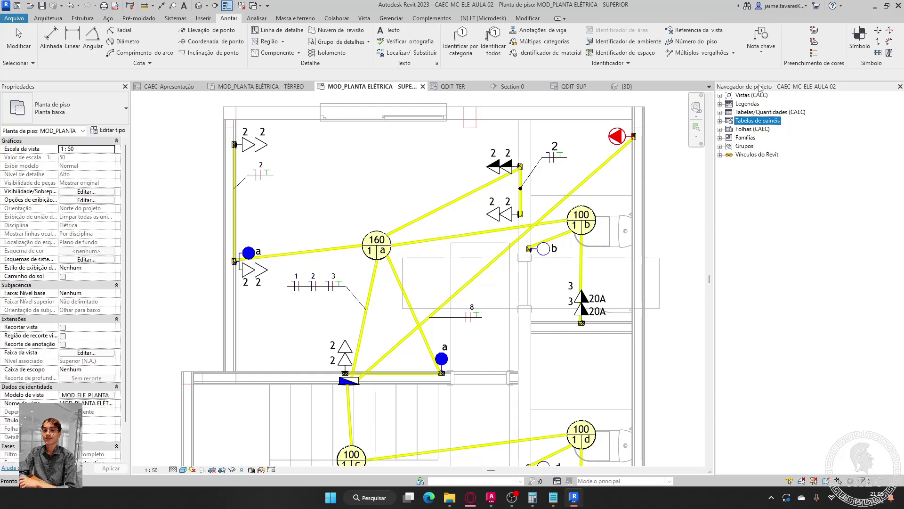
click(720, 104)
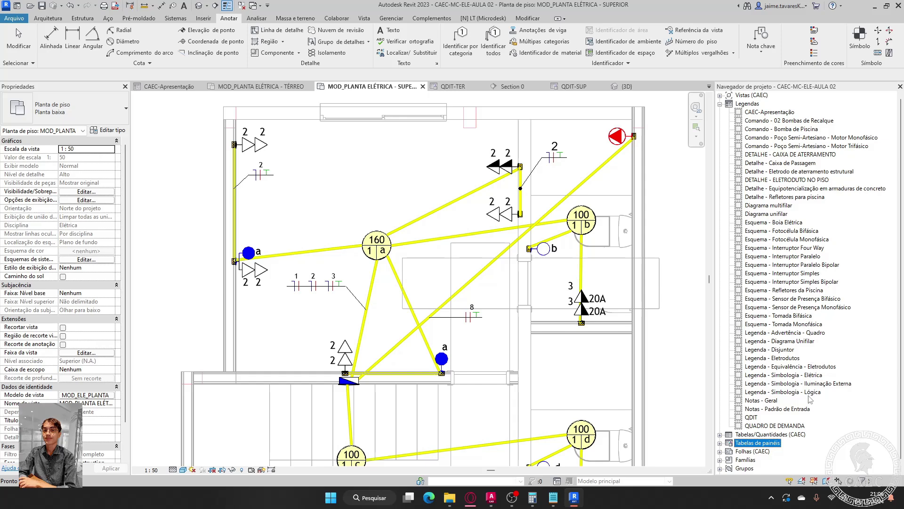
click(795, 257)
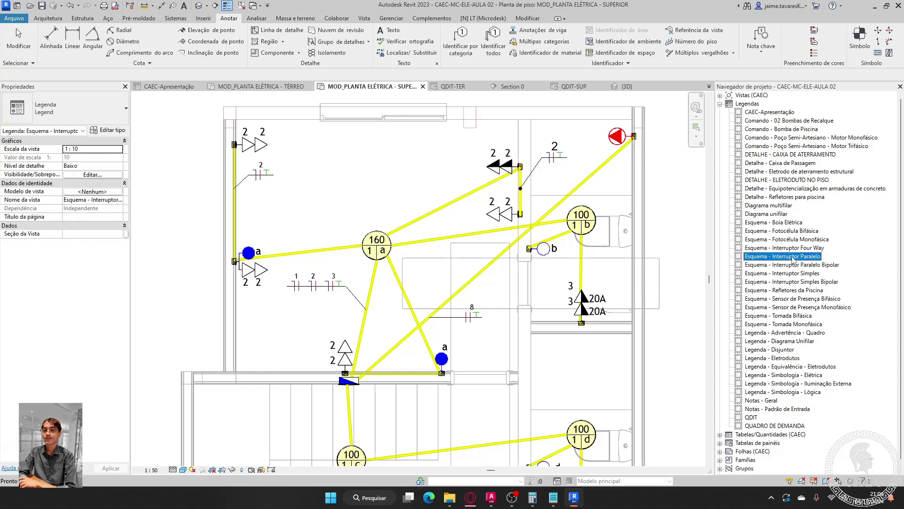
double_click(795, 258)
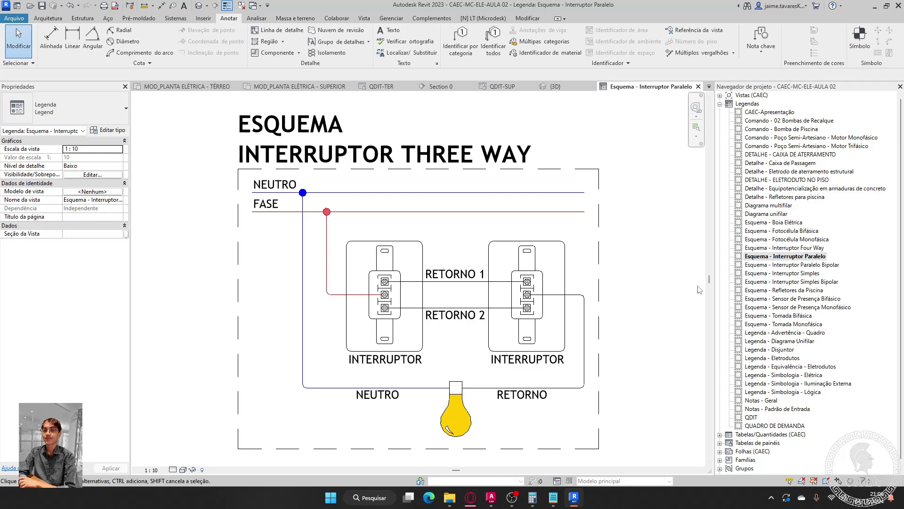
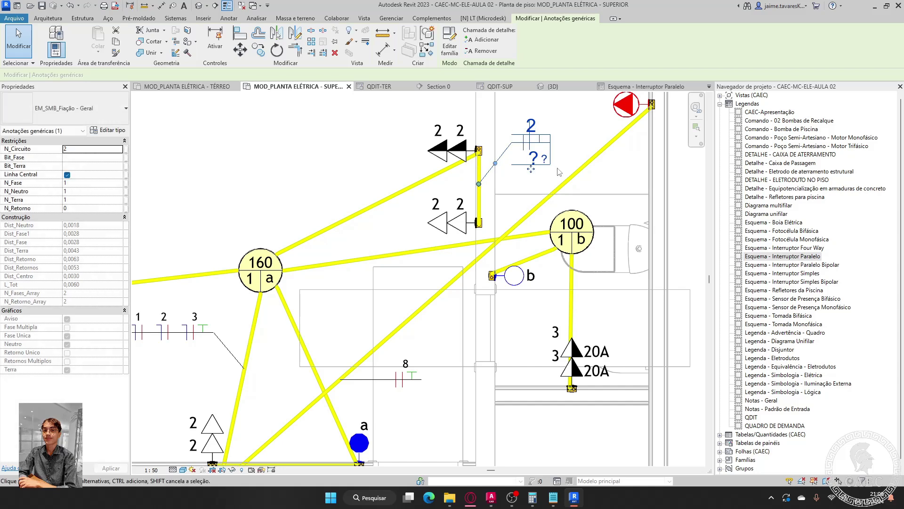
- Copy the circuit 2 wiring symbol to the space beside the conduit running from the 160 light point to the lower switch a
key(c)
key(o)
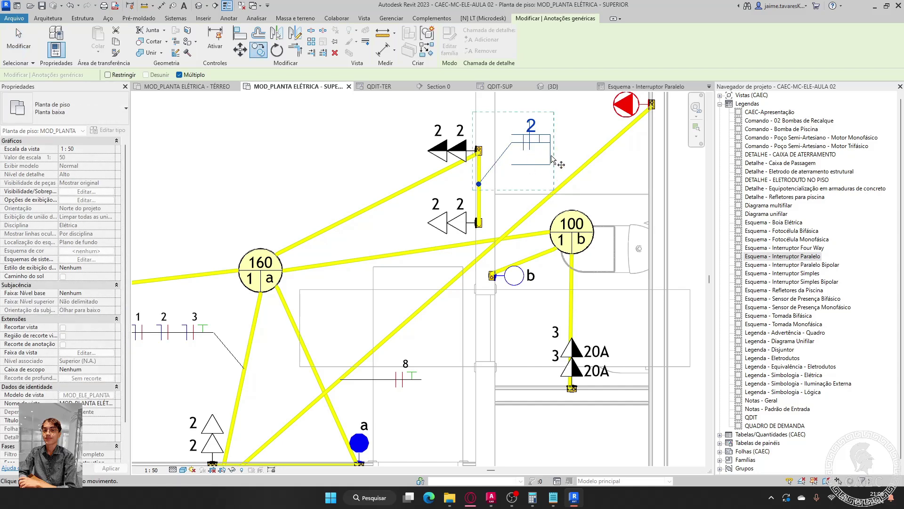
click(529, 145)
middle_drag(468, 238, 527, 160)
scroll(414, 358, up, 3)
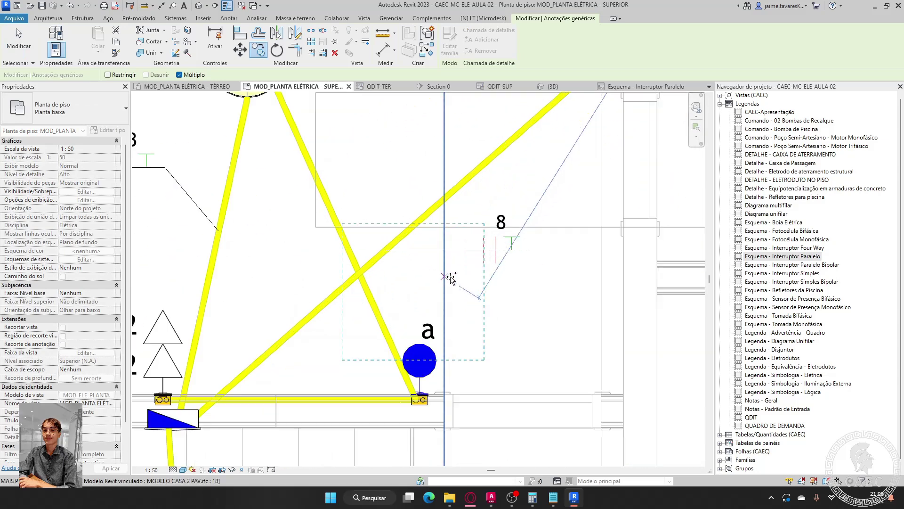
middle_drag(384, 151, 398, 276)
scroll(424, 264, up, 1)
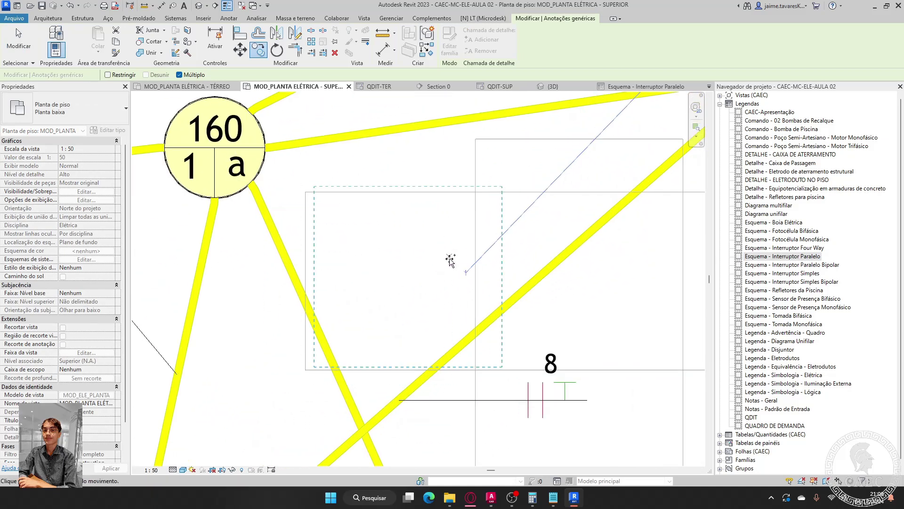
click(431, 256)
key(Escape)
scroll(505, 224, down, 4)
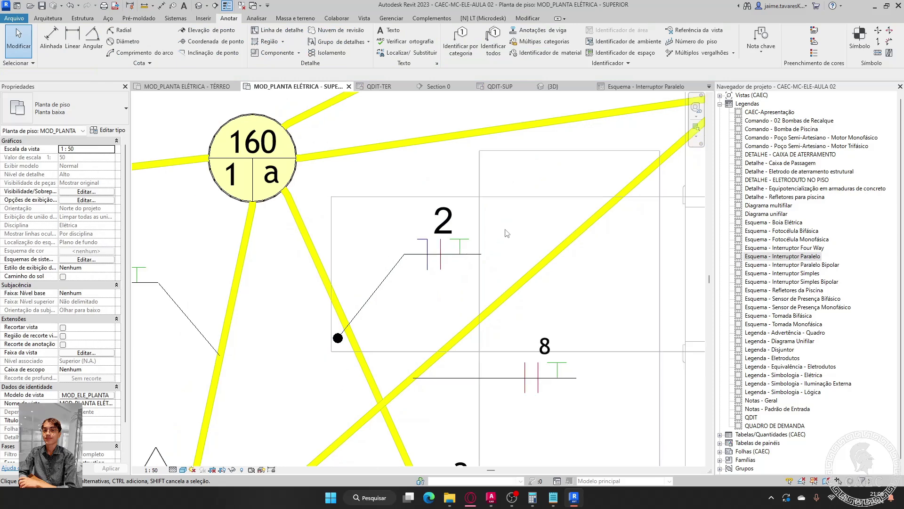
- Set the circuit number of the copied wiring symbol to 1
click(468, 215)
click(470, 213)
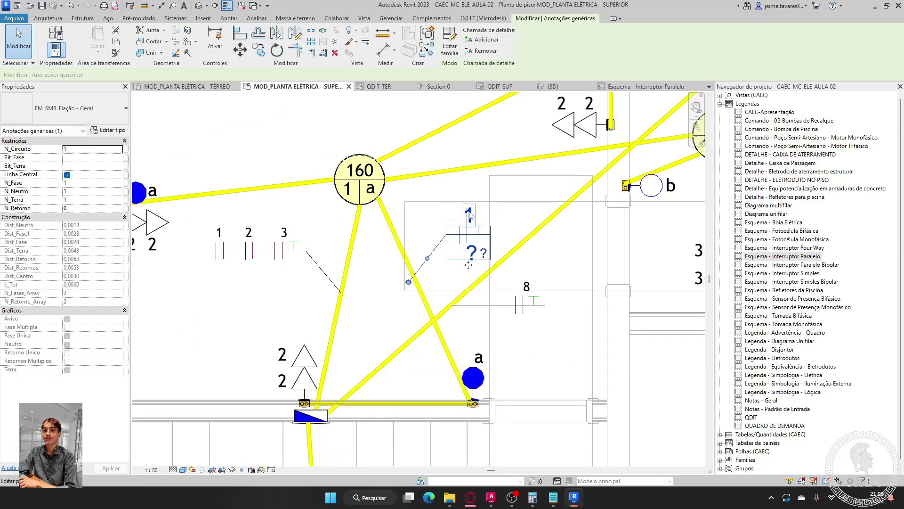
text(1)
key(Return)
scroll(430, 273, up, 2)
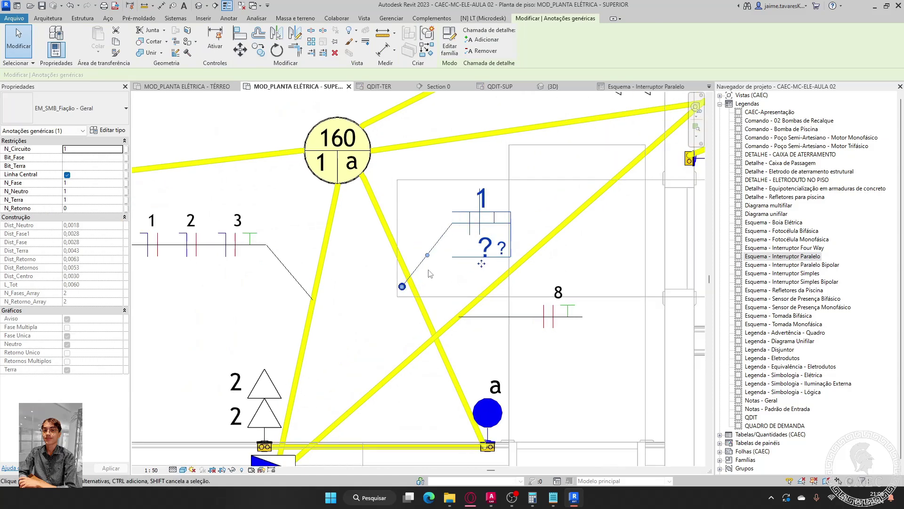
click(454, 313)
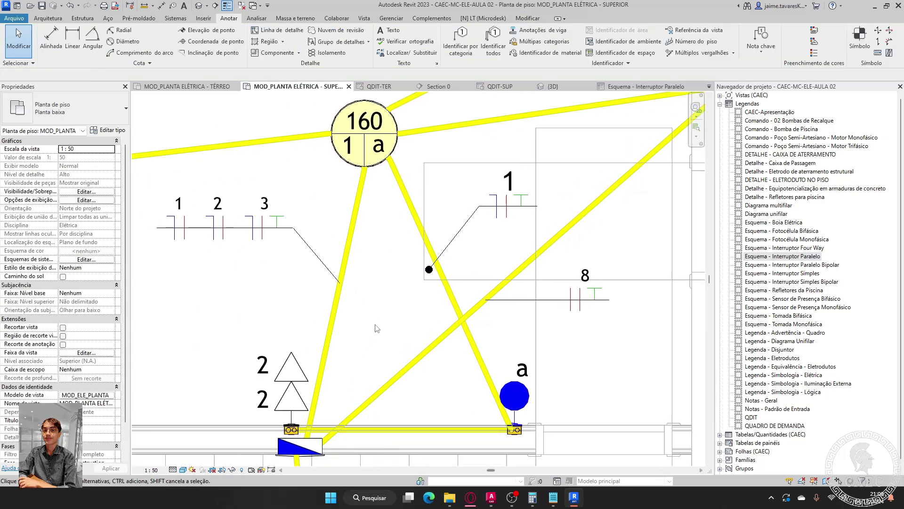
- Consult the three-way switch legend and set the circuit 1 symbol's N_Fase to 1, N_Neutro to 0, N_Terra to 0 and N_Retorno to 2
scroll(377, 328, down, 1)
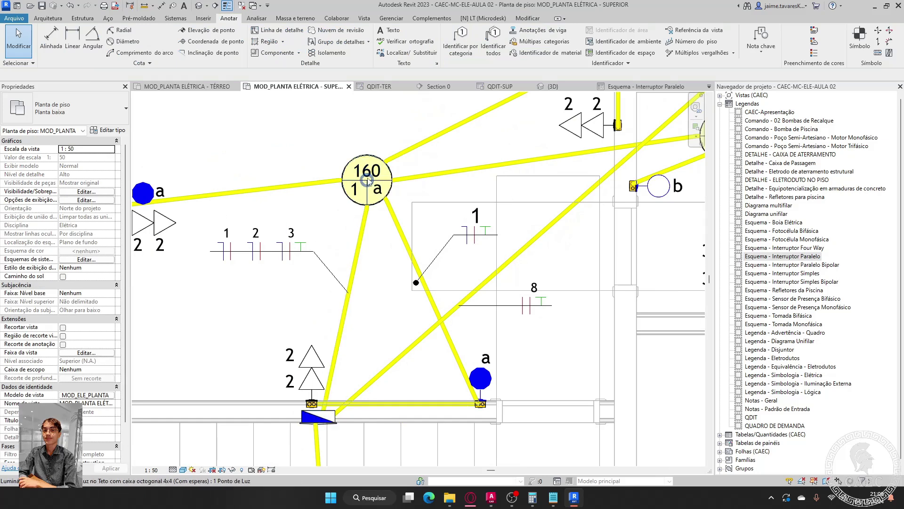
click(473, 242)
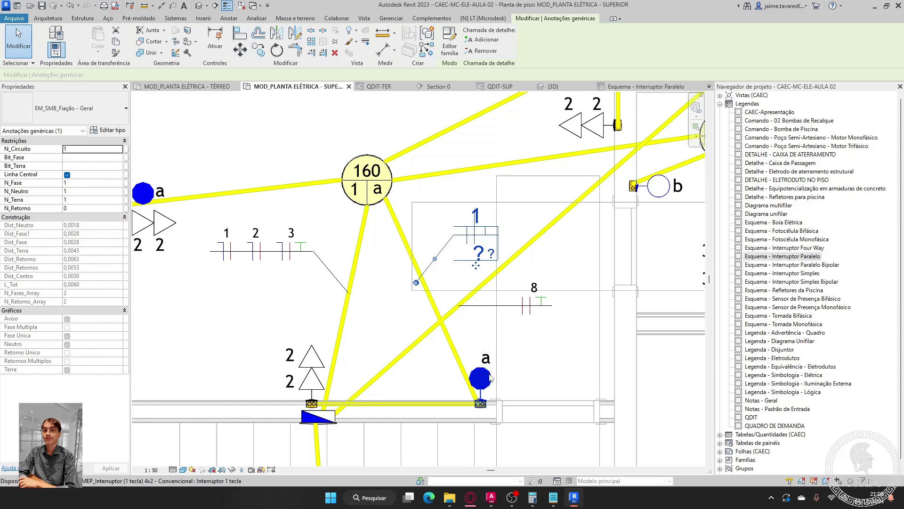
middle_drag(333, 137, 425, 263)
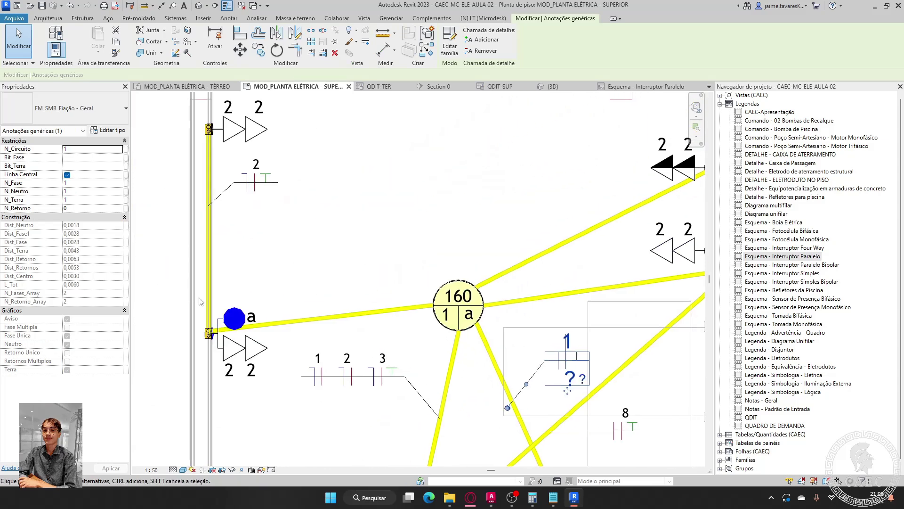
key(ctrl+Tab)
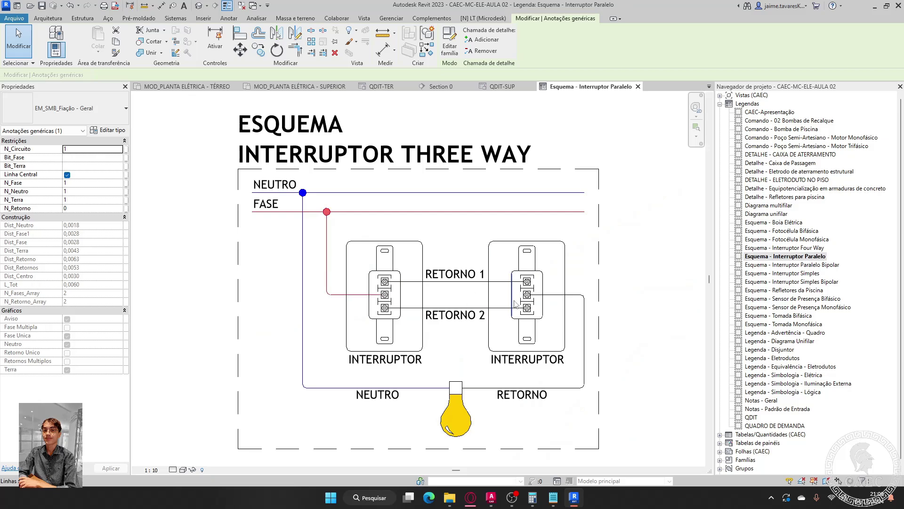
key(ctrl+Tab)
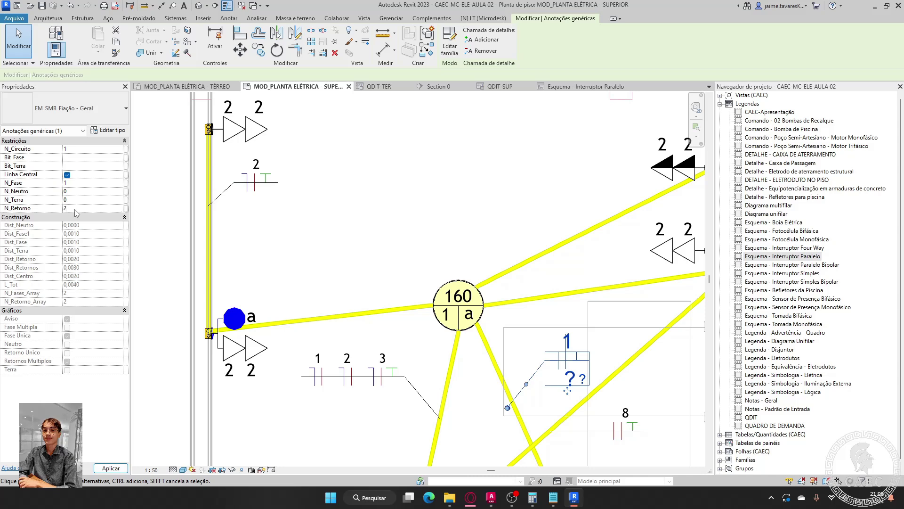
middle_drag(572, 200, 496, 105)
scroll(440, 378, up, 5)
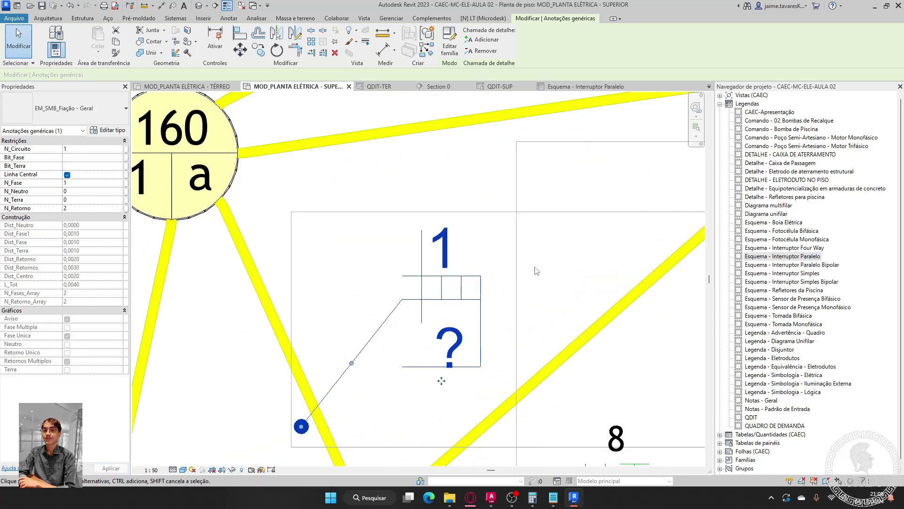
key(Escape)
- Place the circuit 1 symbol's leader end on the conduit between the 160 light point and the lower switch a
middle_drag(521, 330, 626, 272)
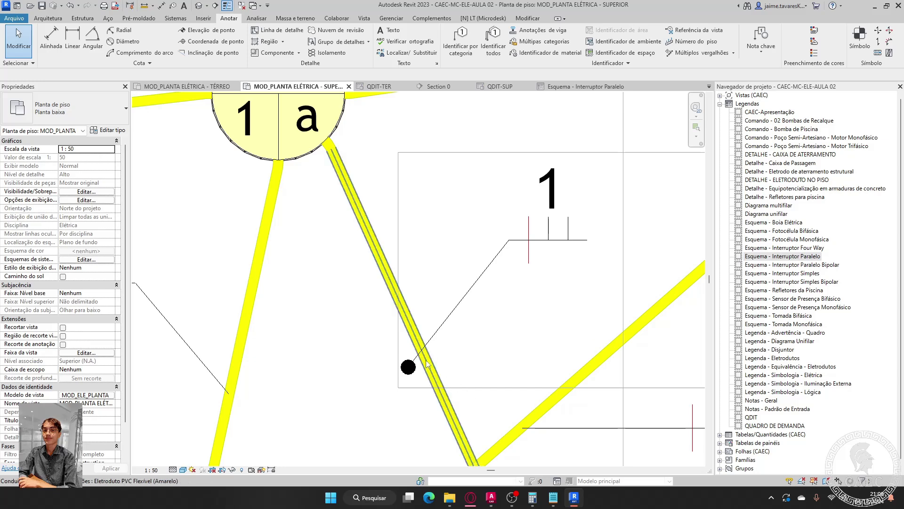
click(449, 324)
drag(412, 361, 416, 336)
key(Escape)
scroll(522, 238, down, 4)
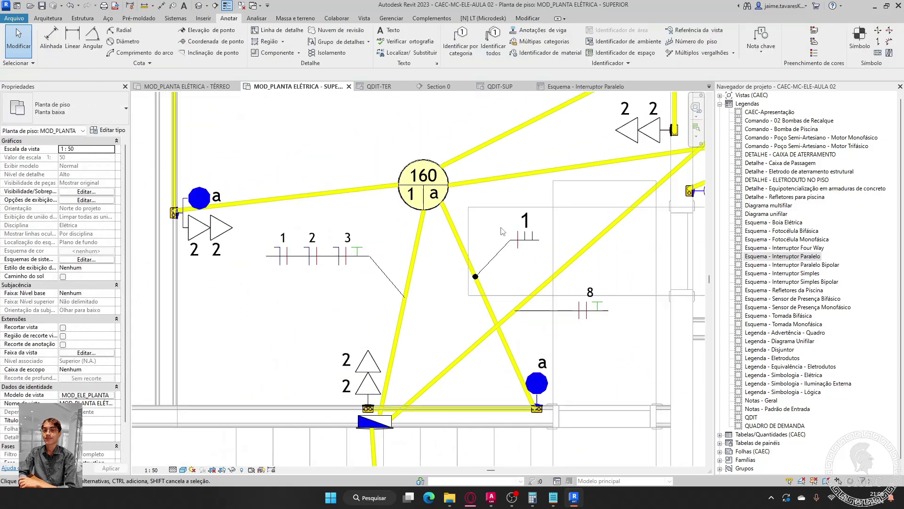
- Paste a copy of the circuit 1 symbol above the conduit between the 160 light point and the west wall's switch a
middle_drag(542, 247, 567, 258)
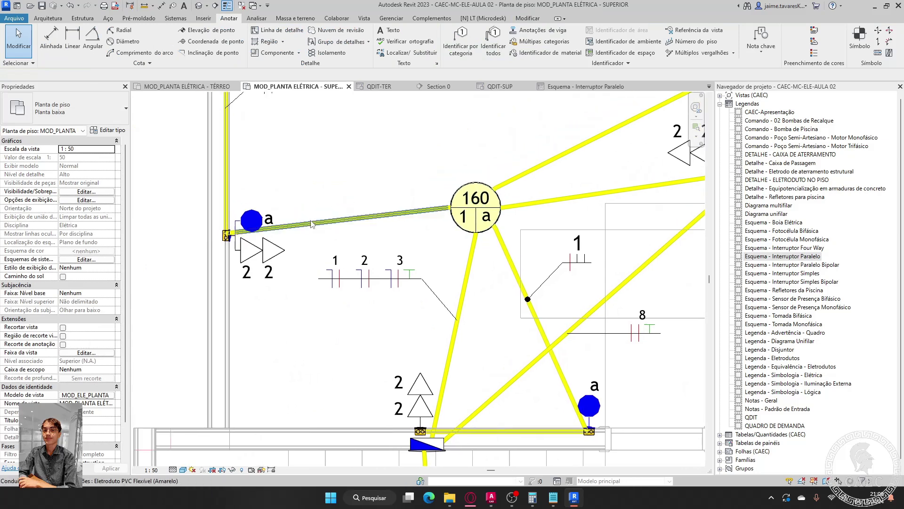
click(584, 272)
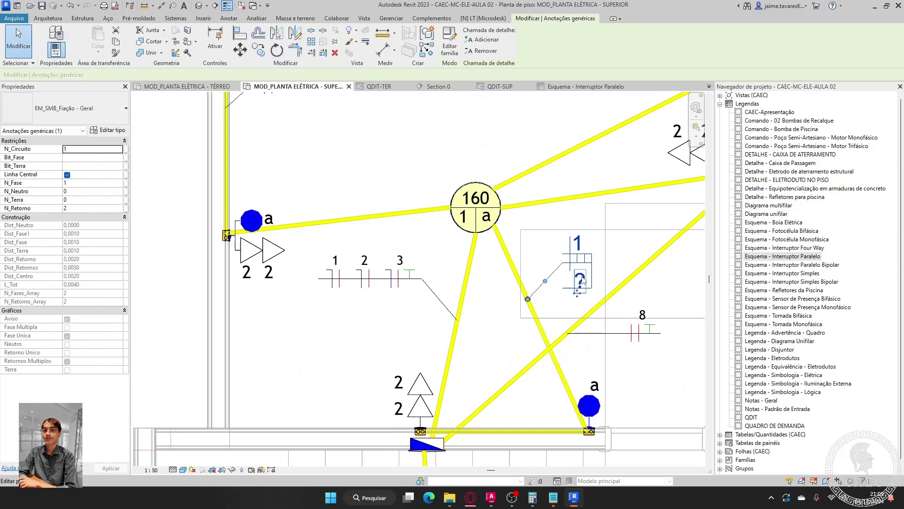
key(ctrl+c)
key(ctrl+v)
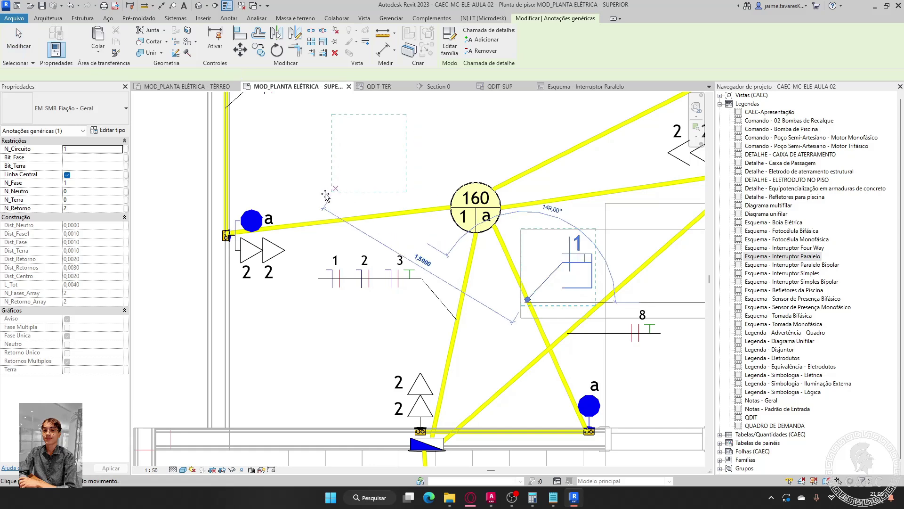
click(400, 155)
middle_drag(401, 155, 430, 169)
scroll(431, 169, up, 1)
key(Escape)
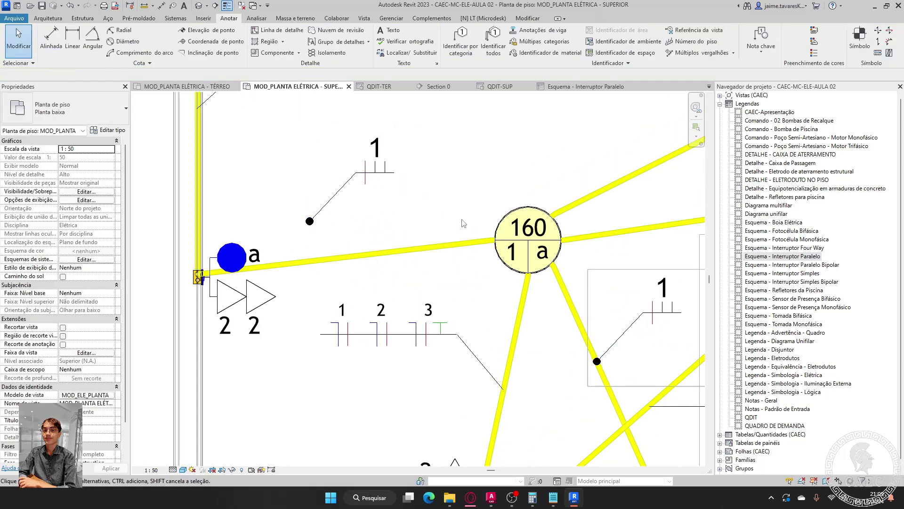
scroll(432, 198, up, 2)
middle_drag(400, 155, 391, 196)
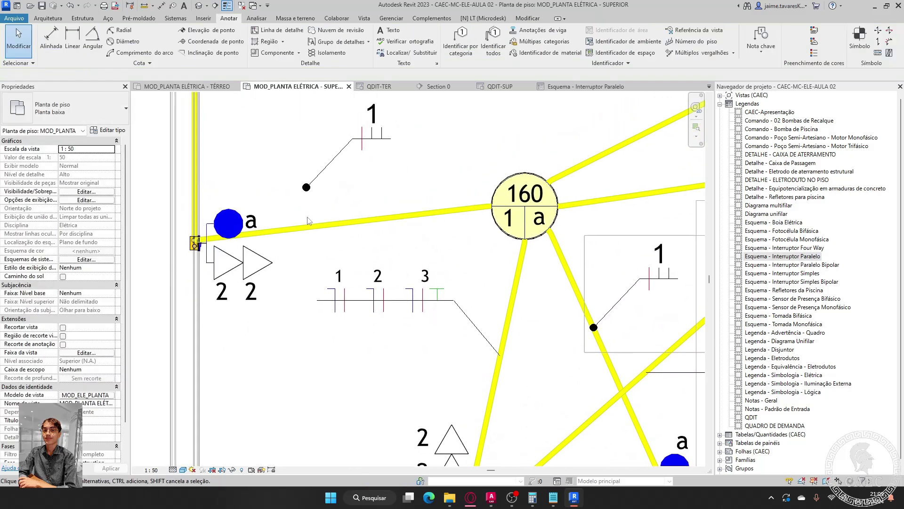
middle_drag(341, 145, 370, 200)
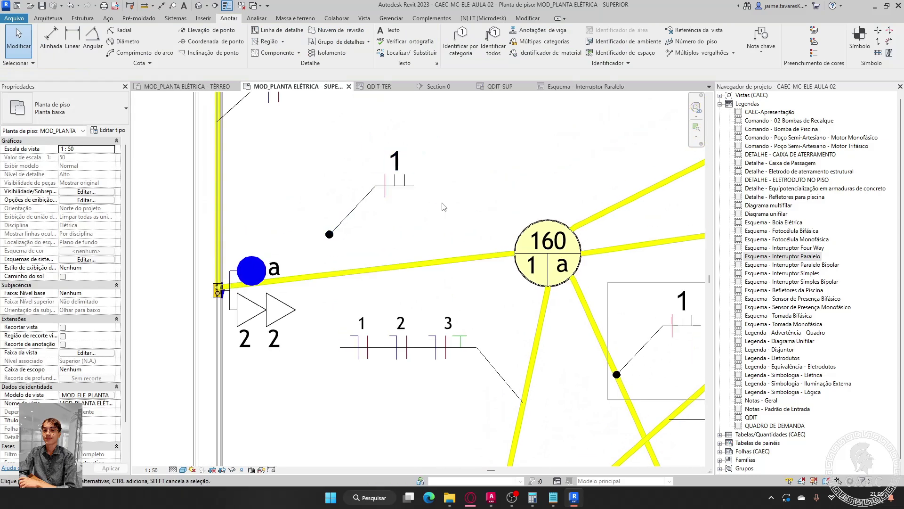
- Set the pasted circuit 1 symbol's N_Fase to 0 and N_Retorno to 3
click(403, 184)
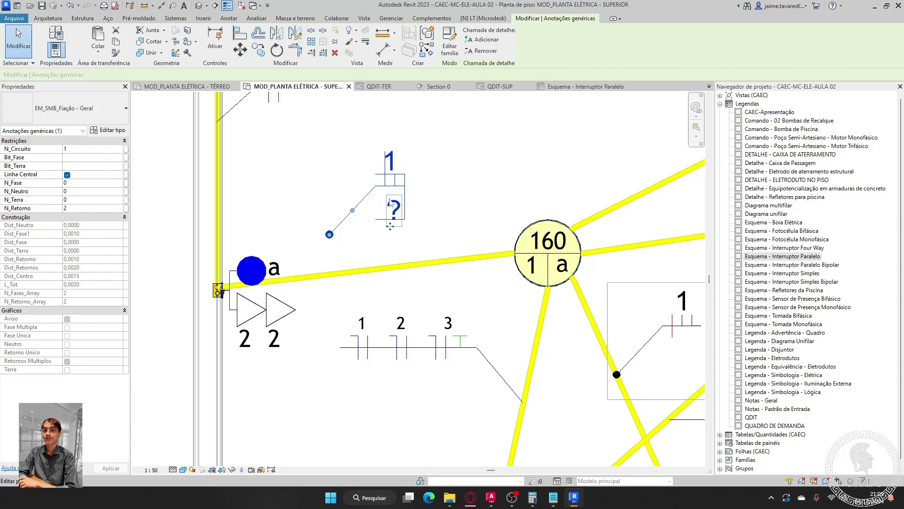
click(73, 209)
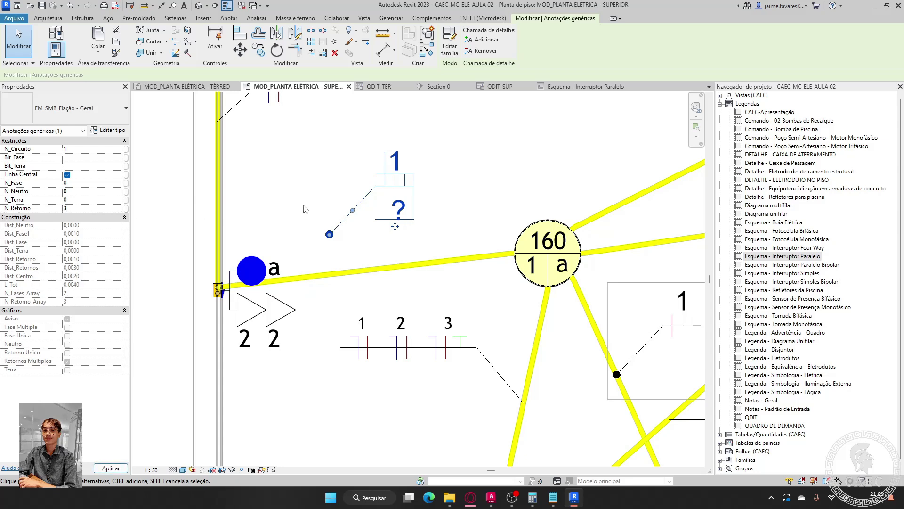
click(441, 212)
scroll(441, 212, up, 3)
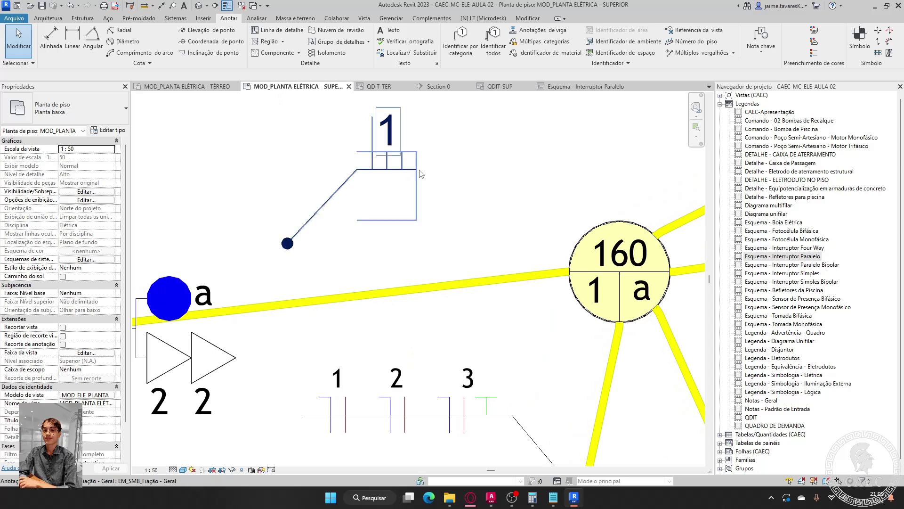
- Move the three-return circuit 1 symbol west toward switch a and paste a copy of it to its east
drag(406, 172, 330, 181)
click(379, 202)
click(340, 207)
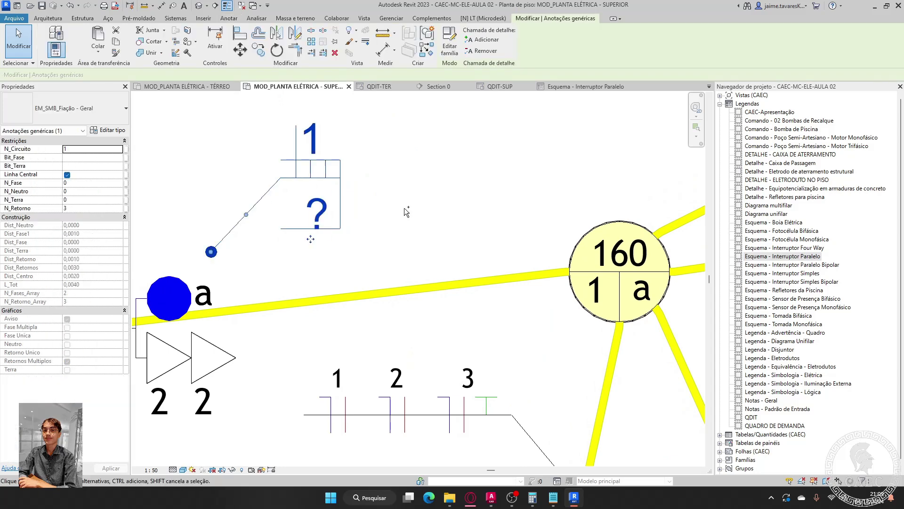
key(ctrl+c)
key(ctrl+v)
middle_drag(406, 198, 398, 293)
click(408, 296)
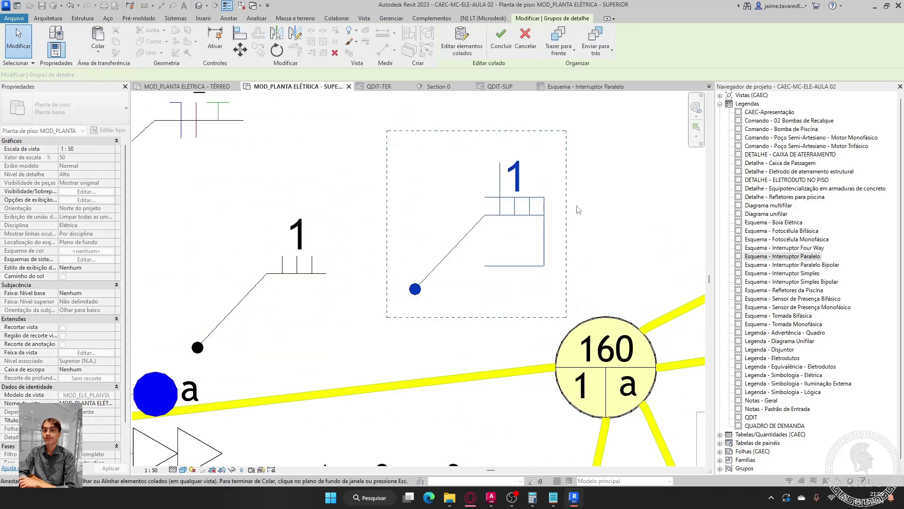
click(578, 209)
scroll(582, 203, down, 4)
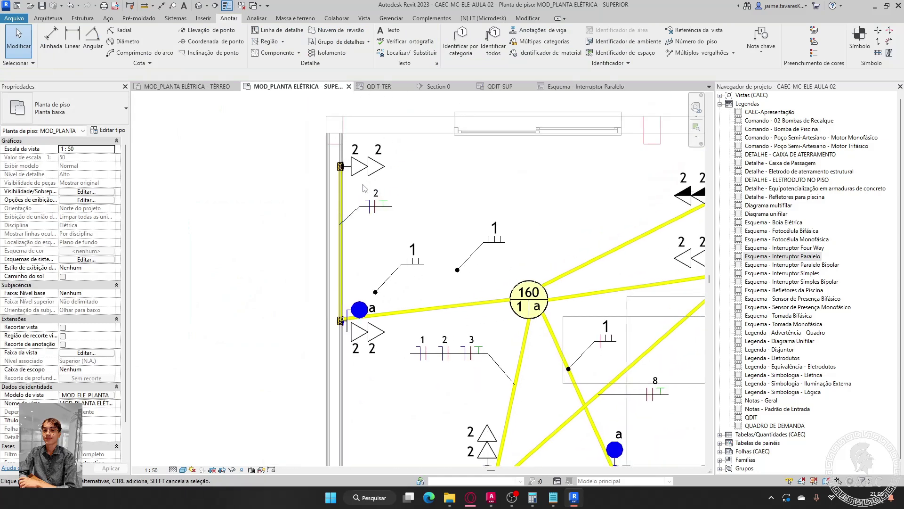
- Set the eastern copy's conductor counts: N_Fase, N_Neutro and N_Terra to 1 and N_Retorno to 0
scroll(475, 249, up, 2)
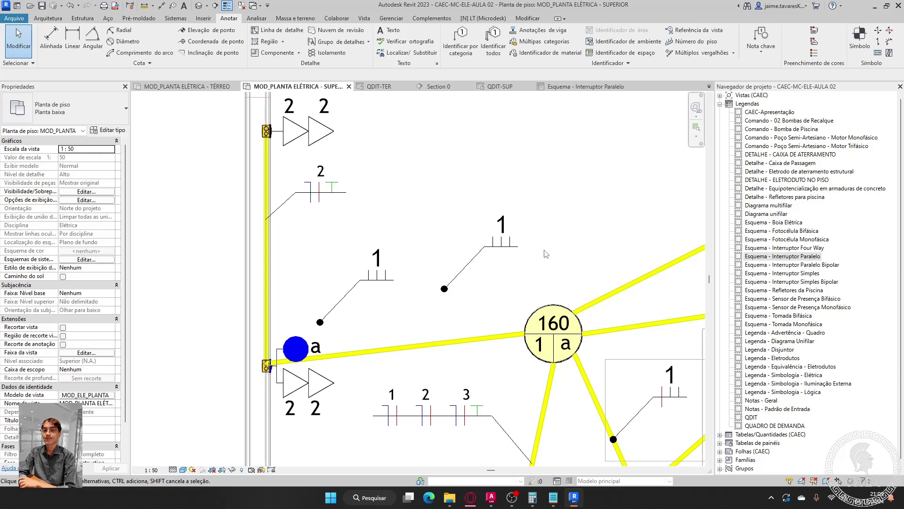
click(511, 246)
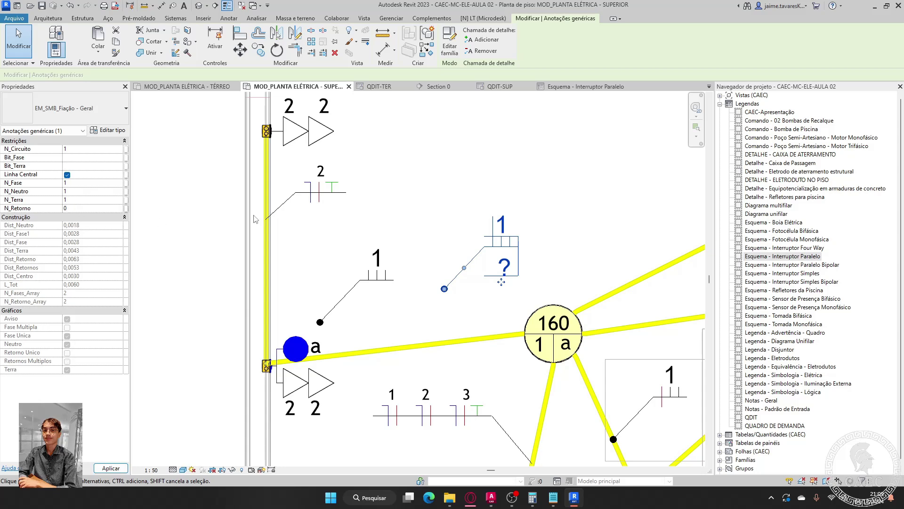
click(545, 217)
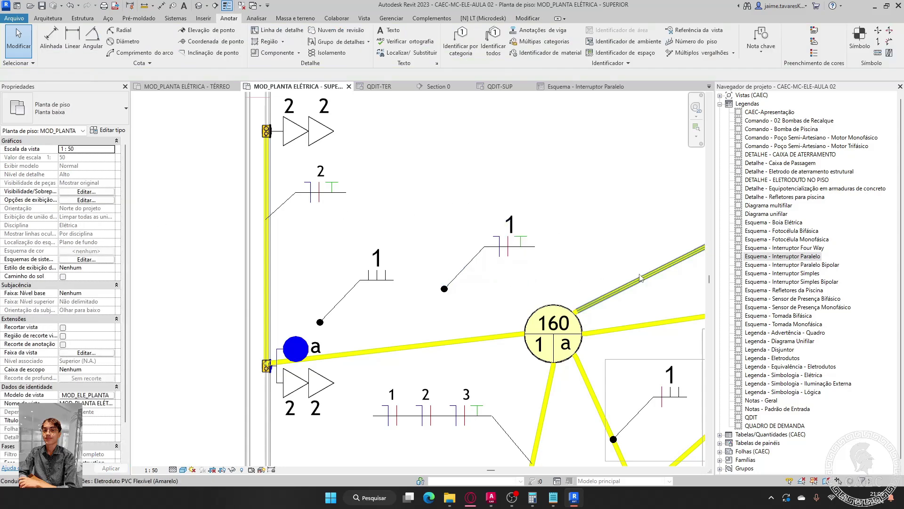
- Set the eastern wiring symbol's circuit number to 2
double_click(510, 226)
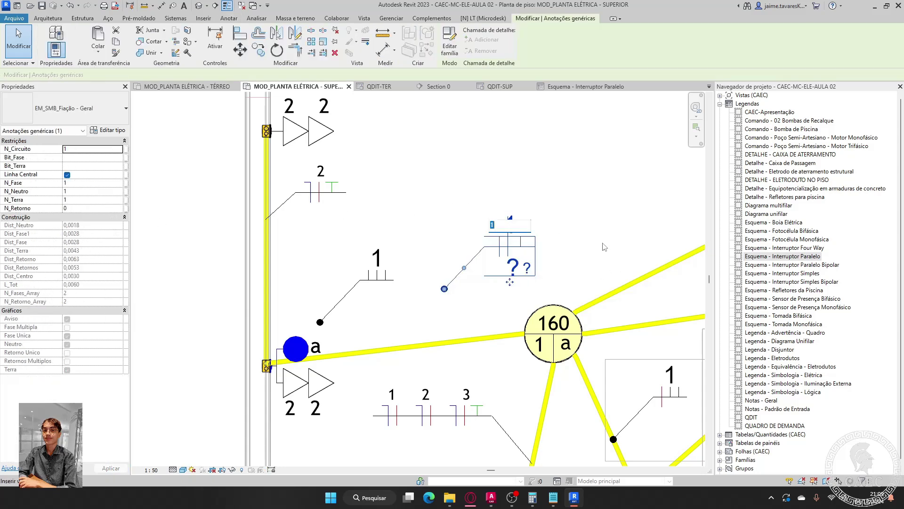
click(587, 240)
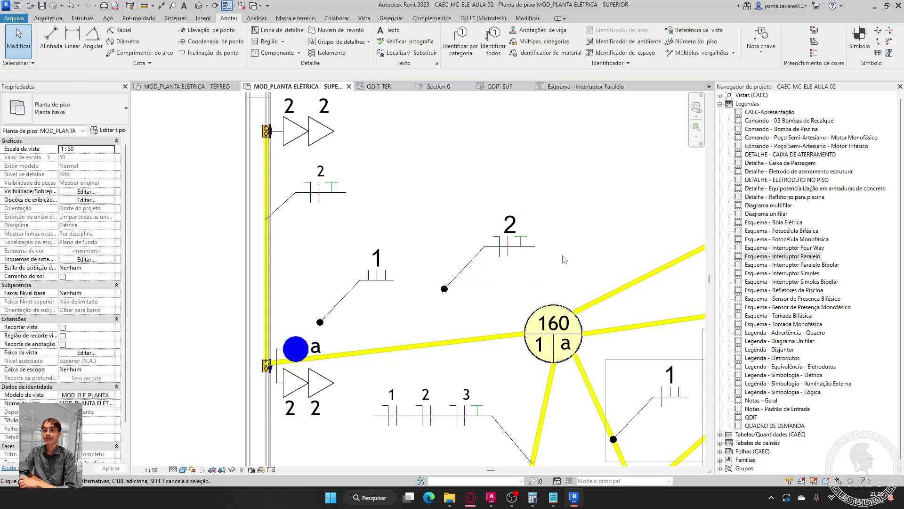
click(530, 262)
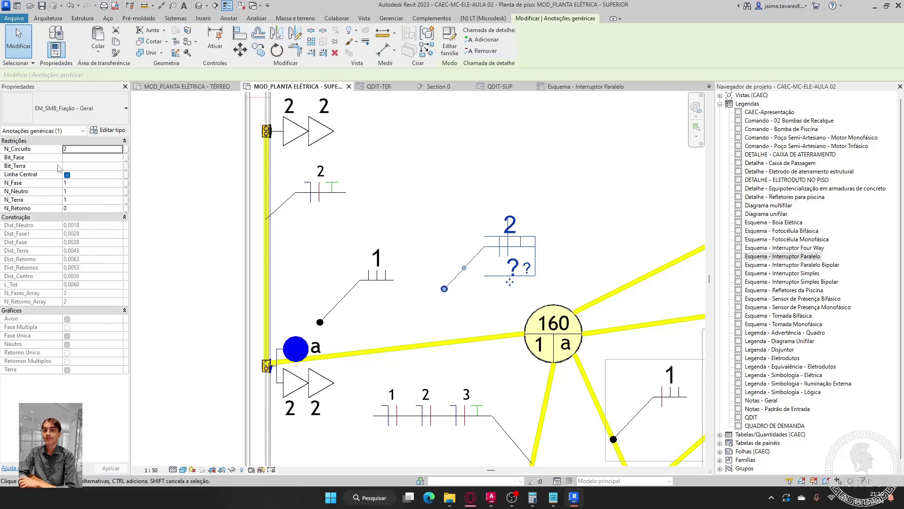
click(245, 244)
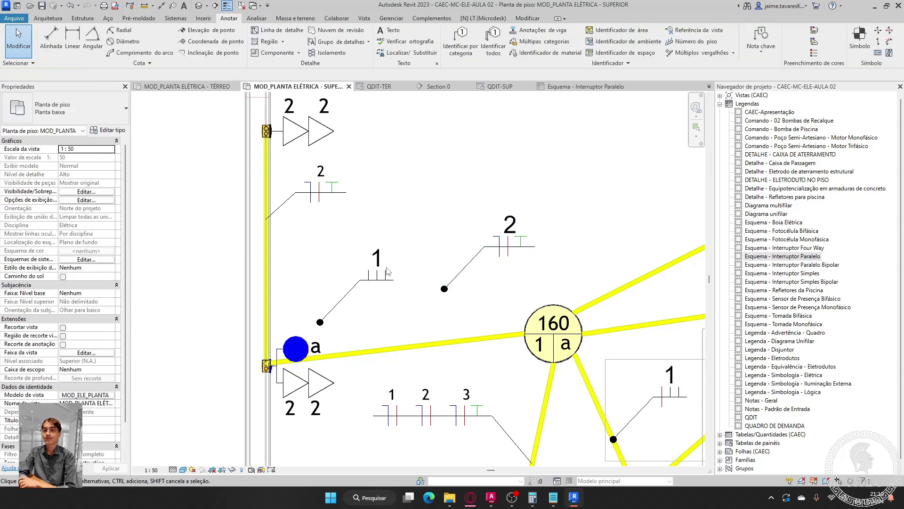
- Move the three-return circuit 1 symbol northwest, away from the conduit, and remove its leader
click(377, 275)
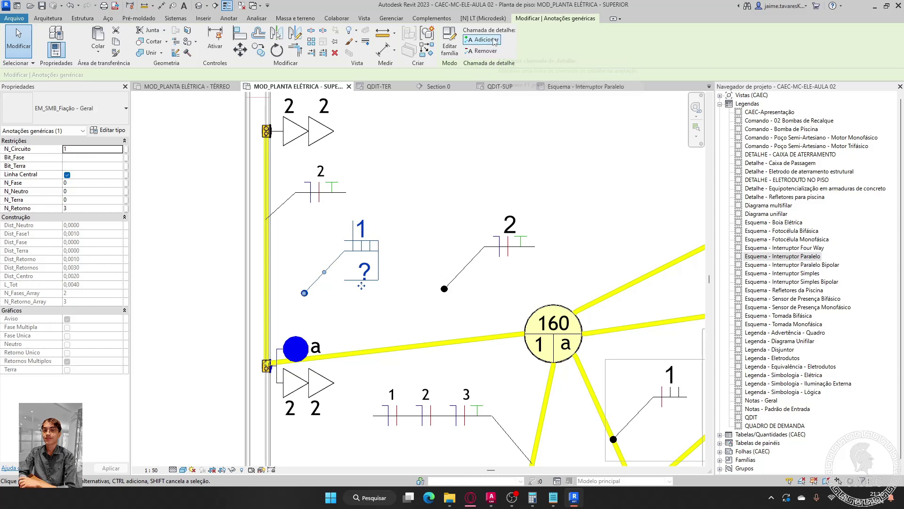
click(421, 267)
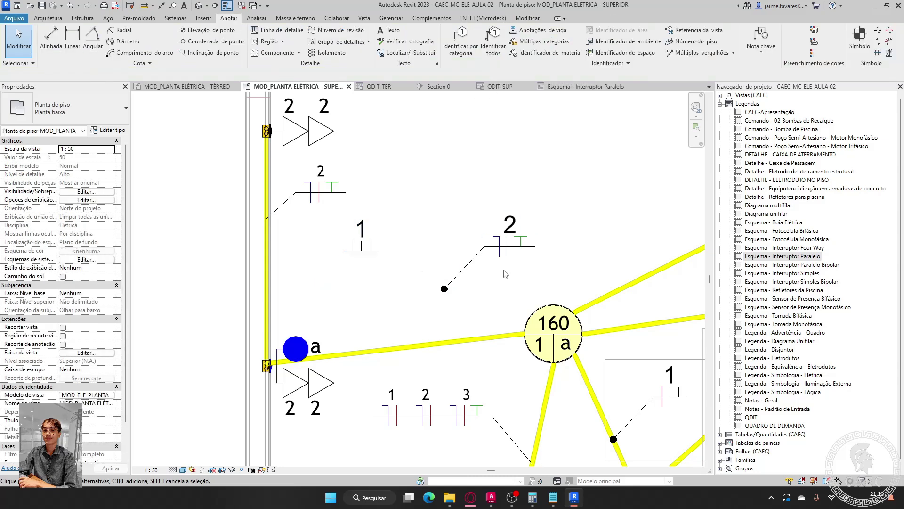
- Anchor the circuit 2 symbol's leader on the conduit west of the 160 light point and move the symbol beside the circuit 1 symbol
click(456, 282)
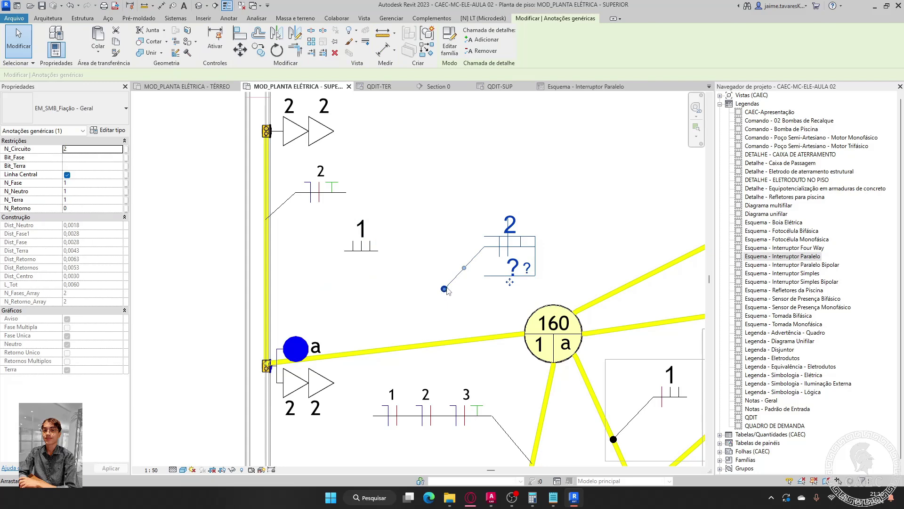
drag(445, 289, 465, 339)
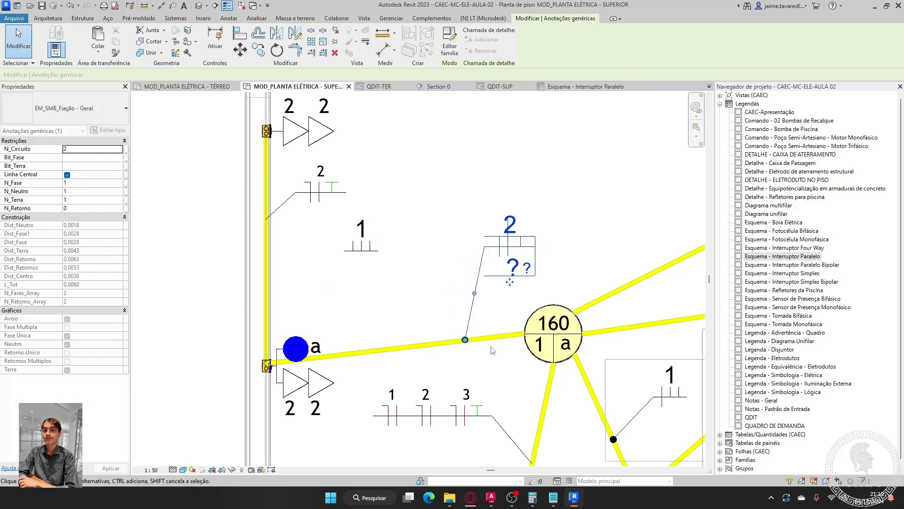
scroll(503, 284, up, 3)
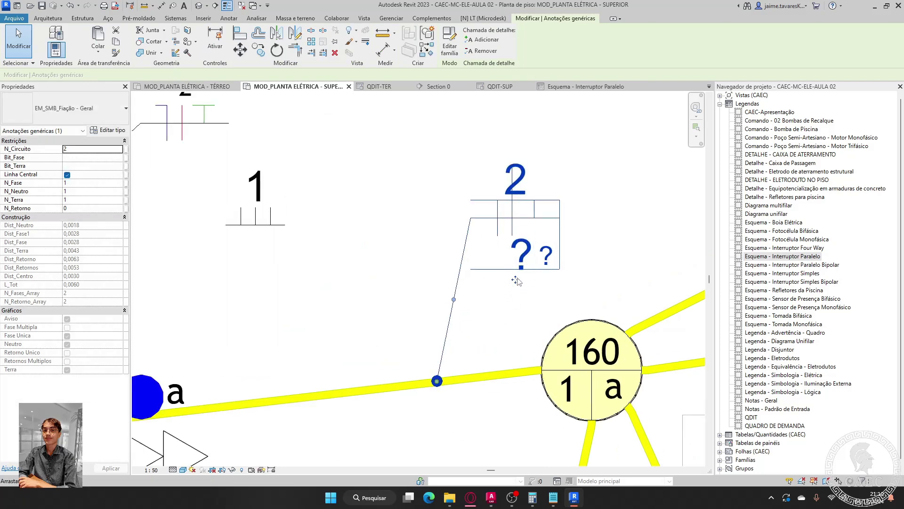
ctrl+drag(516, 281, 370, 286)
click(471, 313)
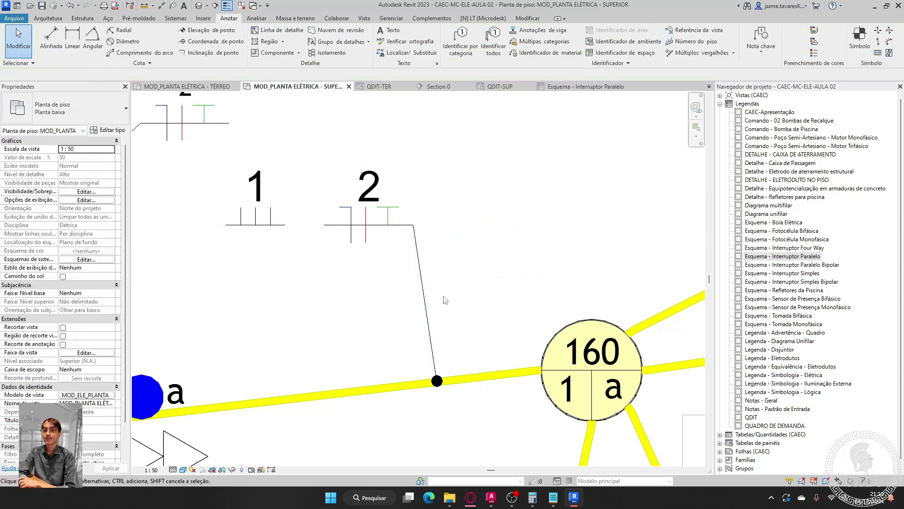
- Move the circuit 1 symbol east so its baseline joins the end of the circuit 2 symbol's baseline
click(271, 218)
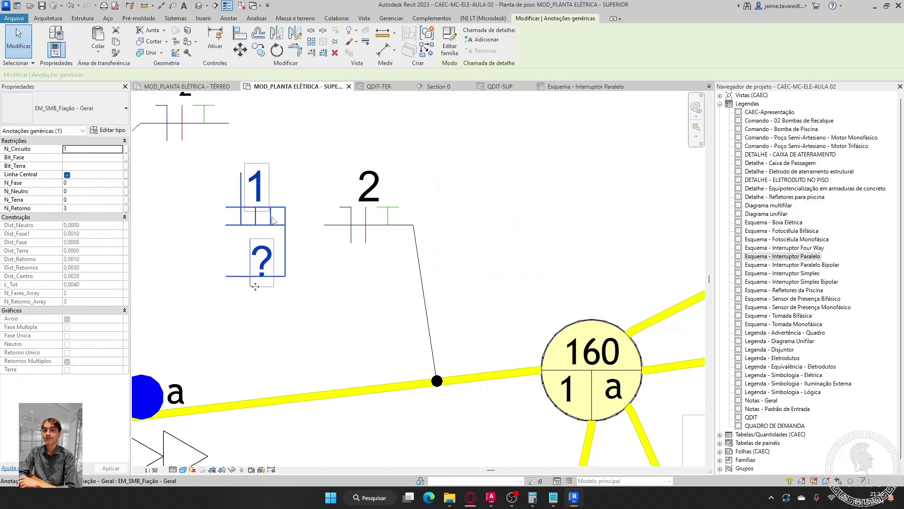
scroll(274, 214, up, 3)
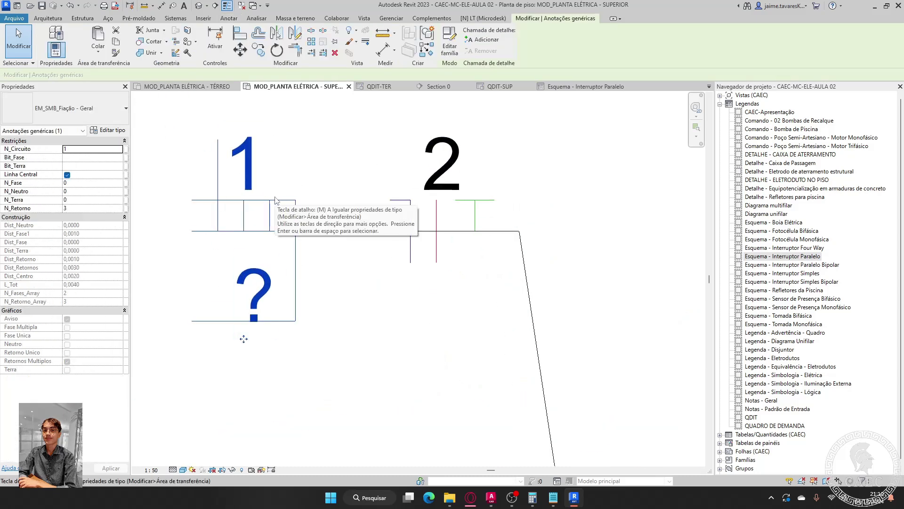
key(m)
key(v)
click(295, 231)
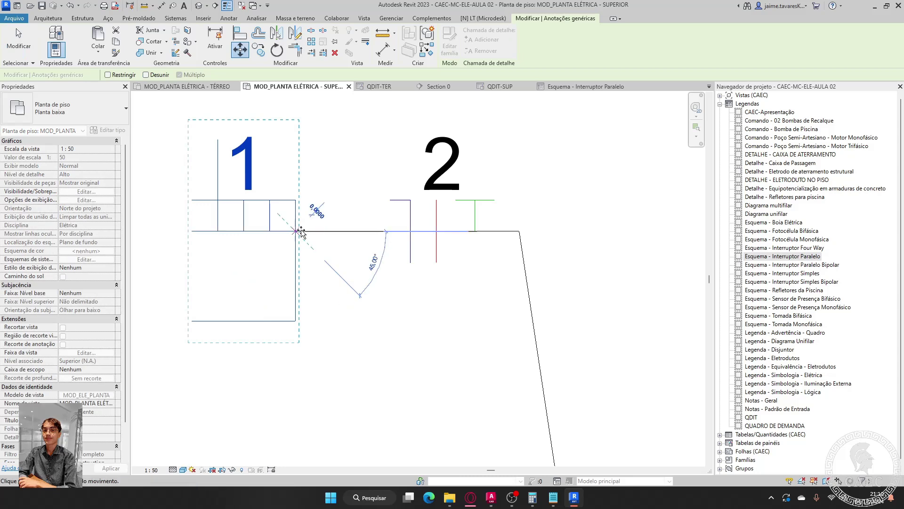
click(364, 231)
scroll(363, 228, down, 3)
key(Escape)
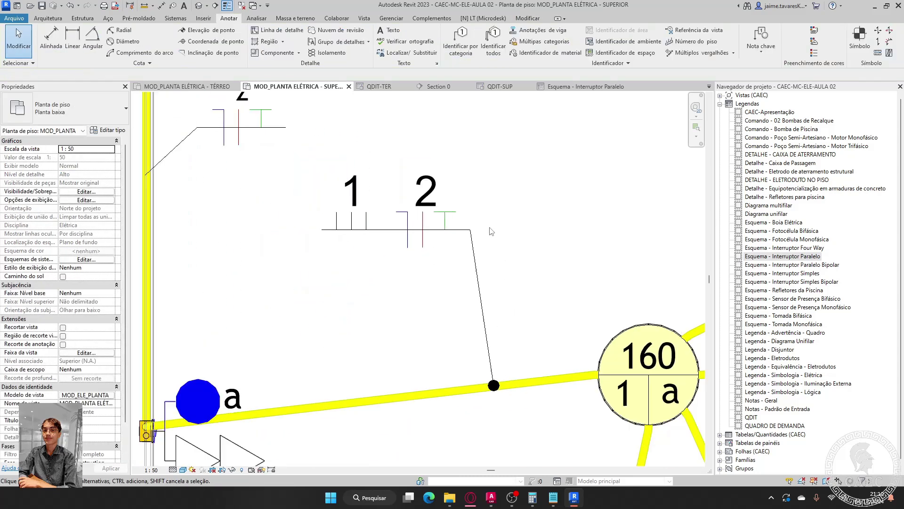
- Move the joined circuit 1 and 2 symbols closer to the conduit and re-anchor their leader on it west of the 160 light point
scroll(424, 245, down, 3)
scroll(438, 255, up, 3)
drag(437, 254, 277, 222)
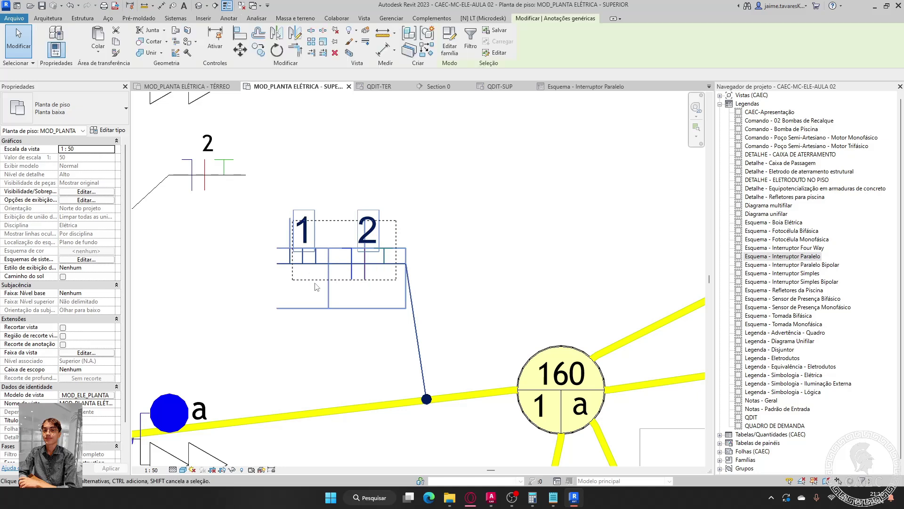
drag(332, 280, 288, 343)
key(Escape)
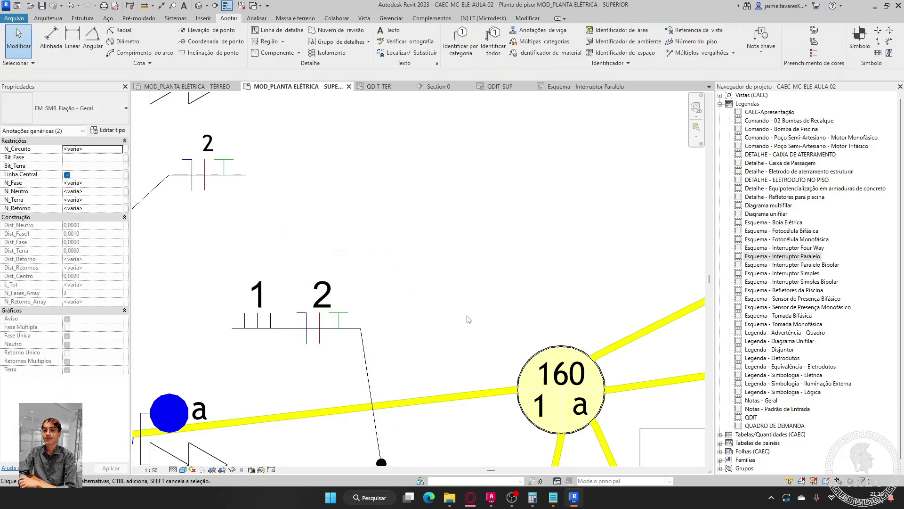
middle_drag(440, 345, 469, 247)
drag(415, 265, 385, 271)
drag(410, 365, 432, 306)
click(481, 188)
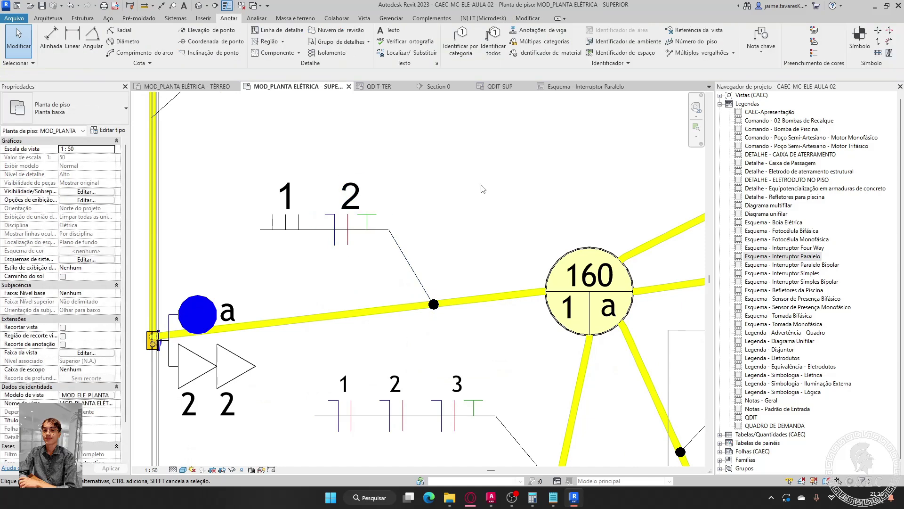
- Copy the circuit 2 symbol with its leader onto the conduit running northeast from the 160 light point to the circuit 2 outlets
scroll(483, 189, down, 4)
scroll(482, 188, up, 5)
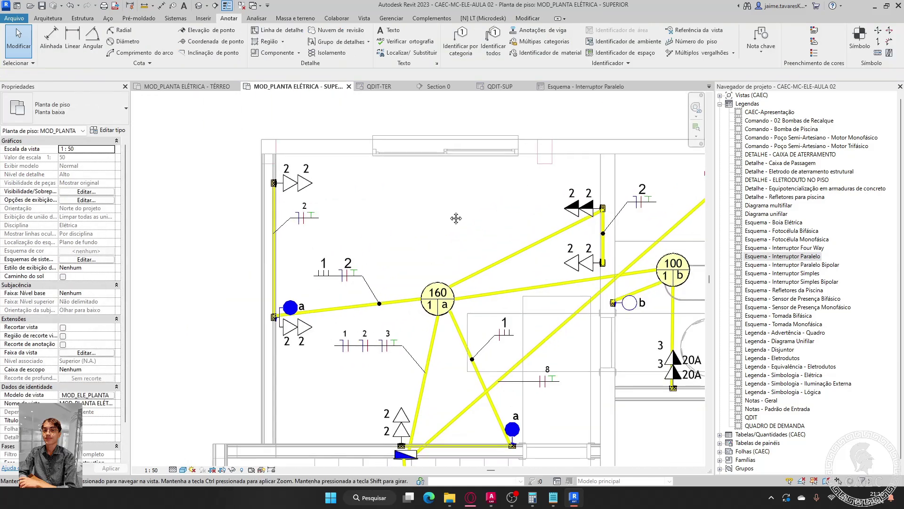
mouse_move(456, 216)
middle_down()
mouse_move(424, 188)
mouse_move(504, 216)
middle_up()
scroll(466, 188, up, 2)
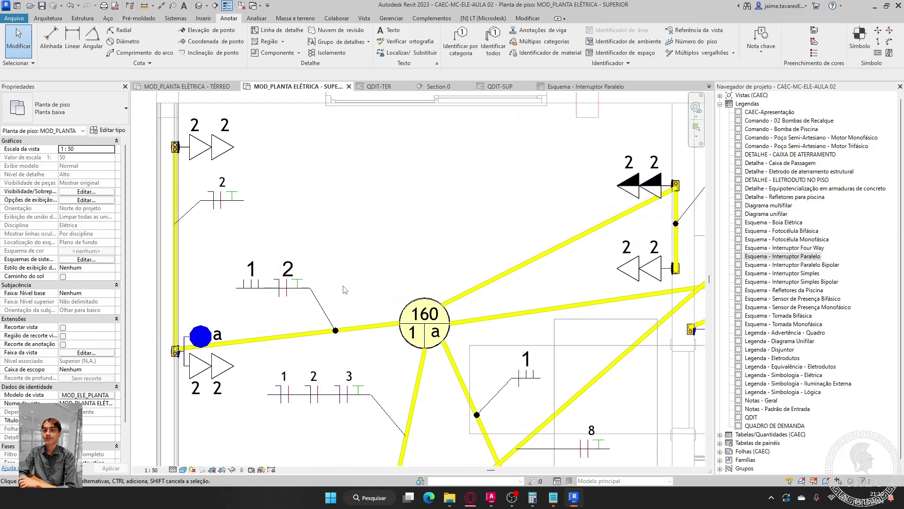
click(306, 285)
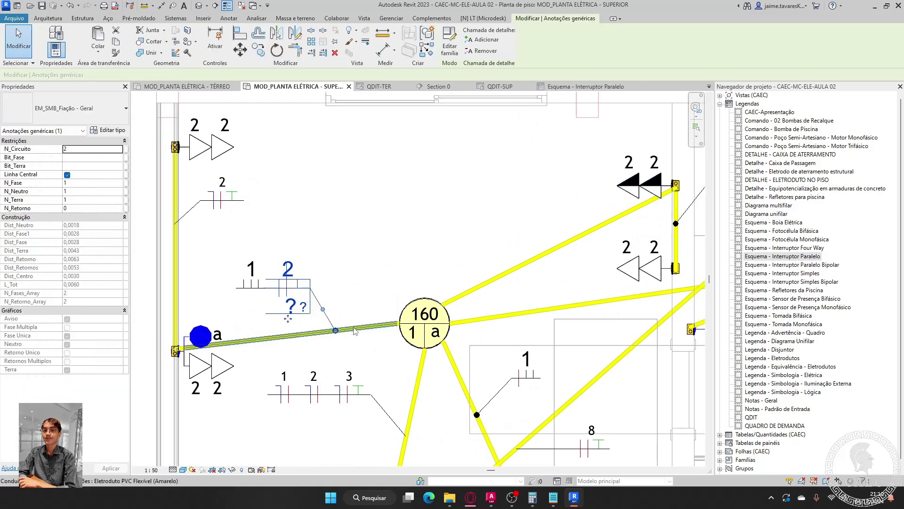
key(c)
key(o)
scroll(349, 332, up, 3)
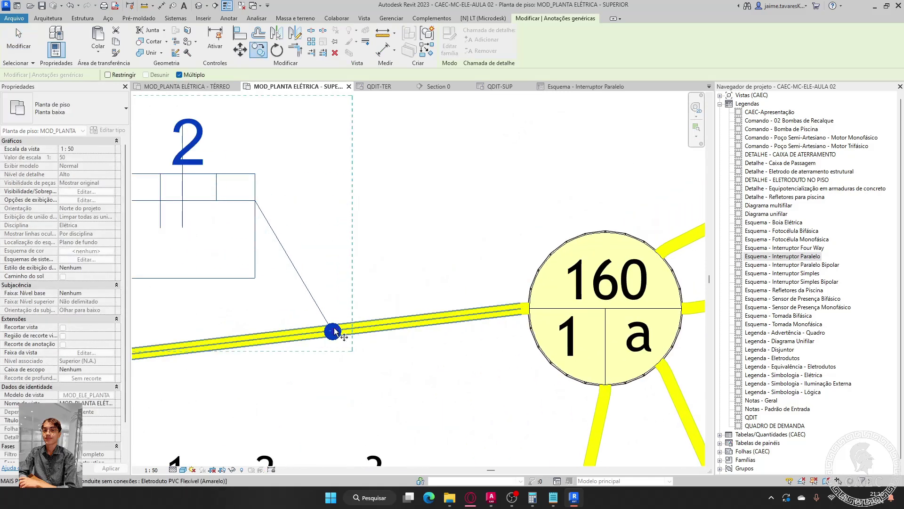
click(333, 331)
scroll(358, 290, down, 3)
middle_drag(465, 235, 328, 307)
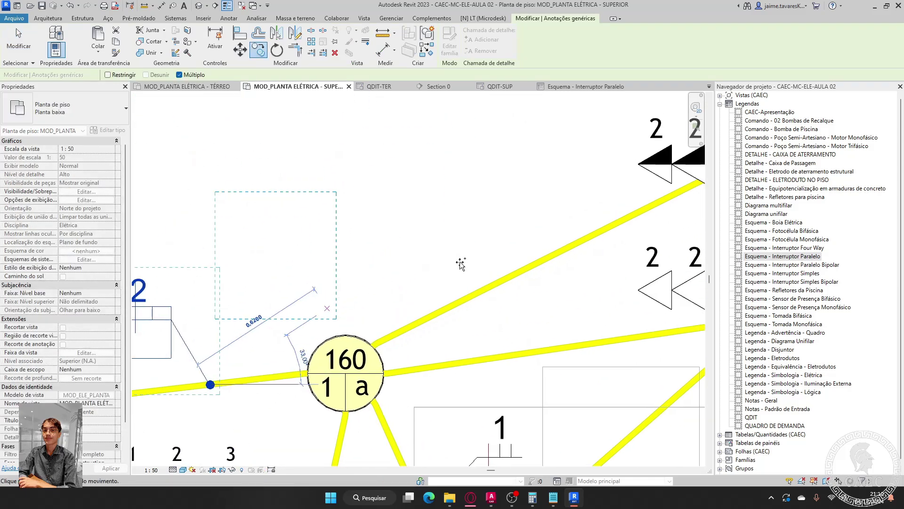
click(525, 268)
mouse_move(559, 293)
middle_down()
mouse_move(512, 311)
mouse_move(553, 324)
mouse_move(577, 297)
mouse_move(572, 257)
middle_up()
key(Escape)
key(Escape)
scroll(577, 298, down, 2)
scroll(565, 249, down, 2)
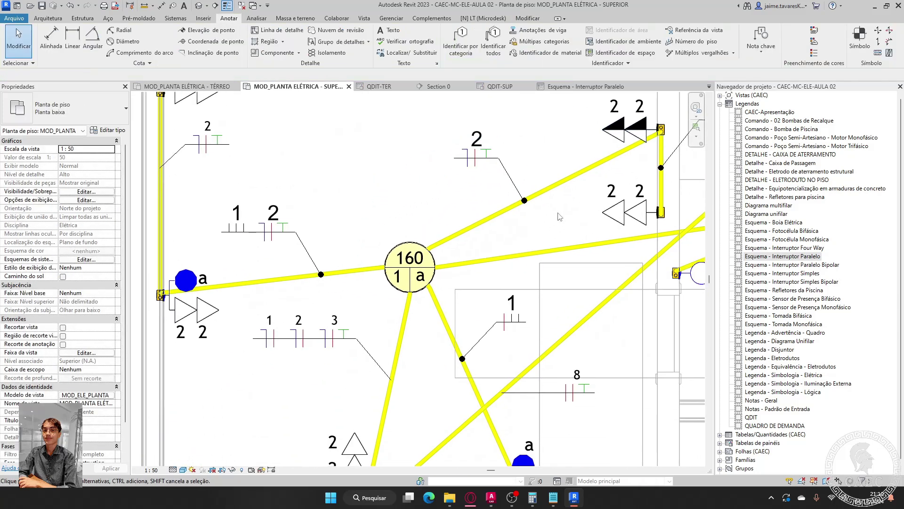
- Examine the conduits linking the 160 and 100 light points, switch b and the 20A outlets to determine which circuits need annotating
middle_drag(470, 252, 536, 279)
scroll(536, 279, down, 1)
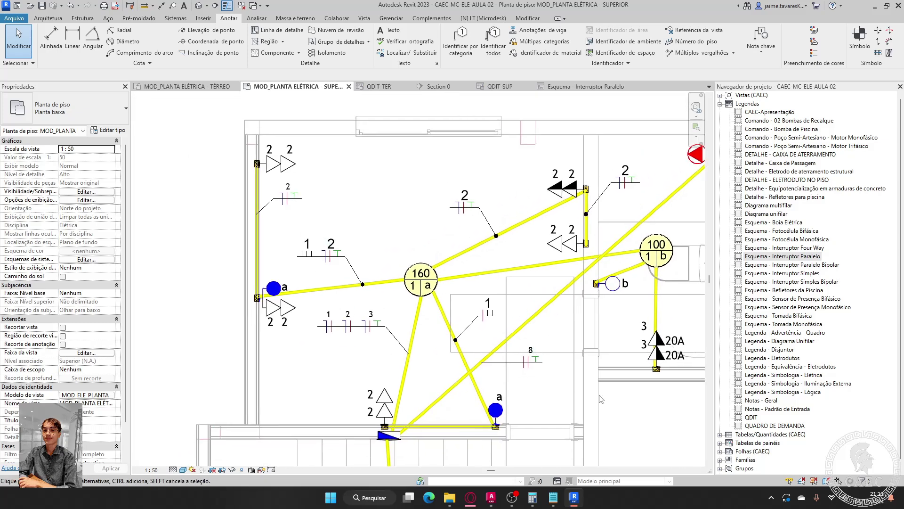
scroll(568, 306, down, 1)
middle_drag(590, 324, 508, 321)
scroll(509, 321, up, 3)
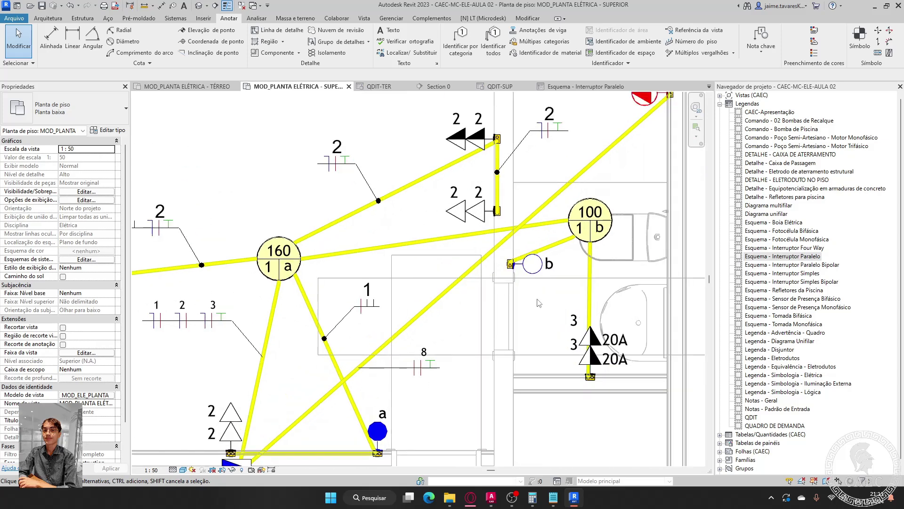
middle_drag(588, 286, 514, 303)
scroll(504, 277, up, 3)
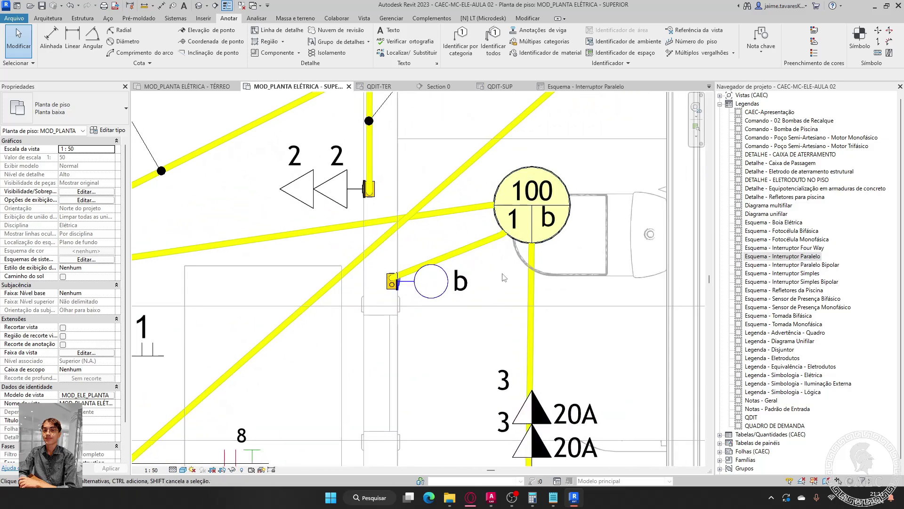
middle_drag(542, 304, 604, 311)
scroll(585, 295, down, 2)
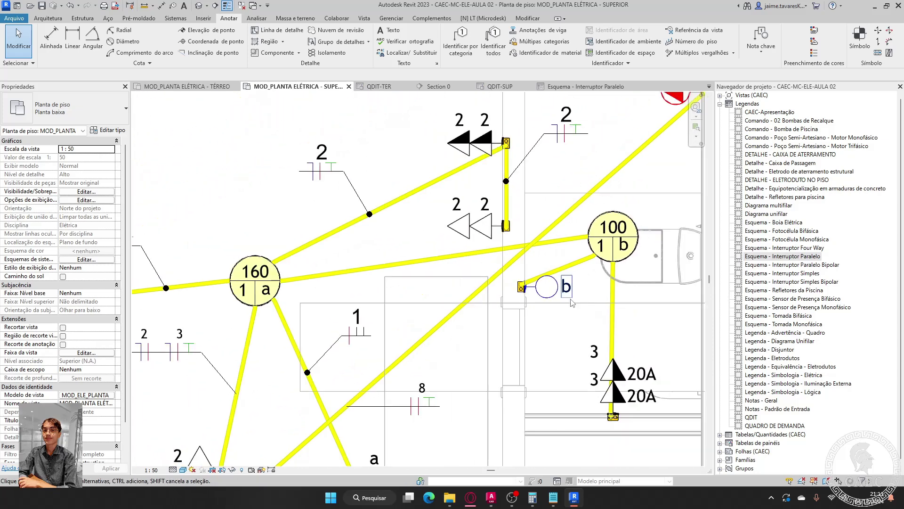
middle_drag(467, 315, 577, 236)
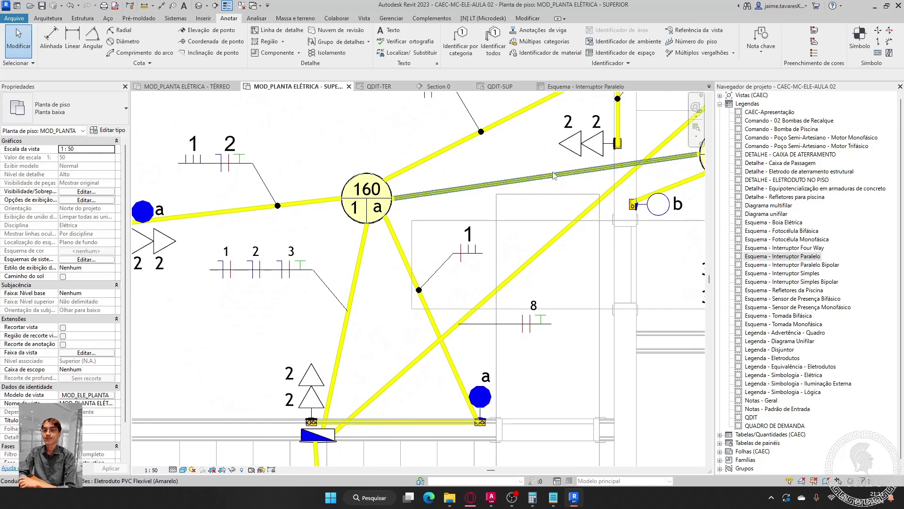
middle_drag(542, 188, 519, 244)
middle_drag(607, 347, 631, 347)
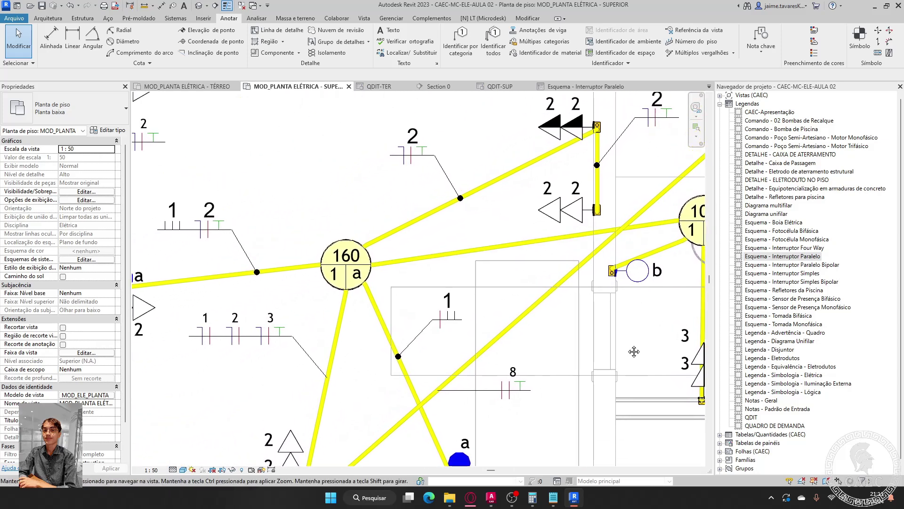
scroll(266, 355, up, 2)
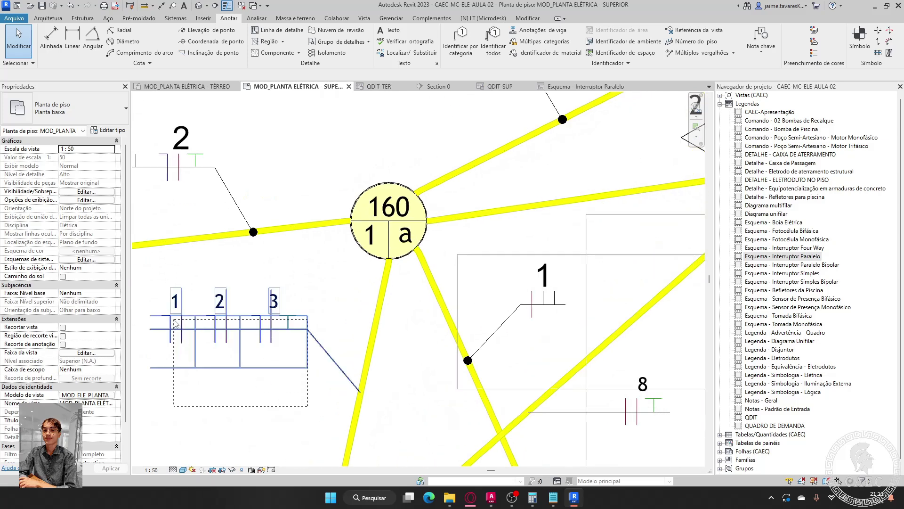
- Paste a copy of the joined circuit 1 and 2 symbols below the conduit between the 160 and 100 light points
drag(173, 319, 248, 400)
scroll(301, 340, down, 1)
middle_drag(301, 194, 385, 238)
scroll(367, 256, up, 2)
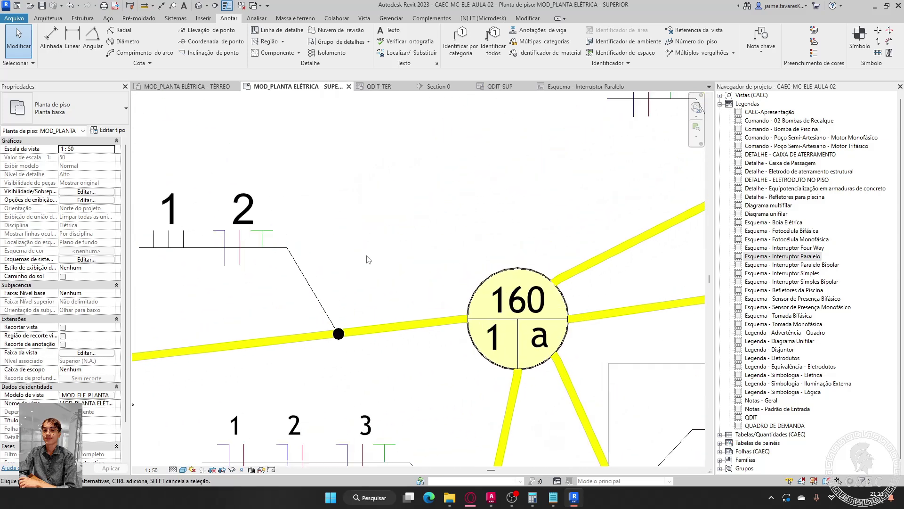
drag(366, 256, 173, 170)
middle_drag(370, 228, 258, 228)
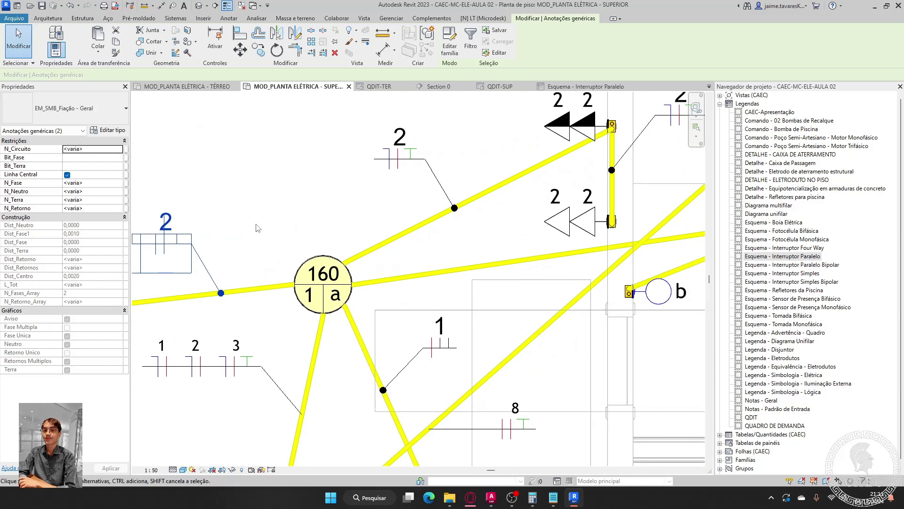
mouse_move(603, 218)
mouse_down()
mouse_move(664, 319)
mouse_move(347, 307)
mouse_up()
scroll(664, 319, up, 3)
key(ctrl+v)
click(406, 289)
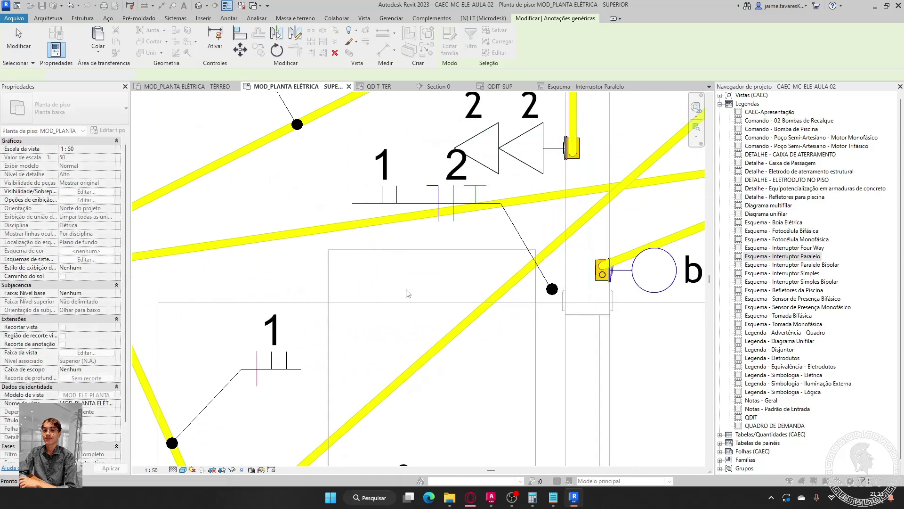
drag(402, 227, 354, 300)
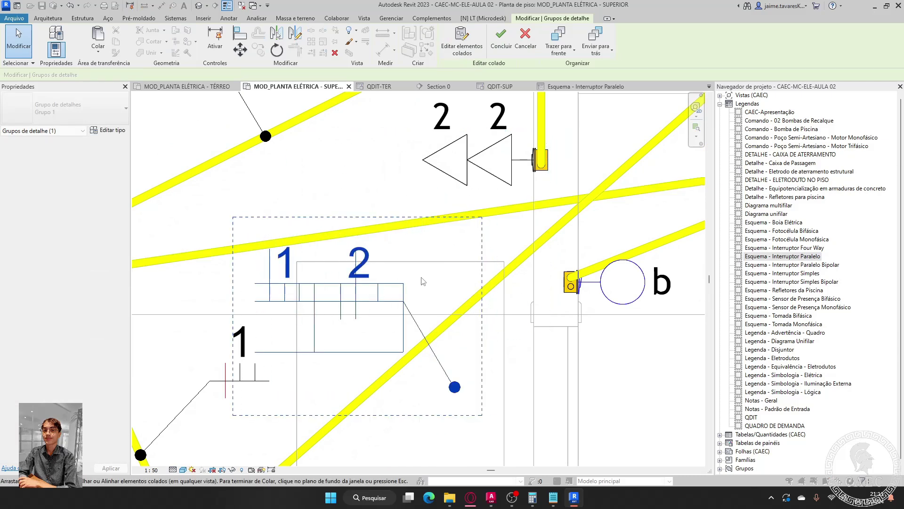
key(Escape)
- Set the number of return wires to 0 on the circuit 1 symbol of the pasted pair
middle_drag(295, 299, 319, 298)
click(319, 297)
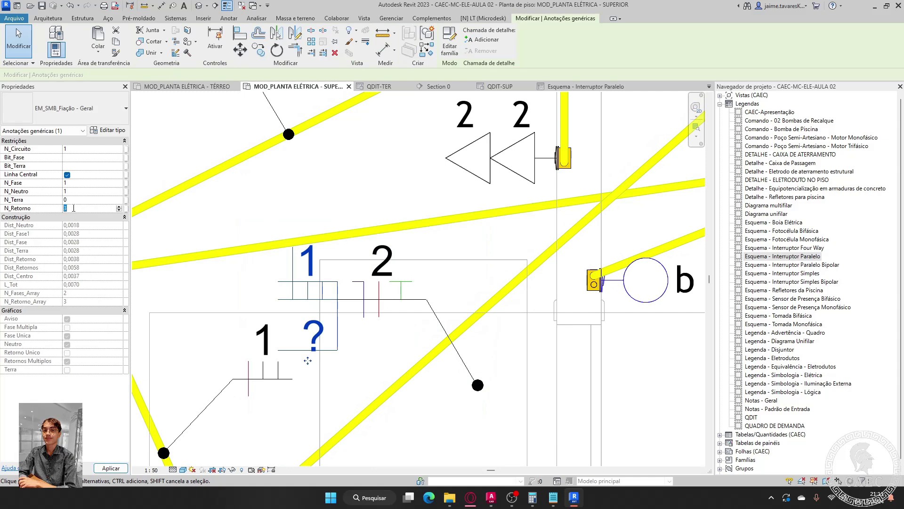
click(453, 268)
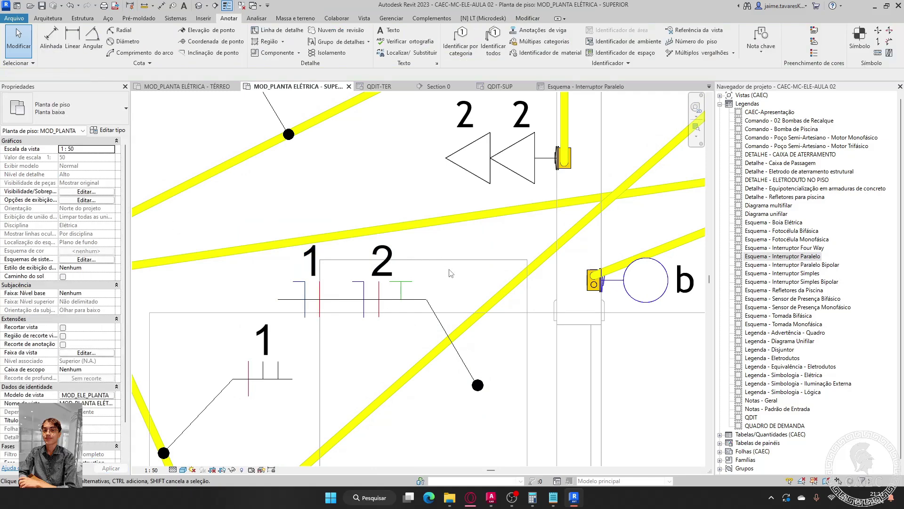
- Move the joined circuit 1 and 2 symbols above the conduit between the 160 and 100 light points
scroll(428, 288, down, 2)
middle_drag(428, 288, 402, 295)
click(293, 304)
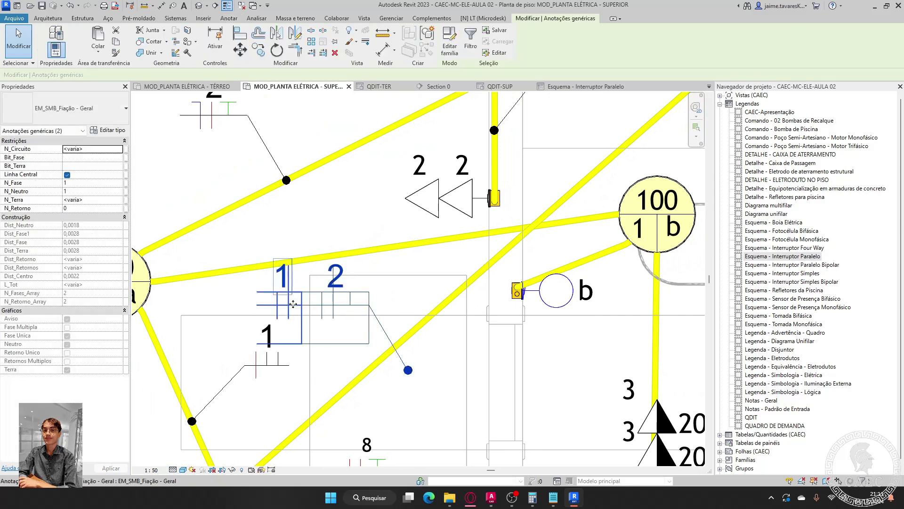
drag(293, 303, 270, 234)
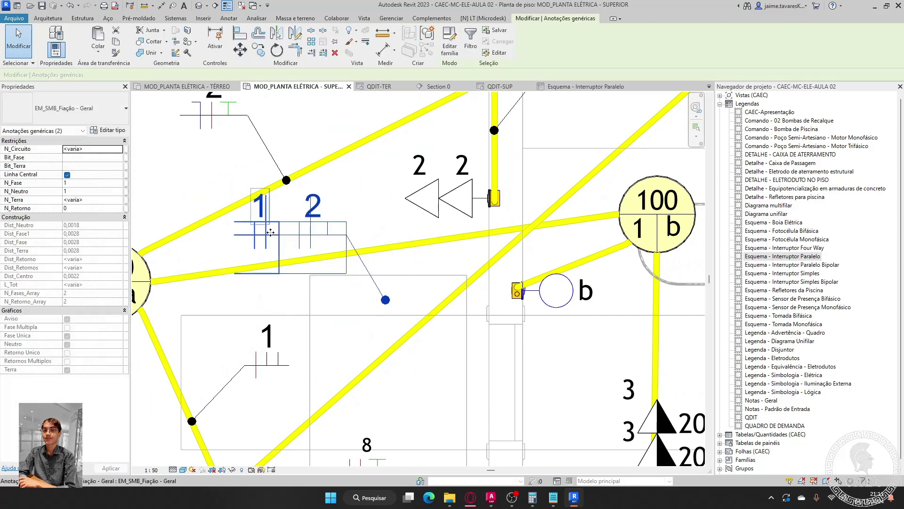
click(374, 221)
middle_drag(375, 221, 416, 251)
scroll(416, 251, up, 2)
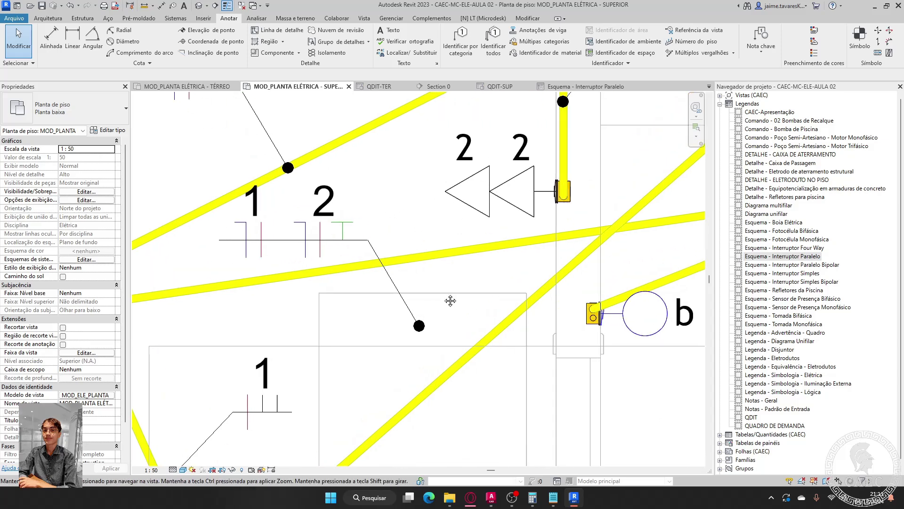
- Change the circuit number of the moved pair's circuit 2 symbol to 3
click(337, 228)
click(336, 226)
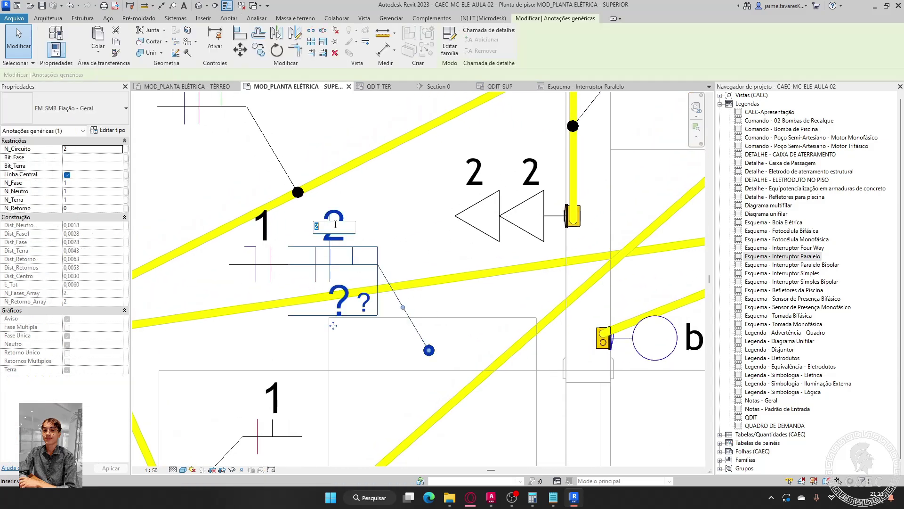
text(3)
key(Return)
click(424, 230)
scroll(424, 231, down, 3)
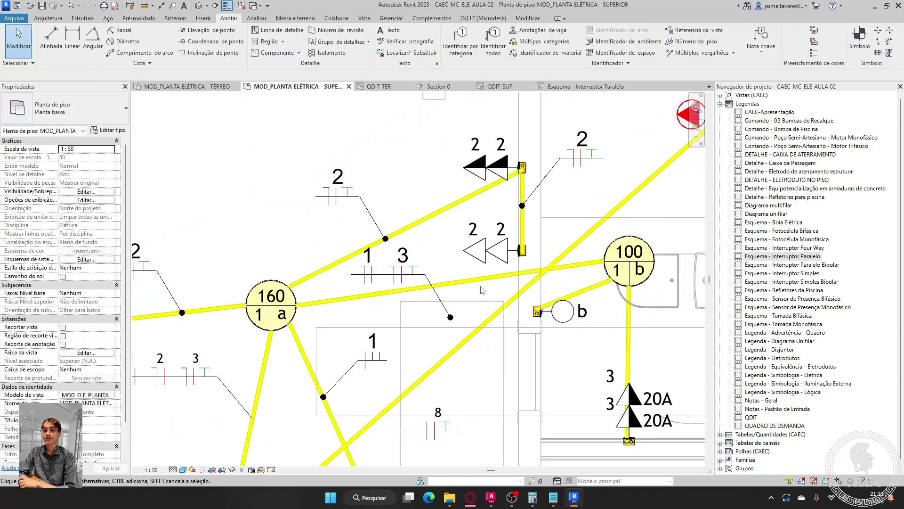
- Anchor the circuit 3 symbol's leader end on the conduit between the 160 and 100 light points
scroll(497, 316, up, 1)
scroll(495, 315, up, 3)
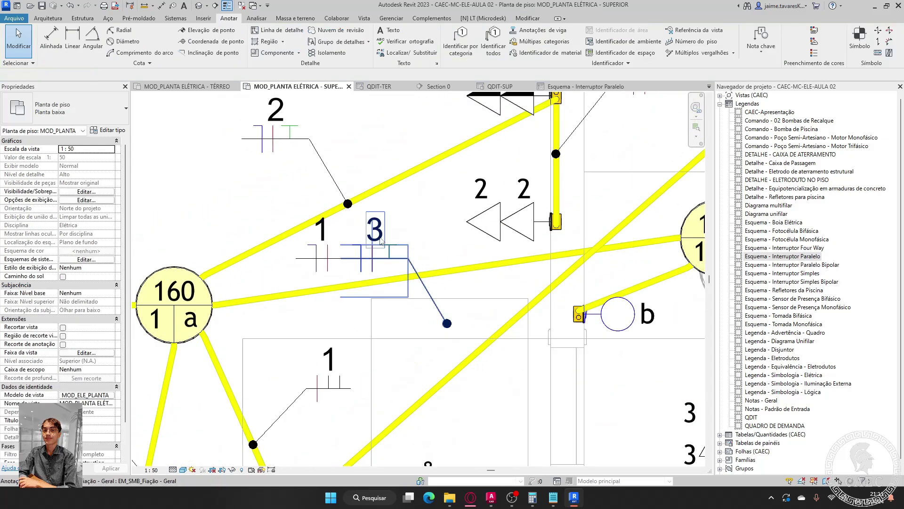
click(466, 339)
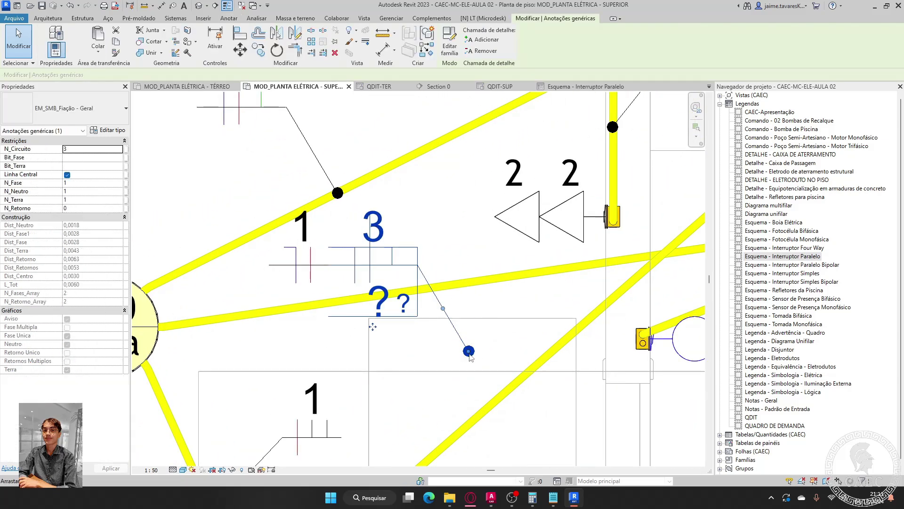
drag(443, 308, 446, 285)
click(443, 296)
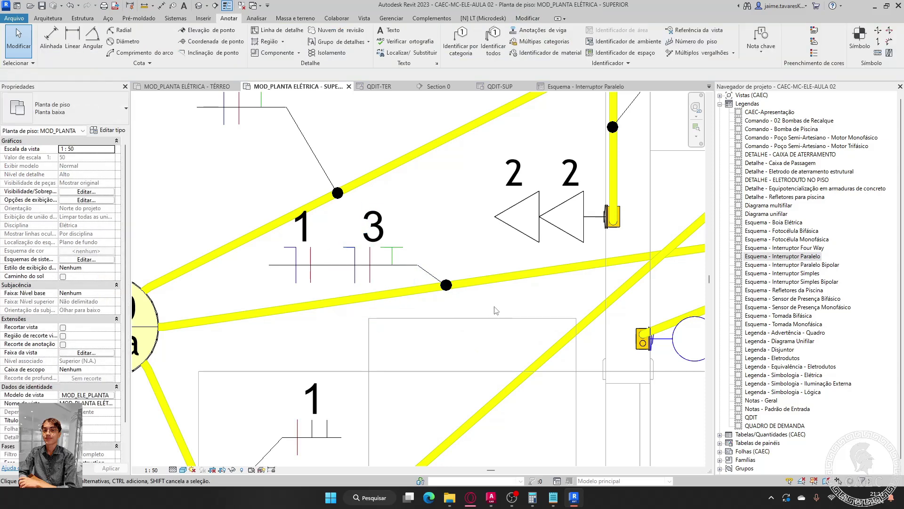
- Examine the conduits from the 100 light point to switch b and the 20A outlets to work out their wiring
scroll(444, 296, down, 4)
scroll(443, 296, up, 2)
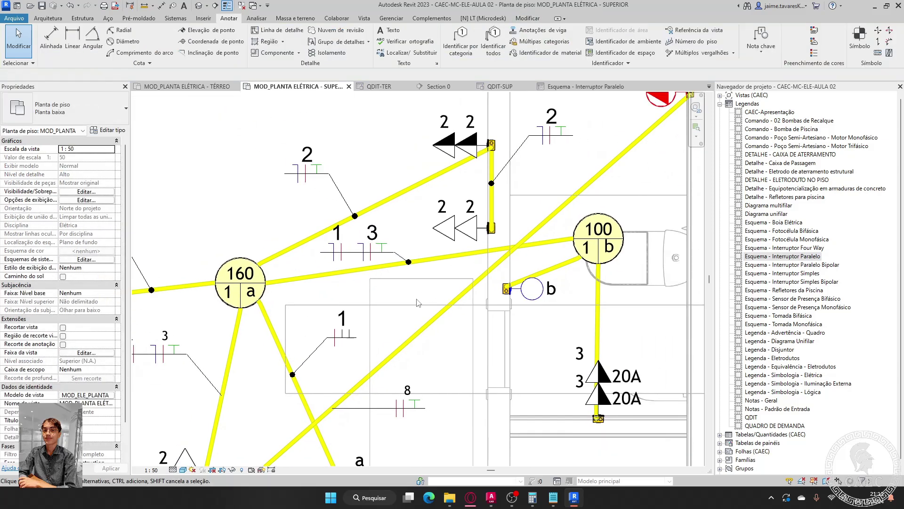
scroll(476, 320, down, 1)
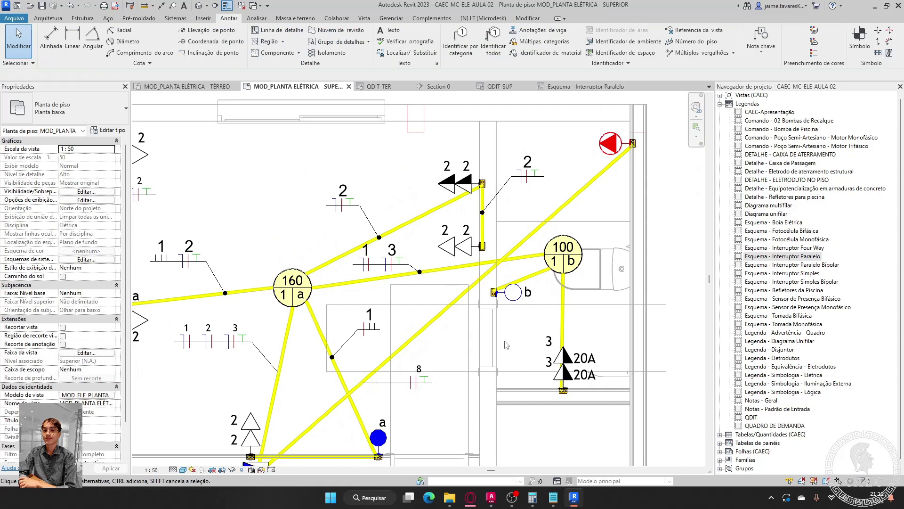
scroll(585, 324, up, 1)
shift+scroll(579, 323, right, 3)
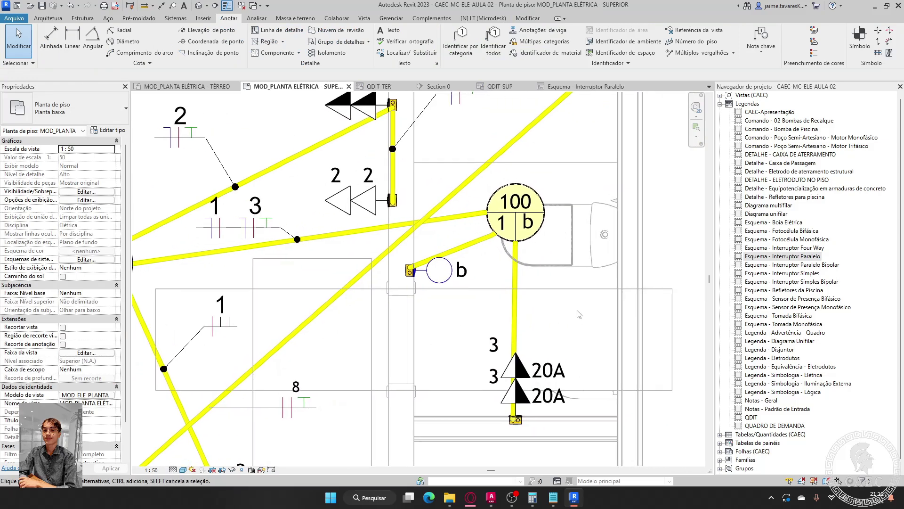
middle_drag(576, 323, 613, 345)
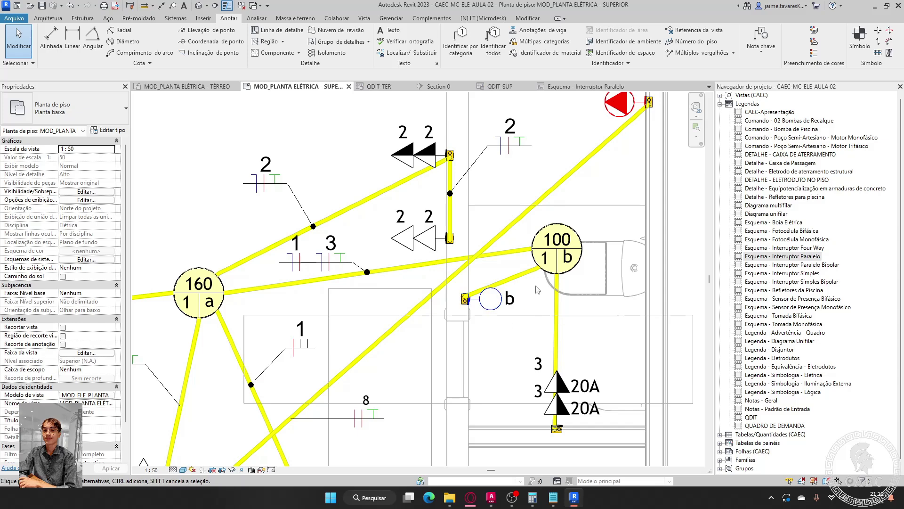
scroll(485, 304, up, 2)
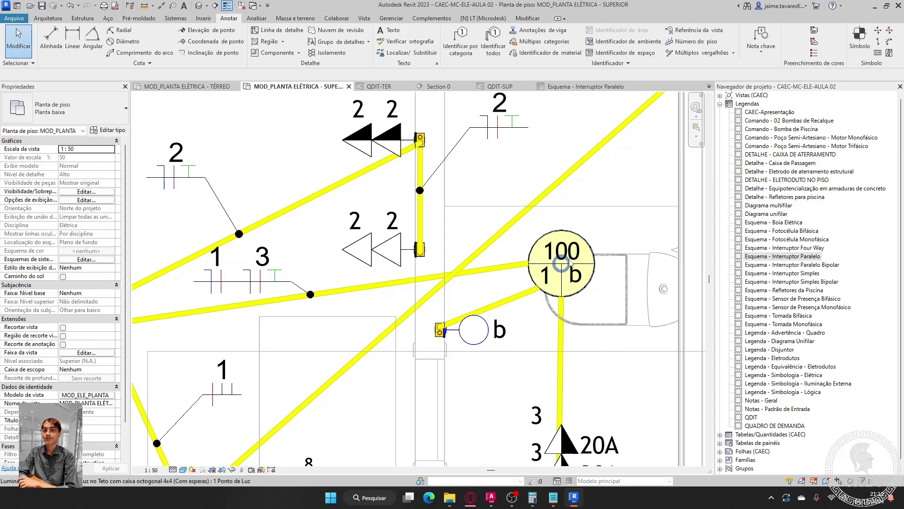
scroll(531, 337, up, 3)
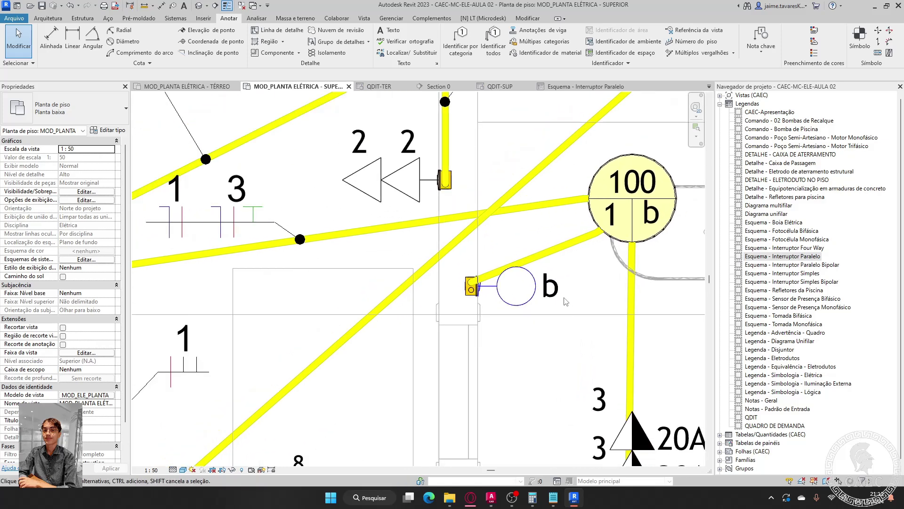
middle_drag(419, 296, 452, 289)
- Dismiss the save reminder and copy the circuit 1 symbol from the 160–100 conduit to below switch b
click(207, 214)
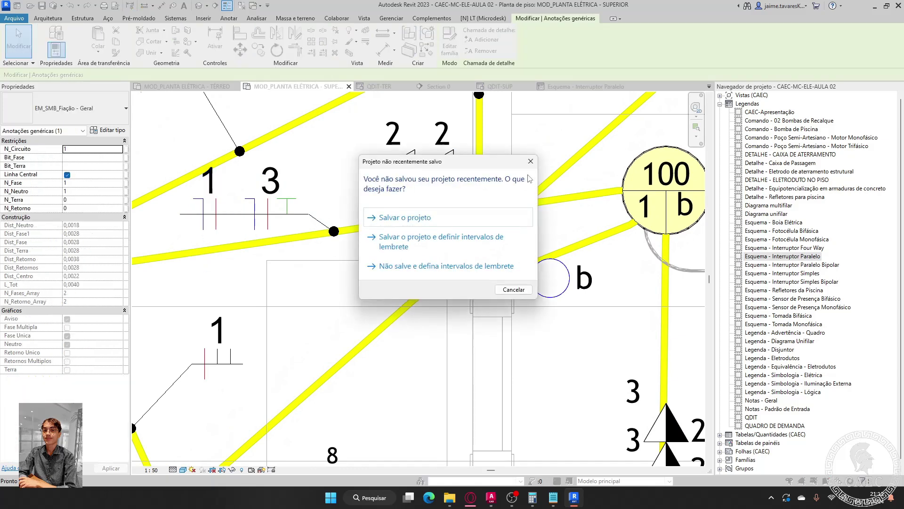
click(536, 163)
key(m)
key(v)
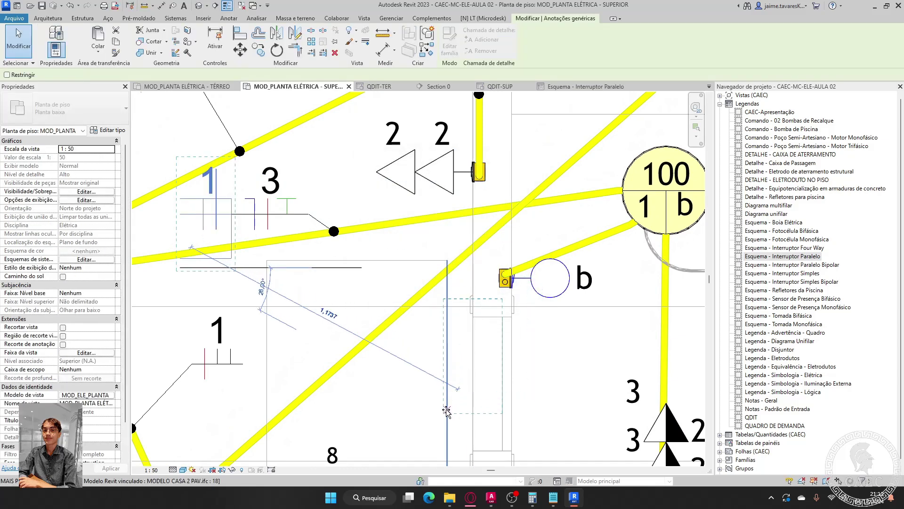
click(466, 385)
scroll(473, 370, up, 2)
key(Escape)
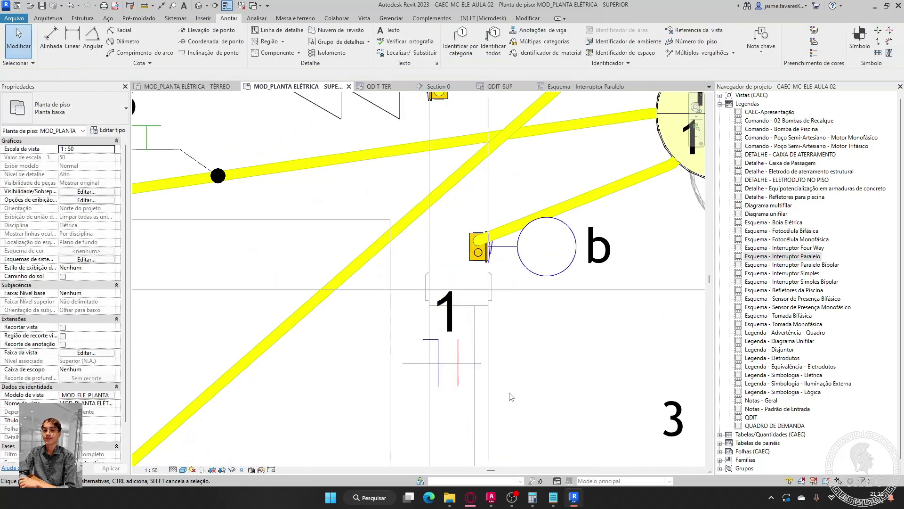
- Set the copied circuit 1 symbol to 0 neutral and 1 return wire, and move it clear of the wall beneath switch b
click(473, 370)
click(75, 183)
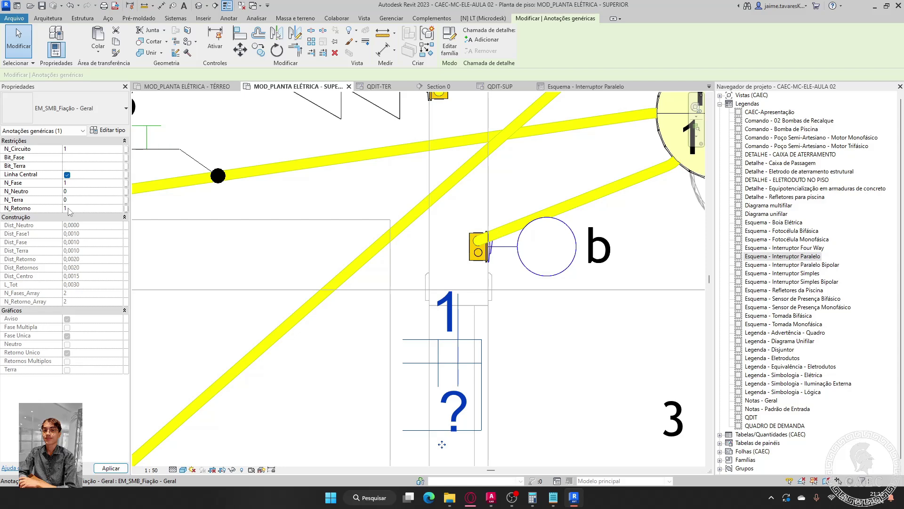
click(501, 357)
scroll(501, 357, down, 1)
middle_drag(501, 358, 362, 350)
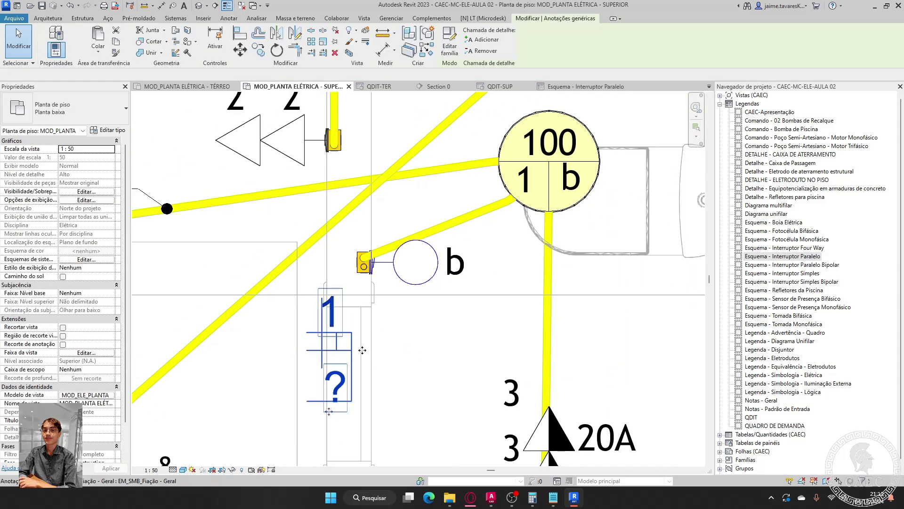
mouse_move(362, 350)
ctrl+mouse_down()
mouse_move(433, 349)
mouse_move(422, 215)
mouse_move(410, 350)
ctrl+mouse_up()
scroll(474, 344, up, 1)
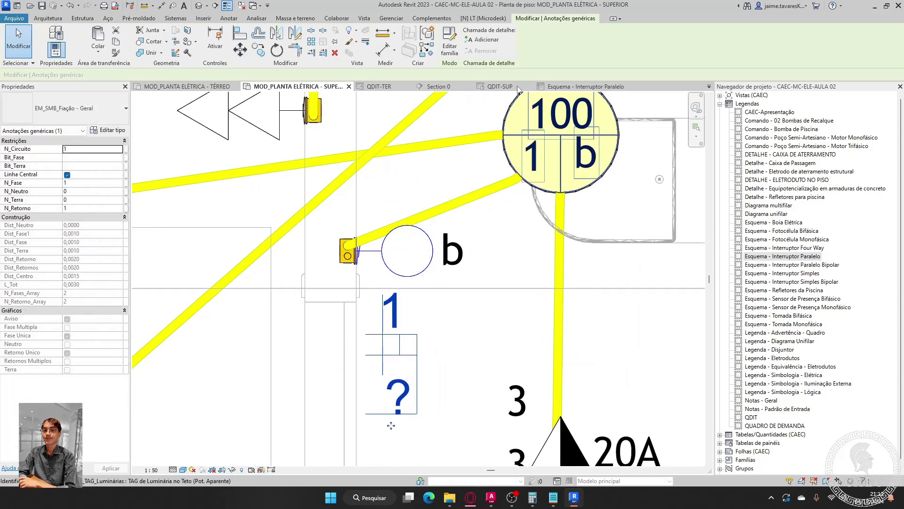
- Add a leader to the copied symbol, anchor it on the conduit between switch b and the 100 light point, and square its elbow
scroll(418, 306, down, 2)
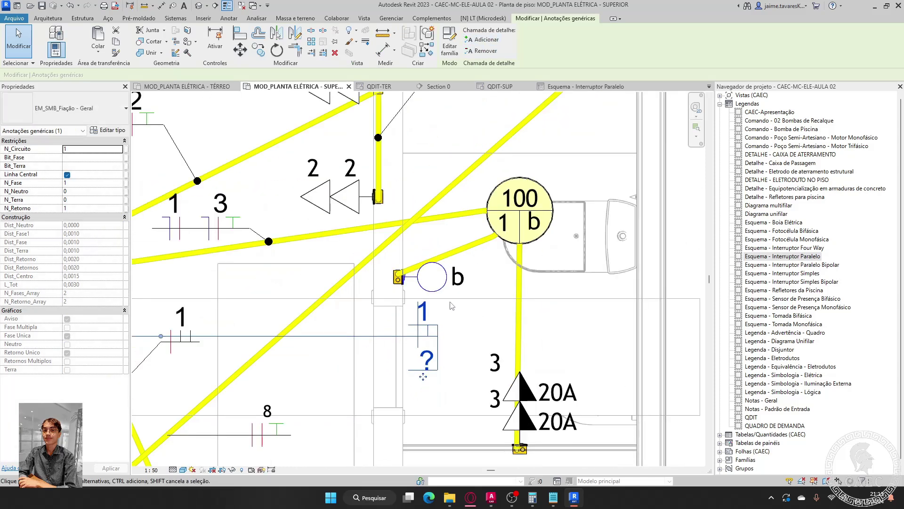
scroll(274, 323, down, 2)
scroll(378, 302, down, 1)
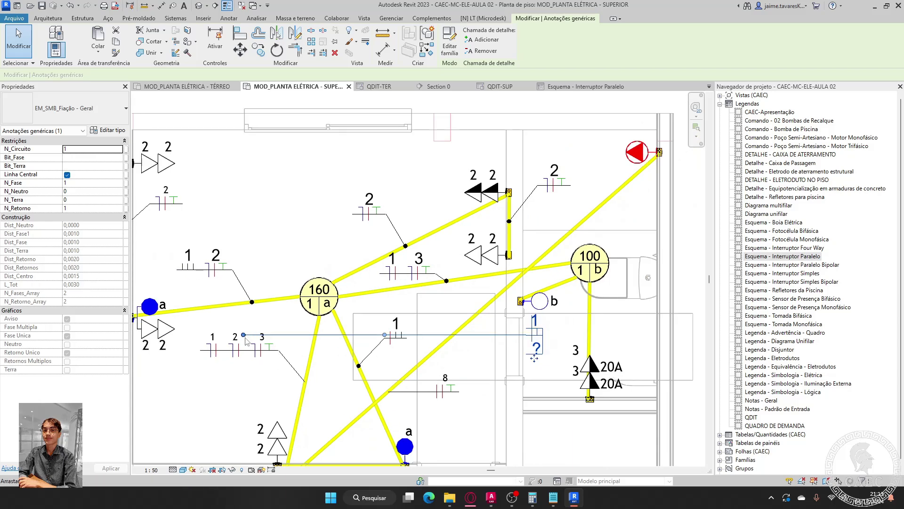
drag(477, 298, 569, 297)
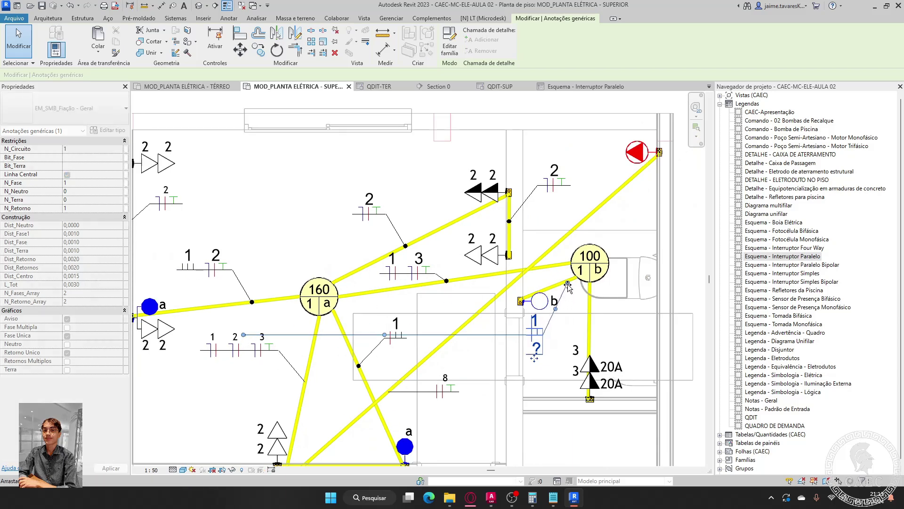
scroll(567, 284, up, 5)
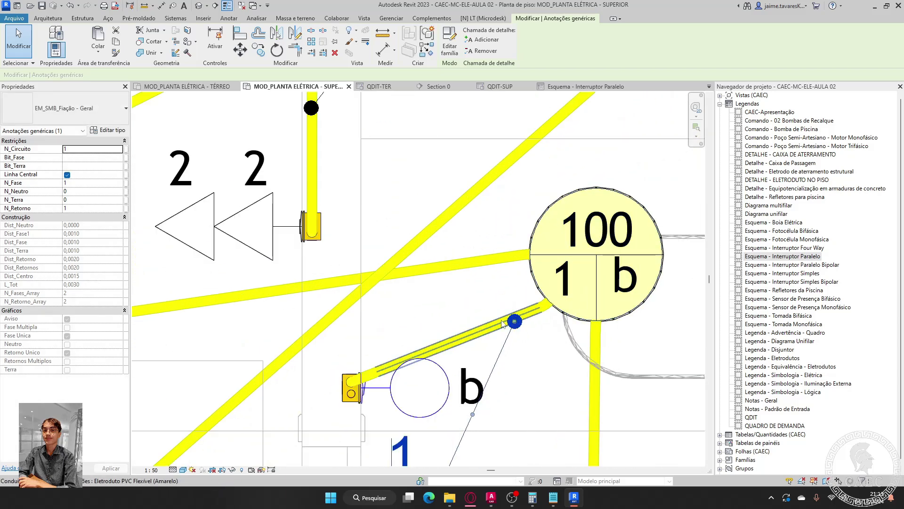
drag(522, 325, 501, 326)
scroll(519, 292, down, 4)
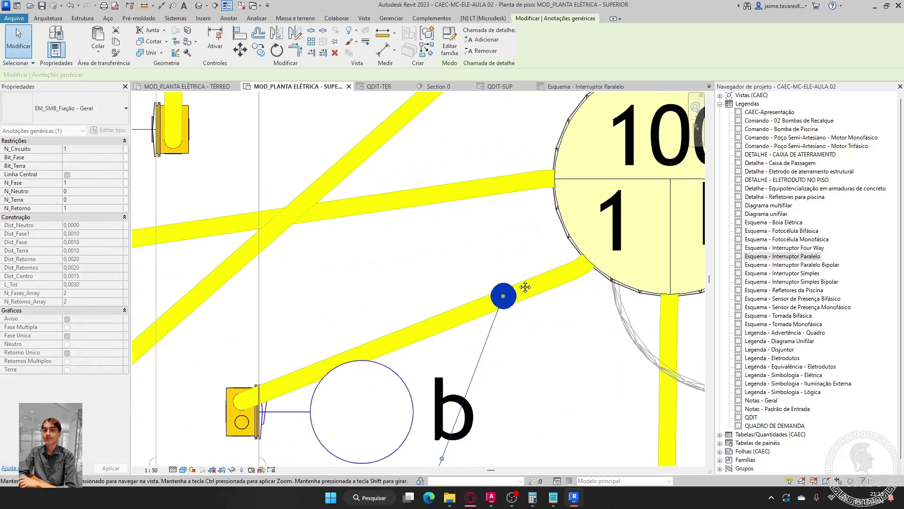
mouse_move(502, 372)
mouse_down()
mouse_move(498, 399)
mouse_move(511, 399)
mouse_up()
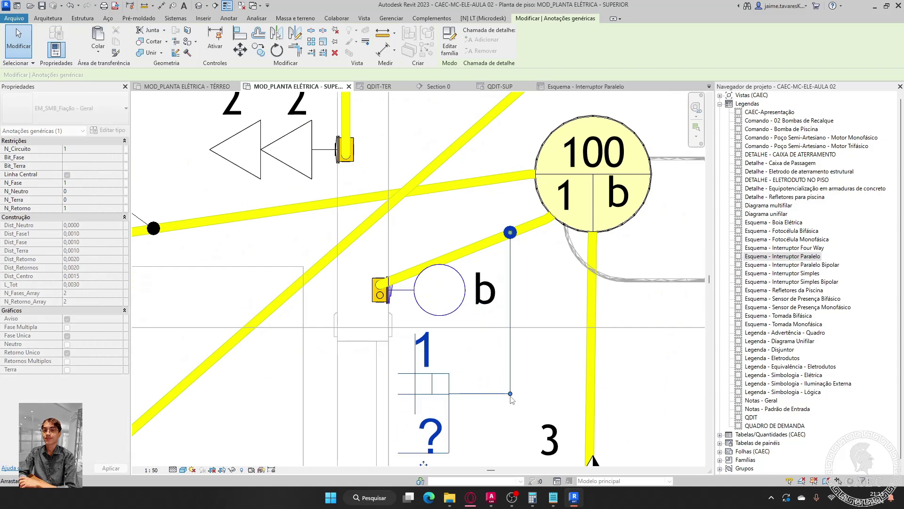
key(Escape)
- Examine the annotated switch b conduit and the remaining conduit from the 100 light point to the 20A outlets
scroll(531, 380, down, 1)
scroll(531, 379, down, 3)
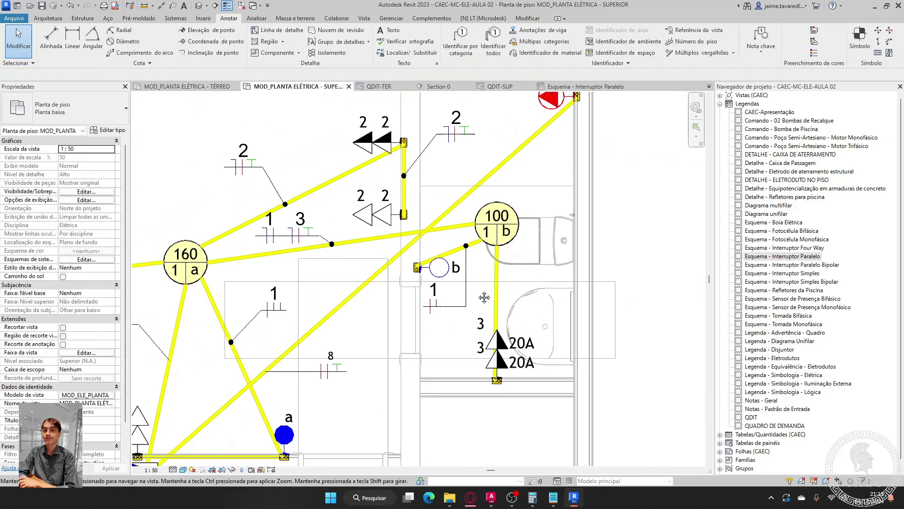
scroll(479, 294, up, 1)
scroll(474, 271, down, 1)
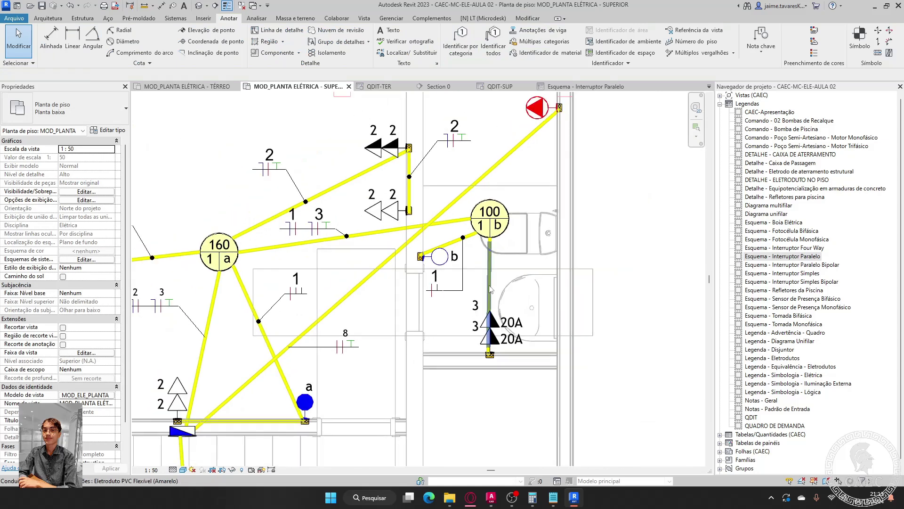
scroll(469, 325, up, 4)
scroll(456, 401, down, 1)
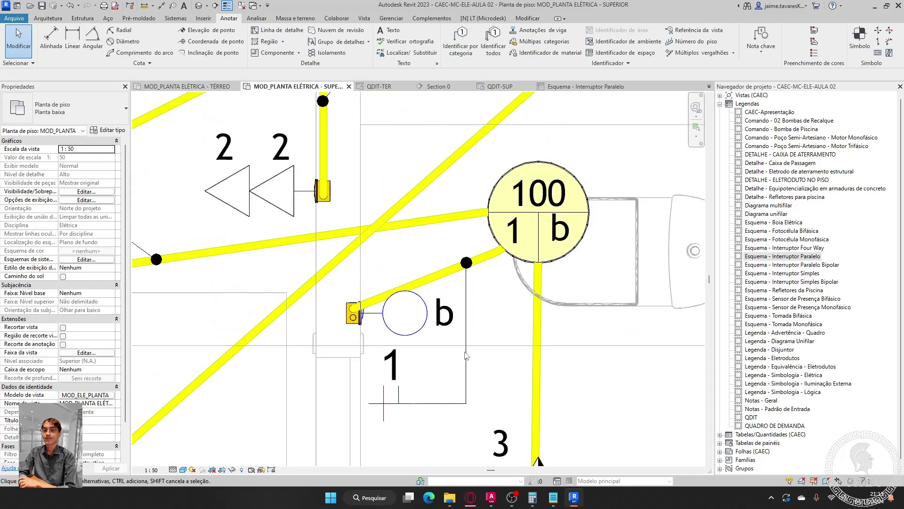
scroll(528, 295, down, 3)
middle_drag(466, 352, 549, 336)
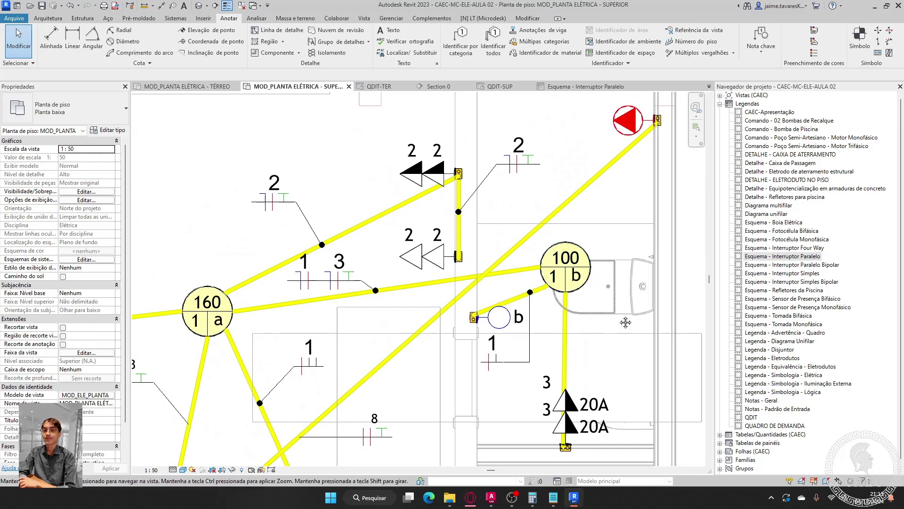
scroll(566, 272, down, 1)
middle_drag(567, 272, 463, 278)
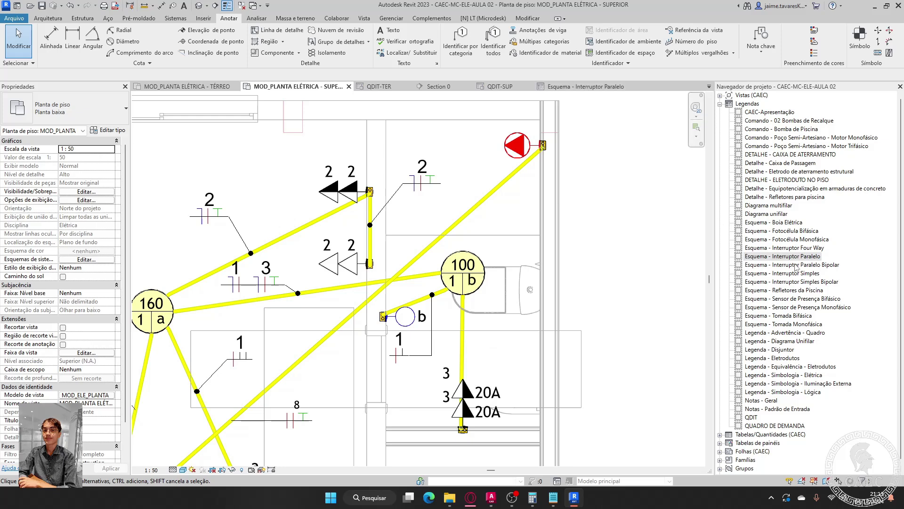
- Consult the Esquema - Interruptor Simples legend for the simple switch wiring, and return to the upper floor electrical plan
double_click(786, 278)
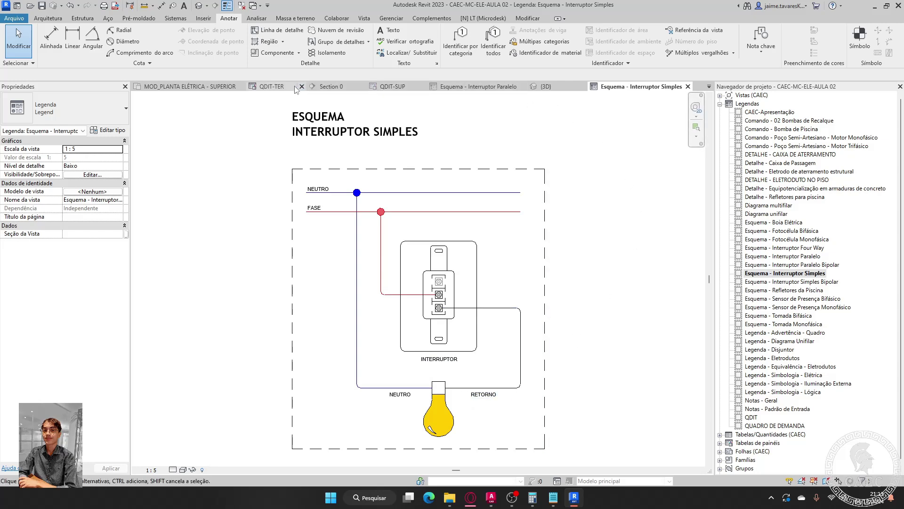
click(189, 86)
scroll(526, 281, up, 3)
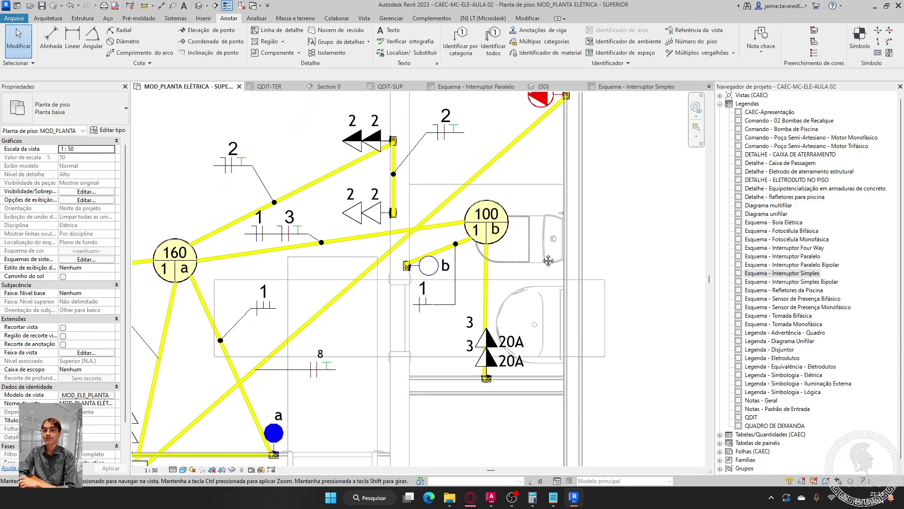
- Copy the circuit 3 wiring symbol beside the conduit between the 100 b light point and the 20A outlets, and remove its leader
shift+scroll(526, 281, left, 5)
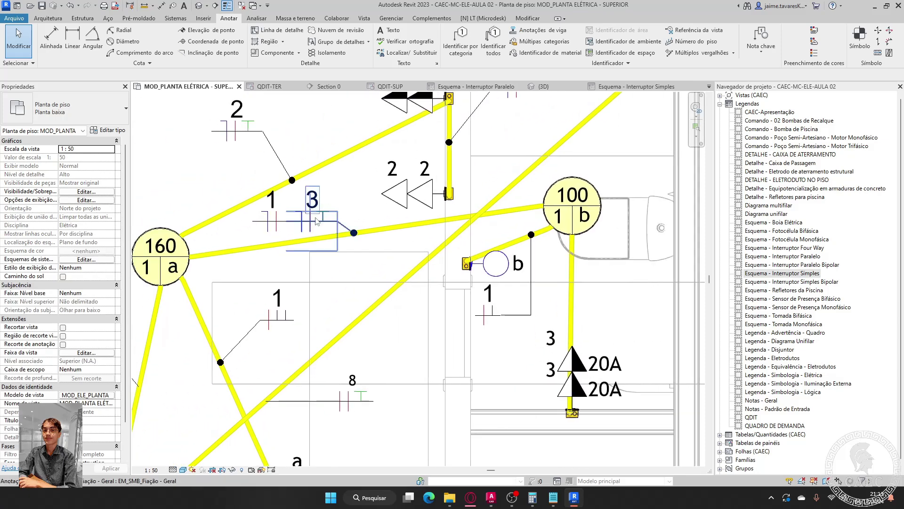
click(317, 221)
key(c)
key(o)
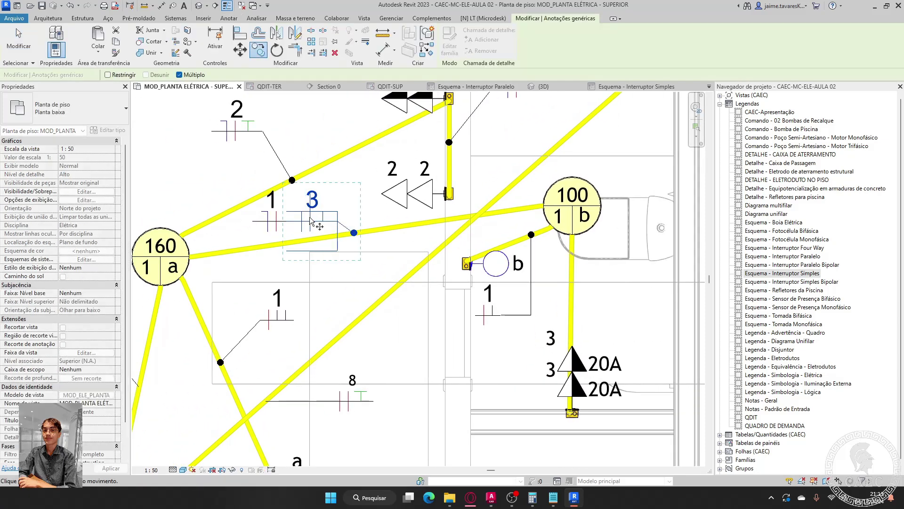
click(287, 221)
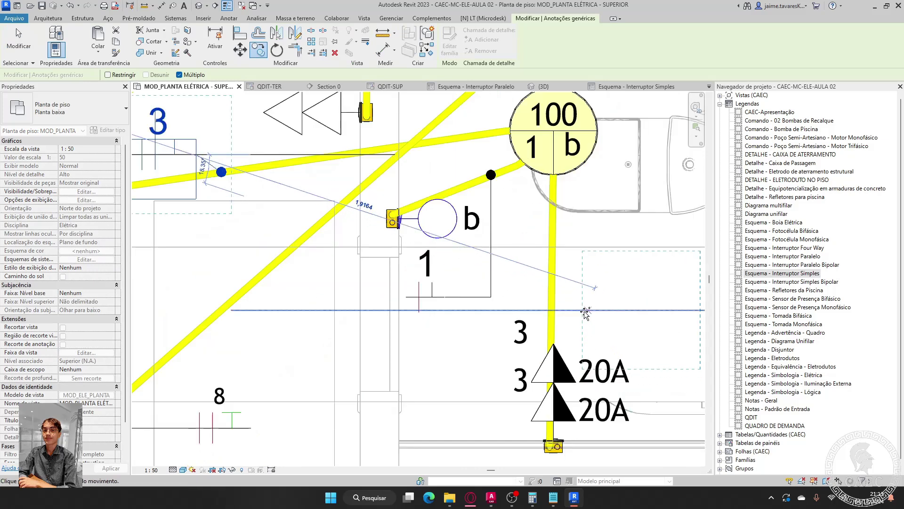
scroll(608, 350, up, 2)
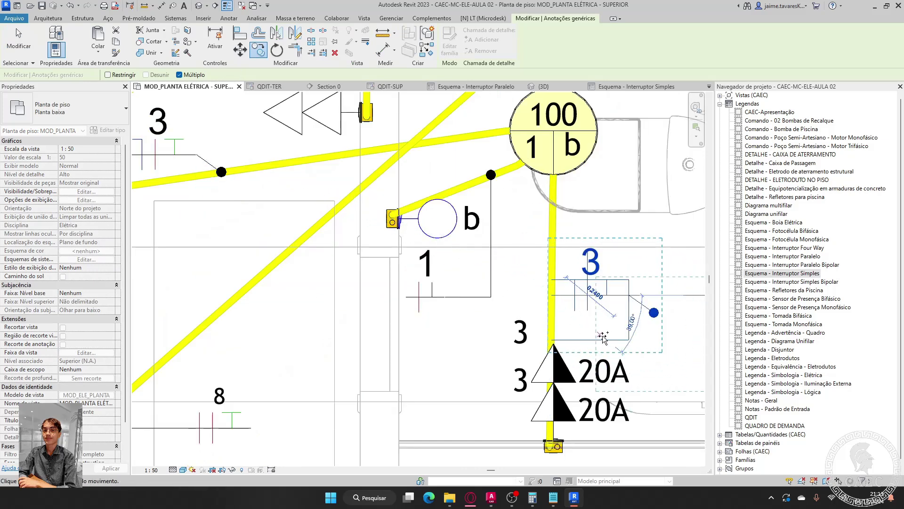
click(635, 300)
key(Escape)
click(635, 301)
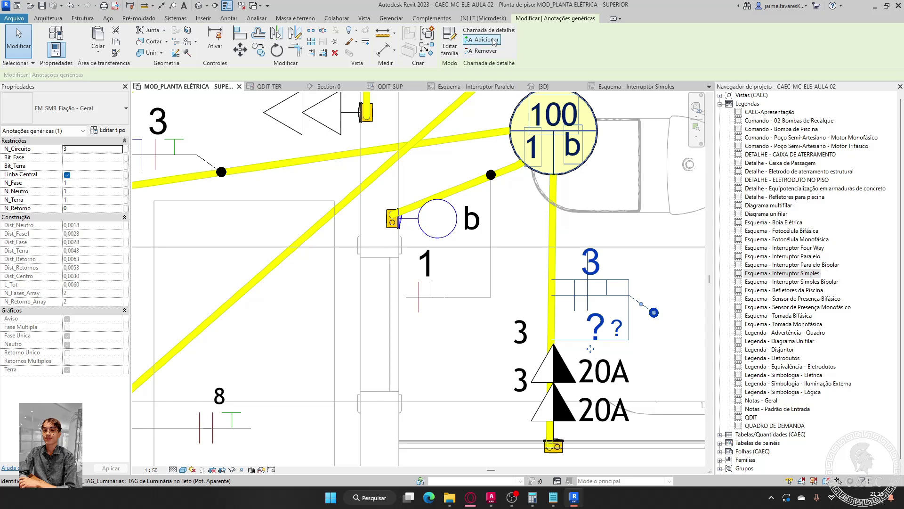
middle_drag(612, 283, 493, 240)
key(Escape)
scroll(492, 240, down, 2)
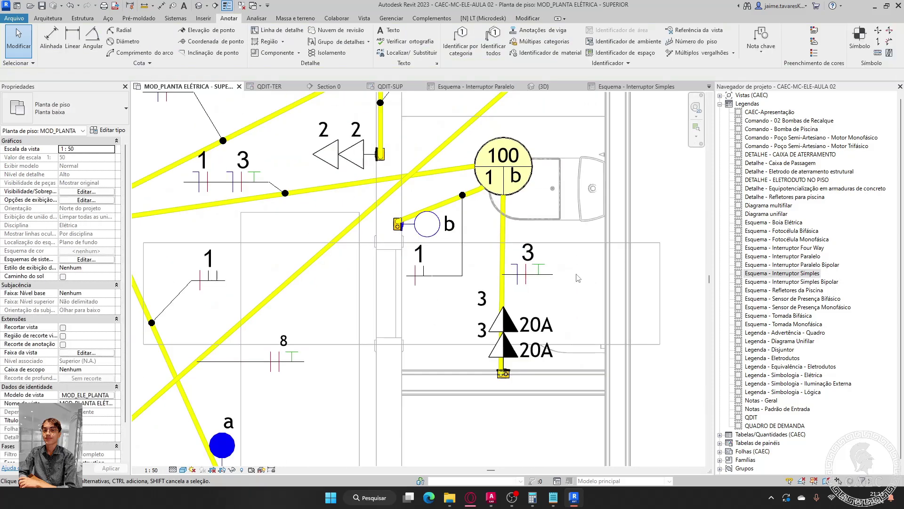
- Look over the whole upper floor electrical plan and consult the MOD_PLANTA ELÉTRICA - TÉRREO plan for comparison
middle_drag(586, 287, 523, 251)
scroll(598, 289, down, 5)
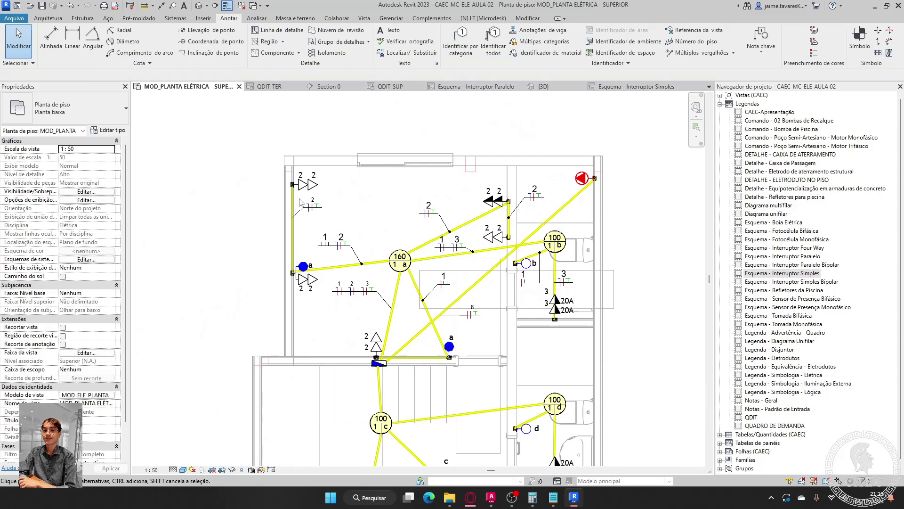
scroll(556, 330, down, 3)
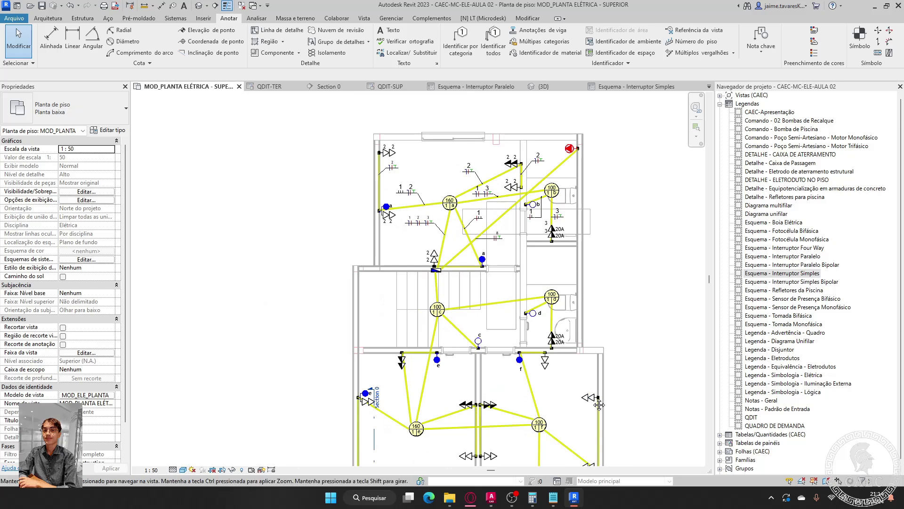
middle_drag(593, 407, 574, 323)
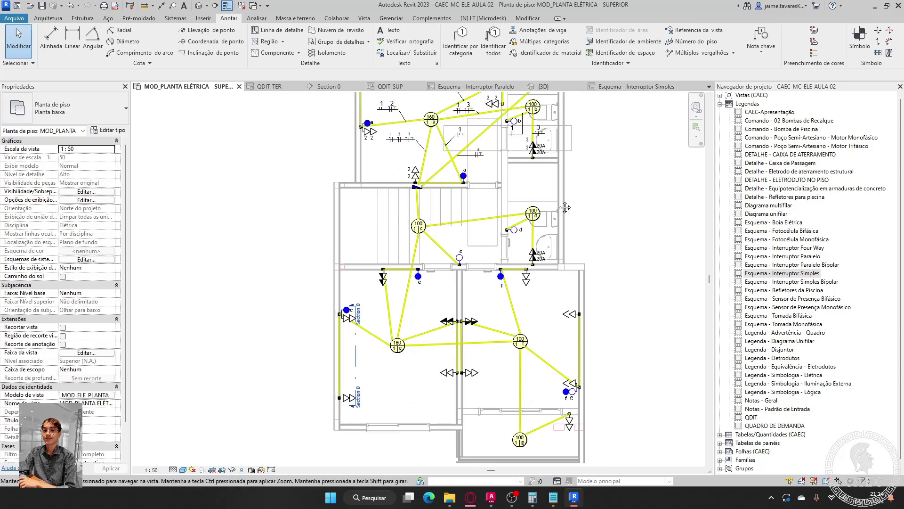
middle_drag(542, 224, 565, 282)
scroll(565, 282, down, 1)
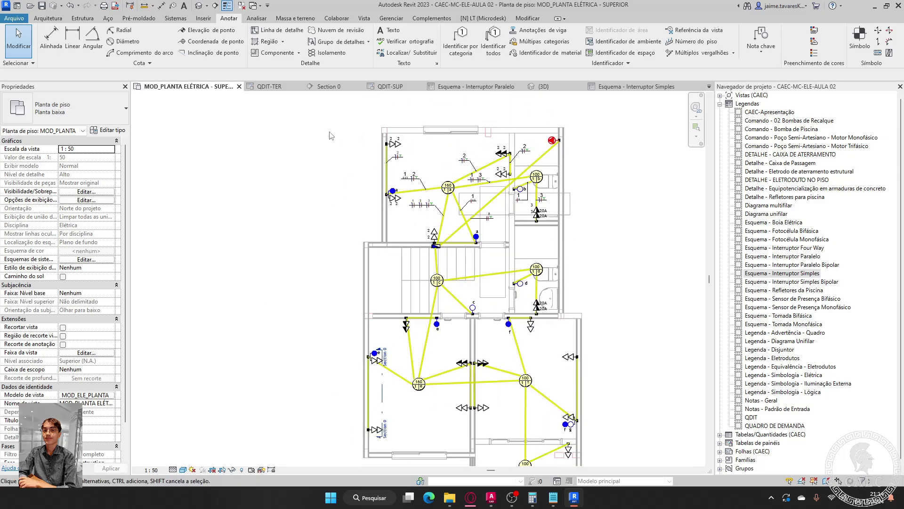
click(299, 88)
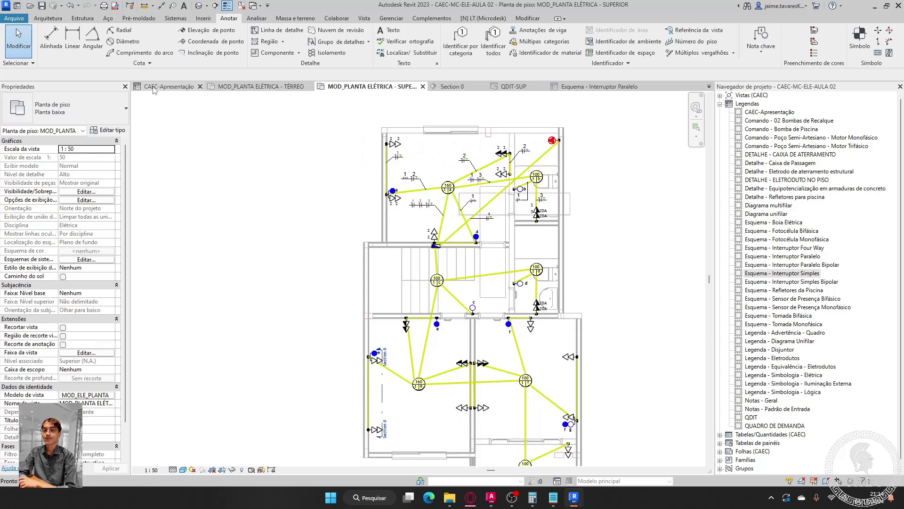
click(244, 87)
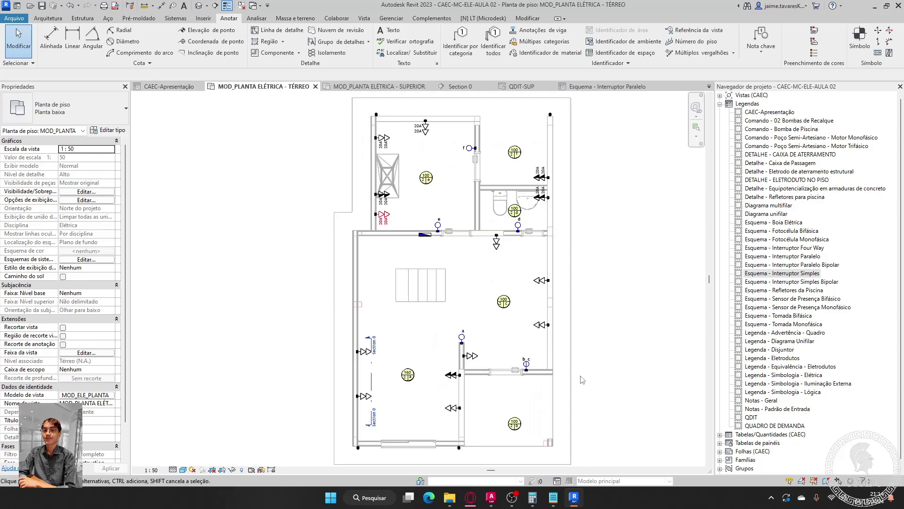
scroll(472, 245, up, 2)
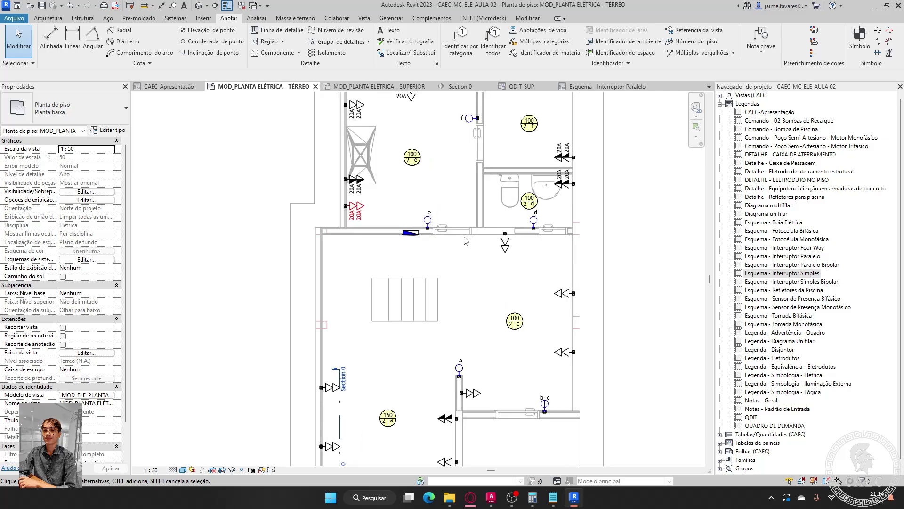
scroll(459, 237, down, 3)
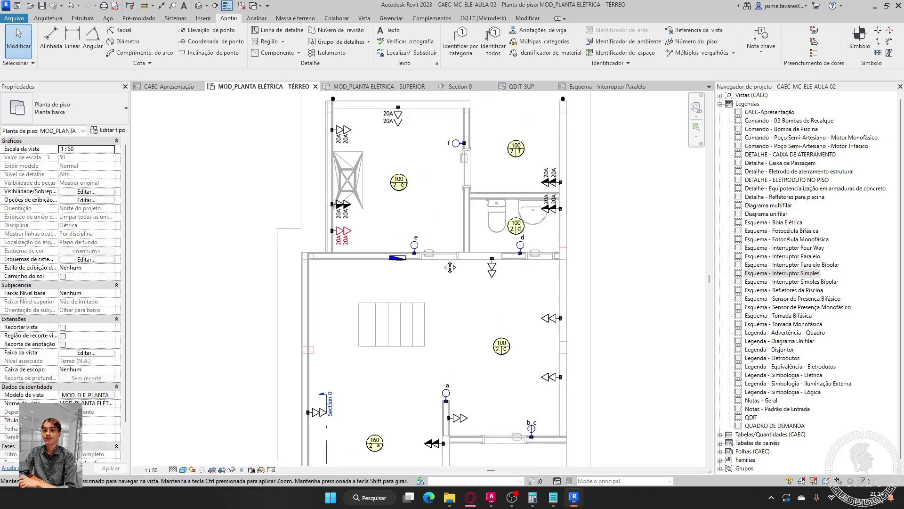
key(ctrl+Tab)
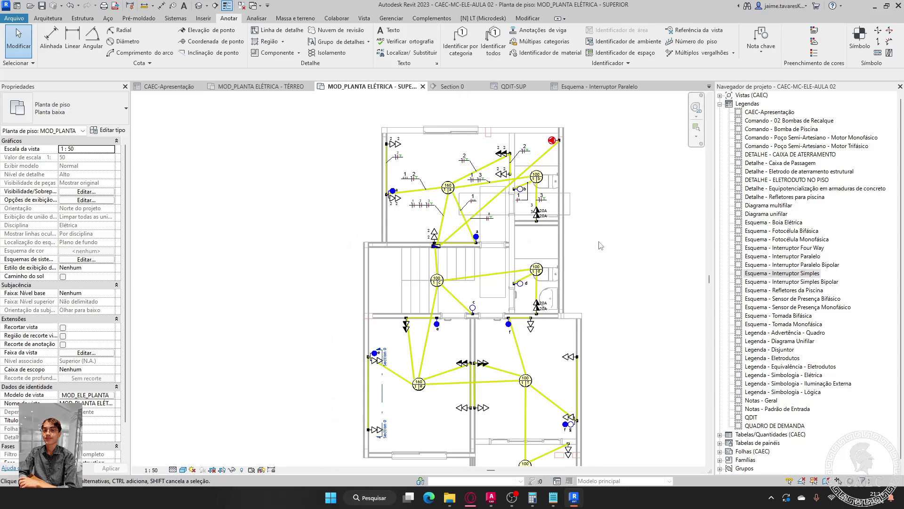
- Review the wiring annotations on the conduits around the 160 light point and the 100 b light point
scroll(484, 141, up, 5)
middle_drag(484, 141, 487, 157)
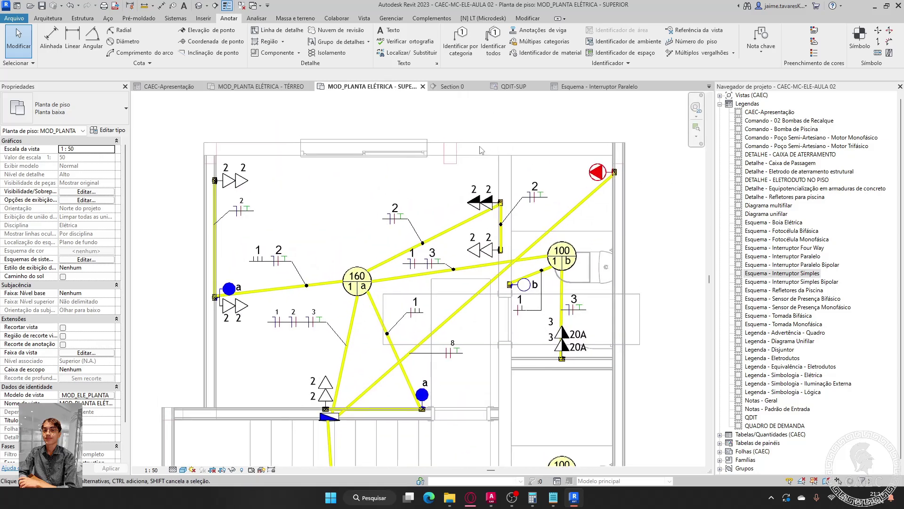
scroll(537, 167, up, 1)
scroll(544, 212, up, 4)
middle_drag(534, 244, 571, 201)
scroll(578, 162, down, 3)
middle_drag(397, 293, 541, 247)
scroll(461, 296, up, 4)
middle_drag(467, 335, 537, 323)
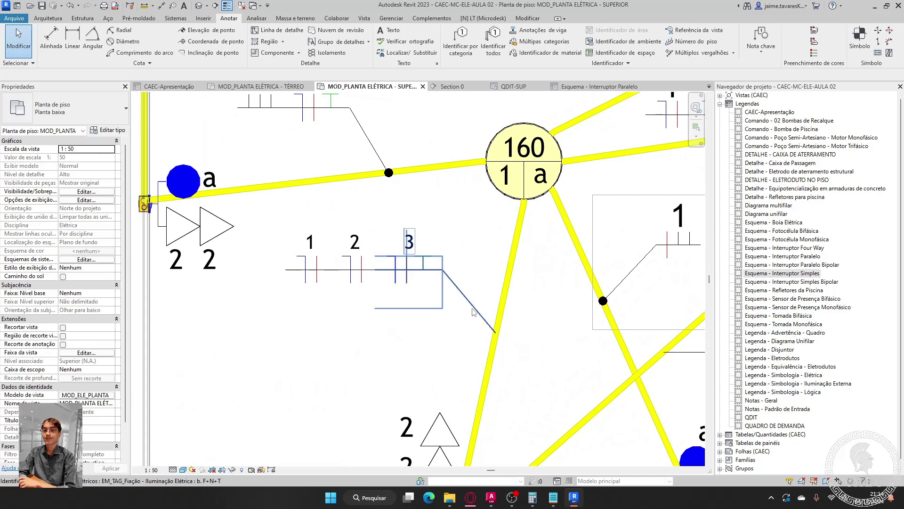
scroll(443, 269, down, 4)
middle_drag(444, 269, 472, 334)
scroll(376, 205, up, 5)
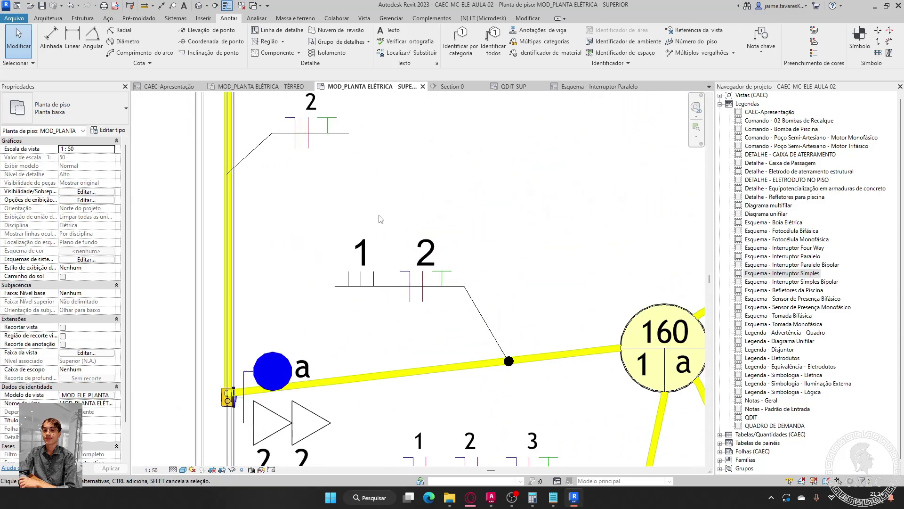
scroll(439, 288, down, 2)
middle_drag(495, 273, 321, 246)
scroll(404, 247, down, 2)
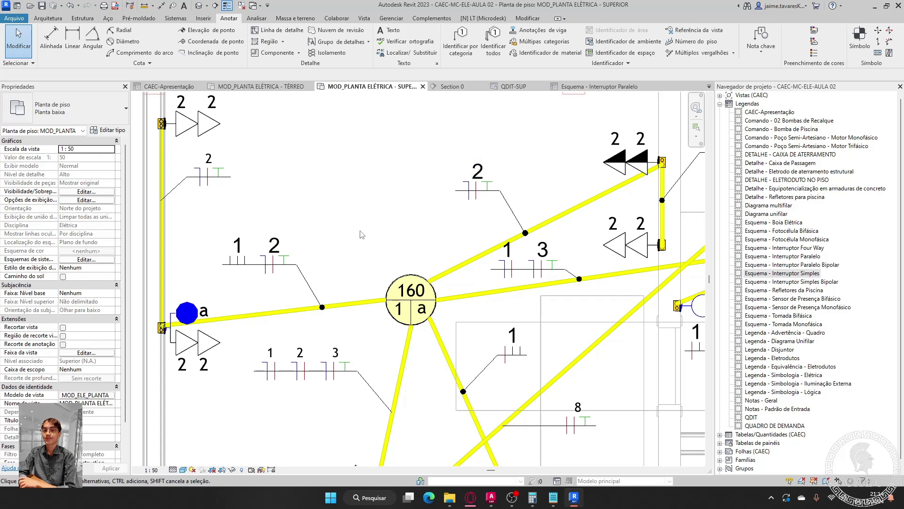
scroll(332, 231, down, 4)
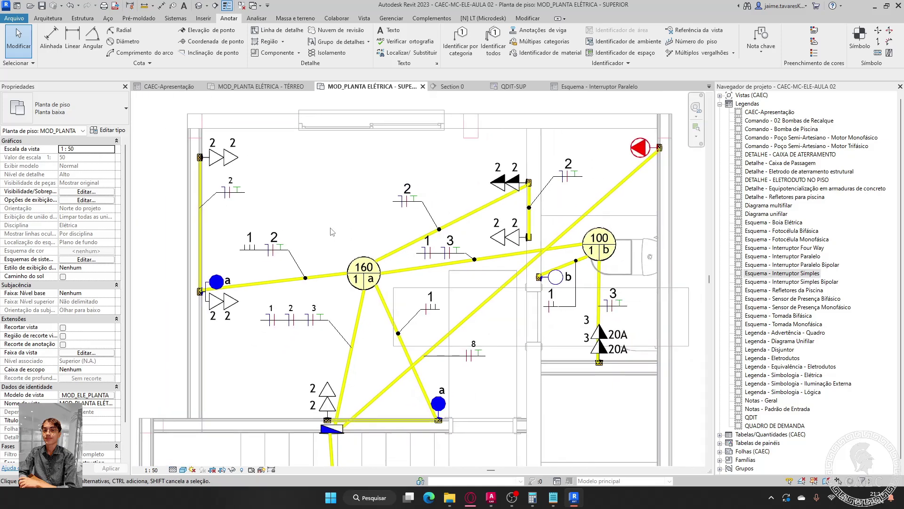
- Tag the red force point at the end of the long diagonal conduit
middle_drag(513, 359, 456, 370)
scroll(607, 182, up, 5)
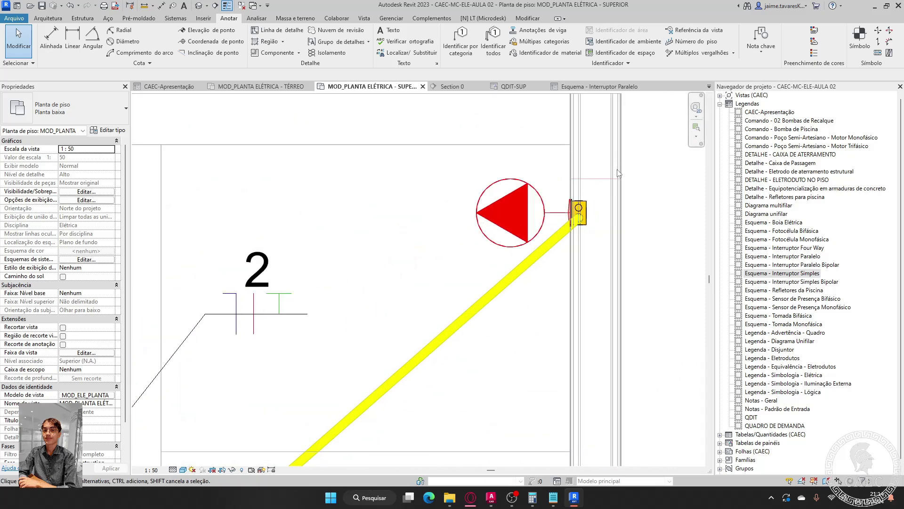
key(t)
key(g)
click(579, 216)
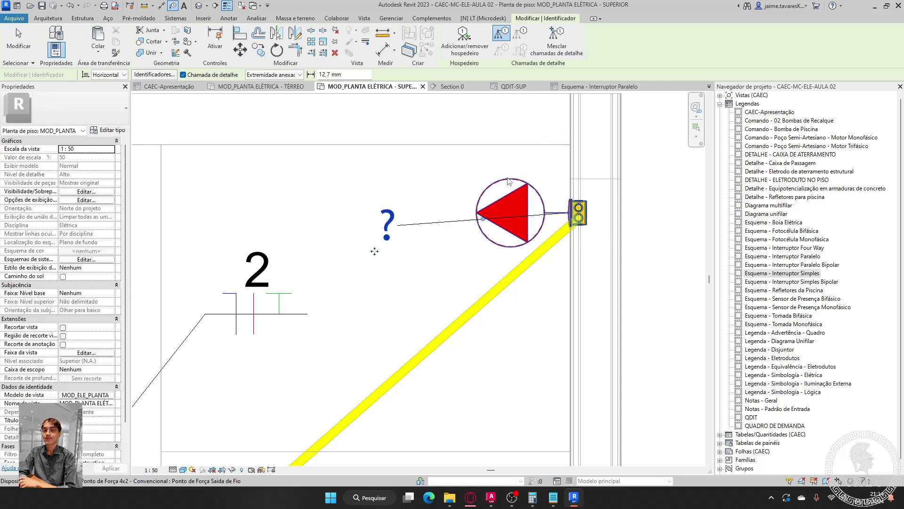
key(Escape)
- Change the force point's tag to the Nº do Circuito type and place it beside the symbol without a leader
click(387, 225)
click(70, 109)
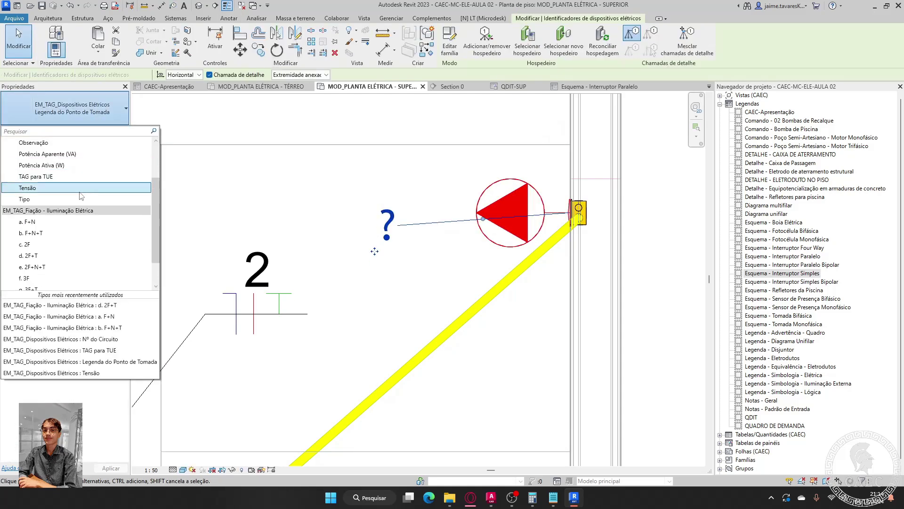
scroll(76, 207, up, 2)
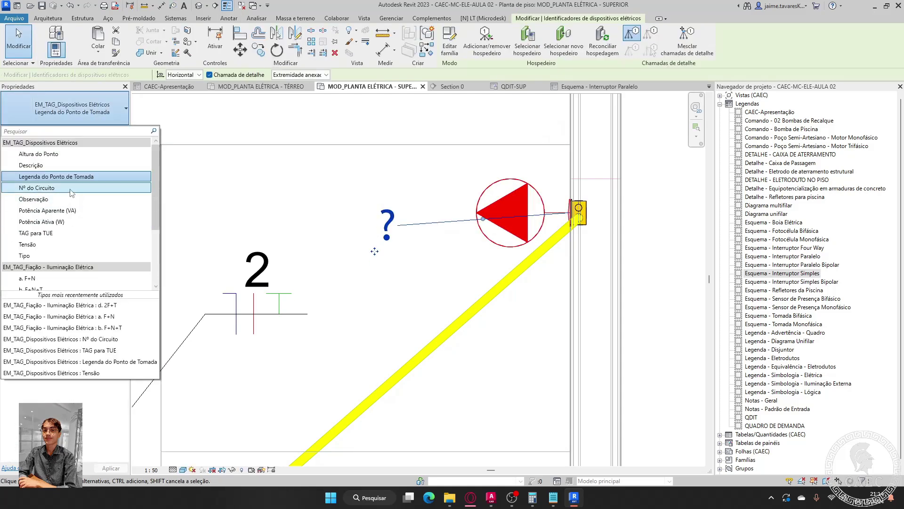
click(70, 187)
drag(377, 213, 438, 236)
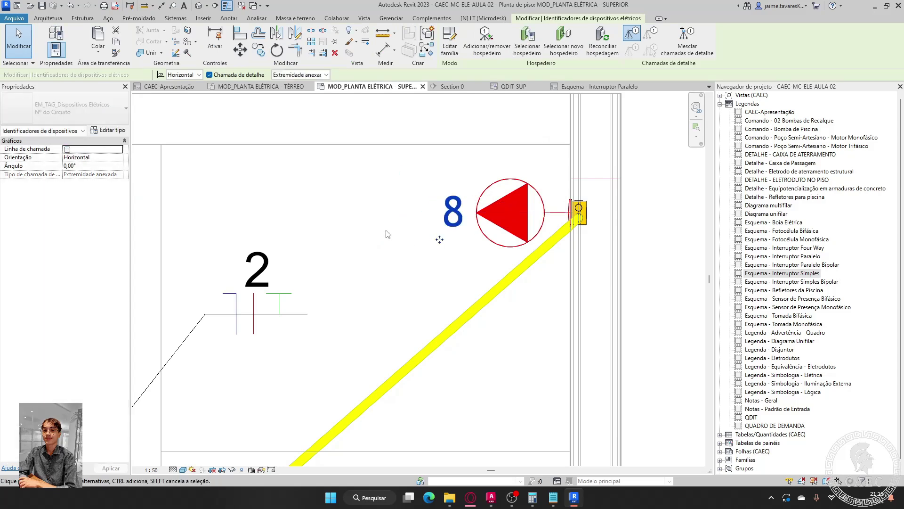
key(Escape)
- Examine the rooms with light points c to g whose conduits still need wiring annotations
scroll(389, 233, down, 3)
scroll(389, 233, down, 6)
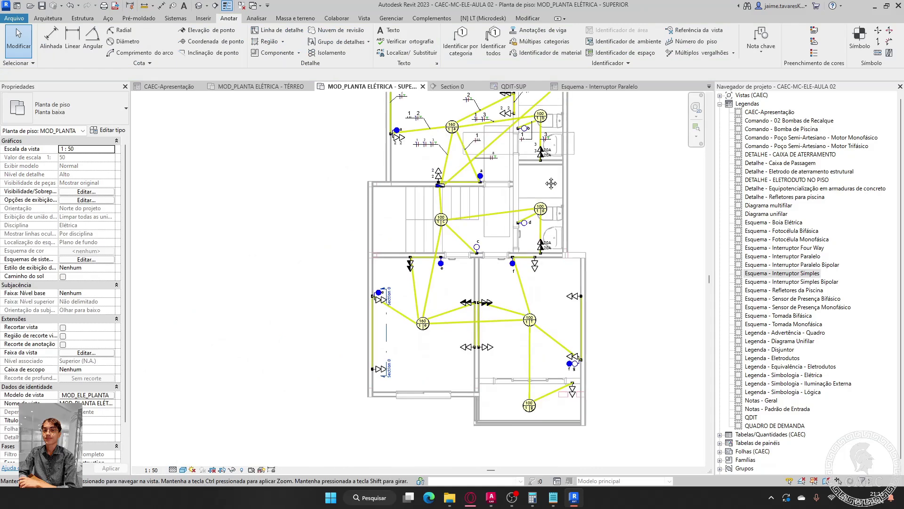
scroll(527, 332, up, 2)
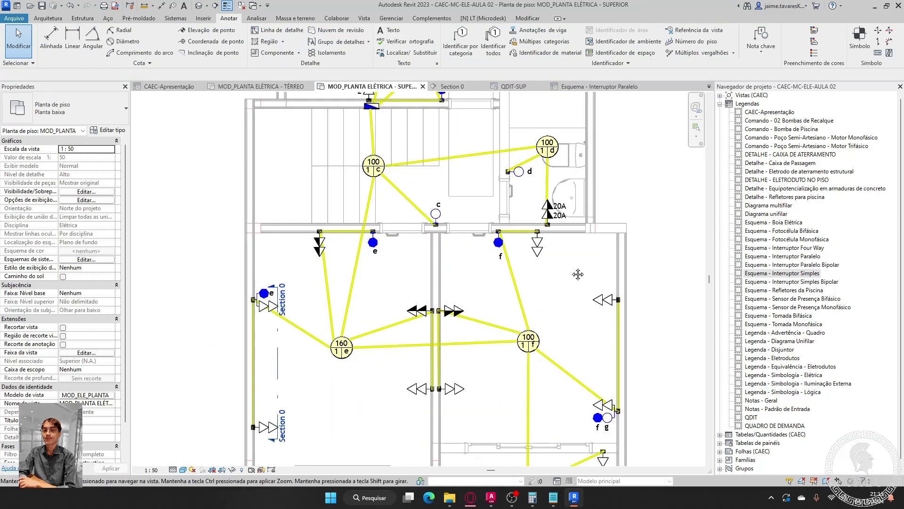
middle_drag(575, 276, 574, 240)
scroll(573, 240, down, 1)
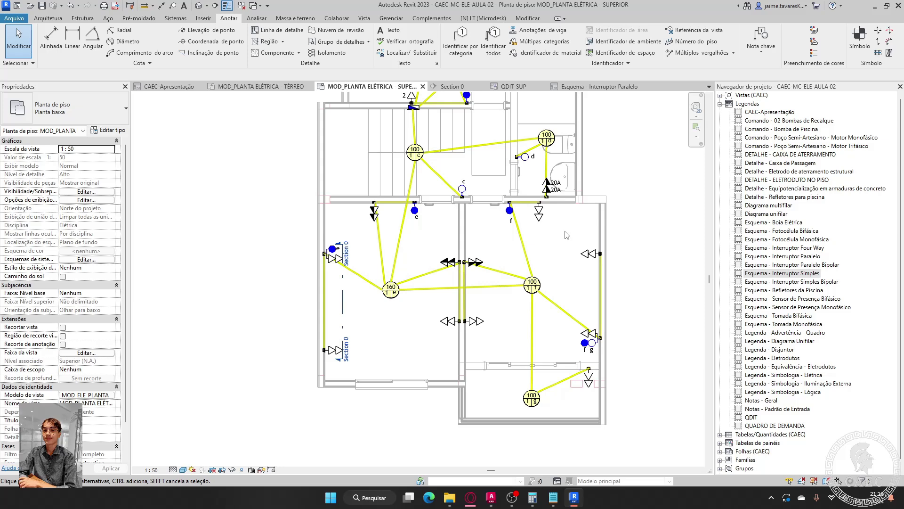
click(292, 87)
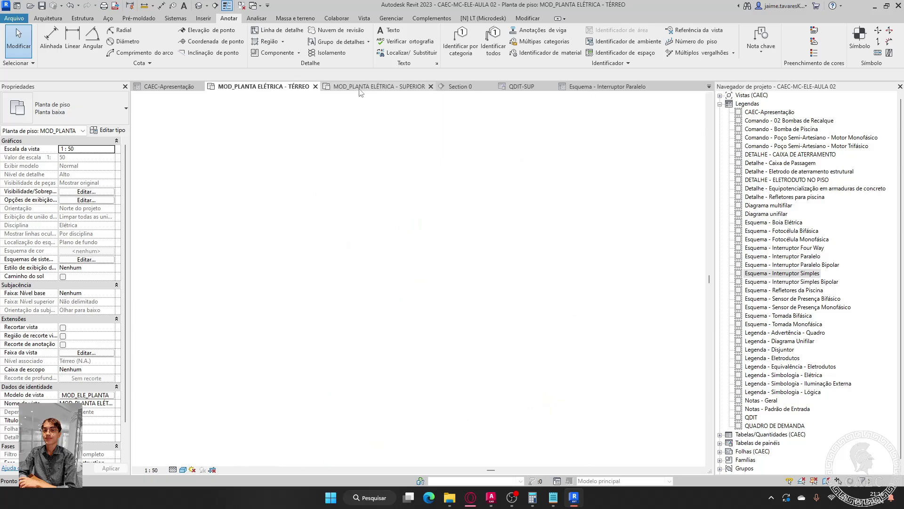
click(360, 88)
scroll(496, 154, up, 1)
middle_drag(497, 155, 473, 201)
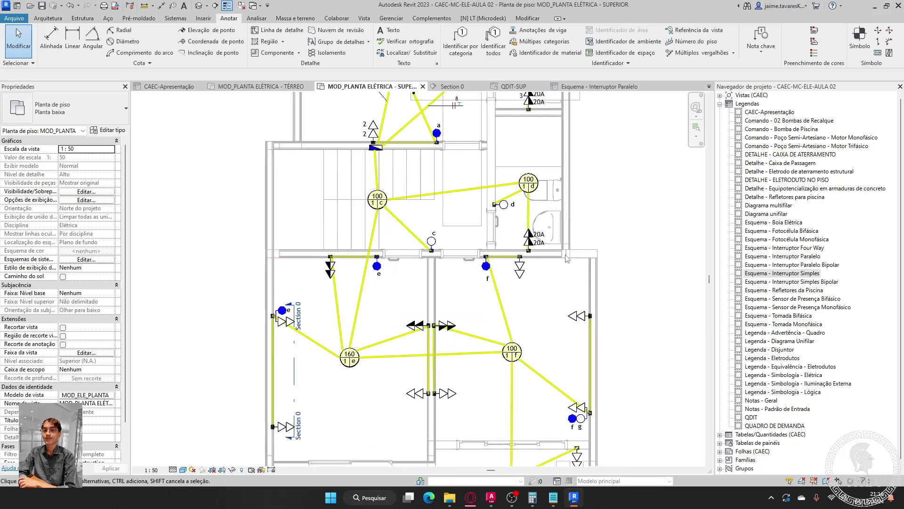
middle_drag(568, 262, 516, 300)
scroll(550, 272, down, 2)
scroll(537, 353, down, 2)
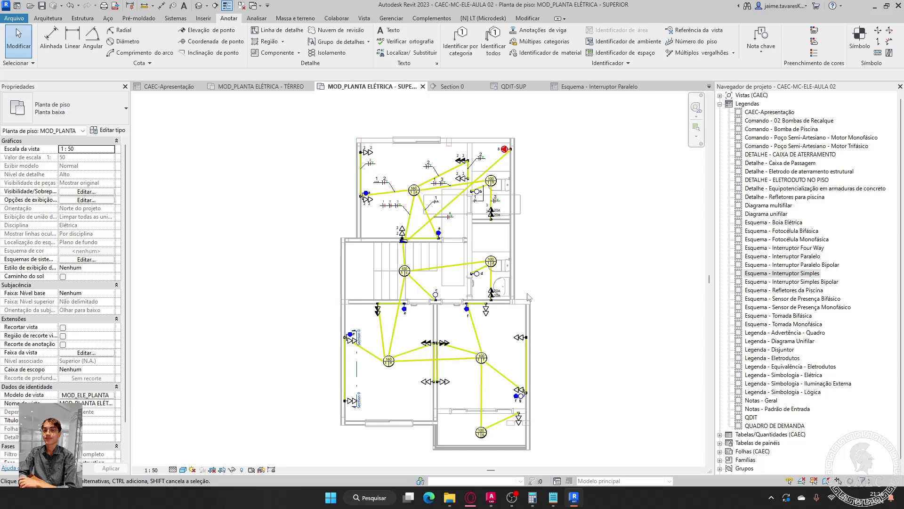
- Check the annotated room around the 160 light point once more and switch to the Google Meet call
scroll(445, 175, up, 3)
scroll(440, 258, up, 1)
scroll(441, 258, up, 2)
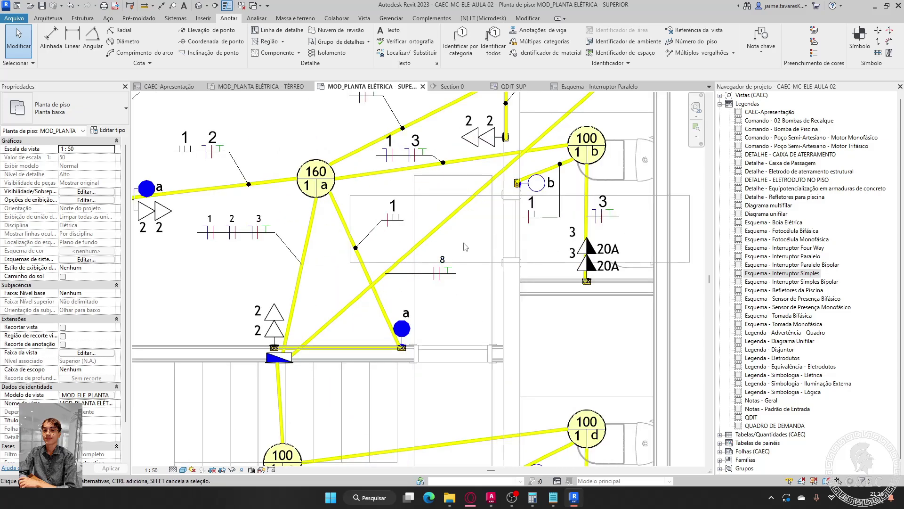
scroll(474, 245, down, 2)
scroll(474, 245, down, 1)
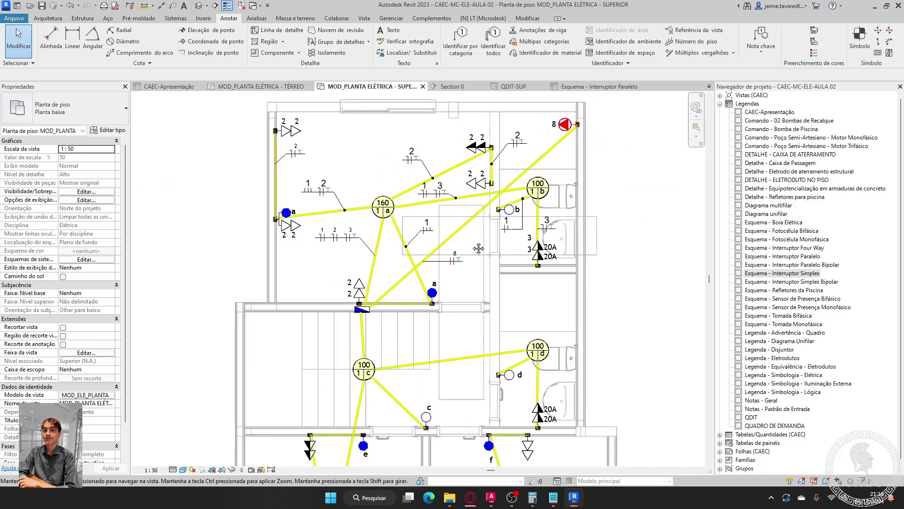
click(471, 497)
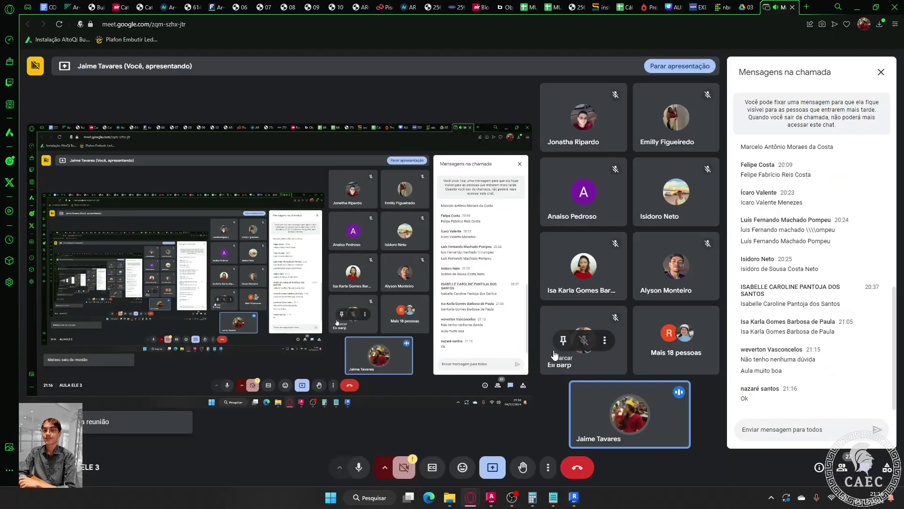